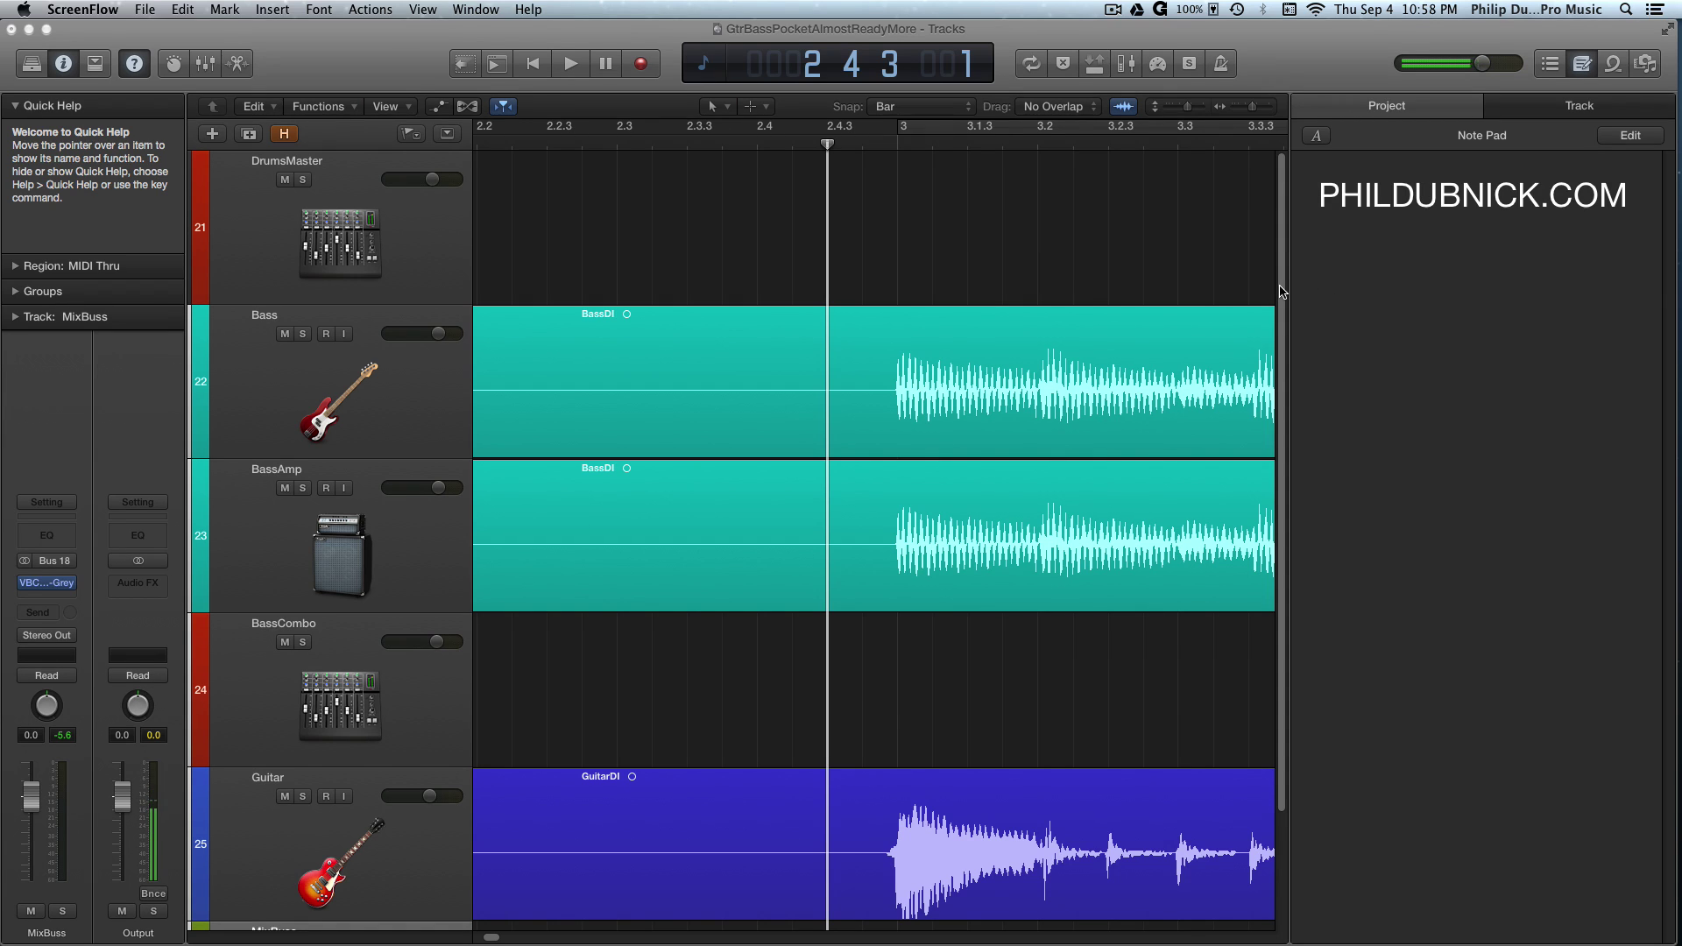
Play the bass and guitar tracks from just before bar 3 through the end of the recorded parts.
{"action": "left_click_drag", "start_coordinate": [1279, 286], "coordinate": [1270, 353]}
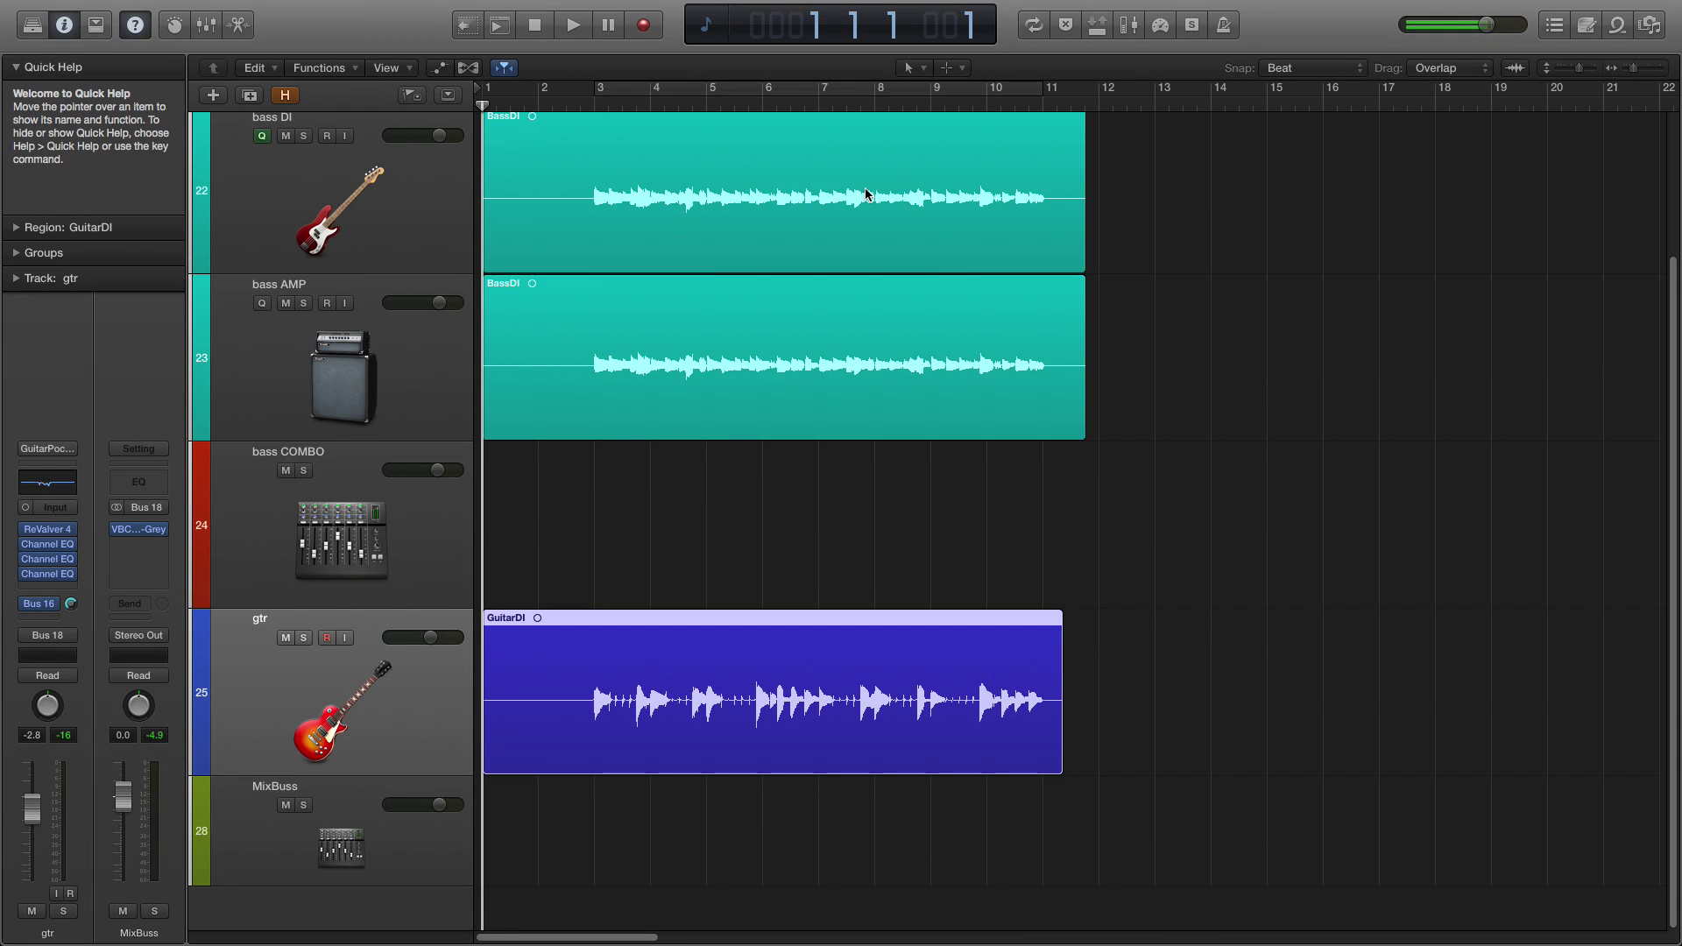
{"action": "left_click", "coordinate": [584, 106]}
{"action": "left_click", "coordinate": [578, 108]}
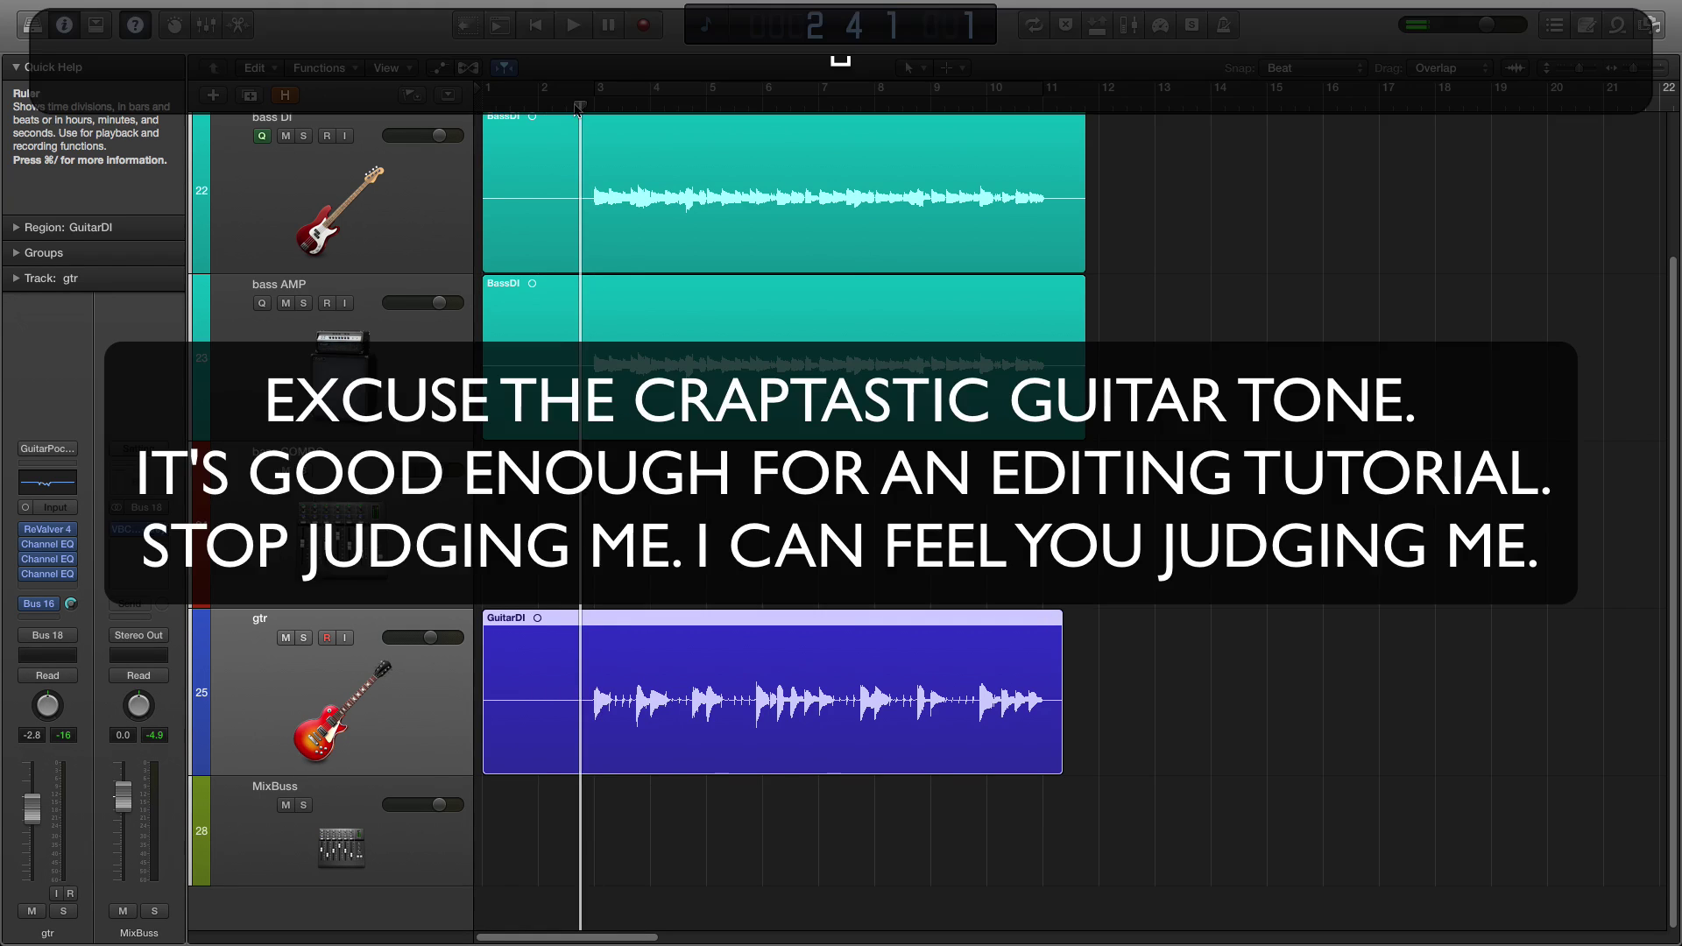
{"action": "key", "text": "space"}
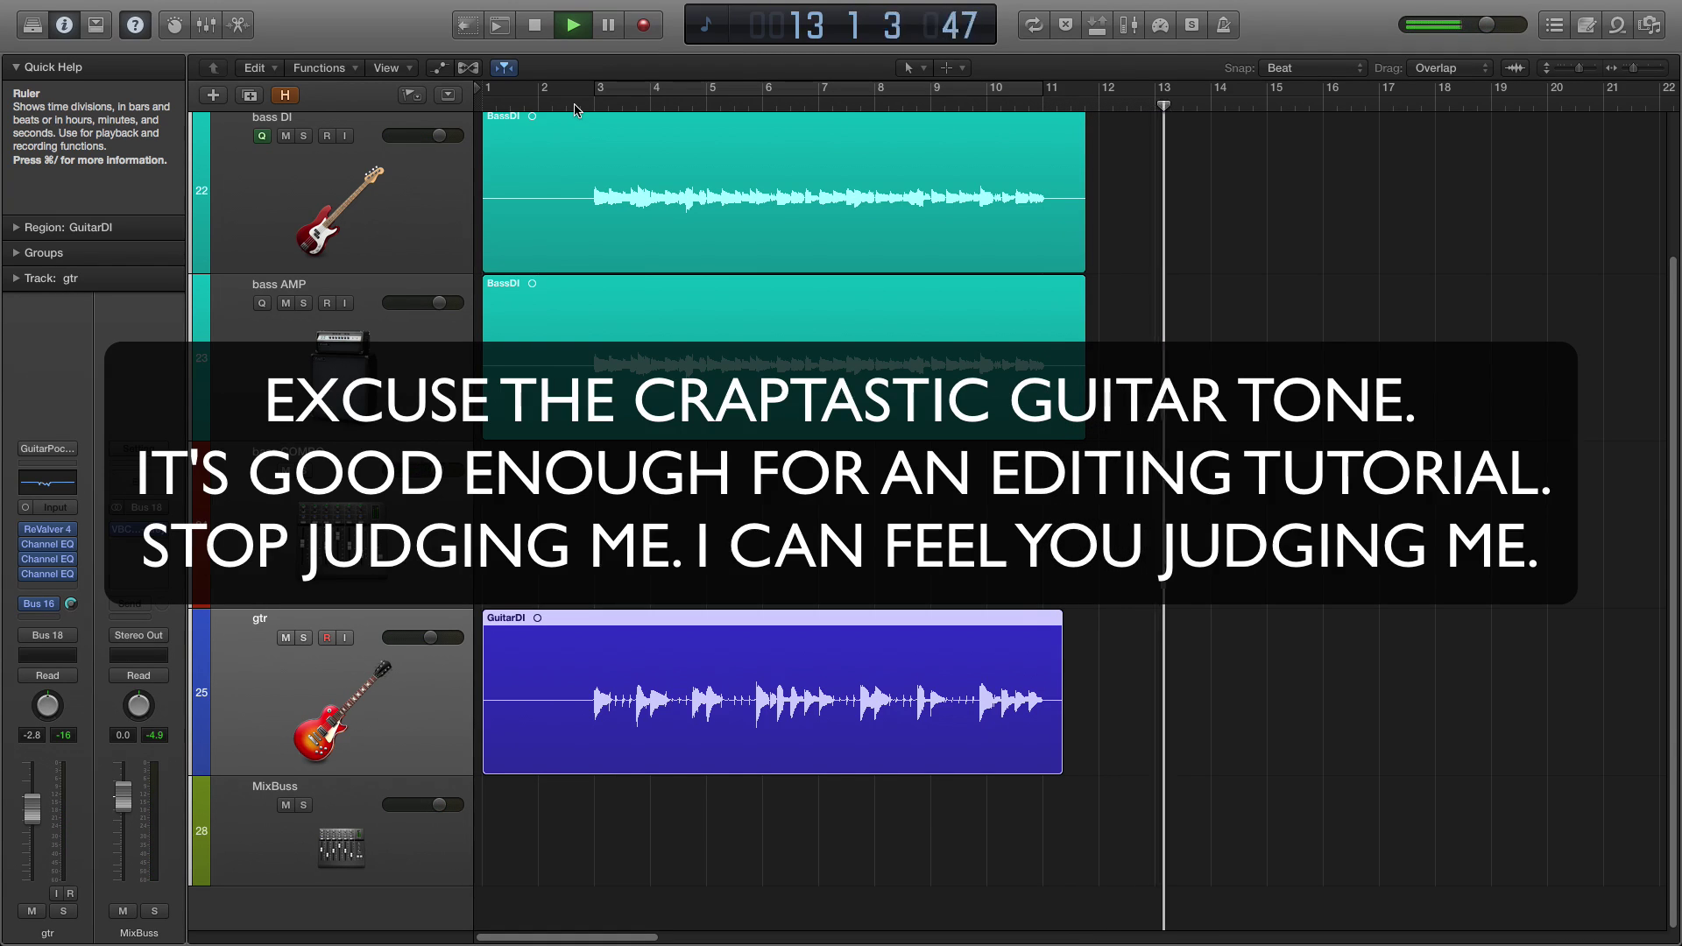
{"action": "key", "text": "space"}
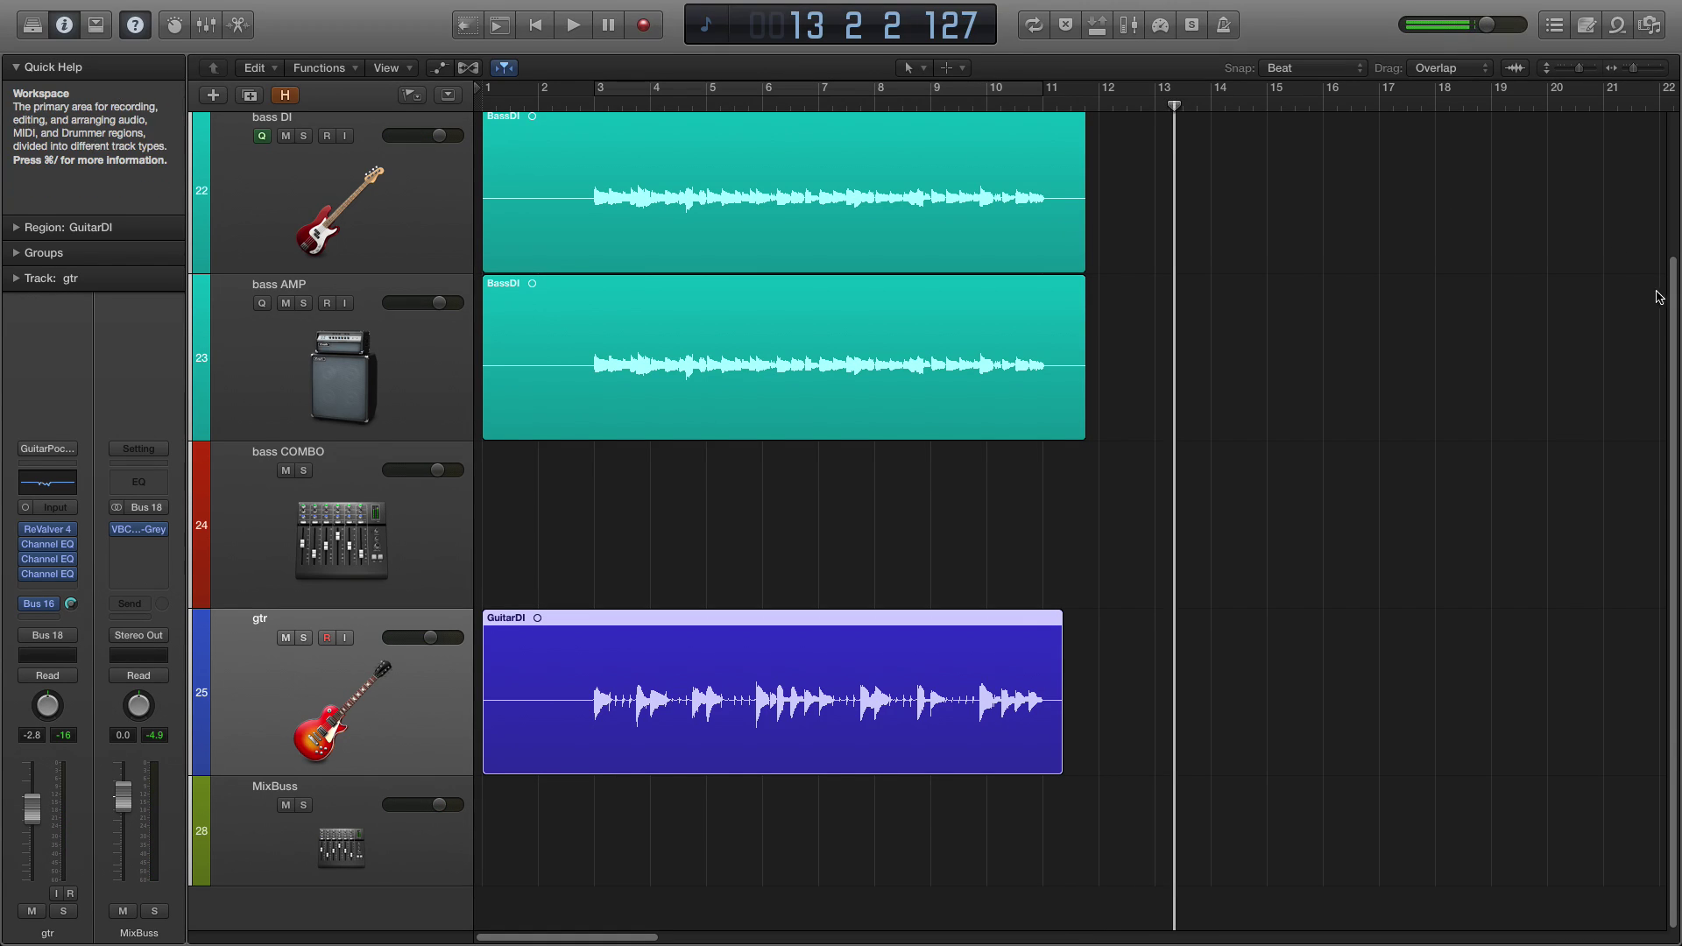
Show the hidden drum tracks, look through the kick and snare tracks, and hide them again.
{"action": "scroll", "coordinate": [1658, 296], "scroll_direction": "up", "scroll_amount": 4}
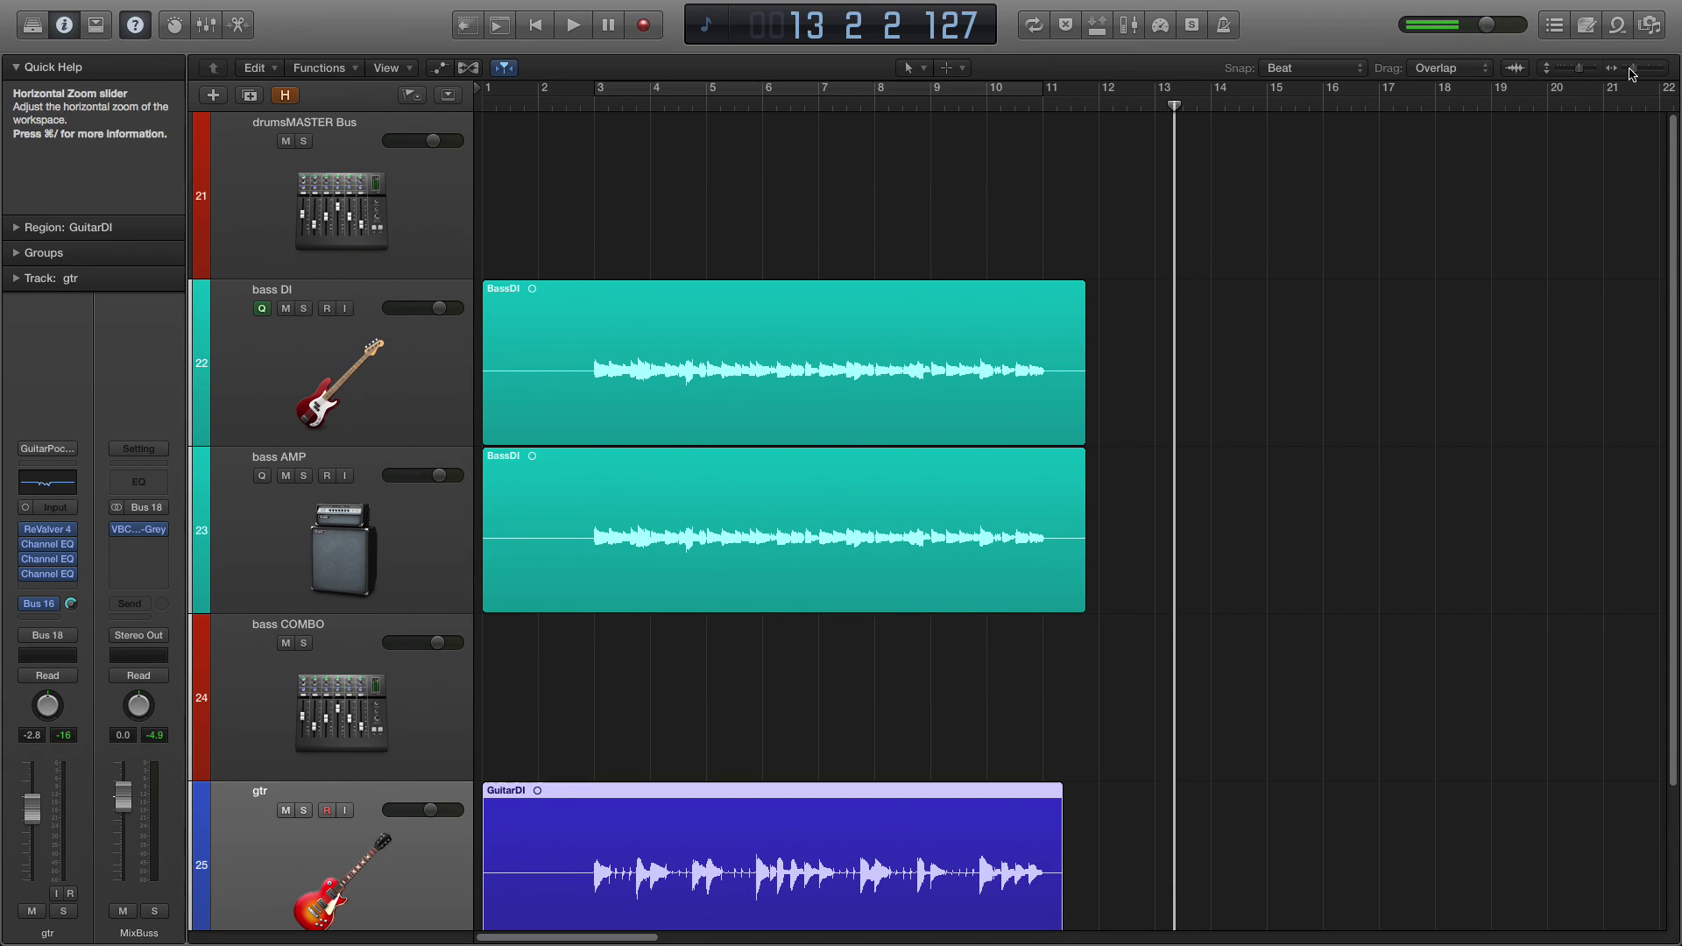
{"action": "key", "text": "h"}
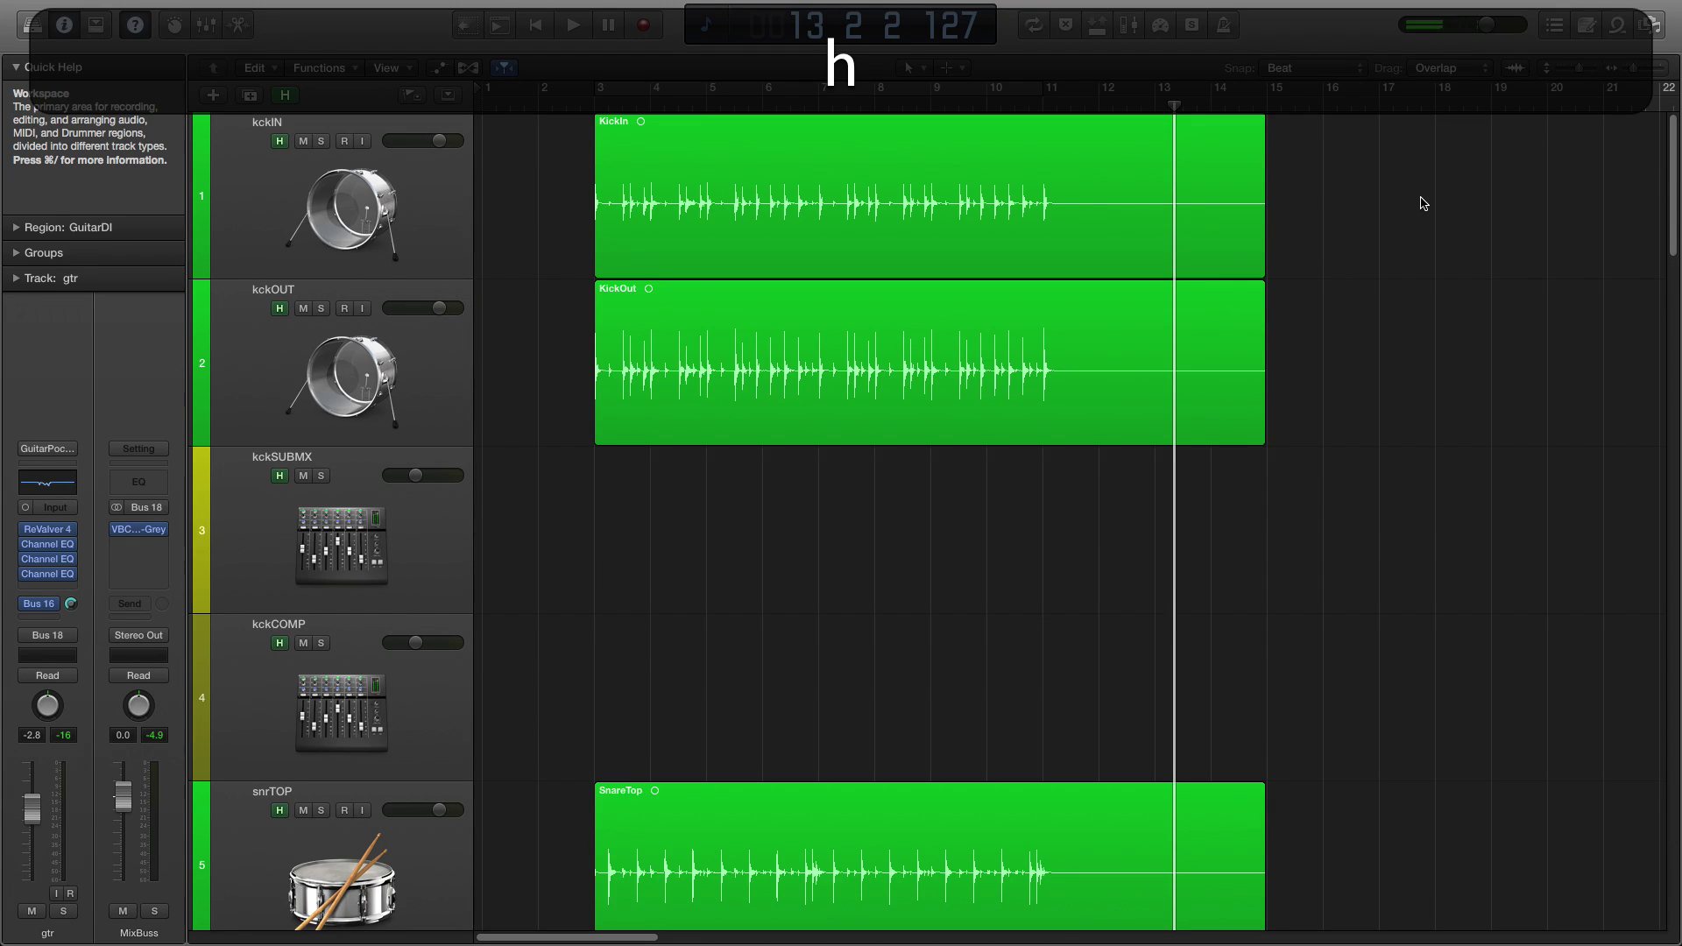
{"action": "scroll", "coordinate": [1664, 251], "scroll_direction": "down", "scroll_amount": 3}
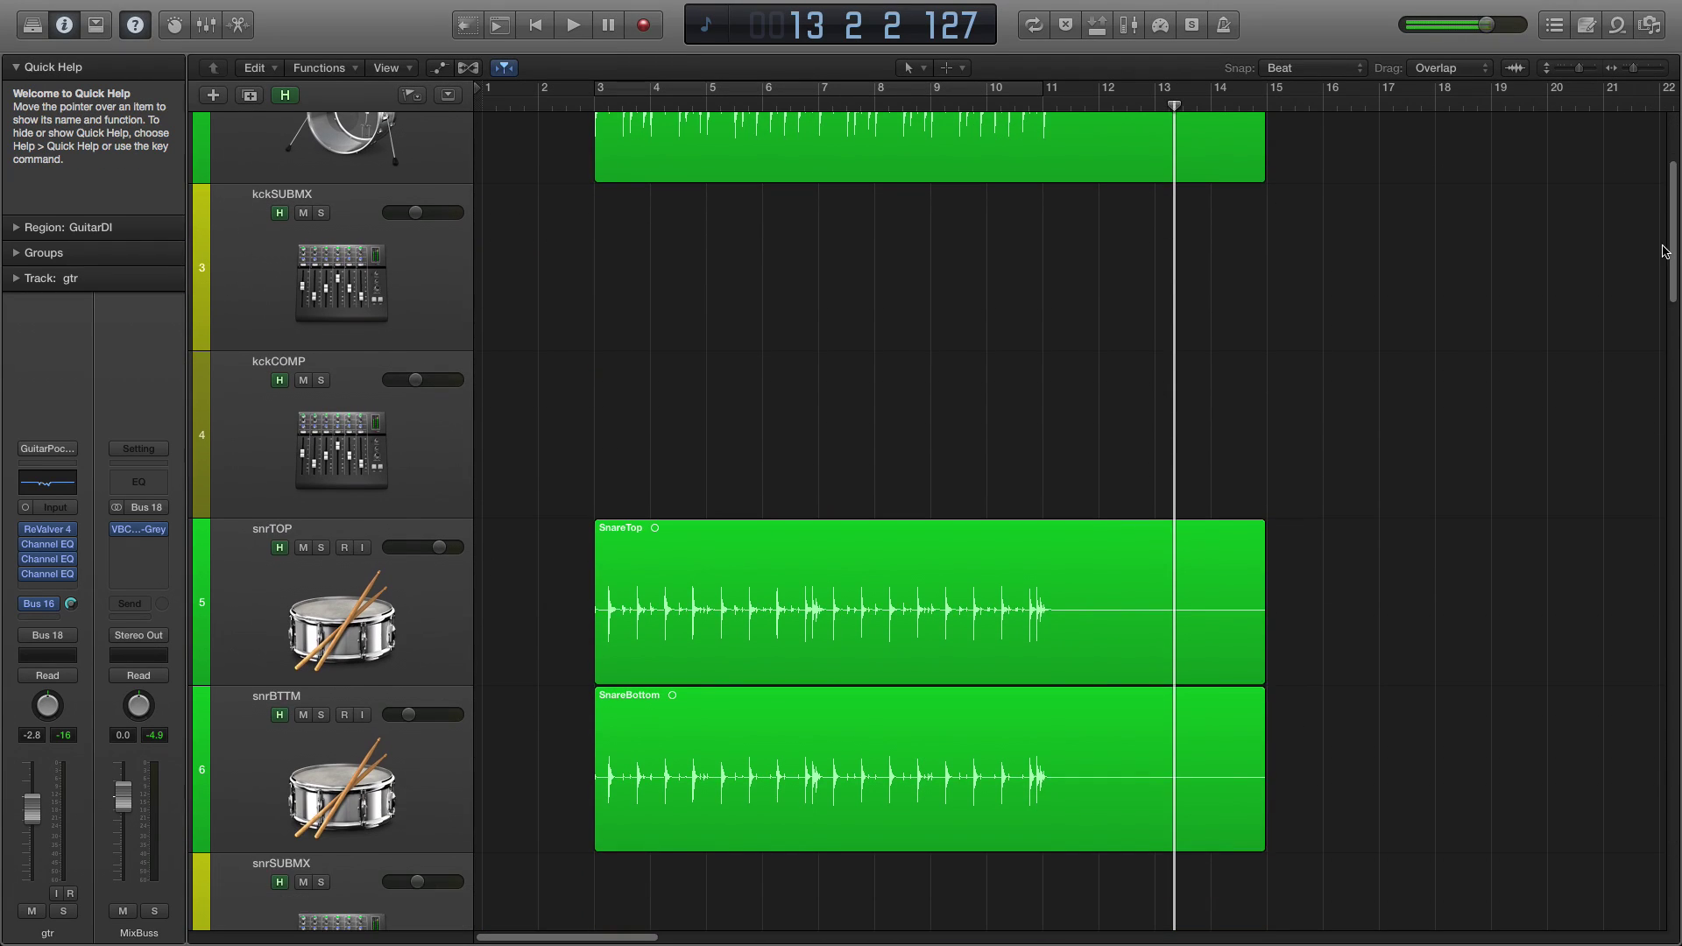
{"action": "scroll", "coordinate": [1664, 252], "scroll_direction": "up", "scroll_amount": 3}
{"action": "scroll", "coordinate": [1664, 195], "scroll_direction": "down", "scroll_amount": 10}
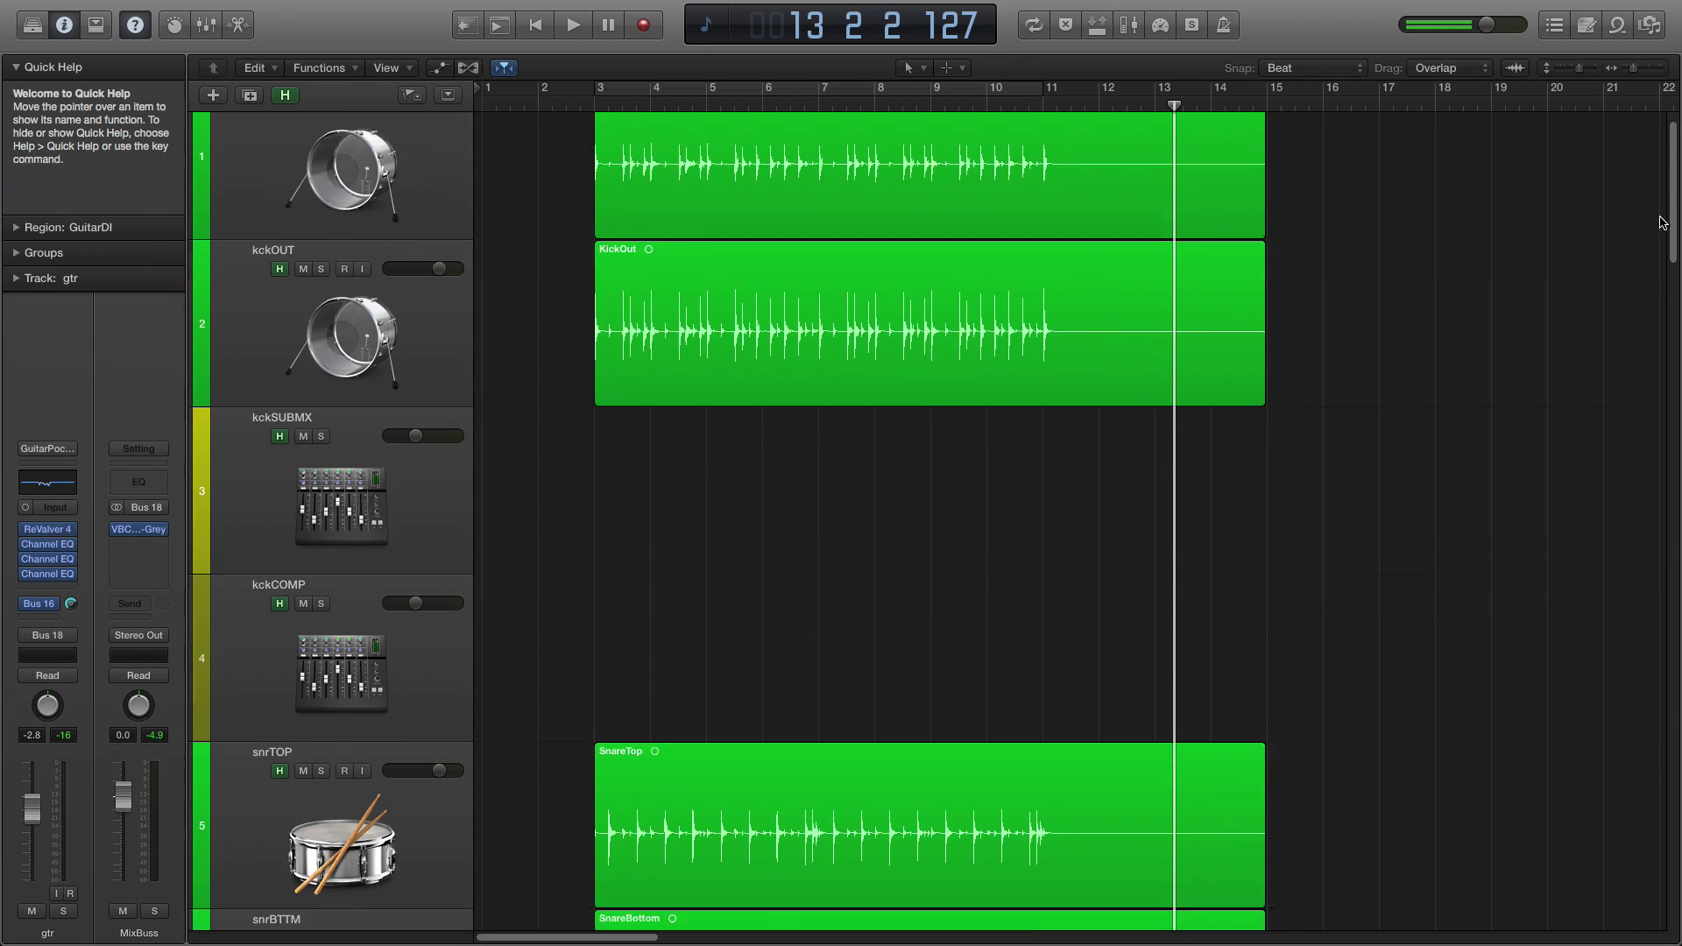
{"action": "scroll", "coordinate": [1666, 198], "scroll_direction": "up", "scroll_amount": 10}
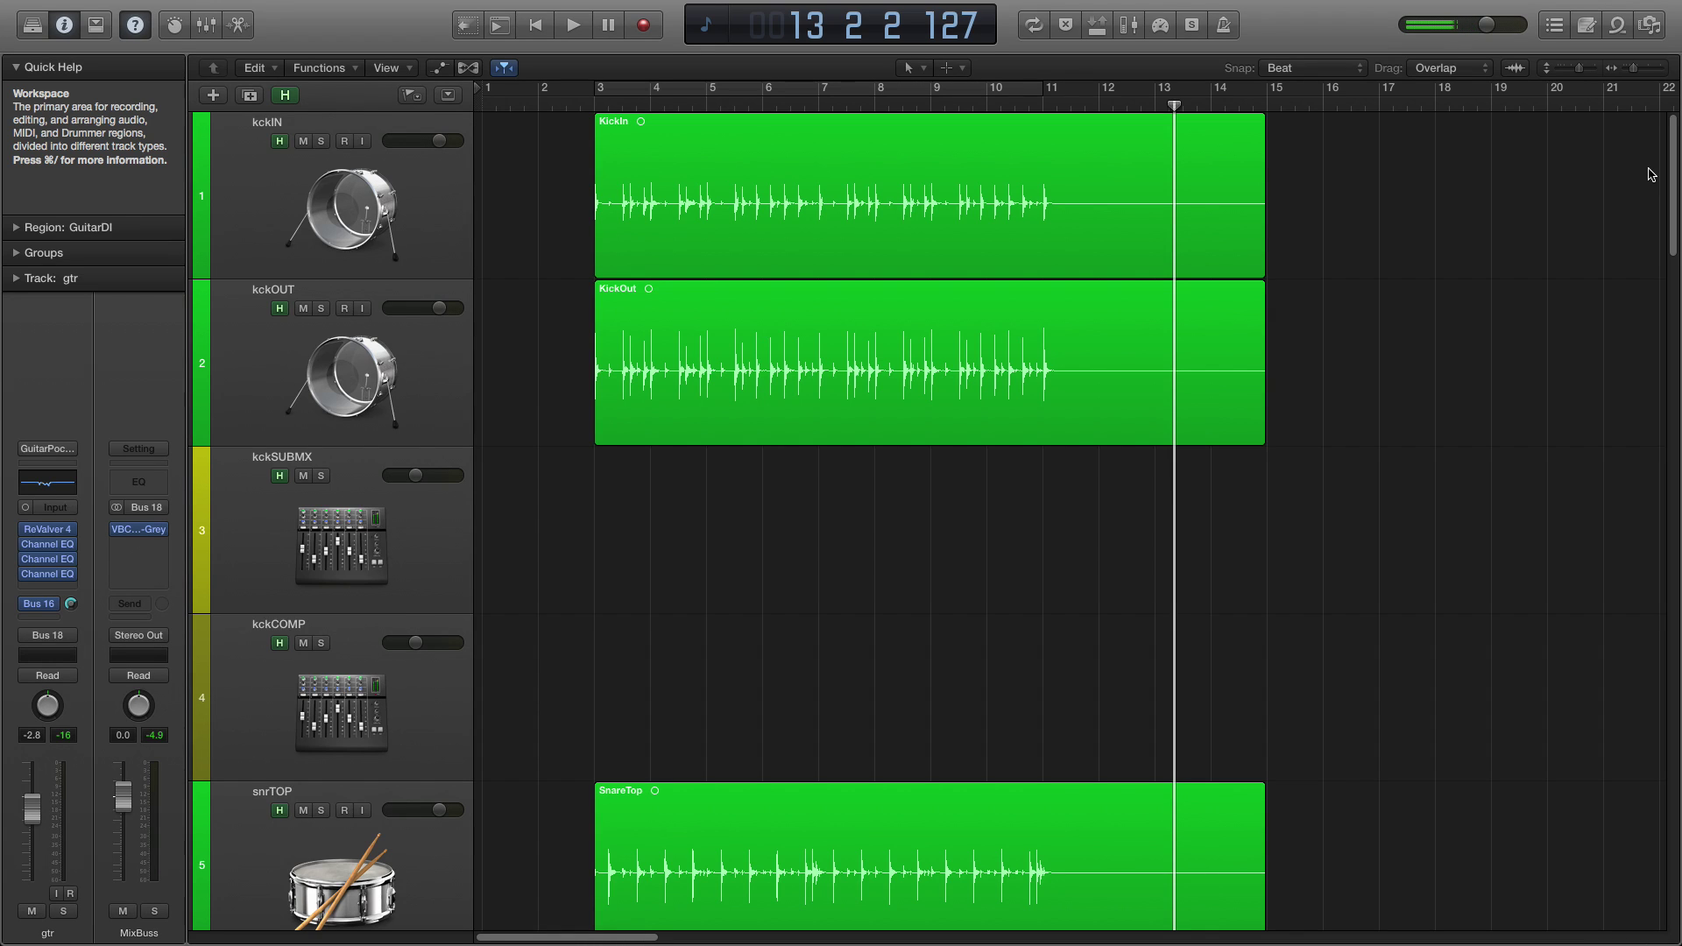
{"action": "key", "text": "h"}
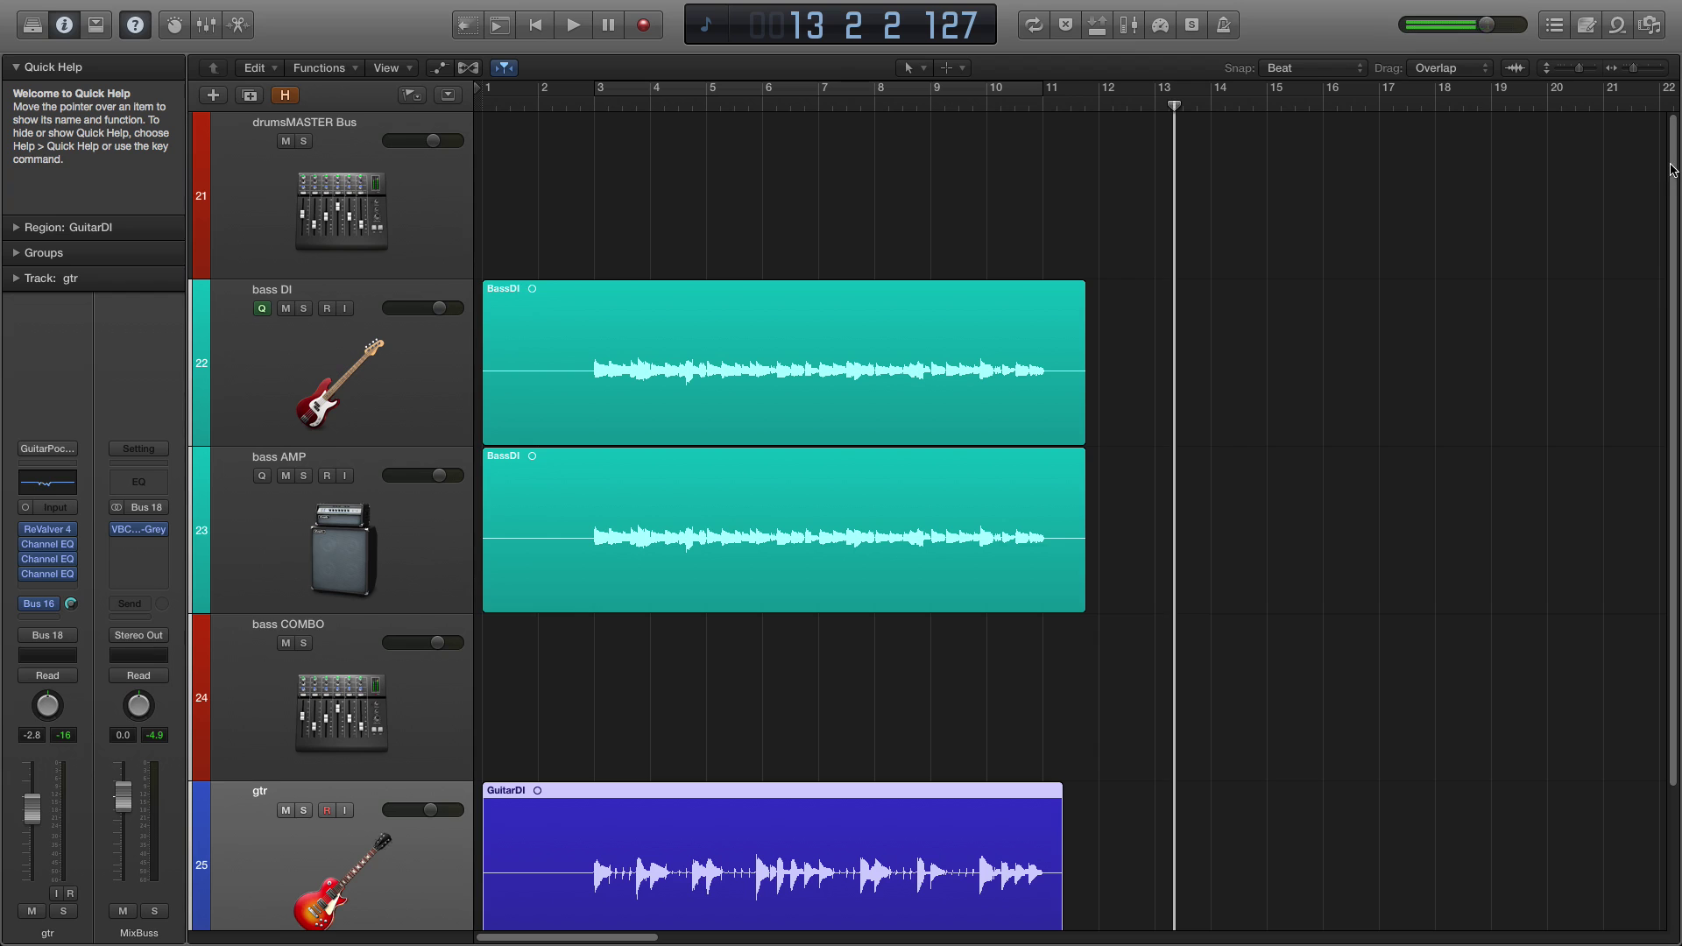
{"action": "left_click_drag", "start_coordinate": [1669, 171], "coordinate": [1674, 247]}
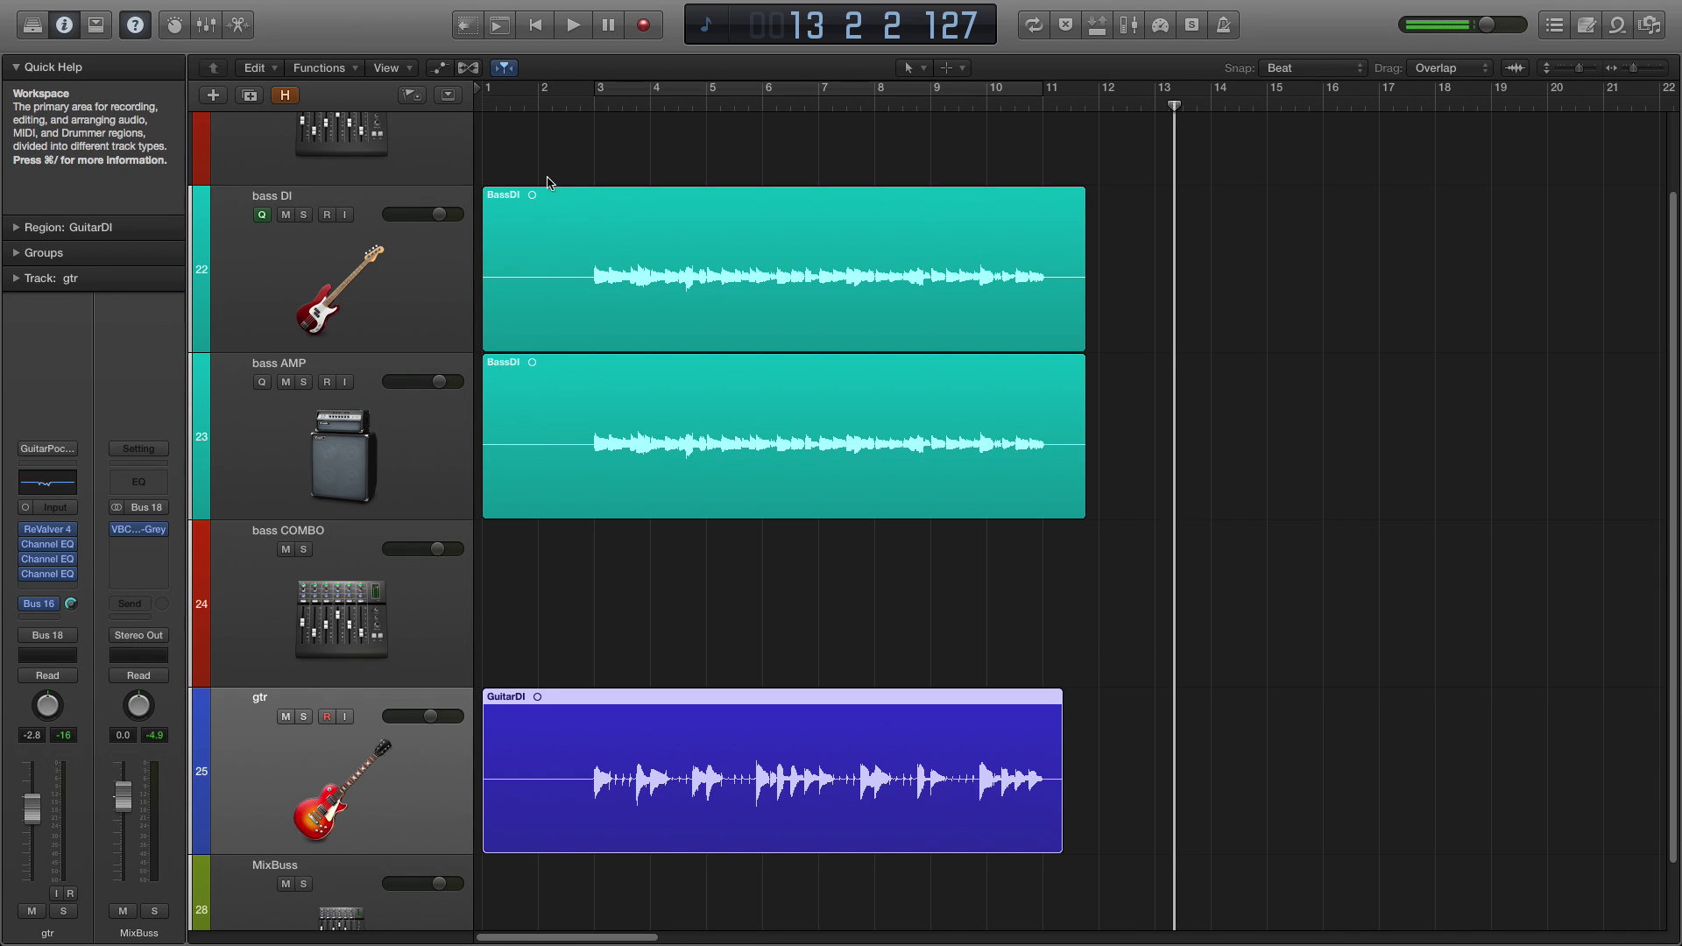
{"action": "left_click", "coordinate": [547, 106]}
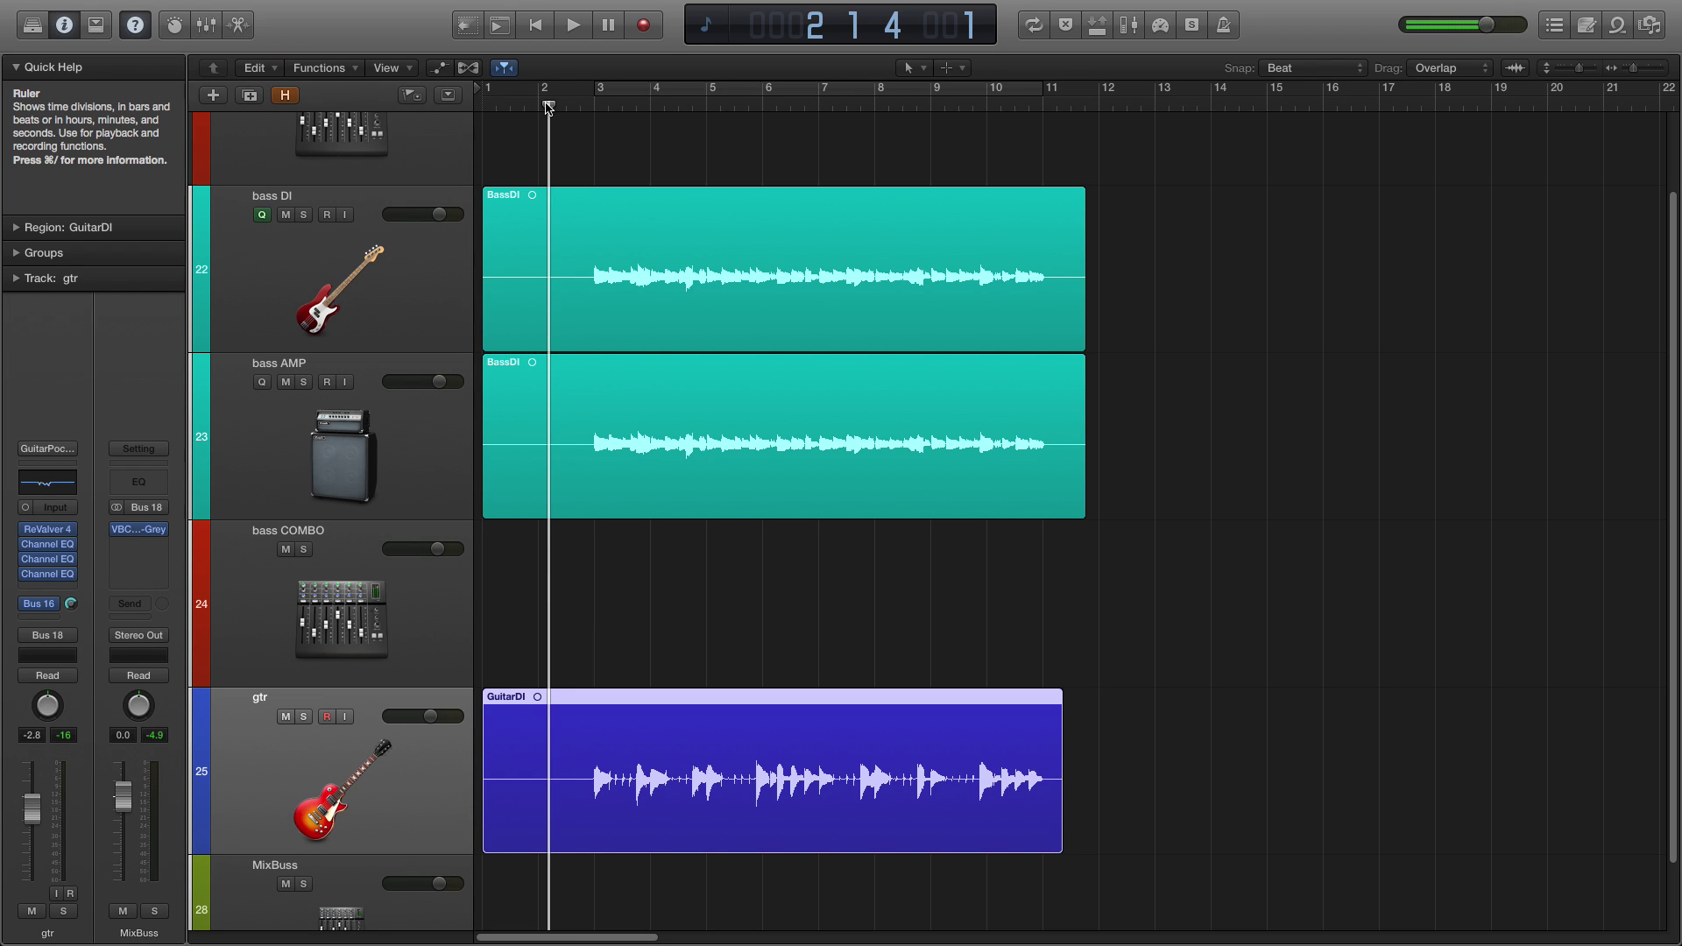
{"action": "mouse_move", "coordinate": [268, 6]}
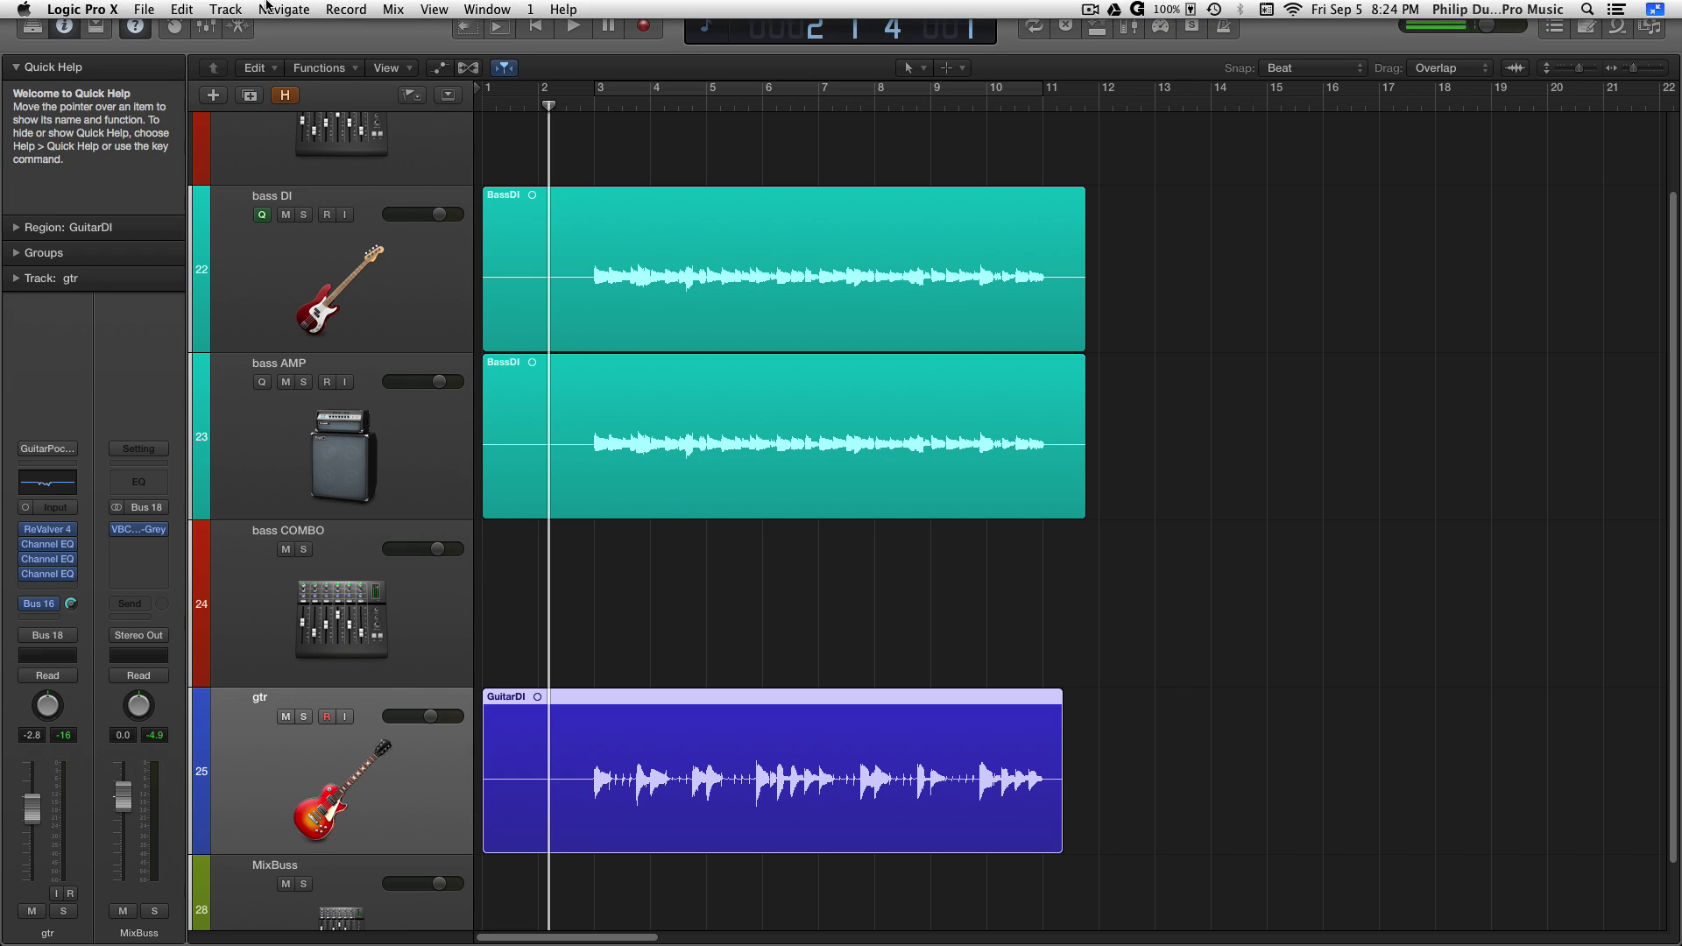
{"action": "left_click", "coordinate": [151, 8]}
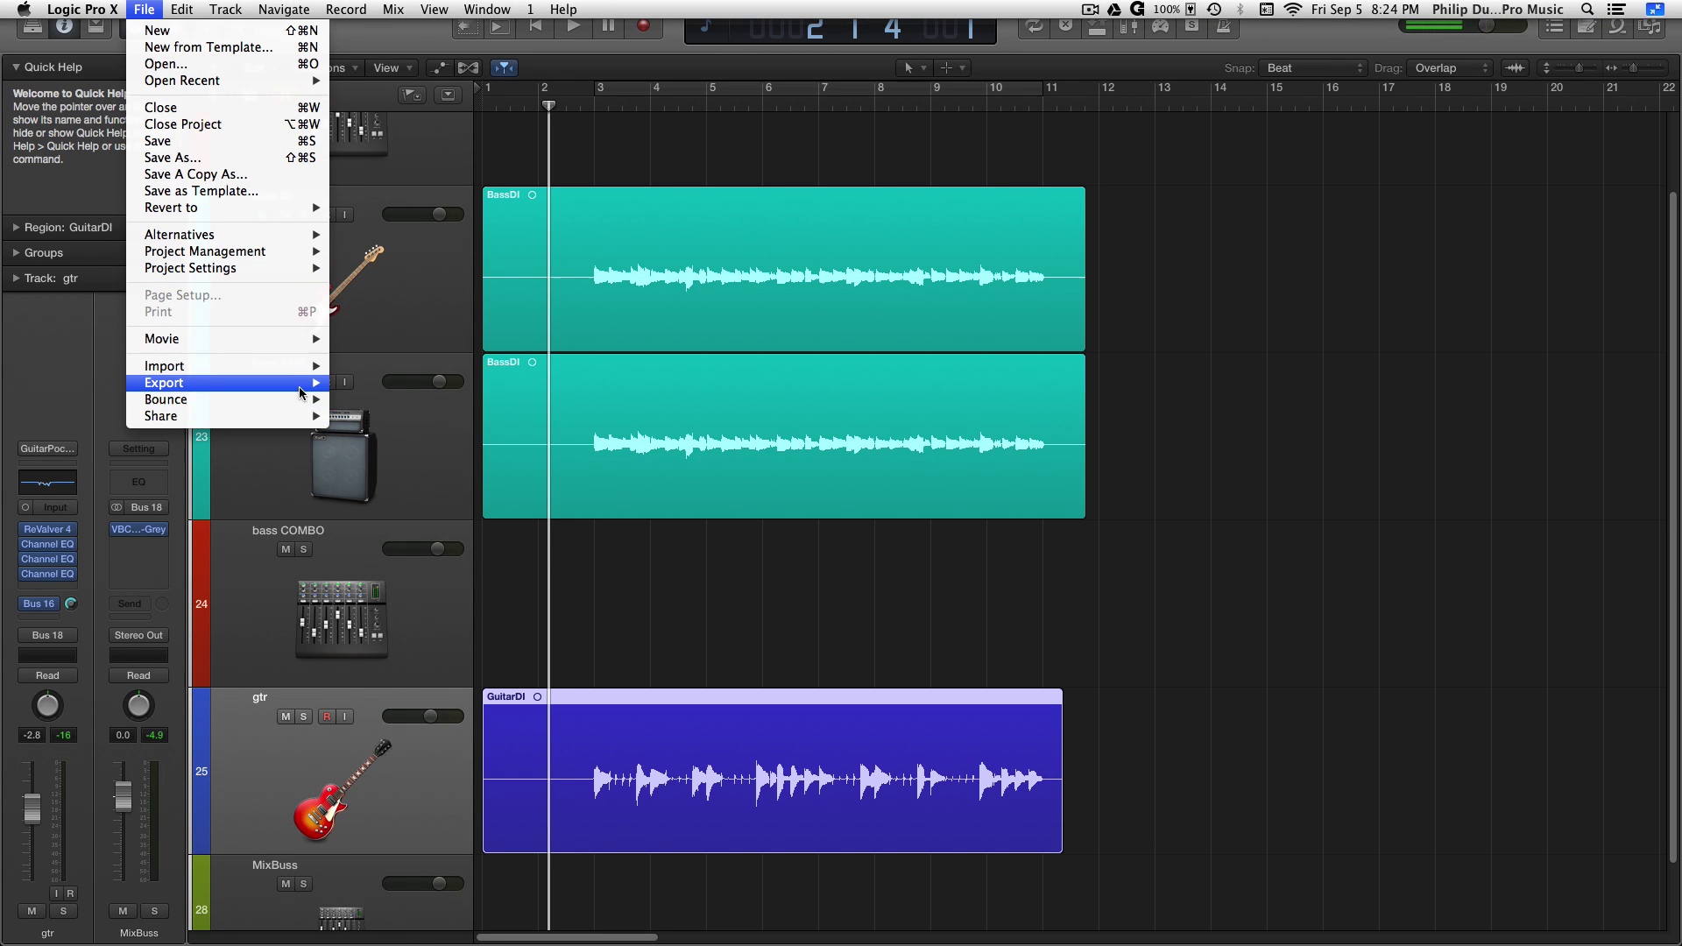
{"action": "mouse_move", "coordinate": [301, 393]}
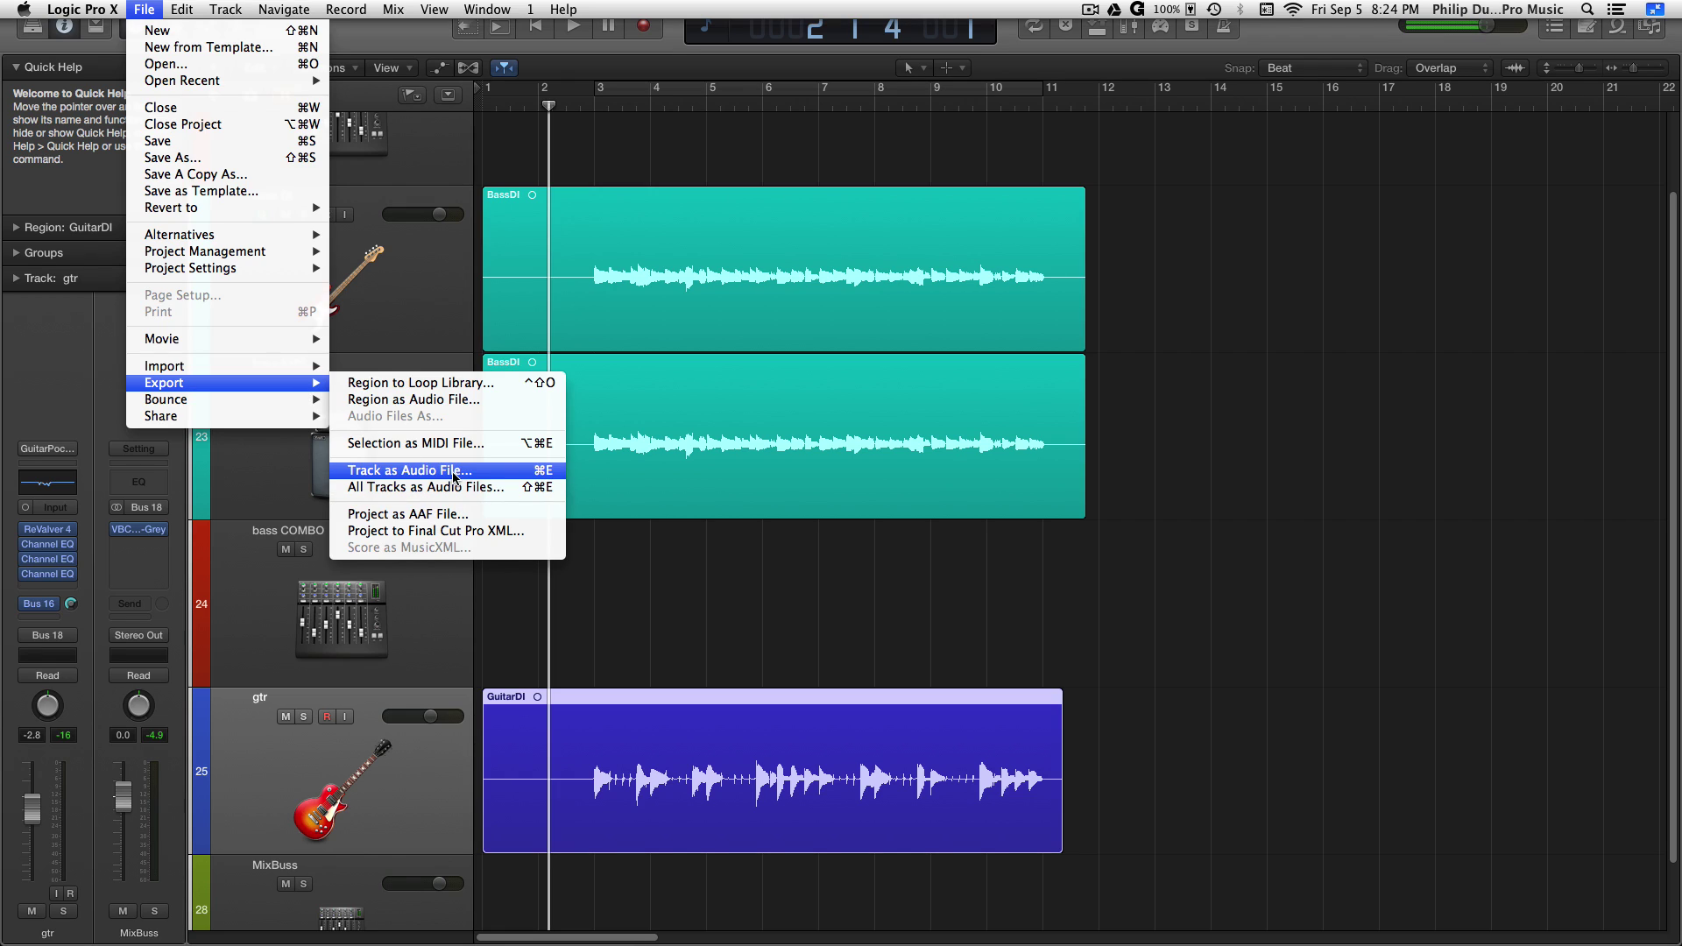
{"action": "left_click", "coordinate": [454, 474]}
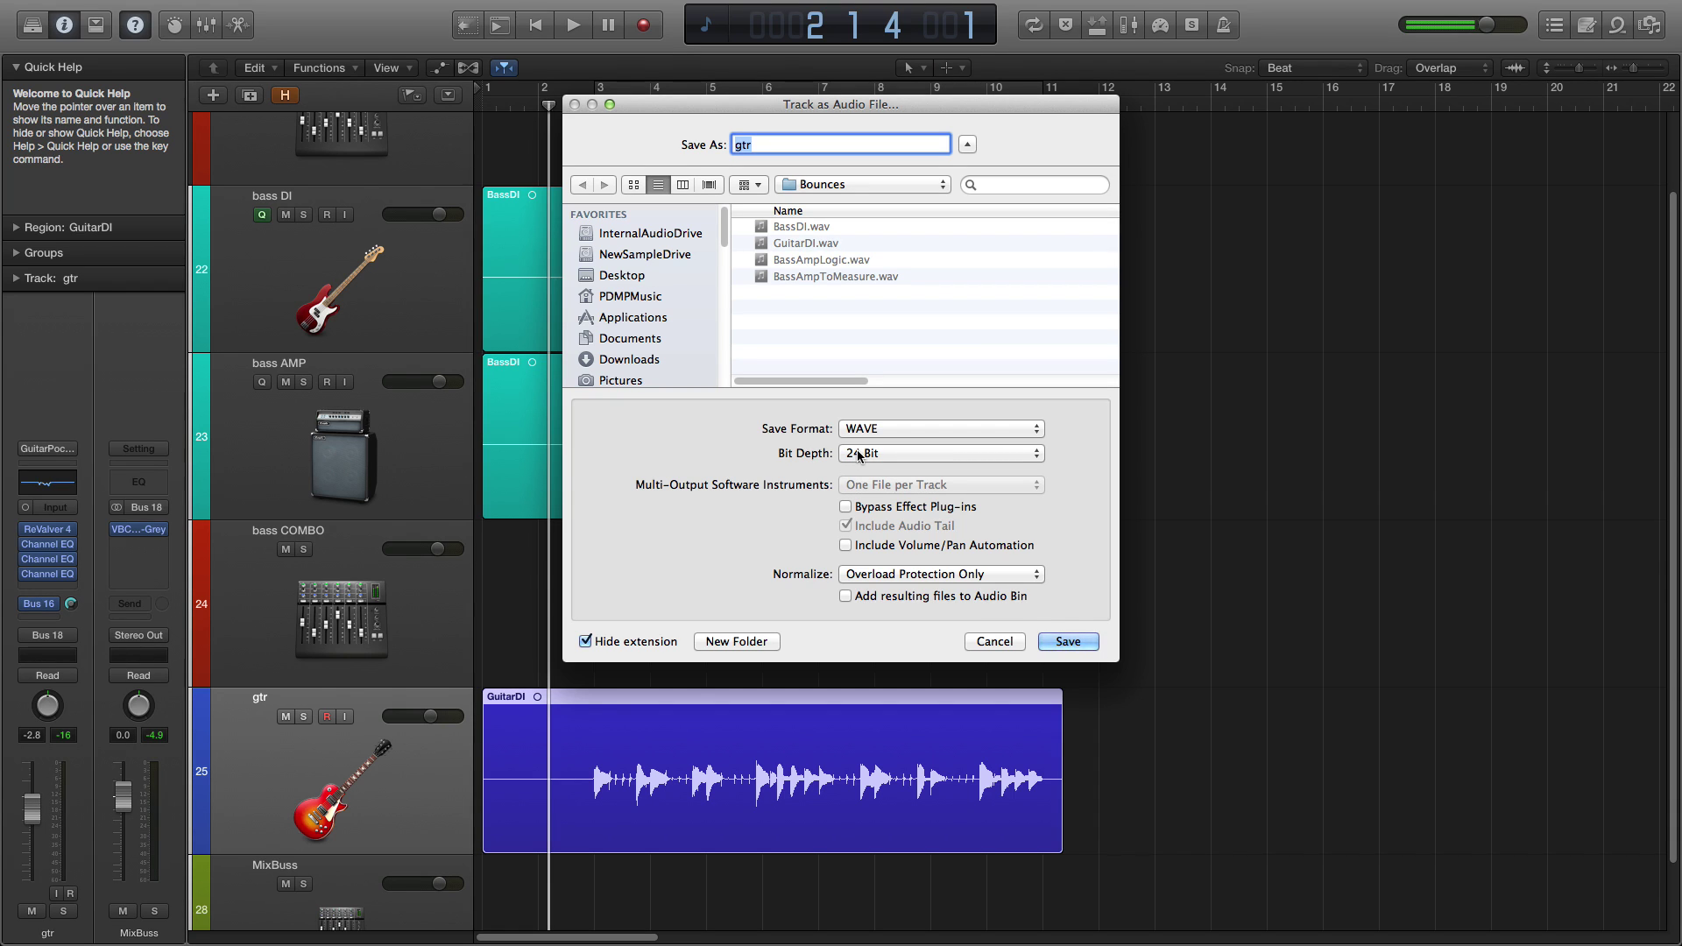
{"action": "left_click", "coordinate": [846, 507]}
{"action": "left_click", "coordinate": [905, 579]}
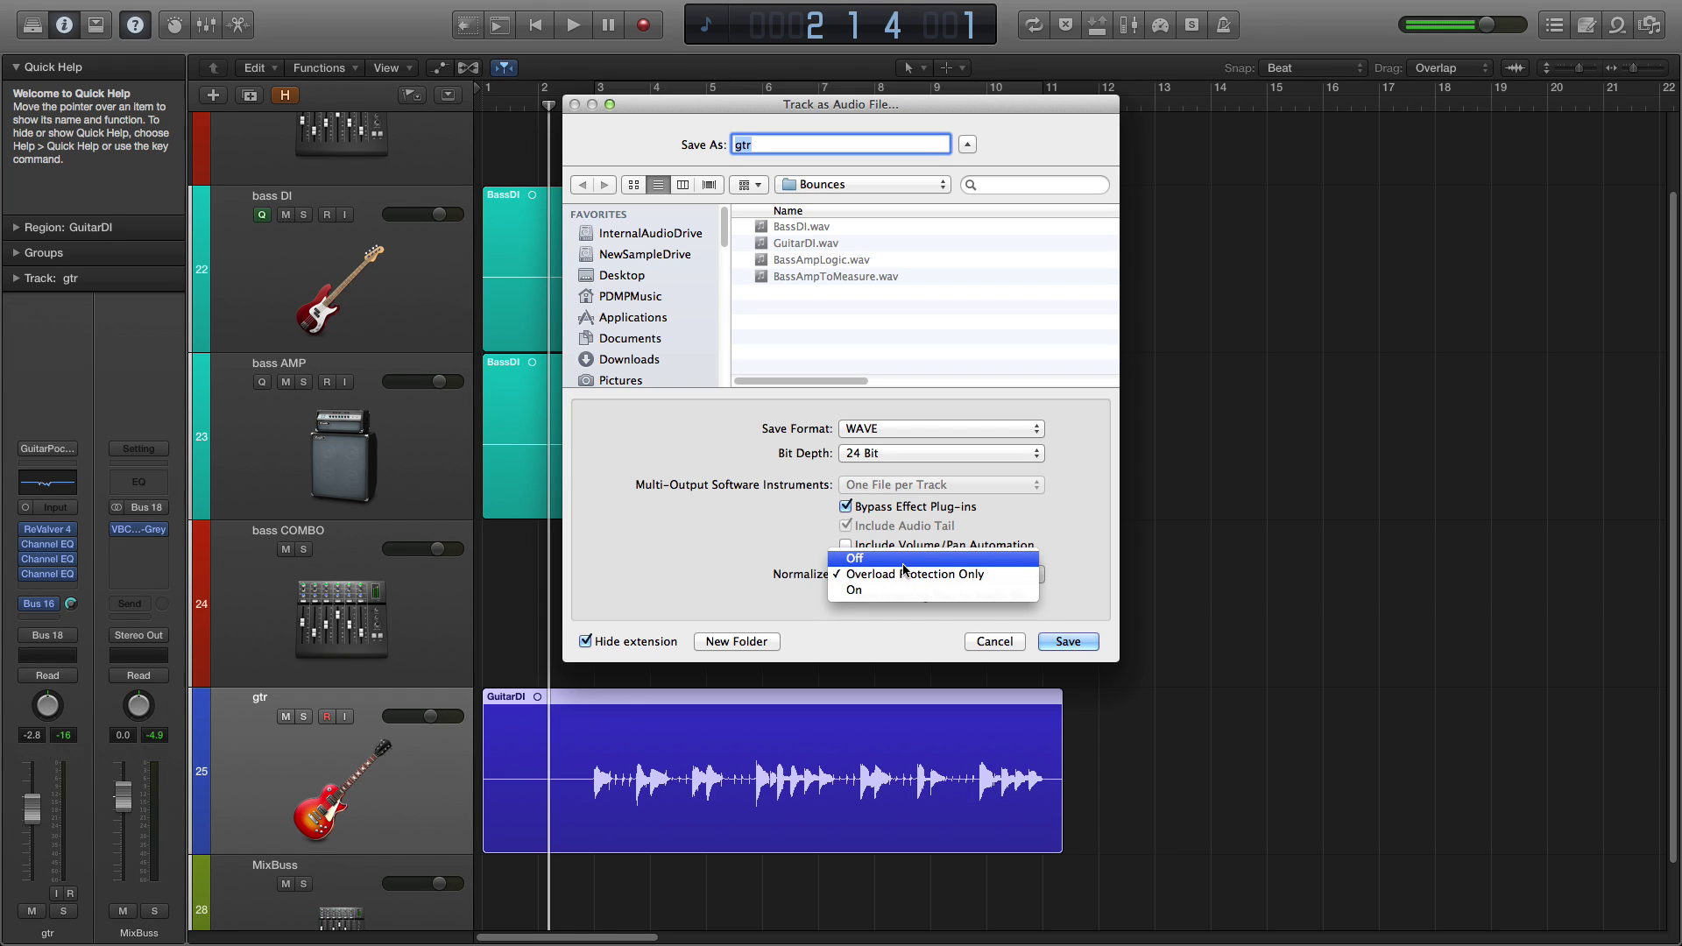
{"action": "left_click", "coordinate": [905, 560]}
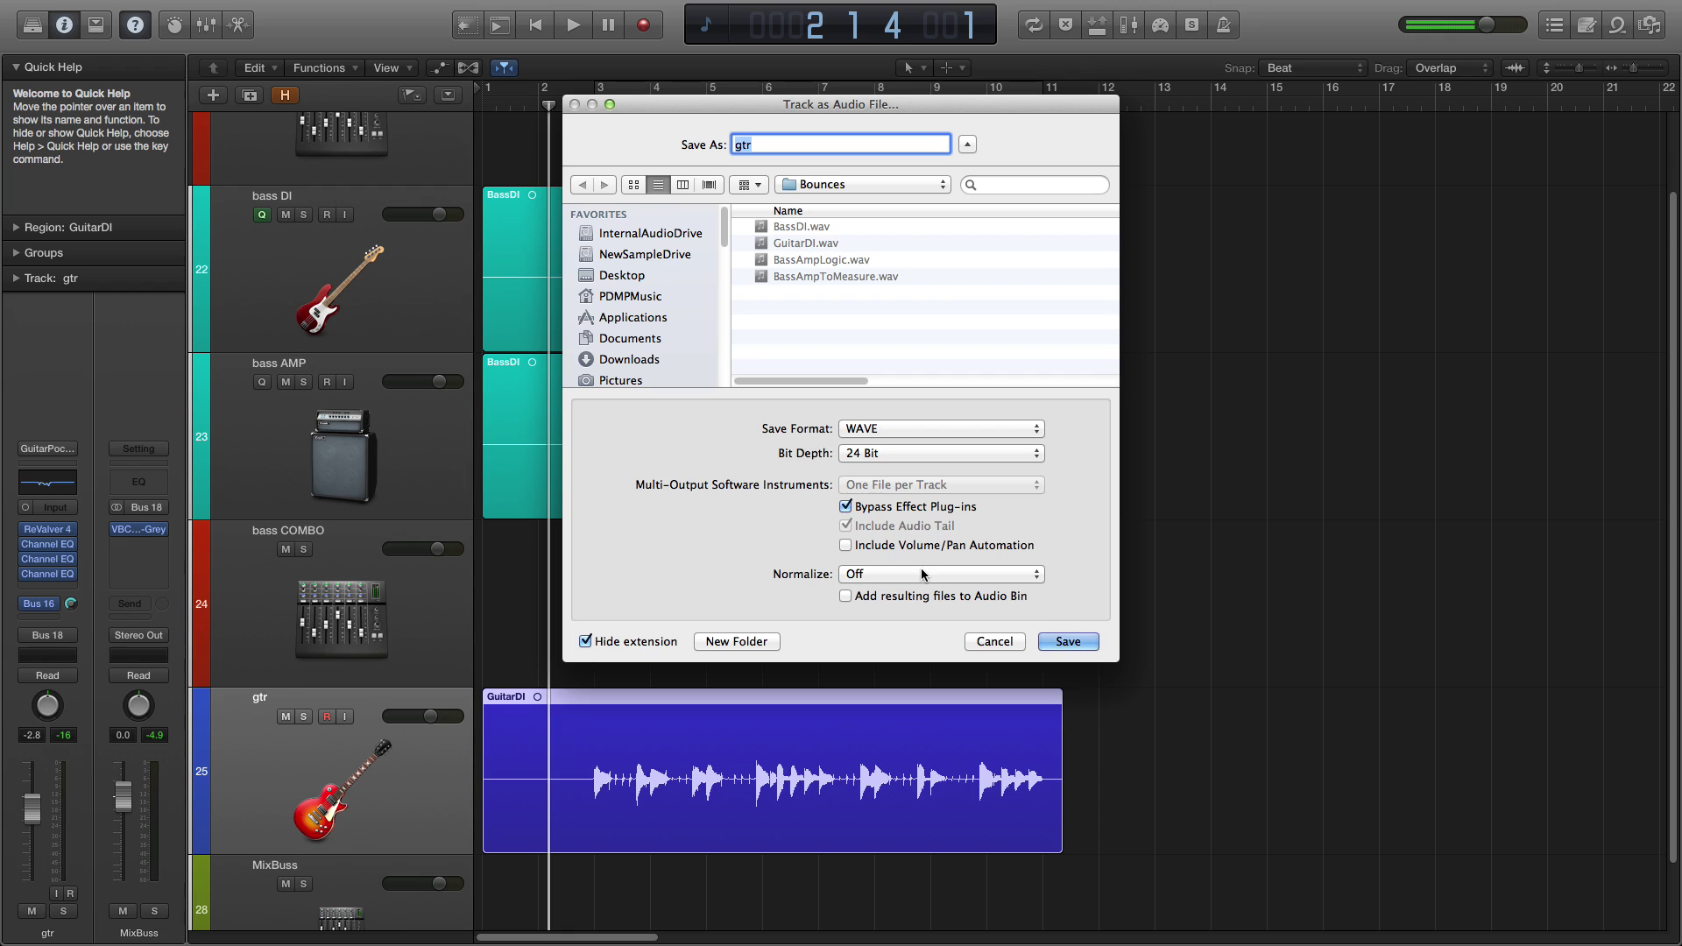
{"action": "left_click", "coordinate": [847, 507]}
{"action": "left_click", "coordinate": [992, 641]}
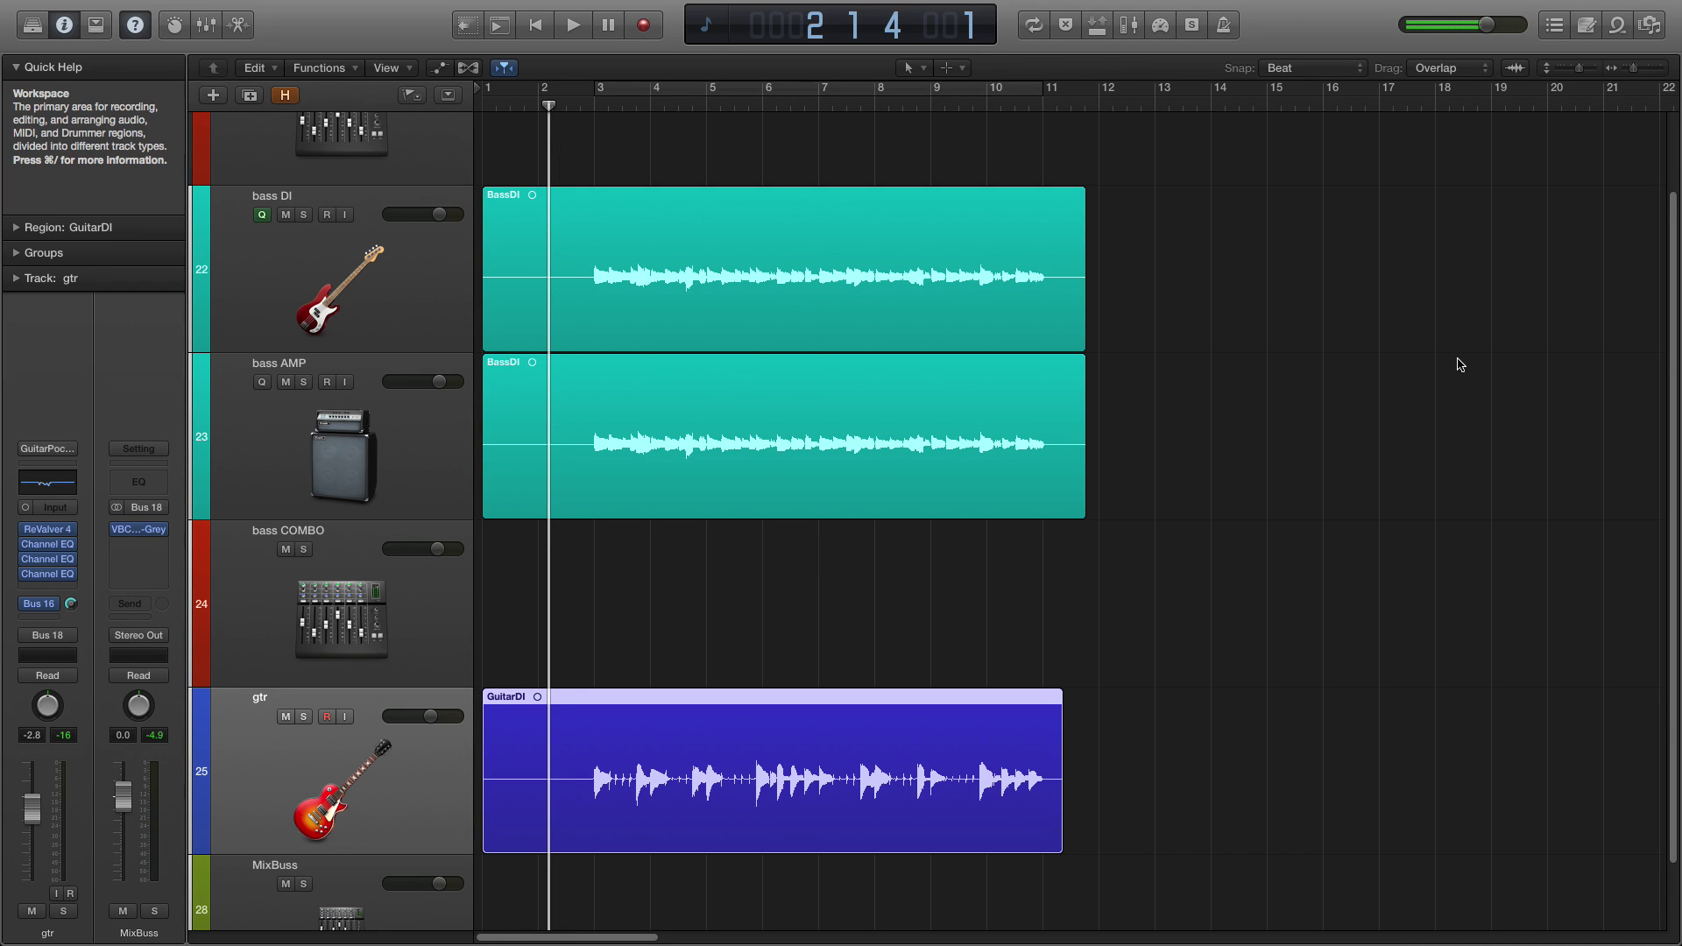
Open the GuitarDI region in the audio editor, enlarge the editor area, and show the region in the File view.
{"action": "double_click", "coordinate": [872, 729]}
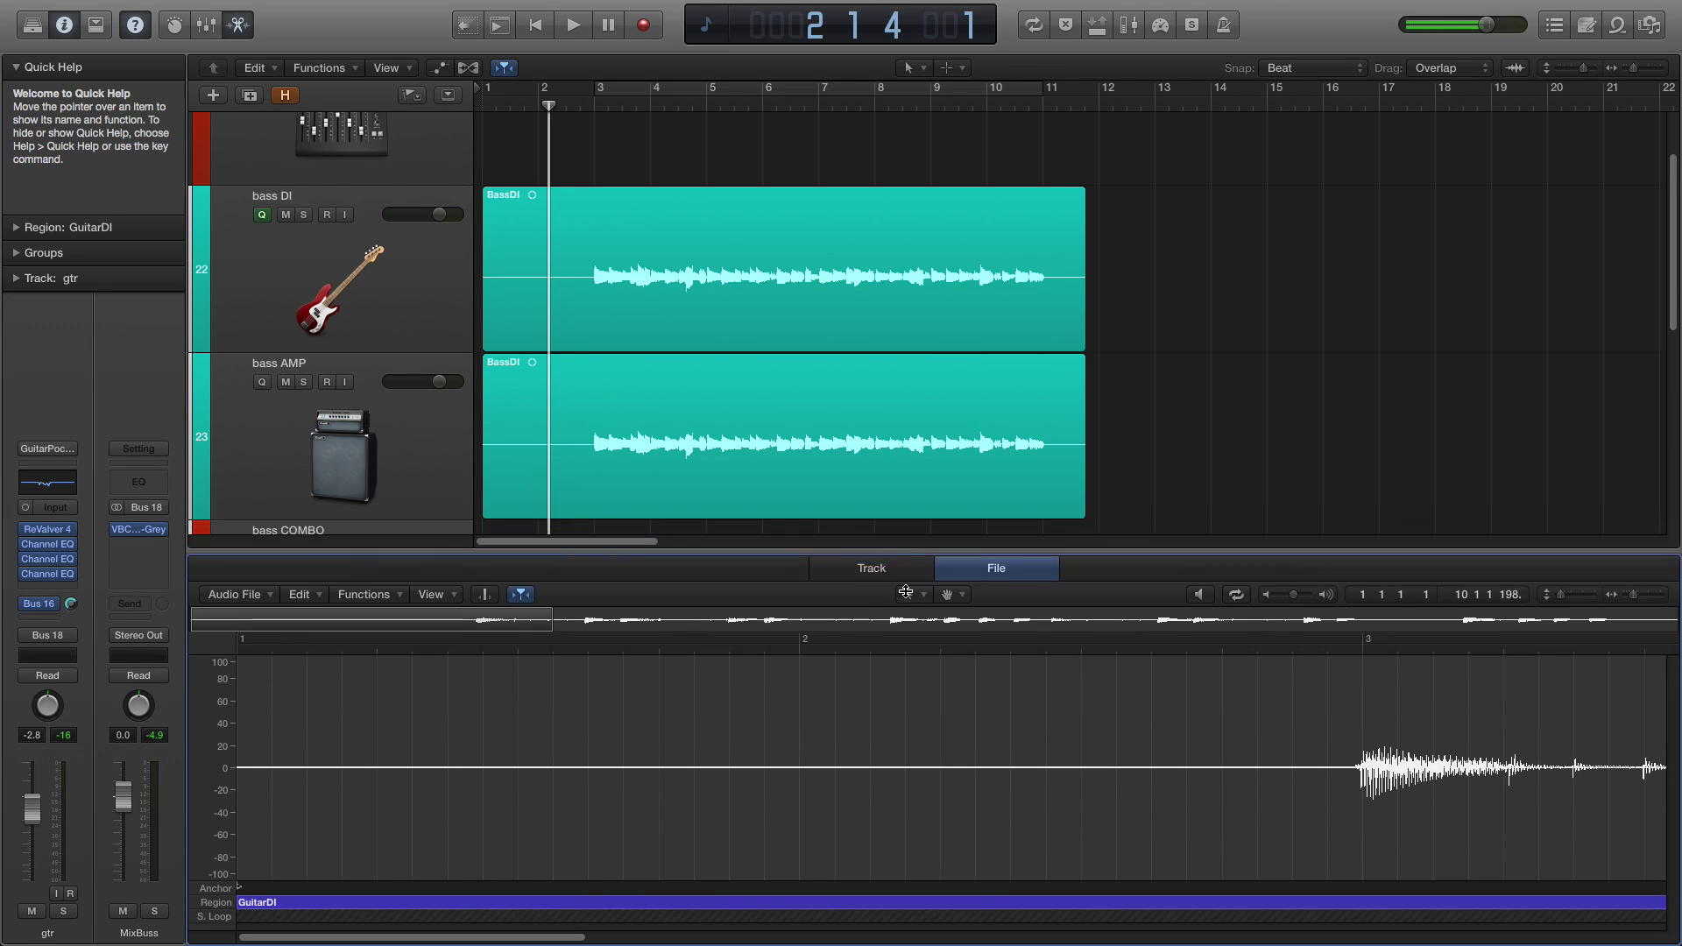
{"action": "left_click_drag", "start_coordinate": [860, 661], "coordinate": [875, 301]}
{"action": "key", "text": "super"}
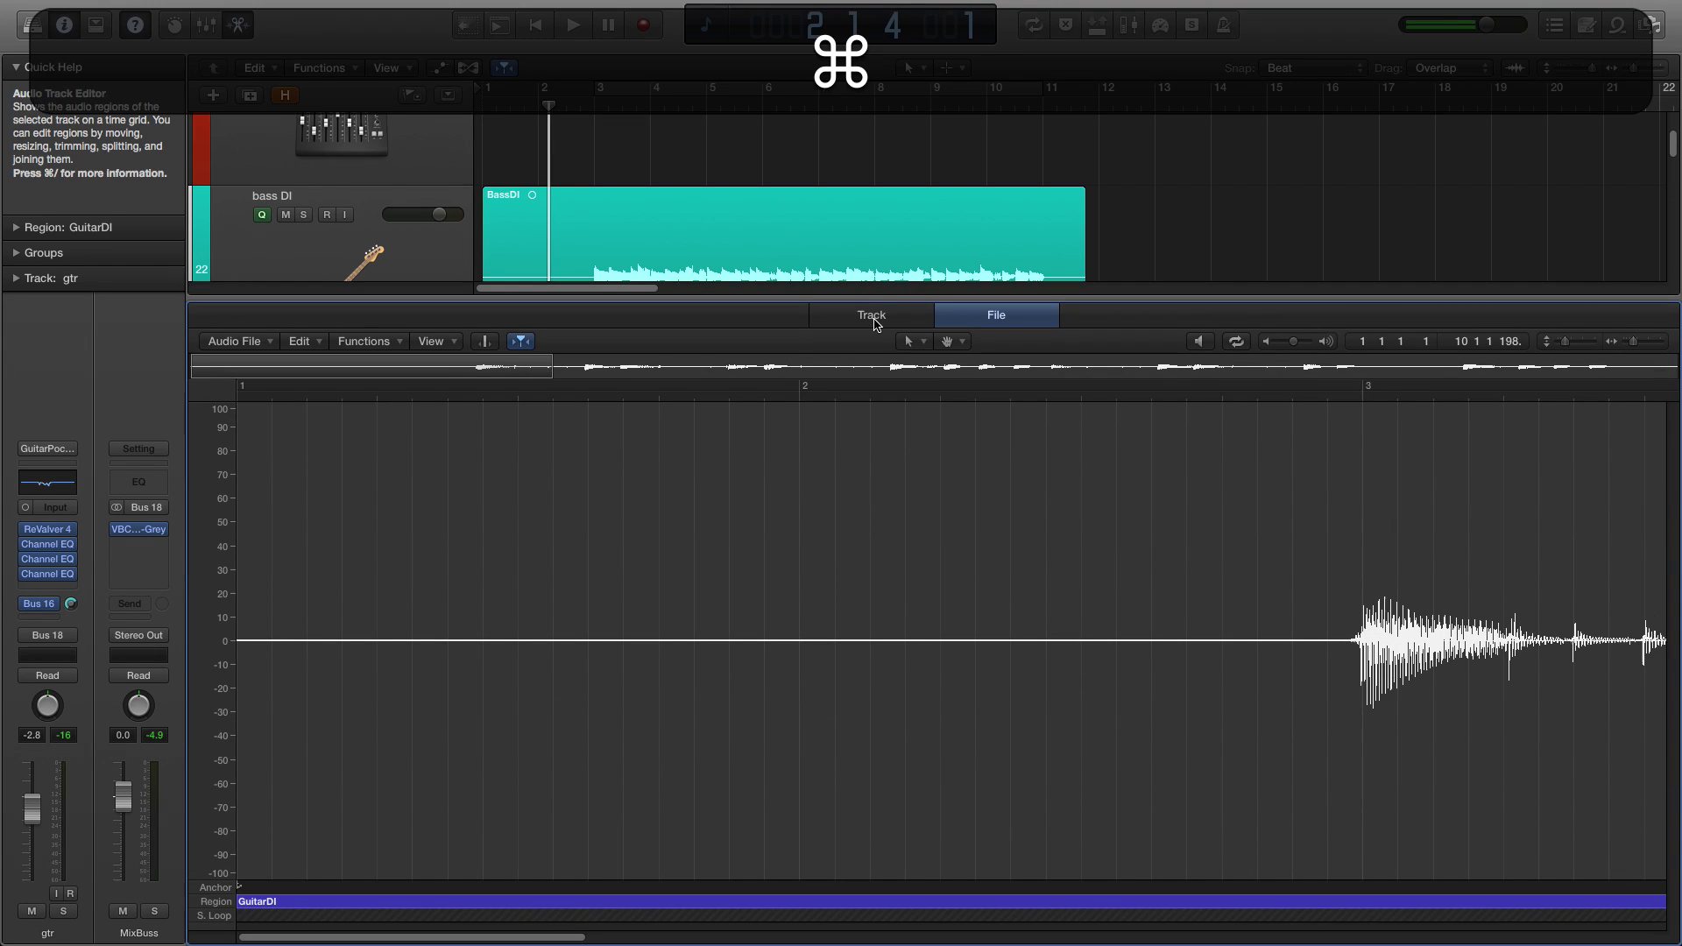
{"action": "key", "text": "super+Left"}
{"action": "key", "text": "super+Left"}
{"action": "key", "text": "super+Left"}
{"action": "key", "text": "super+Right"}
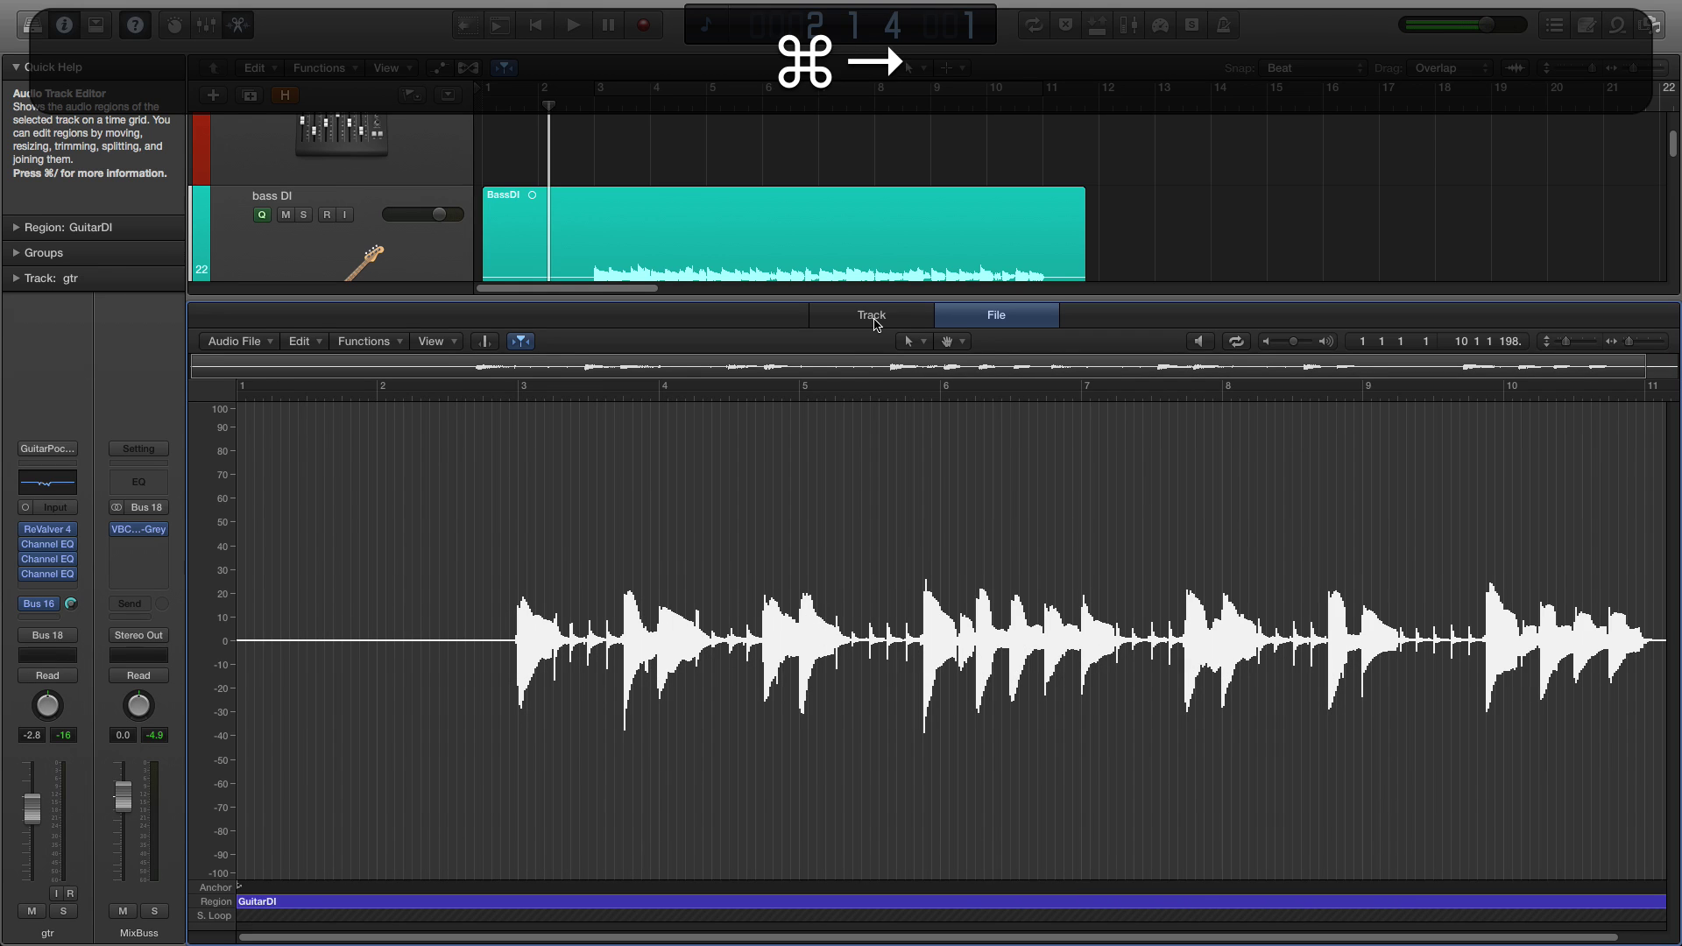
{"action": "left_click", "coordinate": [873, 322]}
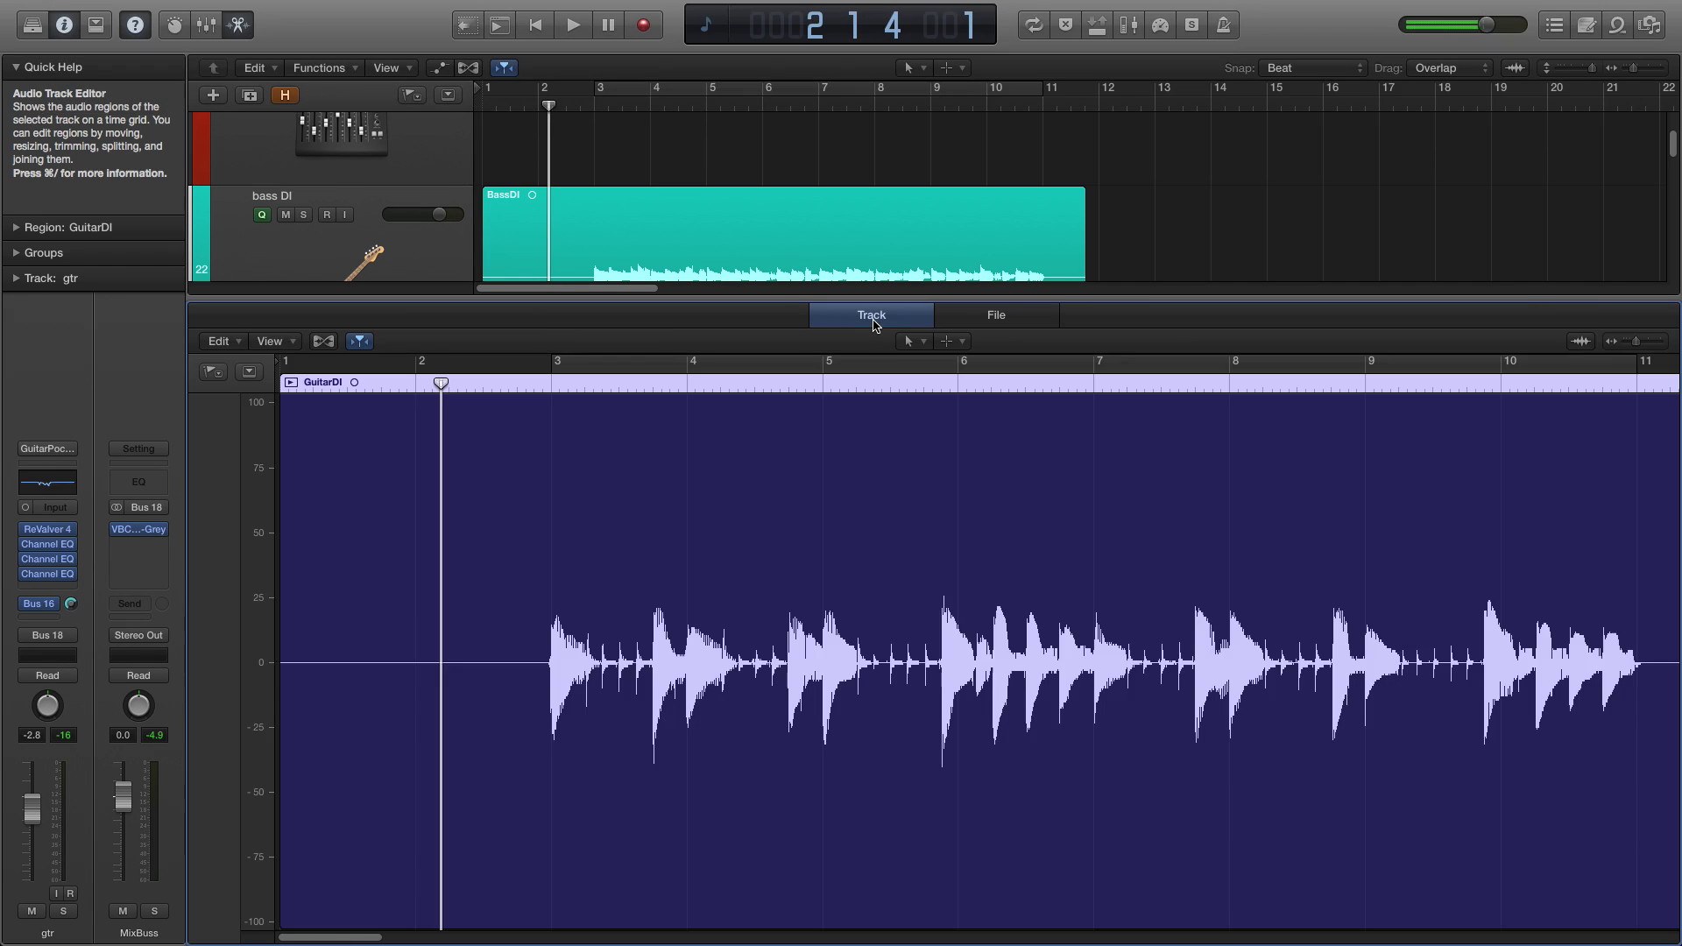
{"action": "left_click", "coordinate": [964, 324]}
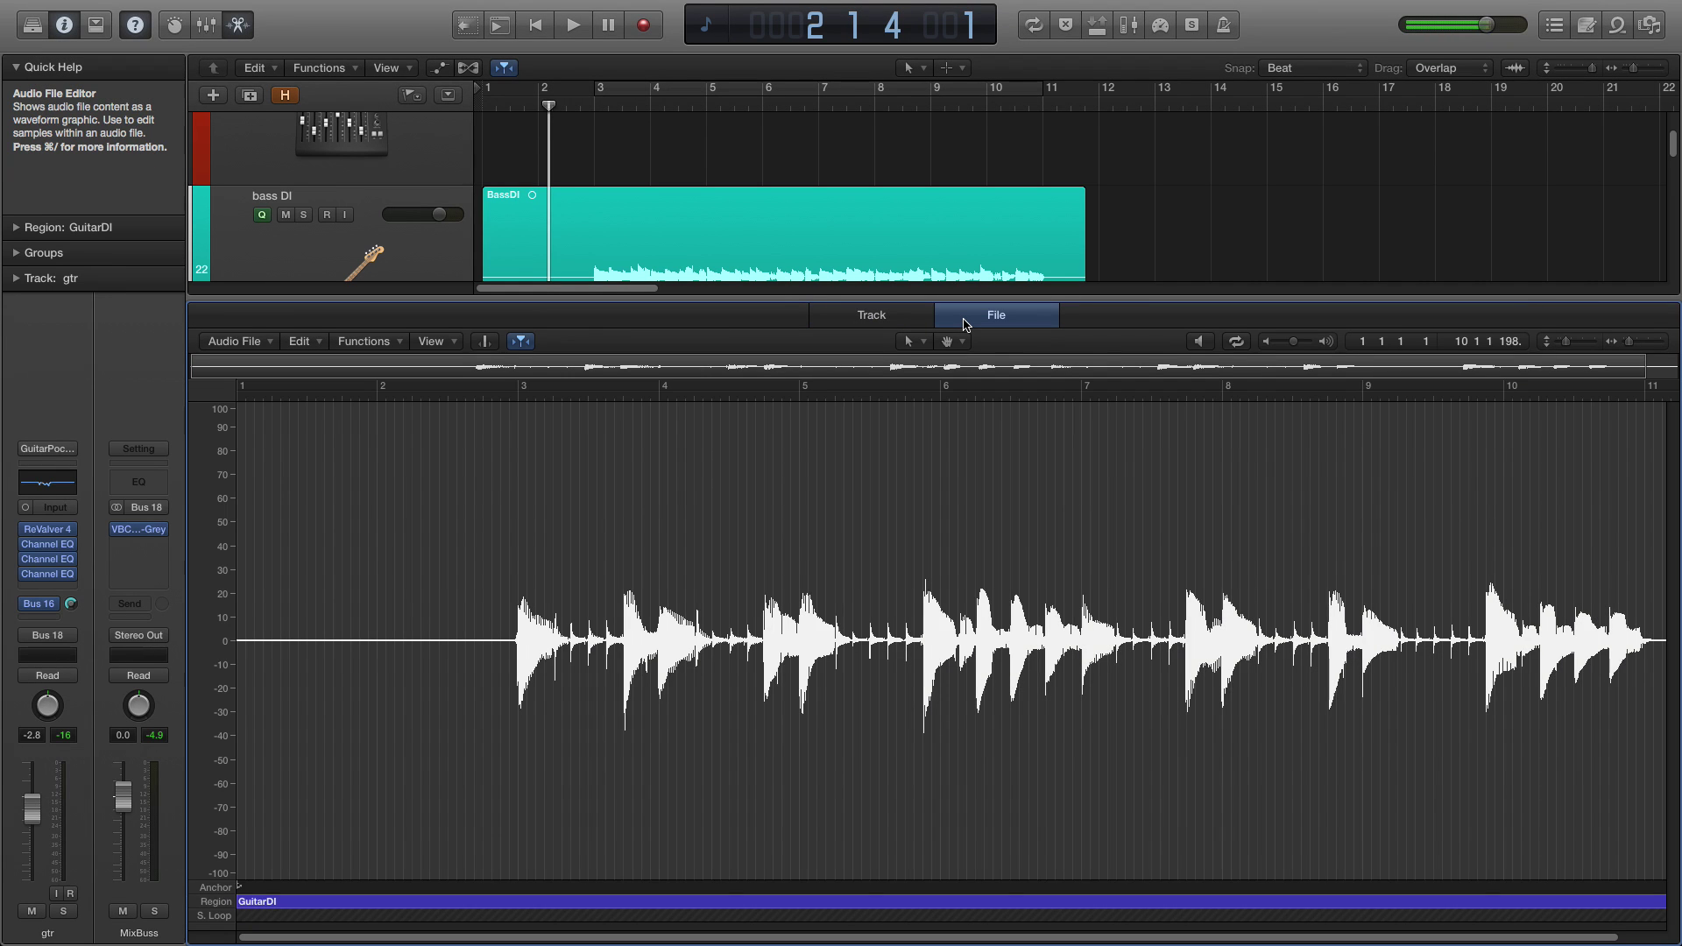
Examine the GuitarDI waveform closely, including the small transients between the main notes around bar 5.
{"action": "key", "text": "super+Right"}
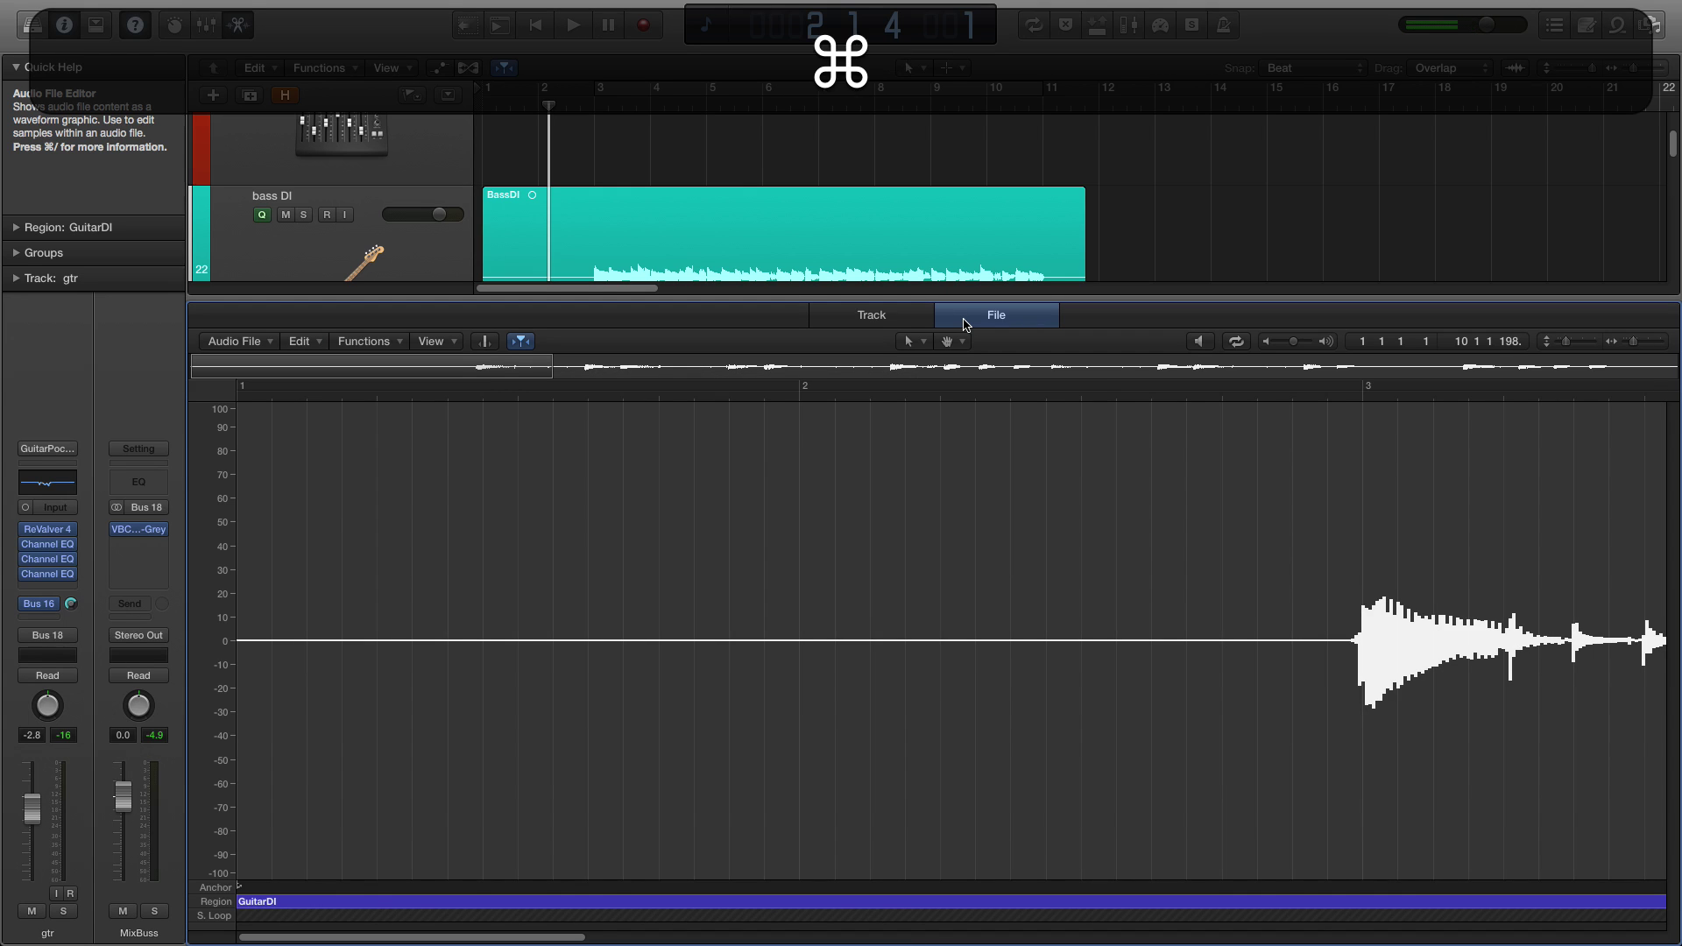
{"action": "key", "text": "super+Left"}
{"action": "key", "text": "super+Up"}
{"action": "key", "text": "super+Down"}
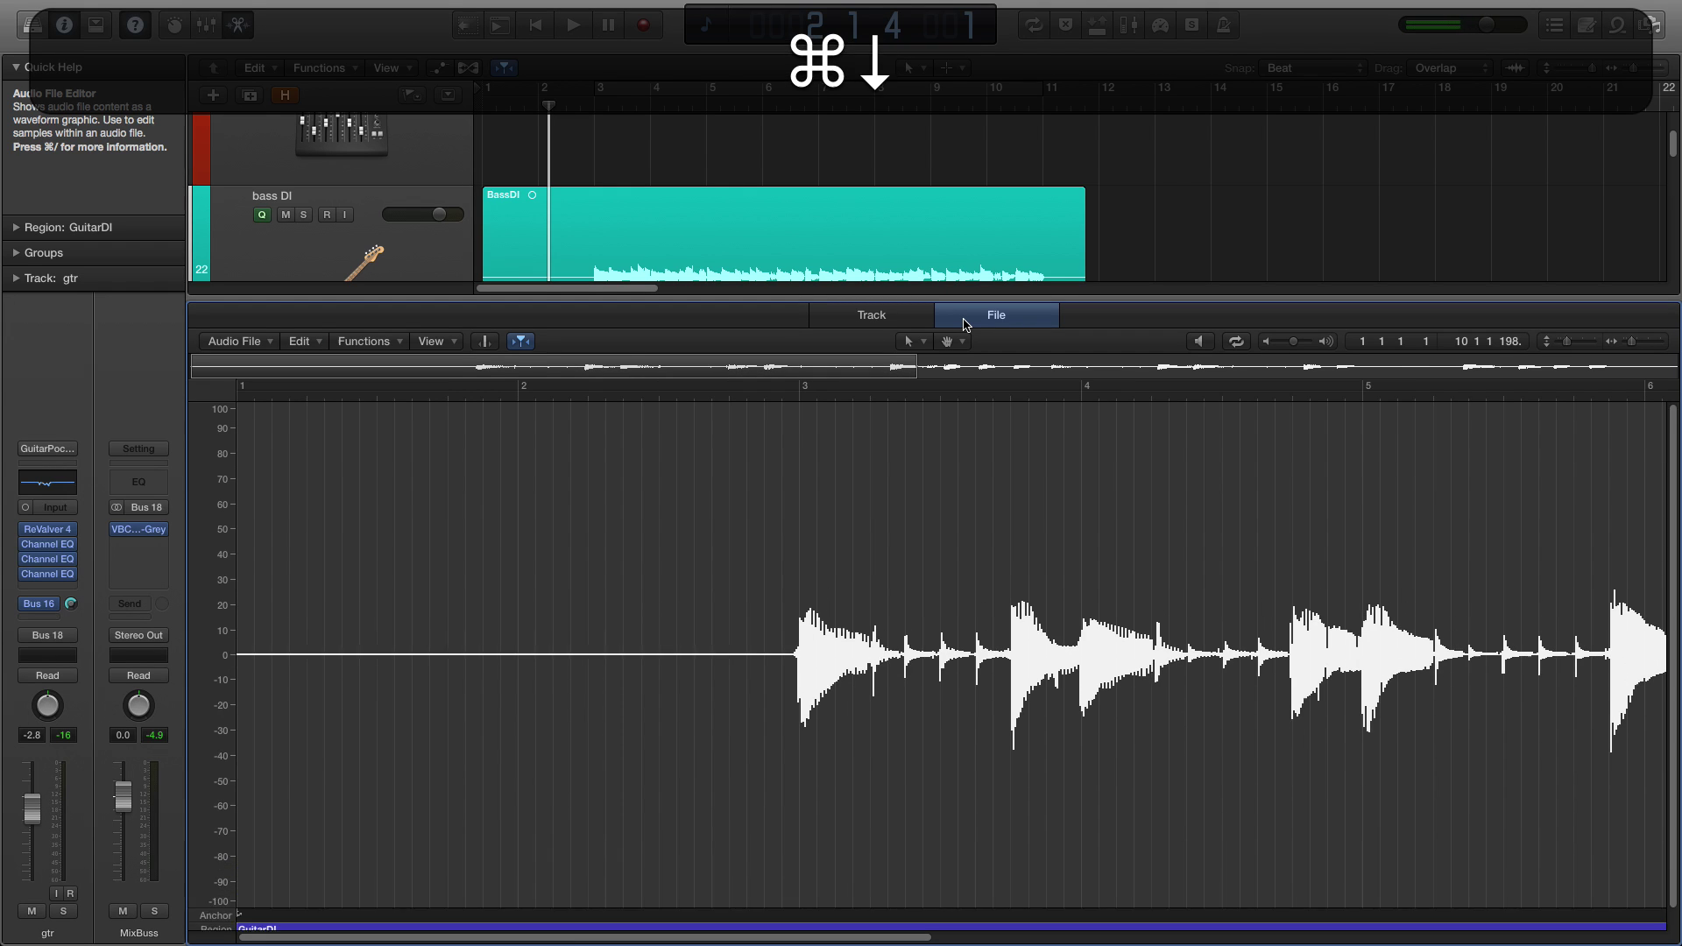
{"action": "key", "text": "super+Down"}
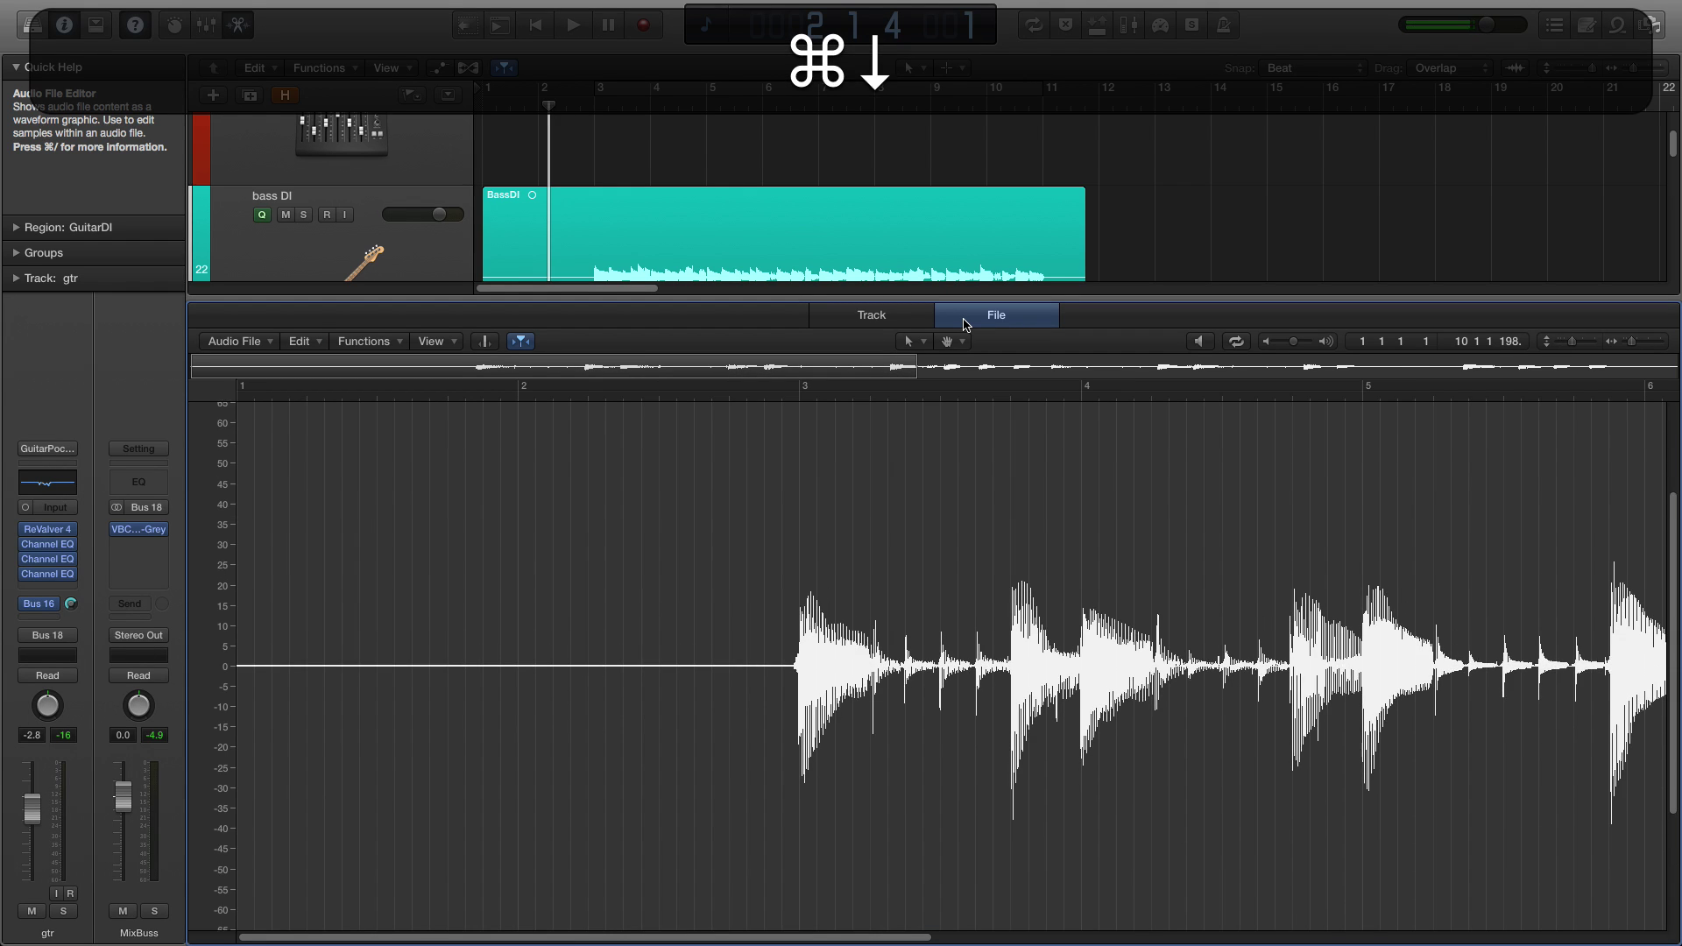
{"action": "left_click", "coordinate": [461, 344]}
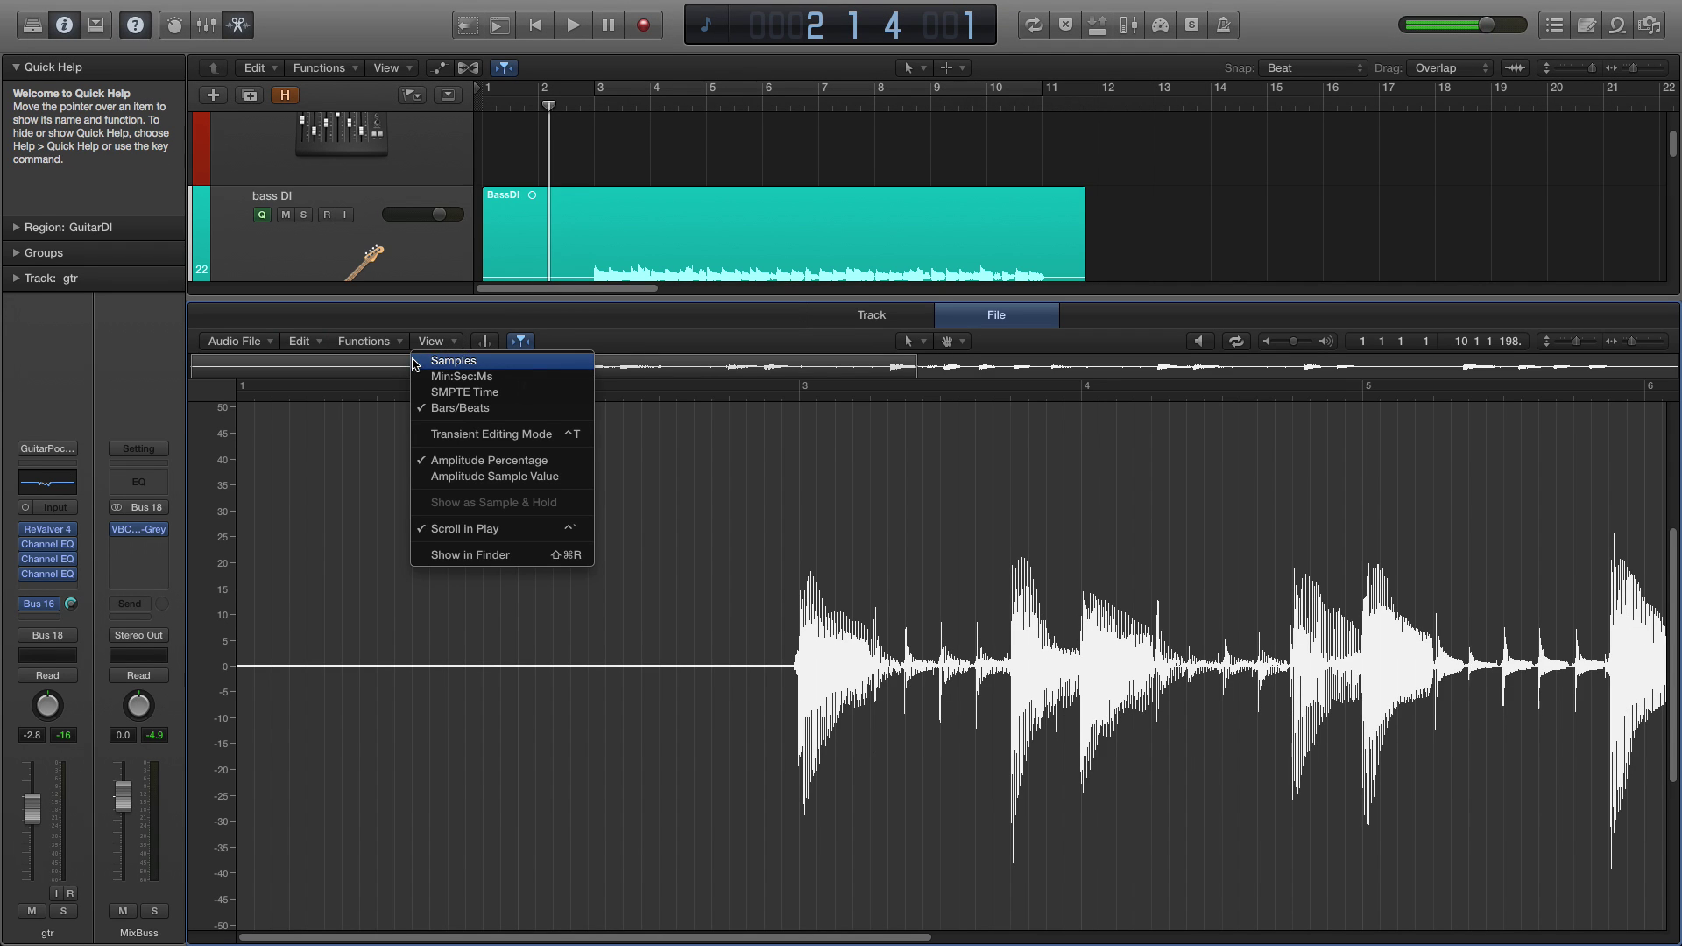
{"action": "left_click", "coordinate": [356, 383]}
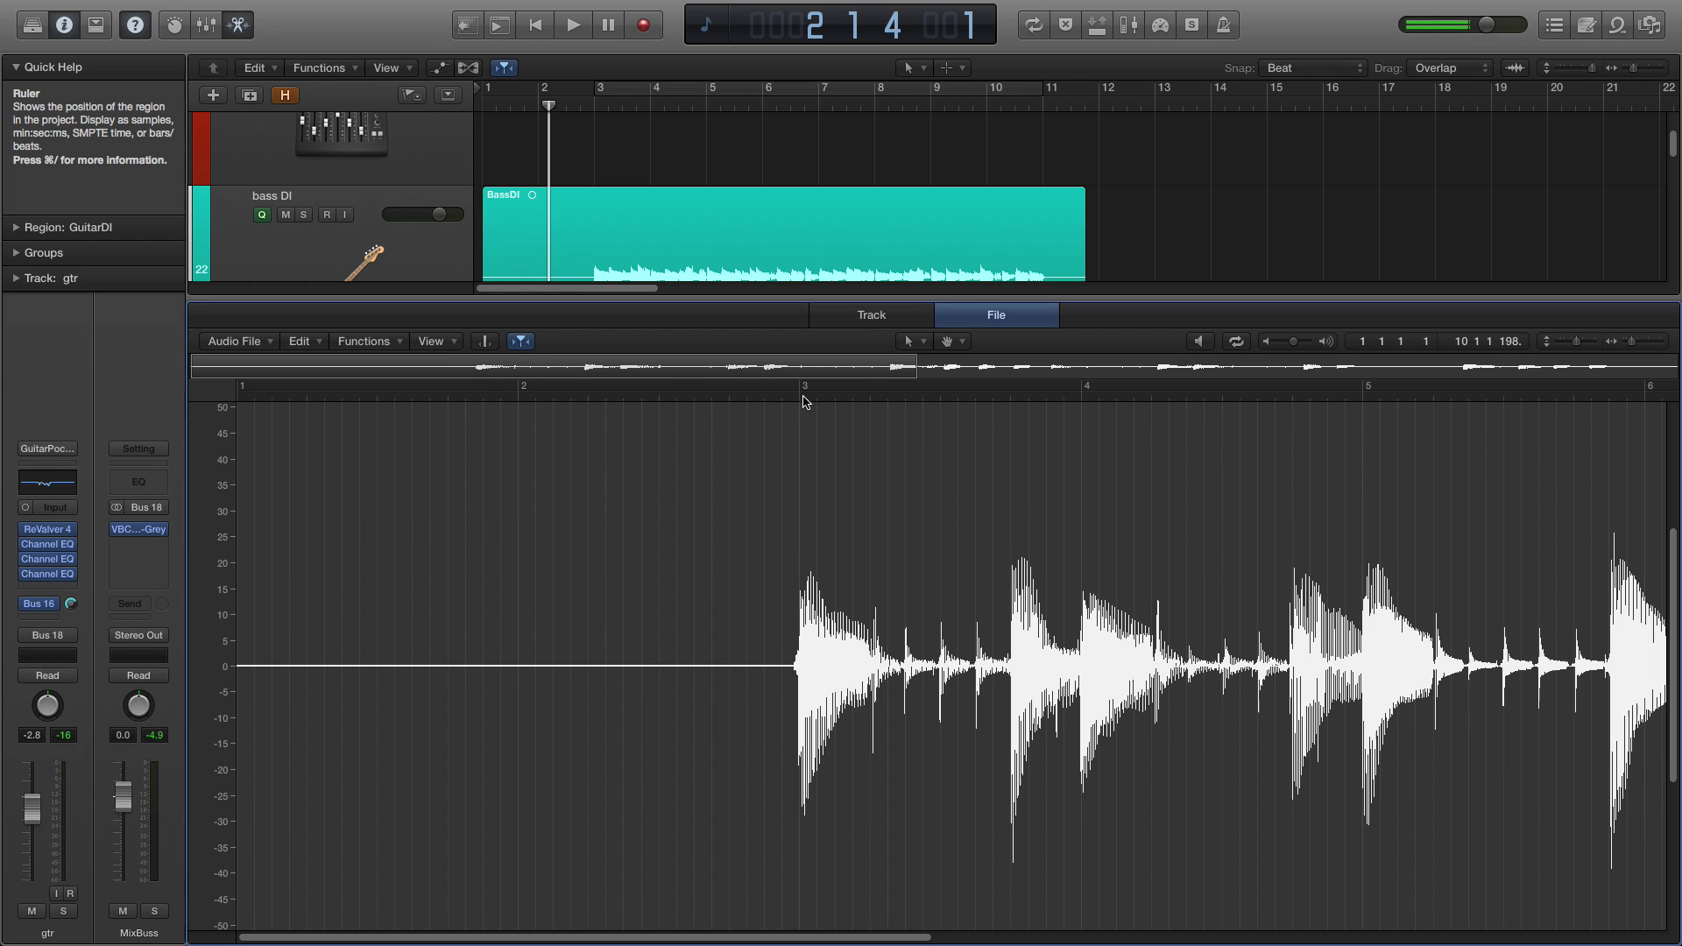
{"action": "left_click_drag", "start_coordinate": [753, 368], "coordinate": [865, 366]}
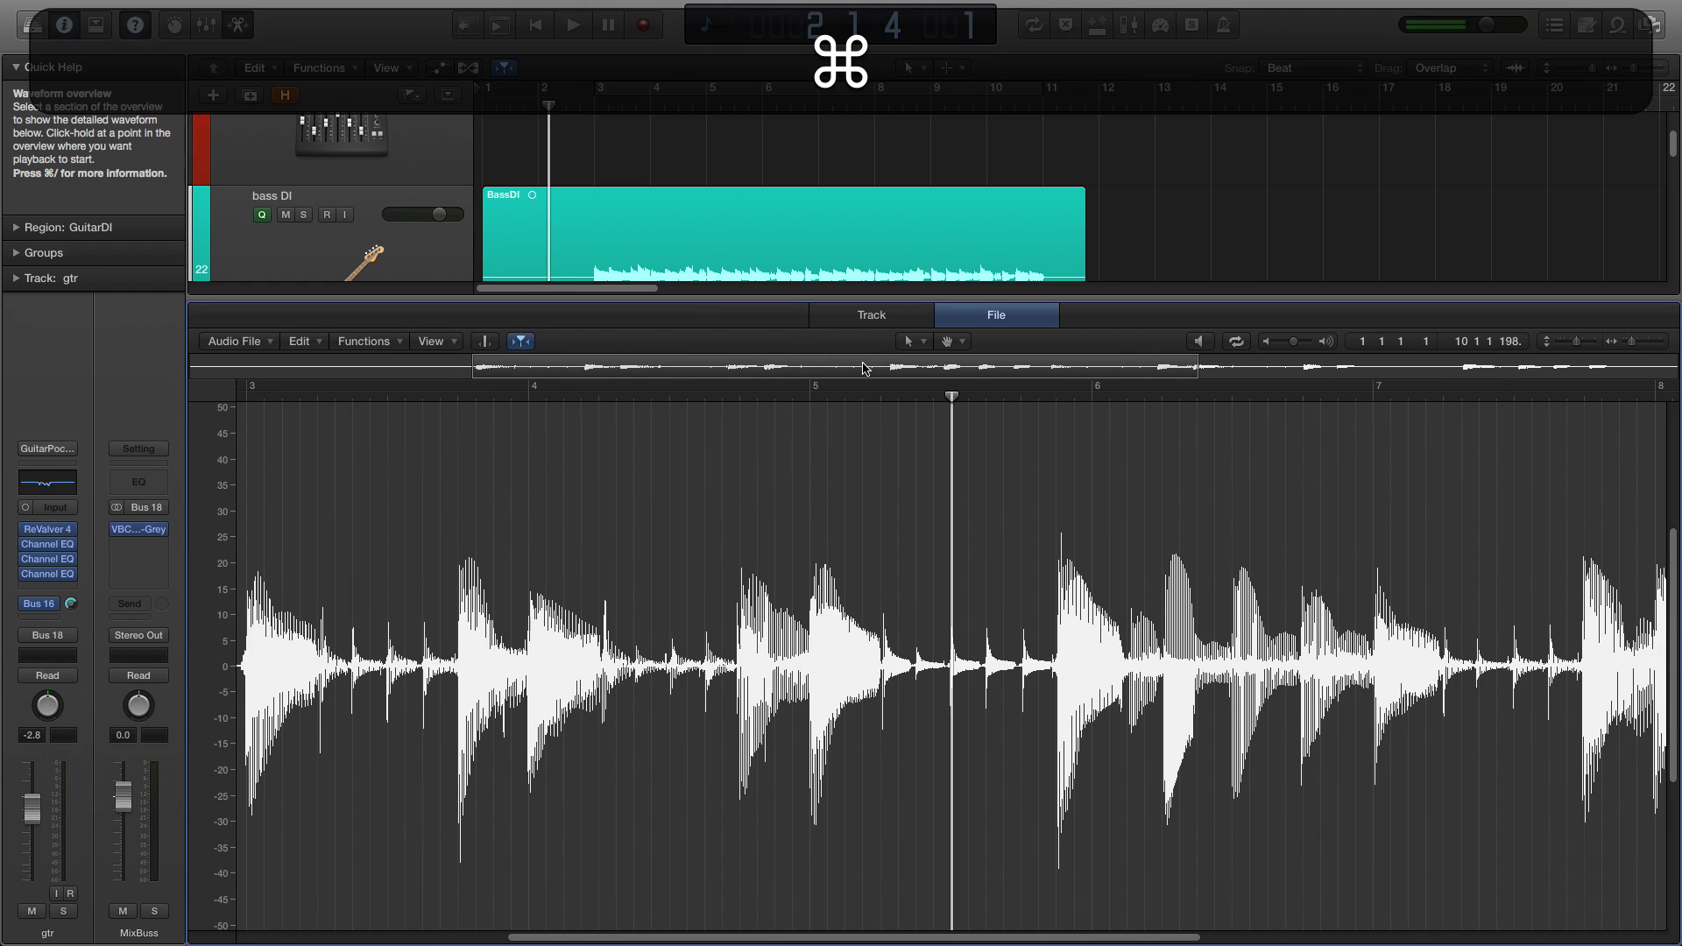
{"action": "key", "text": "super+Right"}
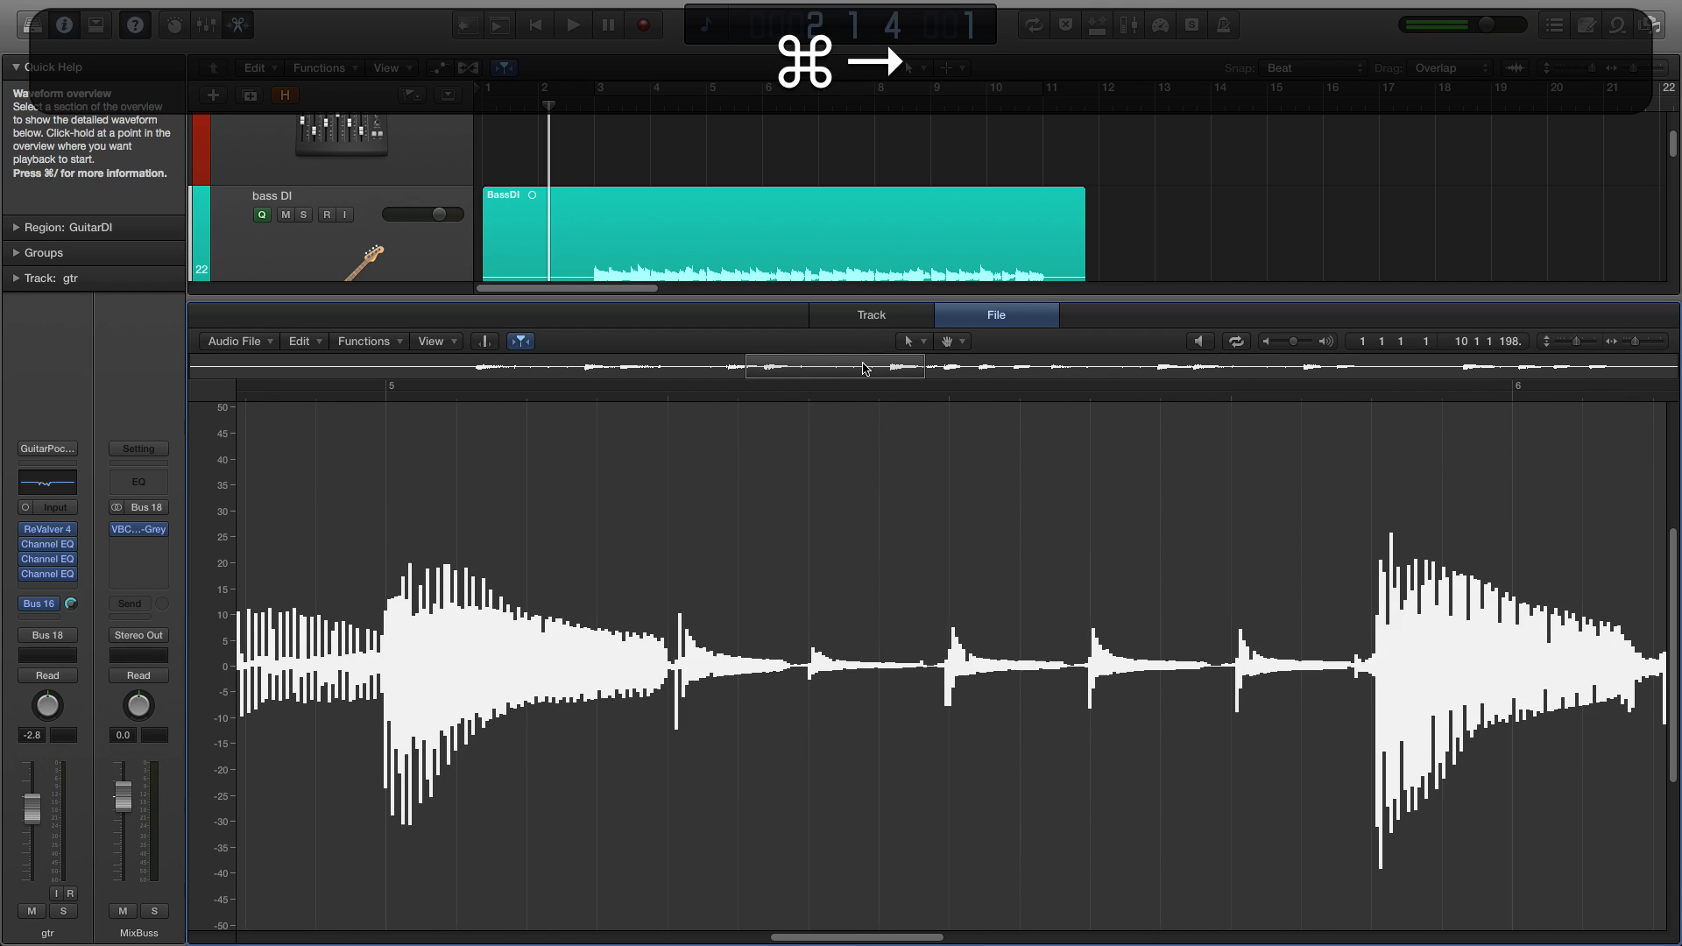
{"action": "key", "text": "super+Right"}
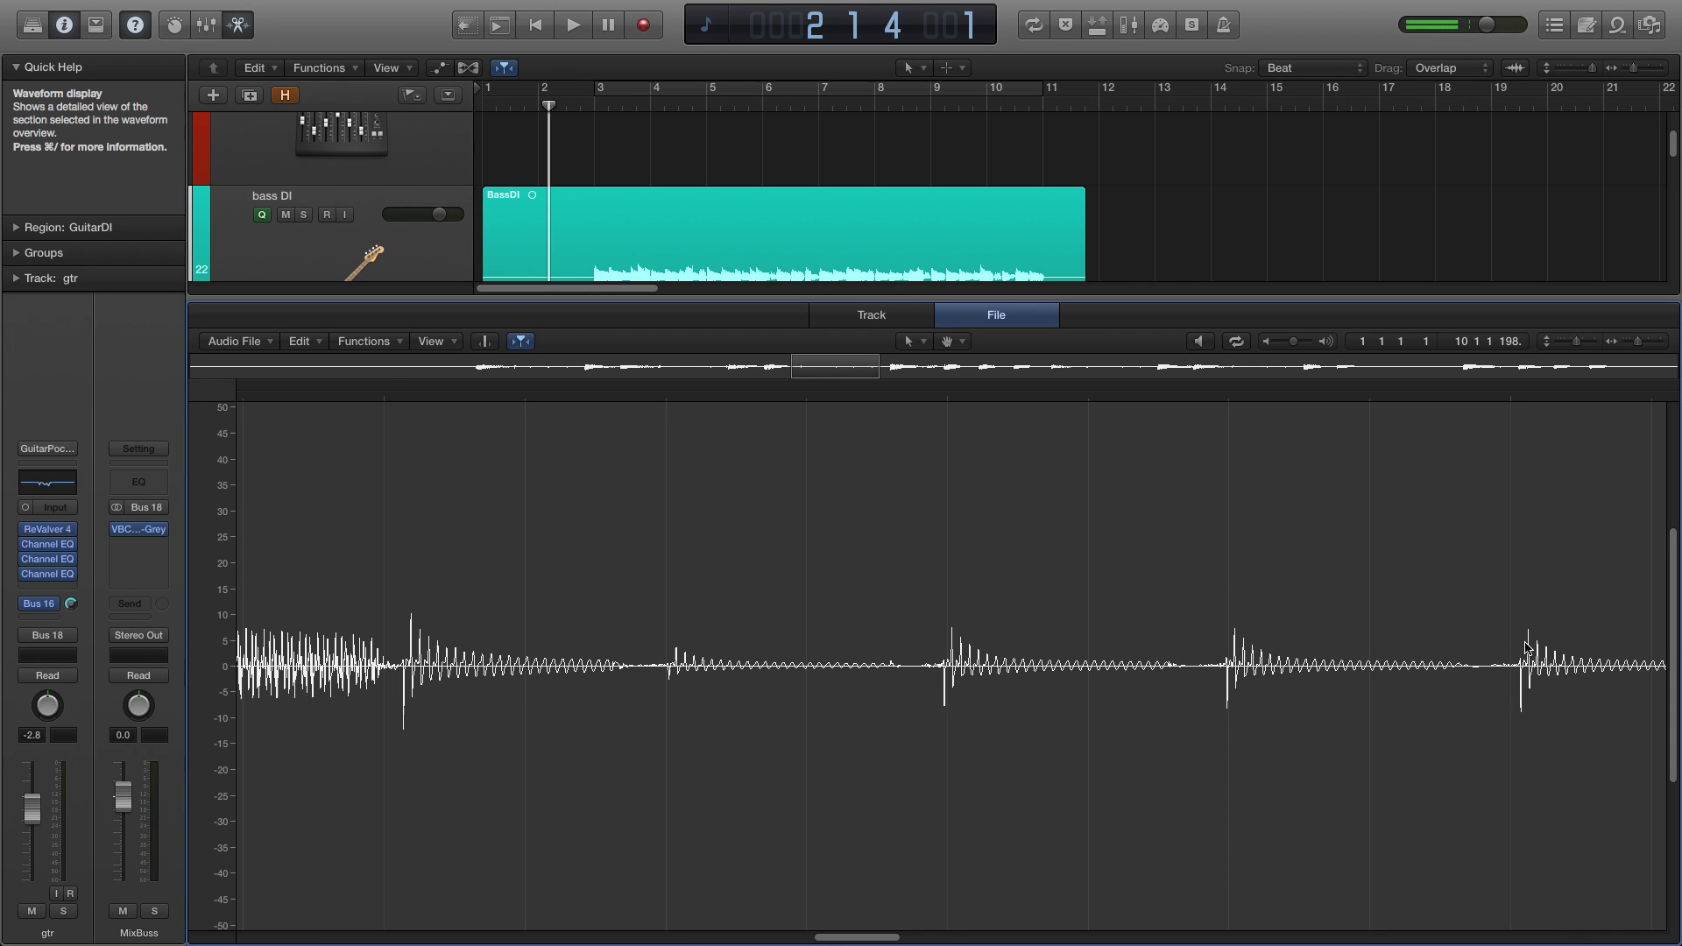
{"action": "key", "text": "super+Left"}
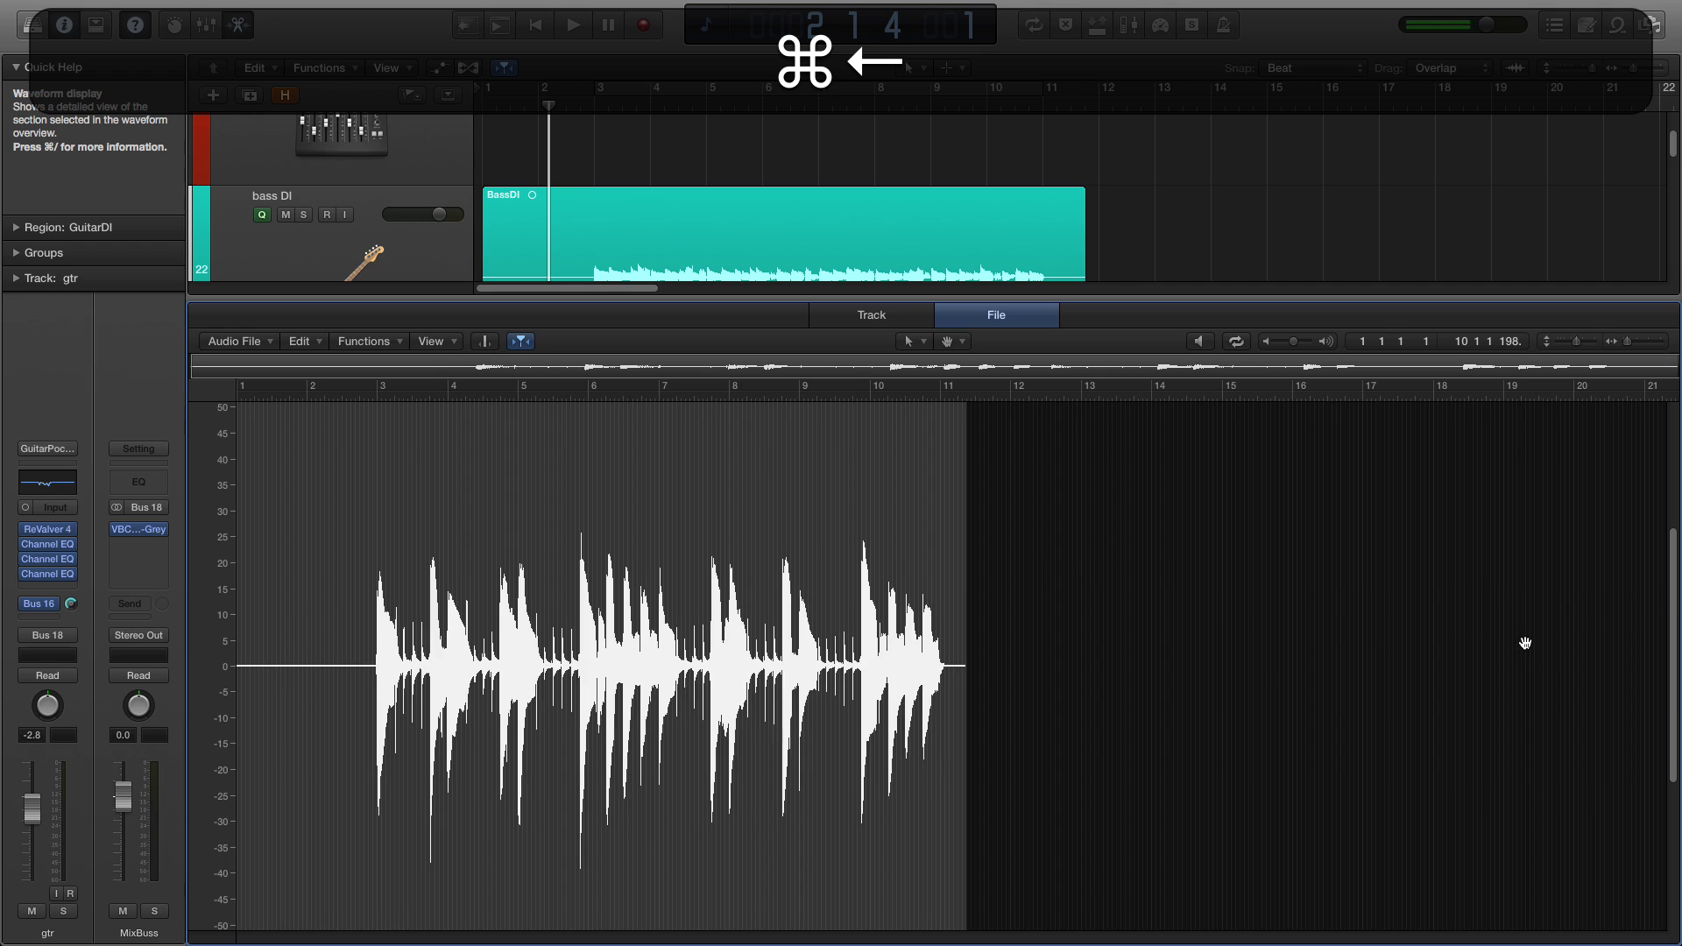
{"action": "key", "text": "super+Right"}
{"action": "key", "text": "super+Right"}
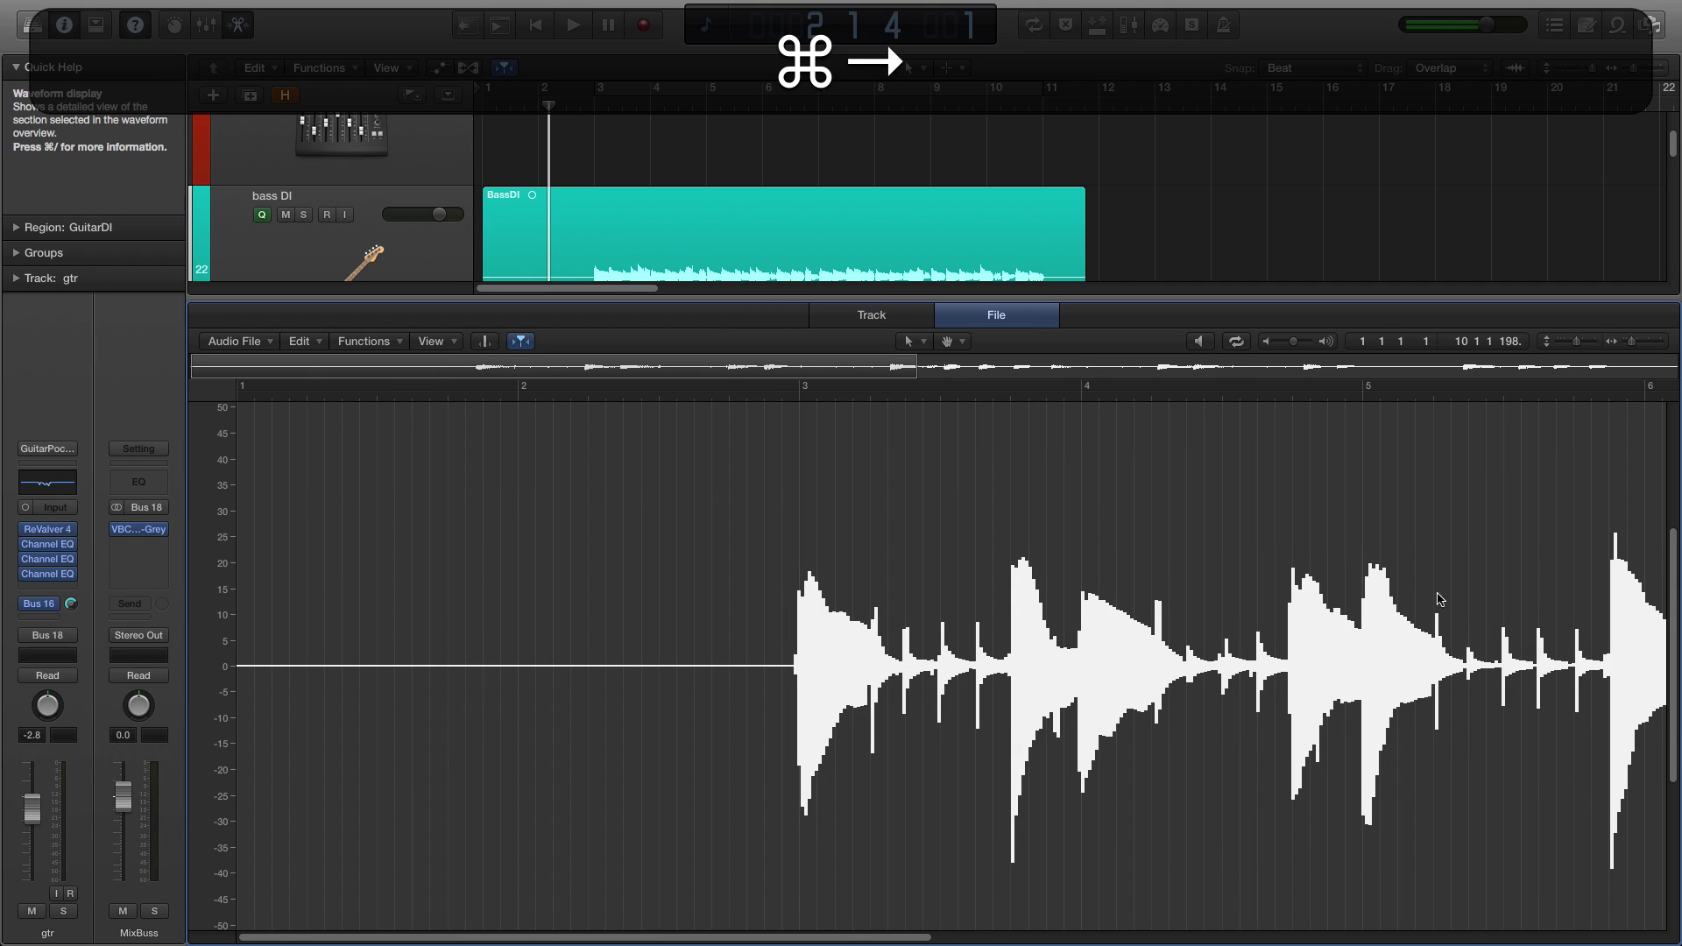
Review the audio editor's edit options and enable Snap Edits to Zero Crossings for the Tracks area.
{"action": "left_click", "coordinate": [306, 343]}
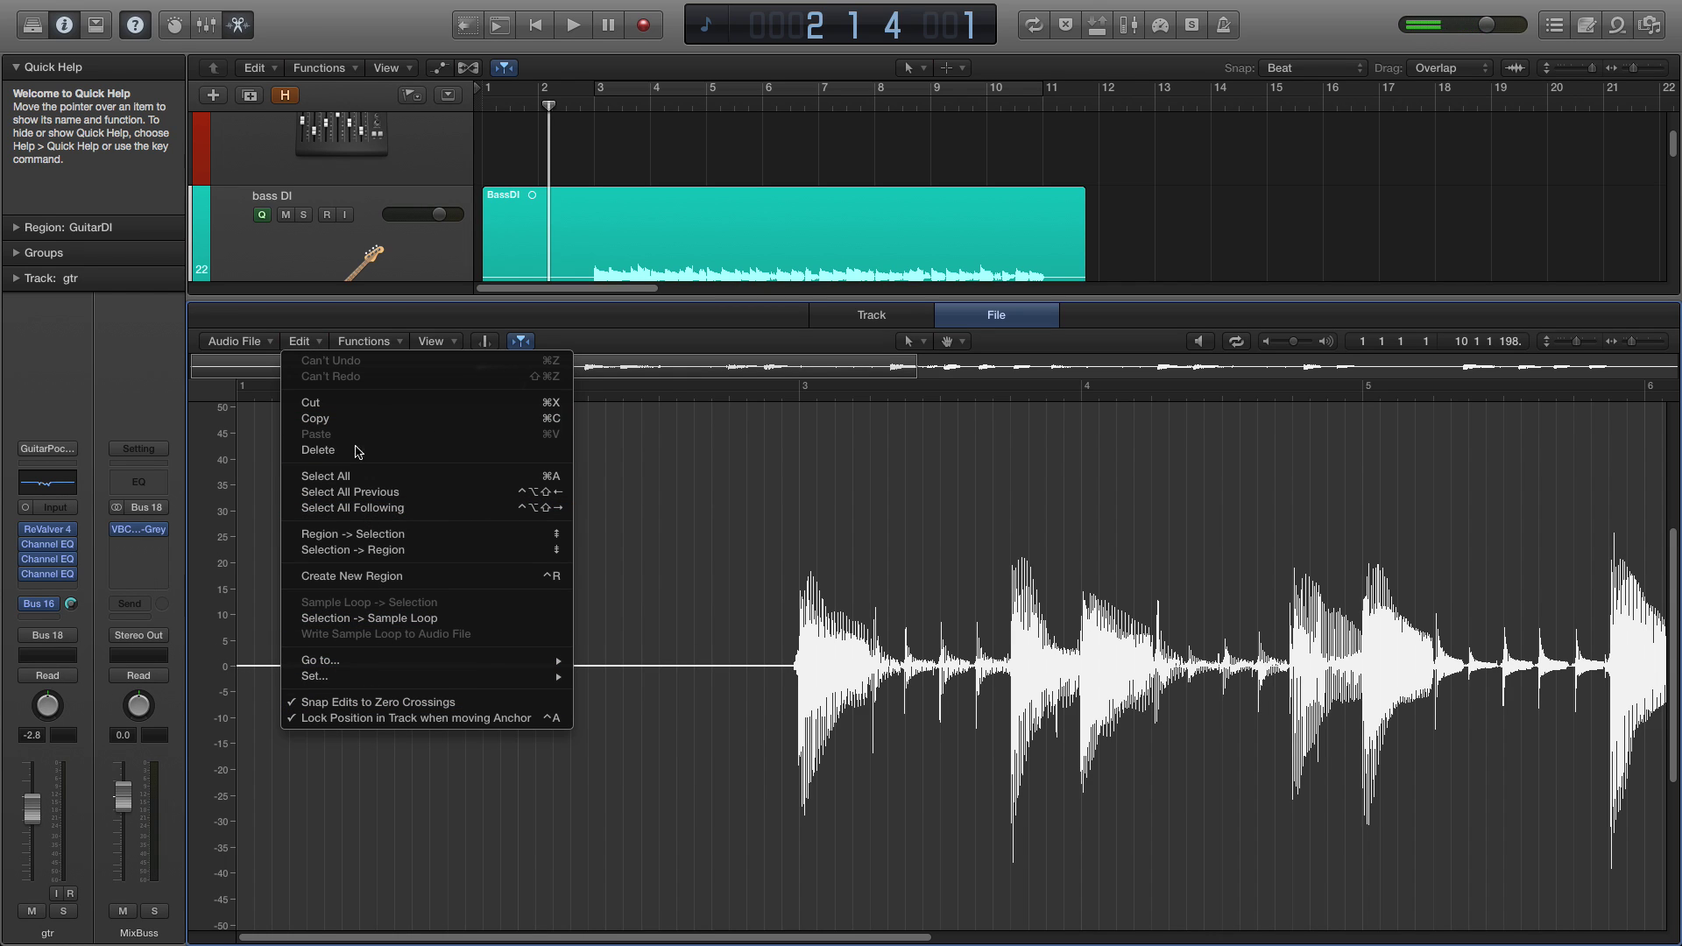
{"action": "left_click", "coordinate": [1291, 25]}
{"action": "left_click", "coordinate": [1292, 68]}
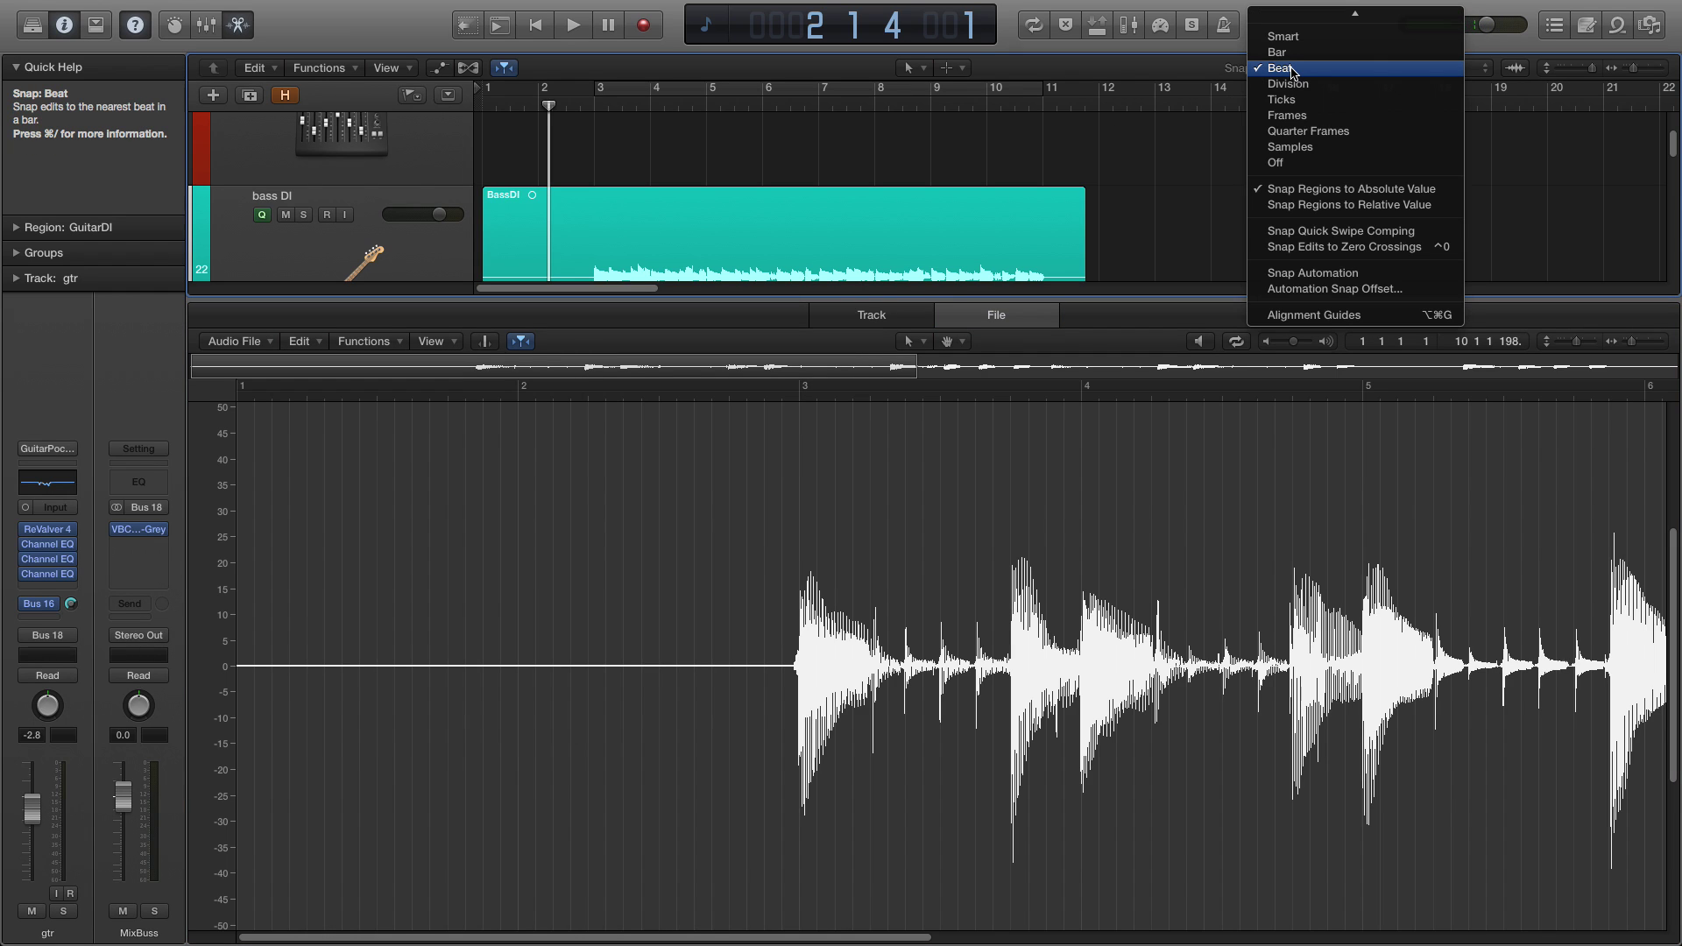
{"action": "left_click", "coordinate": [1306, 248]}
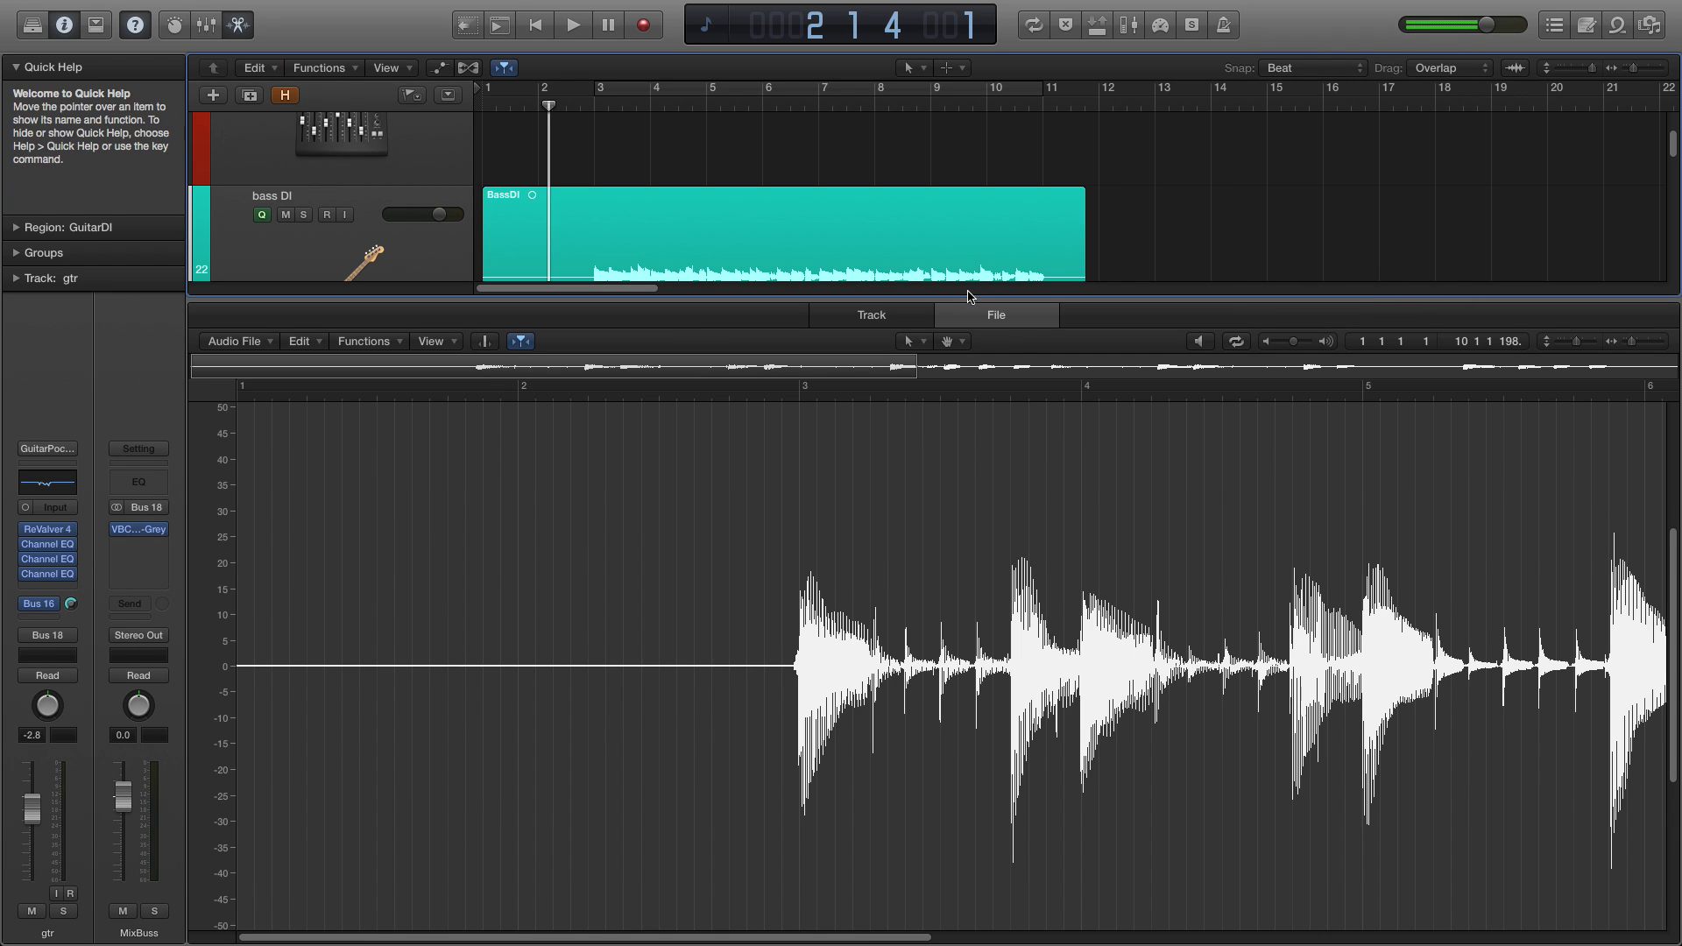
Reduce the height of the audio editor and bring the gtr track's GuitarDI region into view in the Tracks area.
{"action": "left_click_drag", "start_coordinate": [961, 298], "coordinate": [962, 266]}
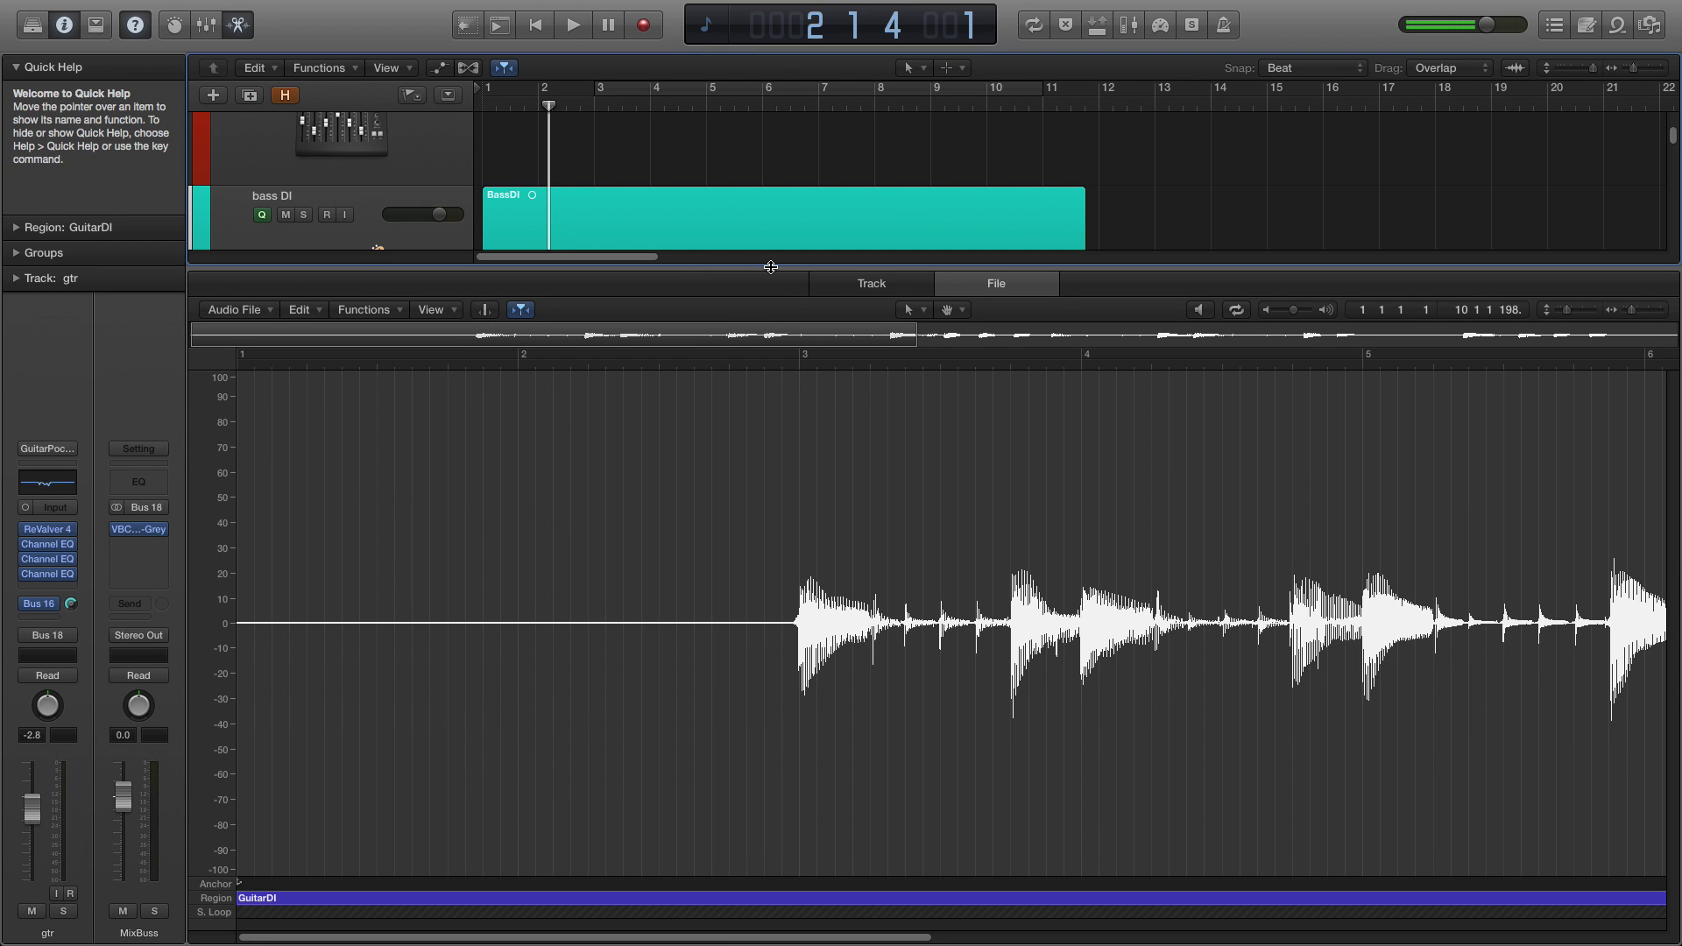
{"action": "left_click_drag", "start_coordinate": [769, 269], "coordinate": [766, 411]}
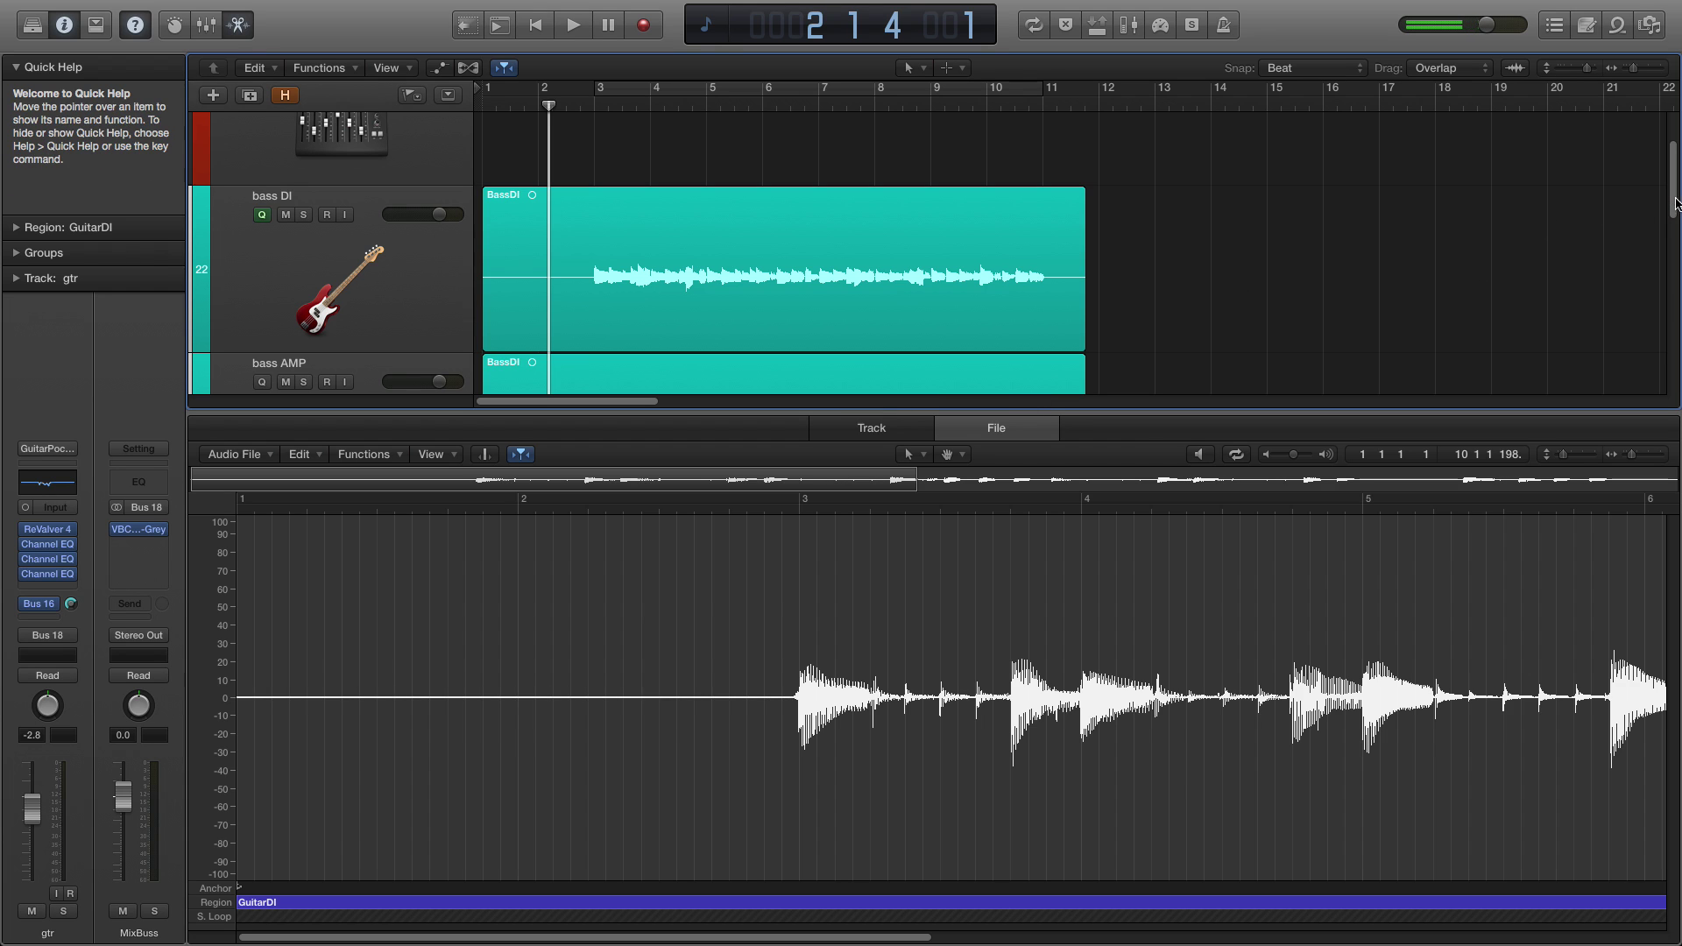
{"action": "scroll", "coordinate": [1673, 202], "scroll_direction": "down", "scroll_amount": 6}
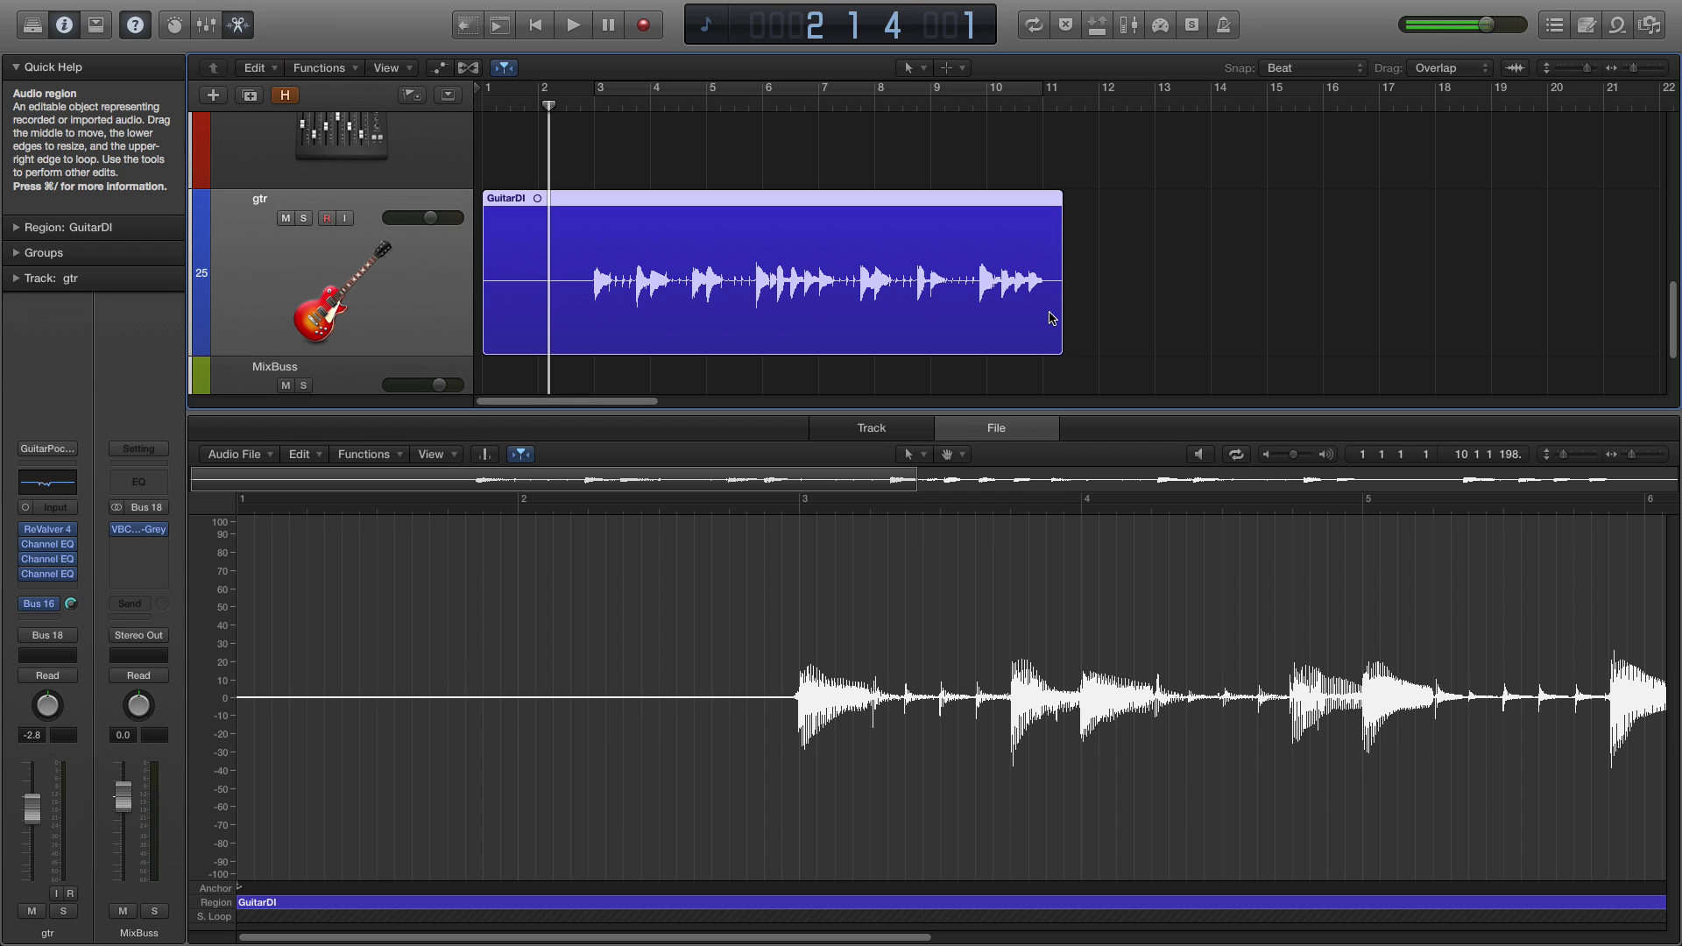
Detect the transients of the GuitarDI file in the audio editor.
{"action": "key", "text": "Tab"}
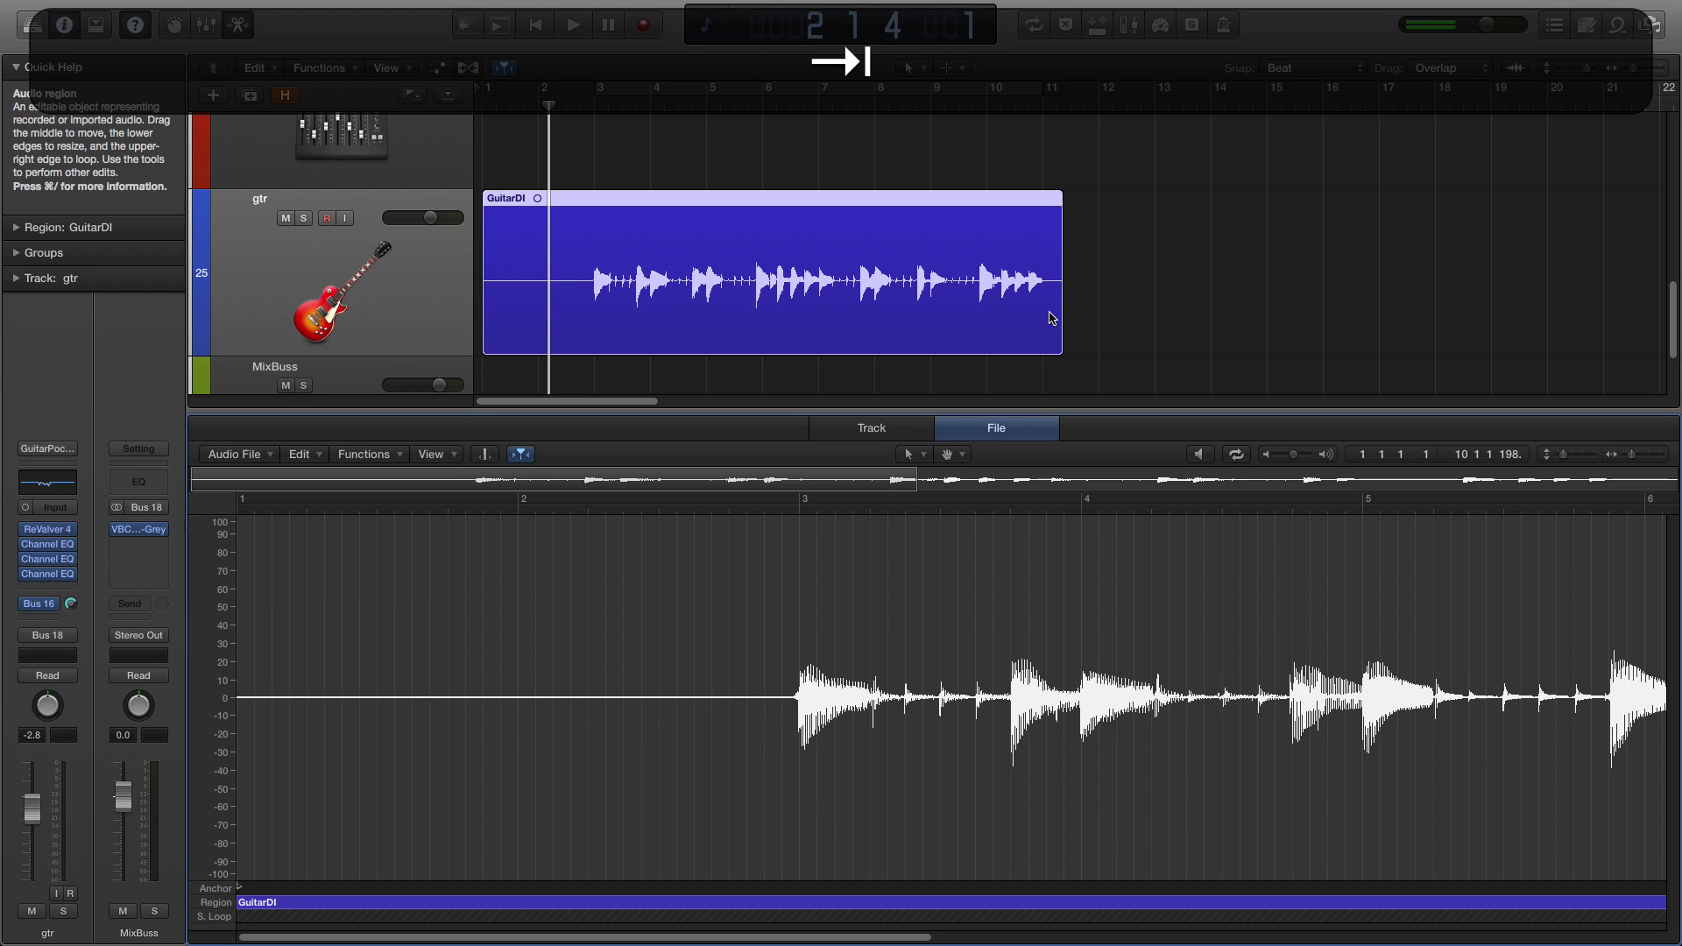
{"action": "key", "text": "super+Left"}
{"action": "key", "text": "super+Left"}
{"action": "key", "text": "super+Right"}
{"action": "key", "text": "super+Right"}
{"action": "key", "text": "super+Right"}
{"action": "key", "text": "super+Left"}
{"action": "key", "text": "super+Left"}
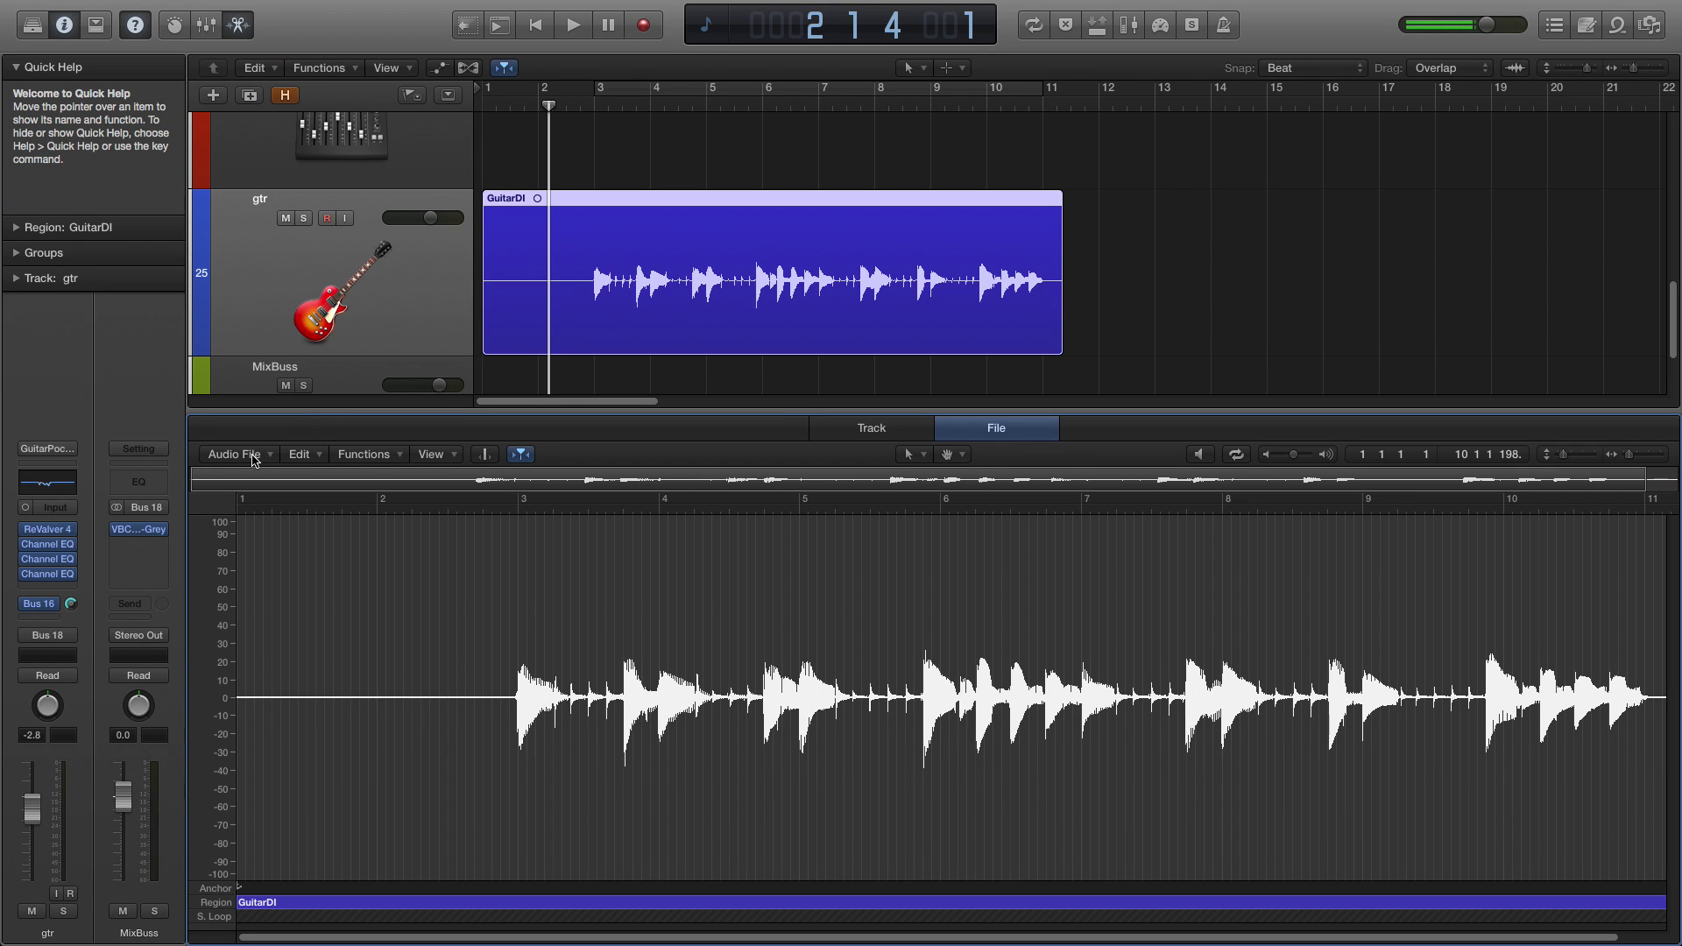
{"action": "left_click", "coordinate": [253, 456]}
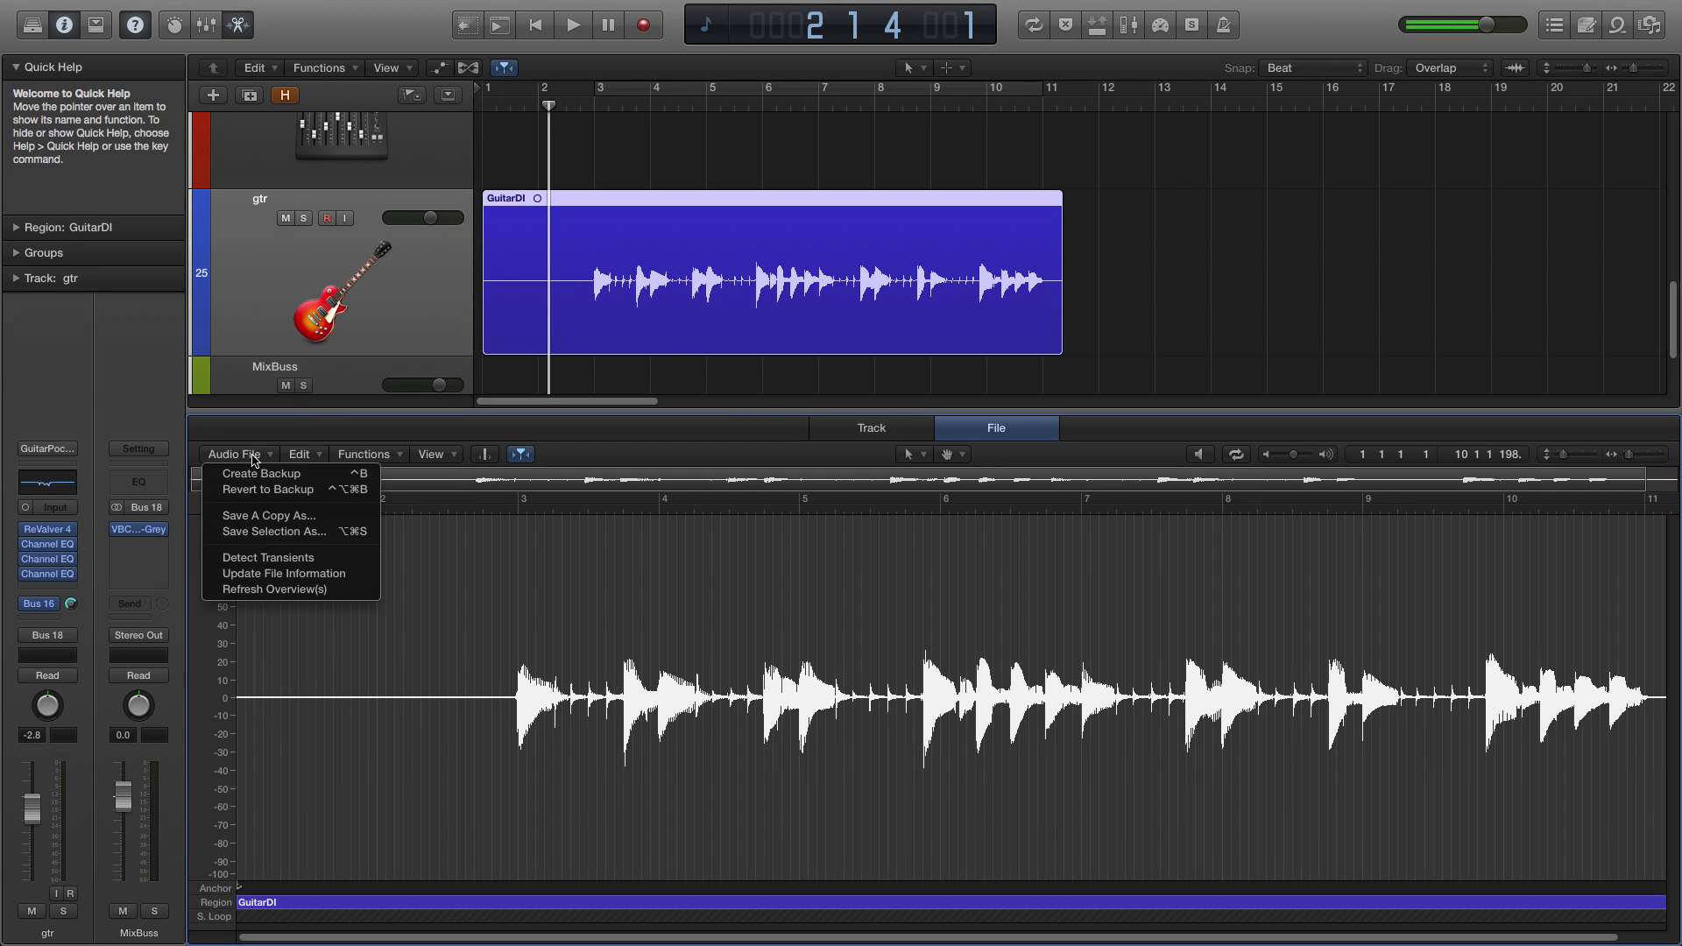
{"action": "left_click", "coordinate": [298, 562]}
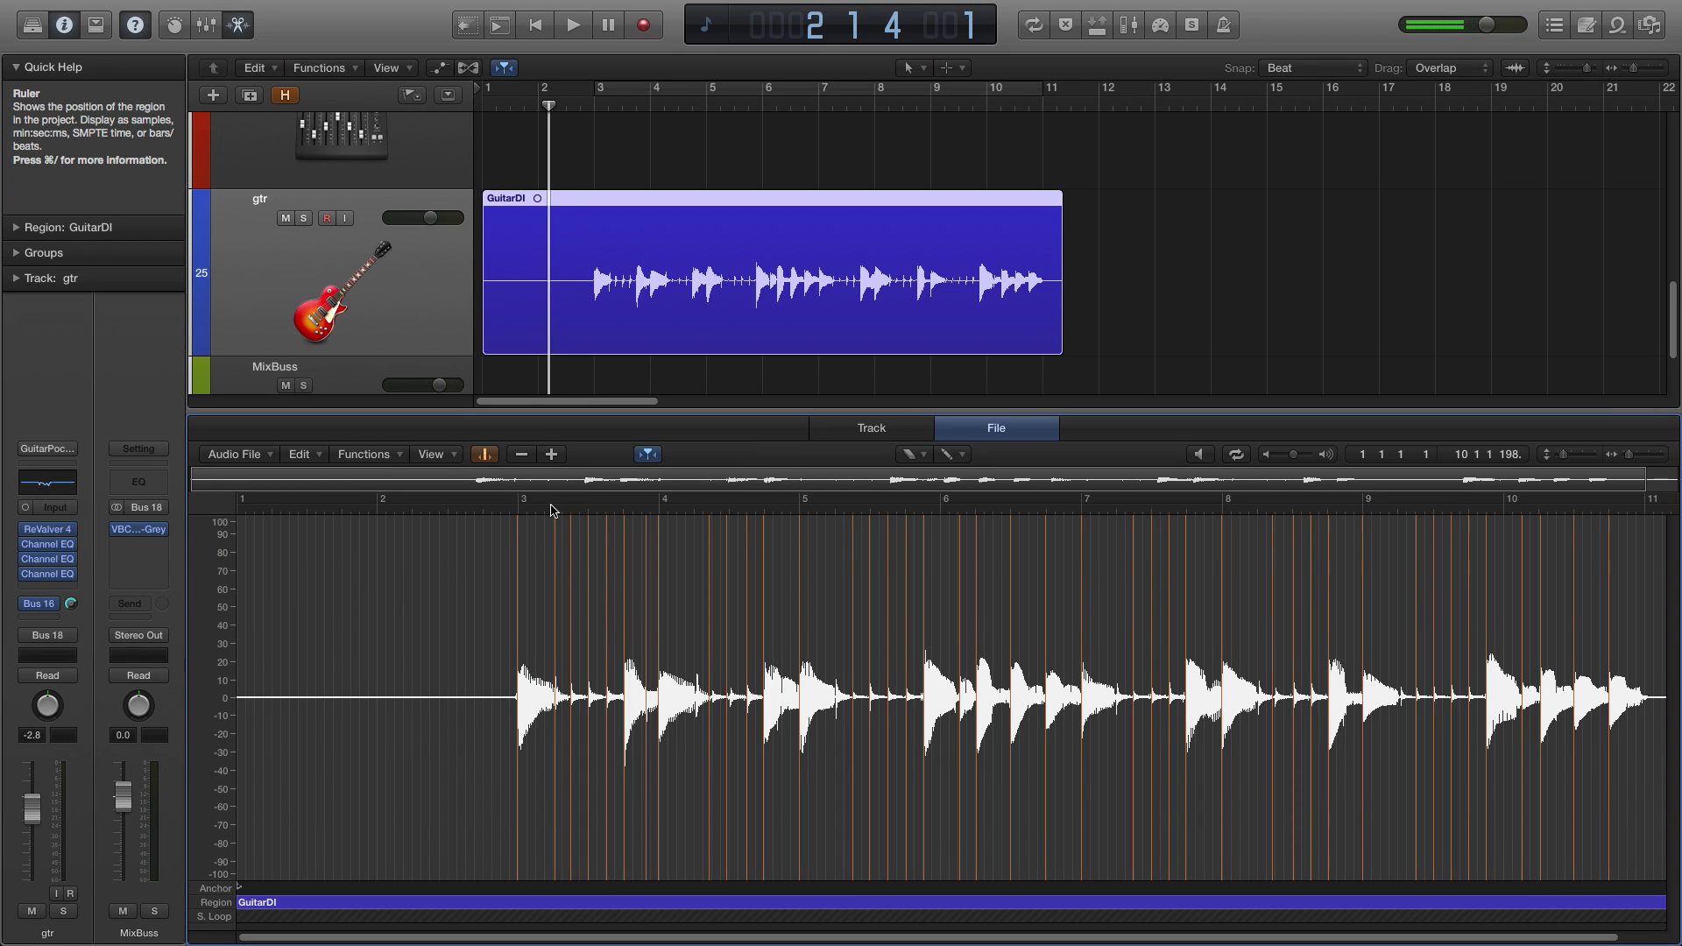
Raise the number of detected transients in GuitarDI to the maximum, briefly comparing it with one level fewer.
{"action": "key", "text": "super+Left"}
{"action": "key", "text": "super+Right"}
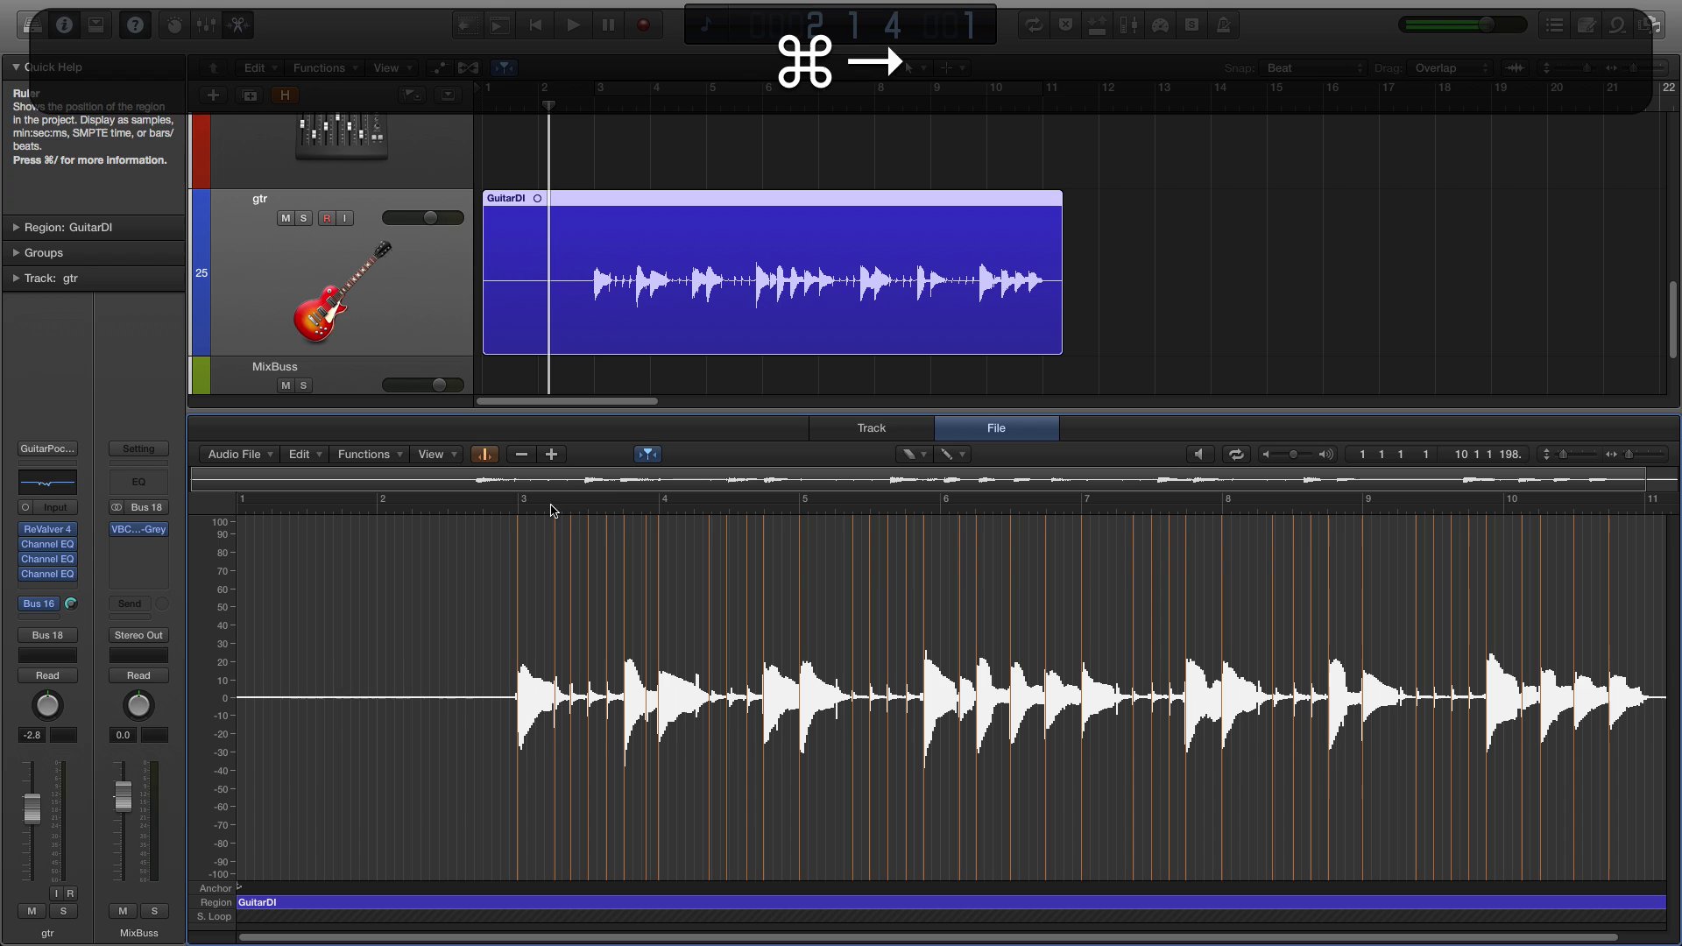
{"action": "left_click", "coordinate": [553, 454]}
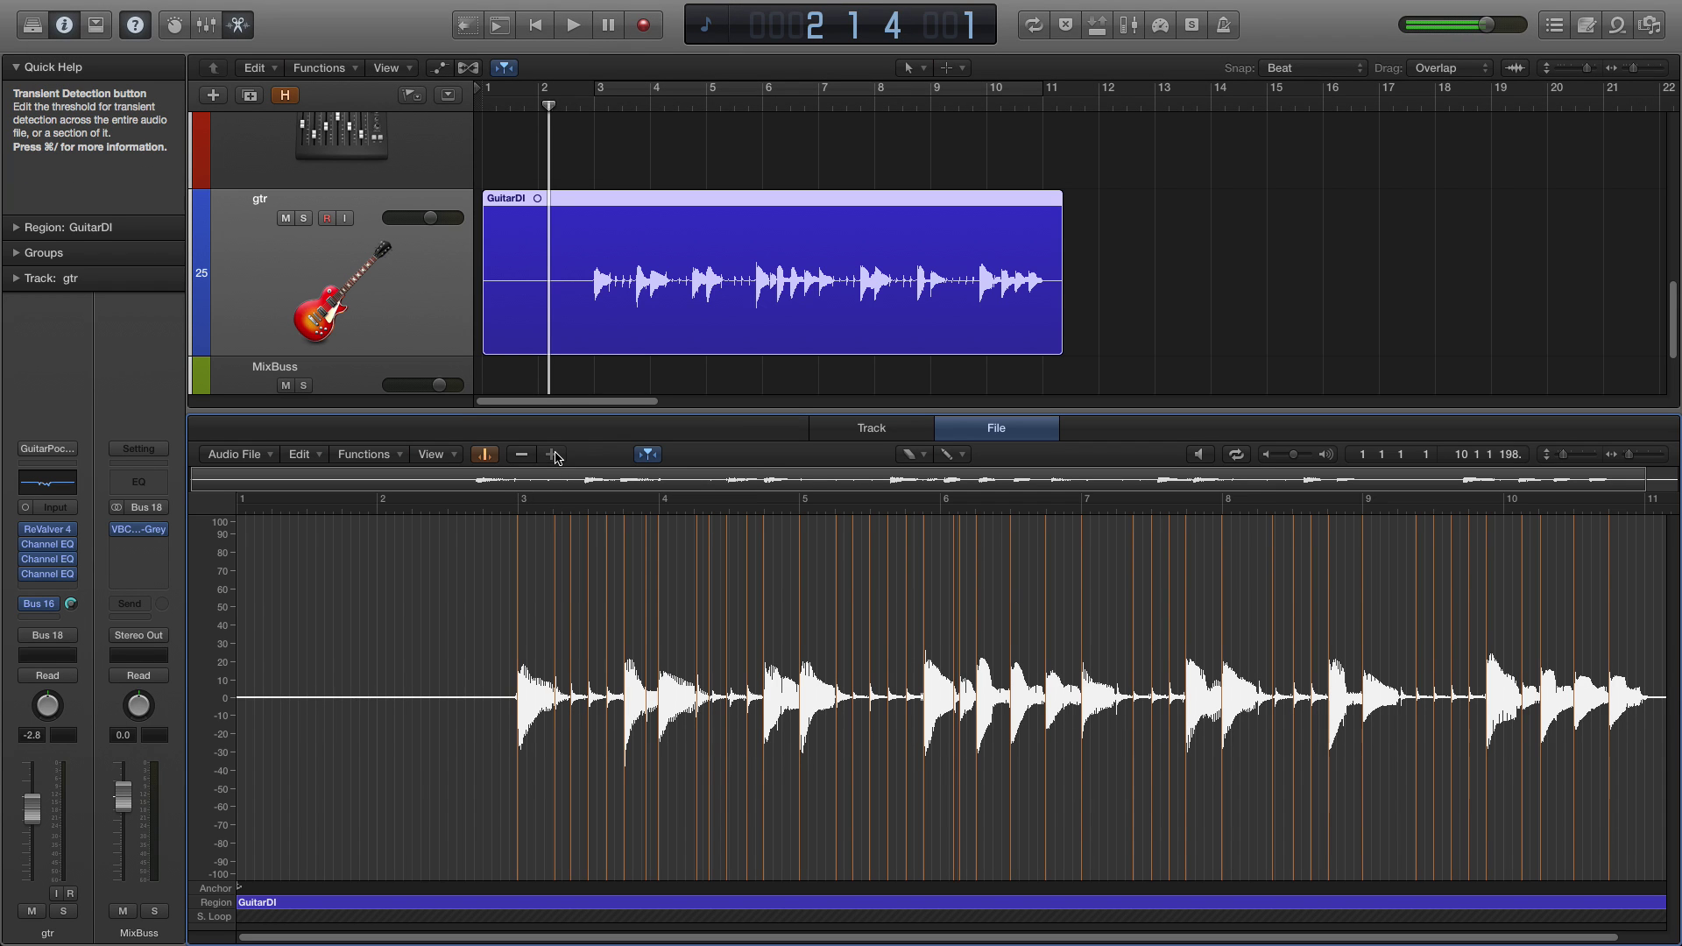
{"action": "left_click", "coordinate": [530, 454]}
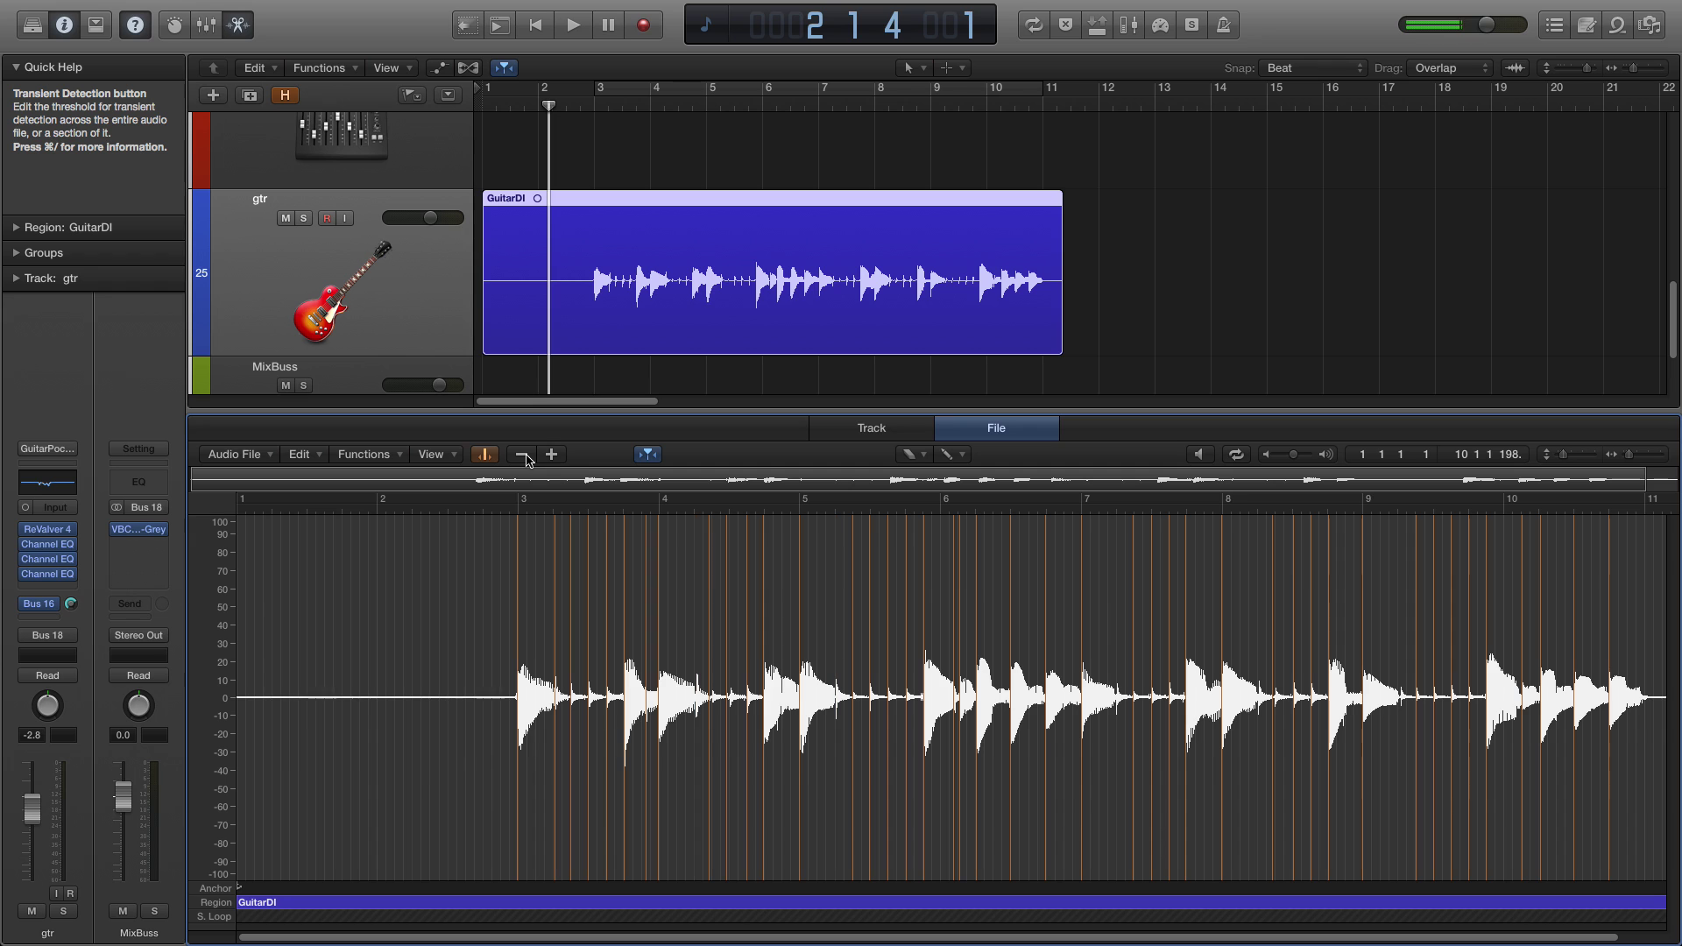
{"action": "left_click", "coordinate": [553, 454]}
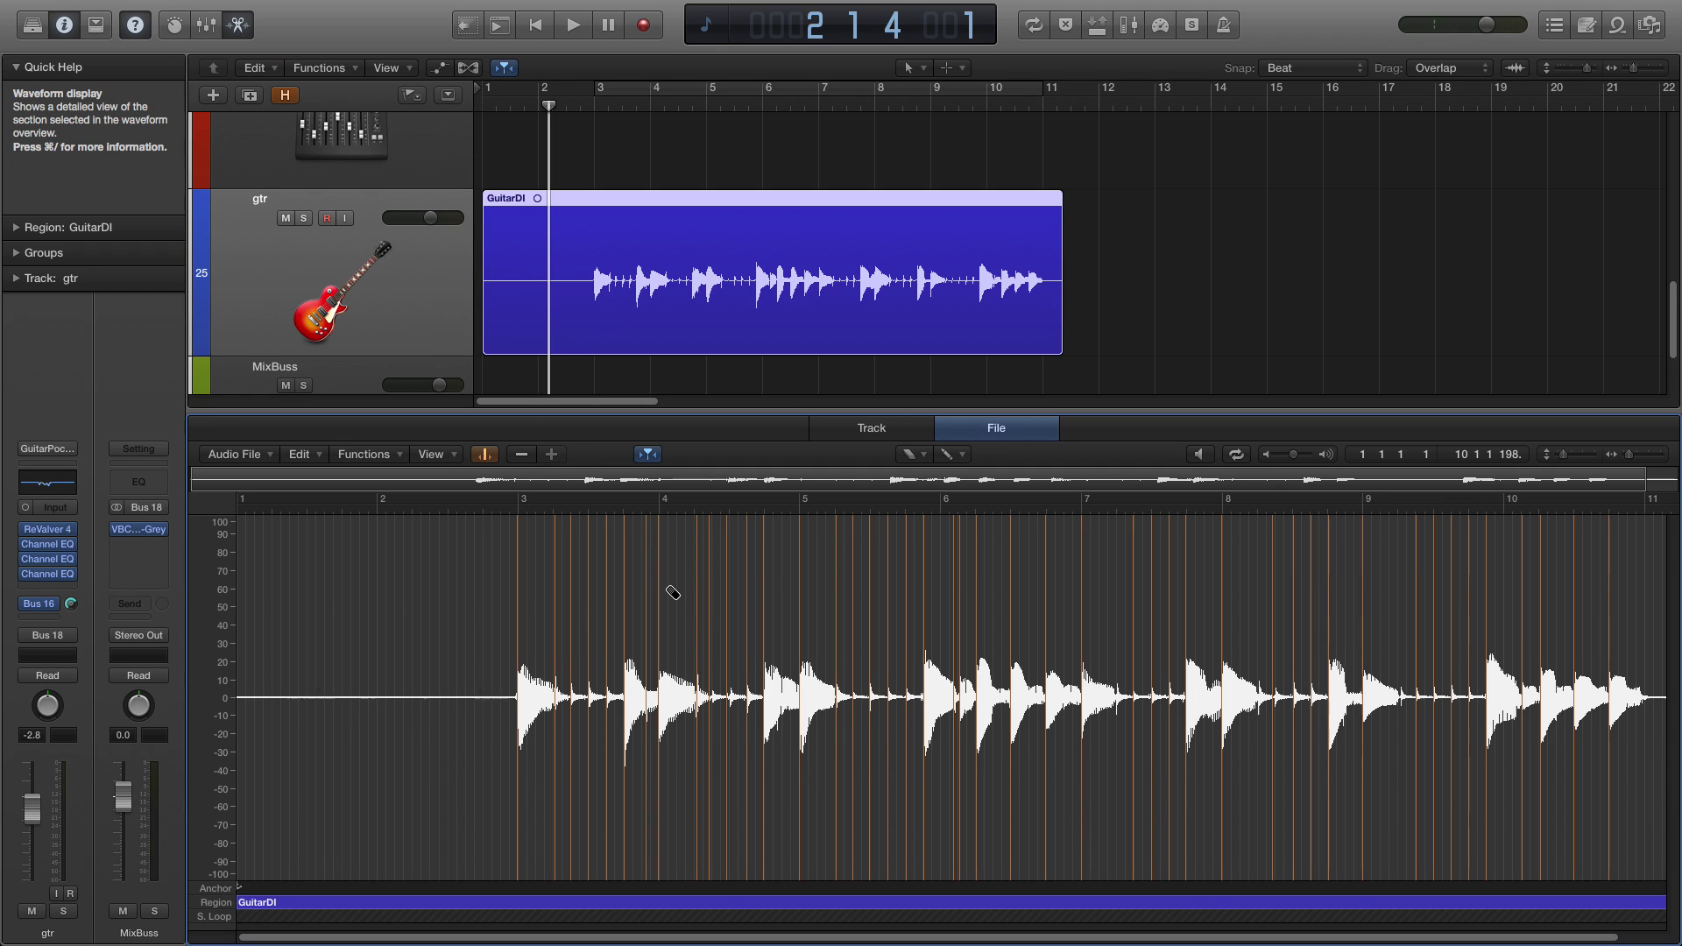
Go to the first transient marker just before bar 3 of GuitarDI and examine its placement against the waveform at high magnification.
{"action": "key", "text": "super"}
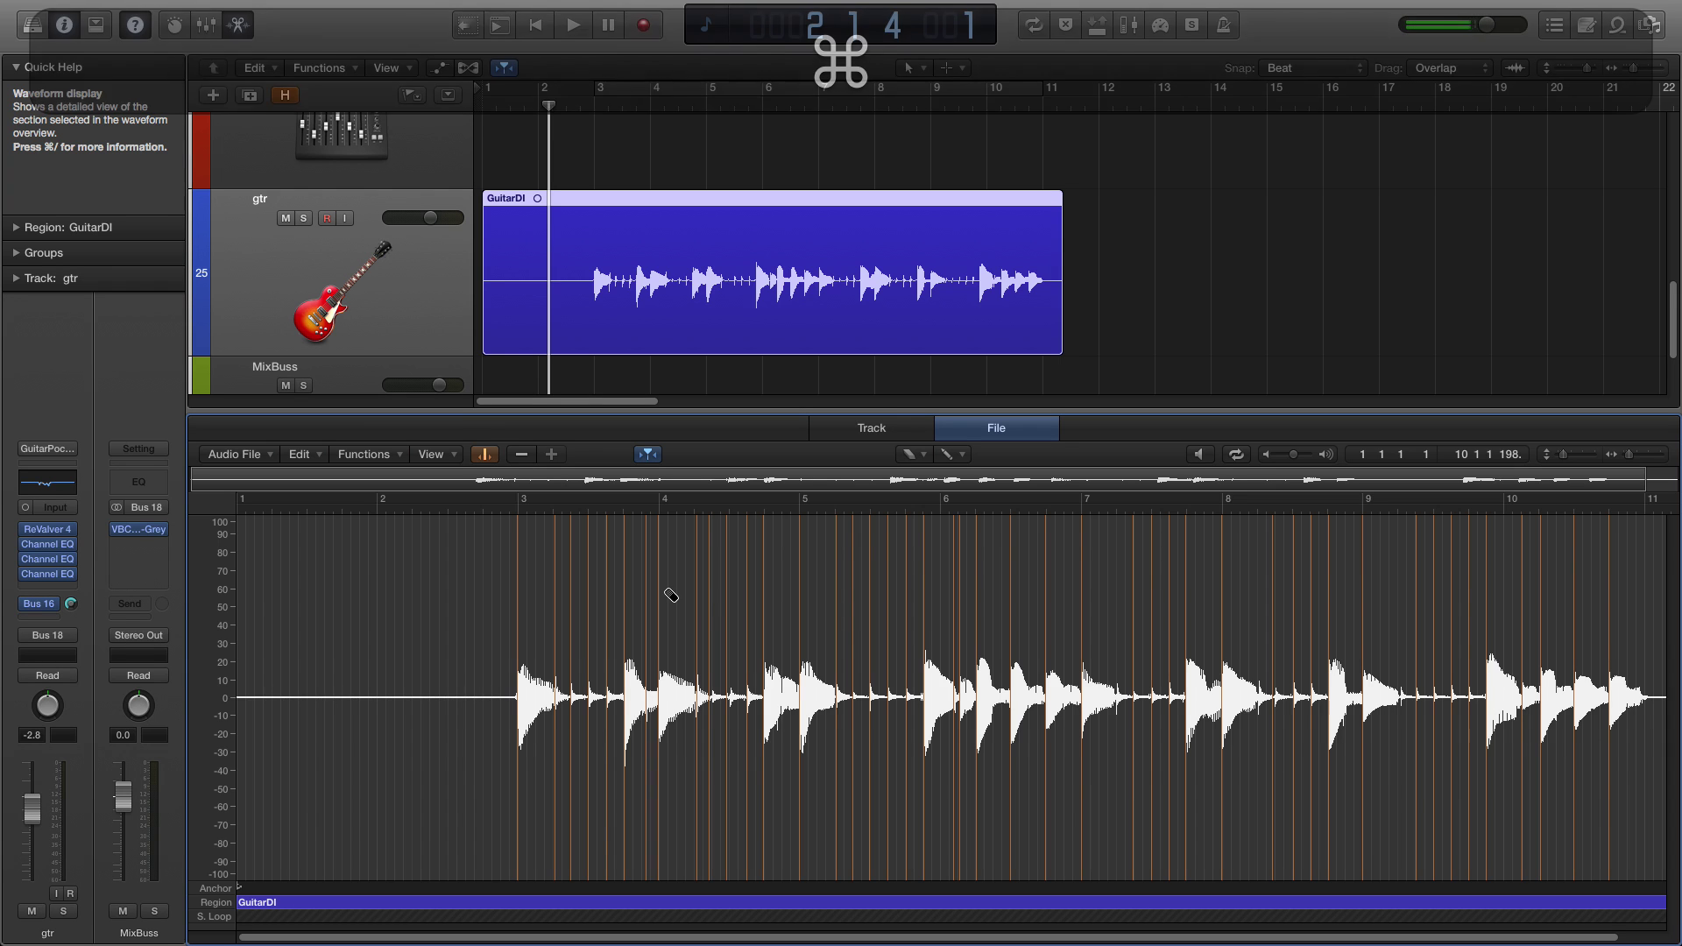
{"action": "key", "text": "super+Right"}
{"action": "key", "text": "super+Left"}
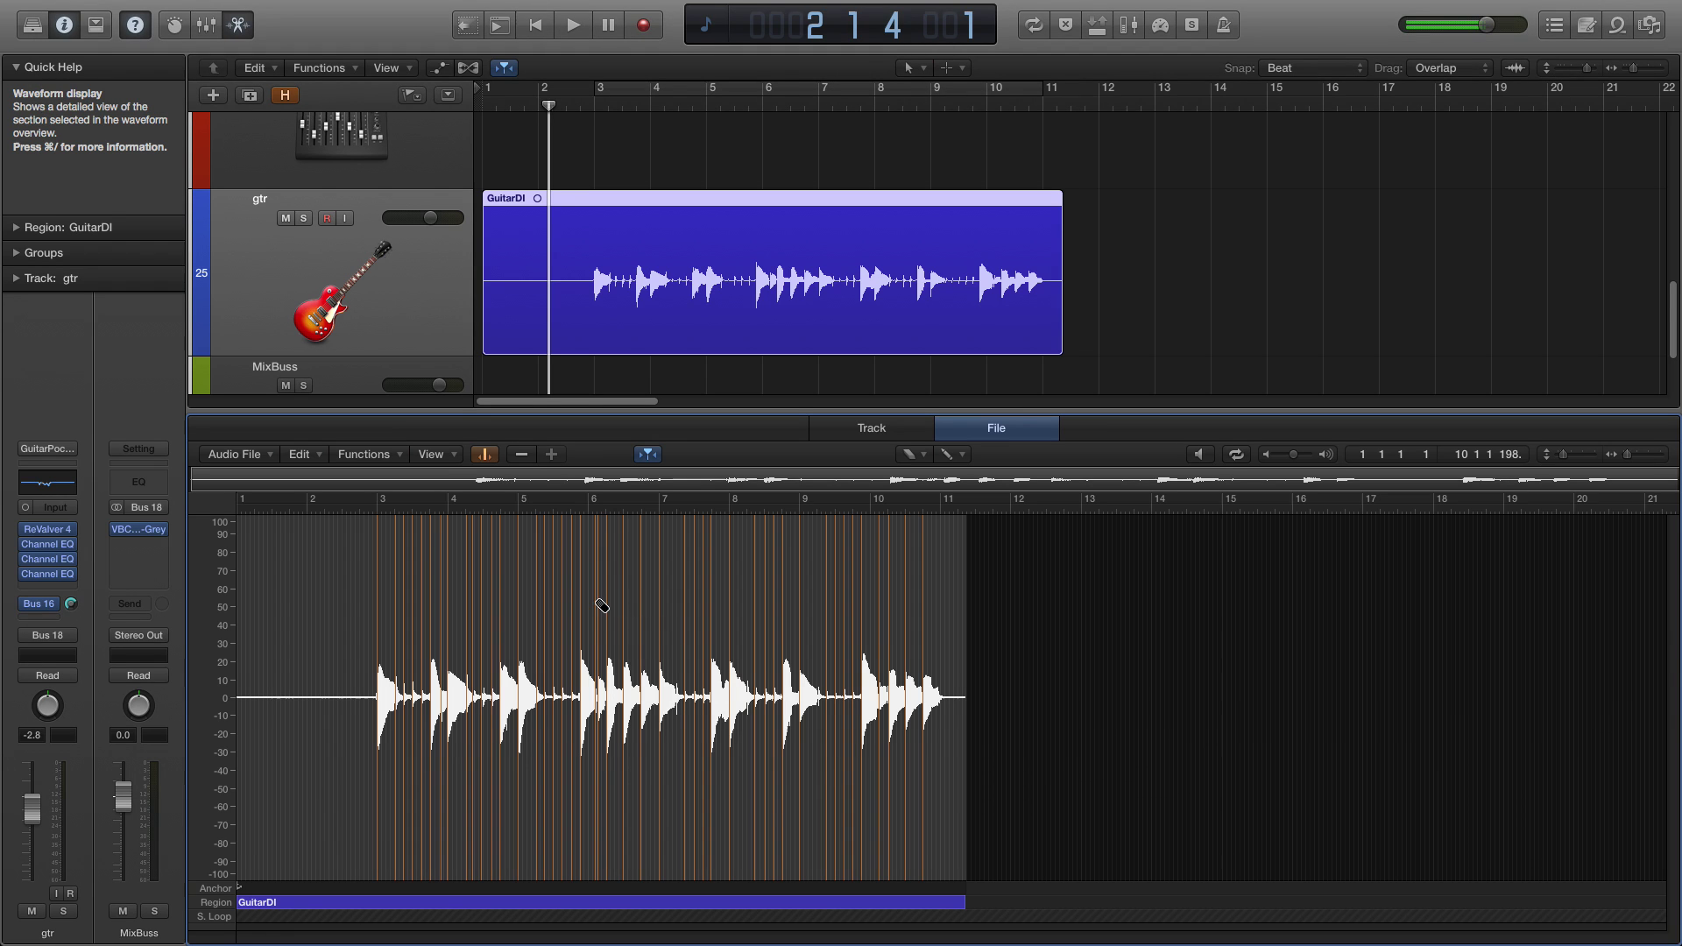
{"action": "key", "text": "super"}
{"action": "key", "text": "super+Right"}
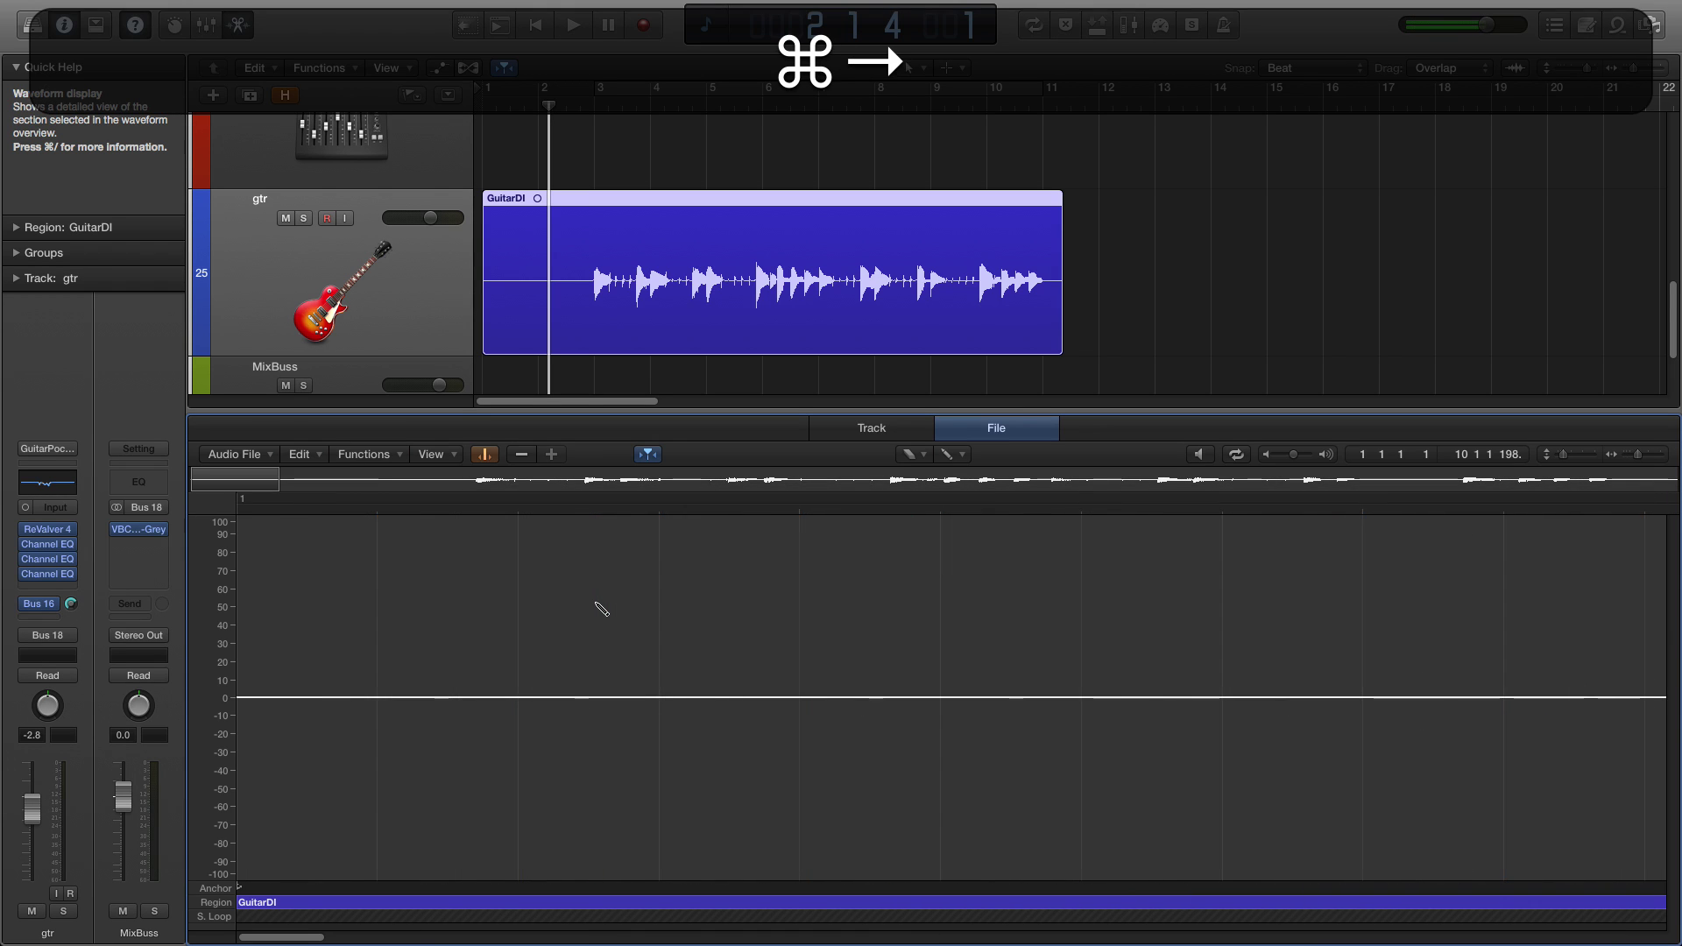
{"action": "key", "text": "super+Left"}
{"action": "key", "text": "super+Right"}
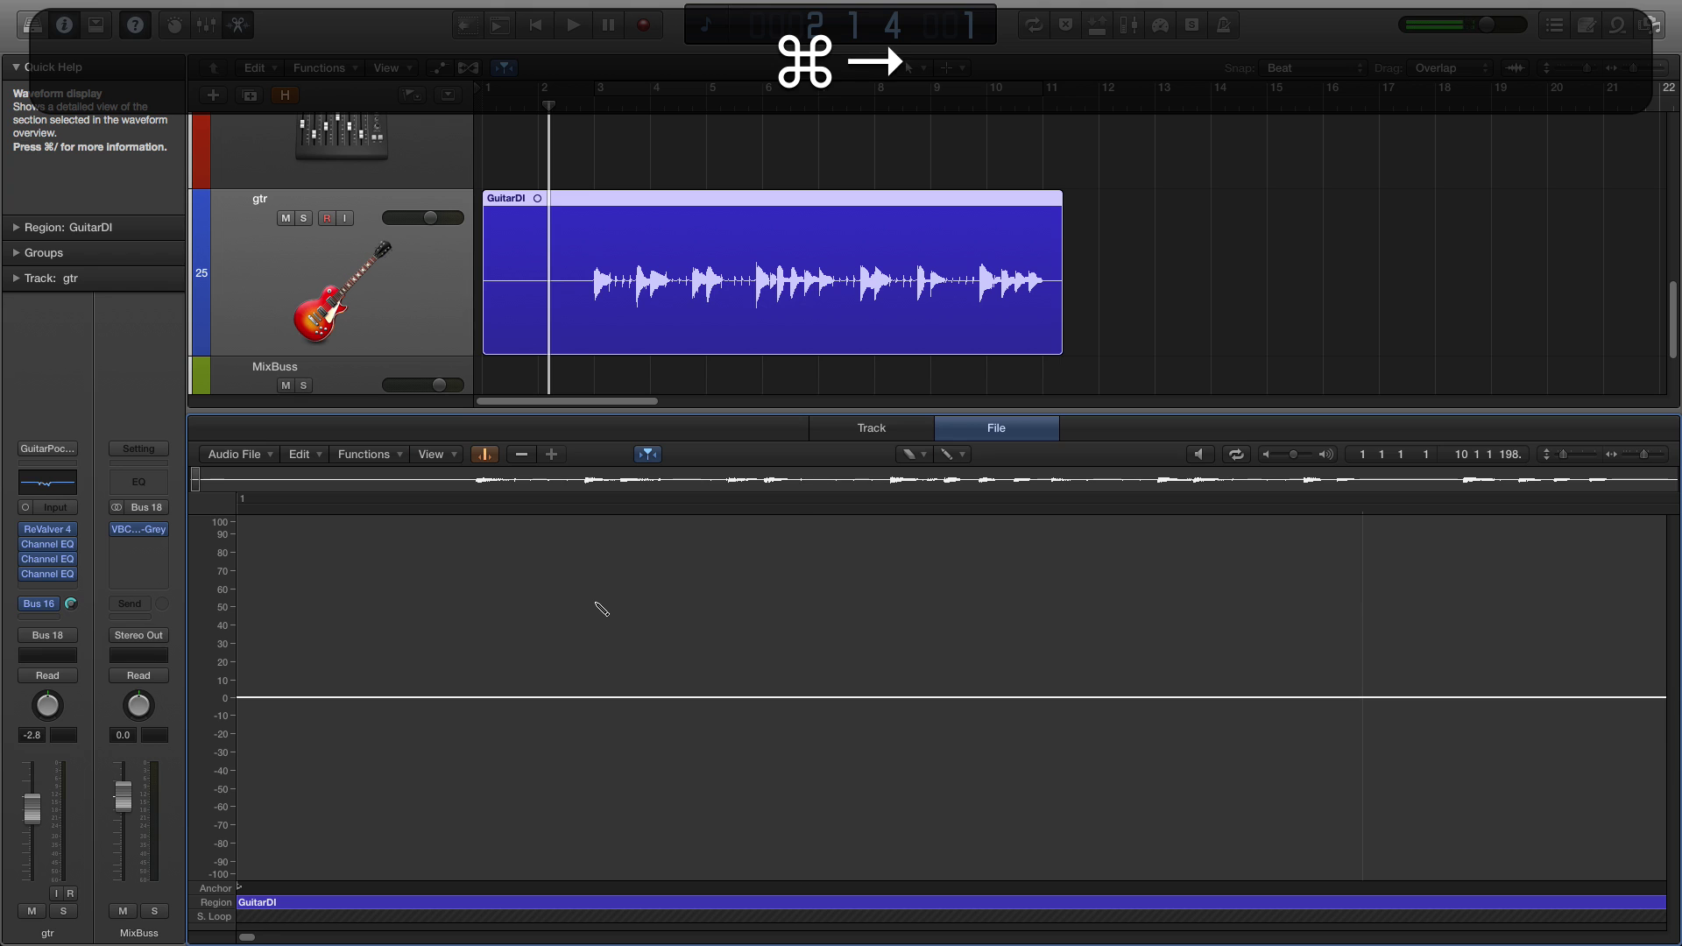
{"action": "key", "text": "super"}
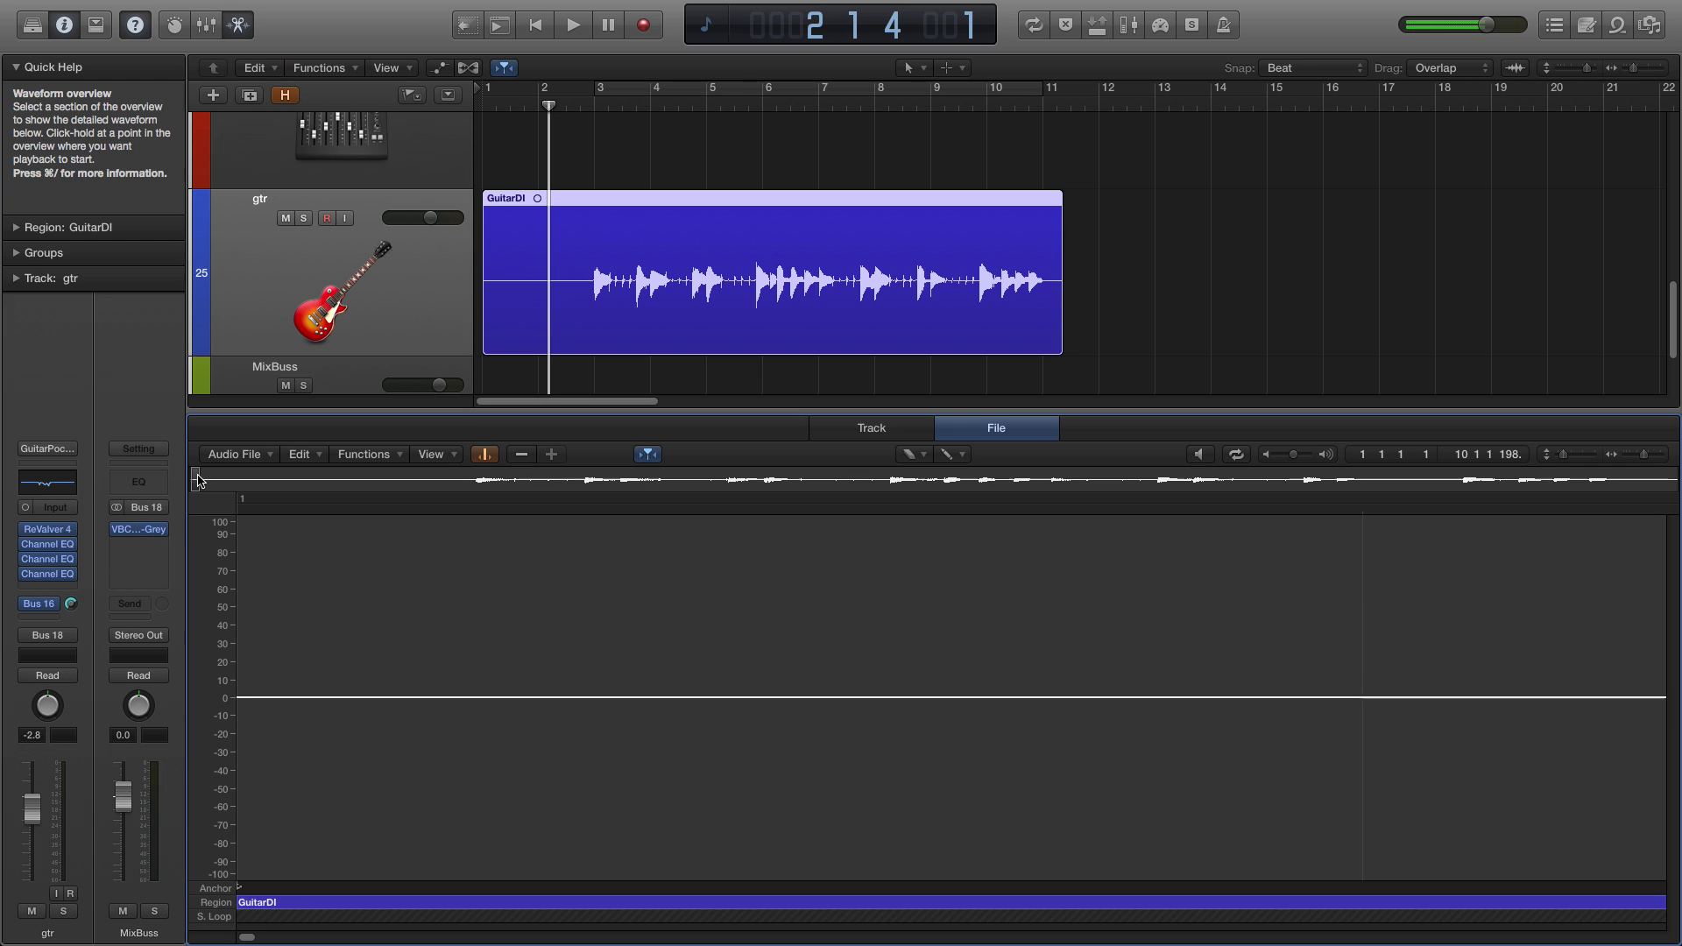
{"action": "key", "text": "alt+Right"}
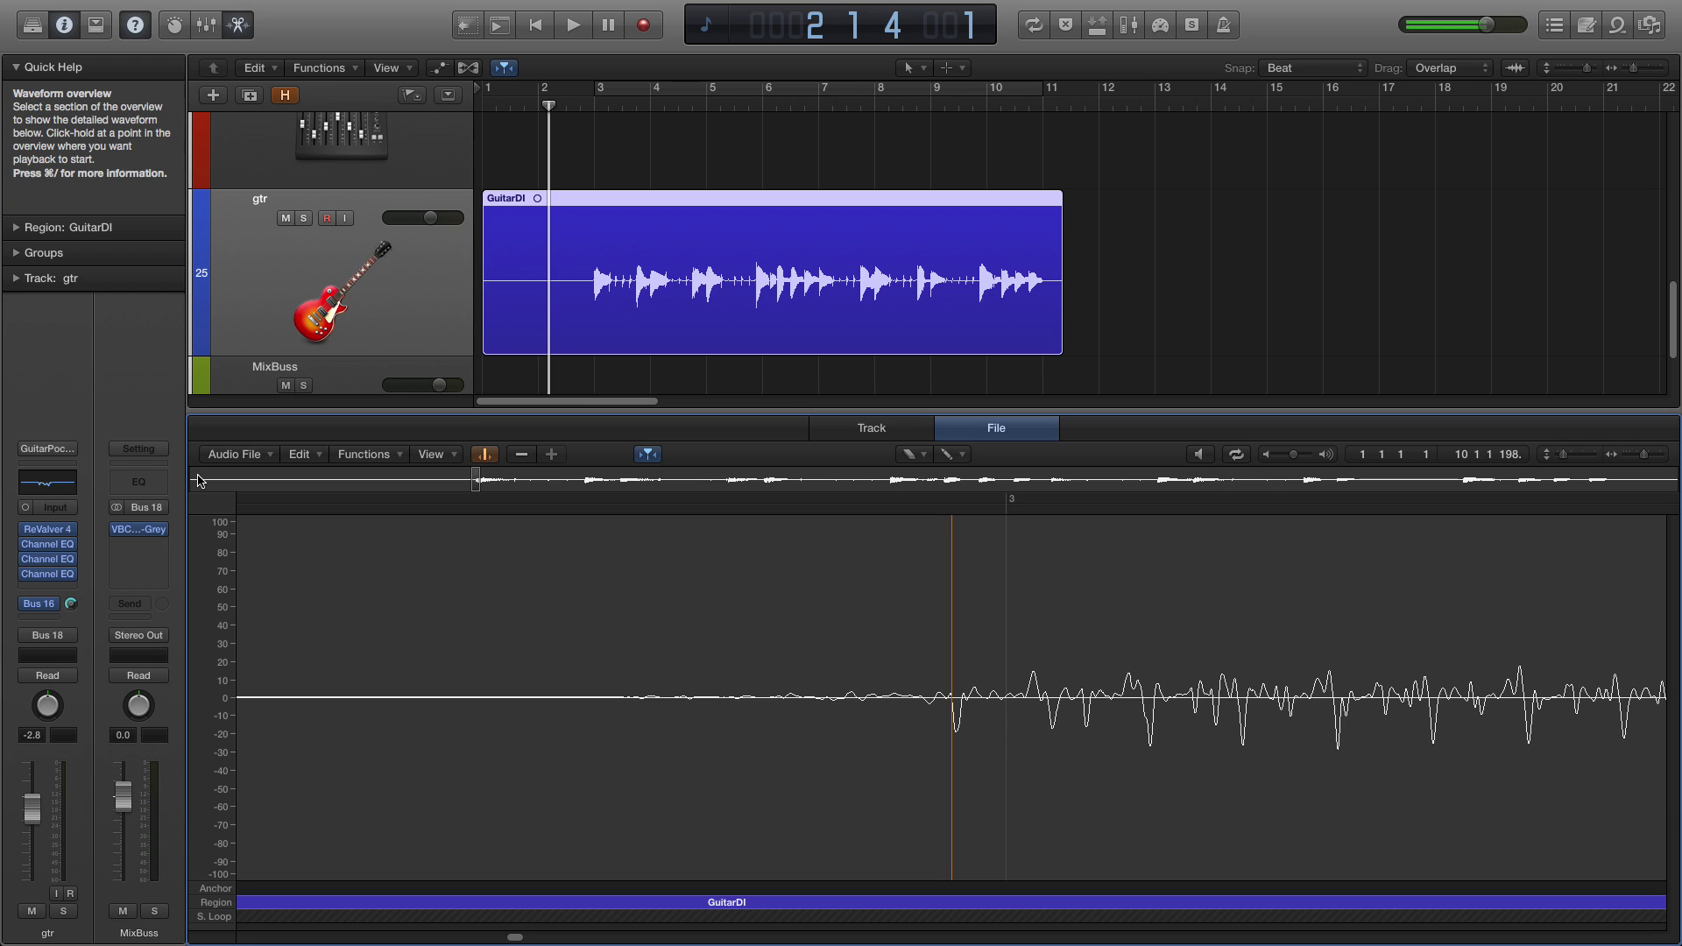
{"action": "key", "text": "alt+Left"}
{"action": "key", "text": "alt+Right"}
{"action": "key", "text": "alt+Left"}
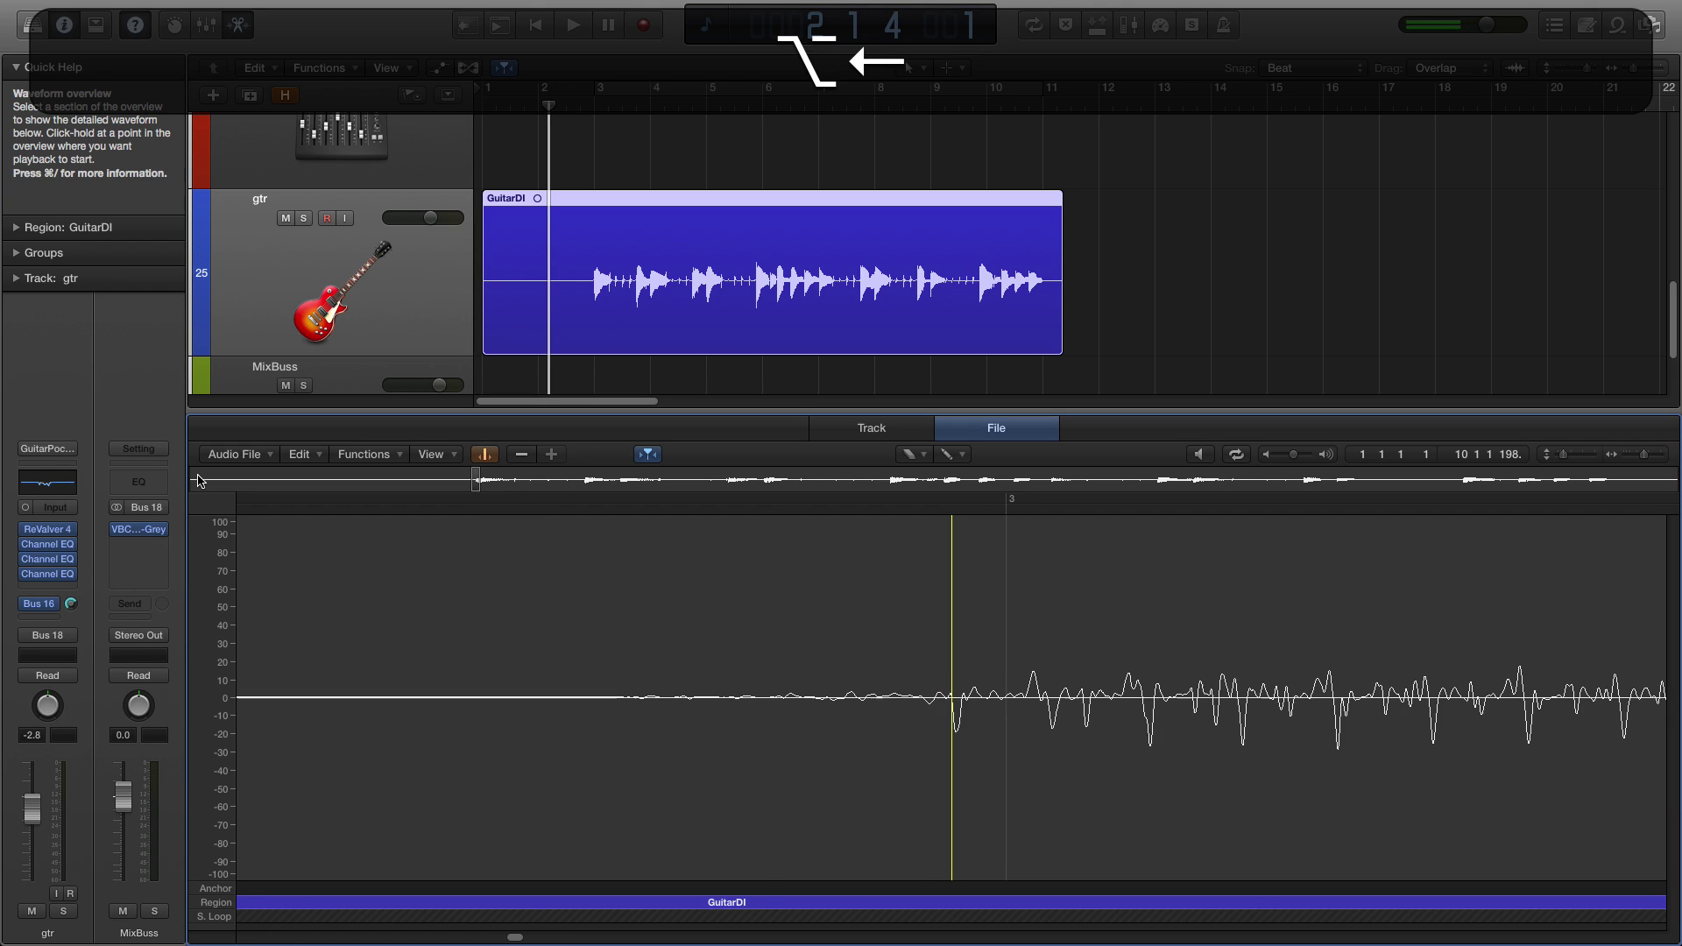
{"action": "key", "text": "alt"}
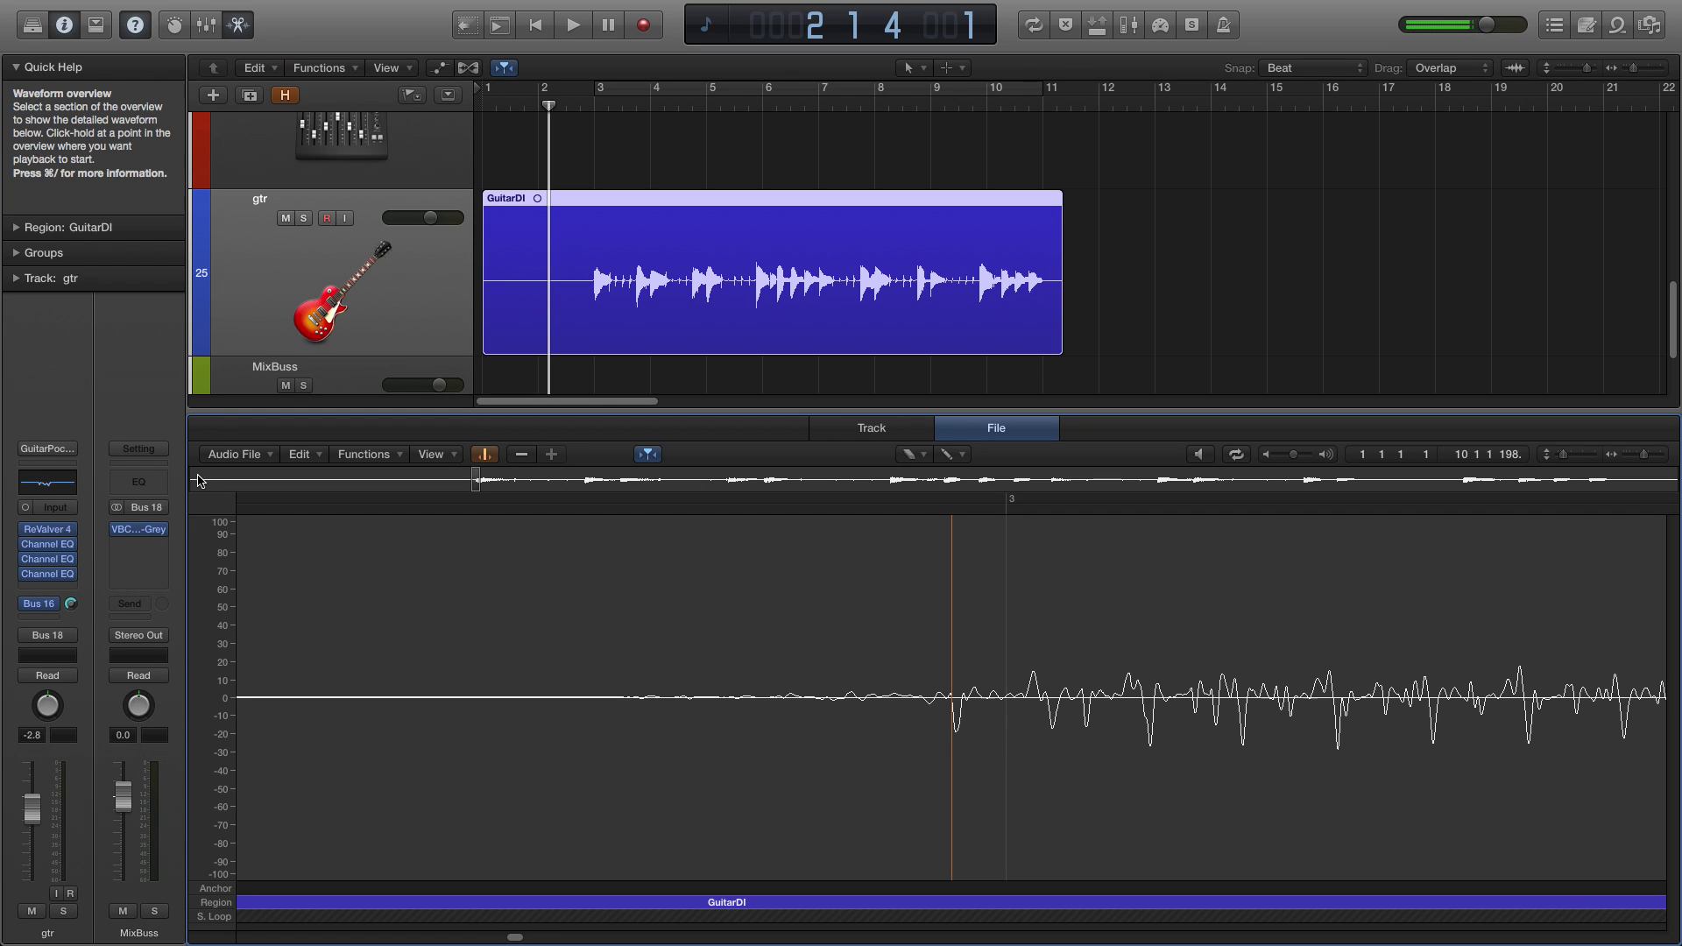
Step through the transient markers after bar 3, delete the false one in the decaying note before bar 4, and select the Pointer tool.
{"action": "key", "text": "alt"}
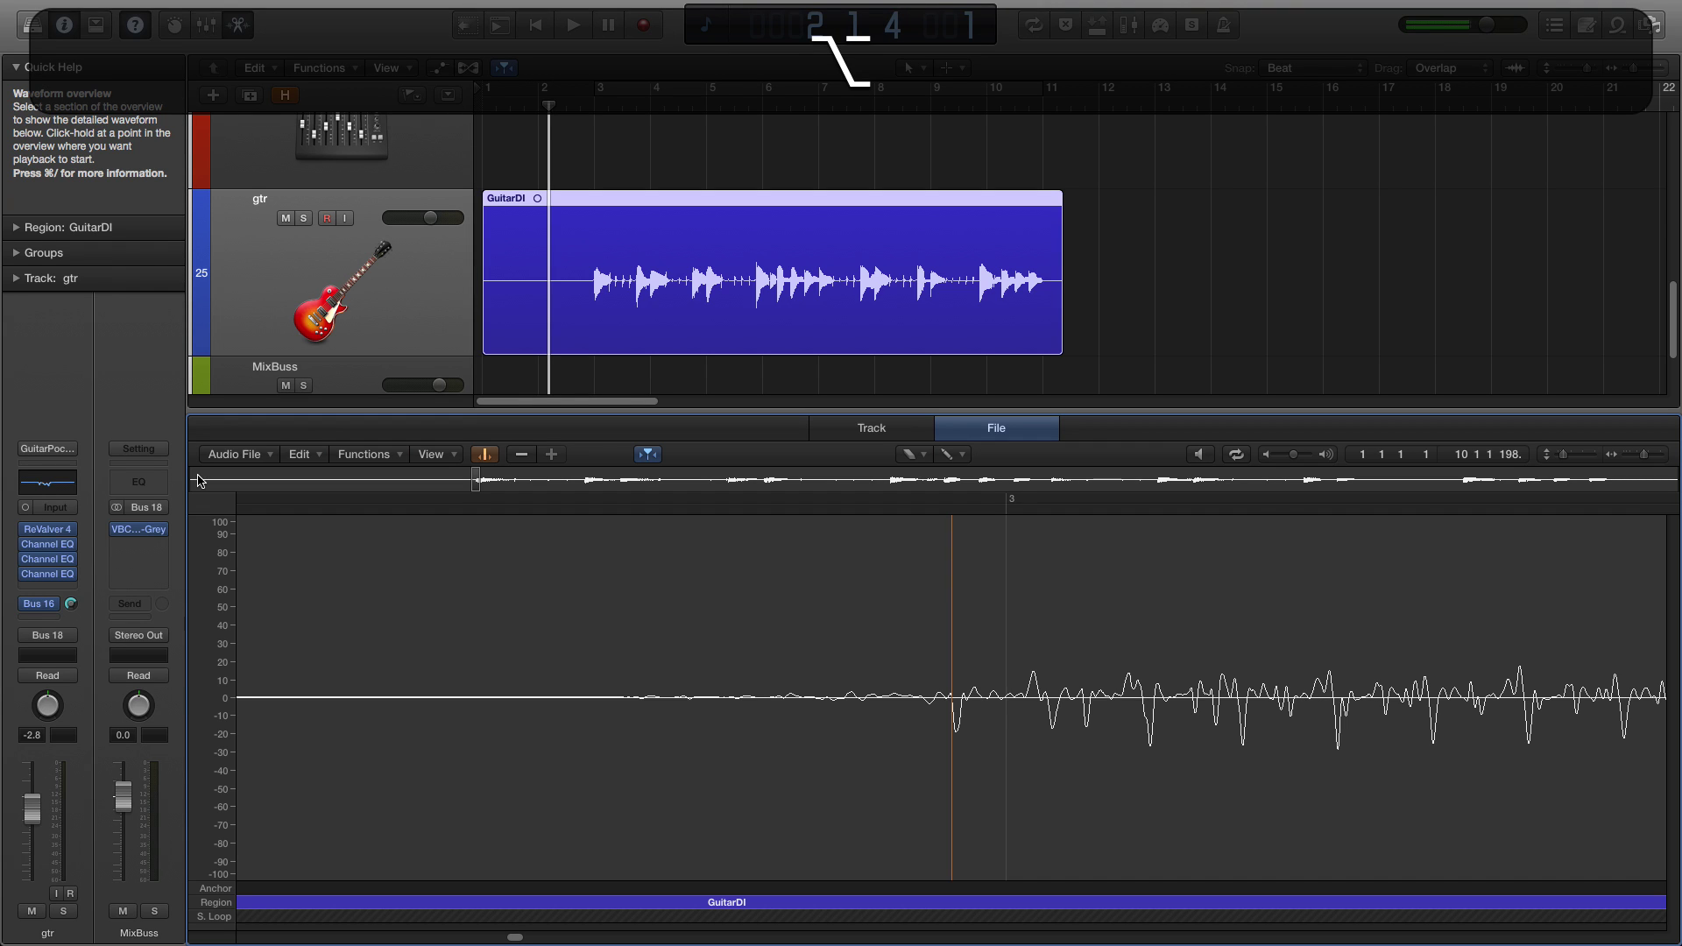
{"action": "key", "text": "alt+Right"}
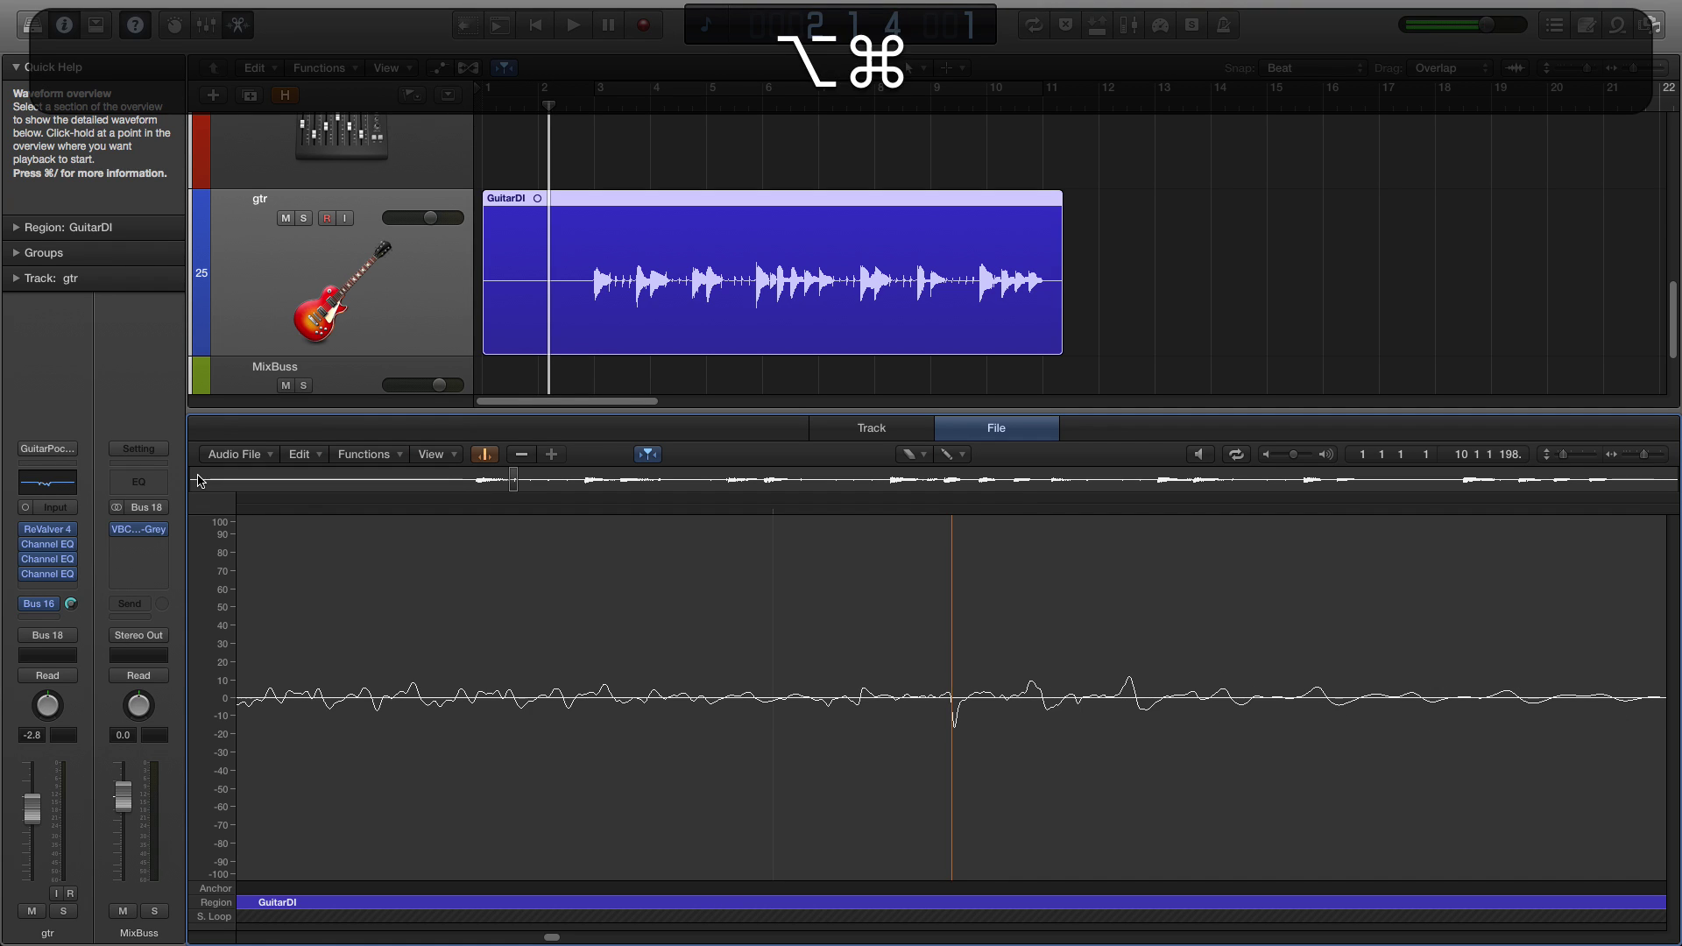
{"action": "key", "text": "super+Left"}
{"action": "key", "text": "super+Left"}
{"action": "key", "text": "super+Left"}
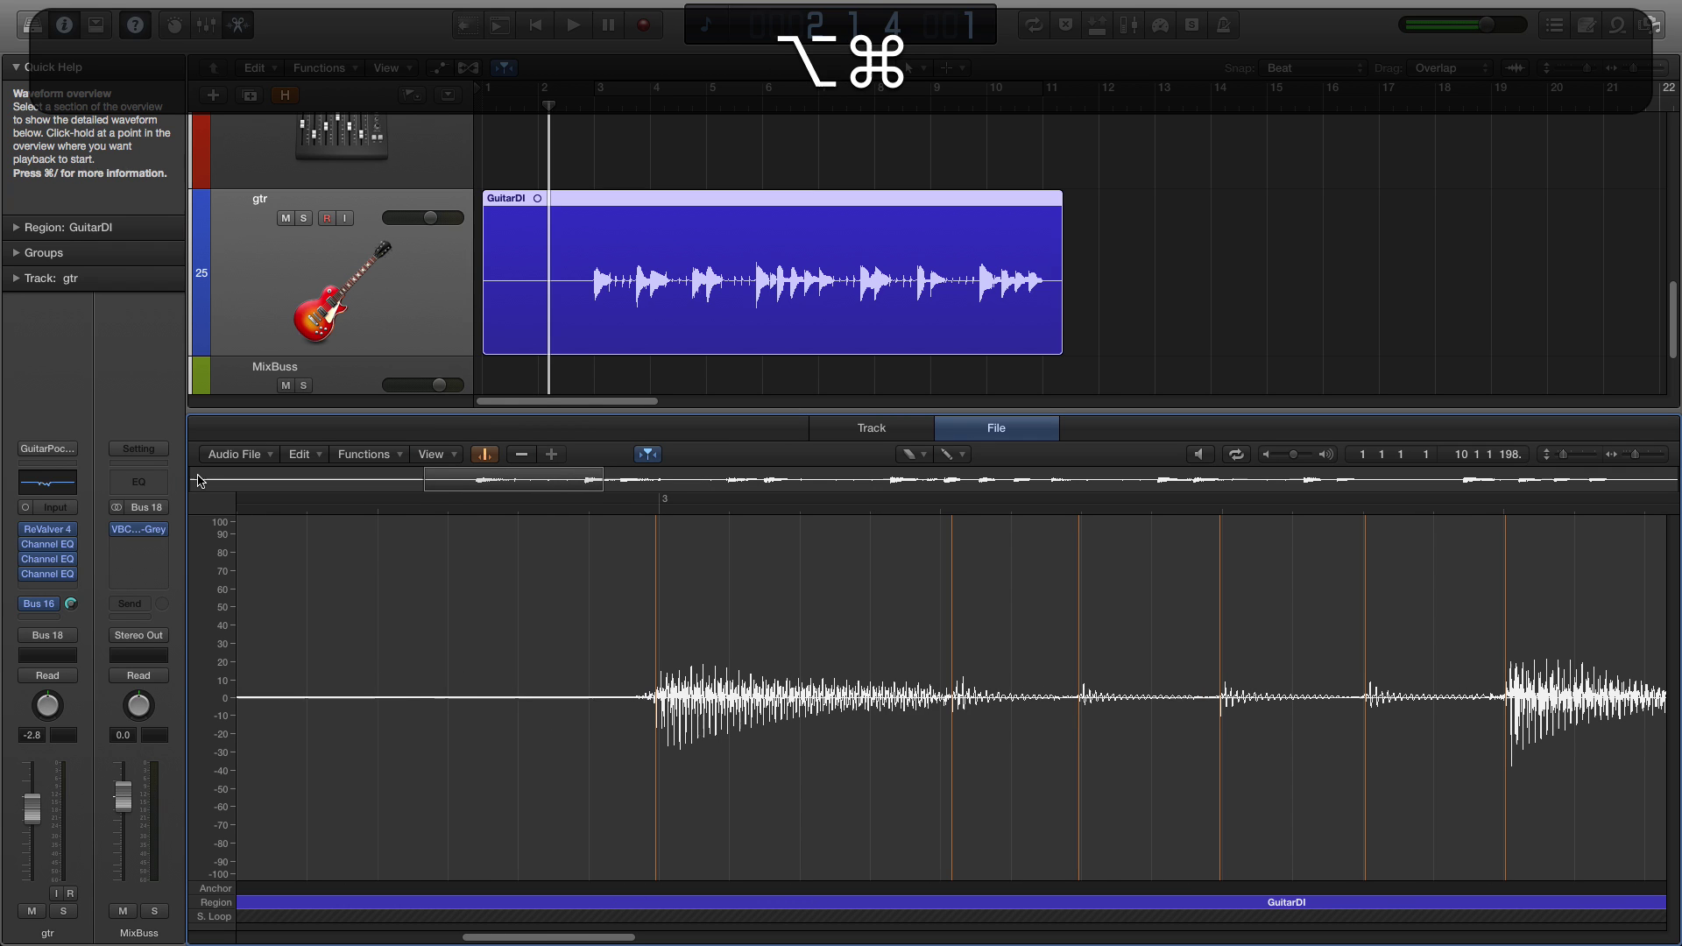
{"action": "key", "text": "alt+Right"}
{"action": "key", "text": "alt+Right"}
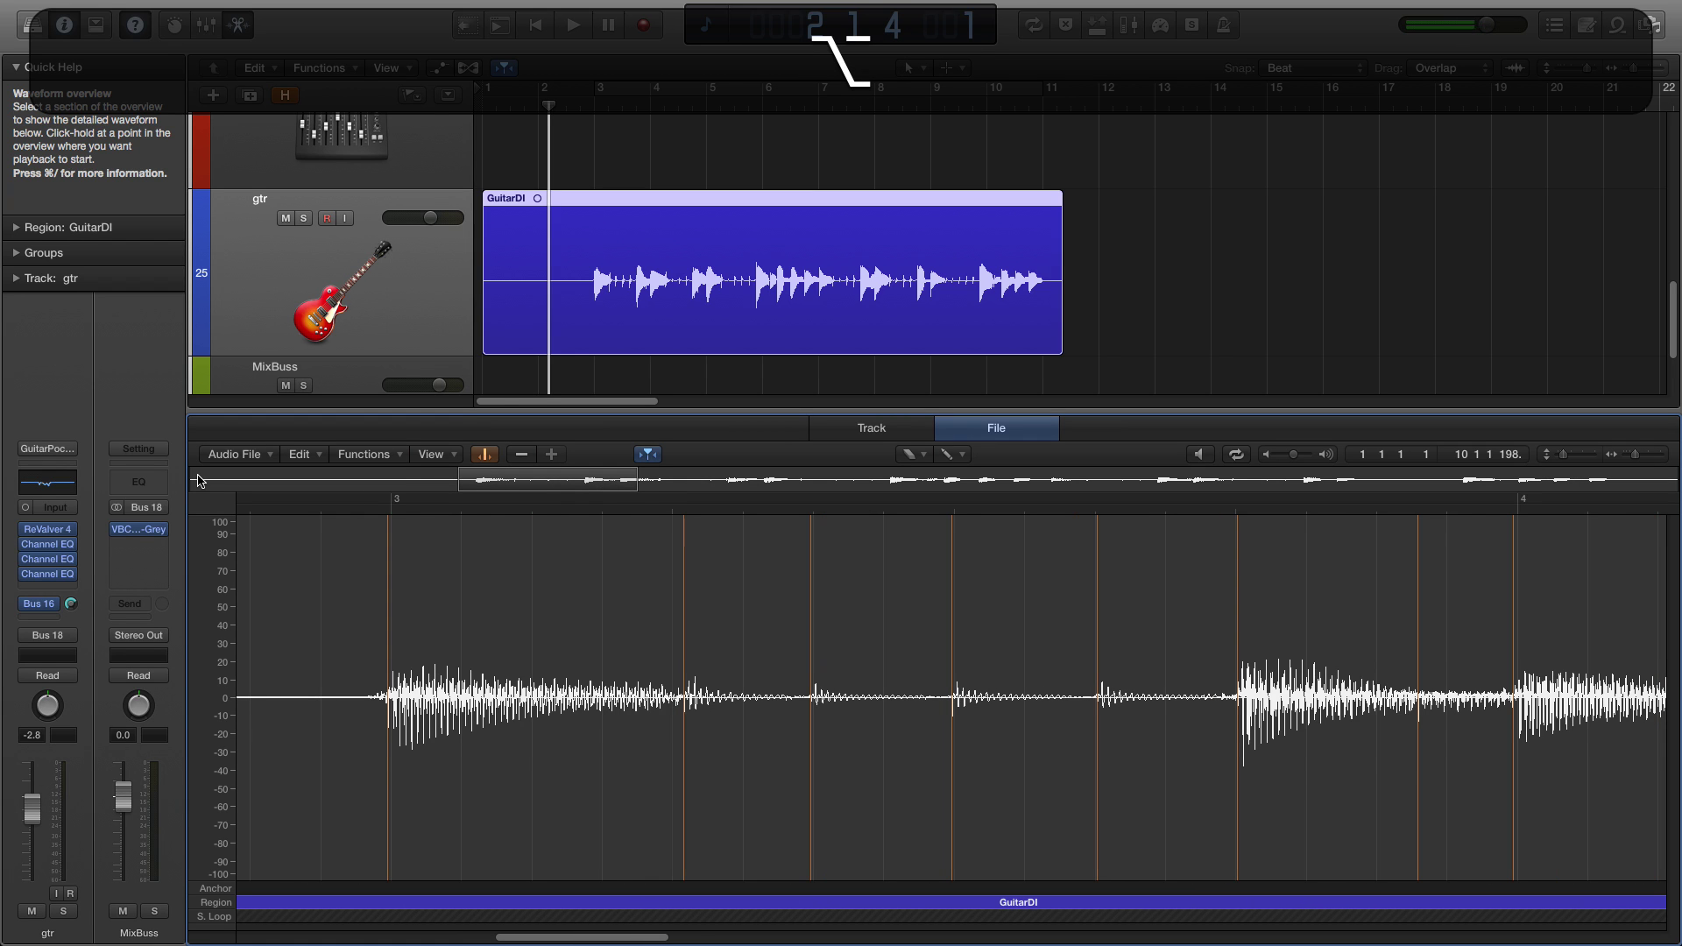
{"action": "key", "text": "alt+Right"}
{"action": "key", "text": "alt+Right"}
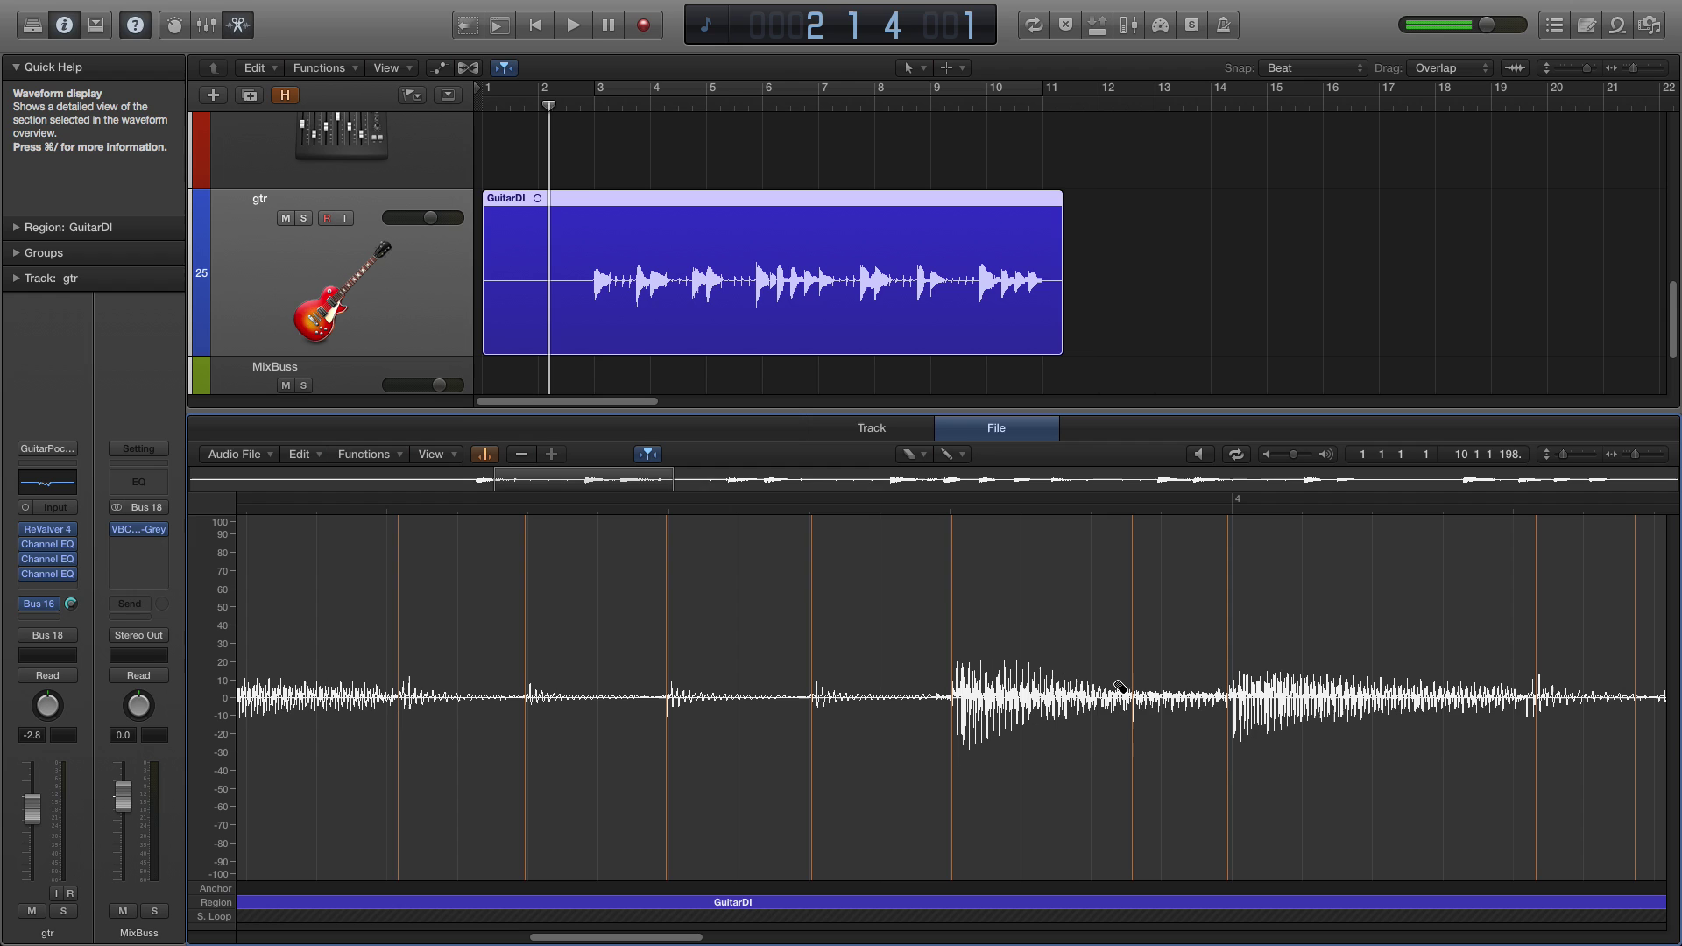
{"action": "key", "text": "t"}
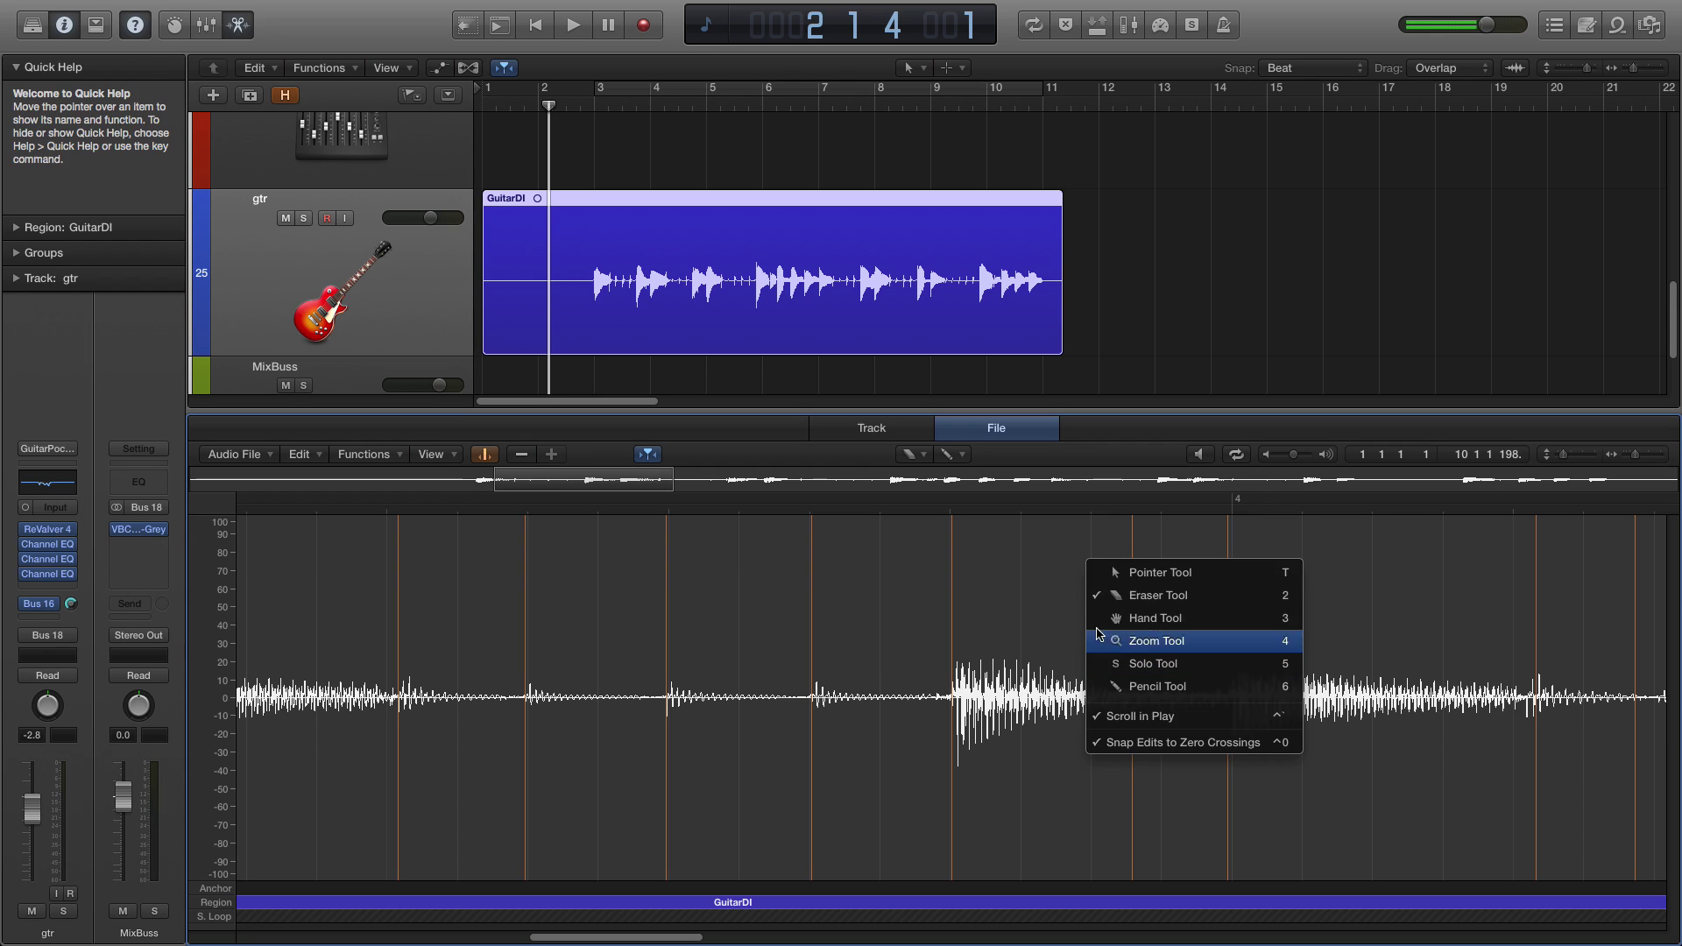
{"action": "left_click", "coordinate": [1111, 573]}
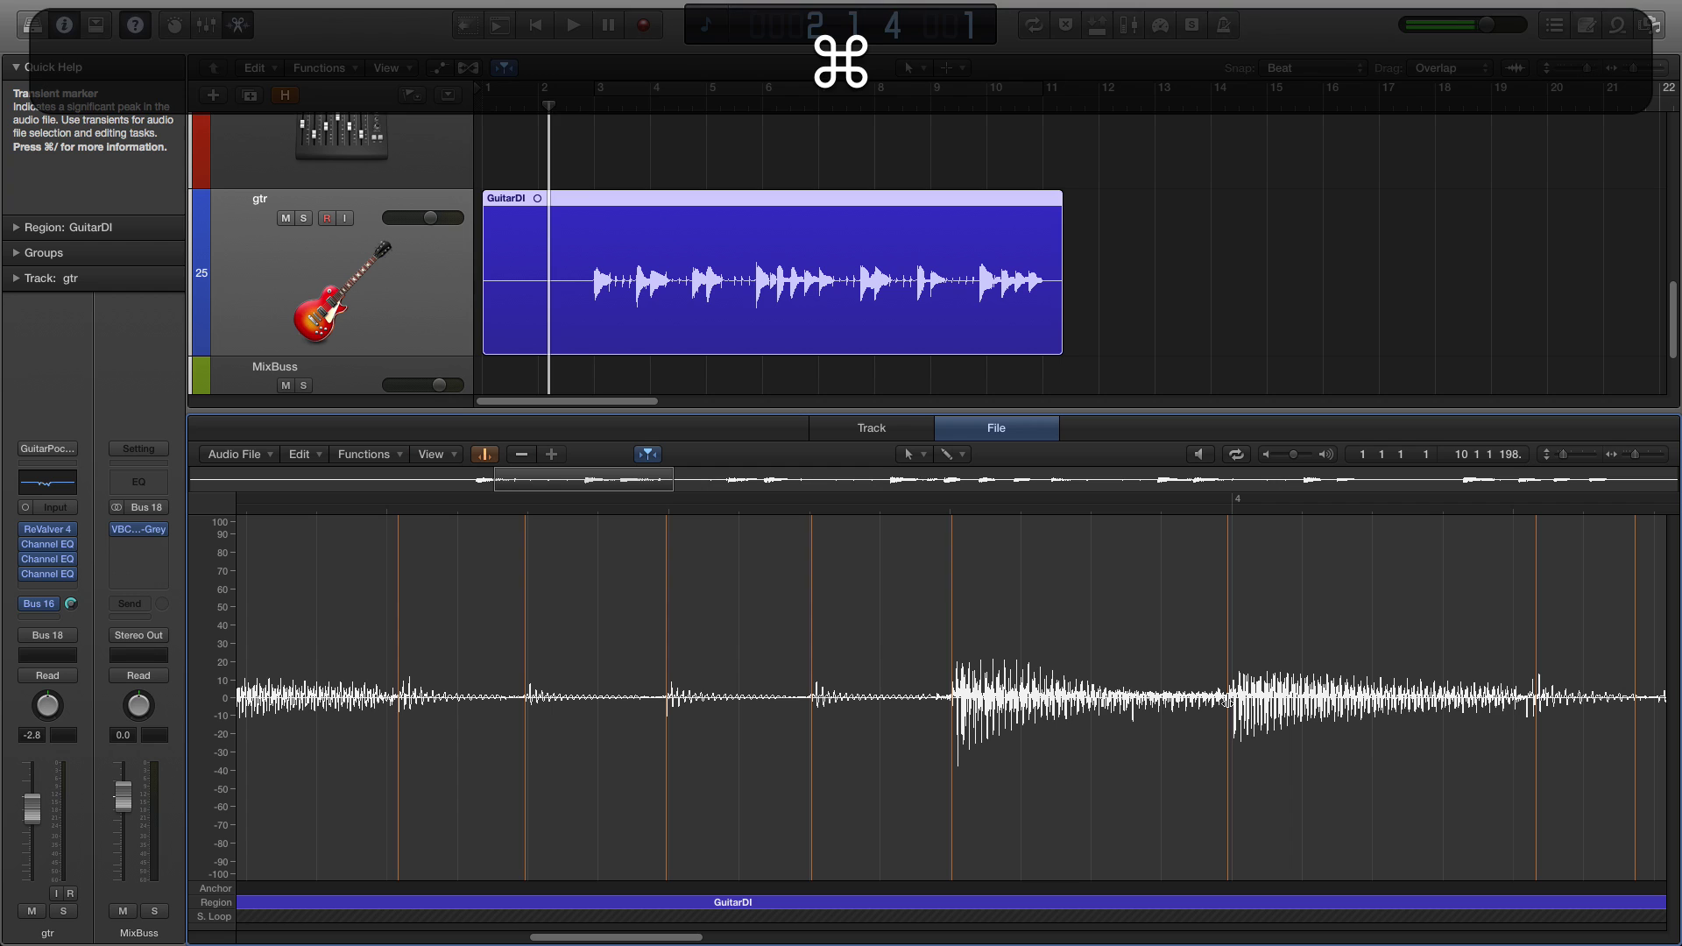
Examine the transients between bars 3 and 5 with the waveform enlarged, and step forward to the marker at bar 4.
{"action": "key", "text": "super+Right"}
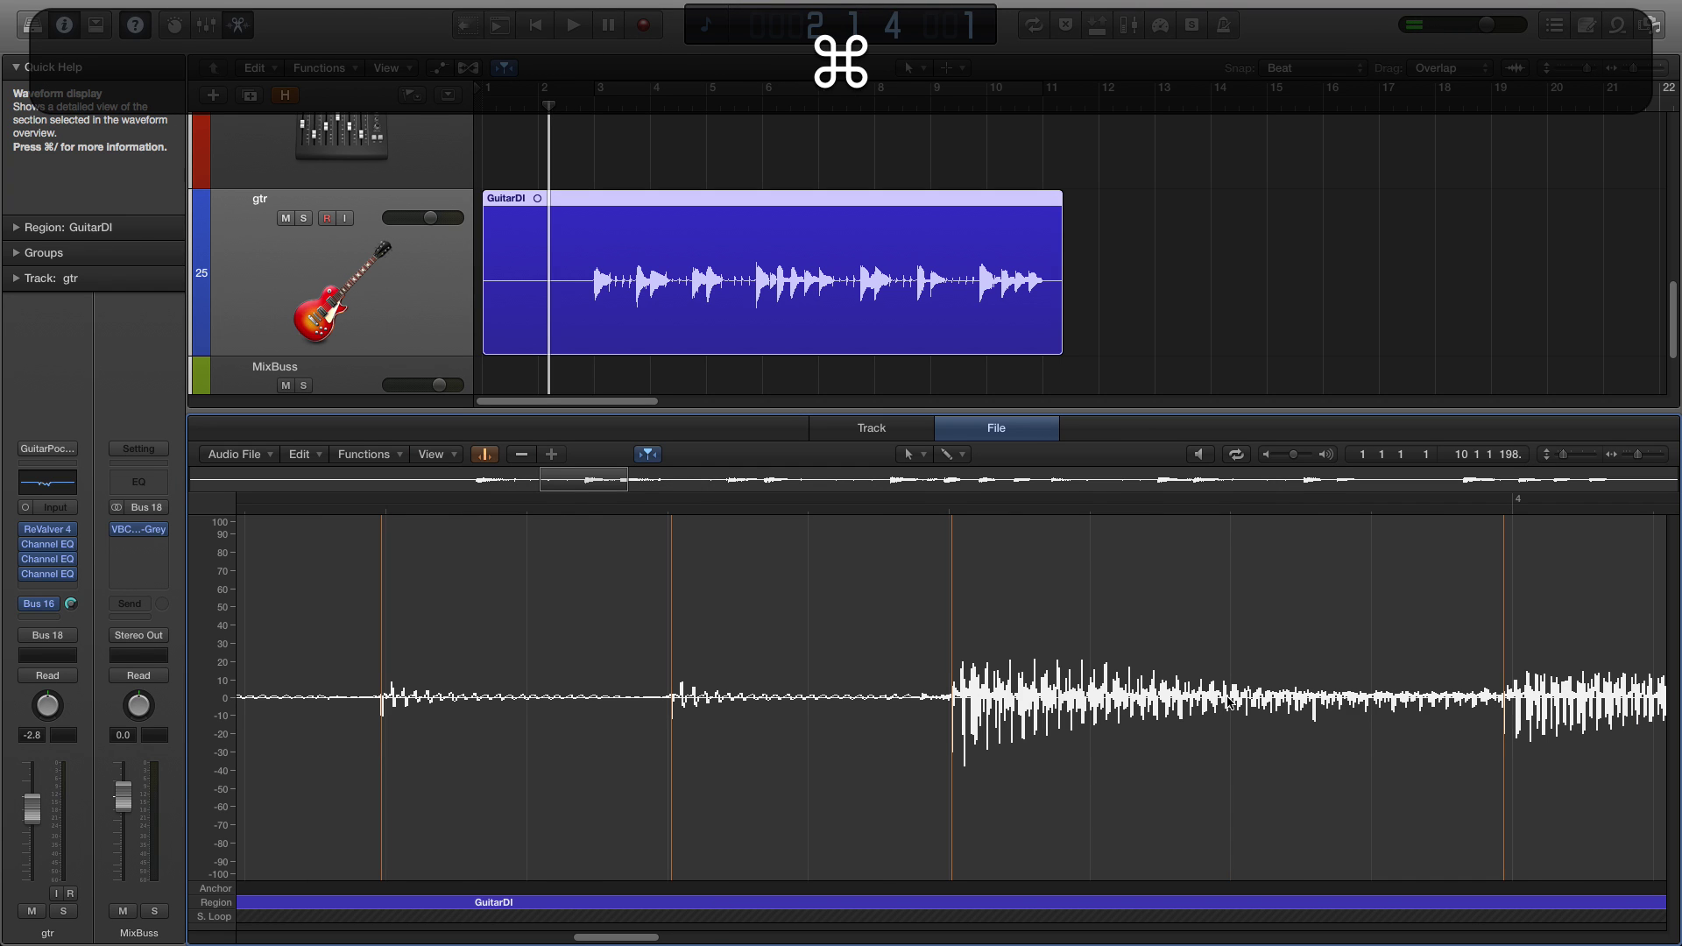
{"action": "key", "text": "super+Up"}
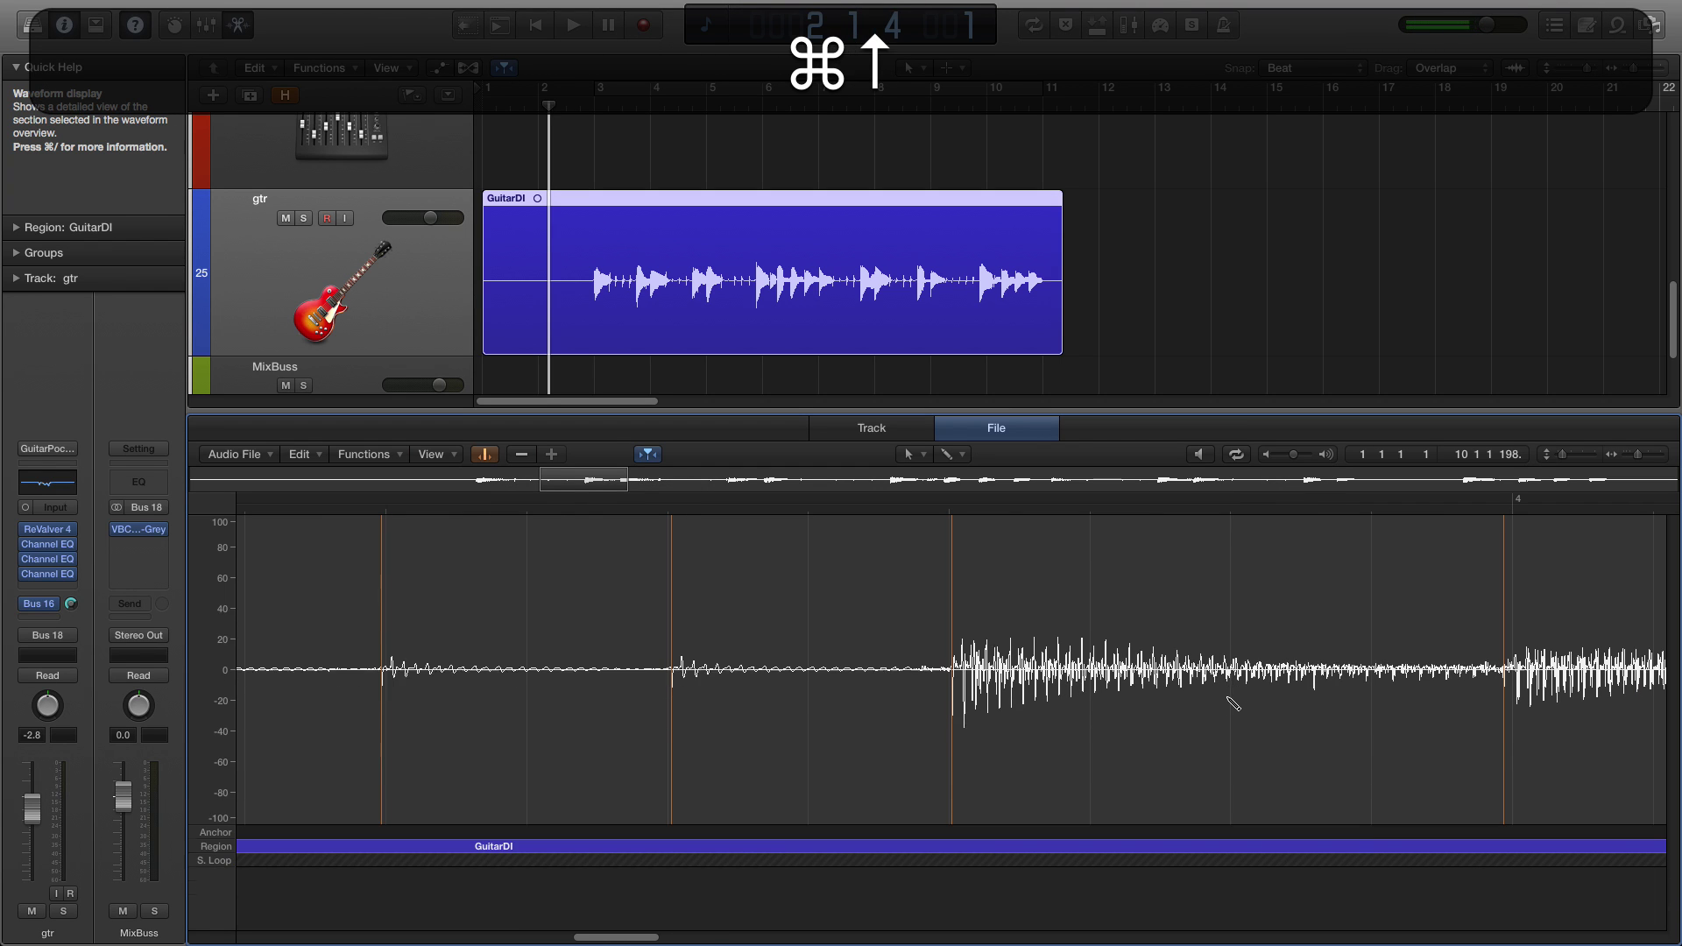
{"action": "key", "text": "super+Down"}
{"action": "key", "text": "super+Down"}
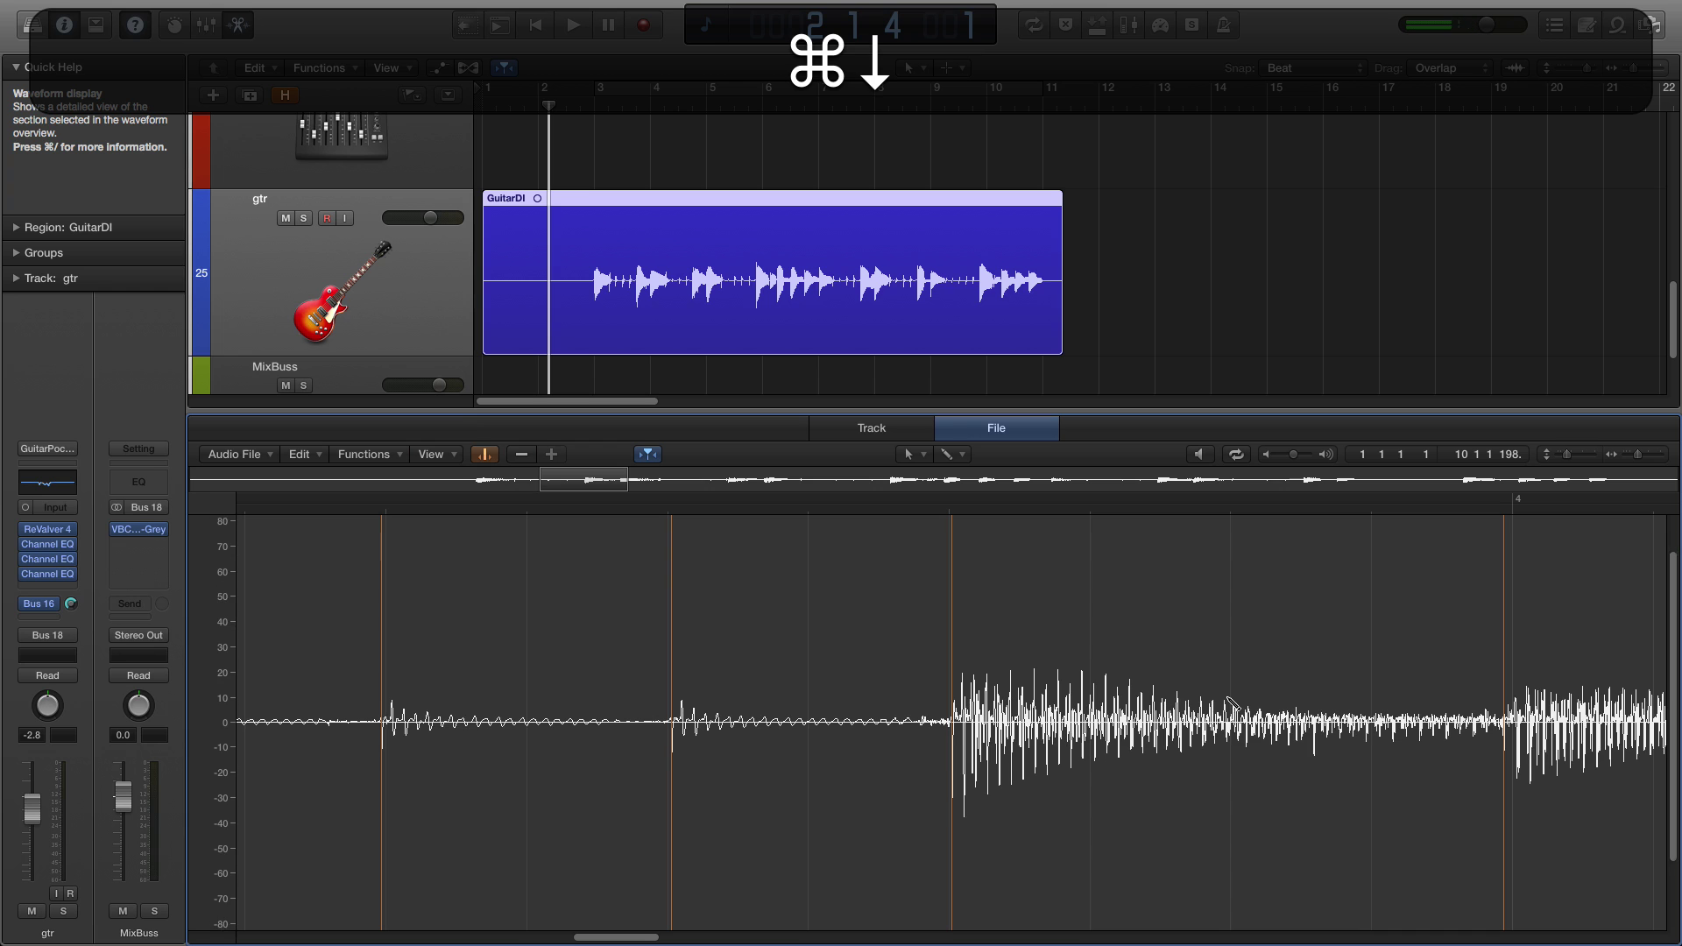
{"action": "key", "text": "super+Left"}
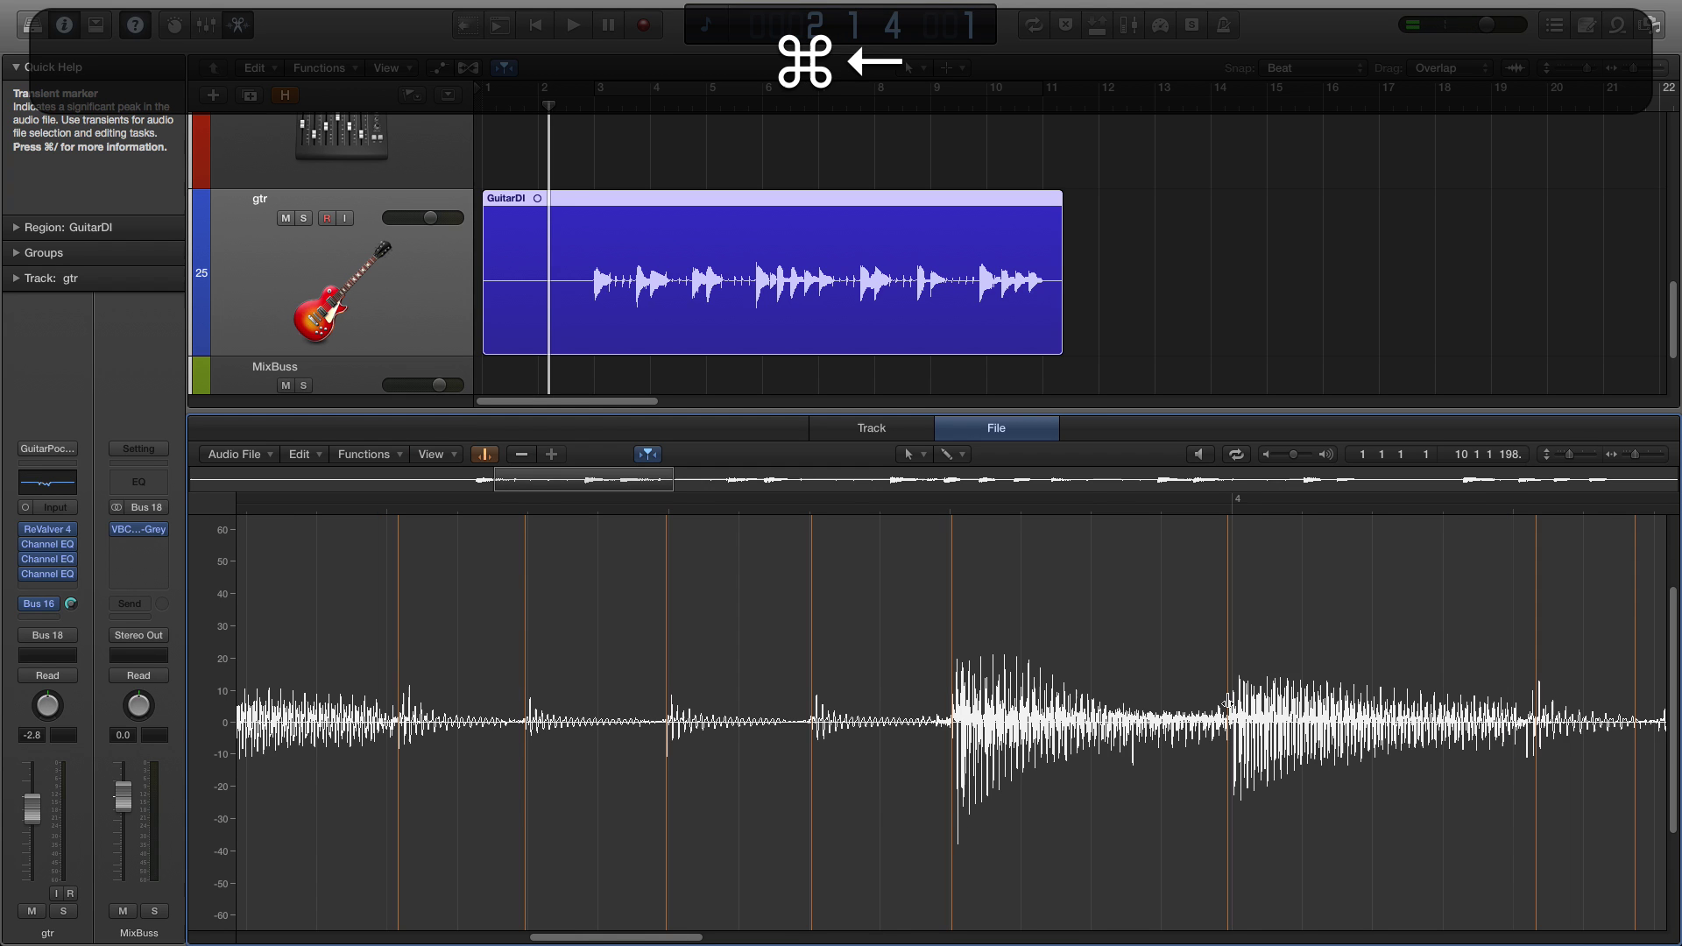
{"action": "key", "text": "super+Left"}
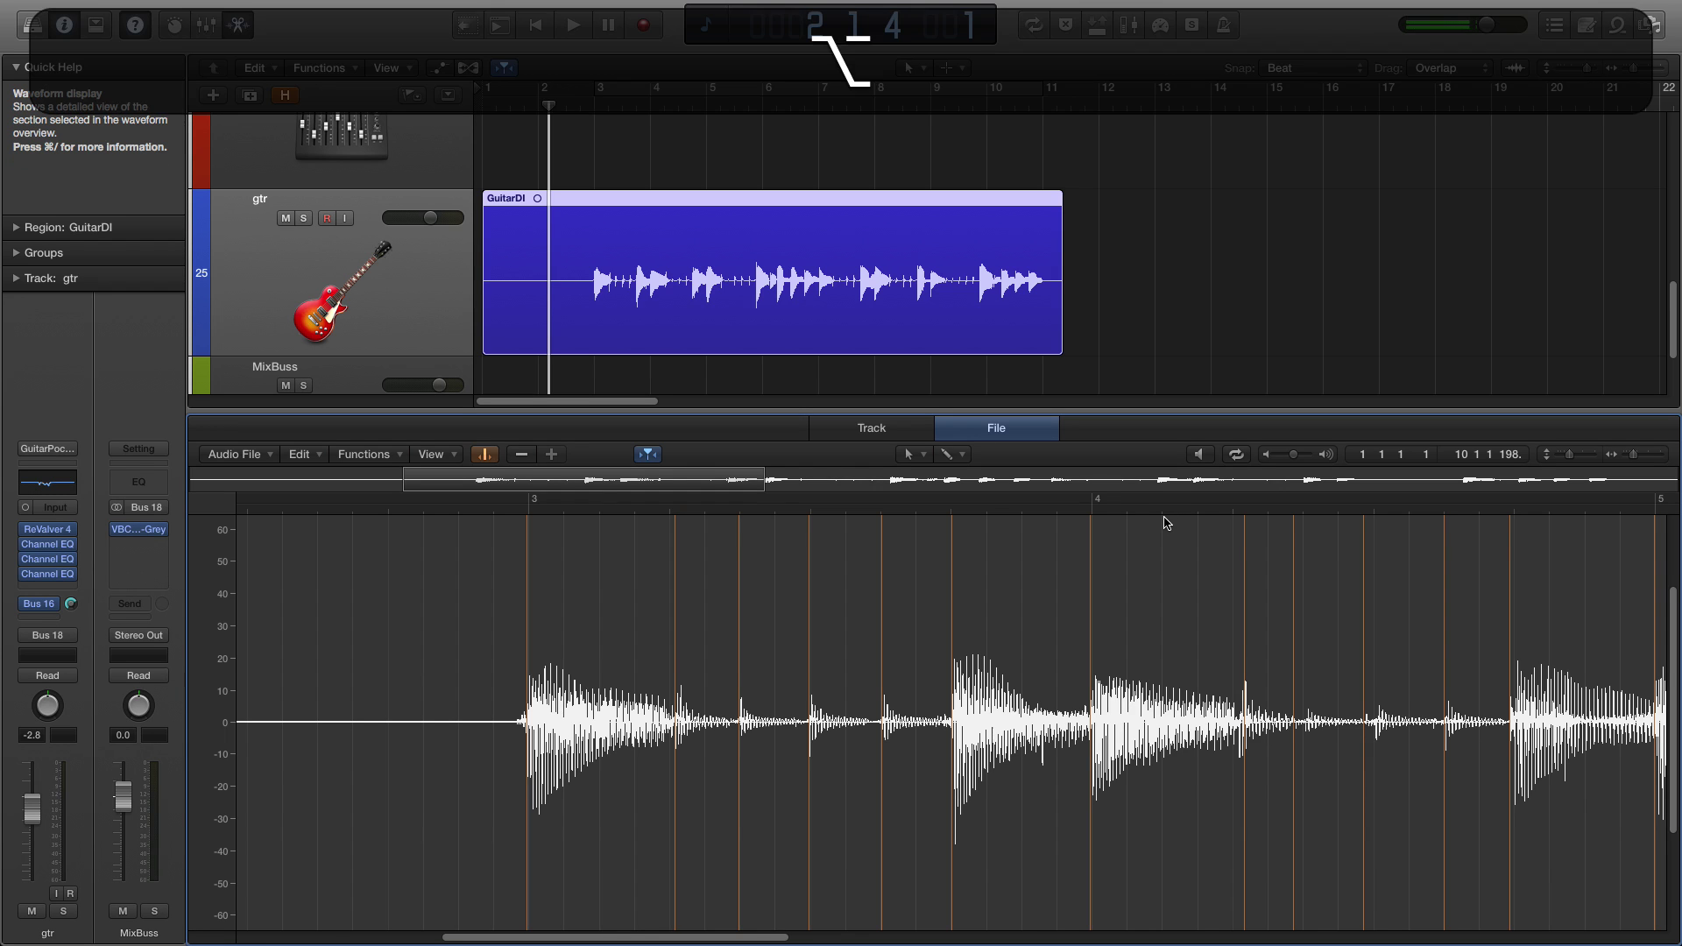
{"action": "key", "text": "alt+Left"}
{"action": "key", "text": "alt+Right"}
{"action": "key", "text": "alt+Right"}
{"action": "key", "text": "alt+Right"}
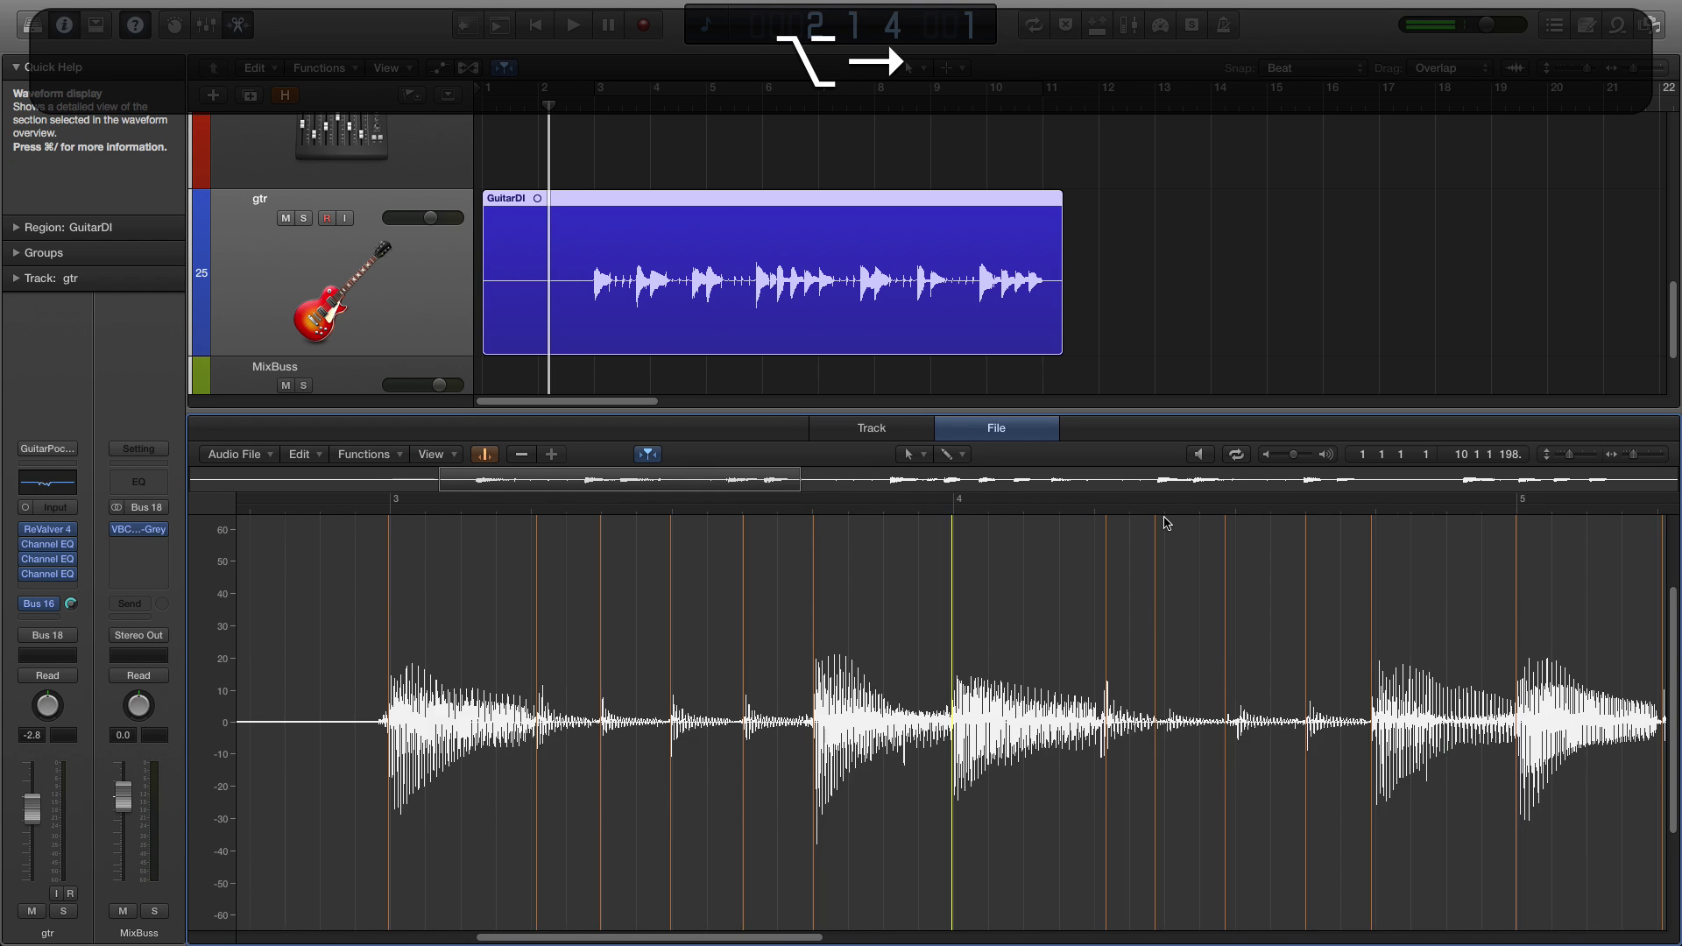
Move the three transient markers after bar 4 onto the attacks of the first three muted notes.
{"action": "key", "text": "super+Right"}
{"action": "key", "text": "super+Right"}
{"action": "key", "text": "super+Left"}
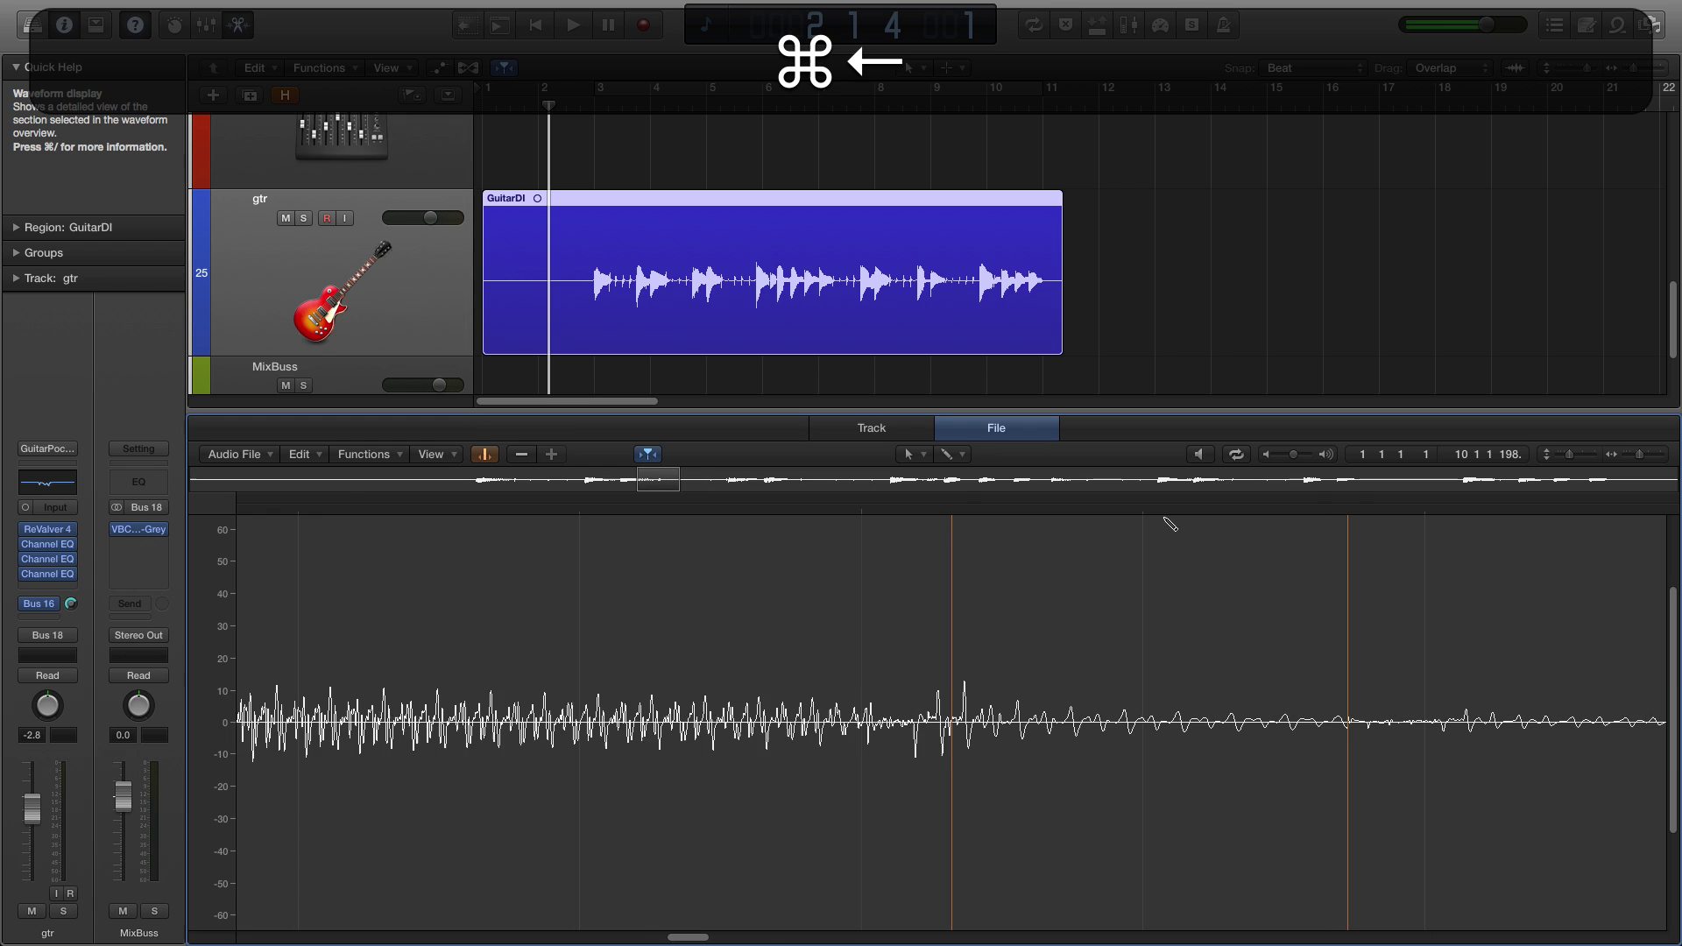
{"action": "key", "text": "super+Left"}
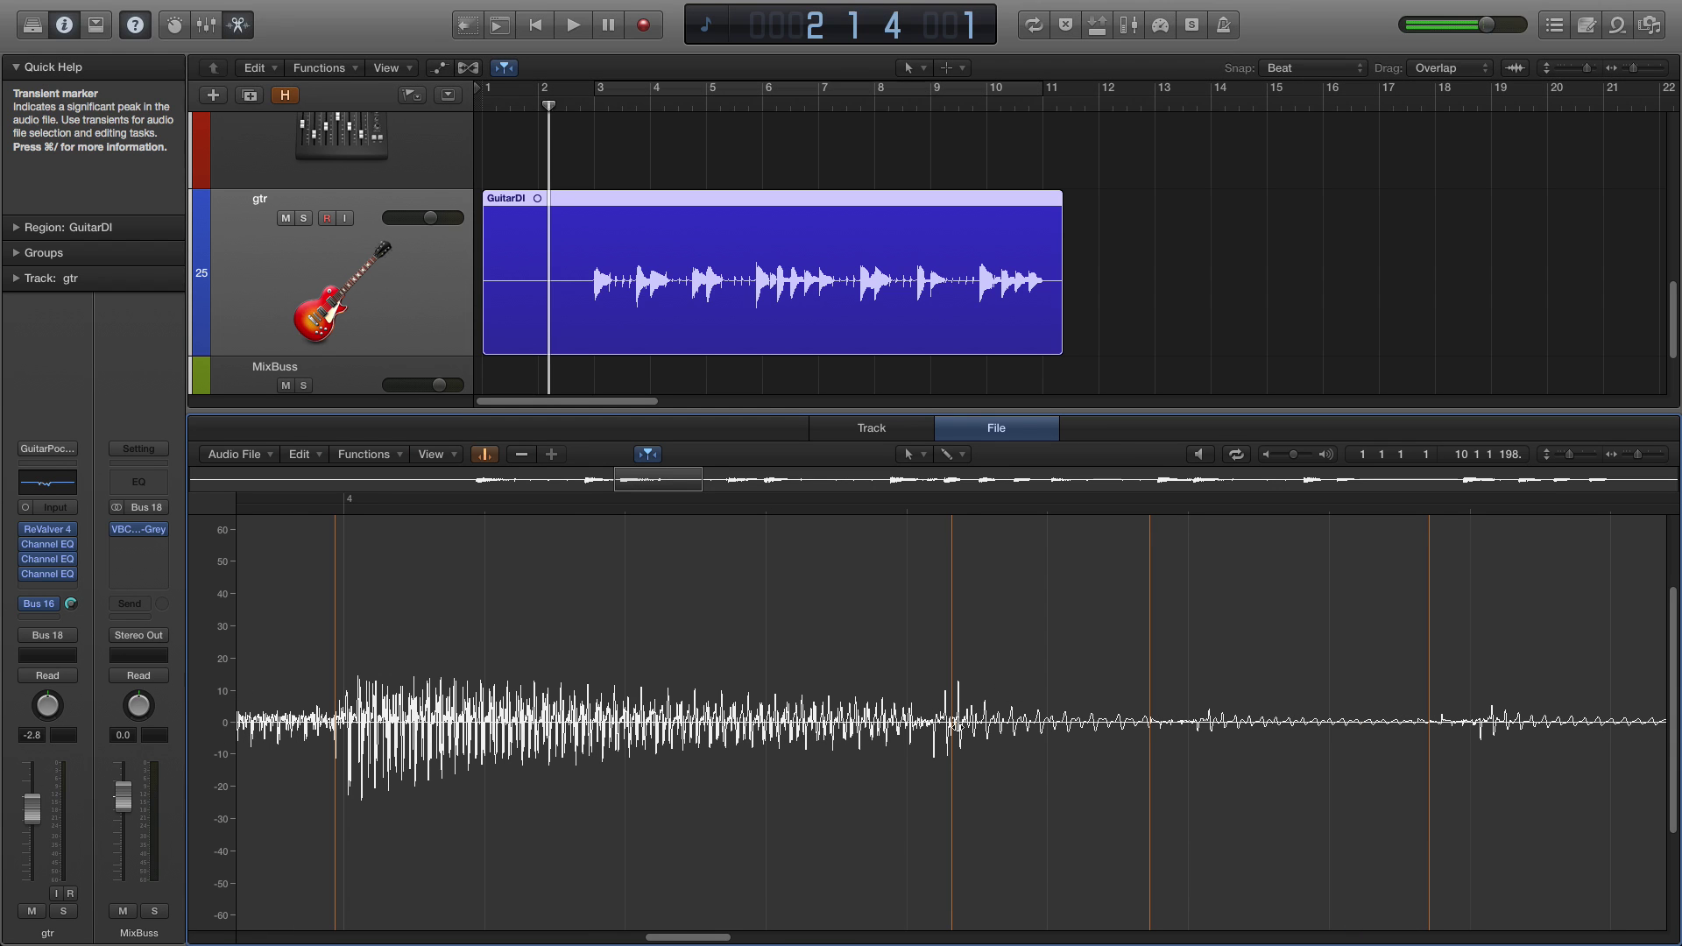
{"action": "left_click_drag", "start_coordinate": [952, 726], "coordinate": [932, 726]}
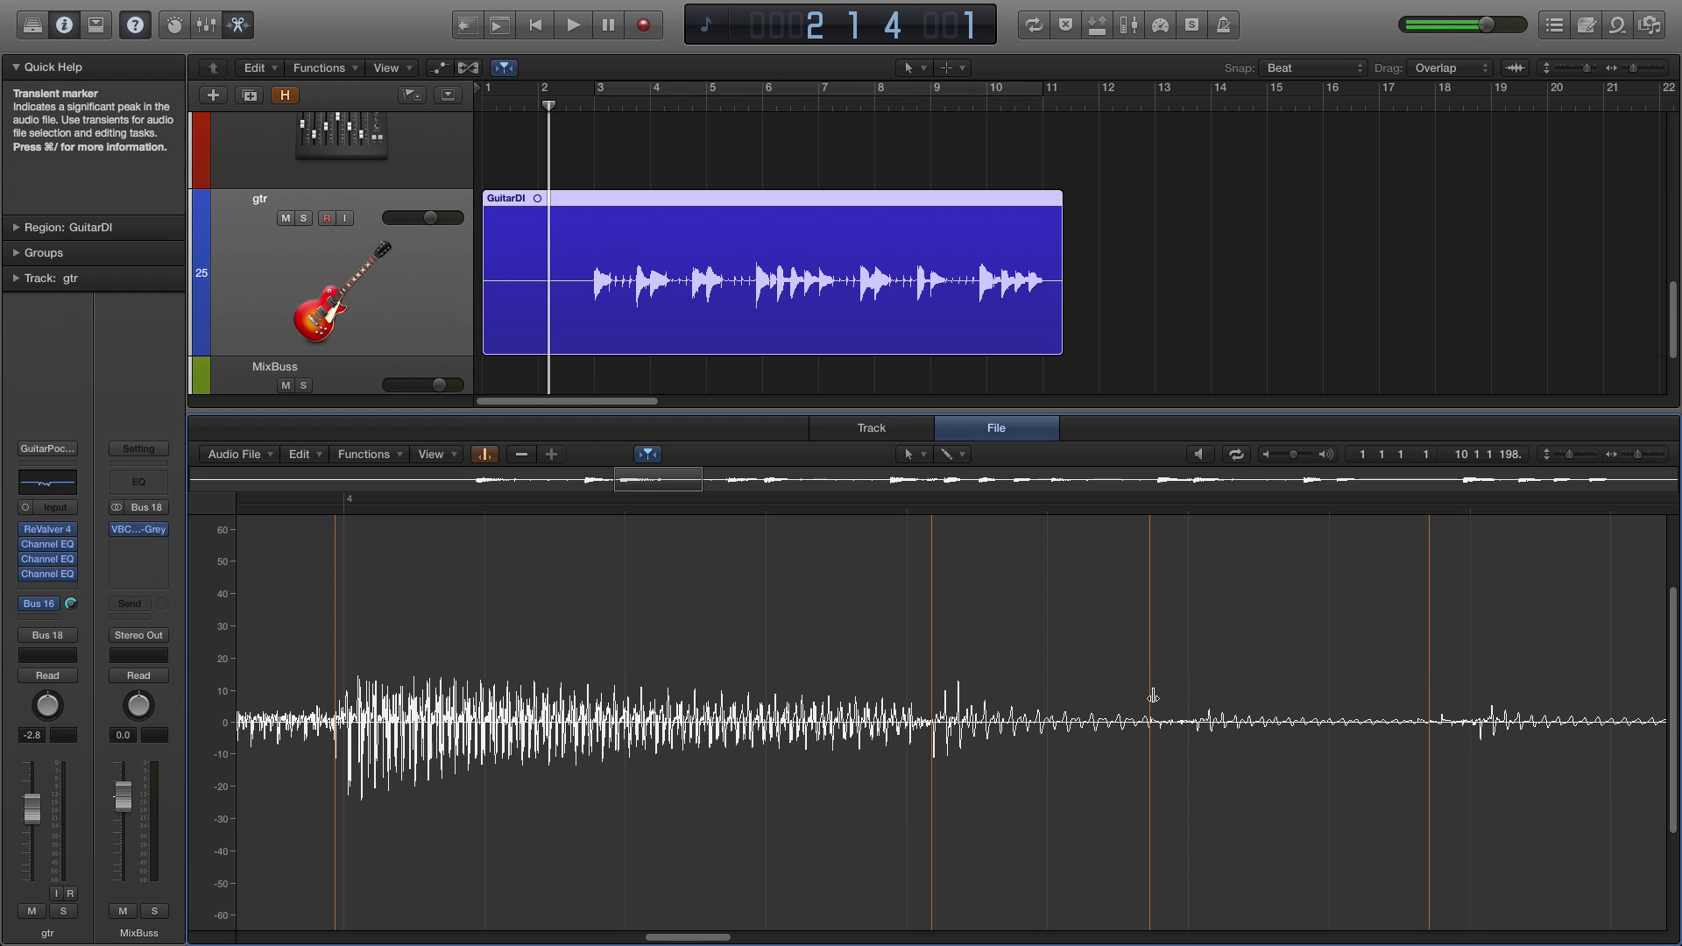
{"action": "left_click_drag", "start_coordinate": [1153, 696], "coordinate": [1199, 699]}
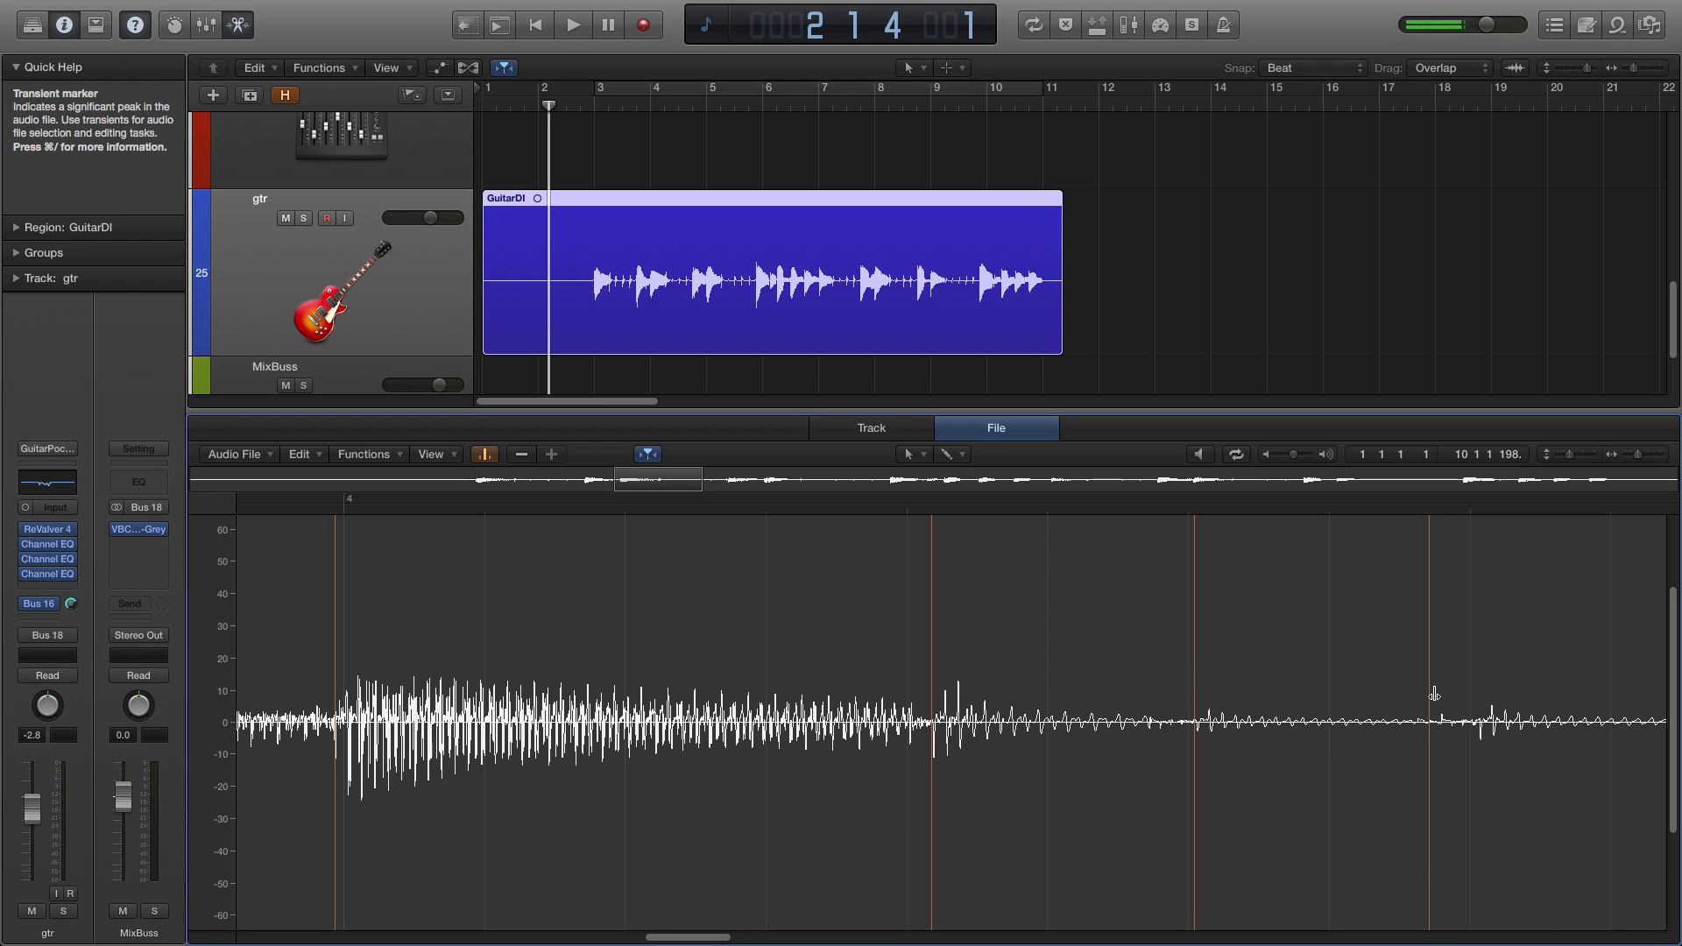
{"action": "left_click_drag", "start_coordinate": [1434, 695], "coordinate": [1482, 700]}
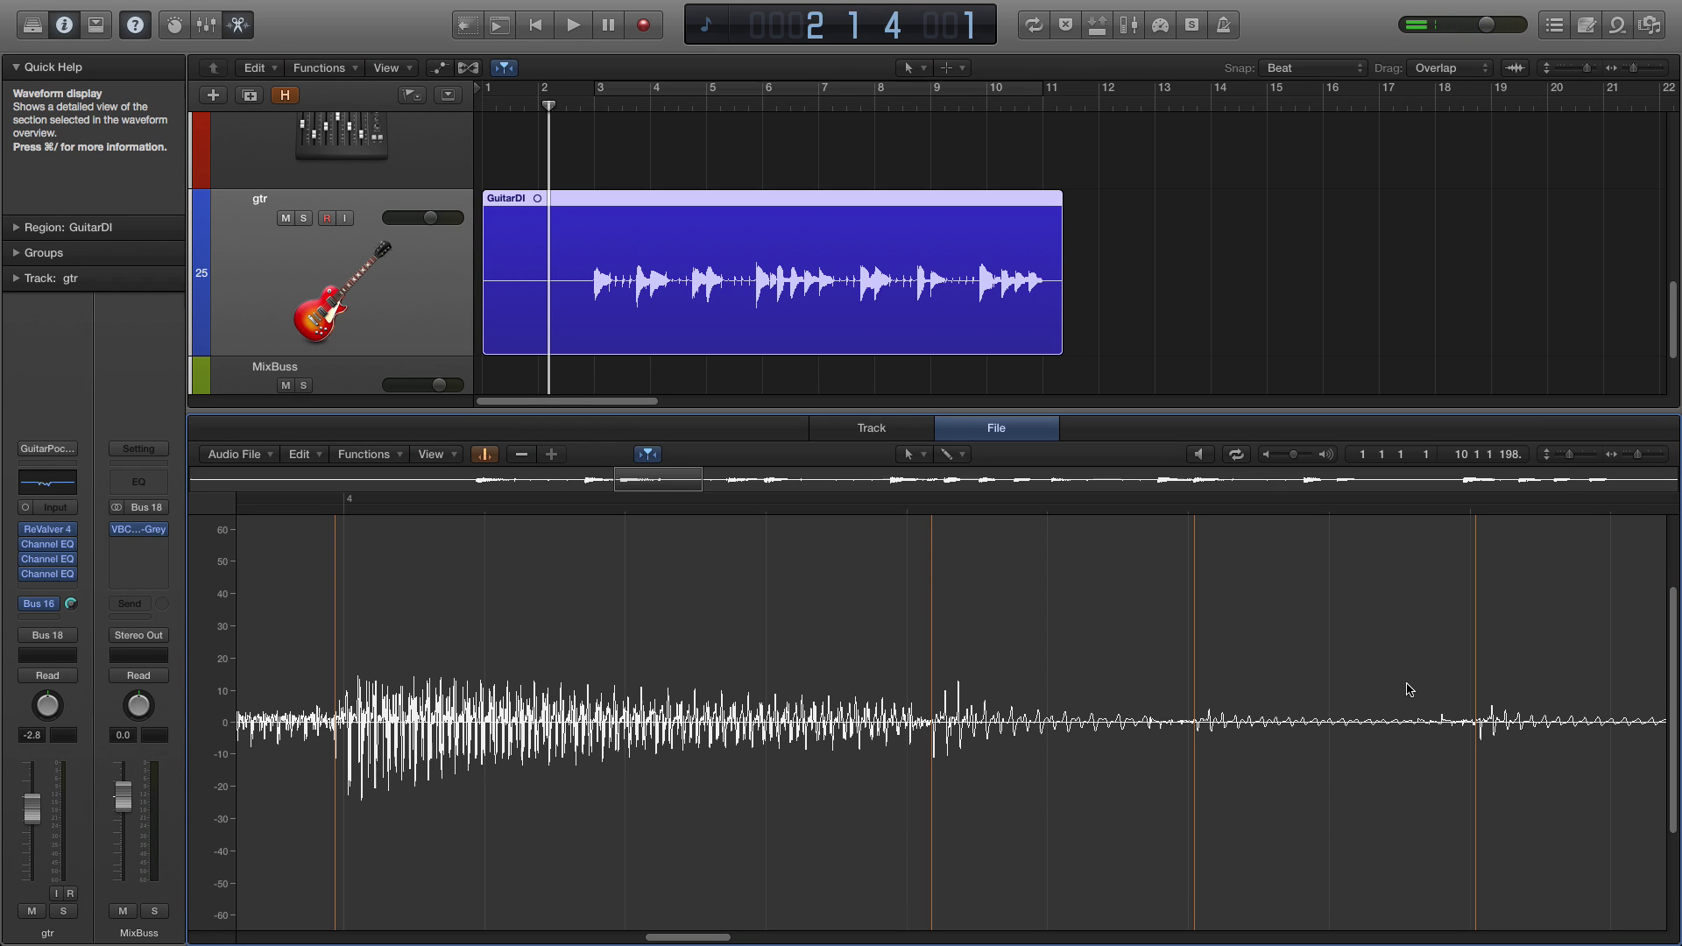
Move the transient marker of the loud note before bar 5 slightly later, onto the start of the main attack.
{"action": "key", "text": "super"}
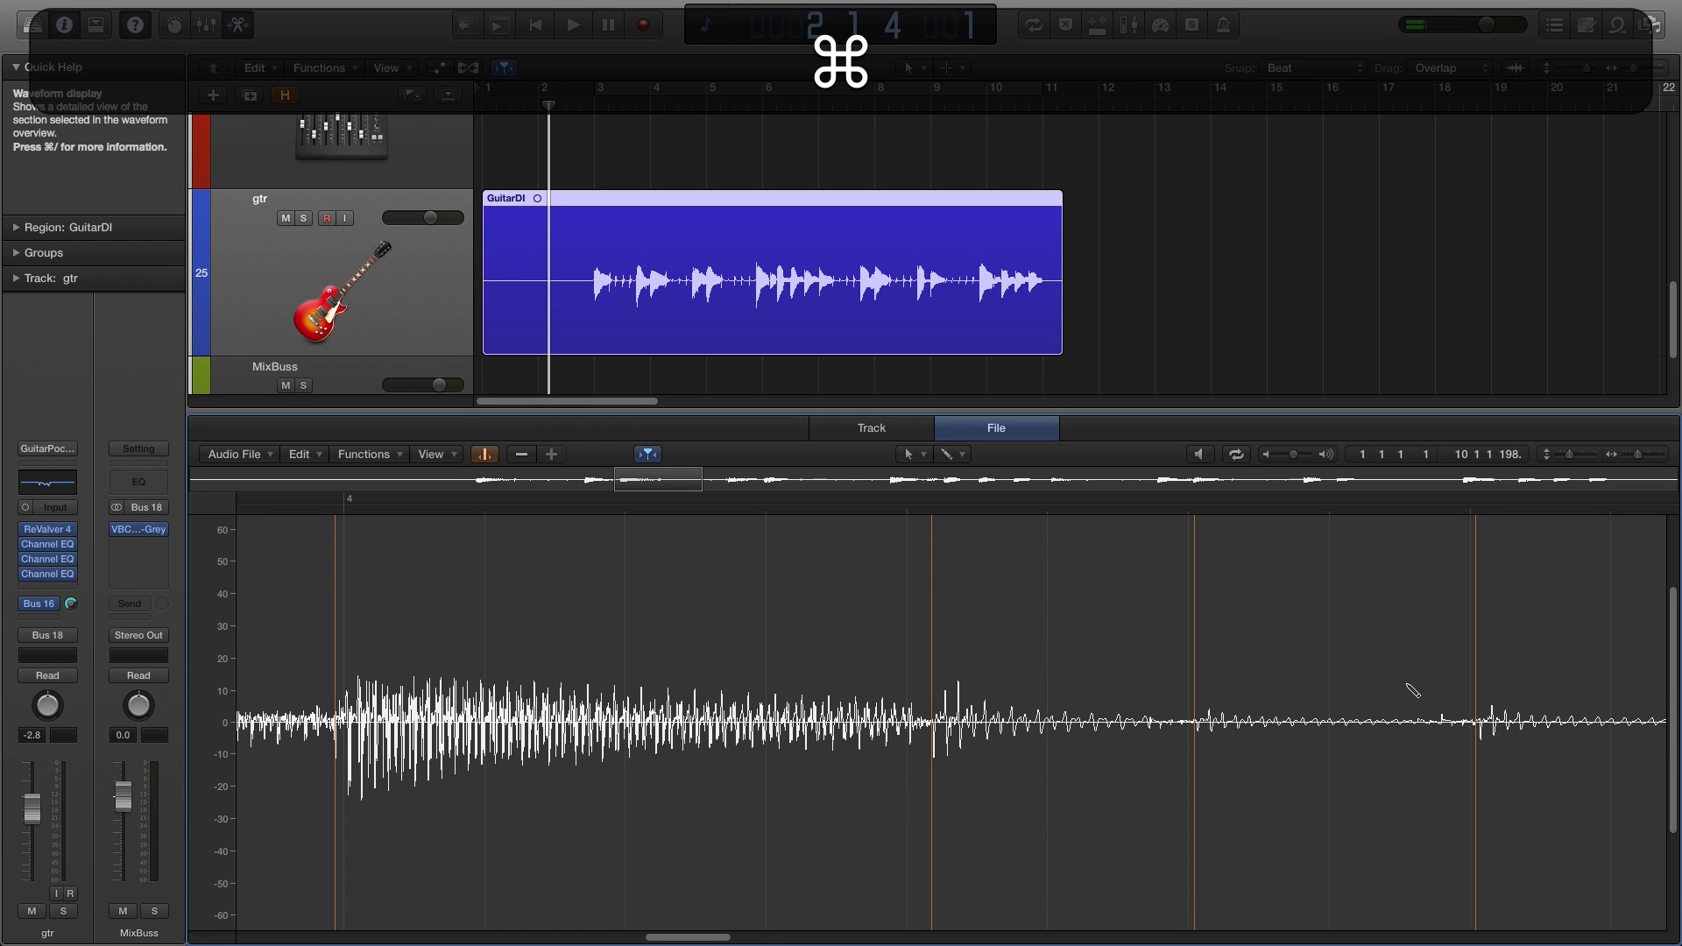
{"action": "key", "text": "super+Left"}
{"action": "key", "text": "super+Left"}
{"action": "key", "text": "super+Right"}
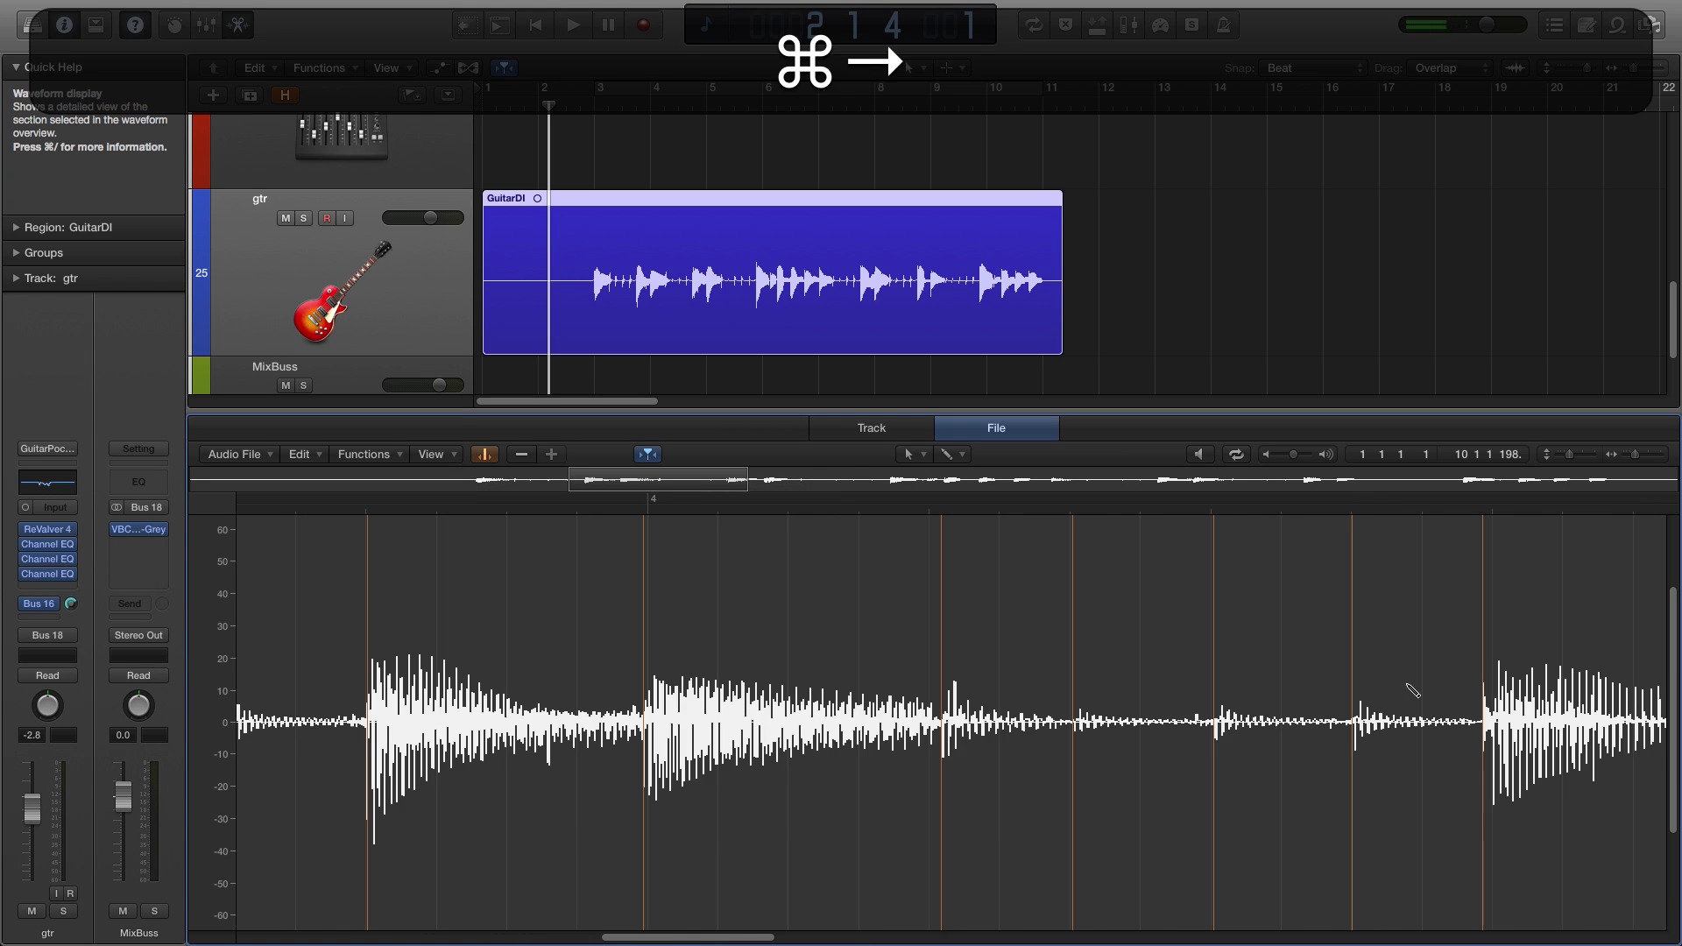
{"action": "left_click_drag", "start_coordinate": [1481, 696], "coordinate": [1491, 696]}
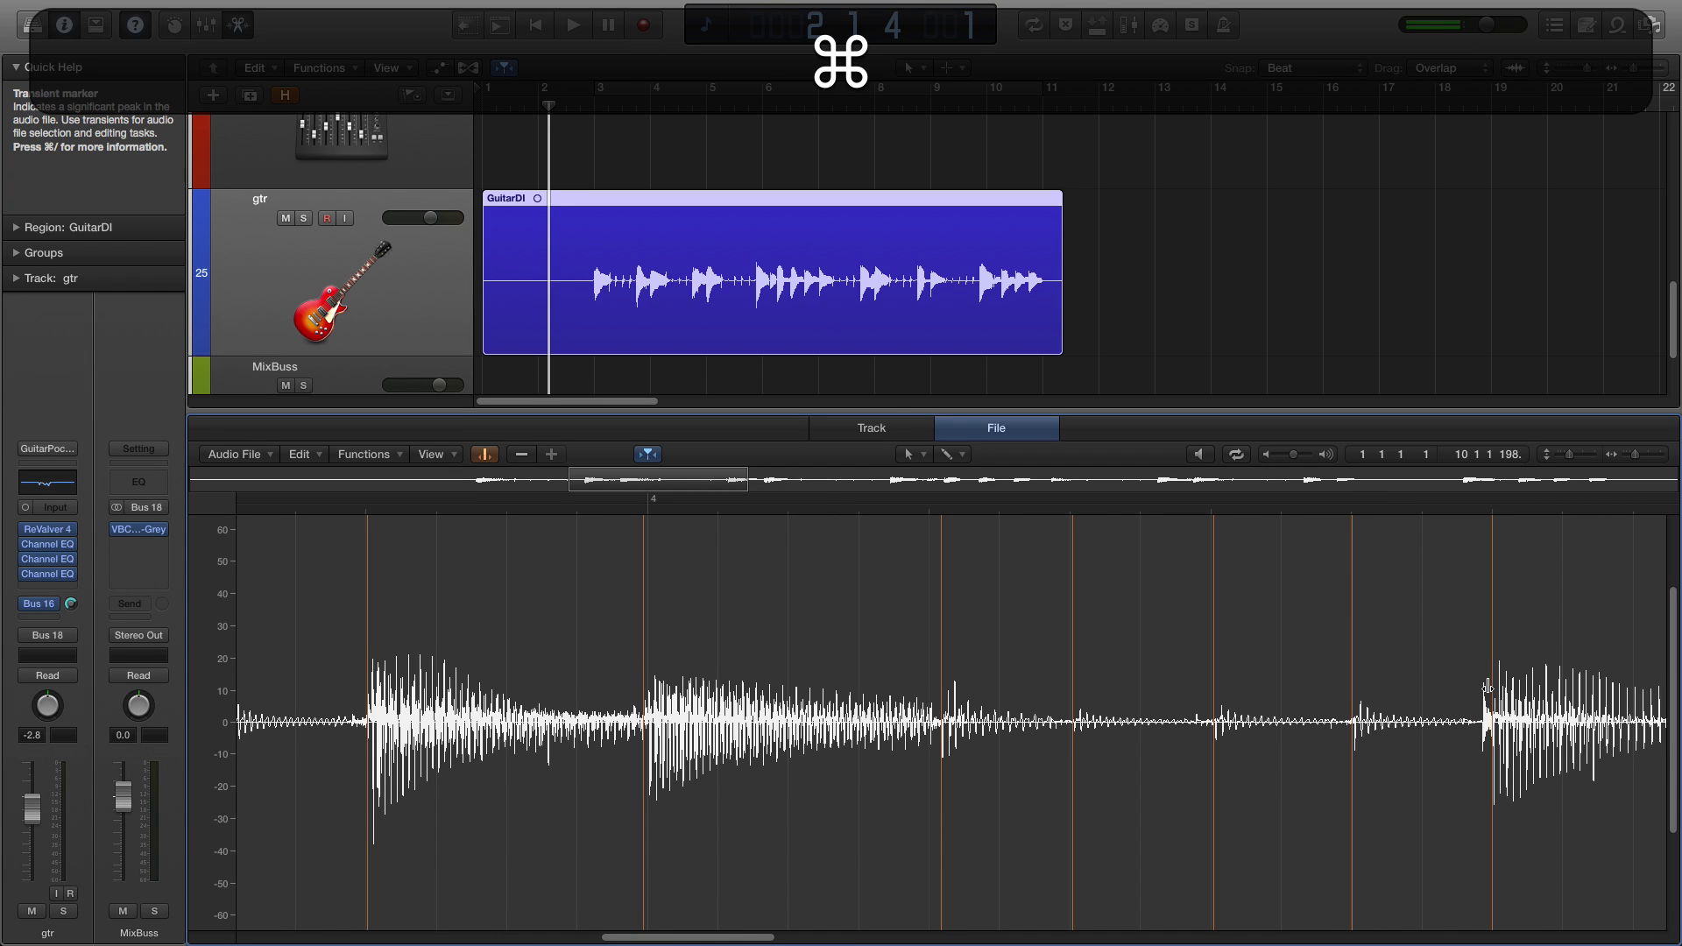
Nudge the transient marker of the last muted note between bars 4 and 5 slightly later, onto its attack.
{"action": "key", "text": "alt+Right"}
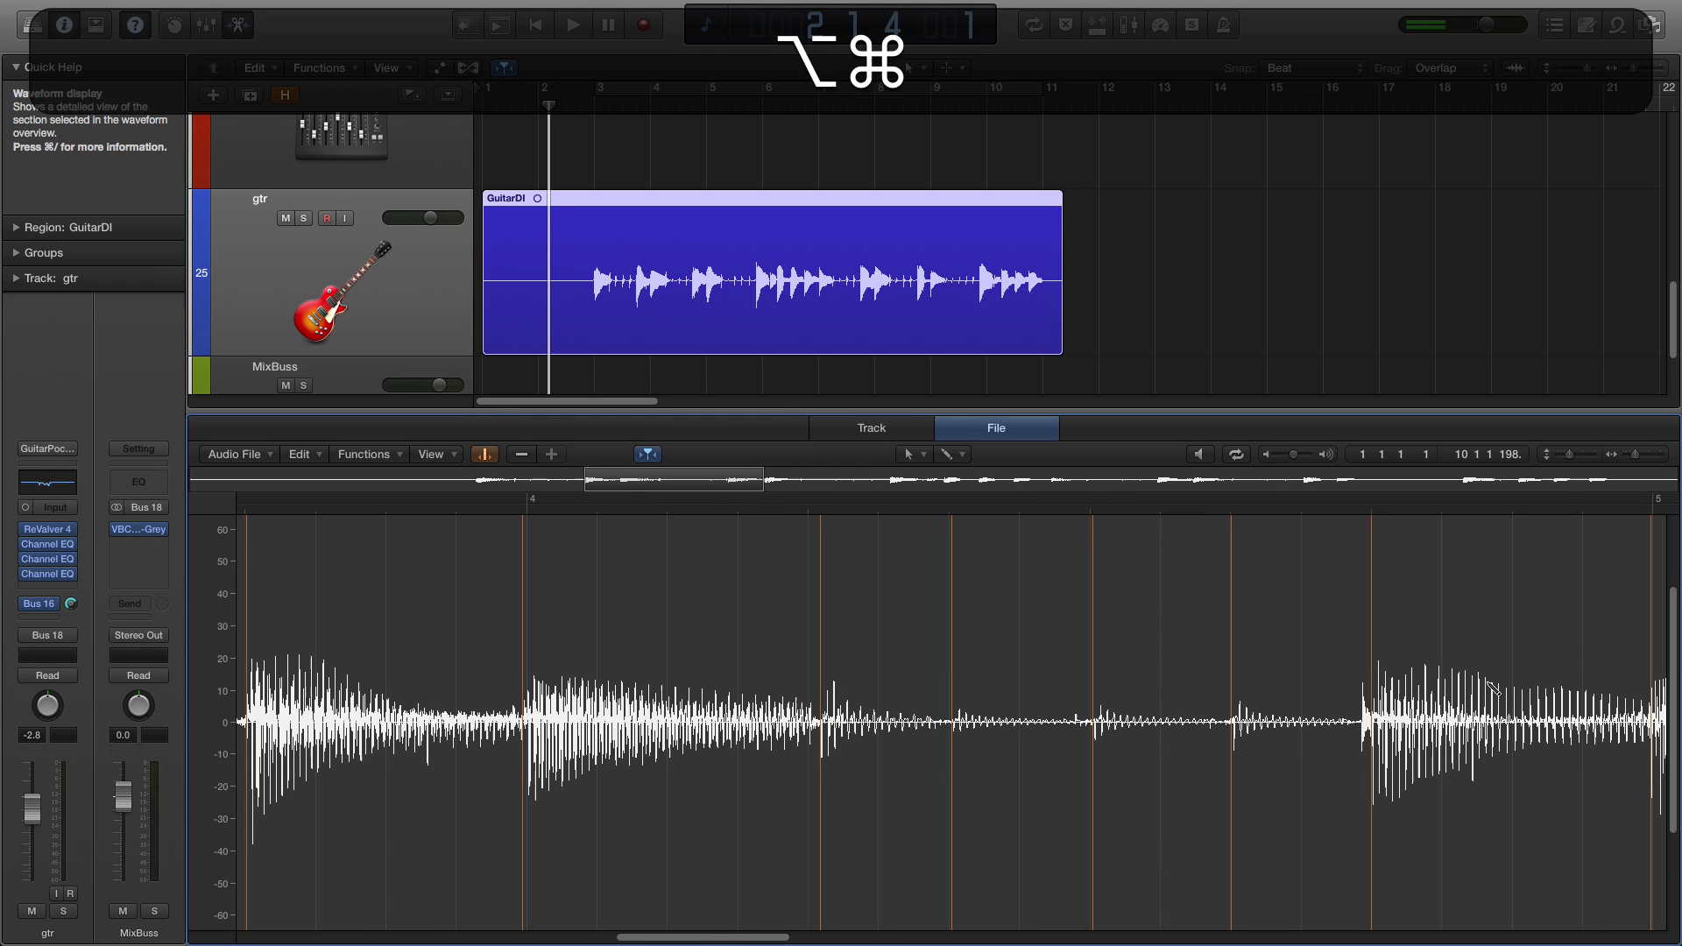
{"action": "key", "text": "cmd+Right"}
{"action": "key", "text": "alt+cmd+Right"}
{"action": "key", "text": "alt+Right"}
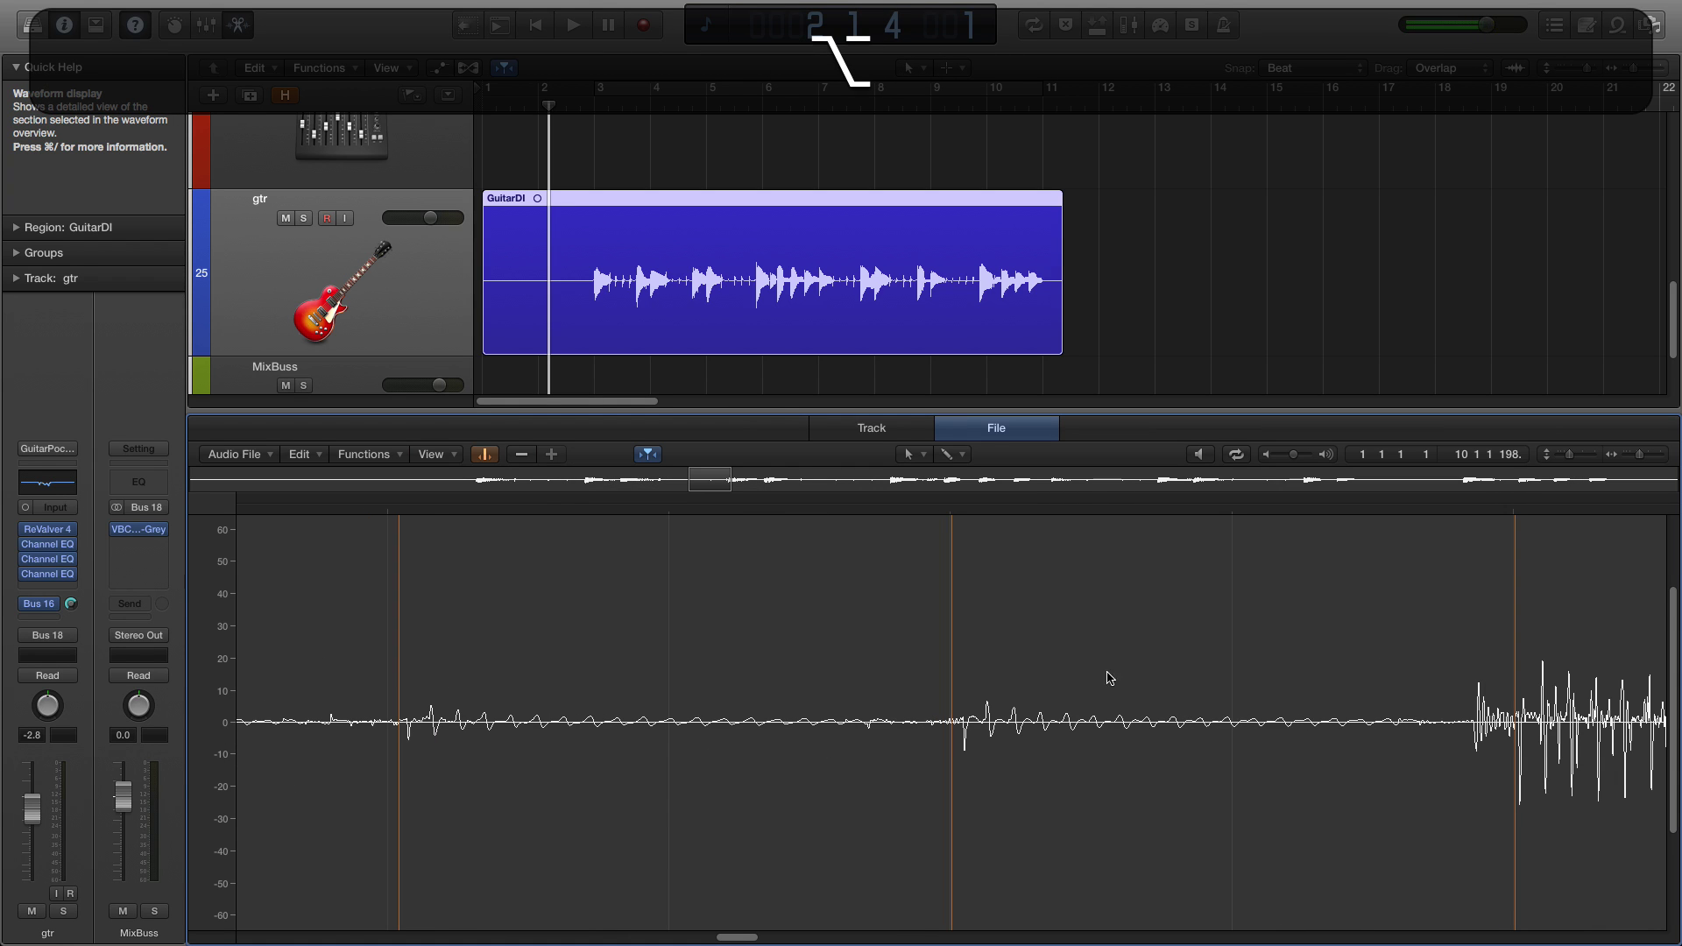
{"action": "left_click", "coordinate": [957, 711]}
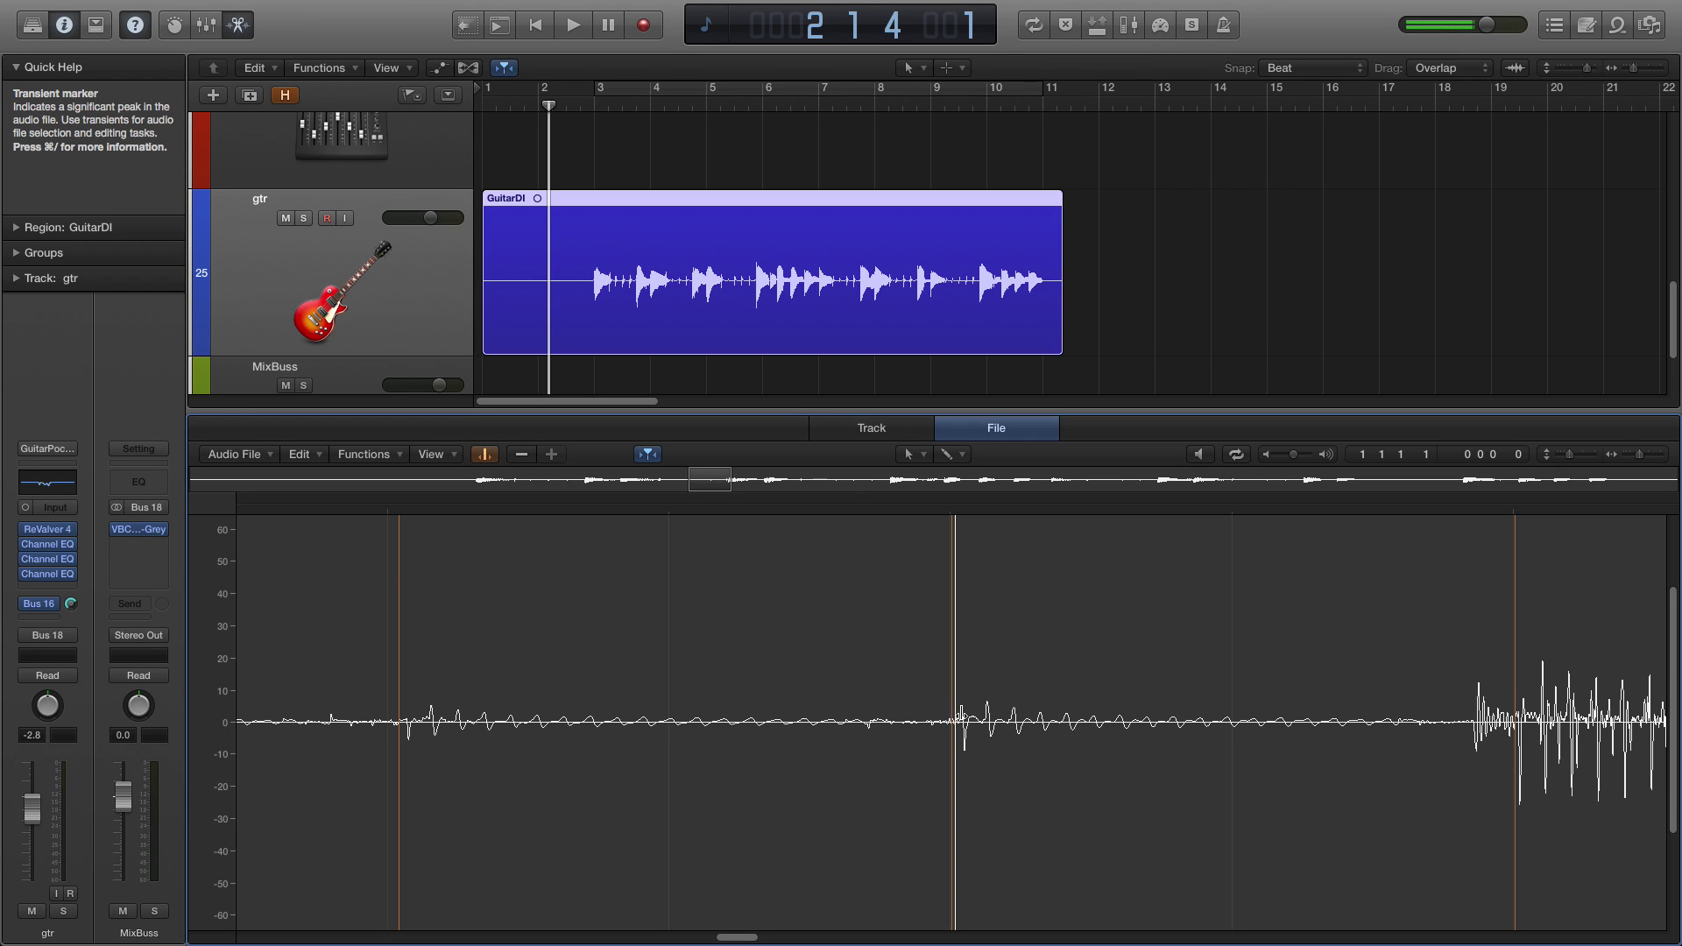
{"action": "left_click_drag", "start_coordinate": [959, 711], "coordinate": [970, 710]}
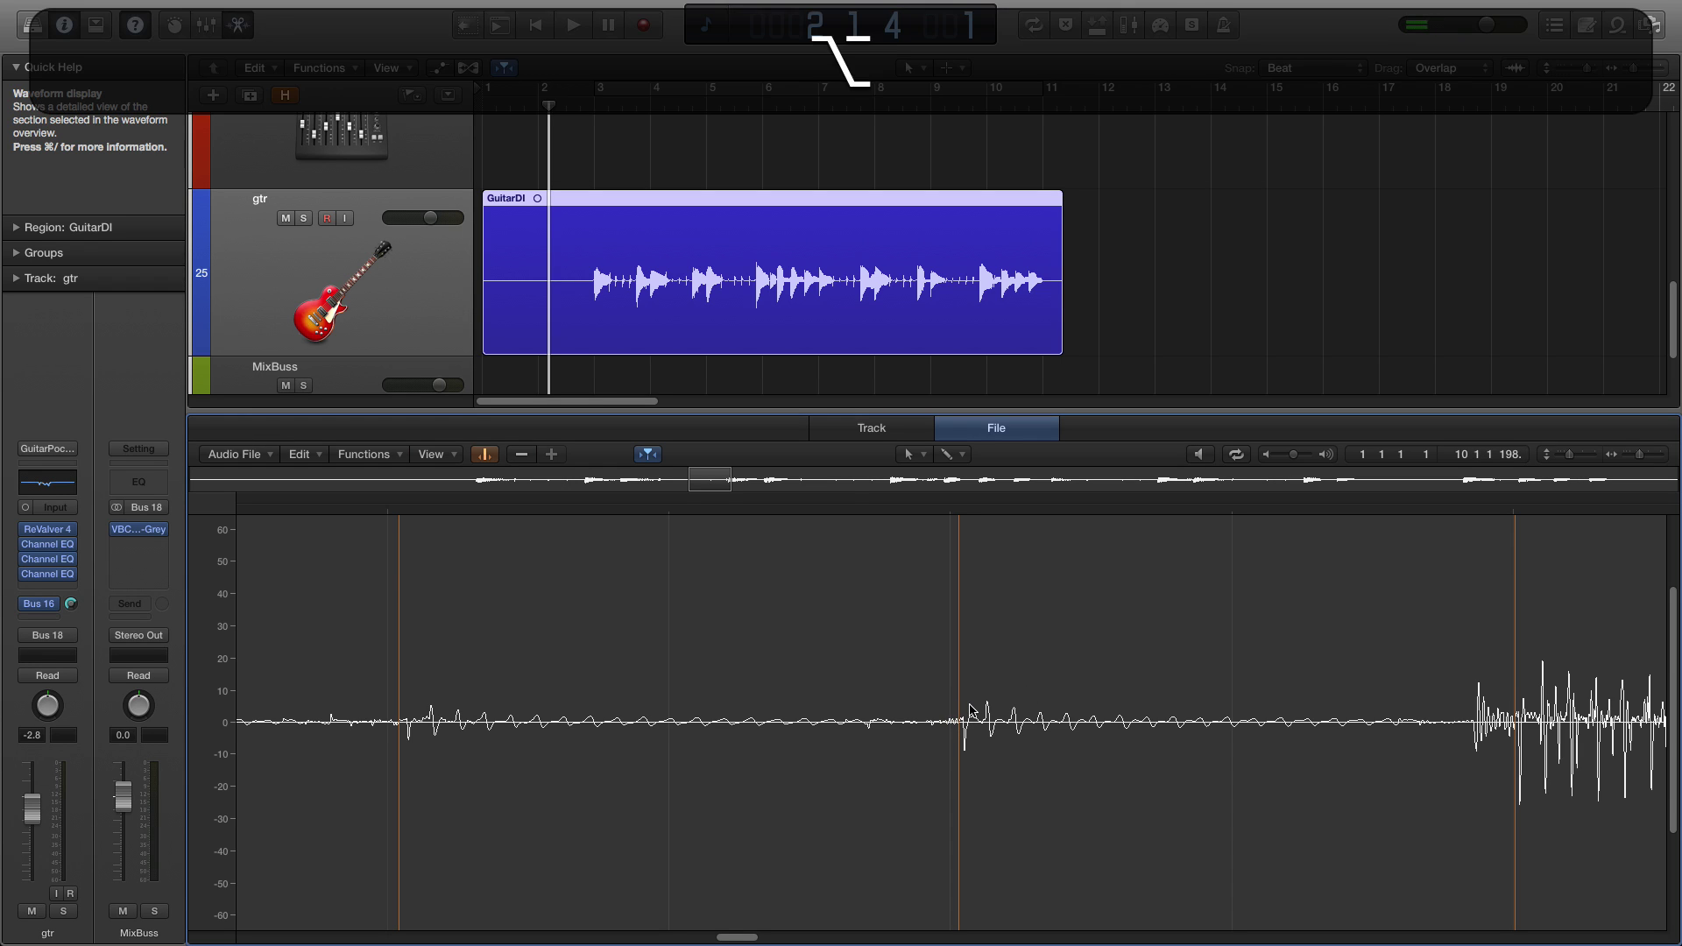
Step through the transient markers from bar 5 past bar 6 and delete the false one in the decaying note after bar 6.
{"action": "key", "text": "alt+Right"}
{"action": "key", "text": "alt+Right"}
{"action": "key", "text": "alt+Right"}
{"action": "key", "text": "alt+Right"}
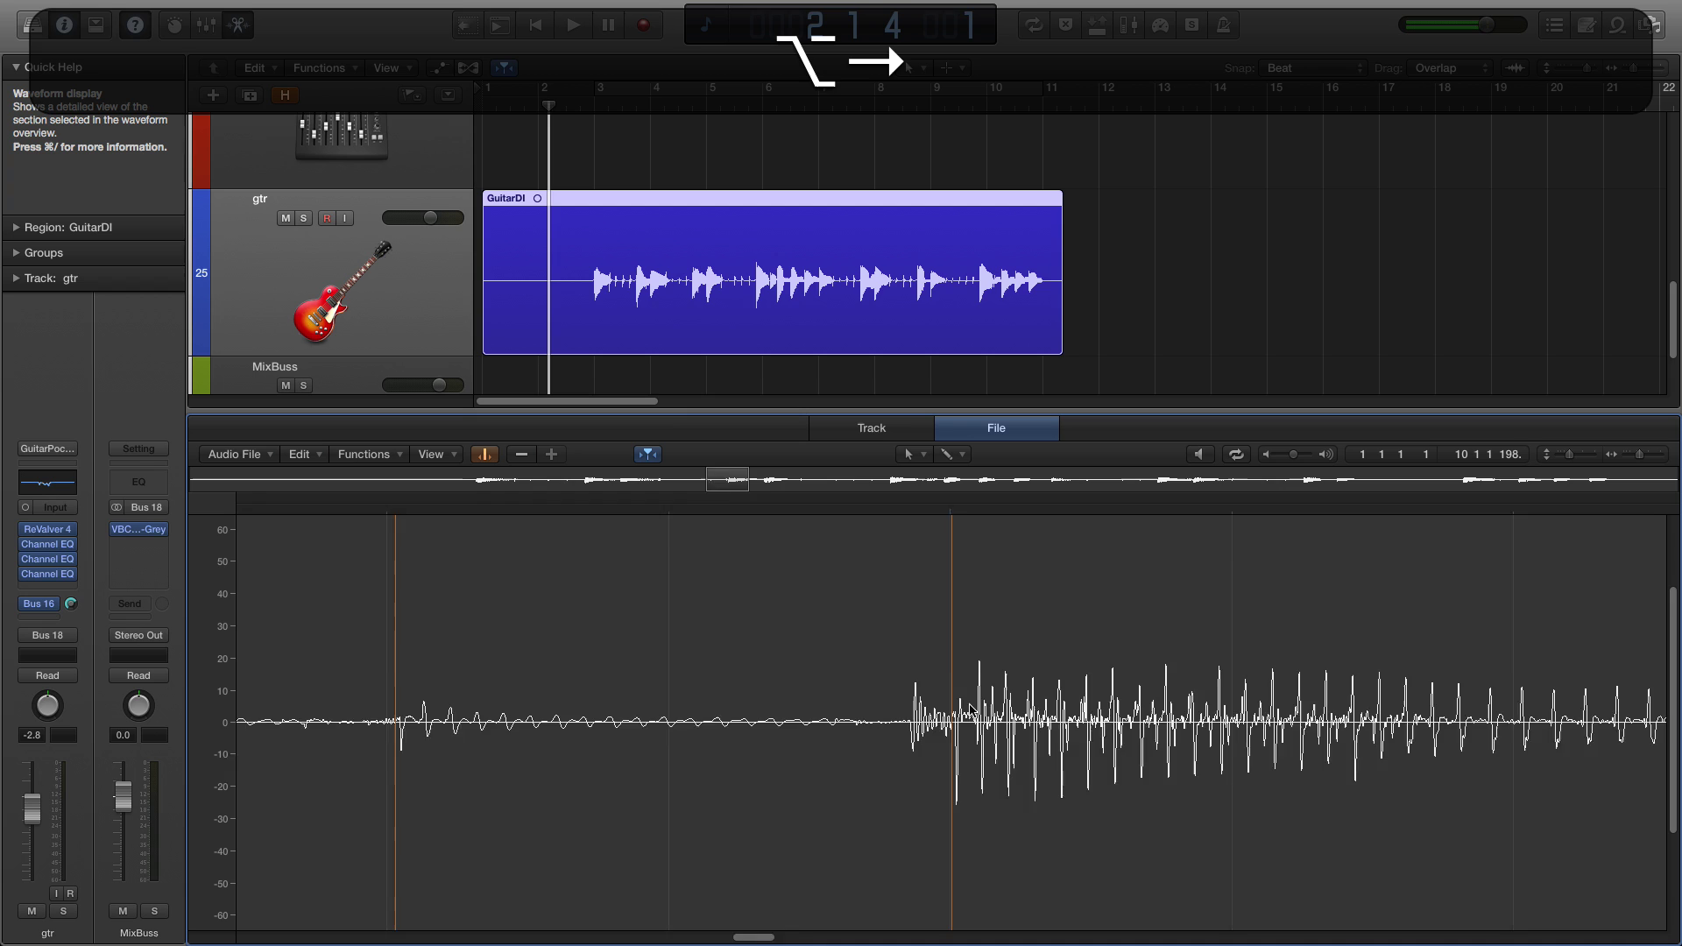
{"action": "key", "text": "alt+Right"}
{"action": "key", "text": "alt+Right"}
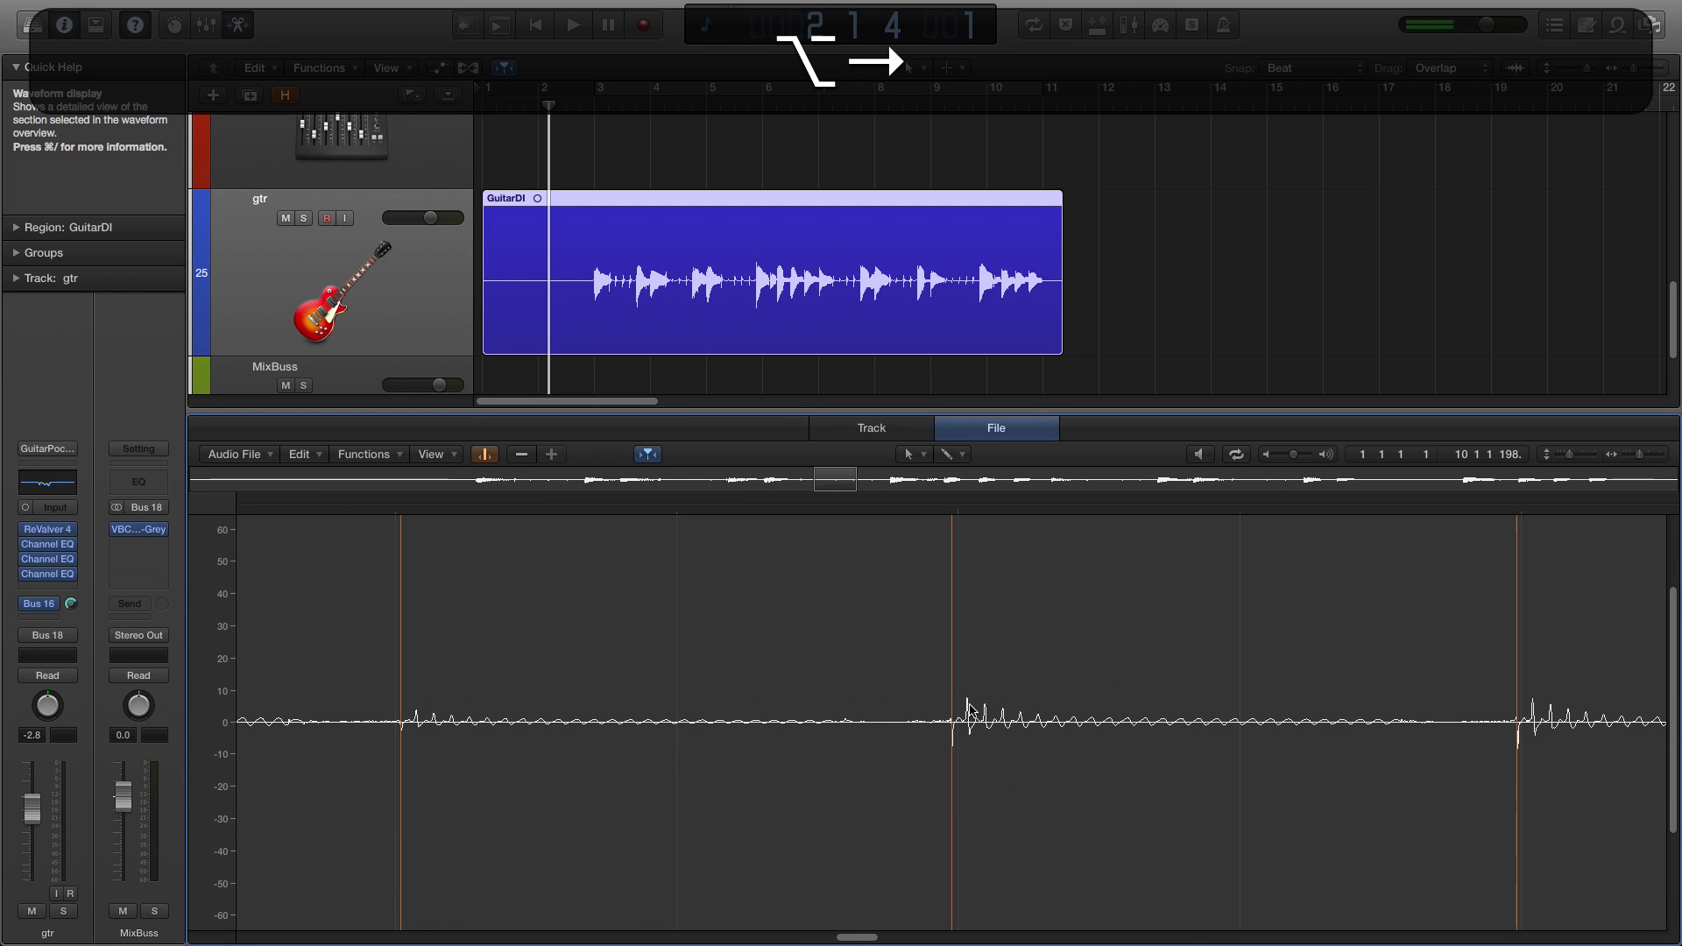
{"action": "key", "text": "alt+Right"}
{"action": "key", "text": "alt+Right"}
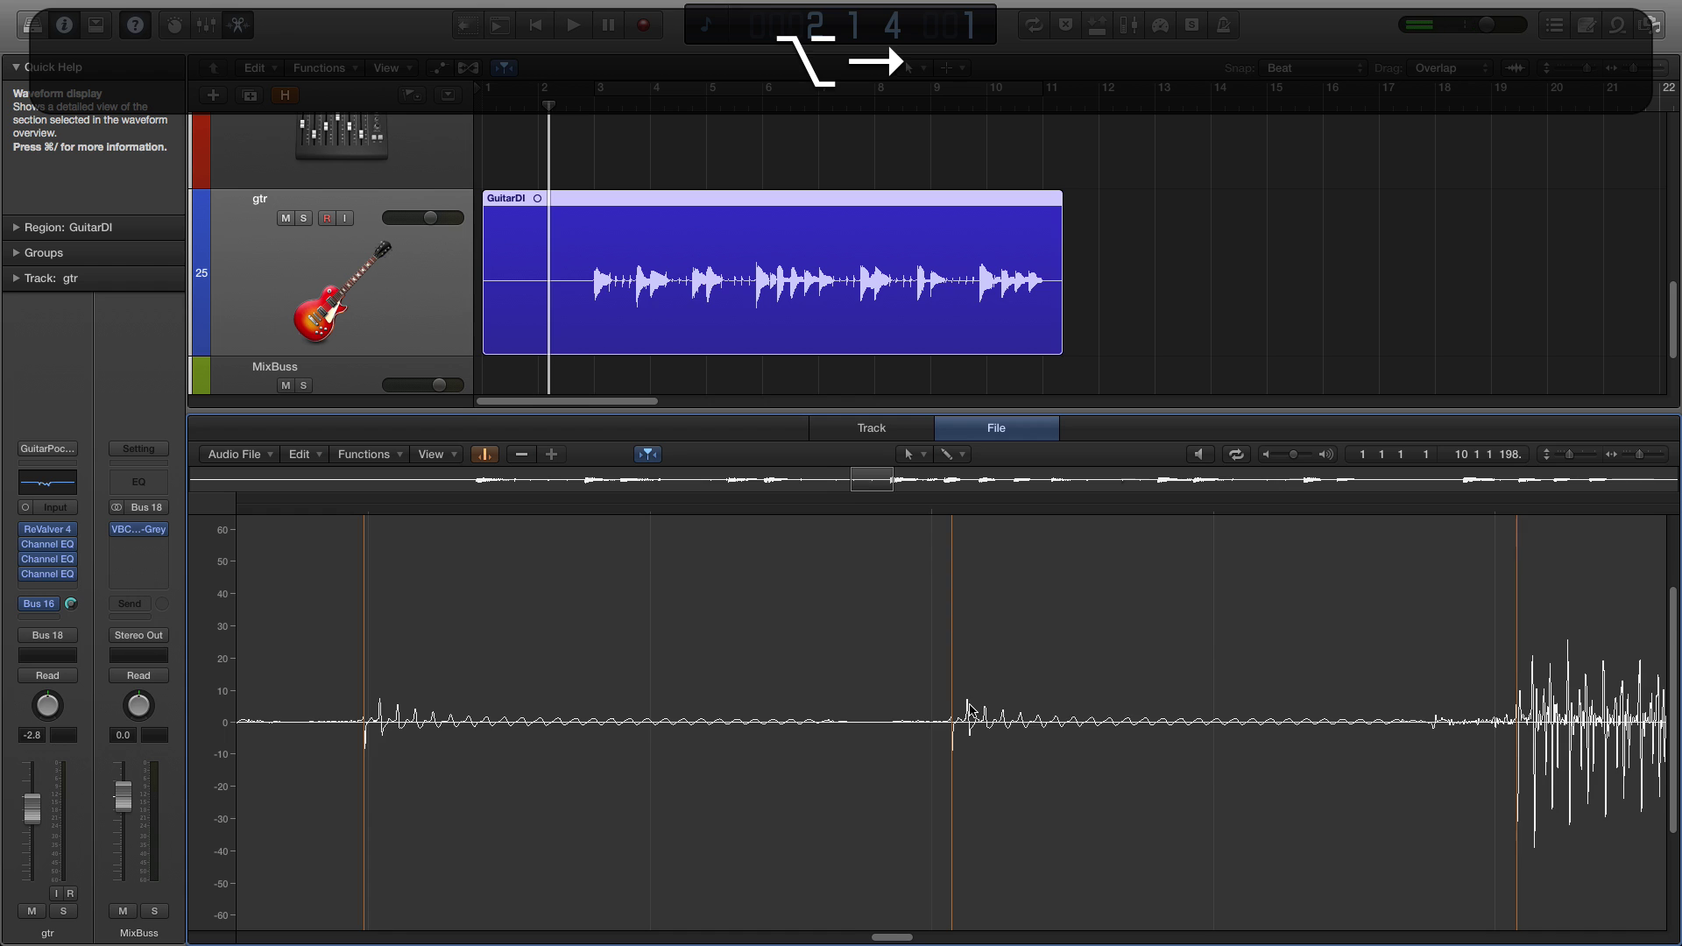
{"action": "key", "text": "alt+Right"}
{"action": "key", "text": "alt+Right"}
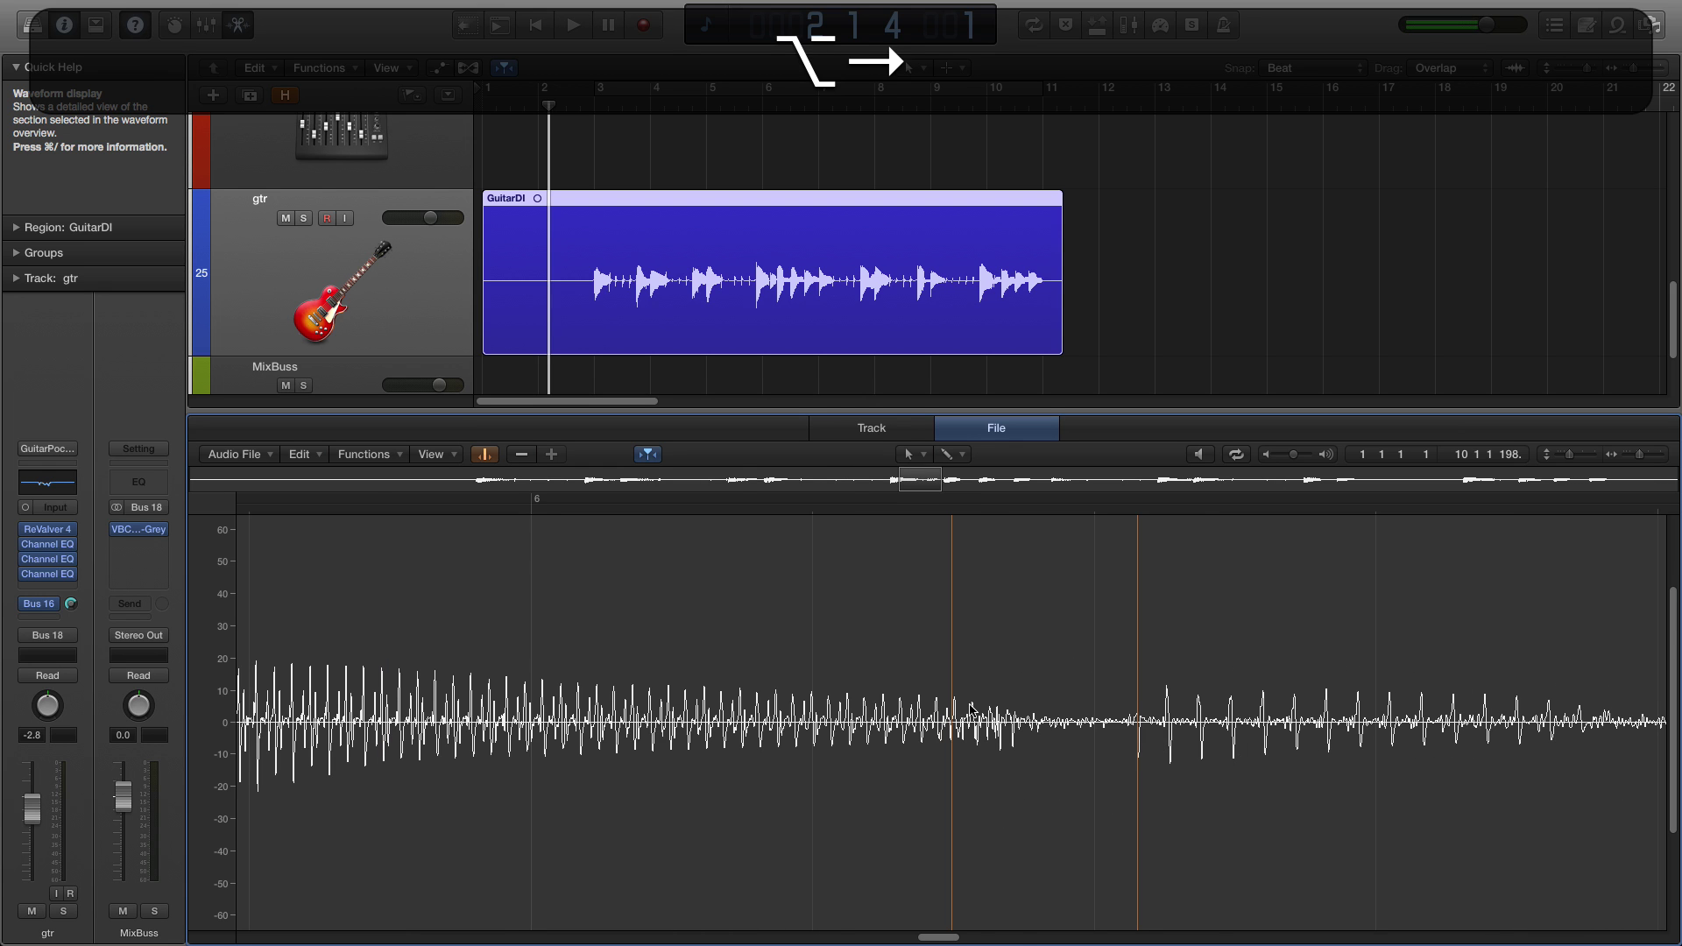
{"action": "key", "text": "super+Left"}
{"action": "key", "text": "super+Left"}
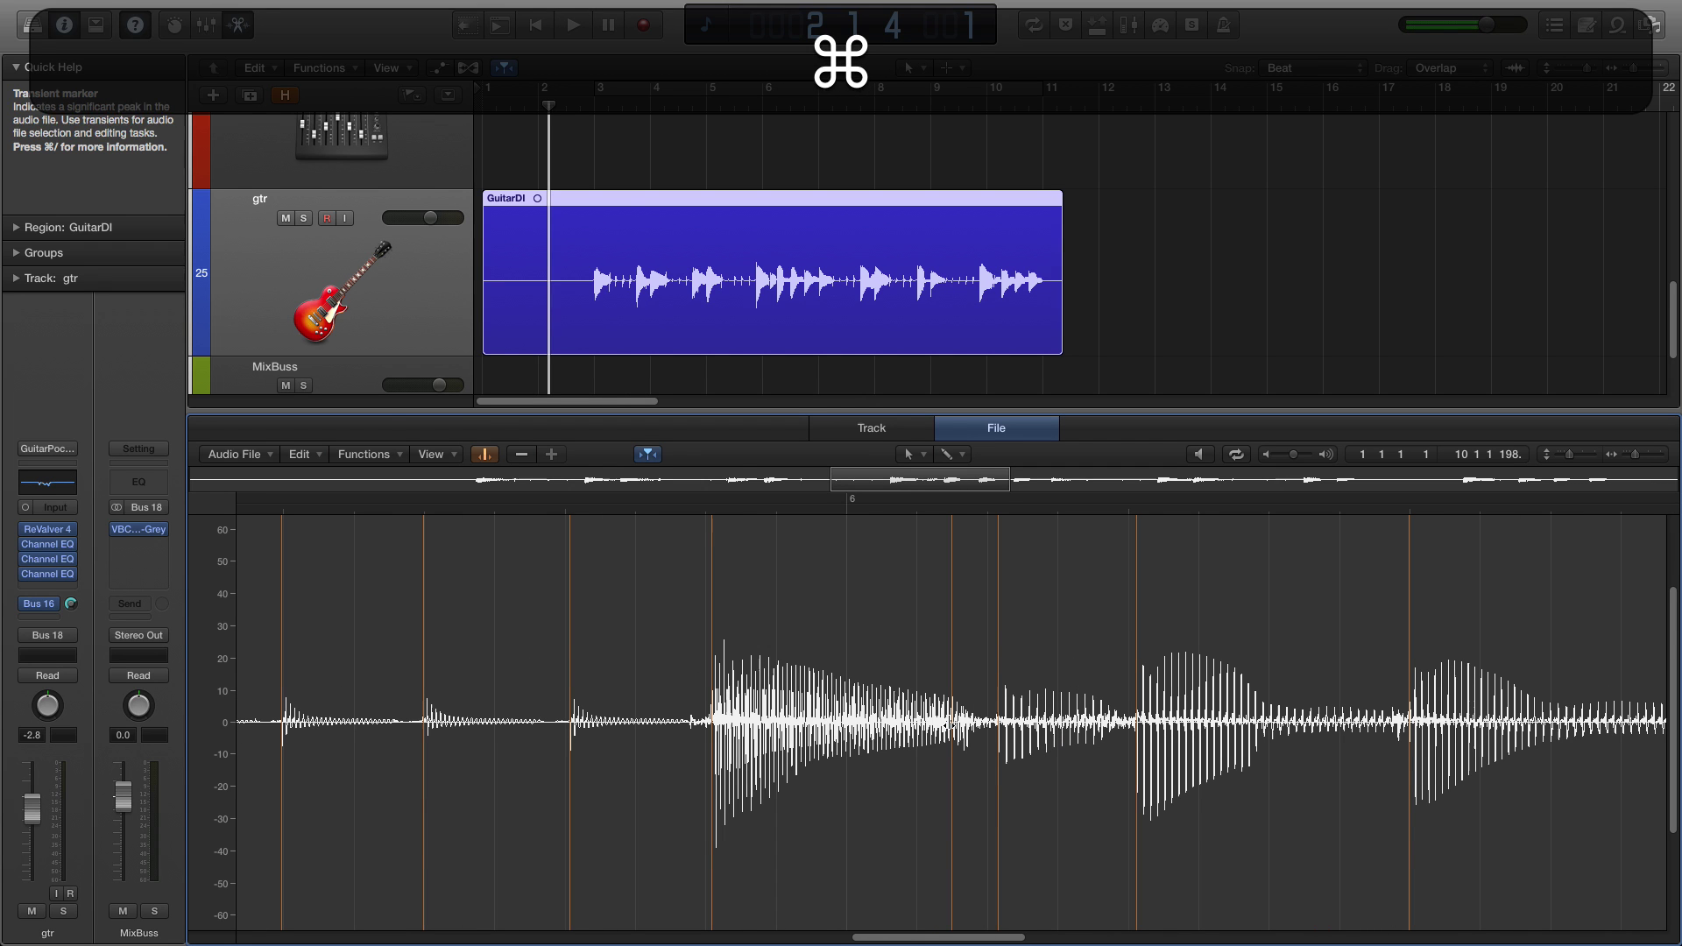
{"action": "left_click", "coordinate": [951, 730]}
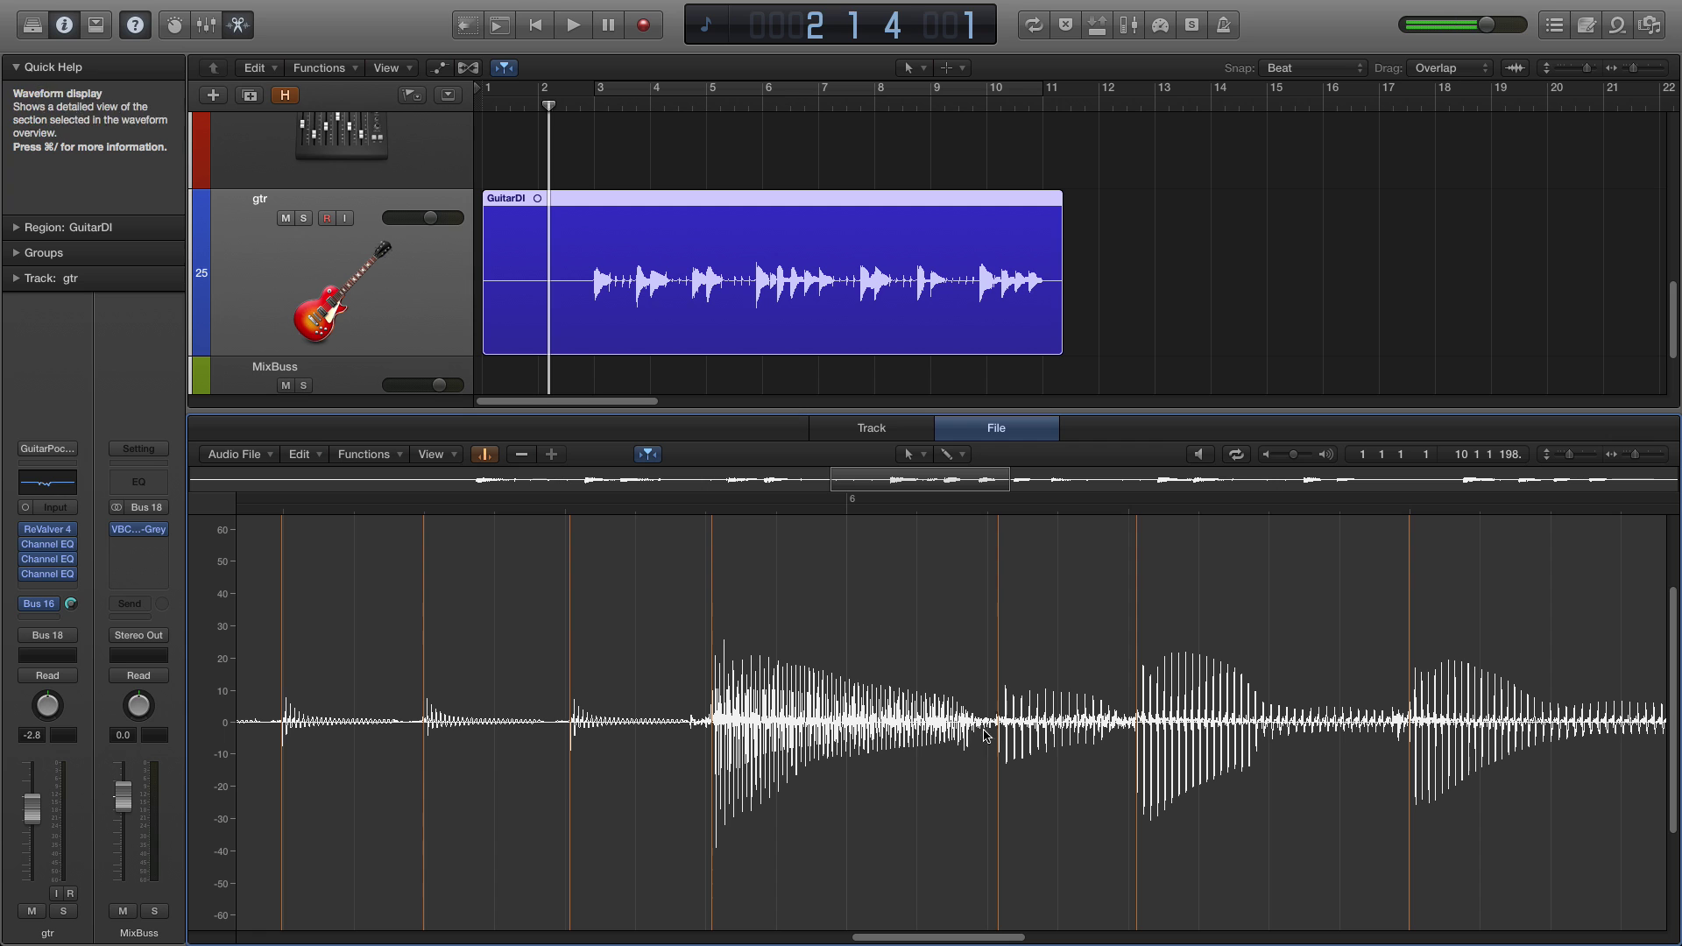
Examine the placement of the transient markers between bars 6 and 7, checking the note attacks at high magnification.
{"action": "key", "text": "alt+Right"}
{"action": "key", "text": "alt+Right"}
{"action": "key", "text": "alt+Right"}
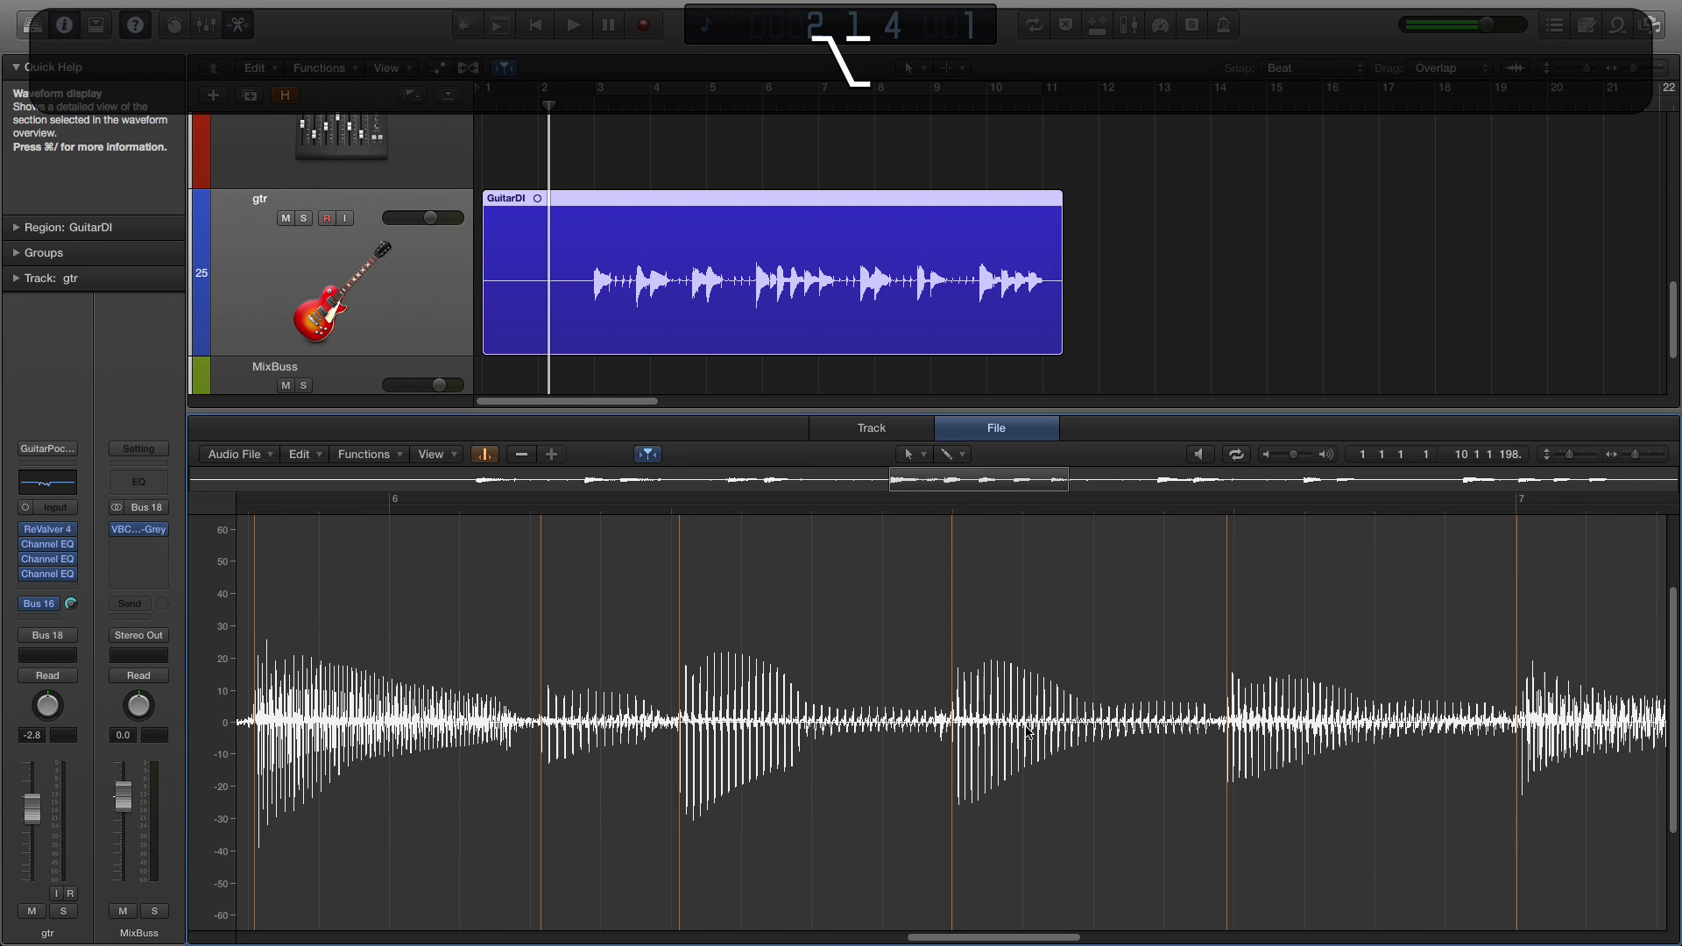
{"action": "key", "text": "alt+Right"}
{"action": "key", "text": "alt+super+Right"}
{"action": "key", "text": "super+Right"}
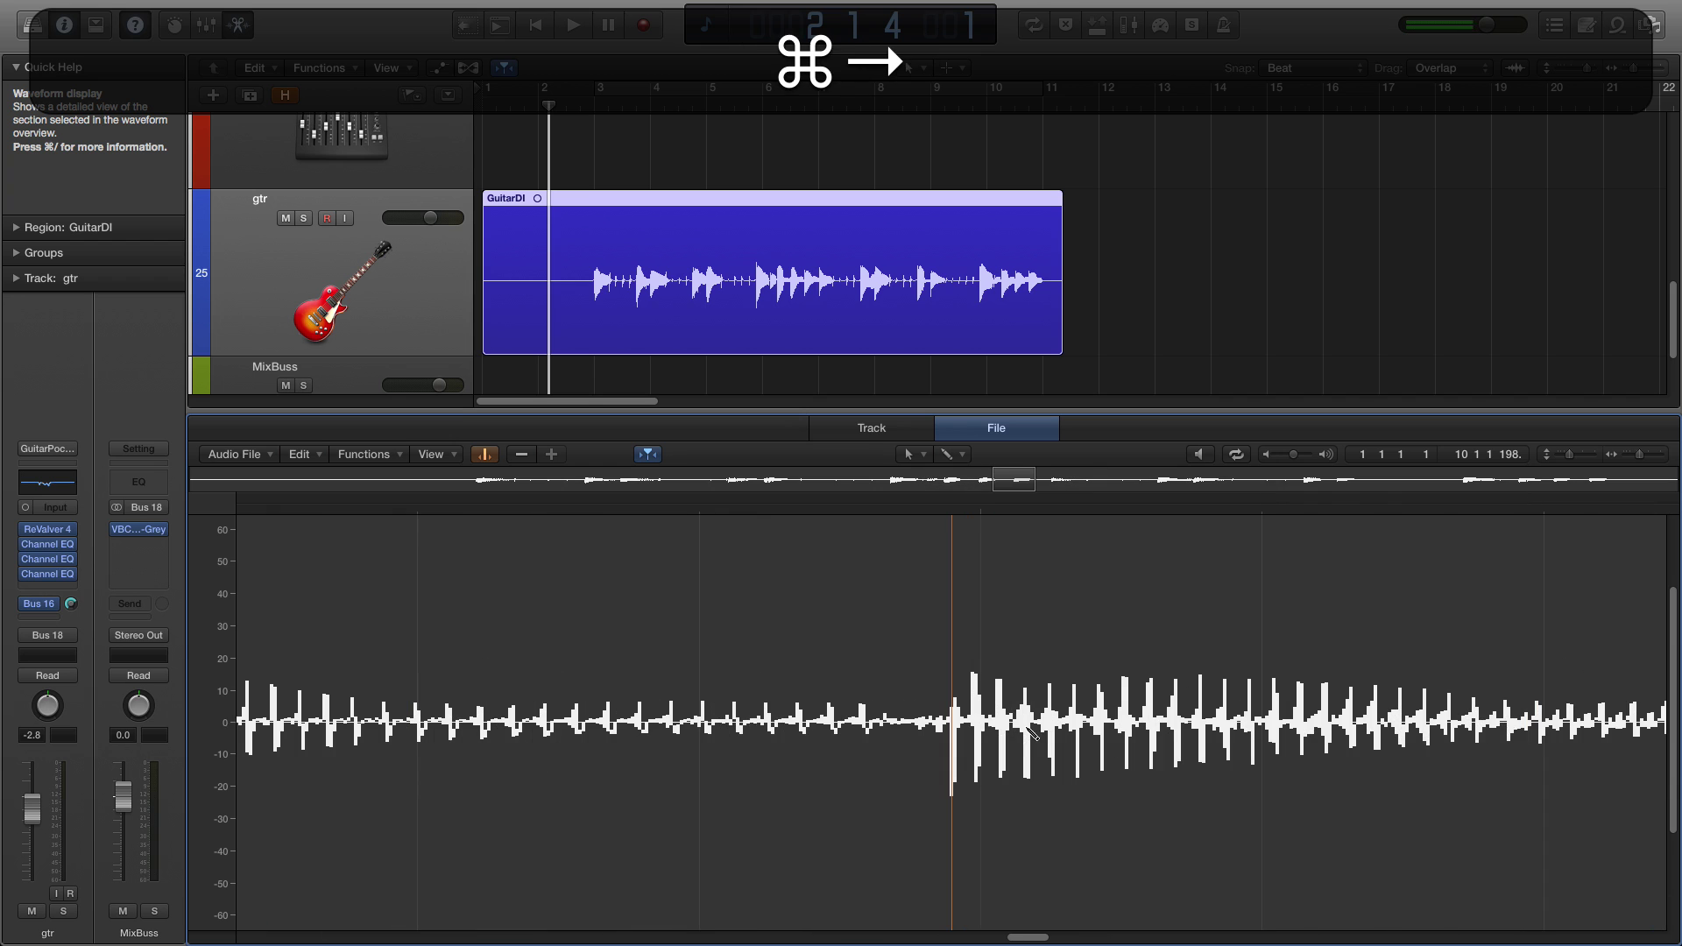
{"action": "key", "text": "alt+super+Right"}
{"action": "key", "text": "alt+super+Left"}
{"action": "key", "text": "alt+Left"}
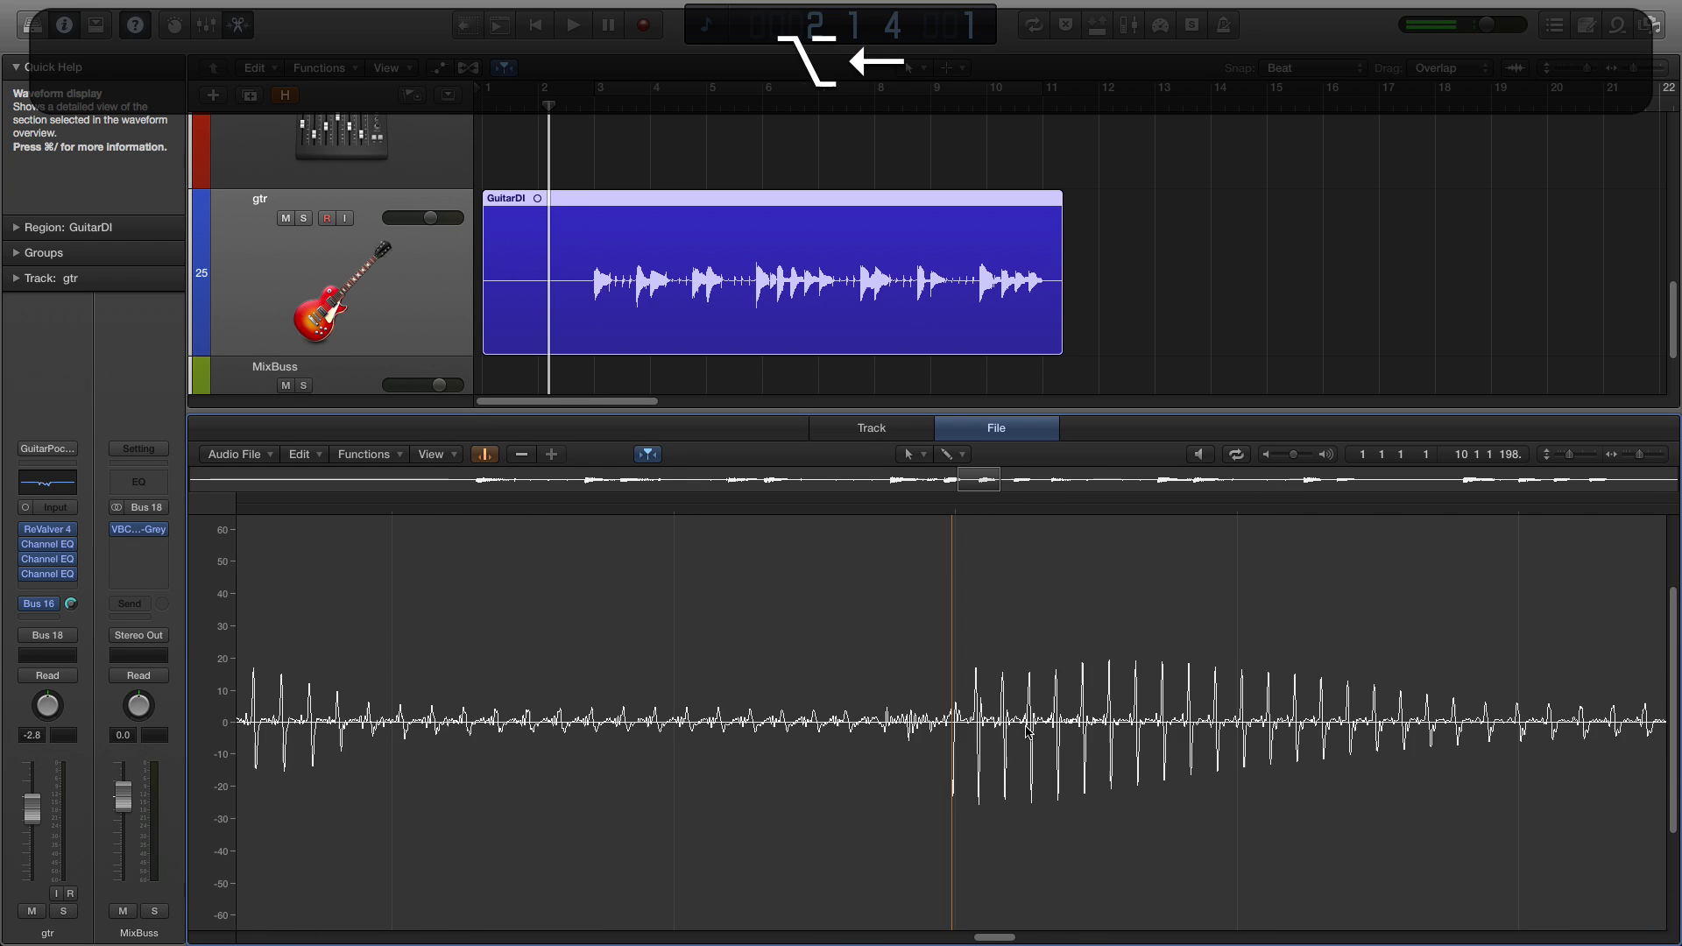
{"action": "key", "text": "alt+super+Left"}
{"action": "key", "text": "super+Left"}
{"action": "key", "text": "alt+super+Right"}
{"action": "key", "text": "alt+Right"}
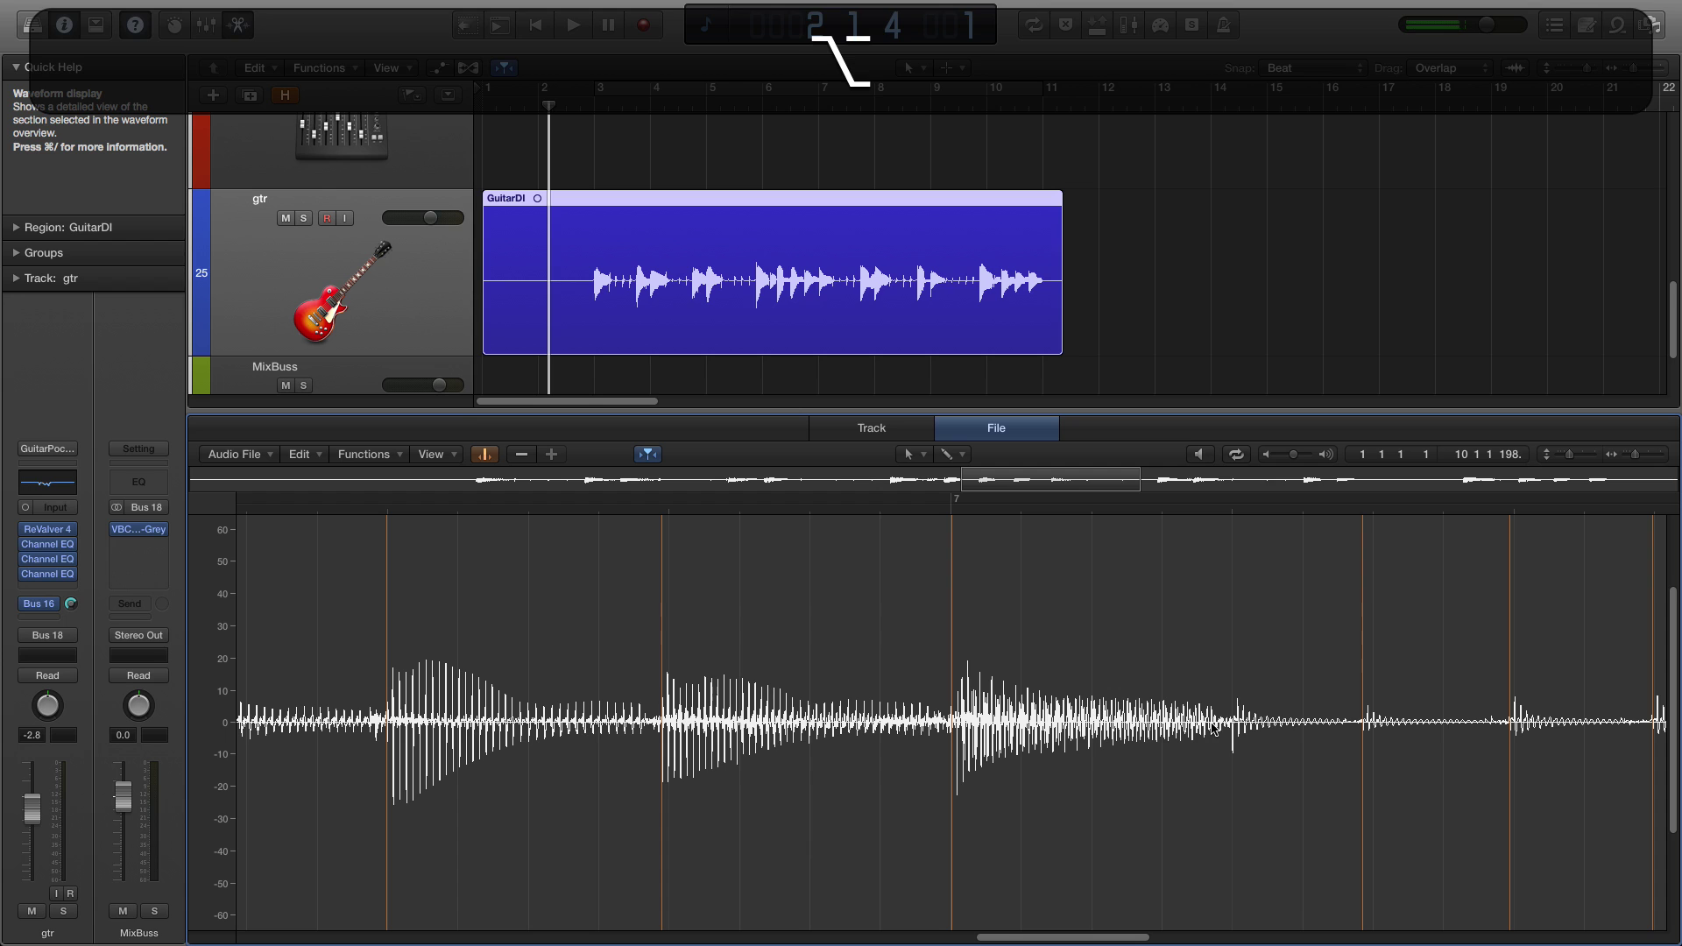
With the Pencil tool, add the missing transient marker at the first muted note after bar 7 and fine-tune it onto the attack.
{"action": "key", "text": "t"}
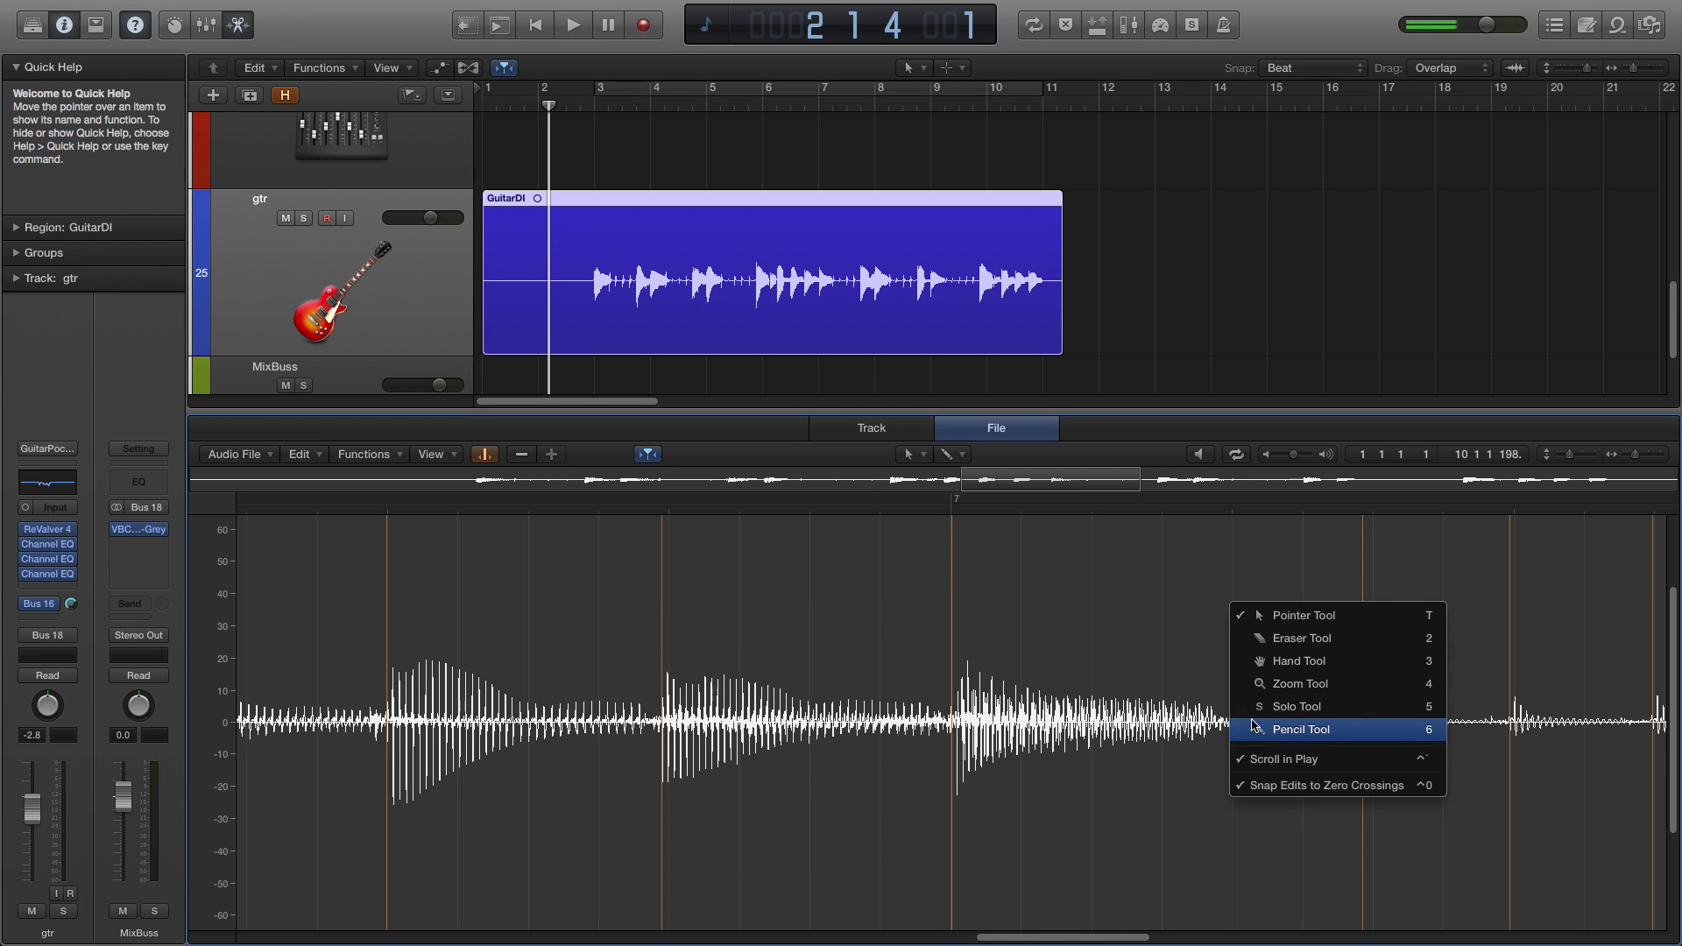
{"action": "left_click", "coordinate": [1252, 725]}
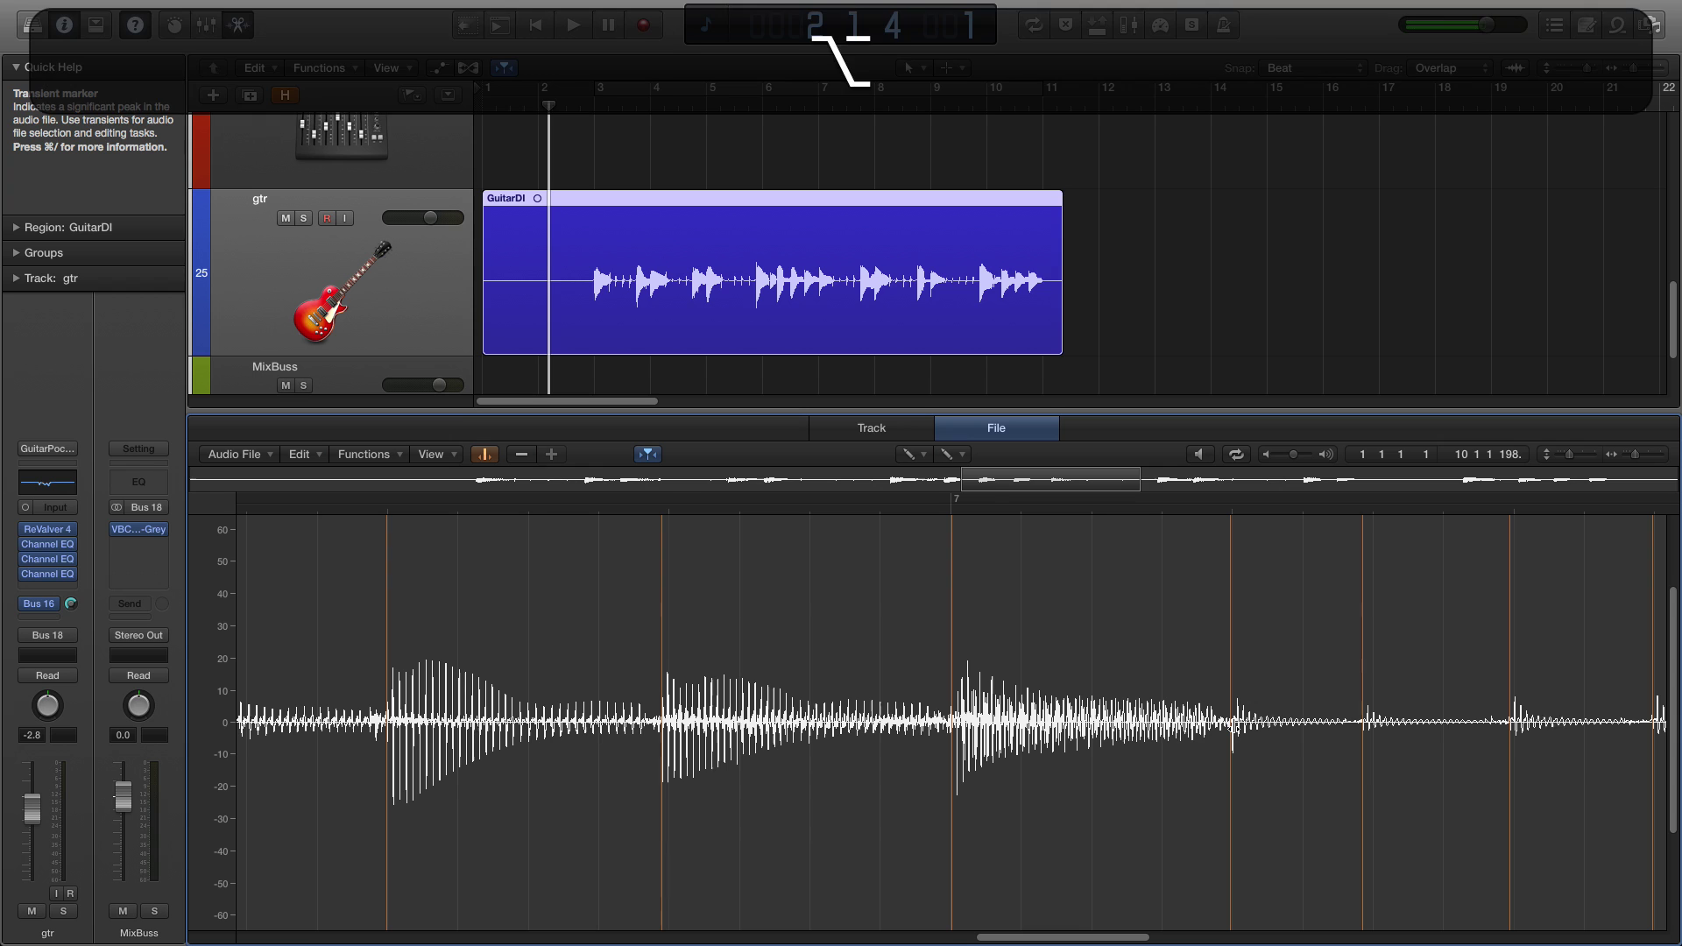
{"action": "key", "text": "alt+Right"}
{"action": "key", "text": "alt+Left"}
{"action": "key", "text": "alt+Right"}
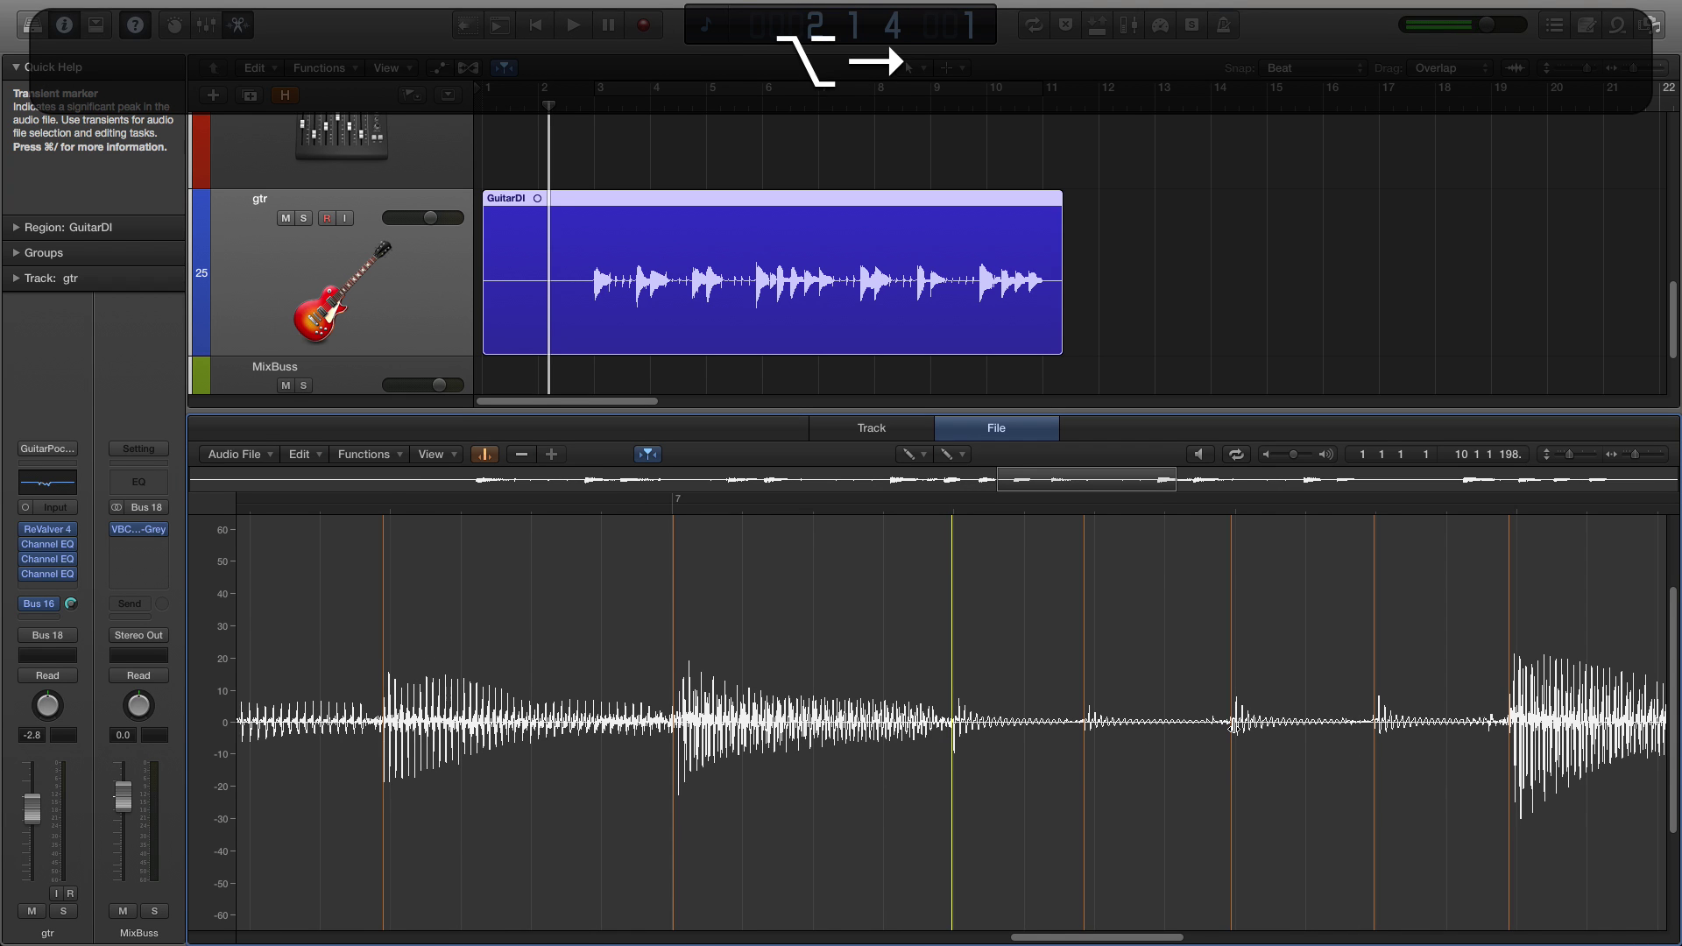
{"action": "key", "text": "alt+super+Right"}
{"action": "key", "text": "super+Right"}
{"action": "key", "text": "super+Right"}
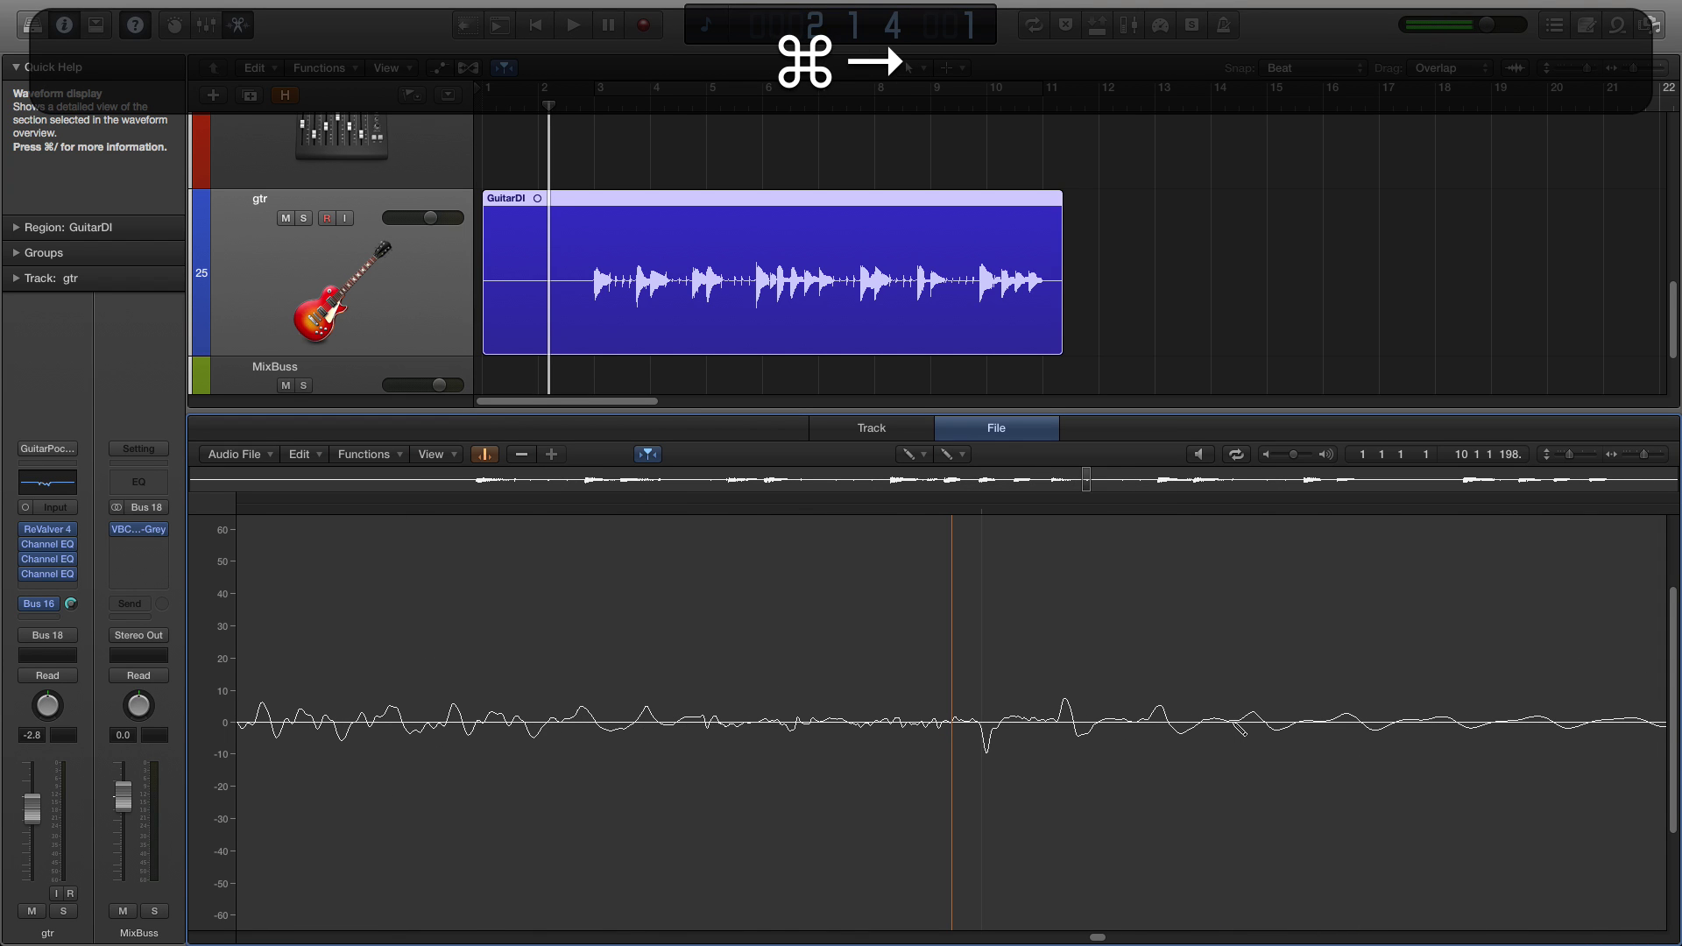
{"action": "left_click", "coordinate": [954, 725]}
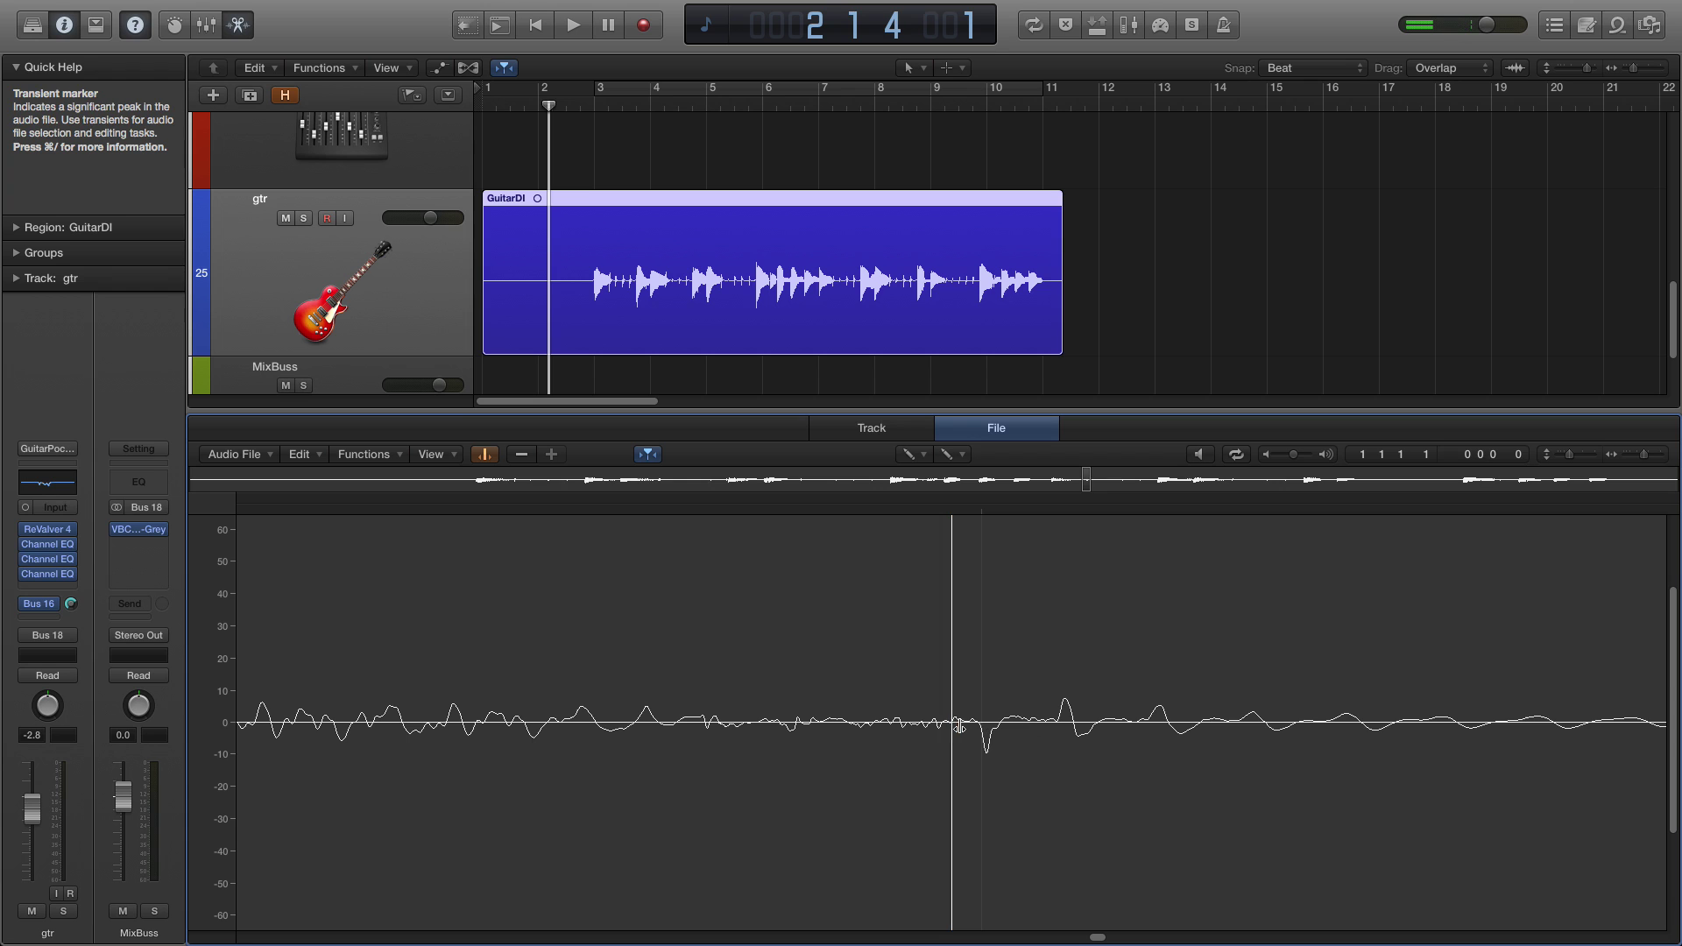
{"action": "left_click_drag", "start_coordinate": [959, 725], "coordinate": [974, 725]}
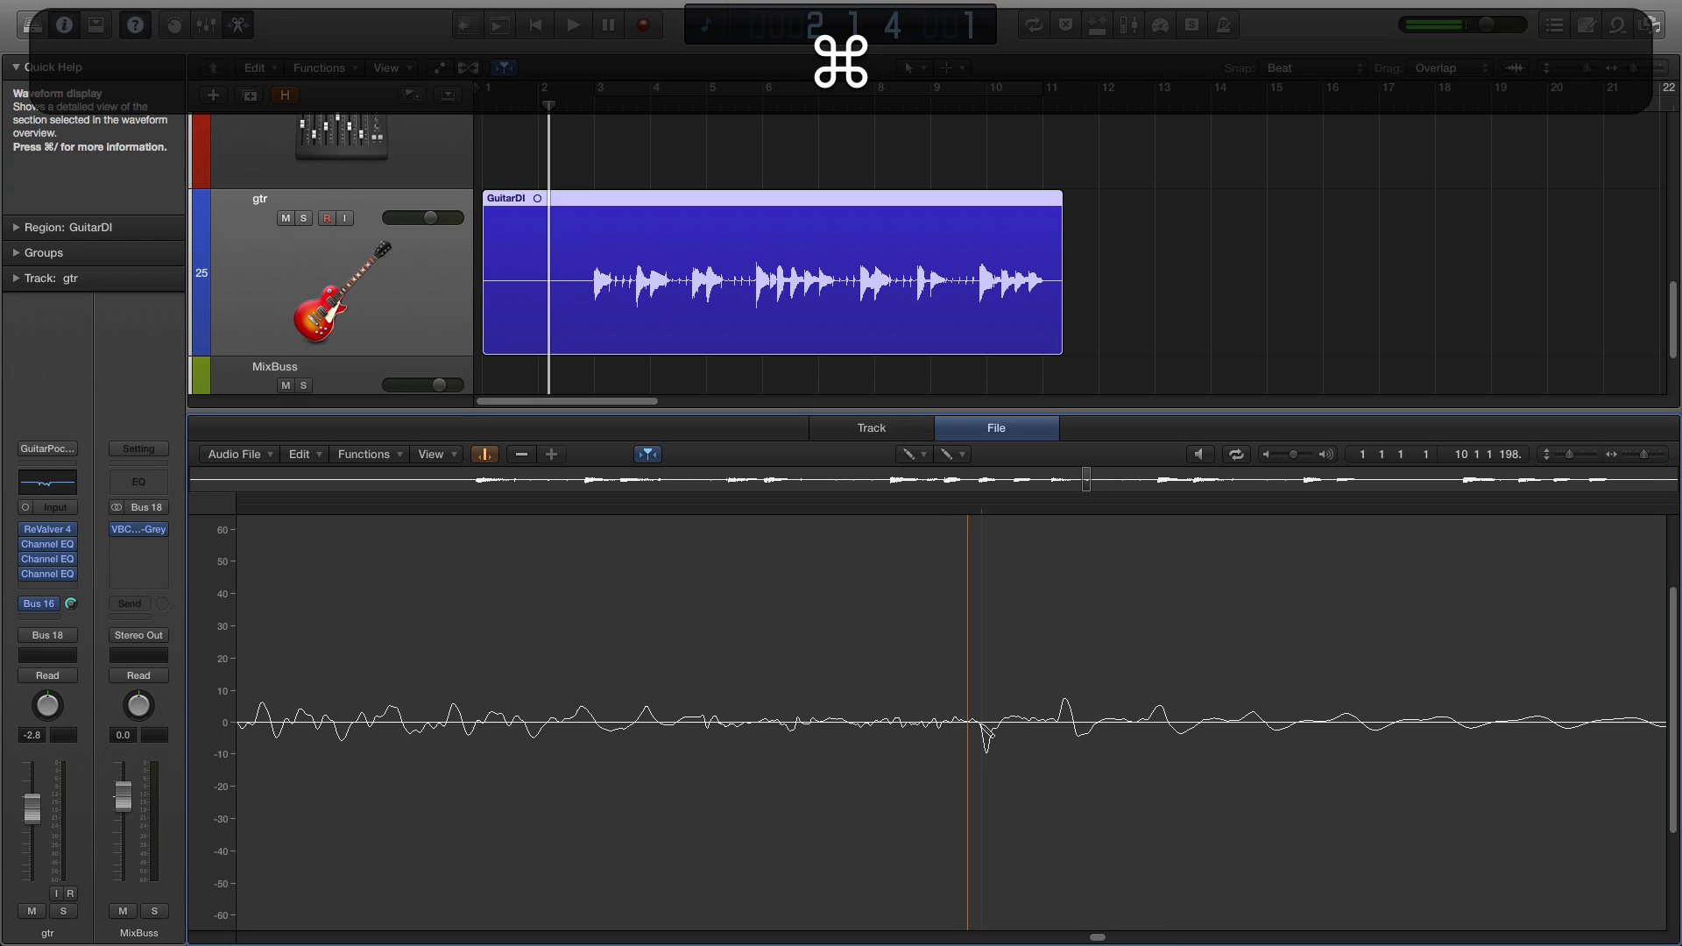
Review the transient markers from bar 5 to bar 10 in a wider view and step forward through those after bar 7.
{"action": "key", "text": "super+Left"}
{"action": "key", "text": "super+Left"}
{"action": "key", "text": "super+Left"}
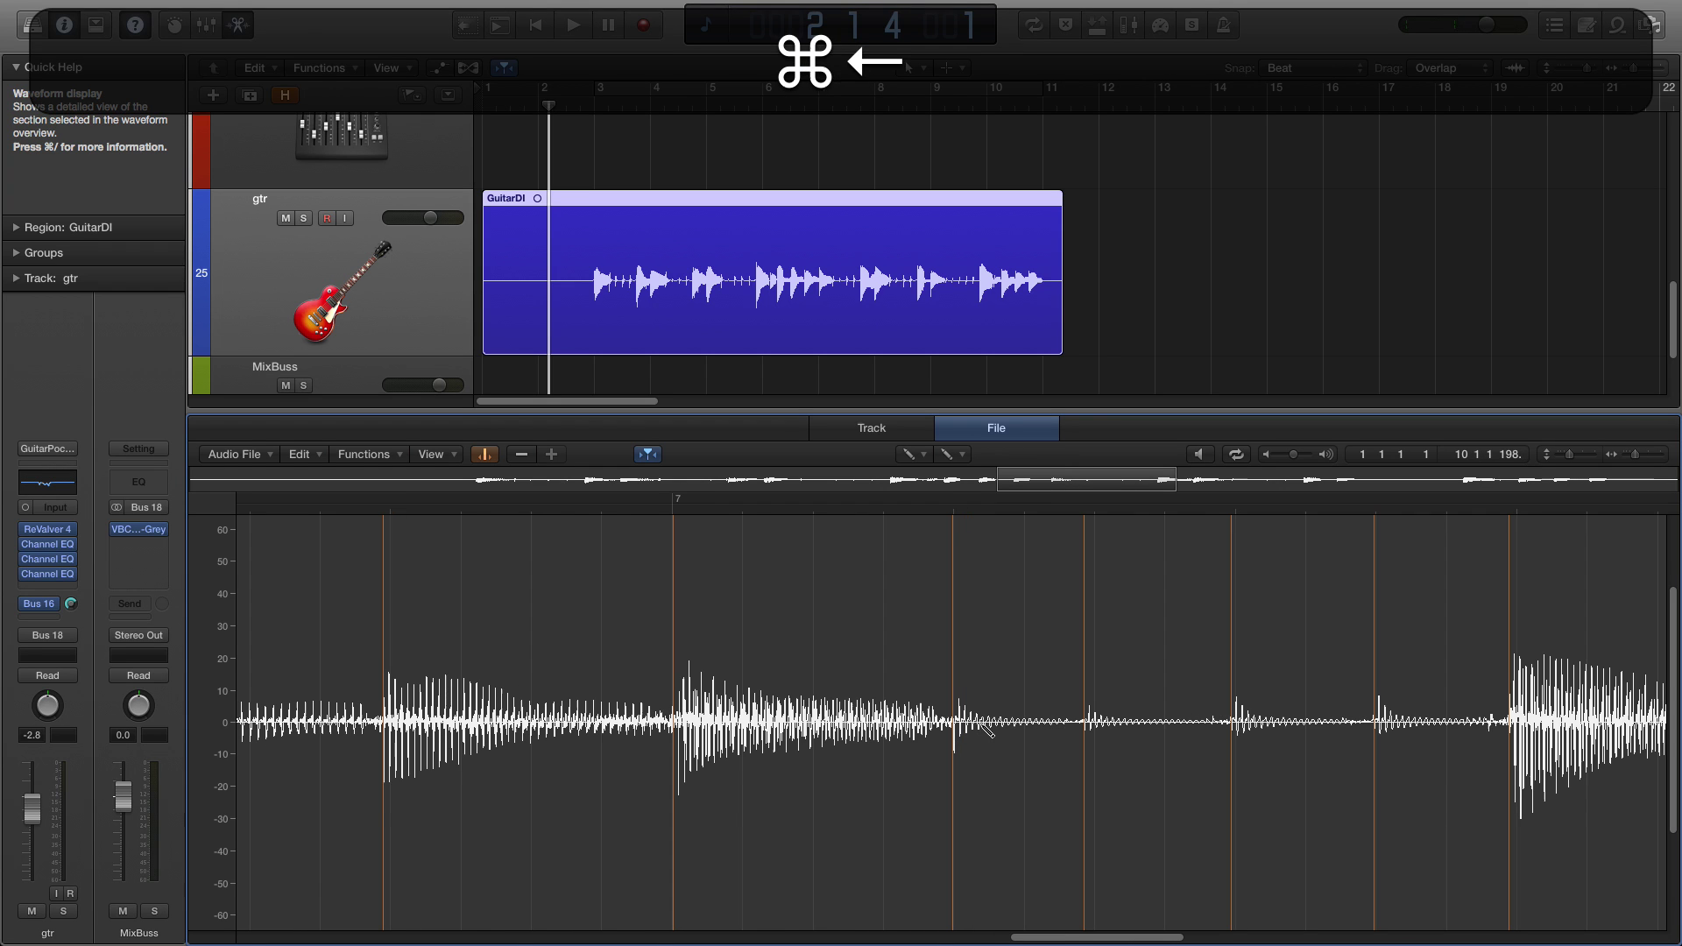
{"action": "key", "text": "super+Left"}
{"action": "key", "text": "super+Left"}
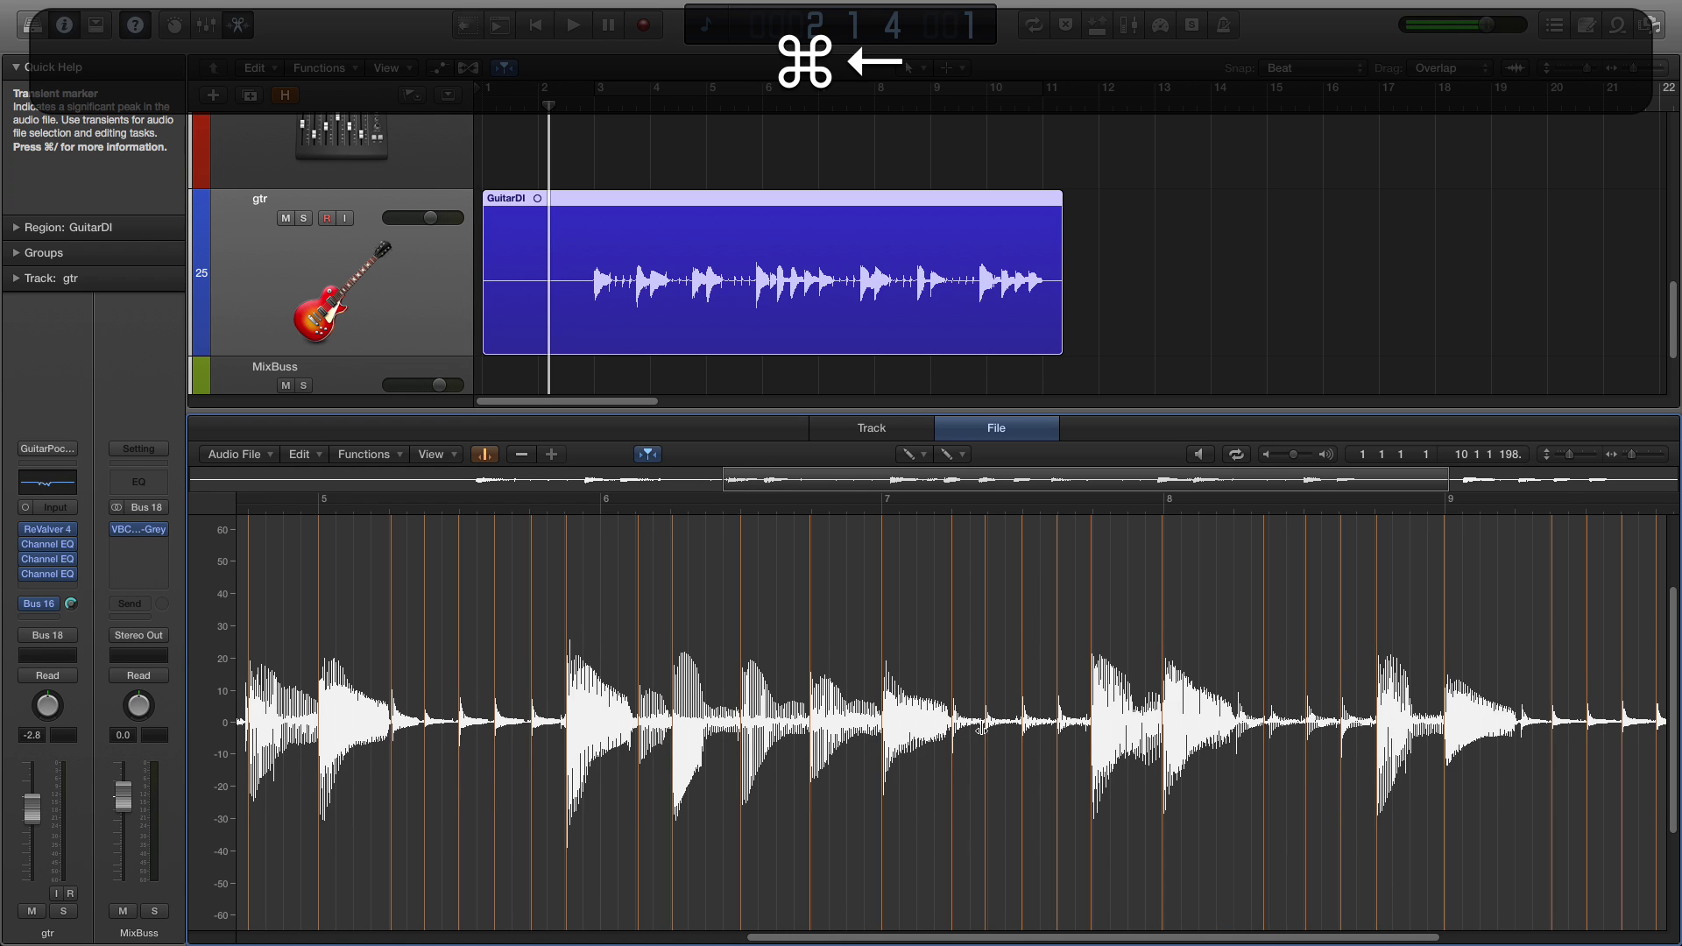
{"action": "key", "text": "alt+super+Right"}
{"action": "key", "text": "alt+Right"}
{"action": "key", "text": "alt+Right"}
{"action": "key", "text": "alt+Right"}
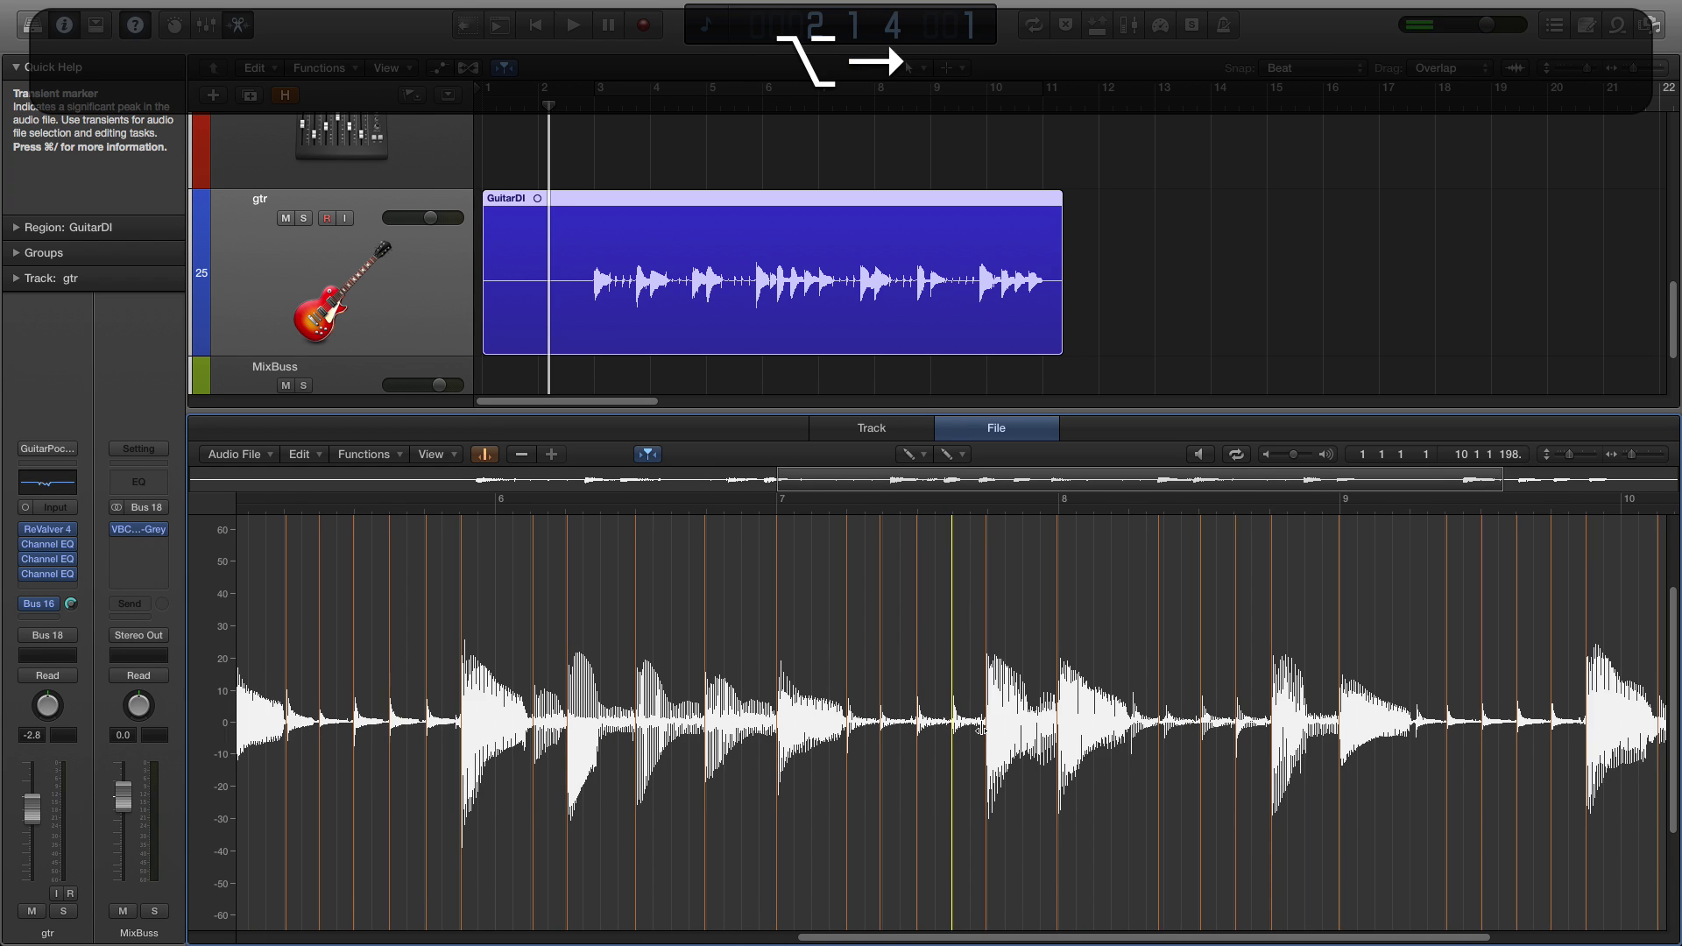
Add the missing transient marker at the first muted note after bar 8 and move the following marker later onto its note's attack.
{"action": "key", "text": "super+Right"}
{"action": "key", "text": "alt+super+Right"}
{"action": "key", "text": "alt+Right"}
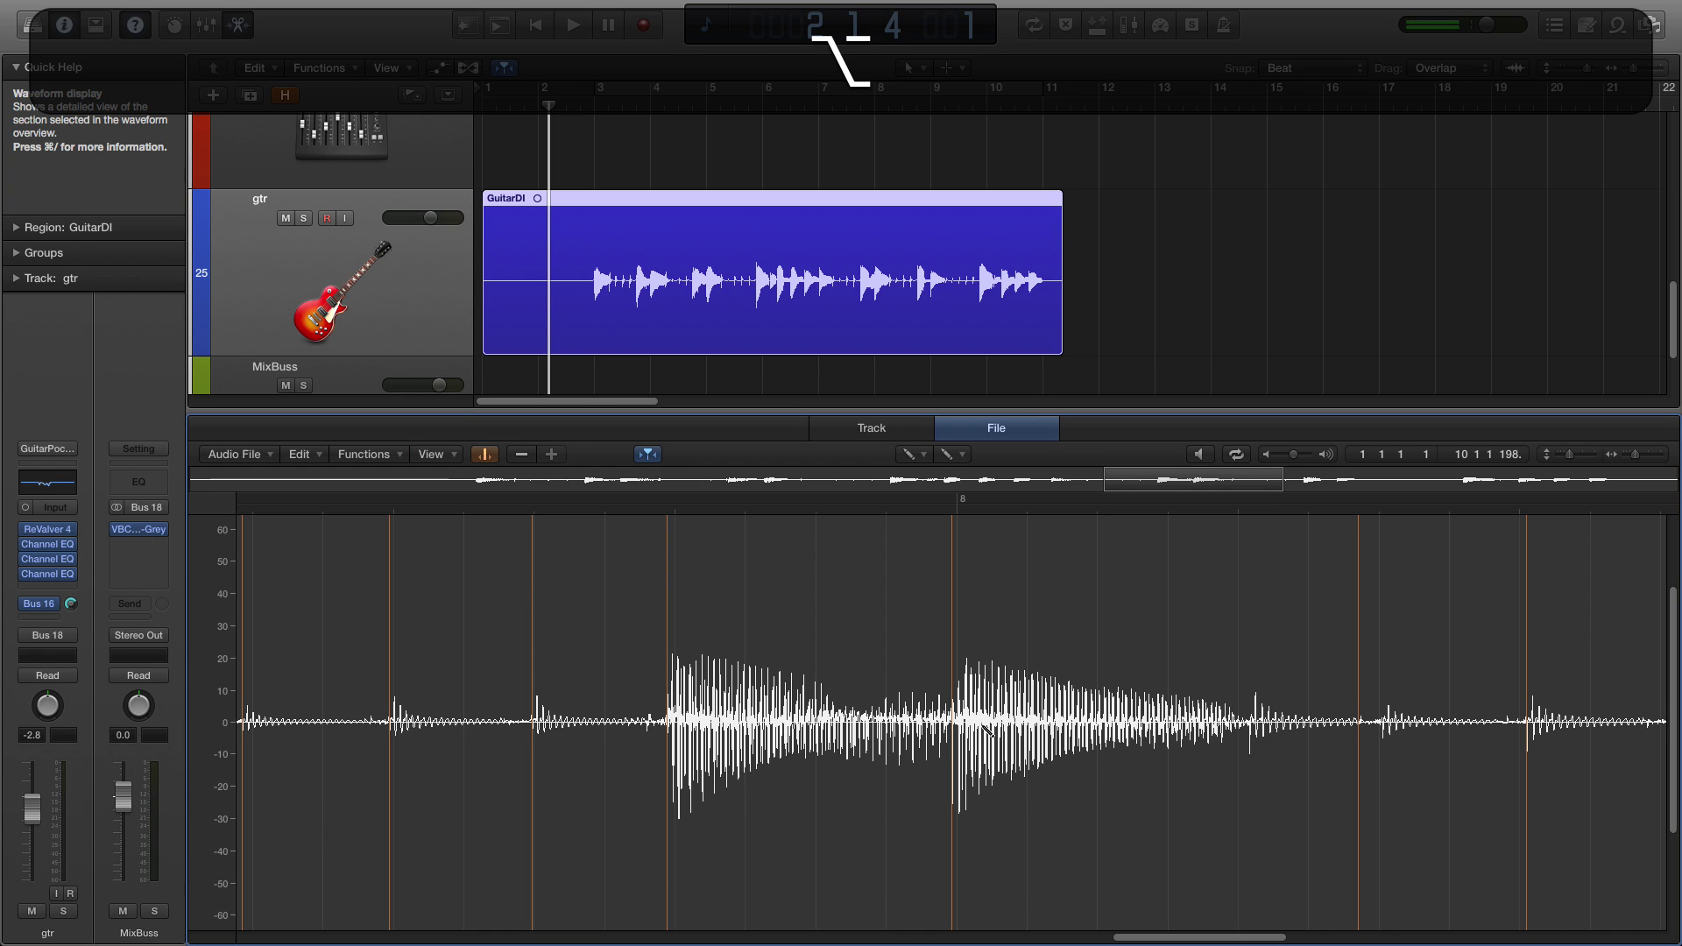
{"action": "left_click", "coordinate": [1247, 743]}
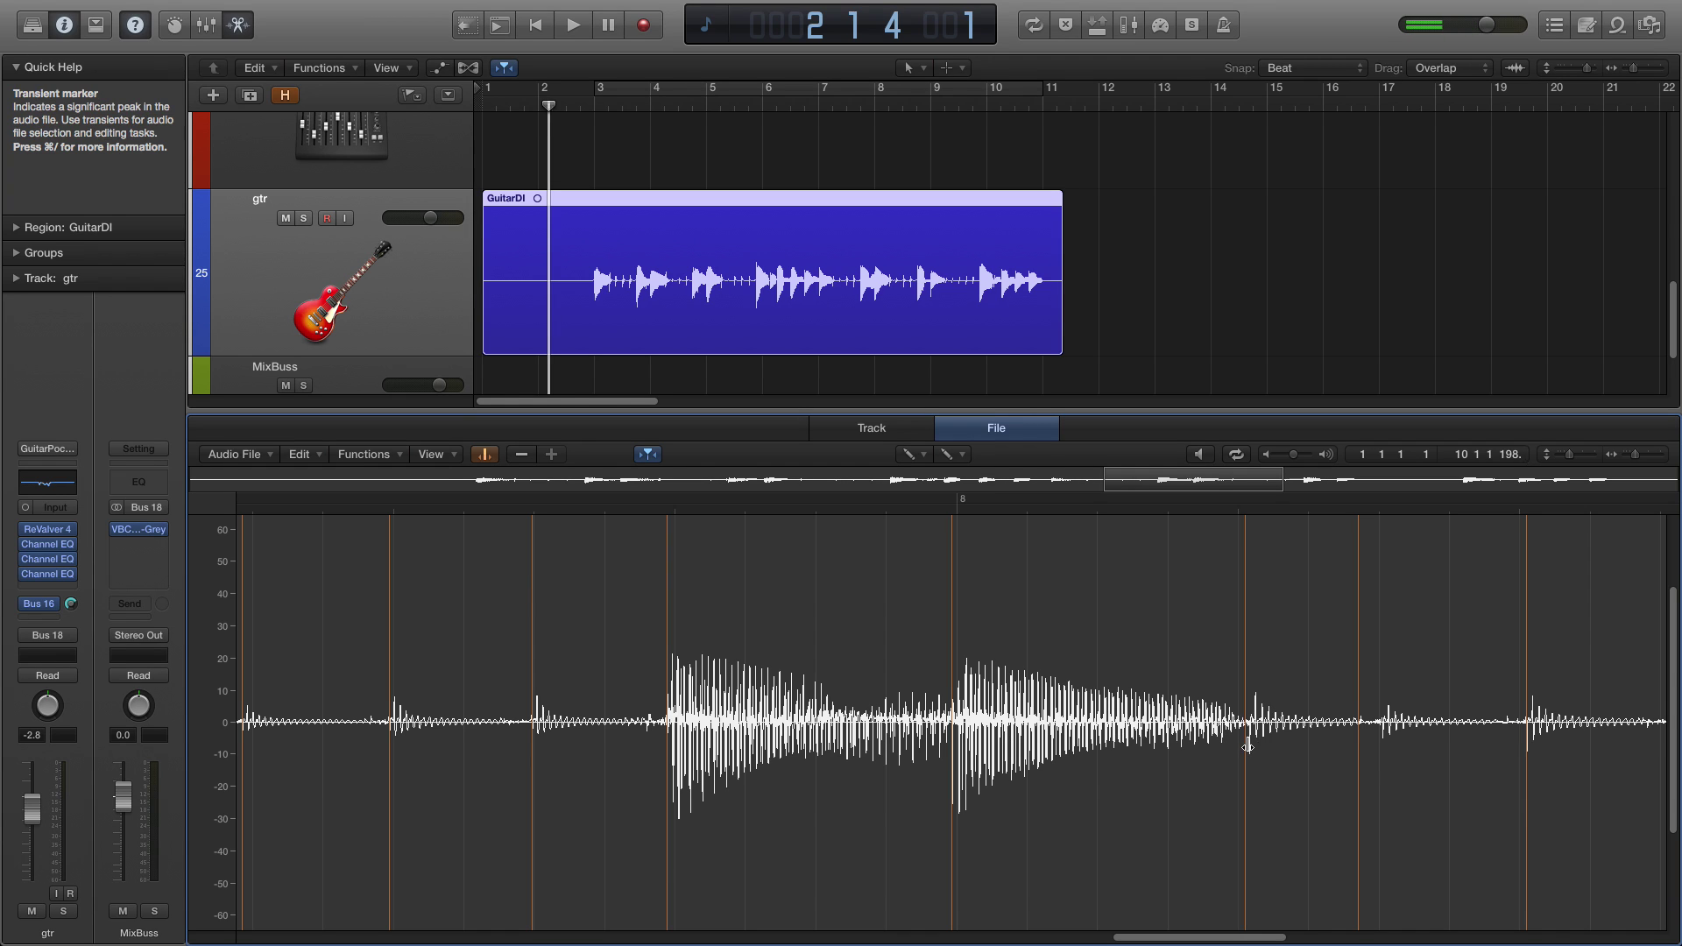
{"action": "left_click", "coordinate": [1354, 732]}
{"action": "left_click_drag", "start_coordinate": [1358, 732], "coordinate": [1384, 741]}
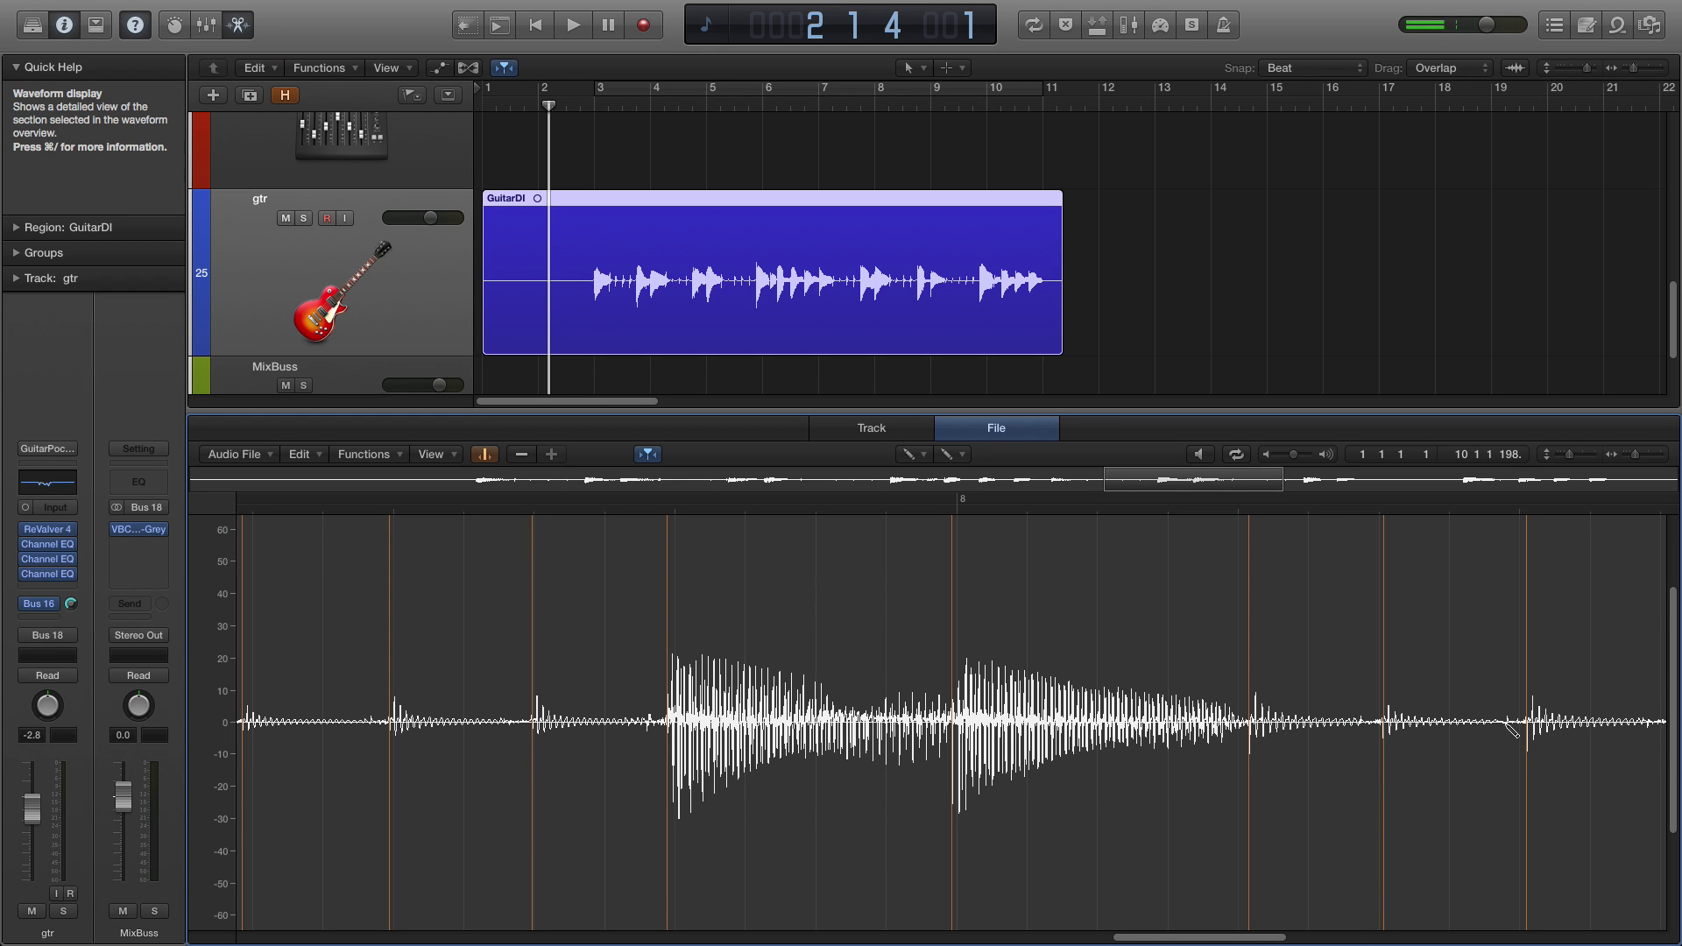
Step through the transient markers from bar 8 to bar 9, checking each against its note's attack.
{"action": "key", "text": "super+Right"}
{"action": "key", "text": "alt+super+Right"}
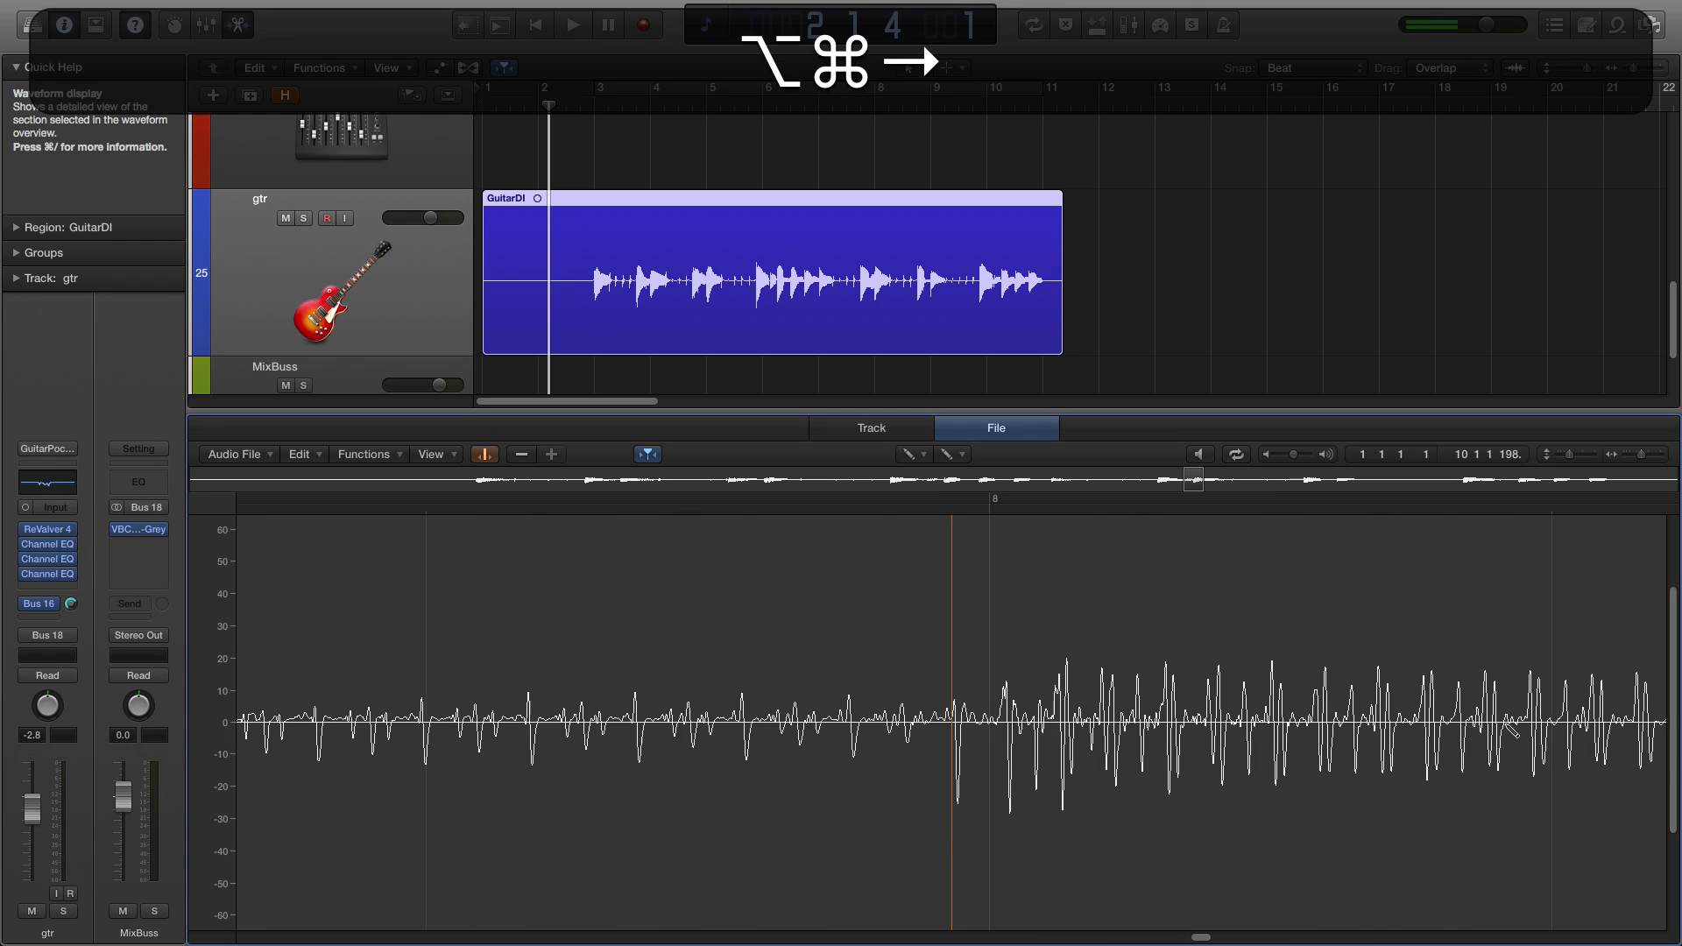
{"action": "key", "text": "alt+Left"}
{"action": "key", "text": "alt+Right"}
{"action": "key", "text": "alt+Right"}
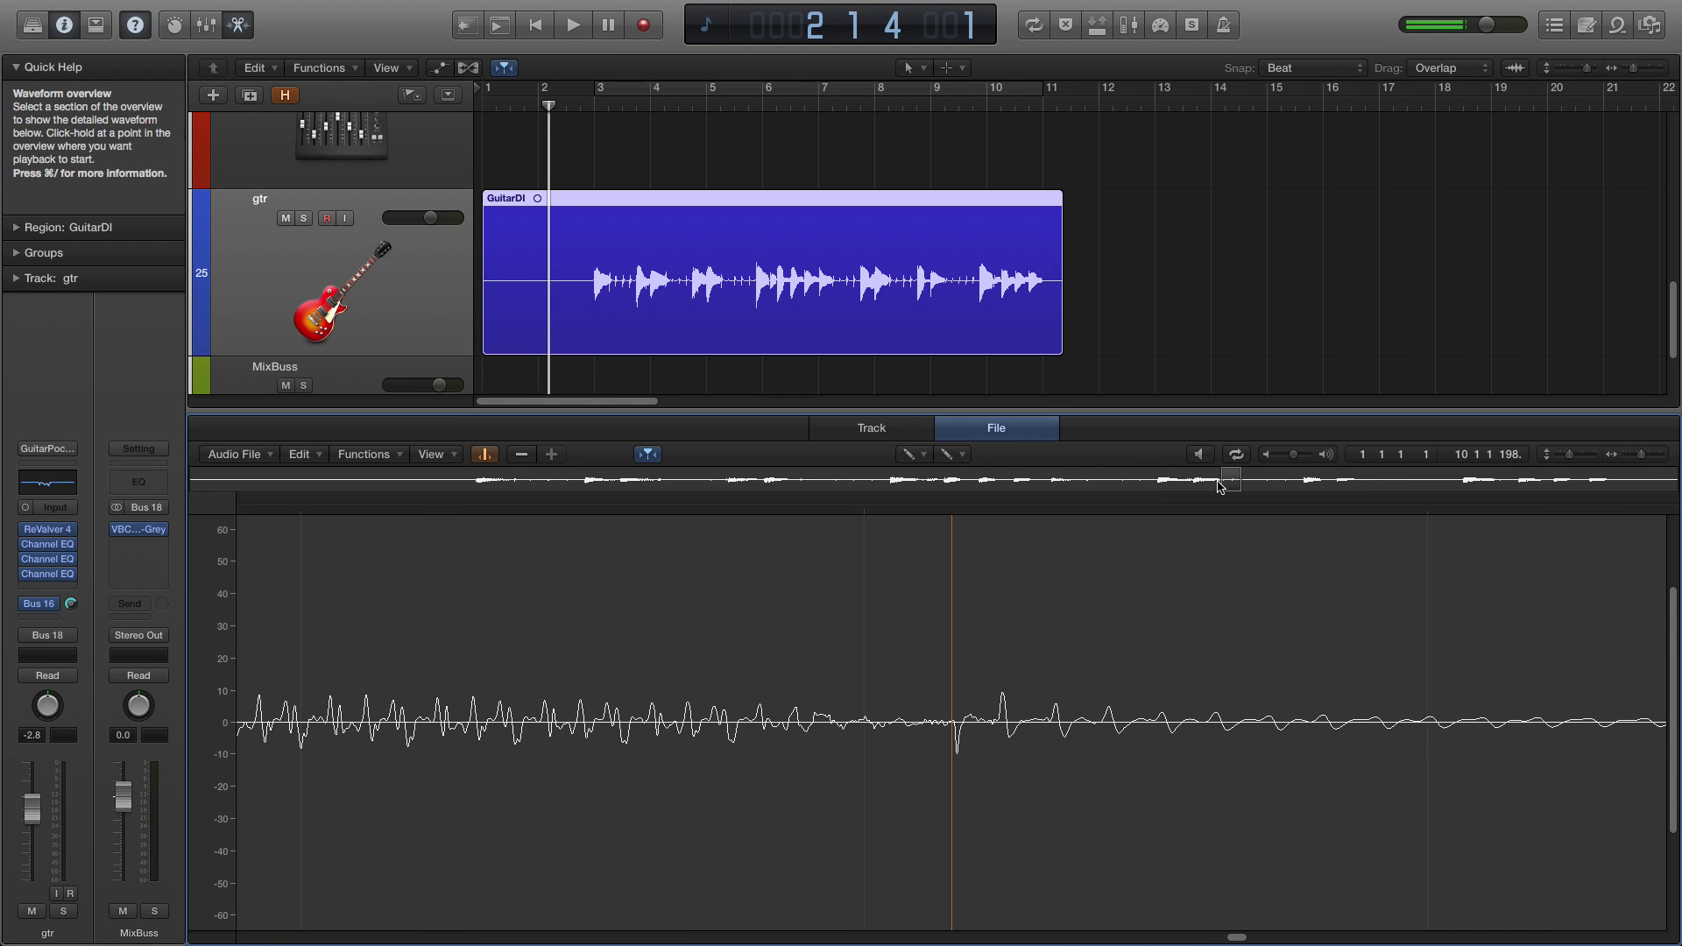
{"action": "key", "text": "super+Left"}
{"action": "key", "text": "alt+super+Right"}
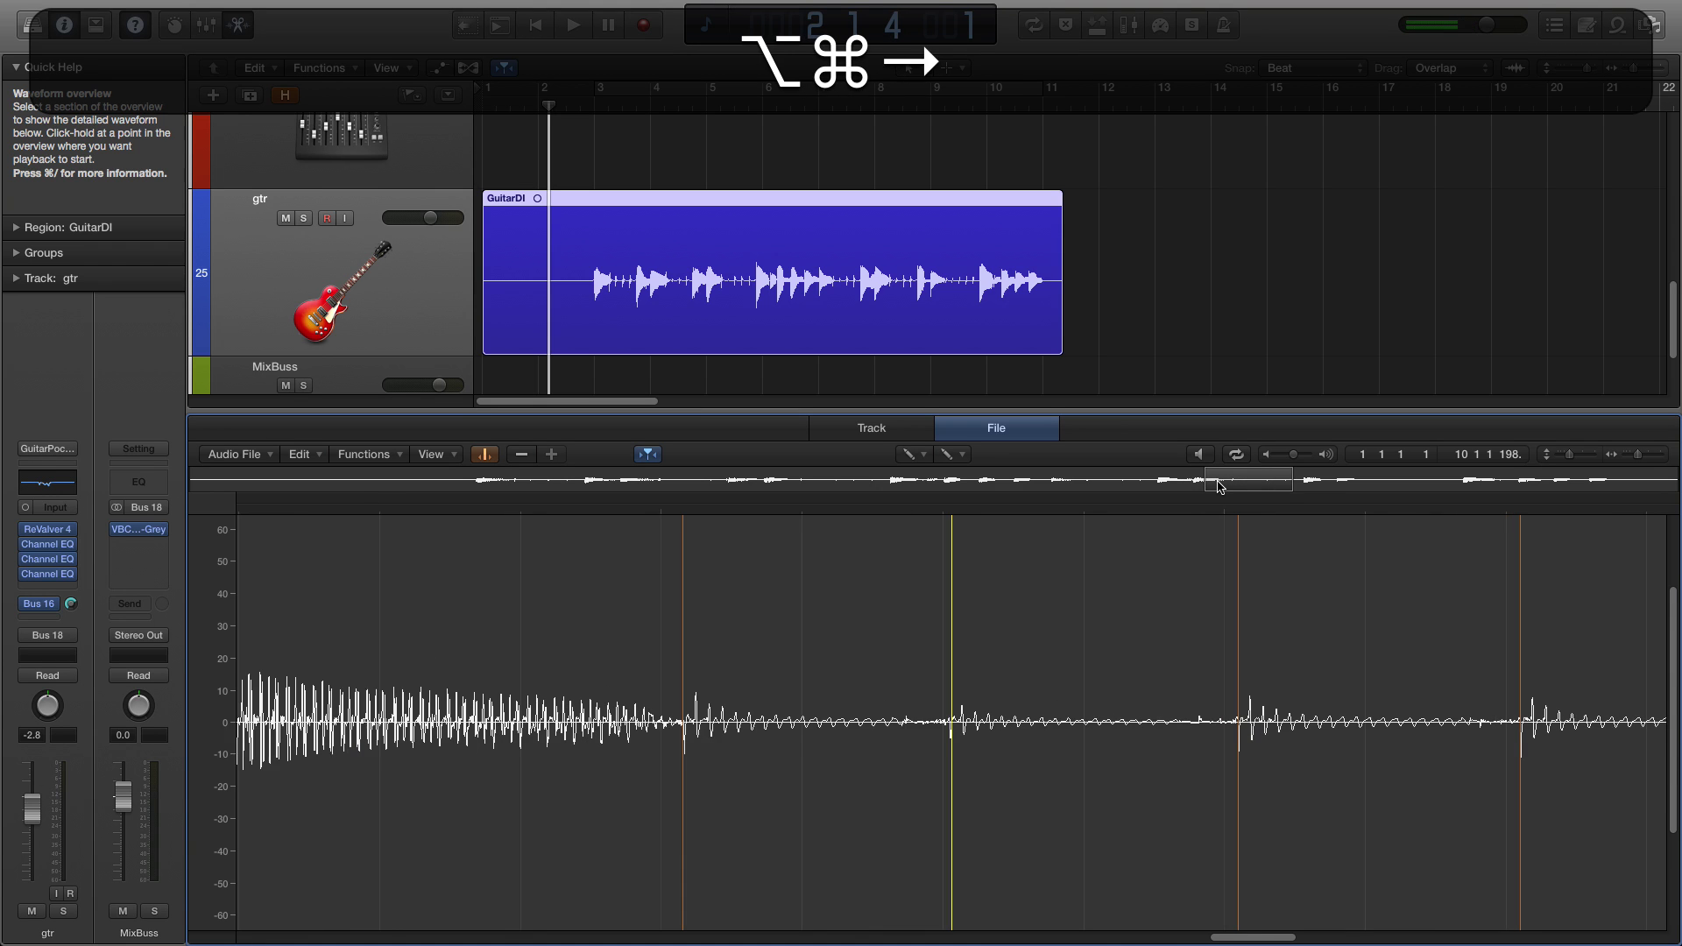
{"action": "key", "text": "alt+Right"}
{"action": "key", "text": "alt+Right"}
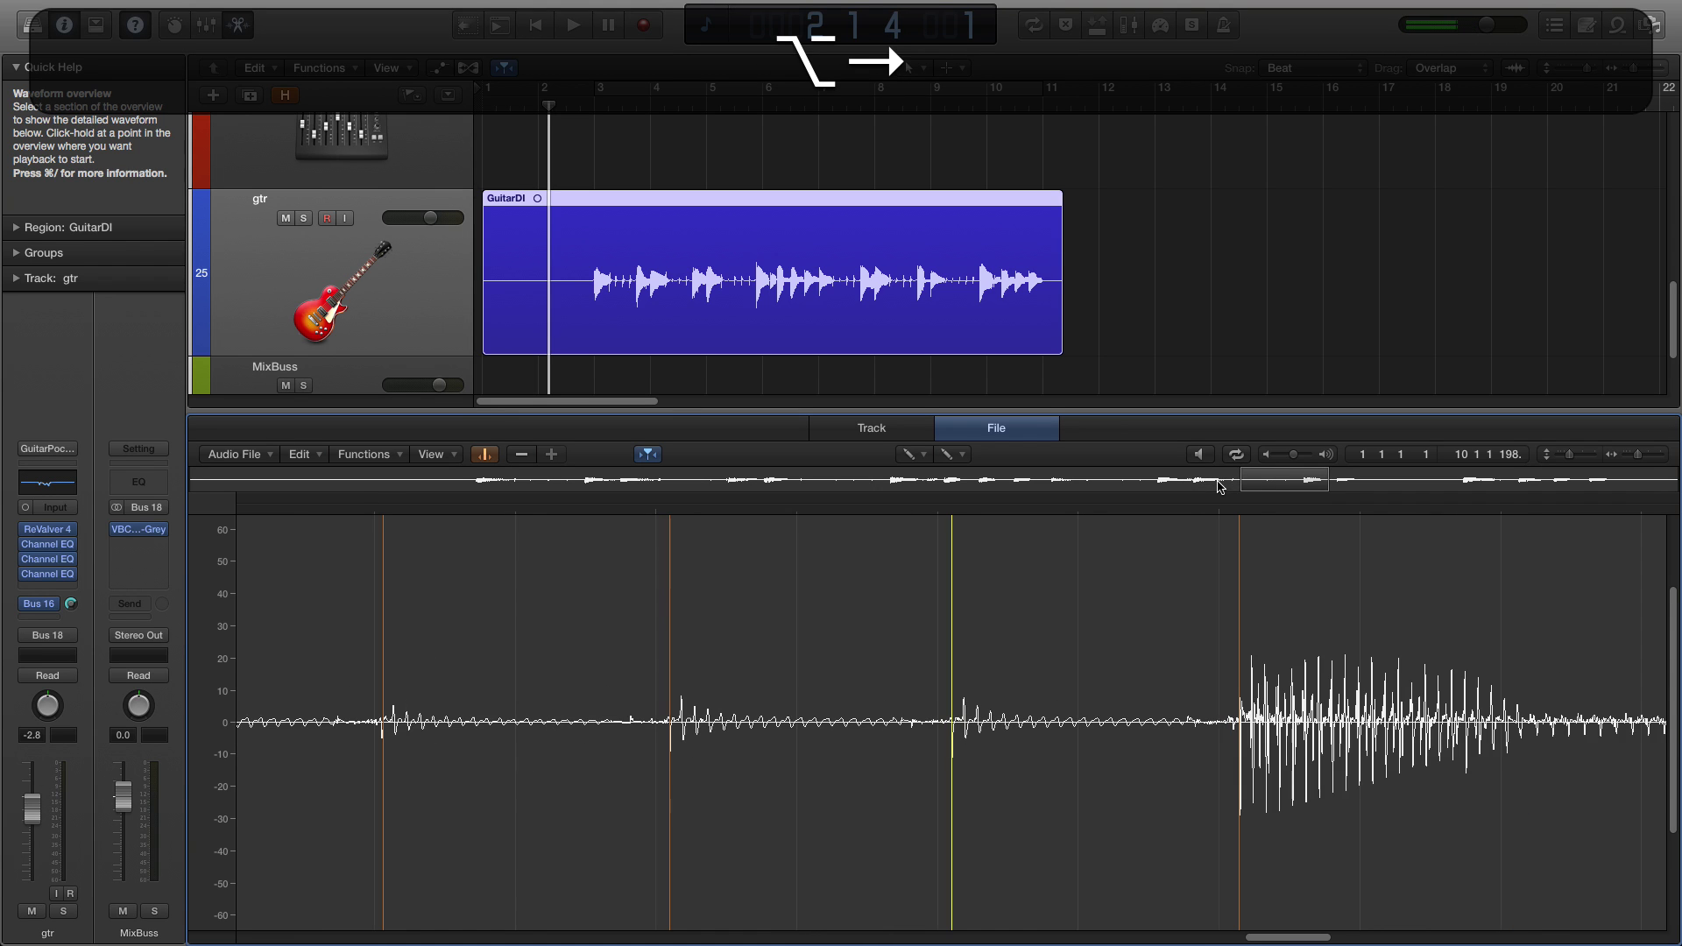
{"action": "key", "text": "alt+Right"}
{"action": "key", "text": "alt+Right"}
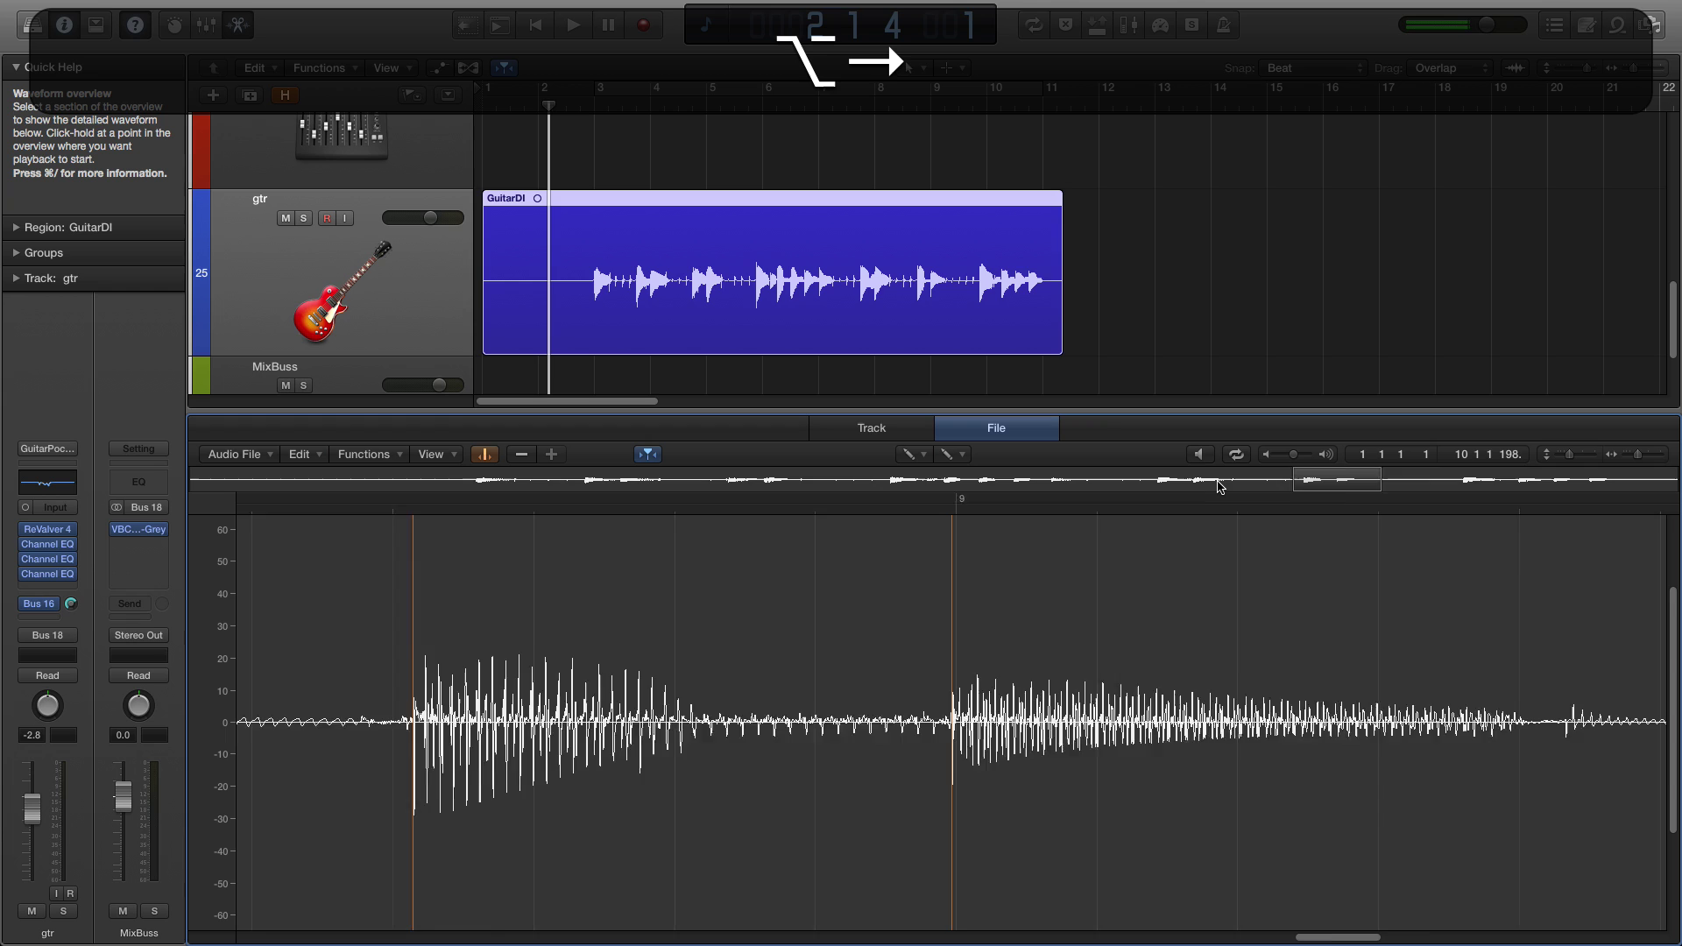
Add the missing transient marker at the first muted note after bar 9 and fine-tune it onto the attack.
{"action": "key", "text": "alt+Right"}
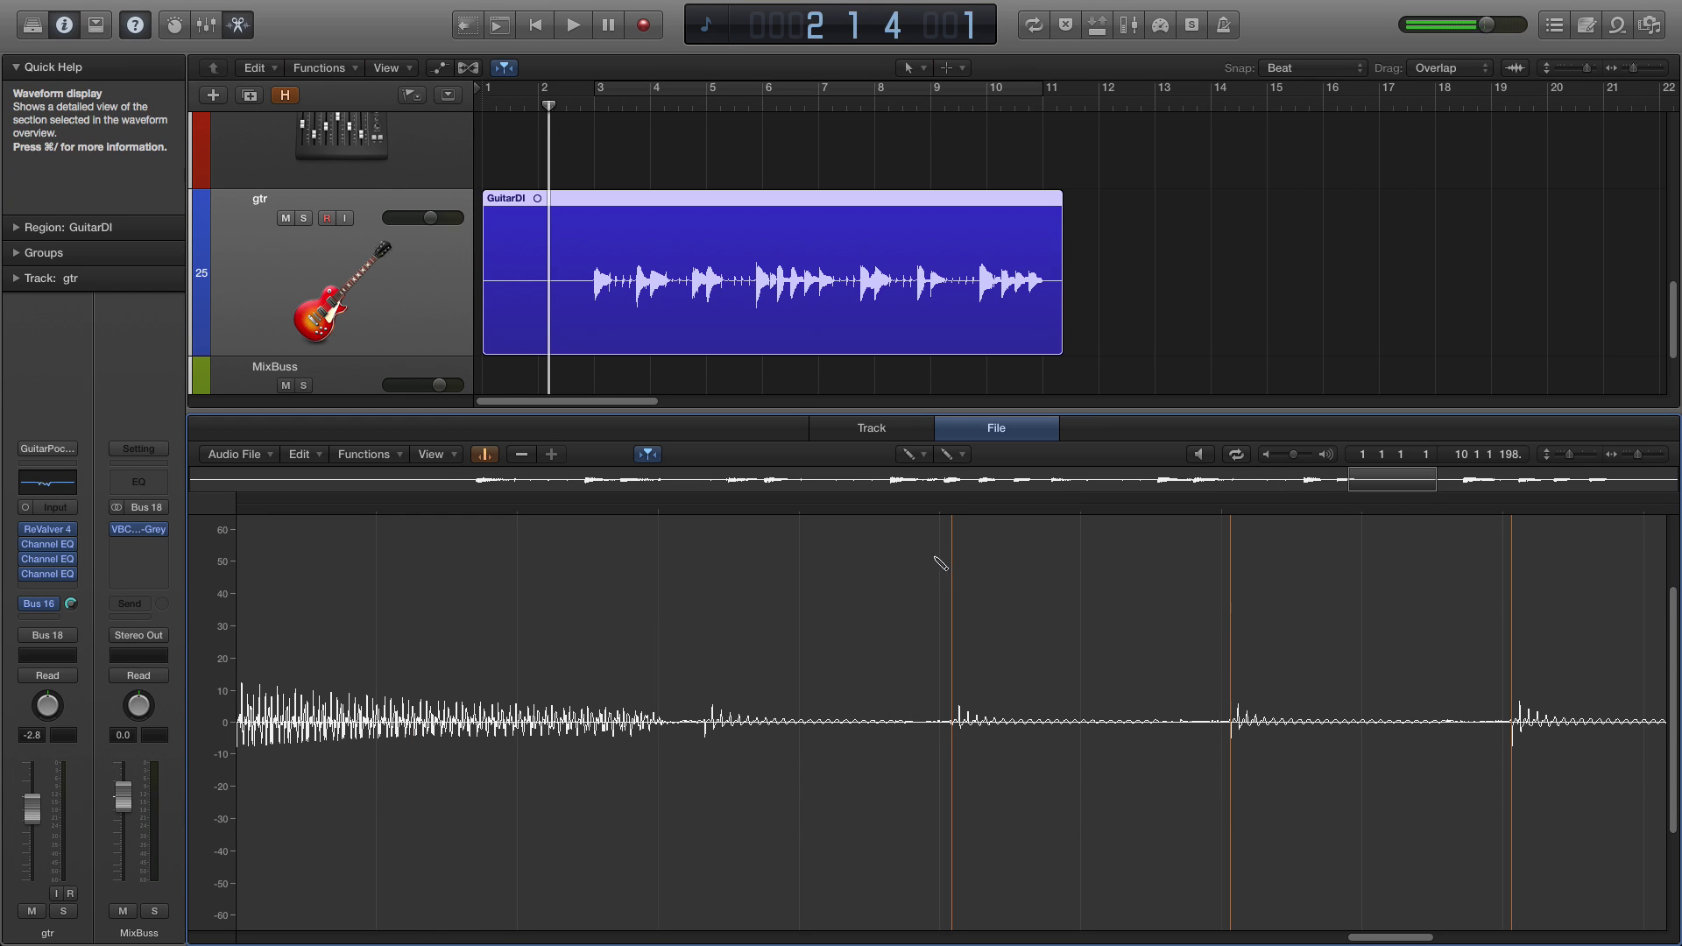
{"action": "left_click", "coordinate": [704, 733]}
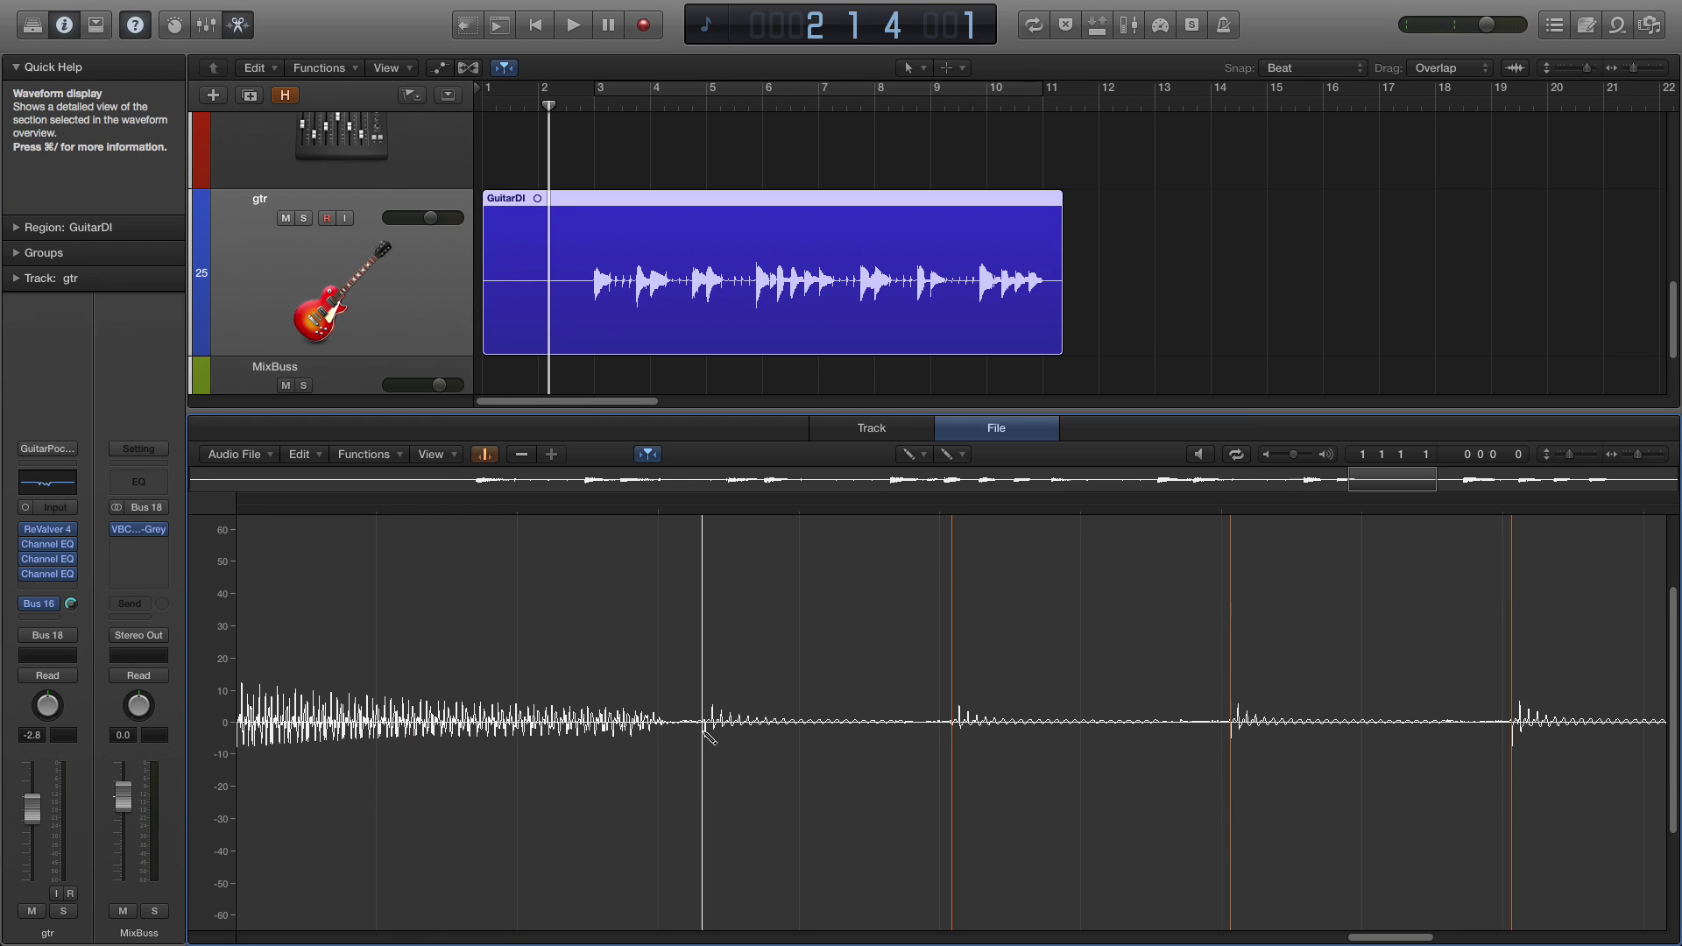
{"action": "left_click_drag", "start_coordinate": [709, 743], "coordinate": [703, 744]}
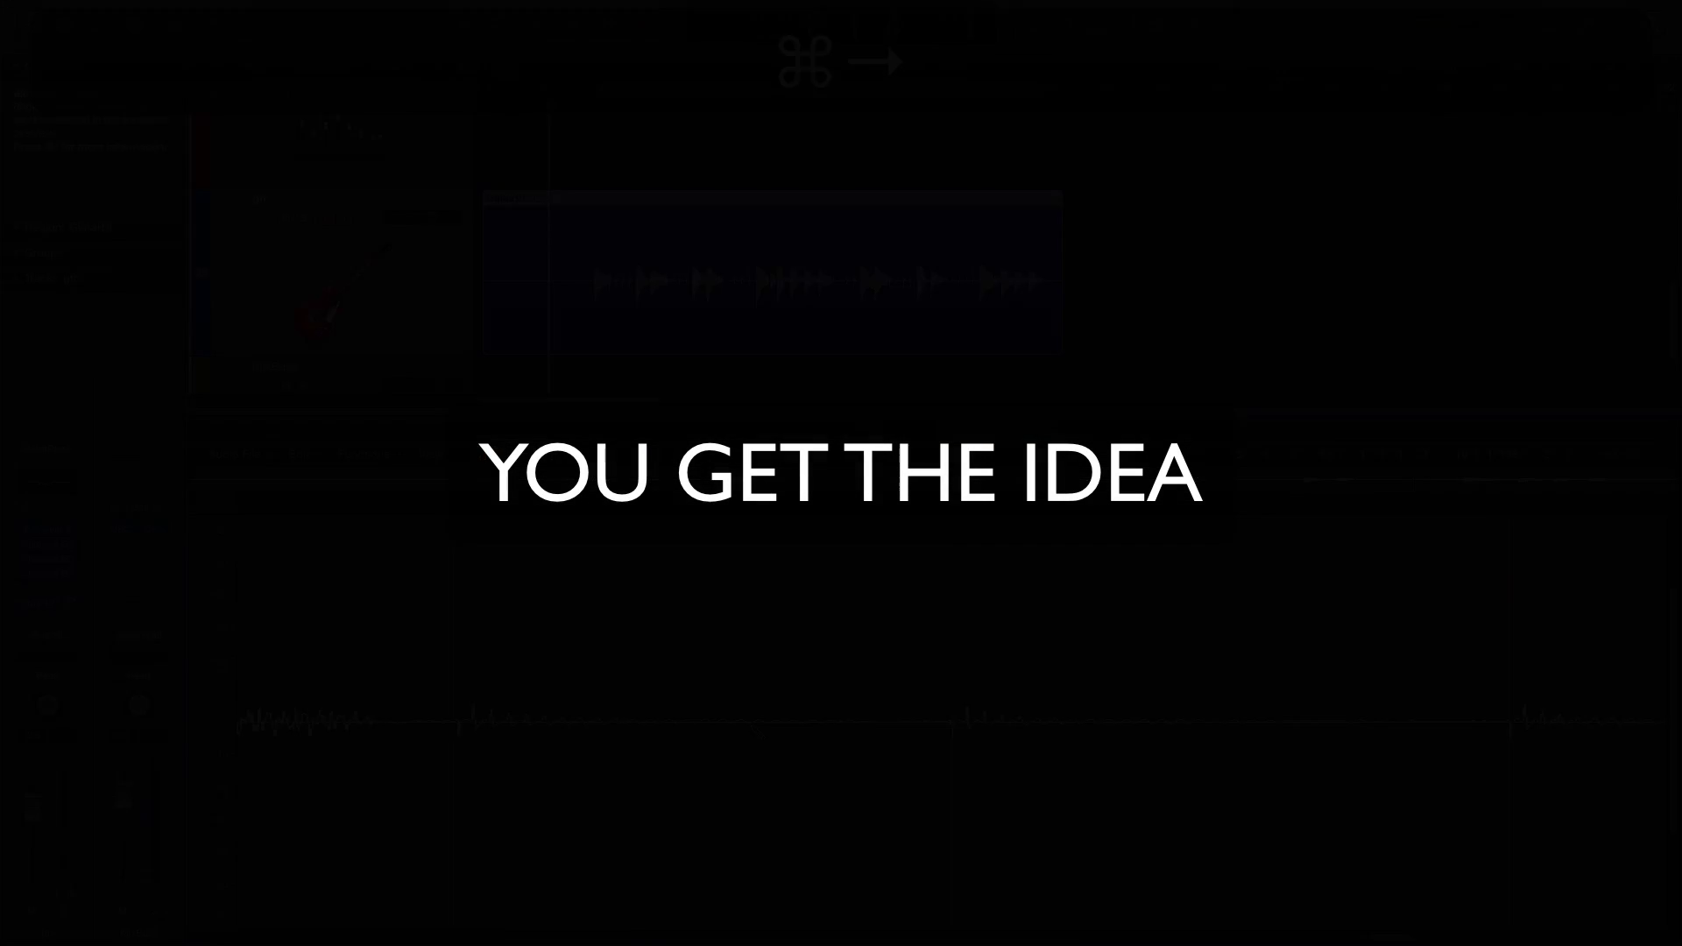
Review the transient markers across the whole GuitarDI recording, both in full overview and in closer views from bar 2 to bar 11.
{"action": "key", "text": "cmd+Left"}
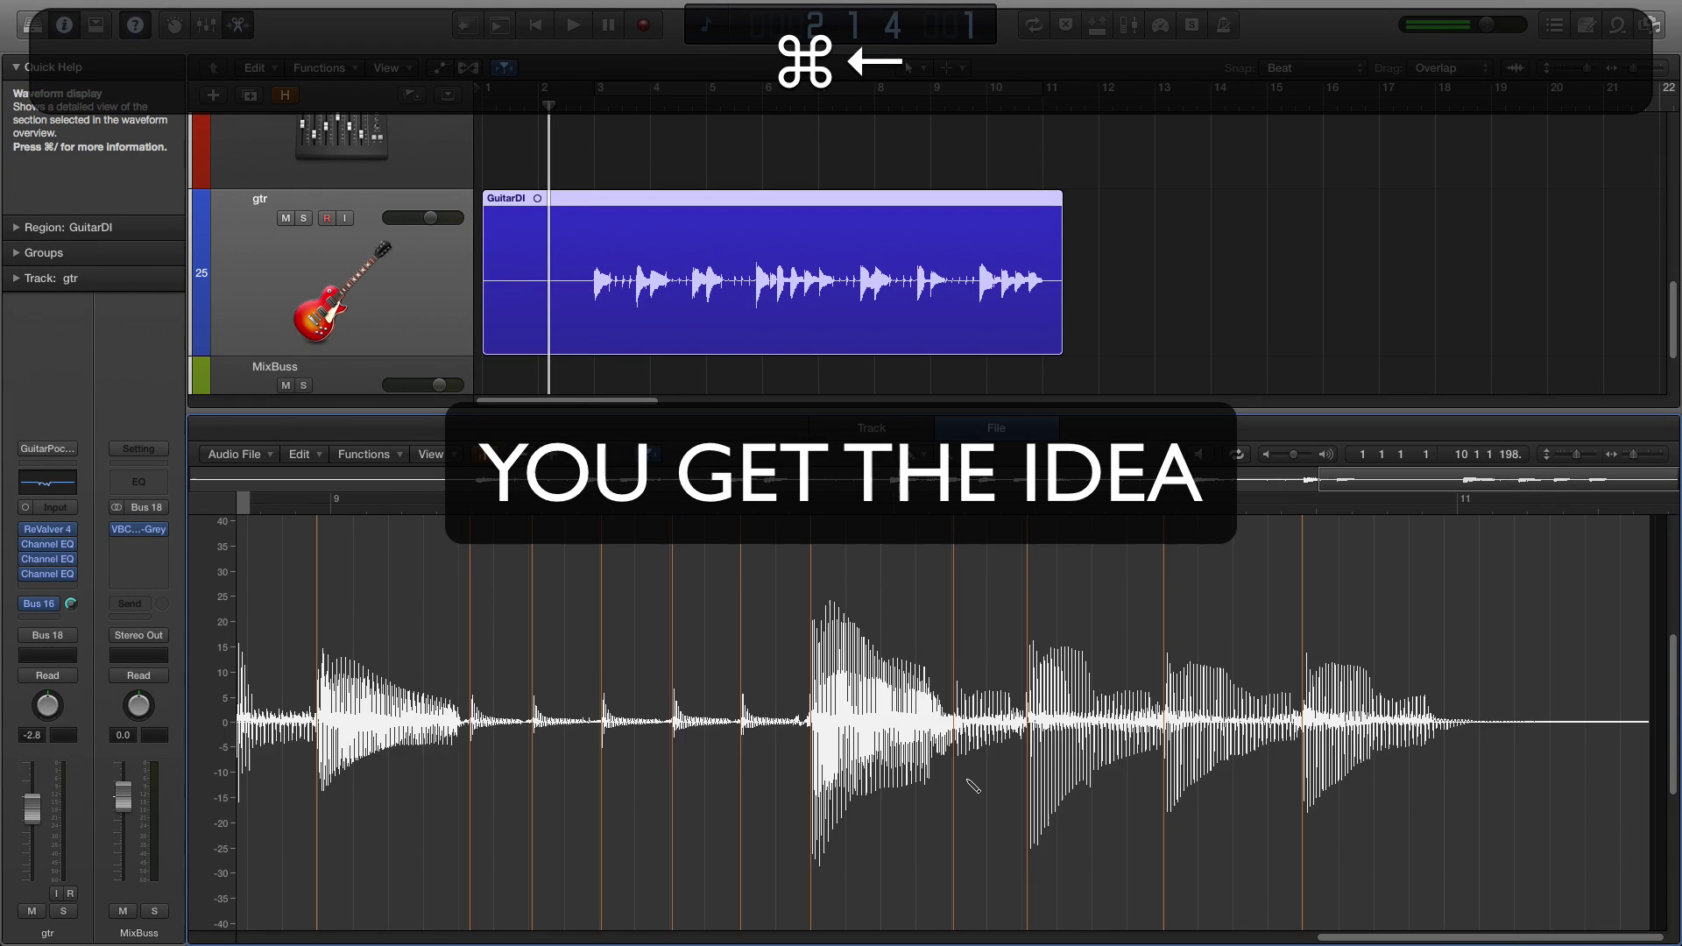
{"action": "key", "text": "cmd+Left"}
{"action": "key", "text": "cmd+Right"}
{"action": "key", "text": "cmd+Right"}
{"action": "key", "text": "super+Right"}
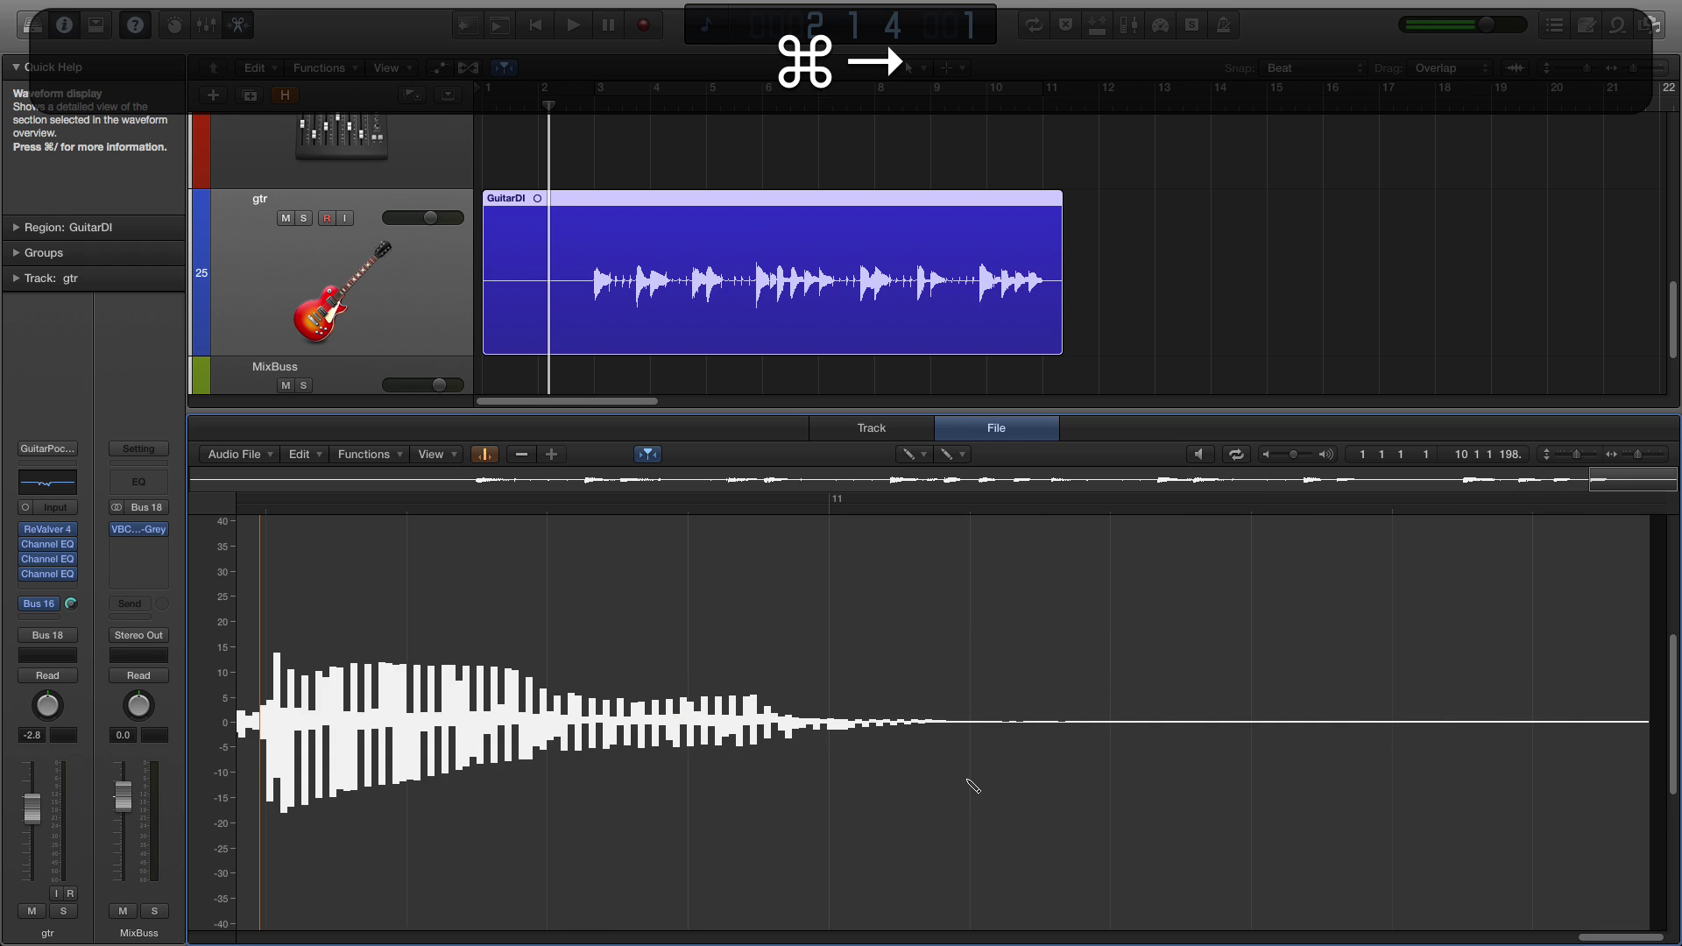
{"action": "key", "text": "super+Left"}
{"action": "key", "text": "super+Left"}
{"action": "key", "text": "super+Left"}
{"action": "key", "text": "super+Left"}
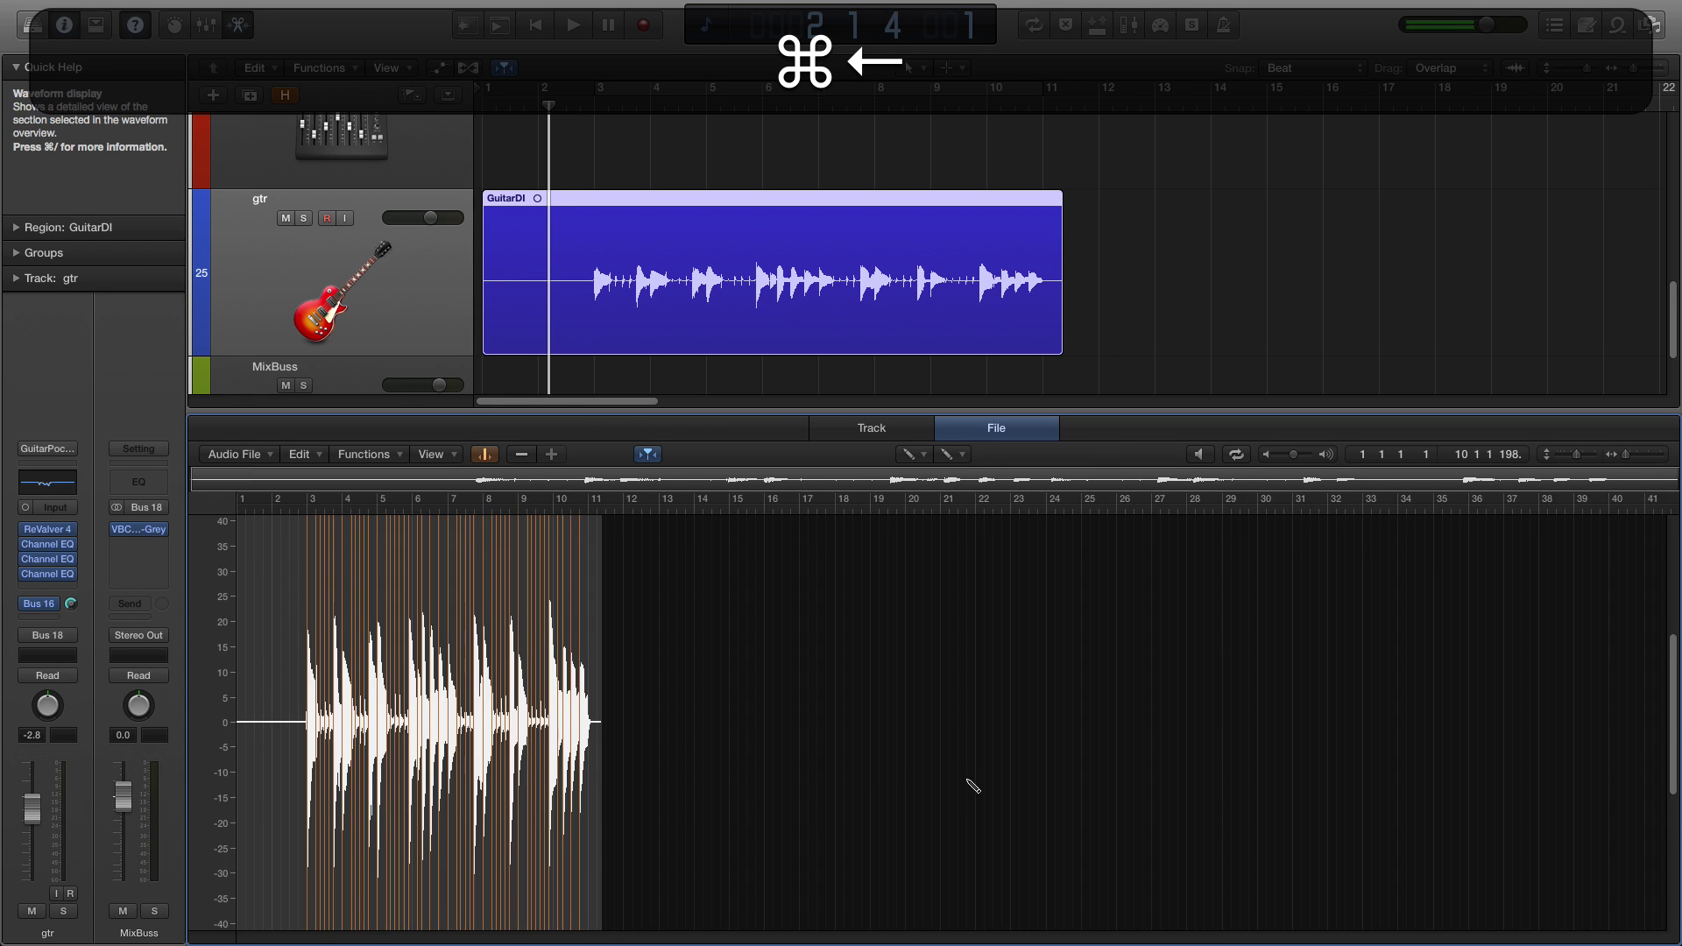
{"action": "key", "text": "super+Right"}
{"action": "key", "text": "super+Right"}
{"action": "key", "text": "super+Right"}
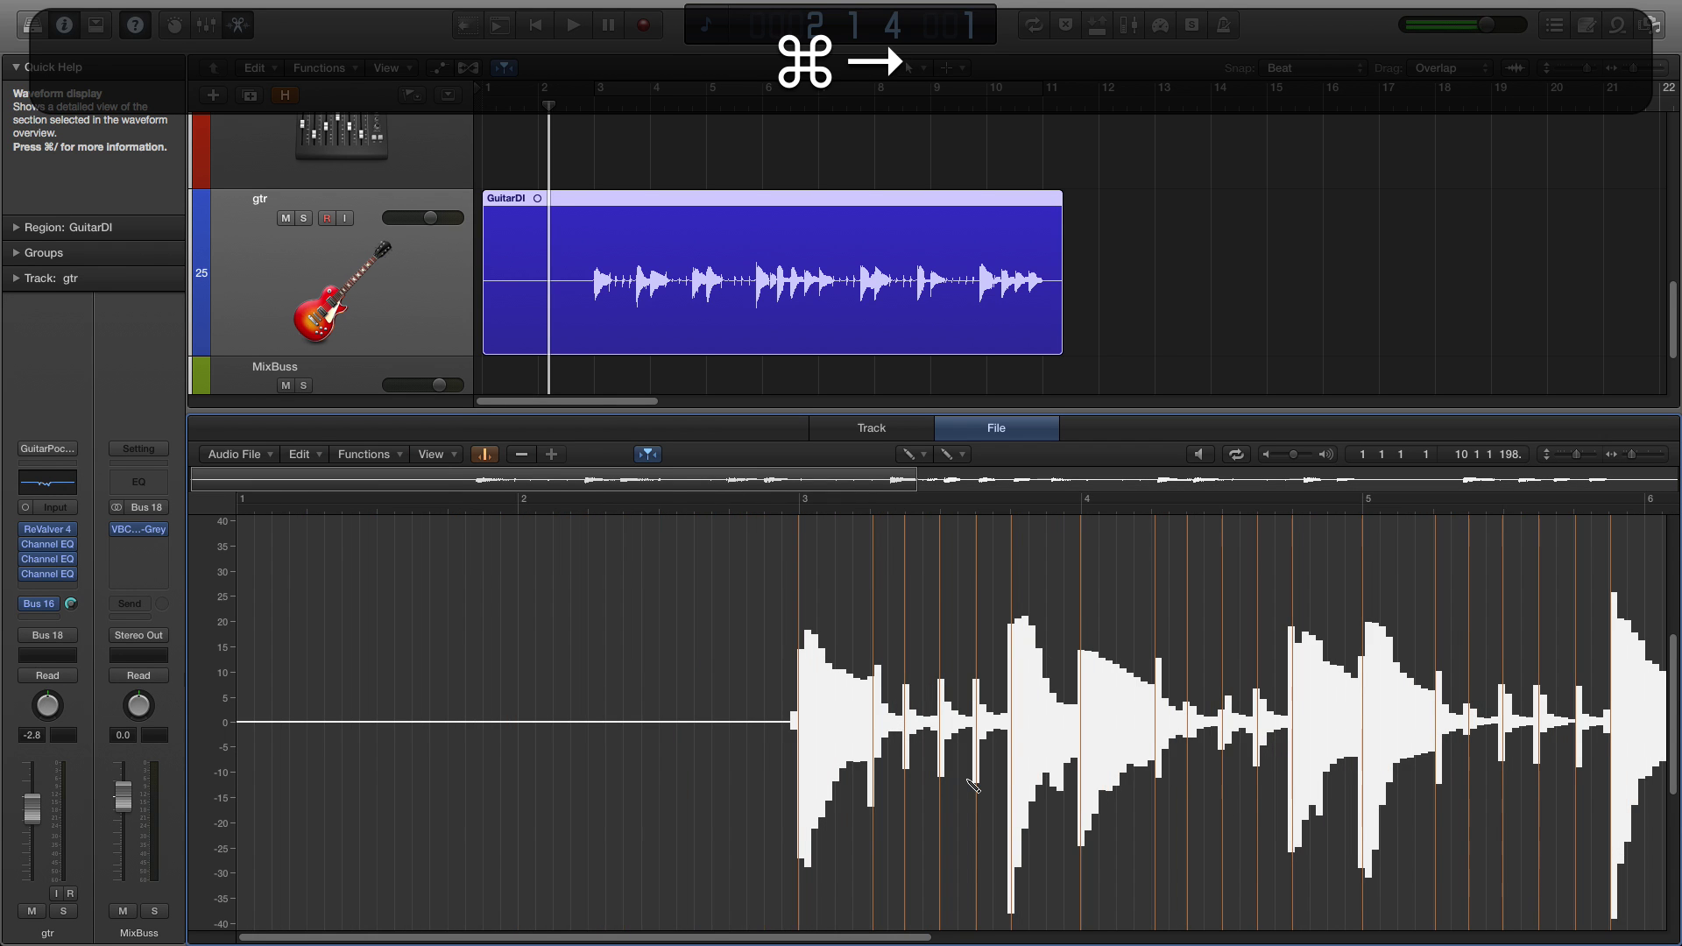
{"action": "key", "text": "super+Right"}
{"action": "key", "text": "super+Left"}
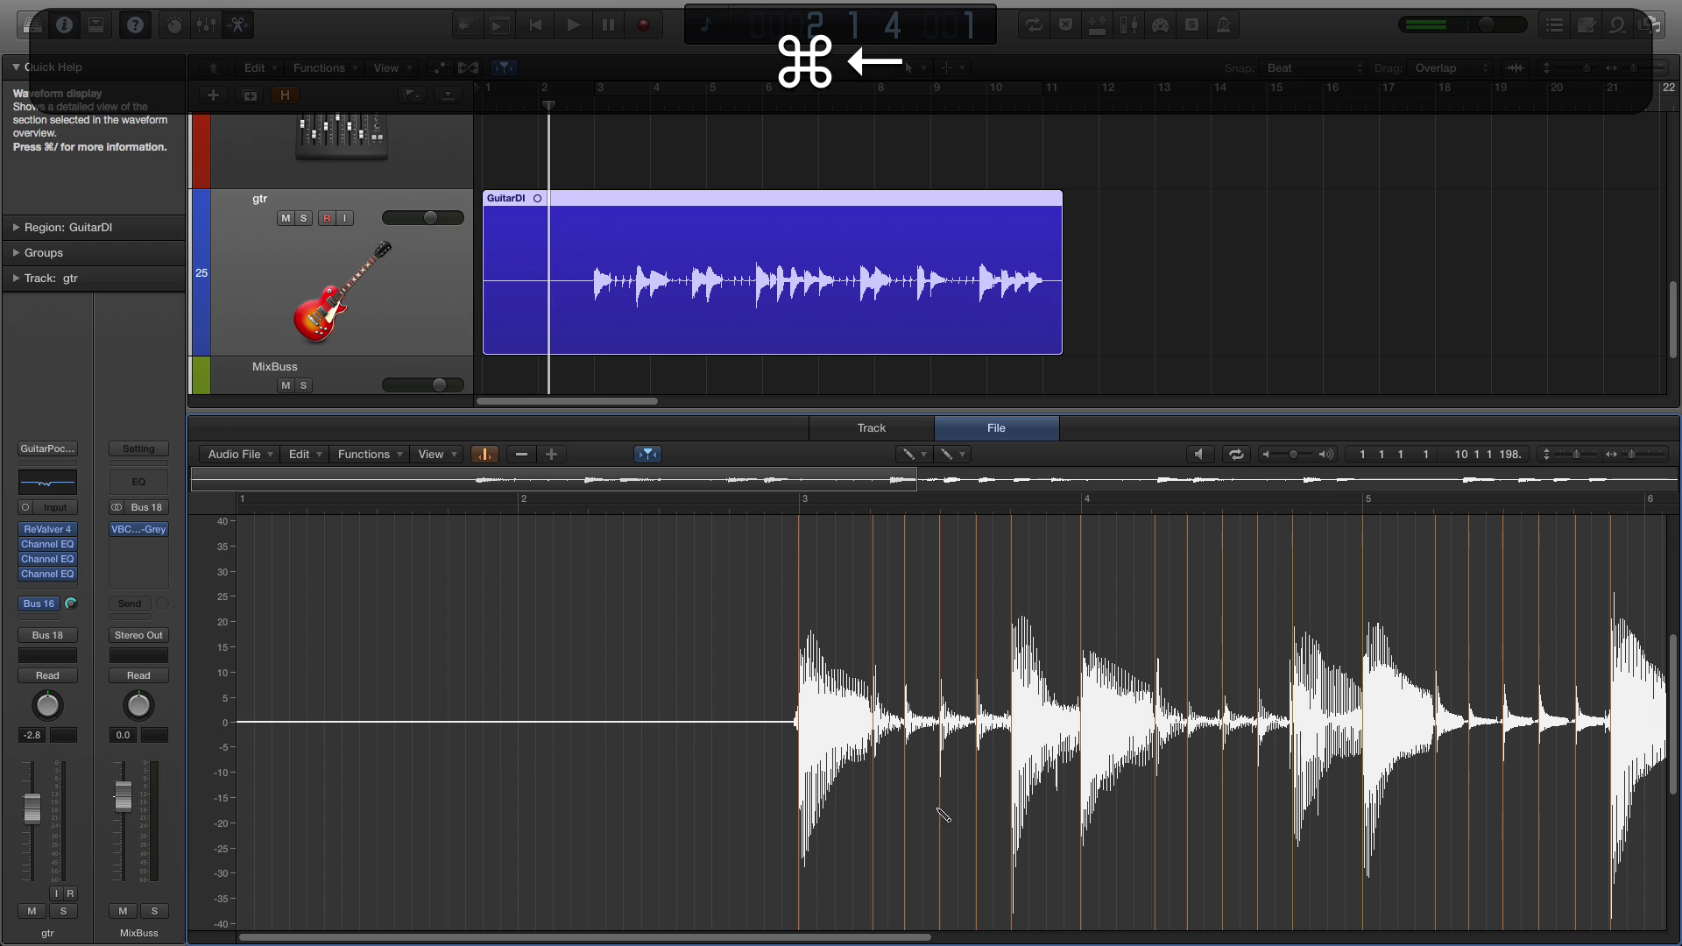
{"action": "left_click_drag", "start_coordinate": [879, 938], "coordinate": [1030, 931]}
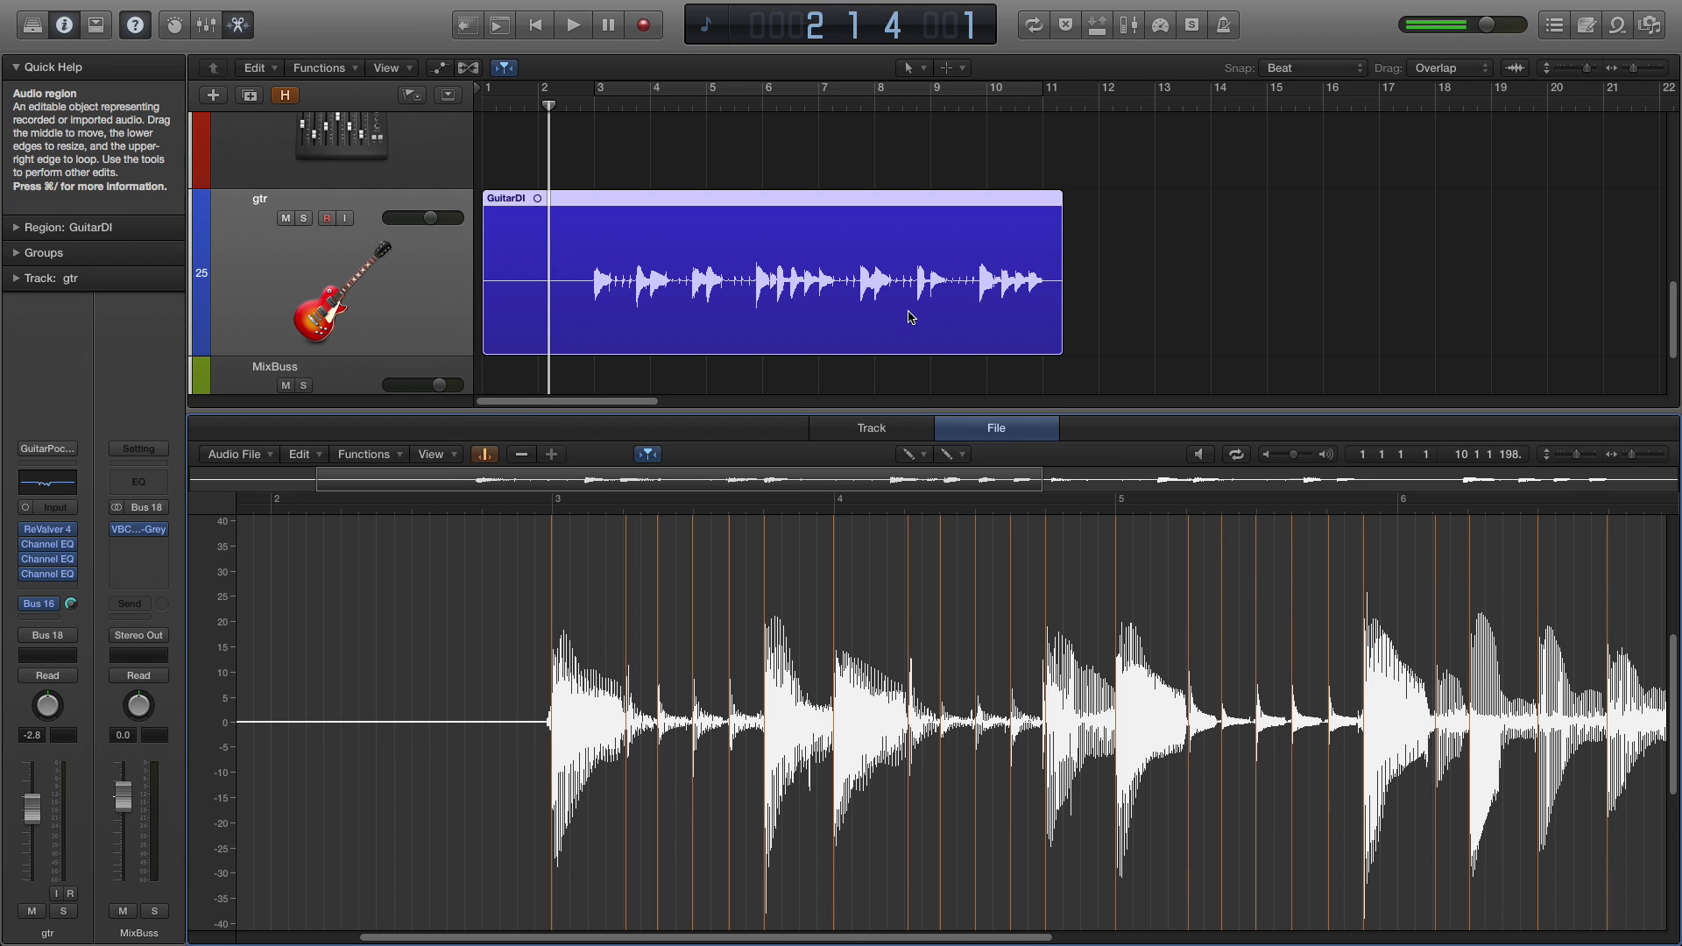
Close the audio editor and look through the commands available for the GuitarDI region without applying any.
{"action": "key", "text": "e"}
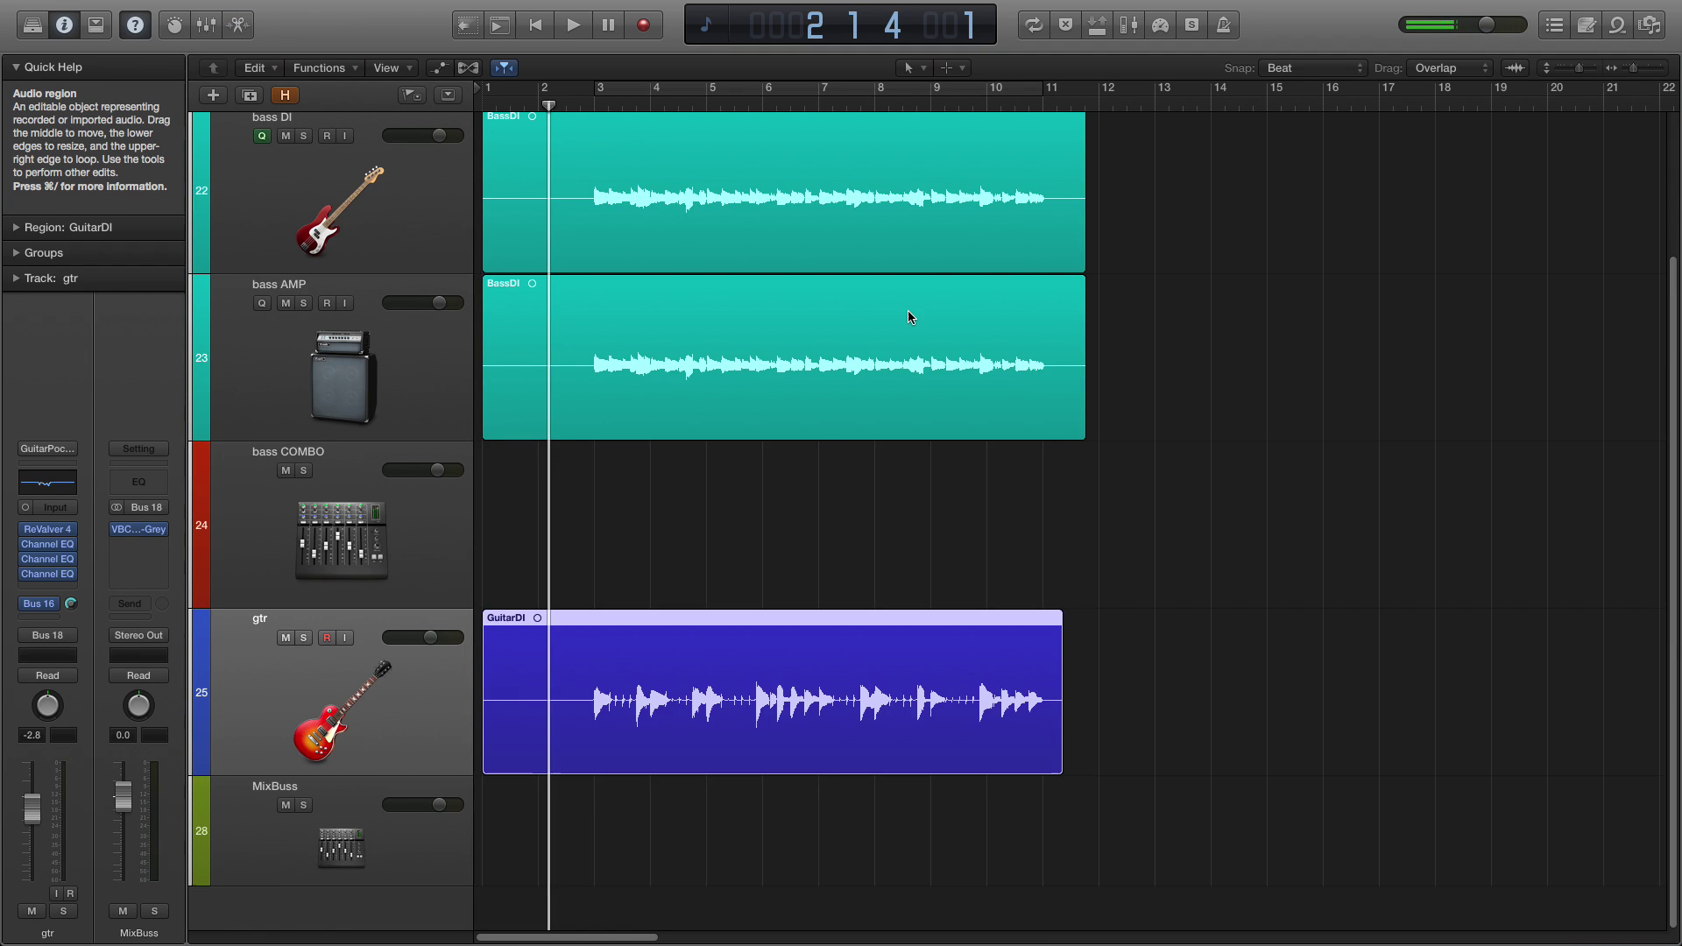
{"action": "right_click", "coordinate": [881, 645]}
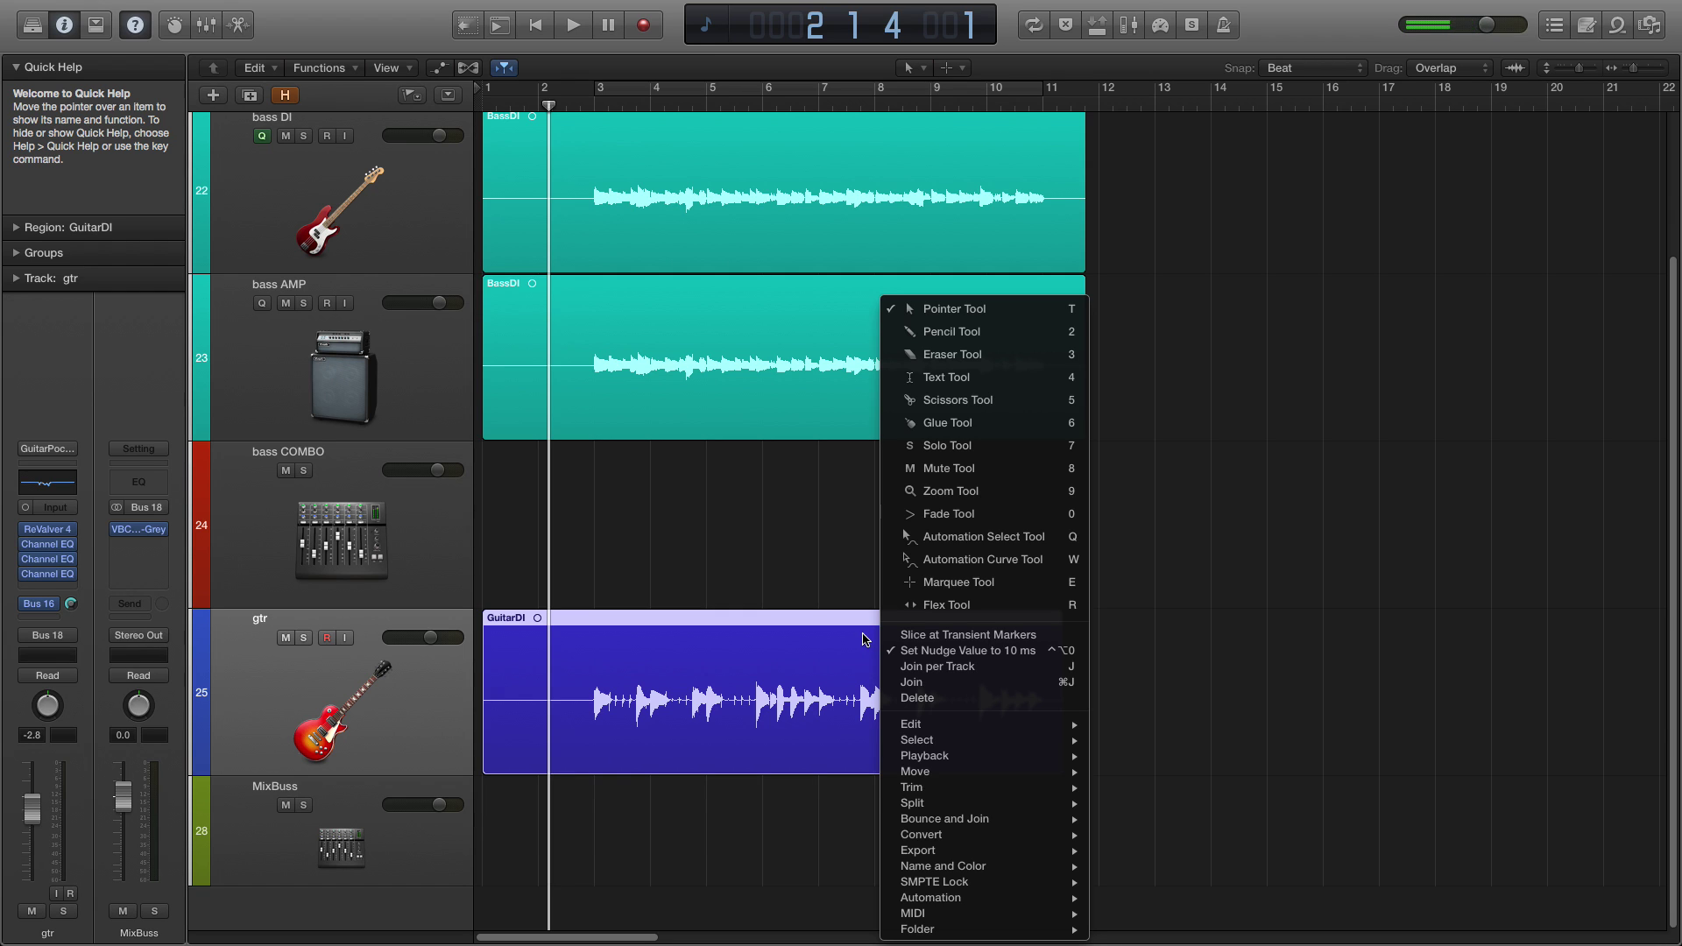
{"action": "mouse_move", "coordinate": [928, 745]}
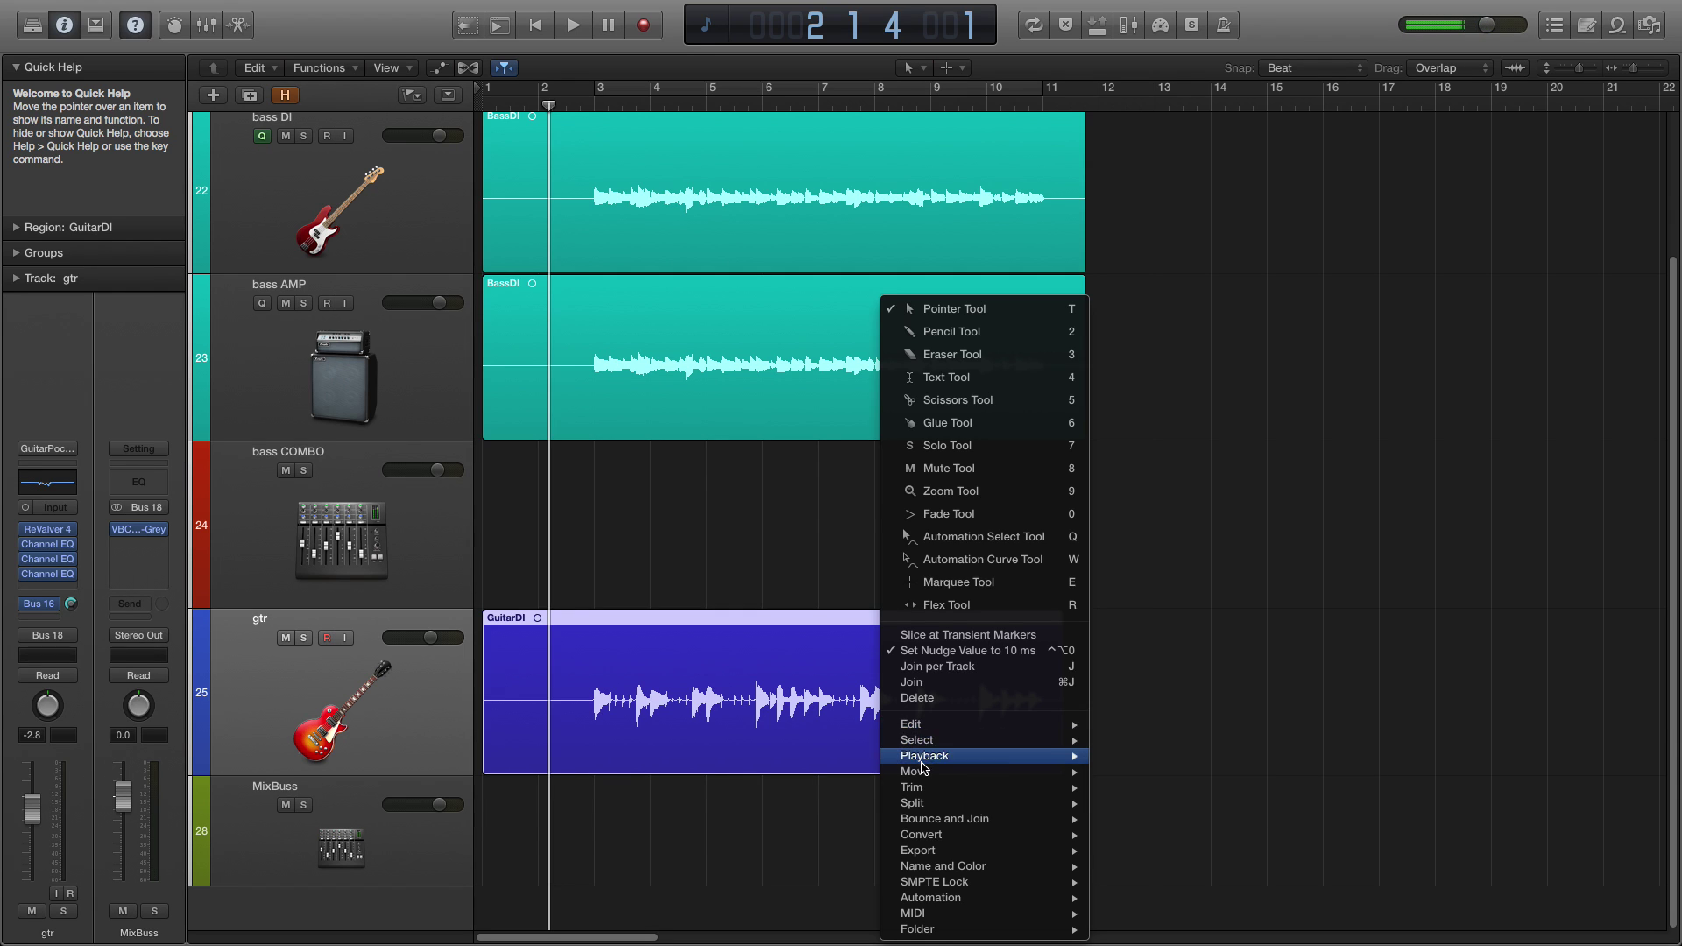
{"action": "mouse_move", "coordinate": [925, 812]}
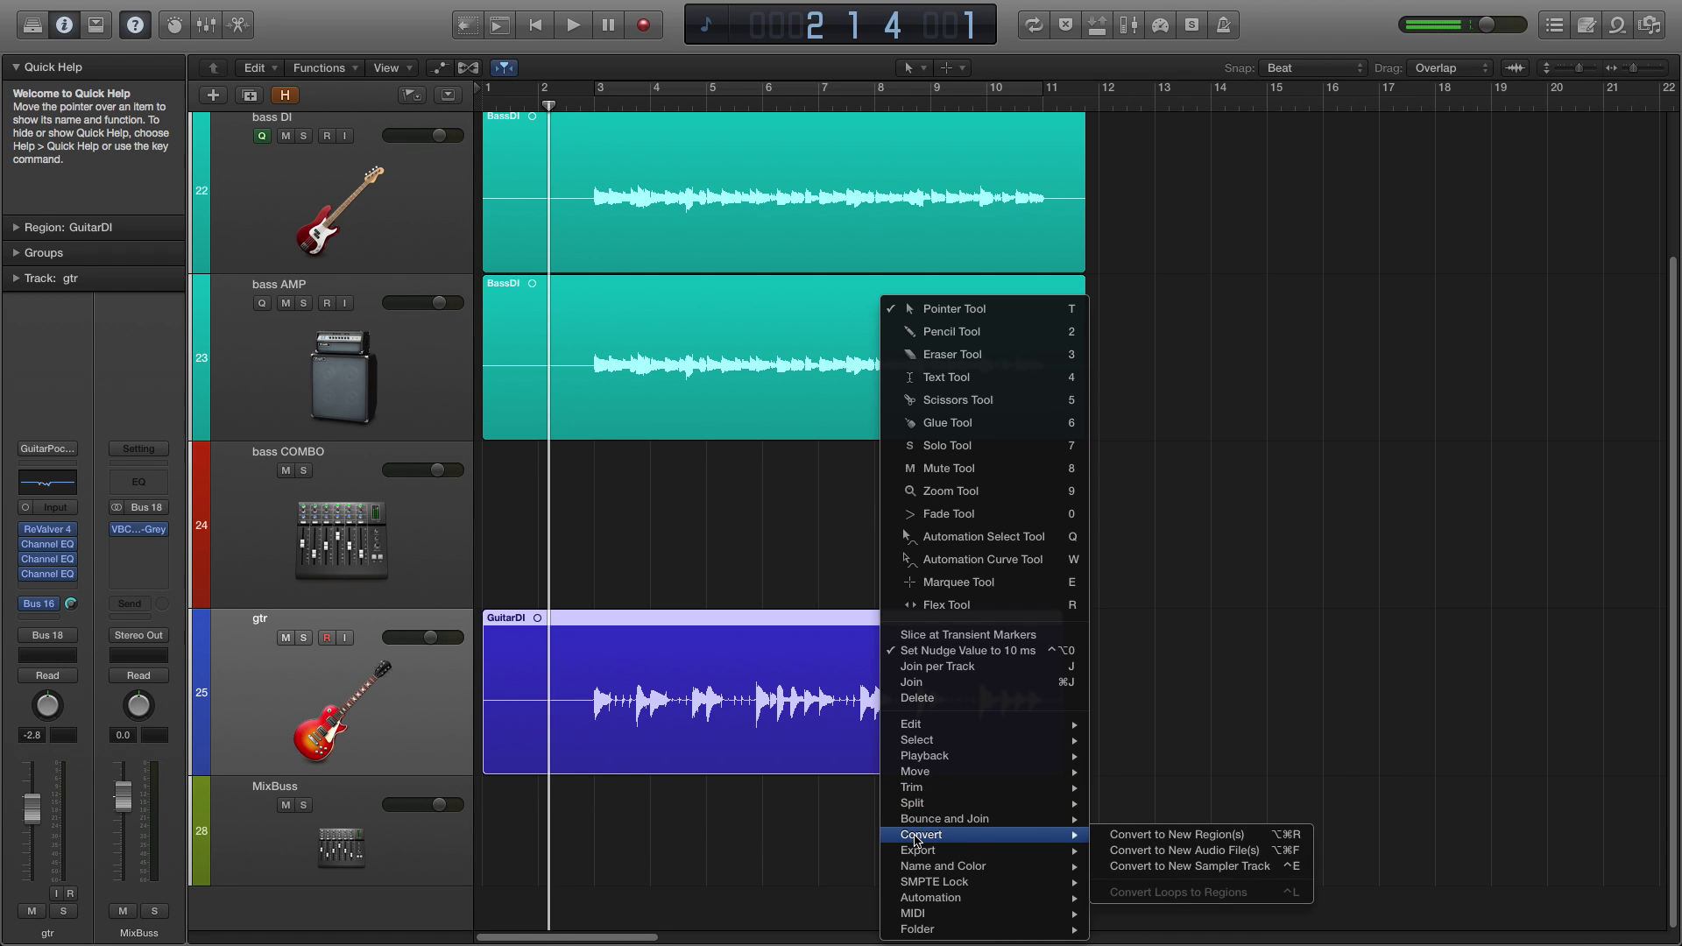
{"action": "left_click", "coordinate": [802, 700]}
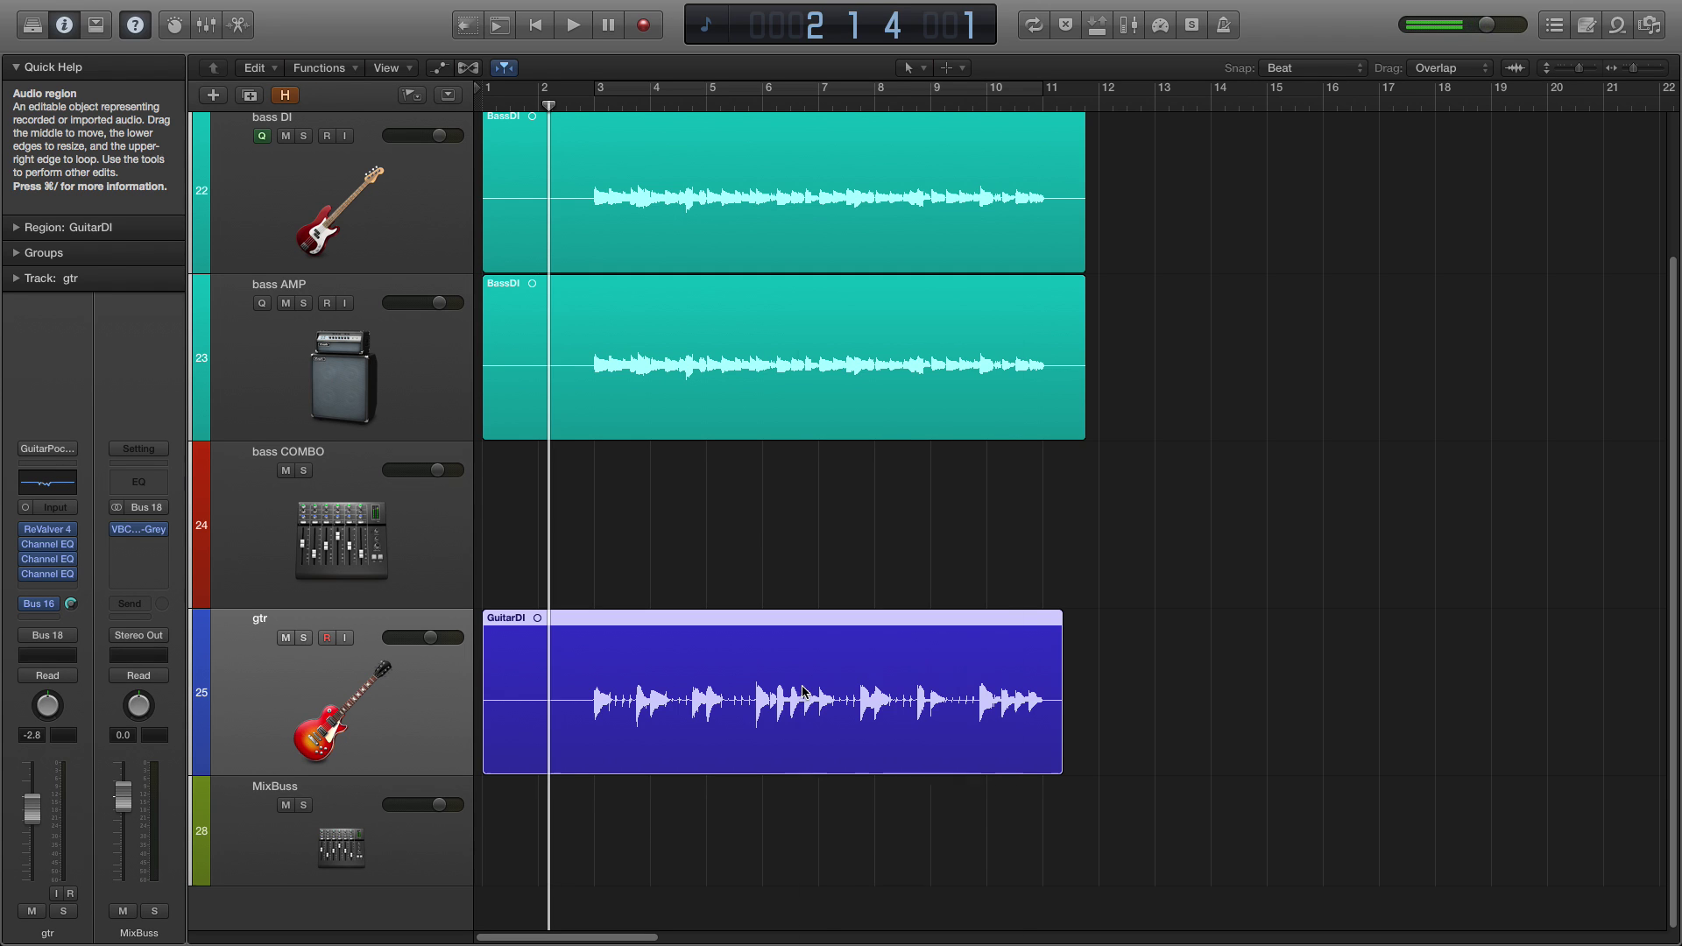
Slice the GuitarDI region at its transient markers.
{"action": "right_click", "coordinate": [803, 691]}
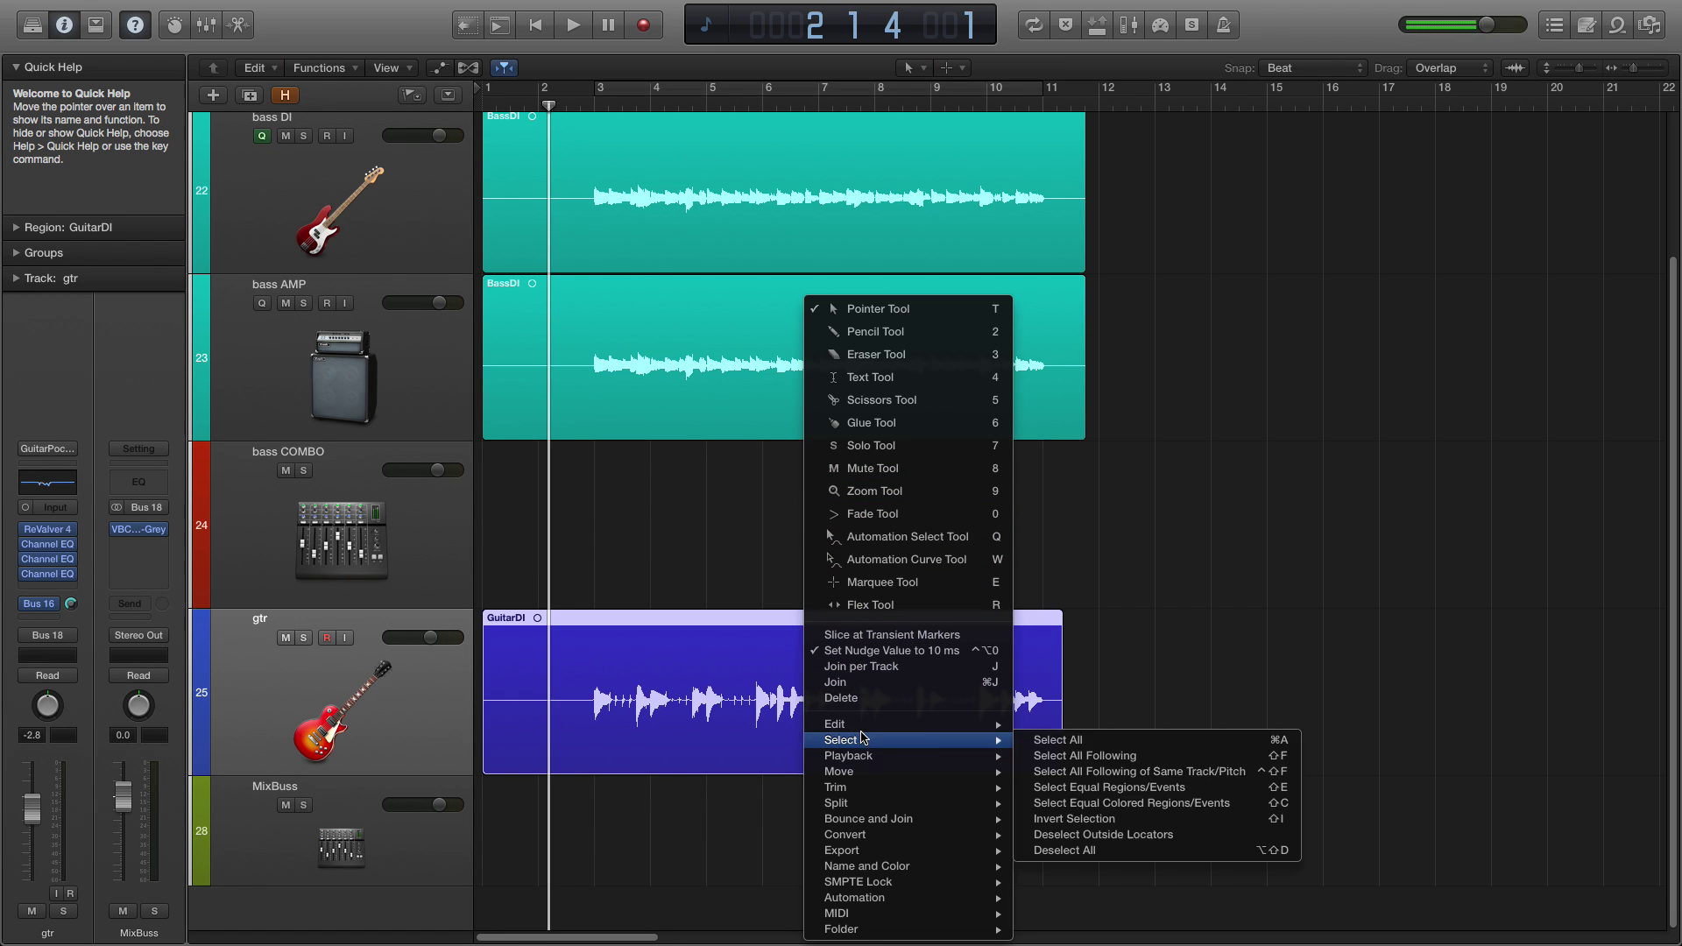
{"action": "mouse_move", "coordinate": [901, 931]}
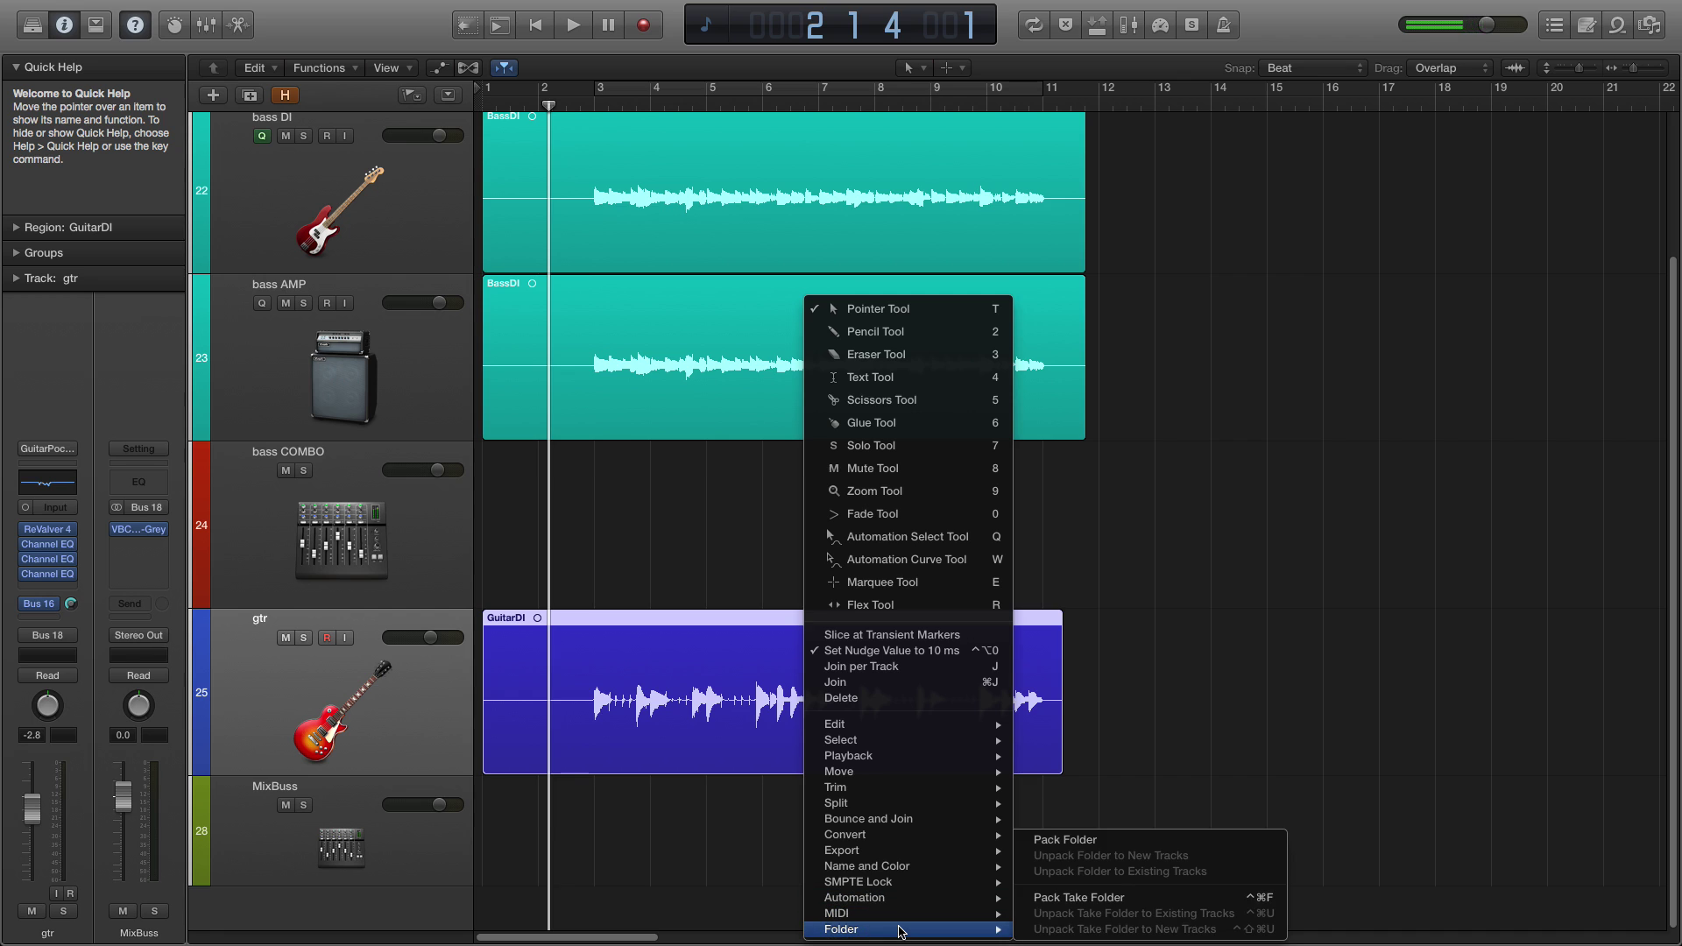
{"action": "mouse_move", "coordinate": [902, 901]}
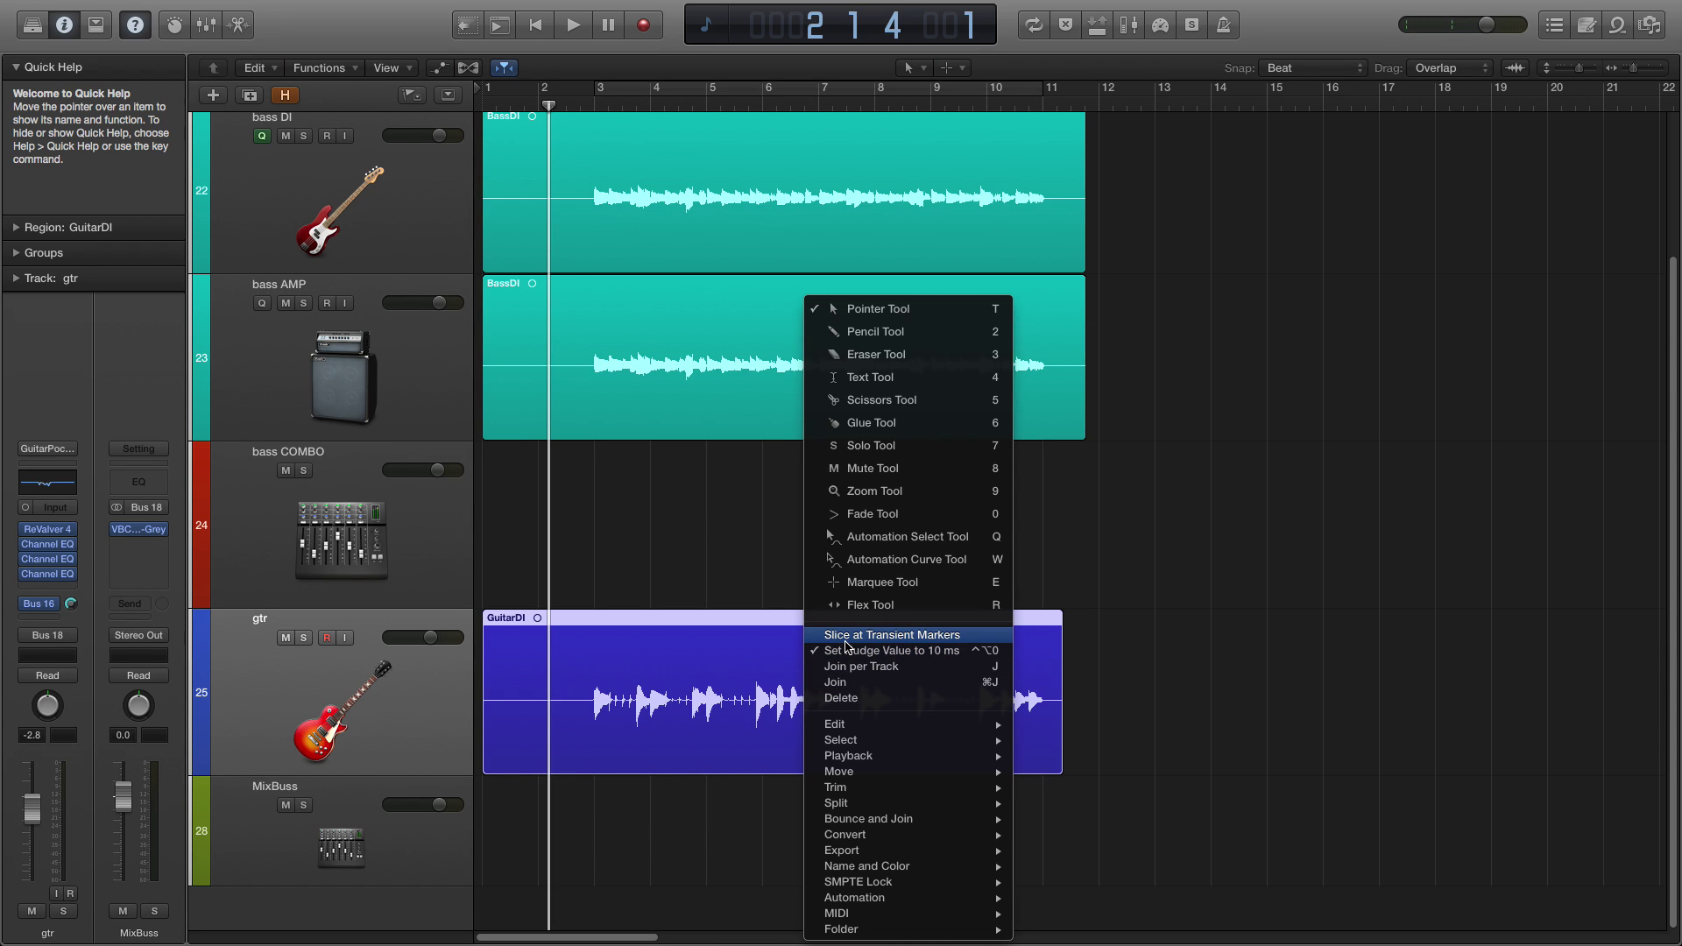
{"action": "left_click", "coordinate": [819, 650]}
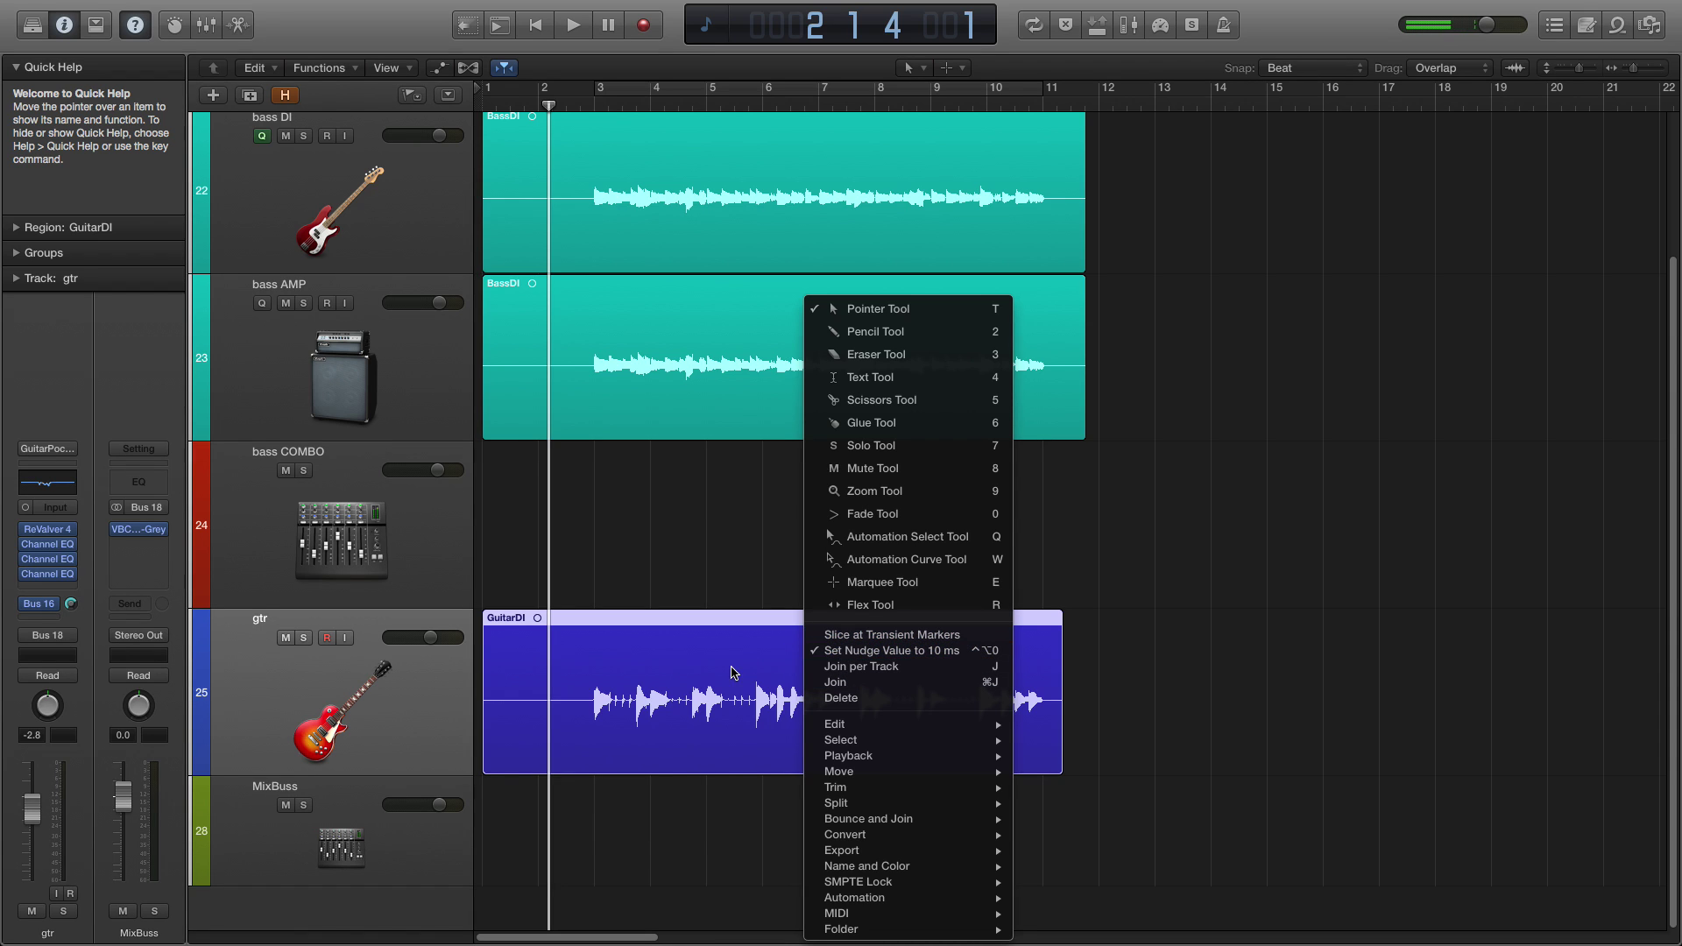
{"action": "right_click", "coordinate": [734, 673]}
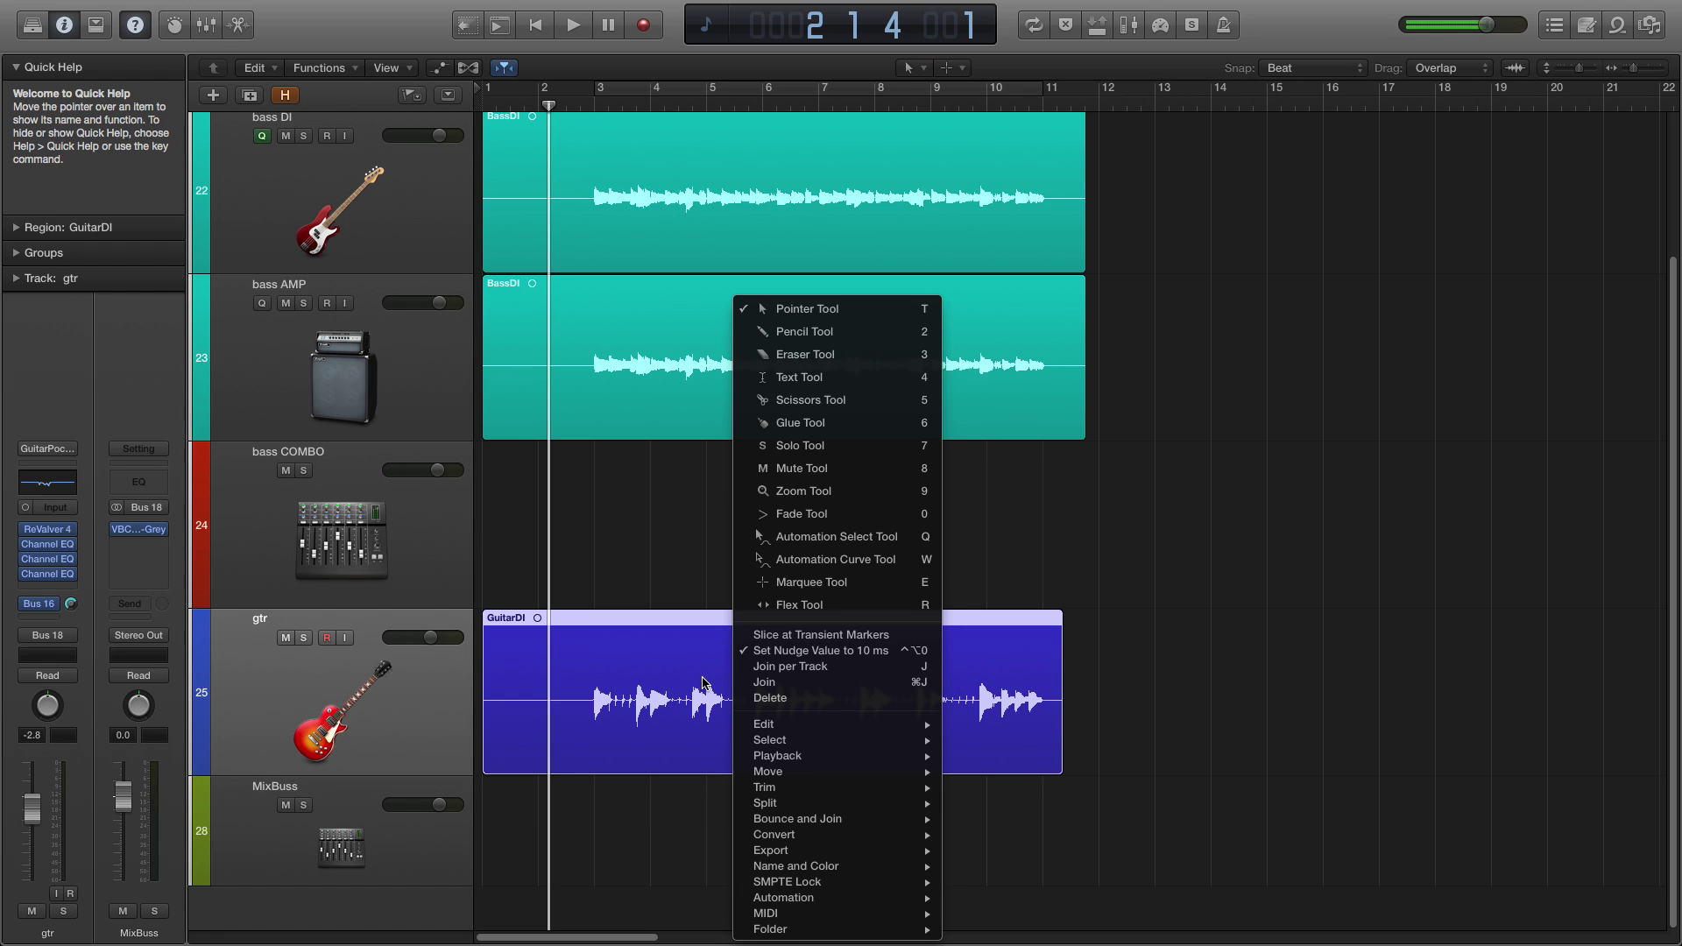
{"action": "left_click", "coordinate": [810, 635]}
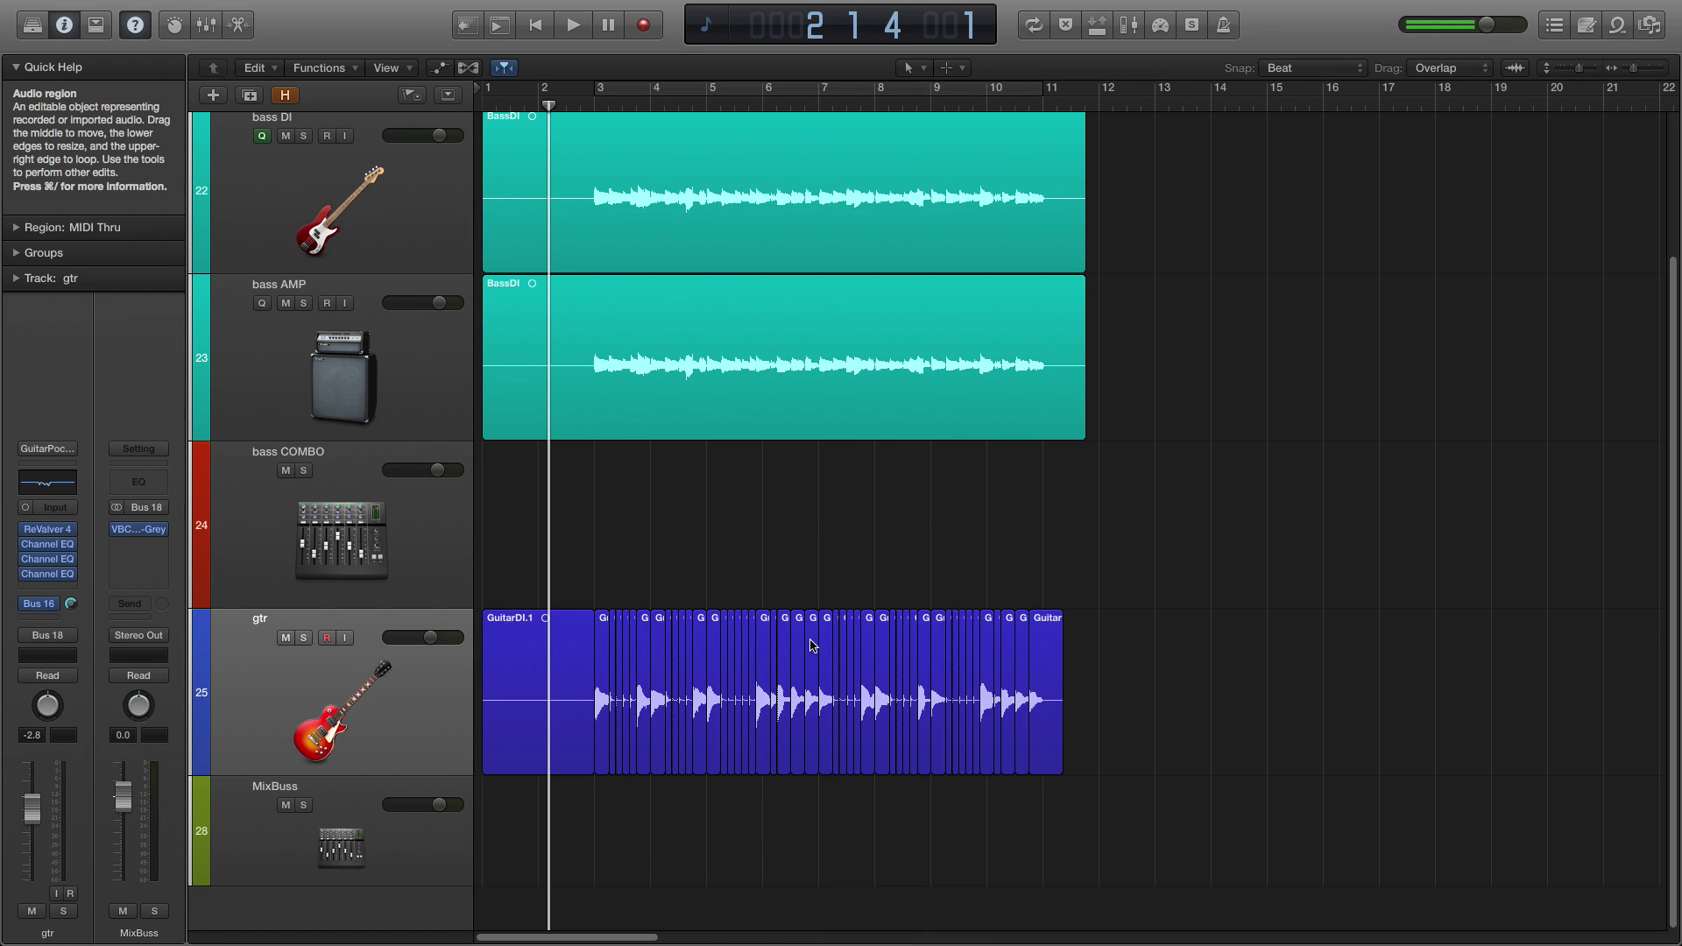
Select all the GuitarDI slices on the gtr track and show the event list.
{"action": "key", "text": "alt"}
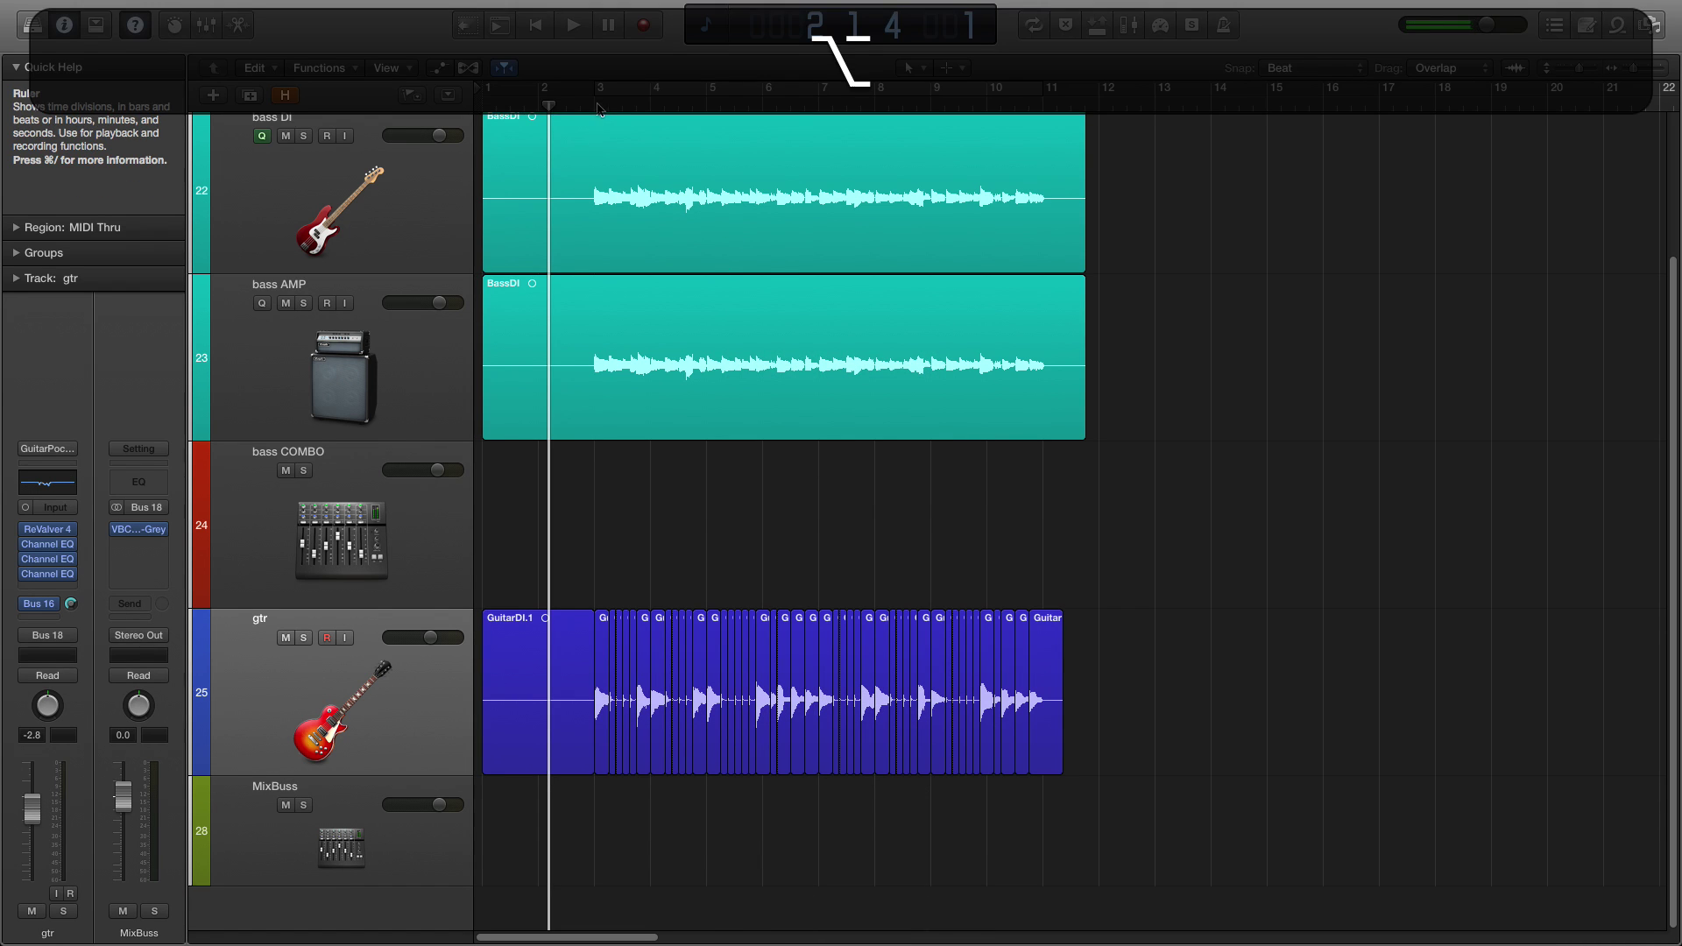
{"action": "mouse_move", "coordinate": [598, 105]}
{"action": "left_mouse_down"}
{"action": "mouse_move", "coordinate": [600, 153]}
{"action": "mouse_move", "coordinate": [609, 104]}
{"action": "left_mouse_up"}
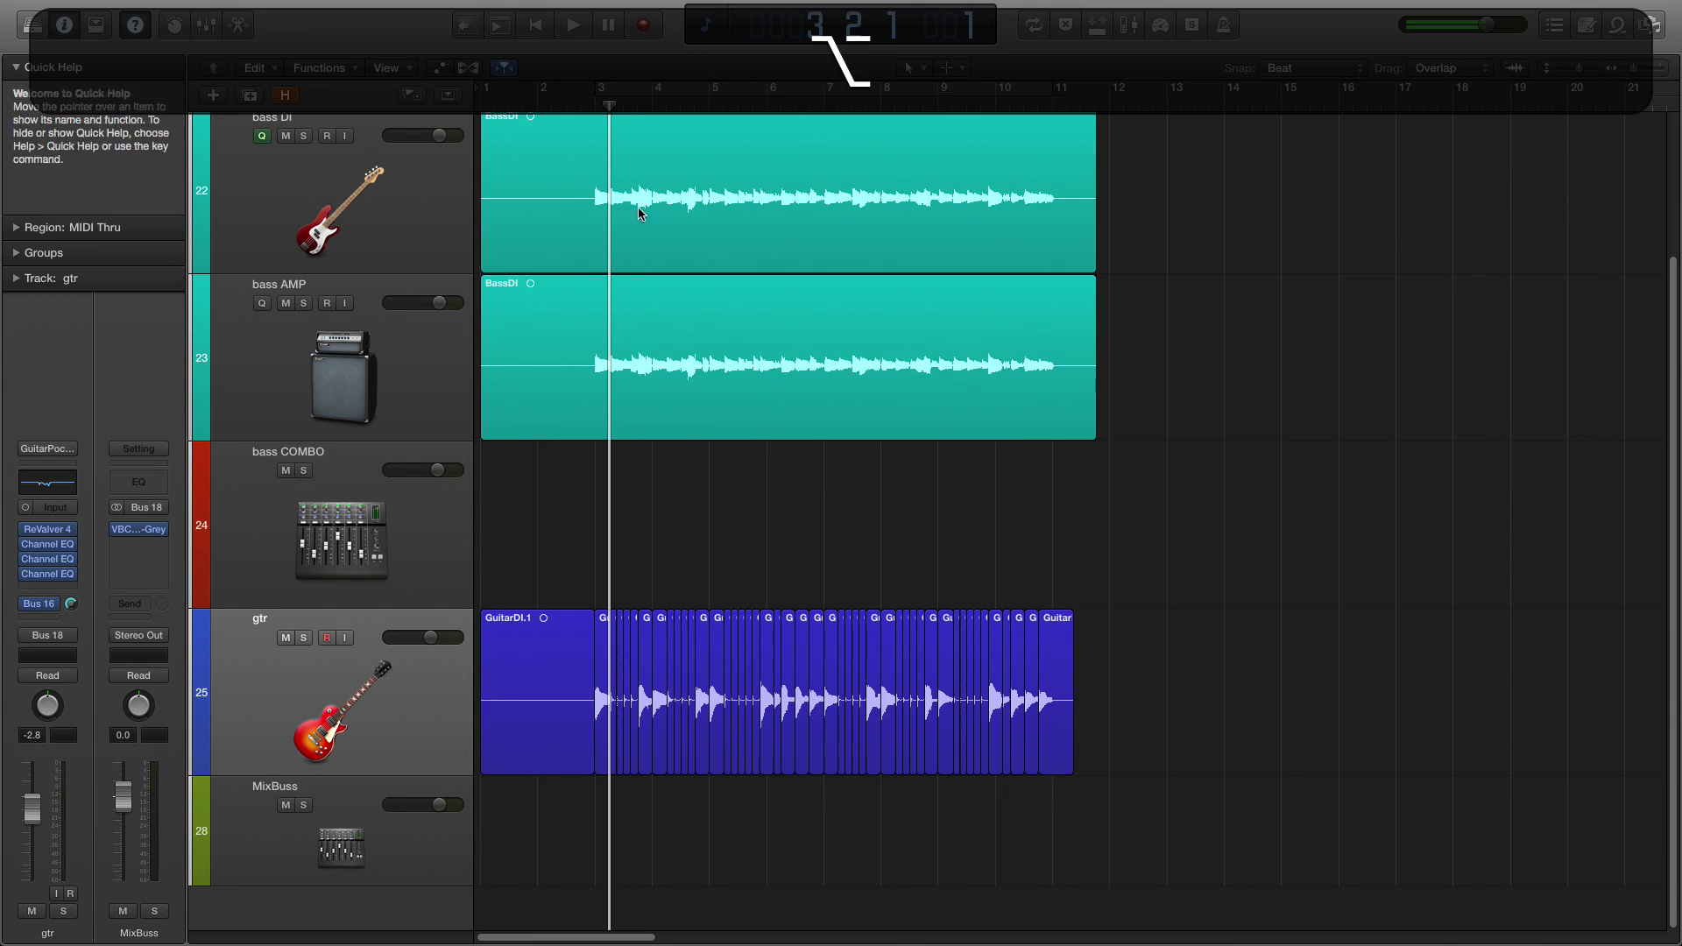
{"action": "left_click_drag", "start_coordinate": [1097, 649], "coordinate": [576, 682]}
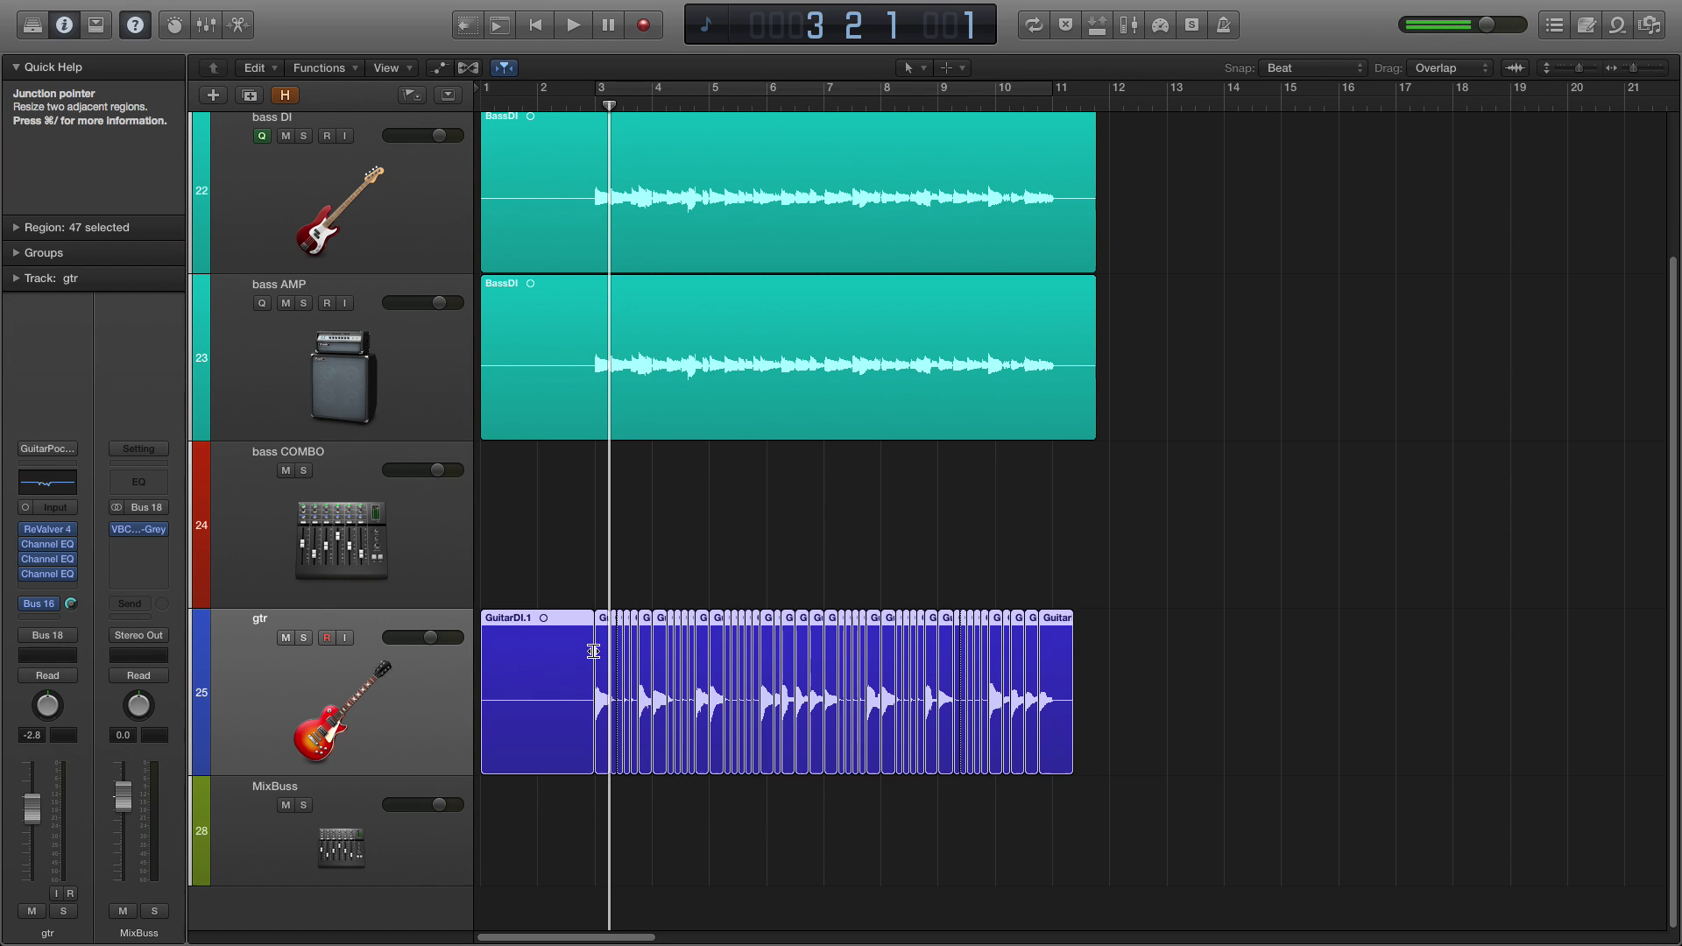
{"action": "key", "text": "d"}
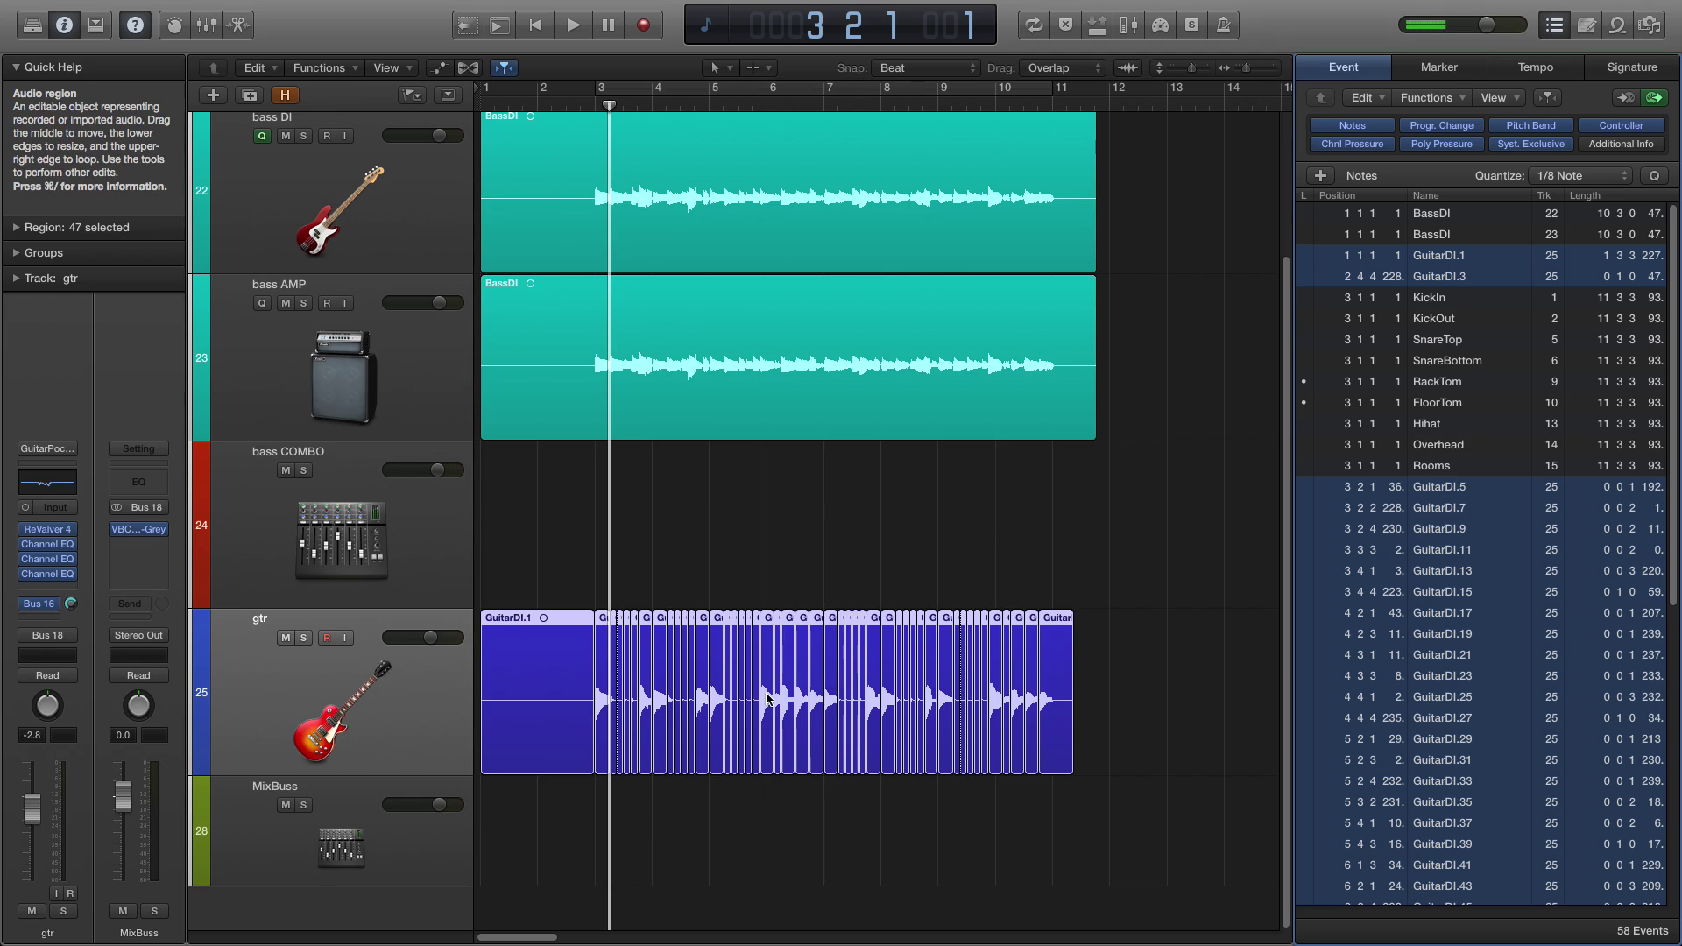
Quantize the selected guitar slices to 1/8 Note, place the playhead at bar 3 and examine the slices' spacing there.
{"action": "left_click", "coordinate": [1655, 177]}
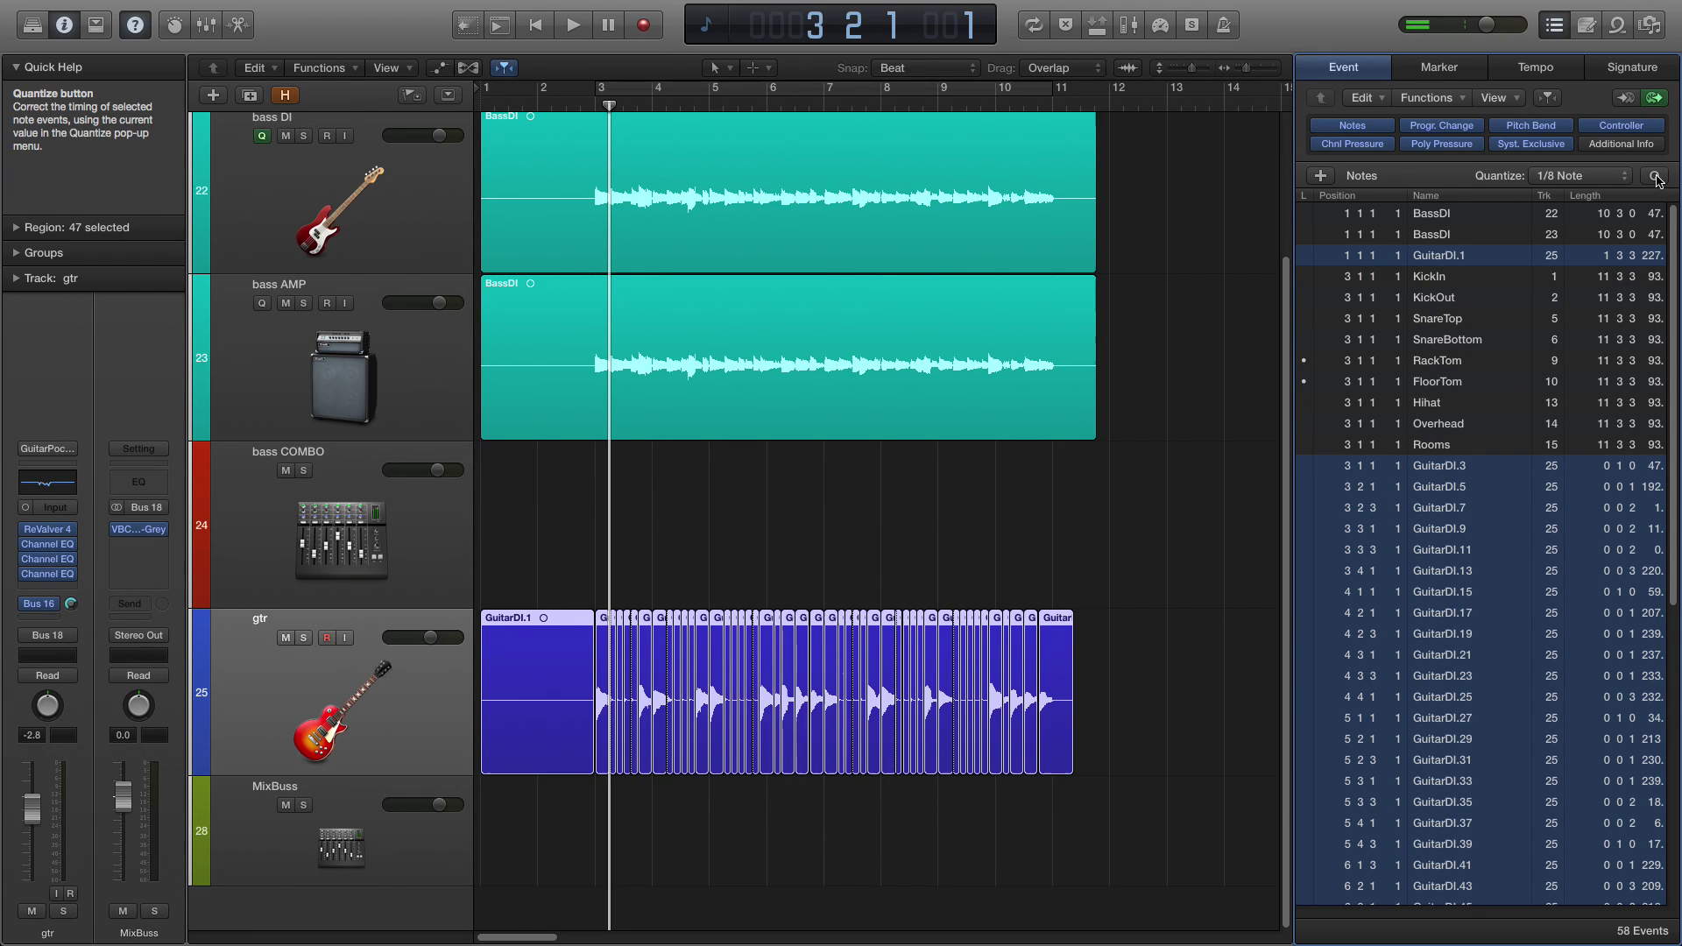
{"action": "left_click", "coordinate": [595, 106], "text": "alt"}
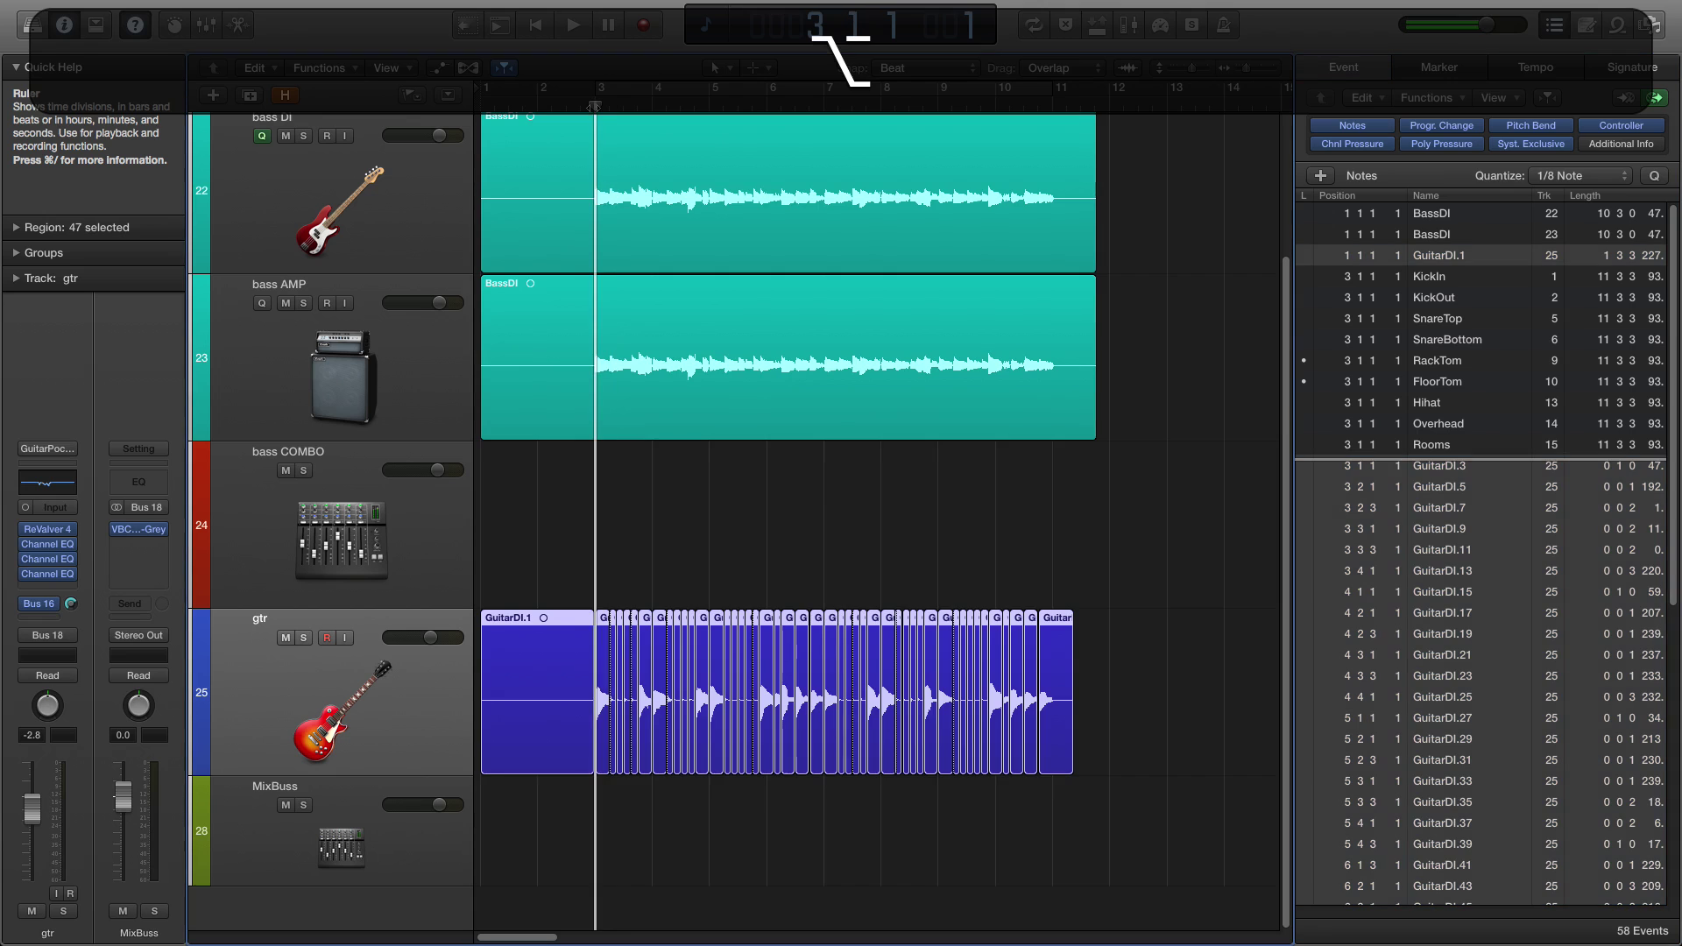
{"action": "scroll", "coordinate": [593, 167], "scroll_direction": "up", "scroll_amount": 5}
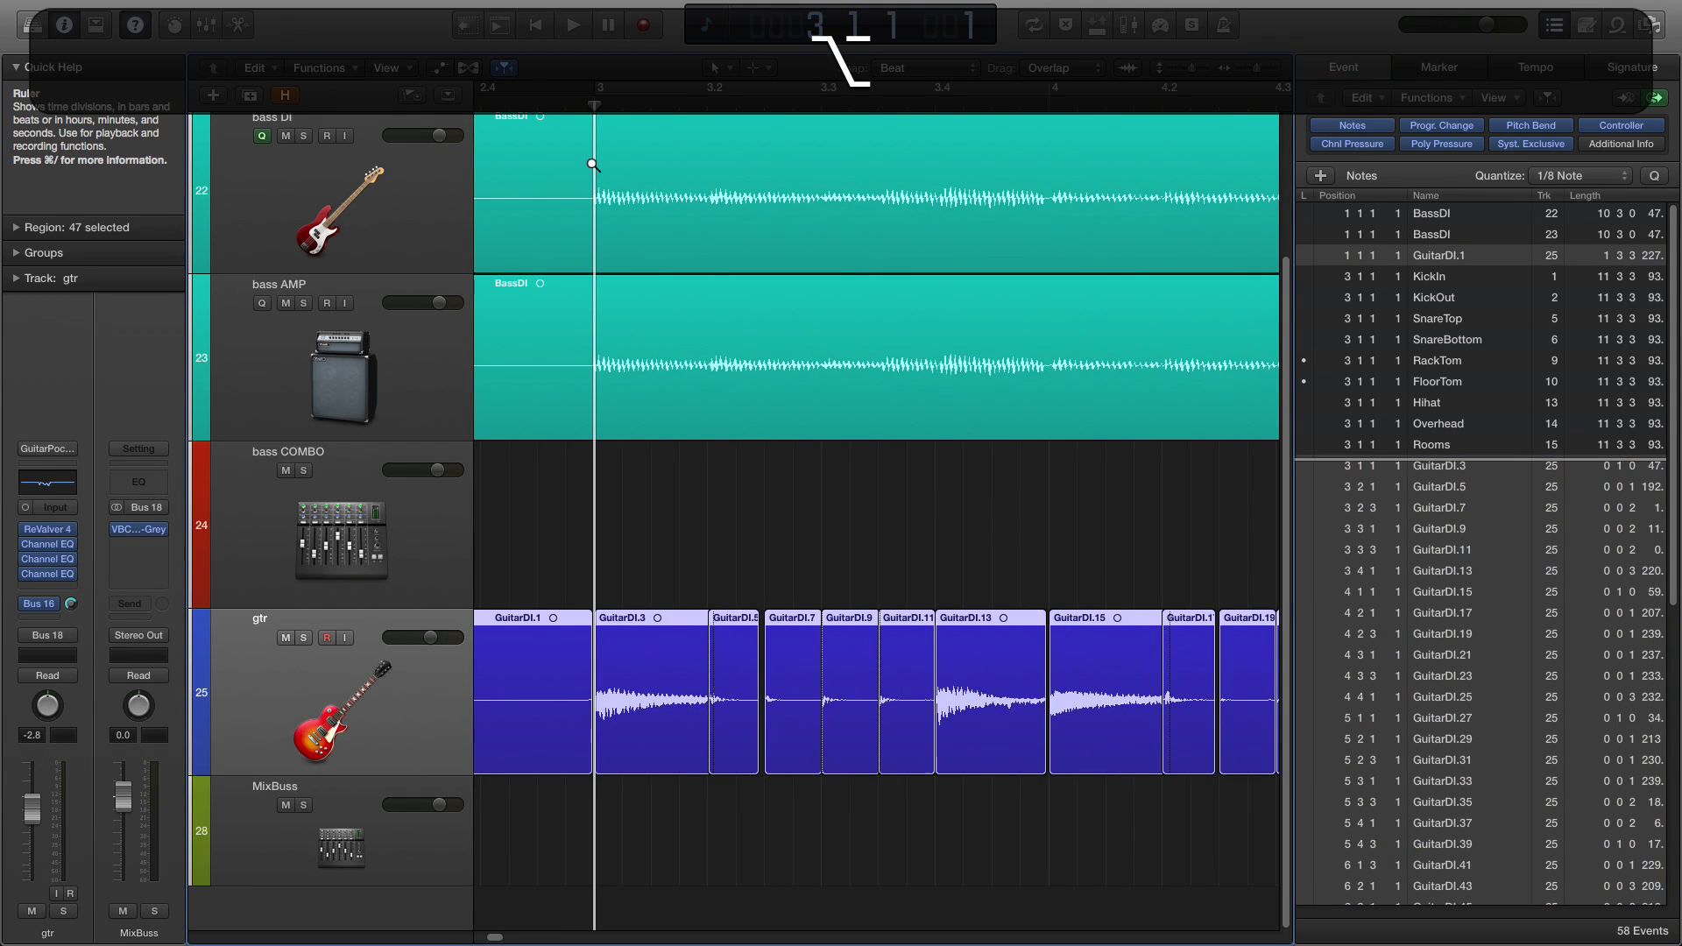
{"action": "scroll", "coordinate": [593, 165], "scroll_direction": "down", "scroll_amount": 4}
Undo the quantization and the slicing of the GuitarDI region.
{"action": "key", "text": "alt+super+z"}
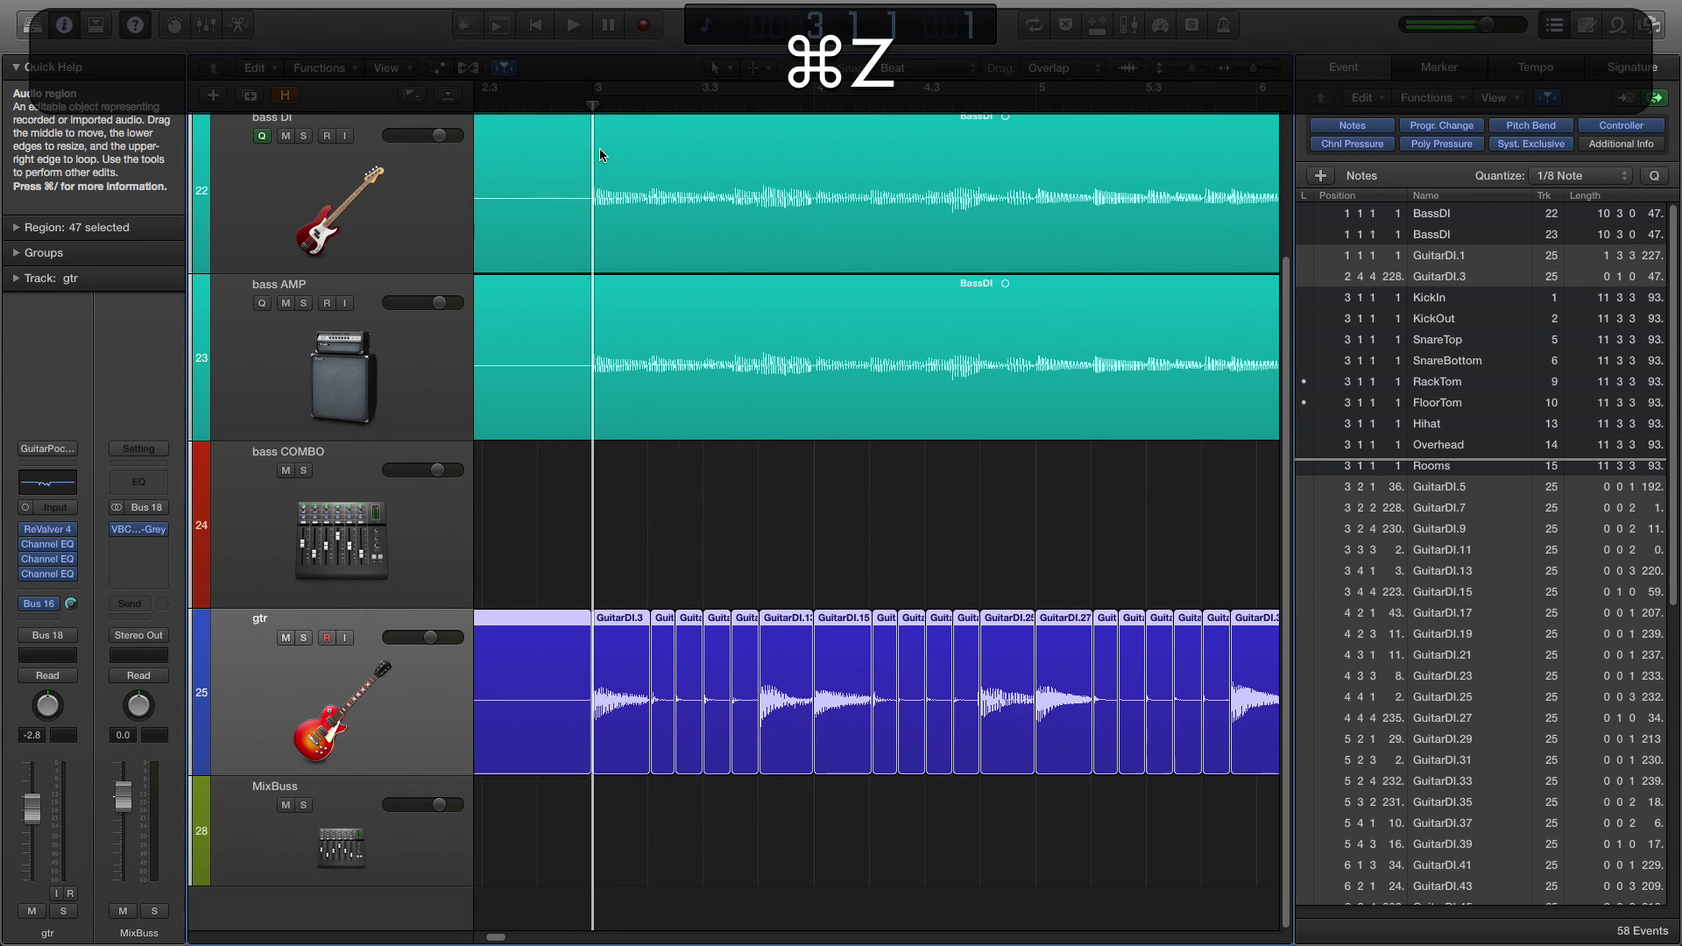
{"action": "key", "text": "super"}
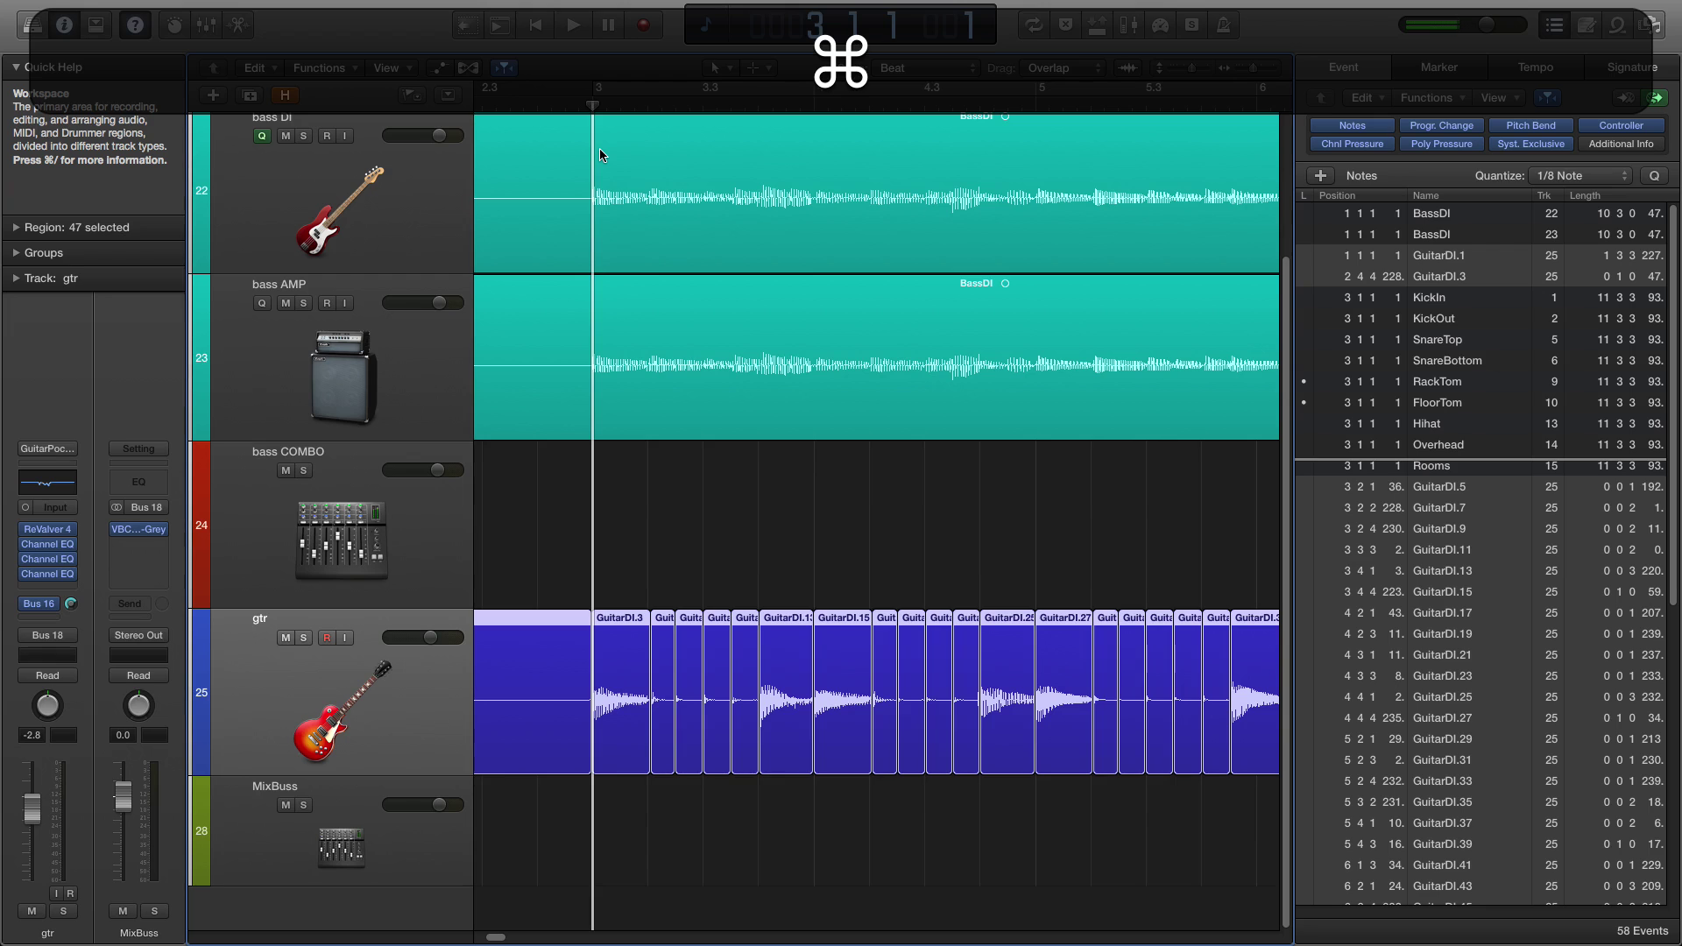
{"action": "key", "text": "super+z"}
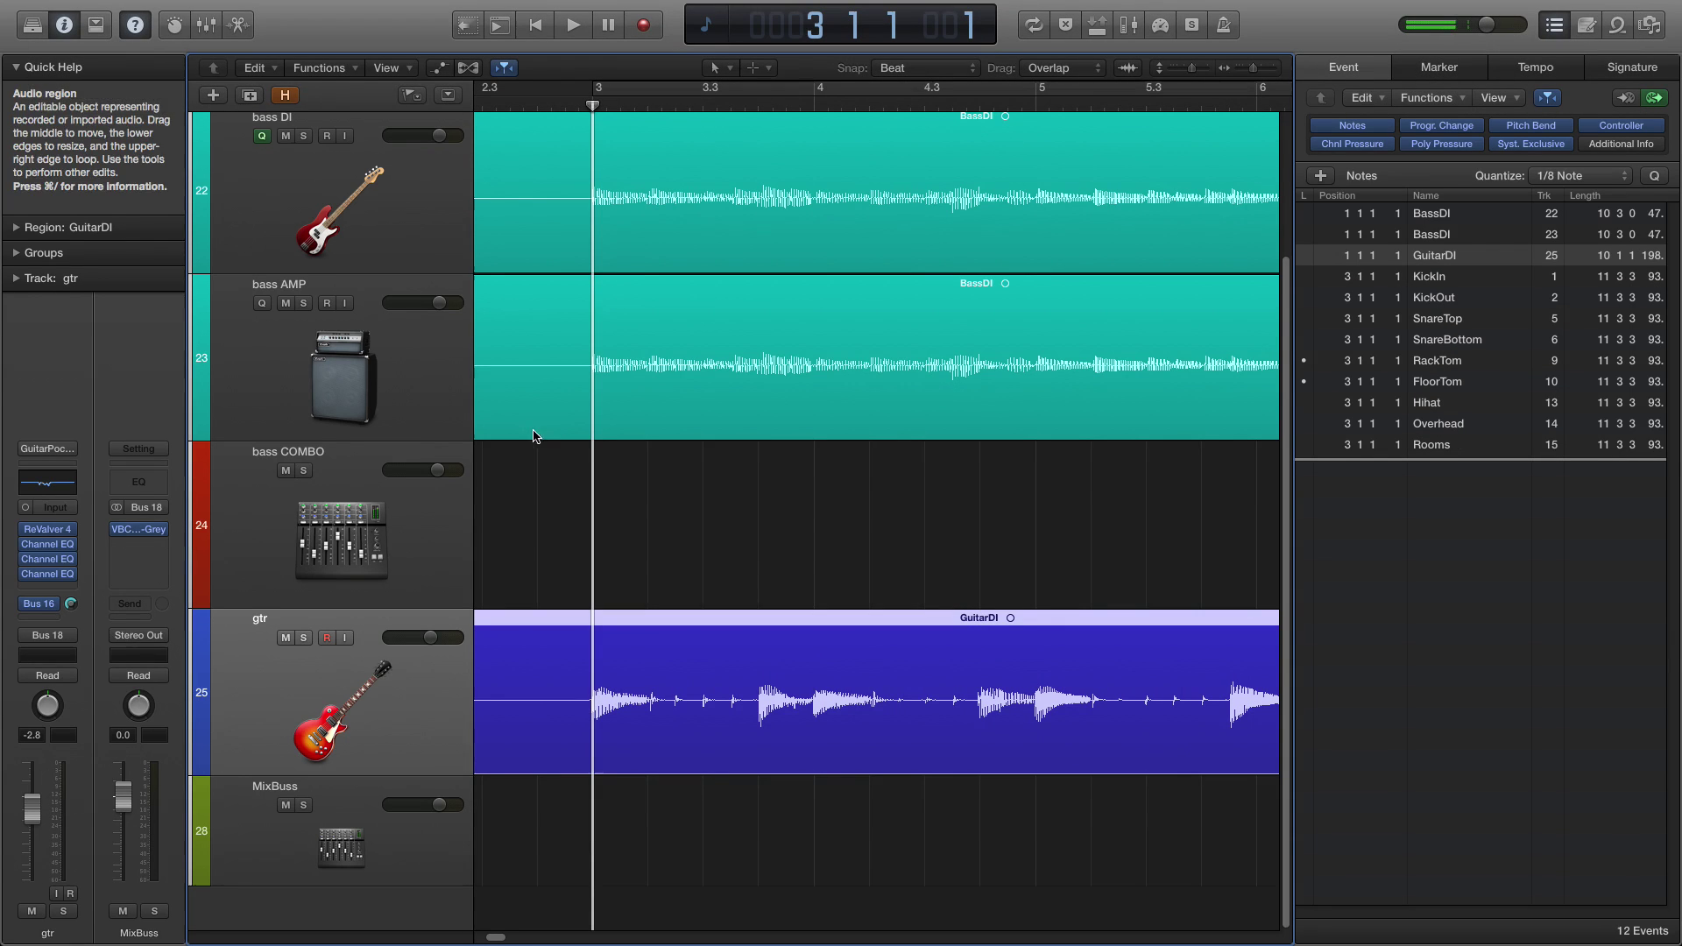
Play back the bass and unsliced guitar from just before bar 3.
{"action": "left_click", "coordinate": [552, 107]}
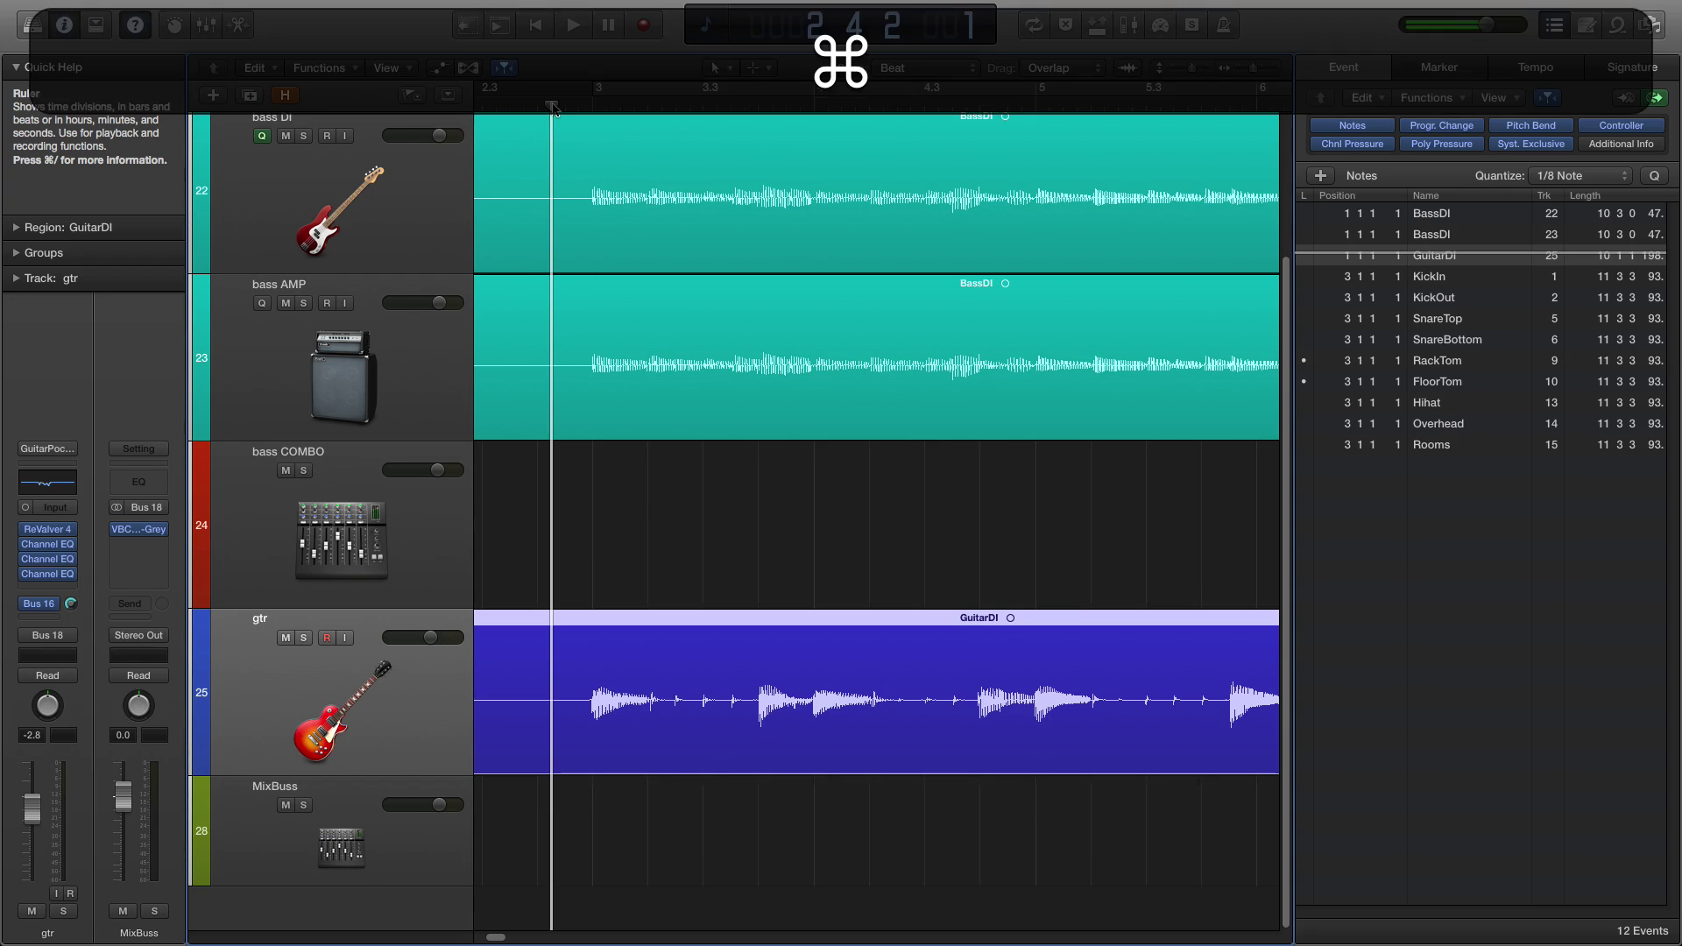
{"action": "key", "text": "super+Left"}
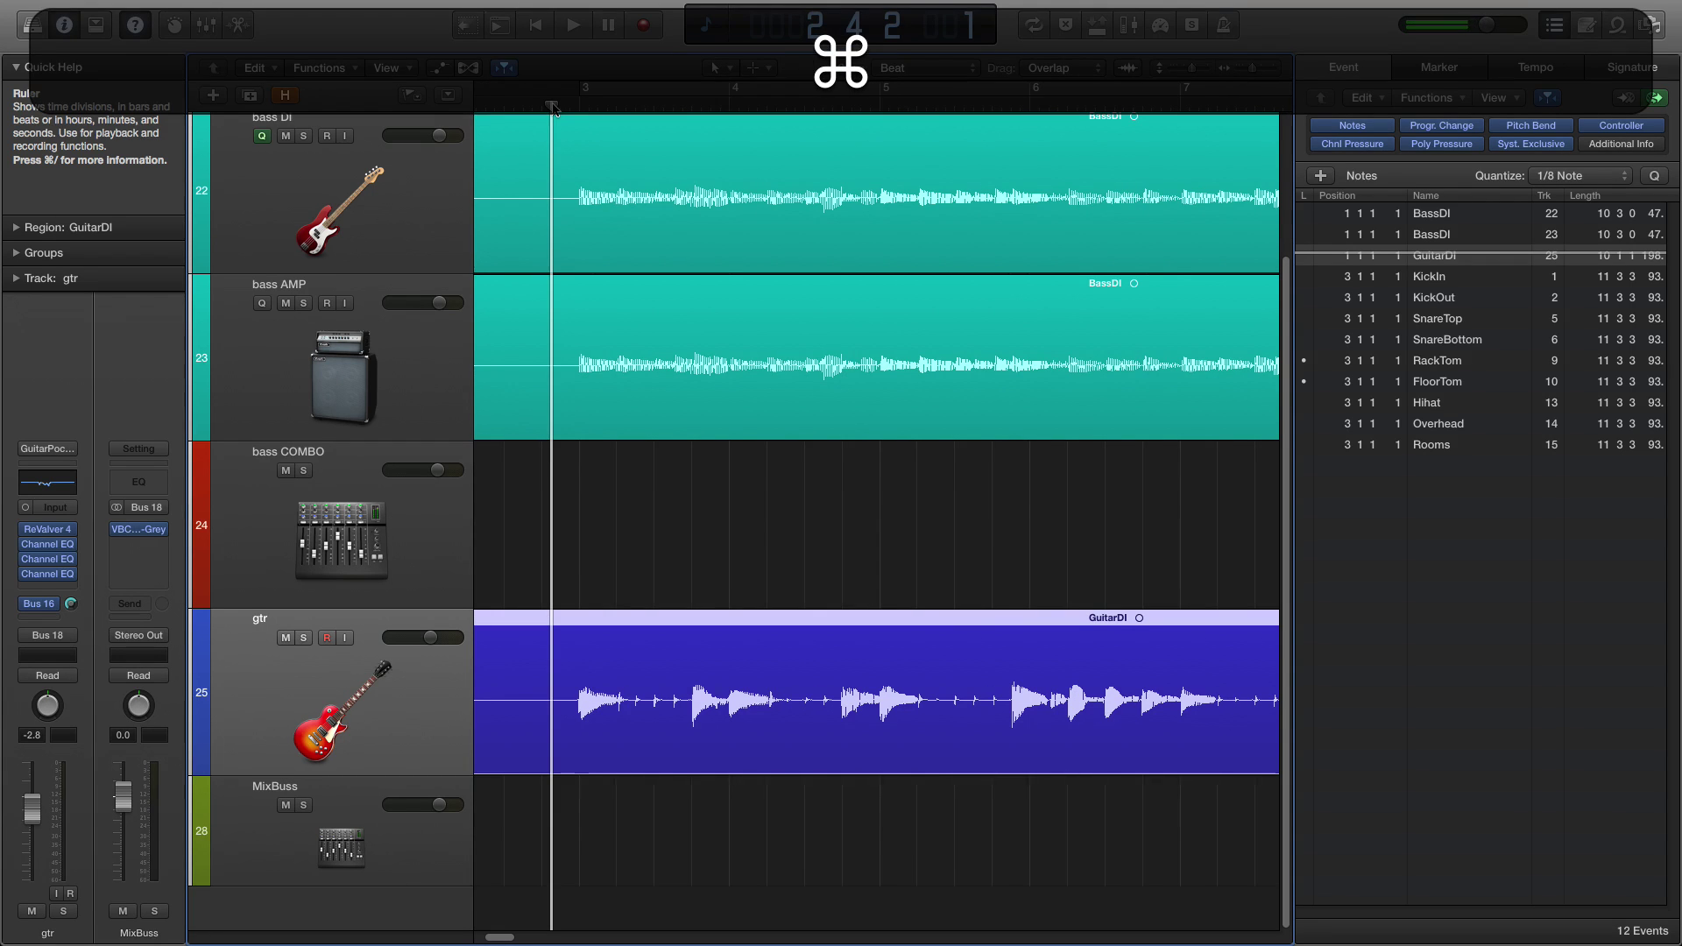
{"action": "key", "text": "space"}
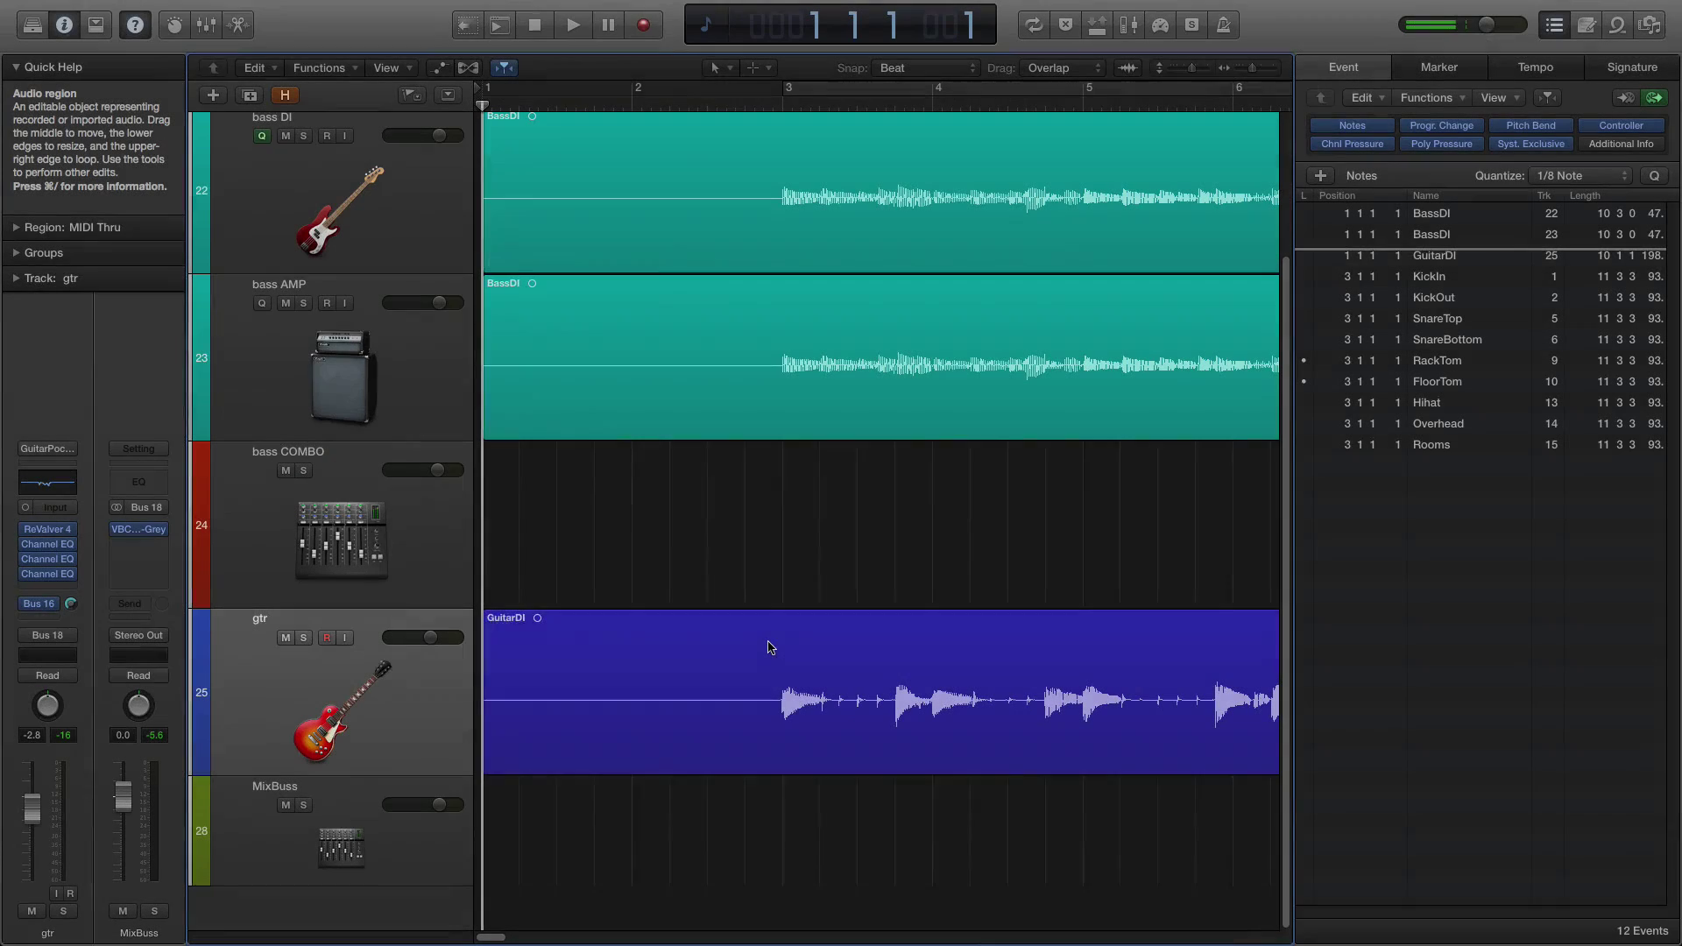
Slice the GuitarDI region on the gtr track at its transient markers.
{"action": "left_click", "coordinate": [770, 648]}
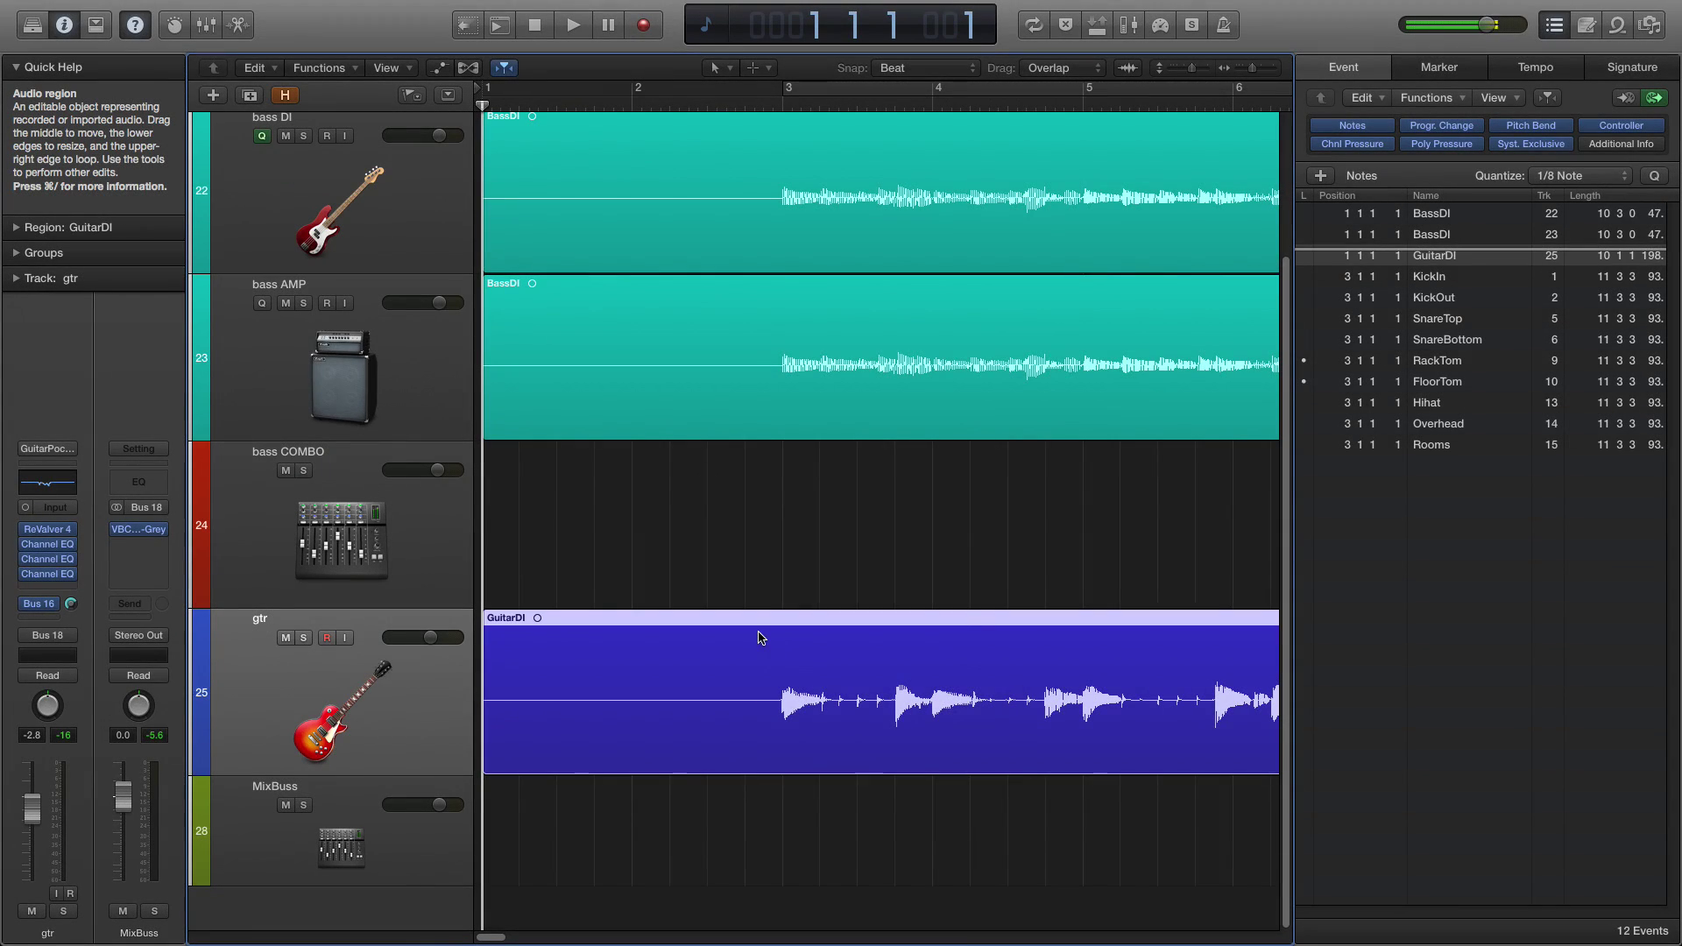
{"action": "right_click", "coordinate": [759, 637]}
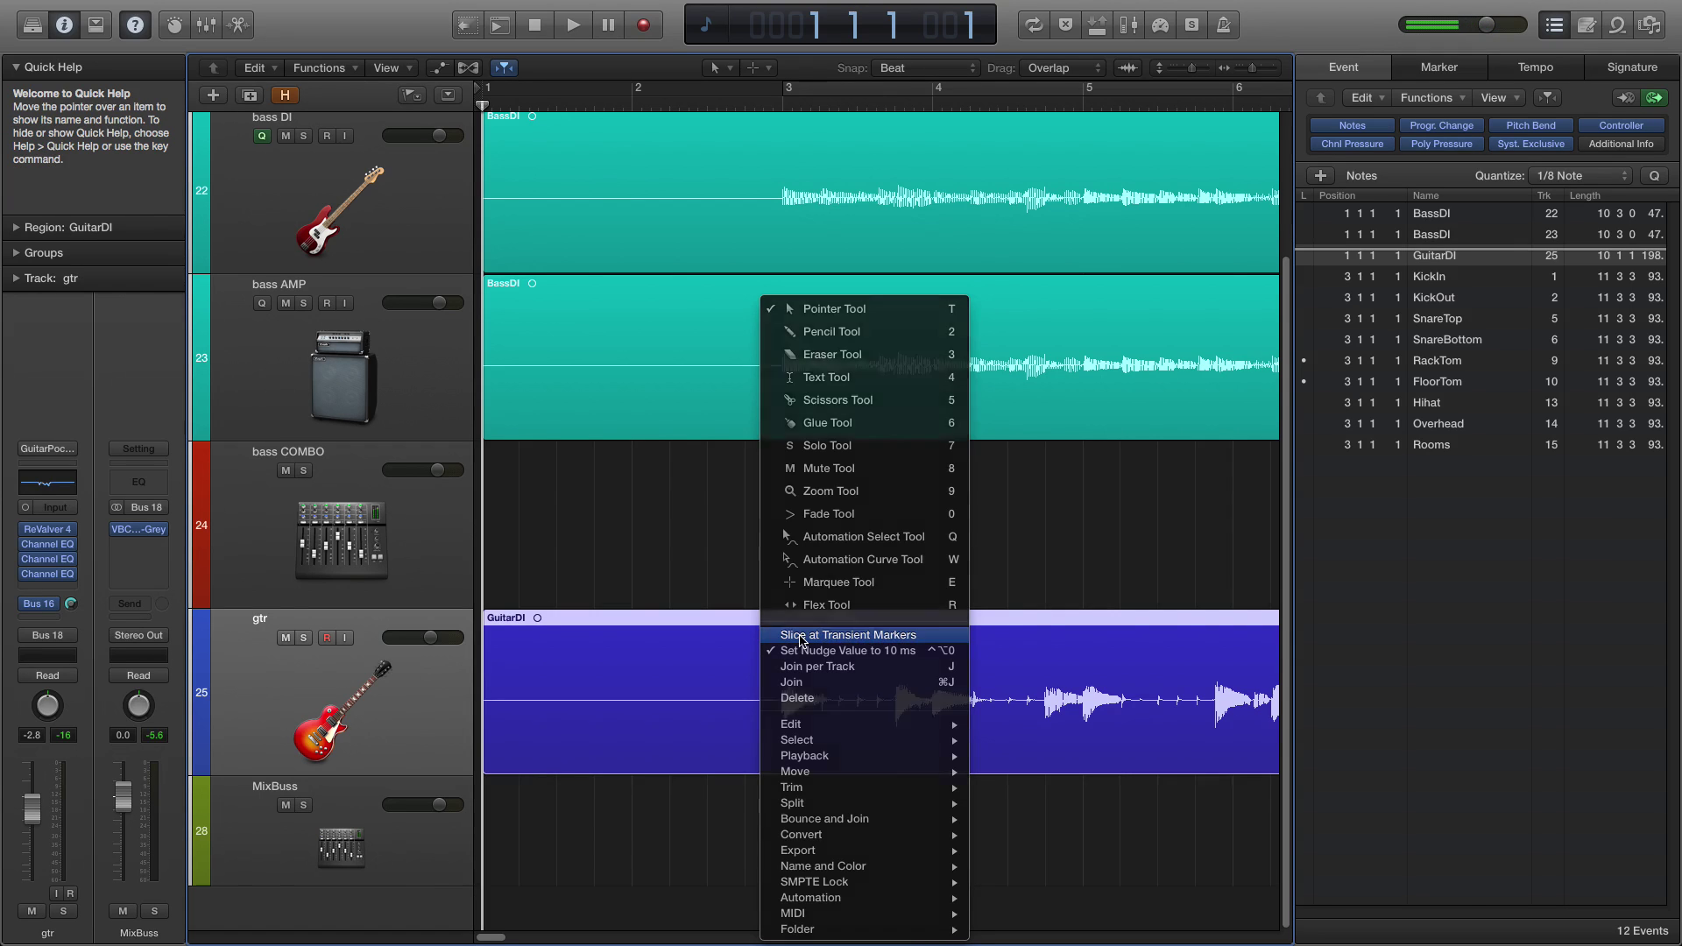
{"action": "left_click", "coordinate": [815, 635]}
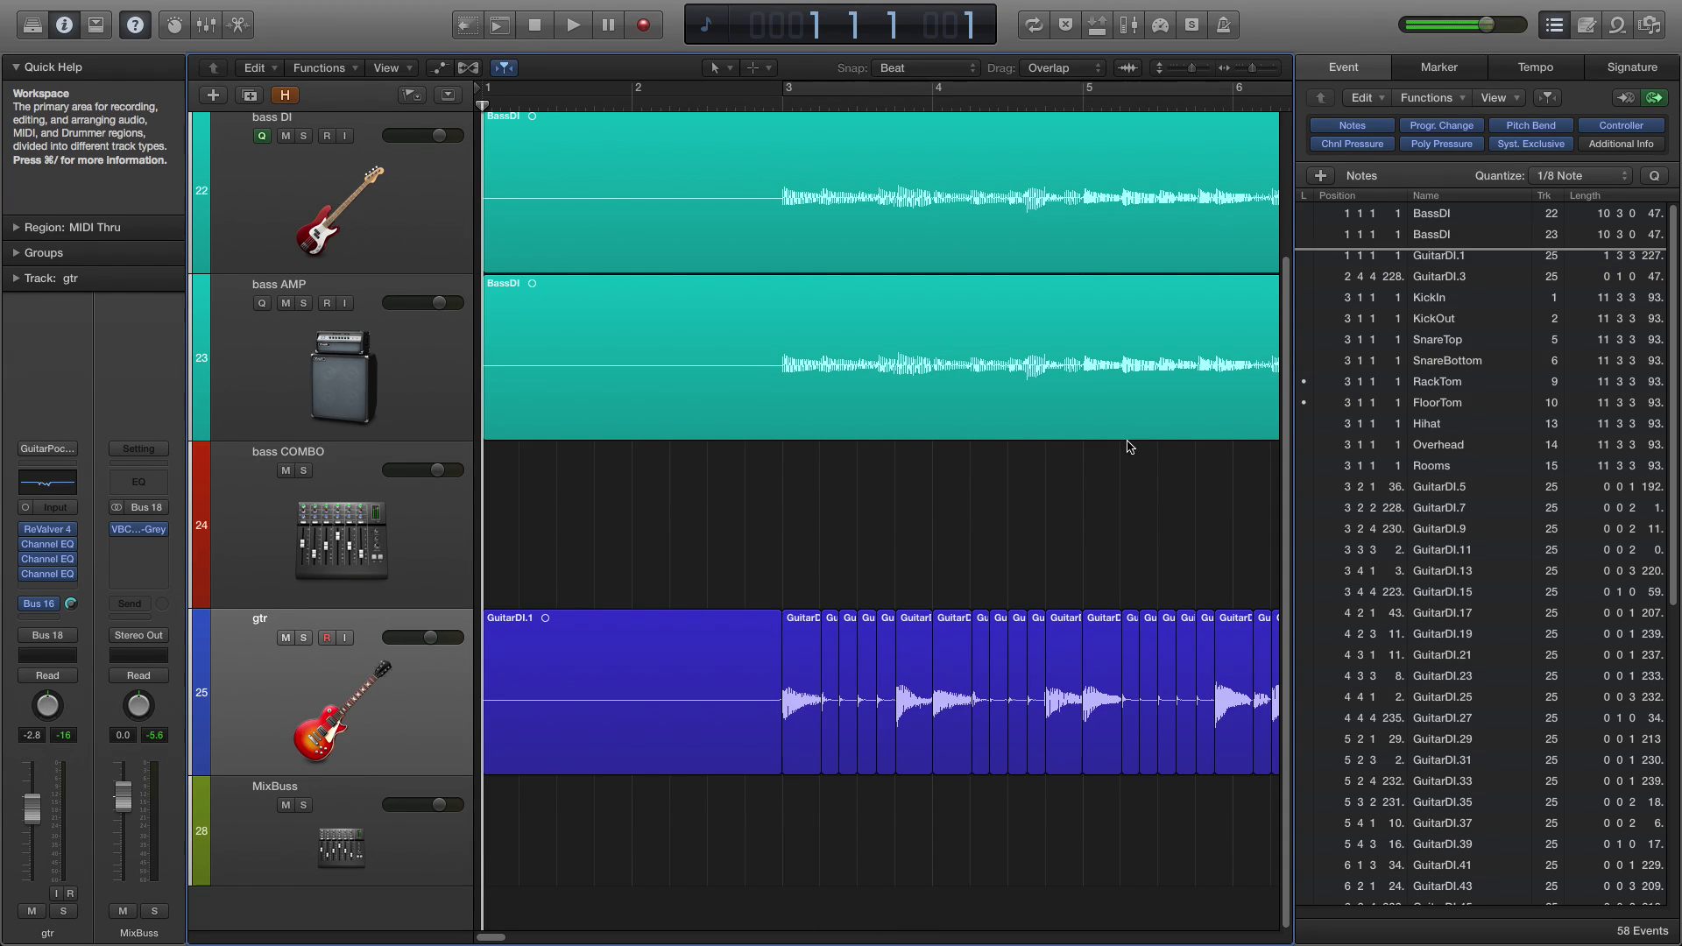
Select all the GuitarDI slices on the gtr track and quantize them to 1/8 Note.
{"action": "key", "text": "super+Left"}
{"action": "key", "text": "super+Left"}
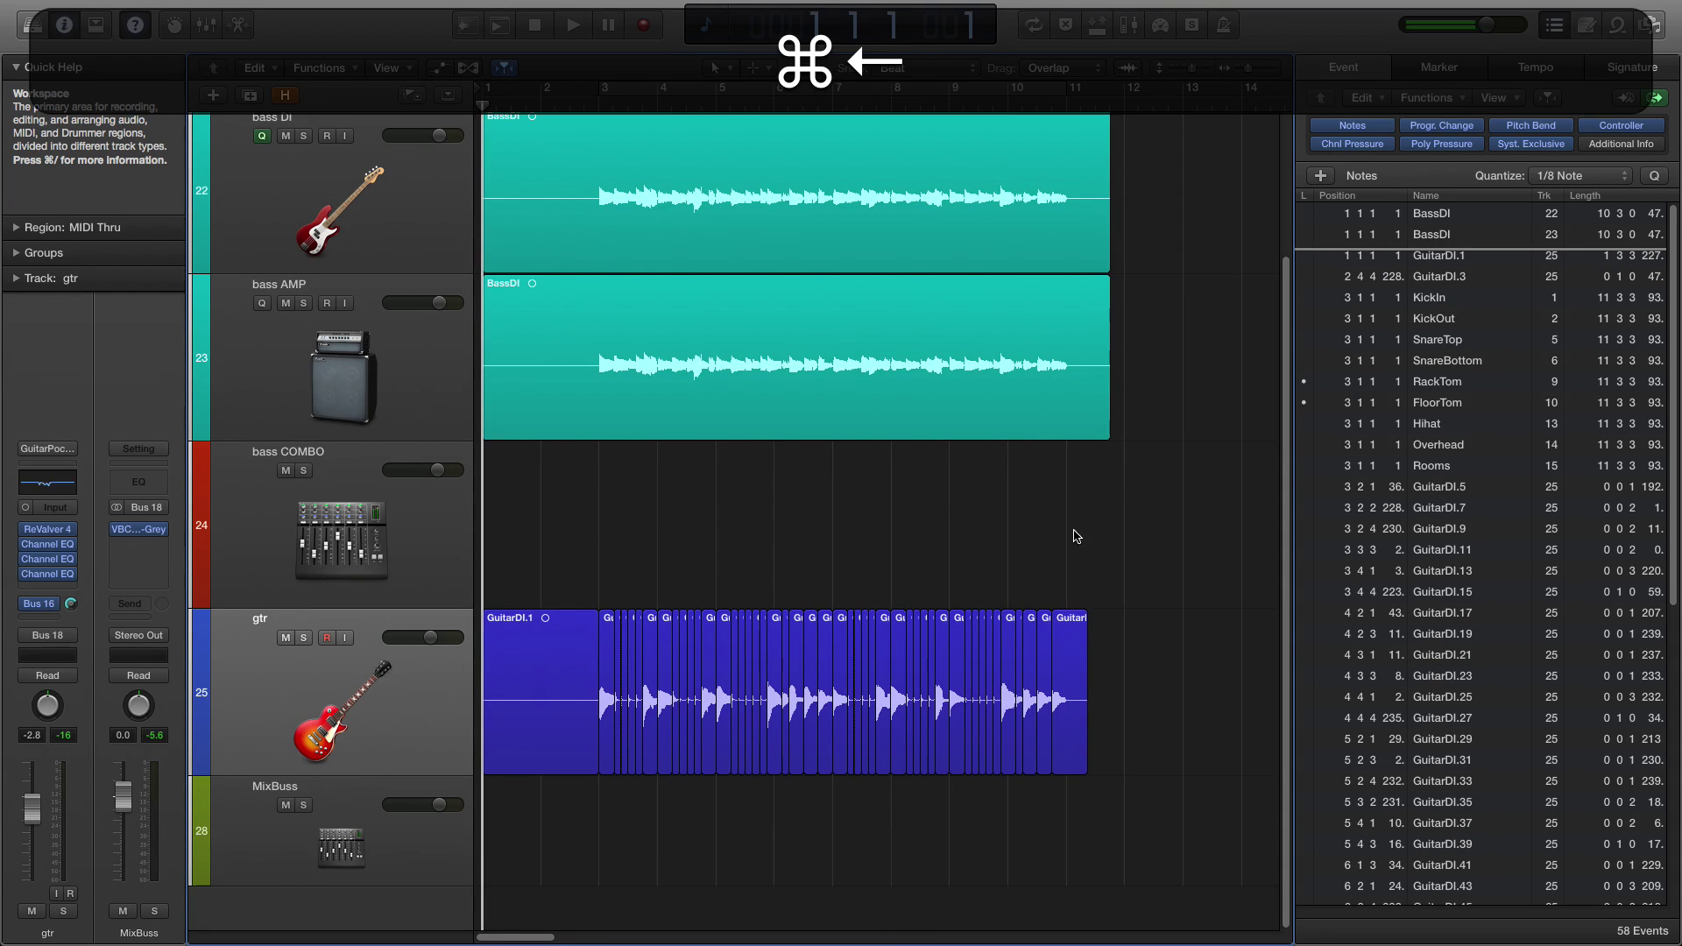
{"action": "left_click_drag", "start_coordinate": [1128, 709], "coordinate": [571, 720]}
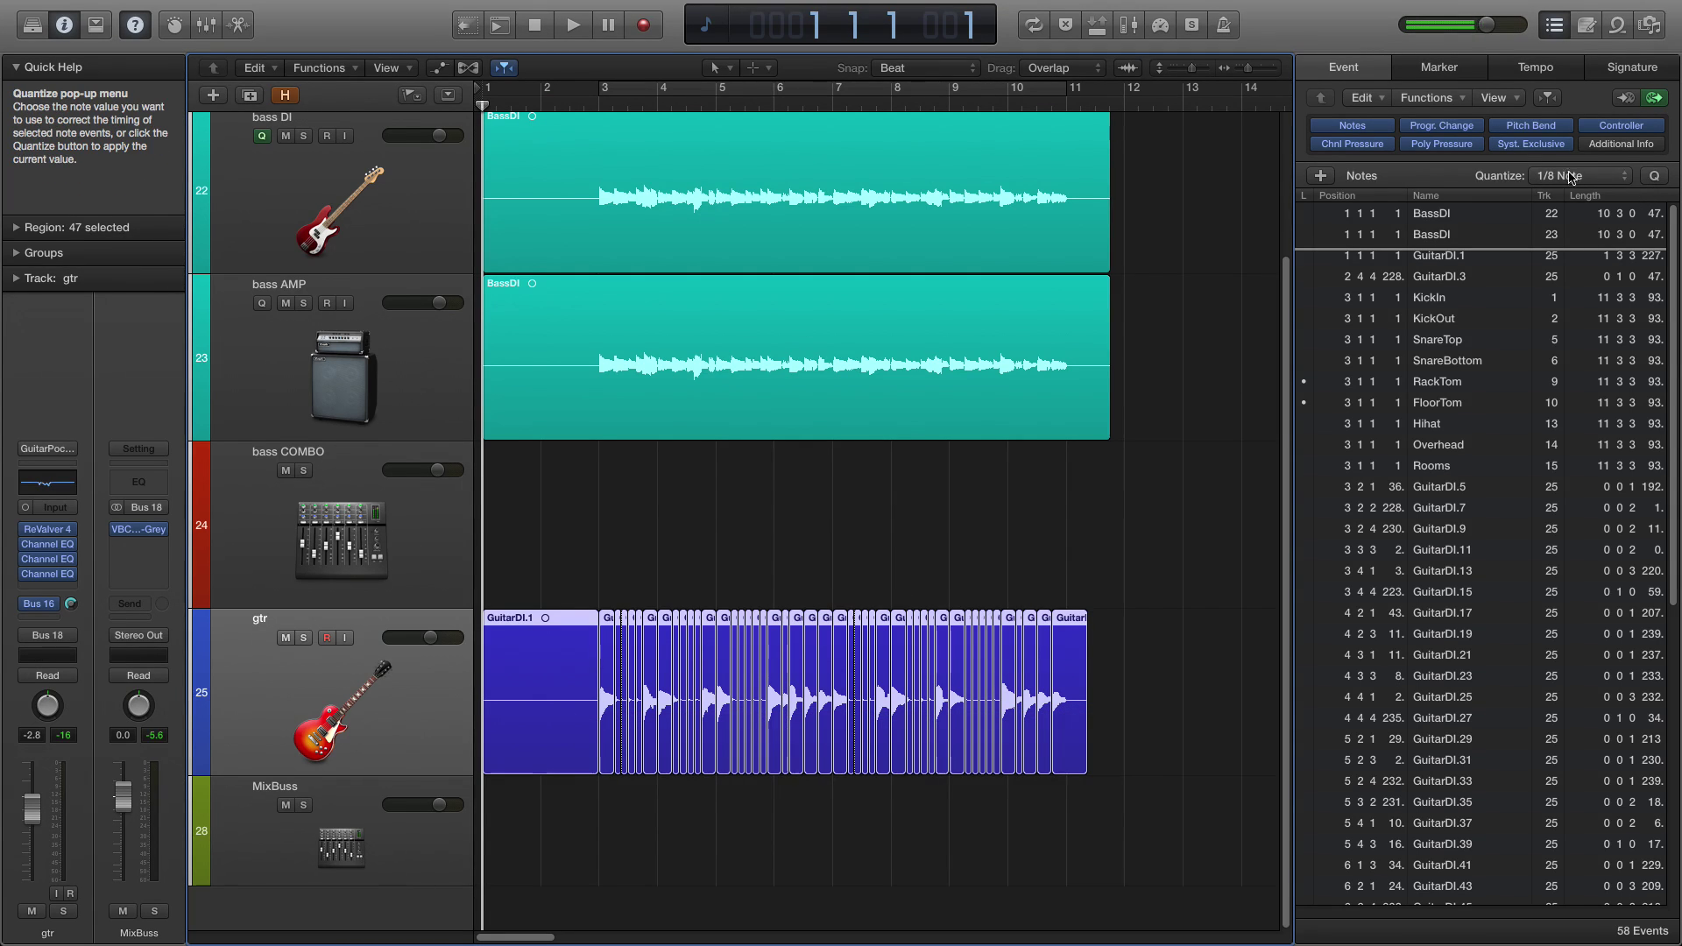
{"action": "left_click", "coordinate": [1599, 181]}
{"action": "left_click", "coordinate": [1581, 176]}
{"action": "left_click", "coordinate": [1655, 176]}
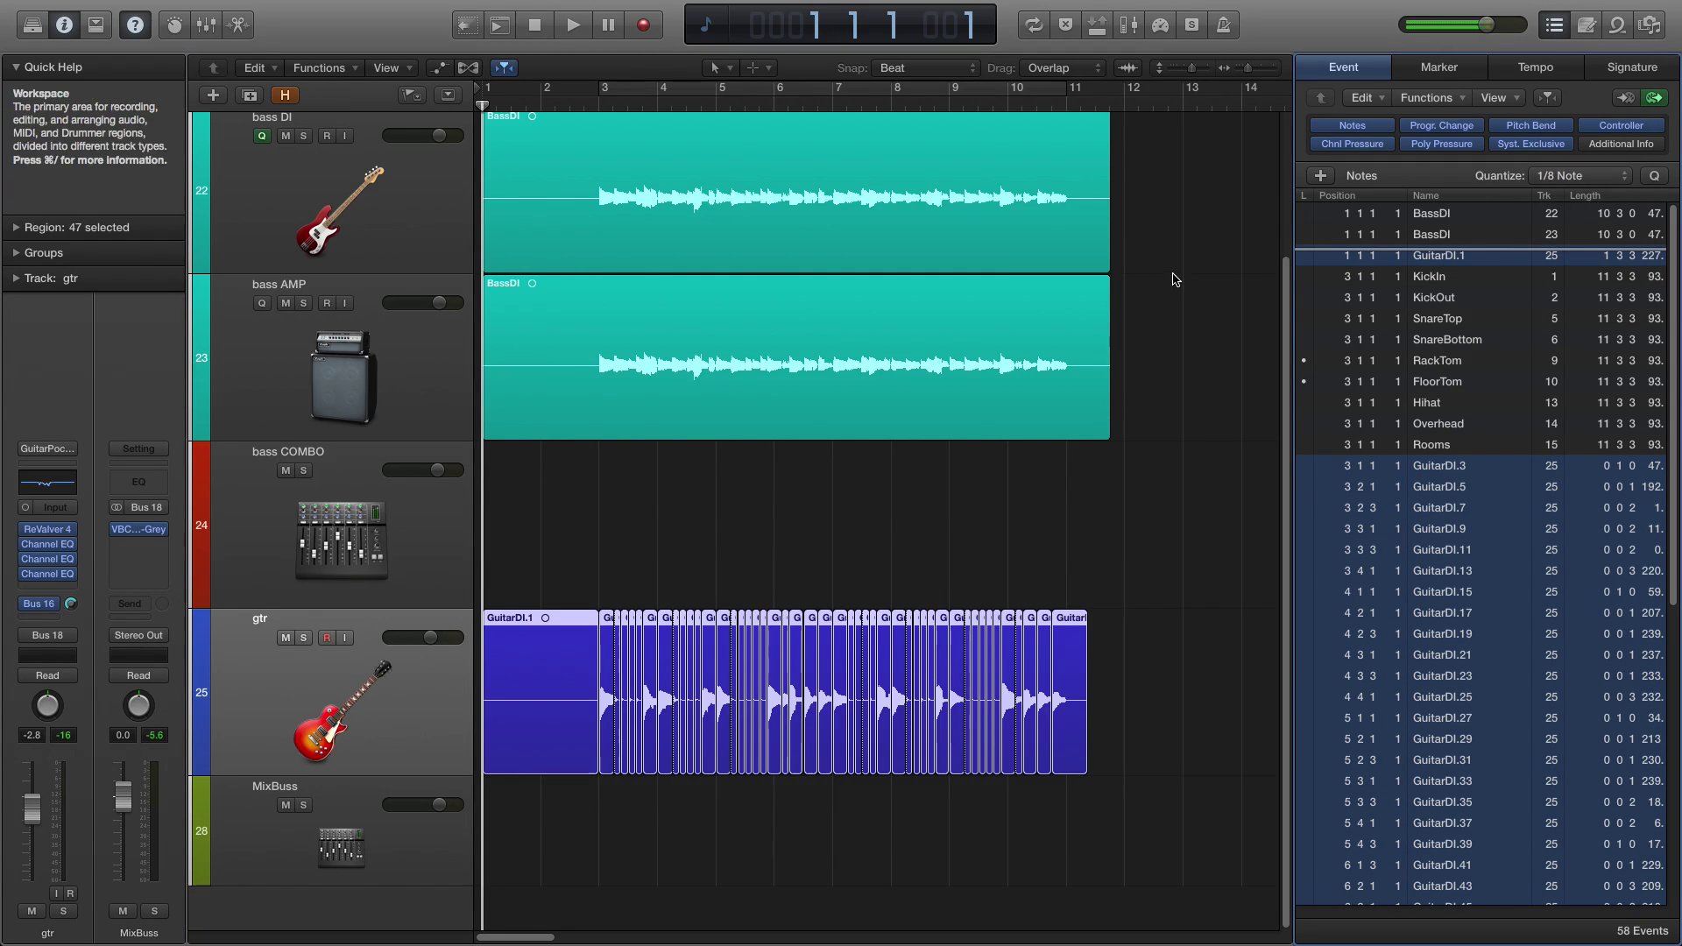
Place the playhead just before bar 3 and examine the alignment and gaps of the quantized guitar slices.
{"action": "left_click_drag", "start_coordinate": [604, 107], "coordinate": [592, 109]}
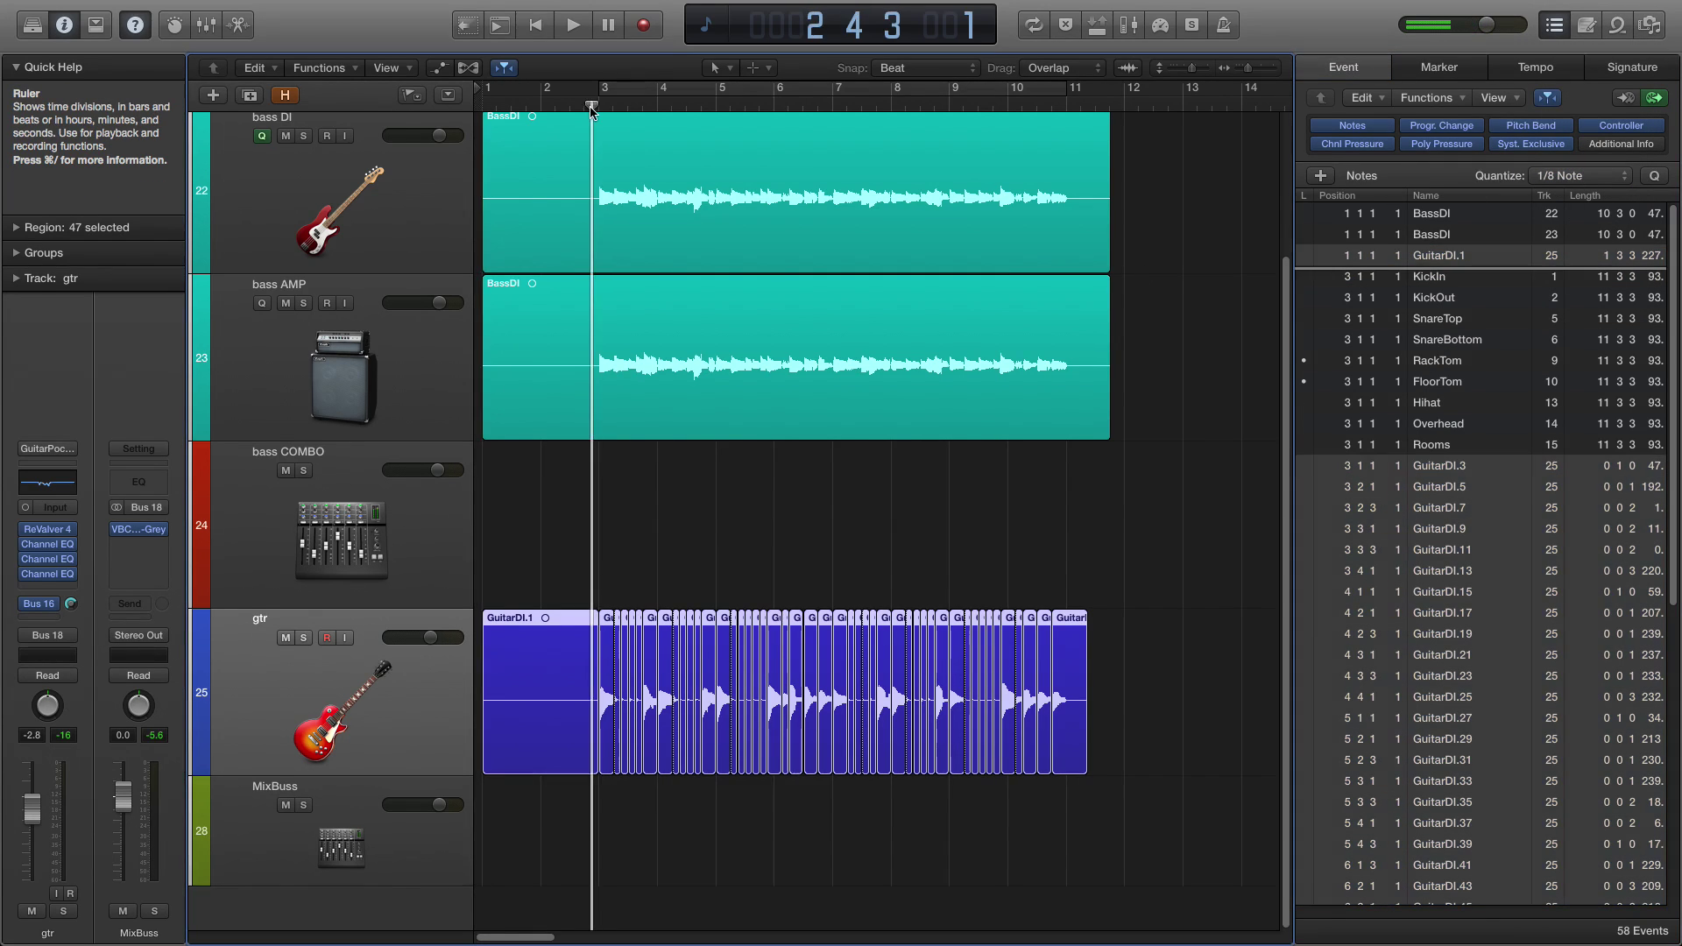
{"action": "key", "text": "super+Right"}
{"action": "key", "text": "super+Right"}
{"action": "key", "text": "super+Right"}
{"action": "key", "text": "super+Right"}
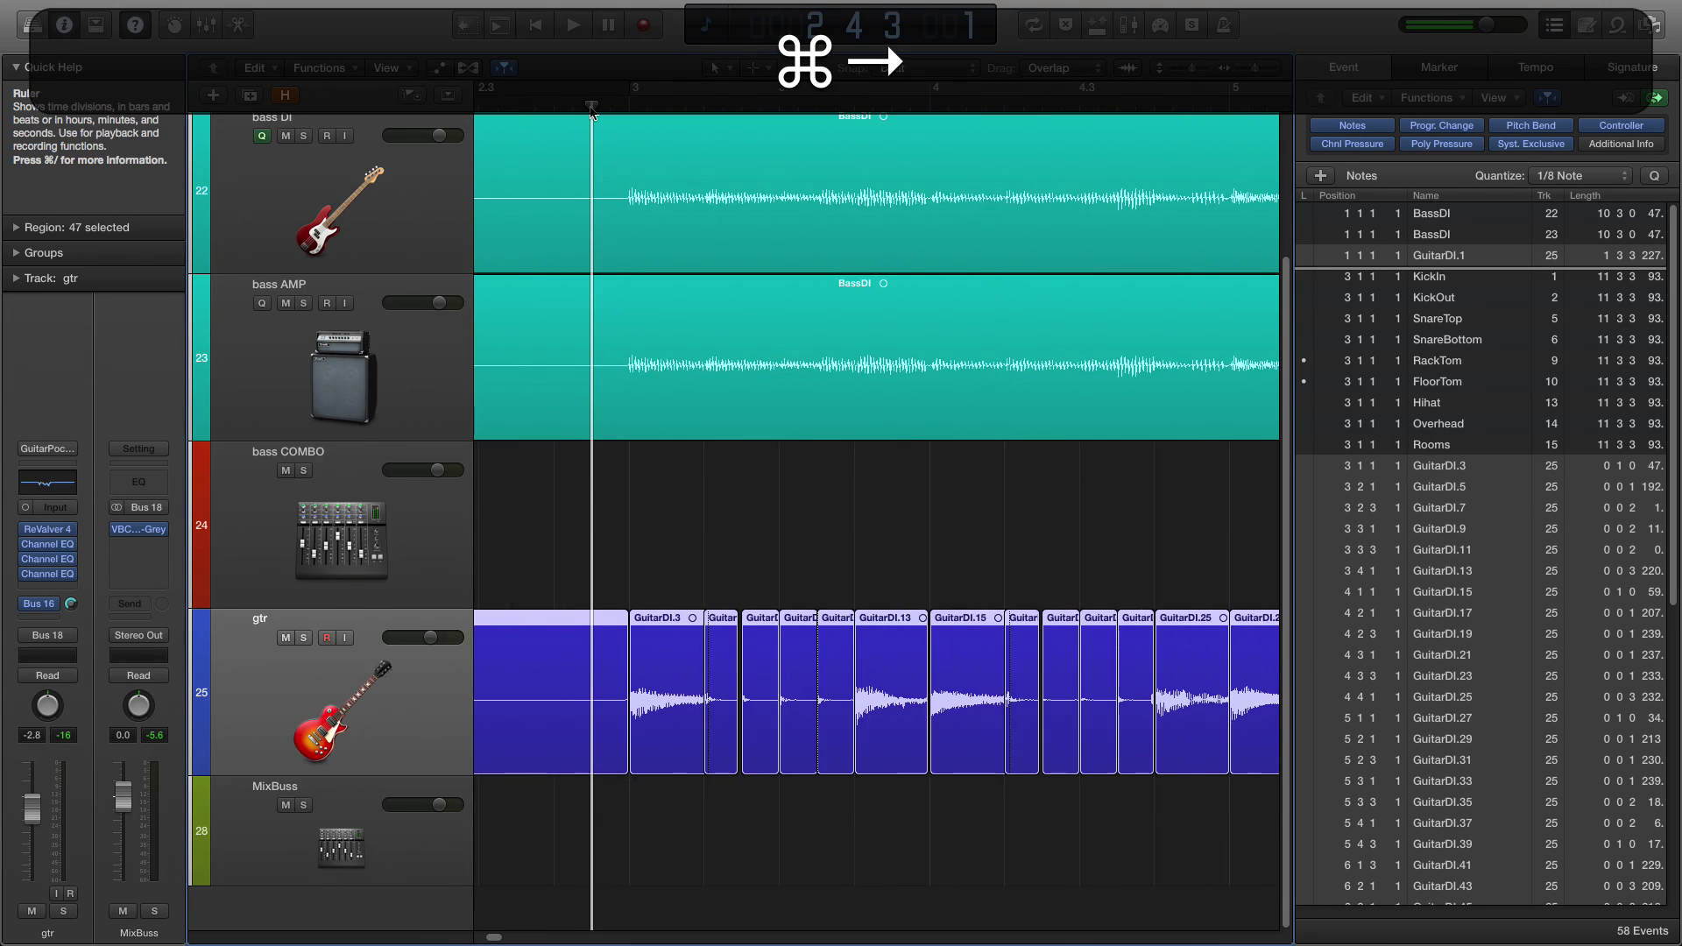
{"action": "key", "text": "super+Left"}
{"action": "key", "text": "super+Left"}
{"action": "key", "text": "super+Left"}
{"action": "key", "text": "super+Left"}
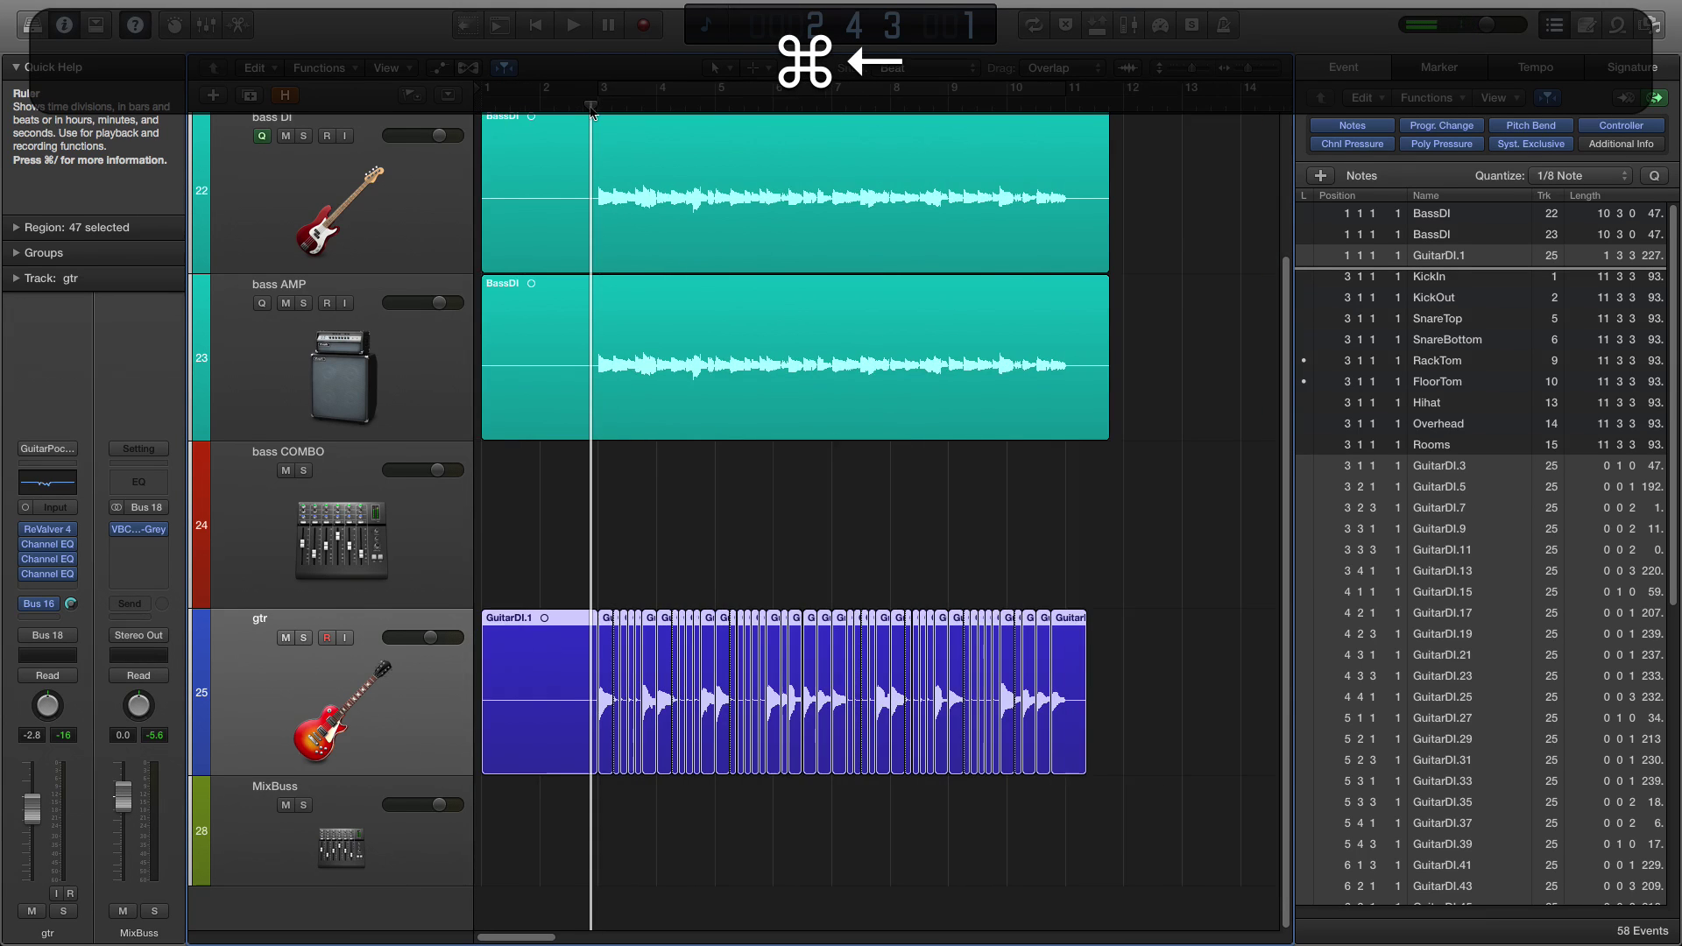
{"action": "key", "text": "super+Right"}
{"action": "key", "text": "super+Right"}
{"action": "key", "text": "super+Right"}
{"action": "key", "text": "super+Right"}
{"action": "key", "text": "super+Right"}
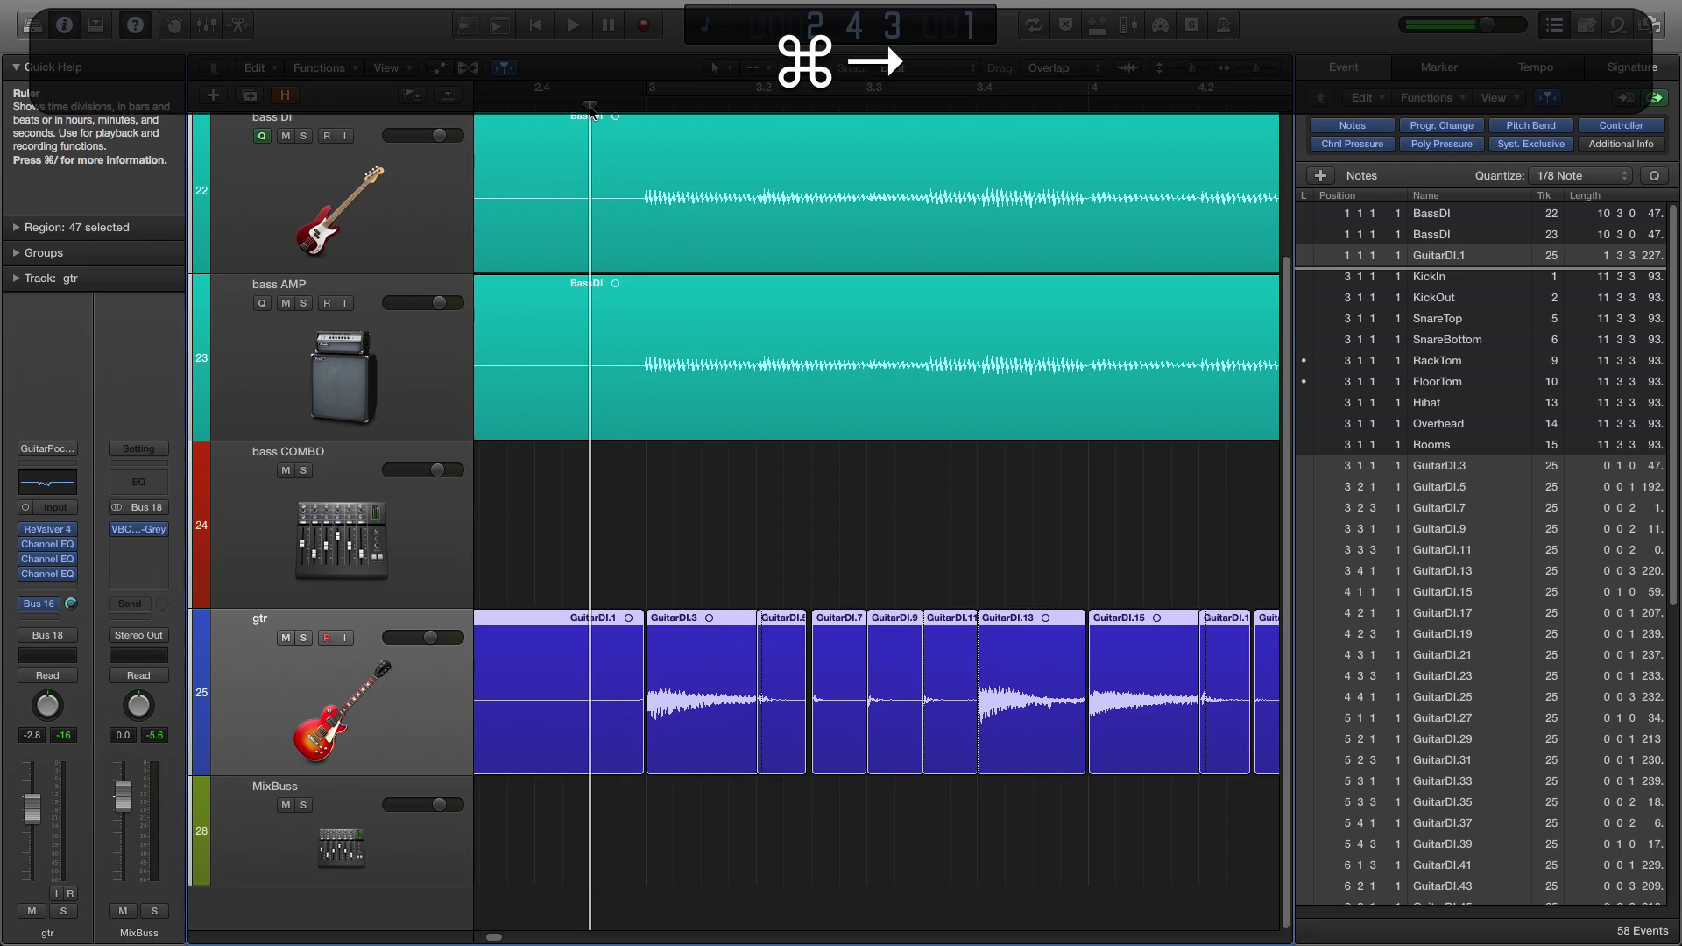
{"action": "key", "text": "super+Left"}
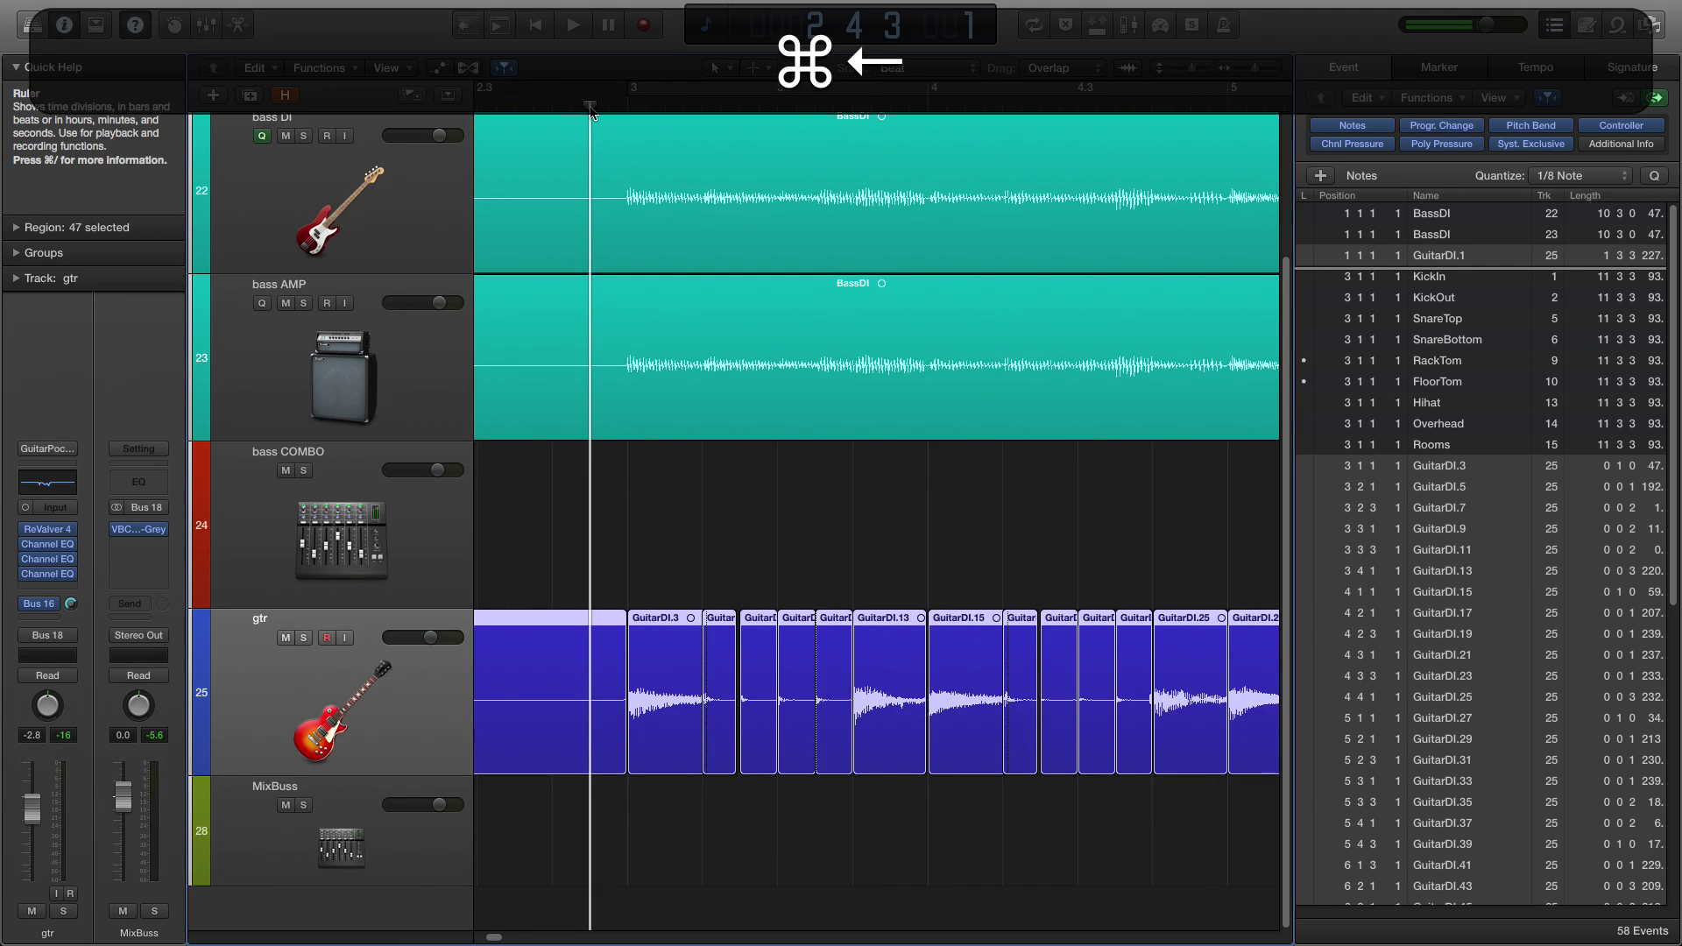
{"action": "key", "text": "super+Left"}
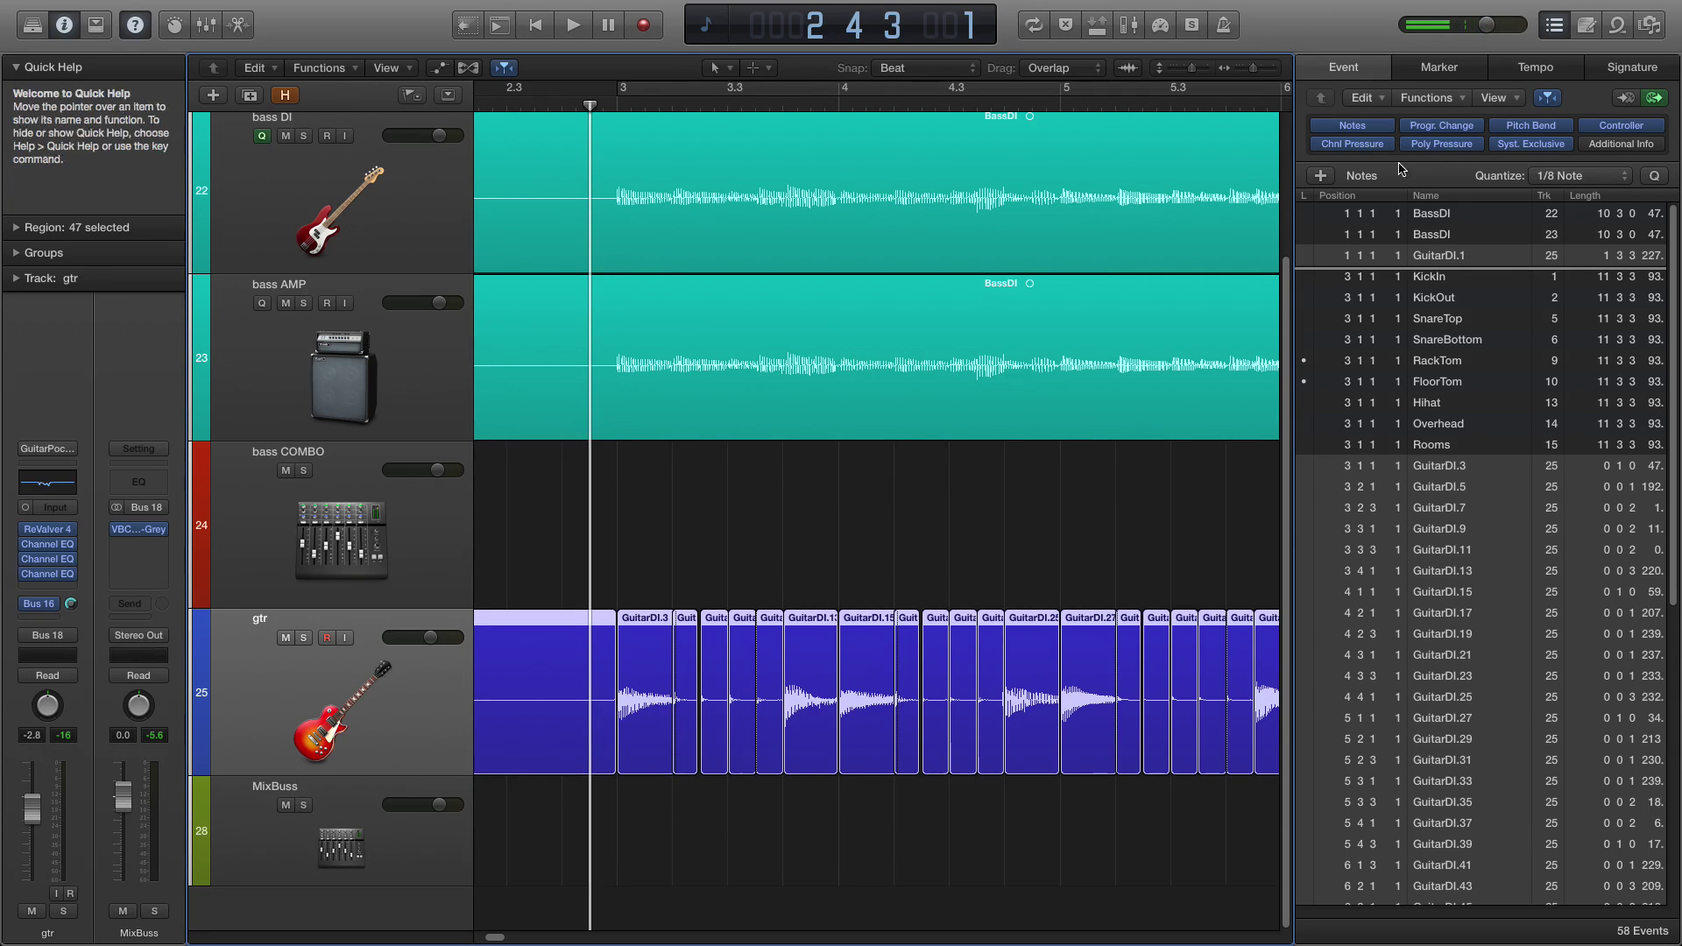
Hide the event list, solo the gtr track with ReValver 4 bypassed, and play the quantized slices through to the end.
{"action": "key", "text": "d"}
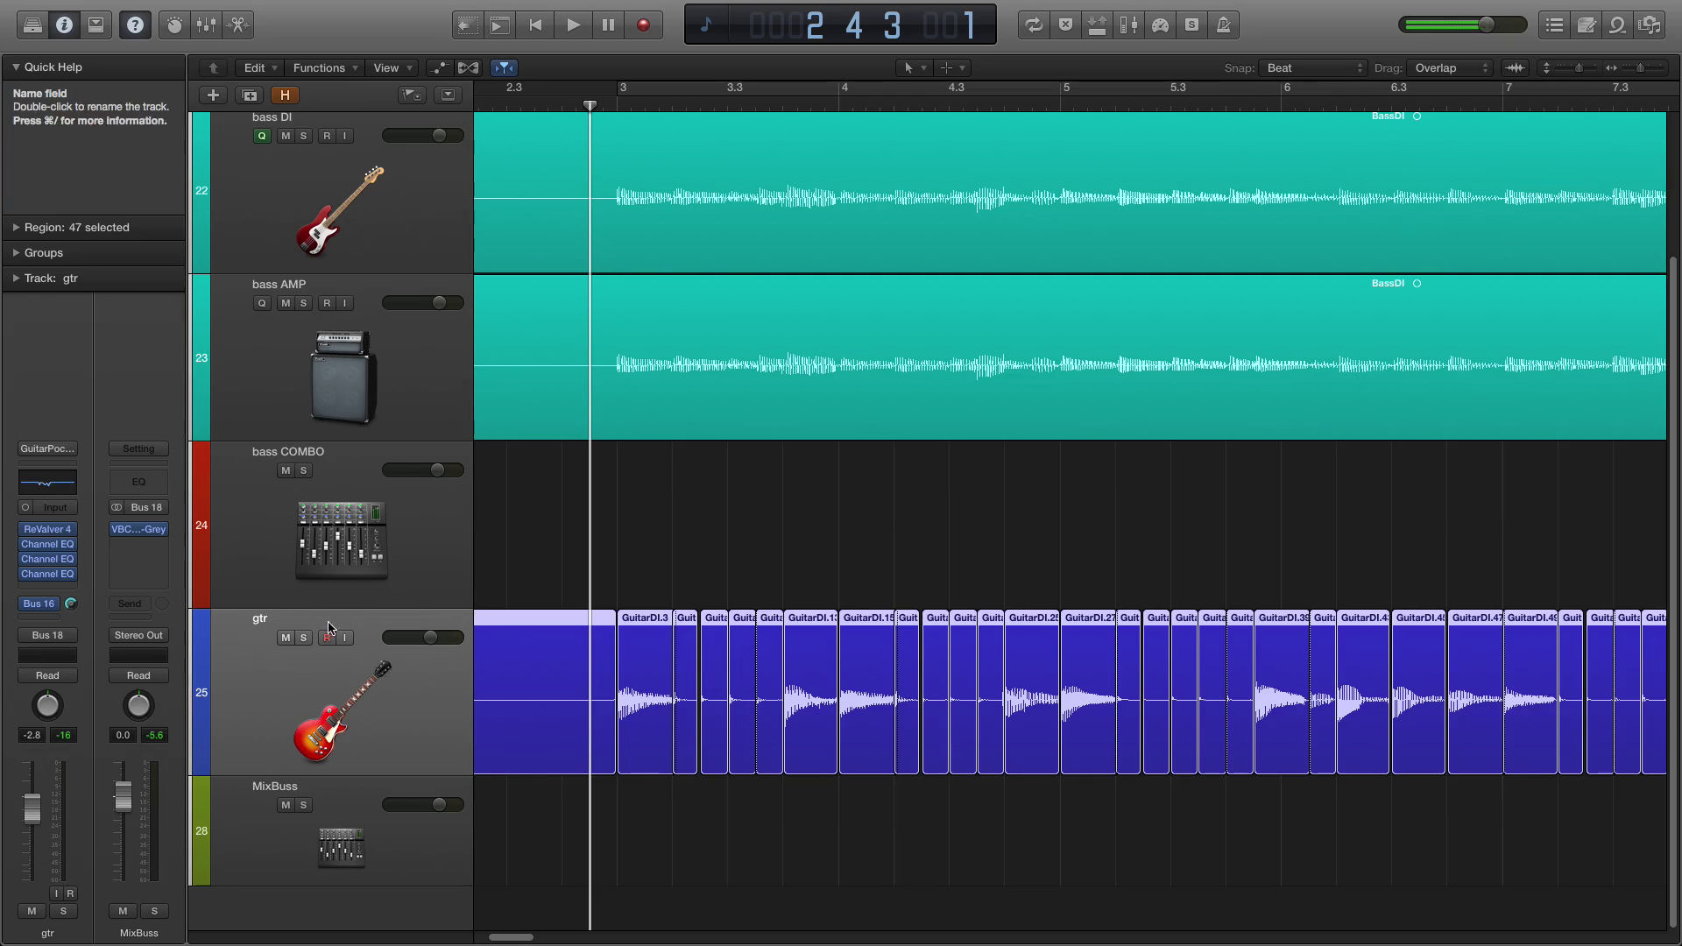
{"action": "left_click", "coordinate": [303, 637]}
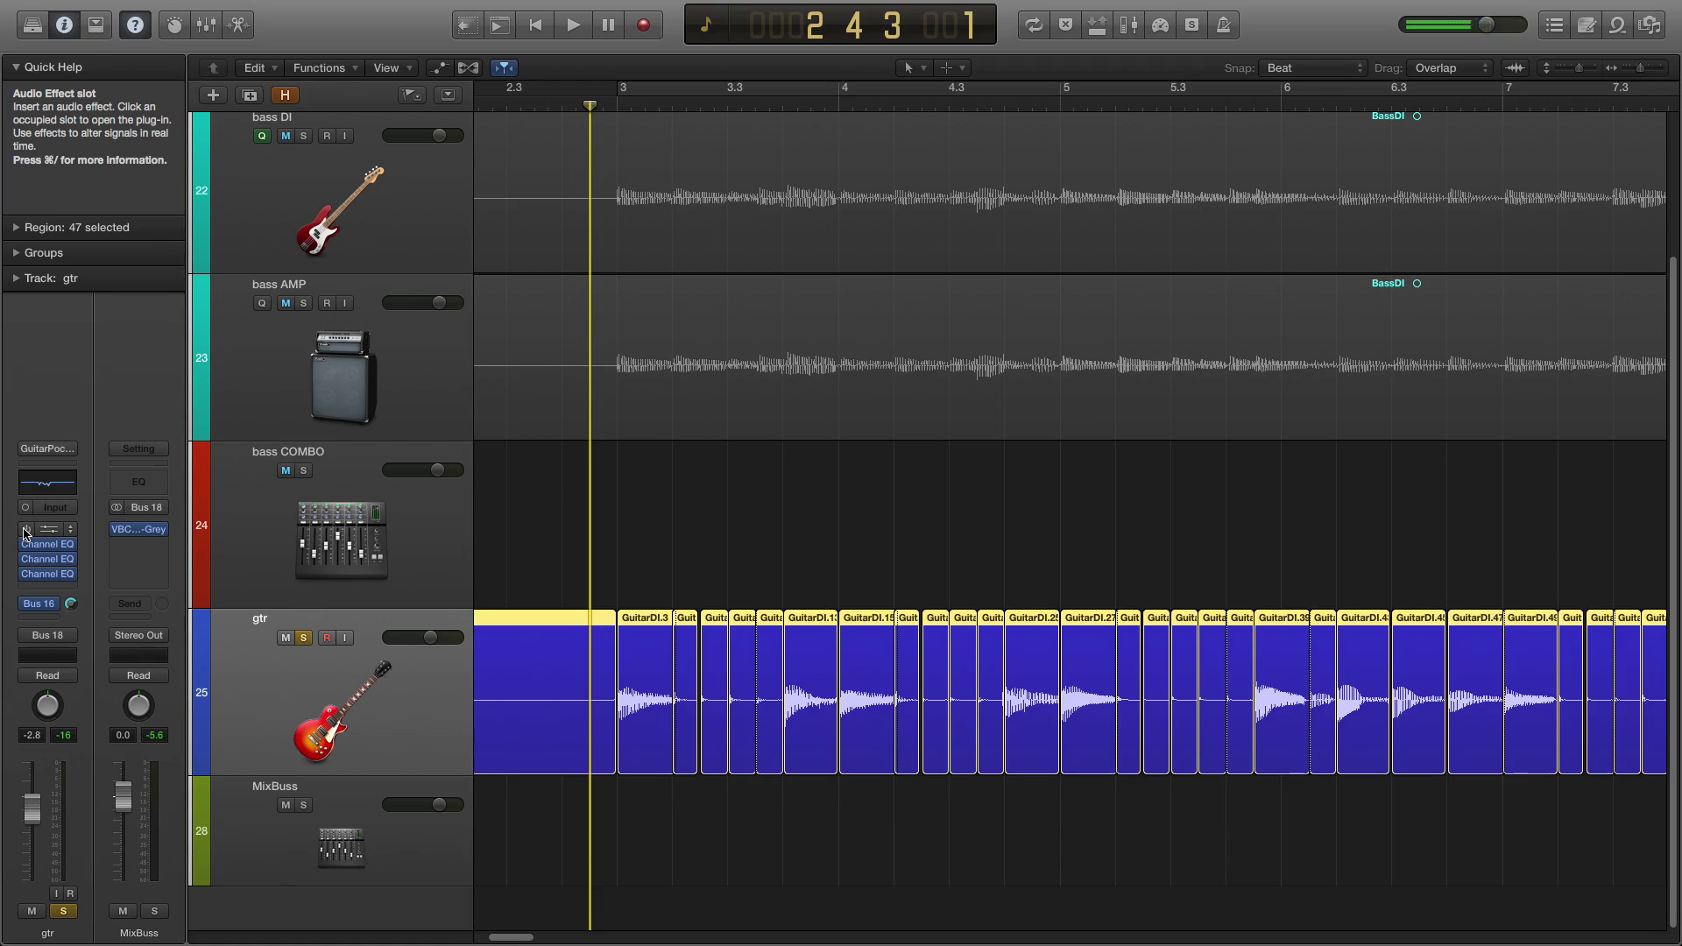
{"action": "key", "text": "space"}
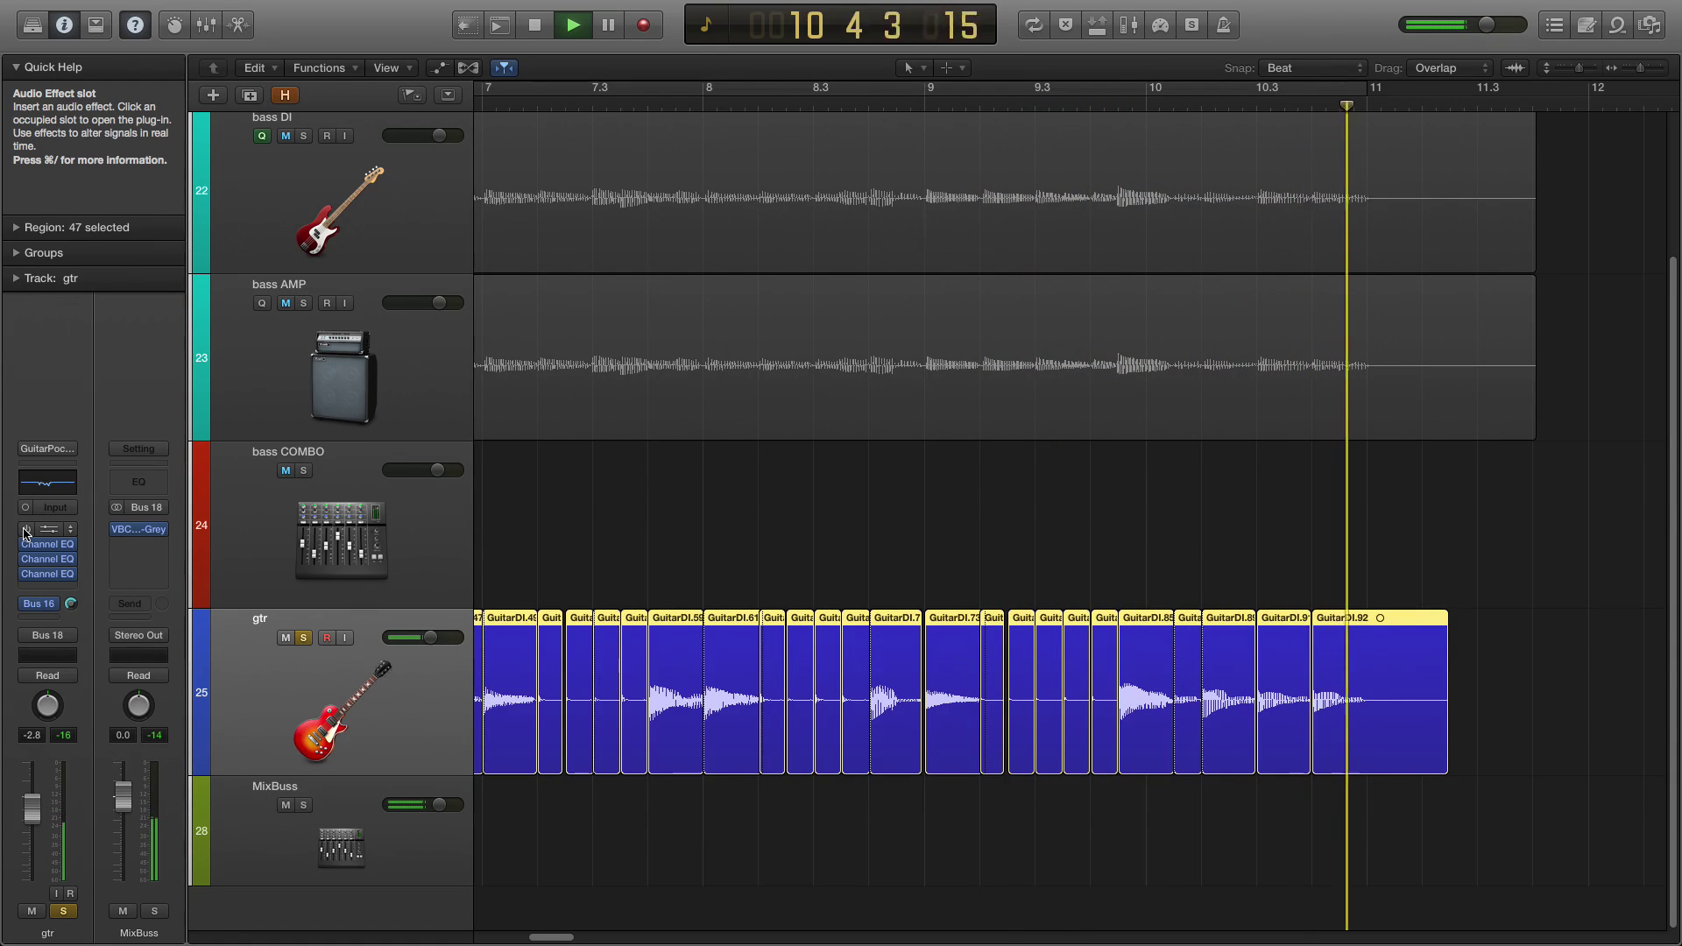
{"action": "key", "text": "space"}
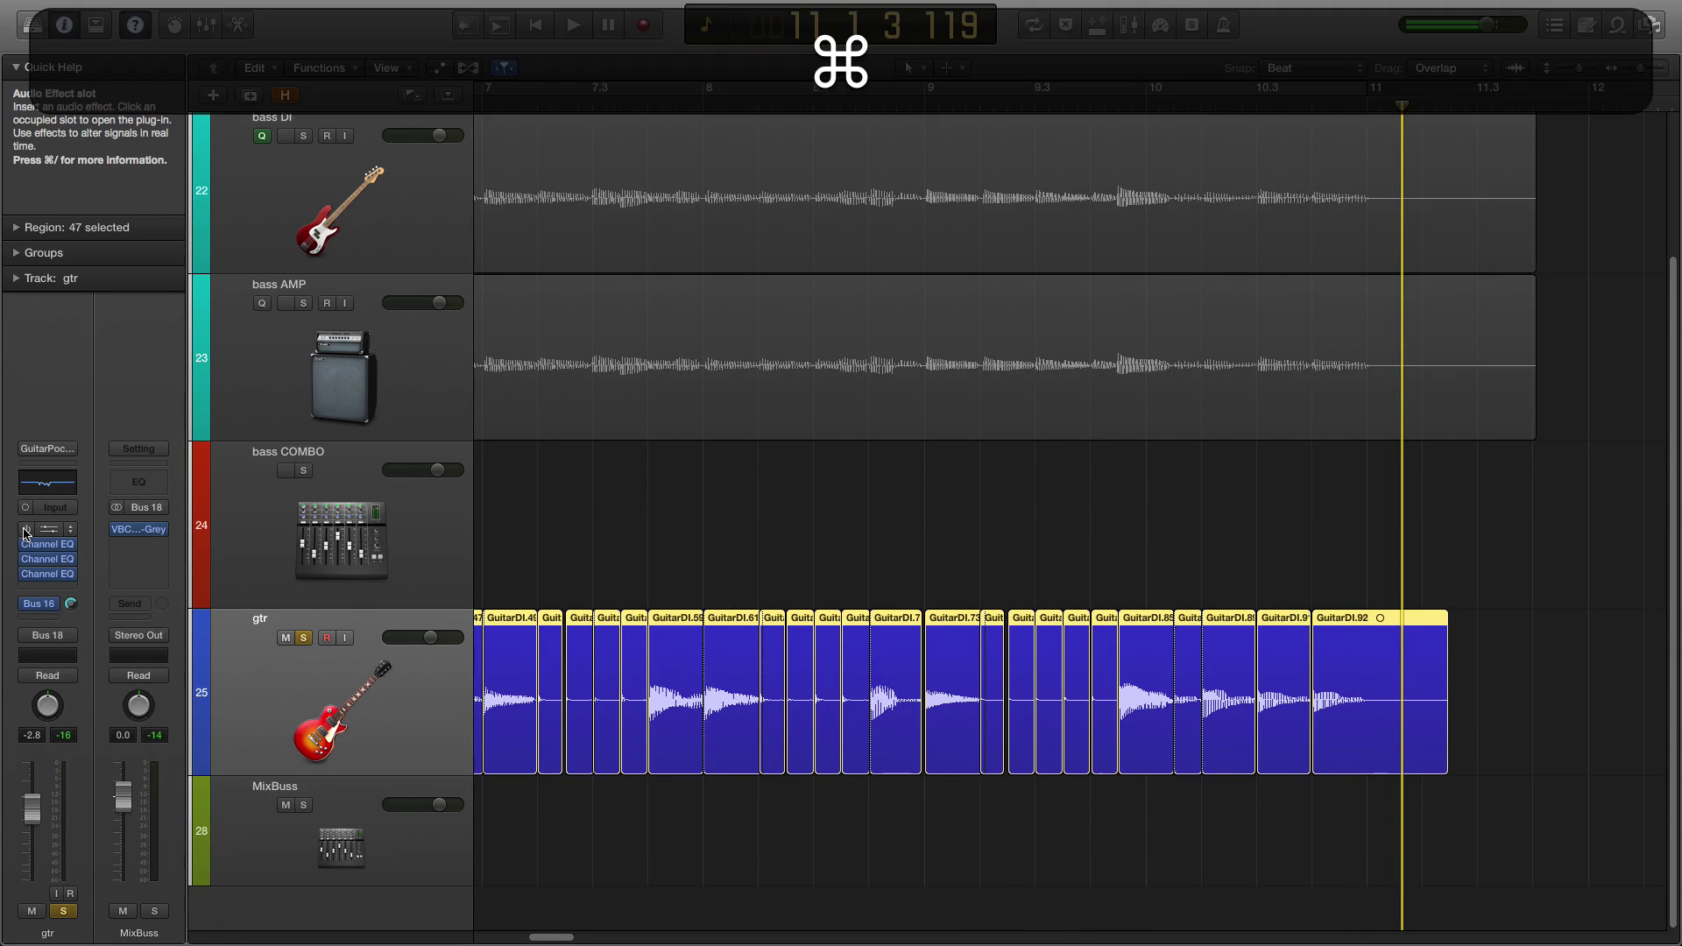
Place the playhead at 7 1 3 1 and examine the edges between the quantized guitar slices from there.
{"action": "key", "text": "super+Left"}
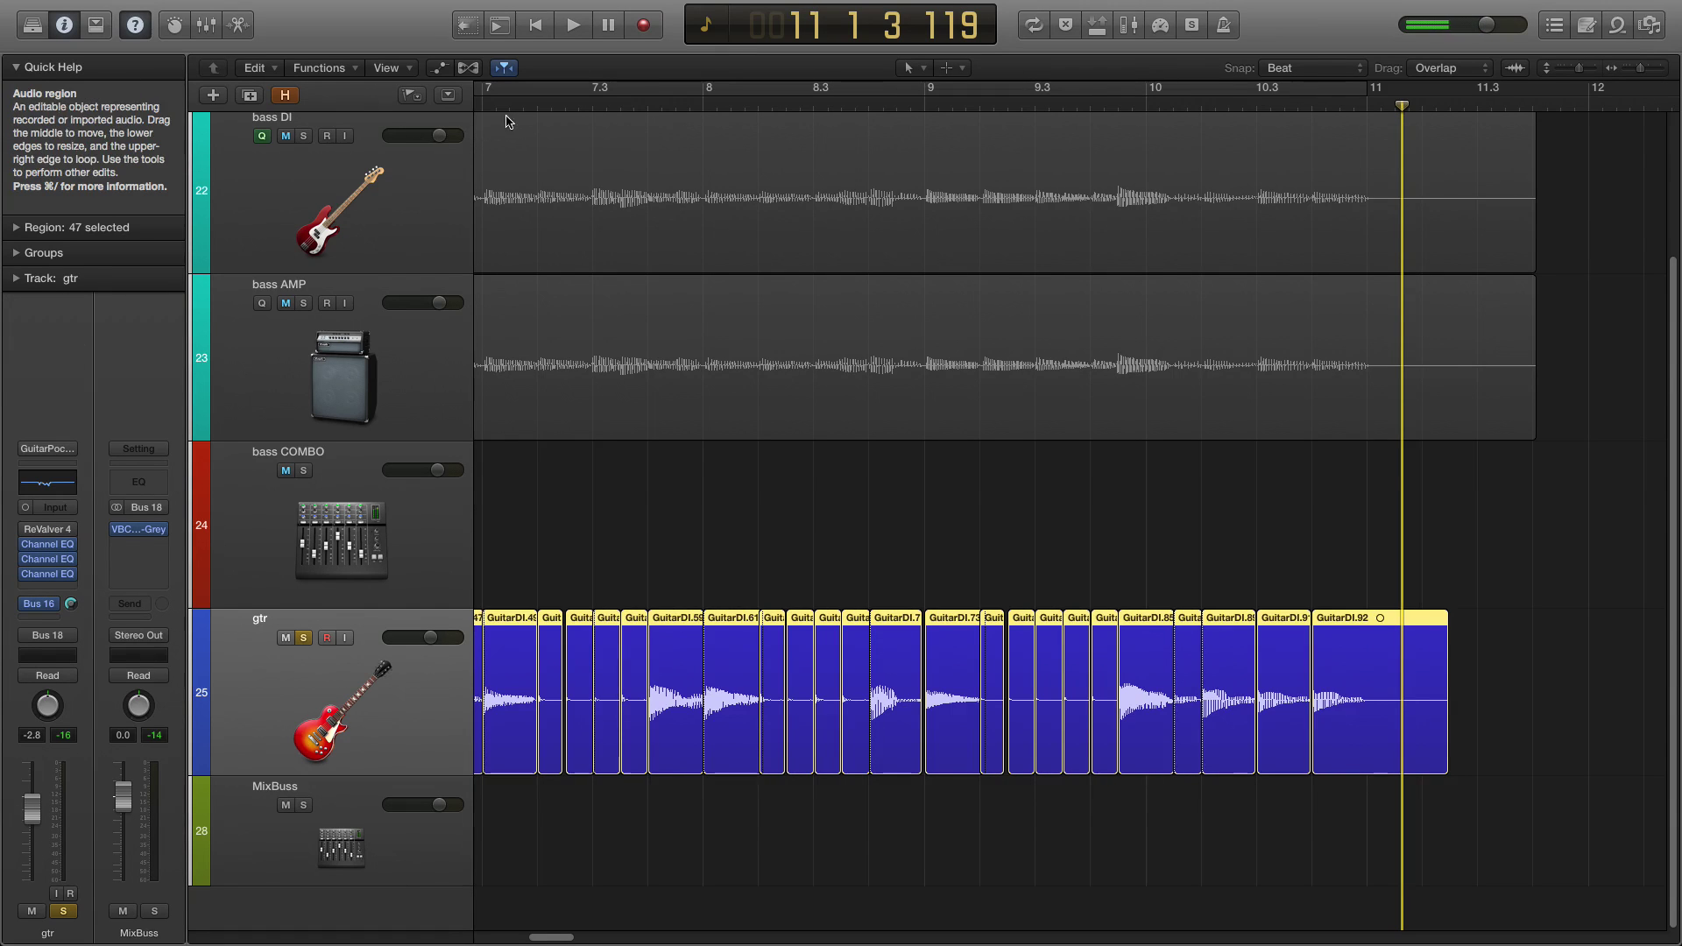
{"action": "left_click", "coordinate": [507, 120]}
{"action": "left_click", "coordinate": [508, 107]}
{"action": "key", "text": "super+Left"}
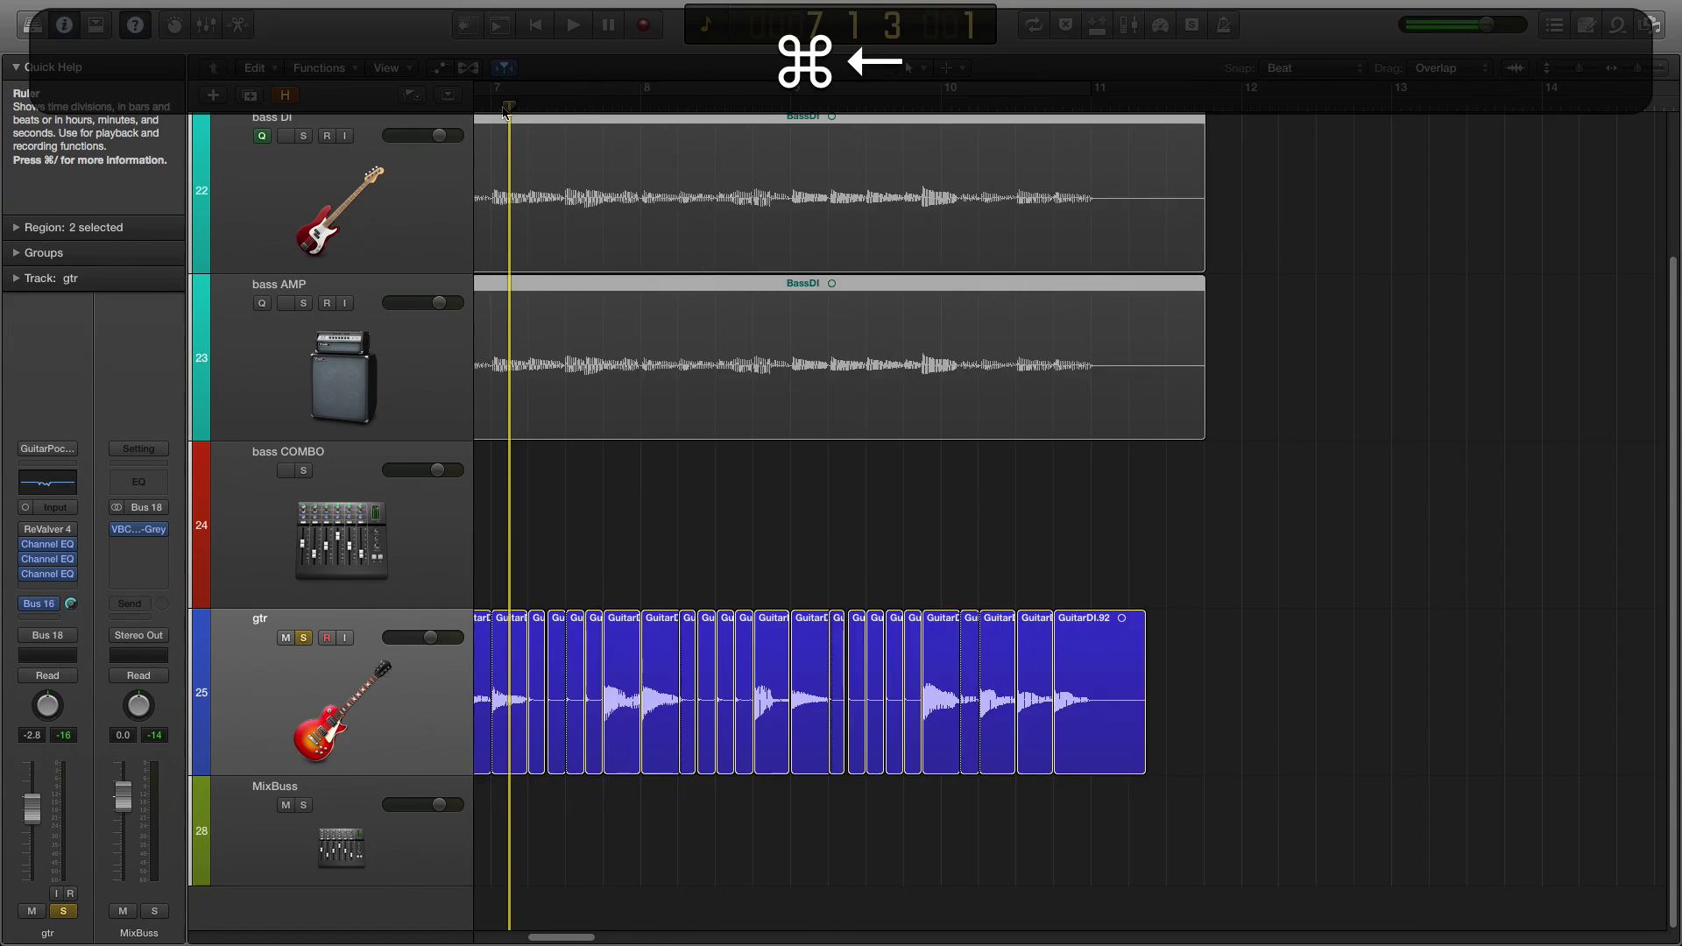
{"action": "key", "text": "super+Right"}
{"action": "key", "text": "super+Right"}
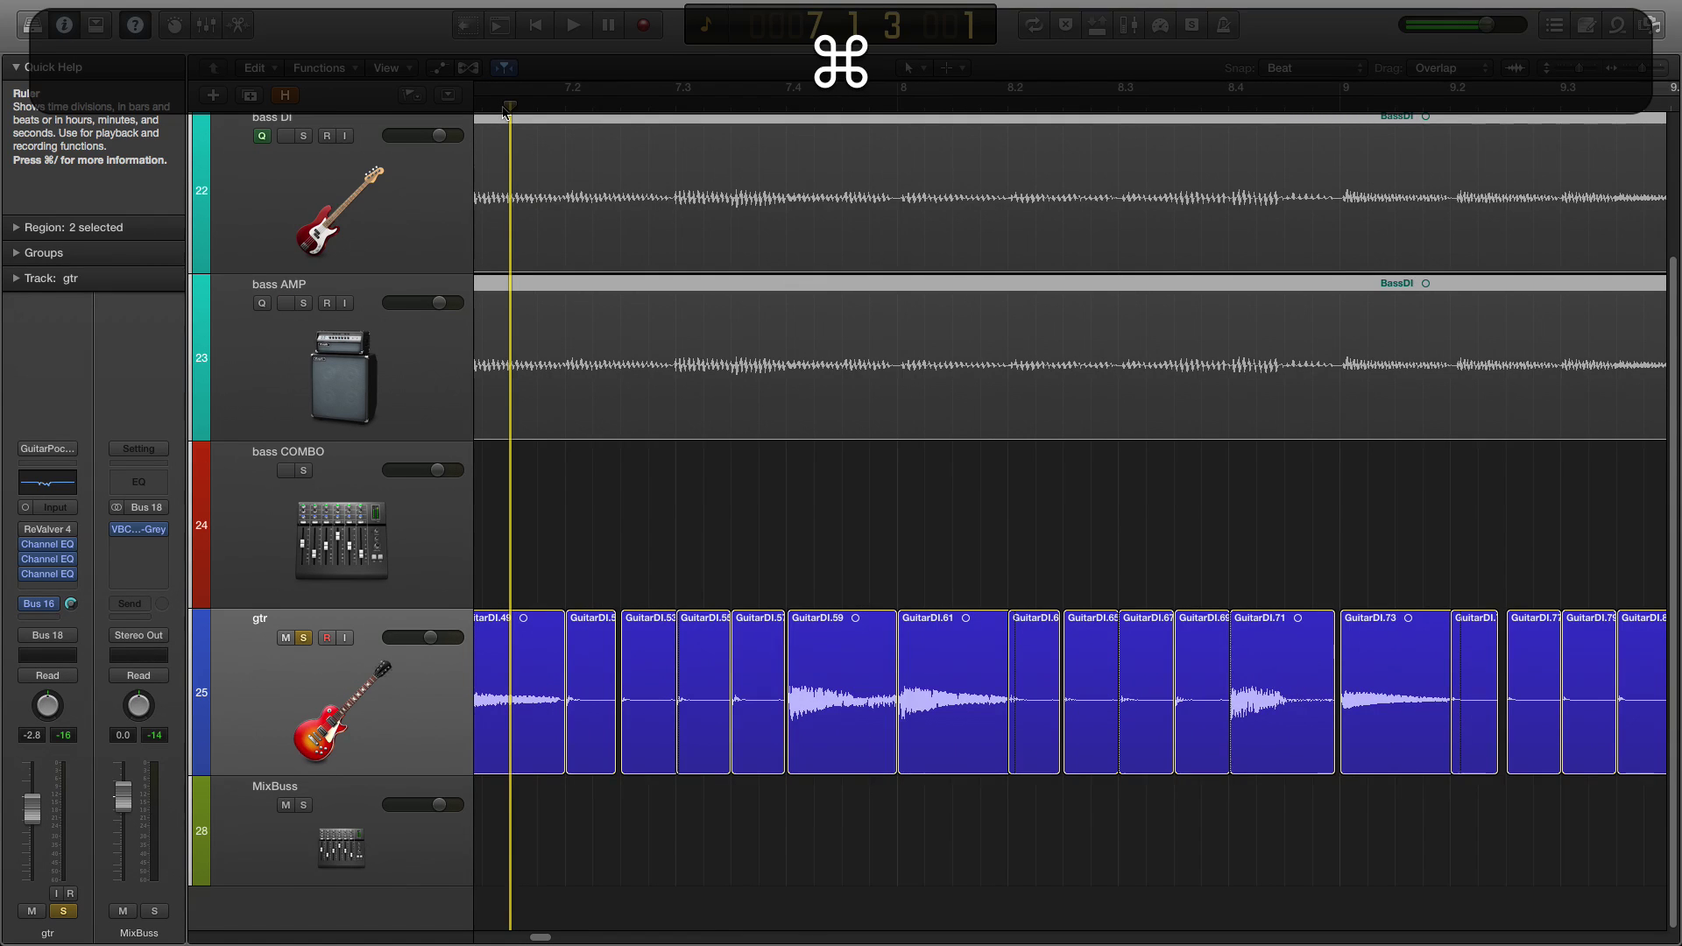
{"action": "key", "text": "super+Left"}
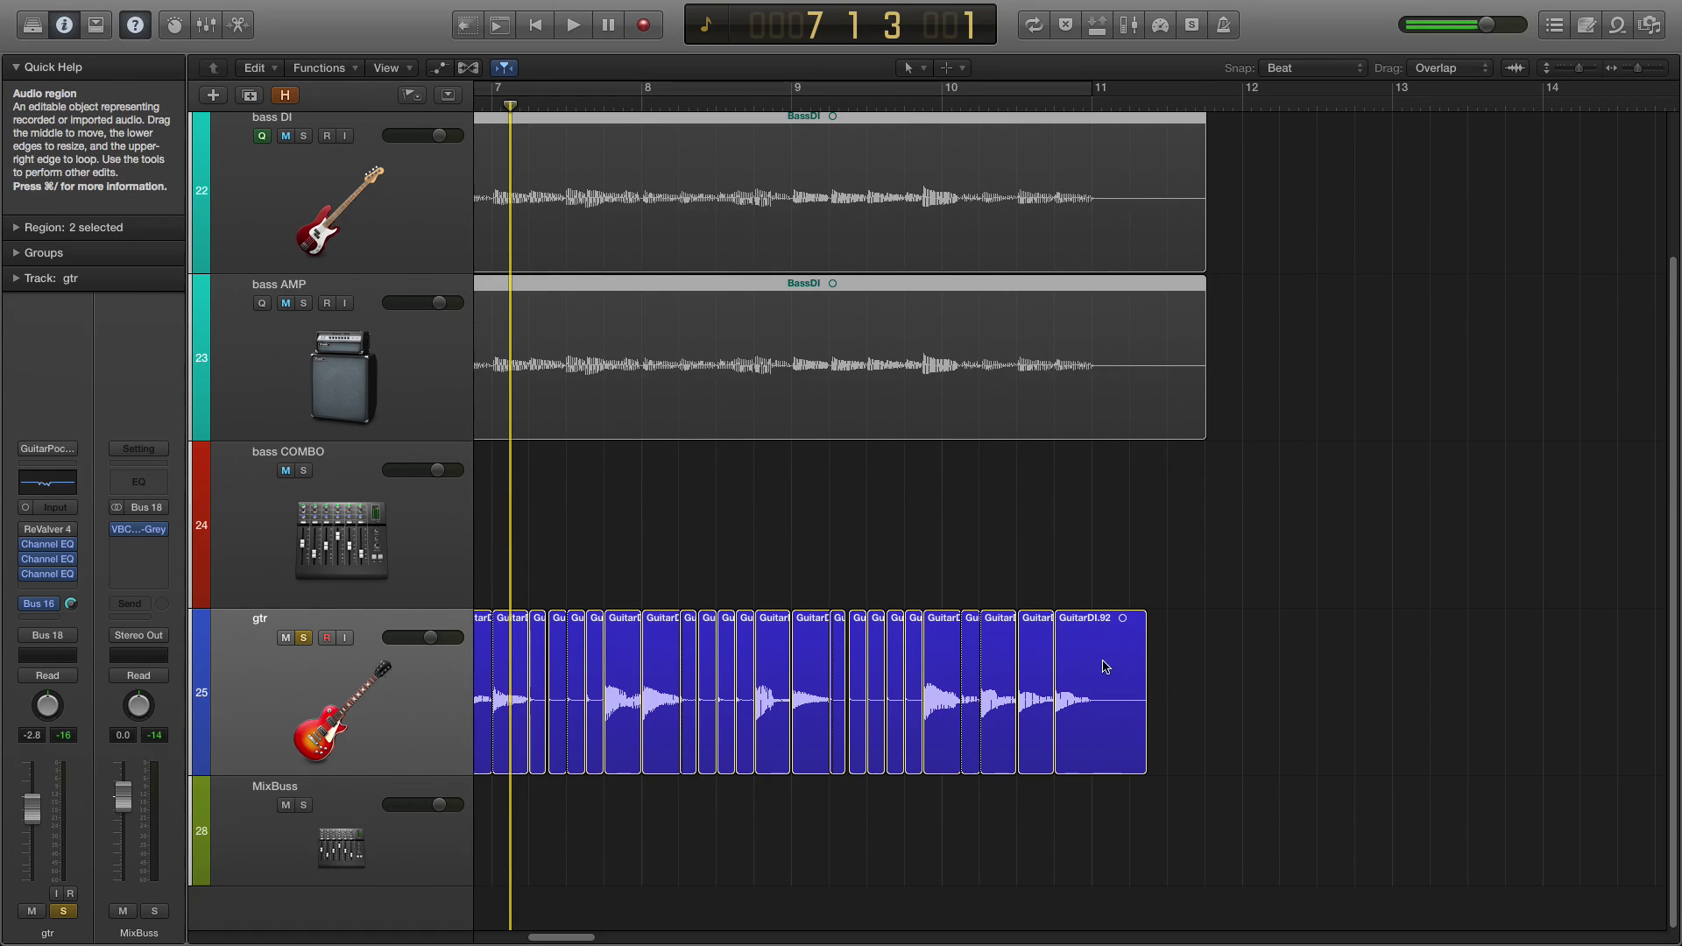
Select all the GuitarDI slices on the gtr track and nudge their ends earlier to shorten every slice.
{"action": "left_click_drag", "start_coordinate": [1198, 673], "coordinate": [694, 729]}
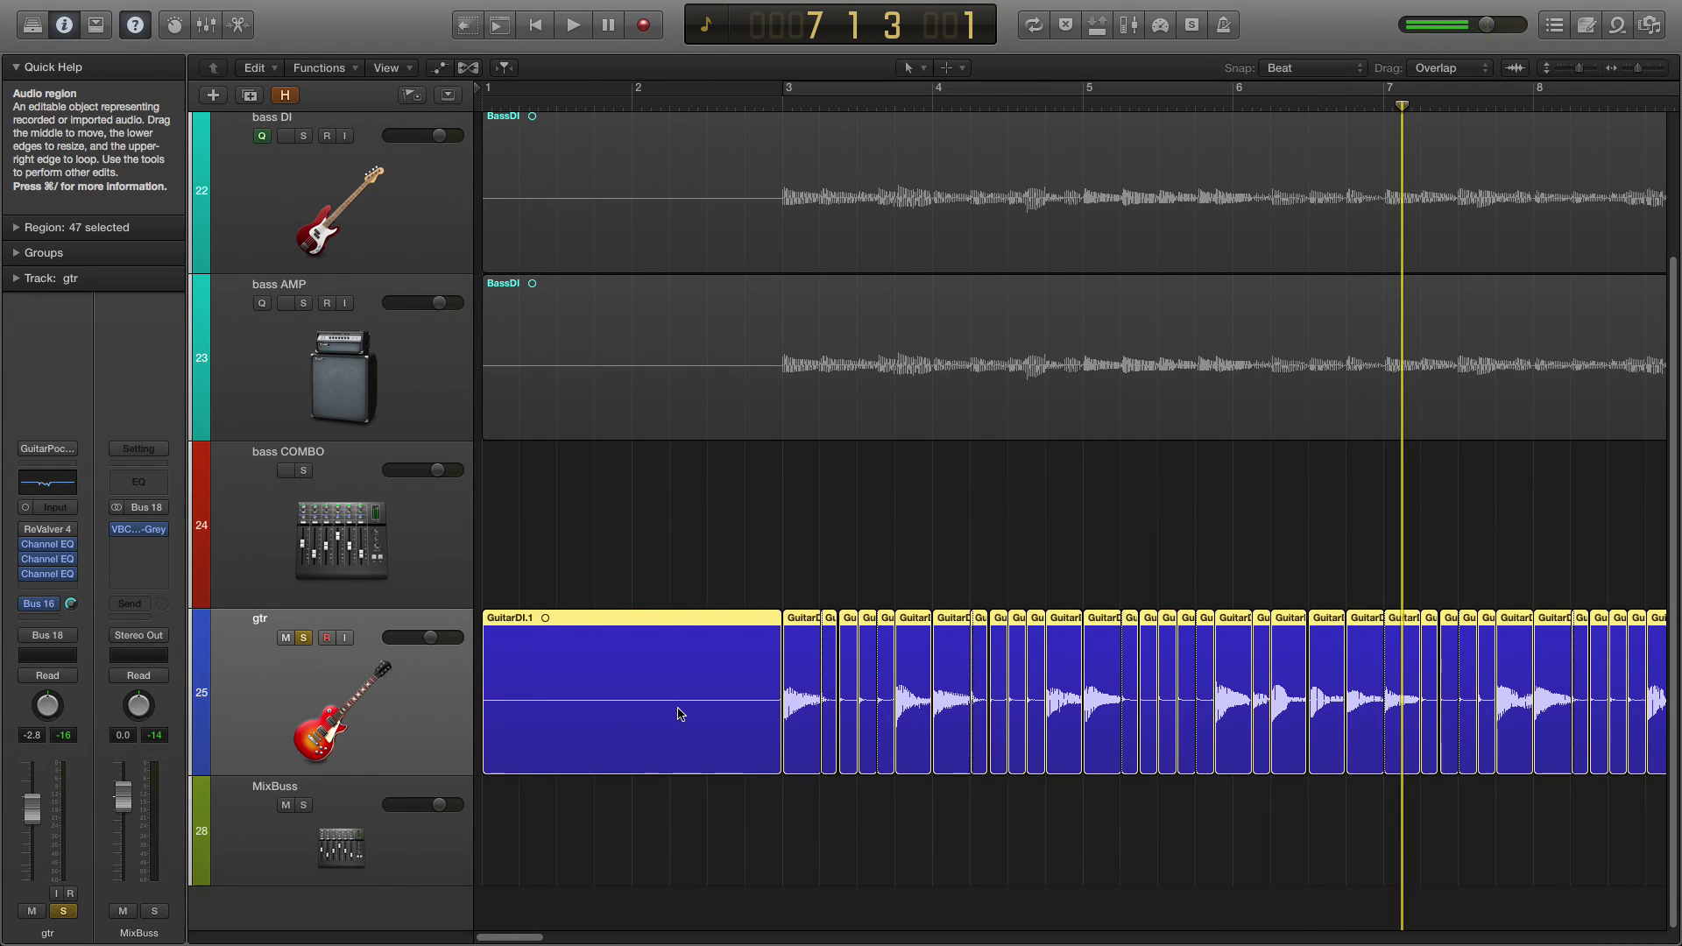
{"action": "key", "text": "super+Left"}
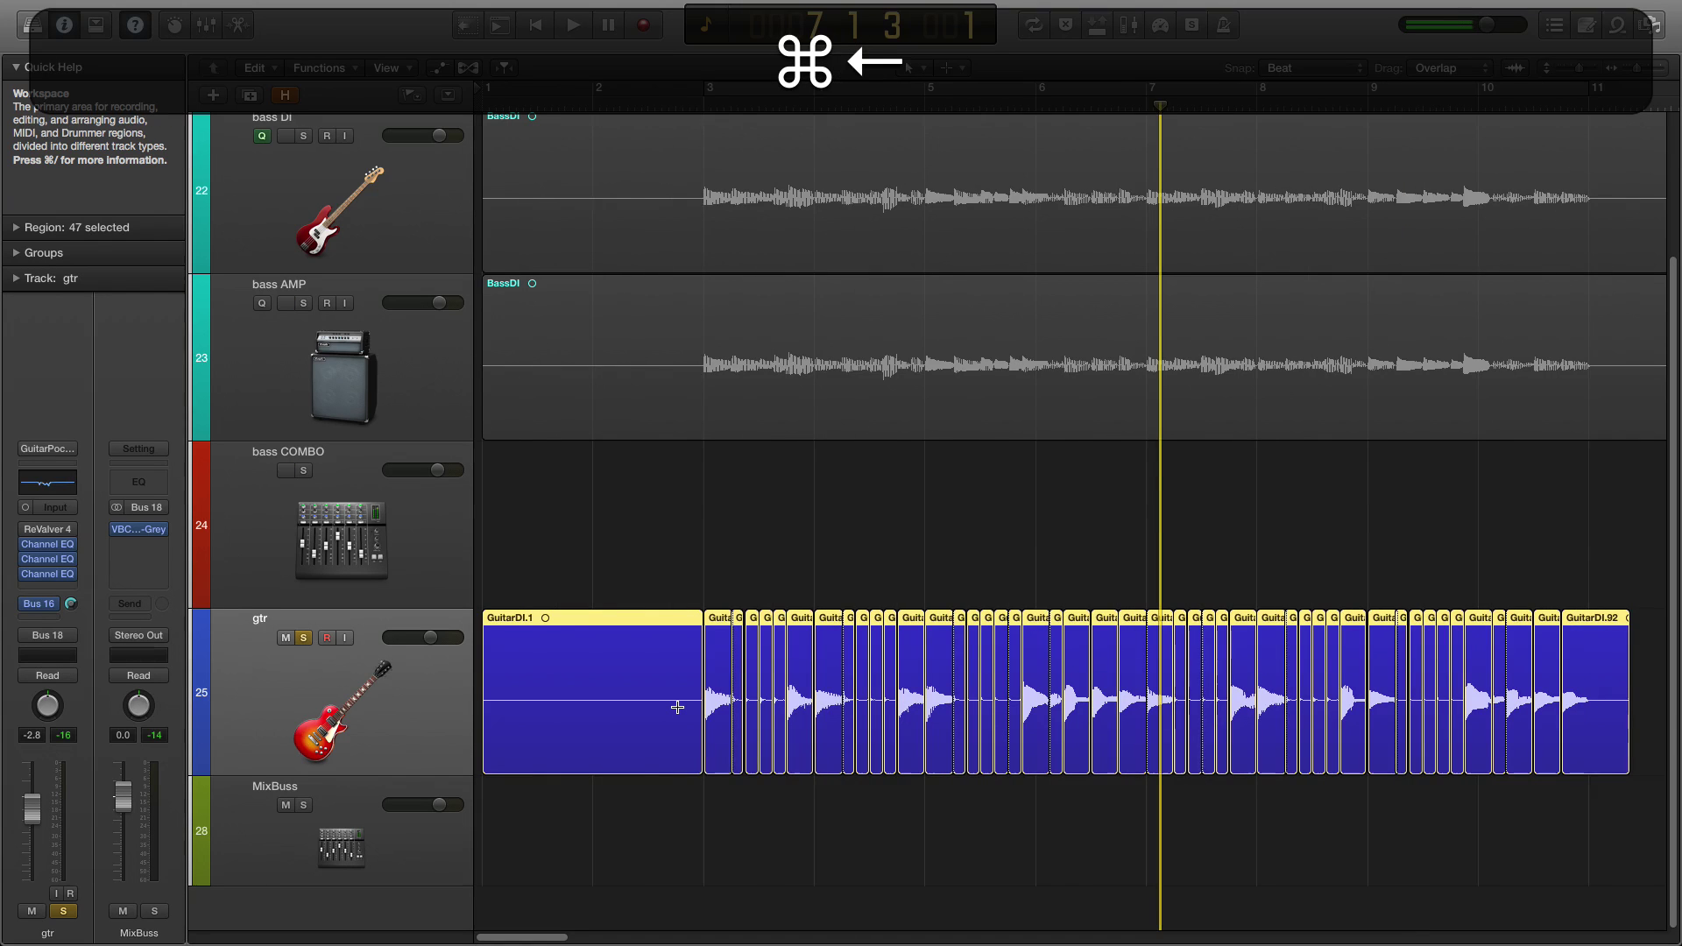
{"action": "key", "text": "super+Right"}
{"action": "key", "text": "super+Left"}
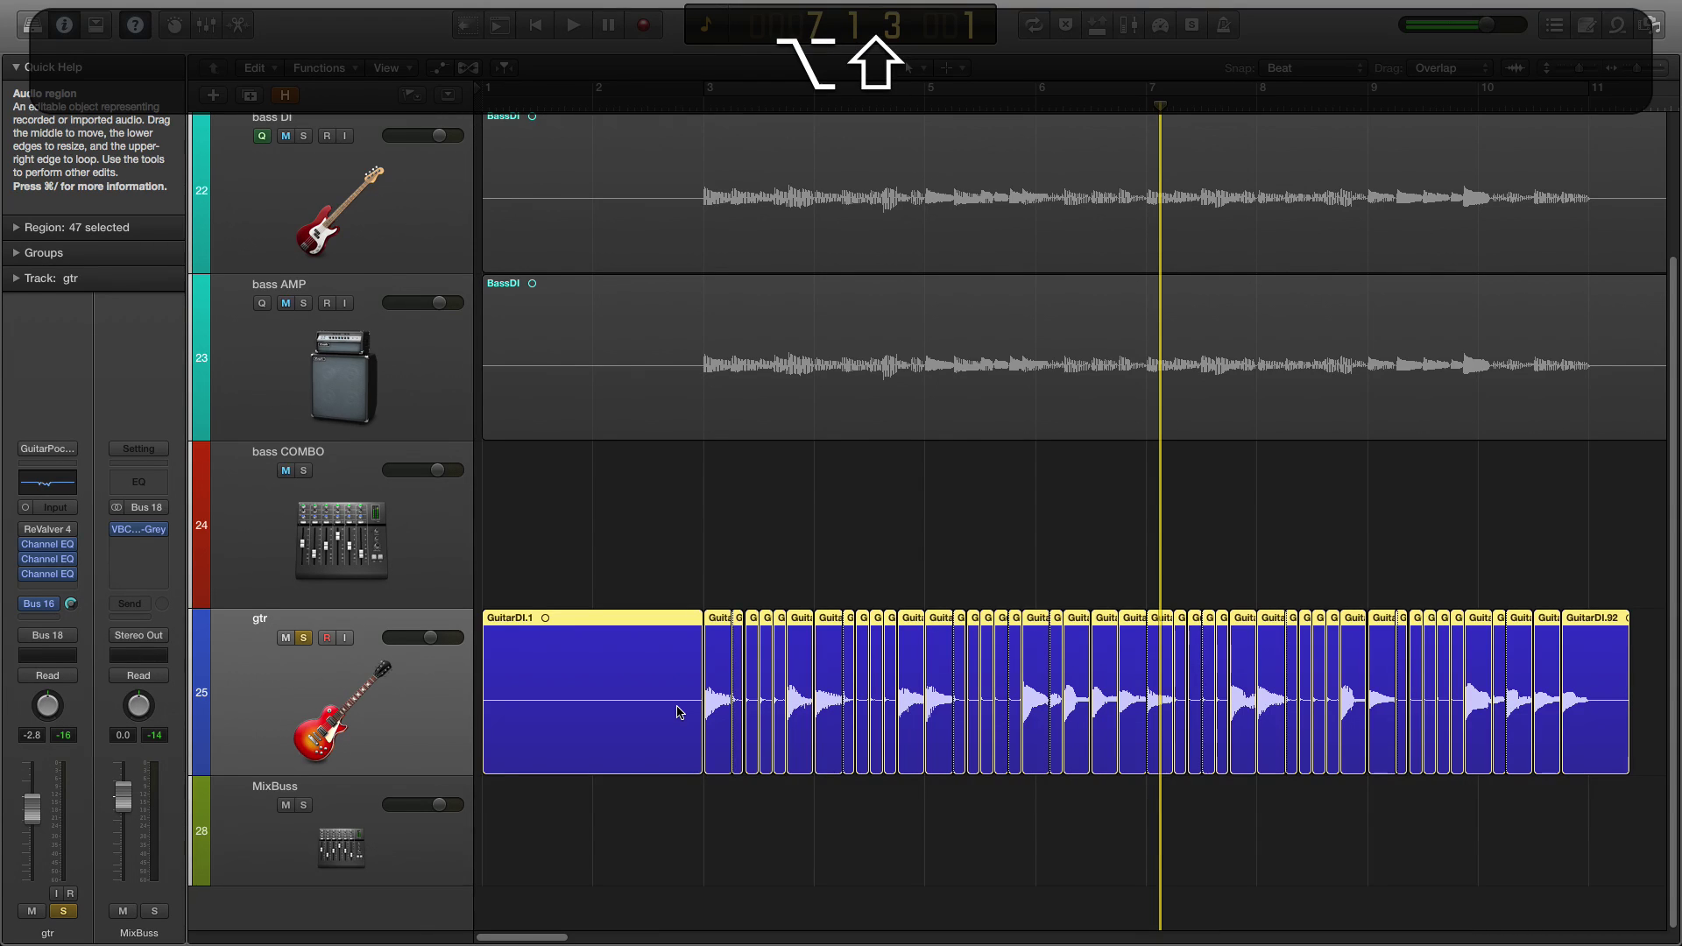
{"action": "key", "text": "alt+shift+Left"}
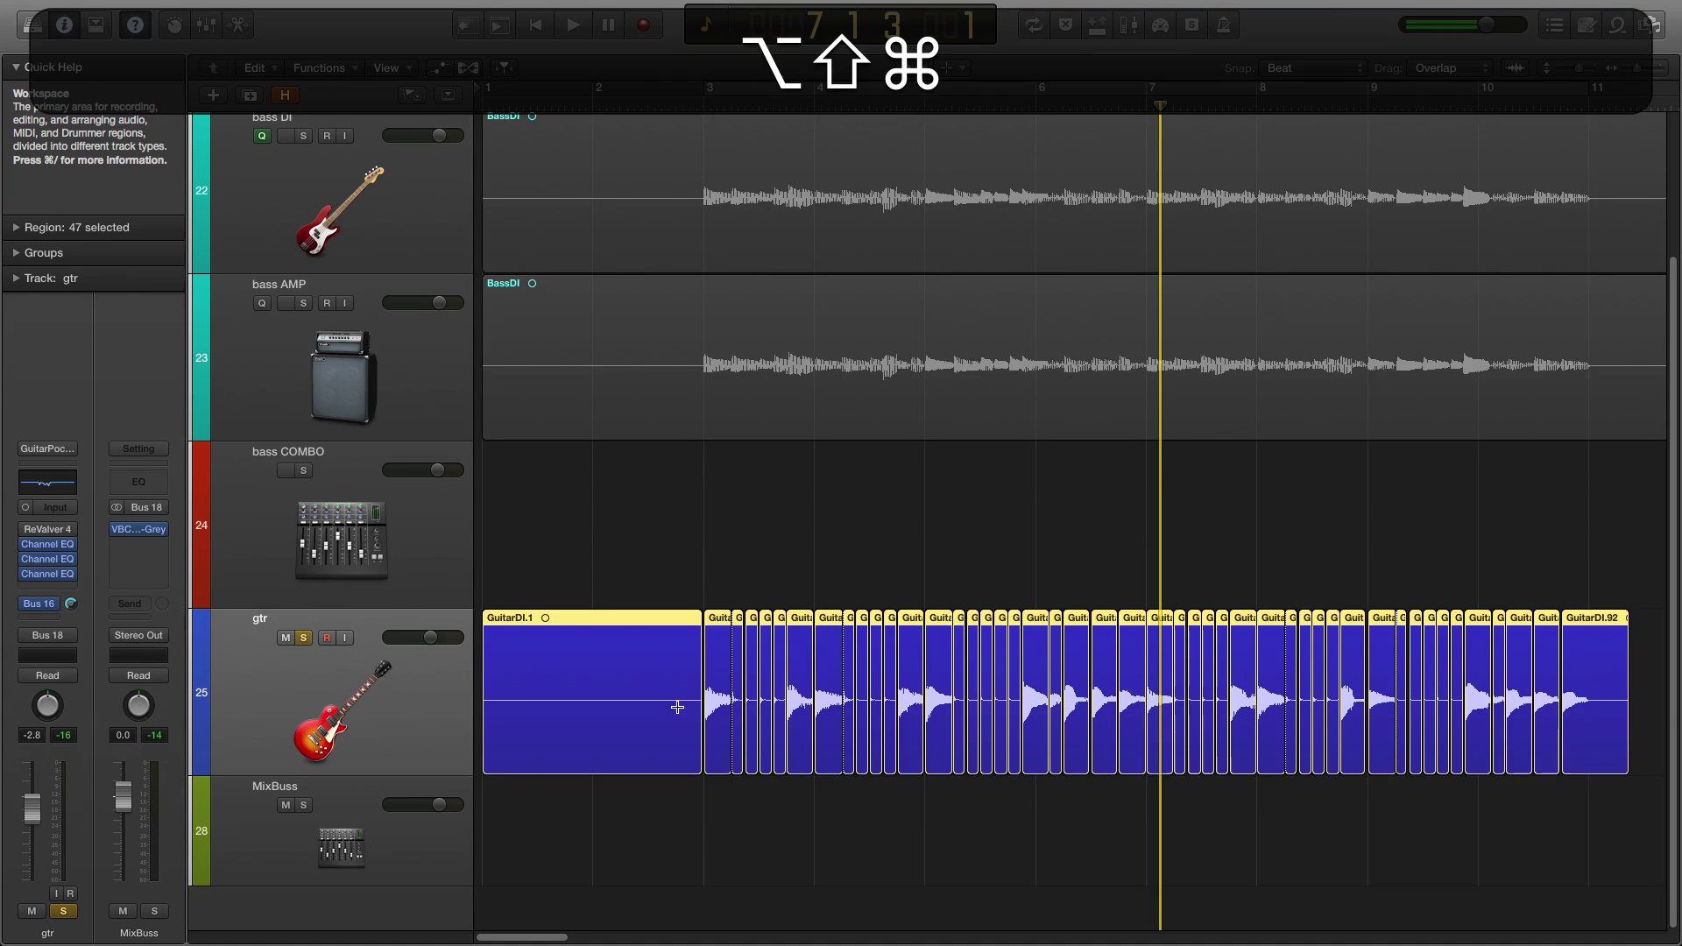
{"action": "key", "text": "super+Right"}
{"action": "key", "text": "super+Right"}
{"action": "key", "text": "super+Right"}
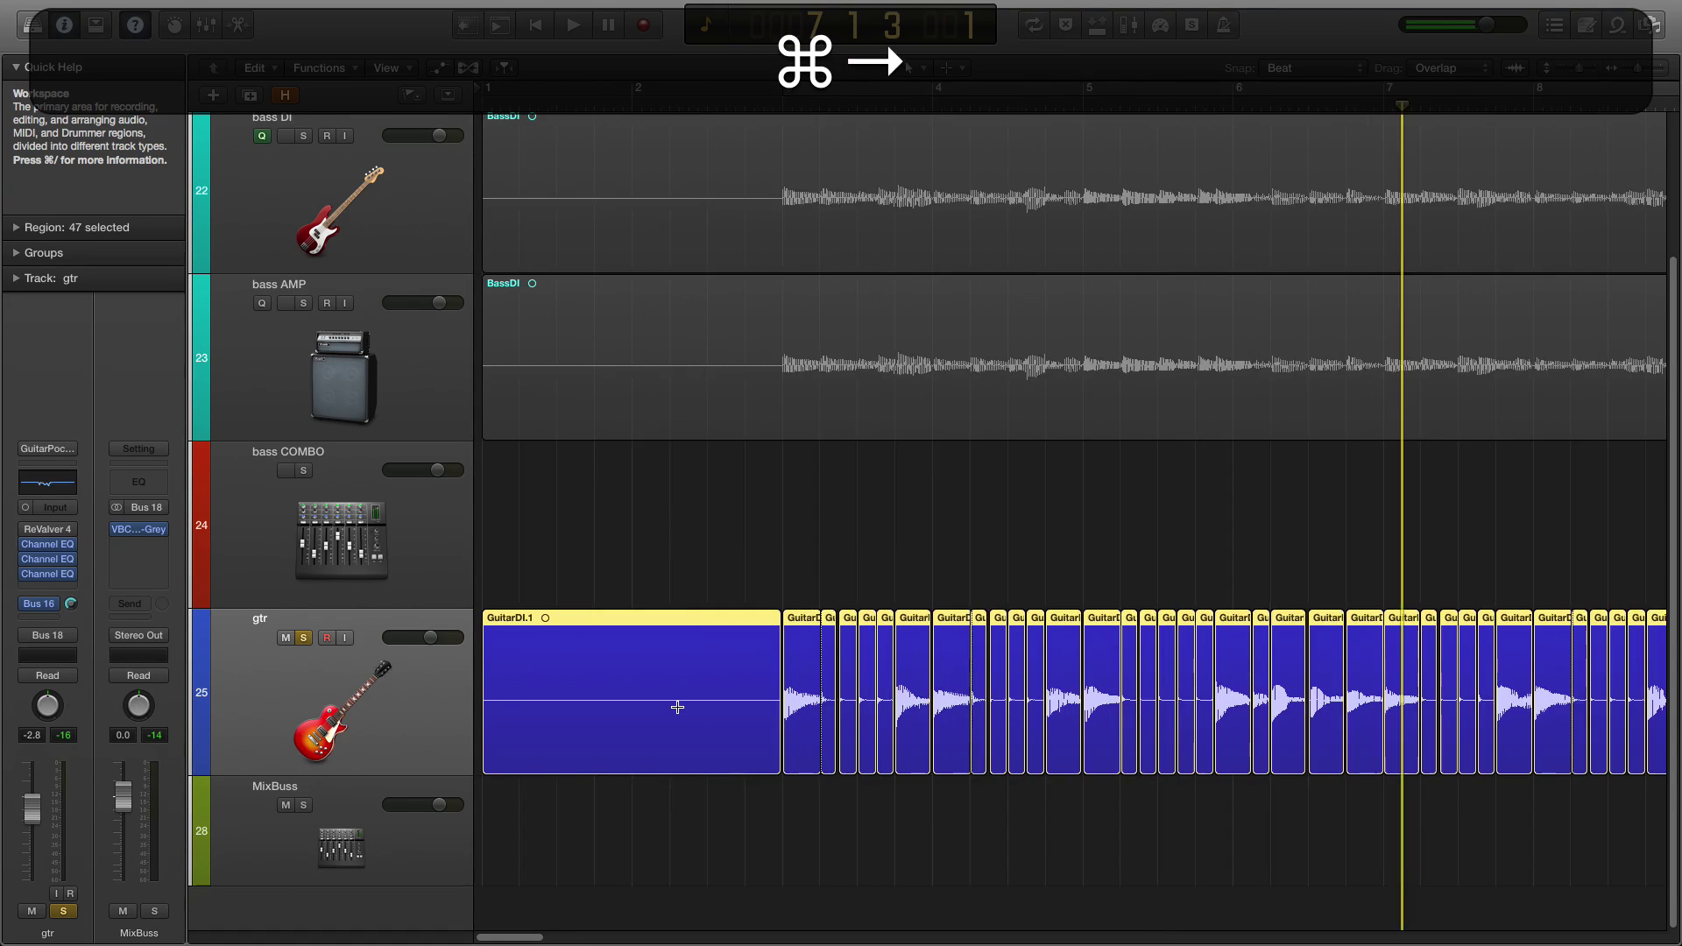
{"action": "key", "text": "super+Left"}
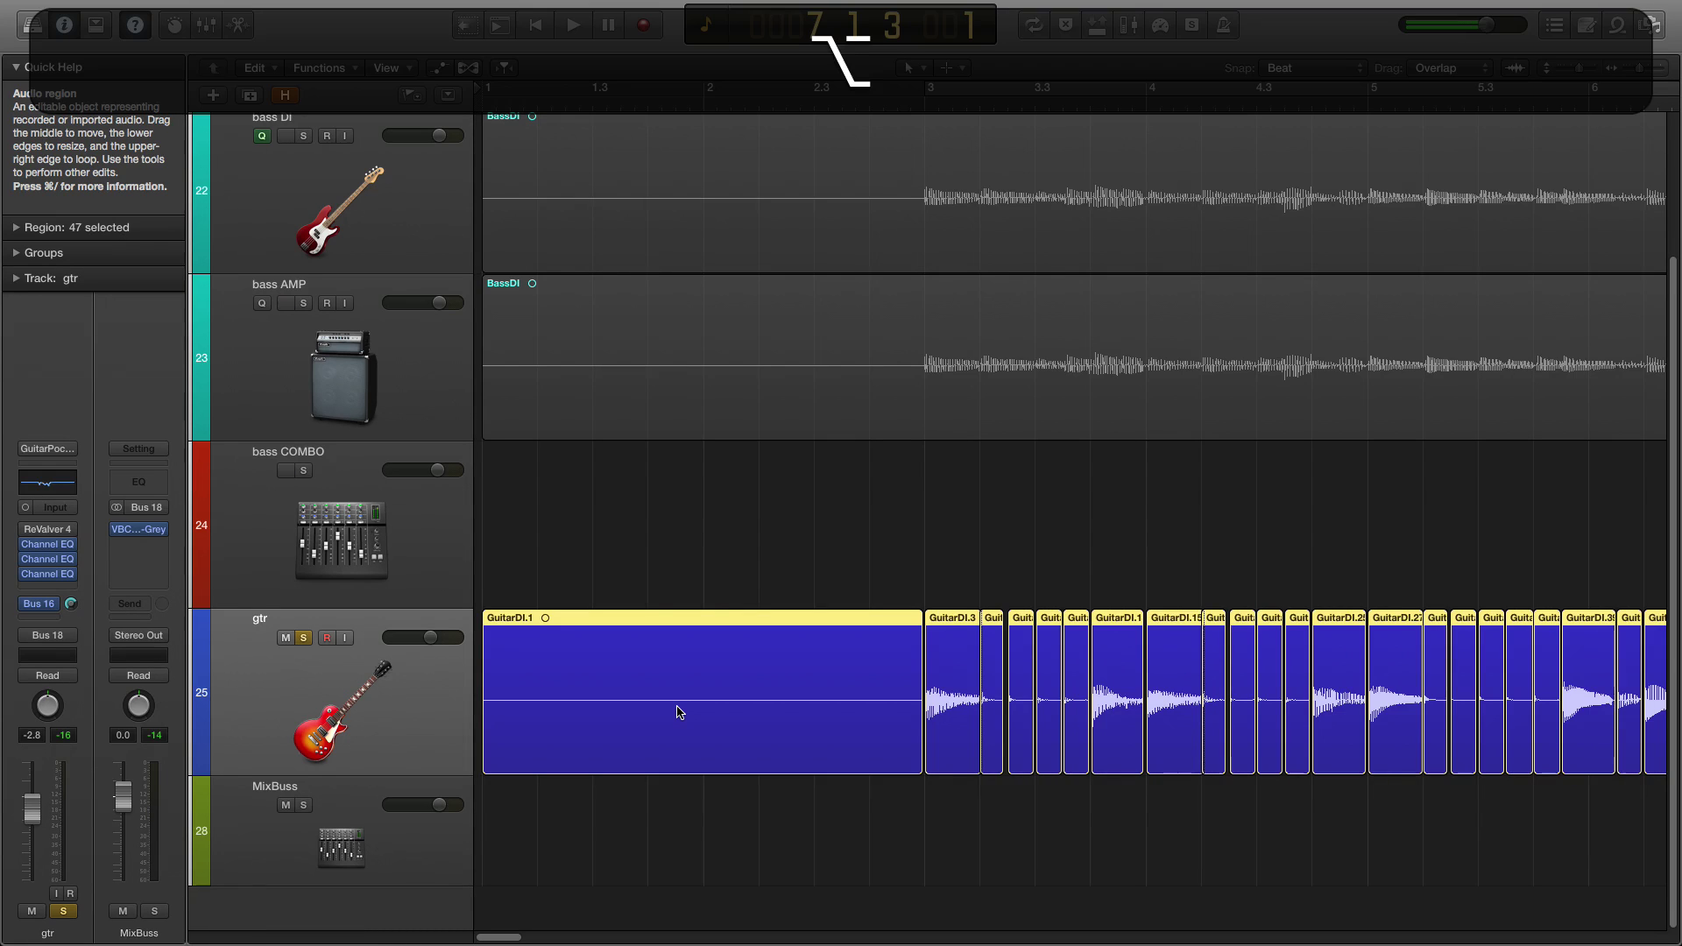
{"action": "key", "text": "alt+shift+Left"}
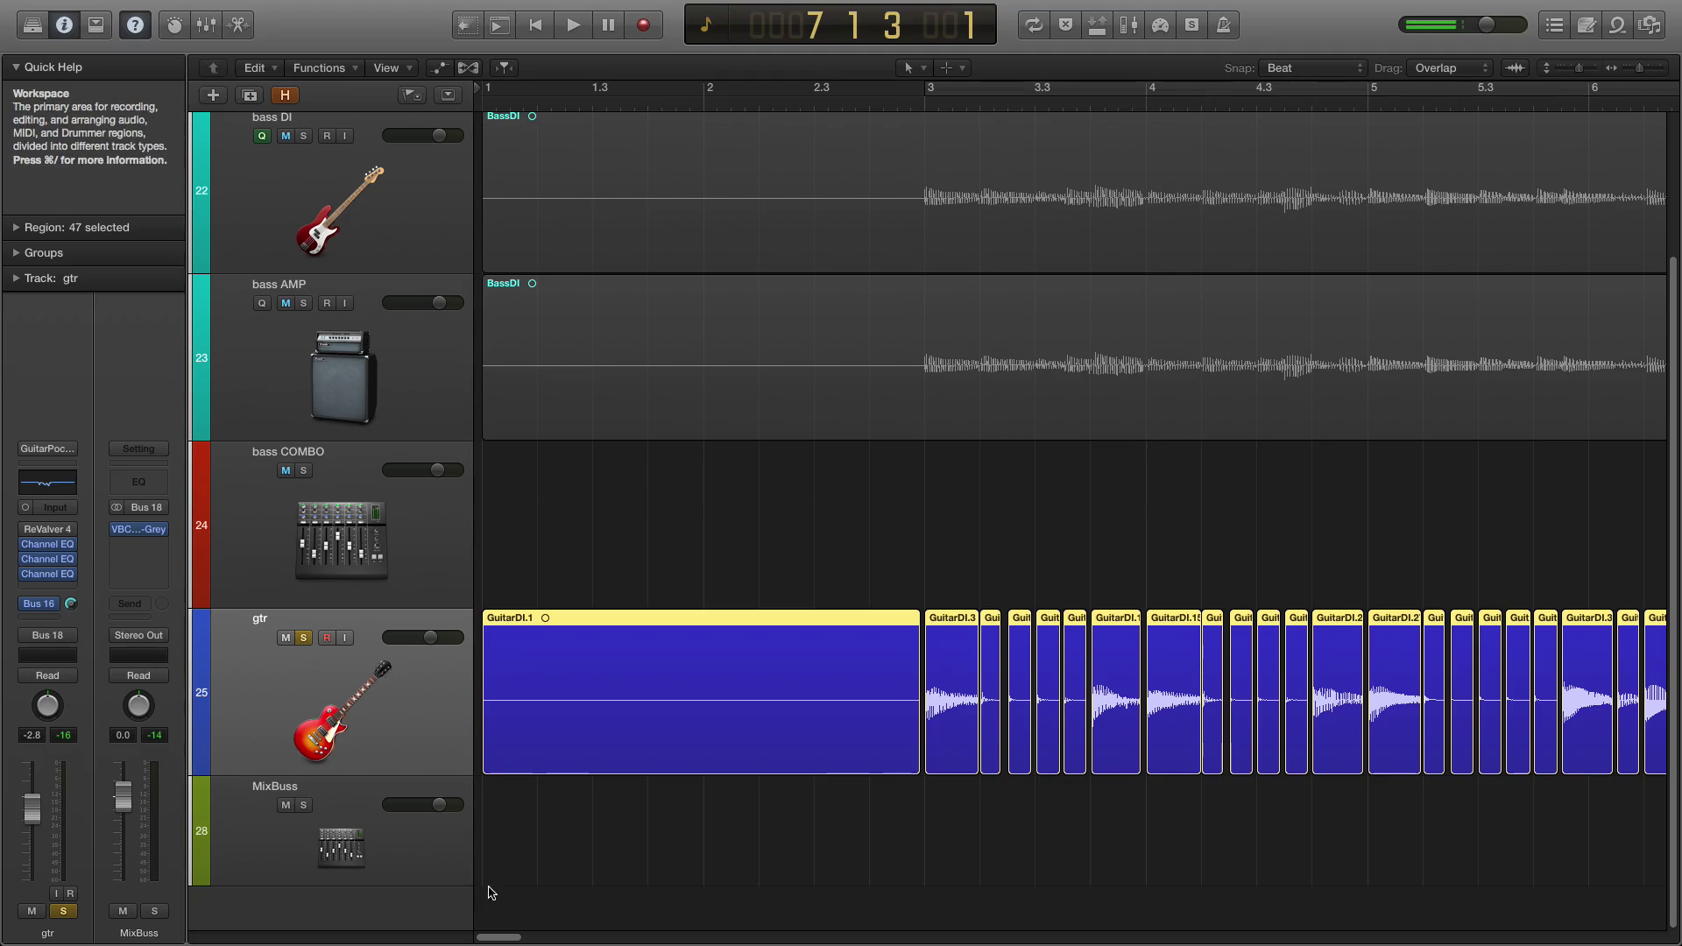
Trim the GuitarDI.3 slice at bar 3 of the gtr track by nudging its end earlier.
{"action": "mouse_move", "coordinate": [484, 935]}
{"action": "left_mouse_down"}
{"action": "mouse_move", "coordinate": [533, 940]}
{"action": "mouse_move", "coordinate": [497, 941]}
{"action": "left_mouse_up"}
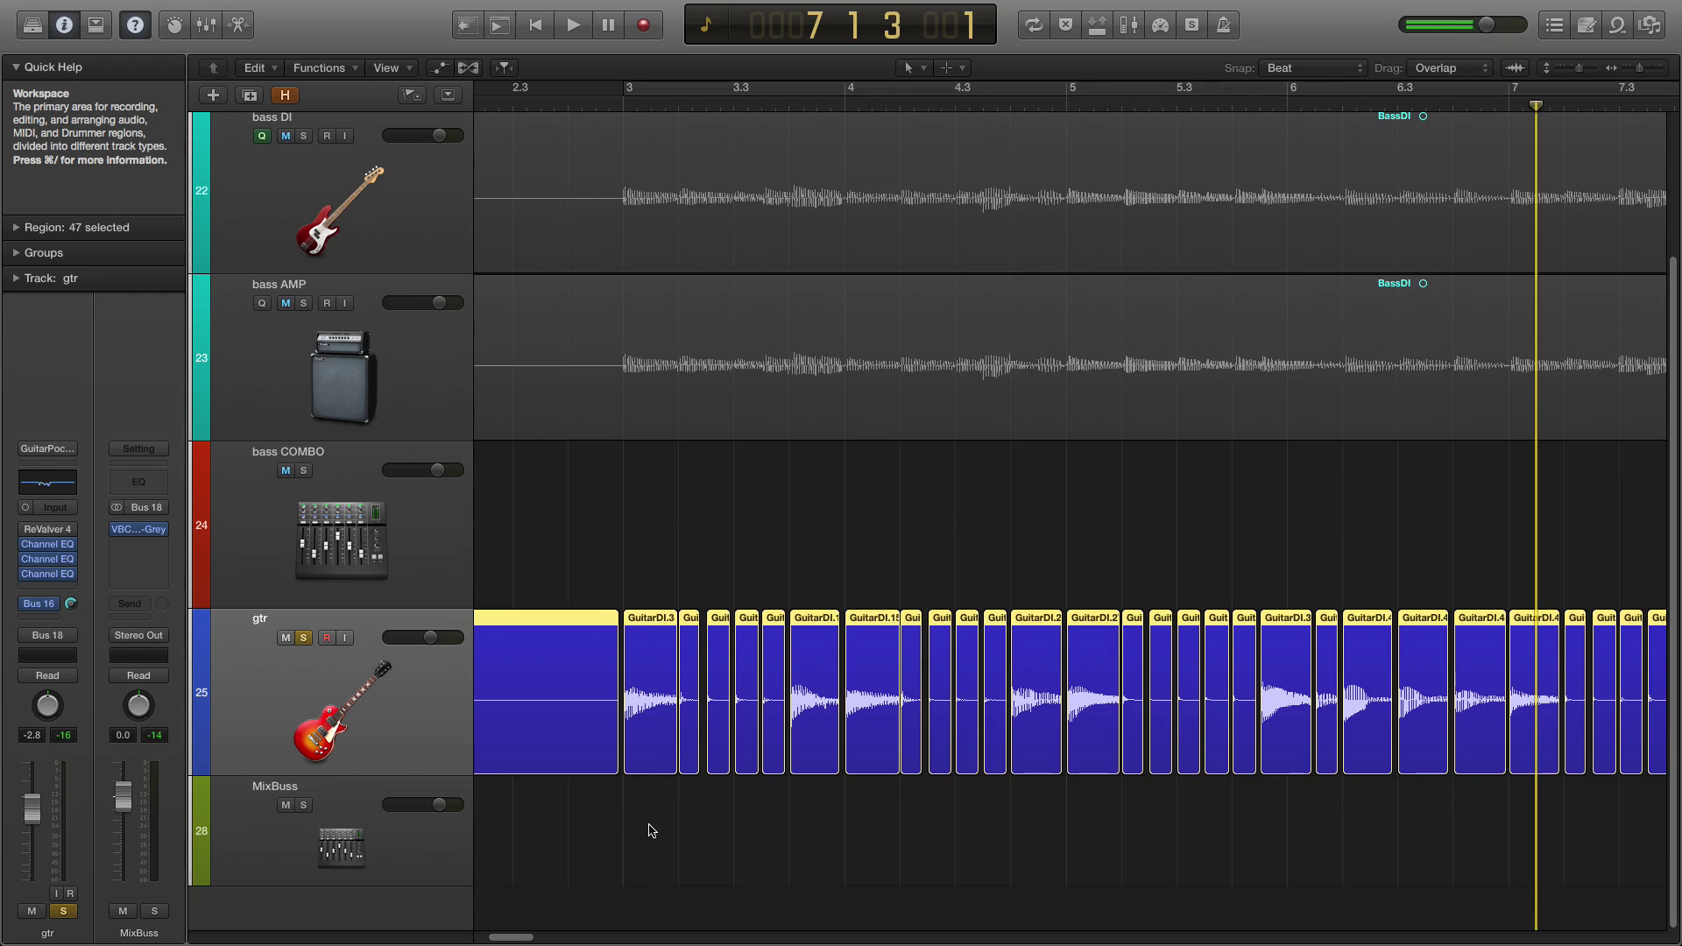
{"action": "left_click", "coordinate": [649, 769]}
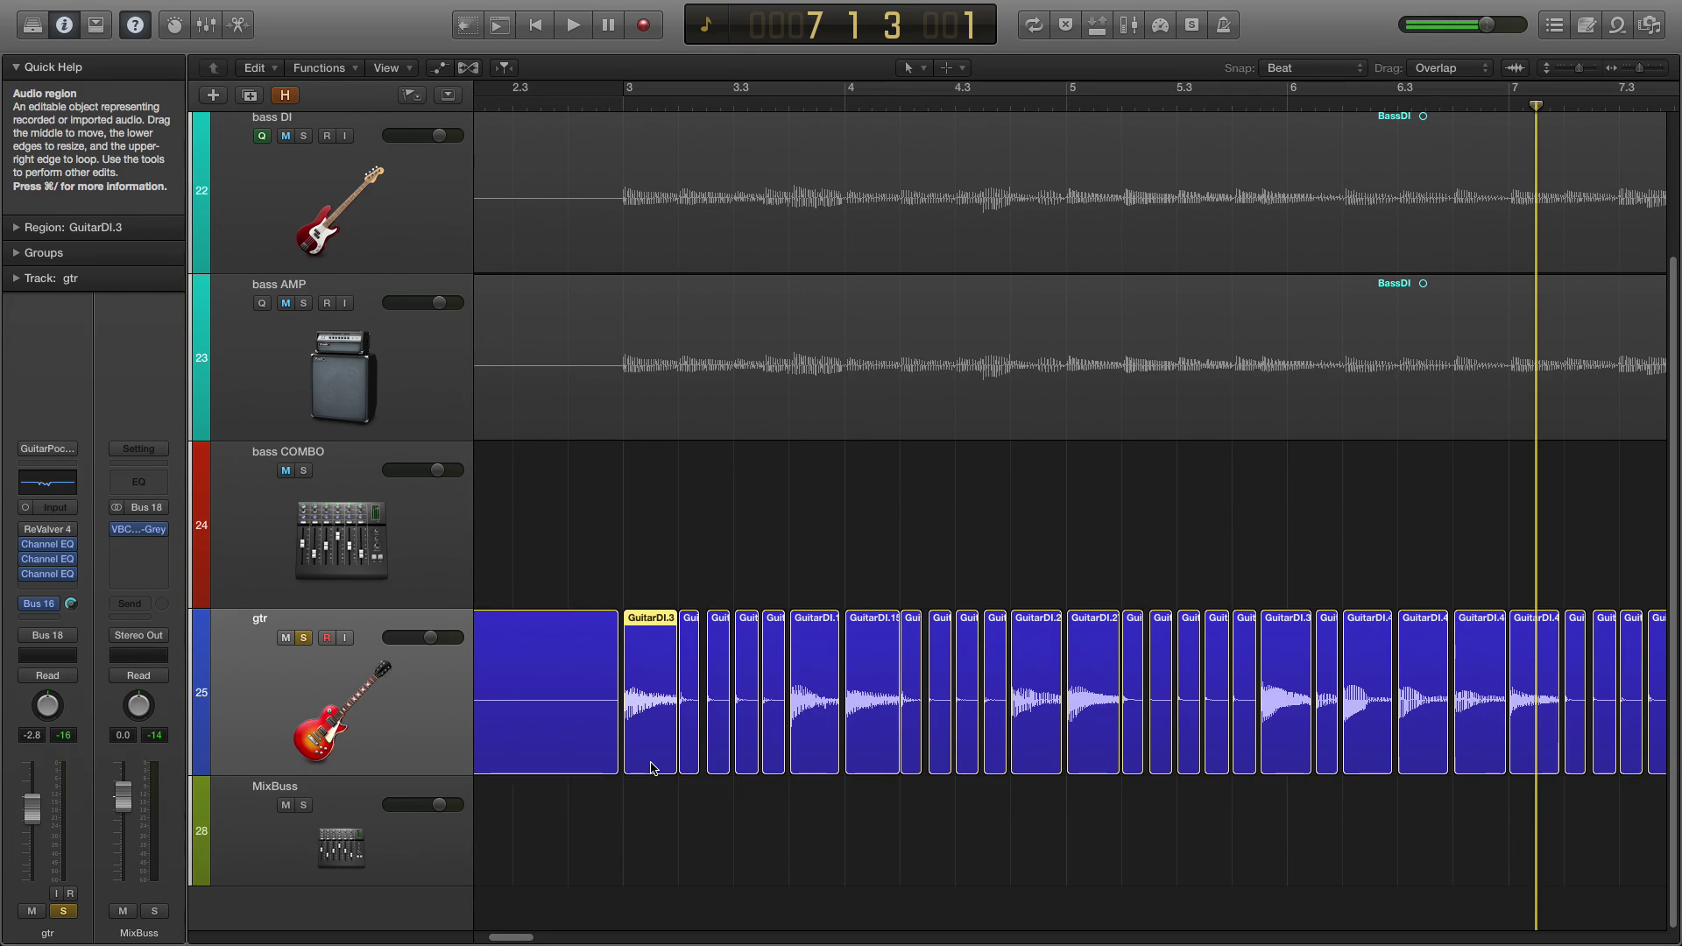
{"action": "key", "text": "alt+shift+Left"}
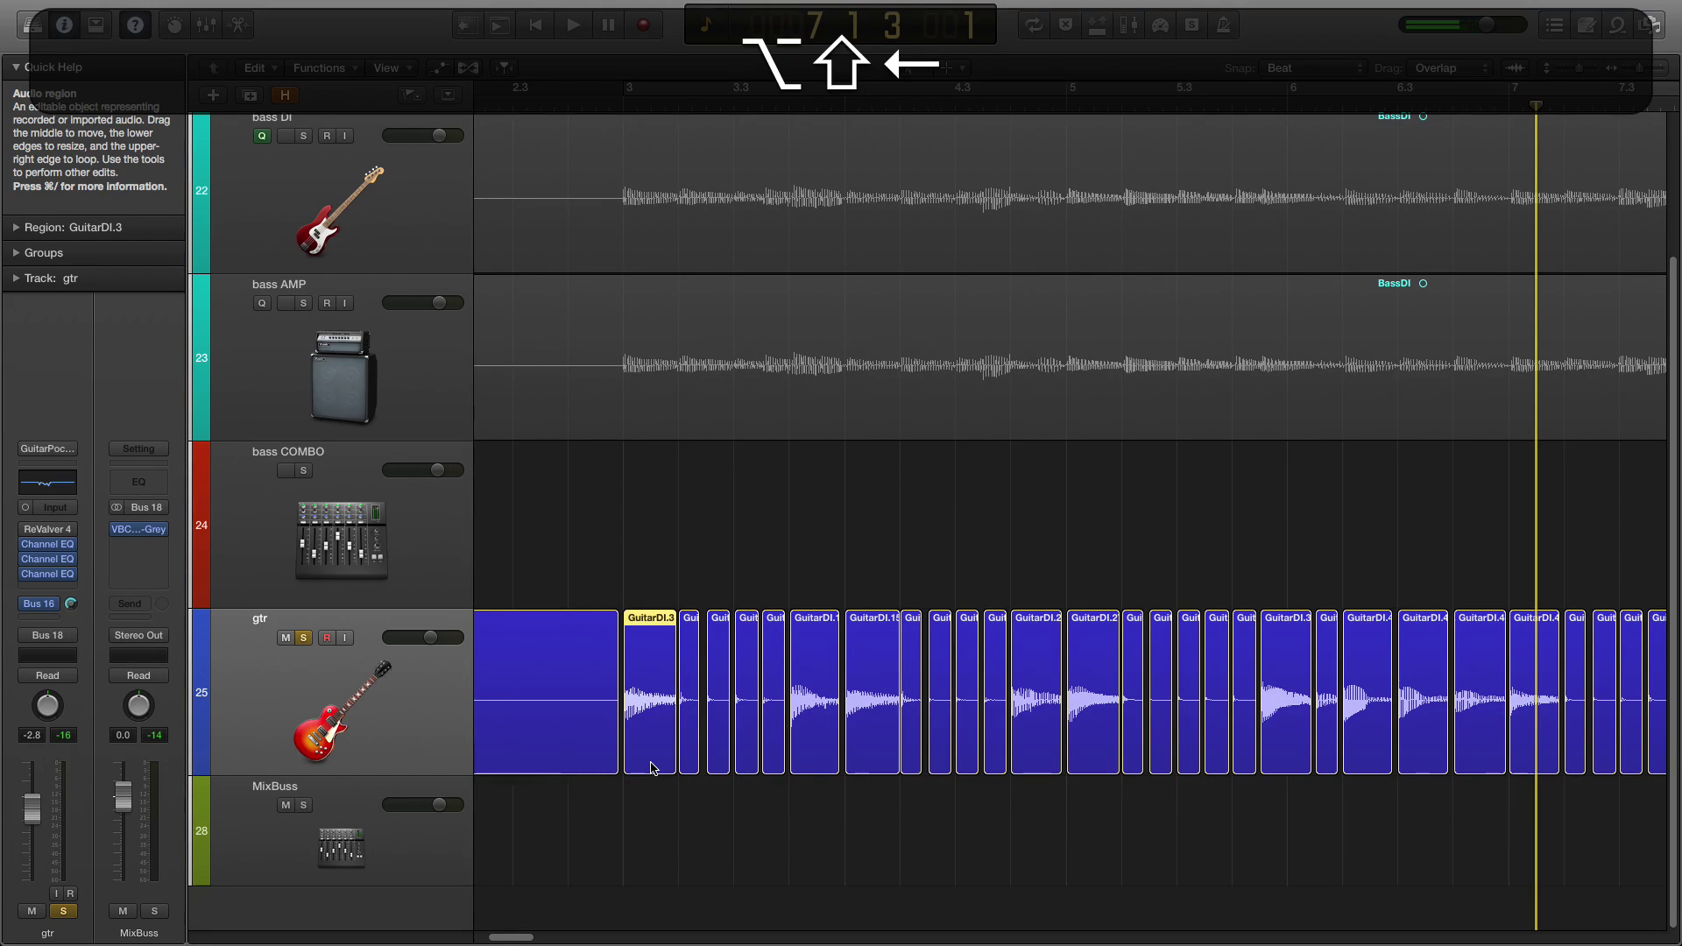
{"action": "key", "text": "alt+shift+Left"}
Shorten the GuitarDI.15 and GuitarDI.25 slices by nudging their ends earlier, leaving a gap before each following slice.
{"action": "left_click", "coordinate": [869, 774]}
{"action": "key", "text": "alt+shift+Left"}
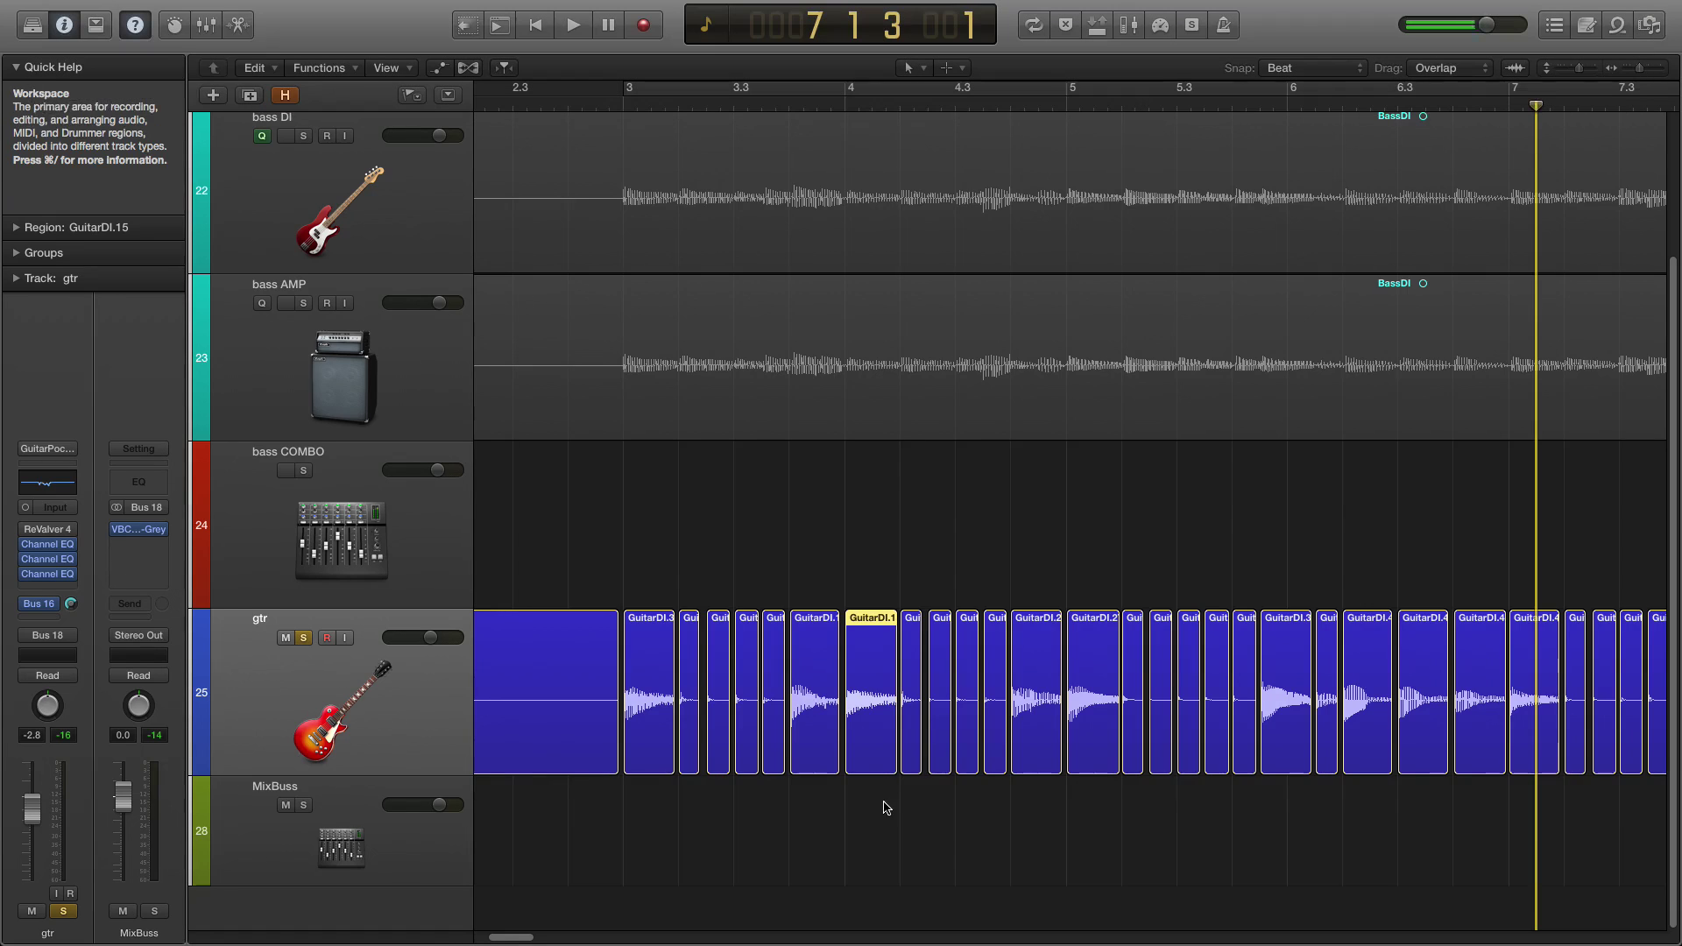
{"action": "left_click", "coordinate": [1023, 763]}
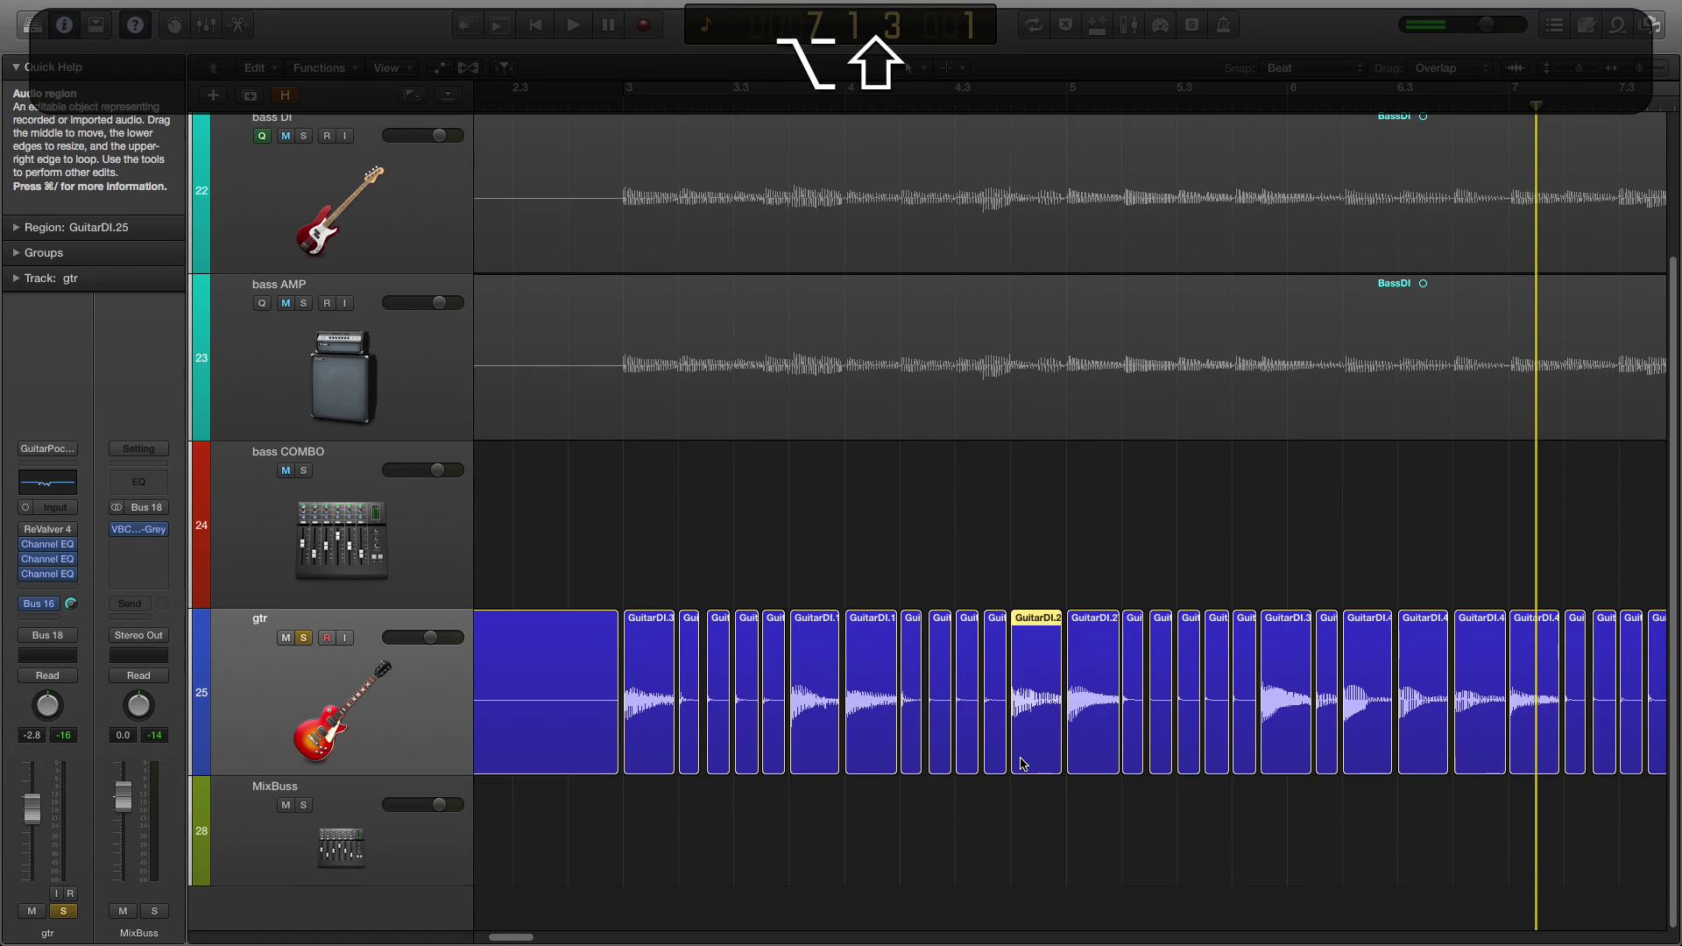
{"action": "key", "text": "alt+shift+Left"}
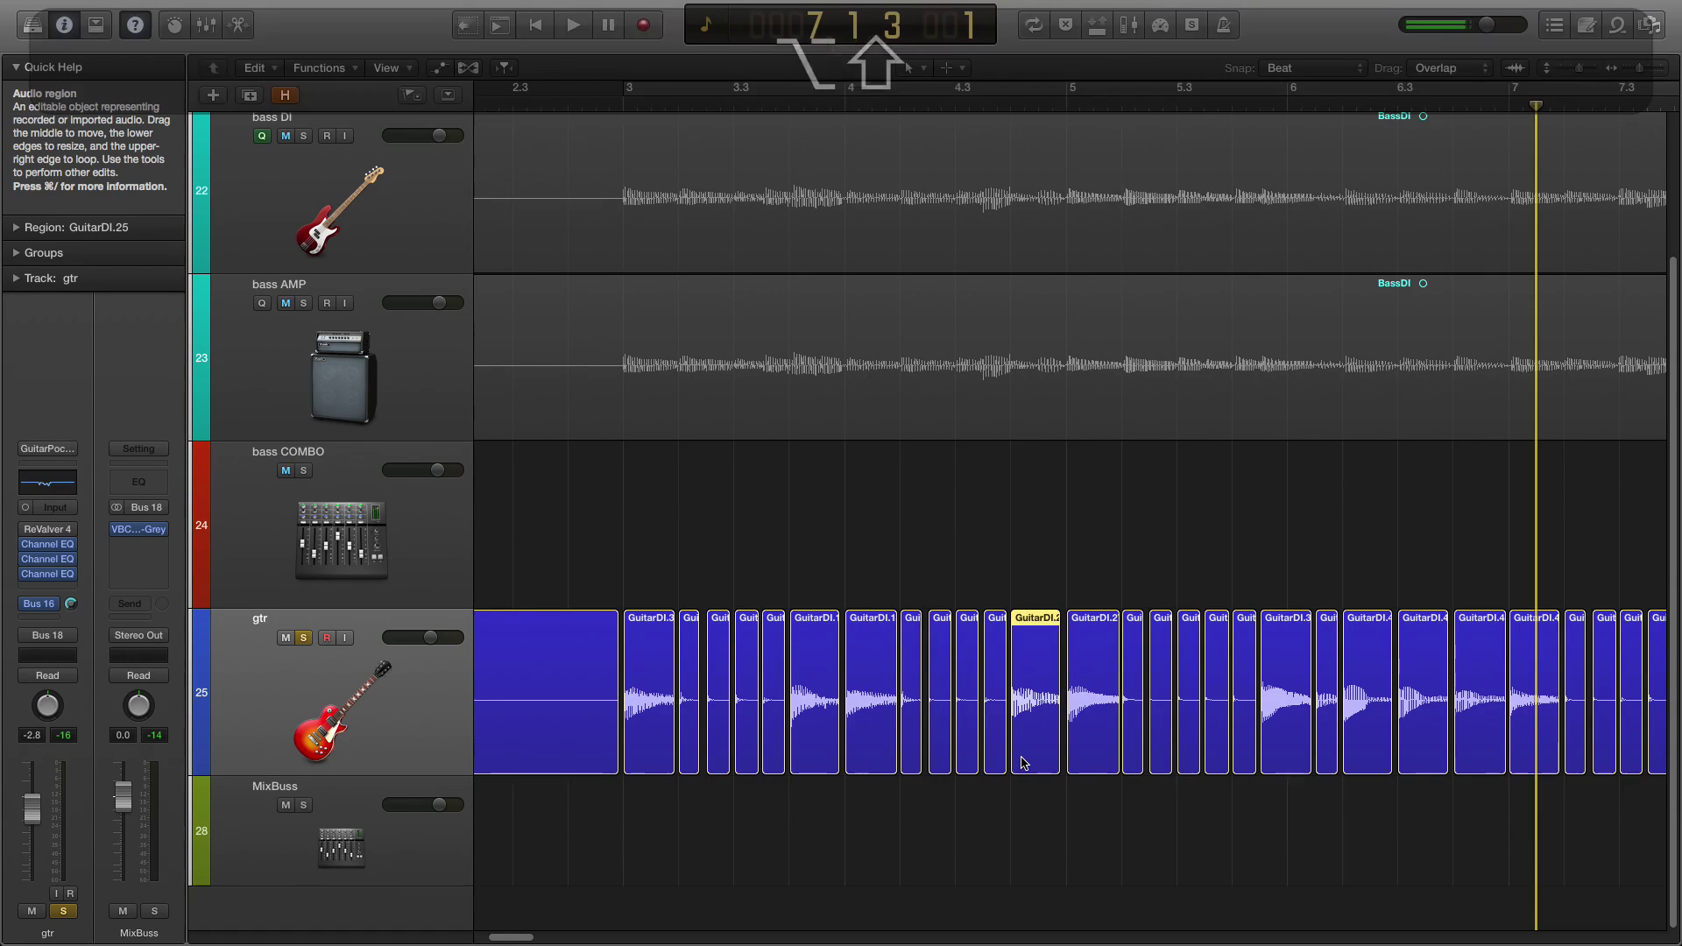
Step forward through the guitar slices from GuitarDI.25 to GuitarDI.57 and examine the gaps between them.
{"action": "key", "text": "Right"}
{"action": "key", "text": "Right"}
{"action": "key", "text": "Right"}
{"action": "key", "text": "Right"}
{"action": "key", "text": "Right"}
{"action": "key", "text": "Right"}
{"action": "key", "text": "Right"}
{"action": "key", "text": "Right"}
{"action": "key", "text": "Right"}
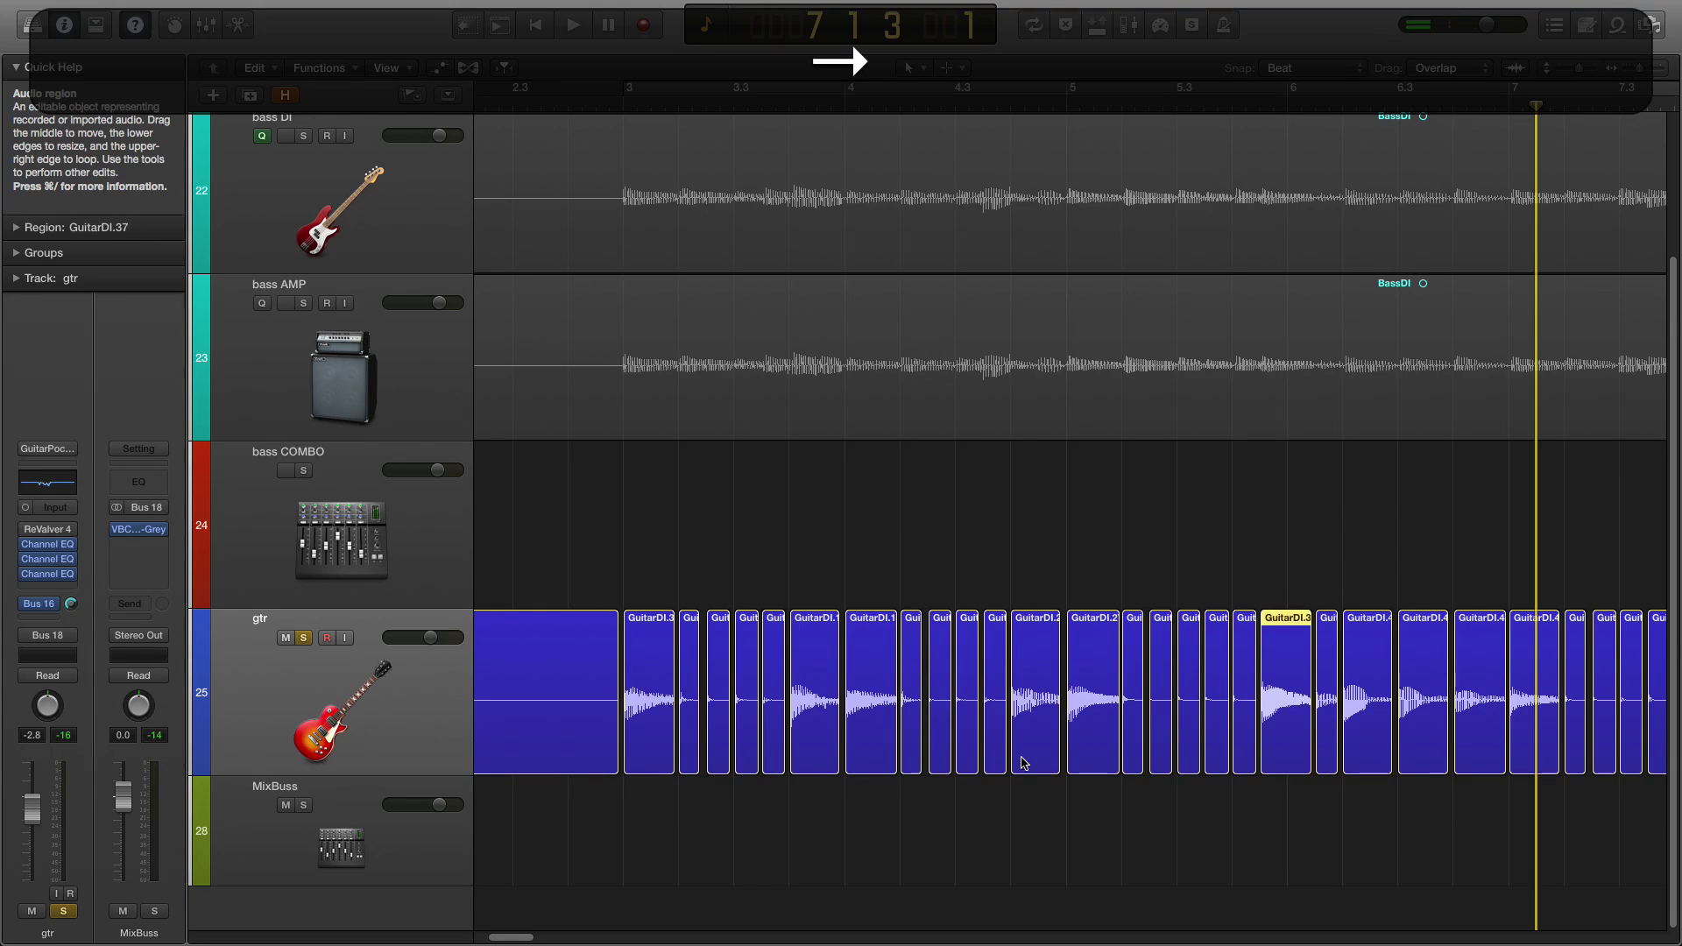
{"action": "key", "text": "Right"}
{"action": "key", "text": "Right"}
{"action": "key", "text": "Right"}
{"action": "key", "text": "Right"}
{"action": "key", "text": "Right"}
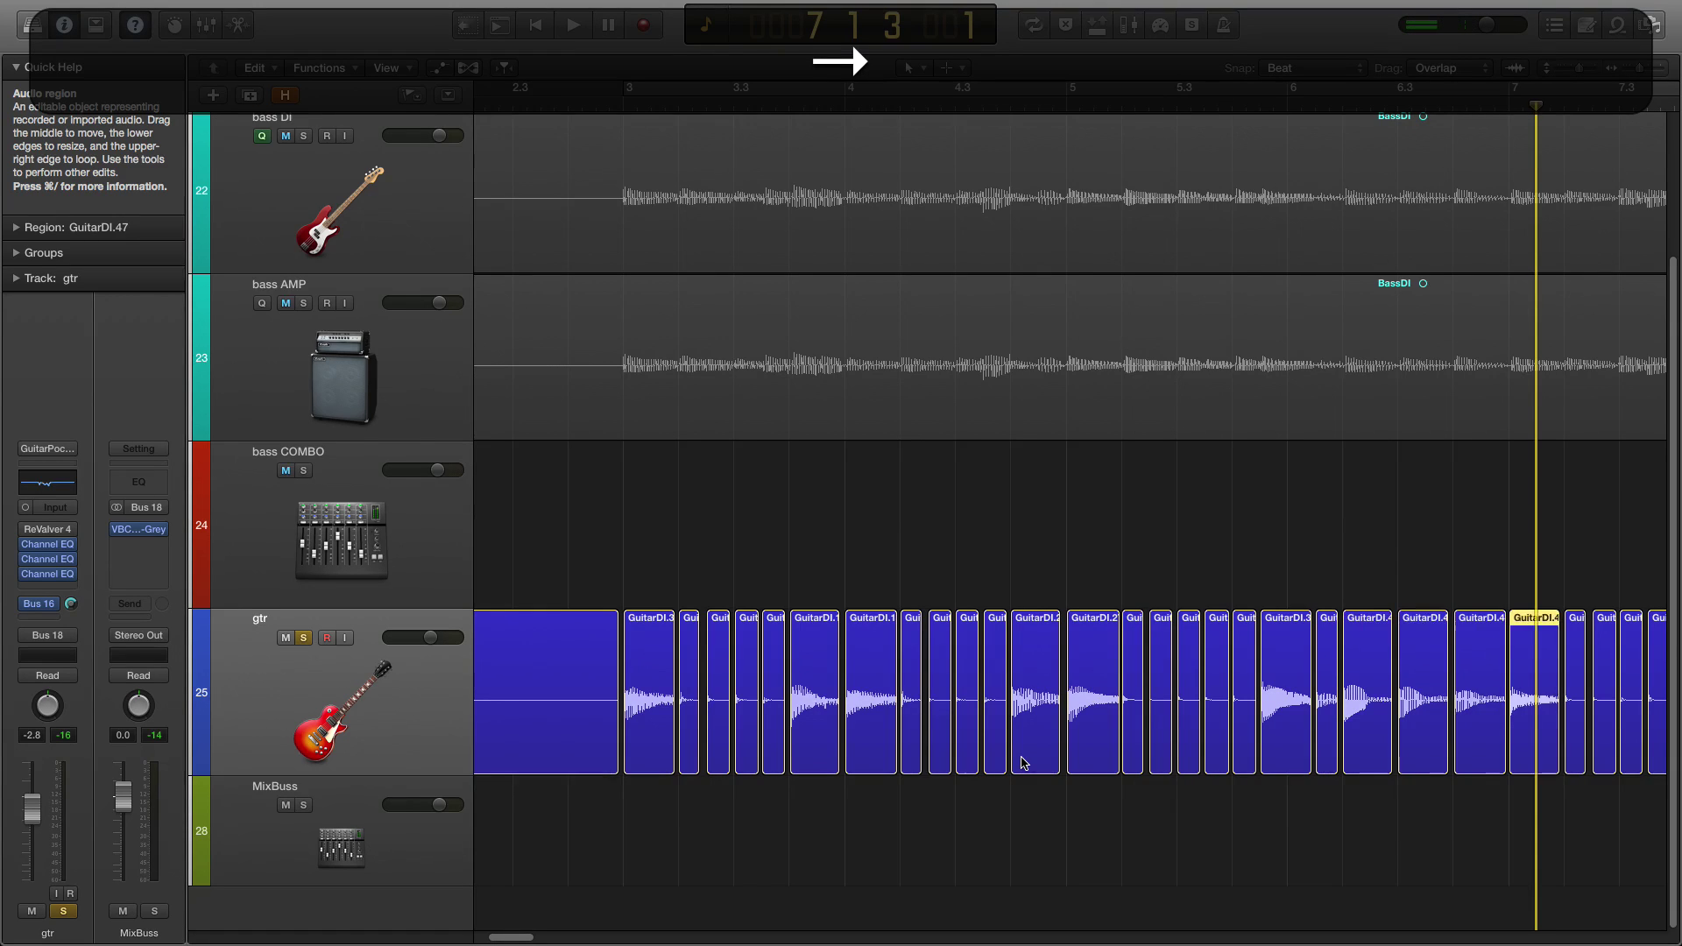
{"action": "key", "text": "Right"}
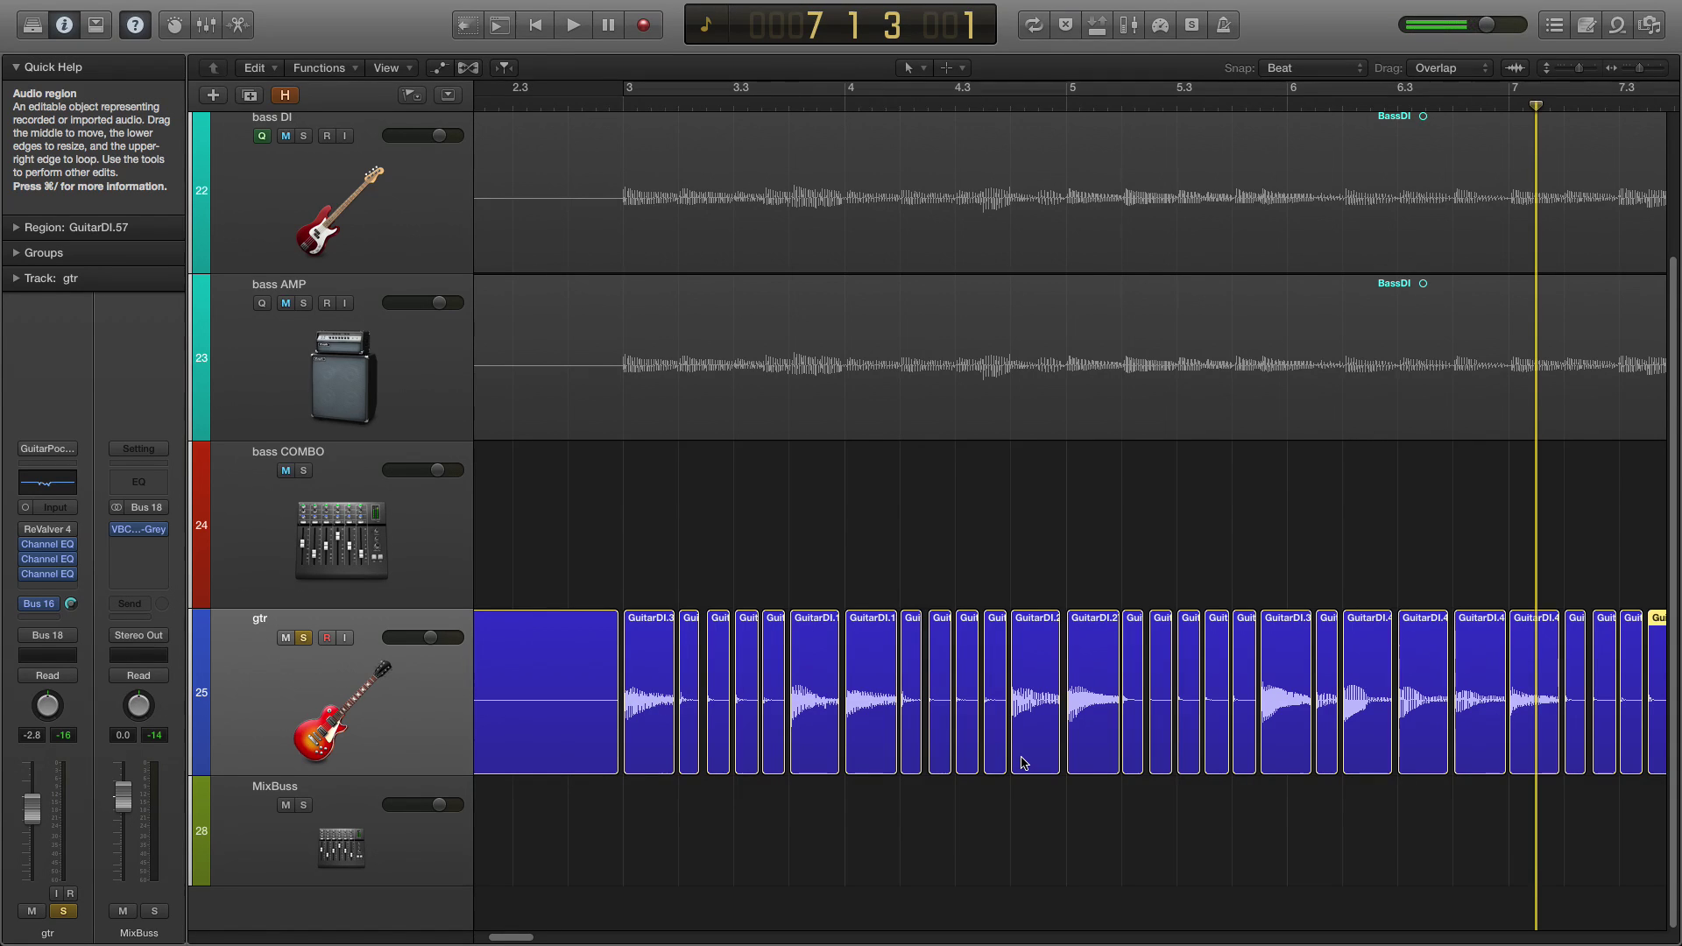
Place the playhead at the start of the GuitarDI.57 slice and nudge the end of GuitarDI.61 earlier.
{"action": "key", "text": "ctrl+Home"}
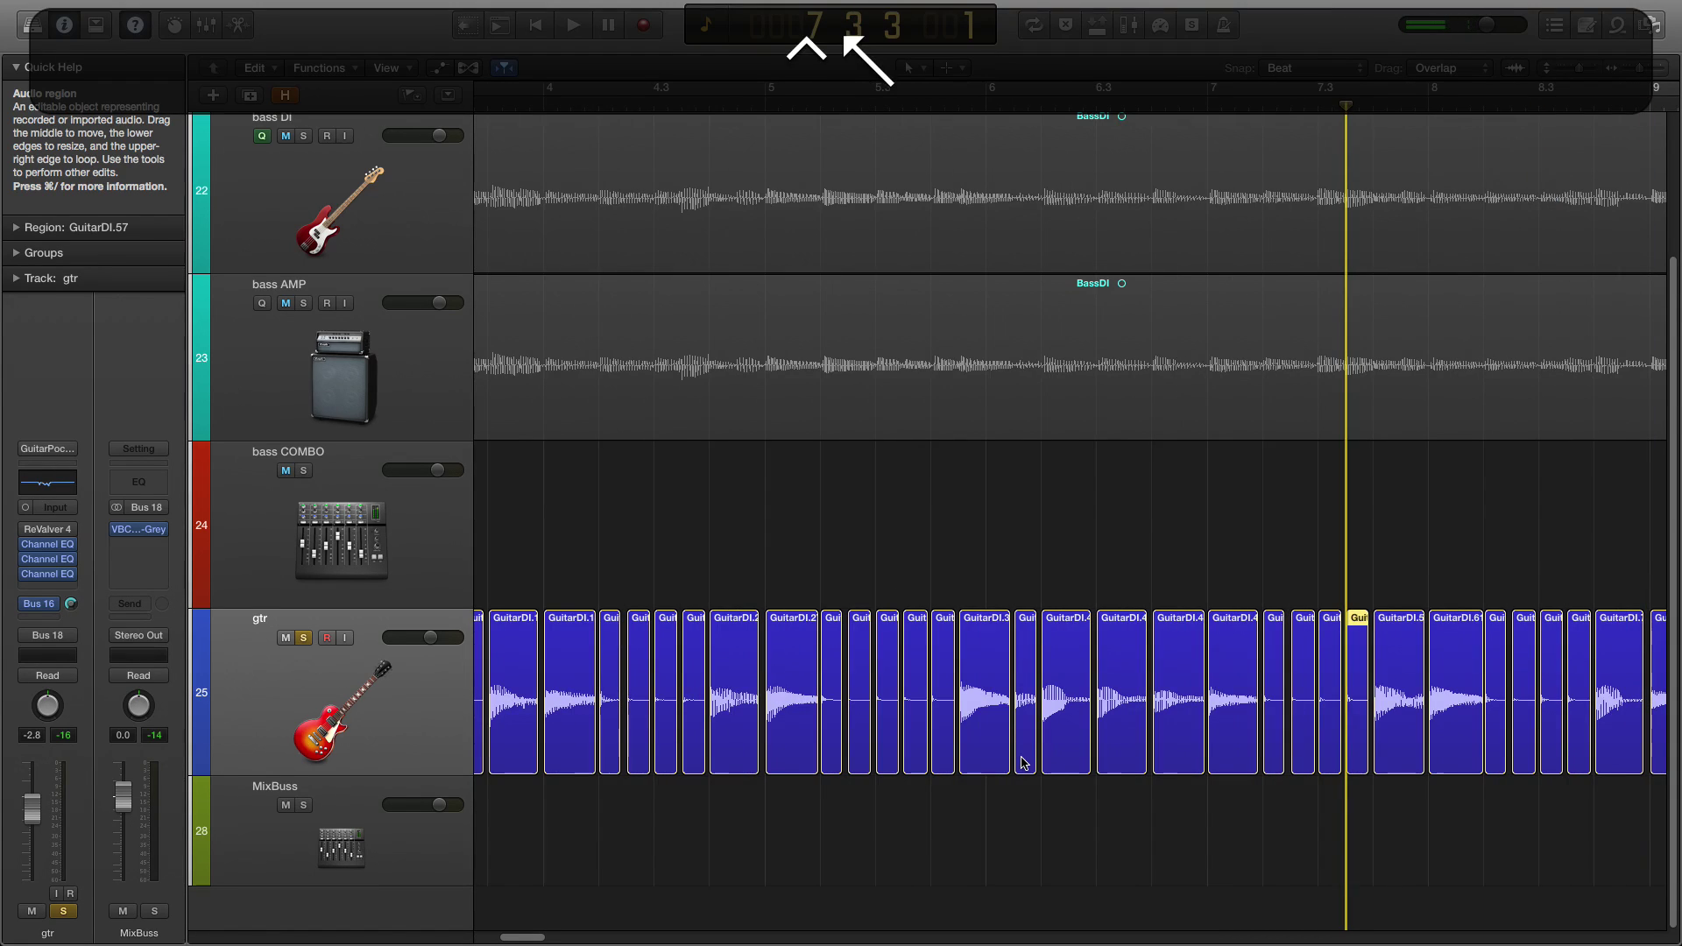
{"action": "key", "text": "super"}
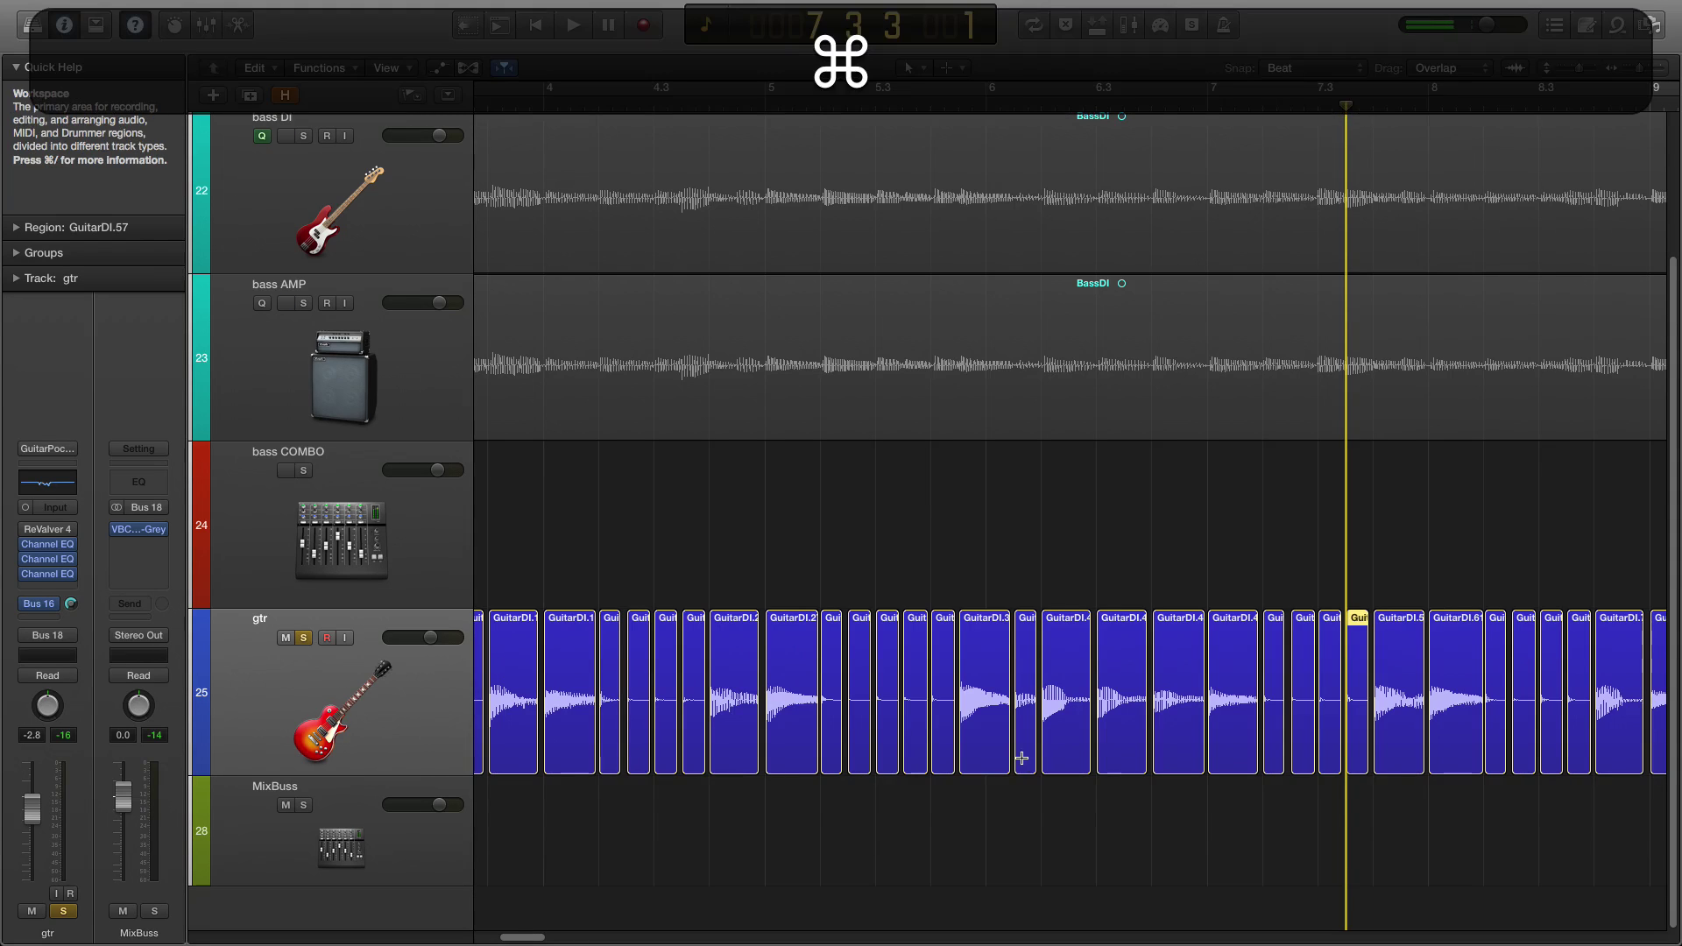
{"action": "key", "text": "Right"}
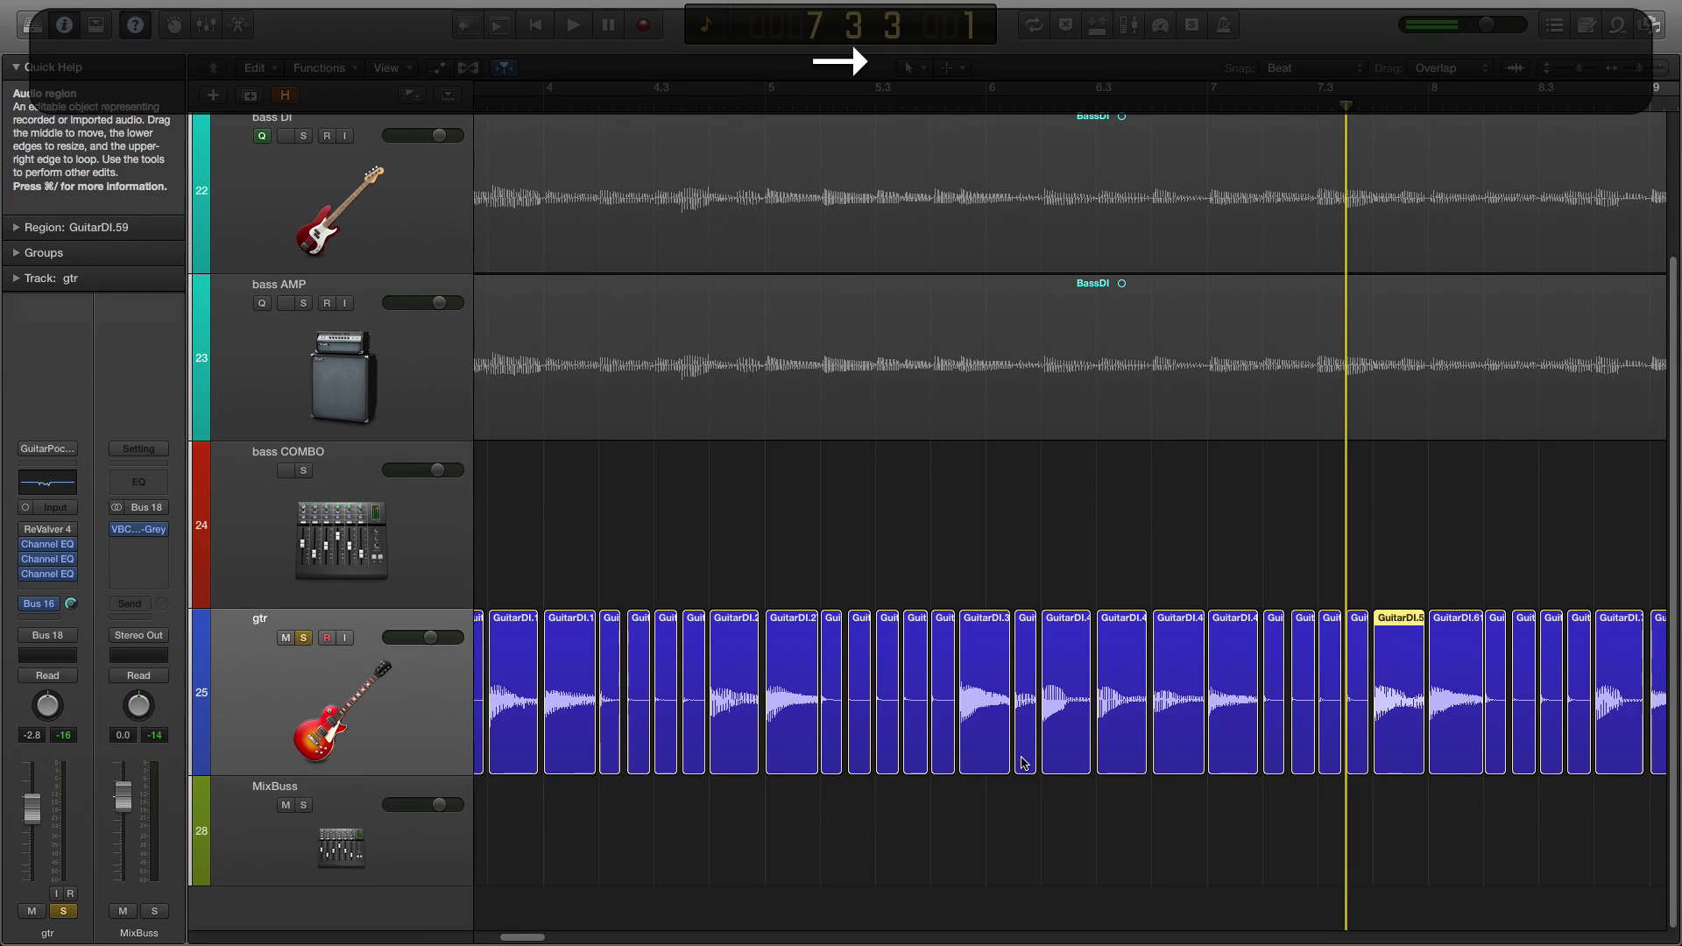
{"action": "key", "text": "Right"}
{"action": "key", "text": "Left"}
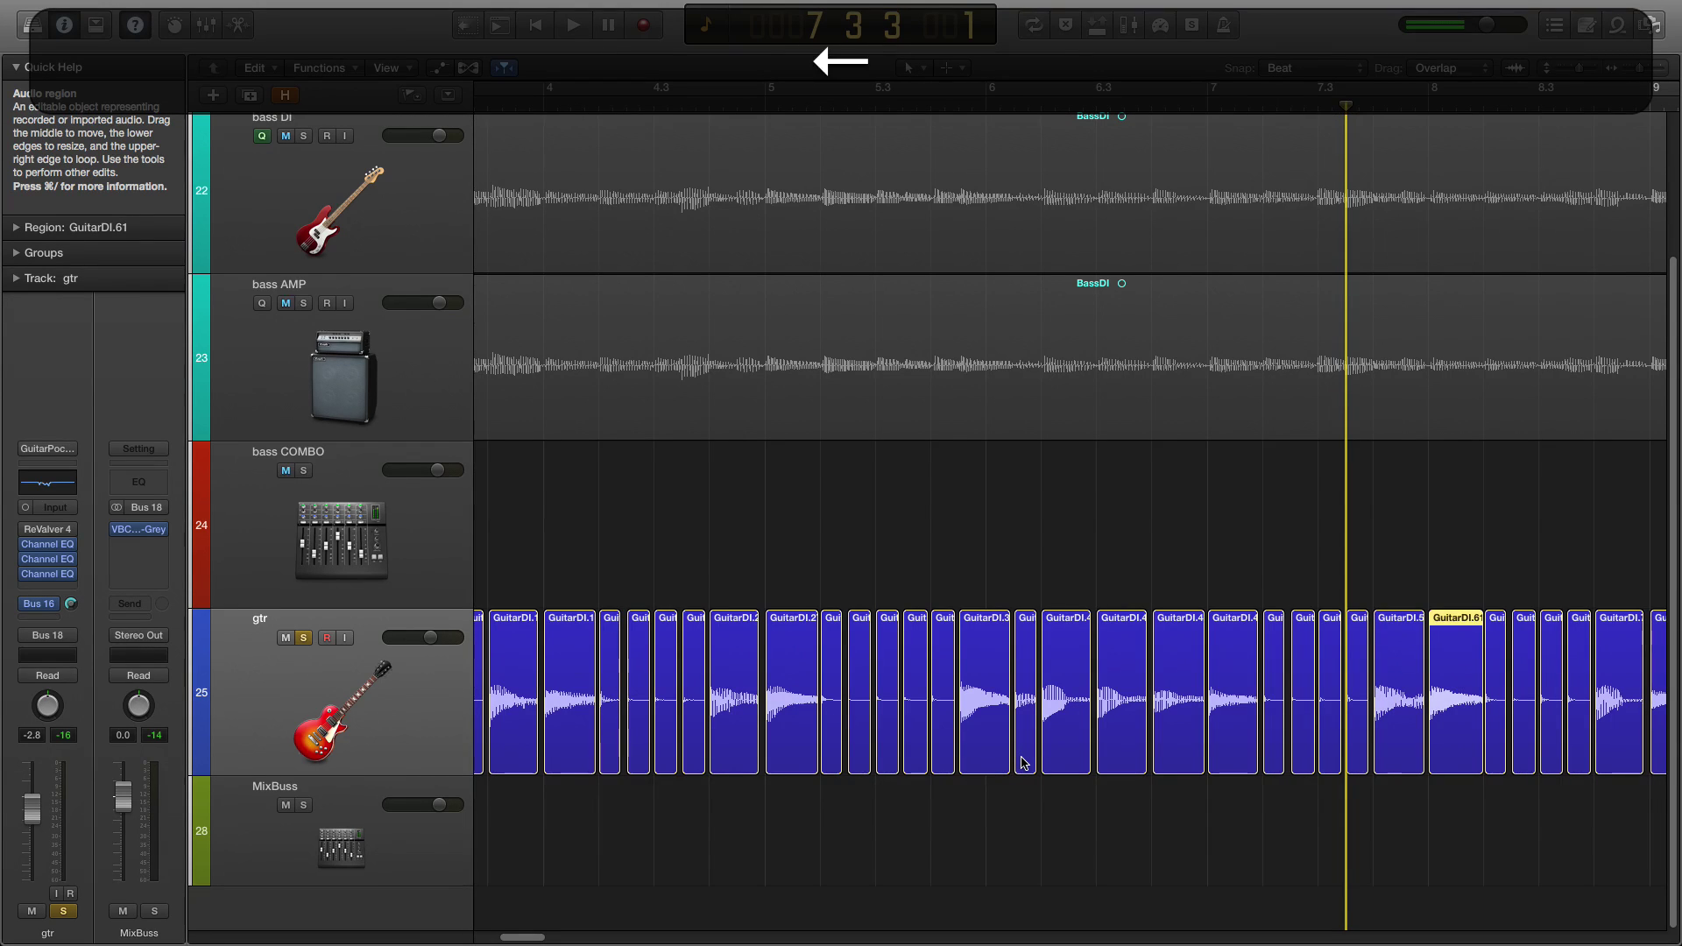
{"action": "key", "text": "alt+shift"}
{"action": "key", "text": "alt+shift+Left"}
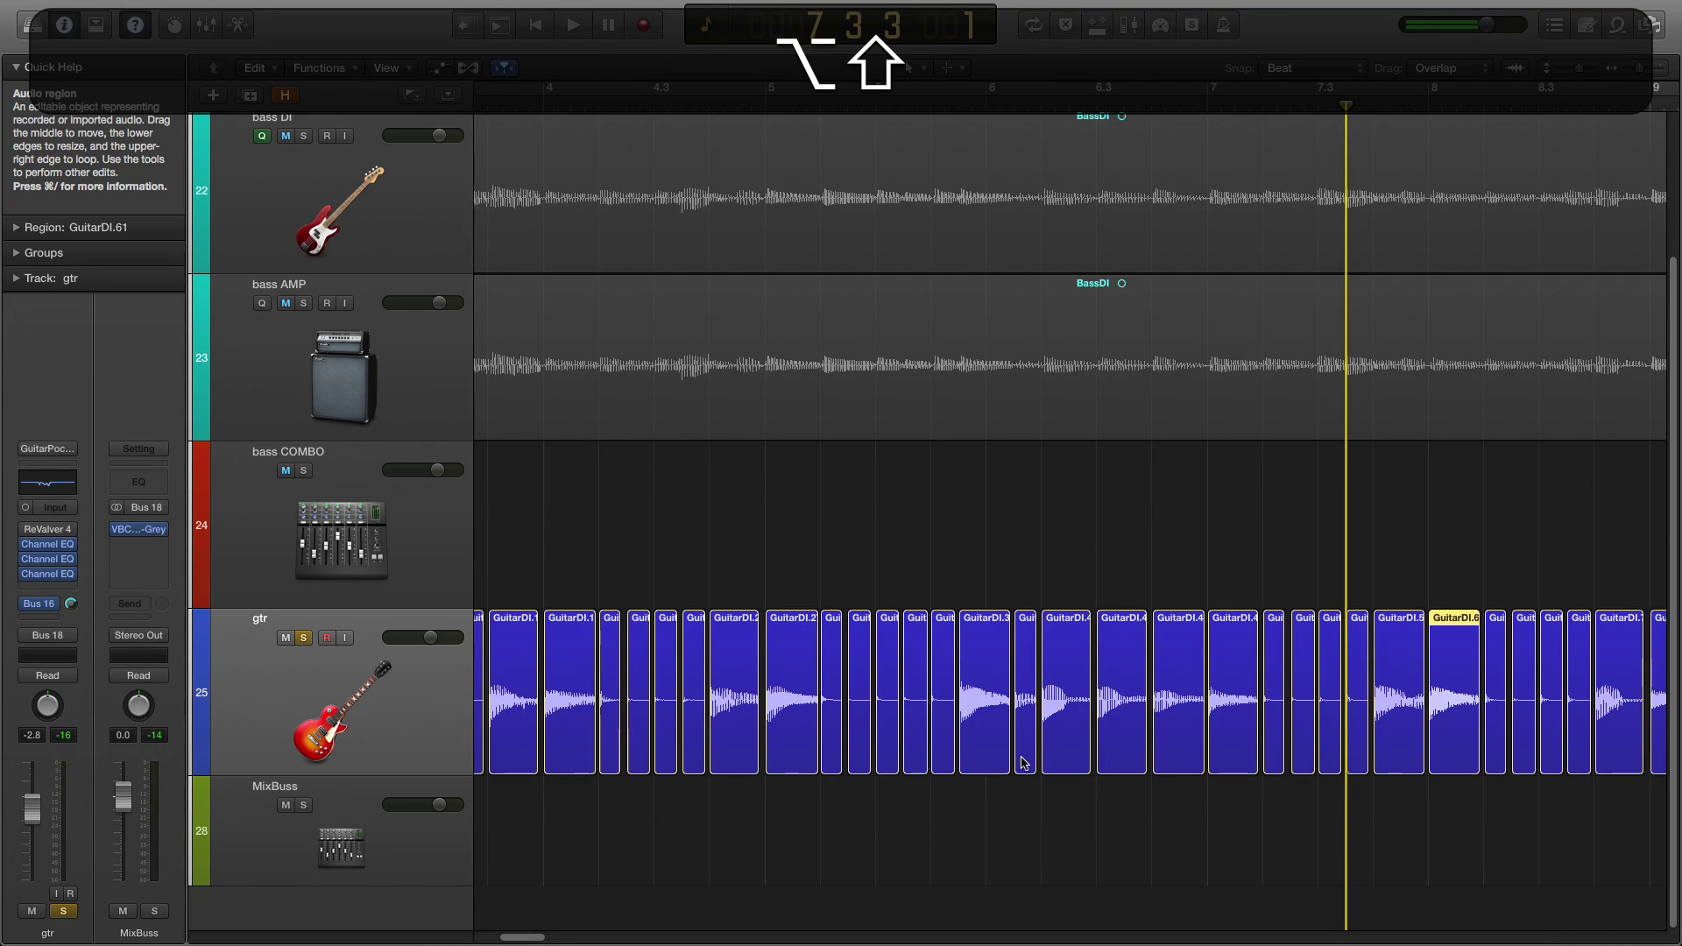
Place the playhead at the end of the GuitarDI.73 slice and shorten the slice by nudging its end earlier.
{"action": "key", "text": "Right"}
{"action": "key", "text": "Right"}
{"action": "key", "text": "Right"}
{"action": "key", "text": "Right"}
{"action": "key", "text": "Right"}
{"action": "key", "text": "Right"}
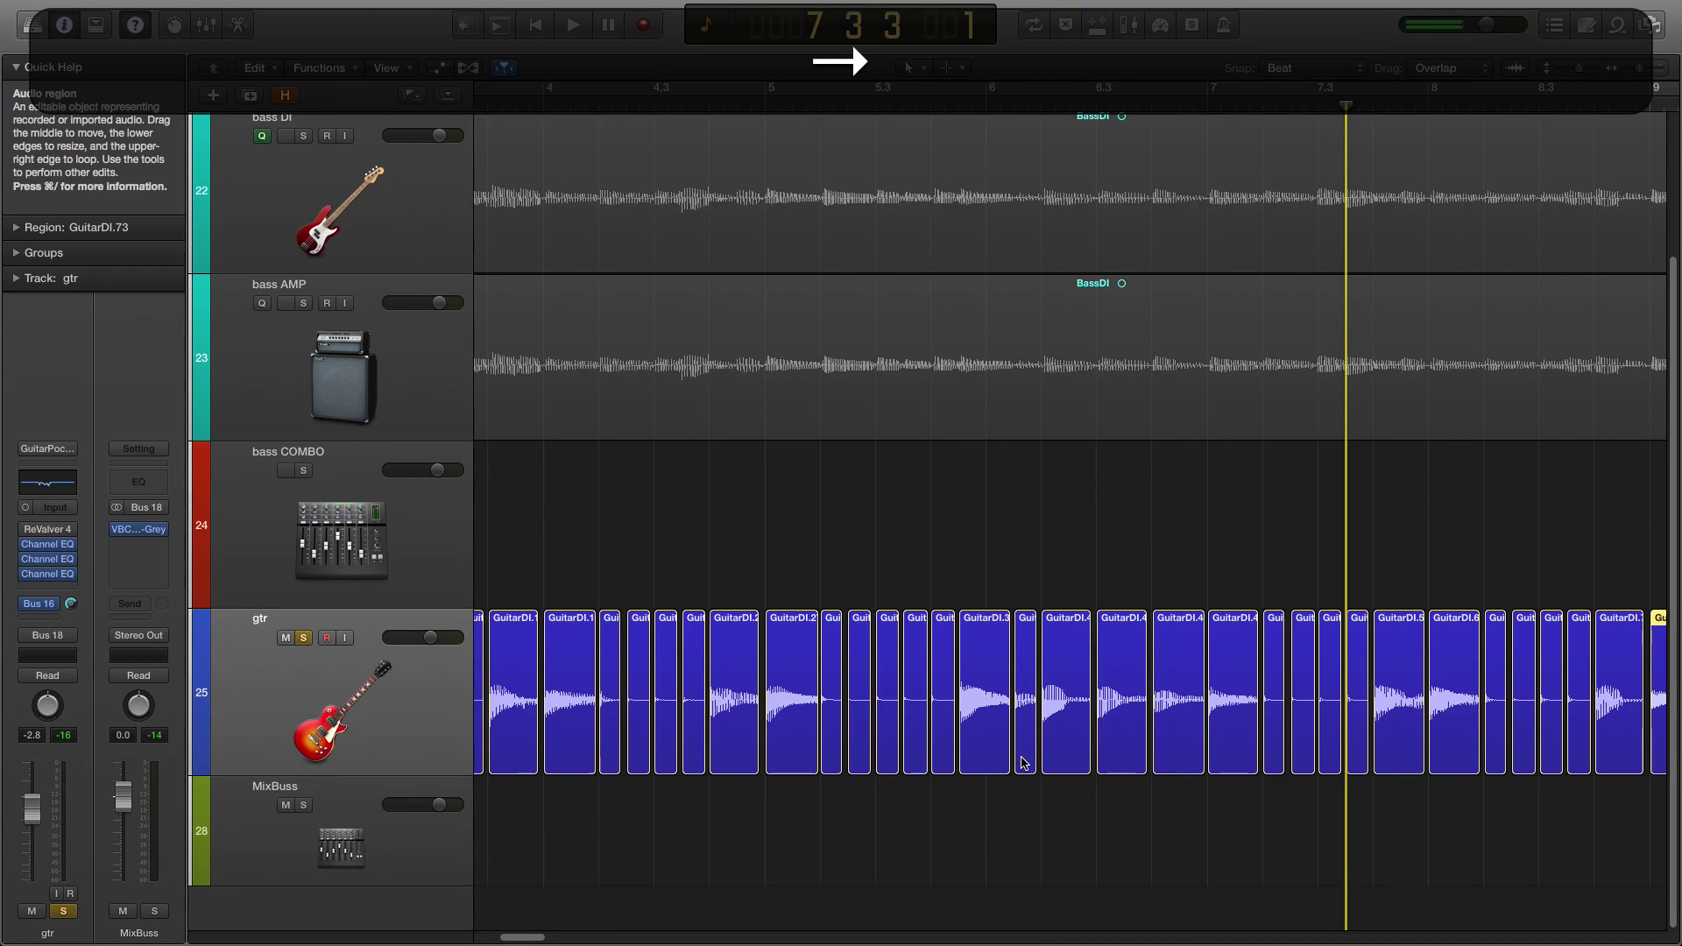
{"action": "key", "text": "ctrl+End"}
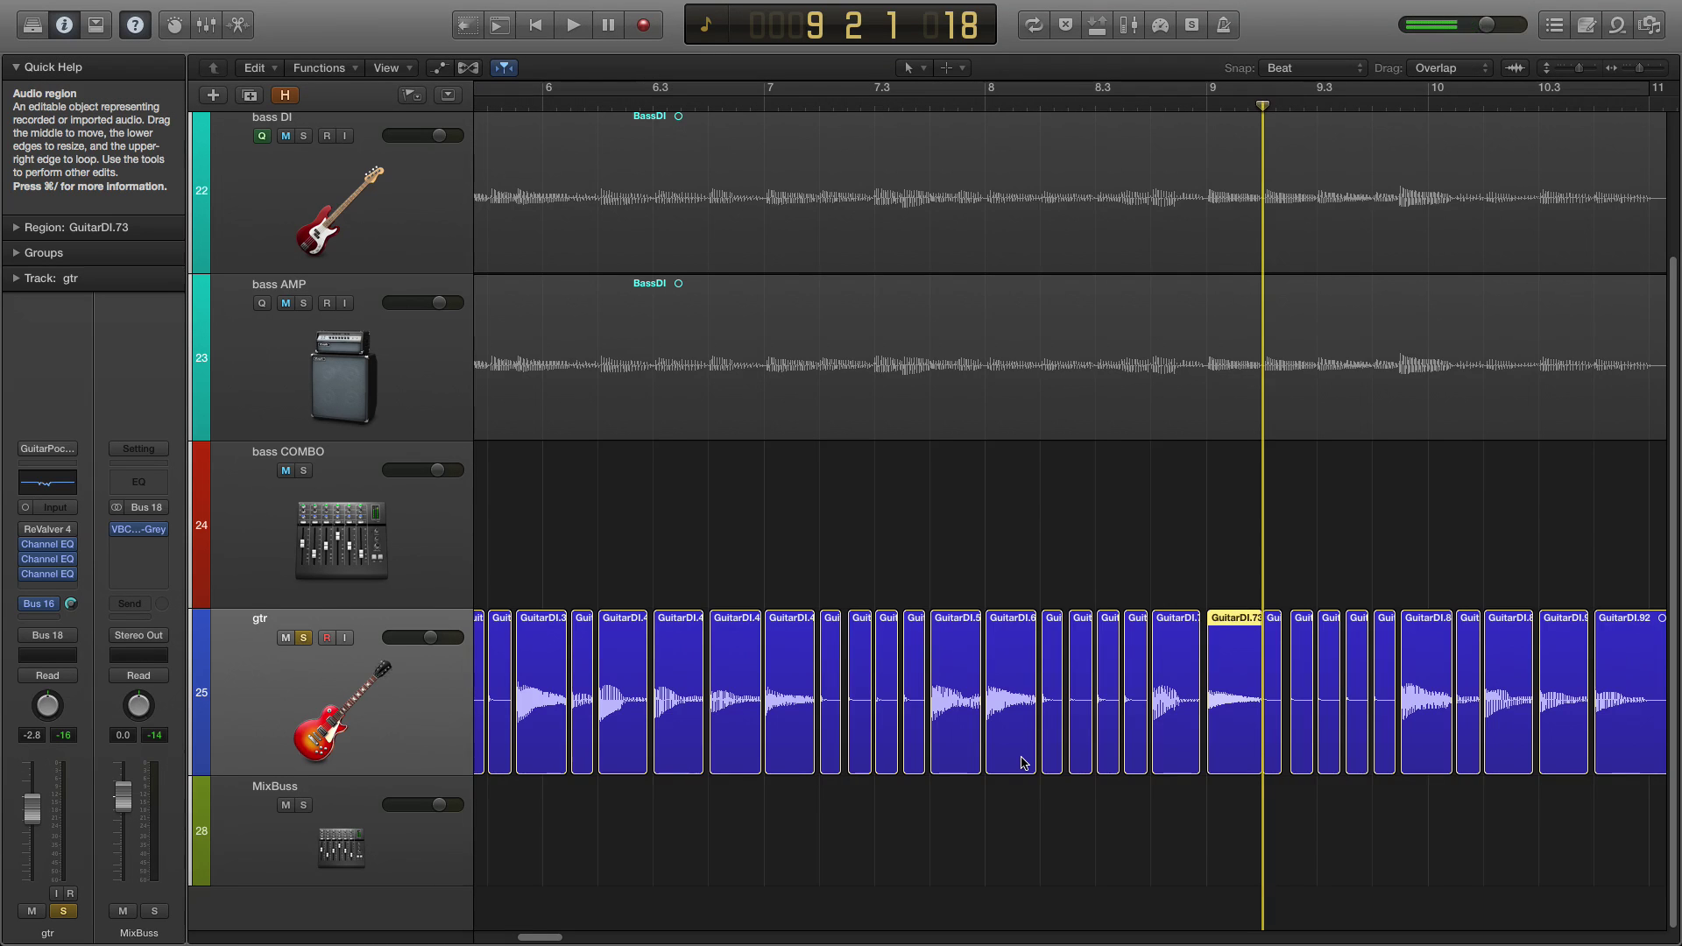
{"action": "key", "text": "ctrl+Home"}
{"action": "key", "text": "ctrl+End"}
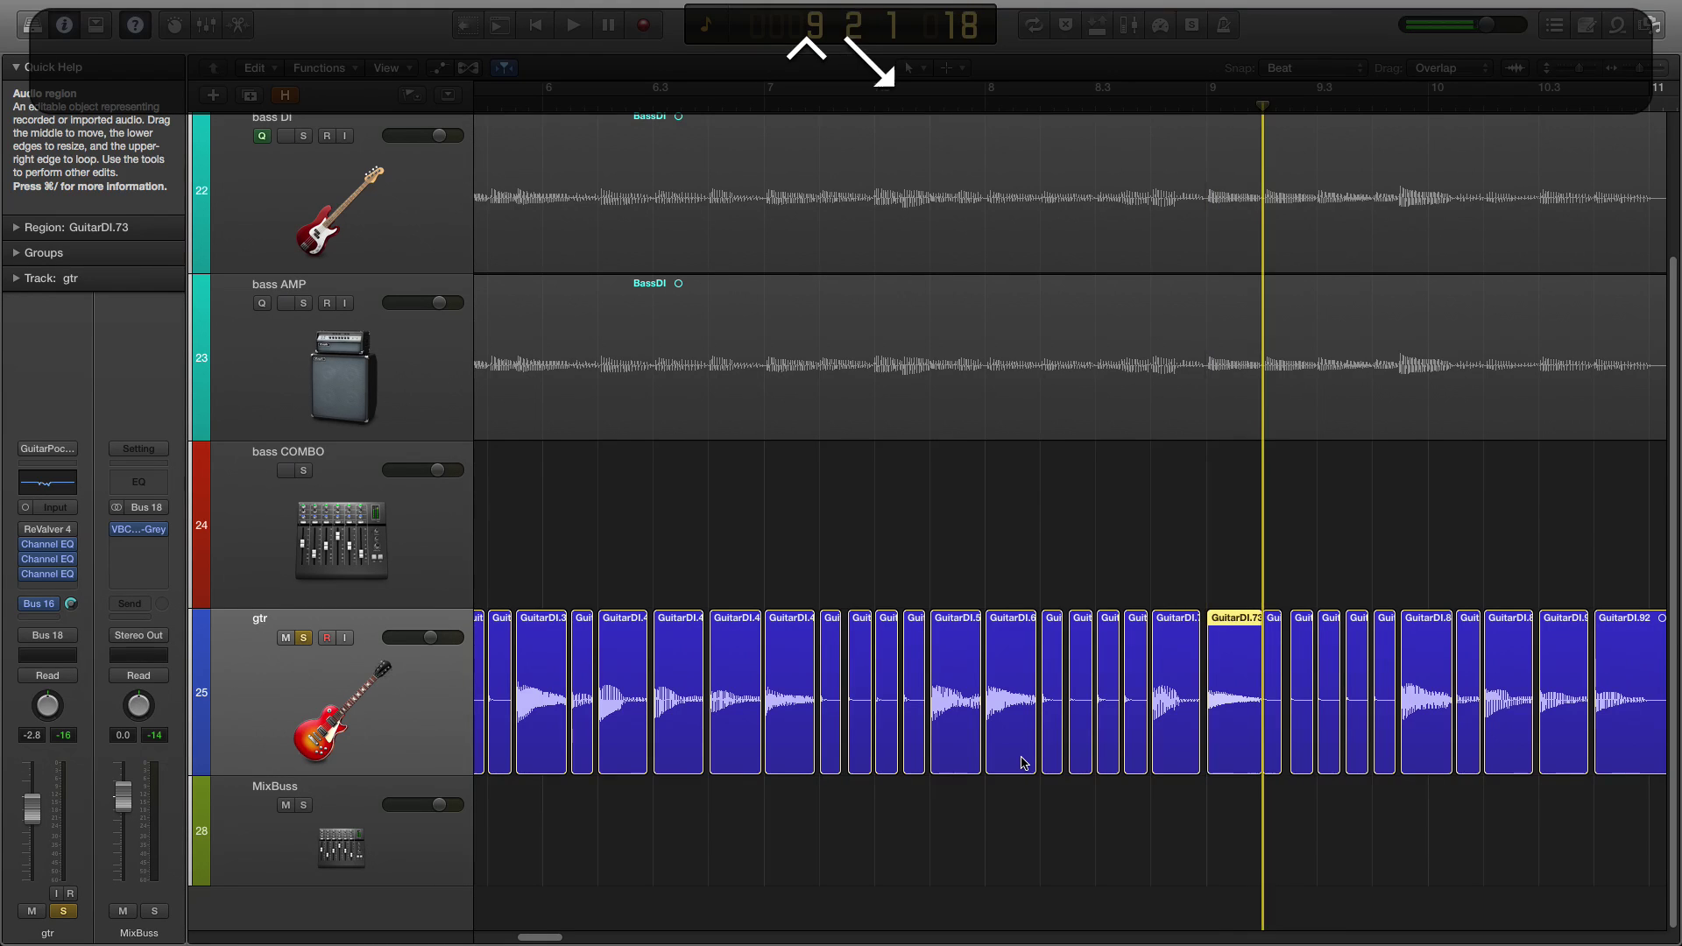
{"action": "key", "text": "alt+shift"}
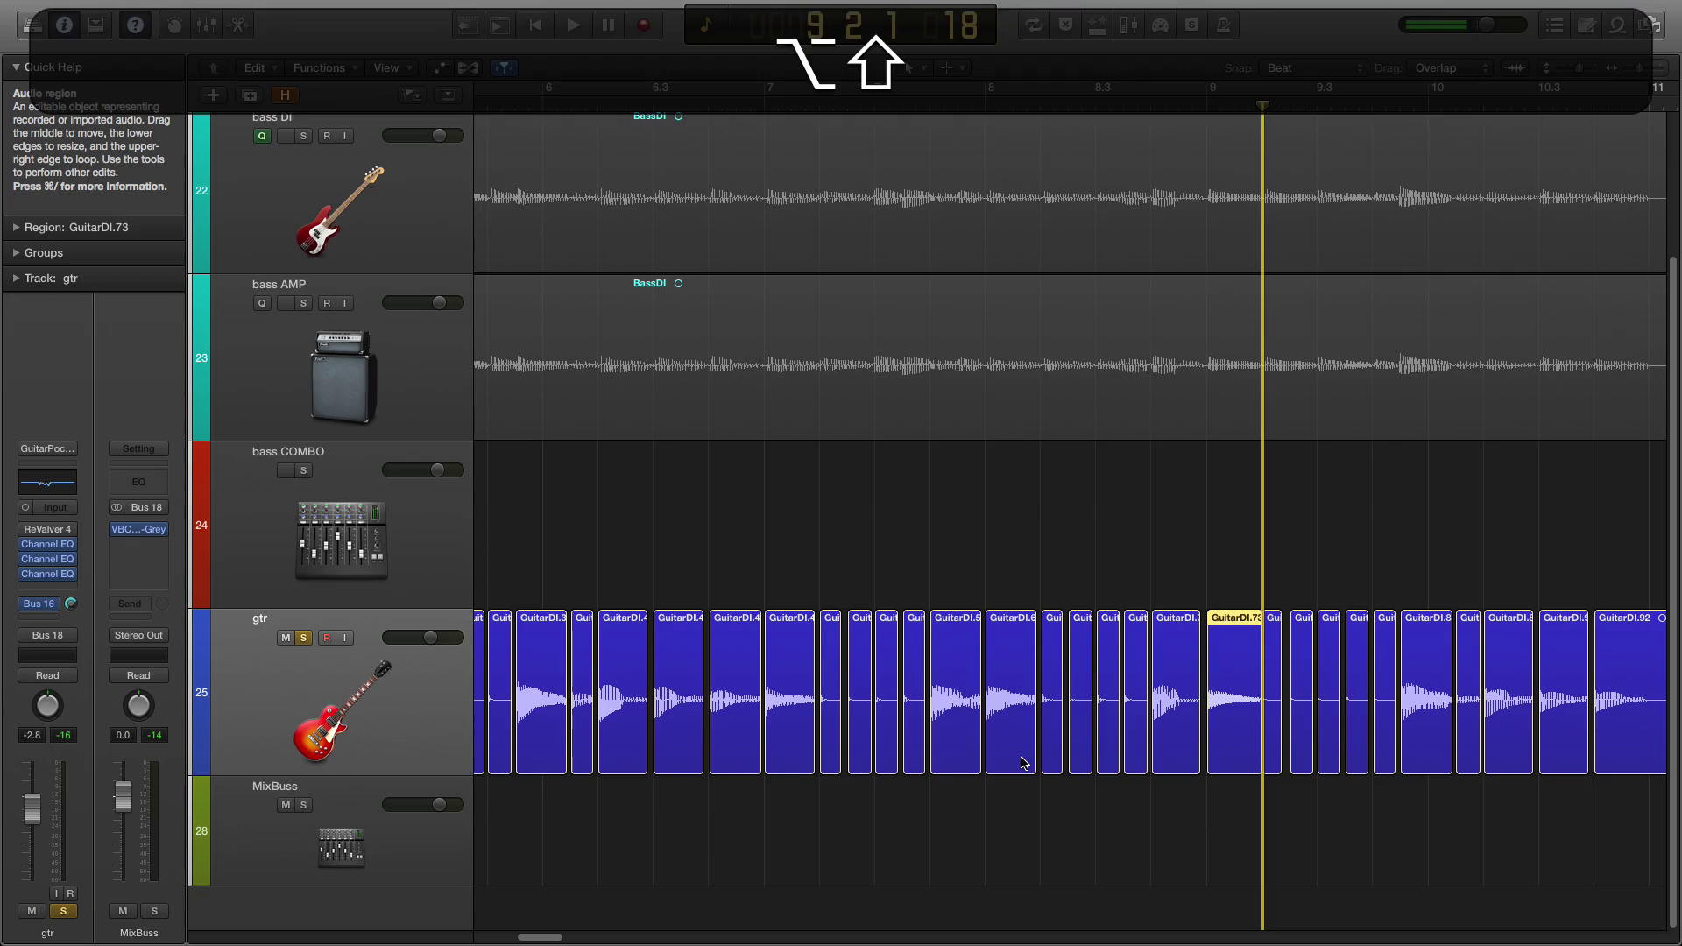
{"action": "key", "text": "alt+shift+Left"}
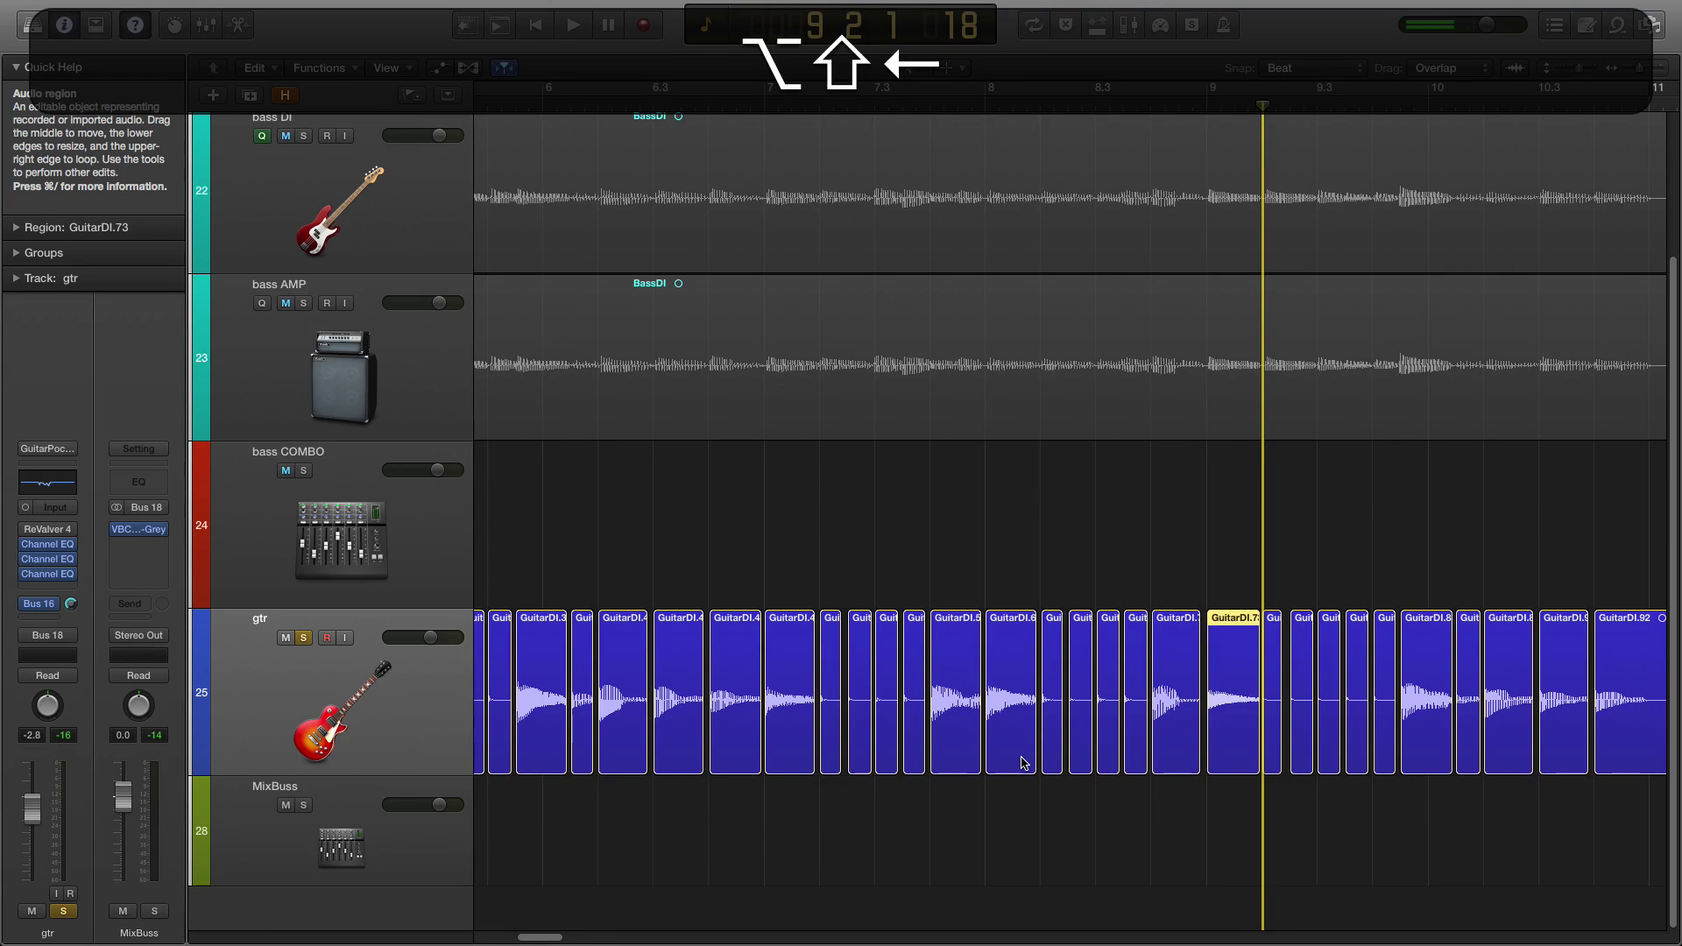
{"action": "key", "text": "alt+shift+Left"}
{"action": "key", "text": "alt+shift+Left"}
{"action": "key", "text": "alt+shift+Left"}
{"action": "key", "text": "alt+shift+Right"}
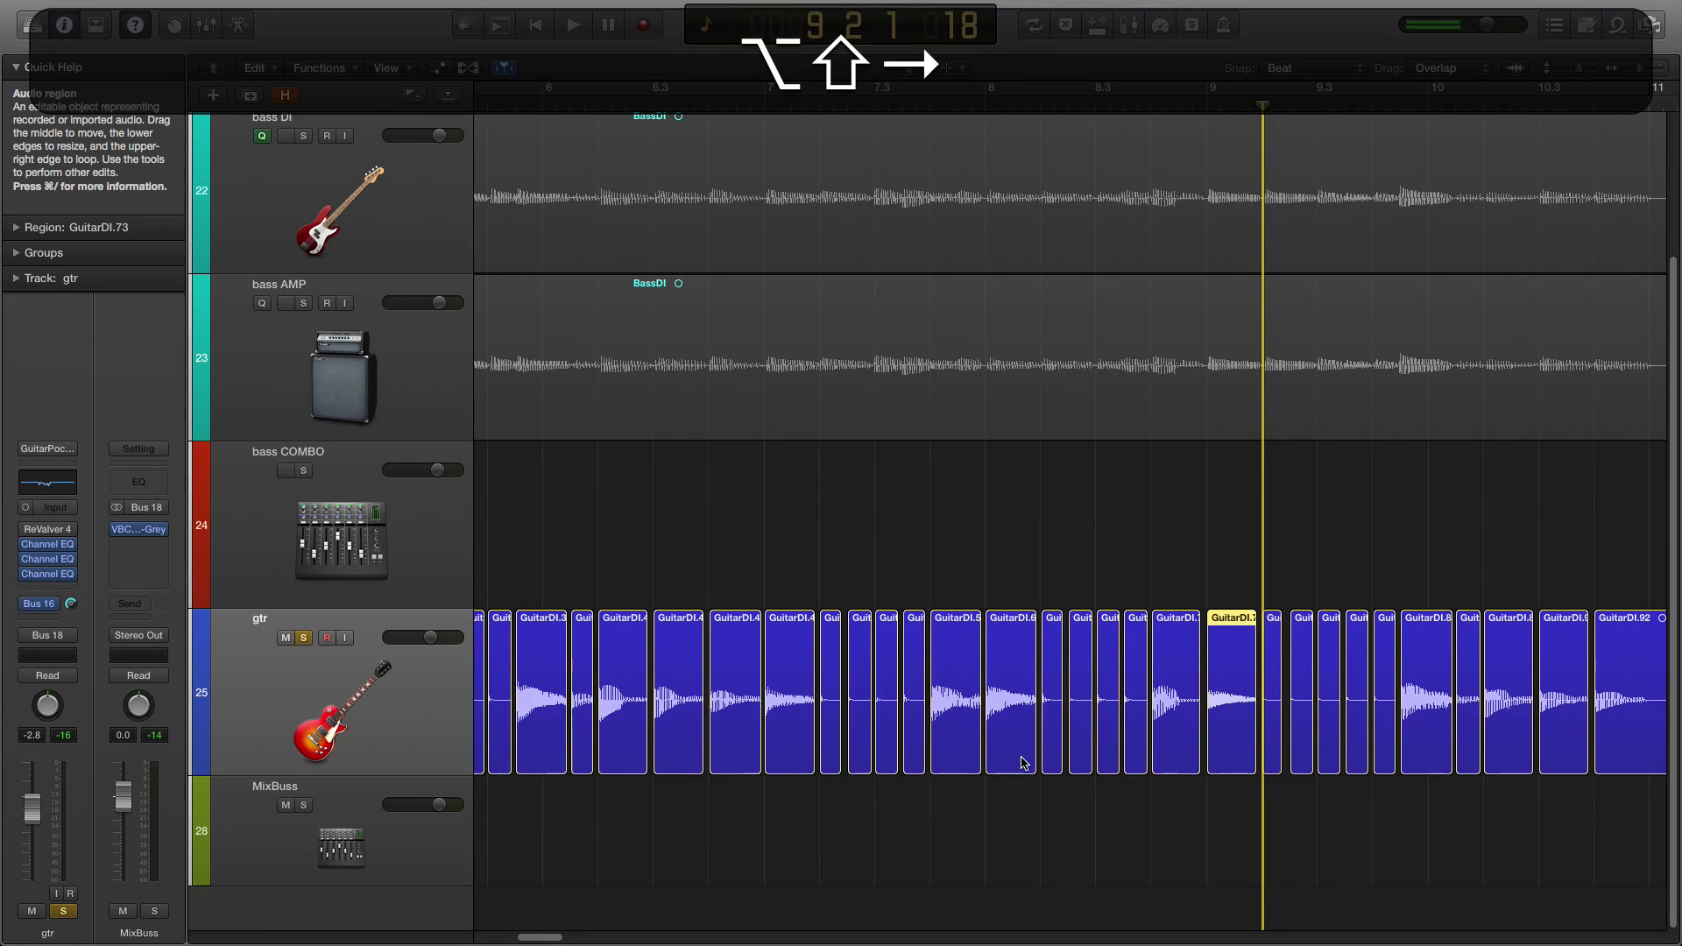
Step through the remaining slices after GuitarDI.73 and examine their gaps to the end of the gtr track.
{"action": "key", "text": "Right"}
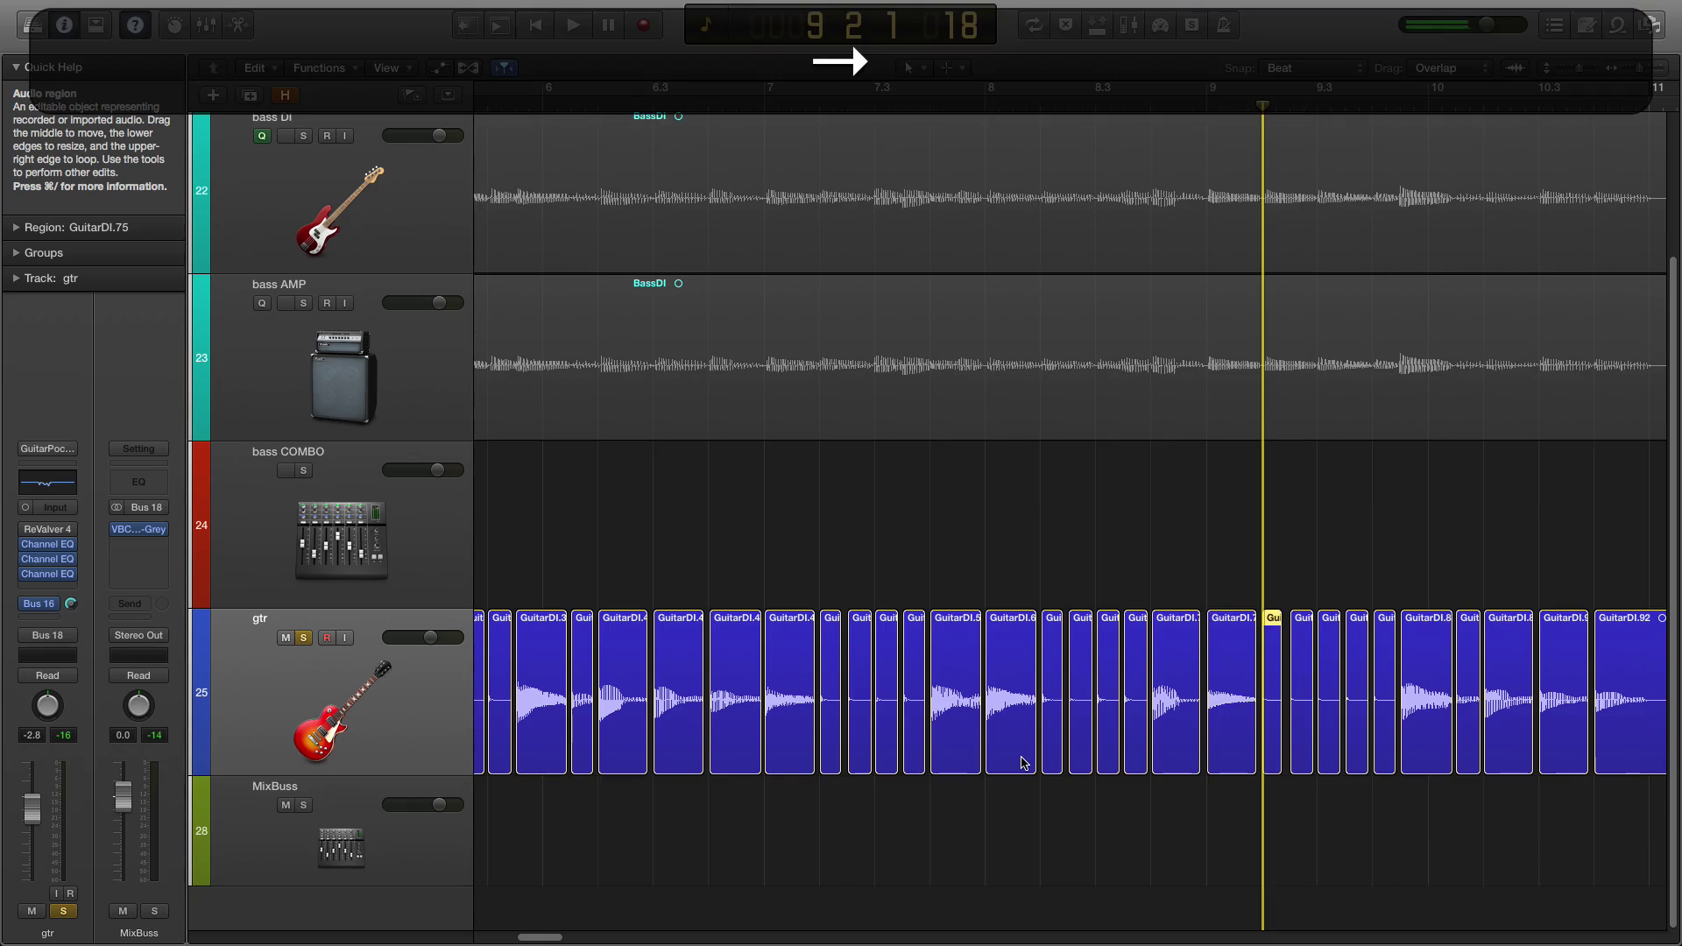
{"action": "key", "text": "Right"}
{"action": "key", "text": "Right"}
{"action": "key", "text": "Right"}
{"action": "key", "text": "Right"}
{"action": "key", "text": "Right"}
{"action": "key", "text": "Right"}
{"action": "key", "text": "Right"}
{"action": "key", "text": "Right"}
{"action": "key", "text": "Right"}
{"action": "key", "text": "Right"}
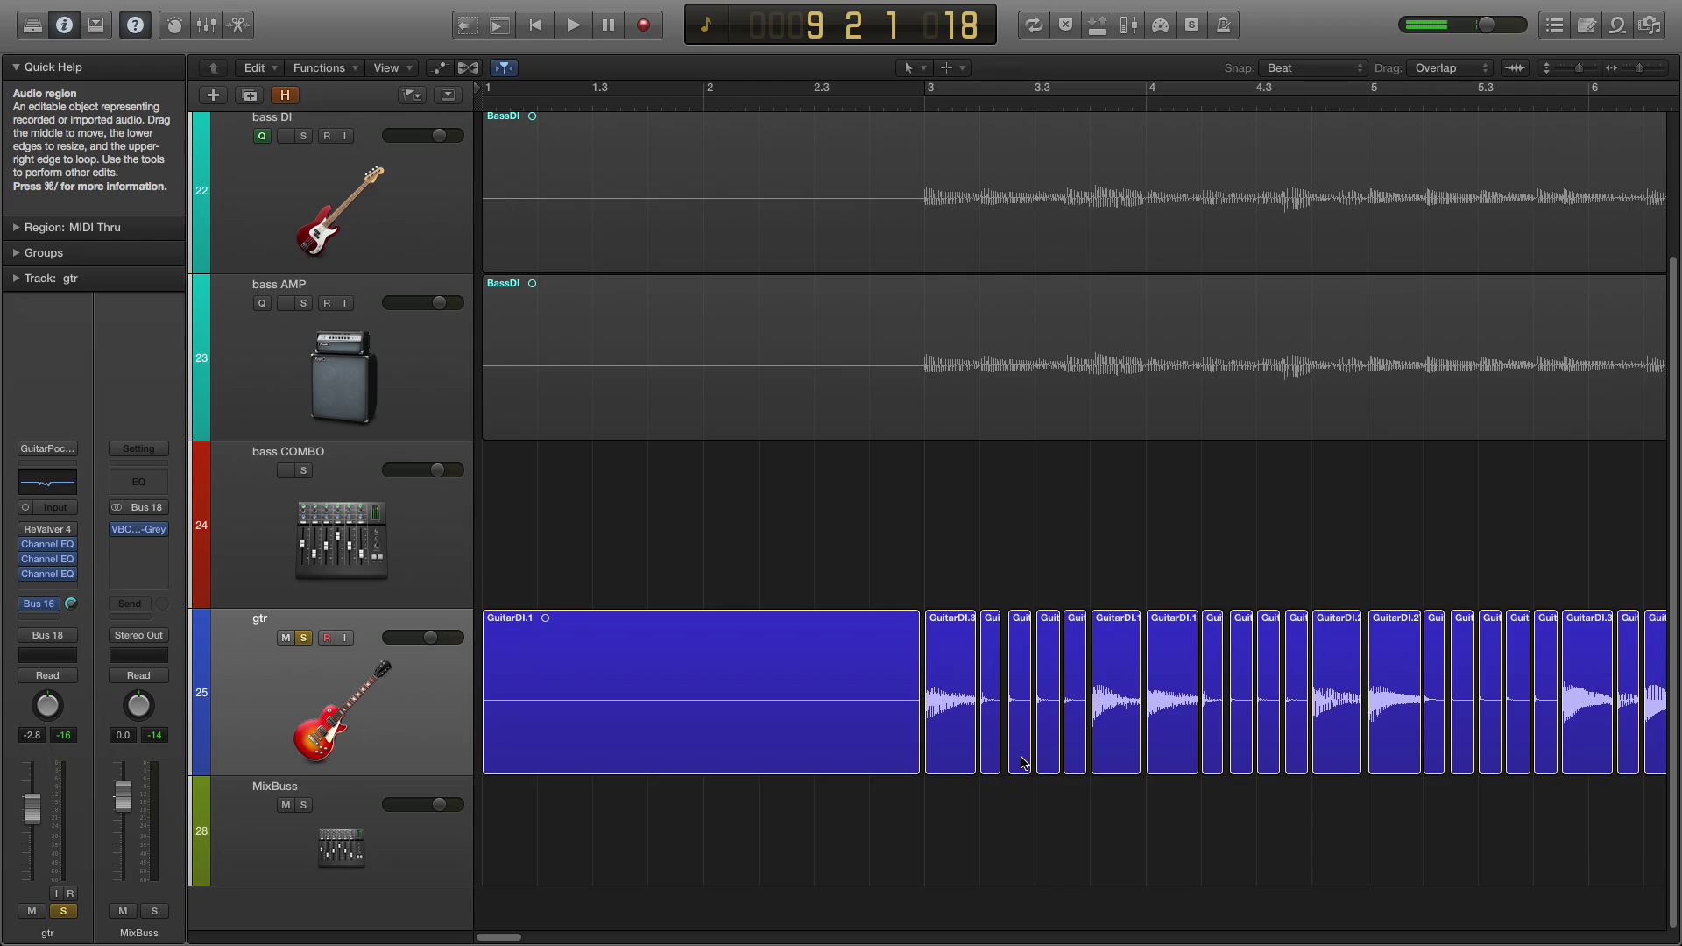
{"action": "key", "text": "ctrl+Home"}
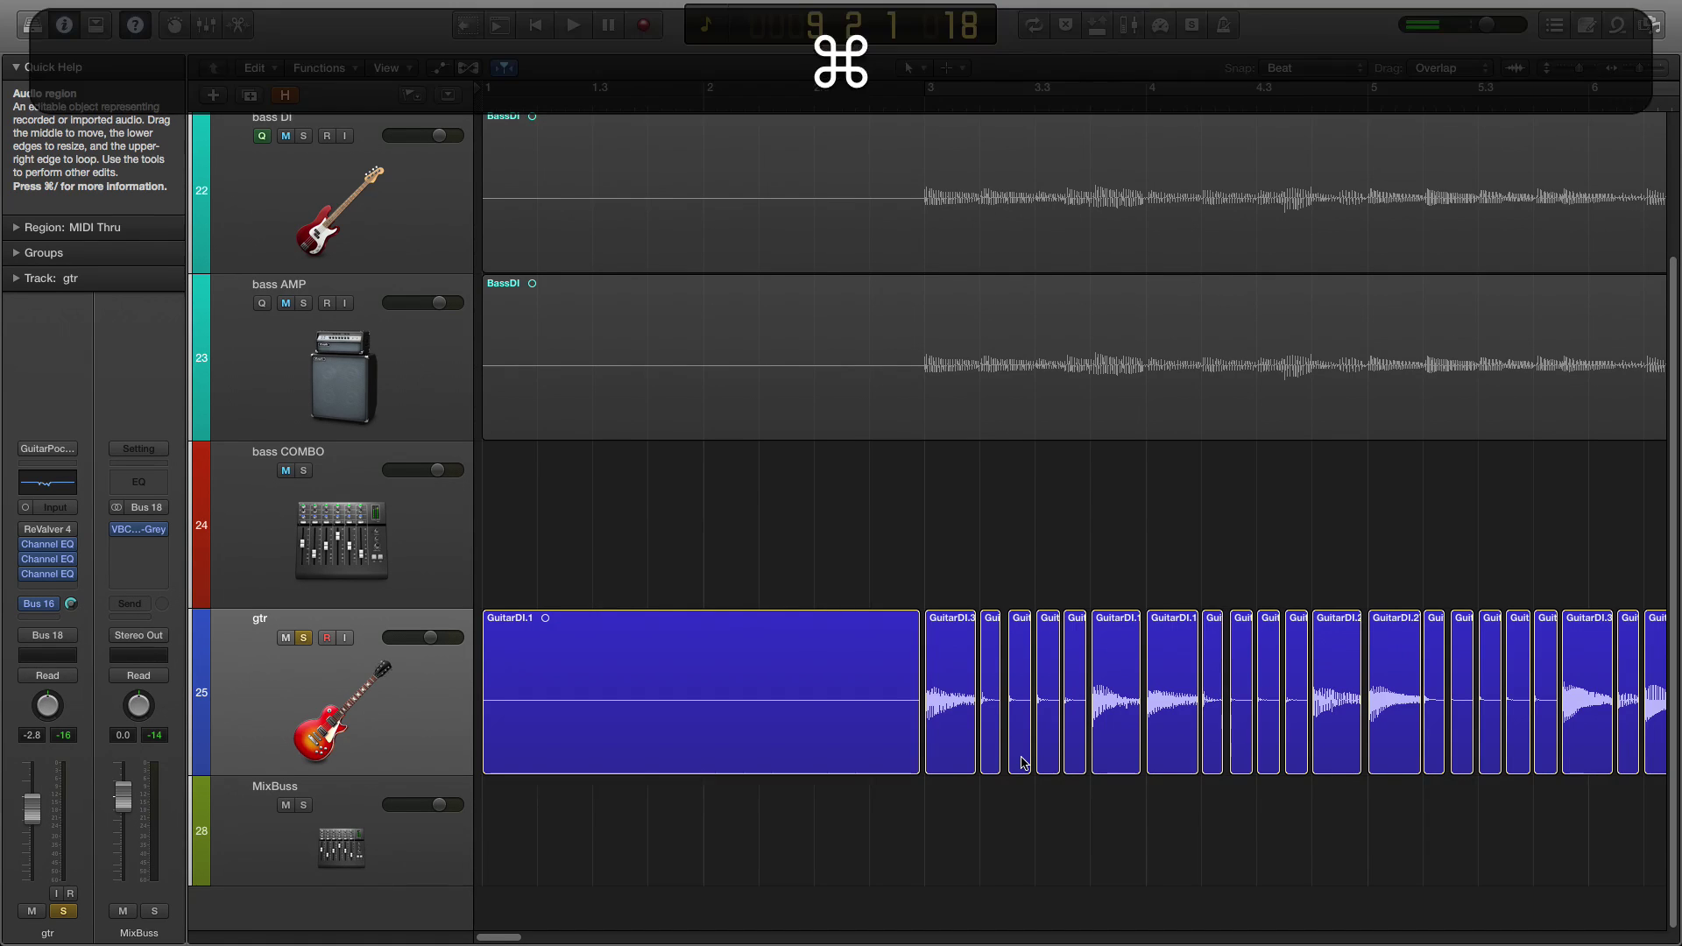
{"action": "key", "text": "super+Left"}
{"action": "key", "text": "super+Left"}
{"action": "key", "text": "super+Right"}
{"action": "key", "text": "super+Right"}
{"action": "key", "text": "super+Right"}
{"action": "key", "text": "super+Right"}
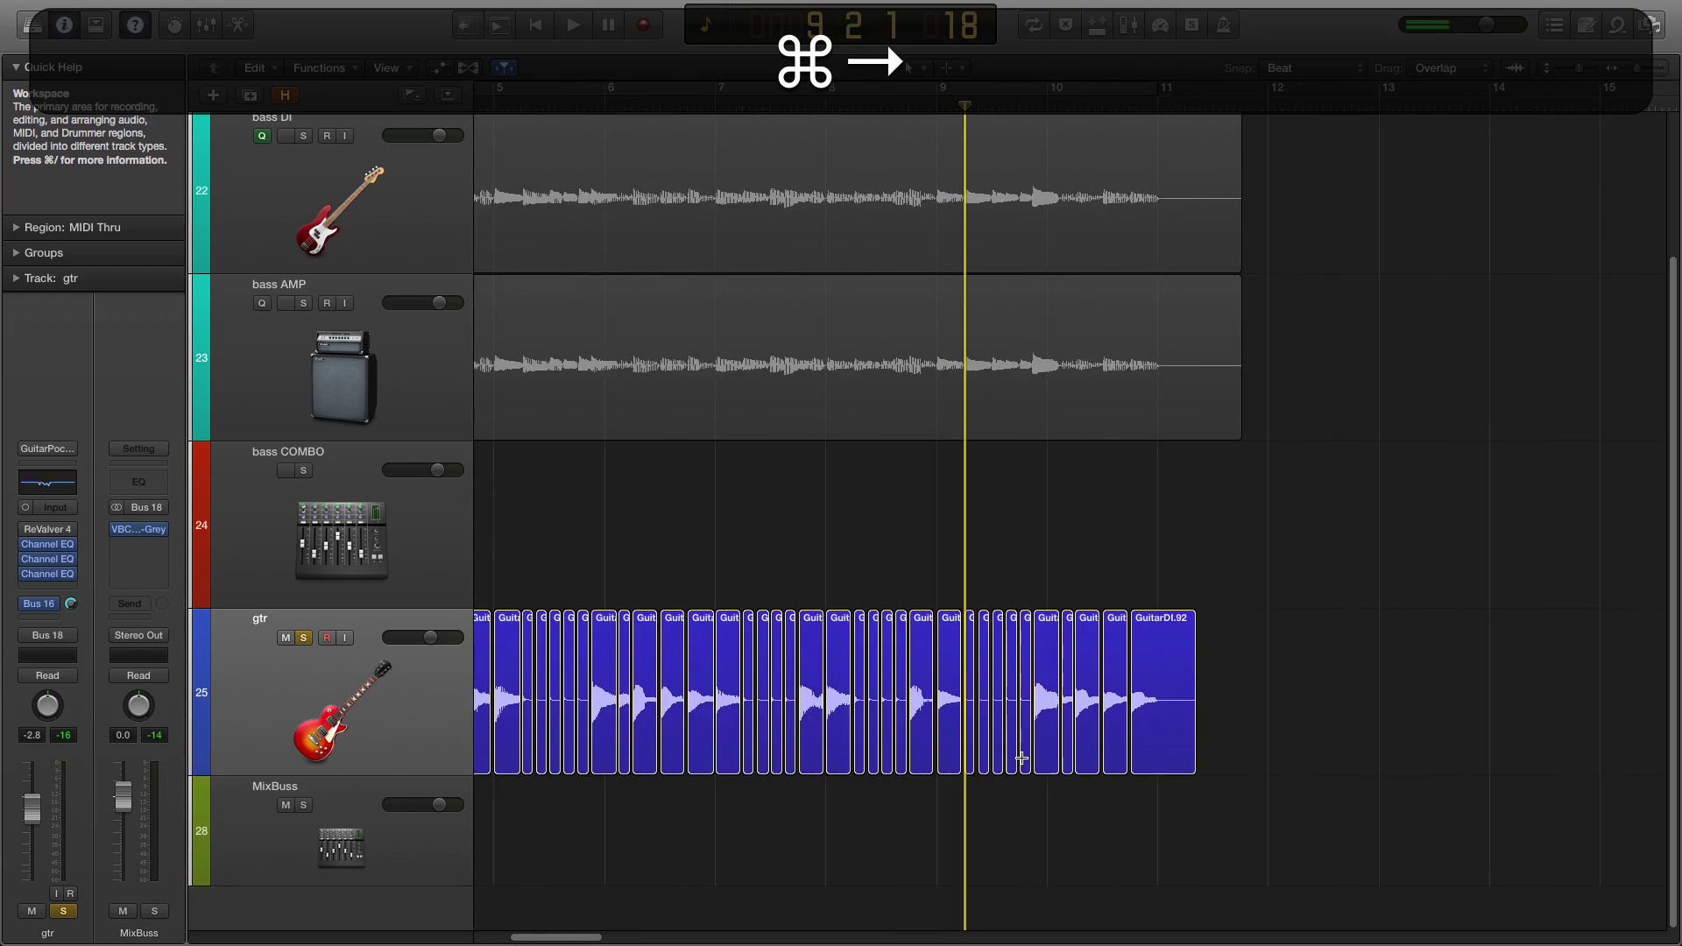
Step backward through the slices from the end of the gtr track to GuitarDI.43 and check for missing gaps.
{"action": "key", "text": "Left"}
{"action": "key", "text": "Left"}
{"action": "key", "text": "Left"}
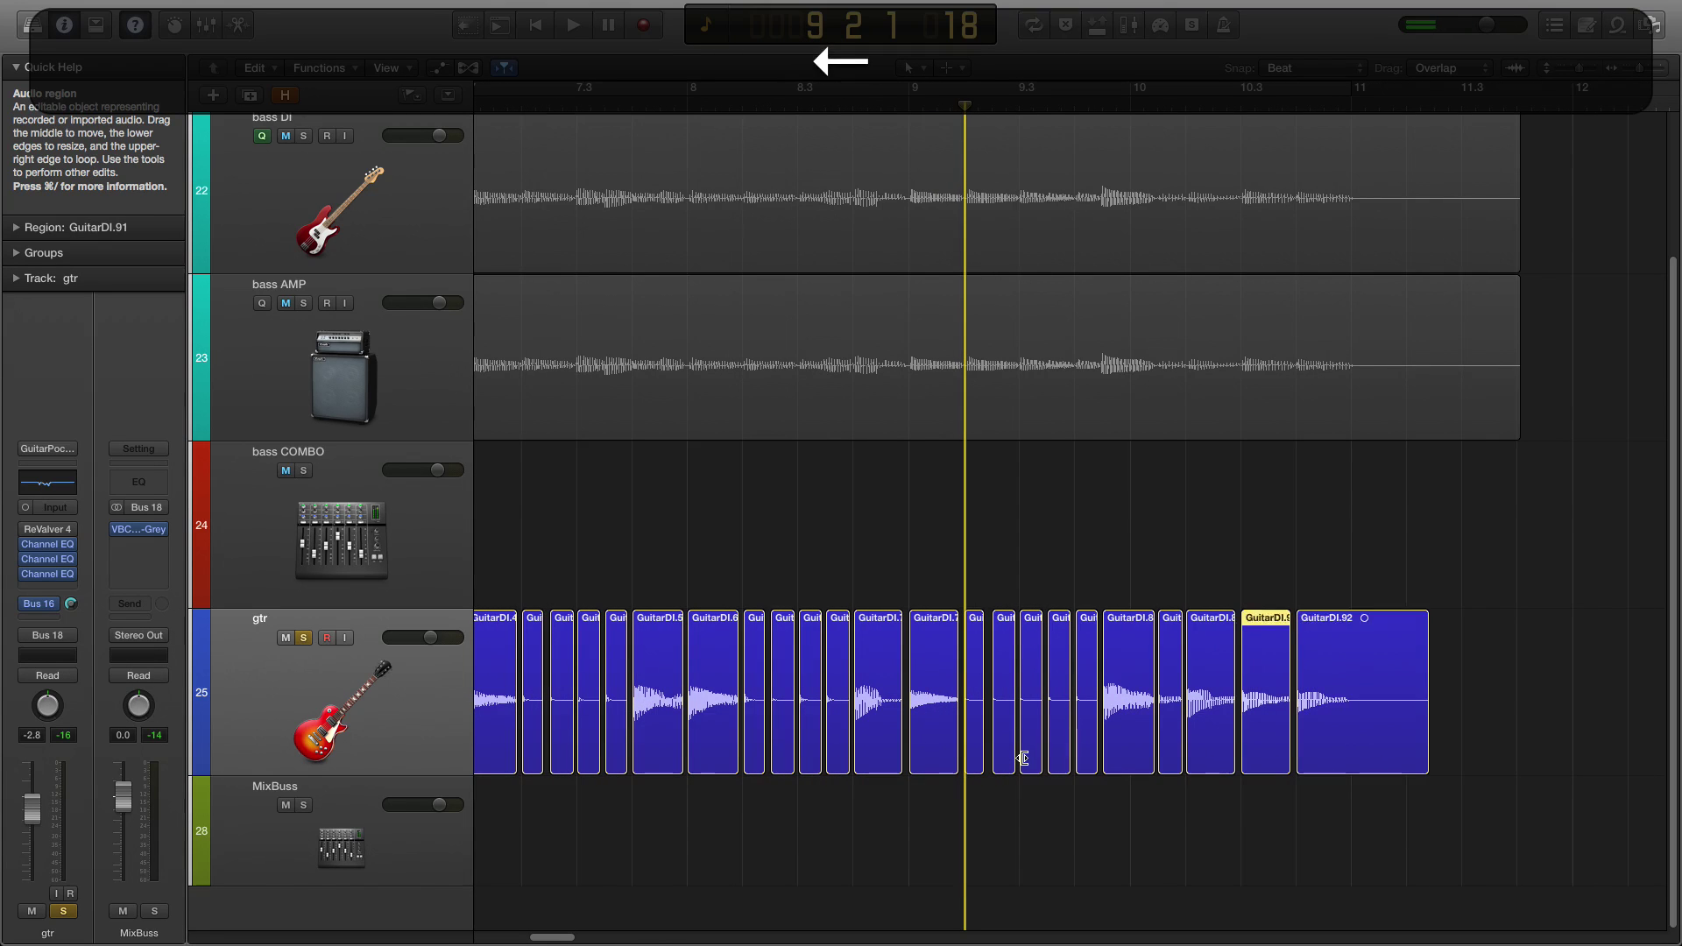
{"action": "key", "text": "Left"}
{"action": "key", "text": "Left"}
{"action": "key", "text": "Left"}
{"action": "key", "text": "Left"}
{"action": "key", "text": "Left"}
{"action": "key", "text": "Left"}
{"action": "key", "text": "Left"}
{"action": "key", "text": "Left"}
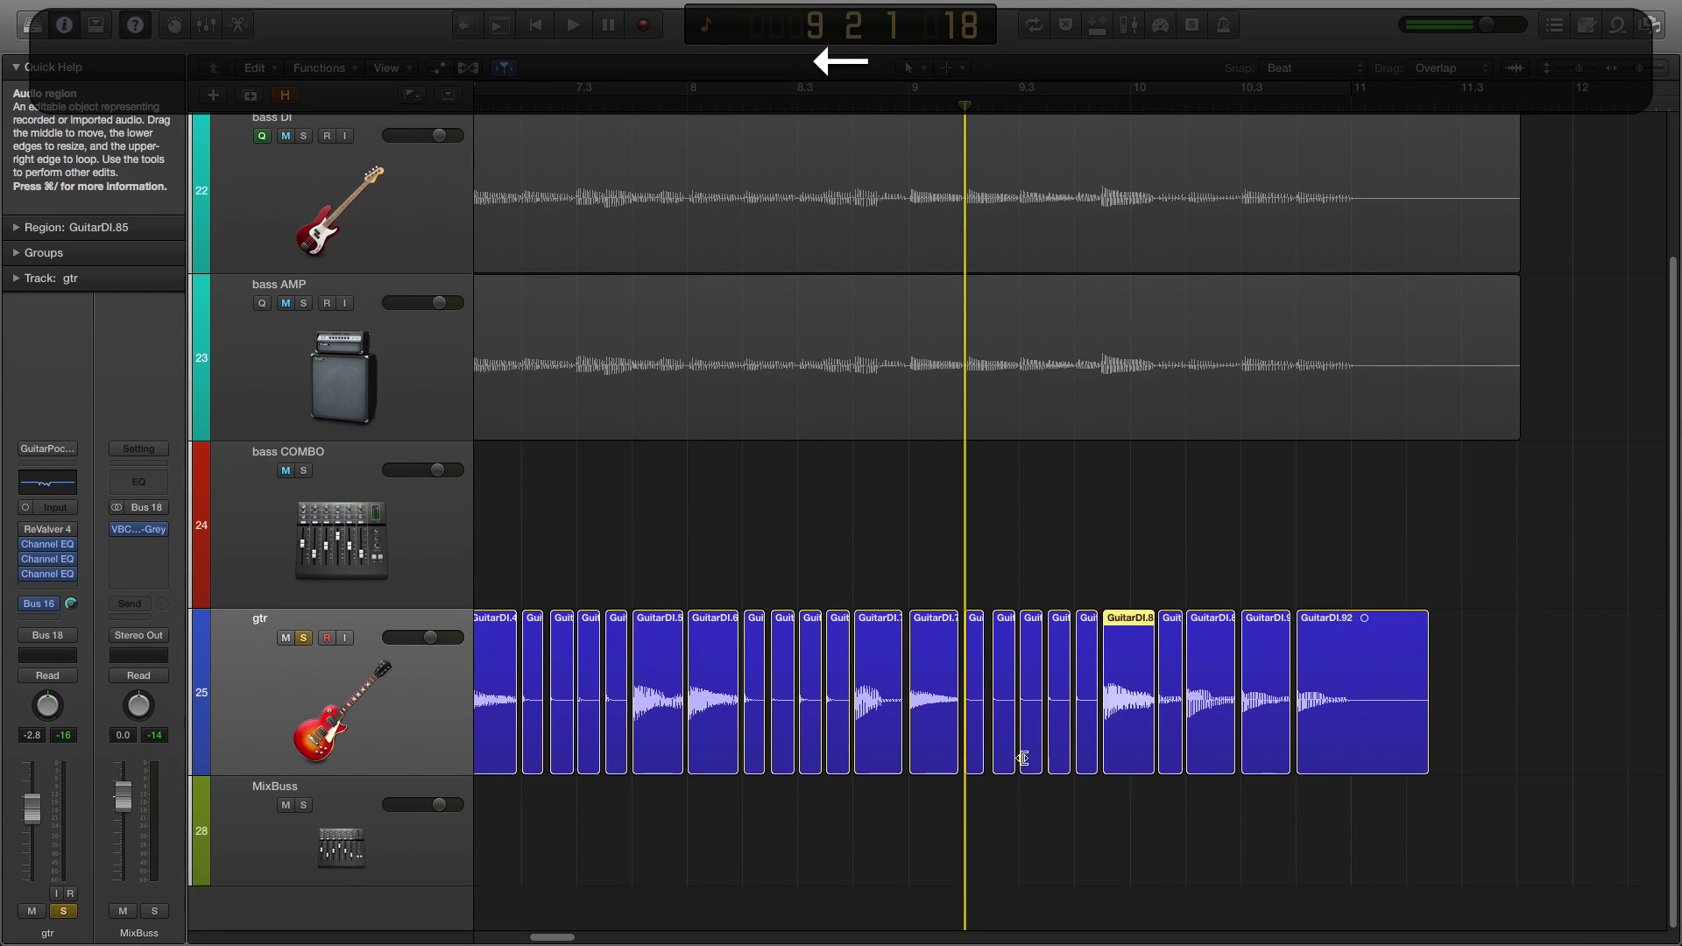
{"action": "key", "text": "Left"}
{"action": "key", "text": "Right"}
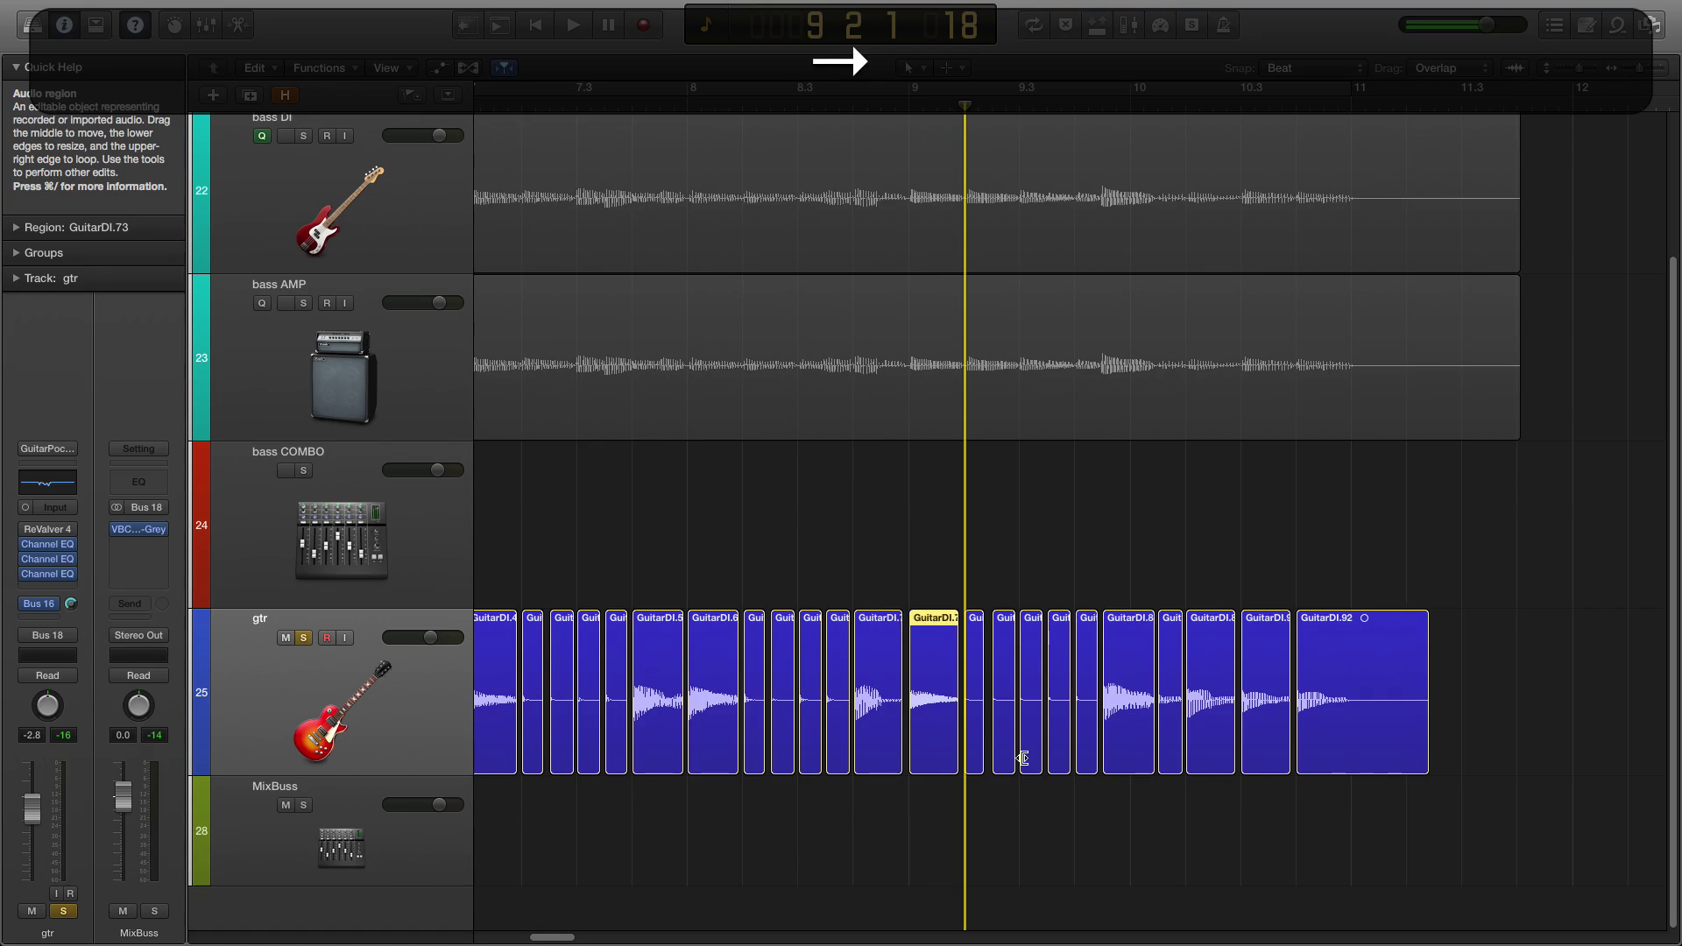
{"action": "key", "text": "Left"}
{"action": "key", "text": "Left"}
{"action": "key", "text": "Left"}
{"action": "key", "text": "Left"}
{"action": "key", "text": "Left"}
{"action": "key", "text": "Left"}
{"action": "key", "text": "Left"}
{"action": "key", "text": "Left"}
{"action": "key", "text": "Left"}
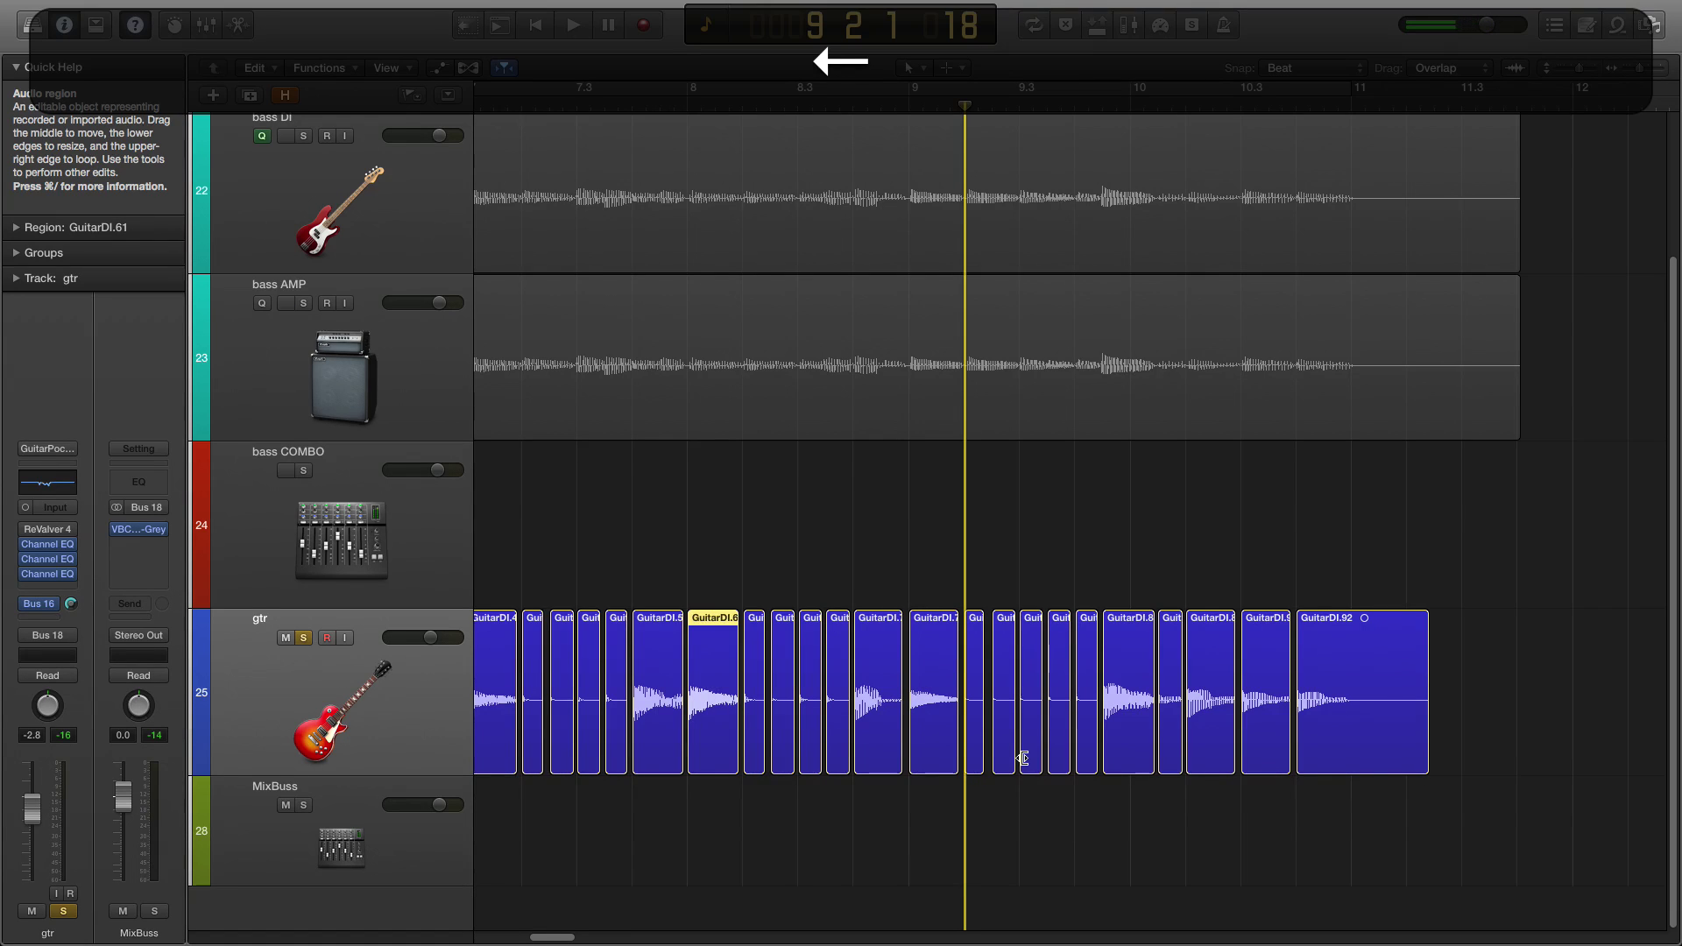
{"action": "key", "text": "Left"}
{"action": "key", "text": "Left"}
{"action": "key", "text": "super+Left"}
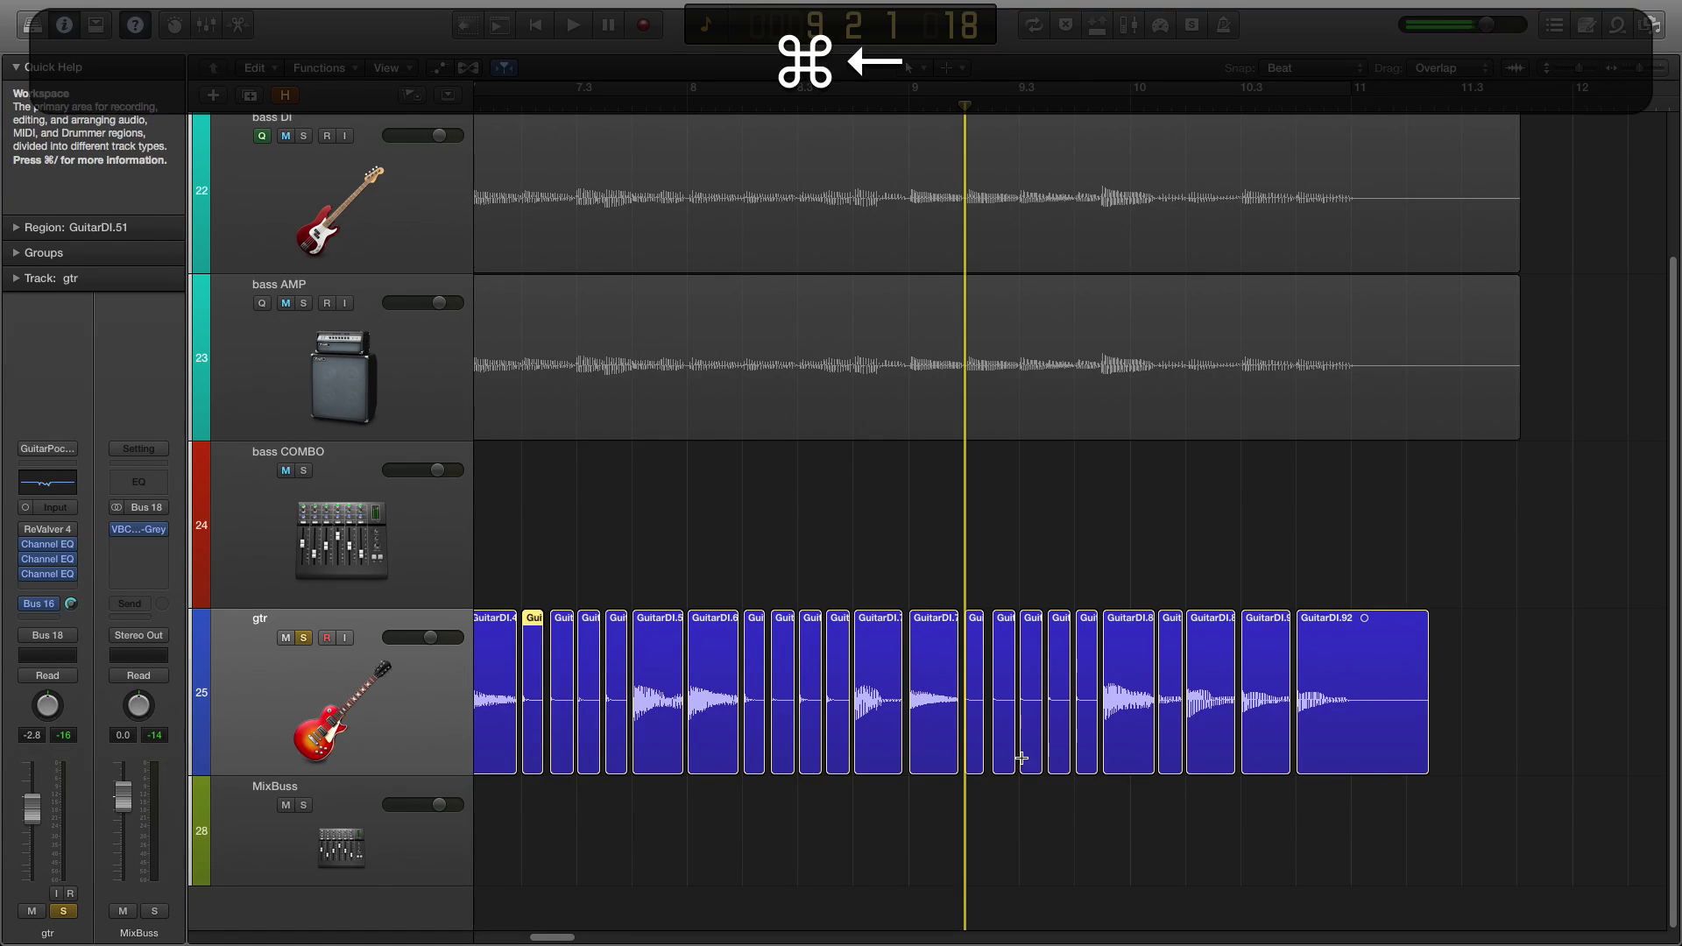
{"action": "key", "text": "Left"}
{"action": "key", "text": "Left"}
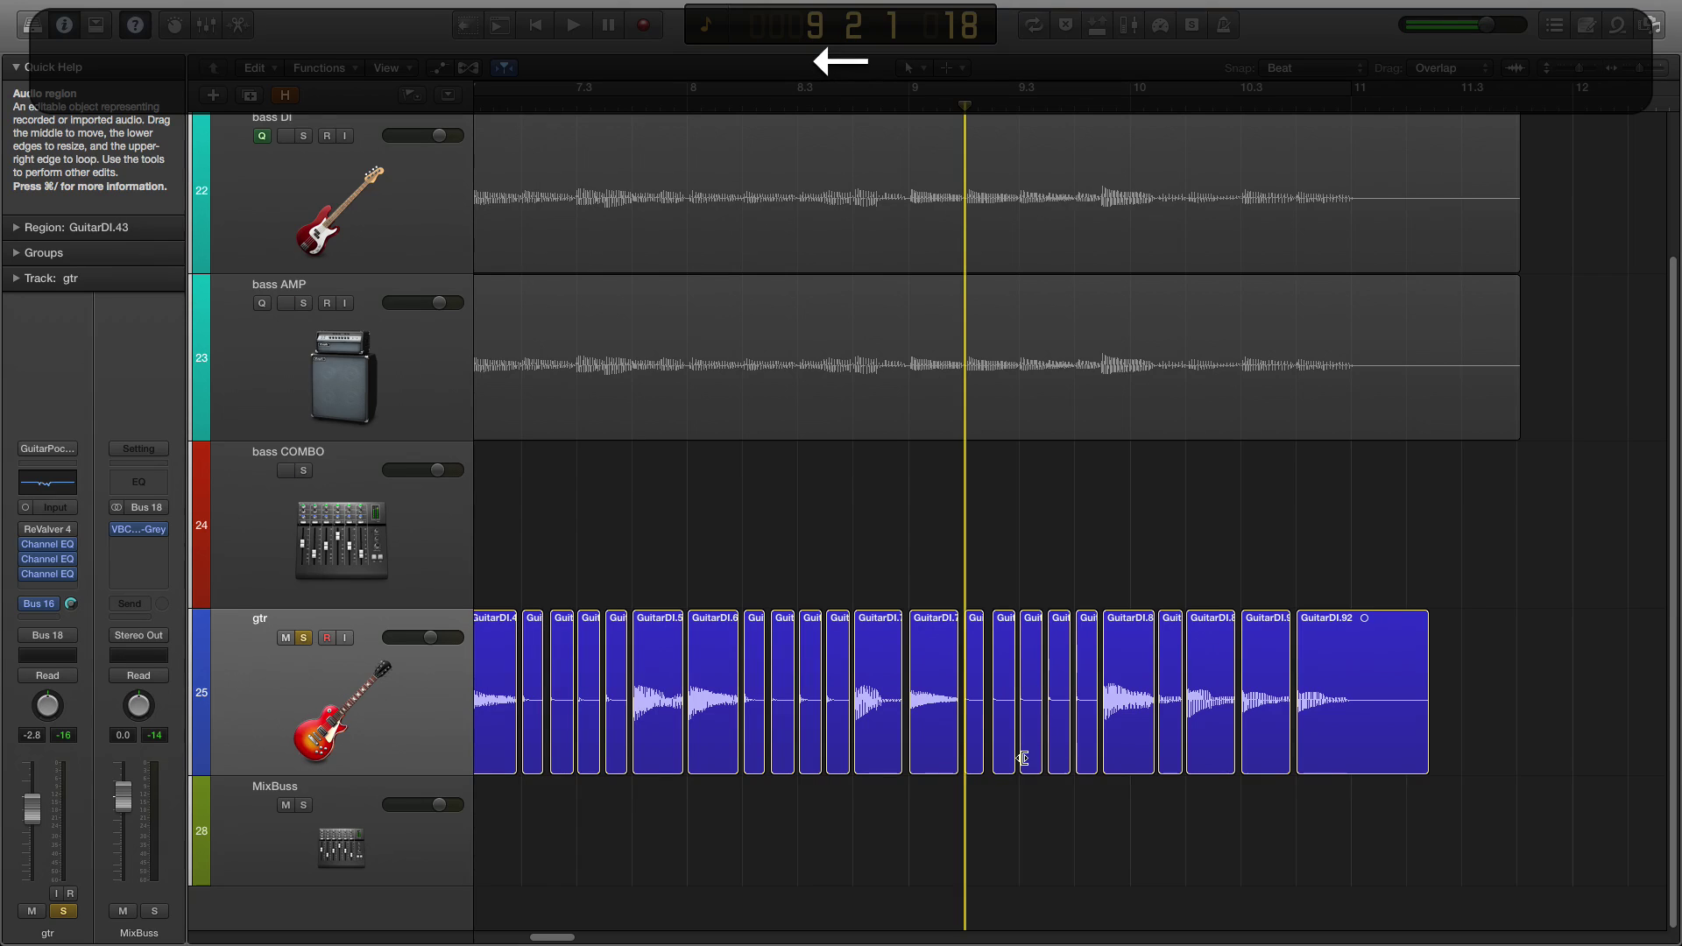
Select all the guitar slices on the gtr track except the first region, GuitarDI.1.
{"action": "key", "text": "super+Left"}
{"action": "key", "text": "super+Left"}
{"action": "key", "text": "super+Left"}
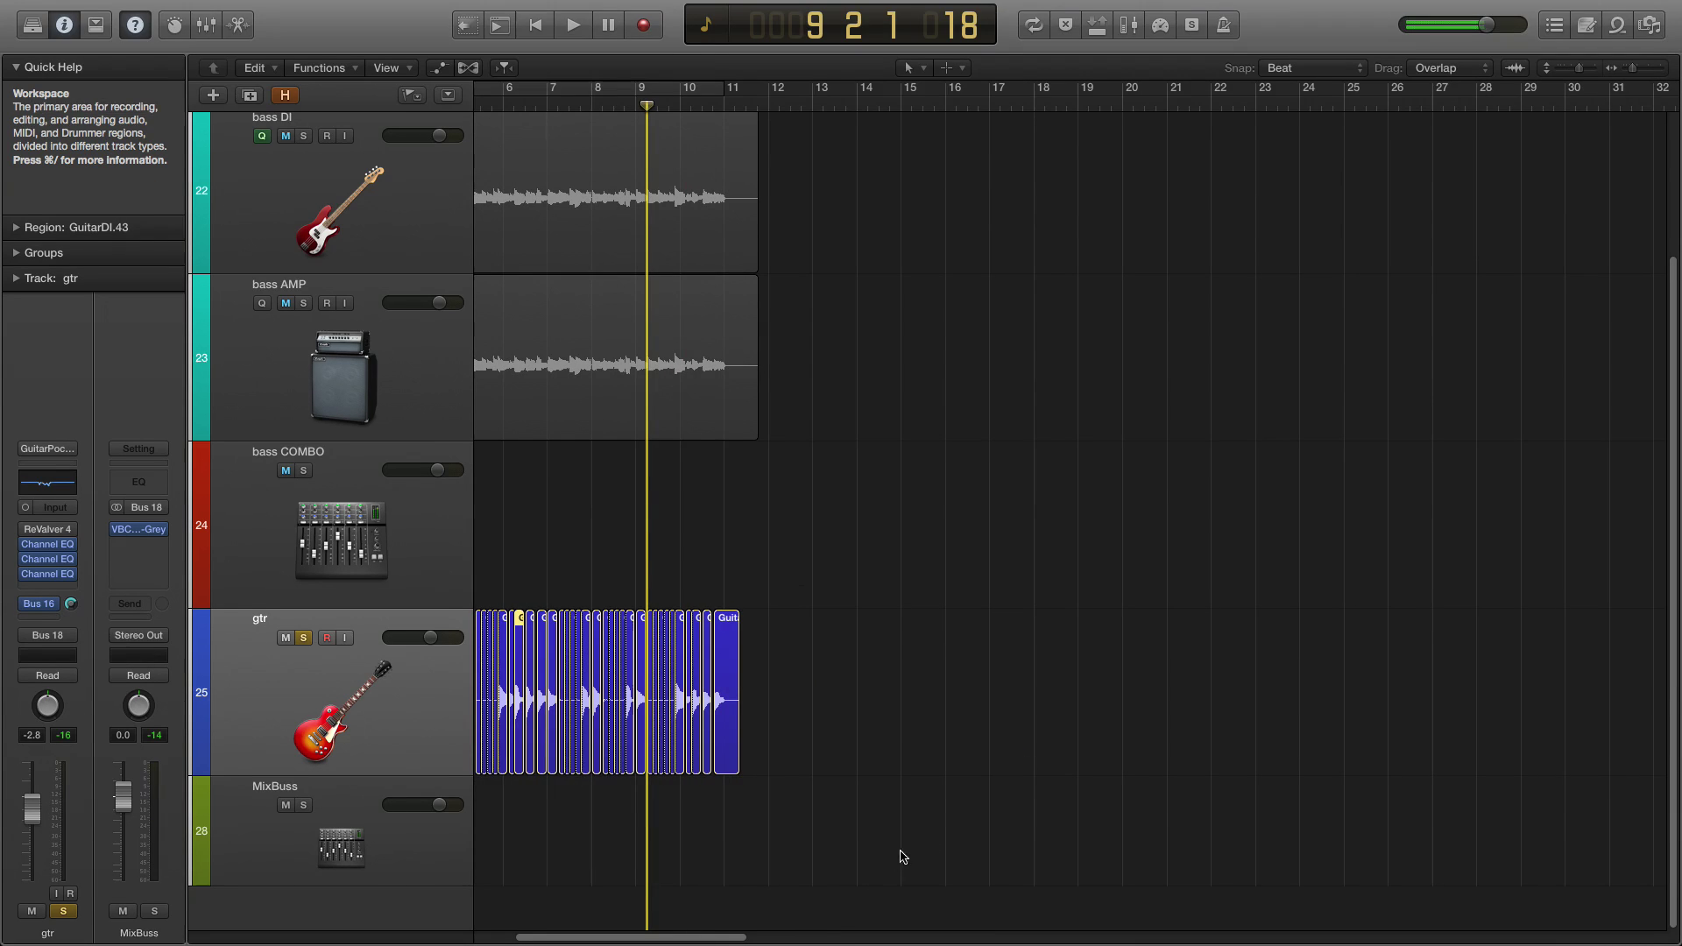
{"action": "left_click_drag", "start_coordinate": [717, 940], "coordinate": [677, 939]}
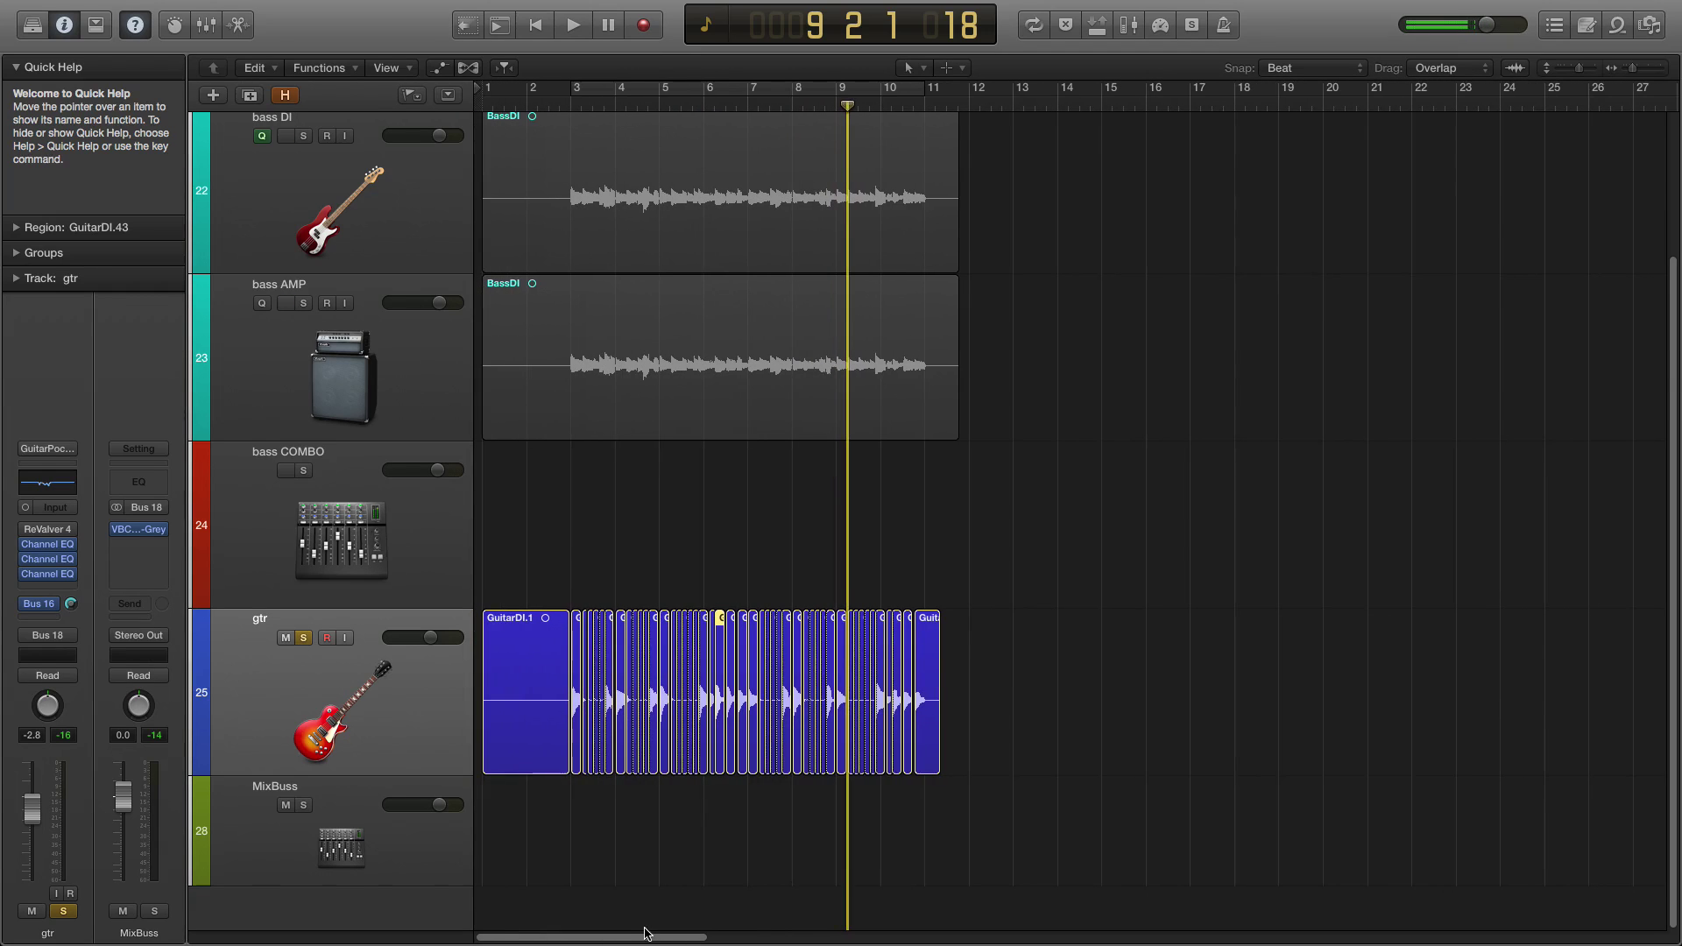
{"action": "left_click_drag", "start_coordinate": [1015, 738], "coordinate": [578, 767]}
{"action": "key", "text": "super"}
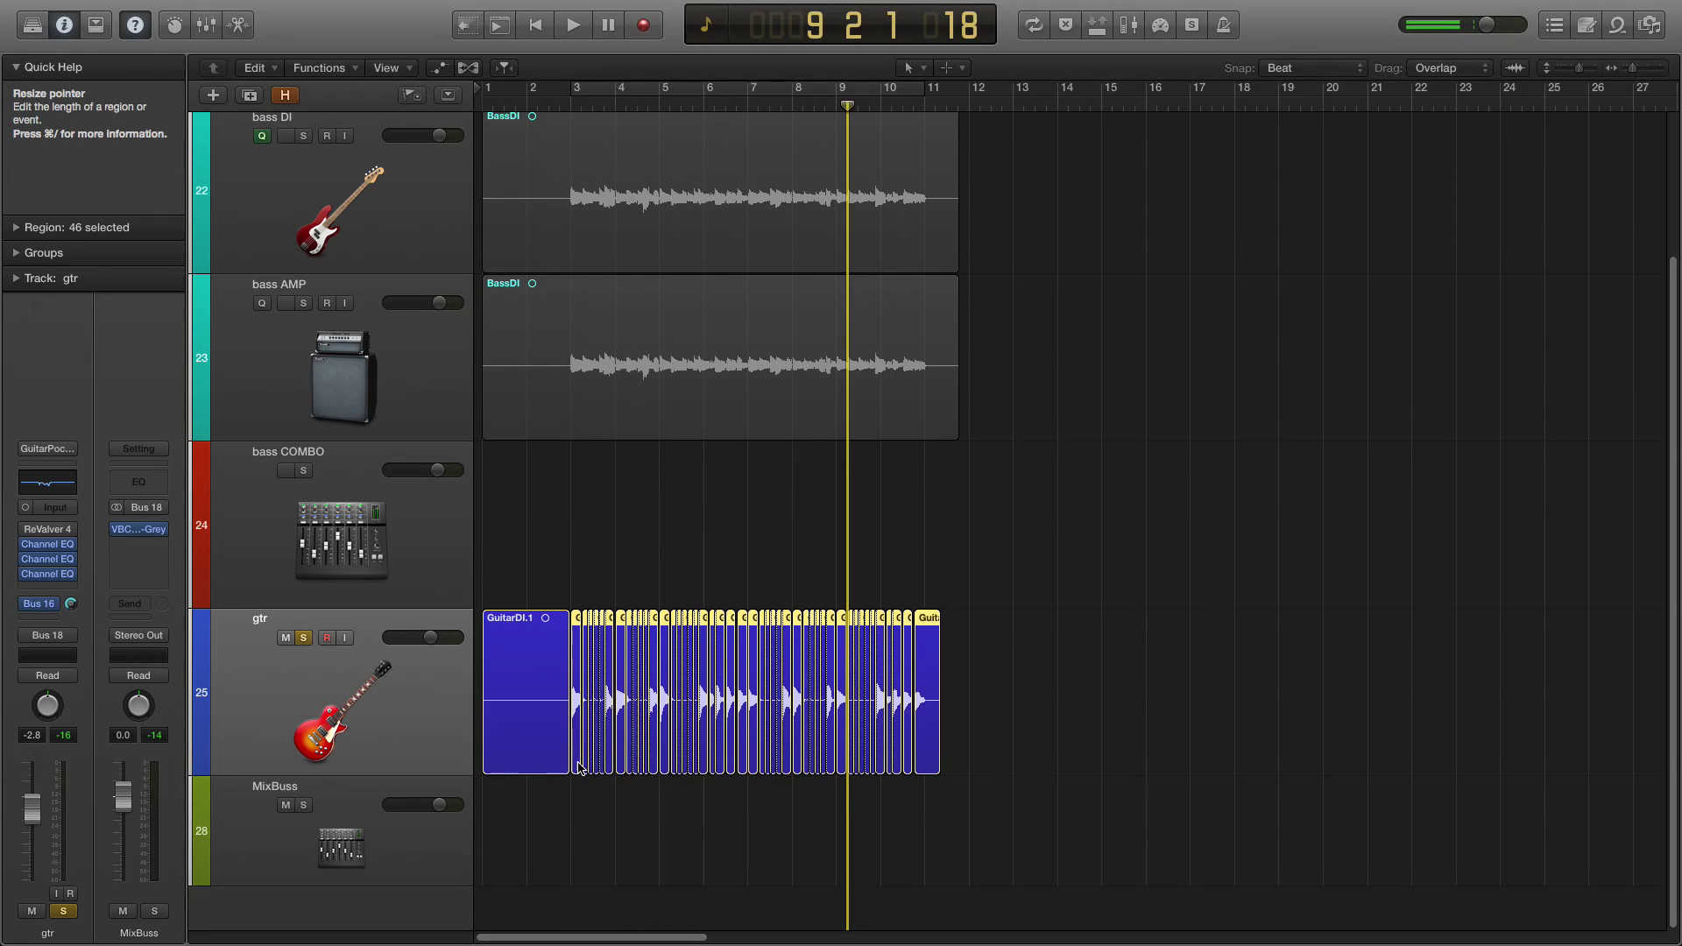
Examine the gaps between the selected guitar slices up close from bar 3 onward.
{"action": "key", "text": "super"}
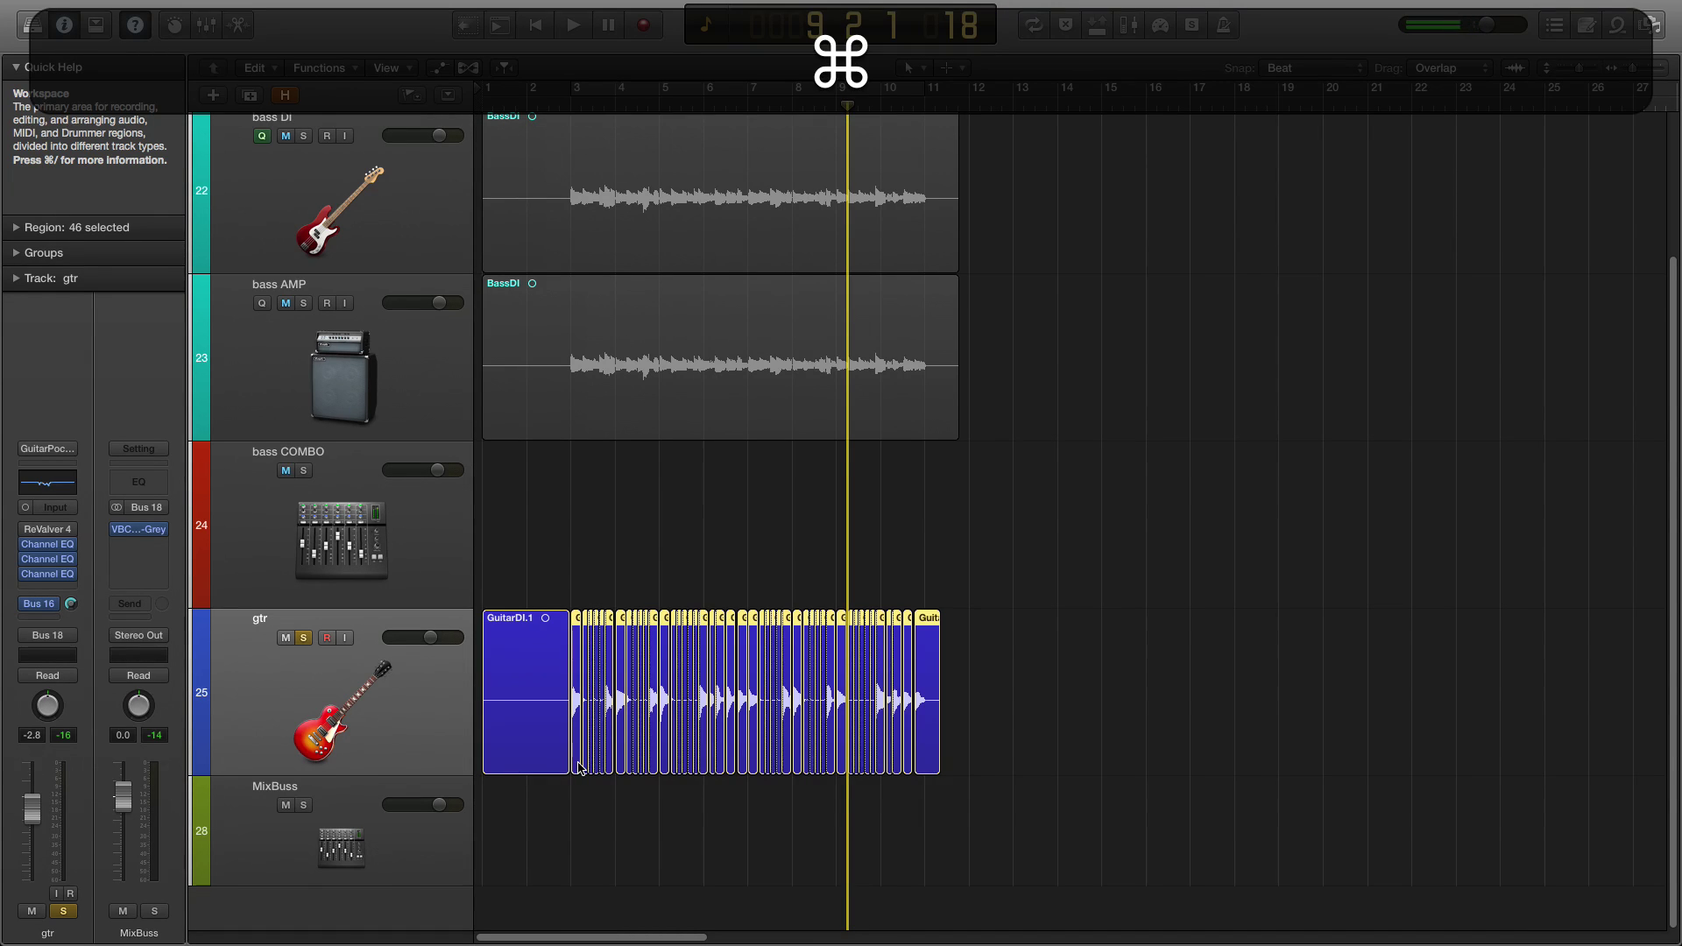
{"action": "key", "text": "super+Right"}
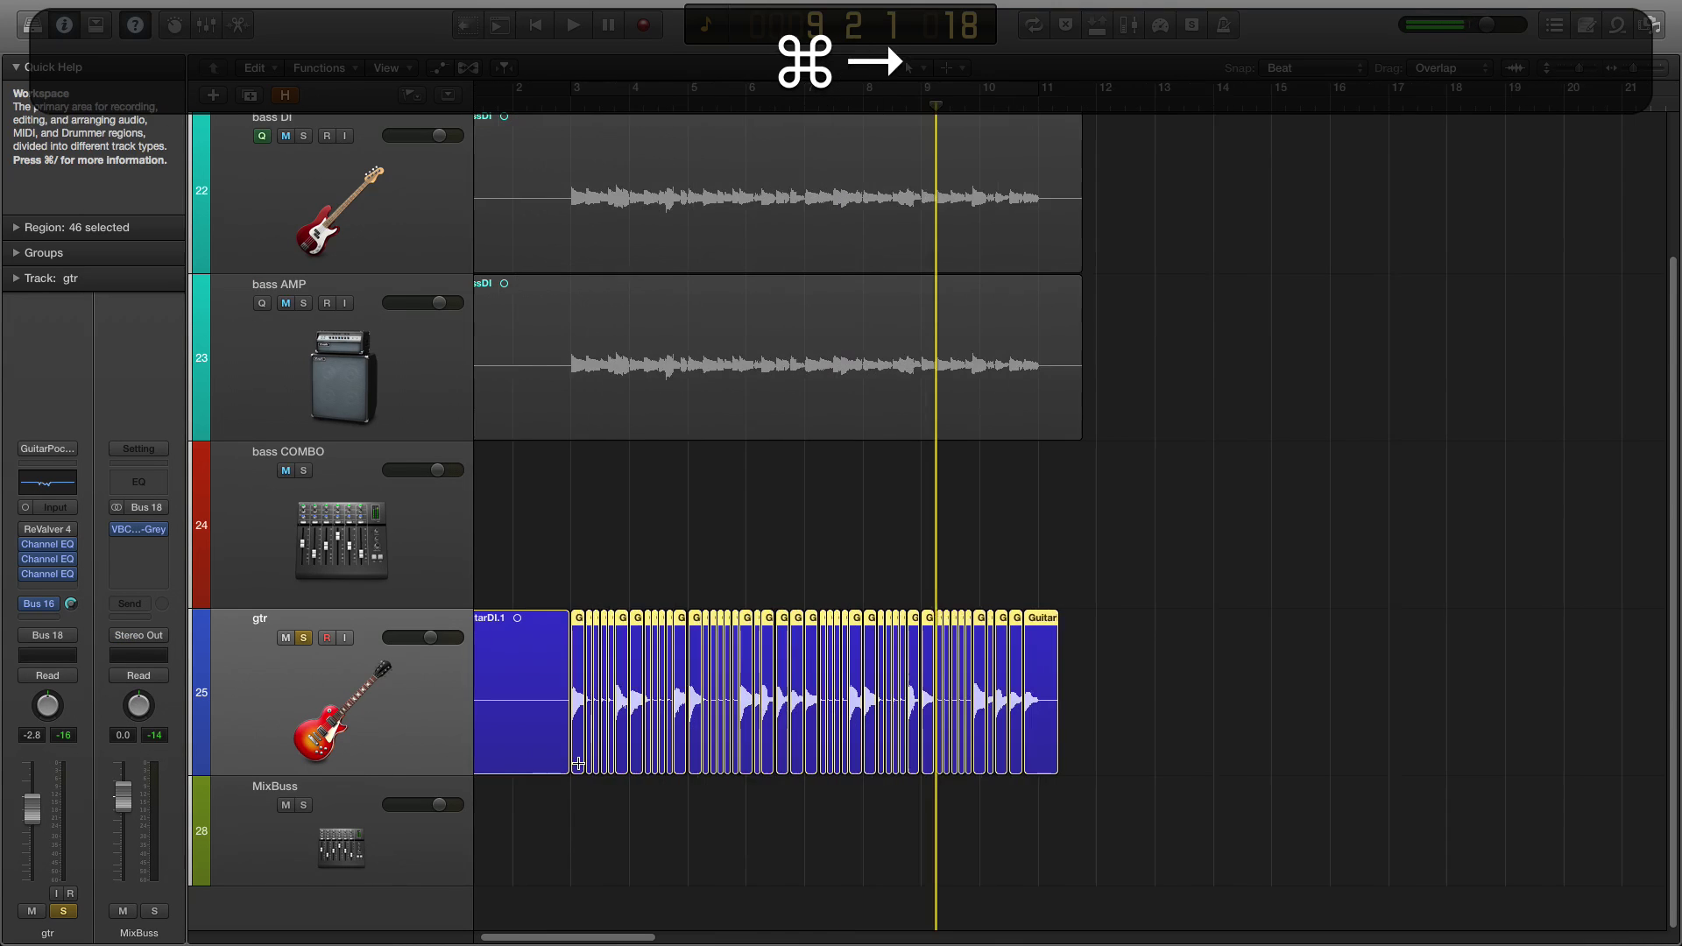
{"action": "key", "text": "super+Right"}
{"action": "key", "text": "super+Right"}
{"action": "key", "text": "super+Right"}
{"action": "key", "text": "super+Right"}
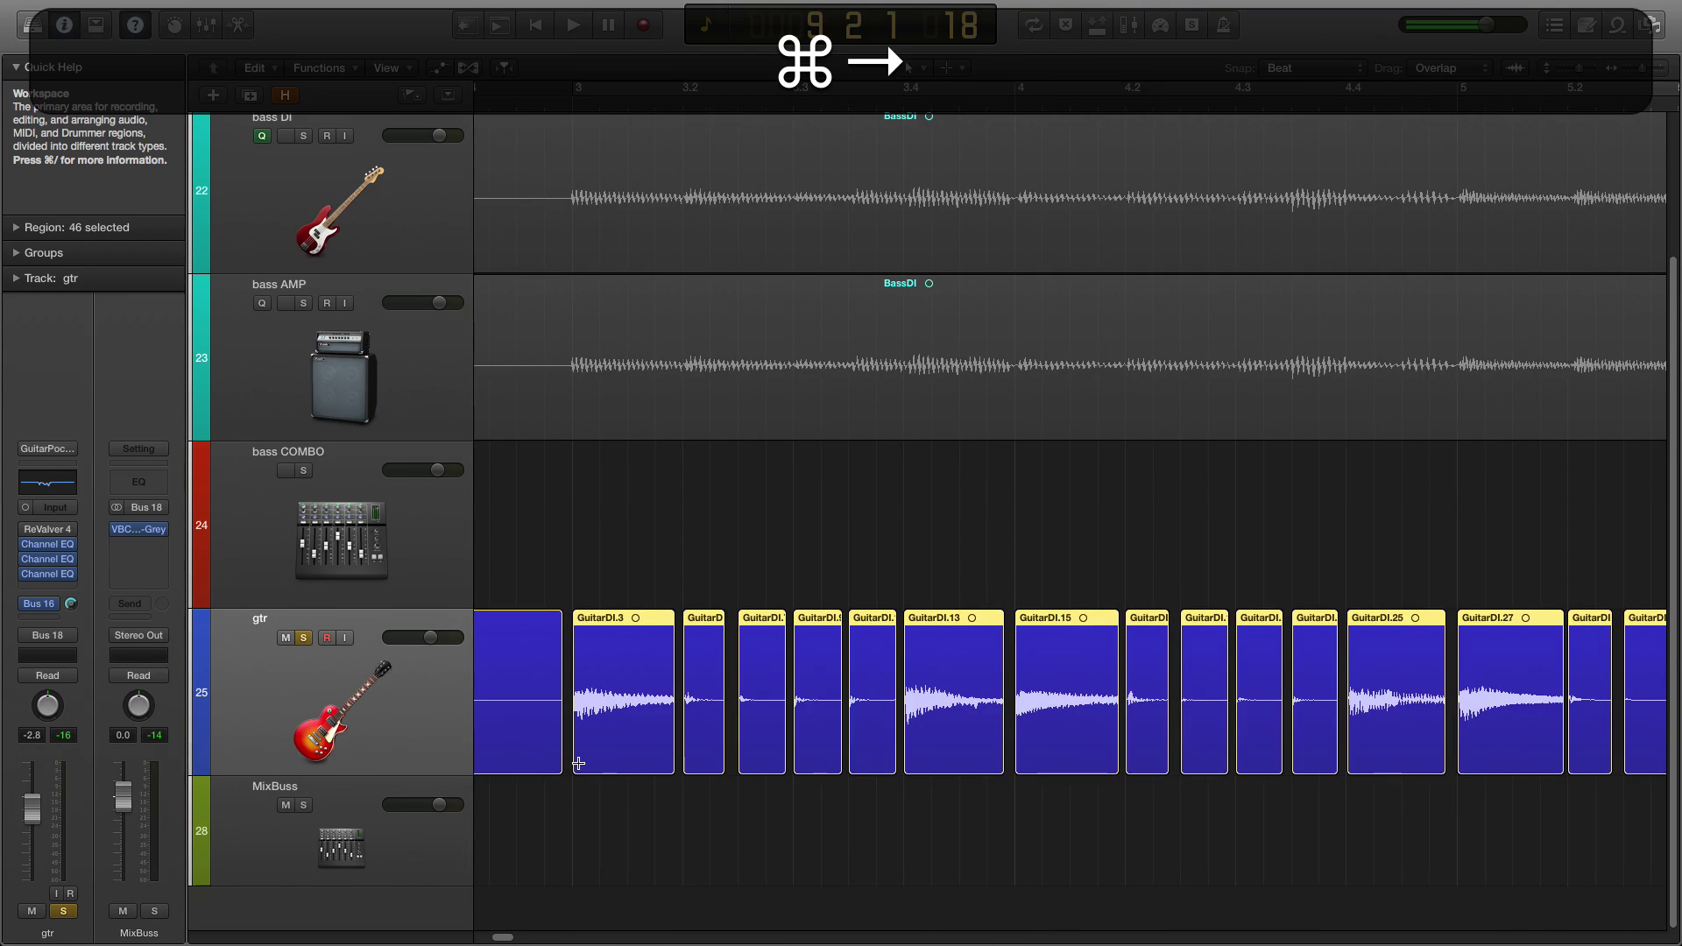
{"action": "key", "text": "super+Left"}
{"action": "key", "text": "super+Right"}
{"action": "key", "text": "super"}
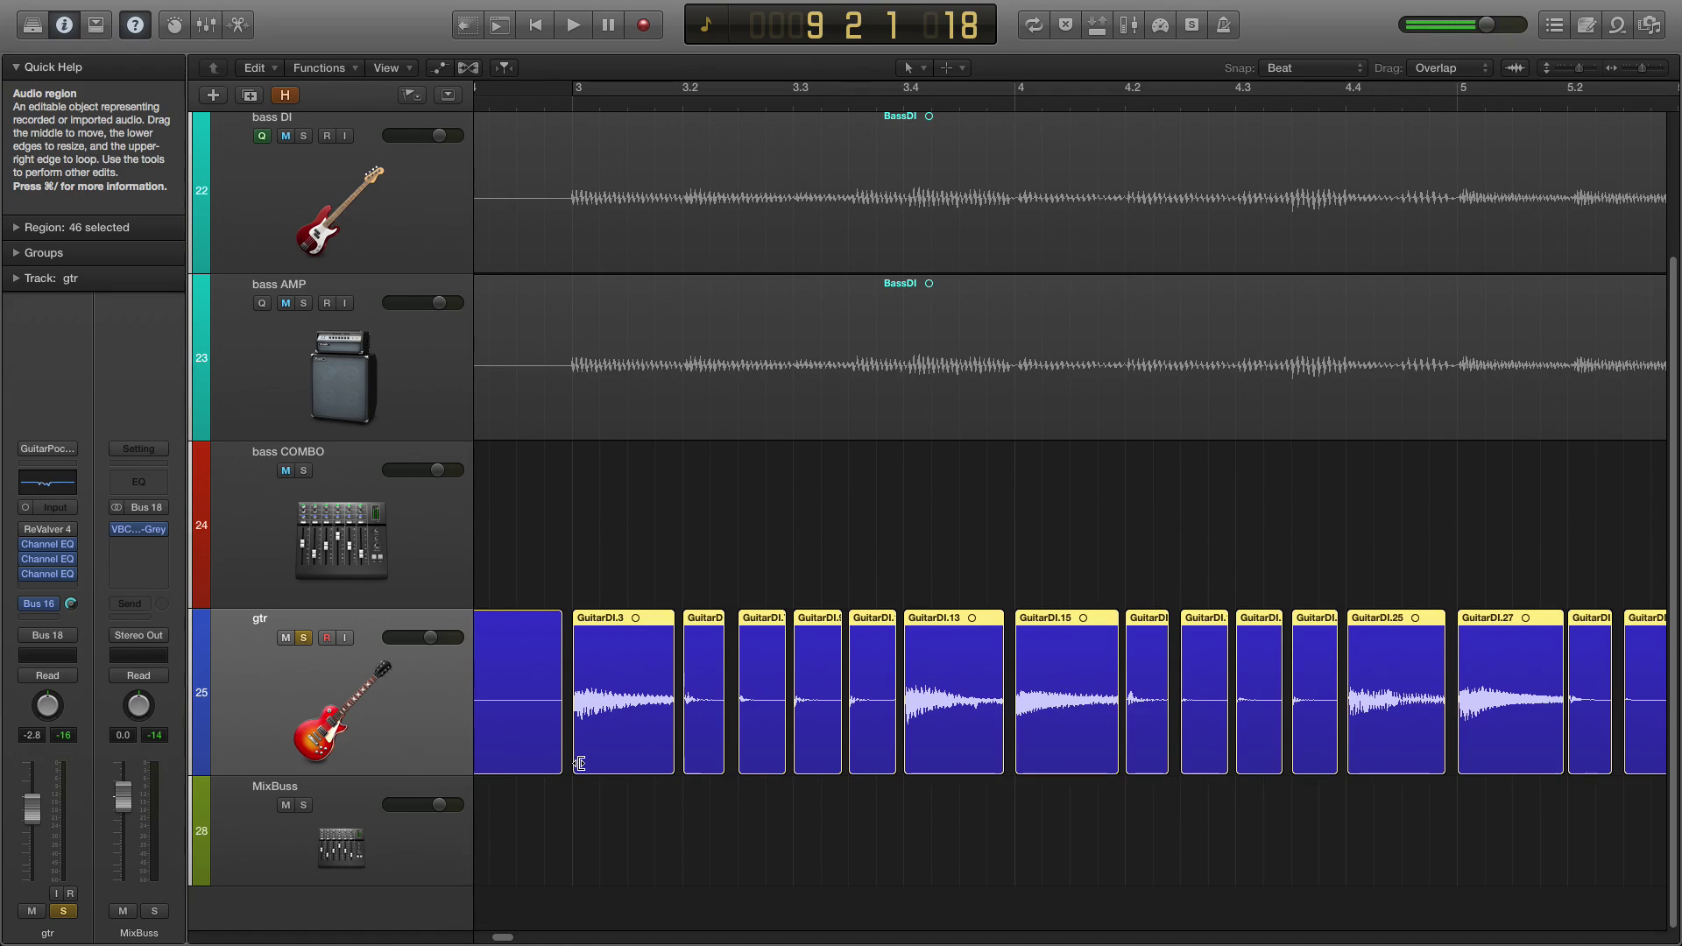
Read the gtr track's note for the name of the region trim command and close the notes again.
{"action": "left_click", "coordinate": [1579, 32]}
{"action": "left_click", "coordinate": [1576, 74]}
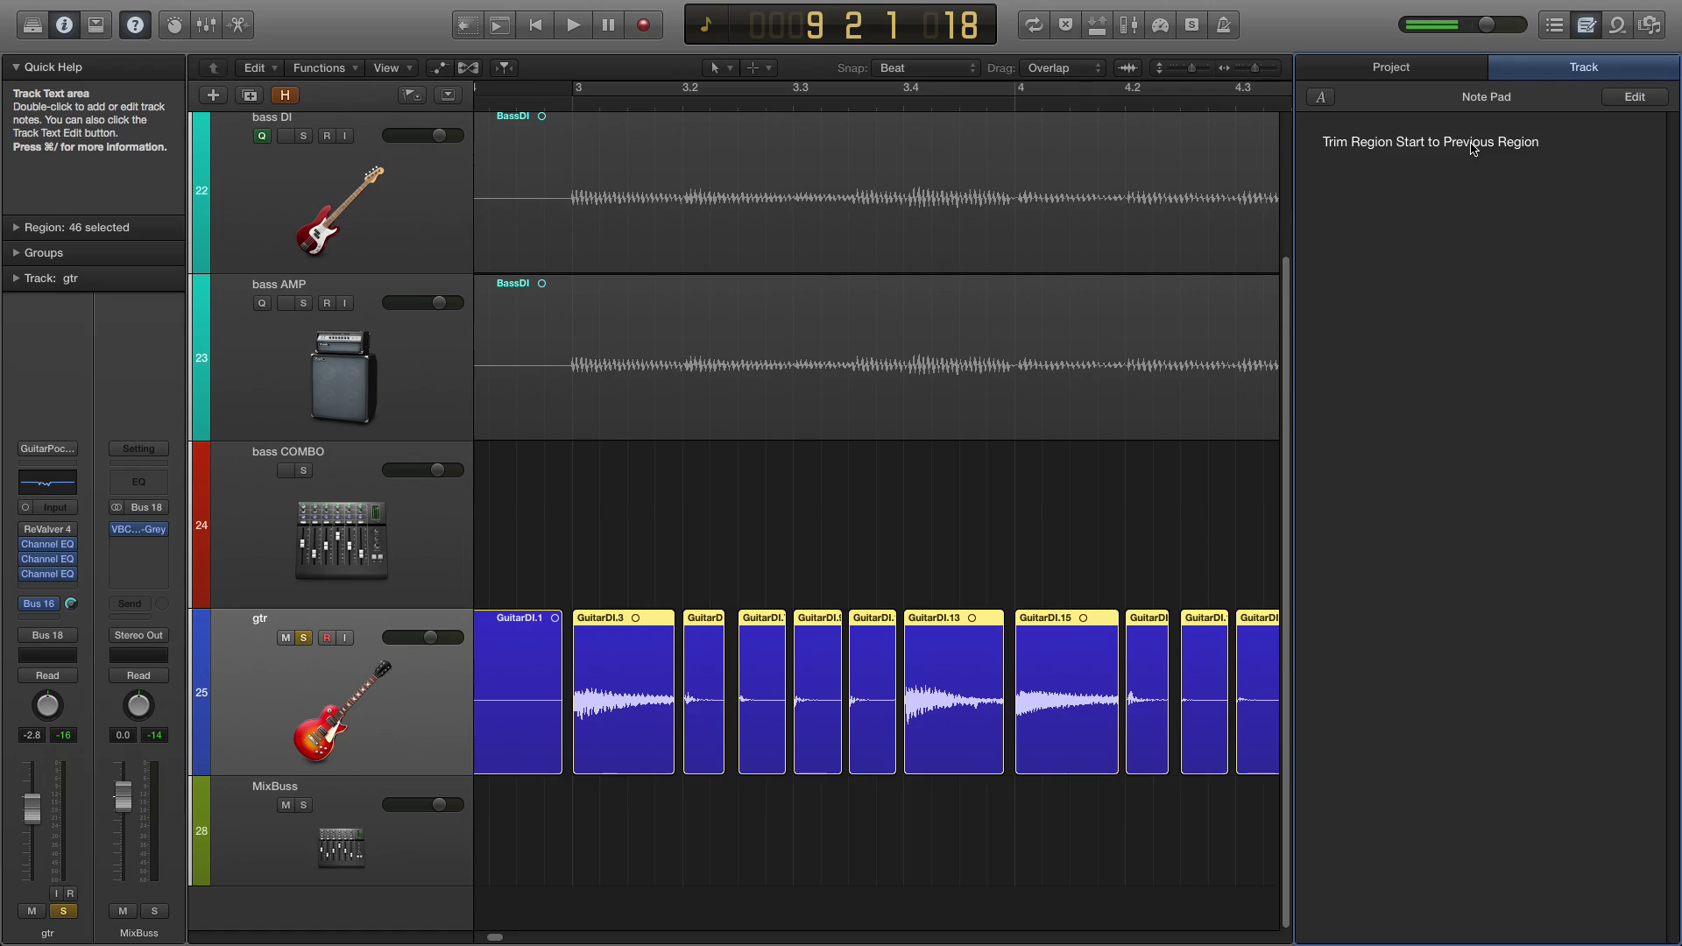
{"action": "left_click", "coordinate": [1588, 26]}
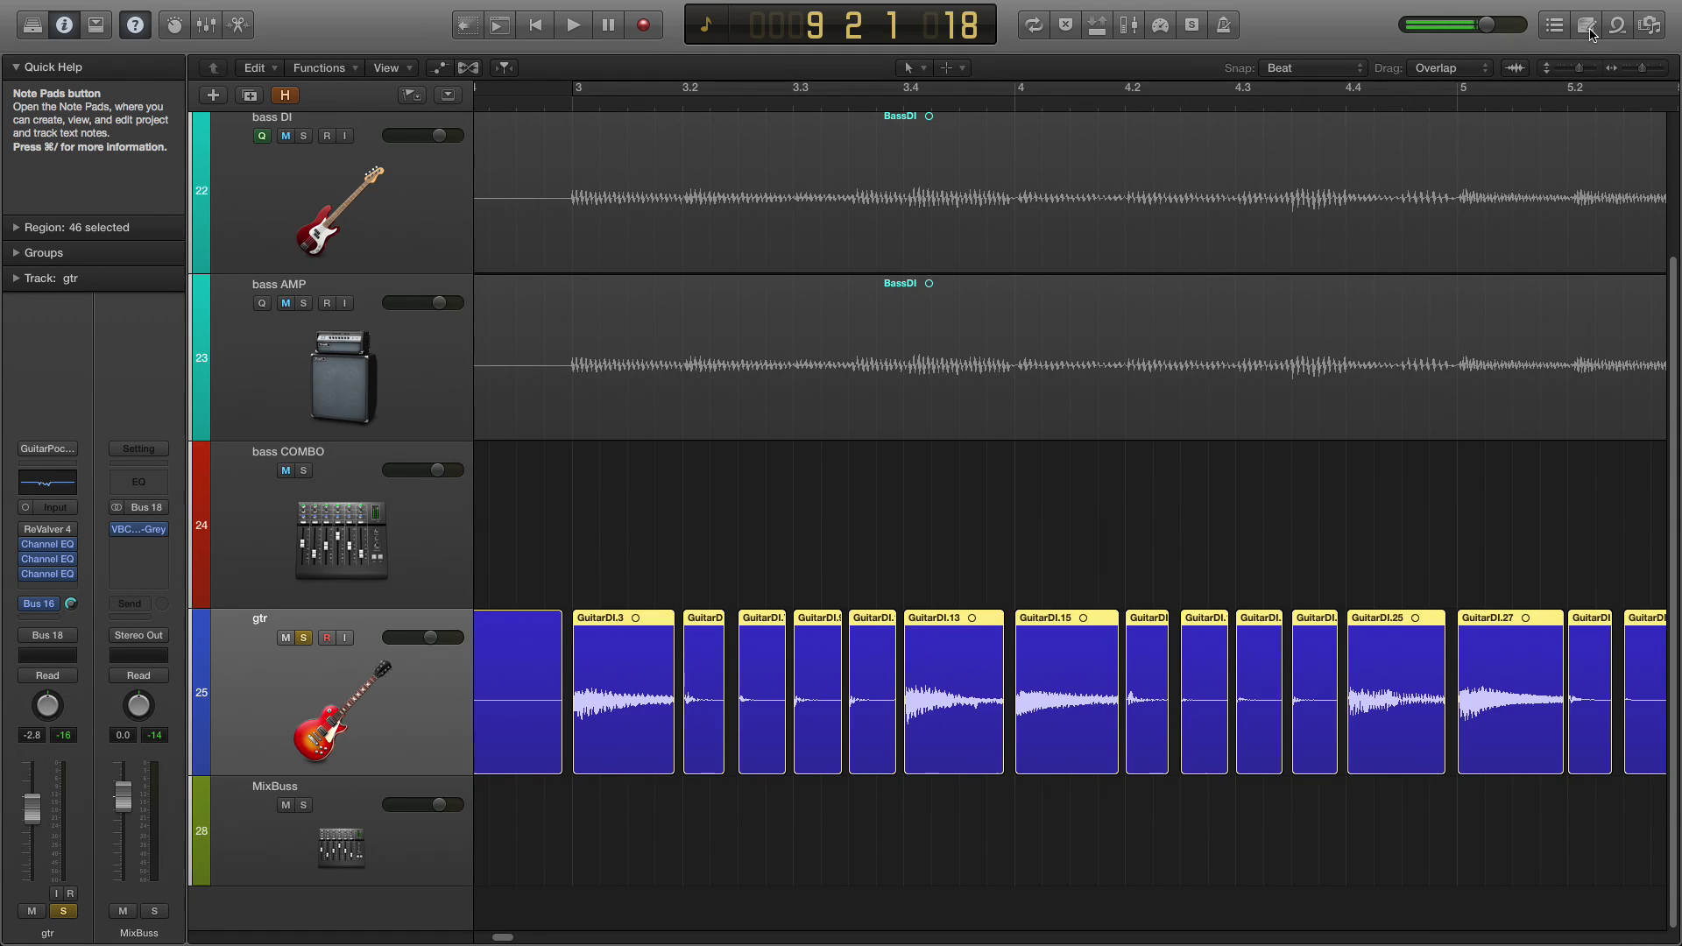
Apply Trim Region Start to Previous Region to the selected guitar slices to close the gaps between them.
{"action": "key", "text": "super+Left"}
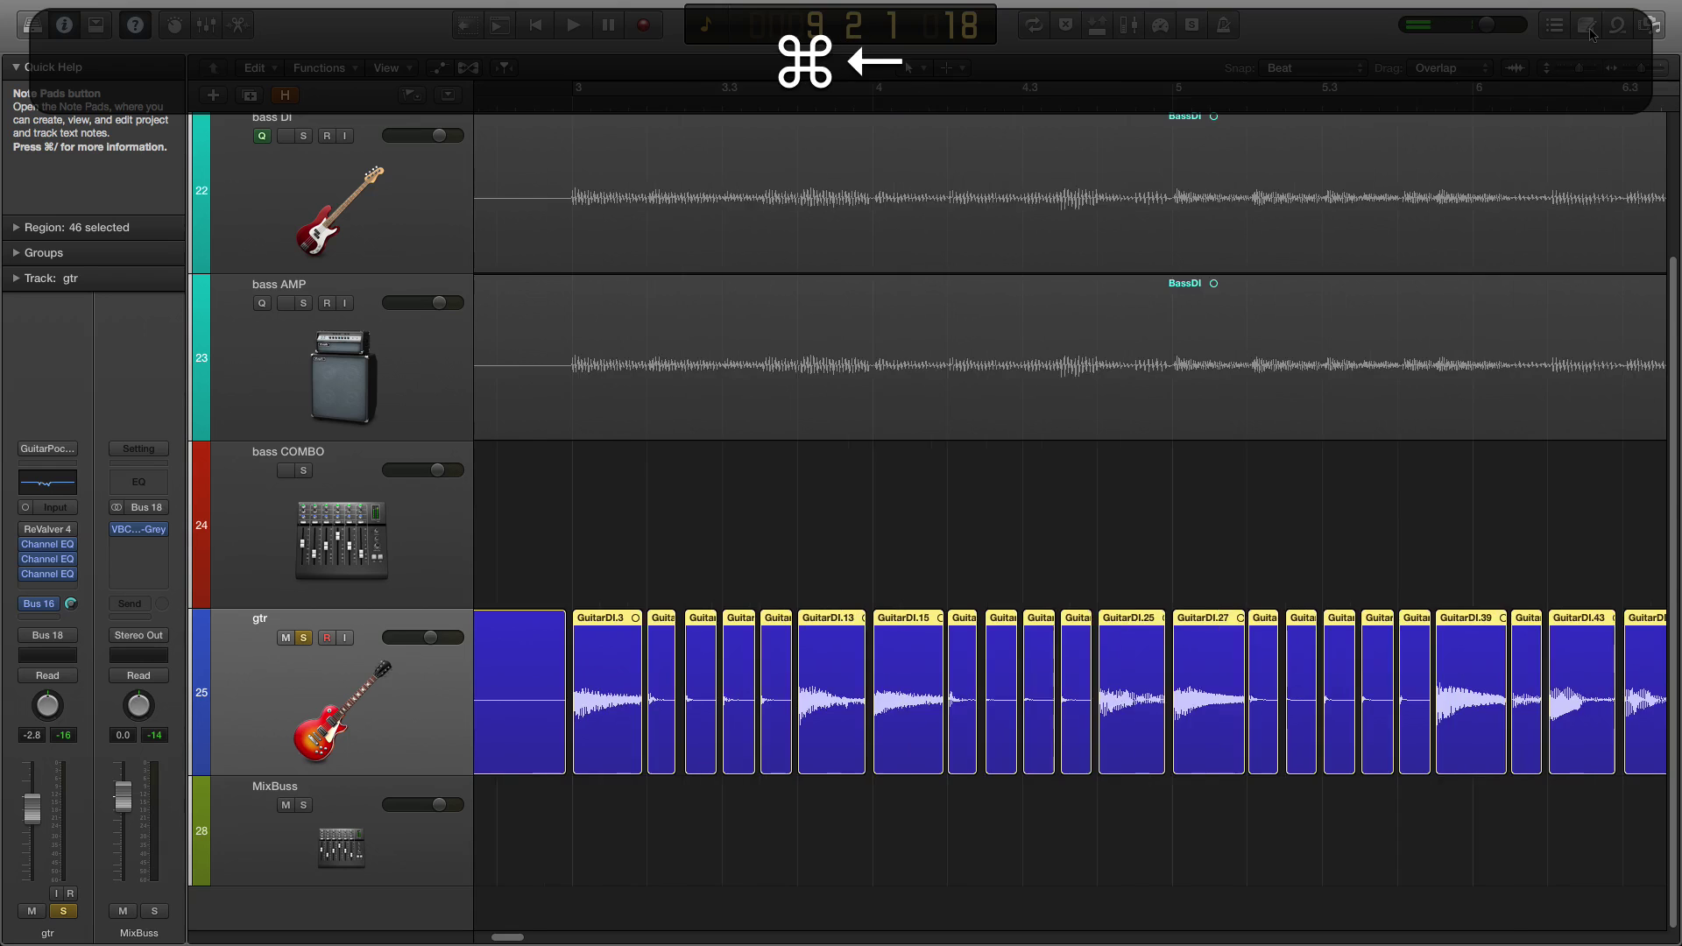
{"action": "key", "text": "super+Left"}
{"action": "key", "text": "super+Right"}
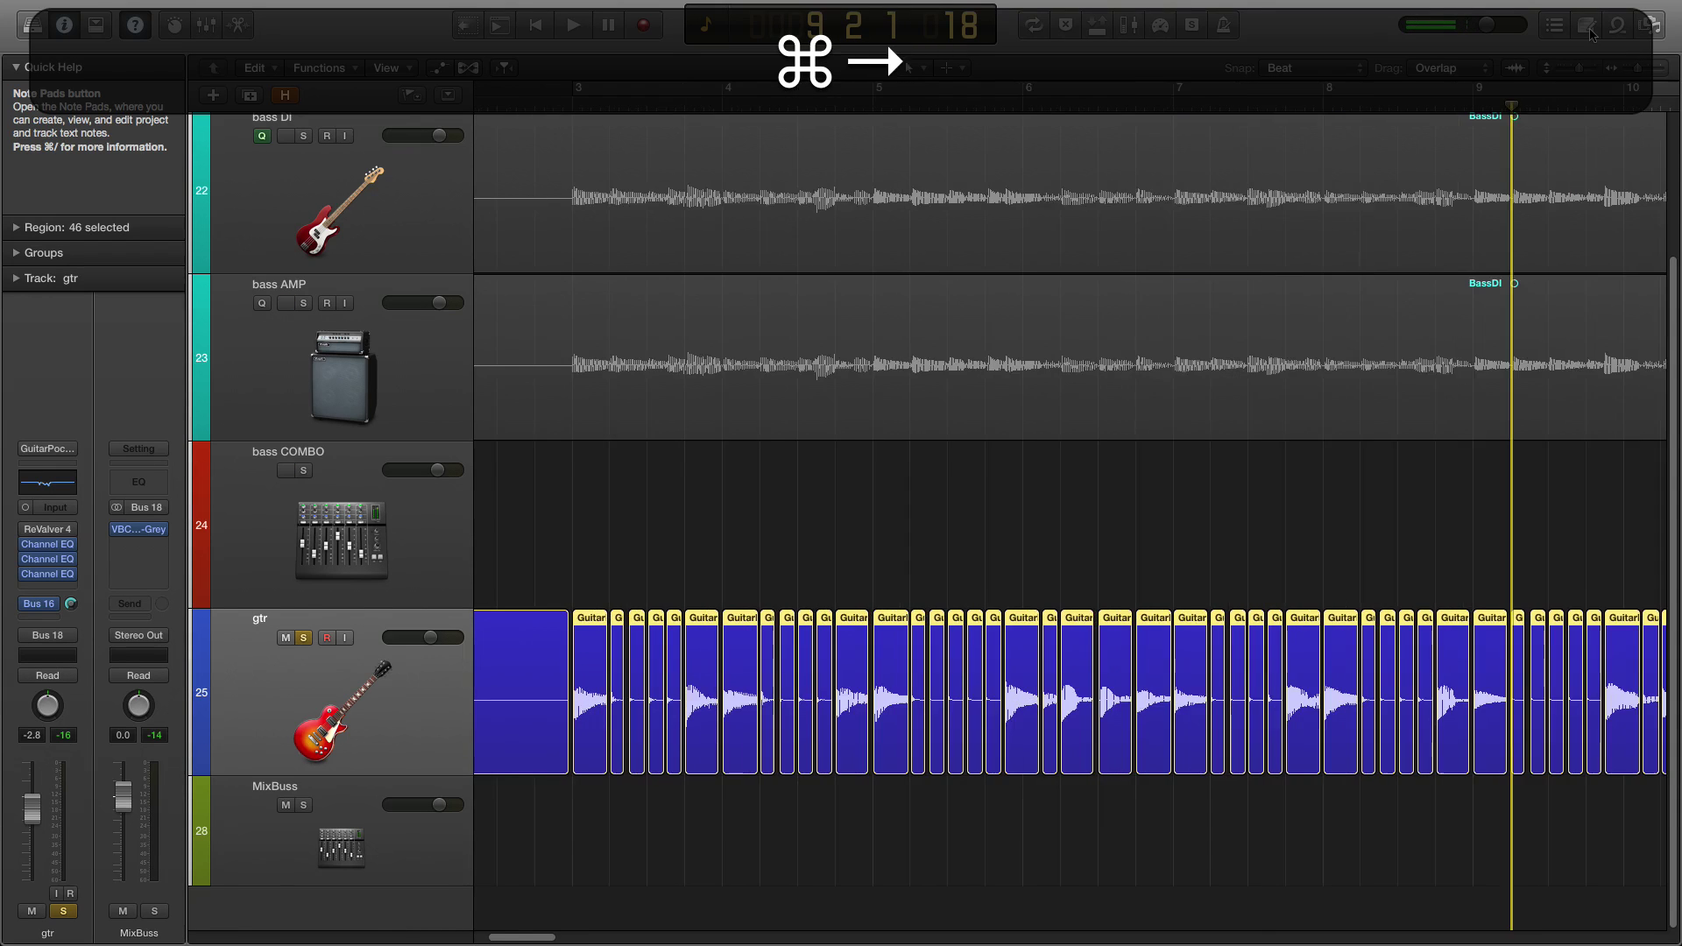
{"action": "key", "text": "super+Left"}
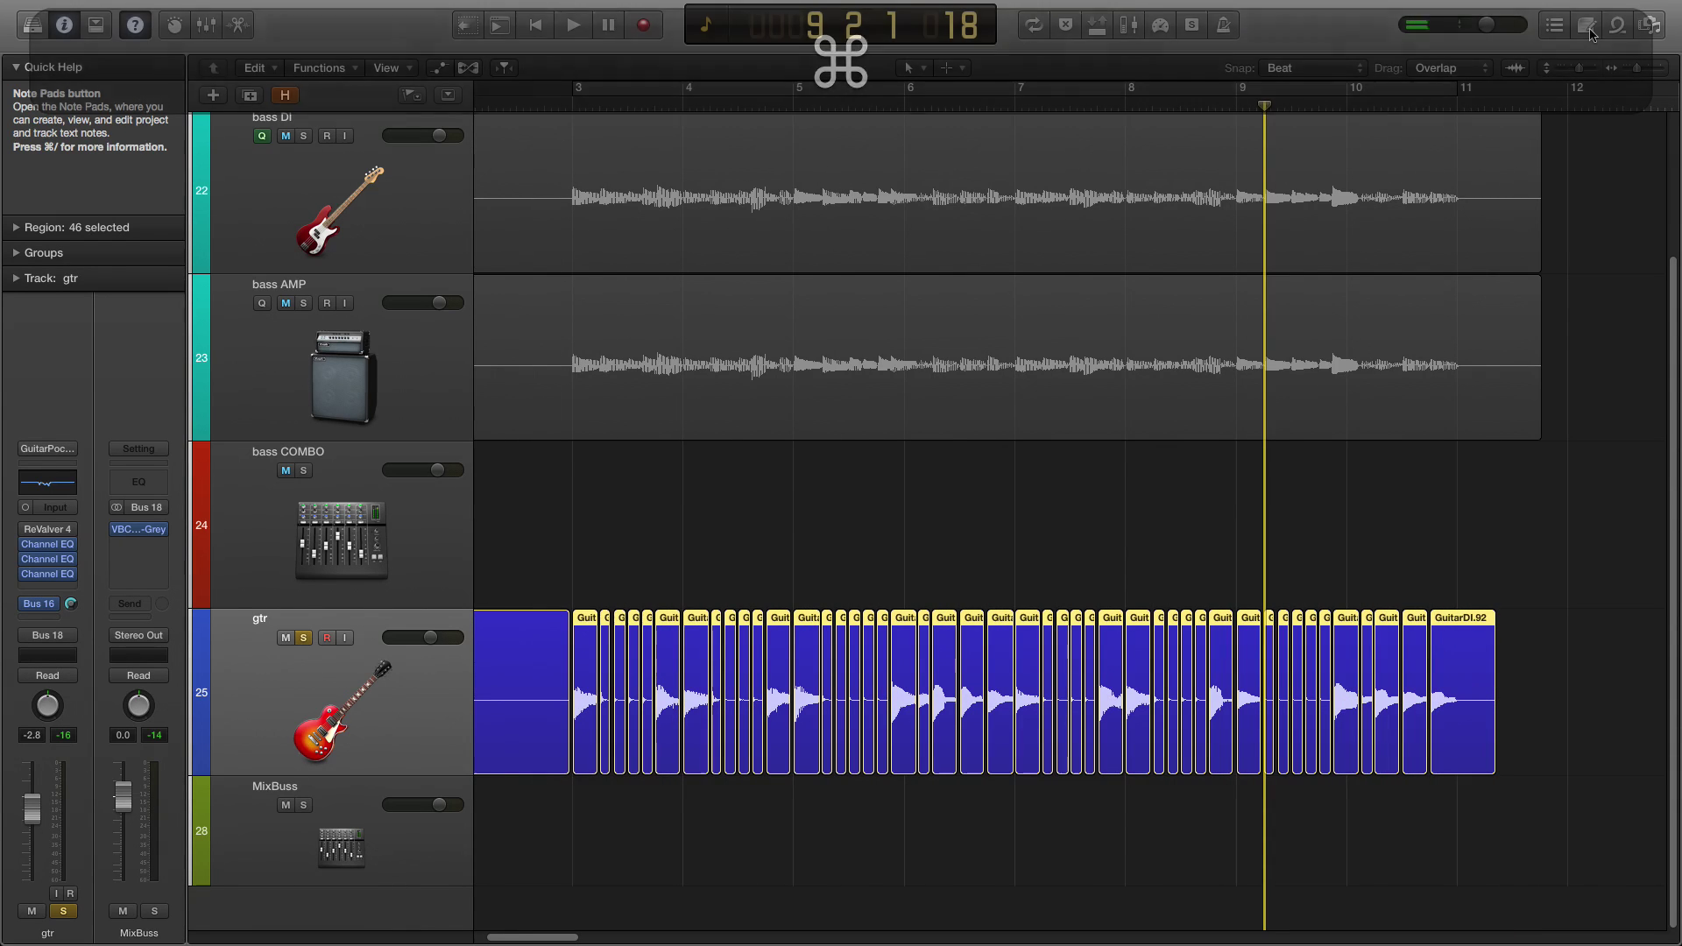
{"action": "key", "text": "F14"}
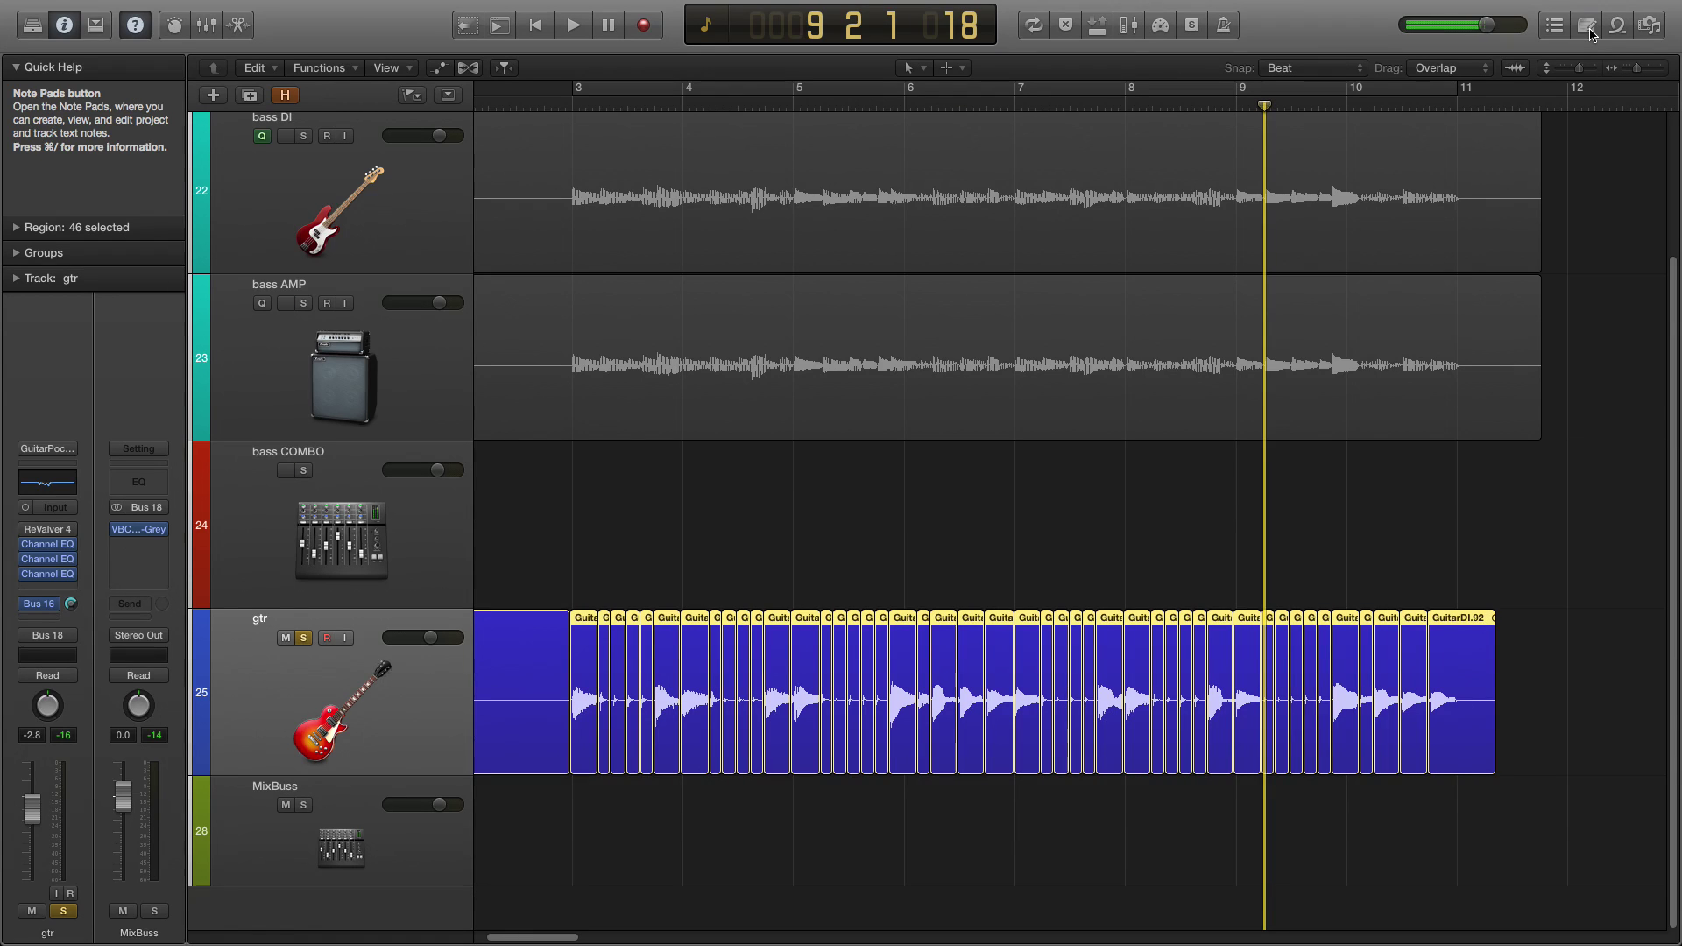
Examine the joins between the guitar slices up close from bar 3 through the later bars.
{"action": "key", "text": "super"}
{"action": "key", "text": "super+Right"}
{"action": "key", "text": "super+Right"}
{"action": "key", "text": "super+Right"}
{"action": "key", "text": "super+Right"}
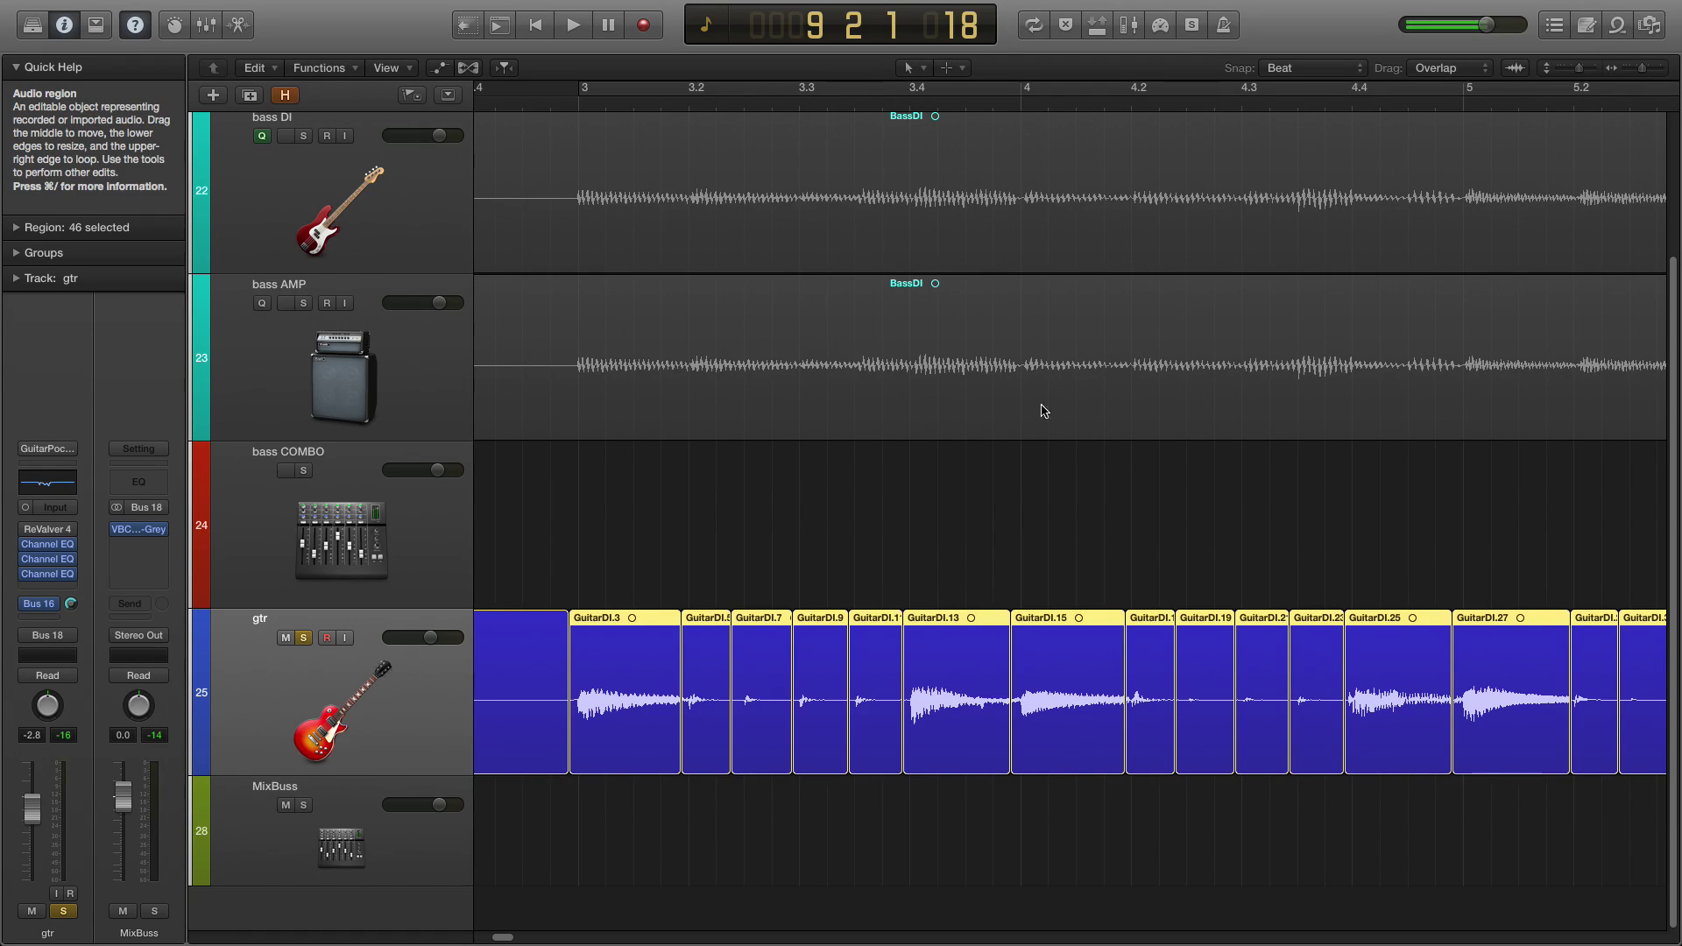
{"action": "mouse_move", "coordinate": [501, 938]}
{"action": "left_mouse_down"}
{"action": "mouse_move", "coordinate": [552, 938]}
{"action": "mouse_move", "coordinate": [529, 938]}
{"action": "left_mouse_up"}
{"action": "key", "text": "super+Left"}
{"action": "key", "text": "super+Left"}
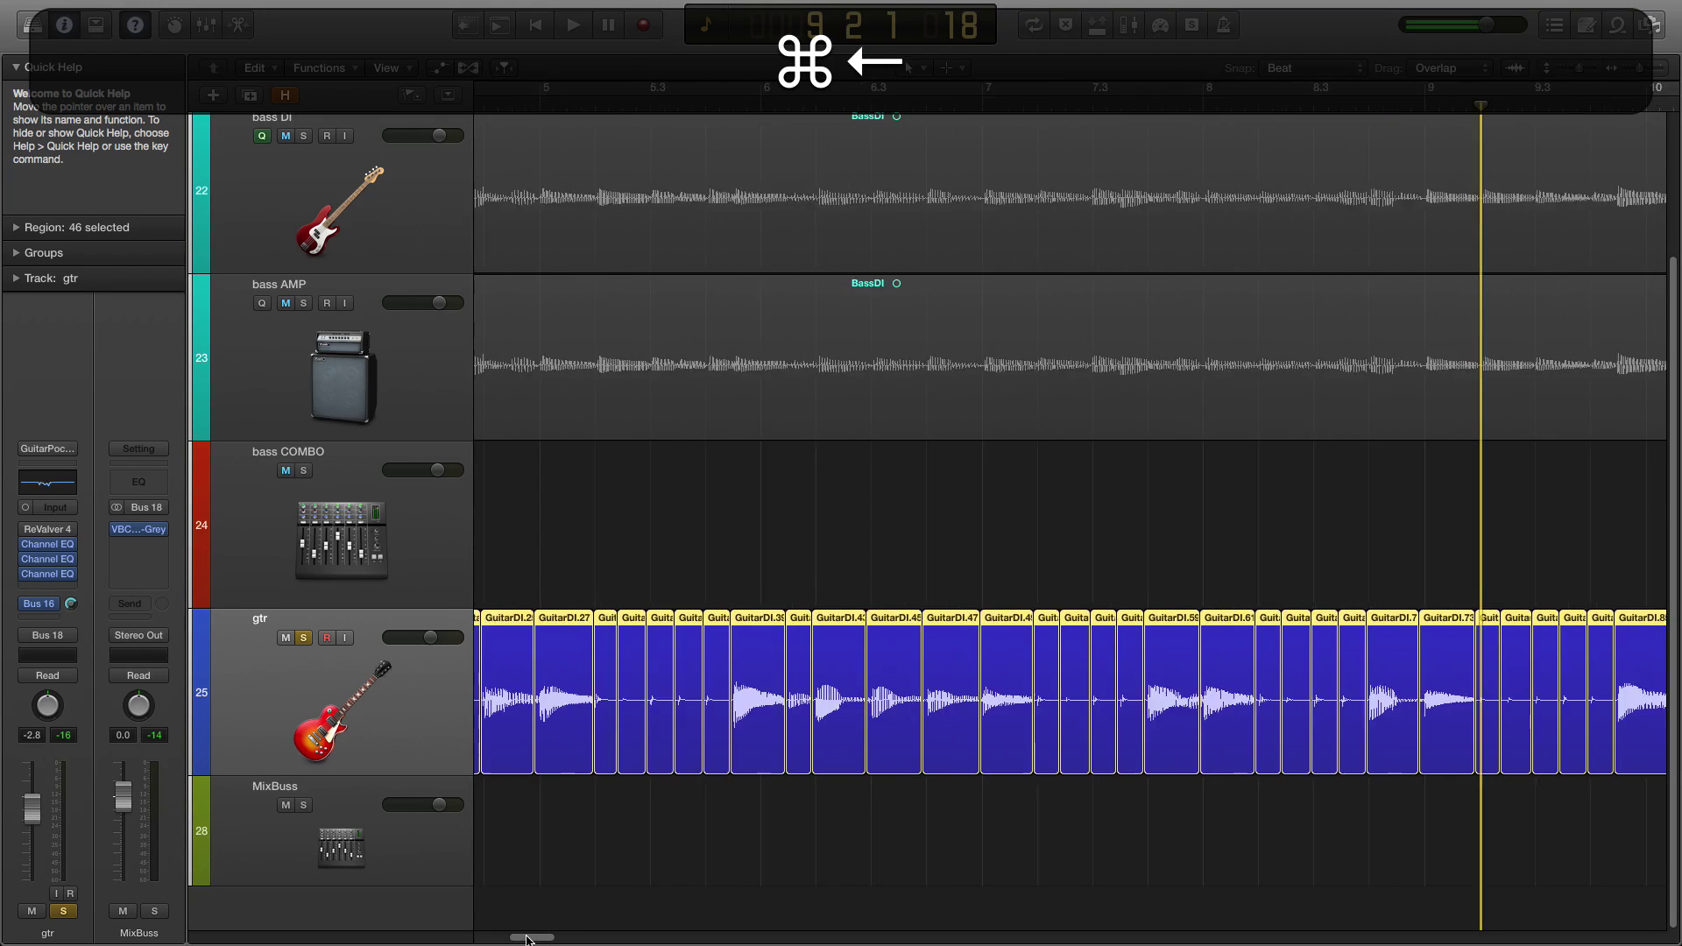
Select all the guitar slices on the gtr track except the last one and show their region parameters.
{"action": "key", "text": "super+Left"}
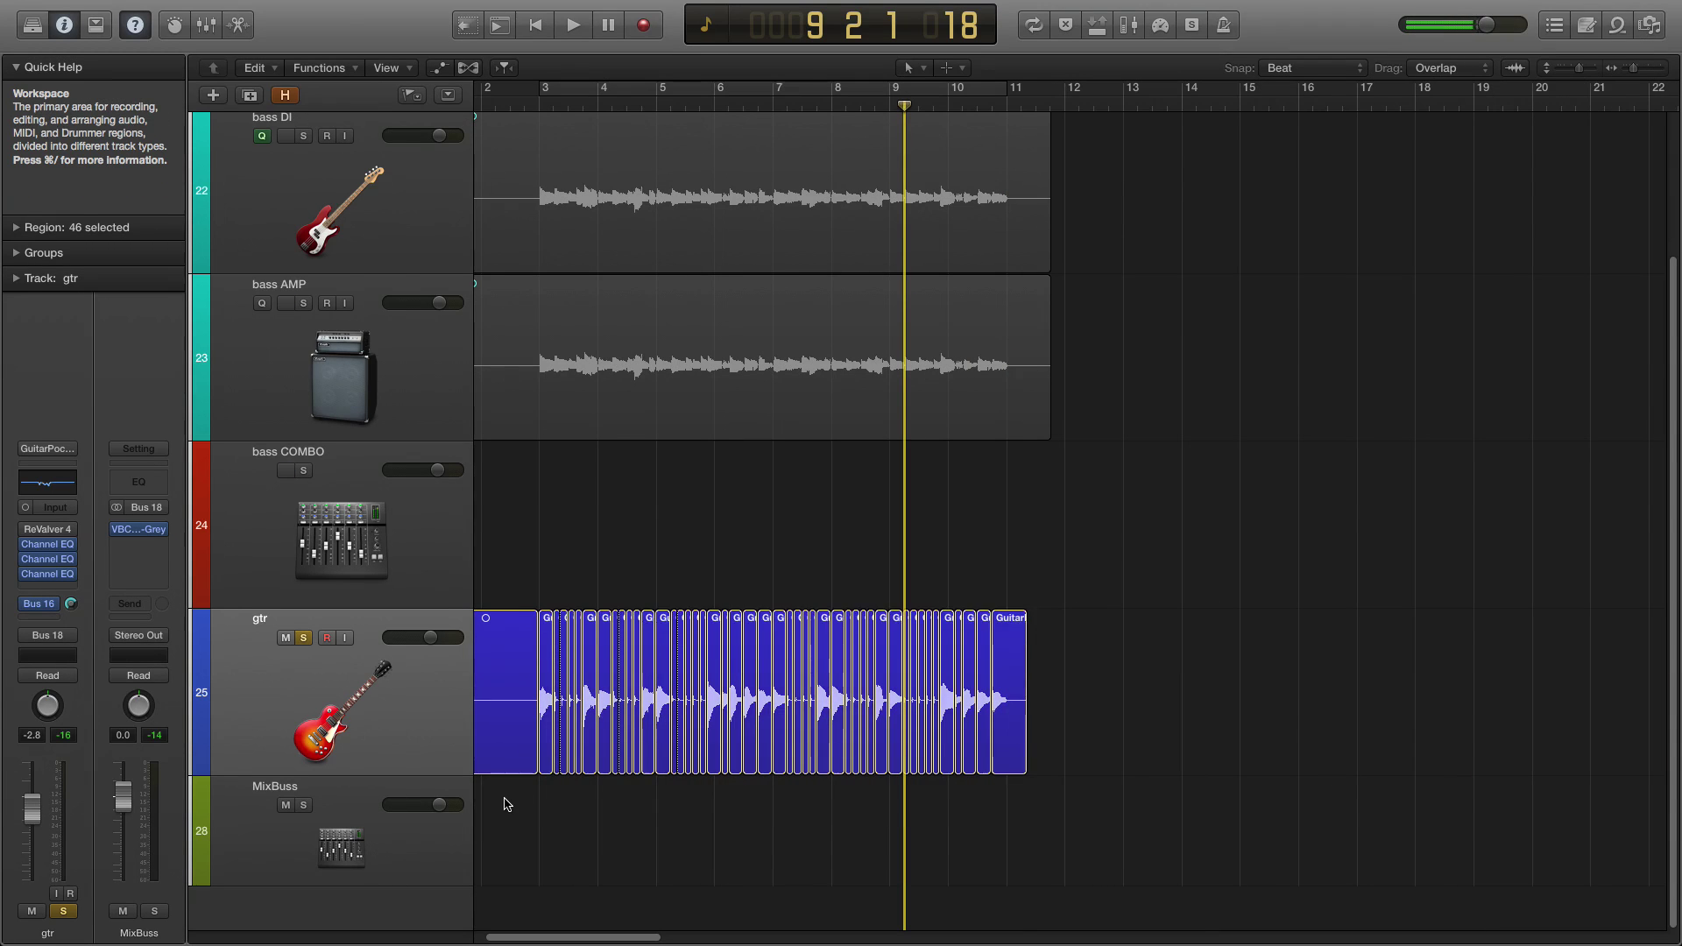
{"action": "left_click_drag", "start_coordinate": [505, 797], "coordinate": [1007, 738]}
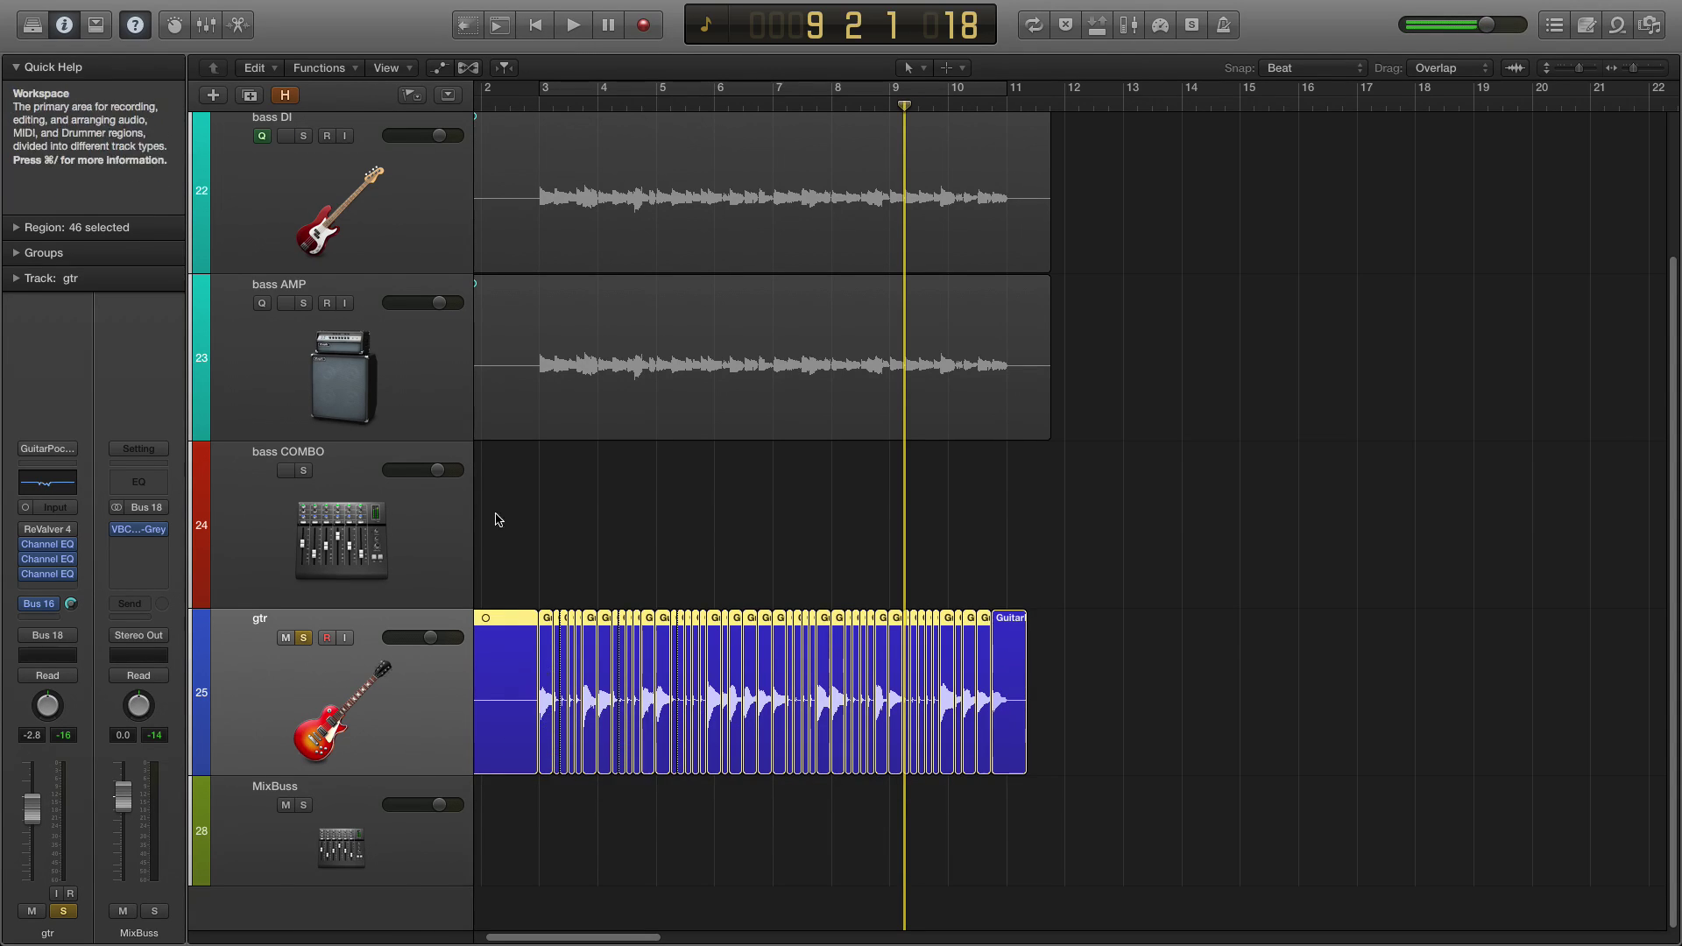
{"action": "left_click", "coordinate": [18, 229]}
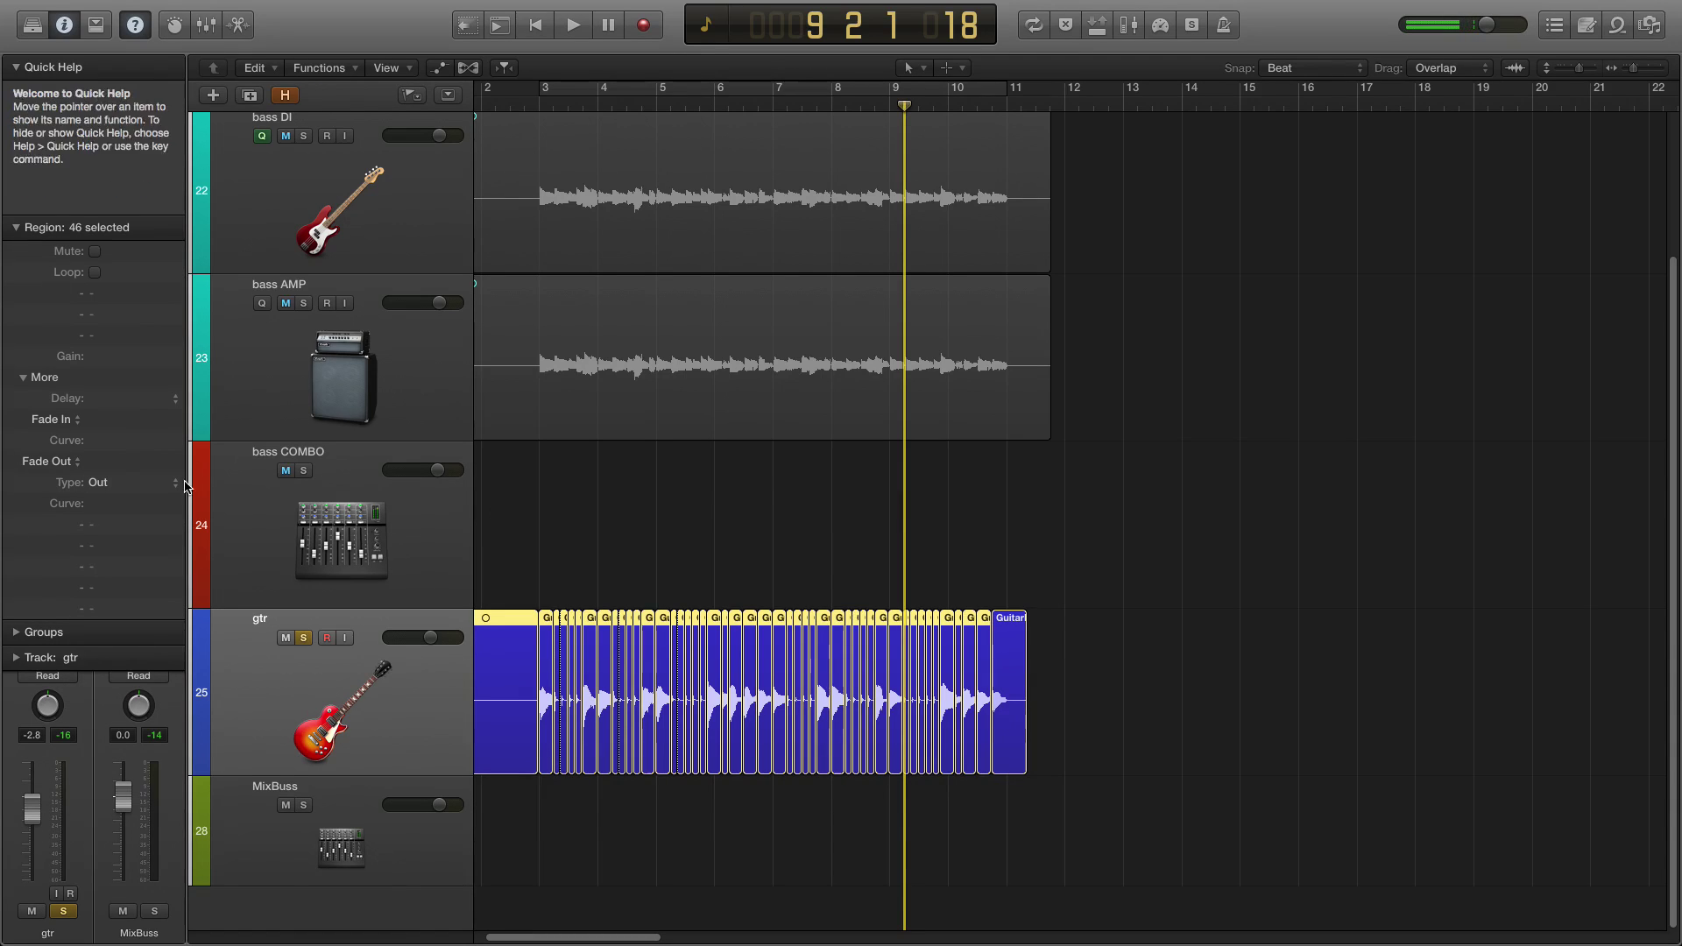
Set the selected guitar slices' fade type to X (Crossfade) with a Fade Out of 44.
{"action": "left_click", "coordinate": [105, 487]}
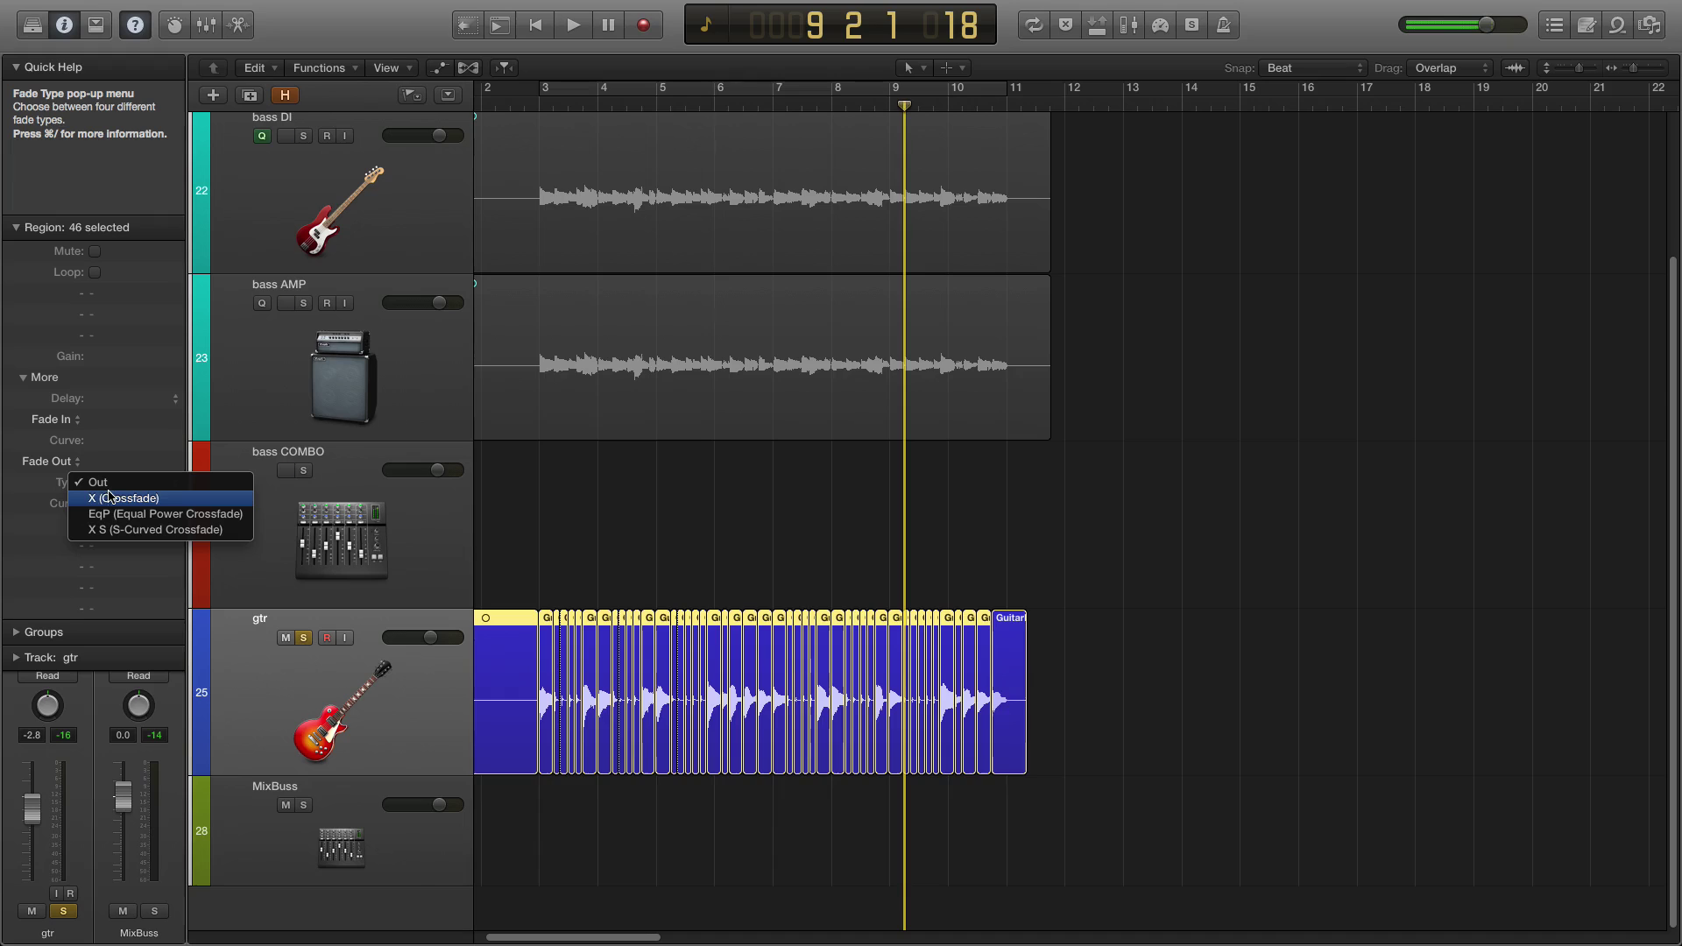
{"action": "left_click", "coordinate": [110, 493]}
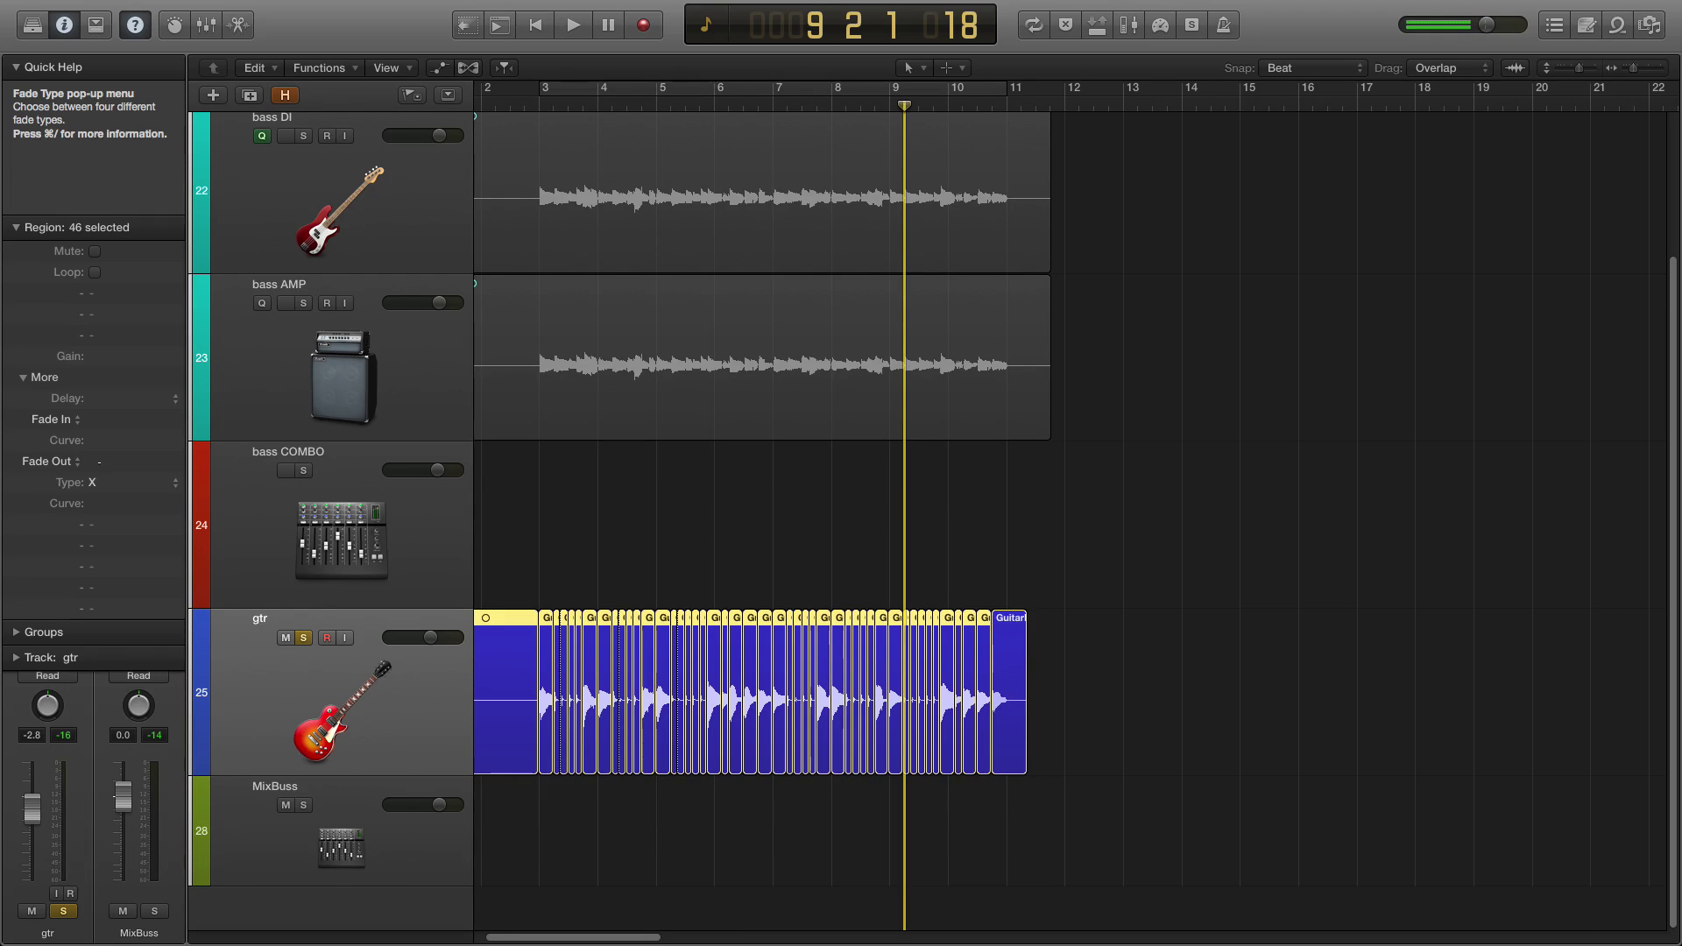
{"action": "left_click", "coordinate": [98, 487]}
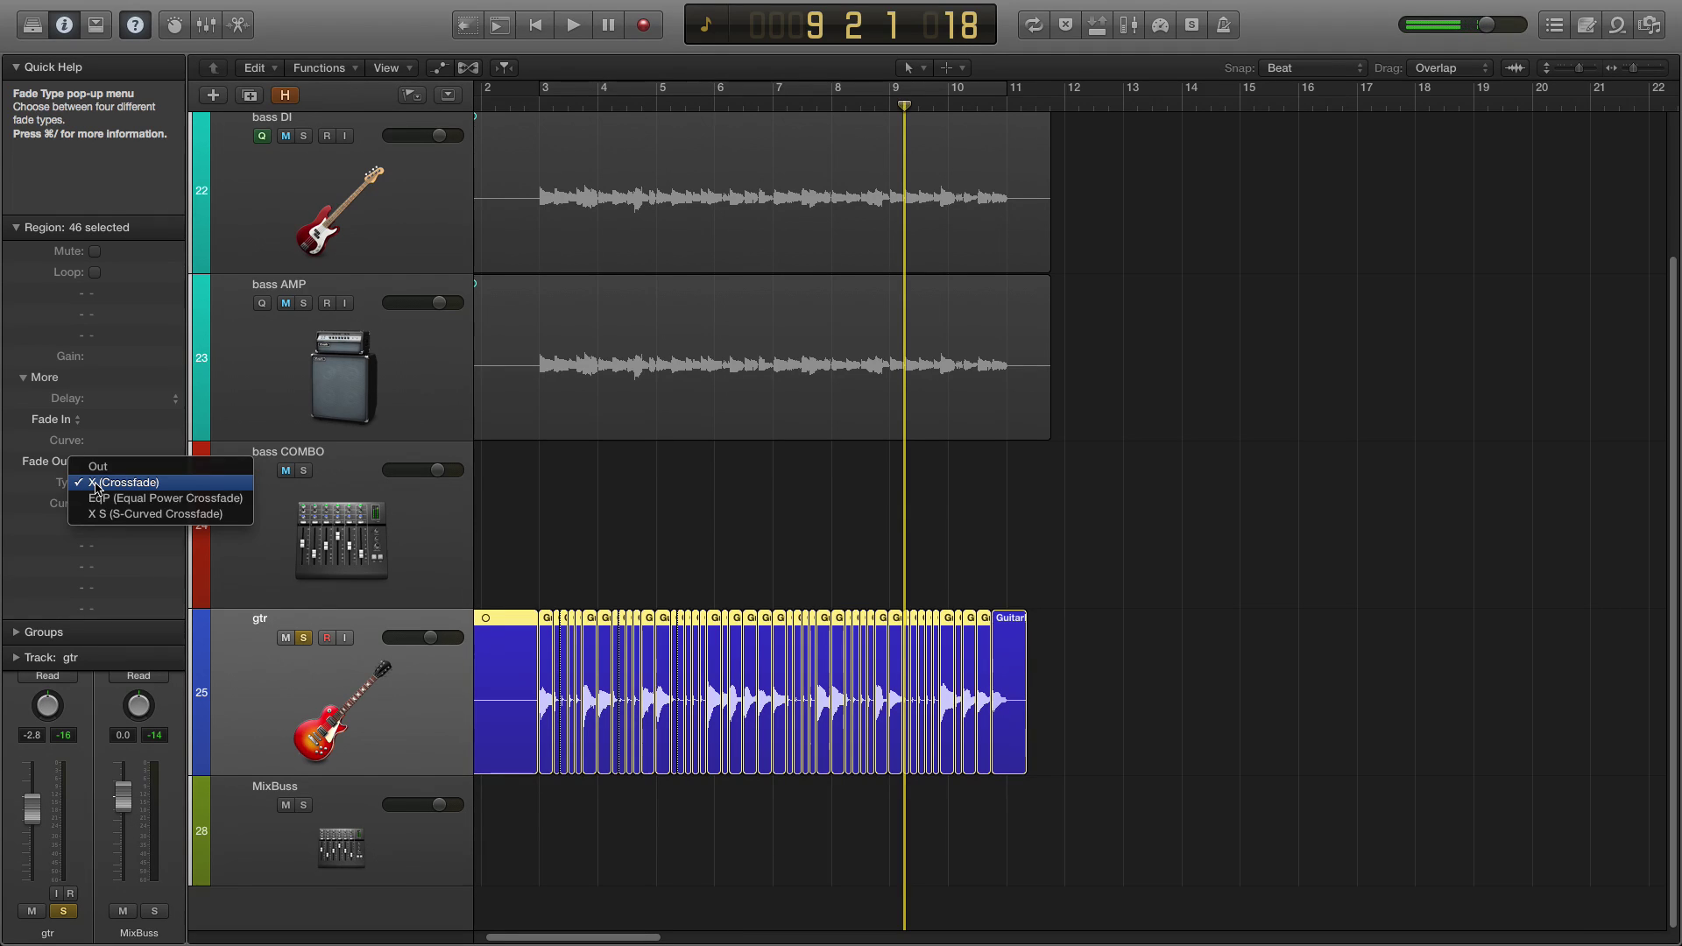
{"action": "left_click", "coordinate": [96, 483]}
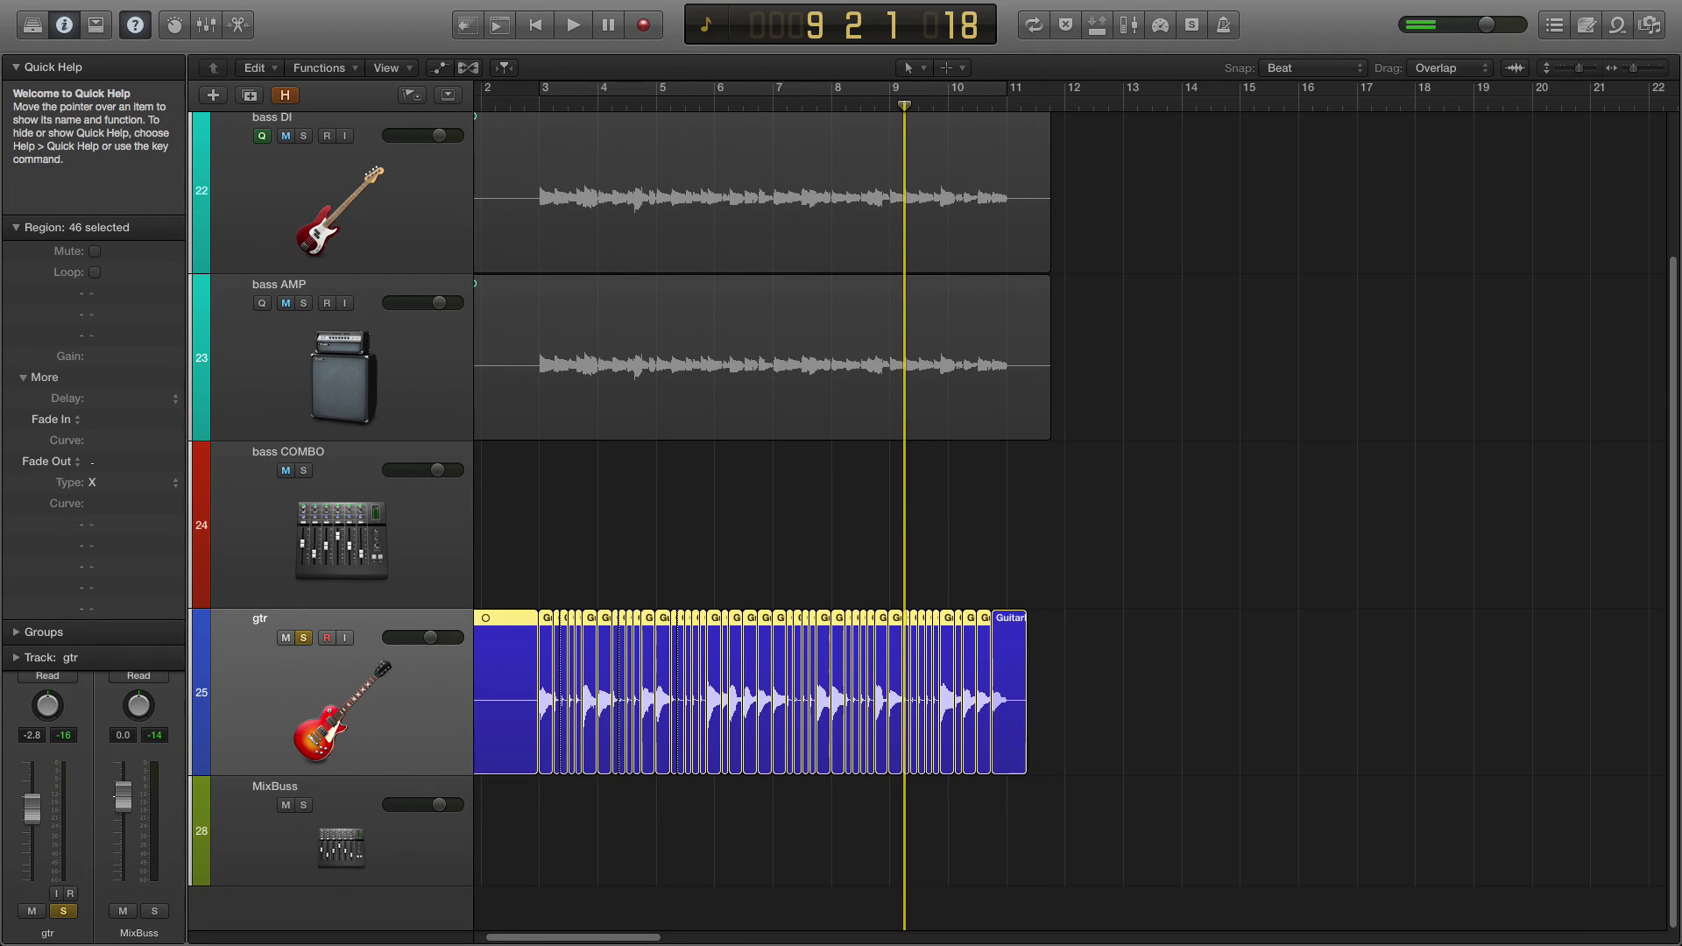
{"action": "left_click_drag", "start_coordinate": [93, 462], "coordinate": [107, 368]}
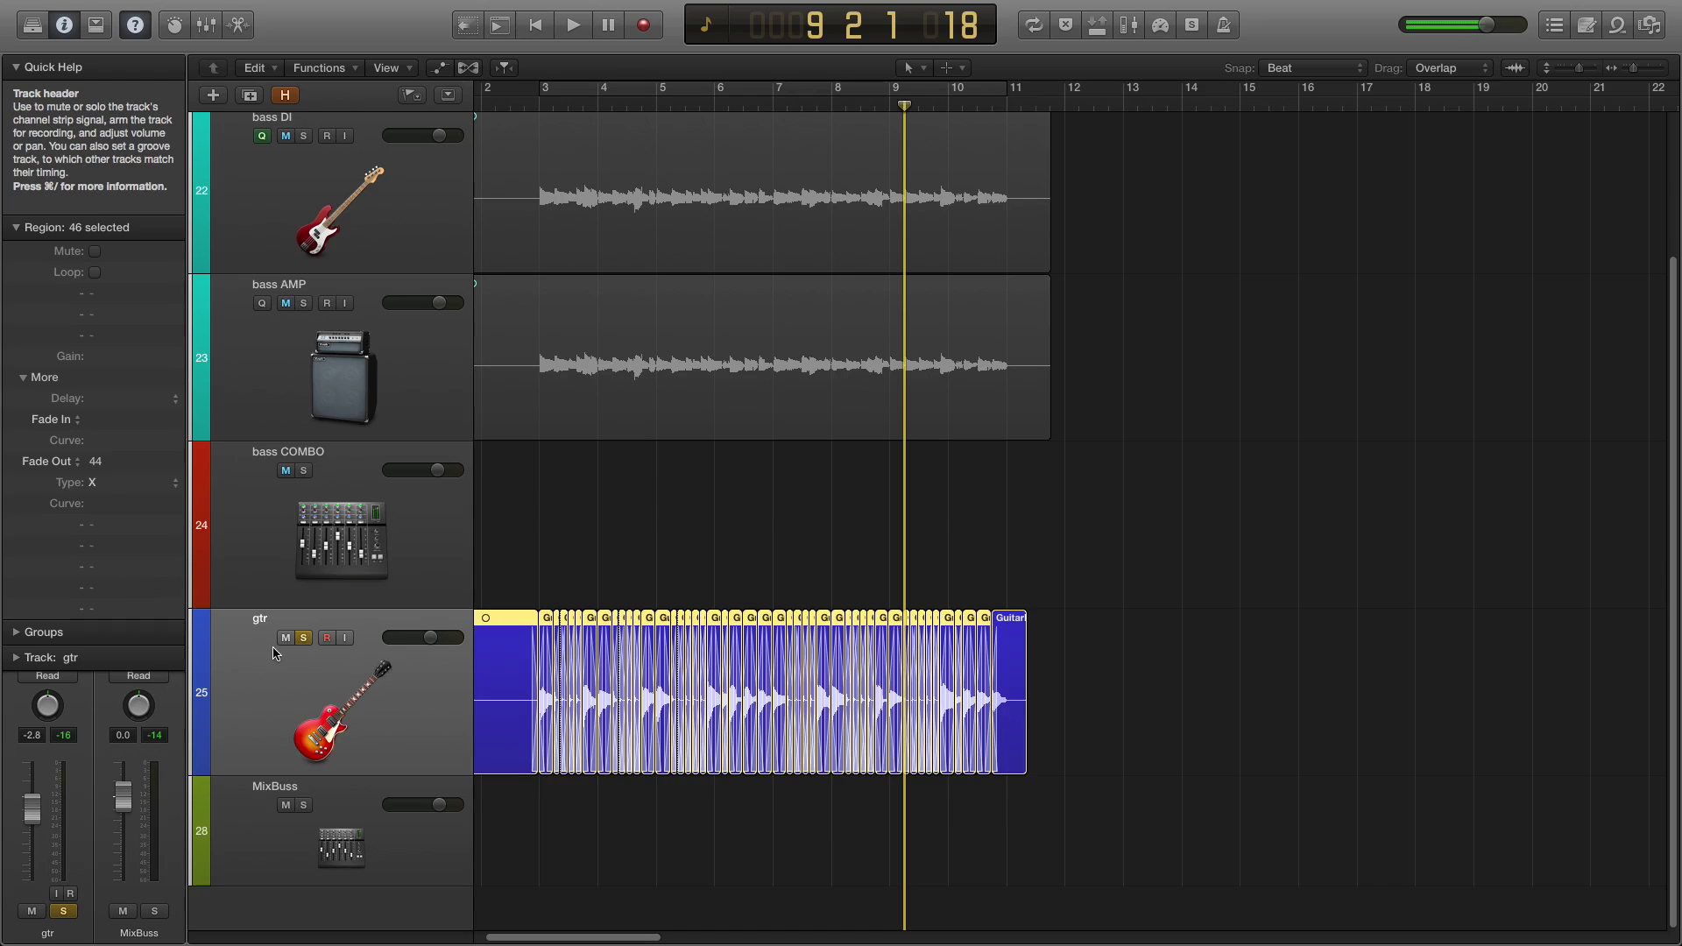
Select all gtr regions and play the soloed track from 2 4 1 1 through to its end to audition the crossfades.
{"action": "left_click", "coordinate": [261, 687]}
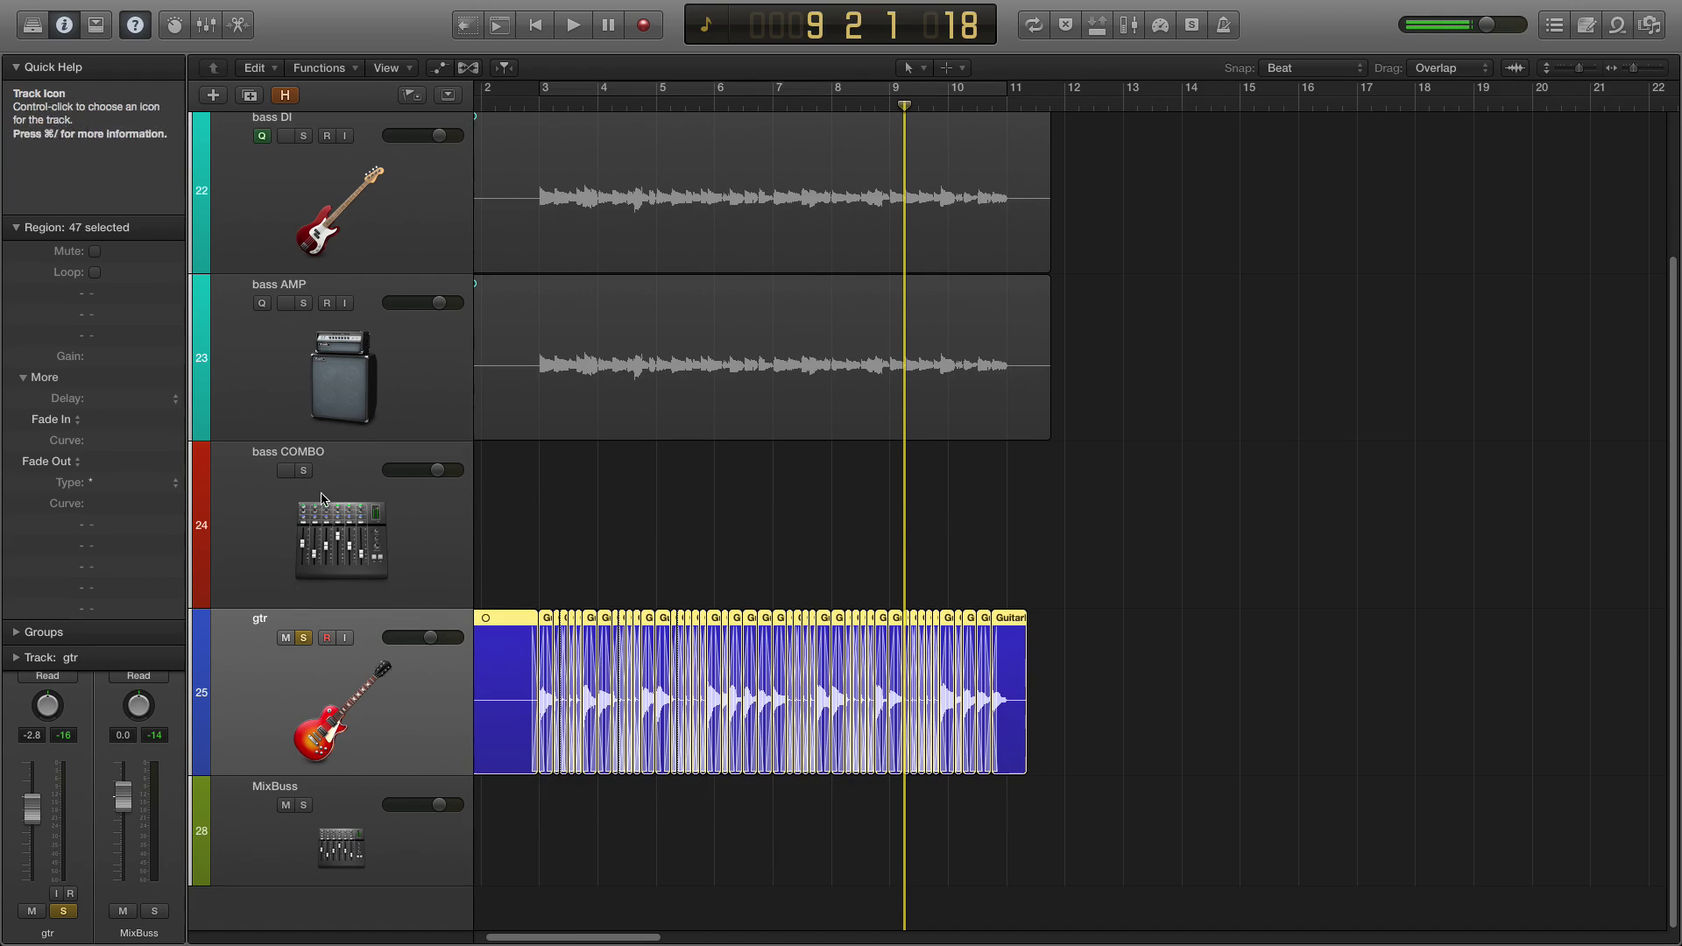
{"action": "left_click", "coordinate": [522, 109]}
{"action": "scroll", "coordinate": [521, 131], "scroll_direction": "up", "scroll_amount": 5}
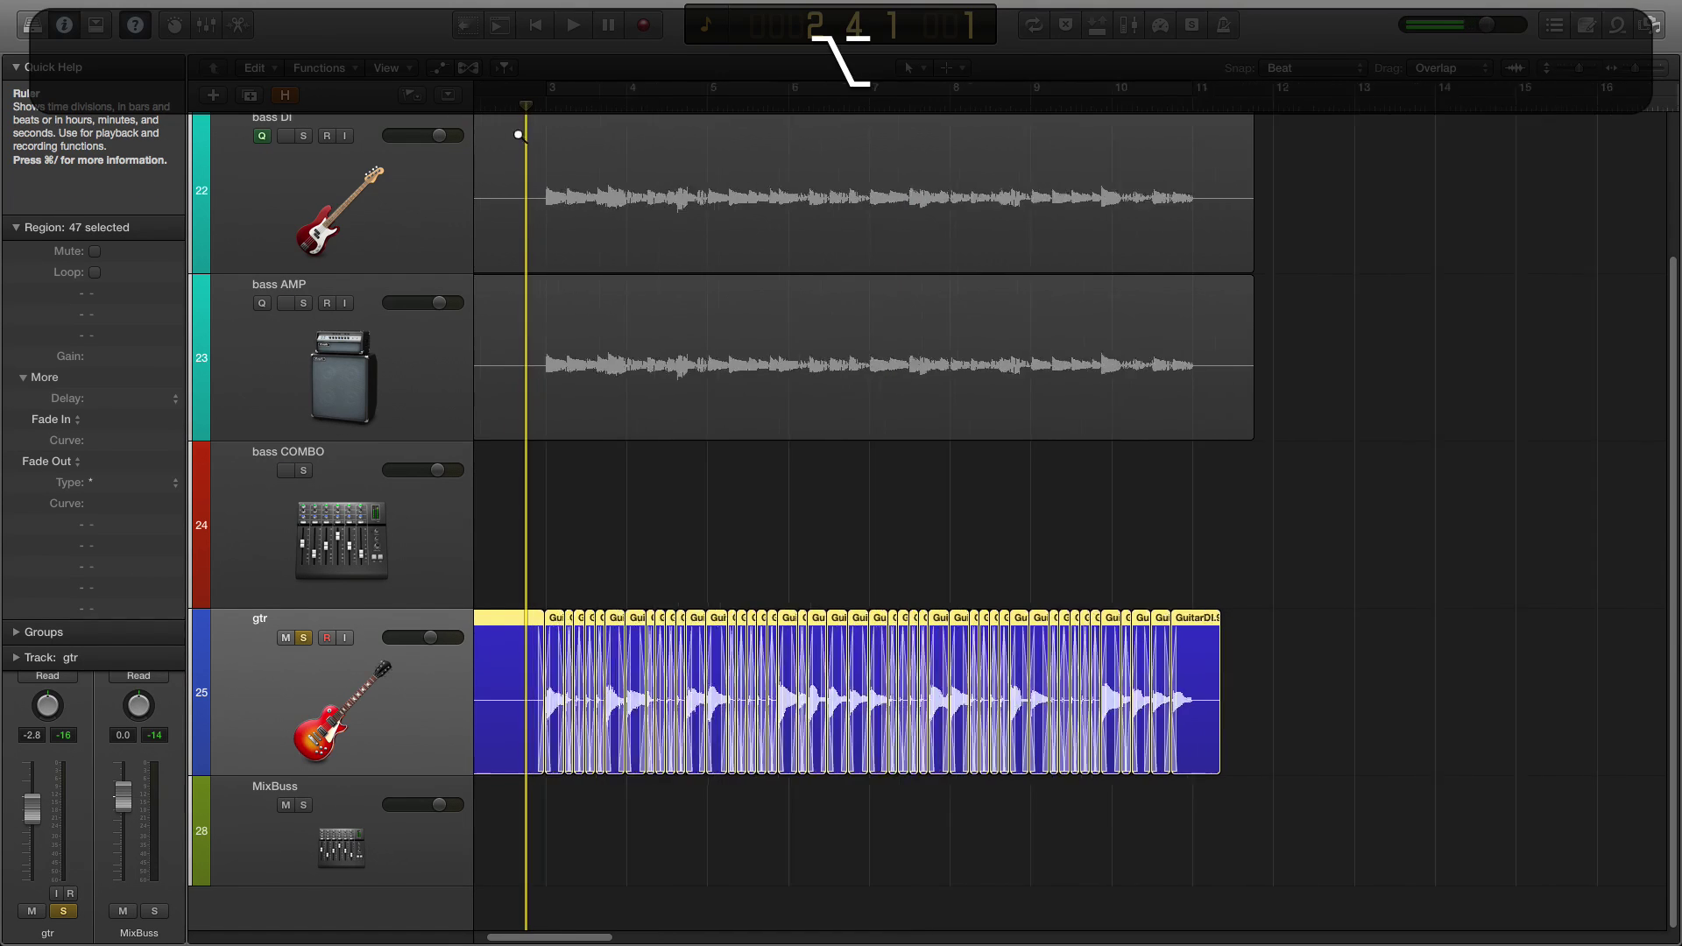
{"action": "scroll", "coordinate": [519, 156], "scroll_direction": "down", "scroll_amount": 3}
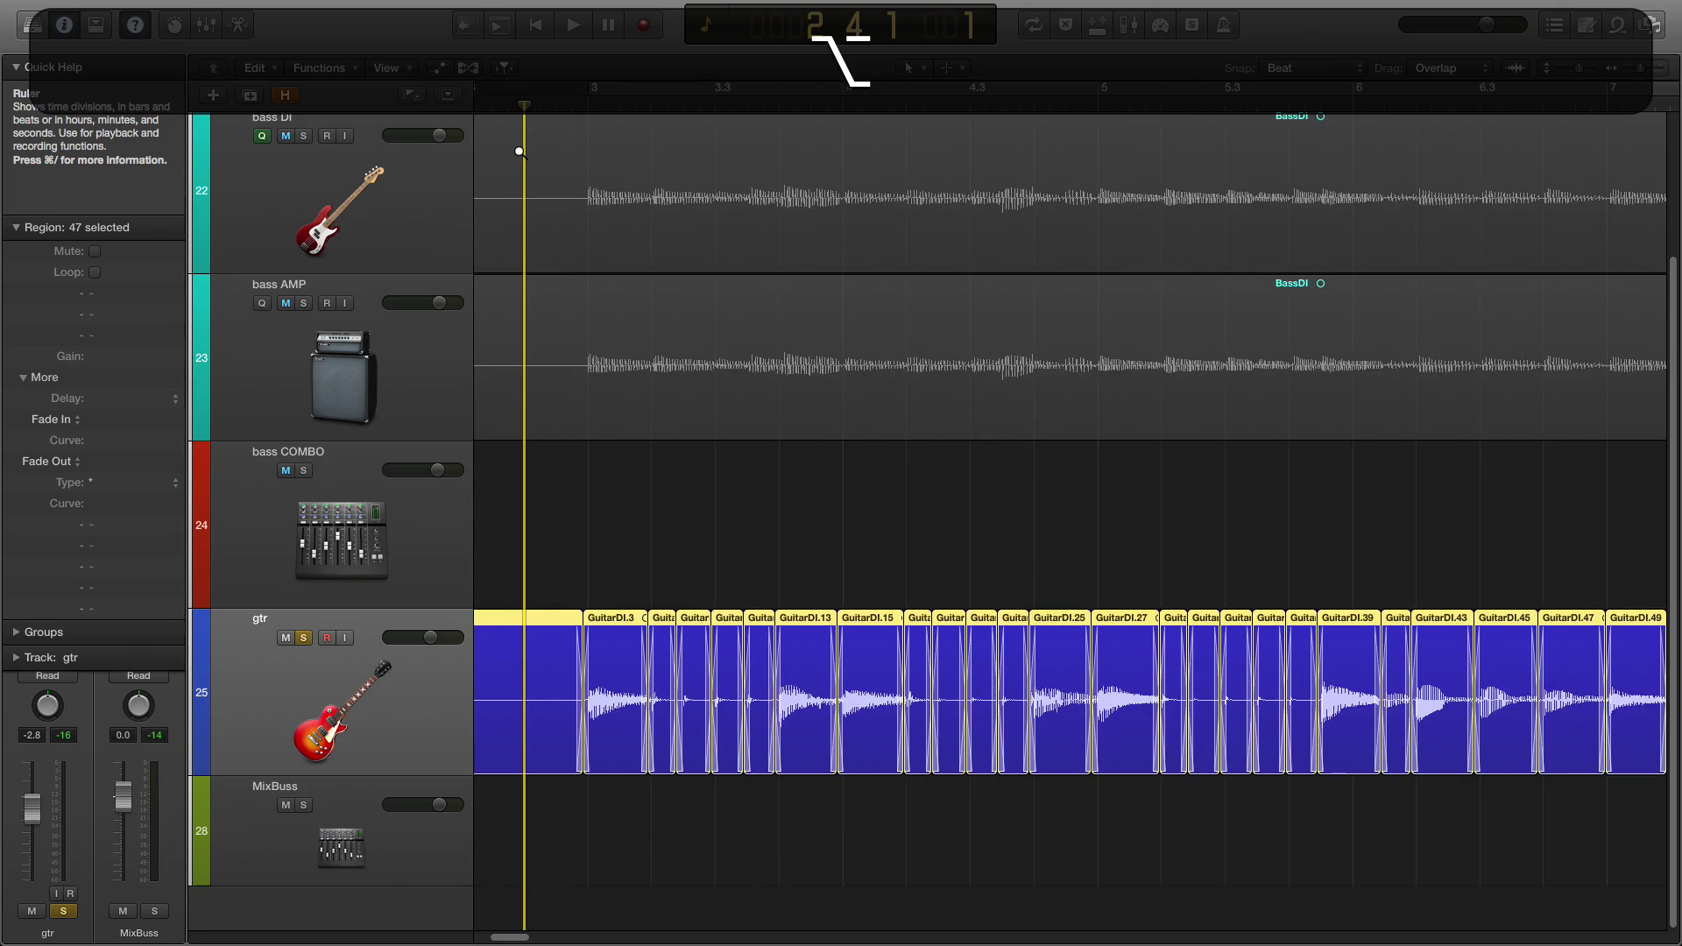
{"action": "scroll", "coordinate": [520, 150], "scroll_direction": "up", "scroll_amount": 2}
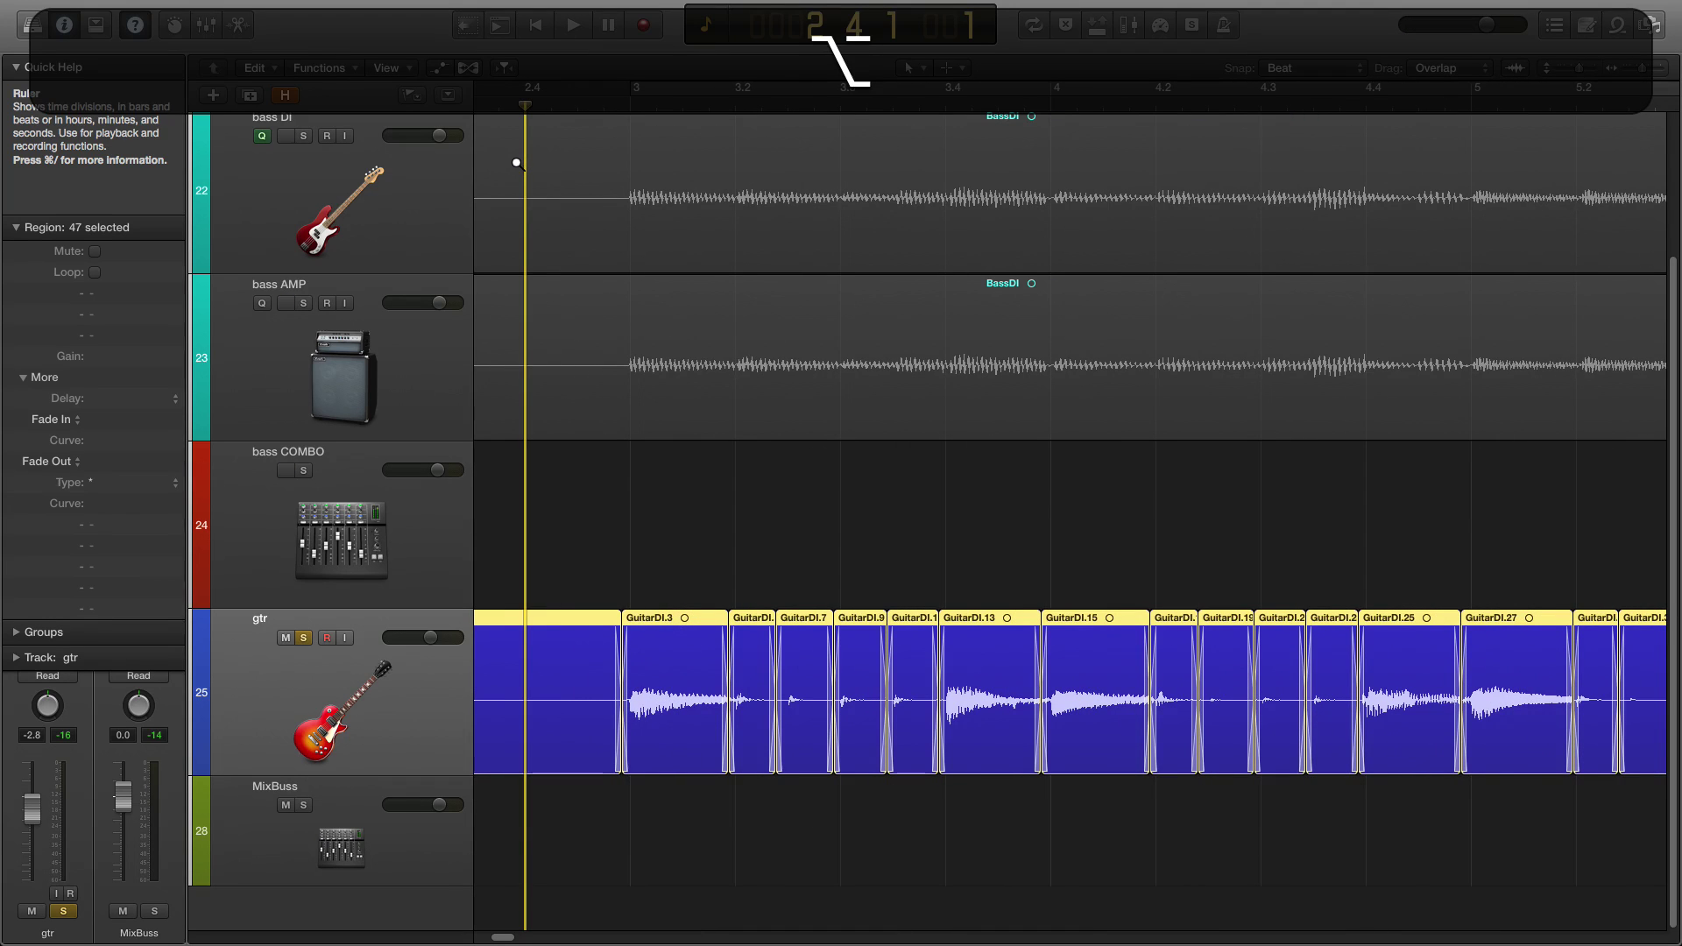
{"action": "scroll", "coordinate": [517, 162], "scroll_direction": "down", "scroll_amount": 5}
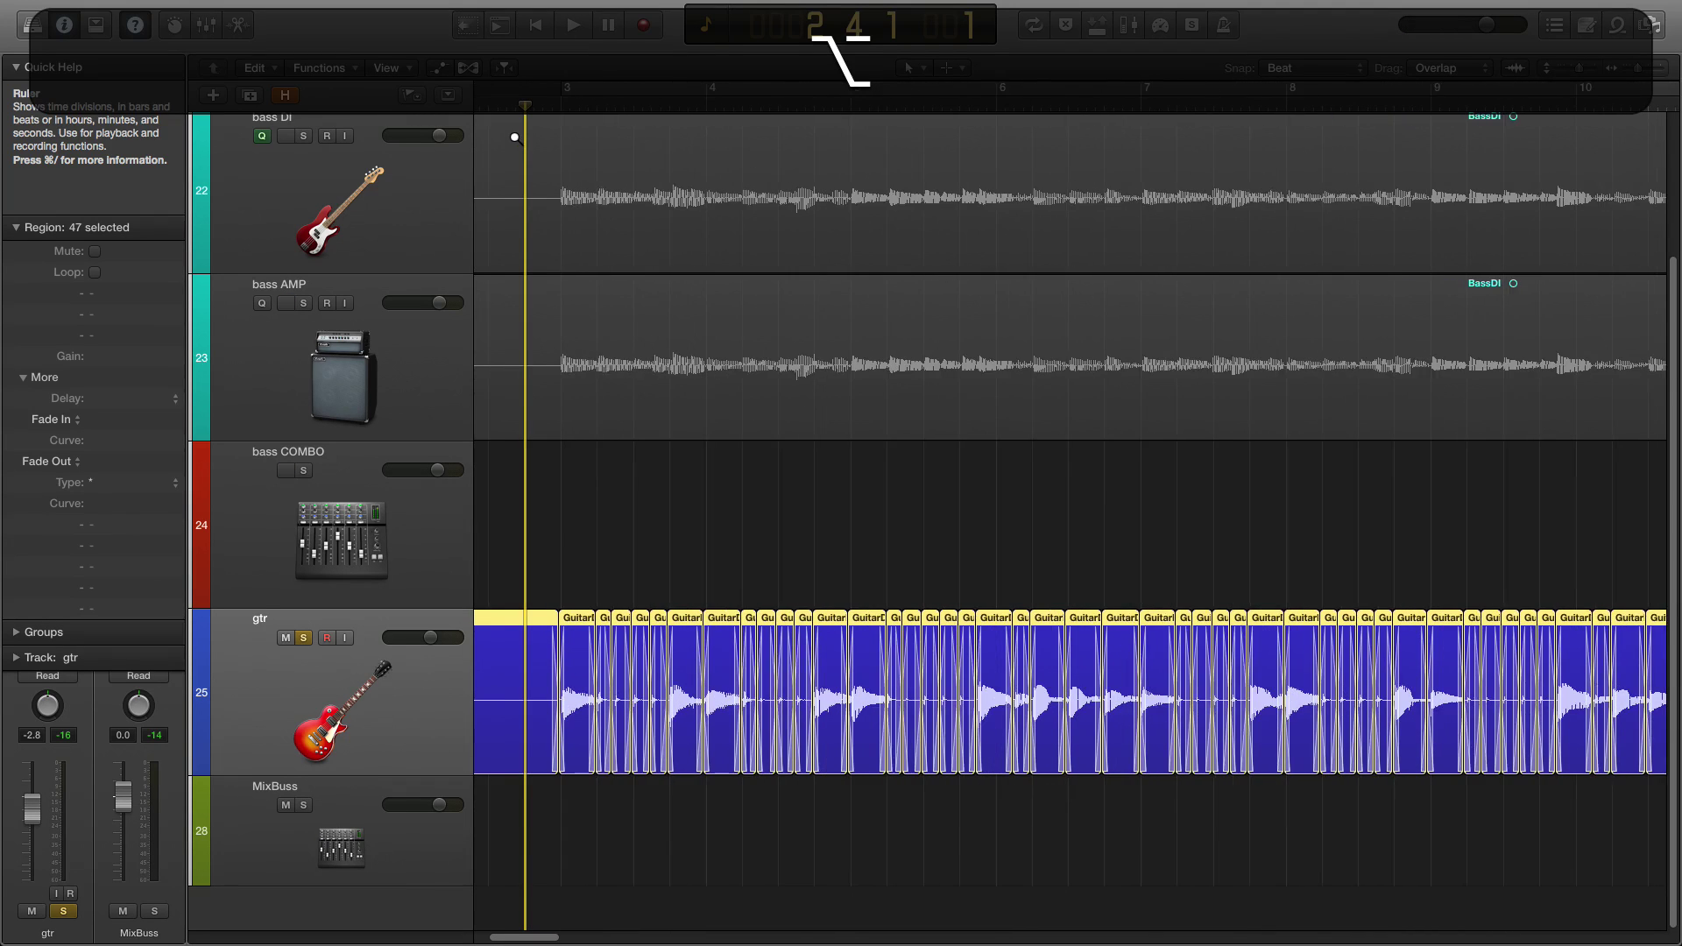
{"action": "scroll", "coordinate": [513, 132], "scroll_direction": "down", "scroll_amount": 1}
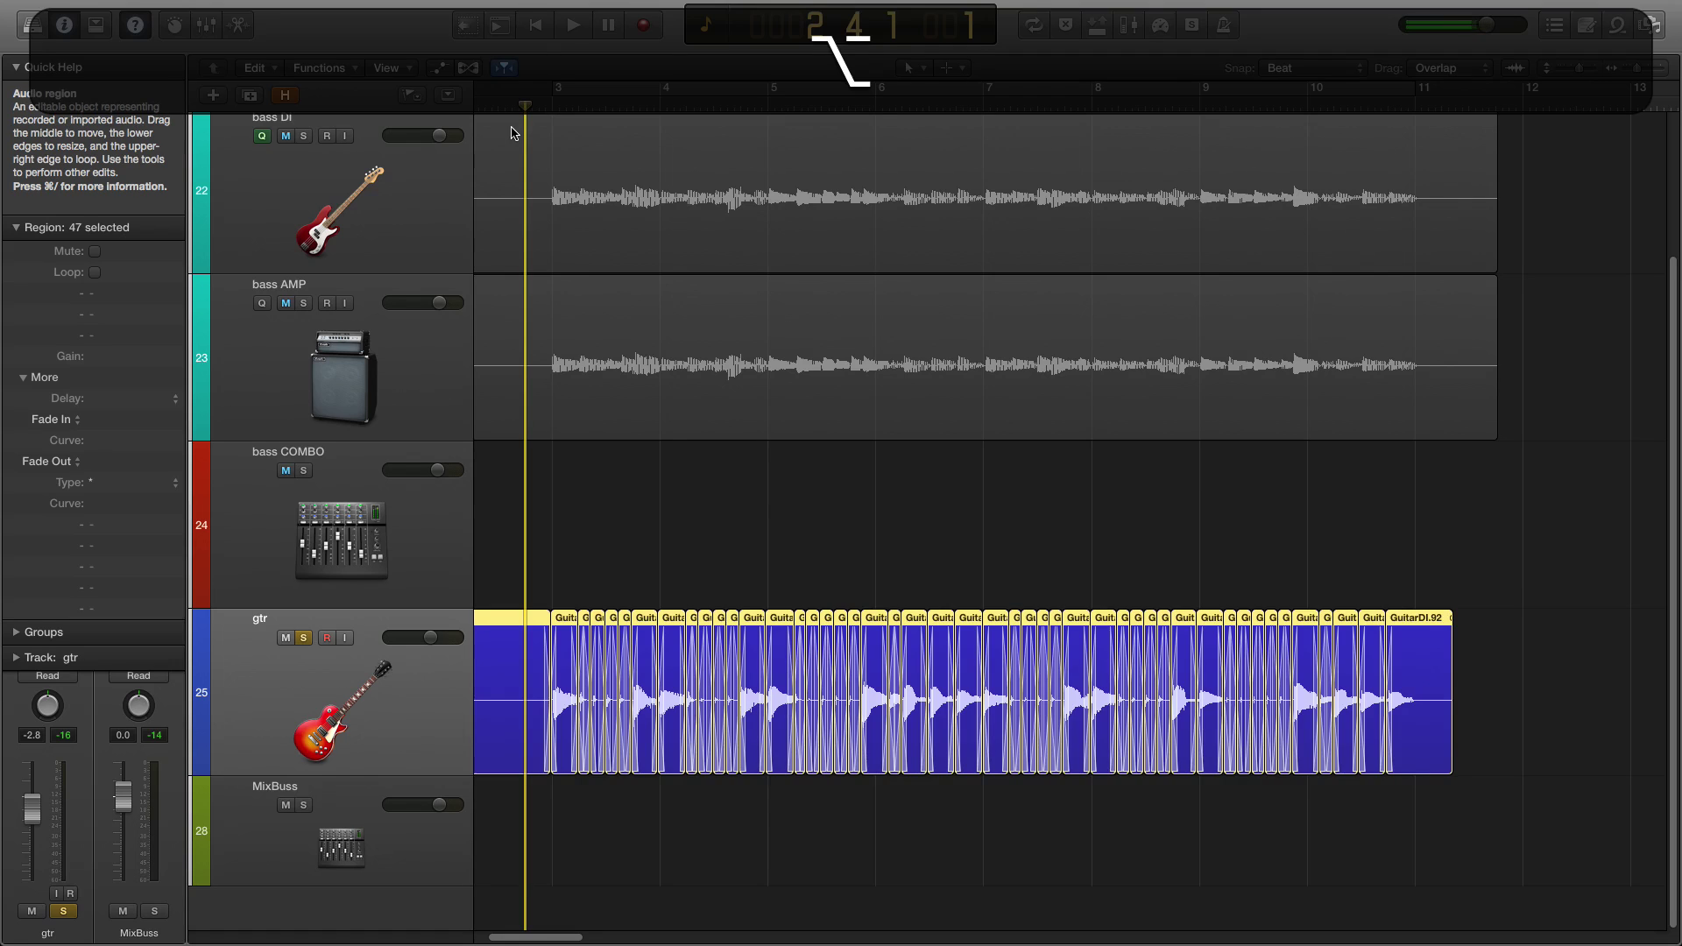
{"action": "key", "text": "space"}
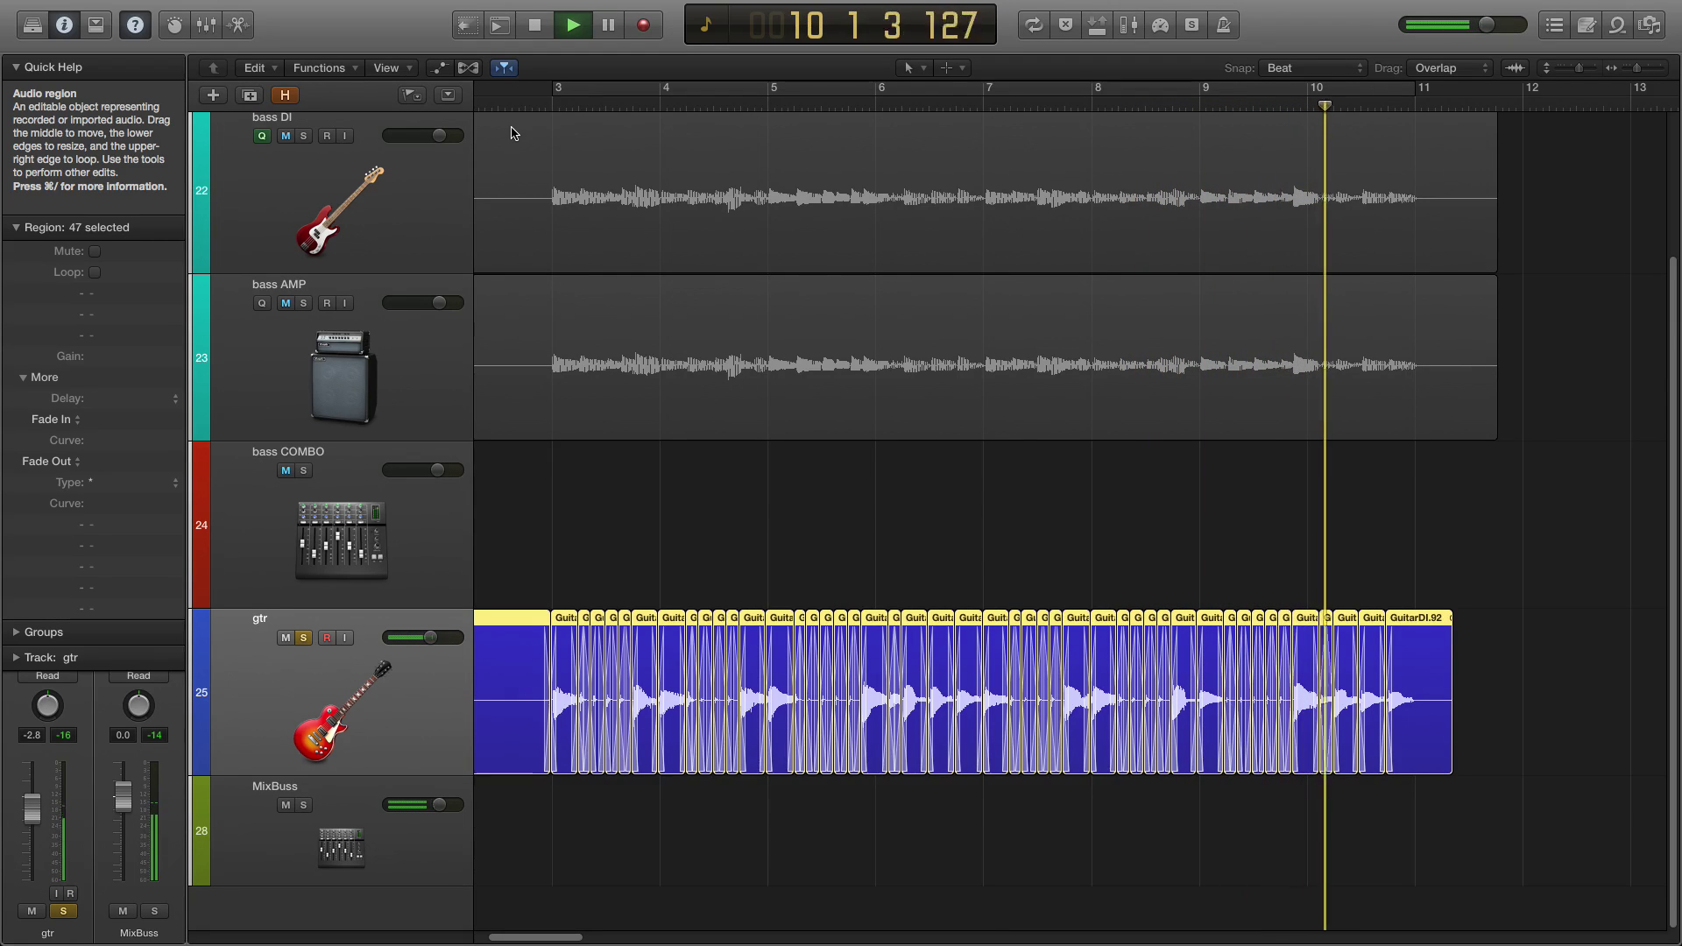
{"action": "key", "text": "space"}
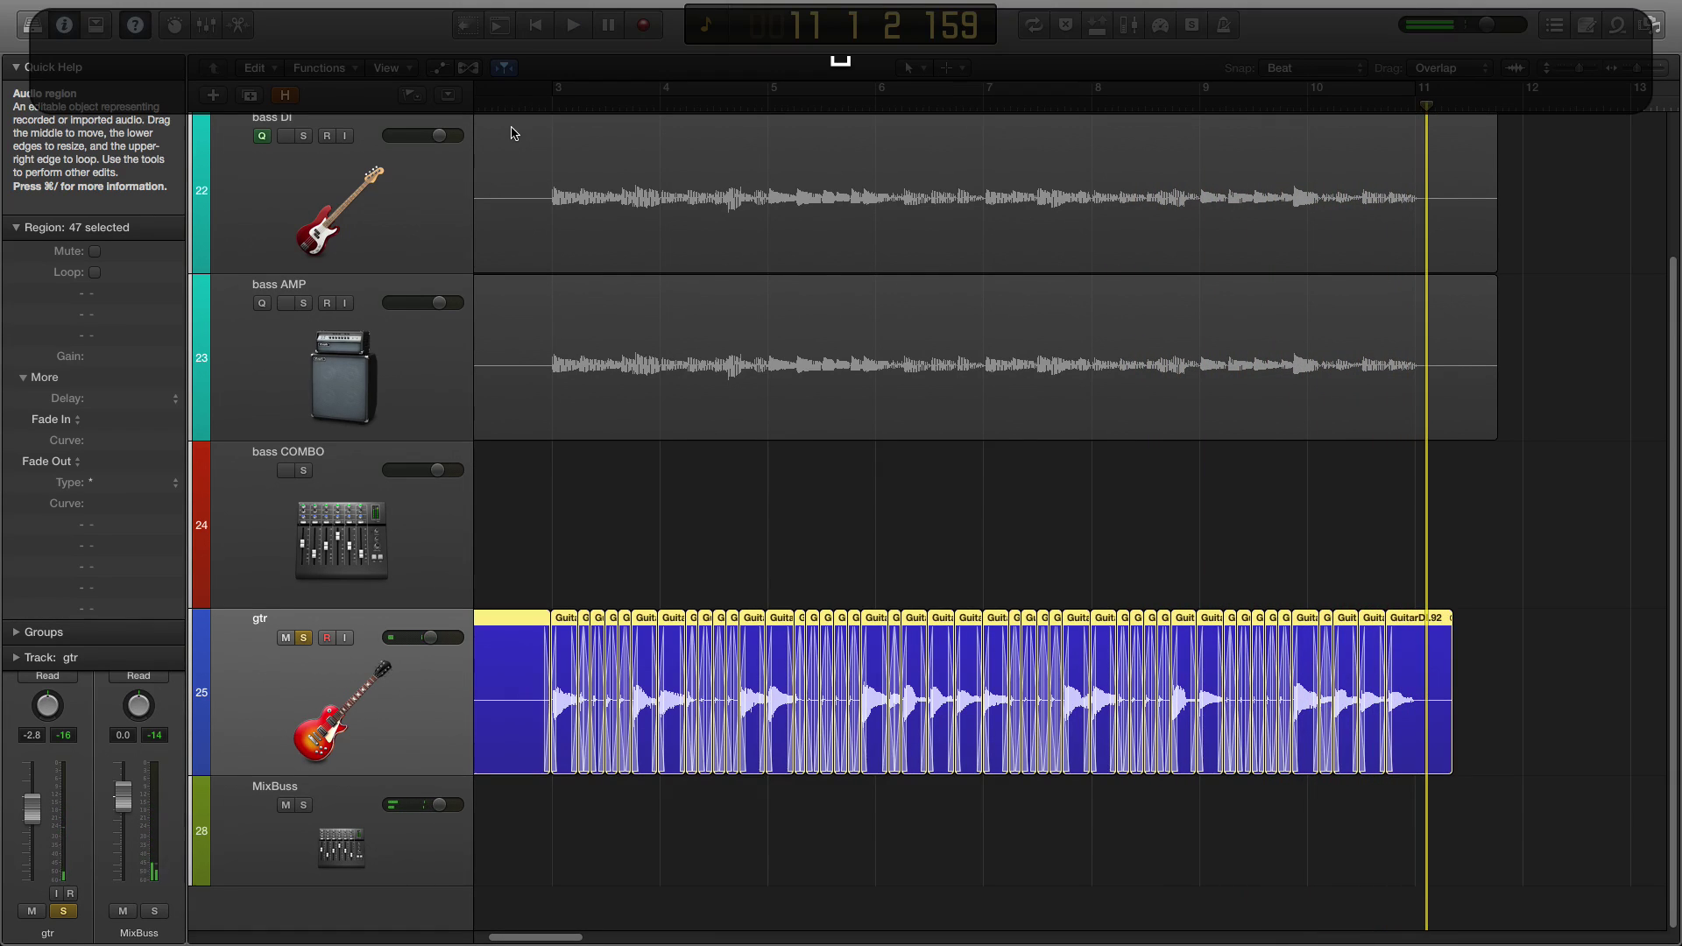
Toggle the gtr track's solo off and on again, and return the playhead to 2 4 1 1.
{"action": "left_click", "coordinate": [303, 640]}
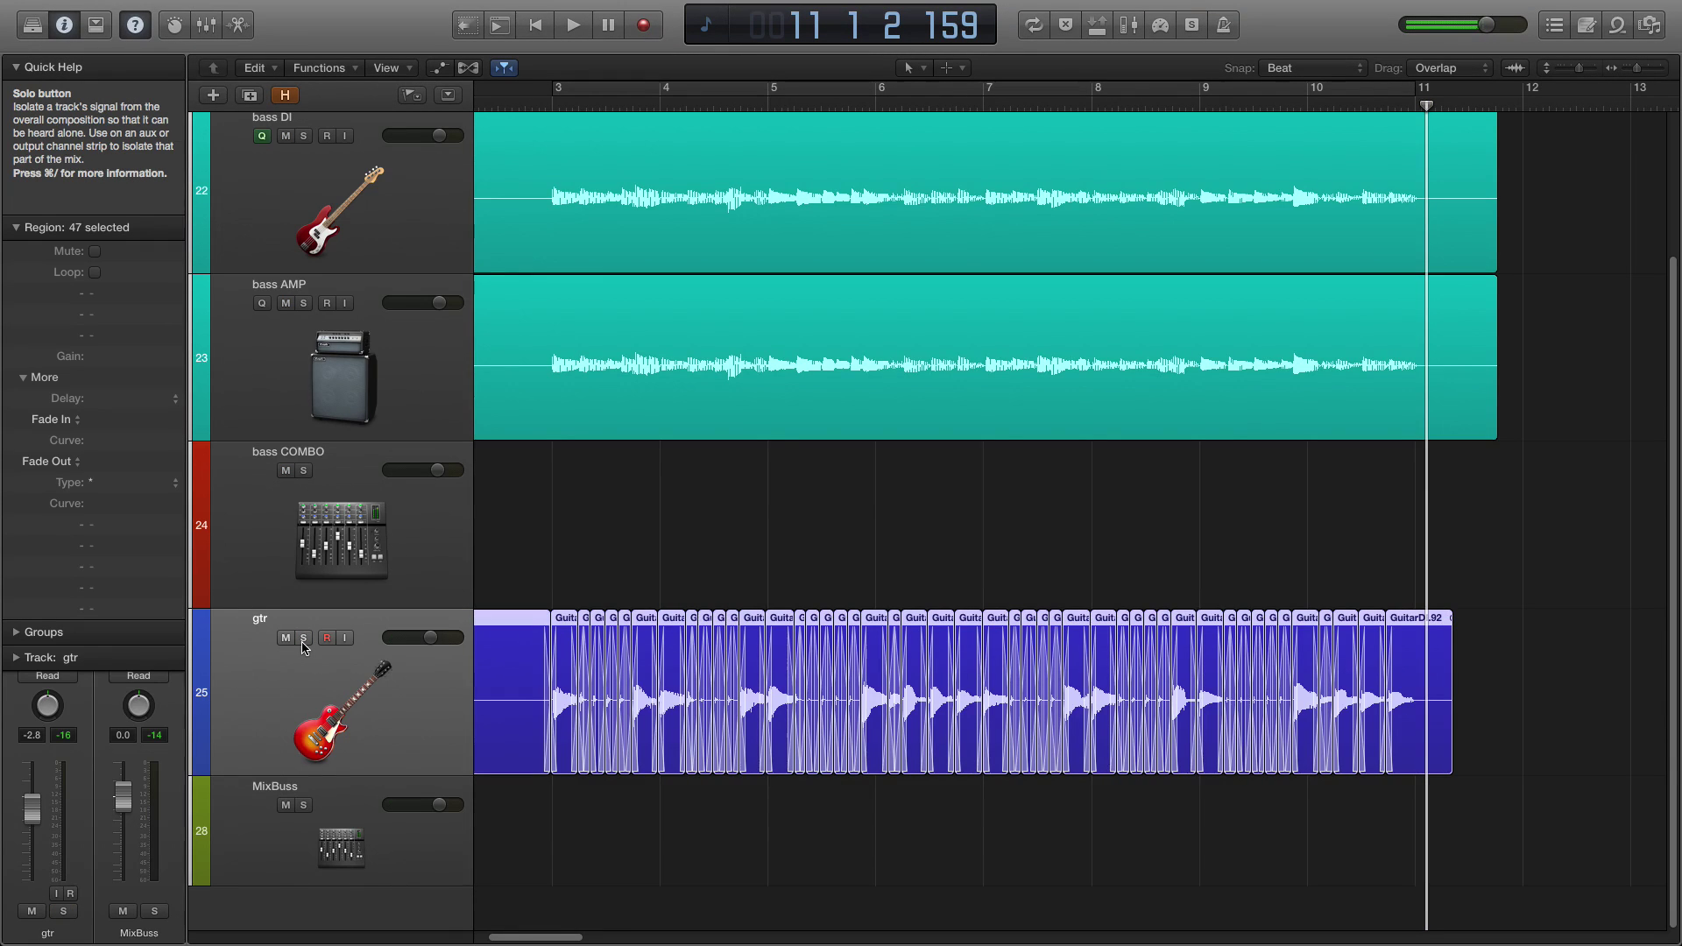
{"action": "left_click", "coordinate": [303, 640]}
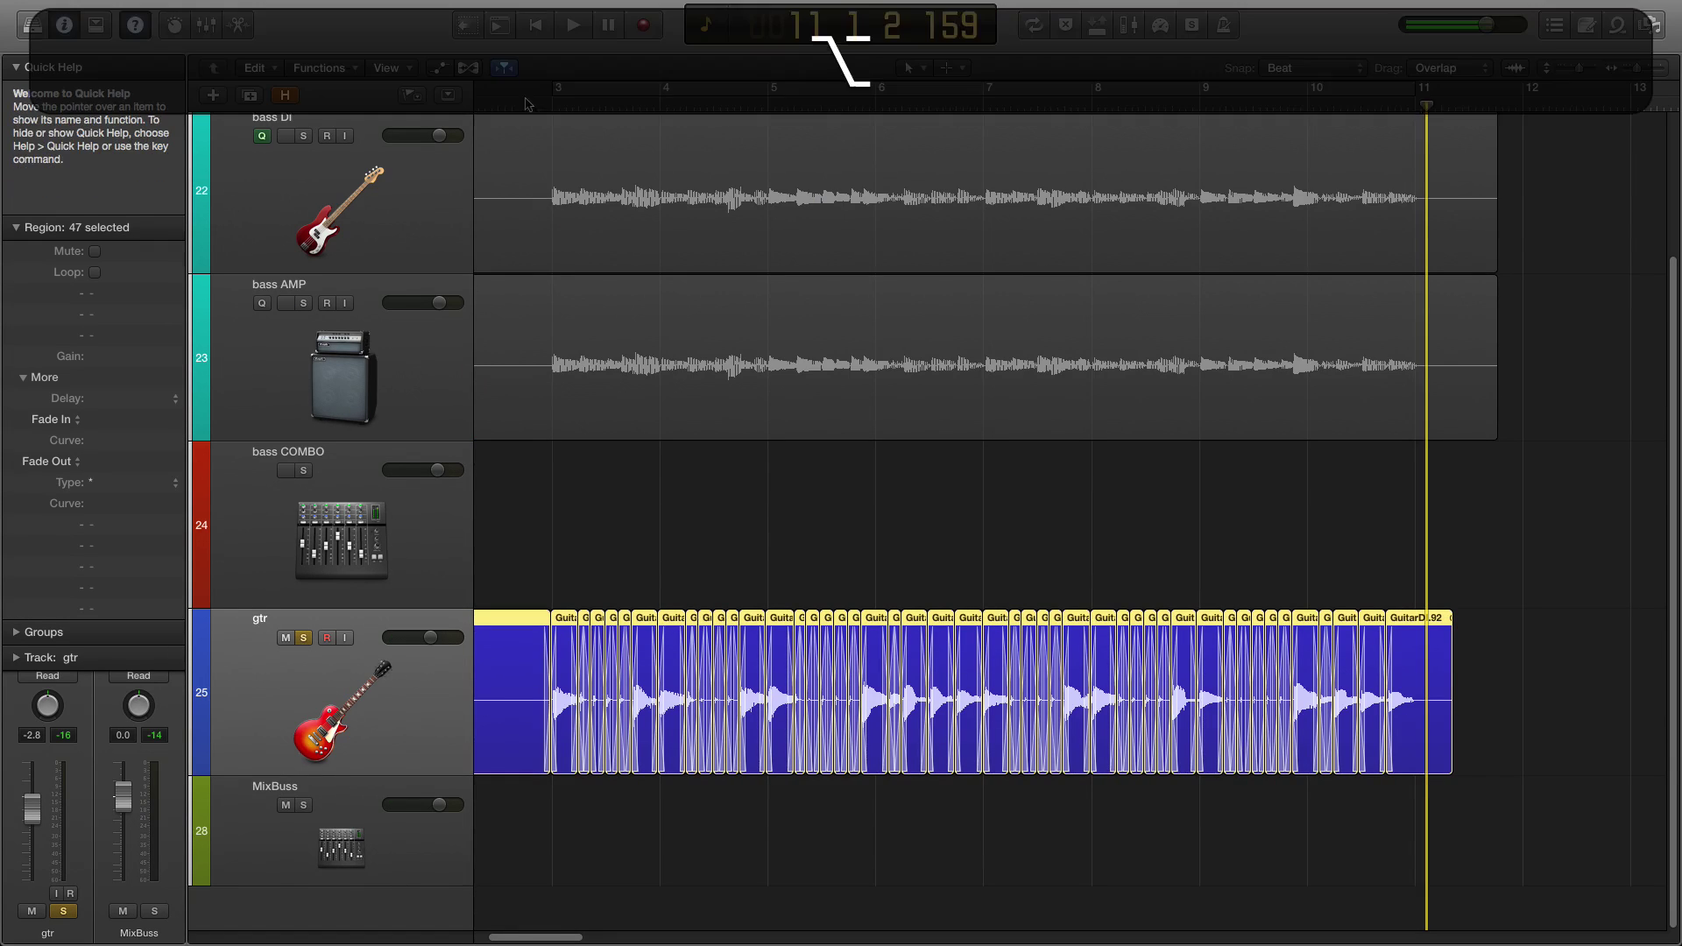
{"action": "left_click", "coordinate": [526, 107], "text": "alt"}
{"action": "scroll", "coordinate": [526, 141], "scroll_direction": "up", "scroll_amount": 5, "text": "alt"}
{"action": "scroll", "coordinate": [527, 145], "scroll_direction": "up", "scroll_amount": 2, "text": "alt"}
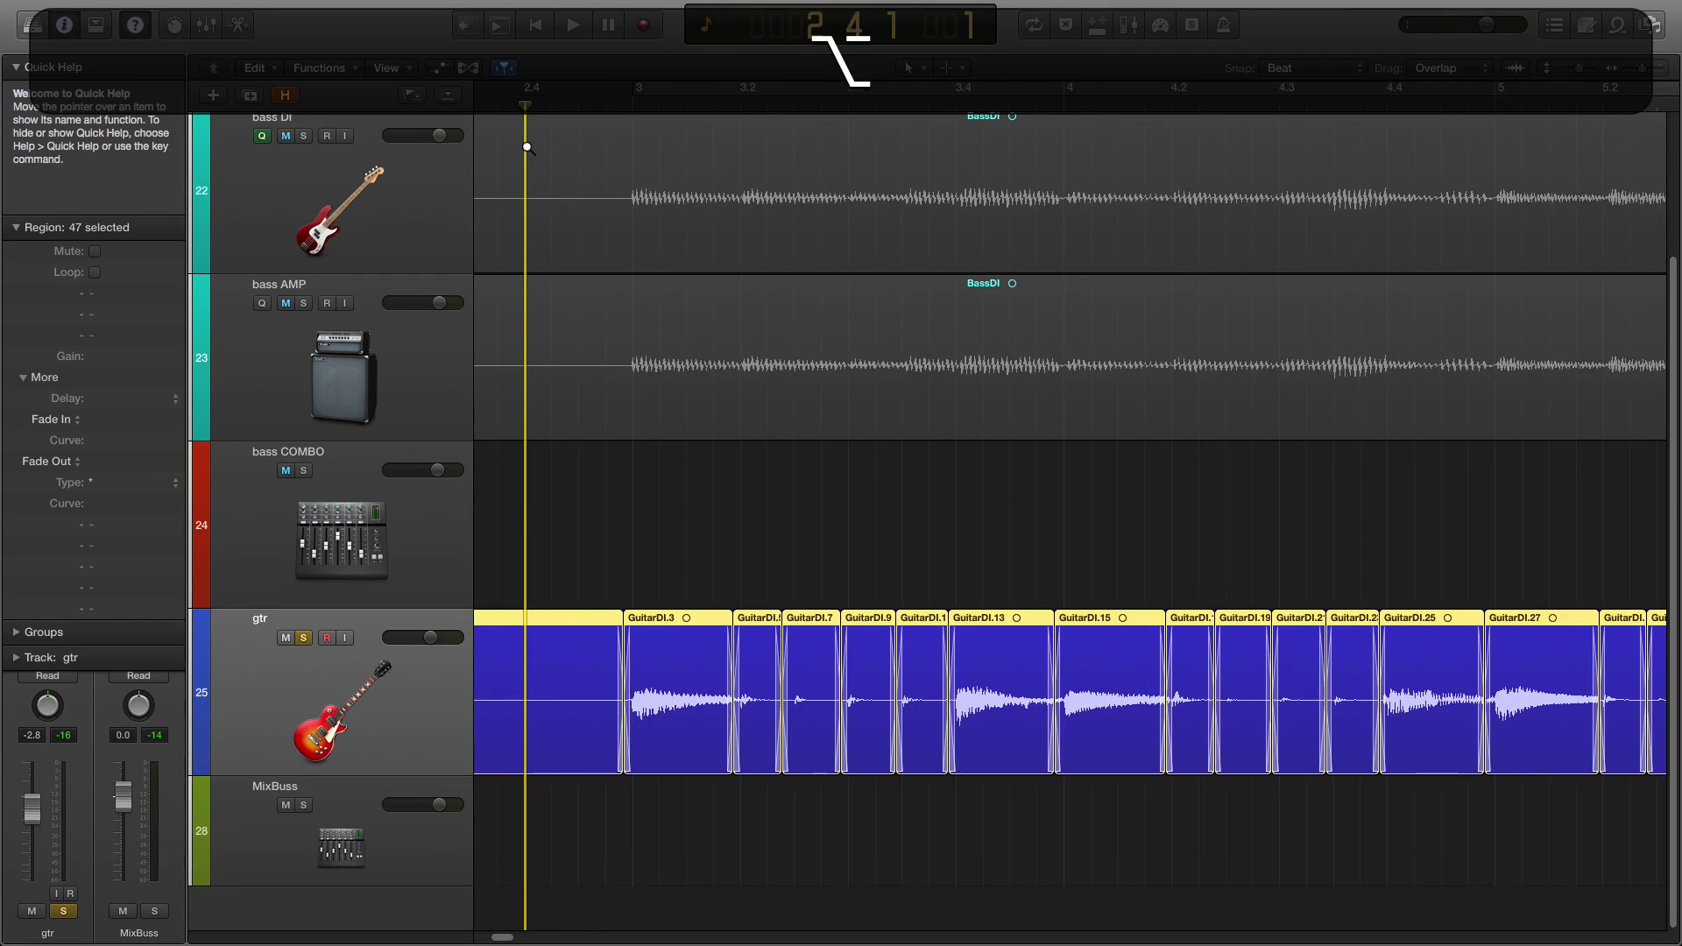
{"action": "scroll", "coordinate": [526, 146], "scroll_direction": "down", "scroll_amount": 2, "text": "alt"}
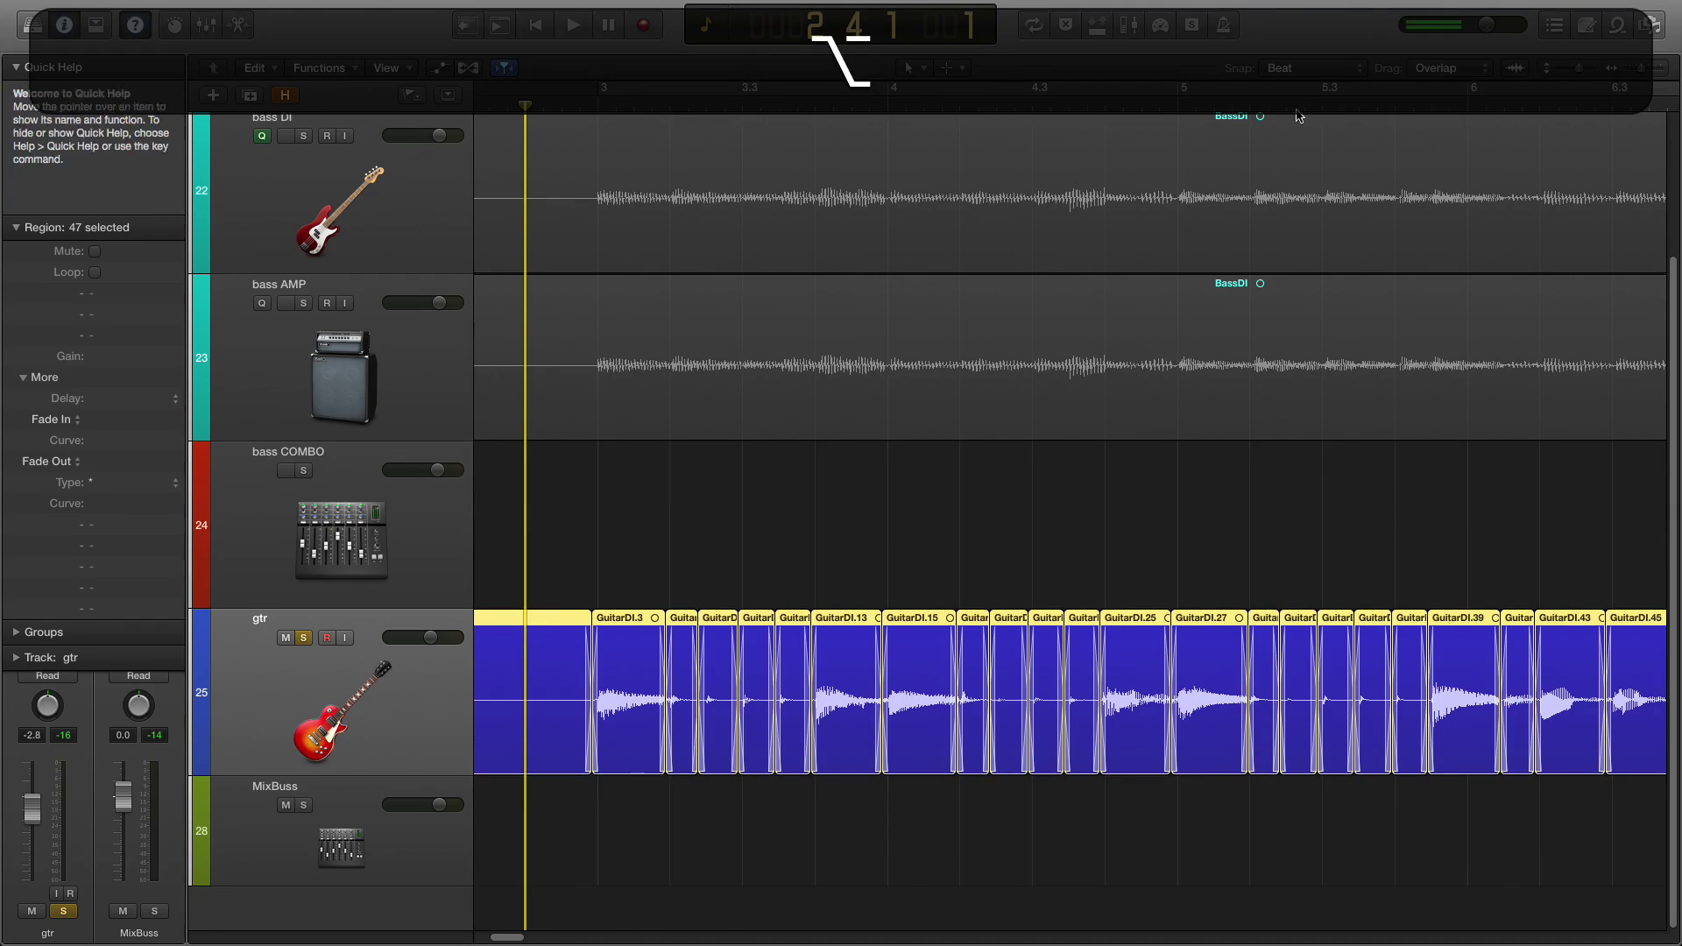
Look through the drag modes, keep Overlap, and select all the gtr slices except the first region, GuitarDI.1.
{"action": "left_click", "coordinate": [1445, 68]}
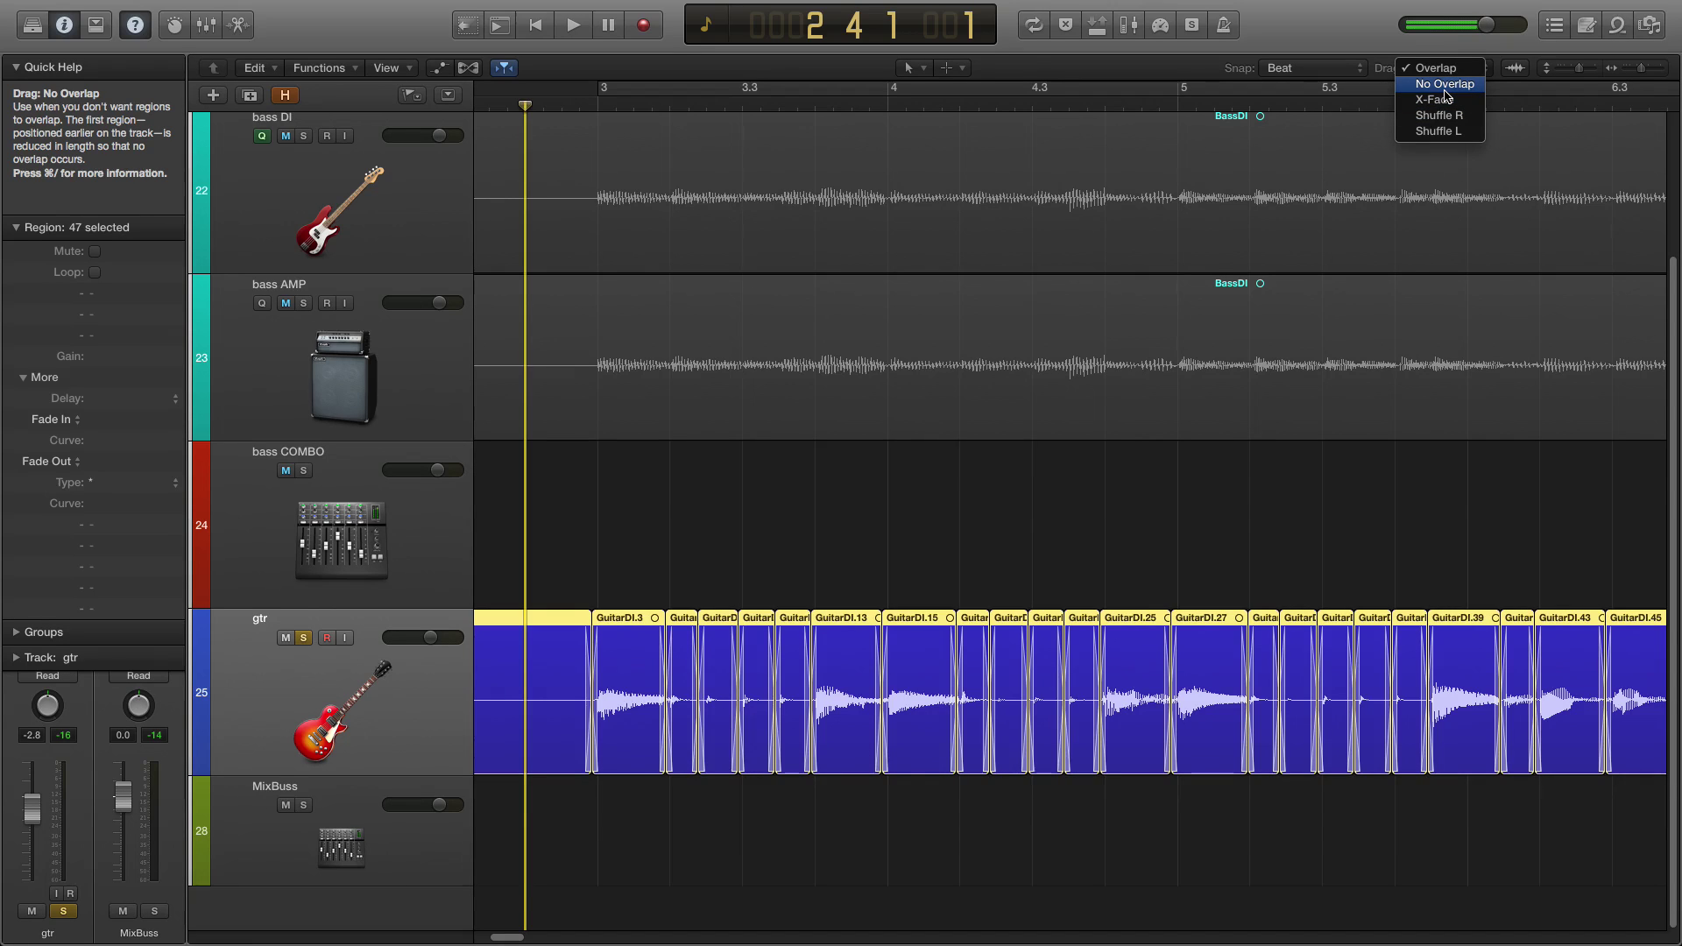
{"action": "left_click", "coordinate": [1340, 121]}
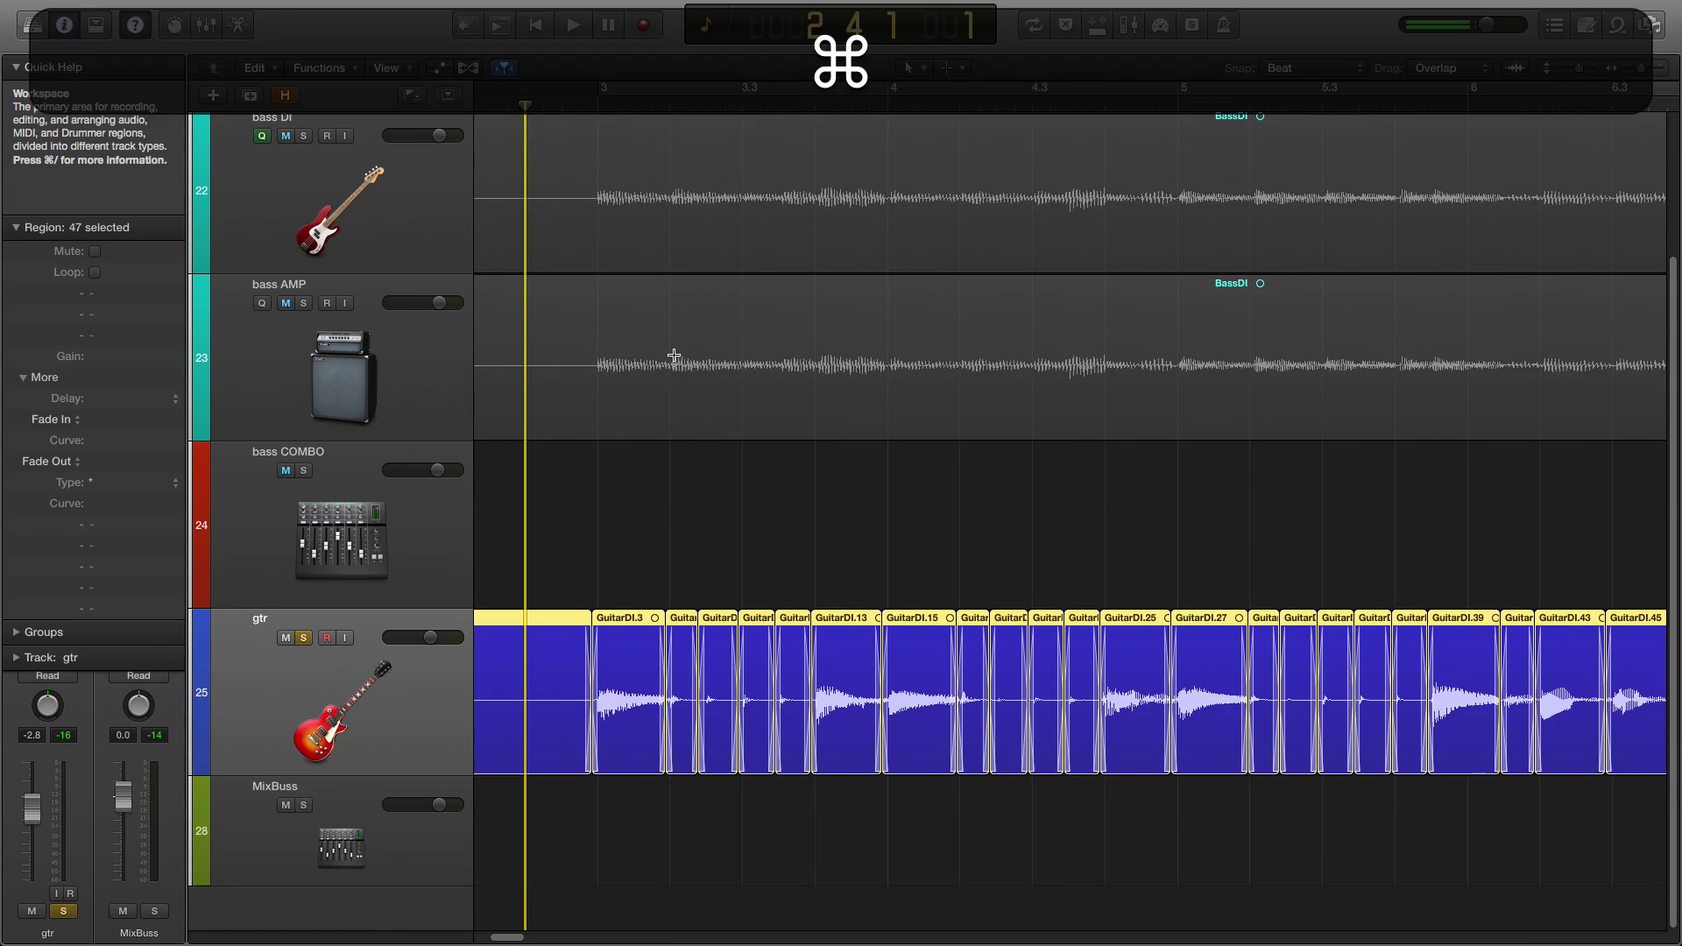
{"action": "key", "text": "super+Left"}
{"action": "key", "text": "super+Left"}
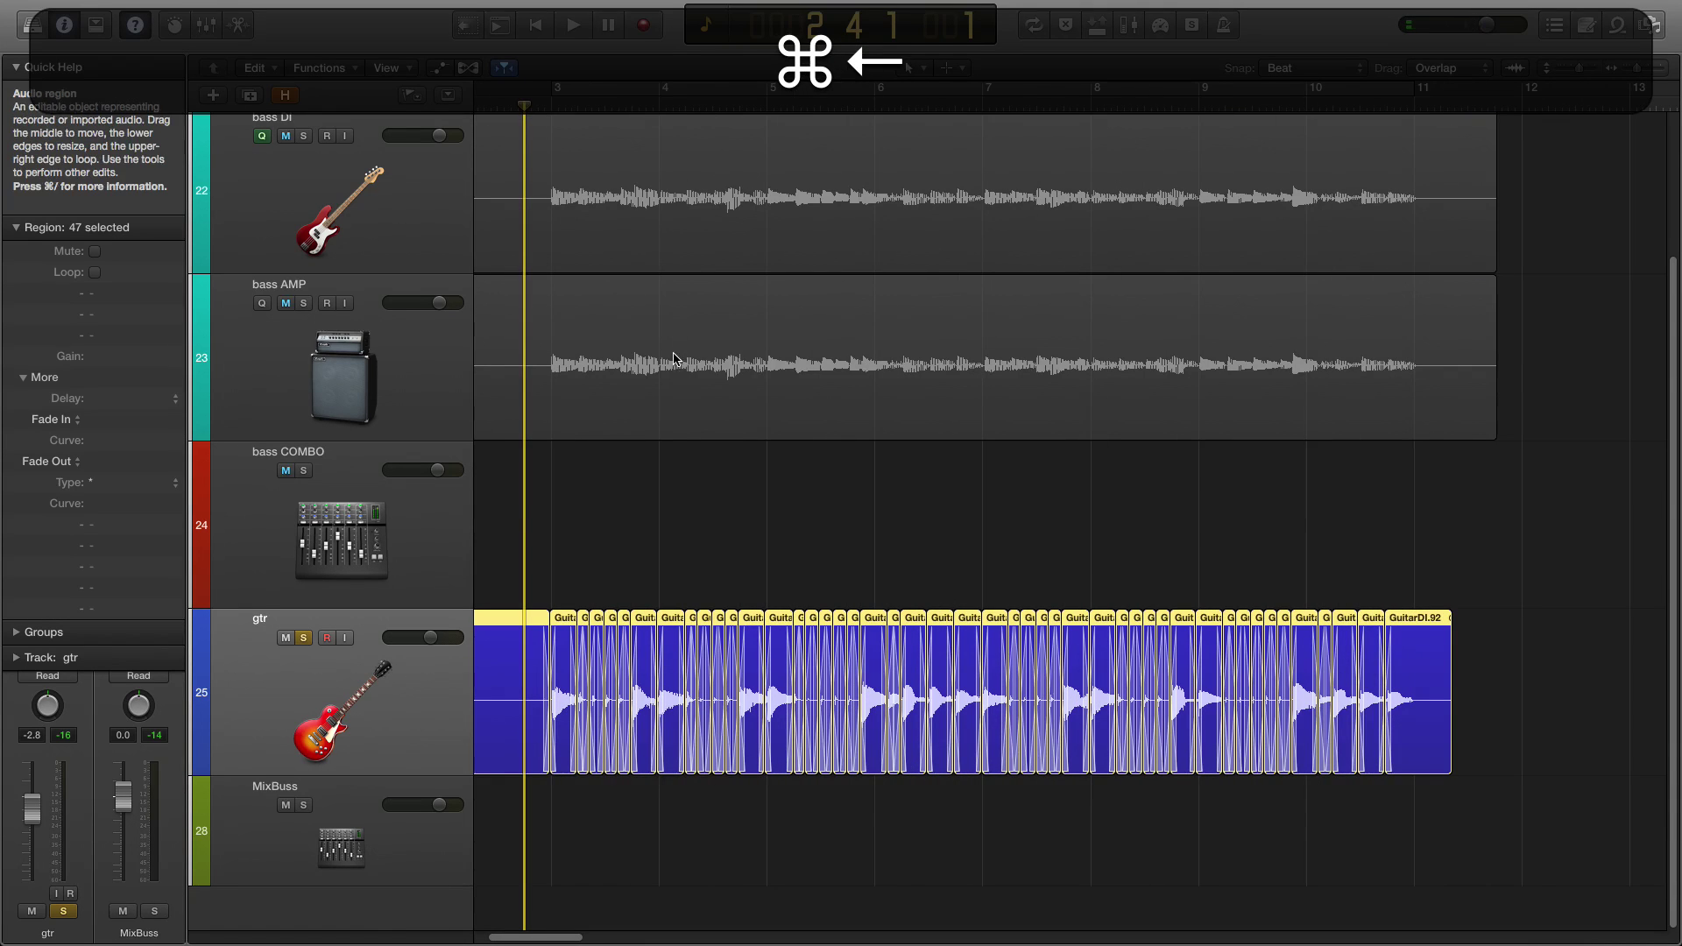
{"action": "left_click_drag", "start_coordinate": [1486, 658], "coordinate": [562, 732]}
Set Snap to Samples and extend the starts of the selected gtr slices slightly earlier, undoing the attempt made with Beat snapping.
{"action": "key", "text": "super+Right"}
{"action": "key", "text": "super+Right"}
{"action": "key", "text": "super+Right"}
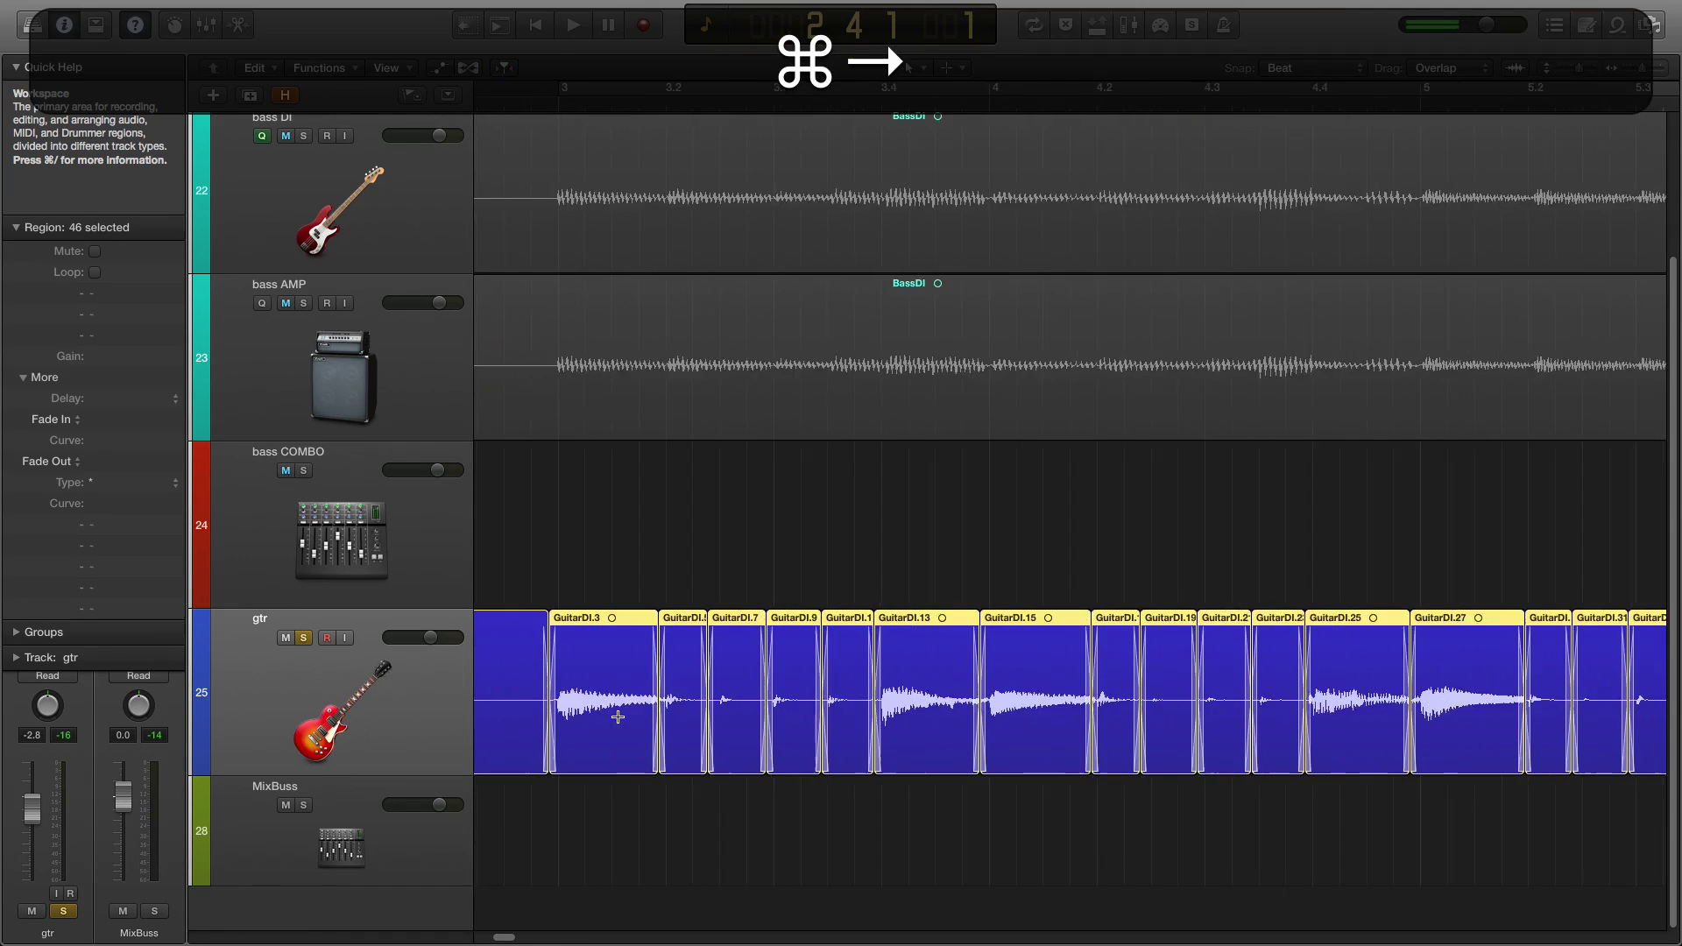
{"action": "key", "text": "super+Right"}
{"action": "key", "text": "super+Right"}
{"action": "key", "text": "super+Left"}
{"action": "key", "text": "super+Left"}
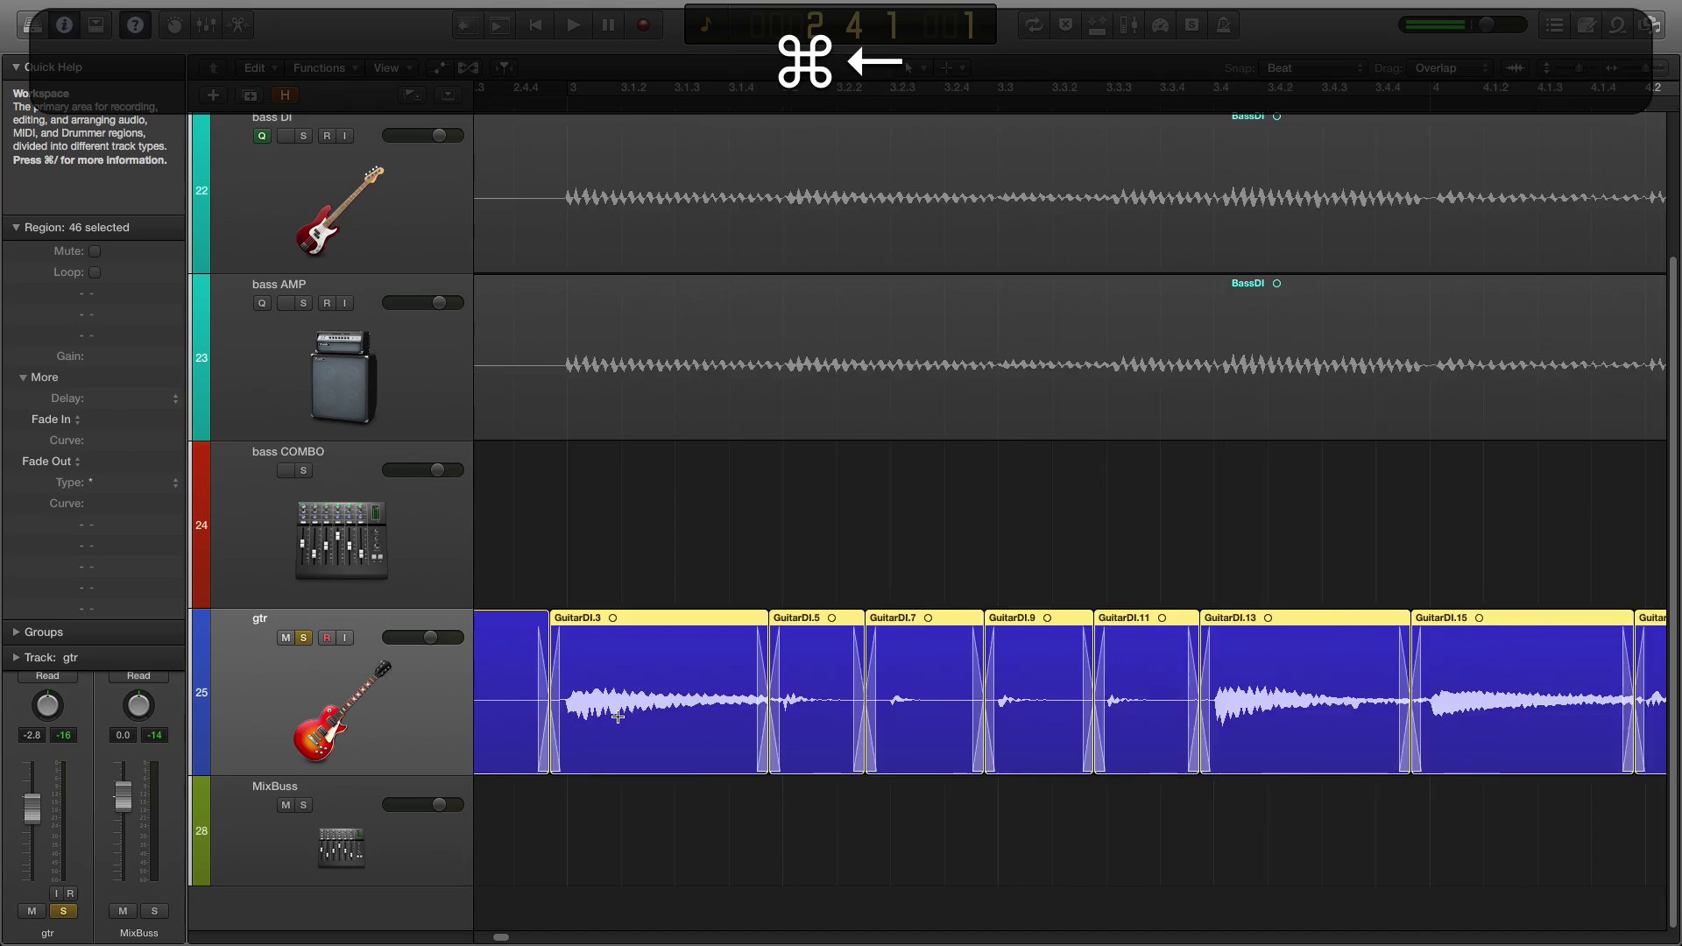
{"action": "key", "text": "super+Left"}
{"action": "key", "text": "super+Right"}
{"action": "key", "text": "super+Right"}
{"action": "key", "text": "super+Right"}
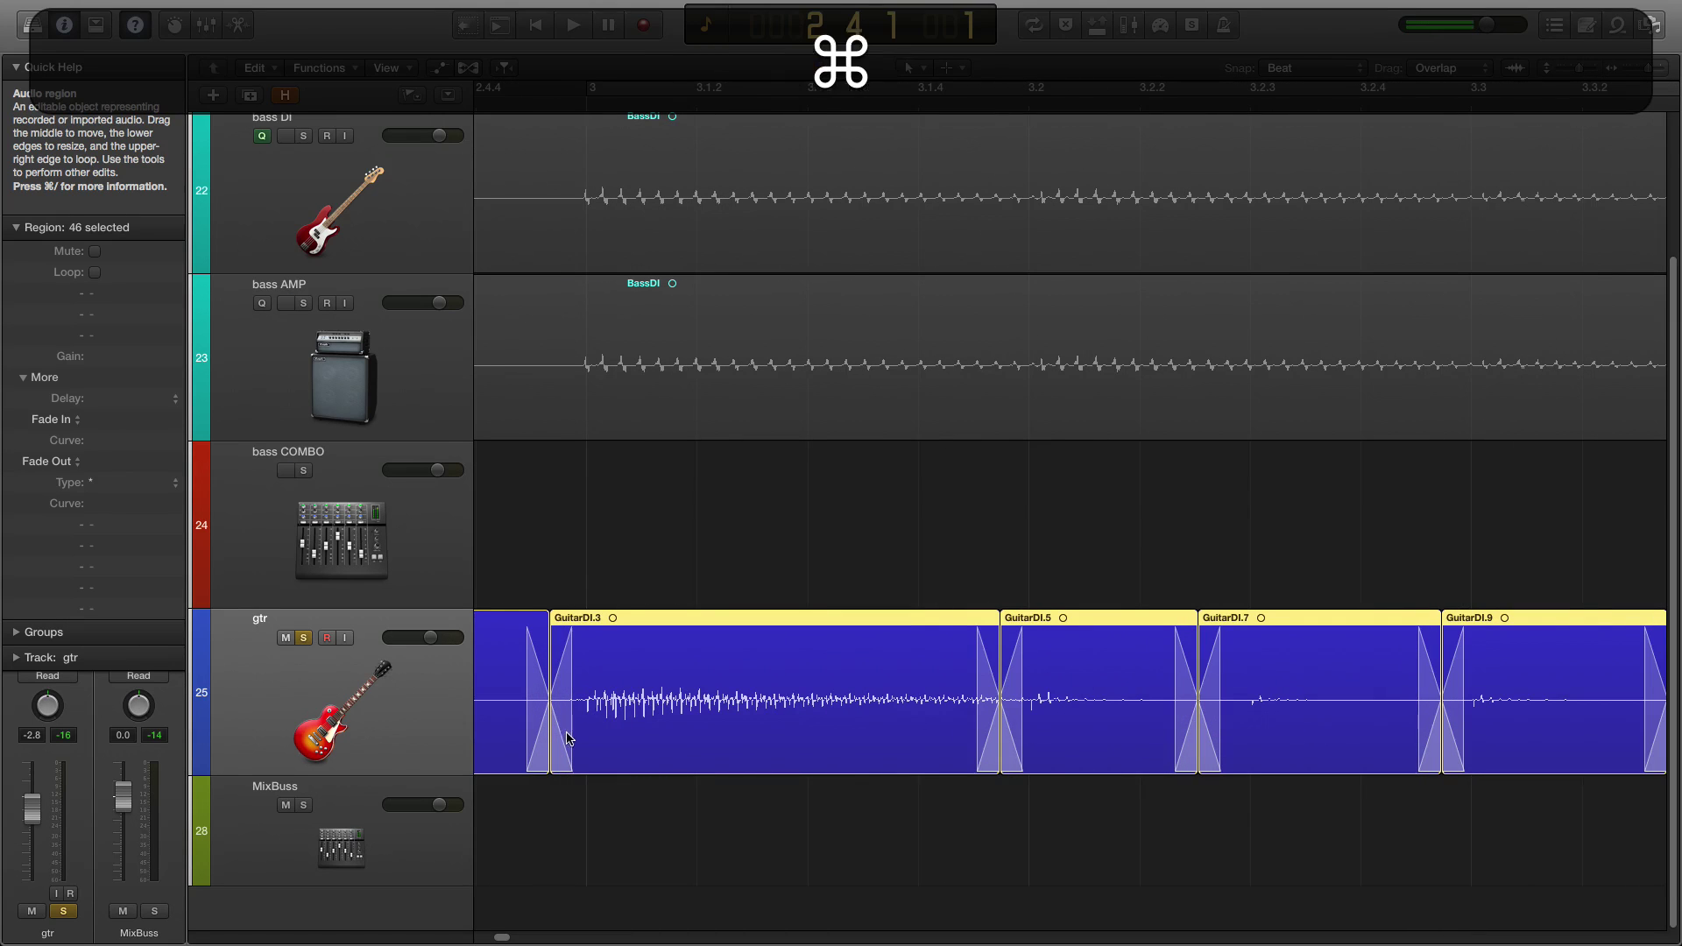
{"action": "left_click_drag", "start_coordinate": [547, 747], "coordinate": [541, 751]}
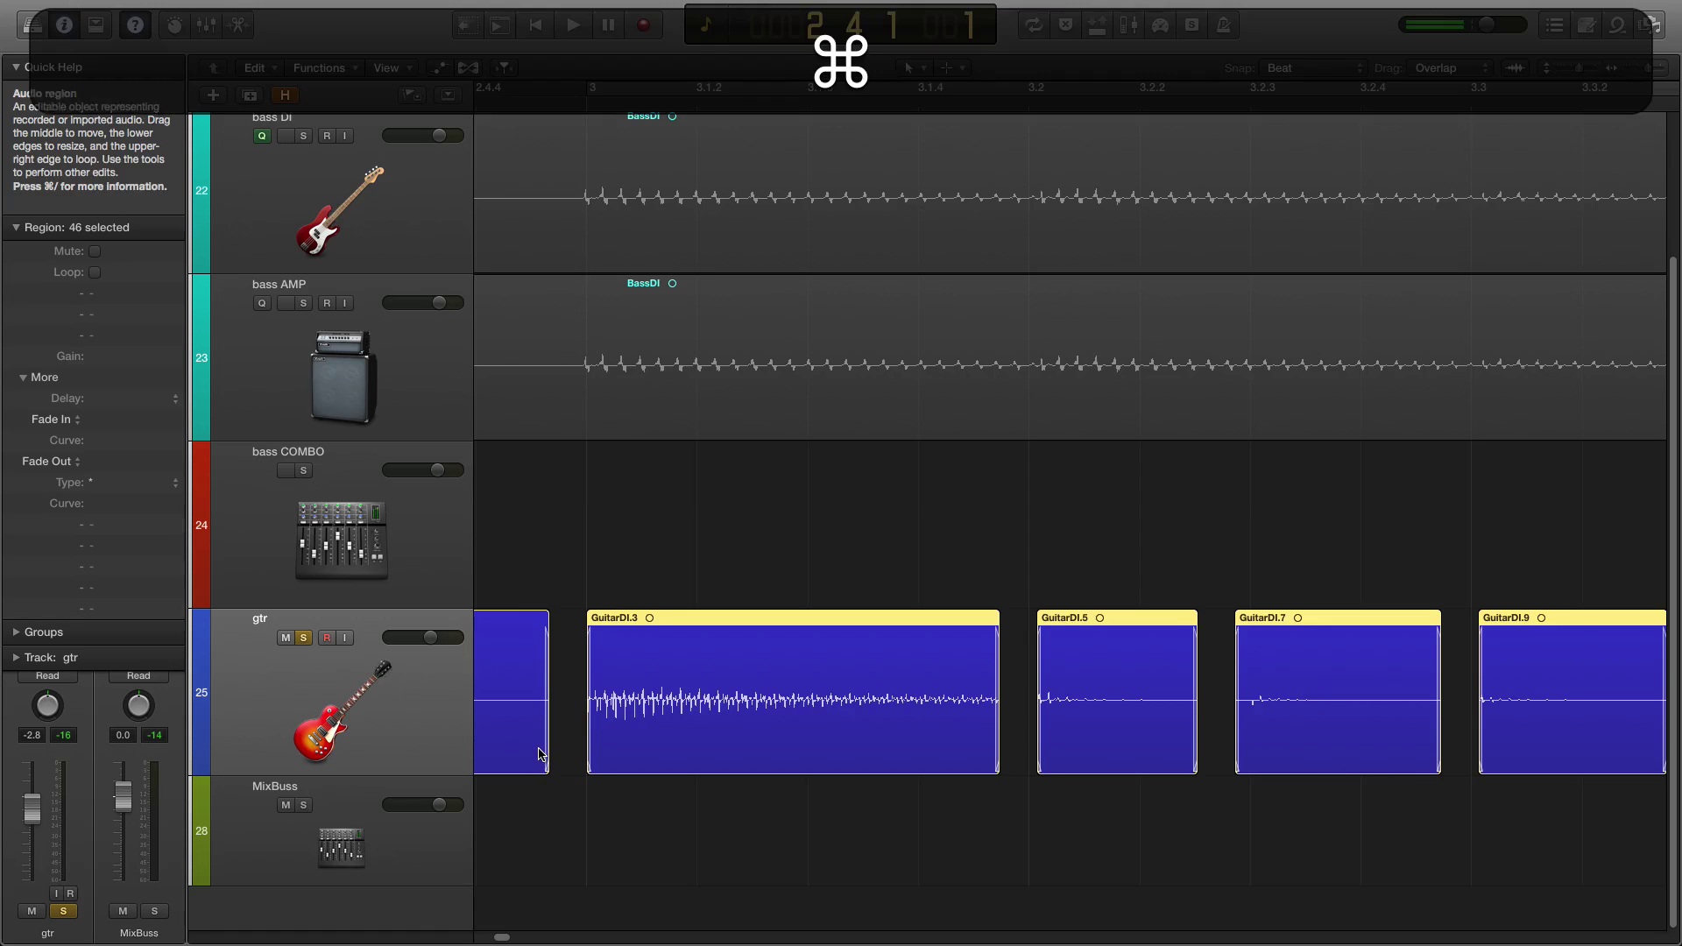
{"action": "key", "text": "super+z"}
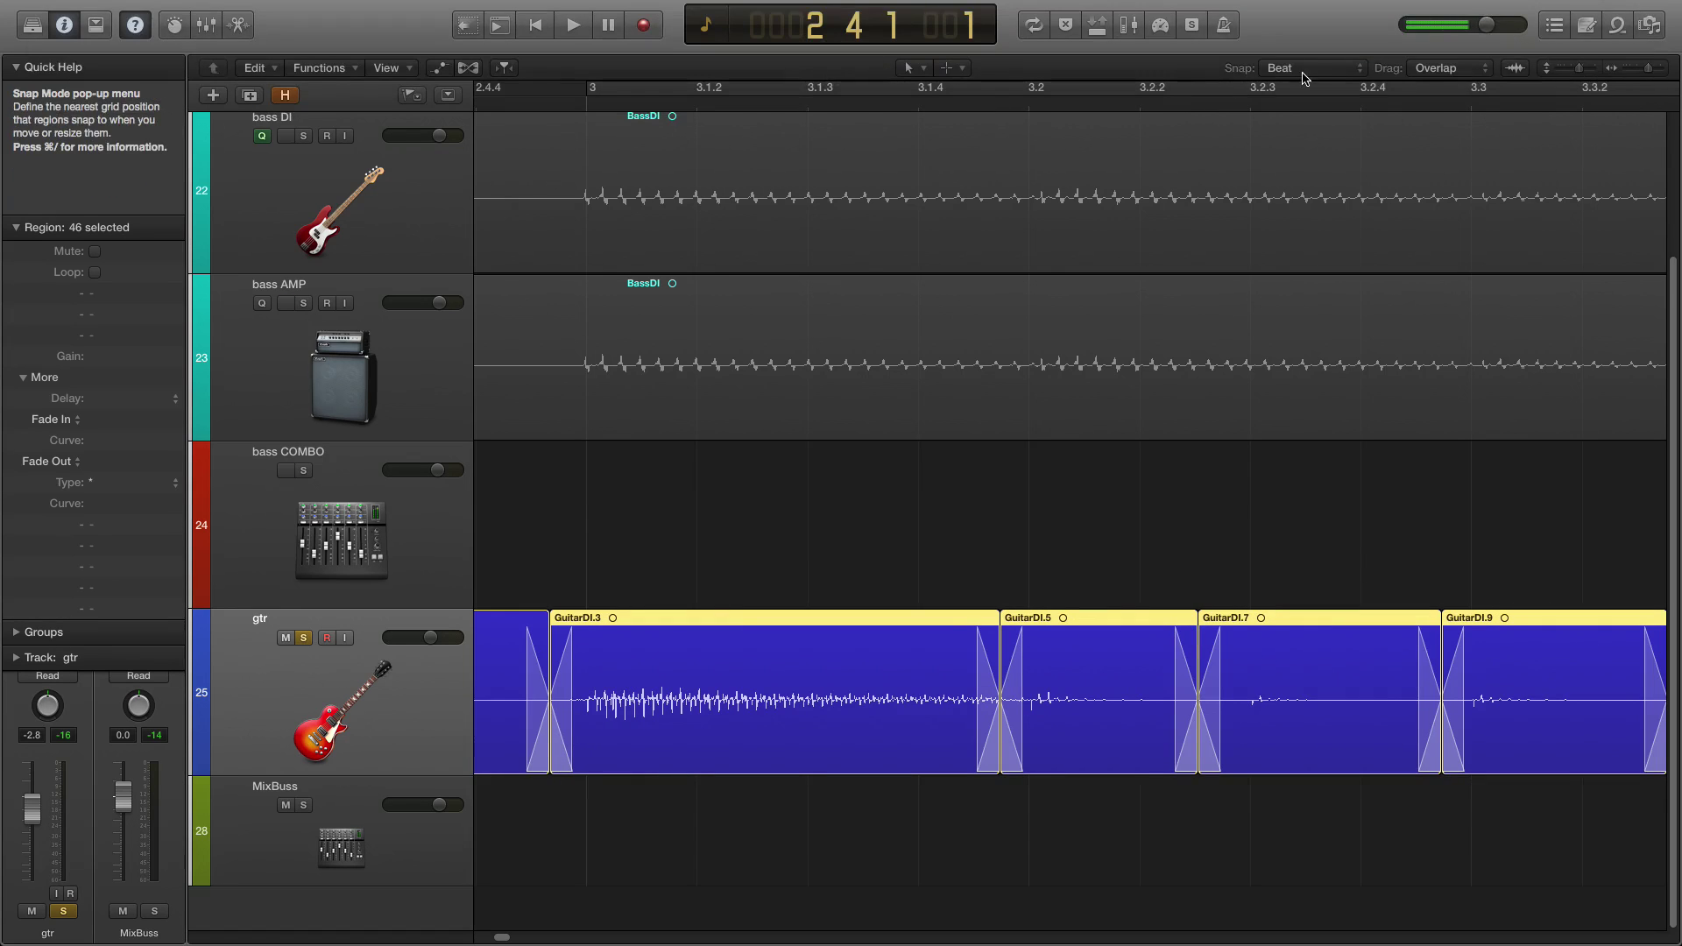
{"action": "left_click", "coordinate": [1291, 68]}
{"action": "left_click", "coordinate": [1292, 147]}
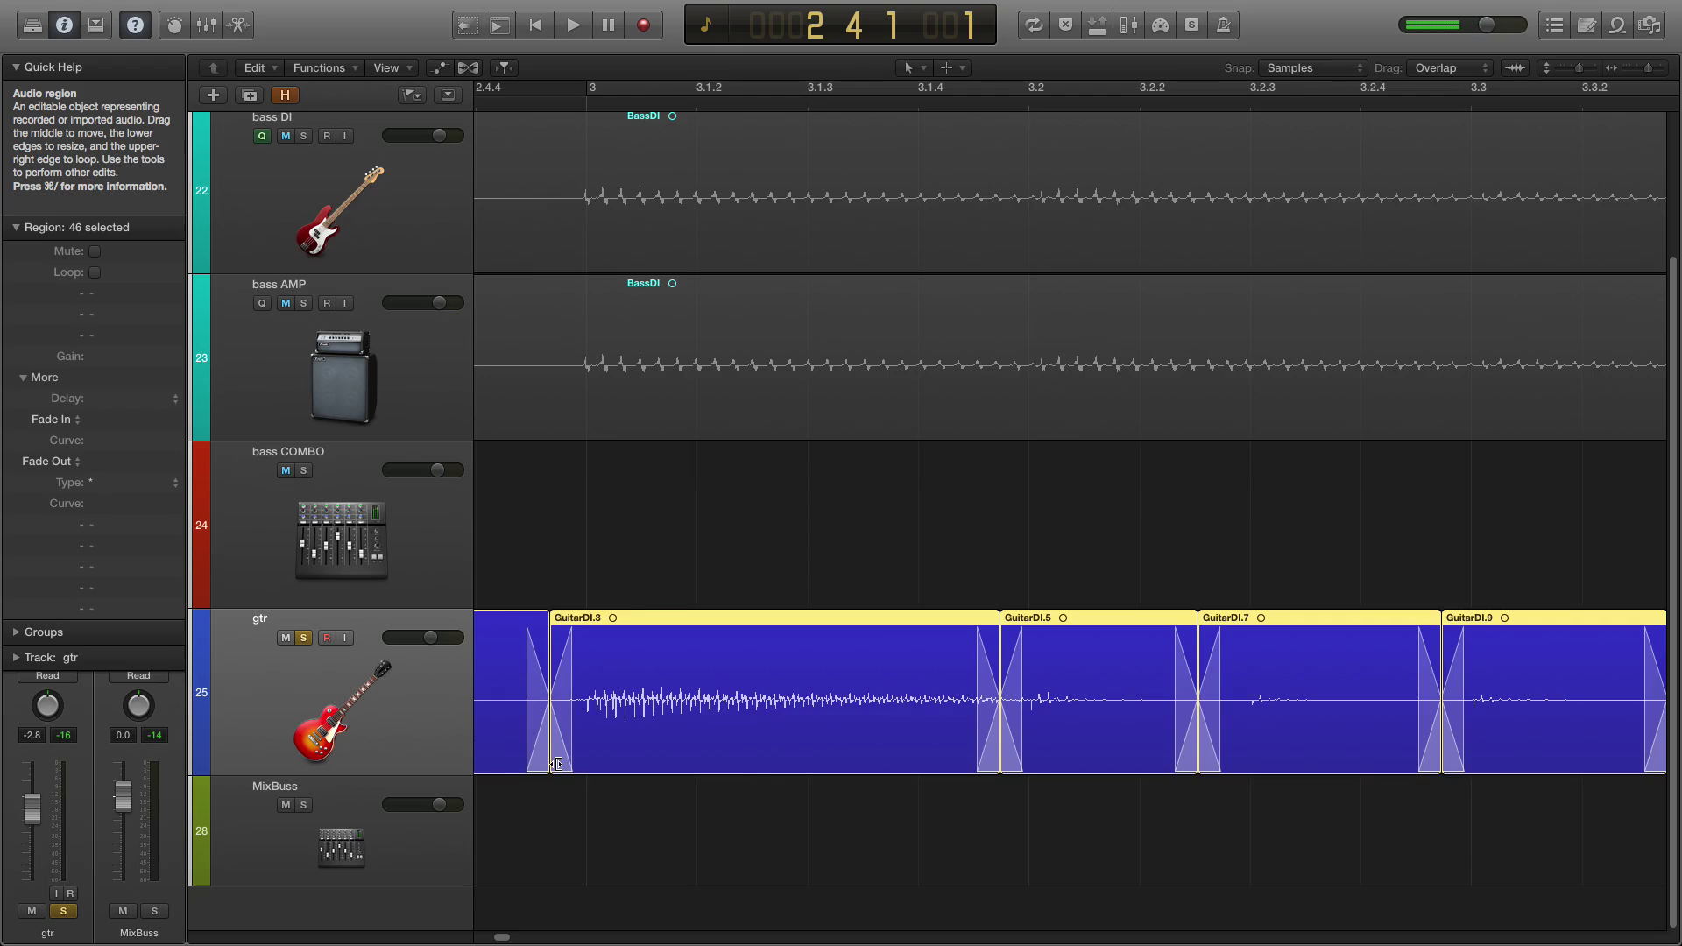
{"action": "left_click_drag", "start_coordinate": [557, 765], "coordinate": [548, 761]}
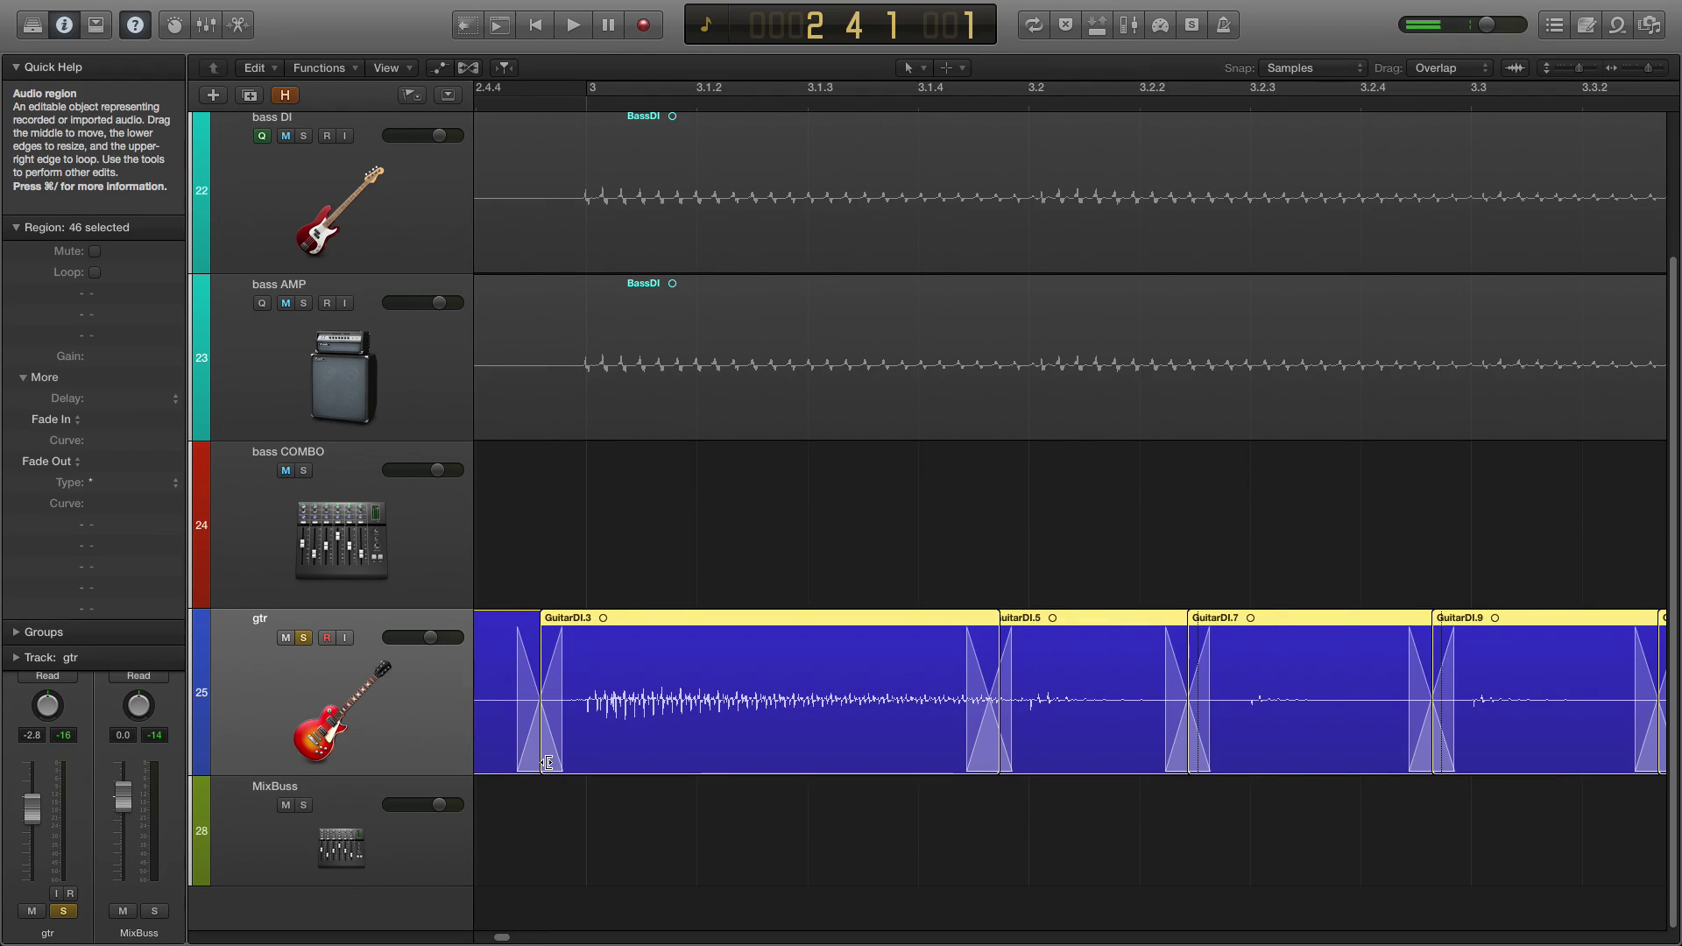
Play the soloed gtr track from 2 4 1 1 through to its end to audition the shifted crossfades.
{"action": "key", "text": "super+Left"}
{"action": "key", "text": "super+Left"}
{"action": "key", "text": "super+Left"}
{"action": "key", "text": "super+Left"}
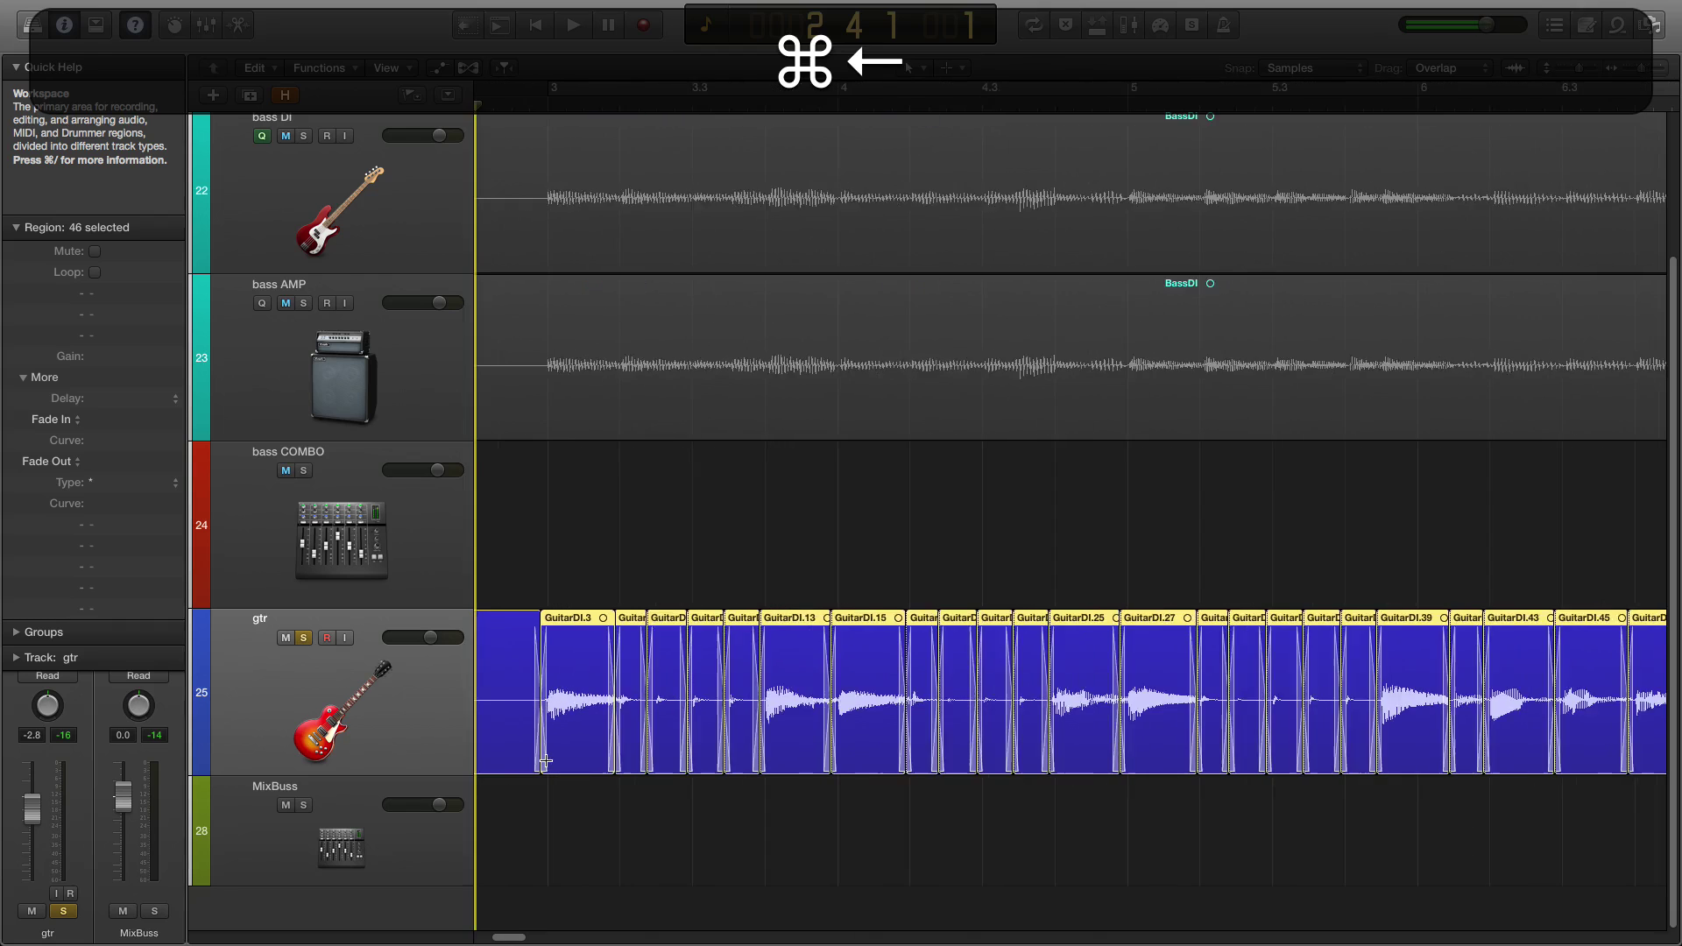
{"action": "key", "text": "super+Left"}
{"action": "key", "text": "super+Left"}
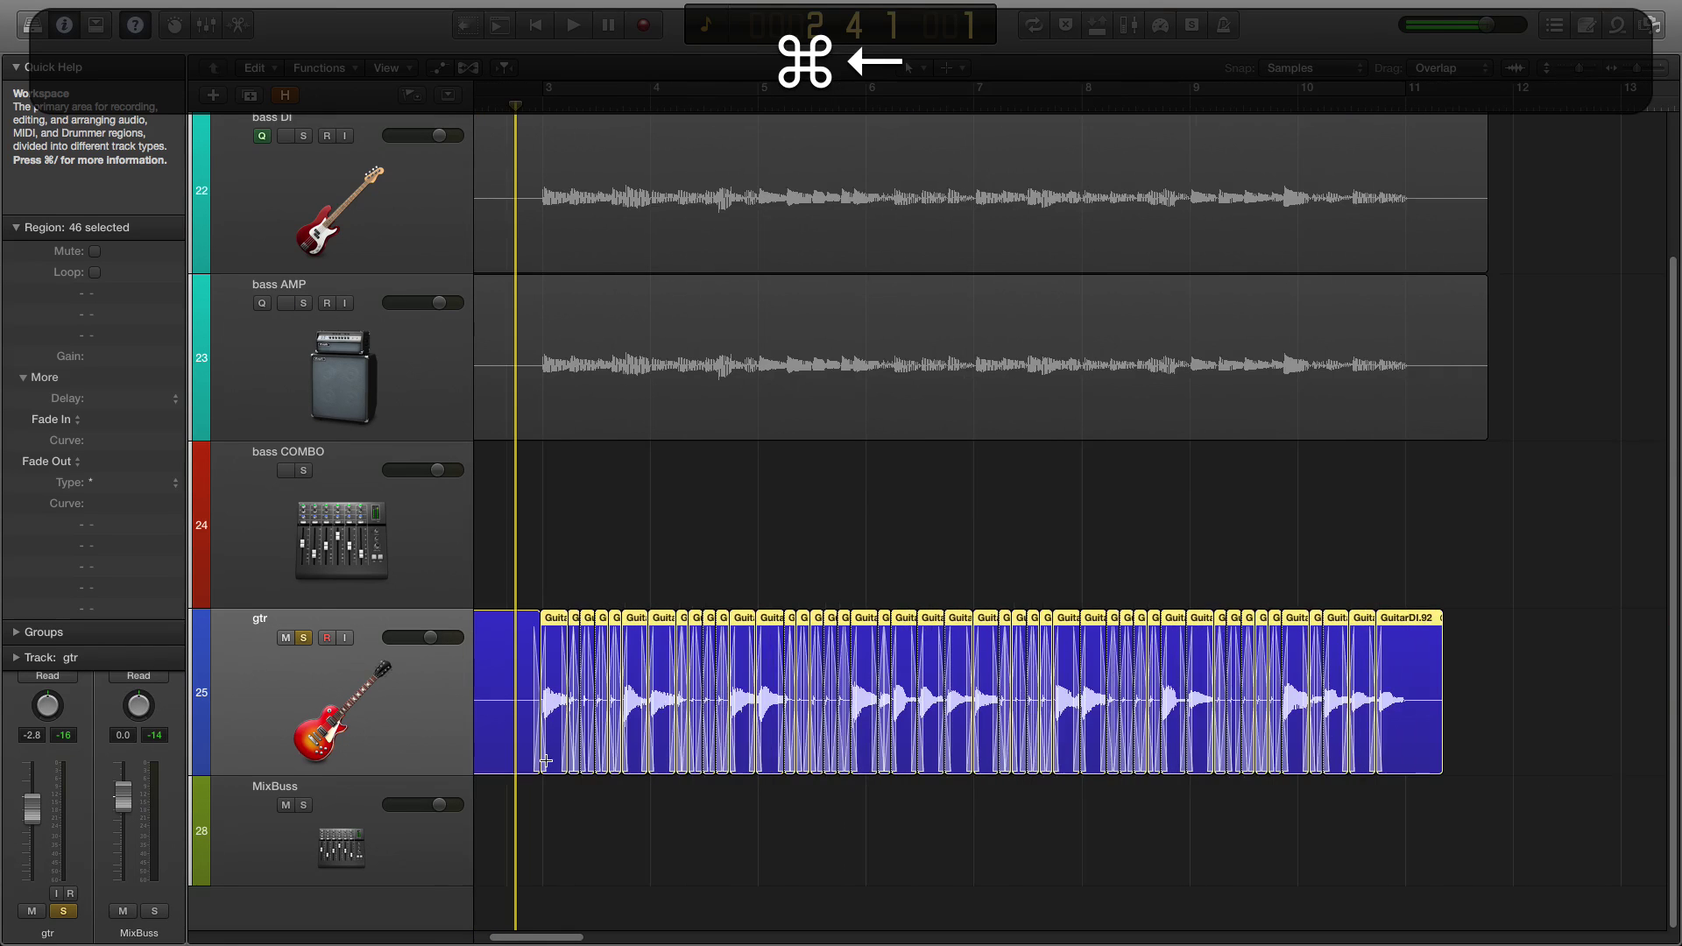
{"action": "key", "text": "super+Right"}
{"action": "key", "text": "super+Right"}
{"action": "key", "text": "super+Left"}
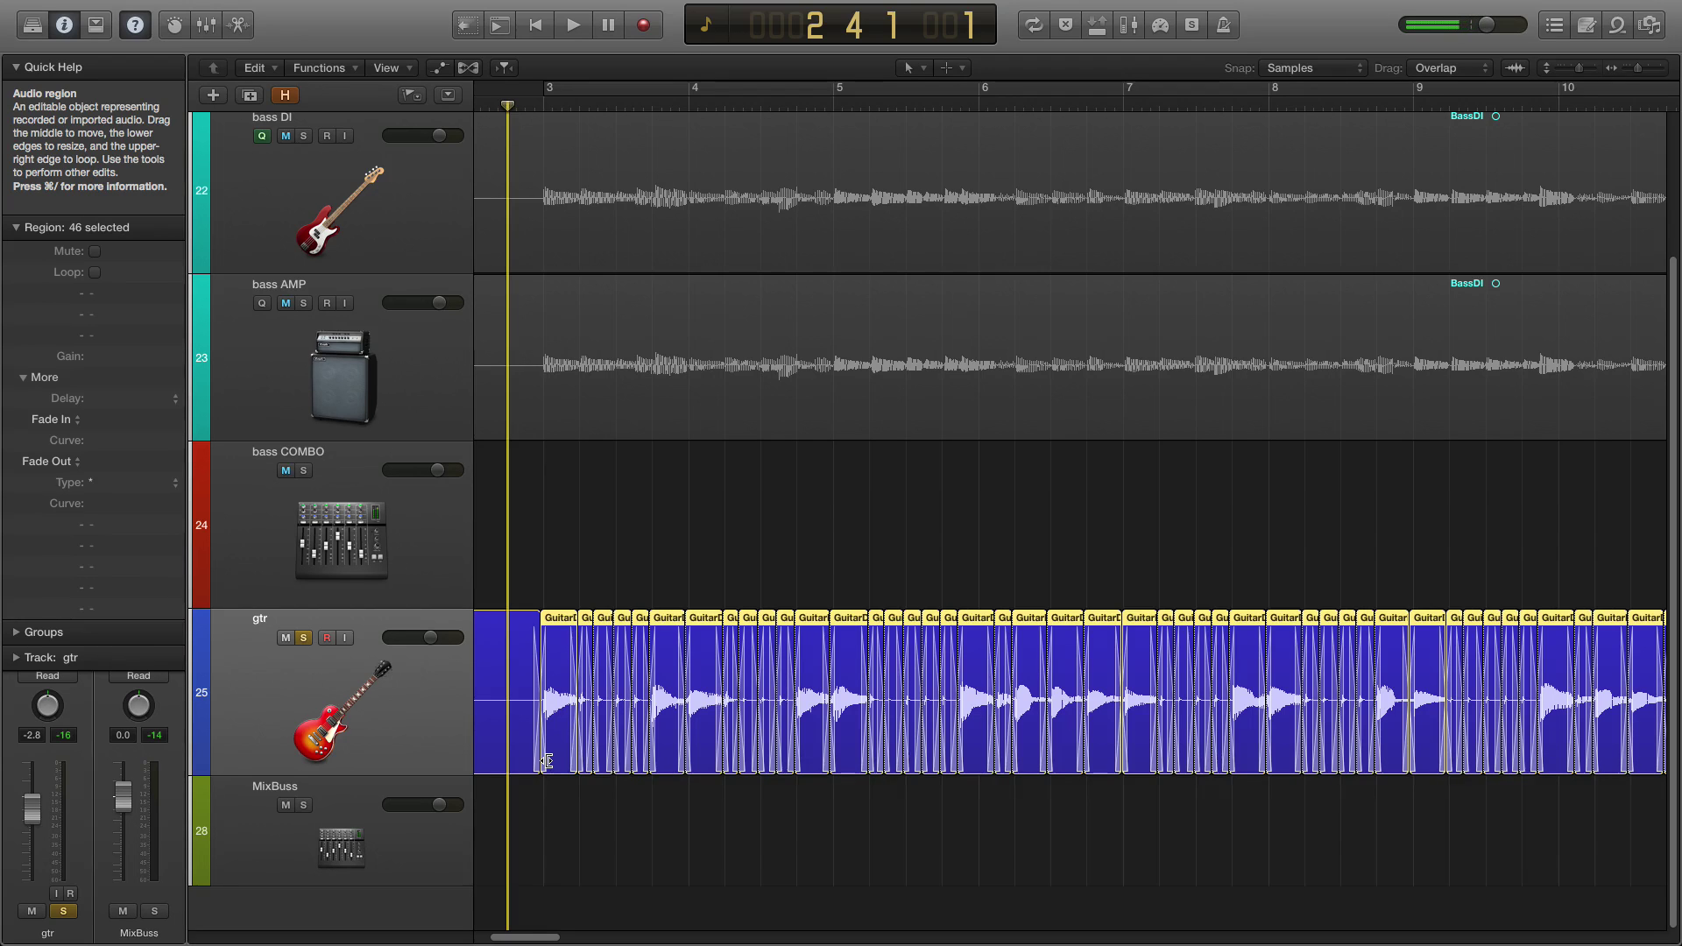
{"action": "key", "text": "space"}
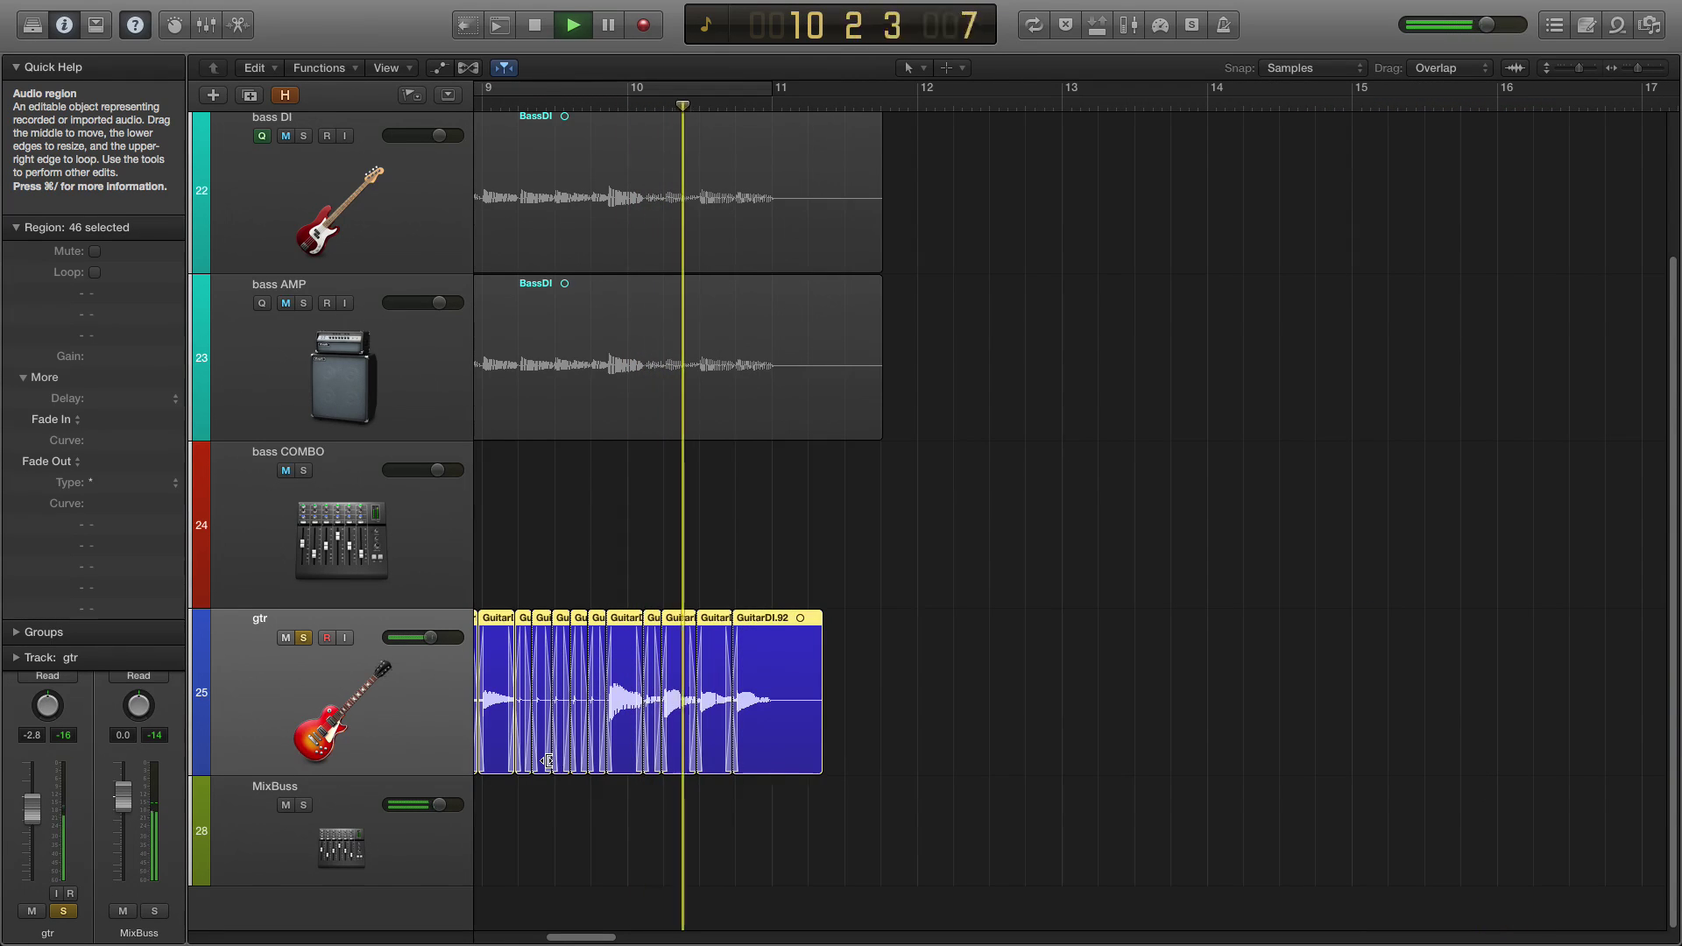
{"action": "key", "text": "space"}
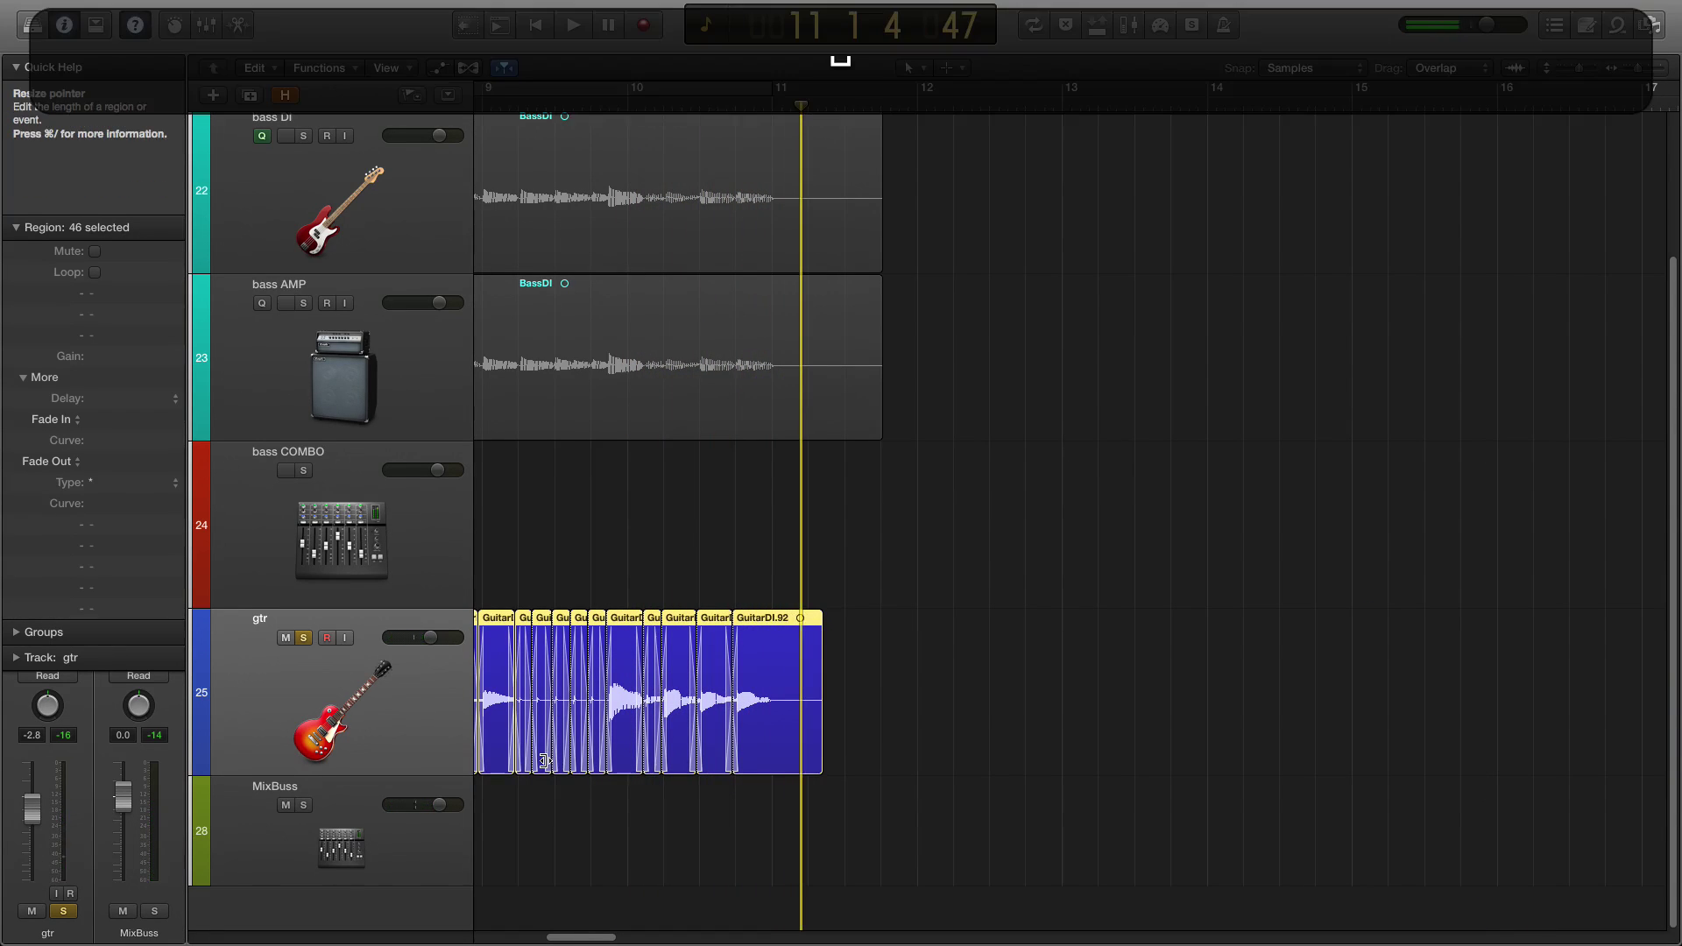
Collapse the region parameters and audition the soloed gtr track from the project start and again from the middle of bar 4.
{"action": "left_click", "coordinate": [17, 228]}
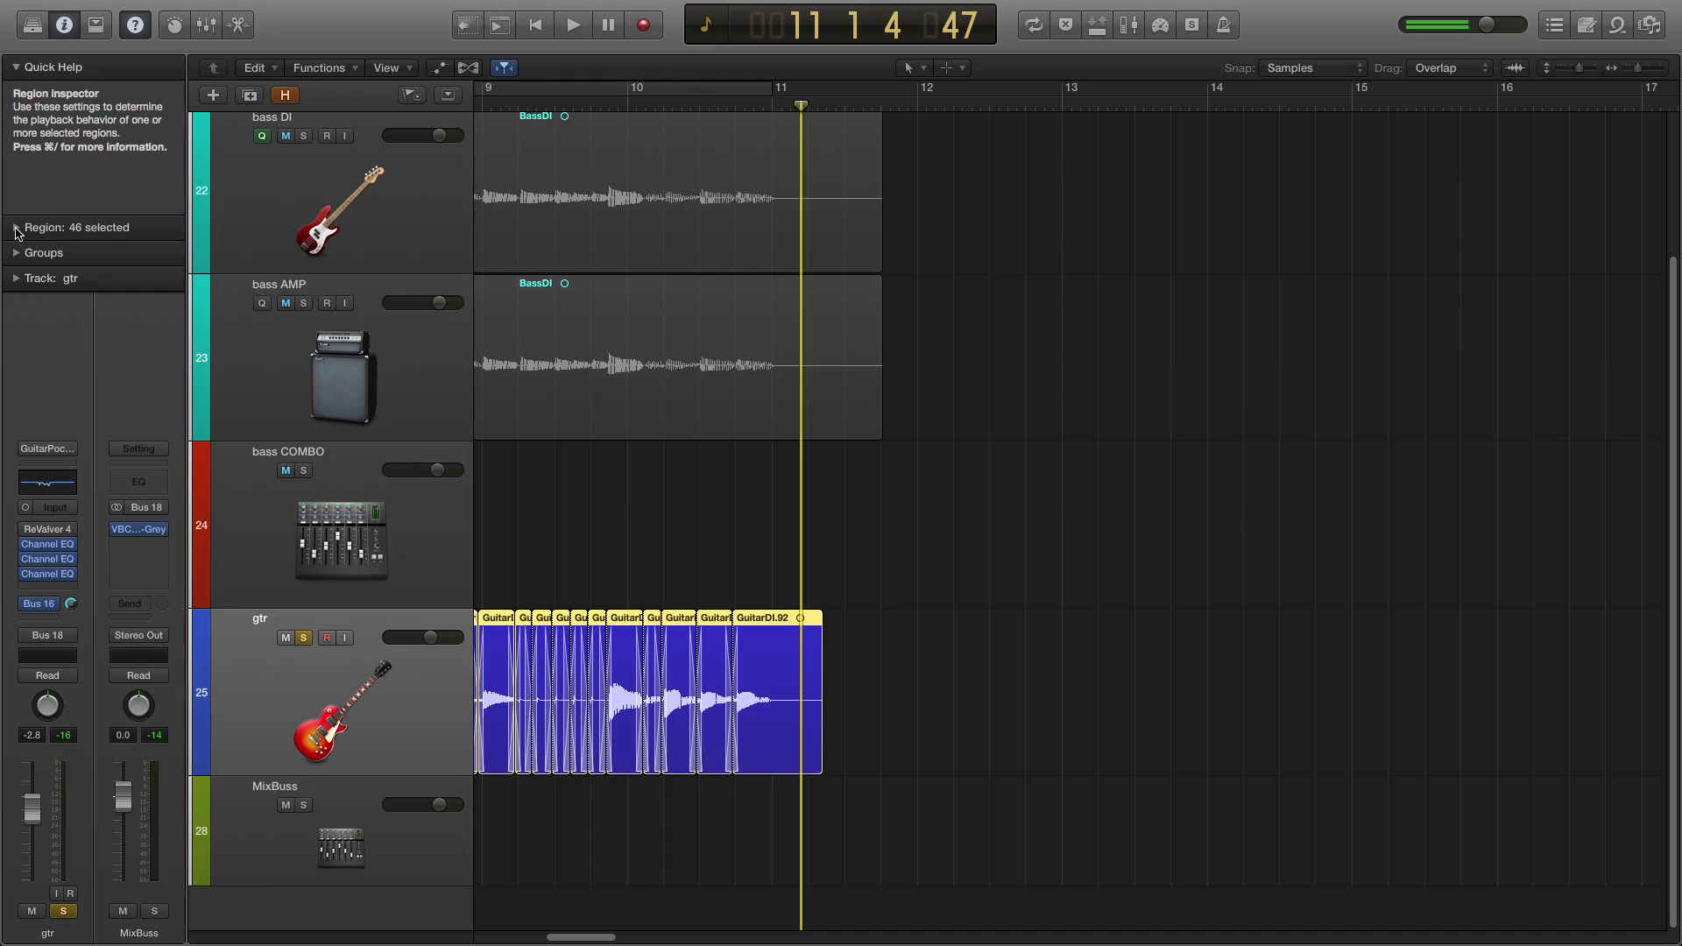
{"action": "key", "text": "super"}
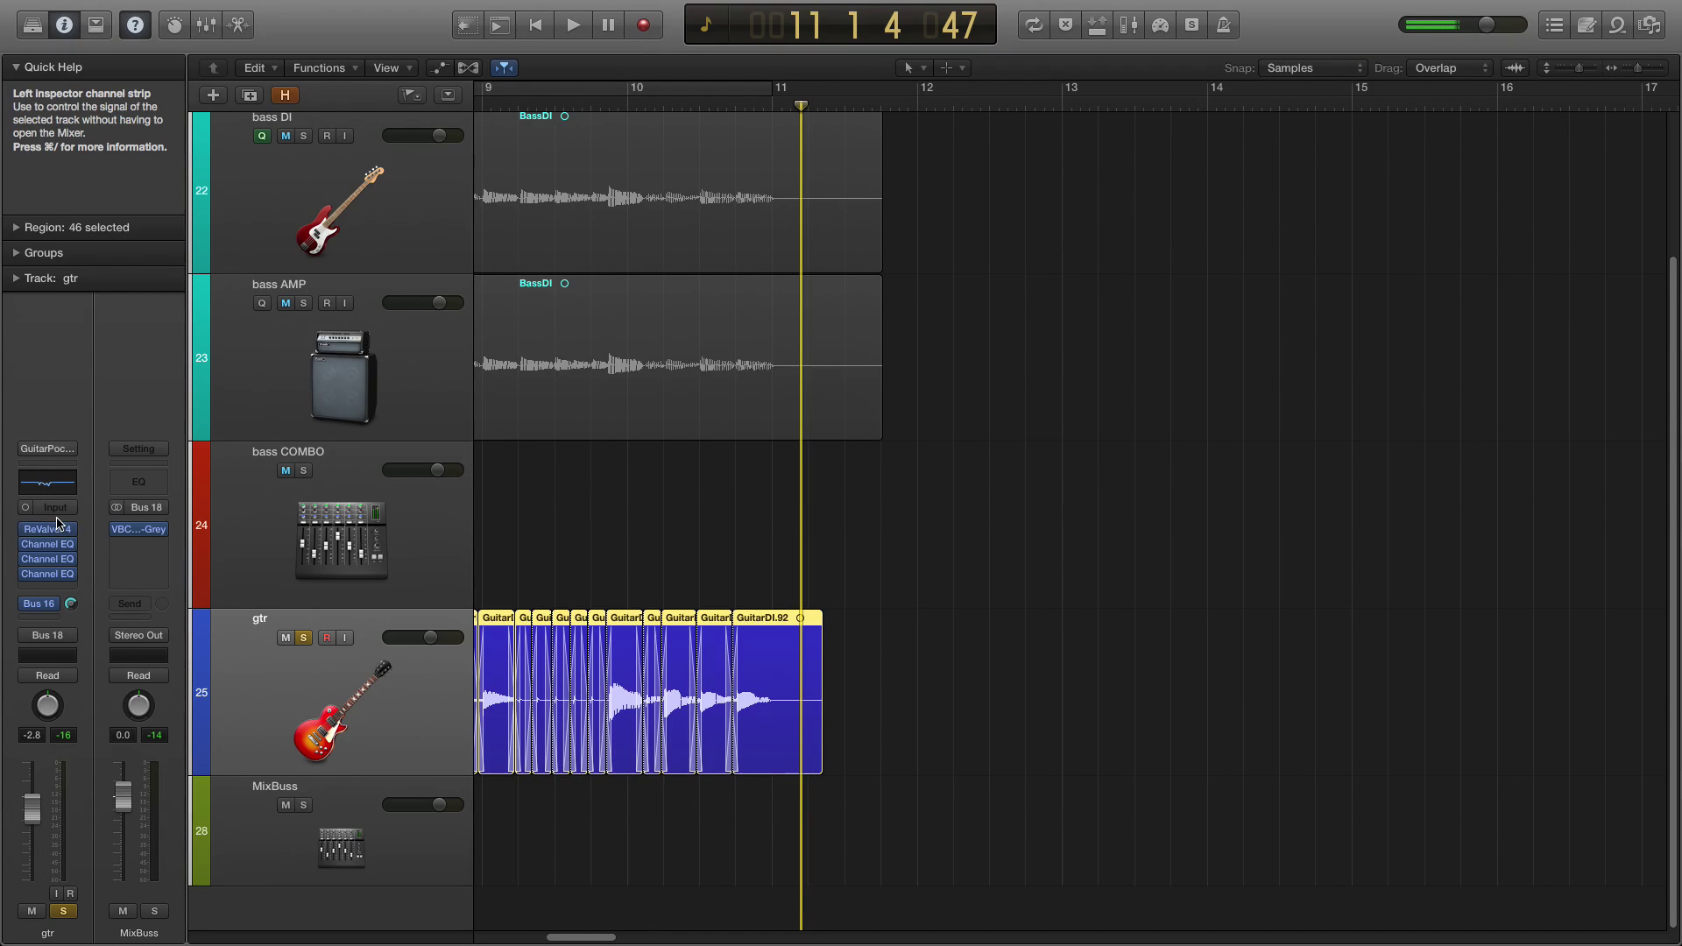
{"action": "key", "text": "Return"}
{"action": "key", "text": "space"}
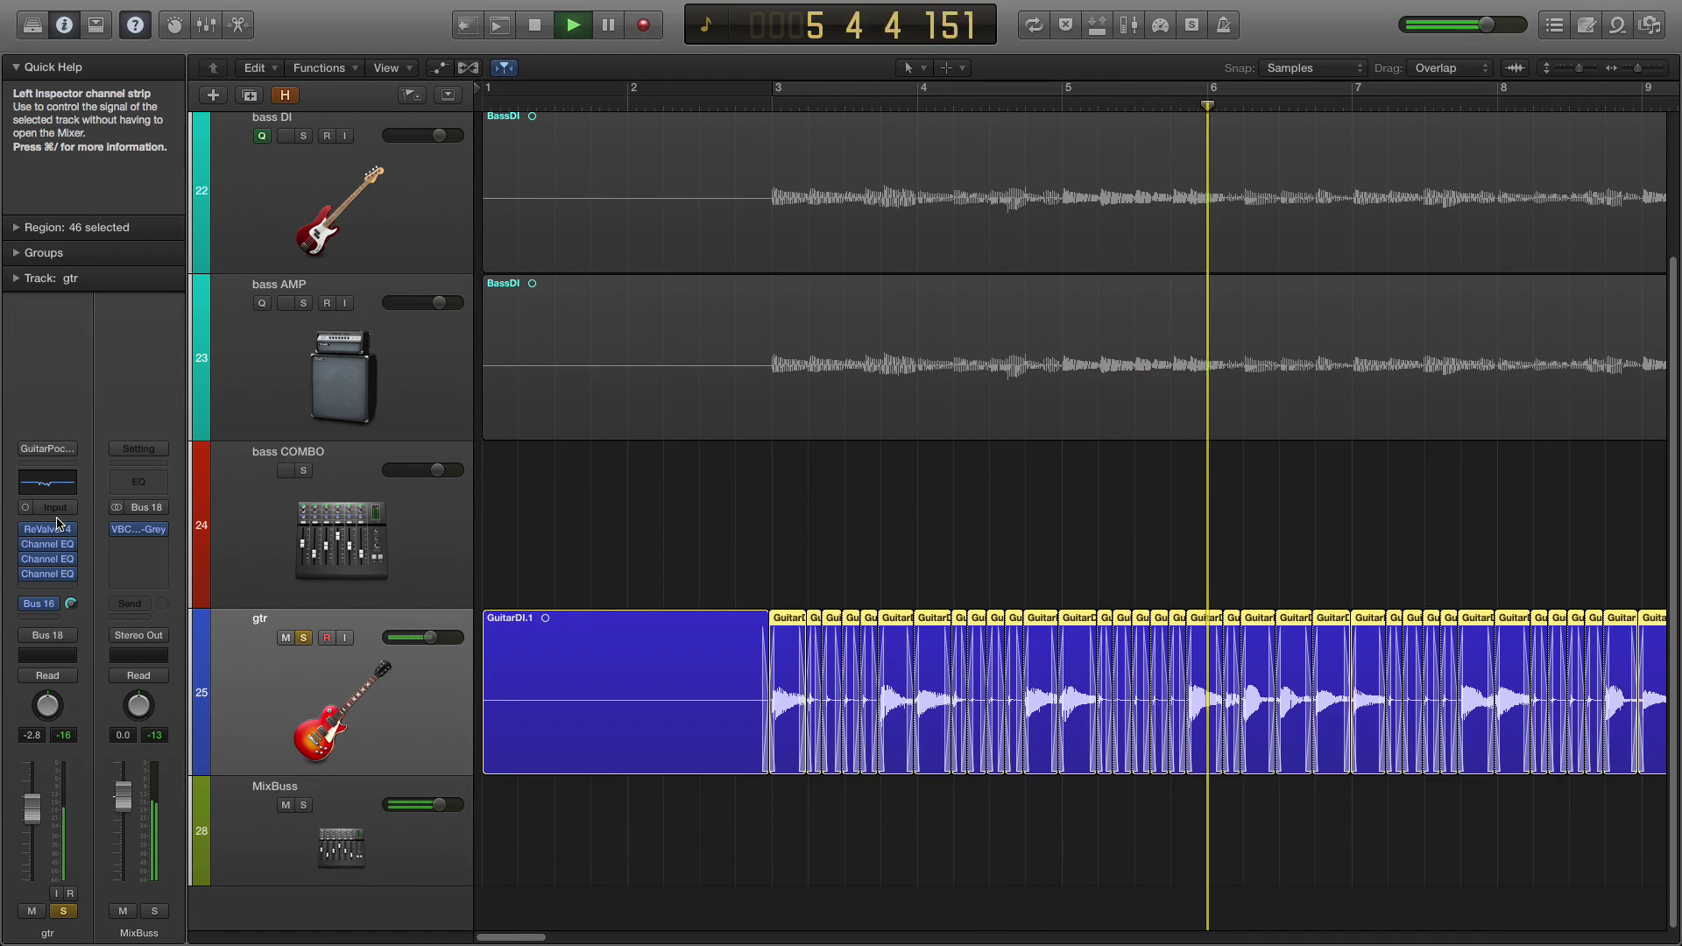
{"action": "key", "text": "space"}
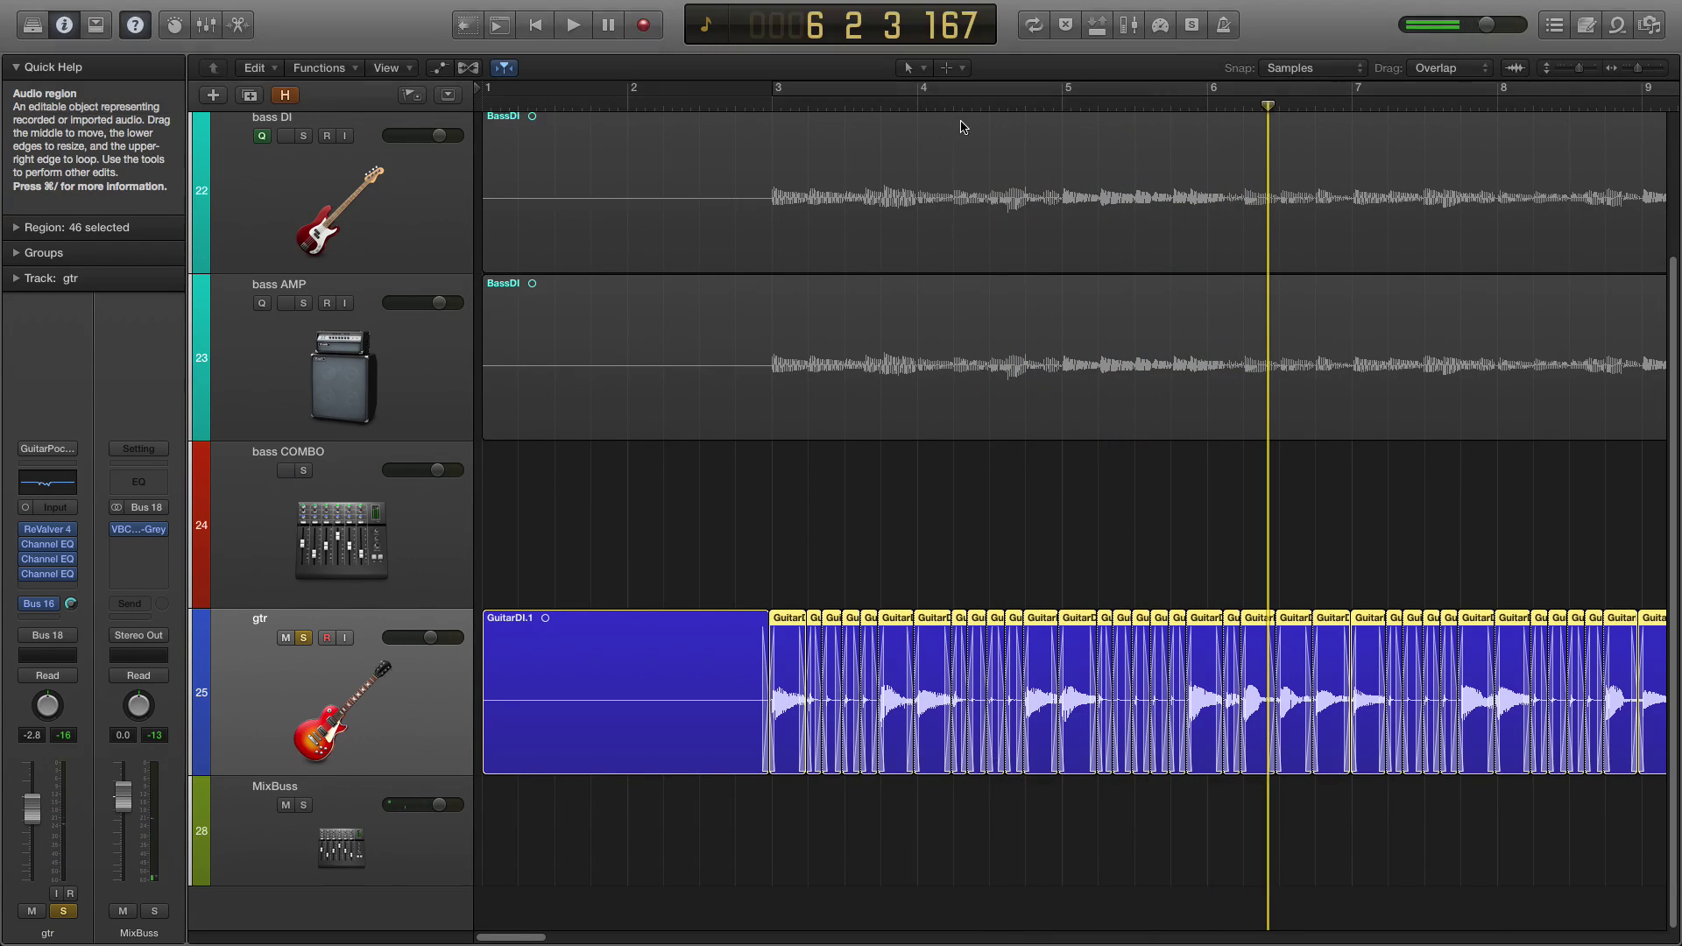
{"action": "double_click", "coordinate": [1006, 109]}
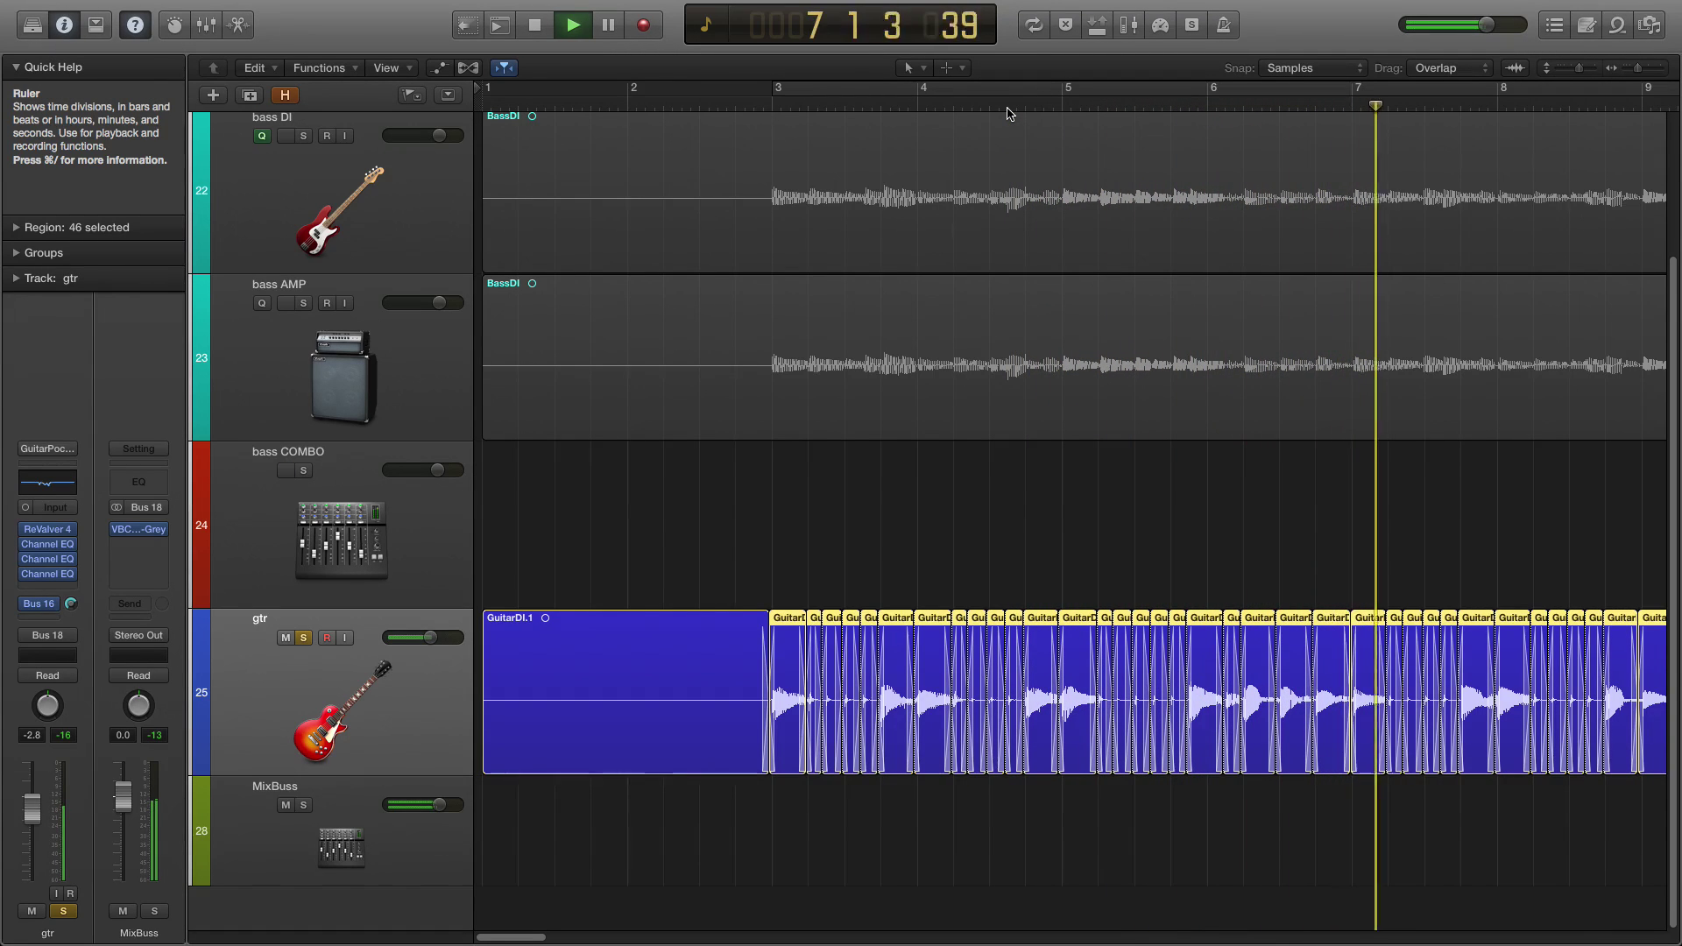
{"action": "key", "text": "space"}
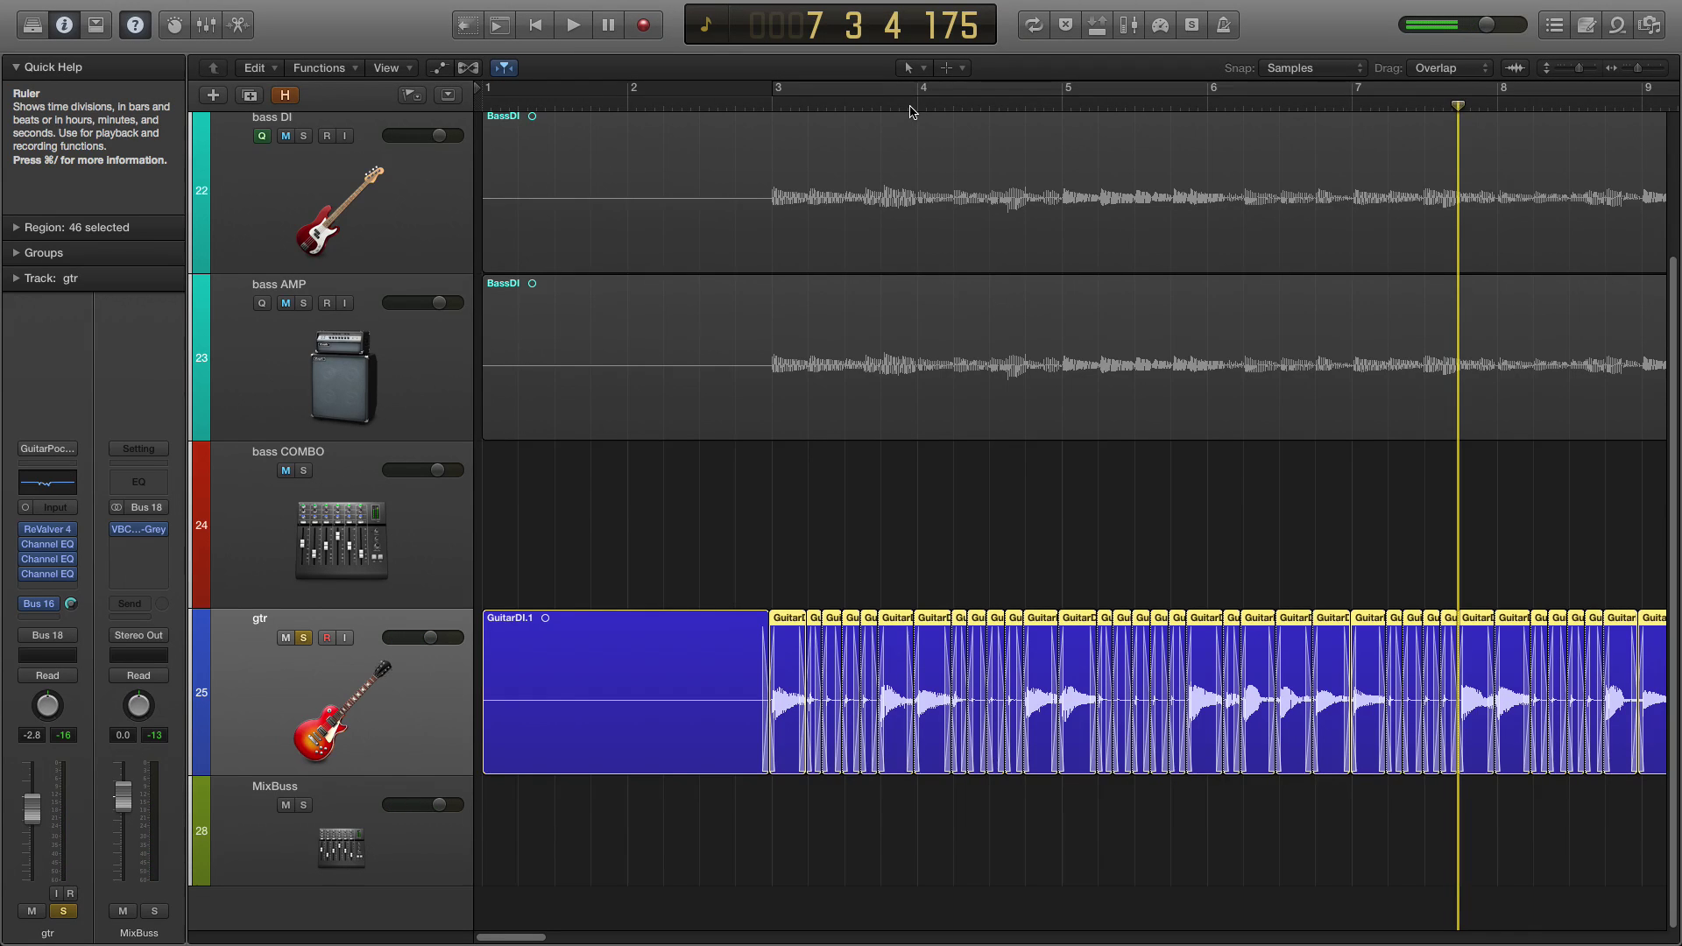
Audition the rest of the soloed gtr track from 7 1 1 1 to the final notes.
{"action": "key", "text": "super"}
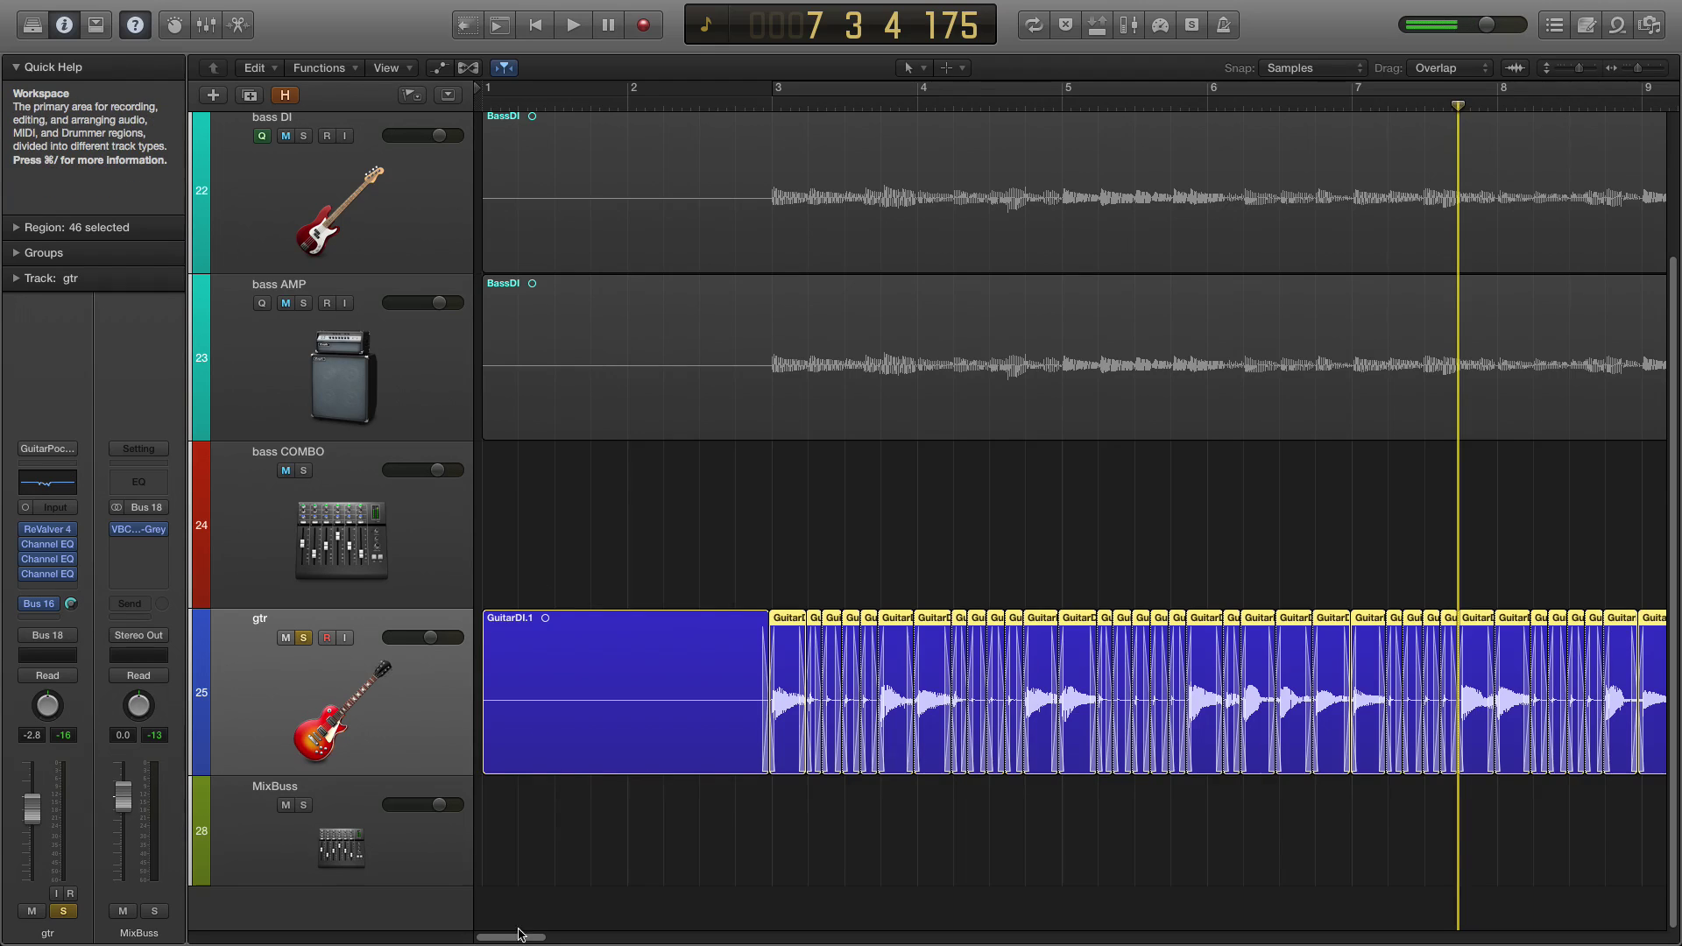
{"action": "left_click_drag", "start_coordinate": [524, 936], "coordinate": [561, 939]}
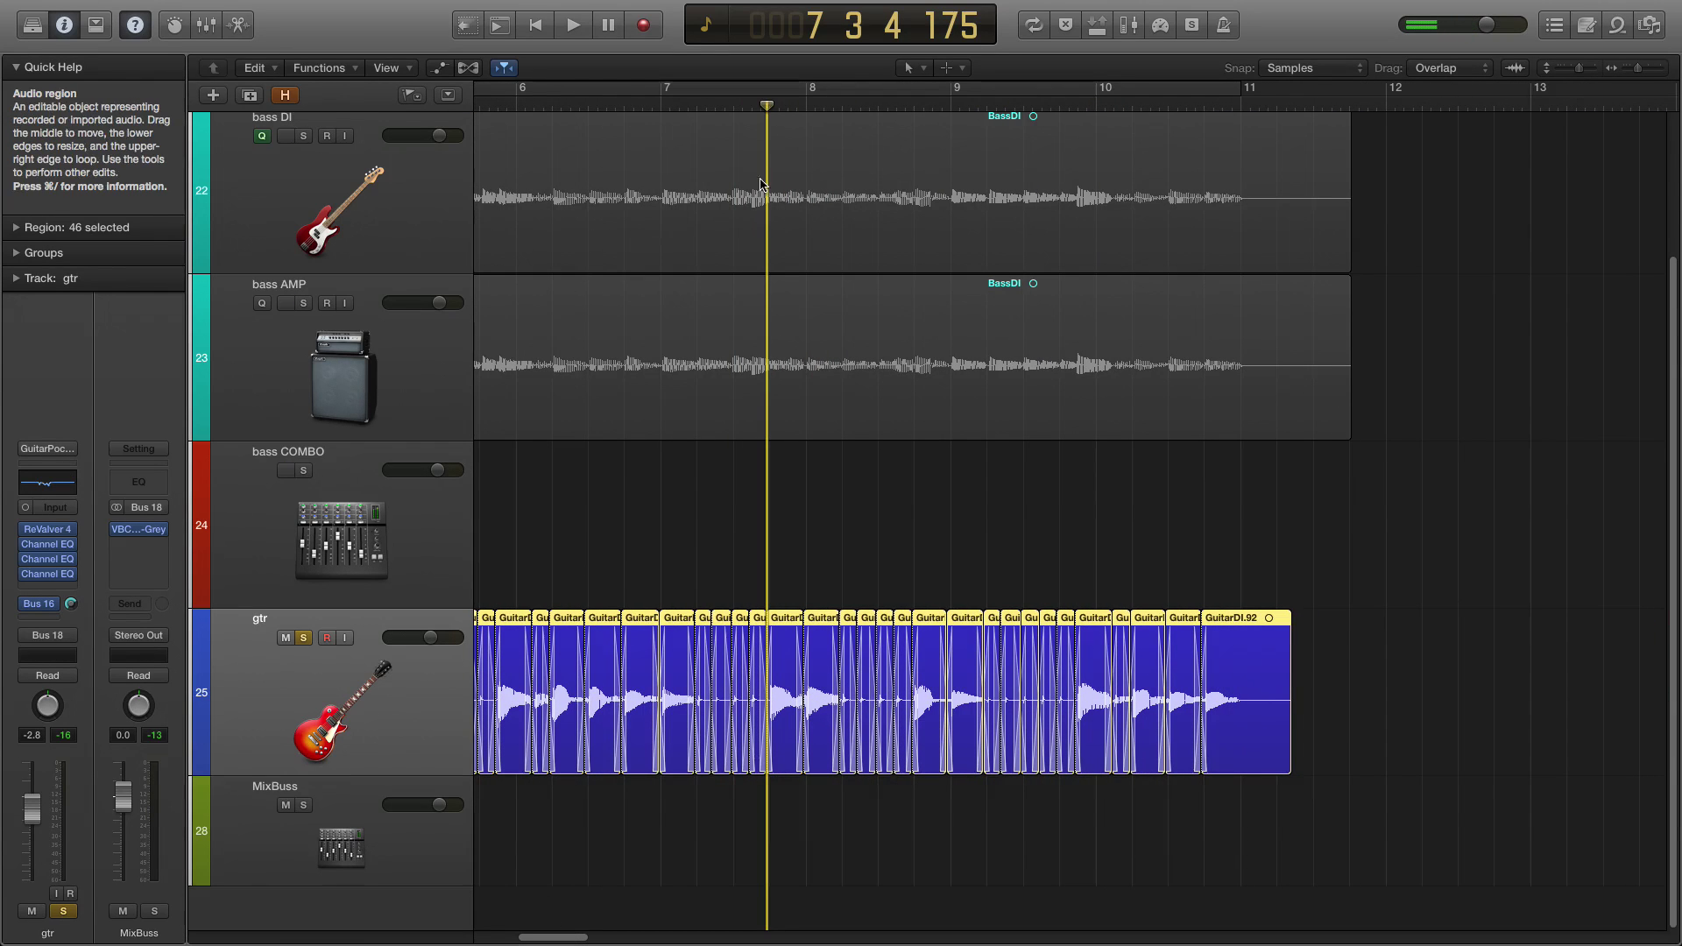
{"action": "left_click", "coordinate": [660, 109]}
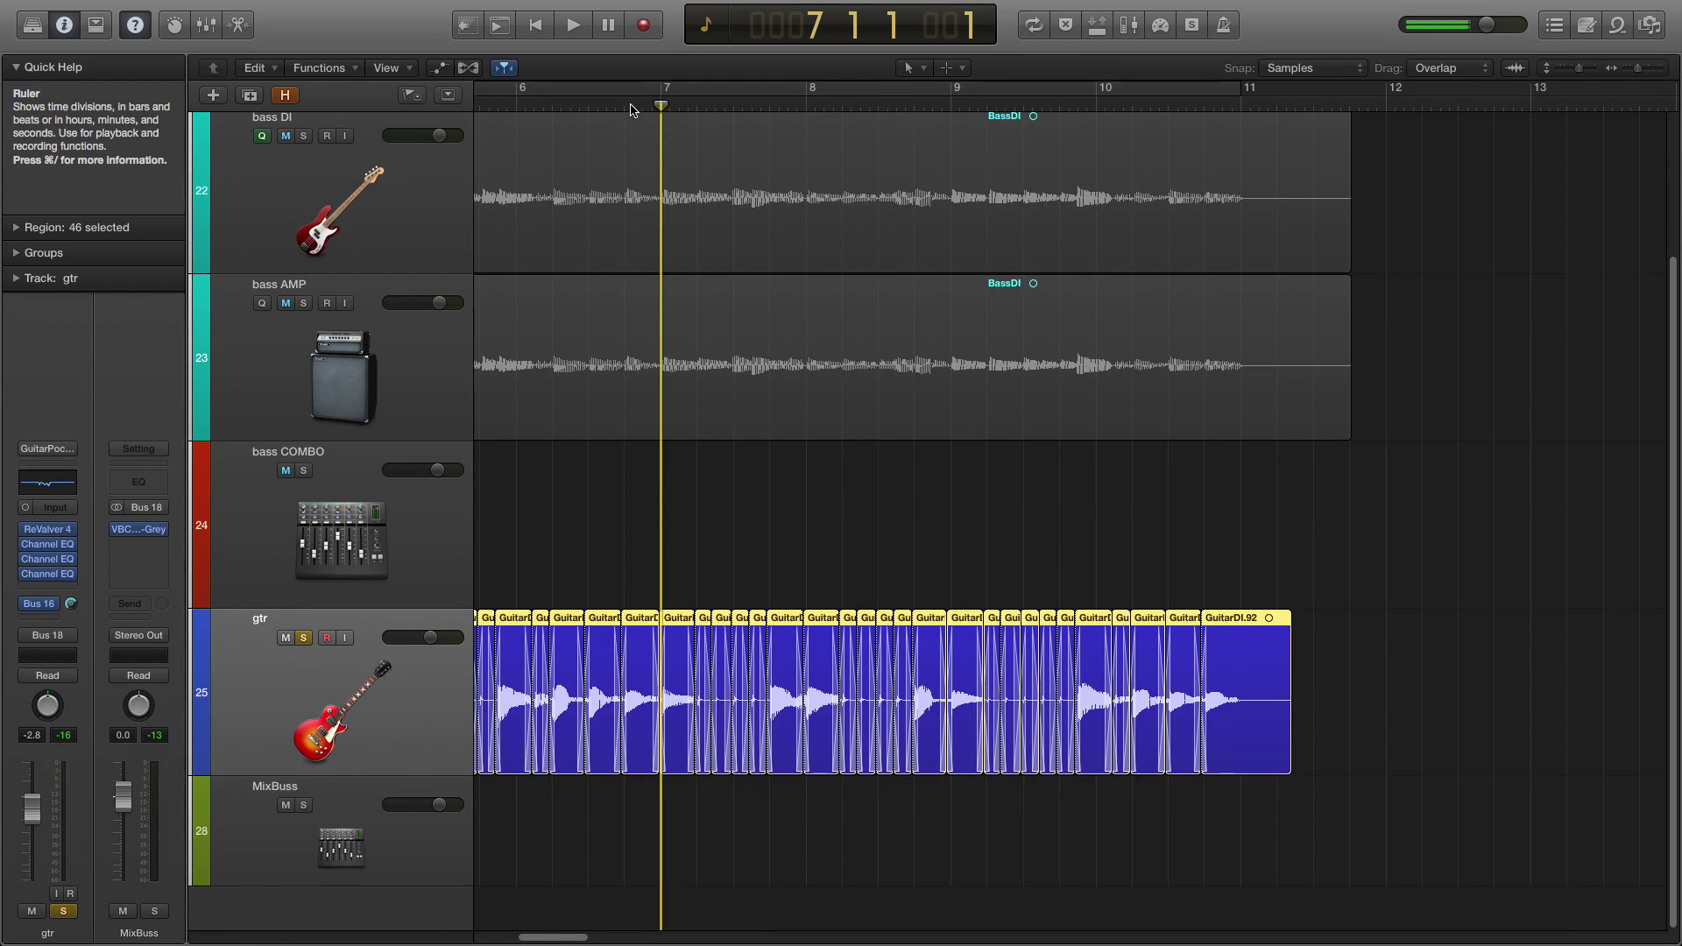
{"action": "key", "text": "space"}
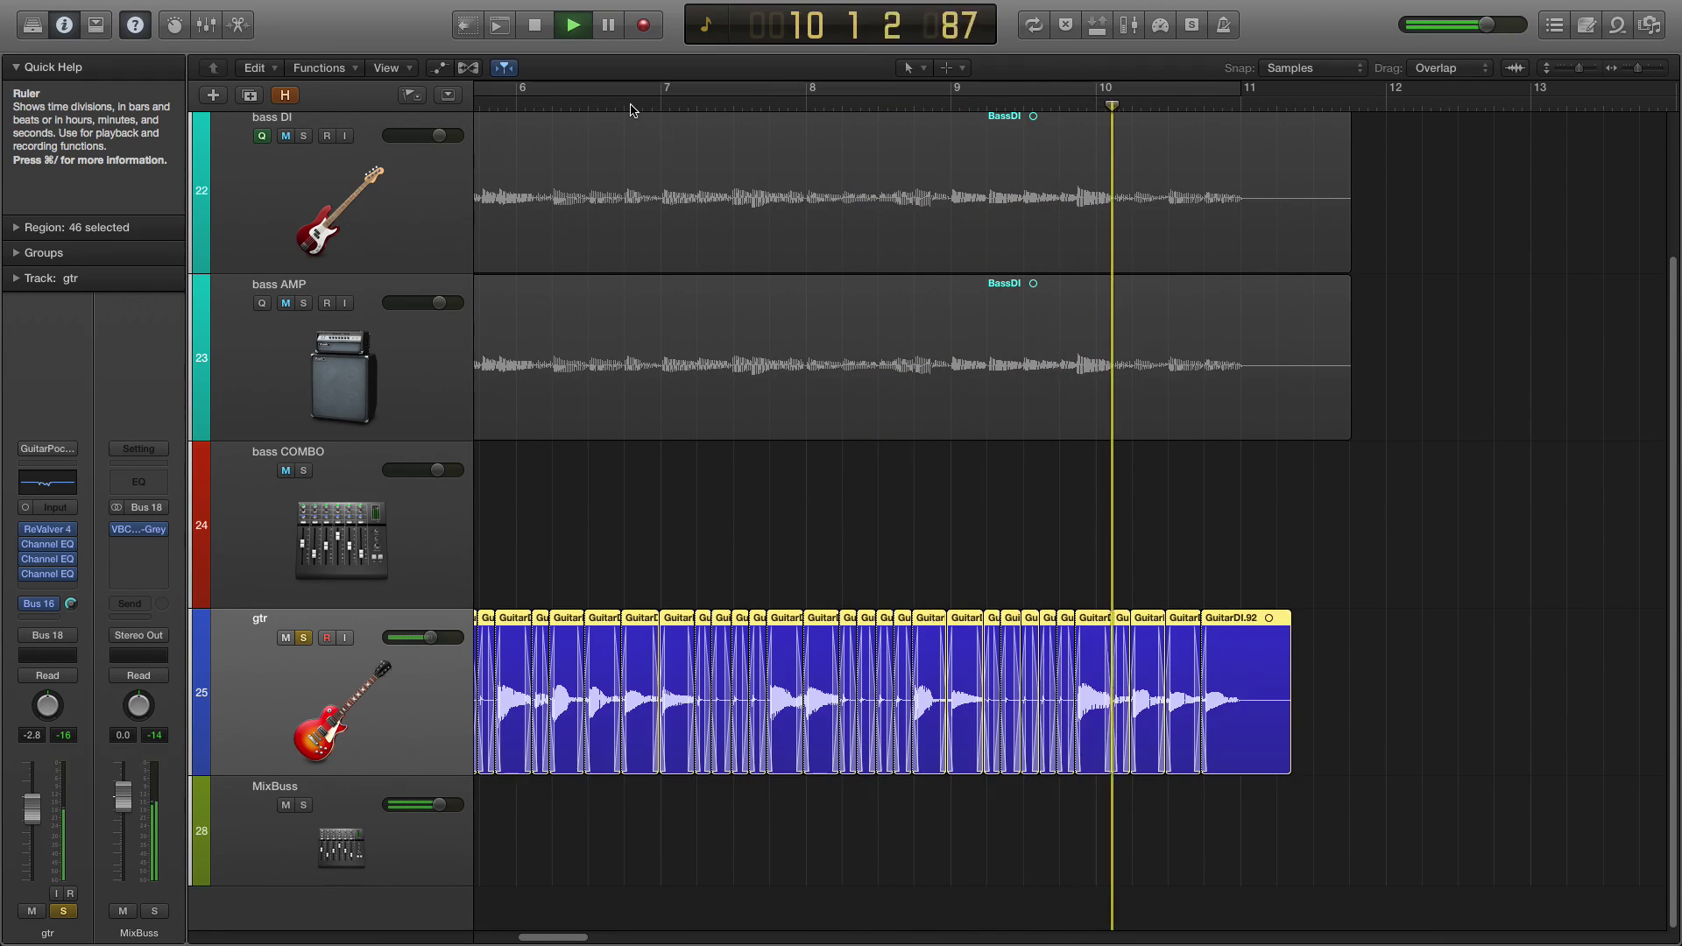
{"action": "key", "text": "space"}
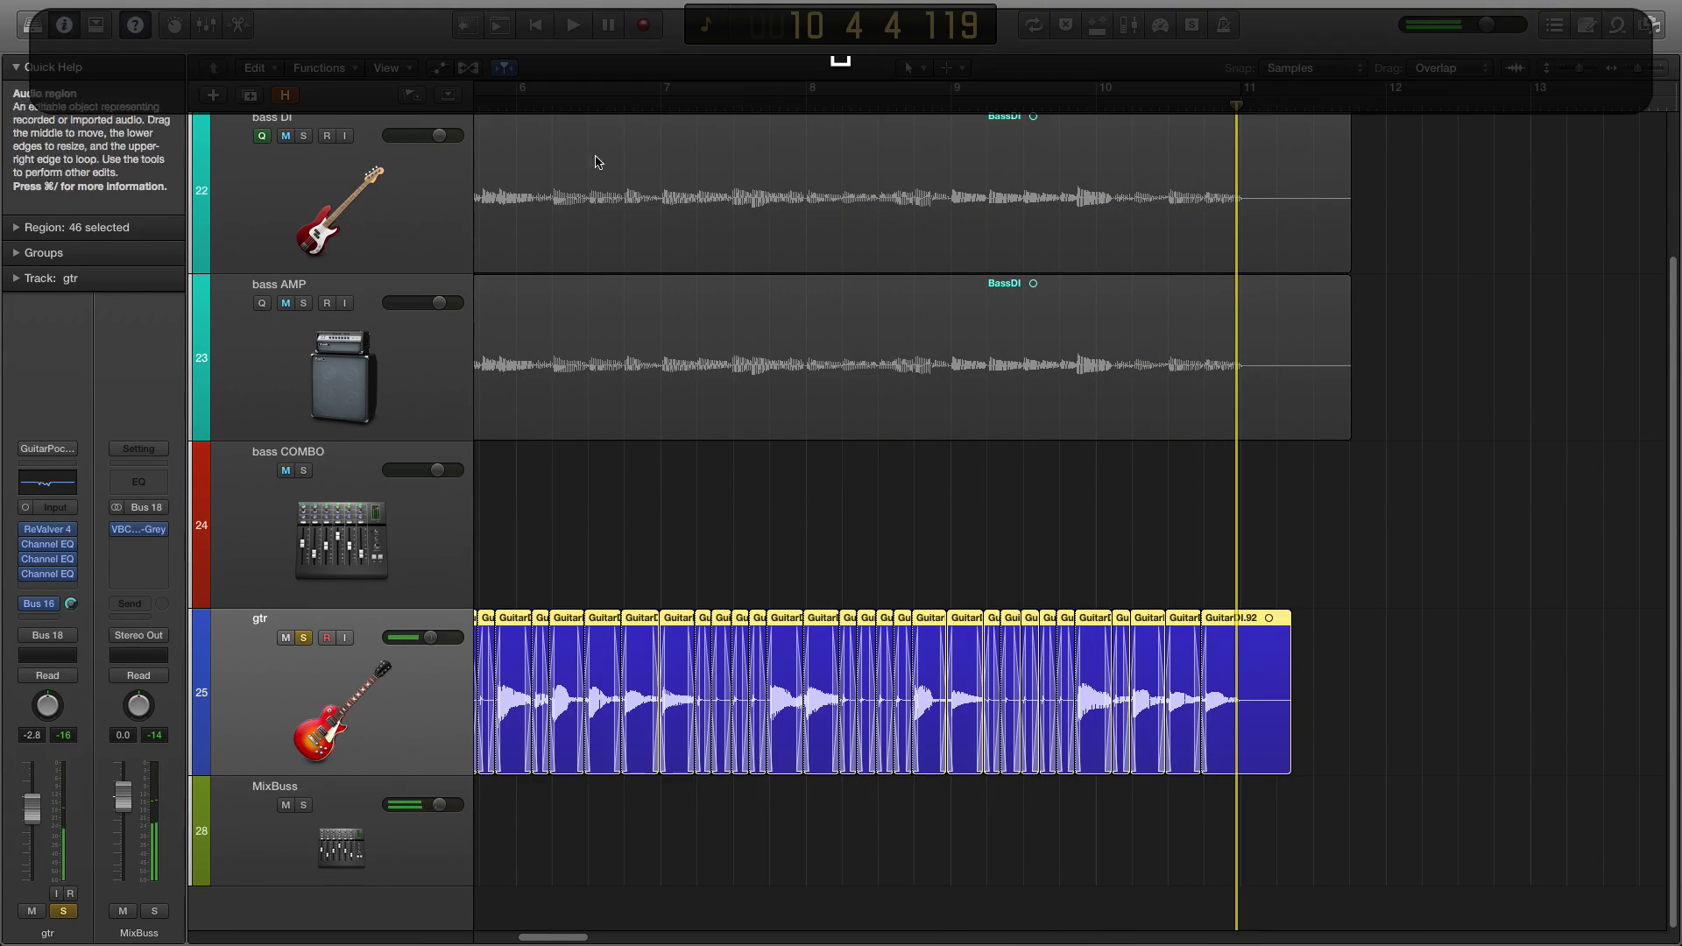
Unsolo the gtr track, select all its regions including GuitarDI.1, and bring up the commands for the selected regions.
{"action": "left_click", "coordinate": [304, 642]}
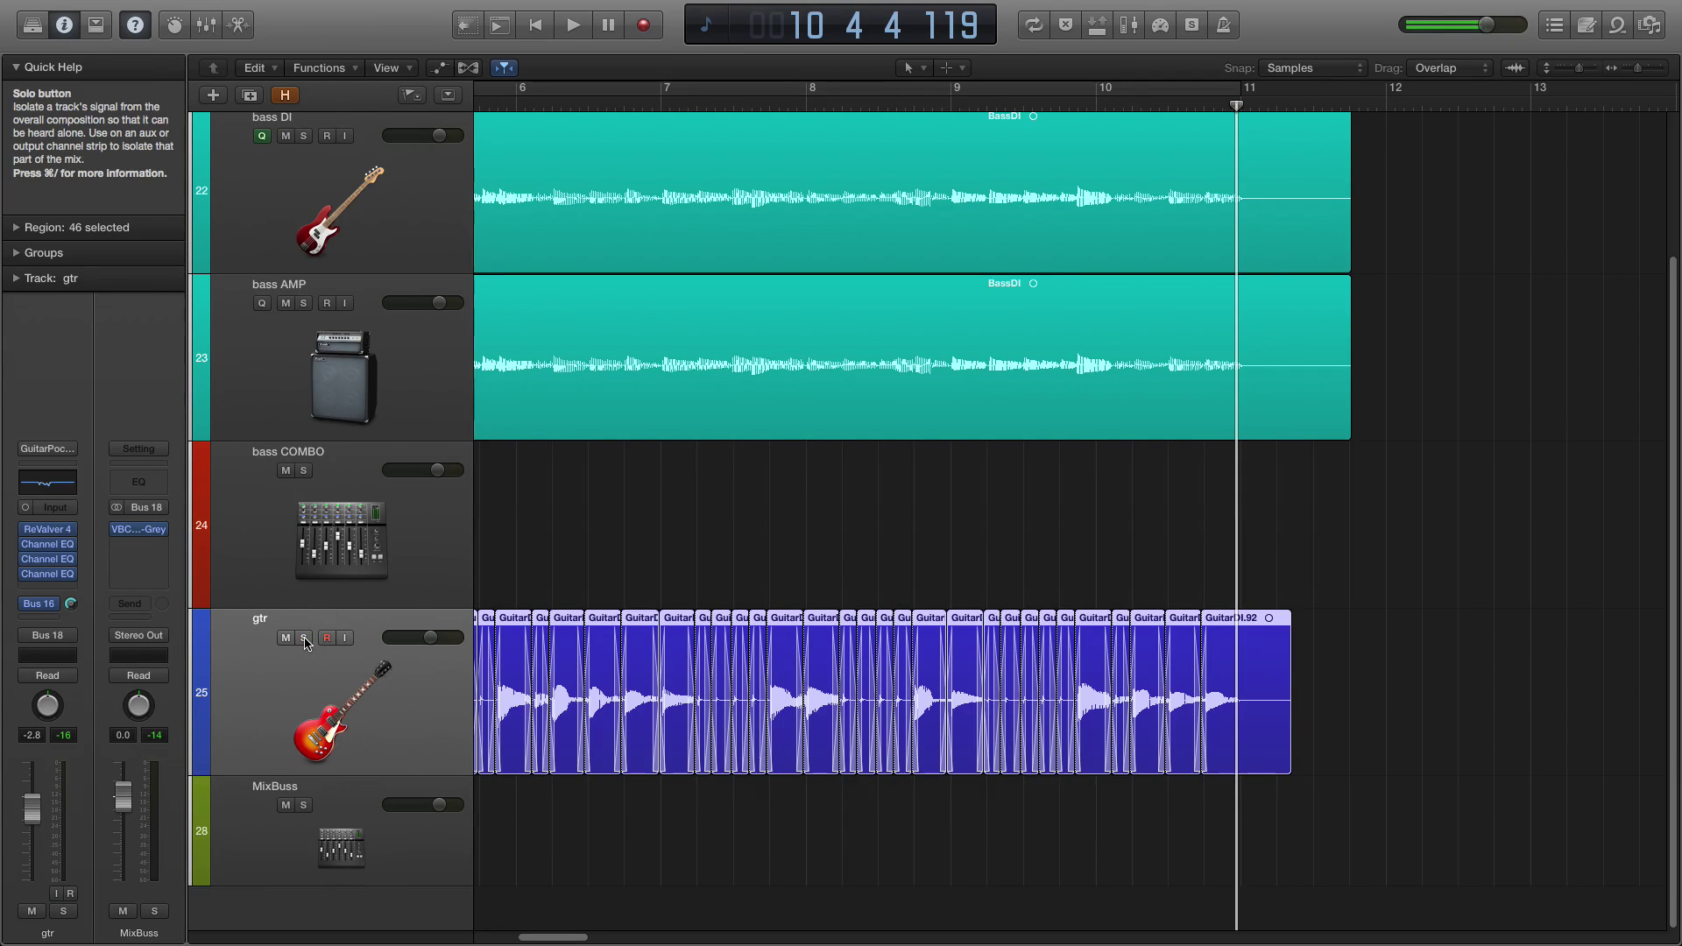
{"action": "key", "text": "super+Left"}
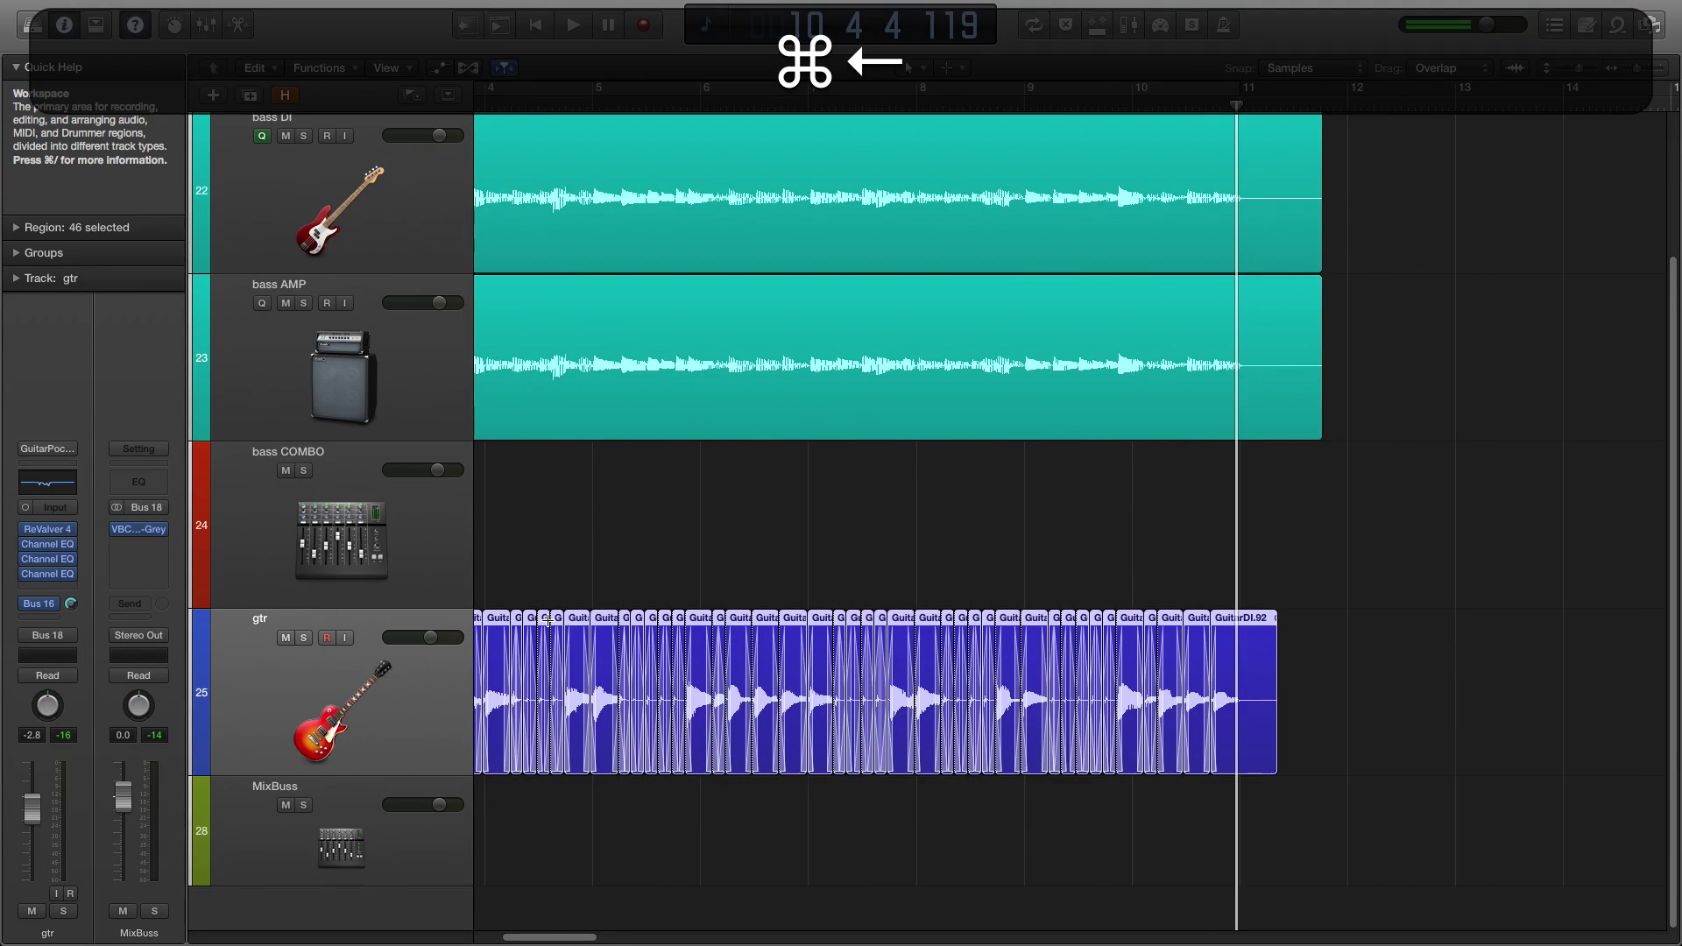
{"action": "key", "text": "super+Left"}
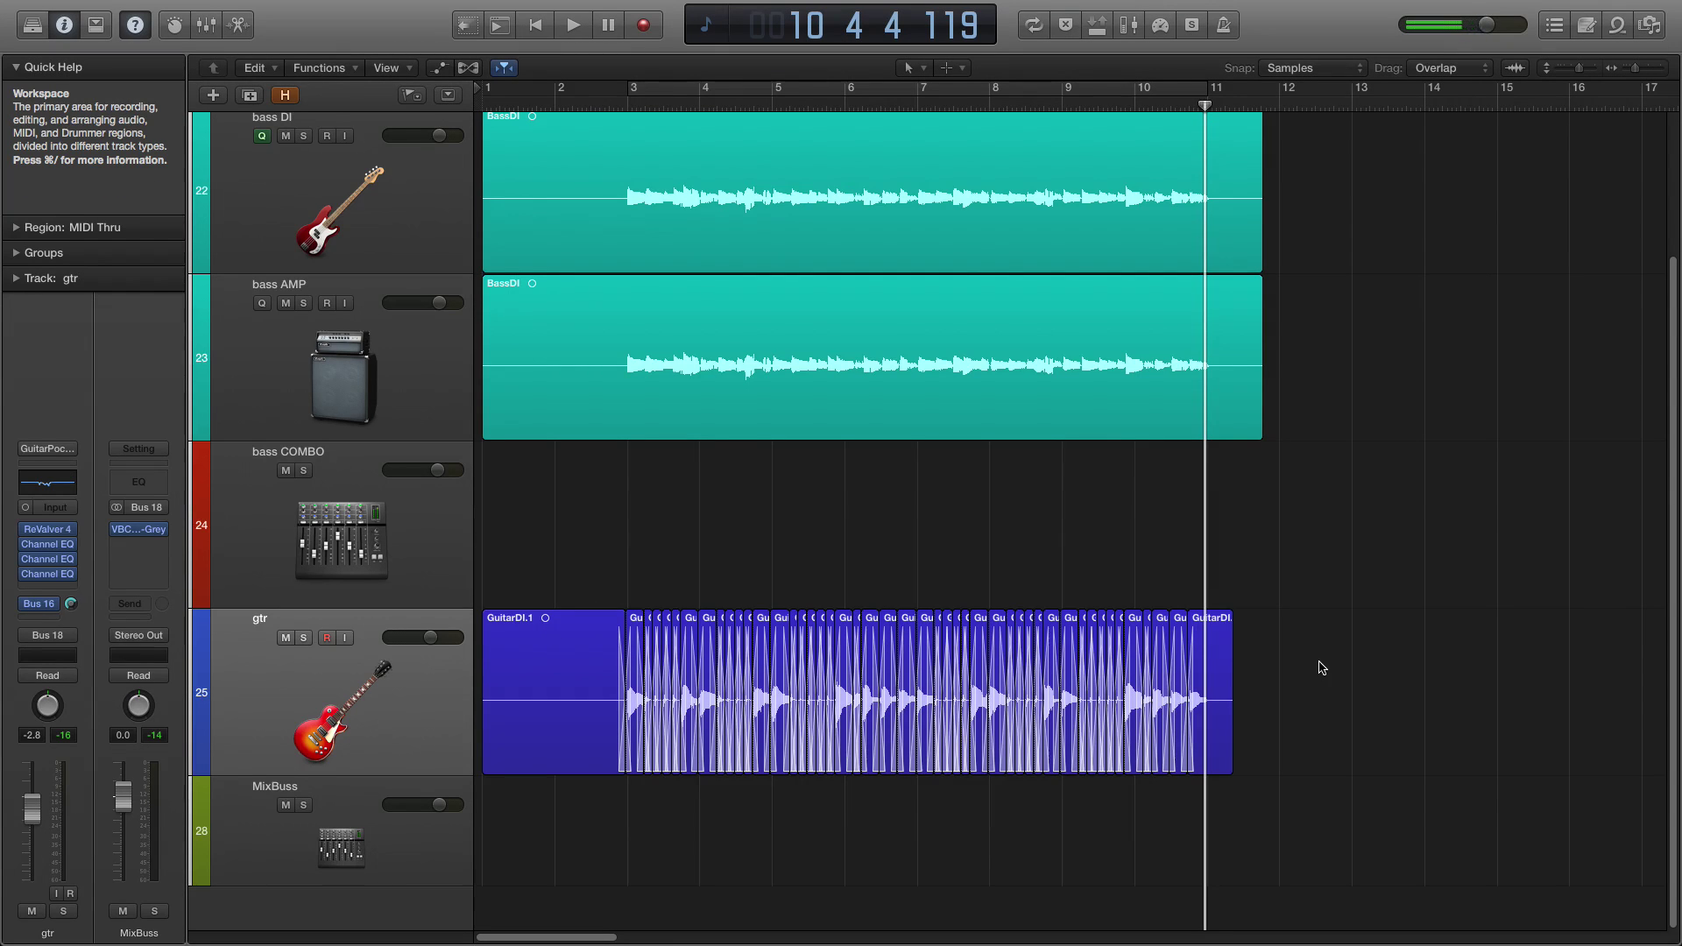
{"action": "left_click_drag", "start_coordinate": [1322, 666], "coordinate": [591, 764]}
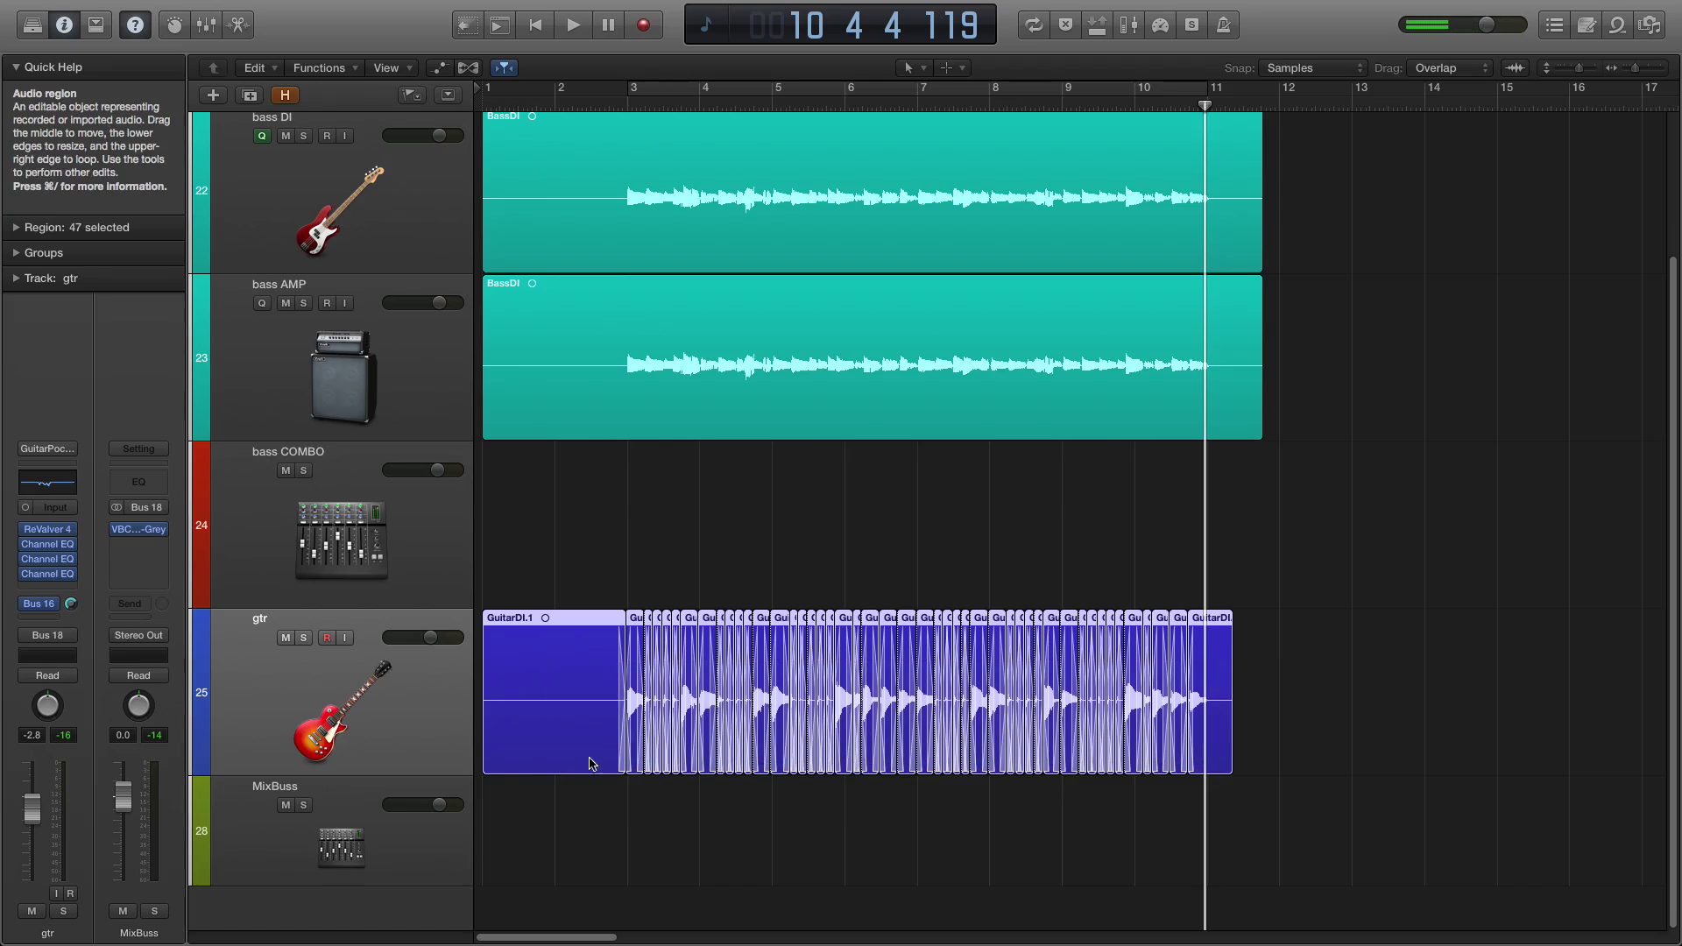
{"action": "right_click", "coordinate": [1215, 707]}
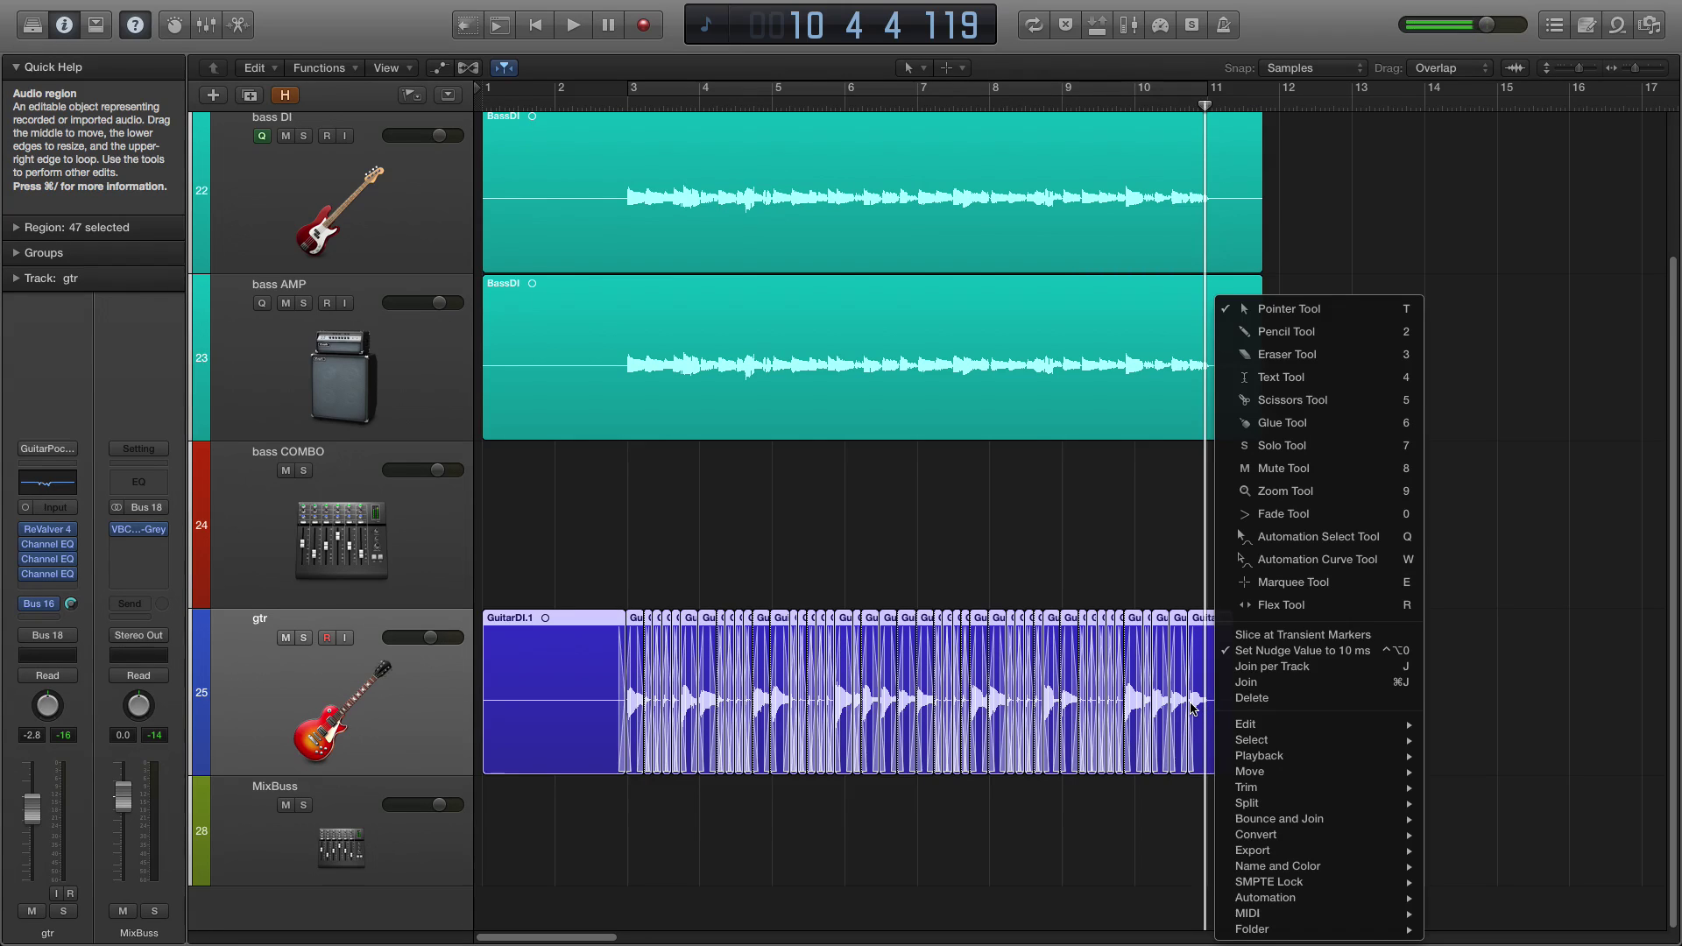
{"action": "left_click", "coordinate": [998, 808]}
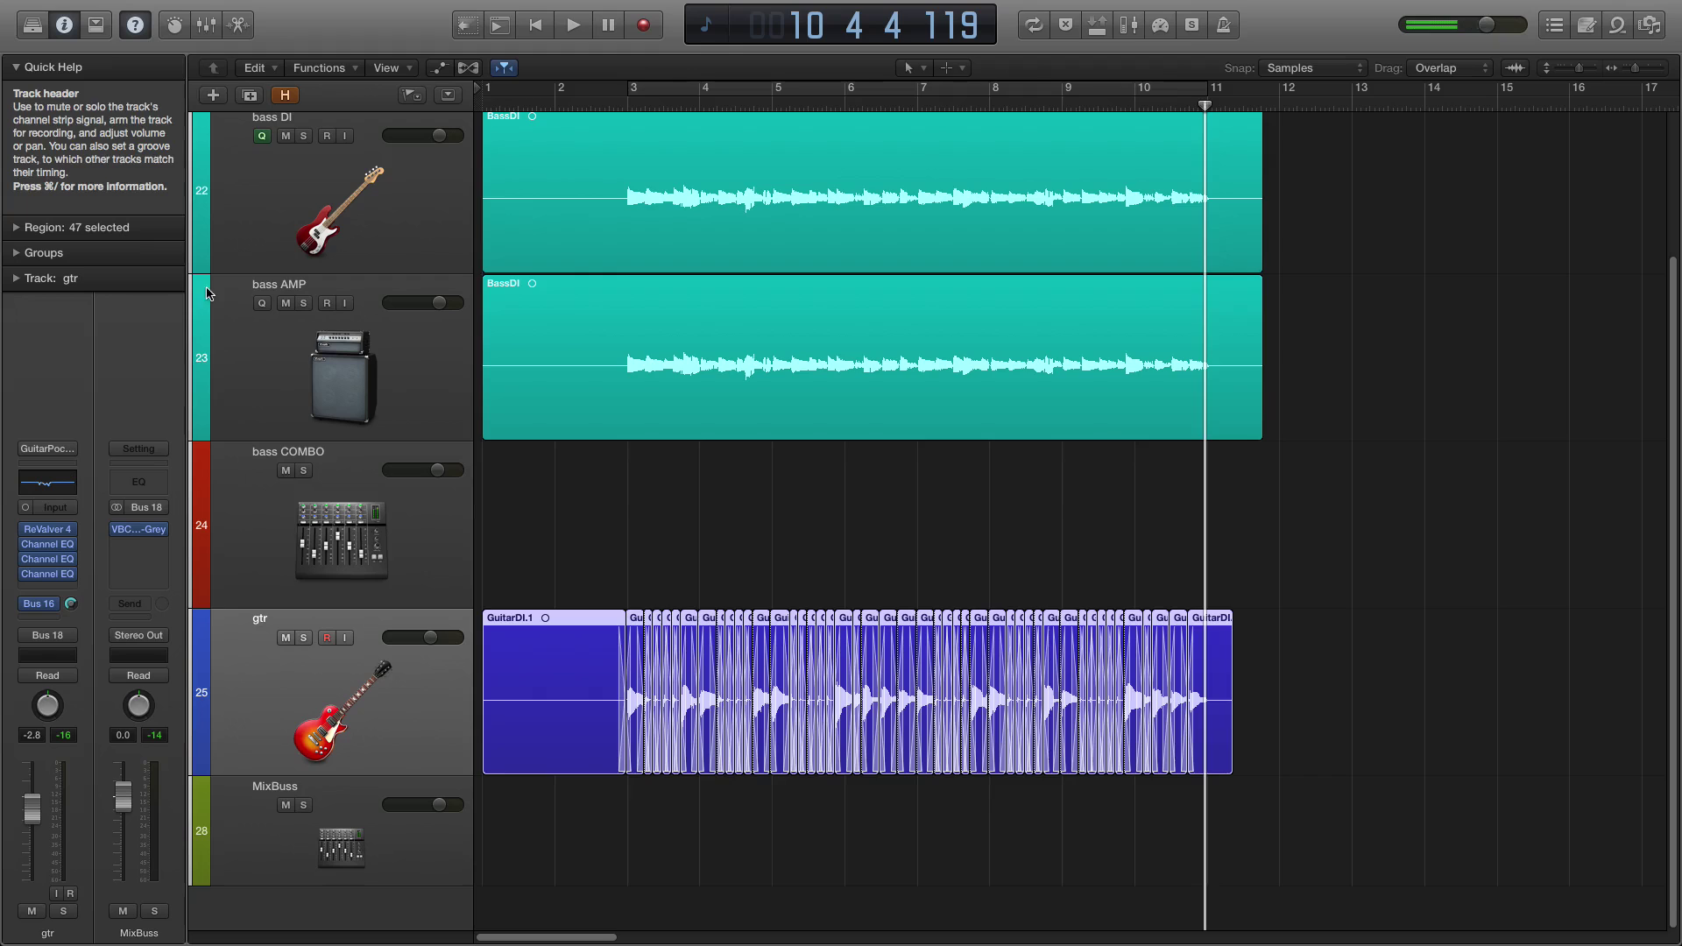
{"action": "mouse_move", "coordinate": [140, 7]}
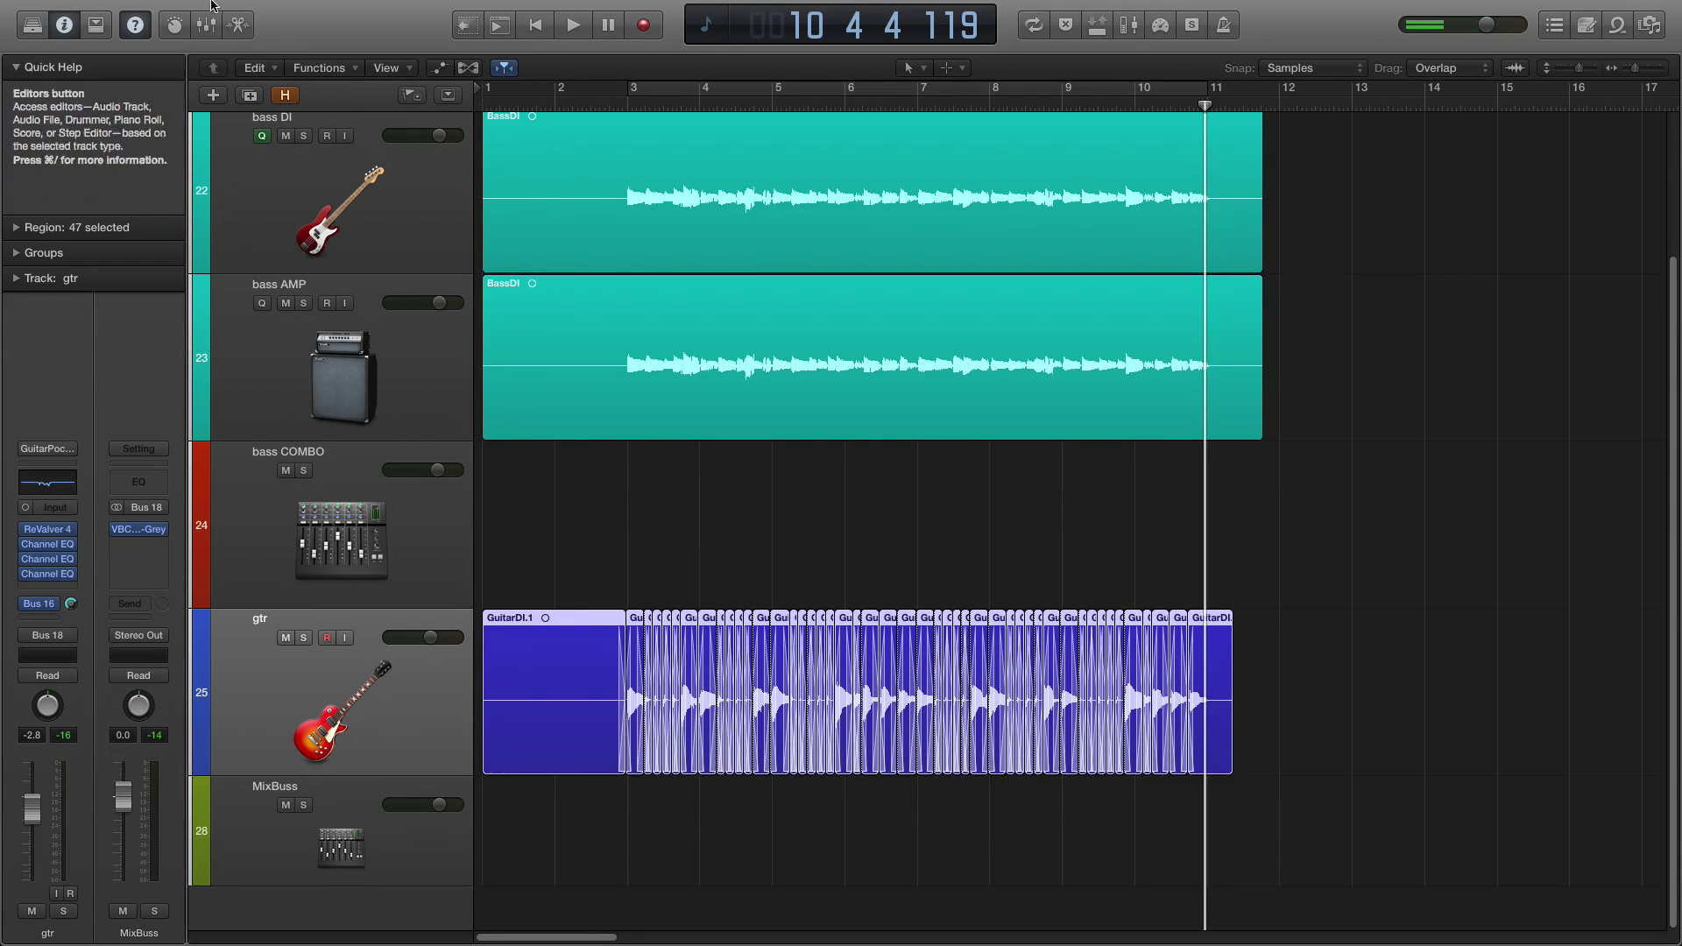
{"action": "left_click", "coordinate": [153, 9]}
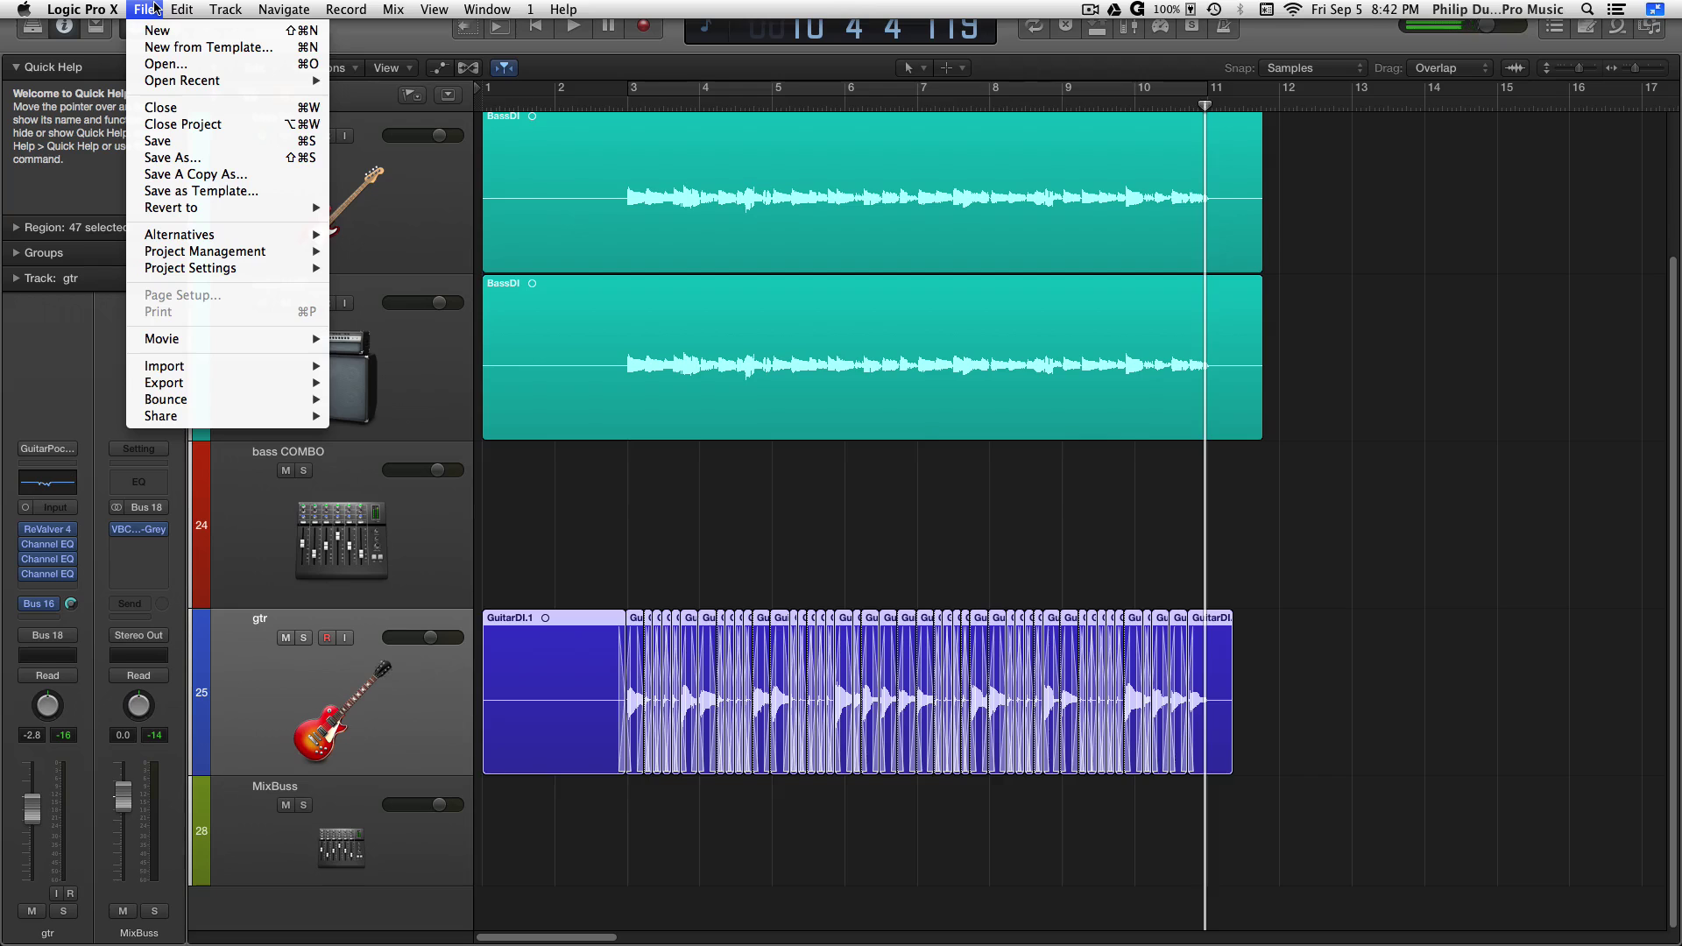
{"action": "mouse_move", "coordinate": [258, 386]}
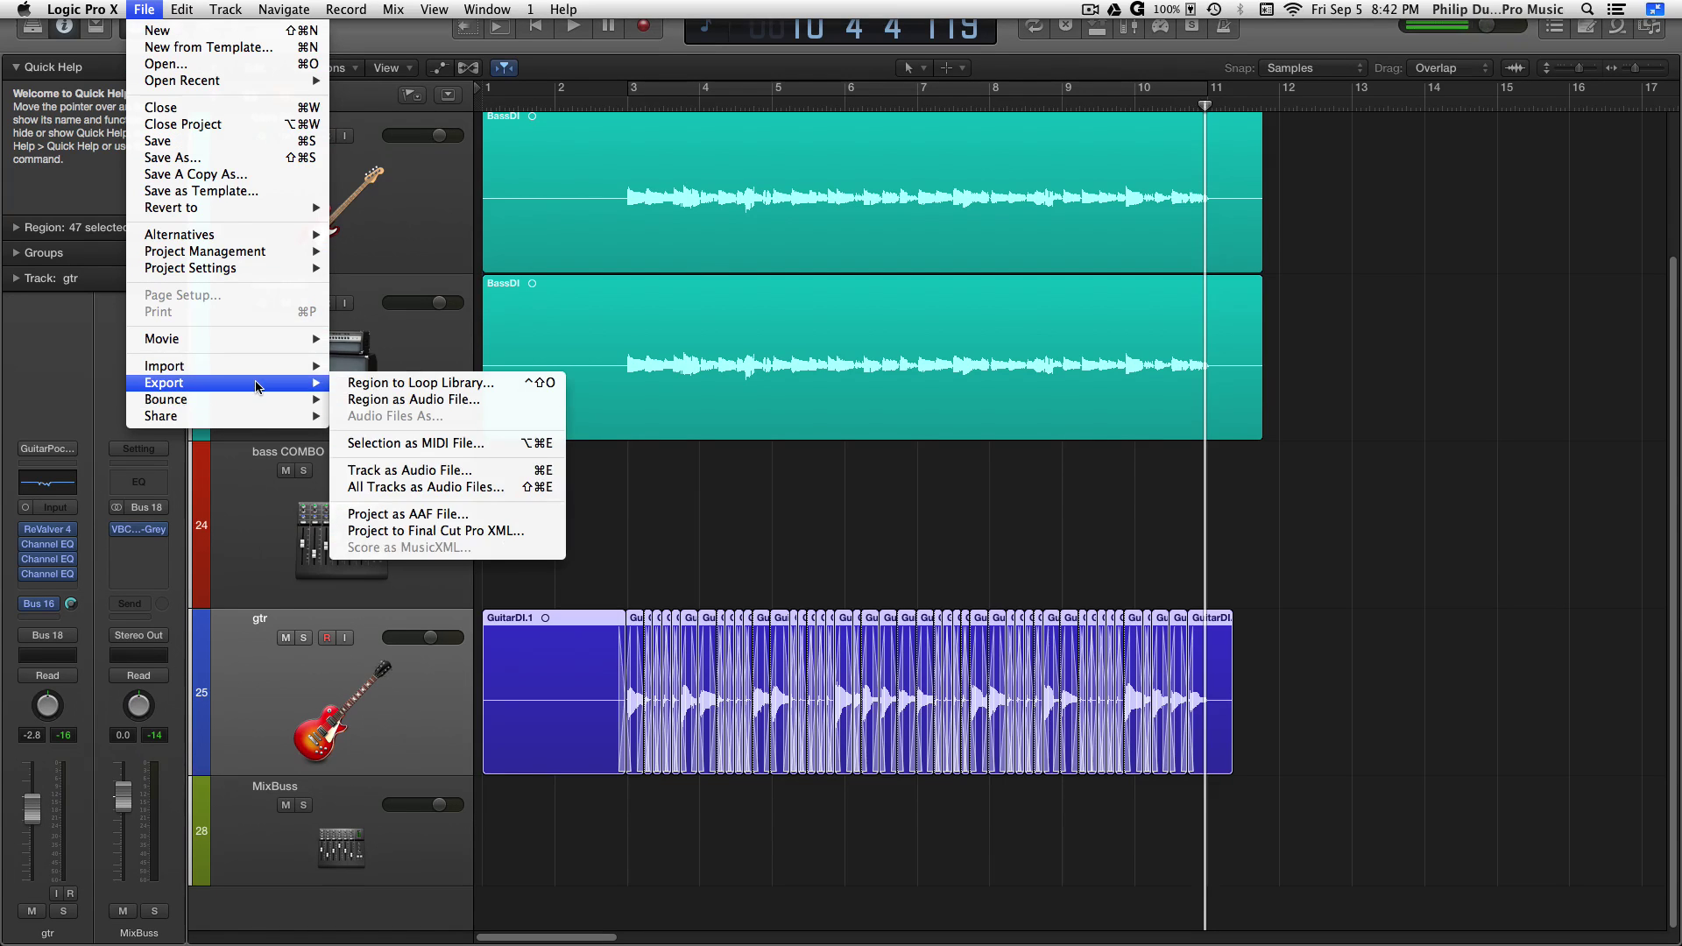
{"action": "left_click", "coordinate": [418, 473]}
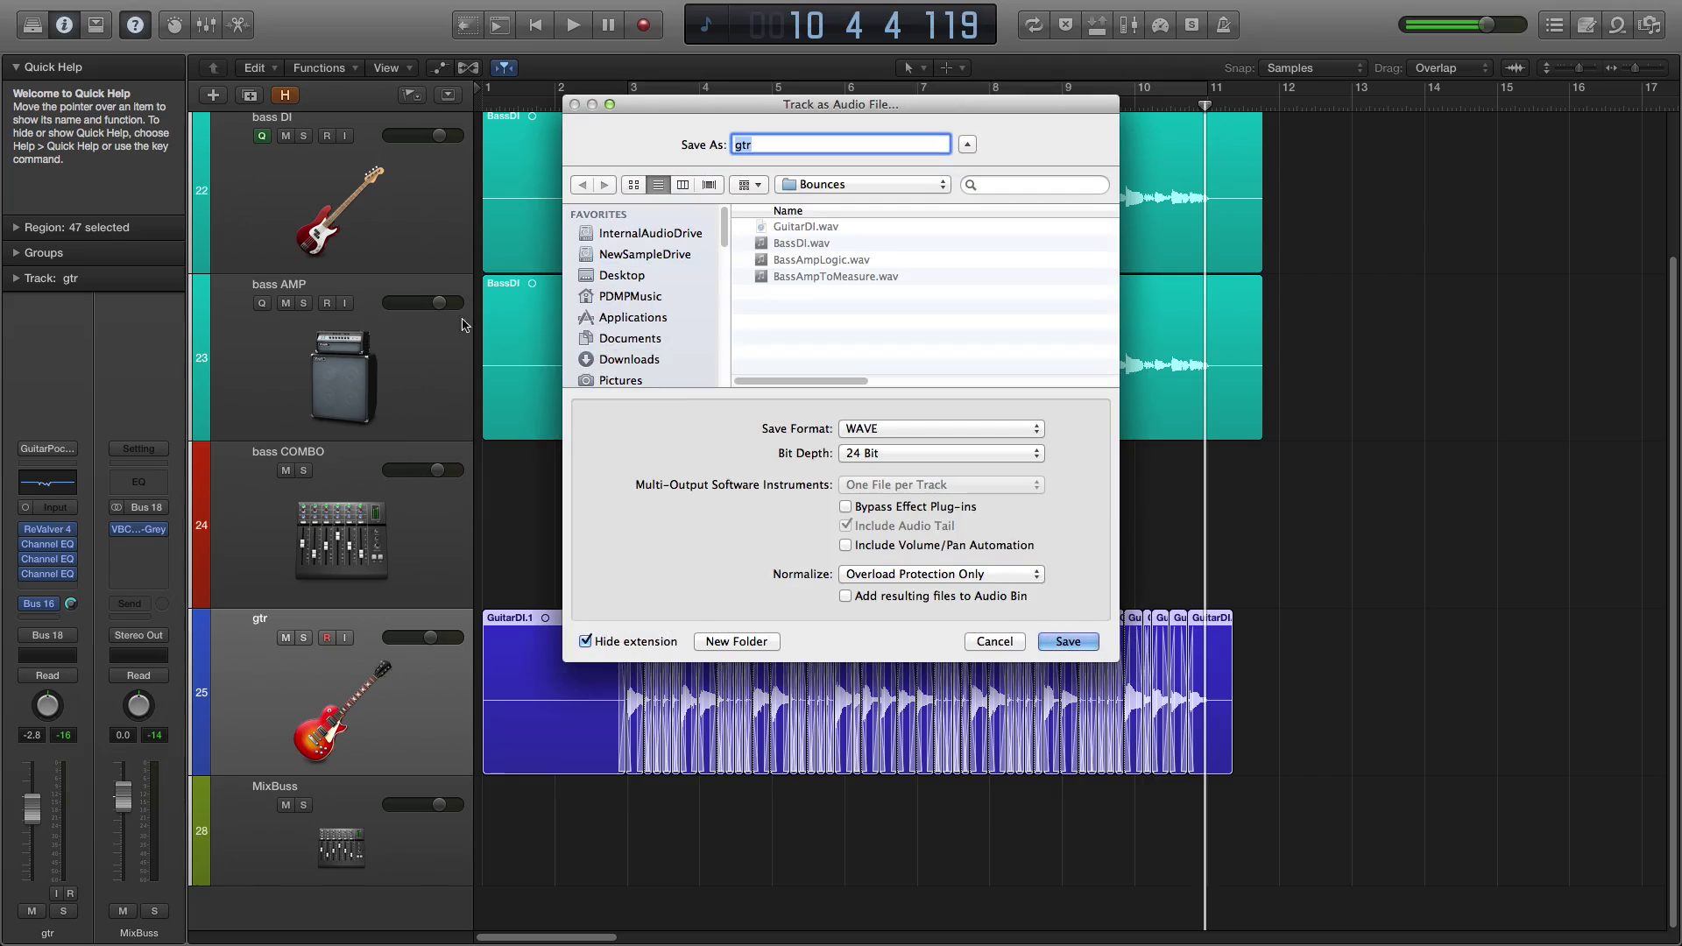
{"action": "left_click", "coordinate": [991, 642]}
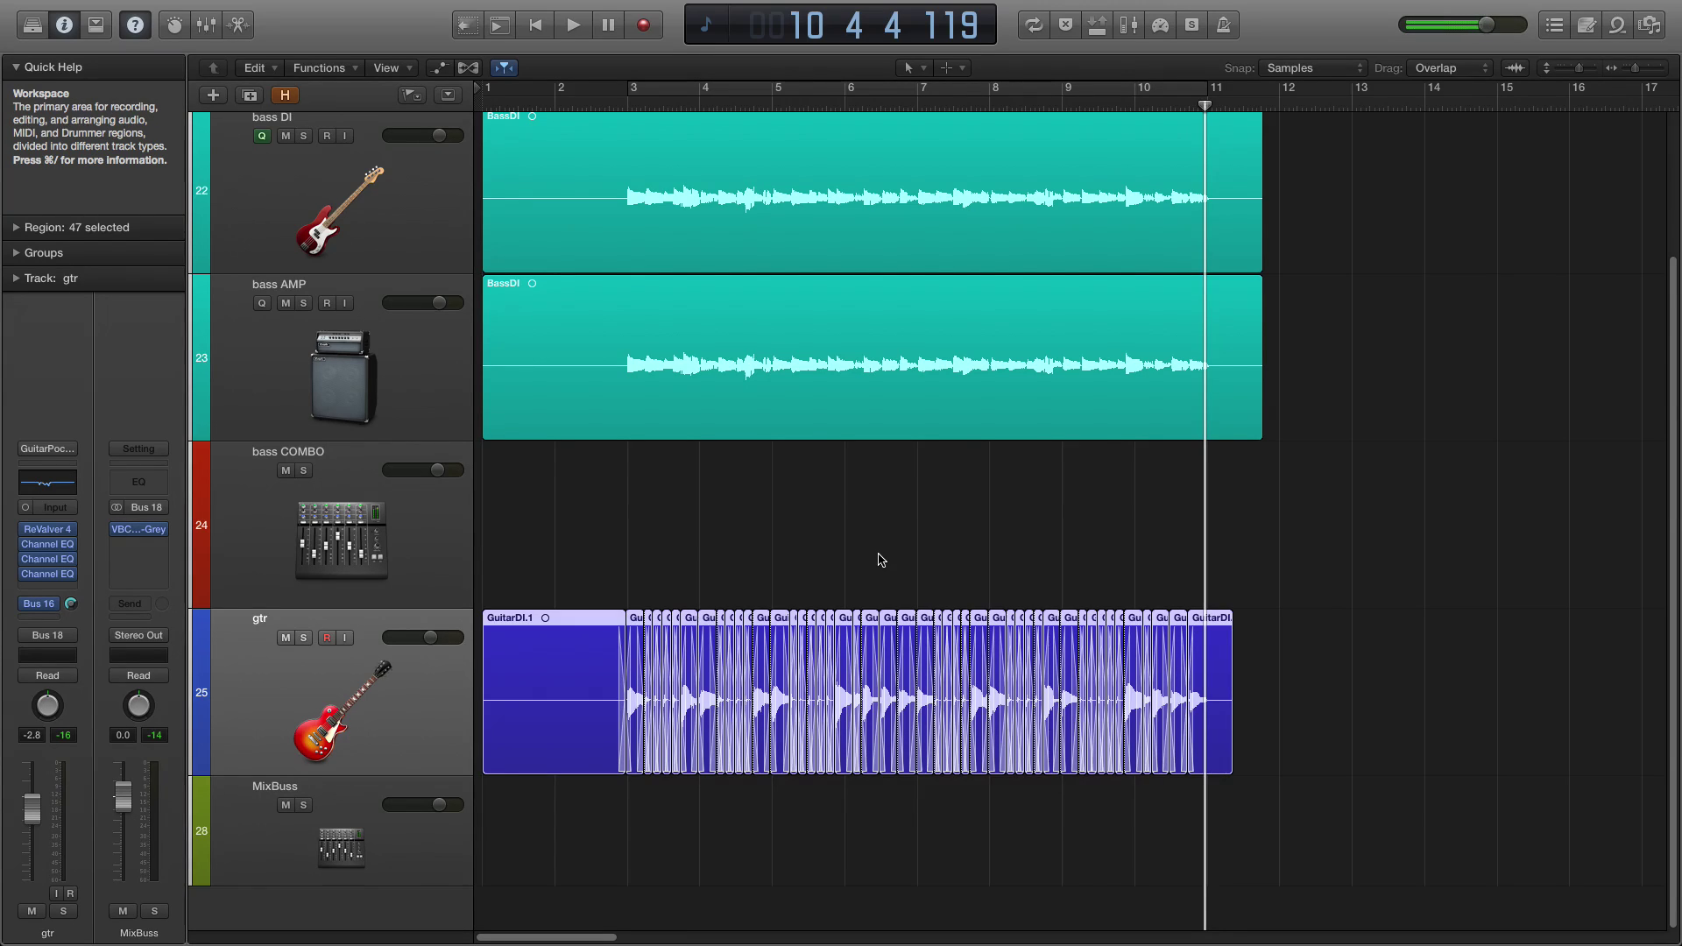
Play the project from bar 2 to the end of the guitar regions to listen to the edited guitar track.
{"action": "left_click", "coordinate": [578, 106]}
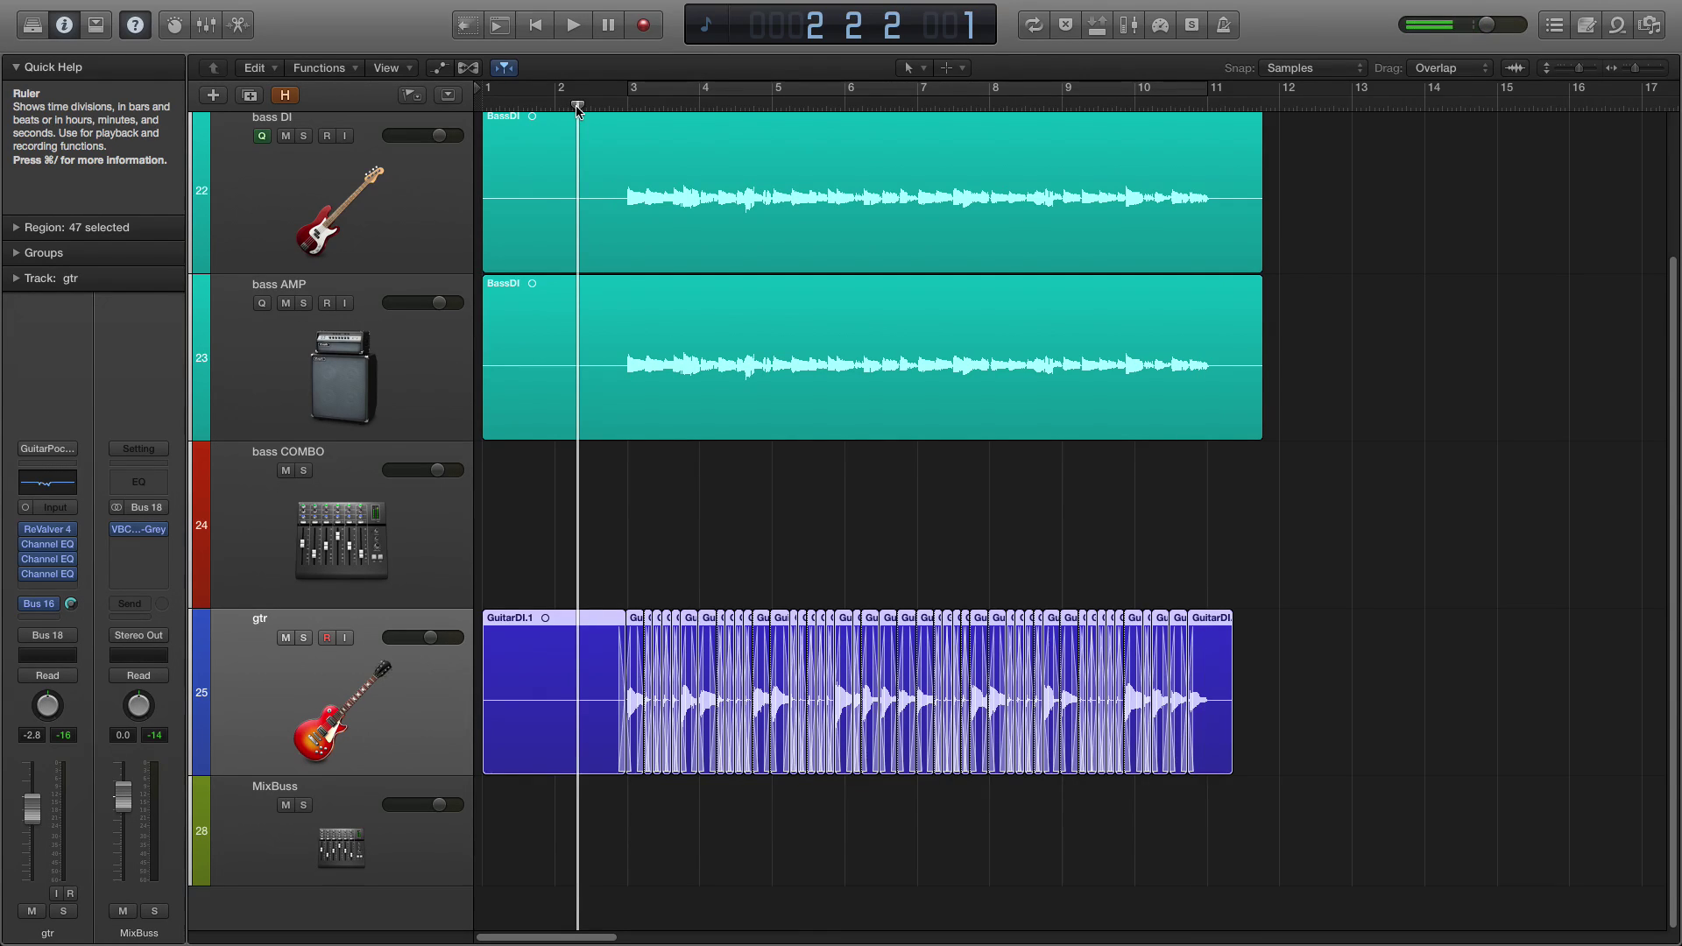
{"action": "key", "text": "space"}
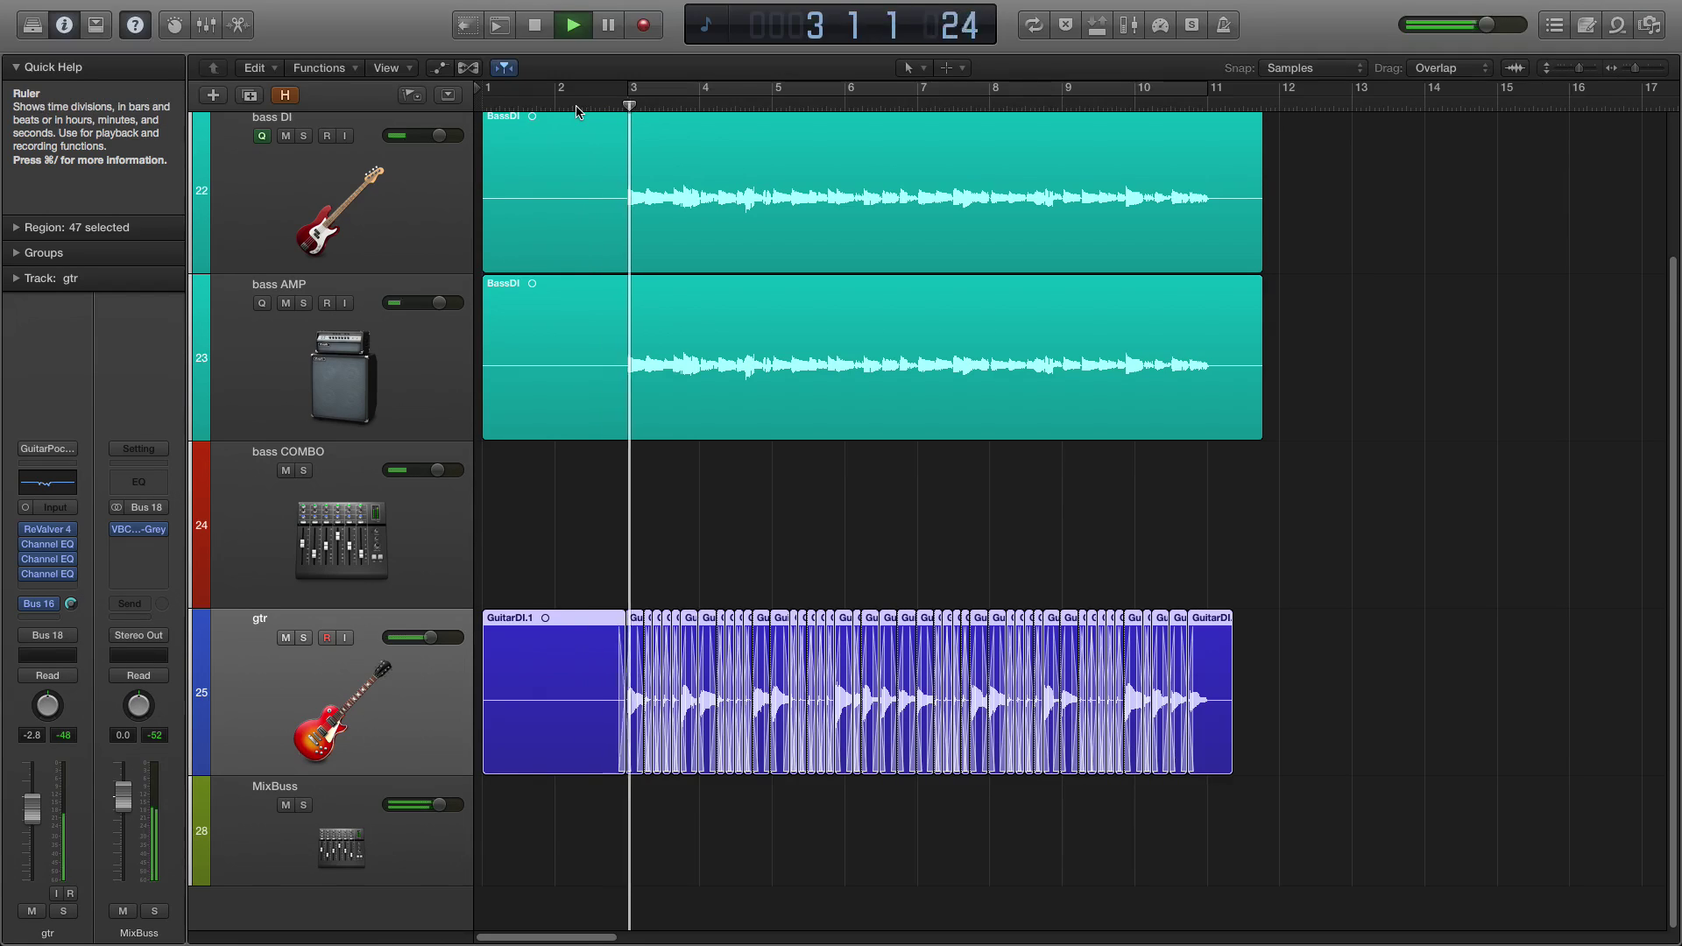
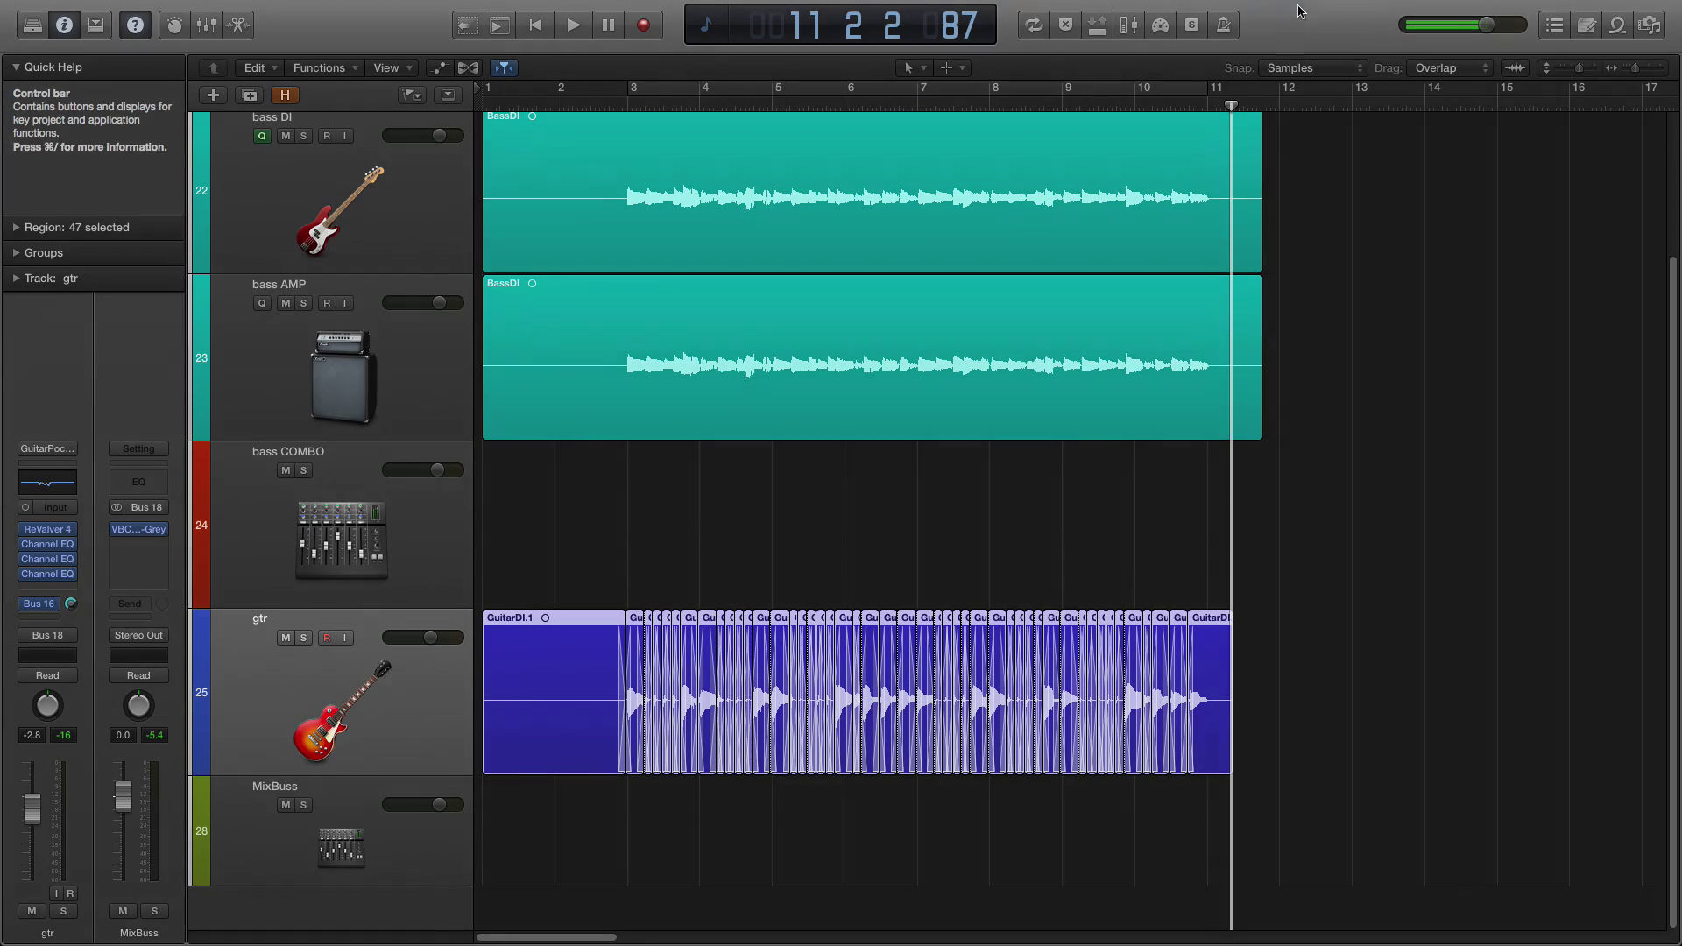
{"action": "mouse_move", "coordinate": [1299, 5]}
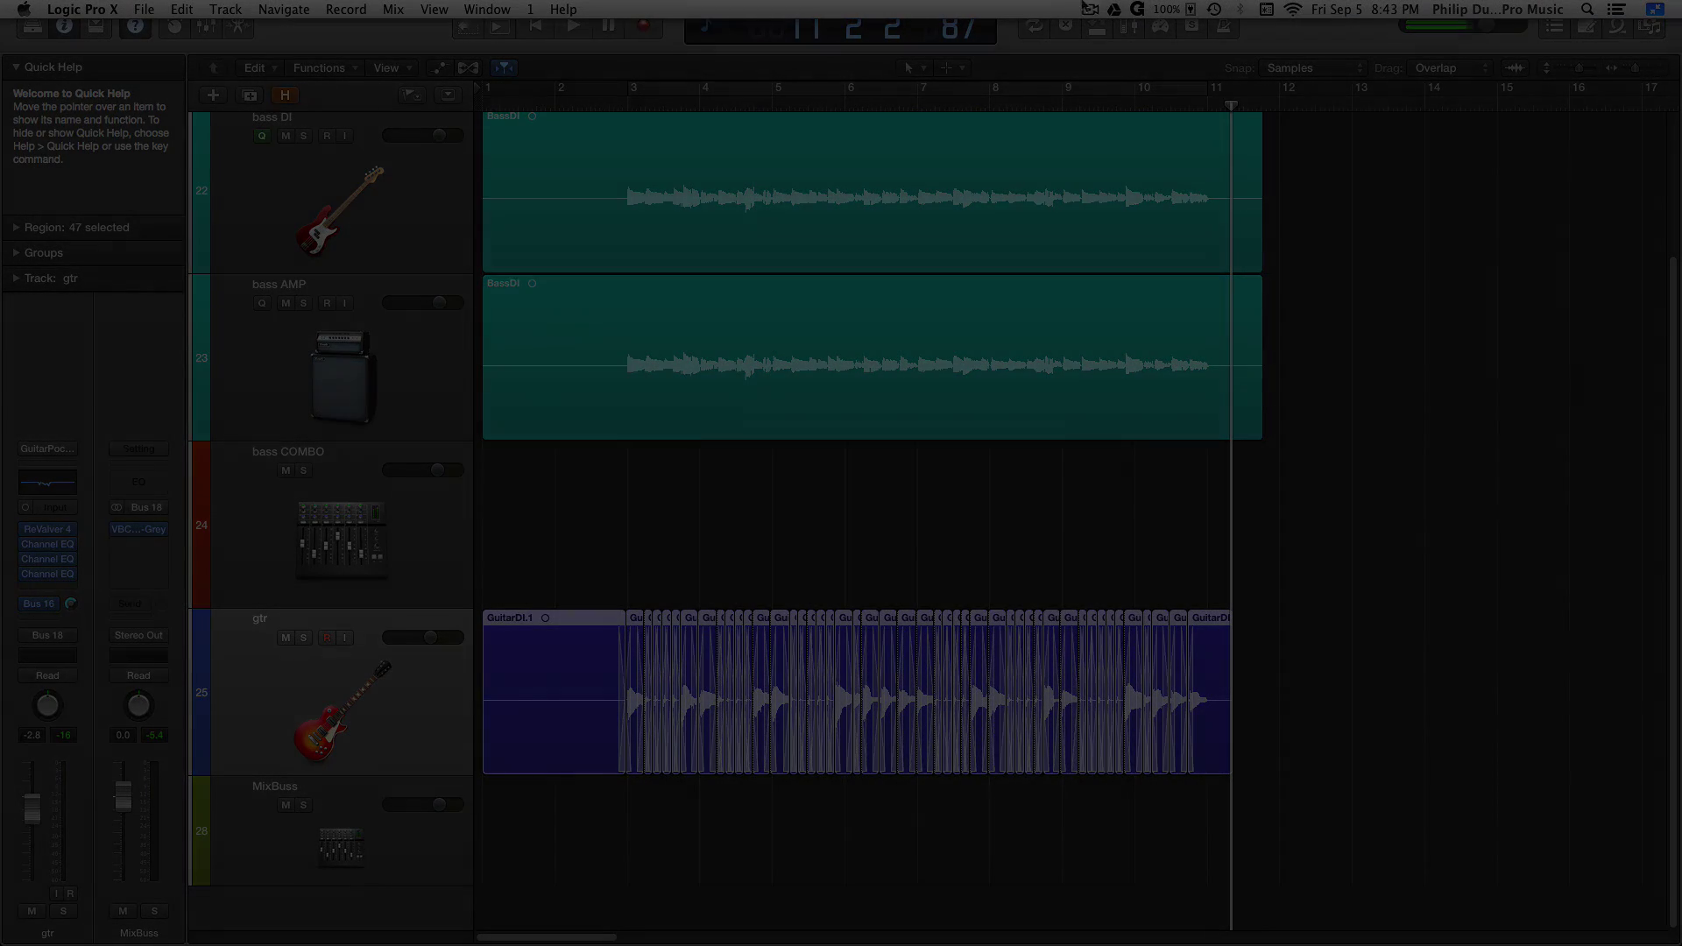
{"action": "left_click", "coordinate": [1089, 8]}
{"action": "left_click", "coordinate": [1131, 47]}
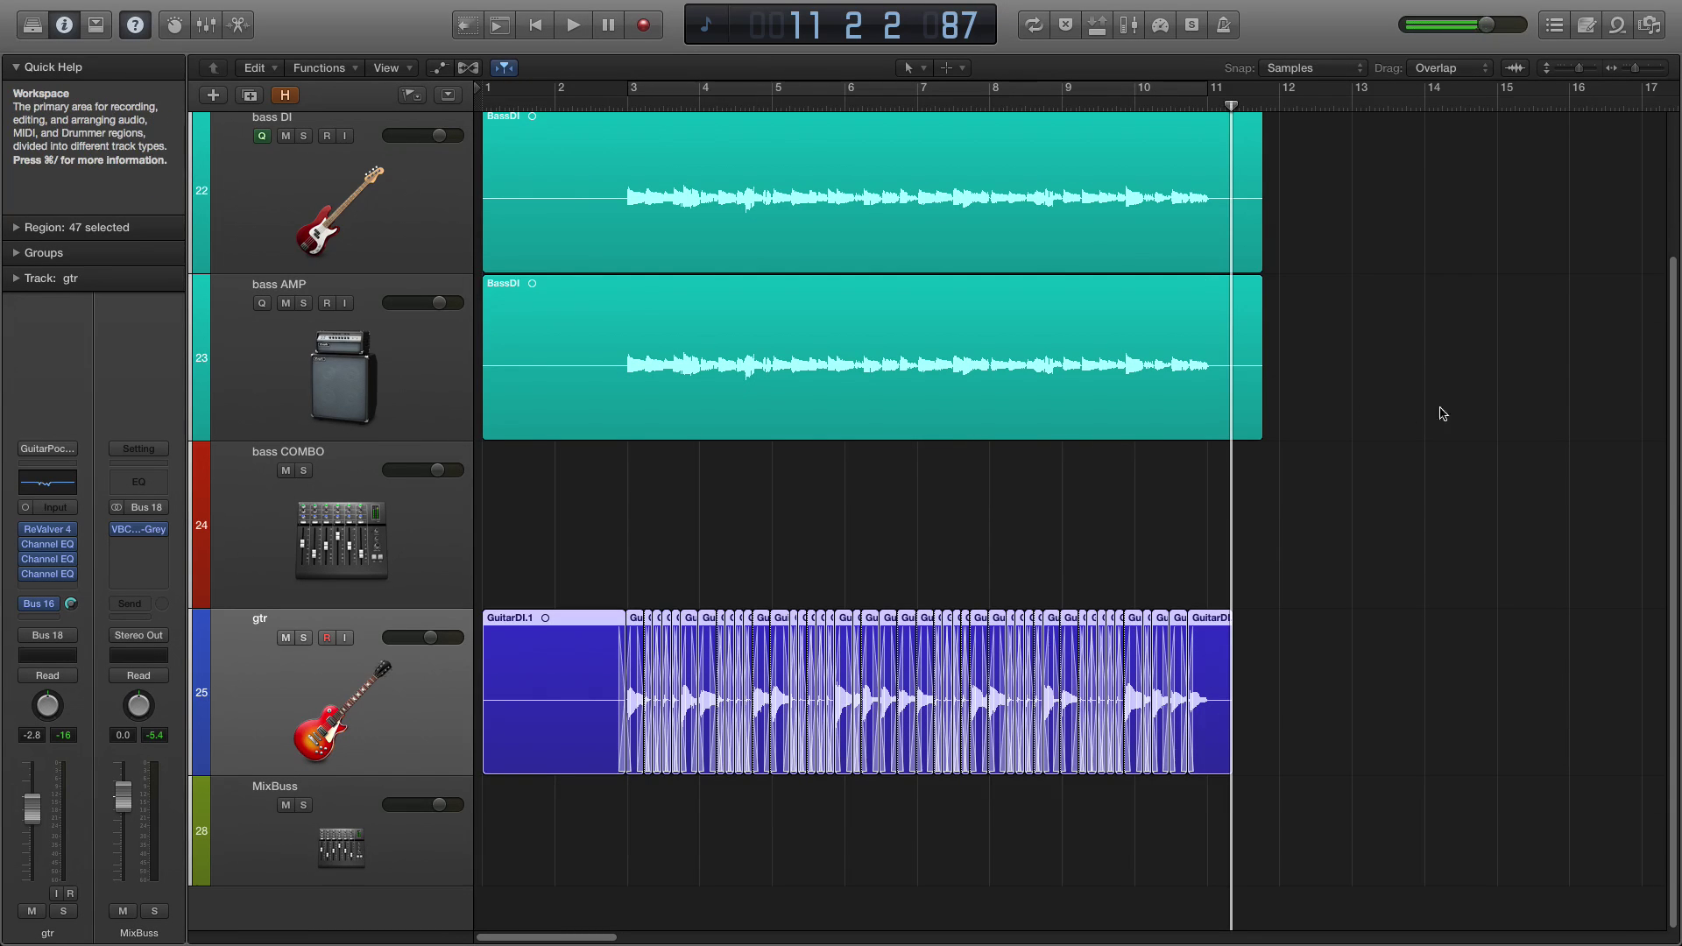
Remove the bass DI and bass AMP channel strips from their mixer group by setting both to No Group.
{"action": "left_click_drag", "start_coordinate": [1673, 436], "coordinate": [1667, 299]}
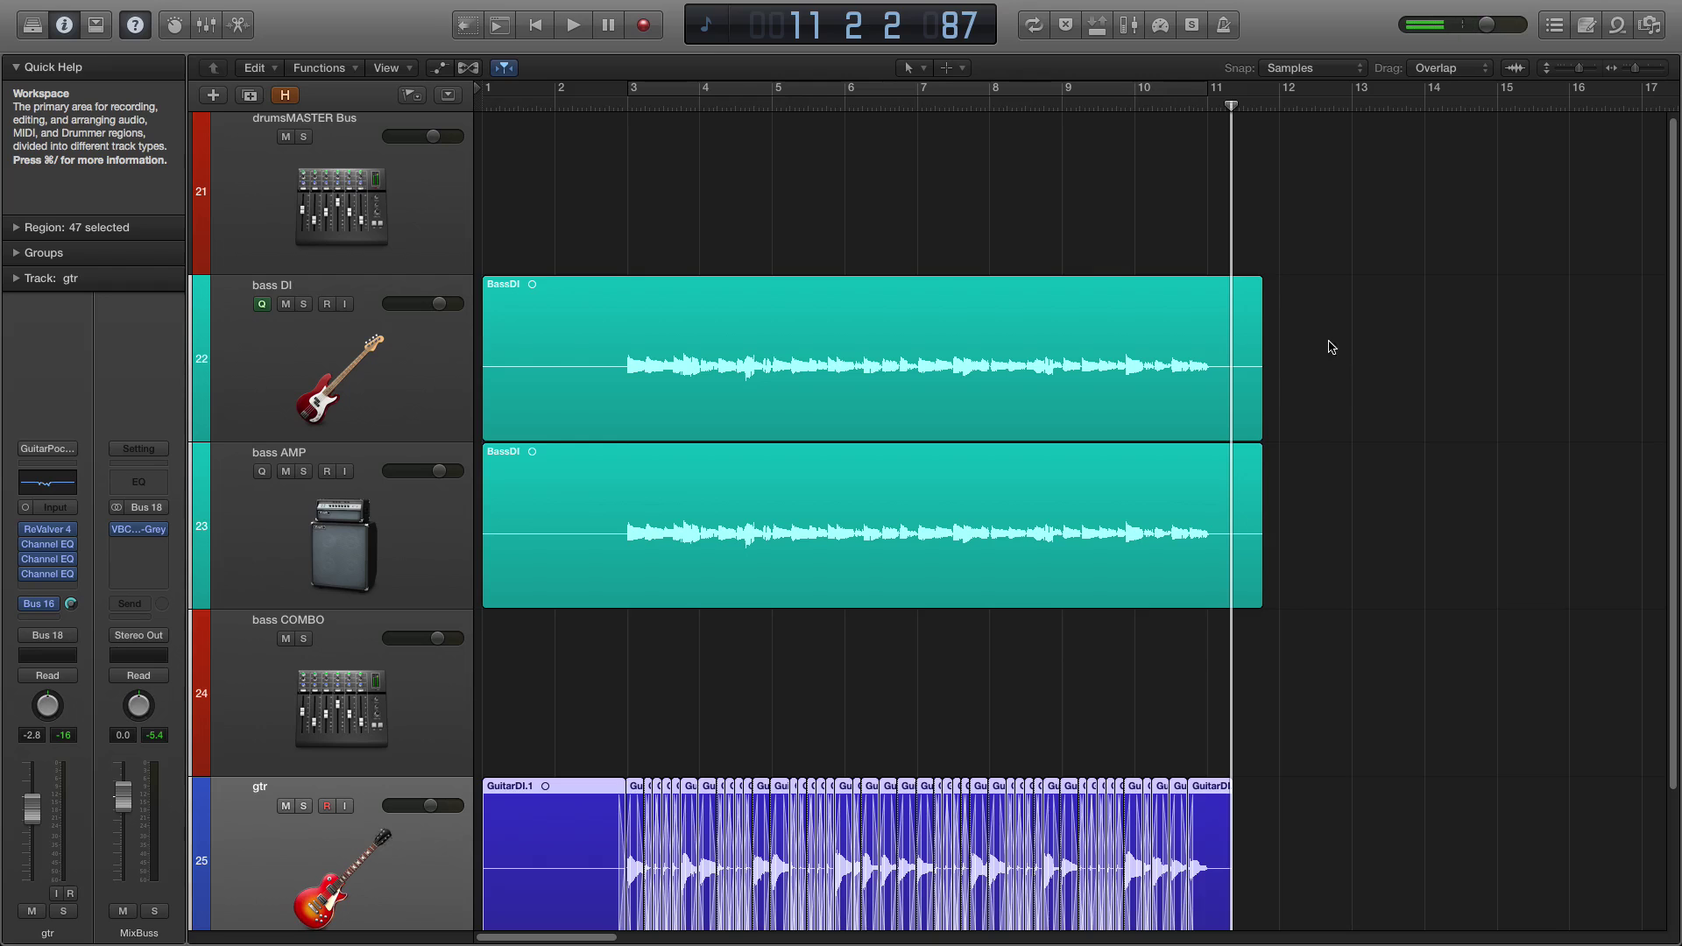
{"action": "left_click", "coordinate": [1247, 341]}
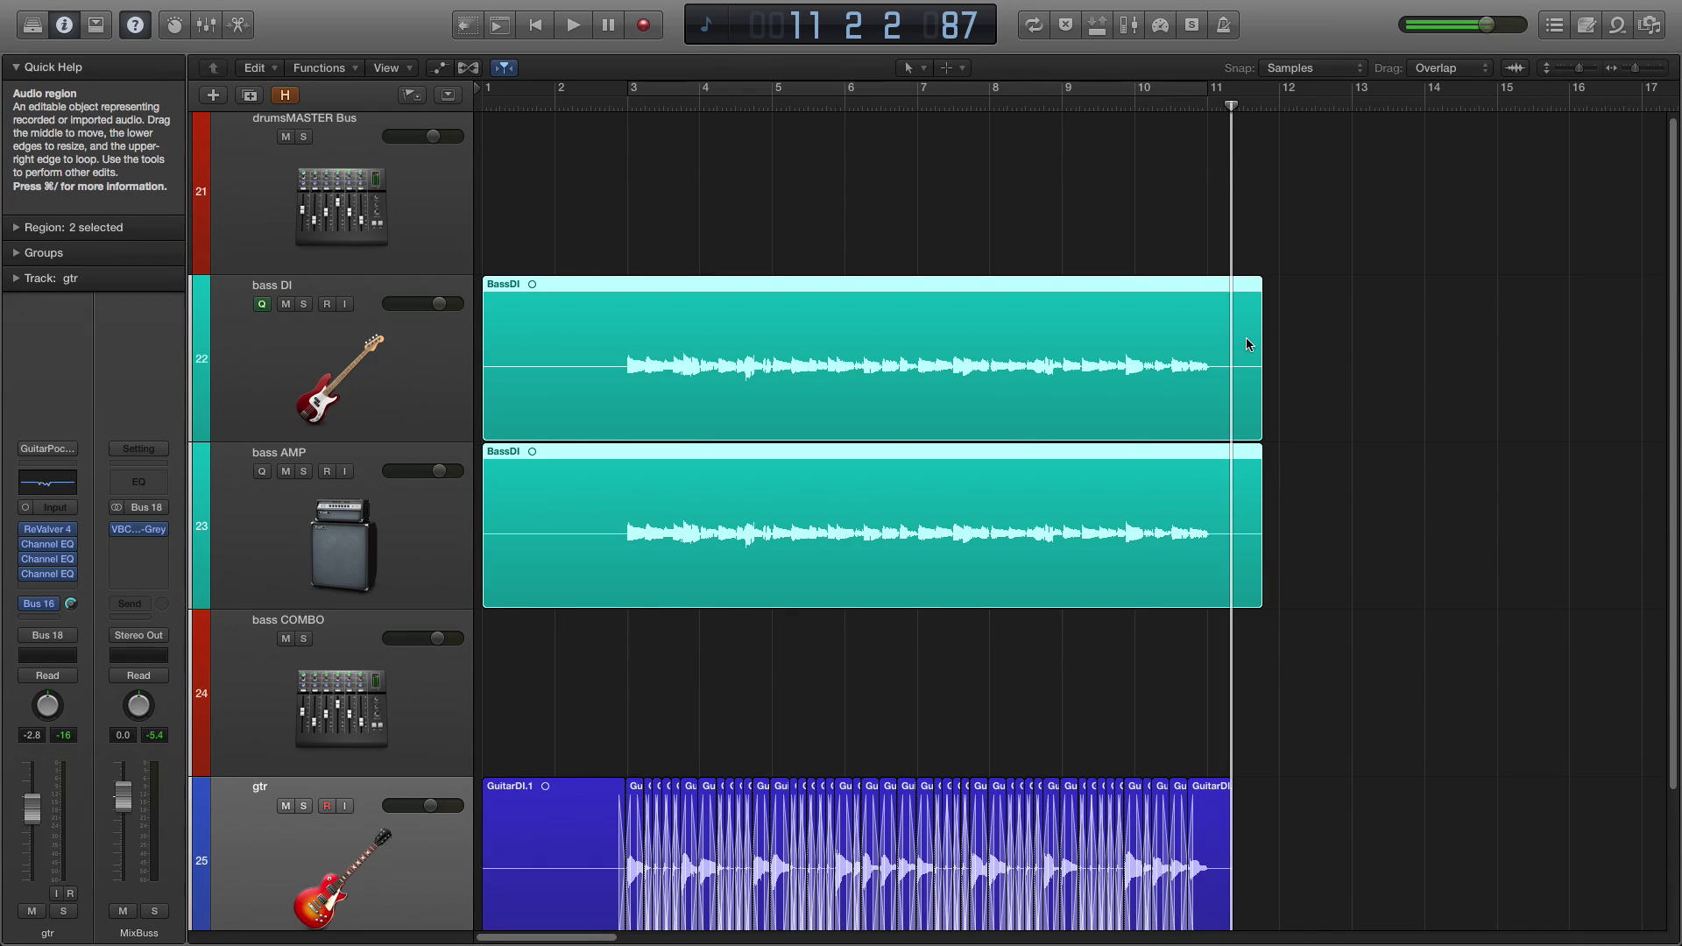
{"action": "key", "text": "x"}
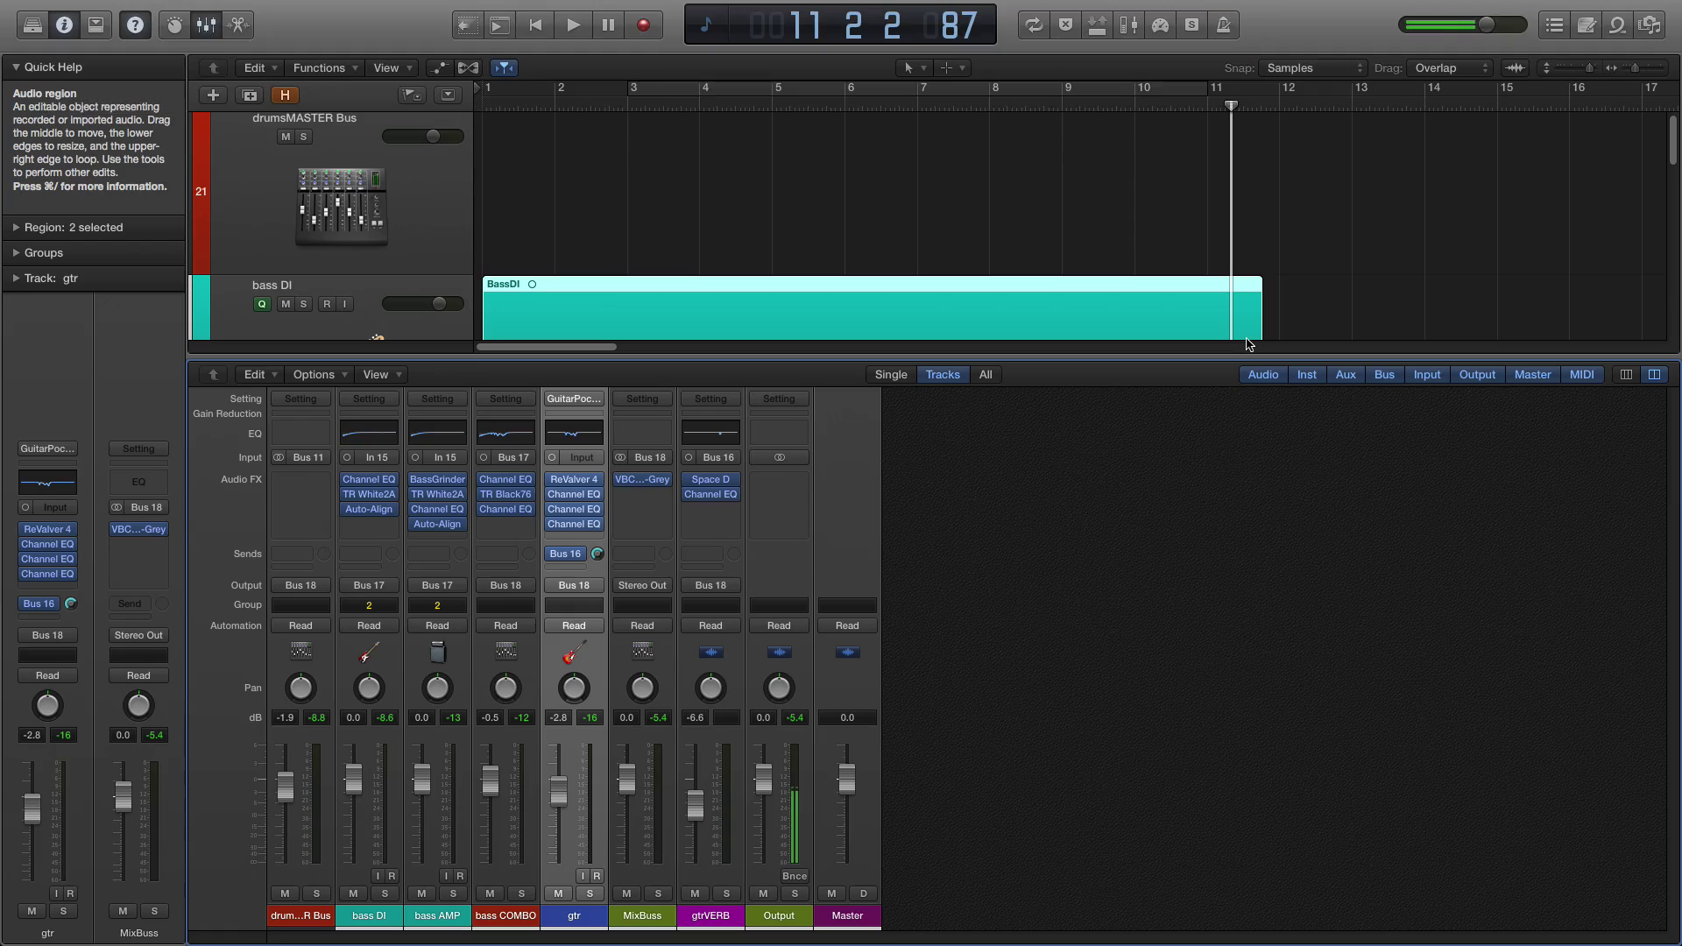
{"action": "left_click", "coordinate": [372, 914]}
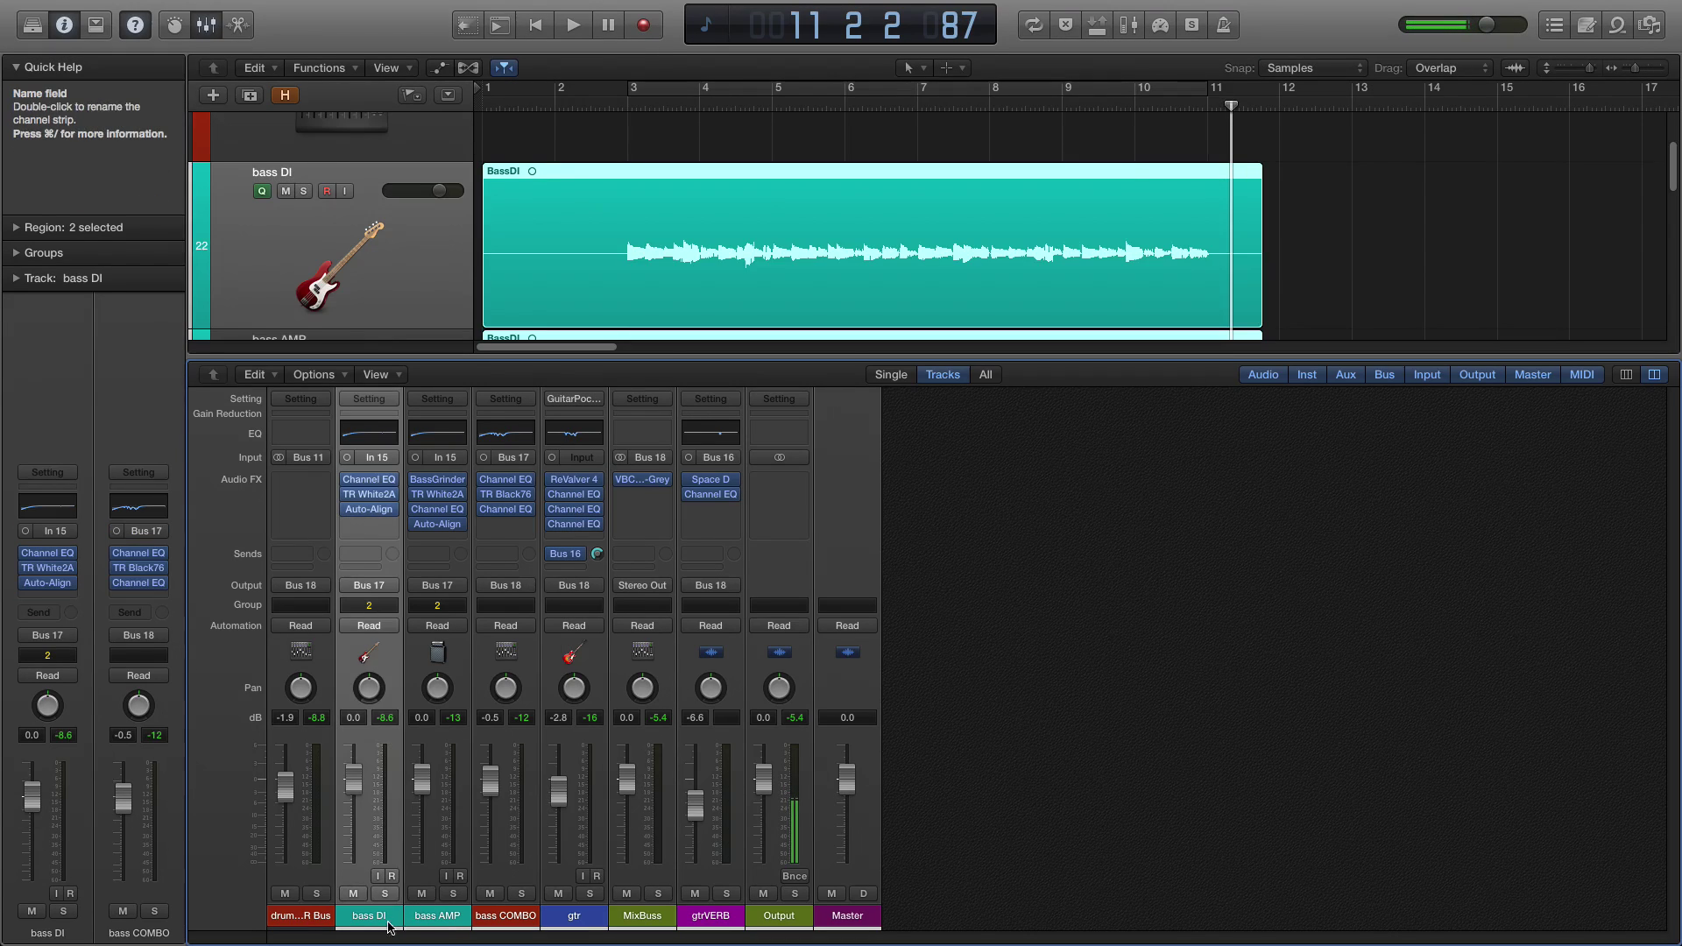
{"action": "left_click", "coordinate": [426, 922], "text": "shift"}
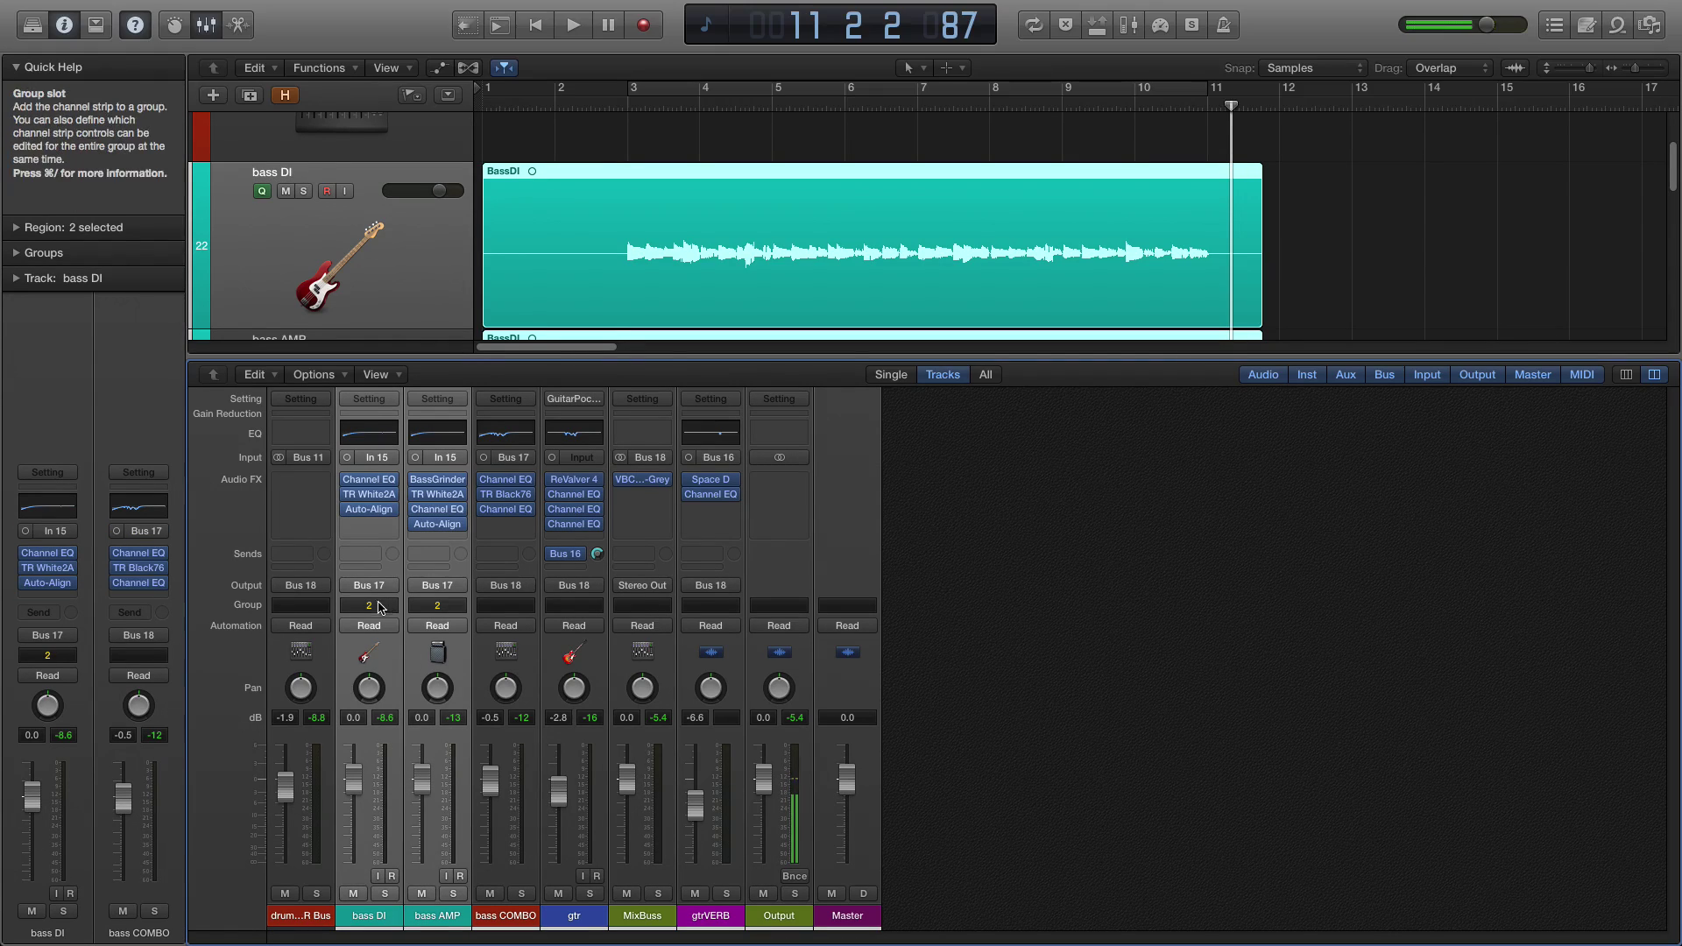
{"action": "left_click", "coordinate": [378, 606]}
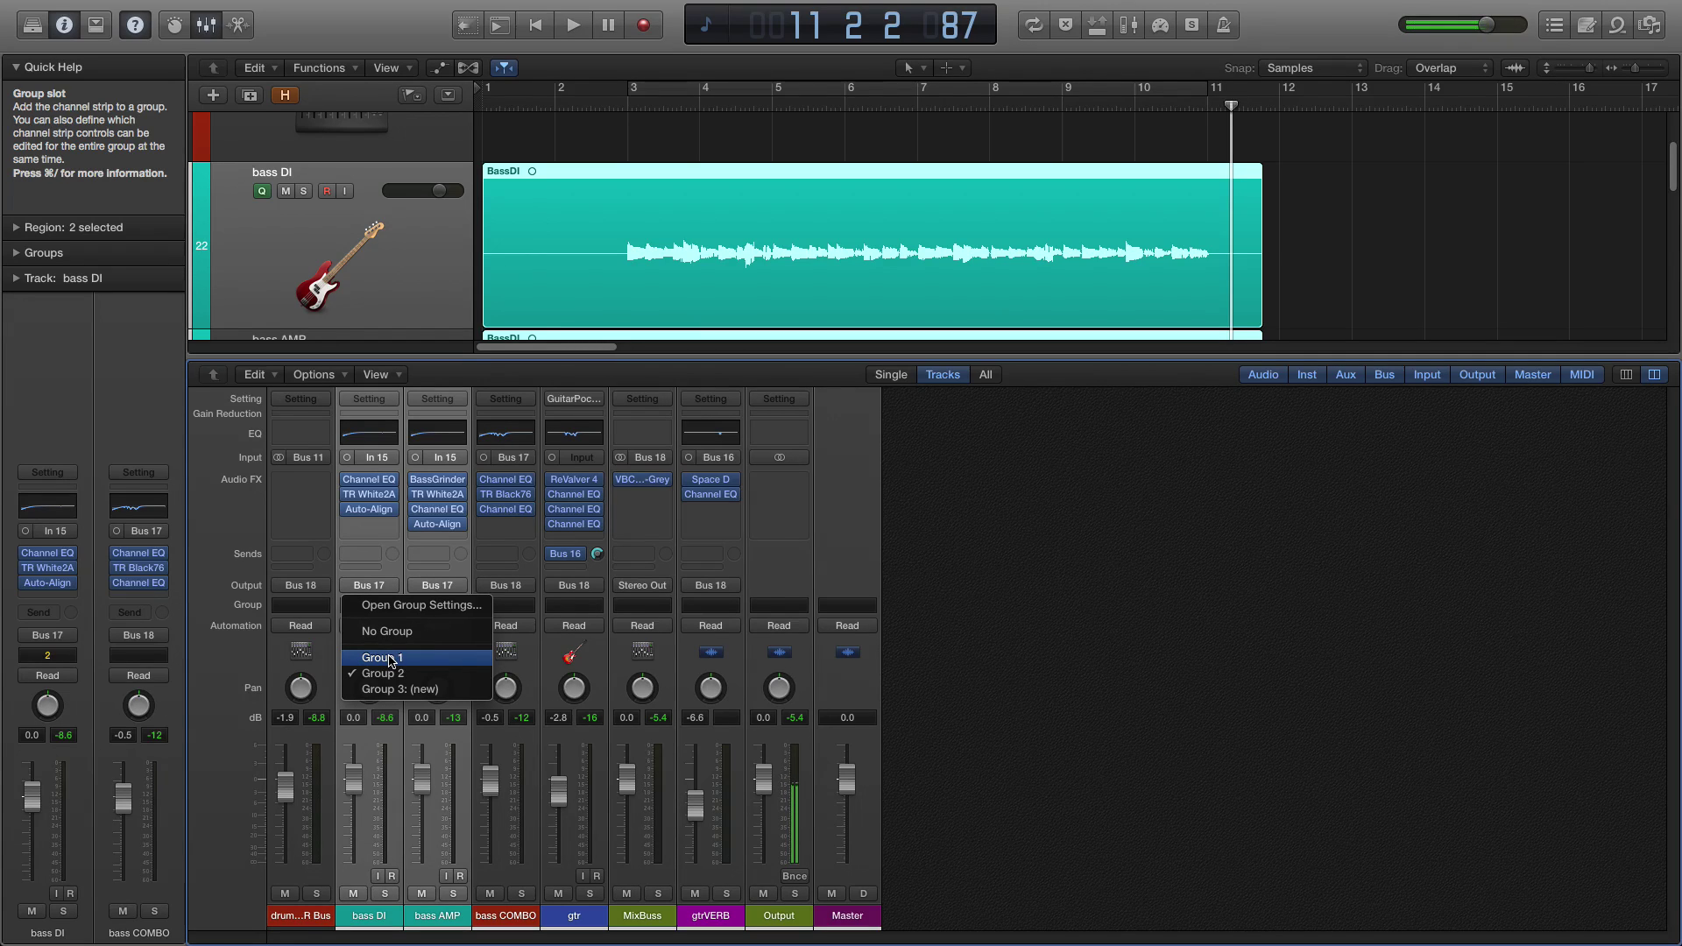
{"action": "left_click", "coordinate": [391, 632]}
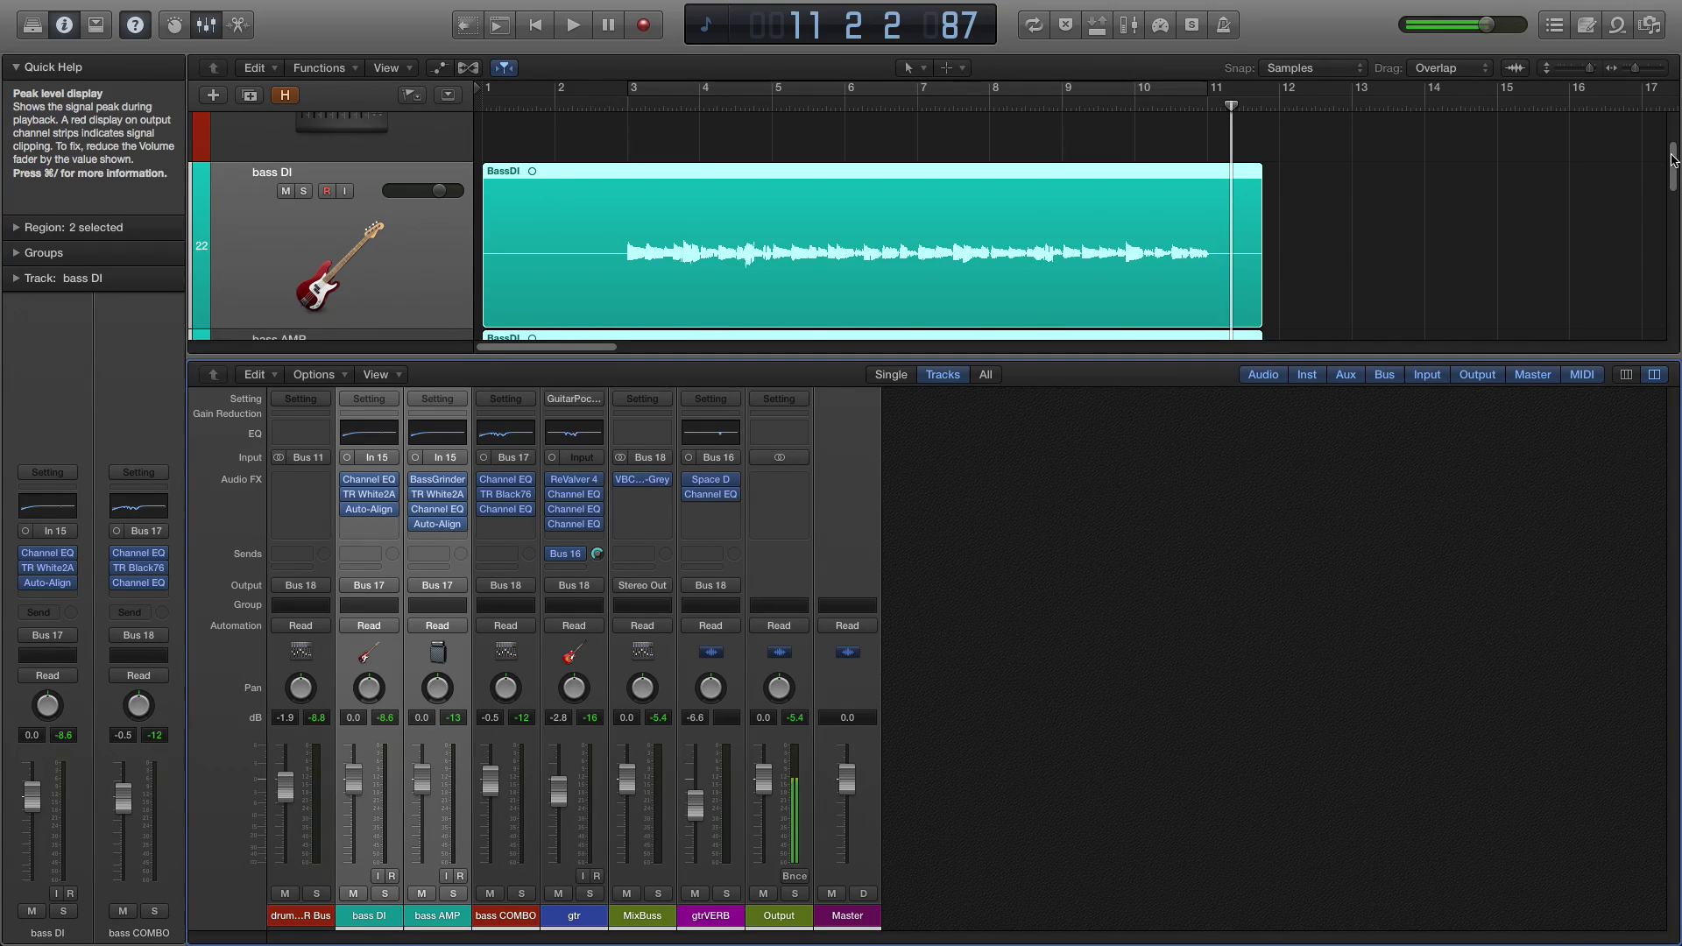
Enlarge the tracks area, deselect the bass regions and open the bass DI track's region in the audio file editor.
{"action": "left_click_drag", "start_coordinate": [1596, 357], "coordinate": [1593, 479]}
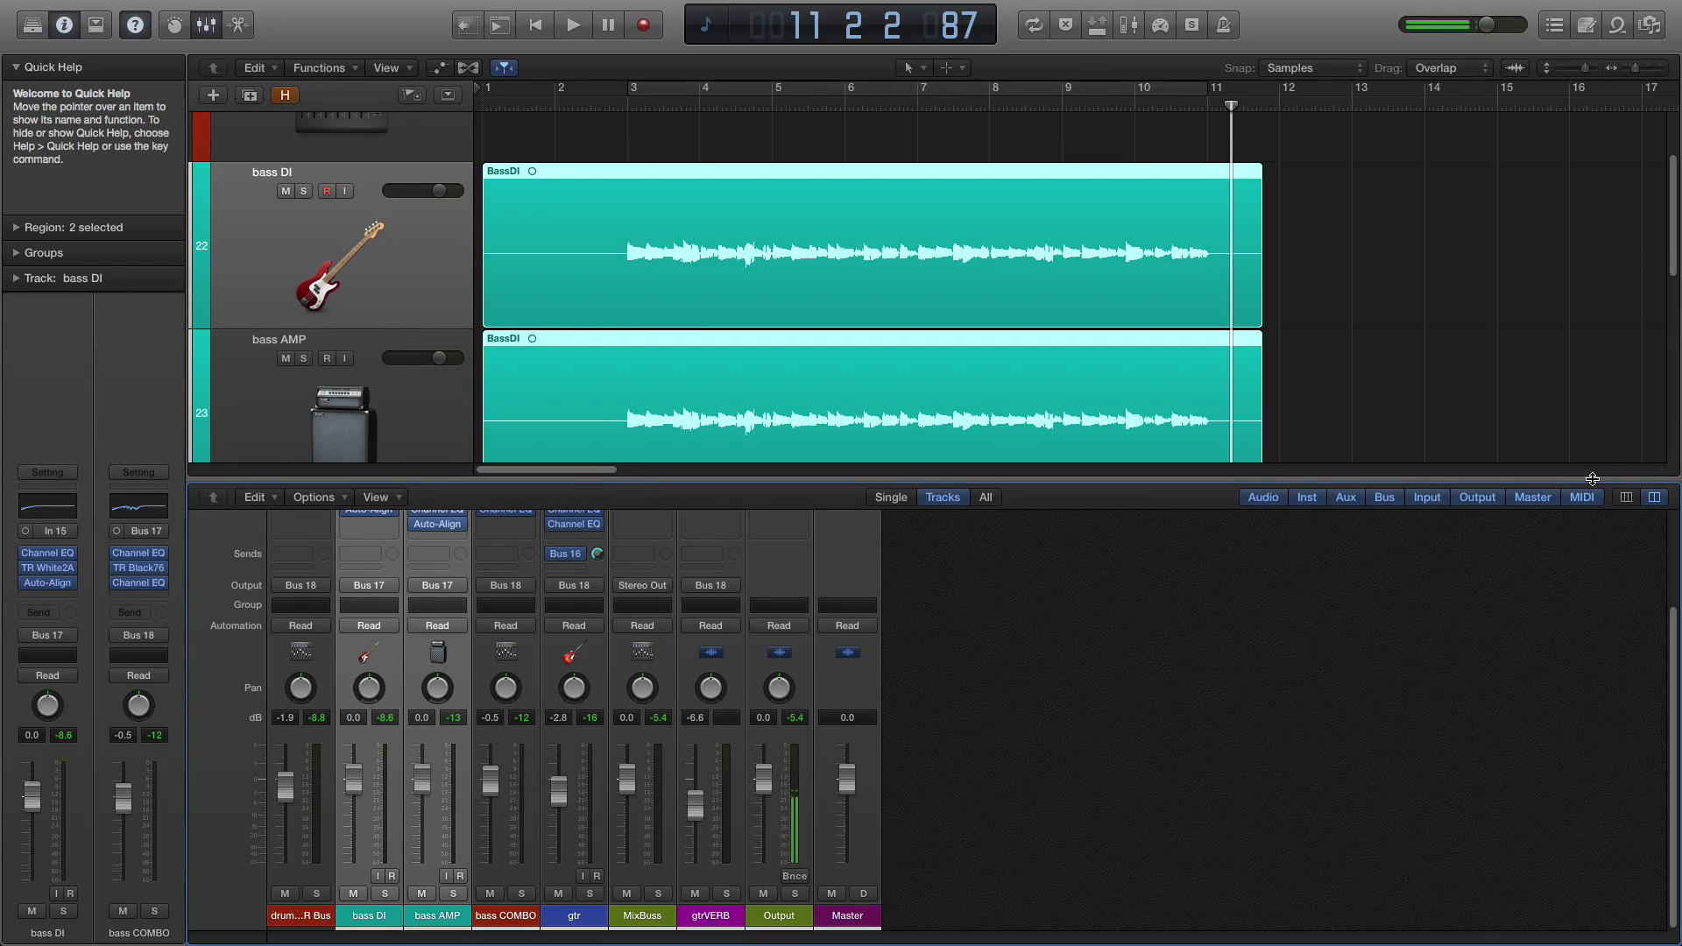
{"action": "left_click_drag", "start_coordinate": [1673, 241], "coordinate": [1673, 258]}
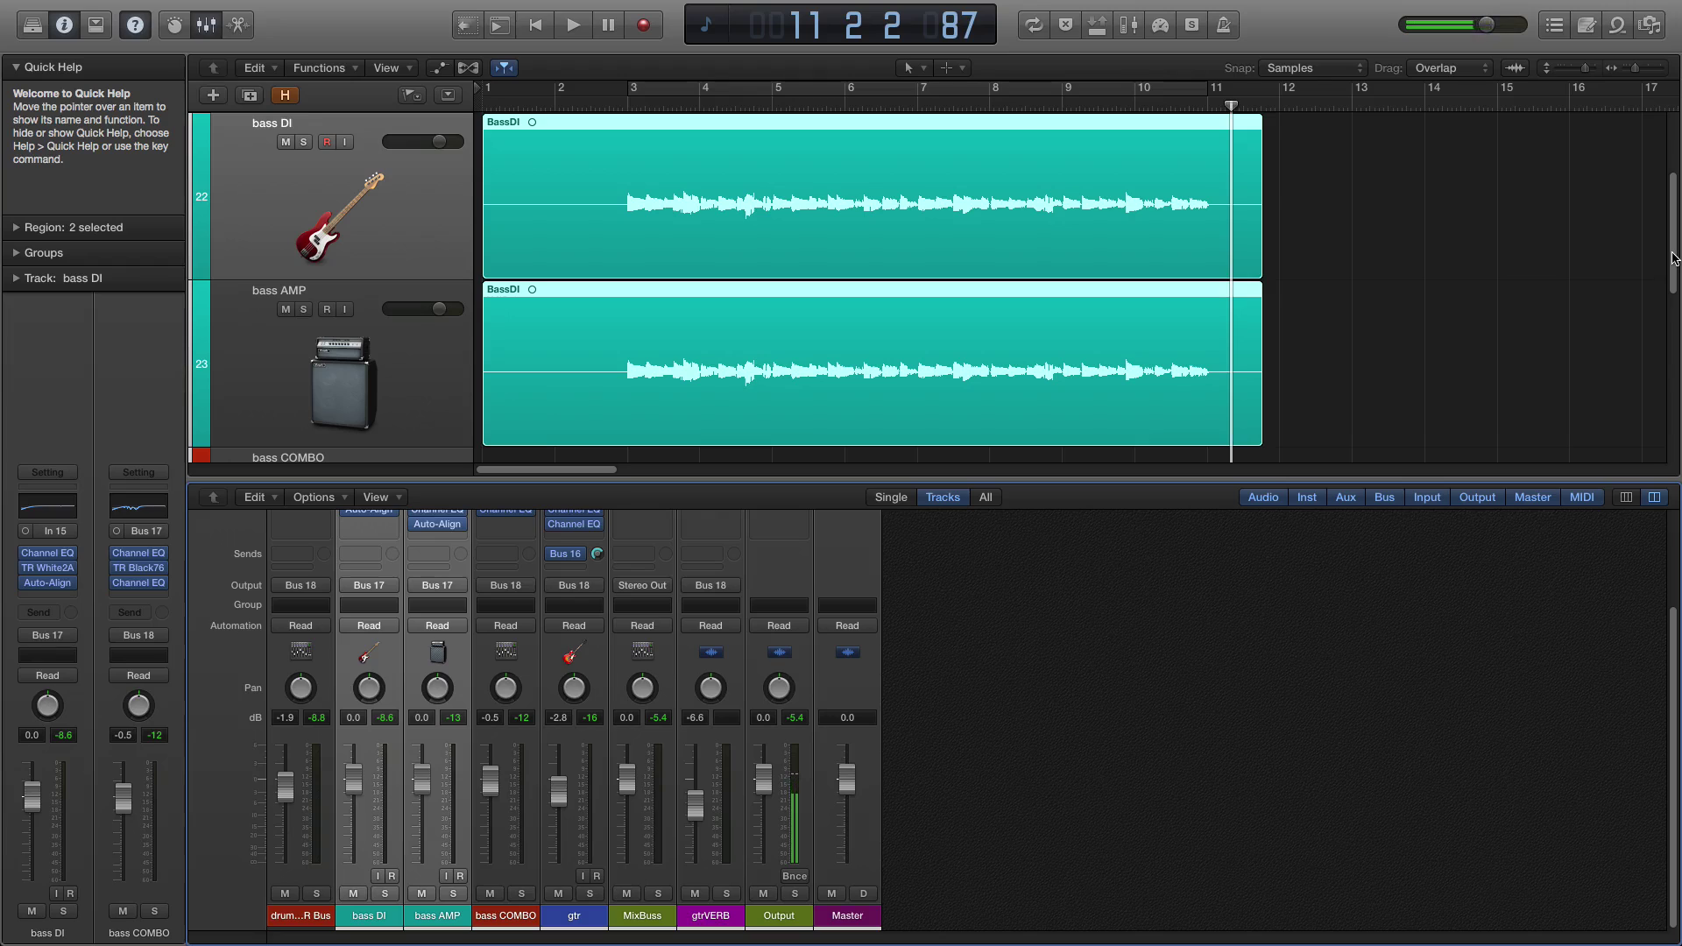
{"action": "left_click", "coordinate": [1343, 255]}
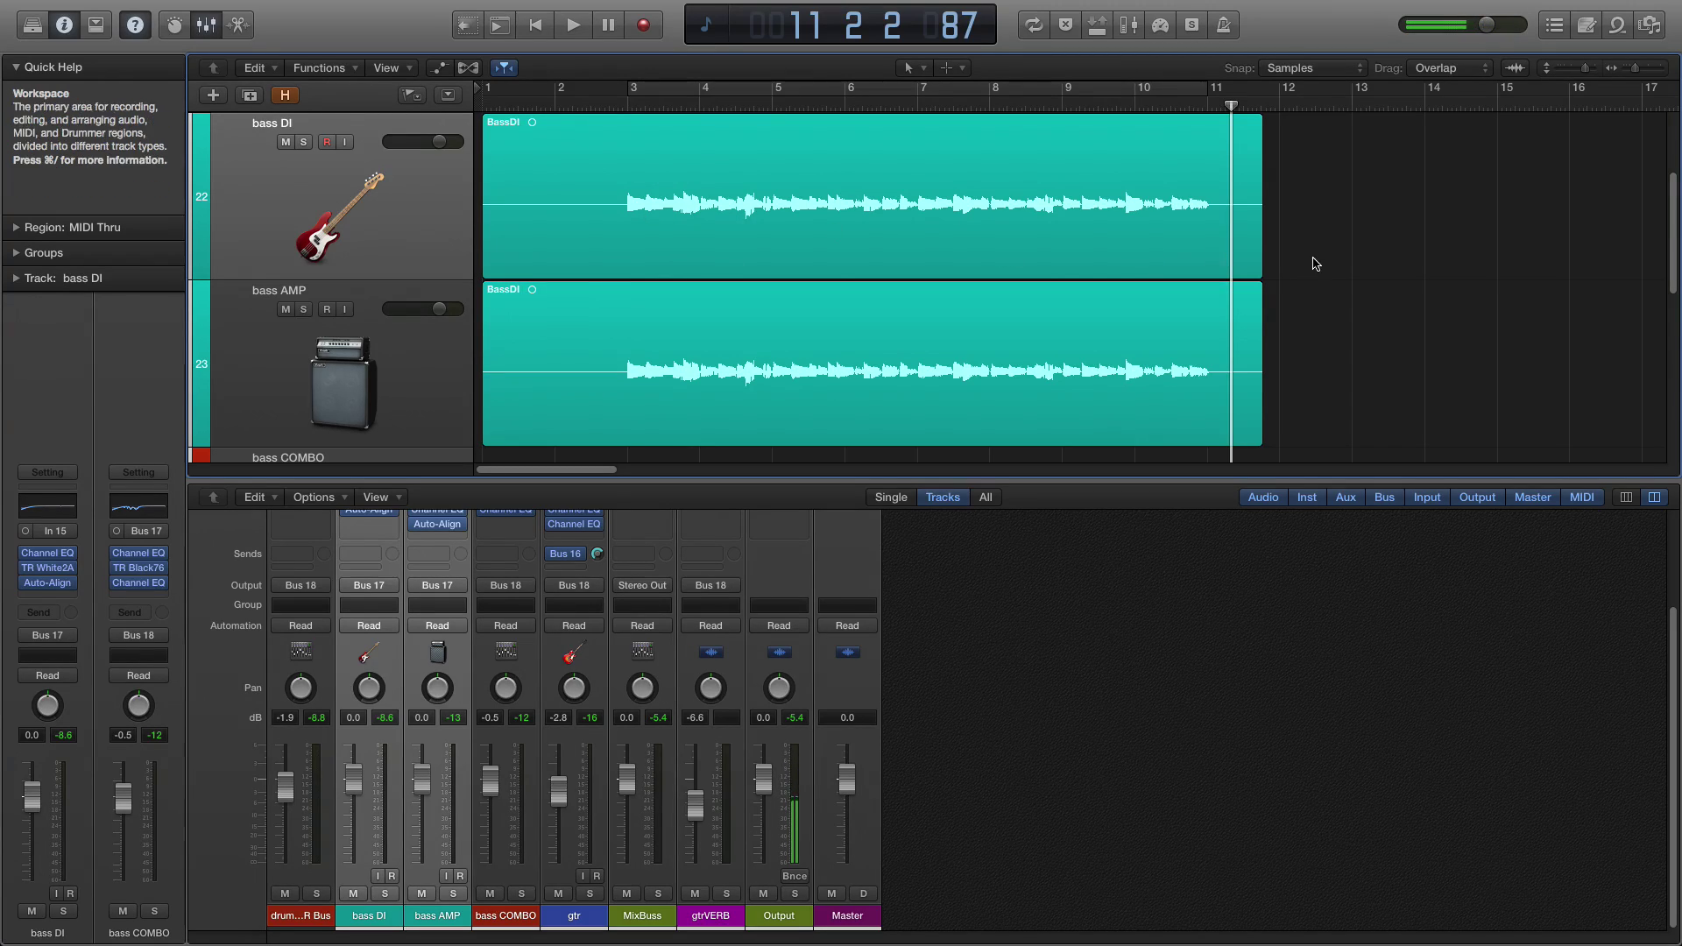
{"action": "double_click", "coordinate": [1135, 252]}
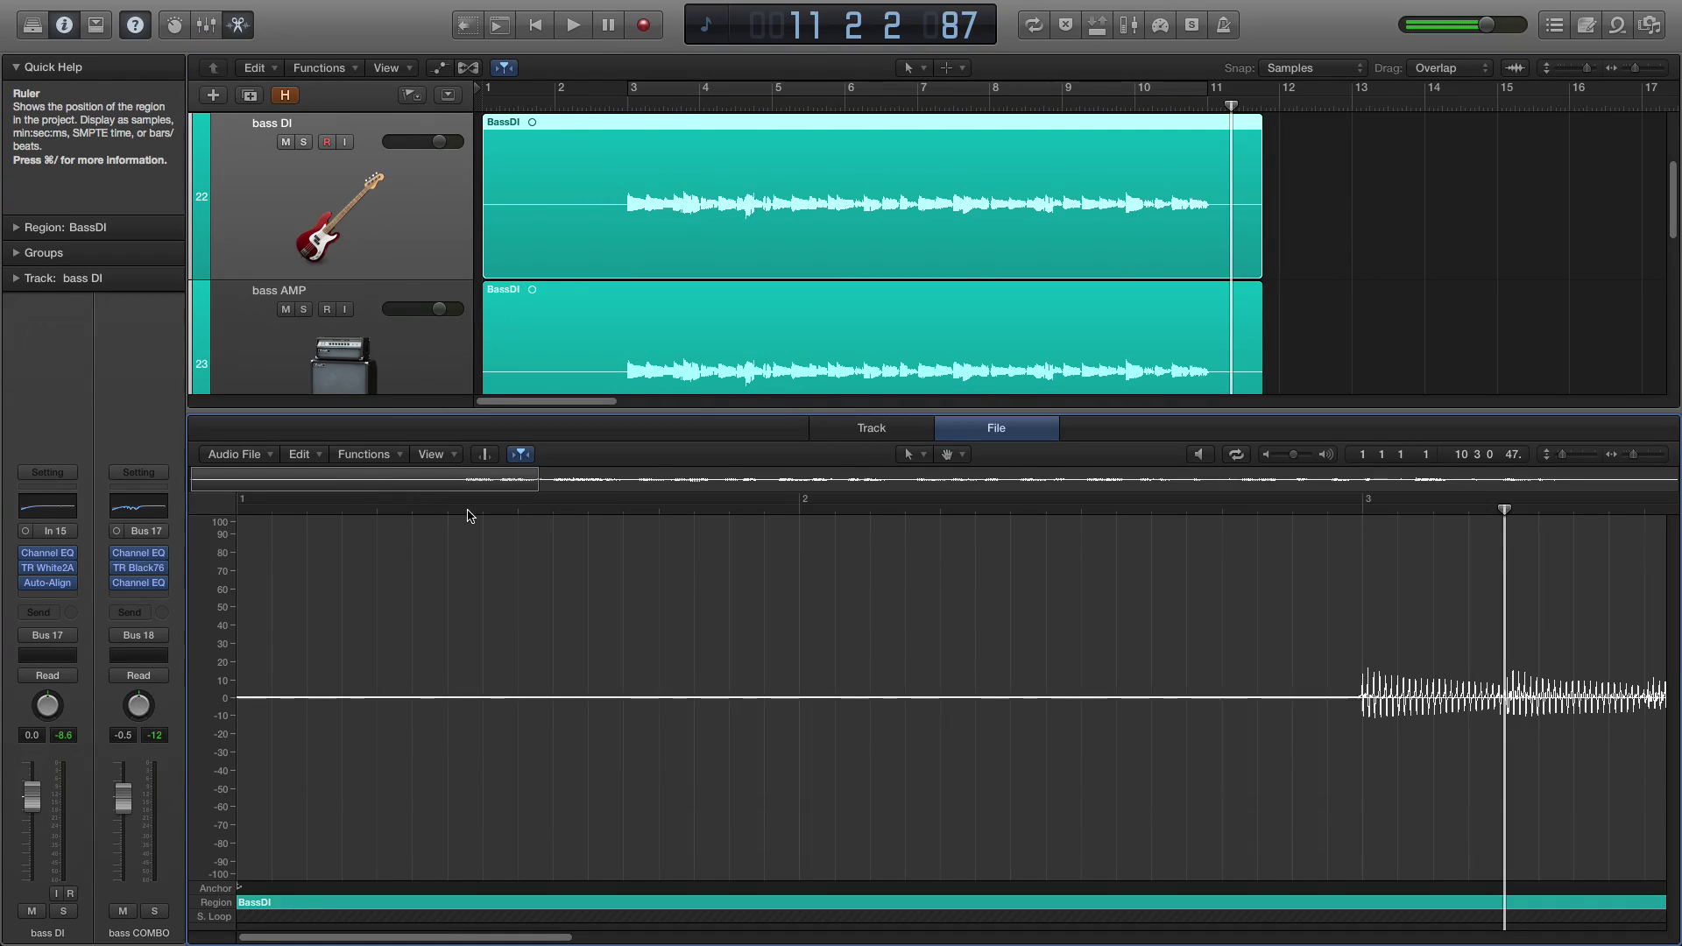
Detect the transients in the BassDI audio file.
{"action": "key", "text": "super+Left"}
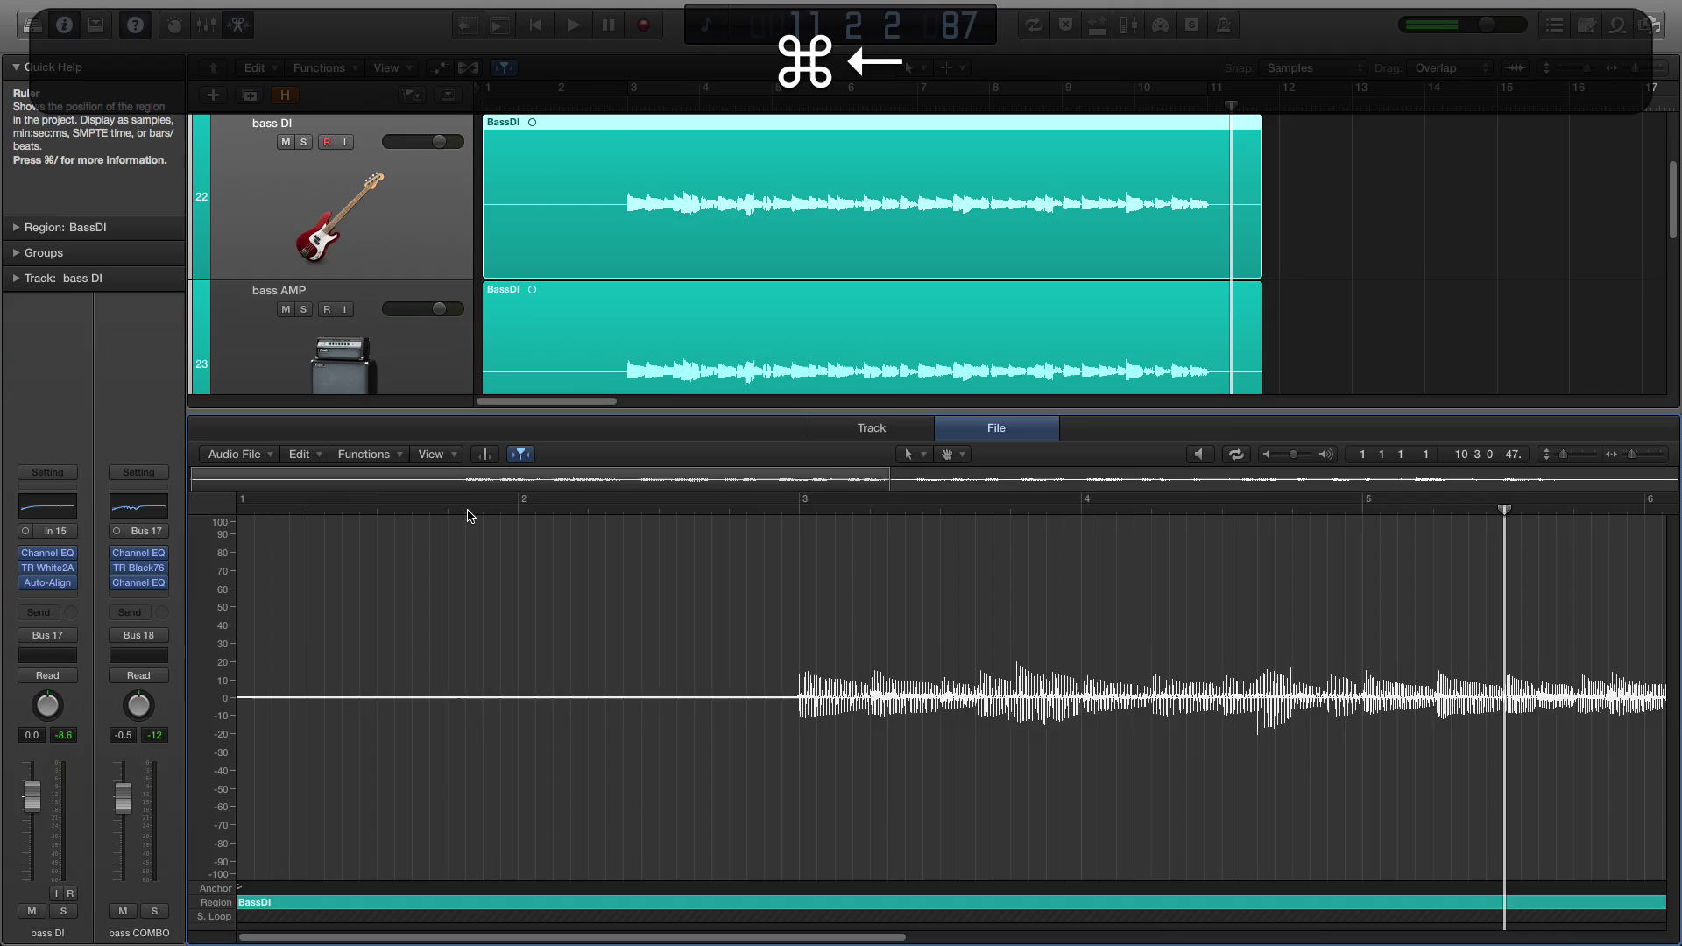
{"action": "key", "text": "super+Left"}
{"action": "key", "text": "super+Left"}
{"action": "key", "text": "super+Right"}
{"action": "key", "text": "super+Right"}
{"action": "key", "text": "super+Left"}
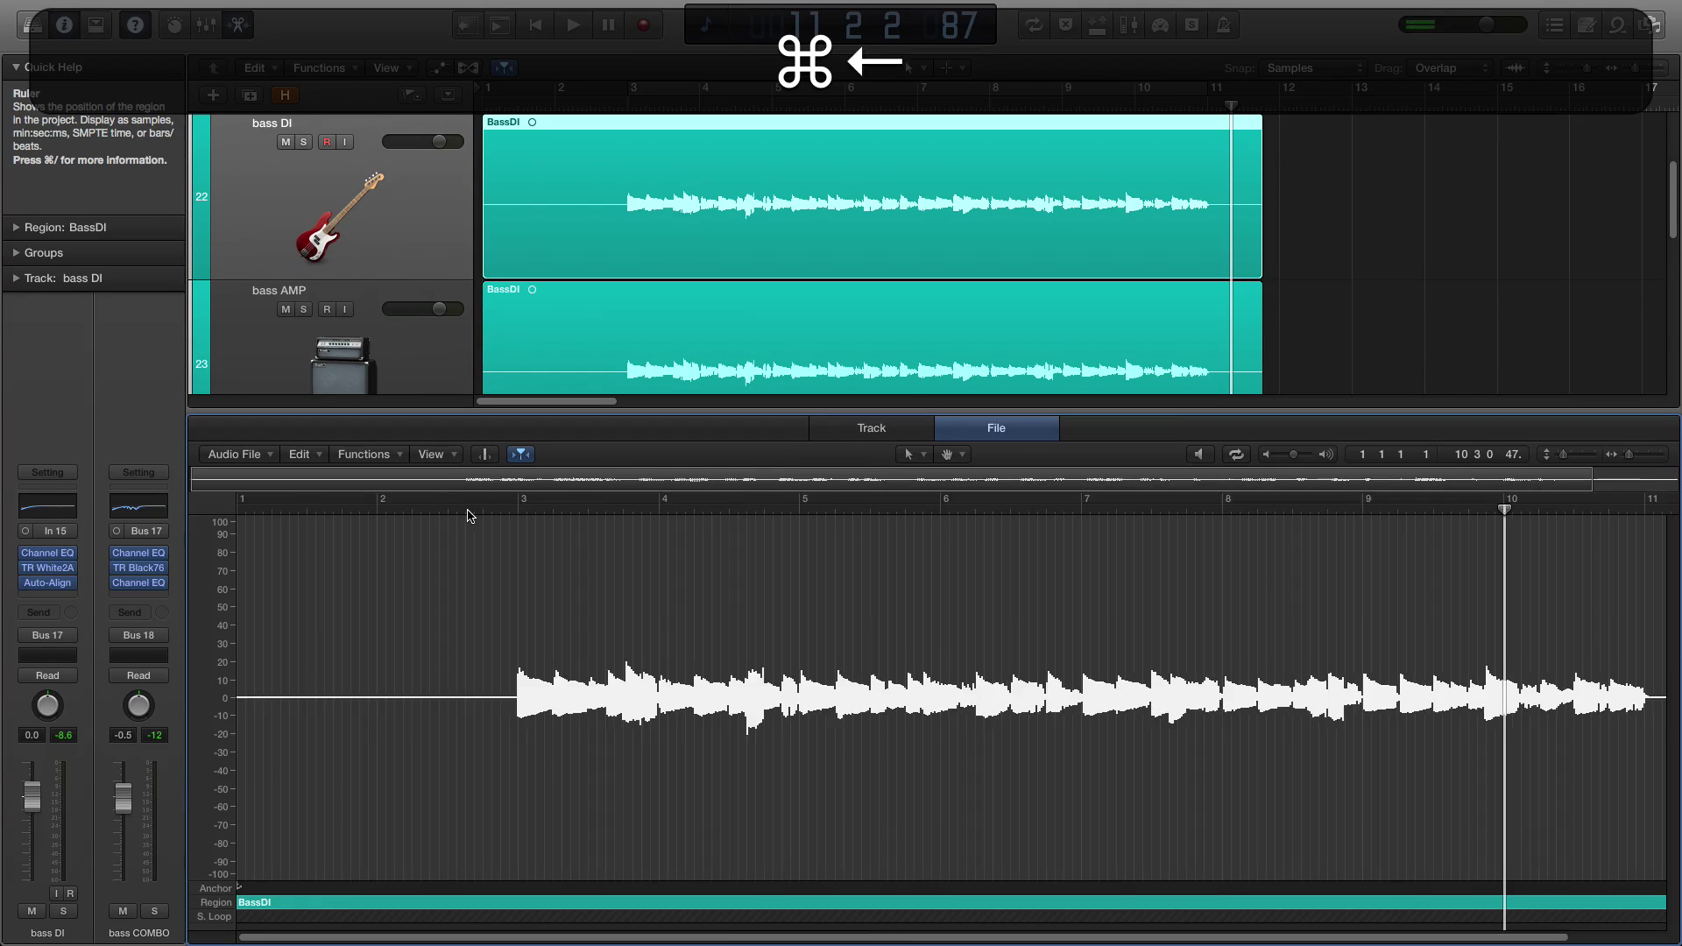
{"action": "left_click", "coordinate": [304, 454]}
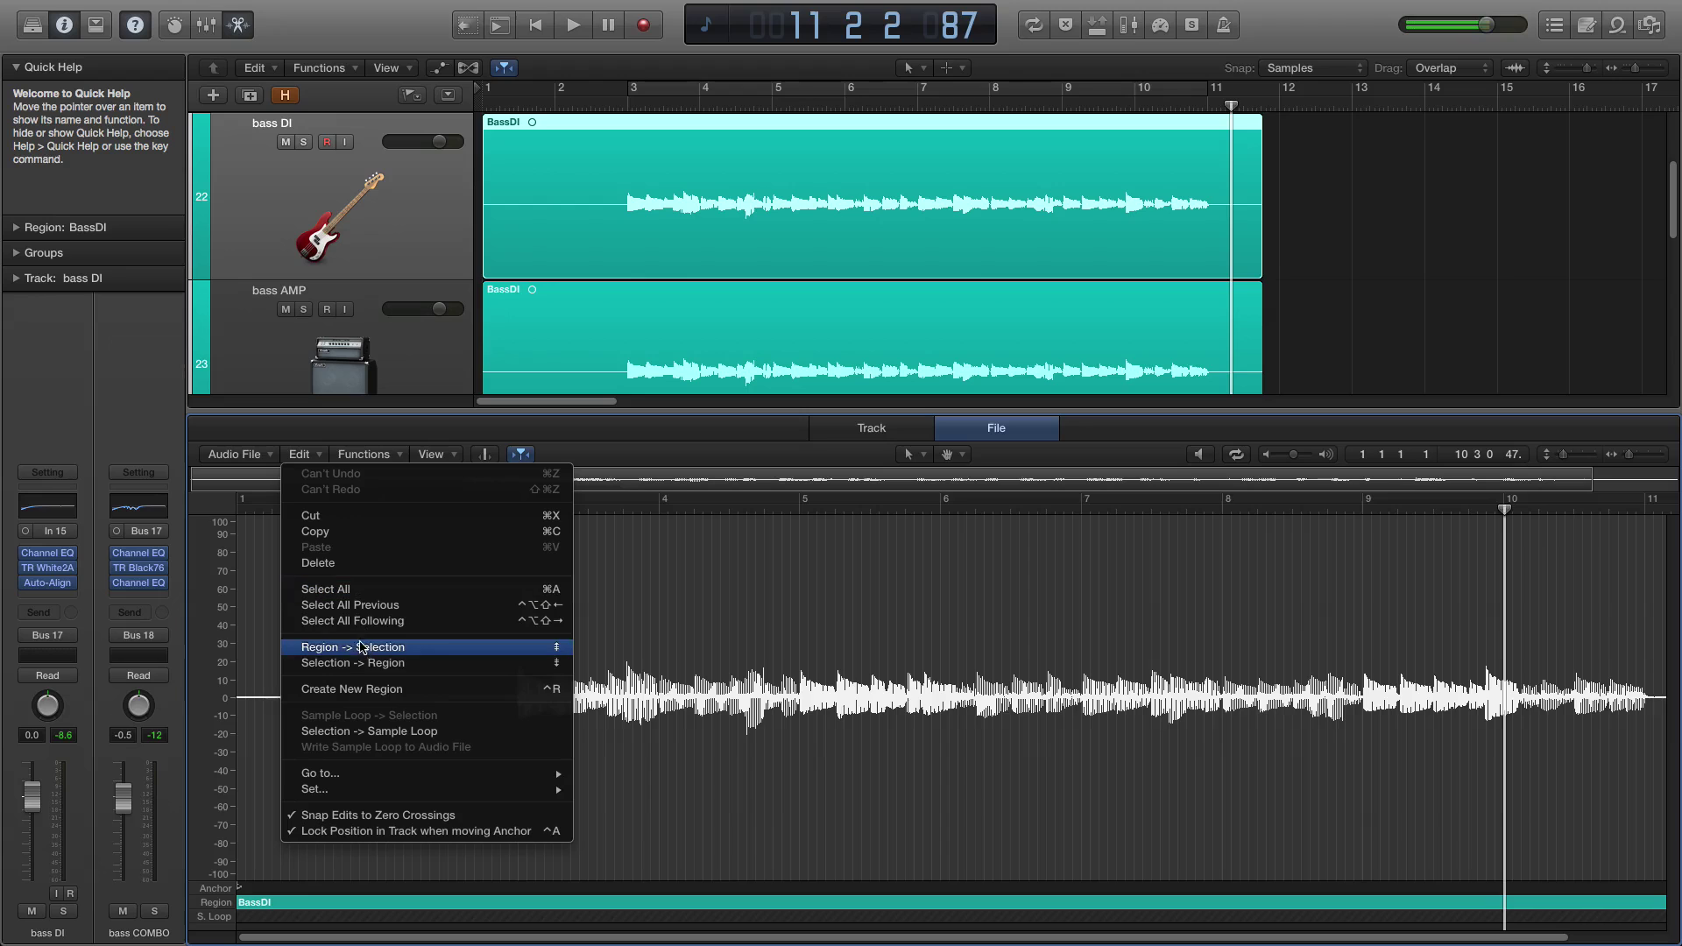
{"action": "left_click", "coordinate": [245, 458]}
{"action": "left_click", "coordinate": [245, 457]}
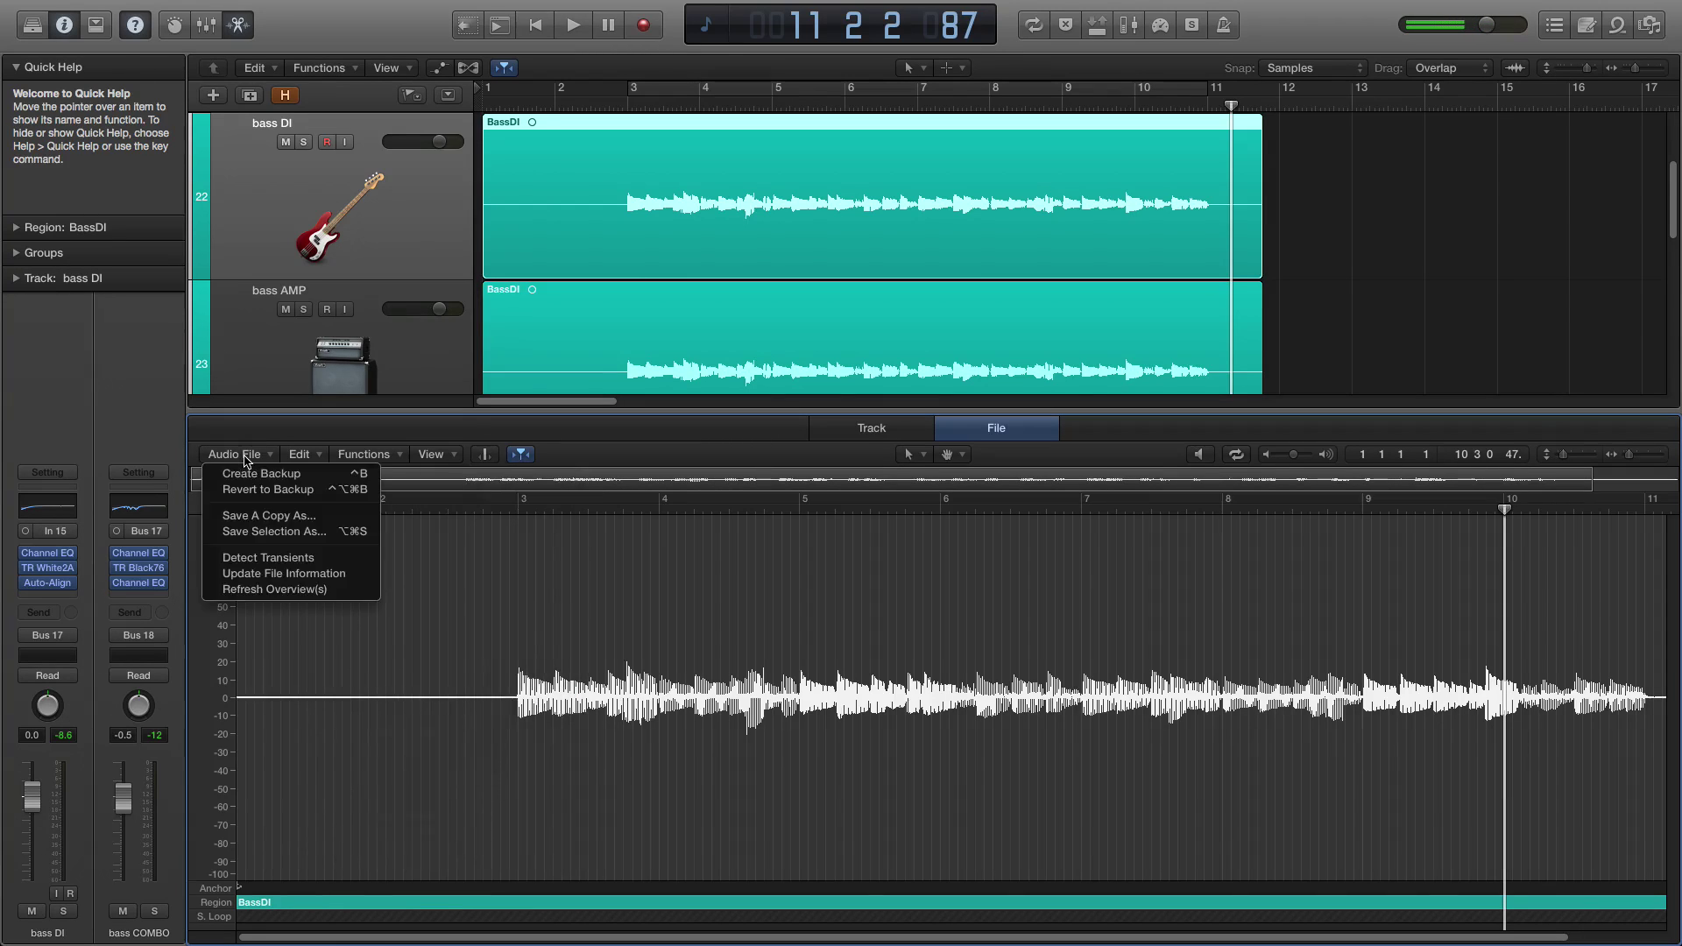
{"action": "left_click", "coordinate": [278, 557]}
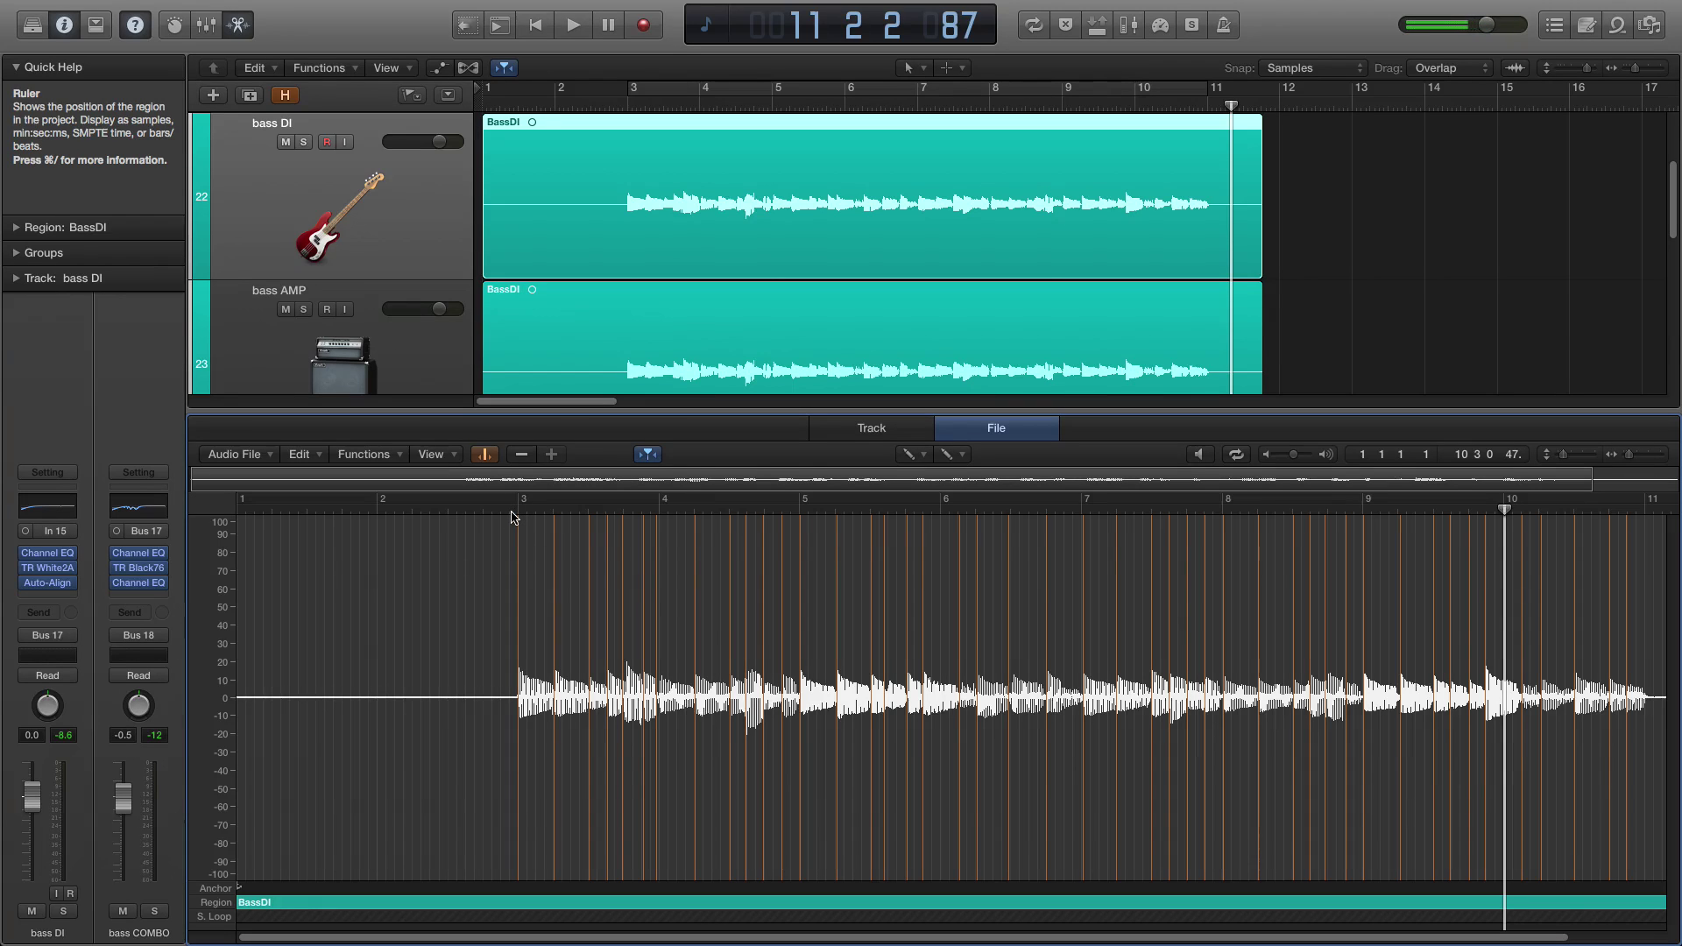
Locate the first transient marker of the BassDI file, stepping between neighbouring transients to check the navigation.
{"action": "key", "text": "super+Right"}
{"action": "key", "text": "super+Right"}
{"action": "key", "text": "super+Right"}
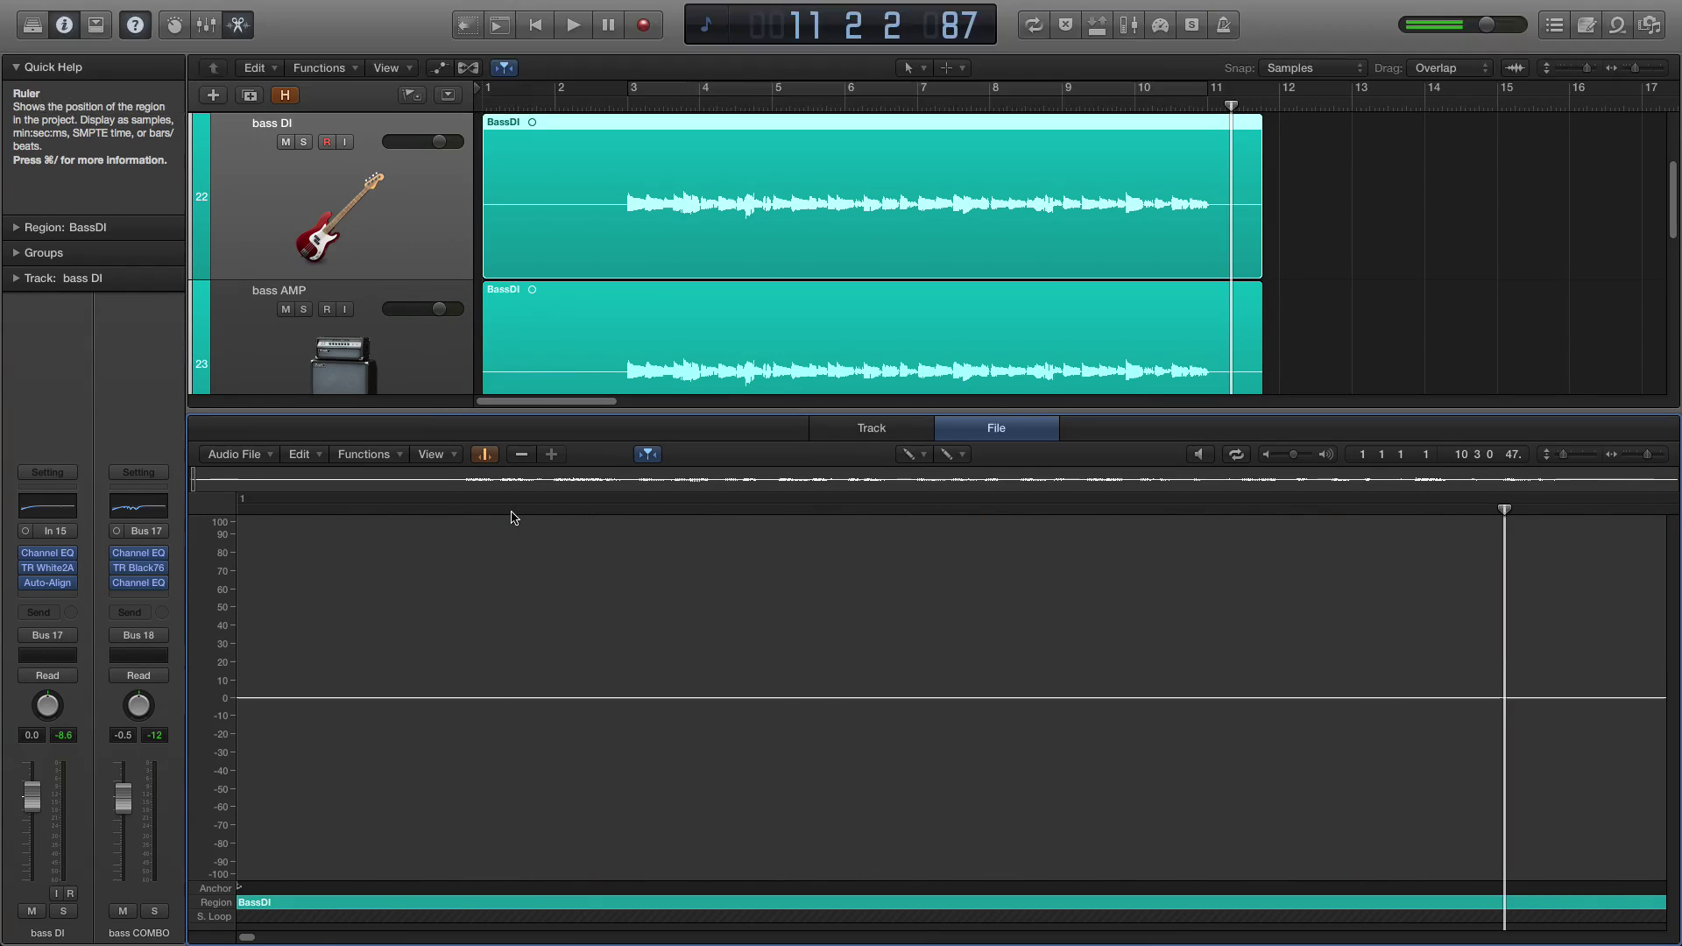
{"action": "key", "text": "super+Up"}
{"action": "key", "text": "super+Up"}
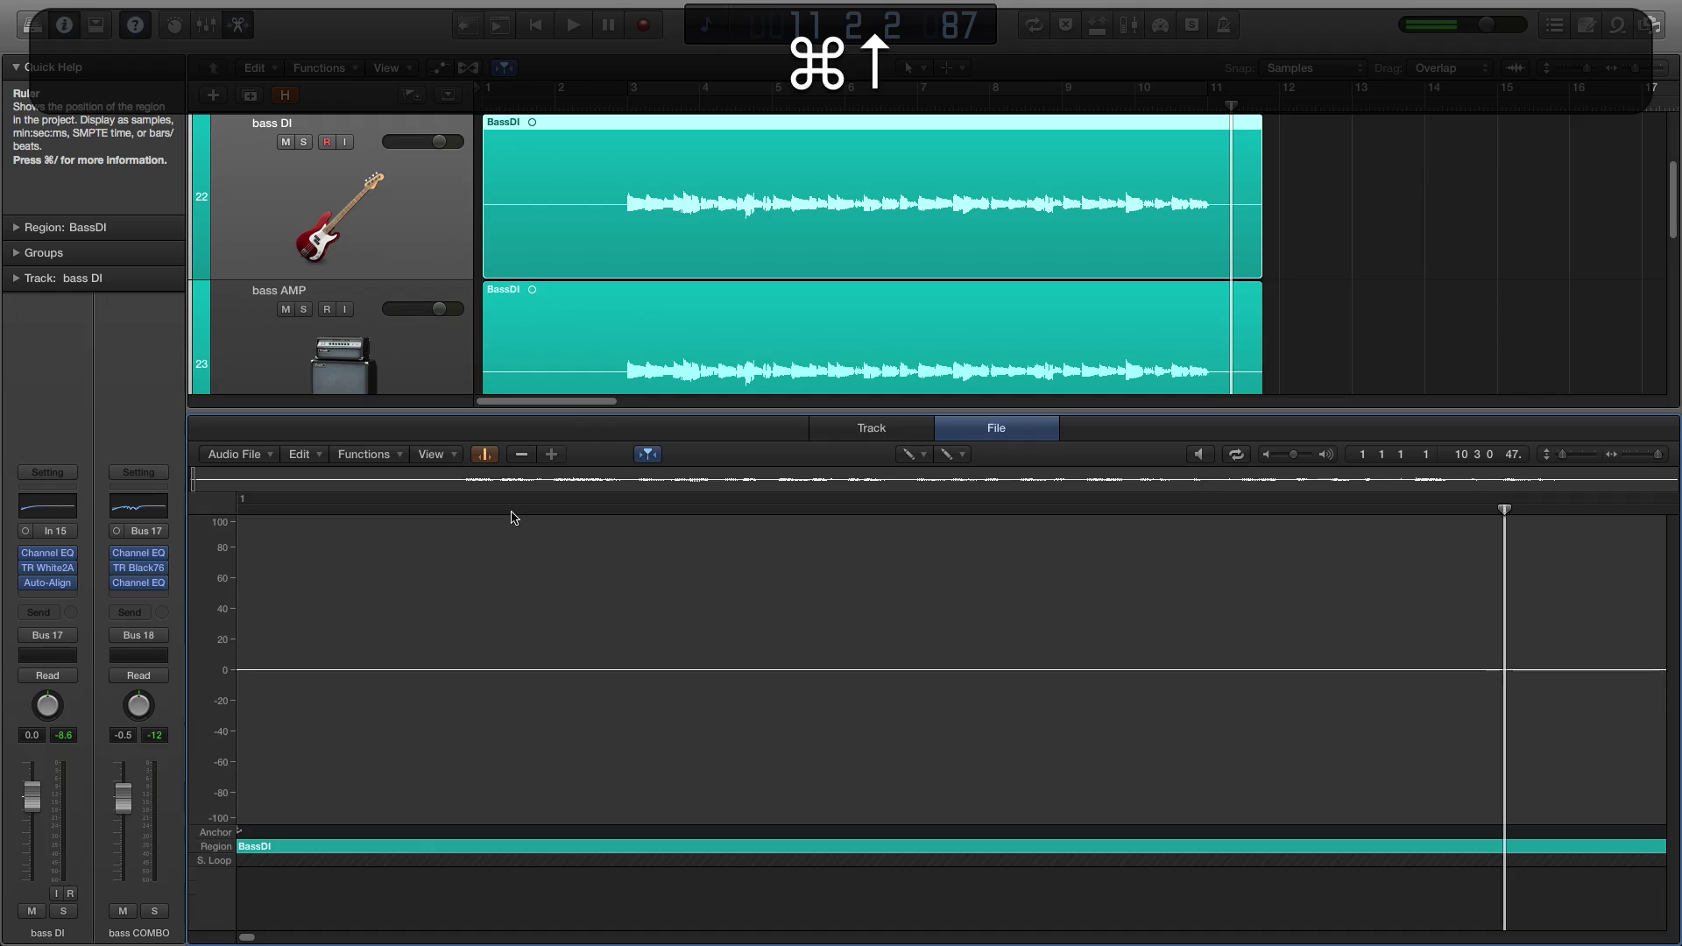
{"action": "key", "text": "super+Down"}
{"action": "key", "text": "super+Down"}
{"action": "key", "text": "super+Down"}
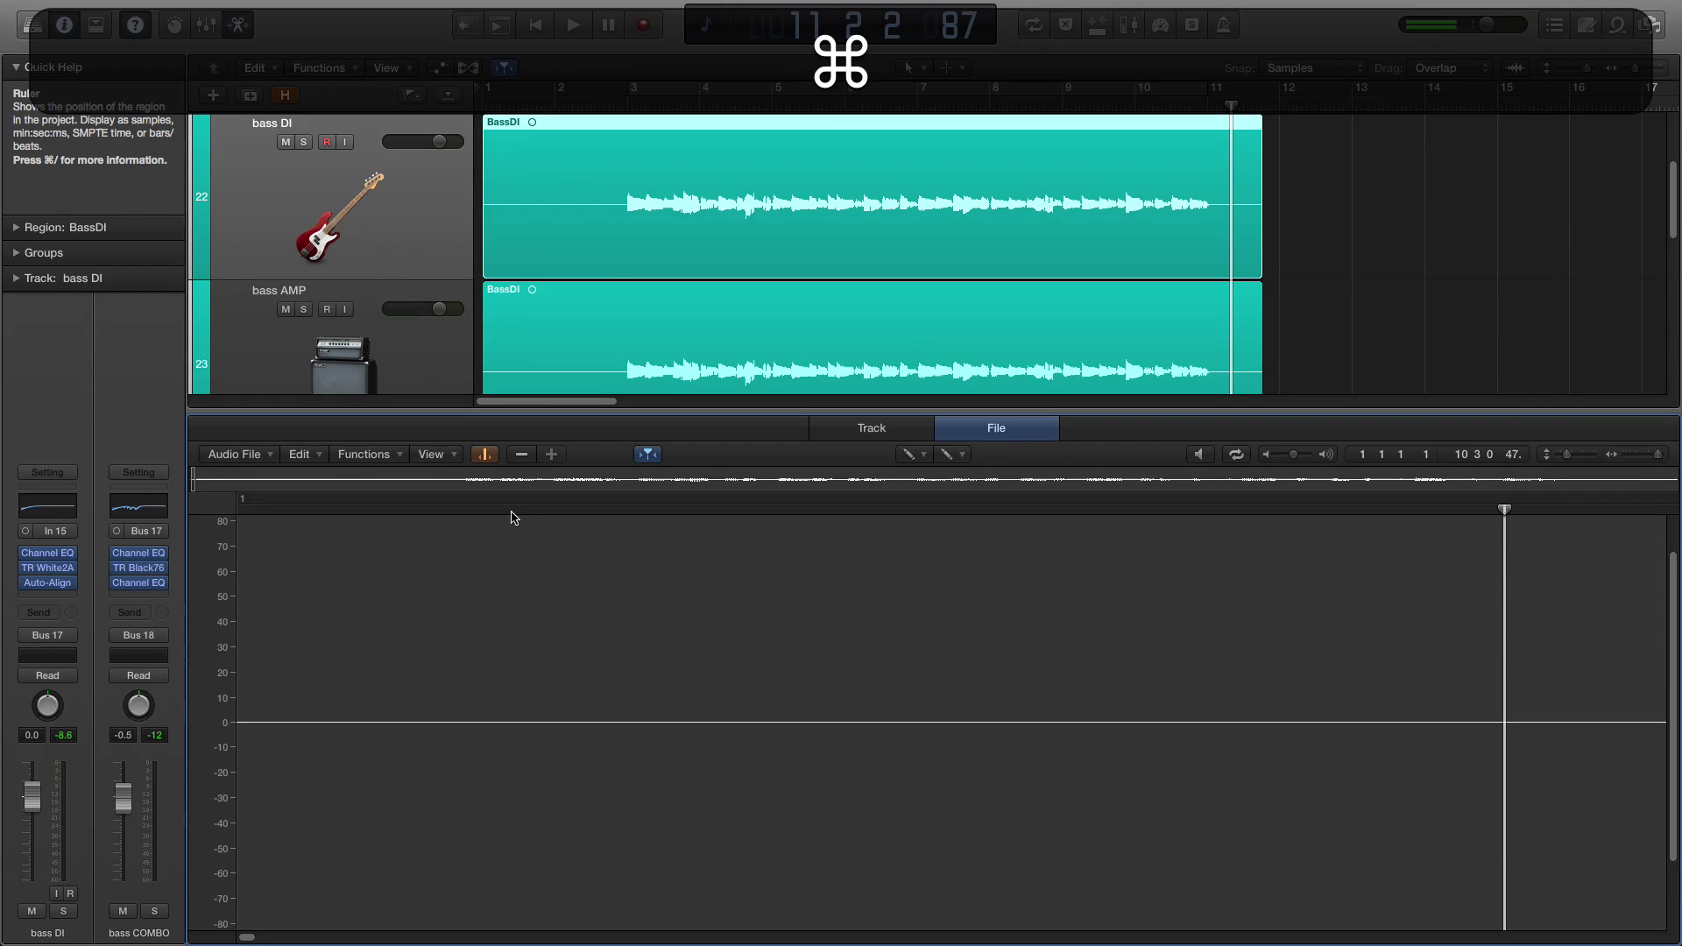
{"action": "key", "text": "super+Up"}
{"action": "key", "text": "super+Up"}
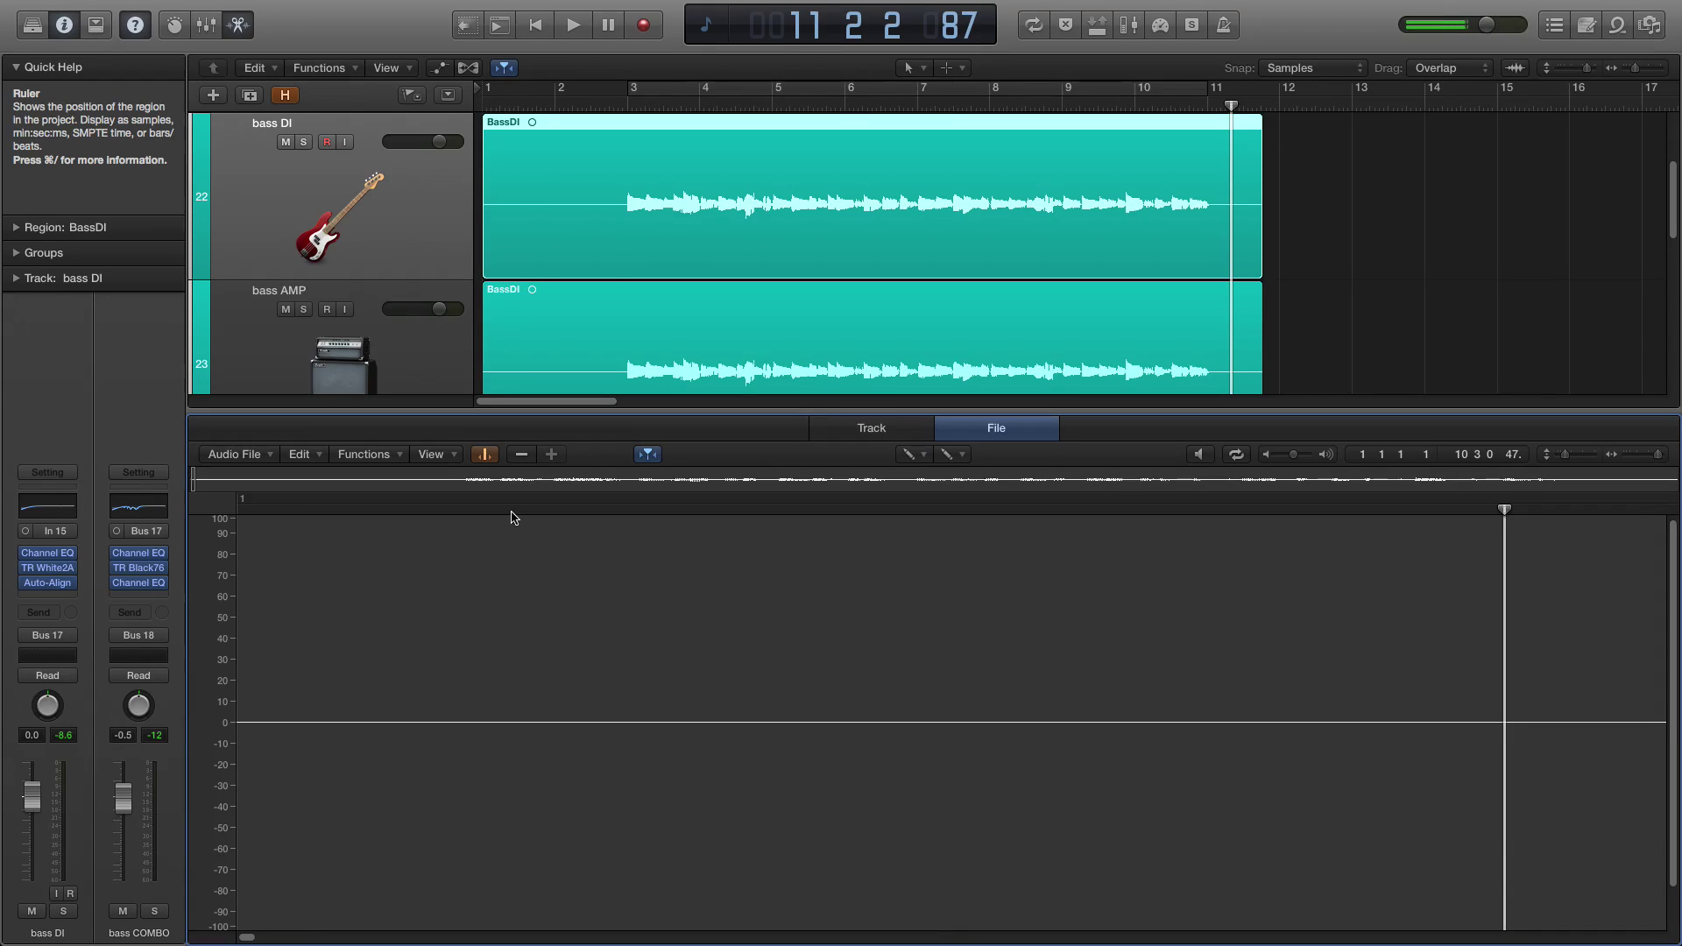
{"action": "key", "text": "alt+Right"}
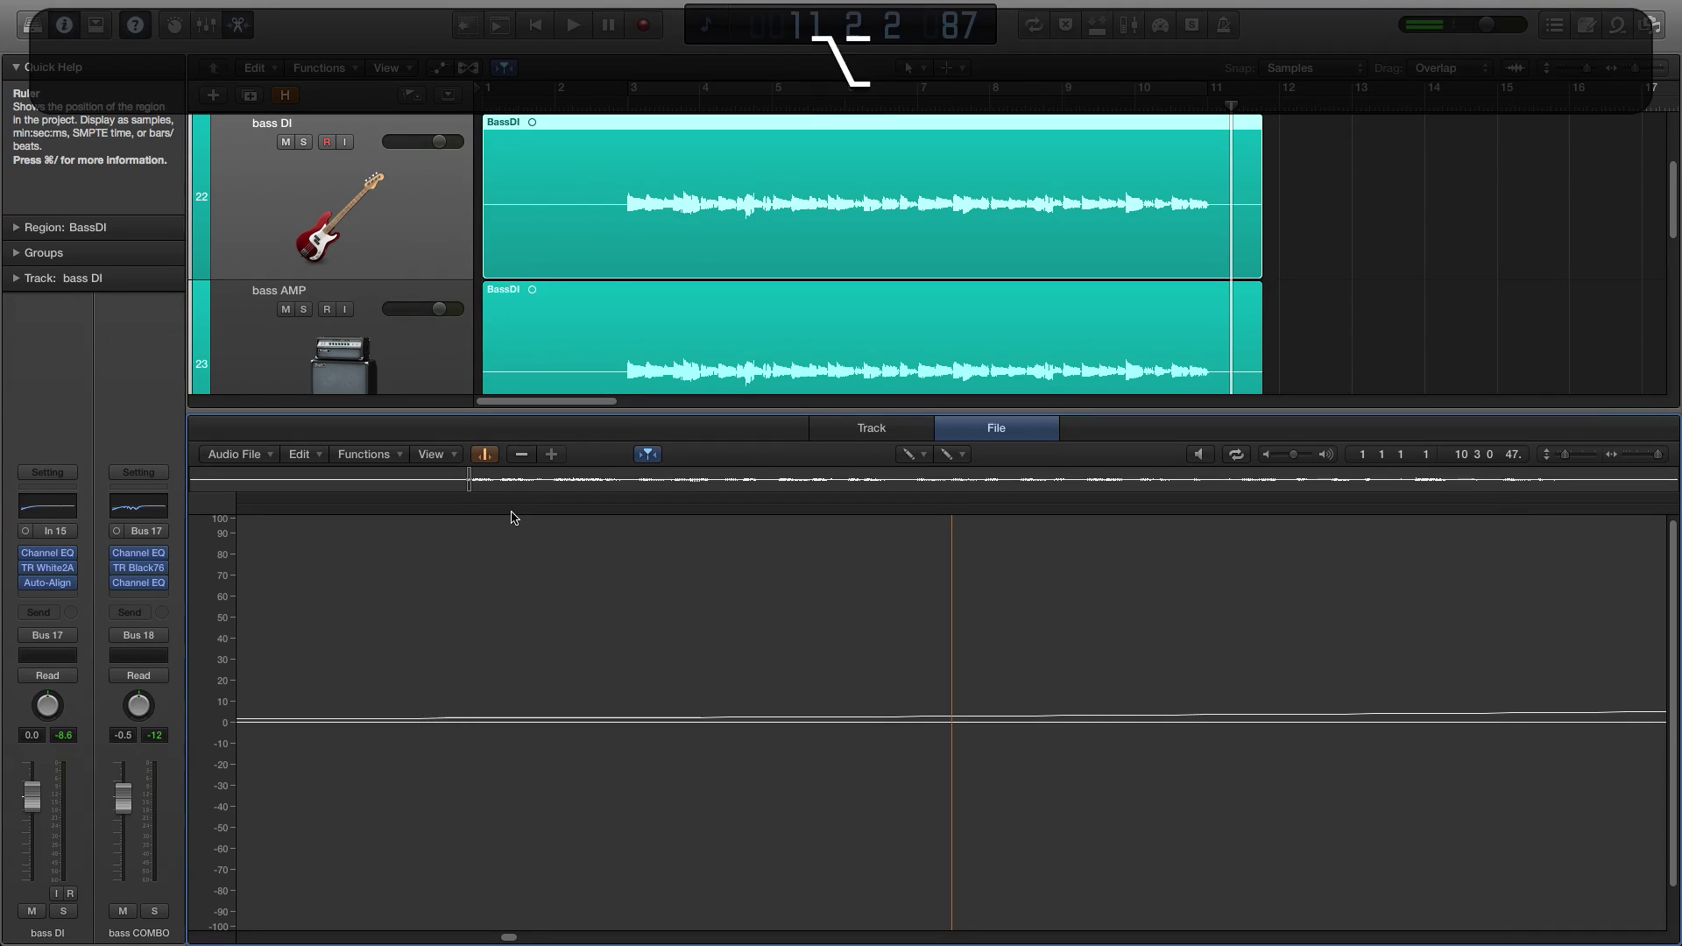
{"action": "key", "text": "alt+Left"}
{"action": "key", "text": "alt+Right"}
{"action": "key", "text": "alt+Left"}
Examine how the transient markers from bar 3 to bar 4 line up with the bass note attacks in the waveform.
{"action": "key", "text": "super+Left"}
{"action": "key", "text": "super+Left"}
{"action": "key", "text": "super+Left"}
{"action": "key", "text": "super+Left"}
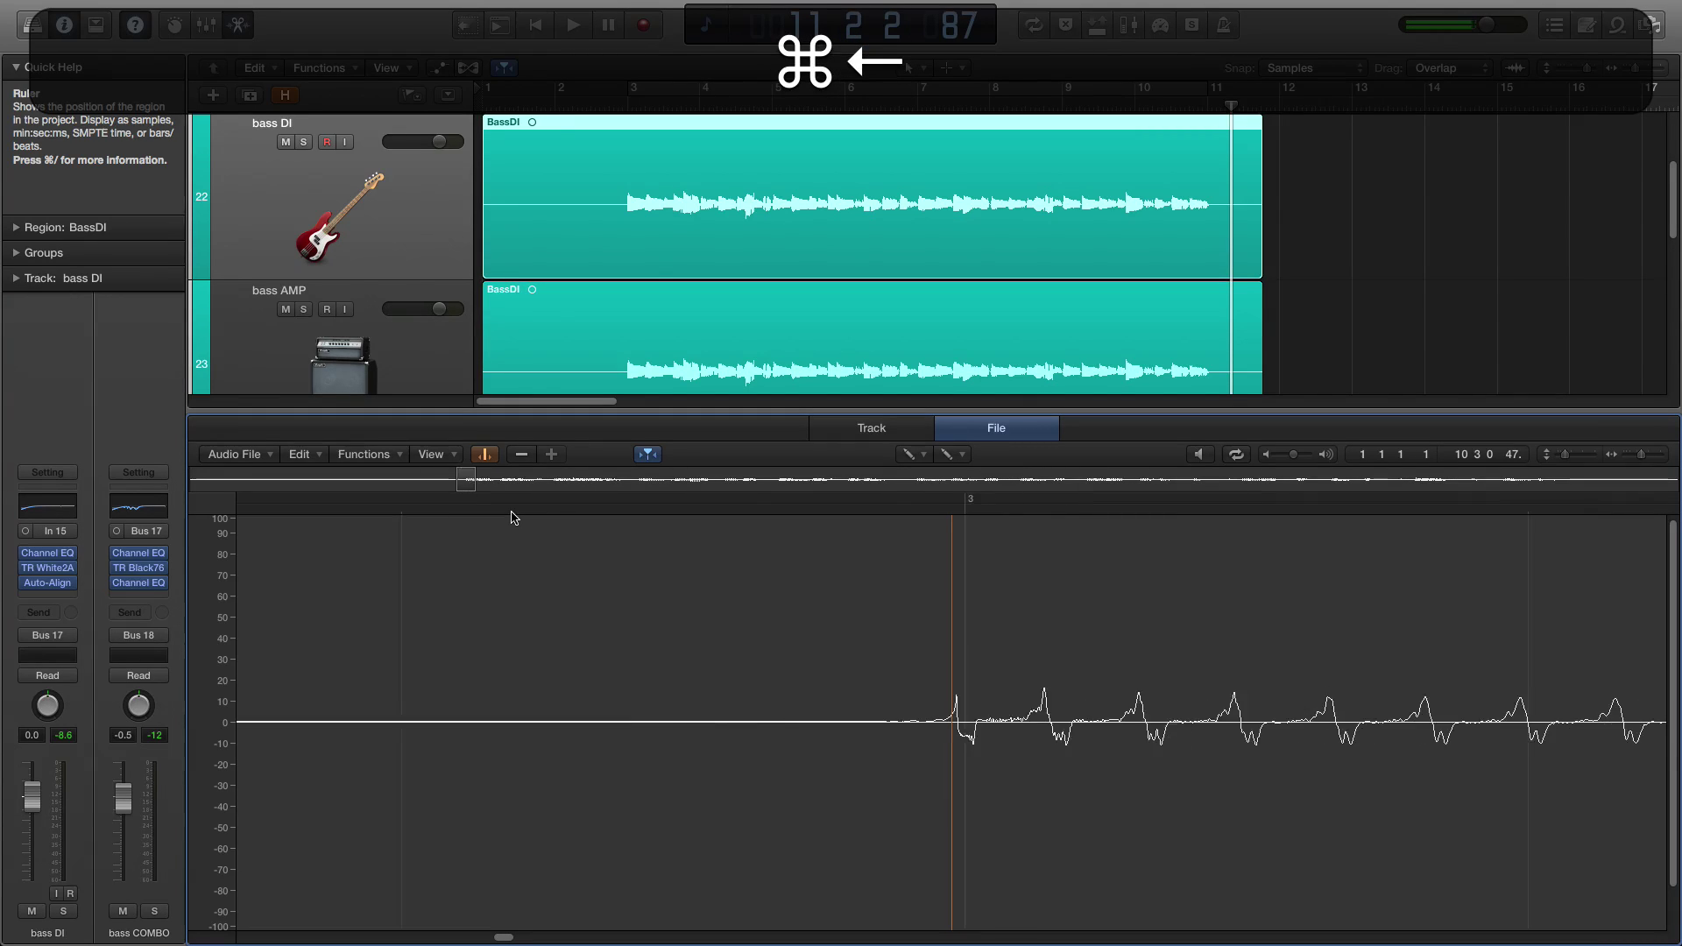
{"action": "key", "text": "super+Down"}
{"action": "key", "text": "super+Down"}
{"action": "key", "text": "super+Down"}
{"action": "key", "text": "super+Down"}
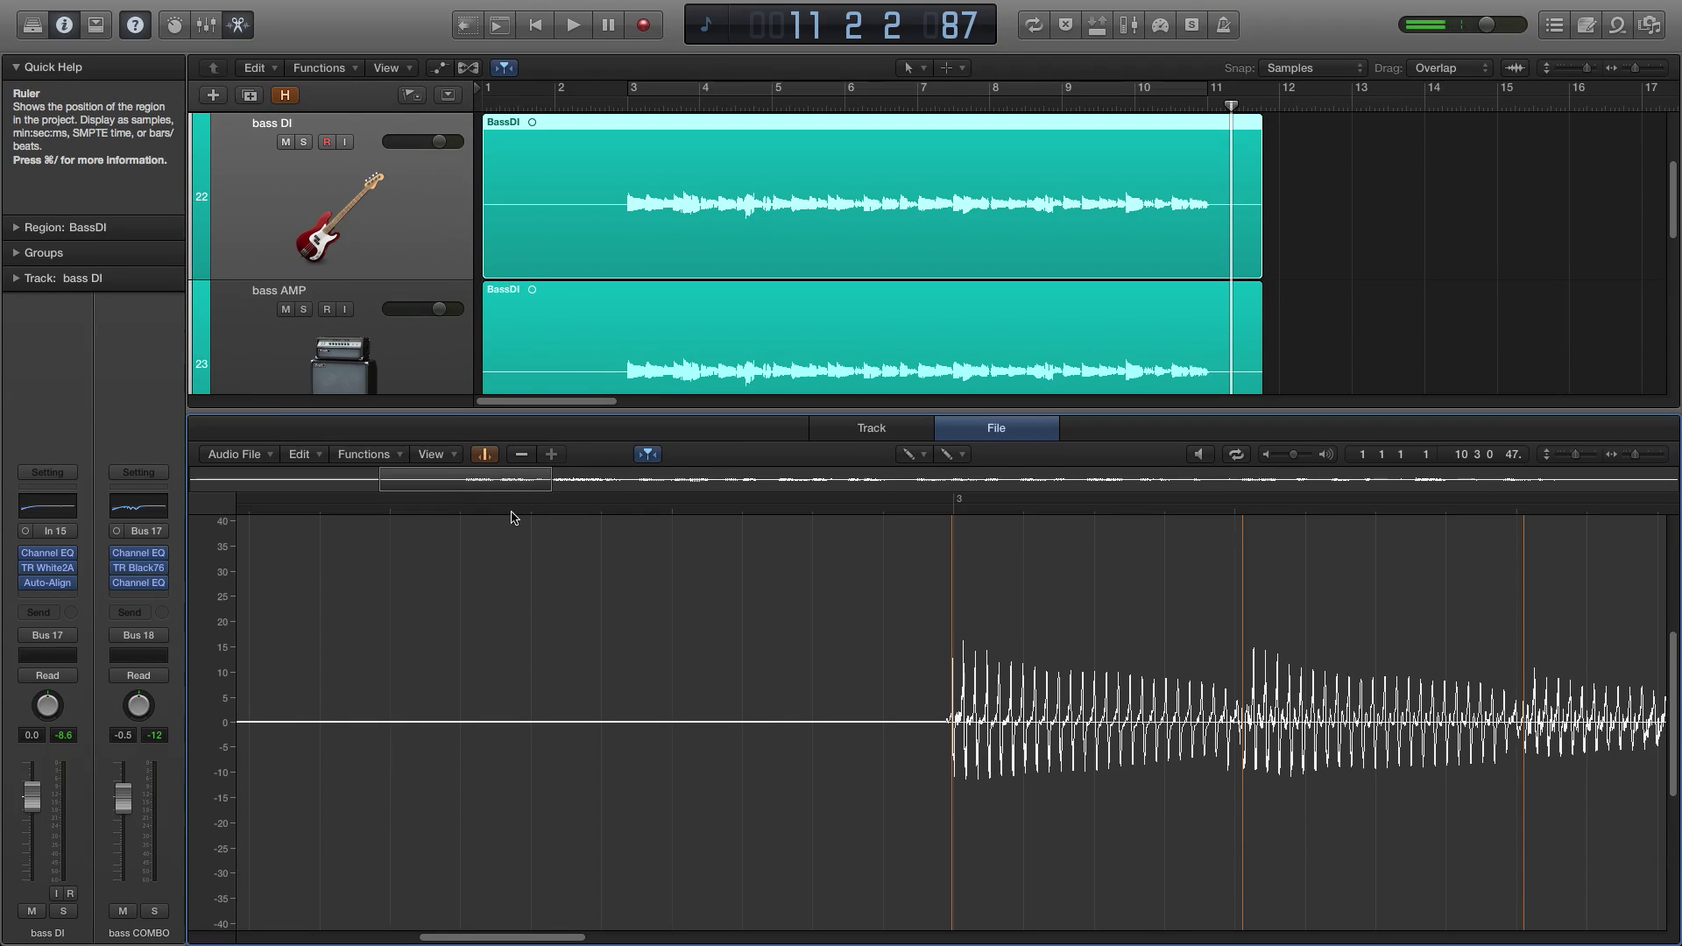
{"action": "key", "text": "super+Right"}
{"action": "key", "text": "super+Left"}
{"action": "key", "text": "super+Left"}
{"action": "key", "text": "super+Left"}
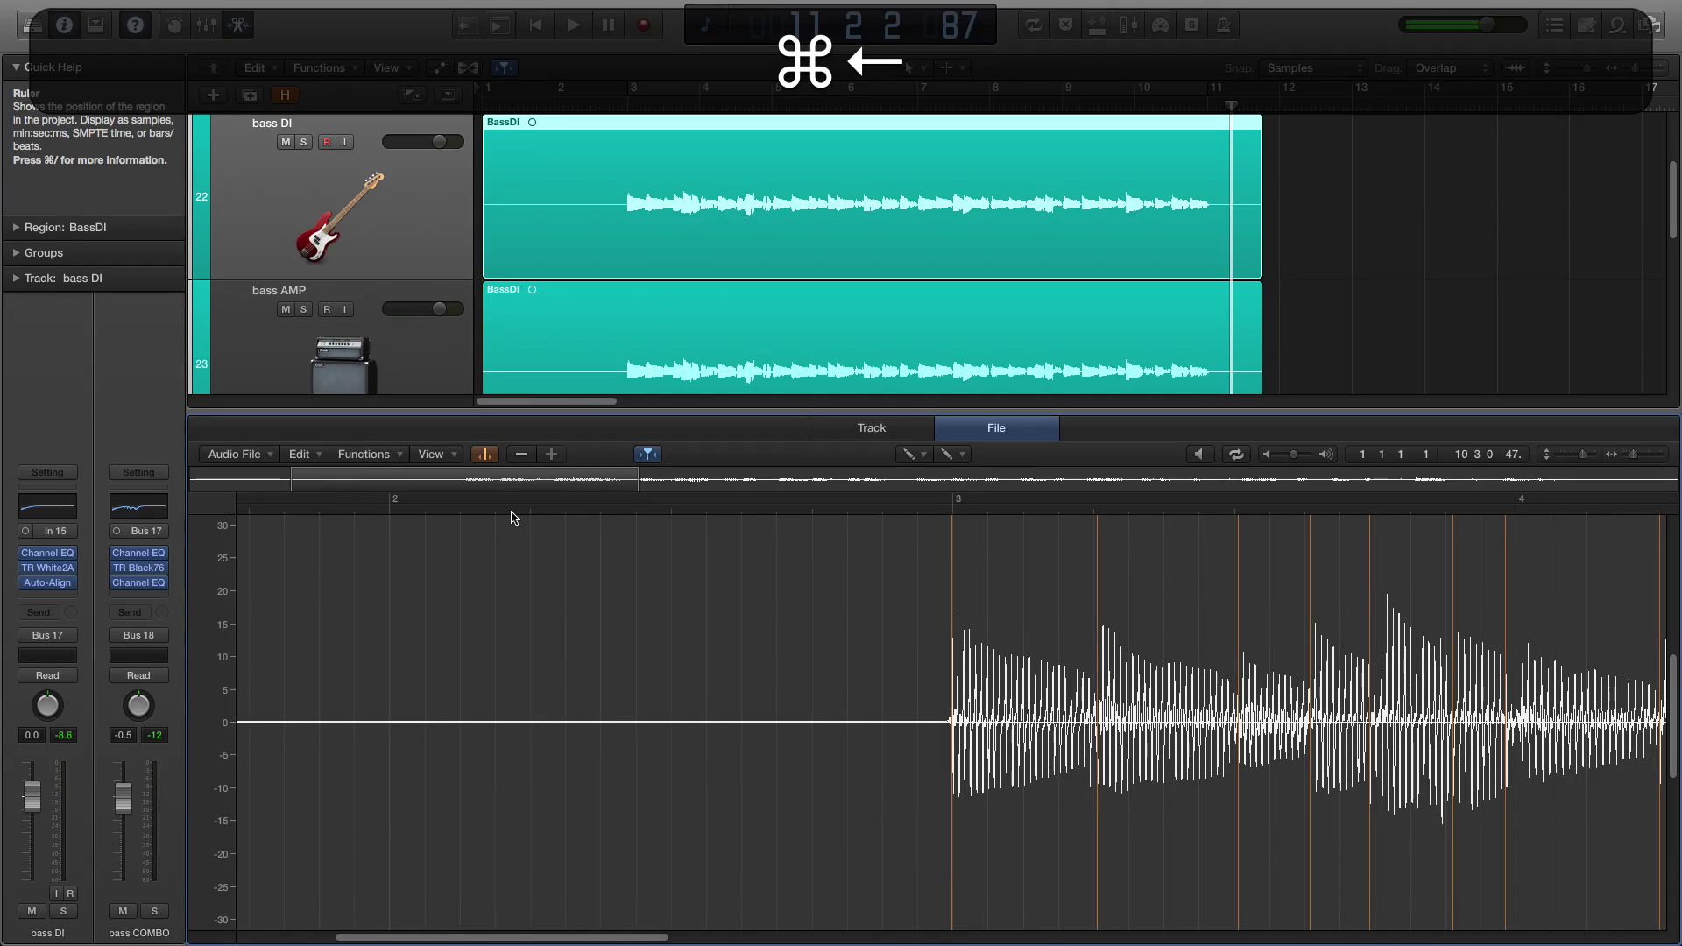
Check the transient markers of the BassDI file one by one from bar 4 to bar 9 against the bass note attacks.
{"action": "key", "text": "alt+Right"}
{"action": "key", "text": "alt+Right"}
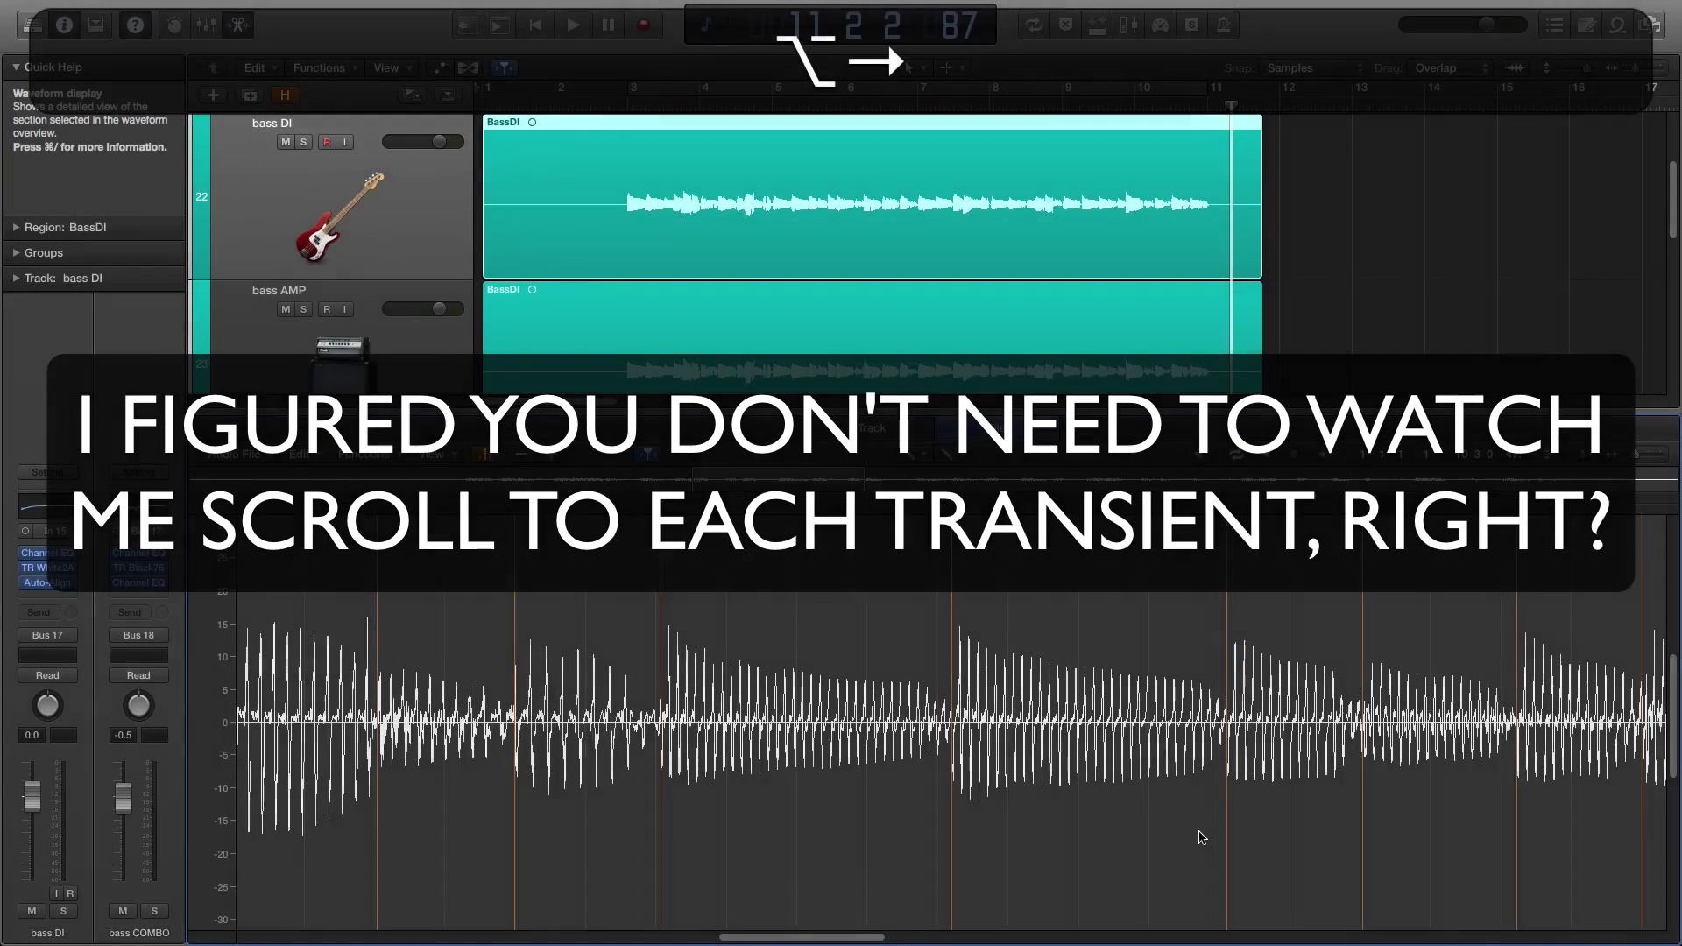
{"action": "key", "text": "alt+Right"}
{"action": "key", "text": "alt+Right"}
{"action": "key", "text": "alt+Right"}
{"action": "key", "text": "alt+Right"}
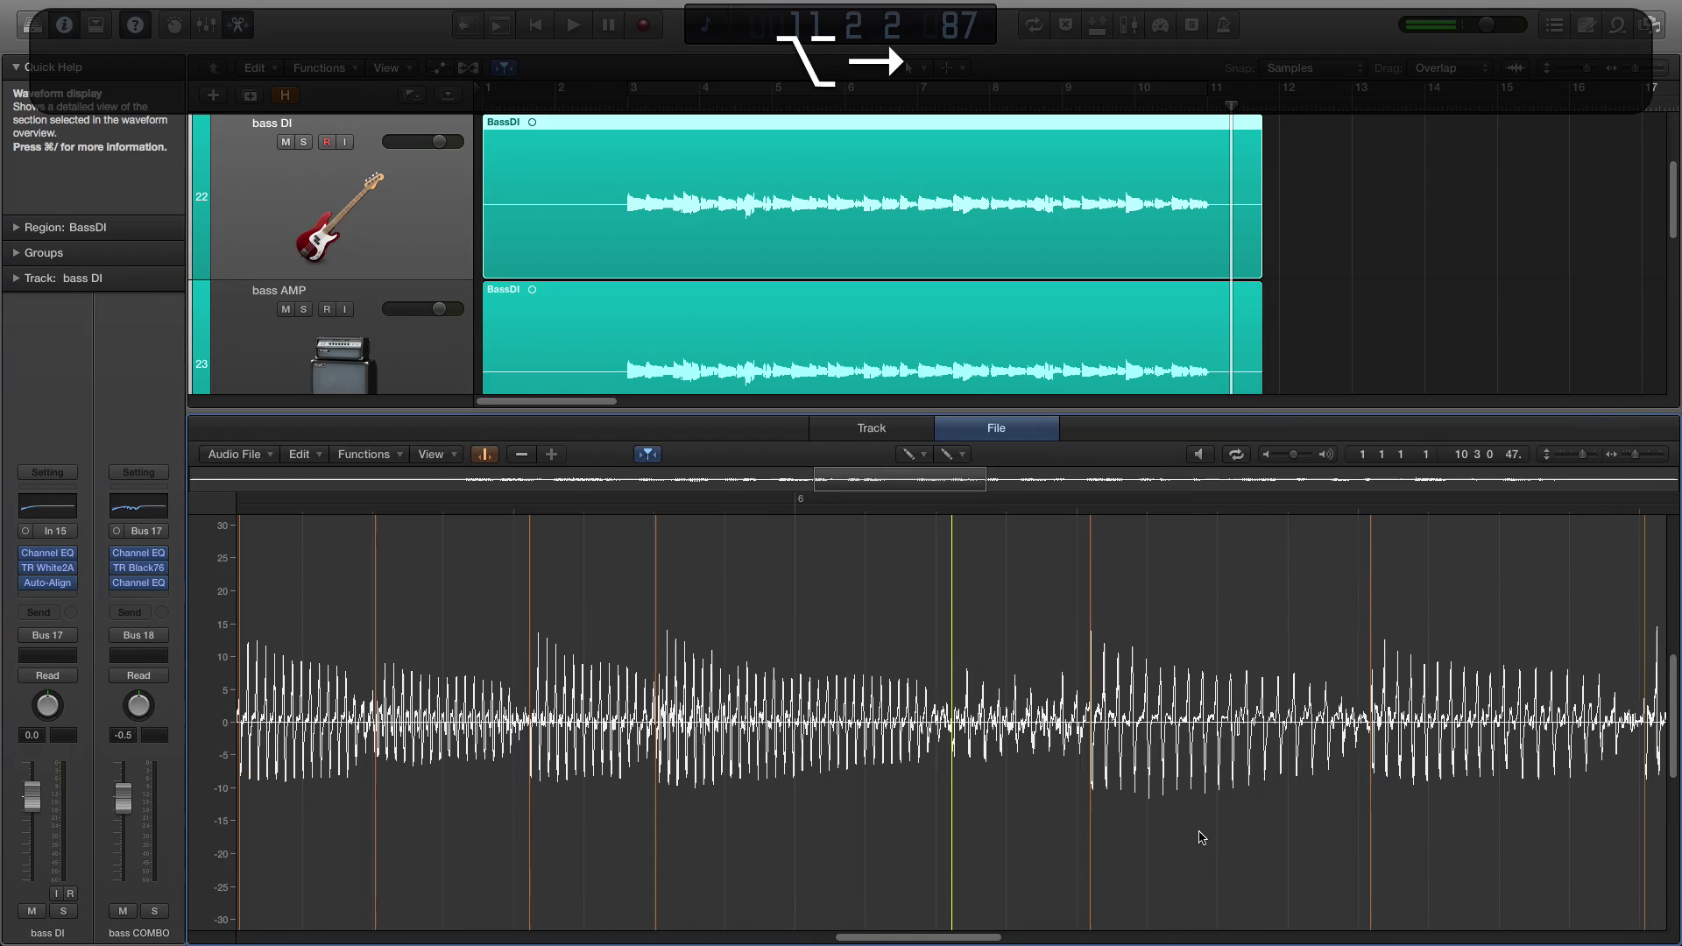
{"action": "key", "text": "alt+Right"}
{"action": "key", "text": "alt+Right"}
{"action": "key", "text": "alt+Right"}
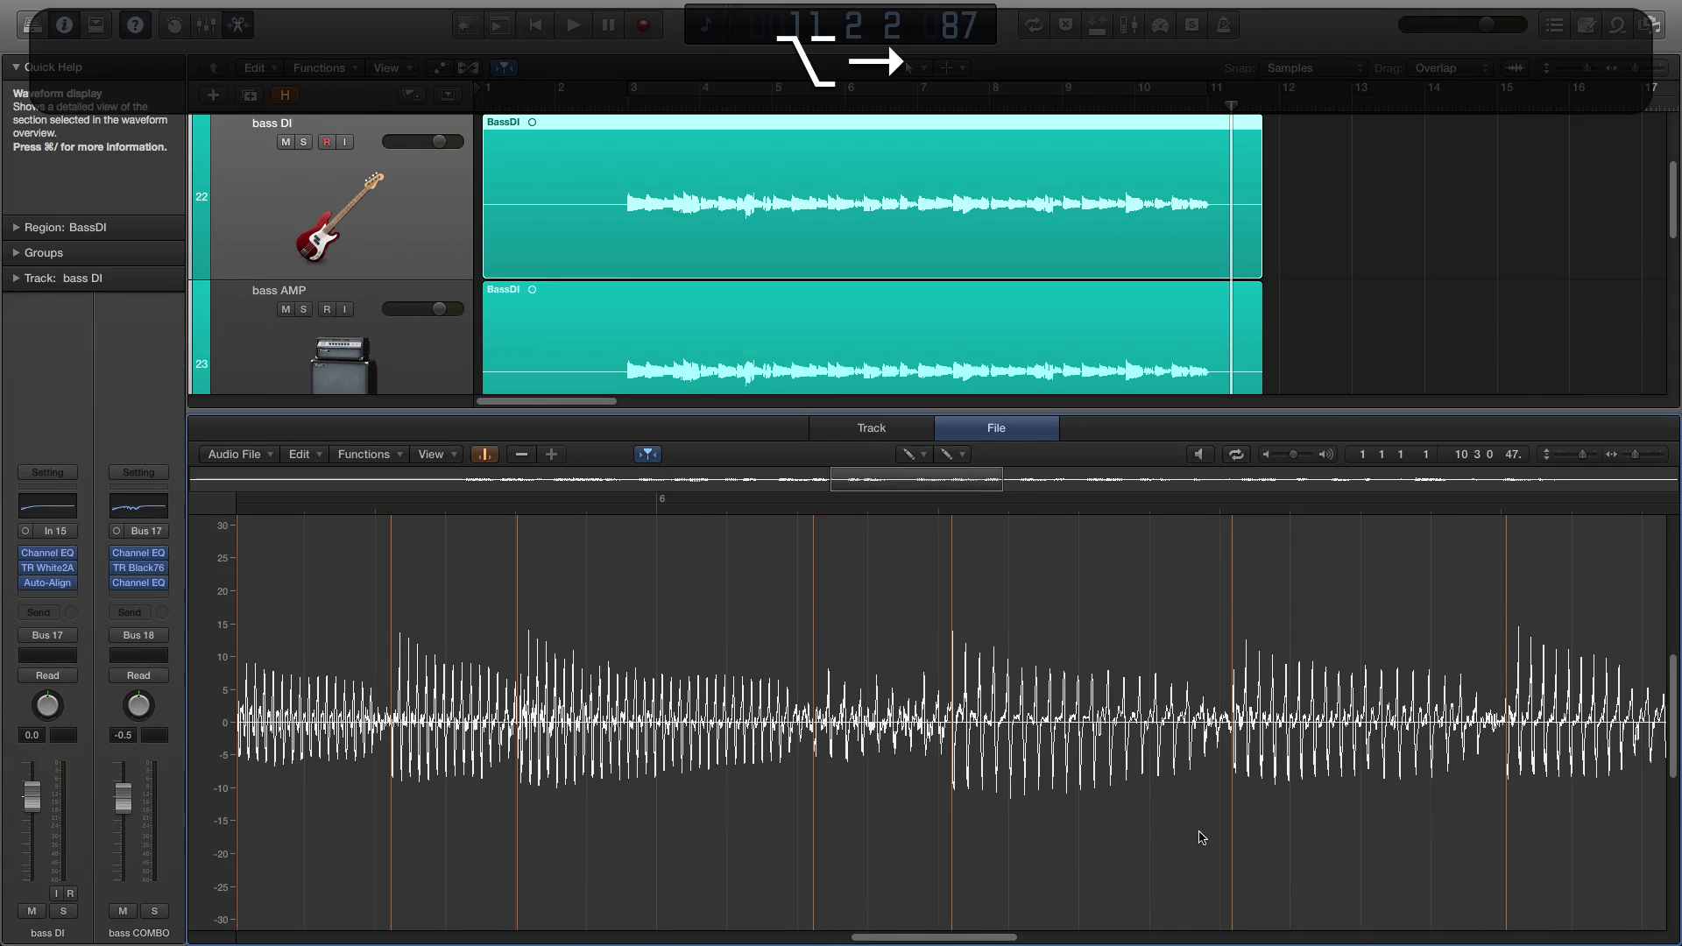
{"action": "key", "text": "alt+Right"}
{"action": "key", "text": "alt+Right"}
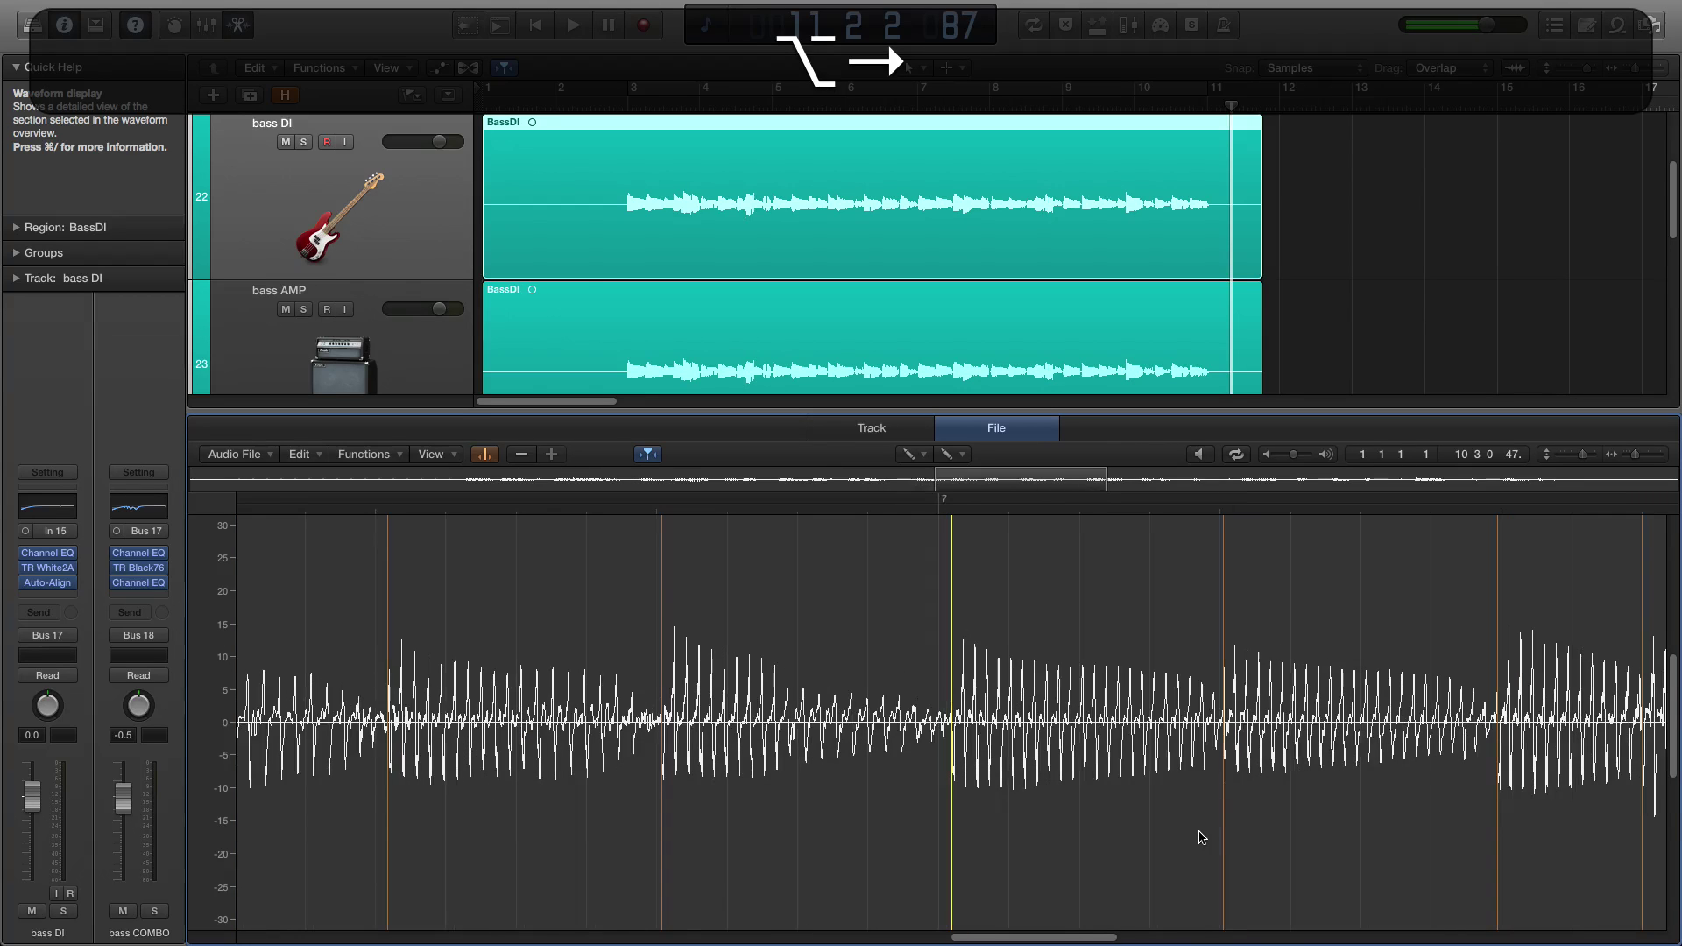
{"action": "key", "text": "alt+Right"}
{"action": "key", "text": "alt+Right"}
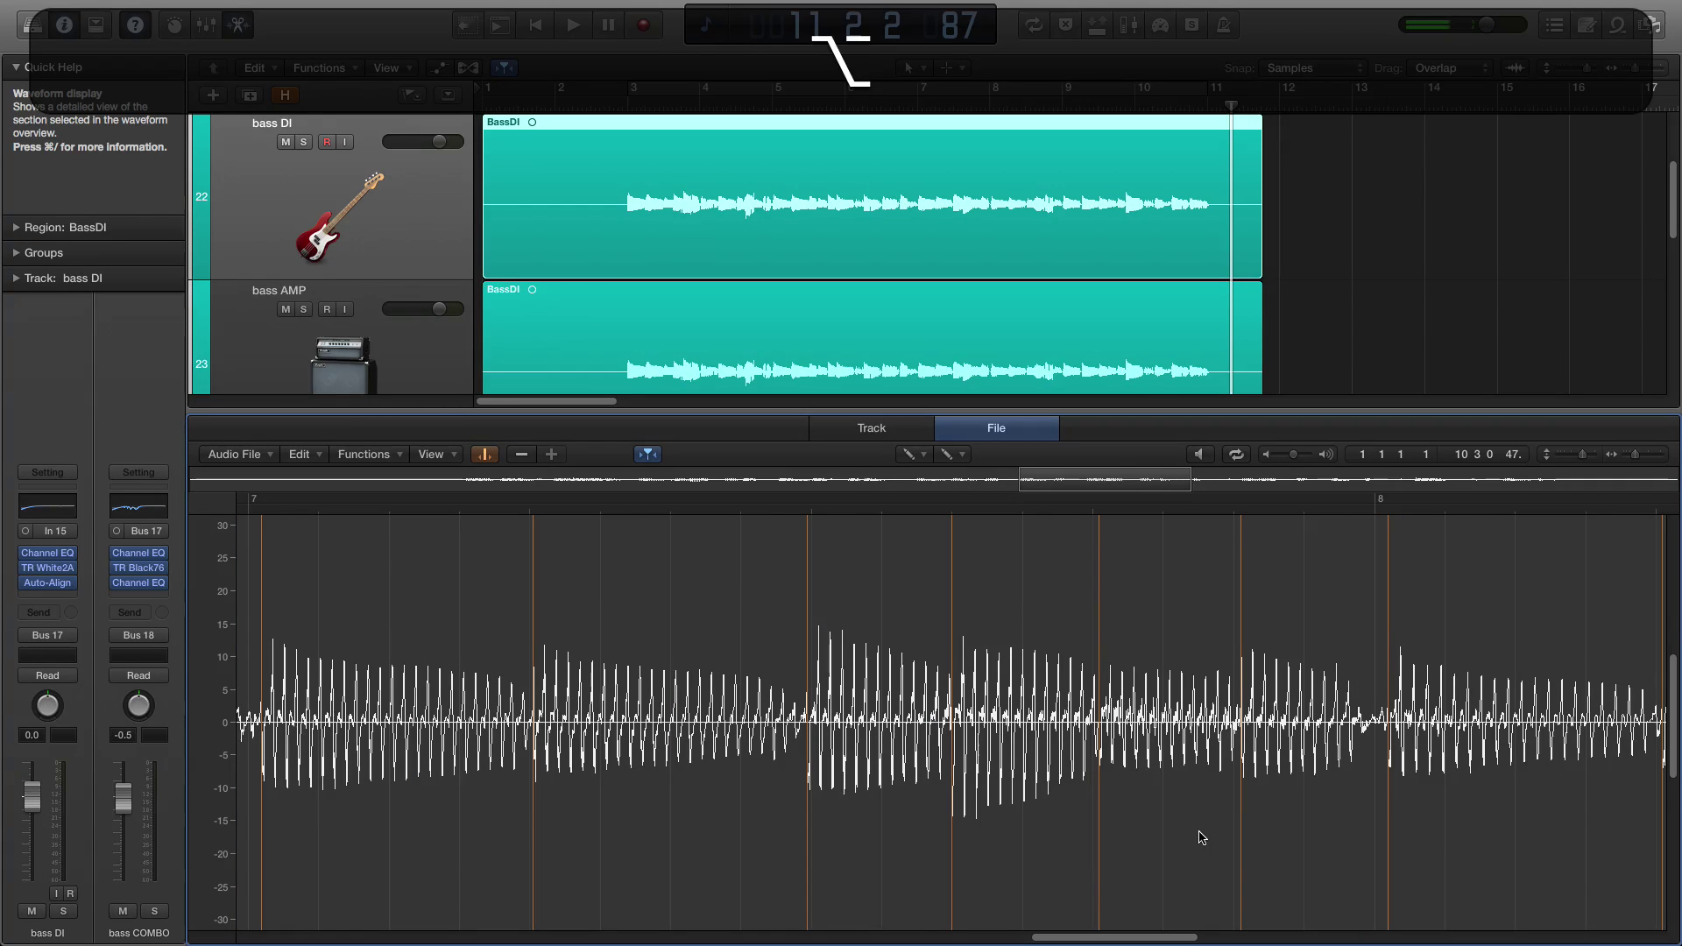
{"action": "key", "text": "alt+Right"}
{"action": "key", "text": "alt+Right"}
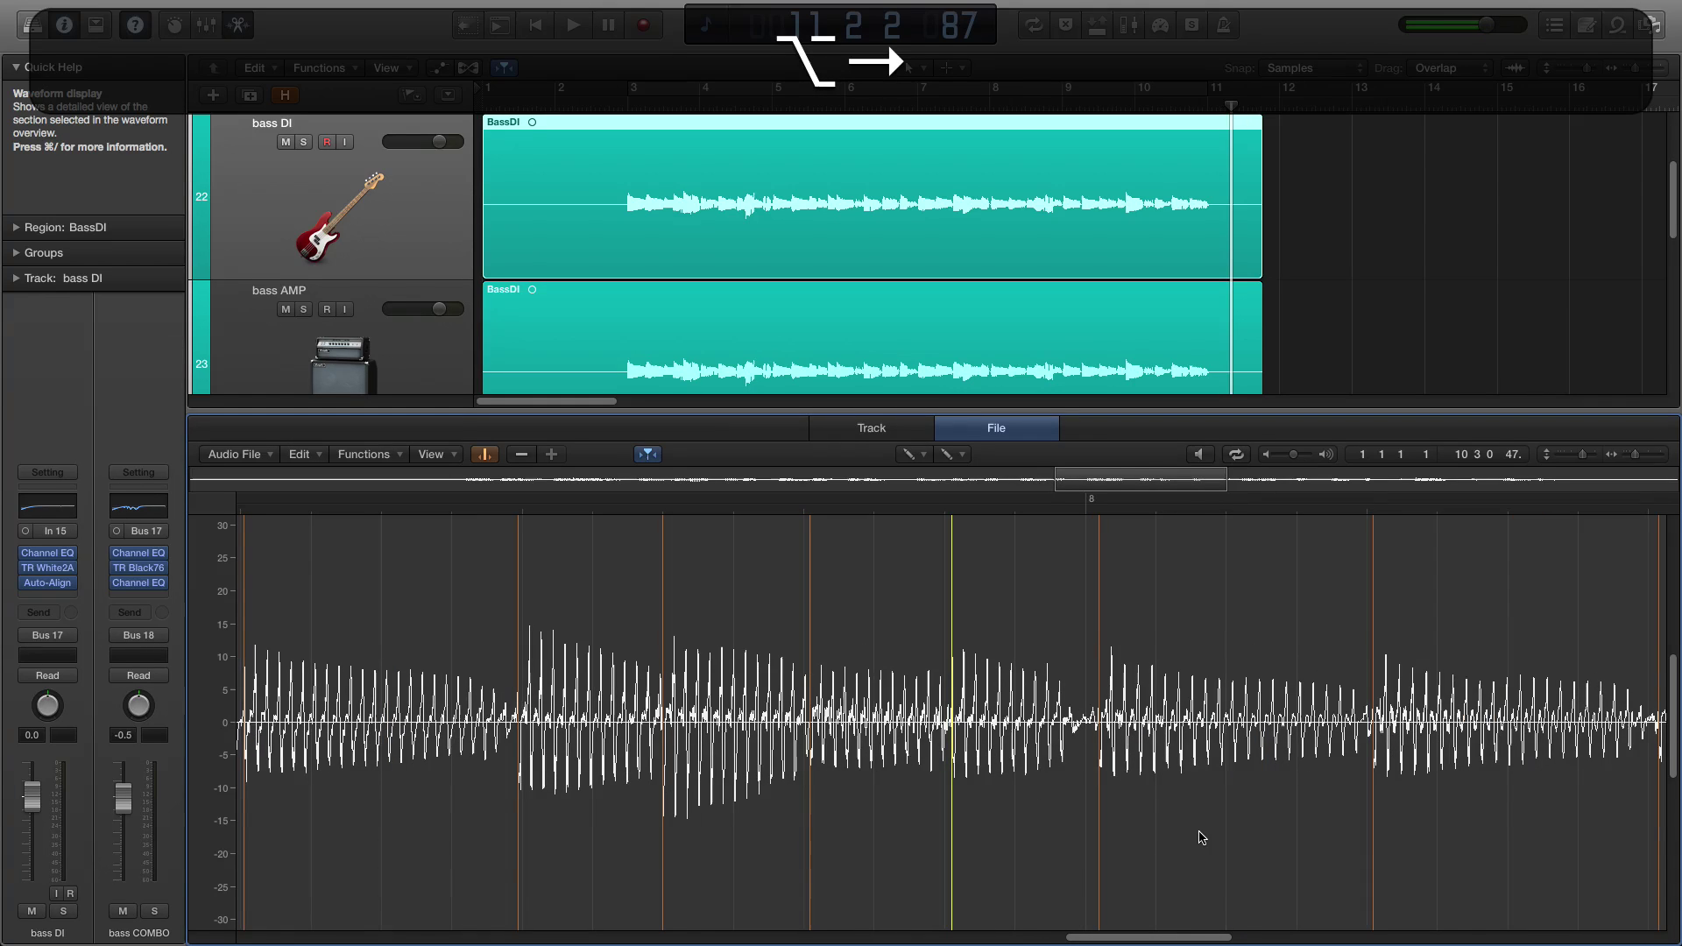
{"action": "key", "text": "alt+Right"}
{"action": "key", "text": "alt+Right"}
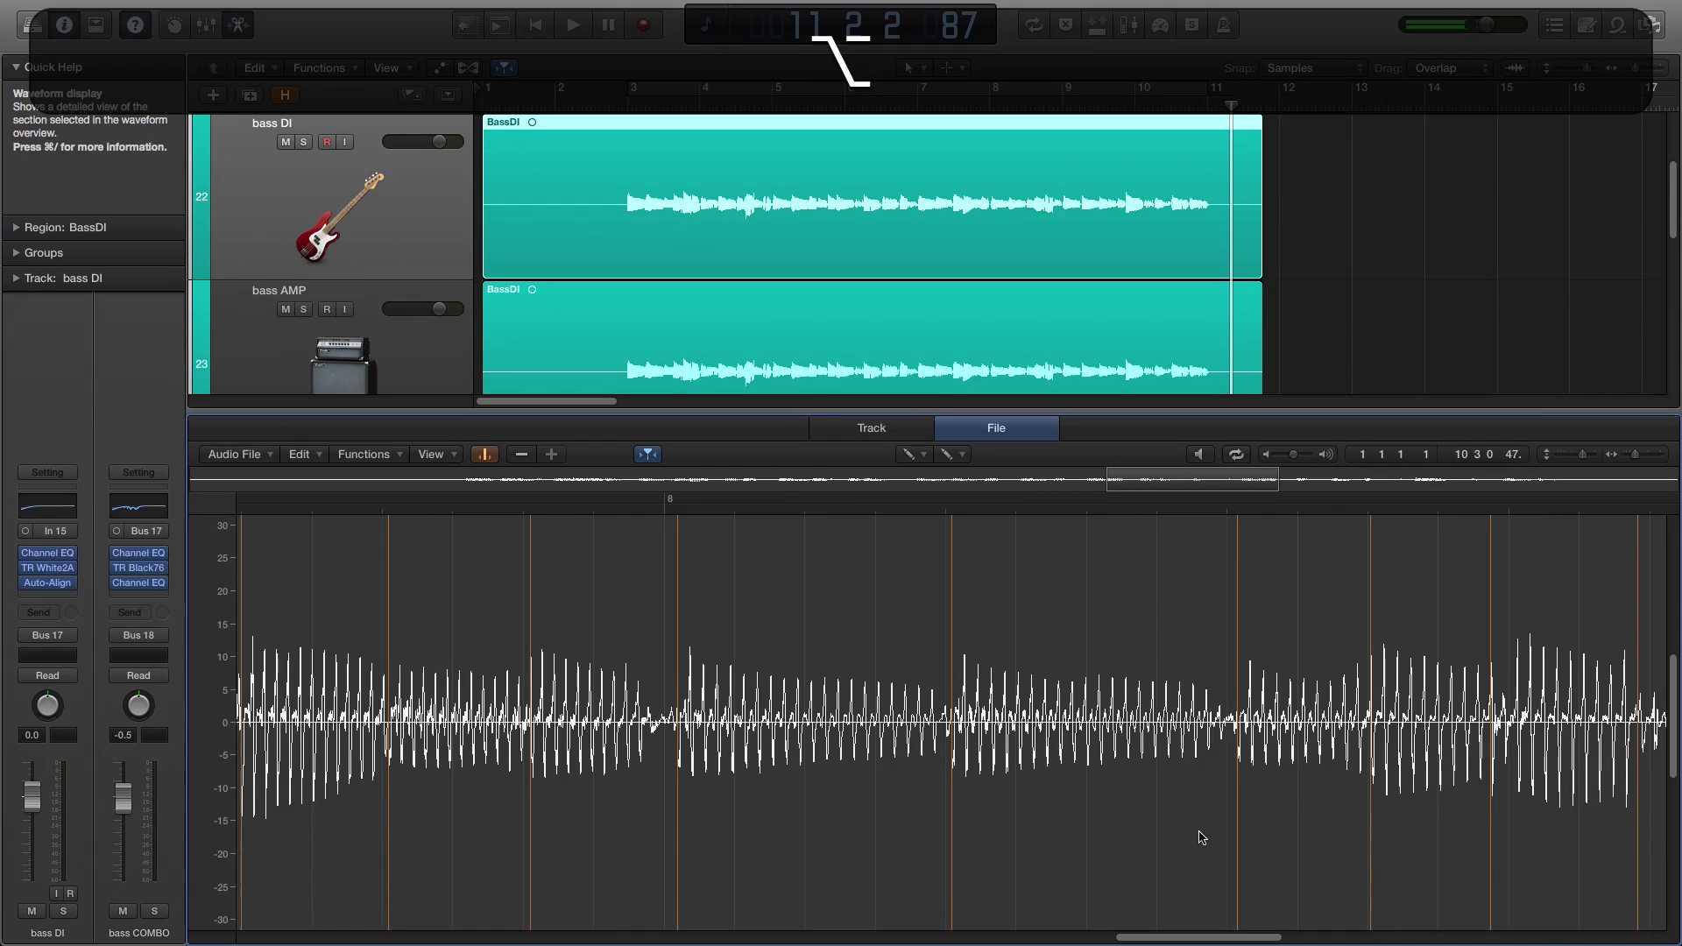
{"action": "key", "text": "alt+Right"}
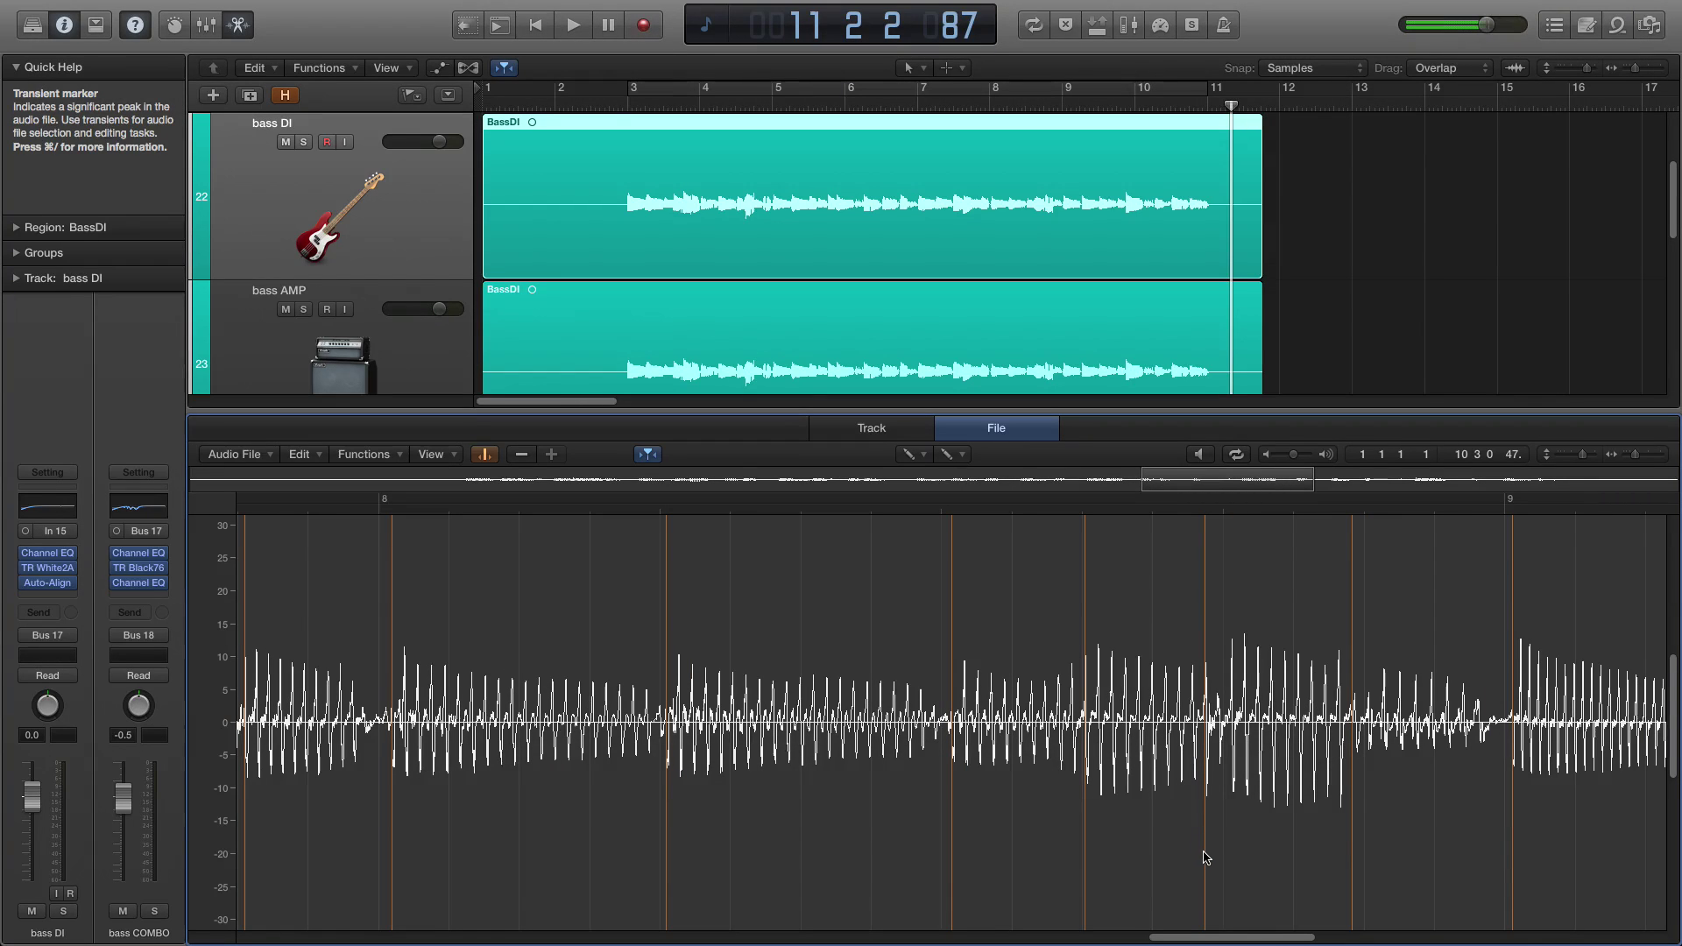
Move the misplaced transient marker in the second half of bar 8 onto the start of its note attack.
{"action": "left_click", "coordinate": [1207, 740]}
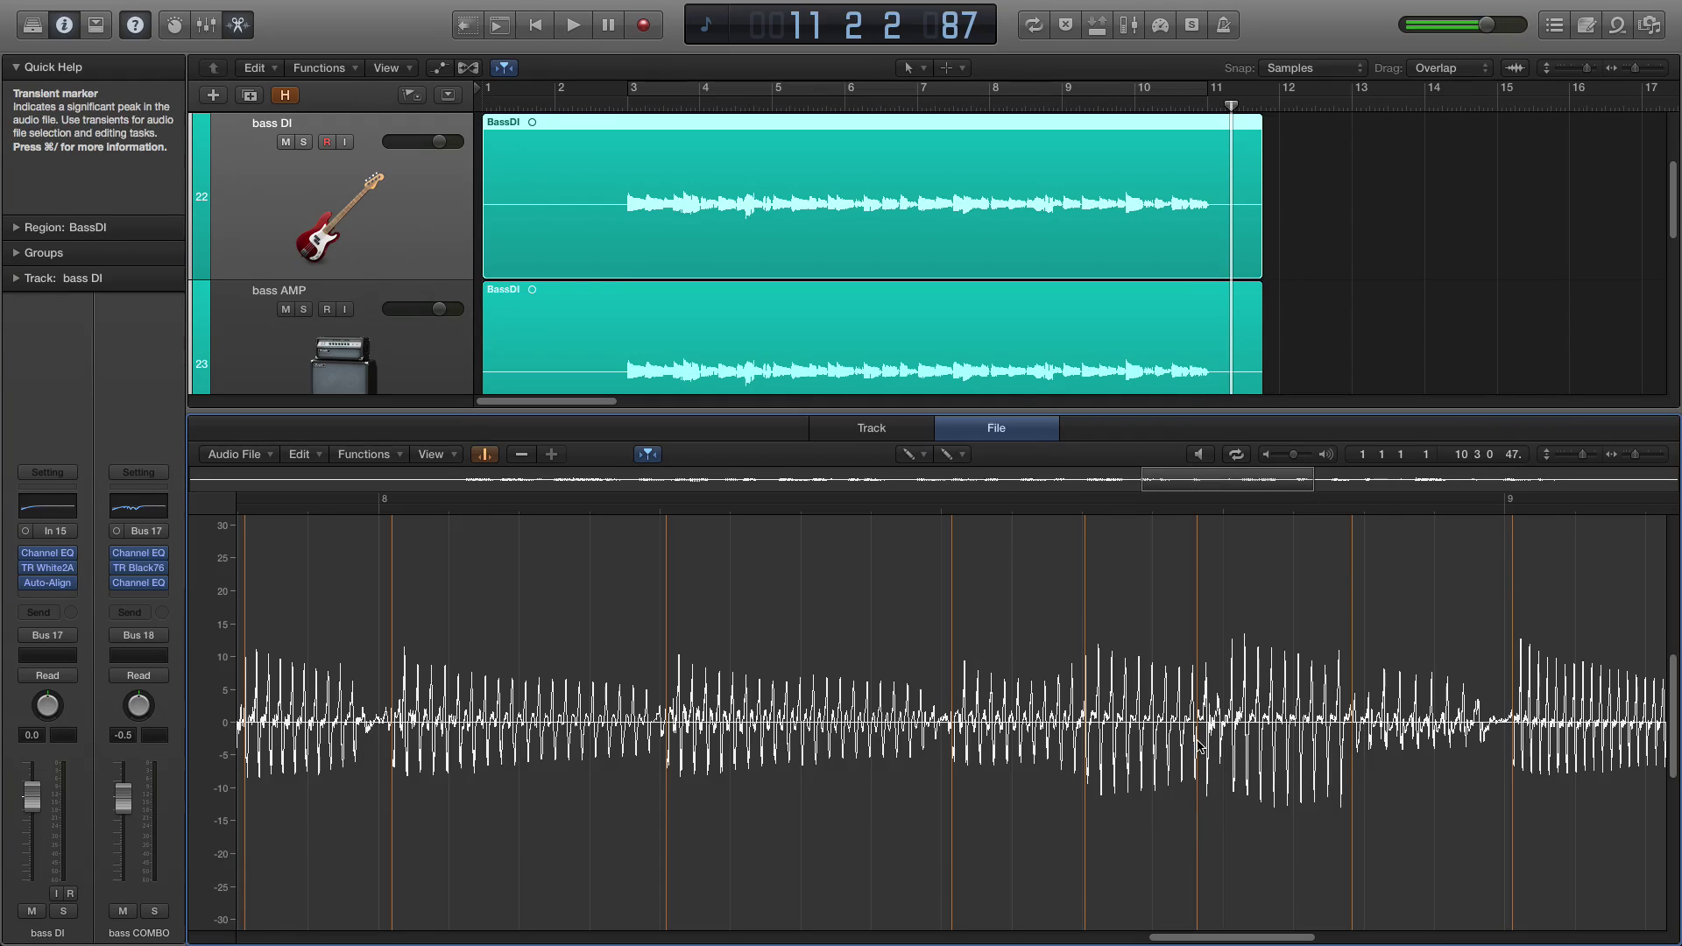
{"action": "left_click_drag", "start_coordinate": [1198, 743], "coordinate": [1234, 748]}
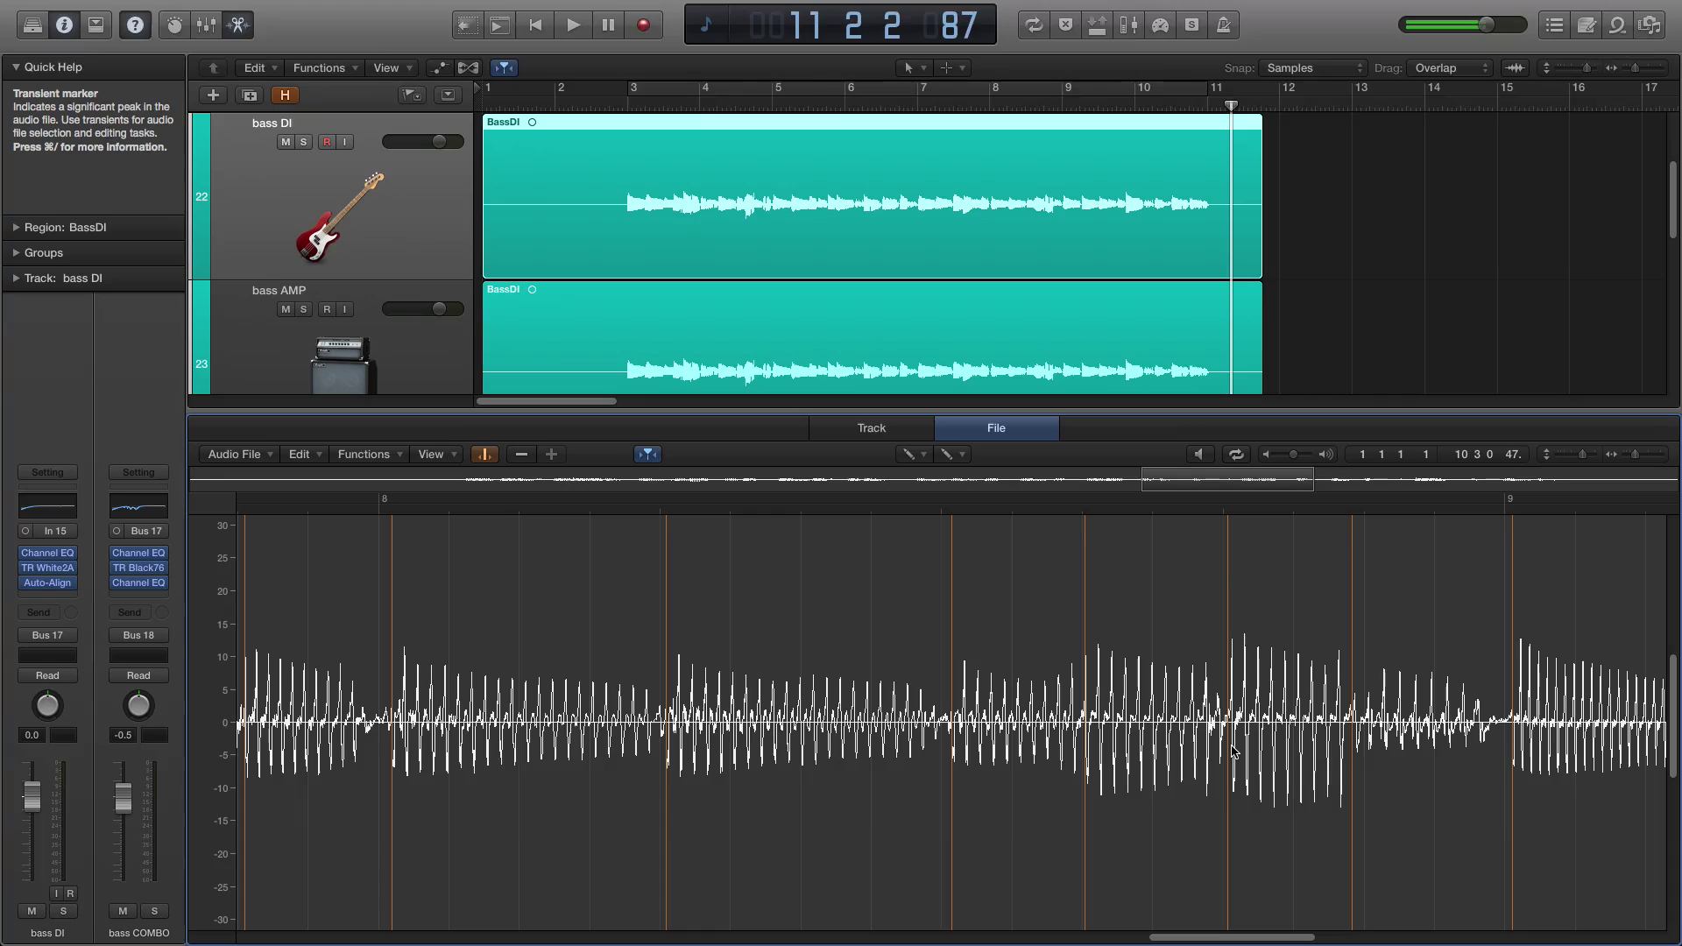
{"action": "key", "text": "super+Left"}
{"action": "key", "text": "super+Right"}
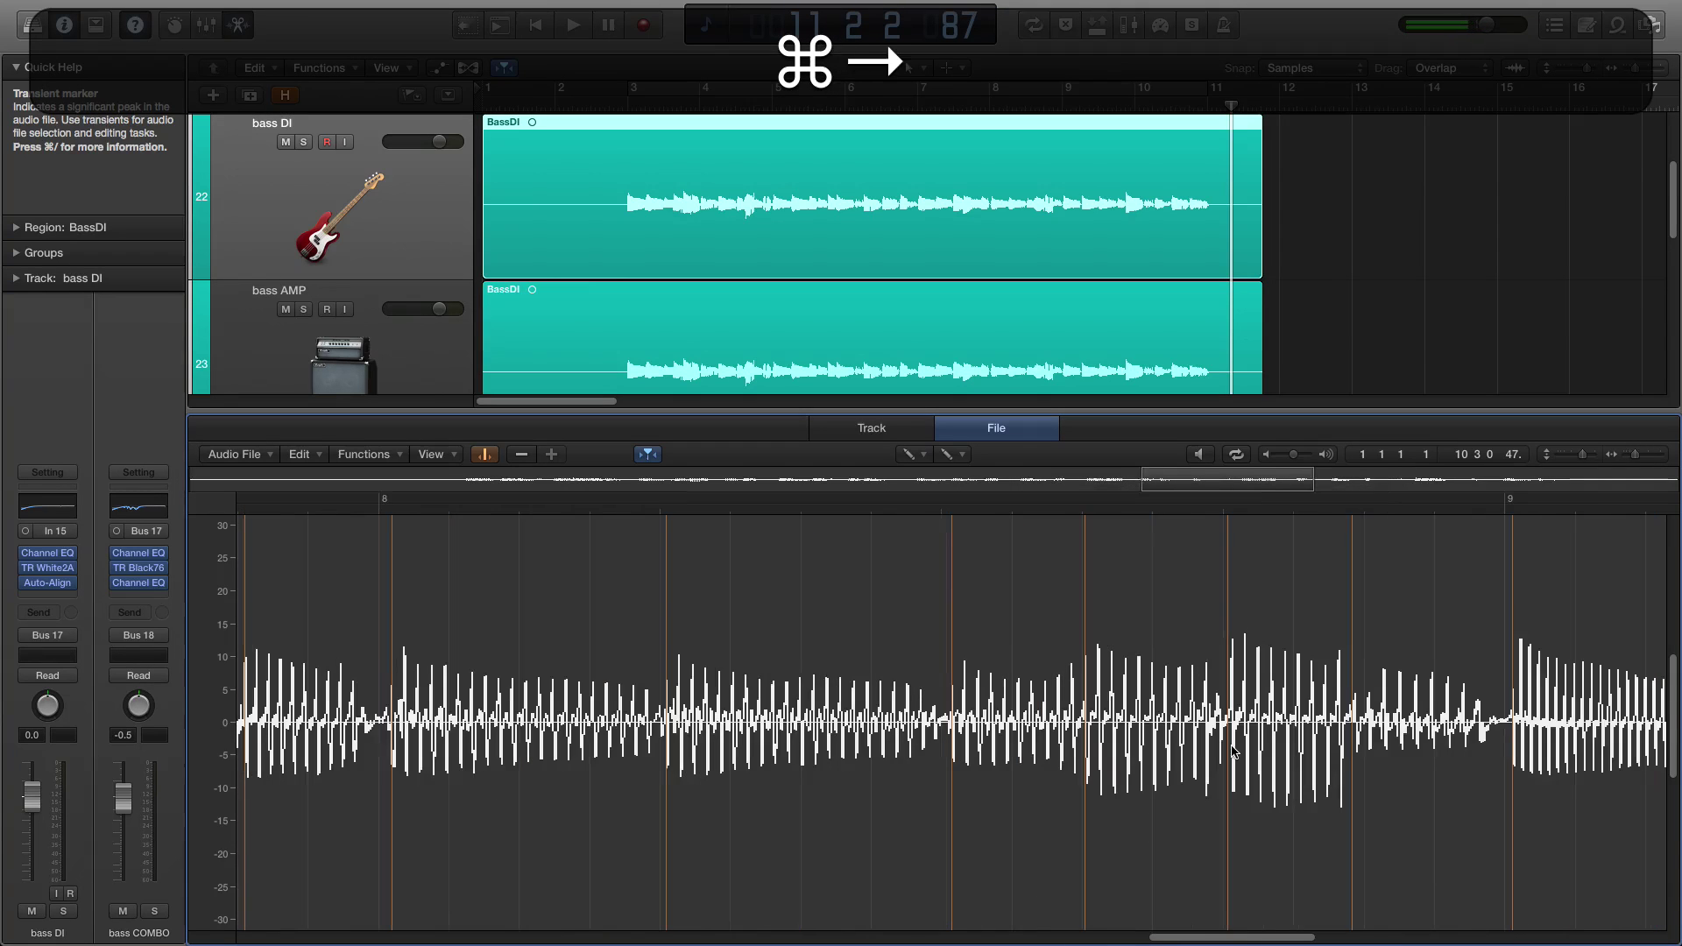
{"action": "key", "text": "alt+super+Right"}
{"action": "key", "text": "alt+super+Left"}
Recheck the transients around the corrected bar 8 marker, continue through bar 9 towards bar 10, and dismiss the read error.
{"action": "key", "text": "alt+Left"}
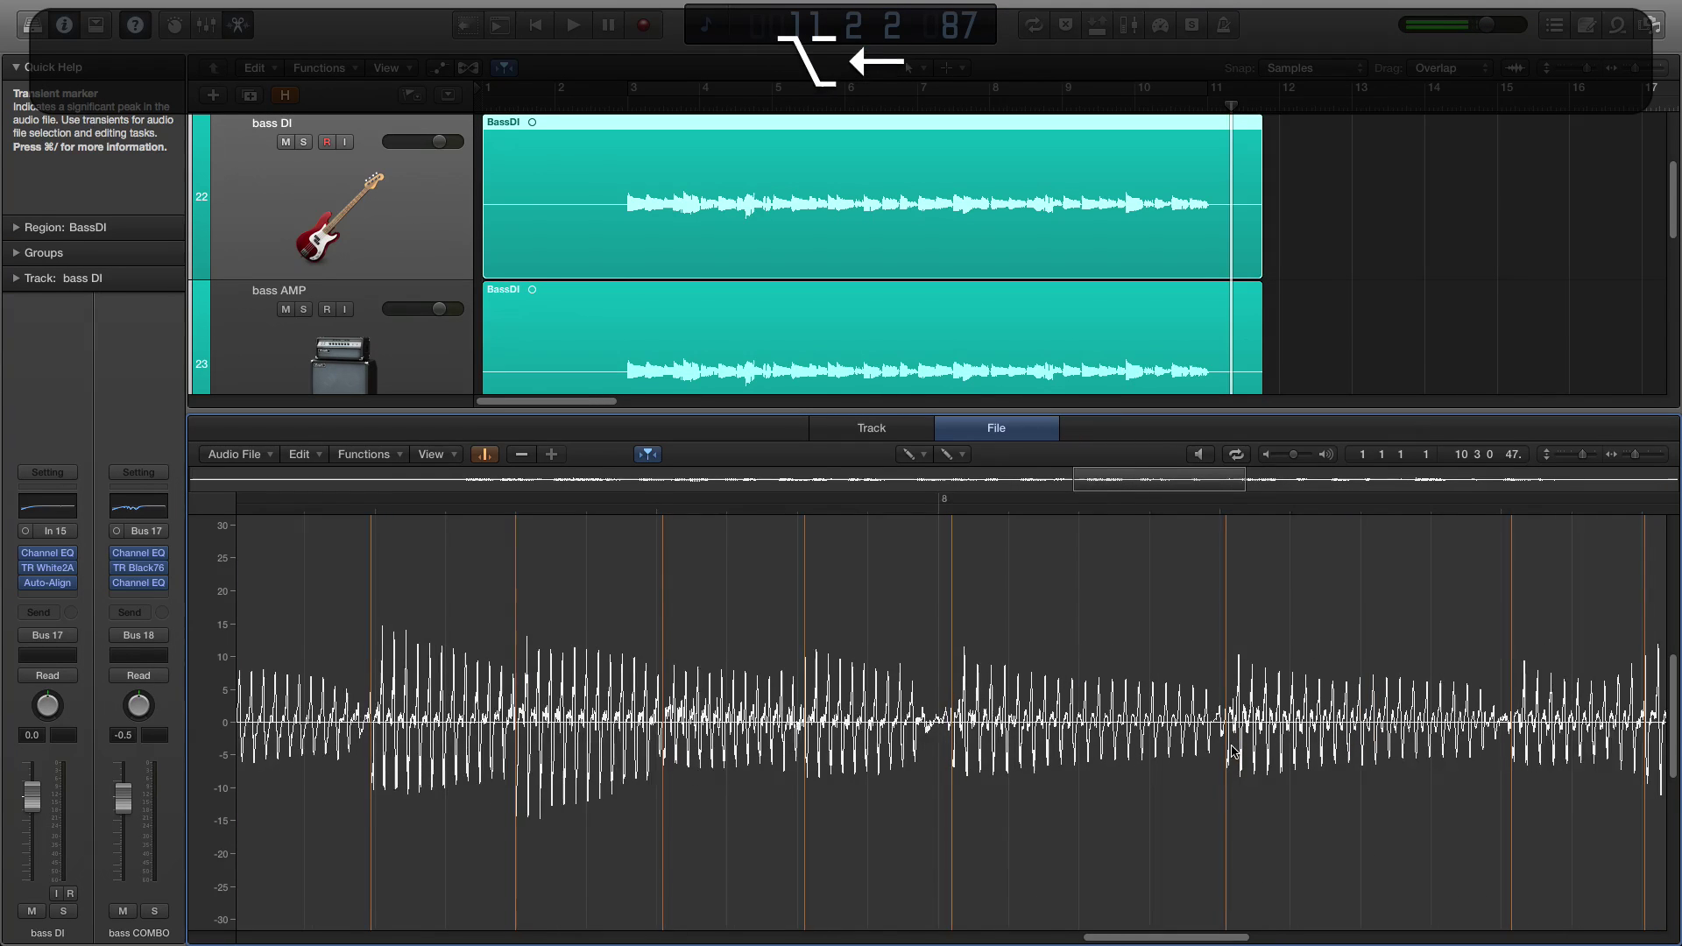
{"action": "key", "text": "alt+Right"}
{"action": "key", "text": "alt+Right"}
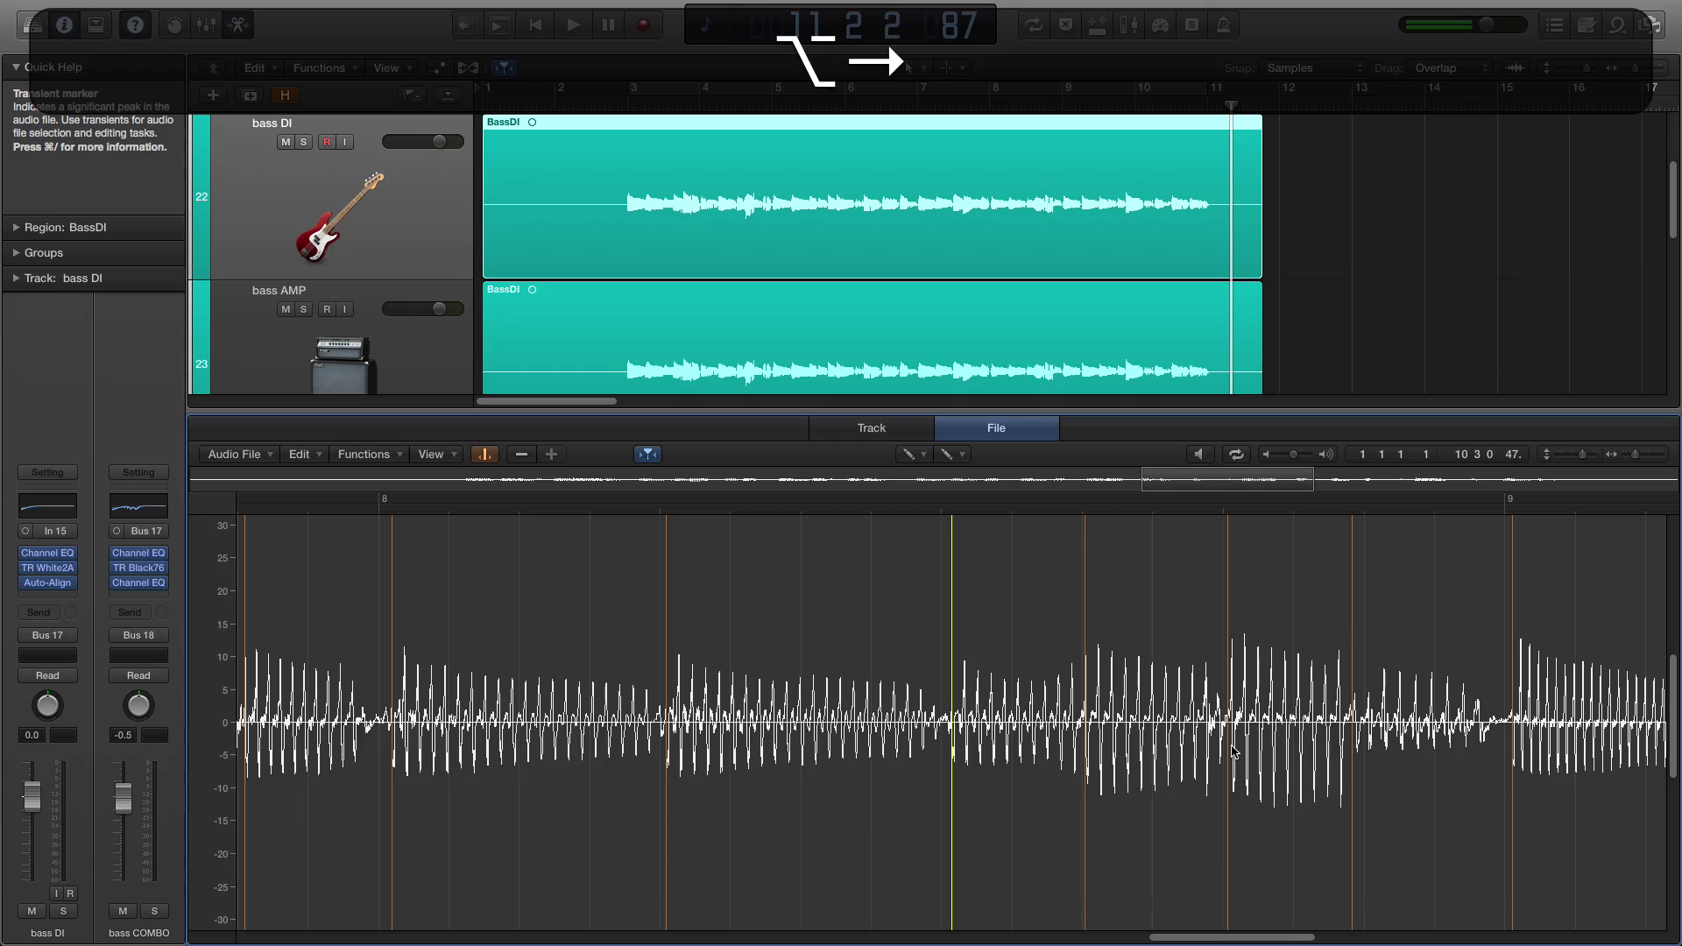
{"action": "key", "text": "alt+Right"}
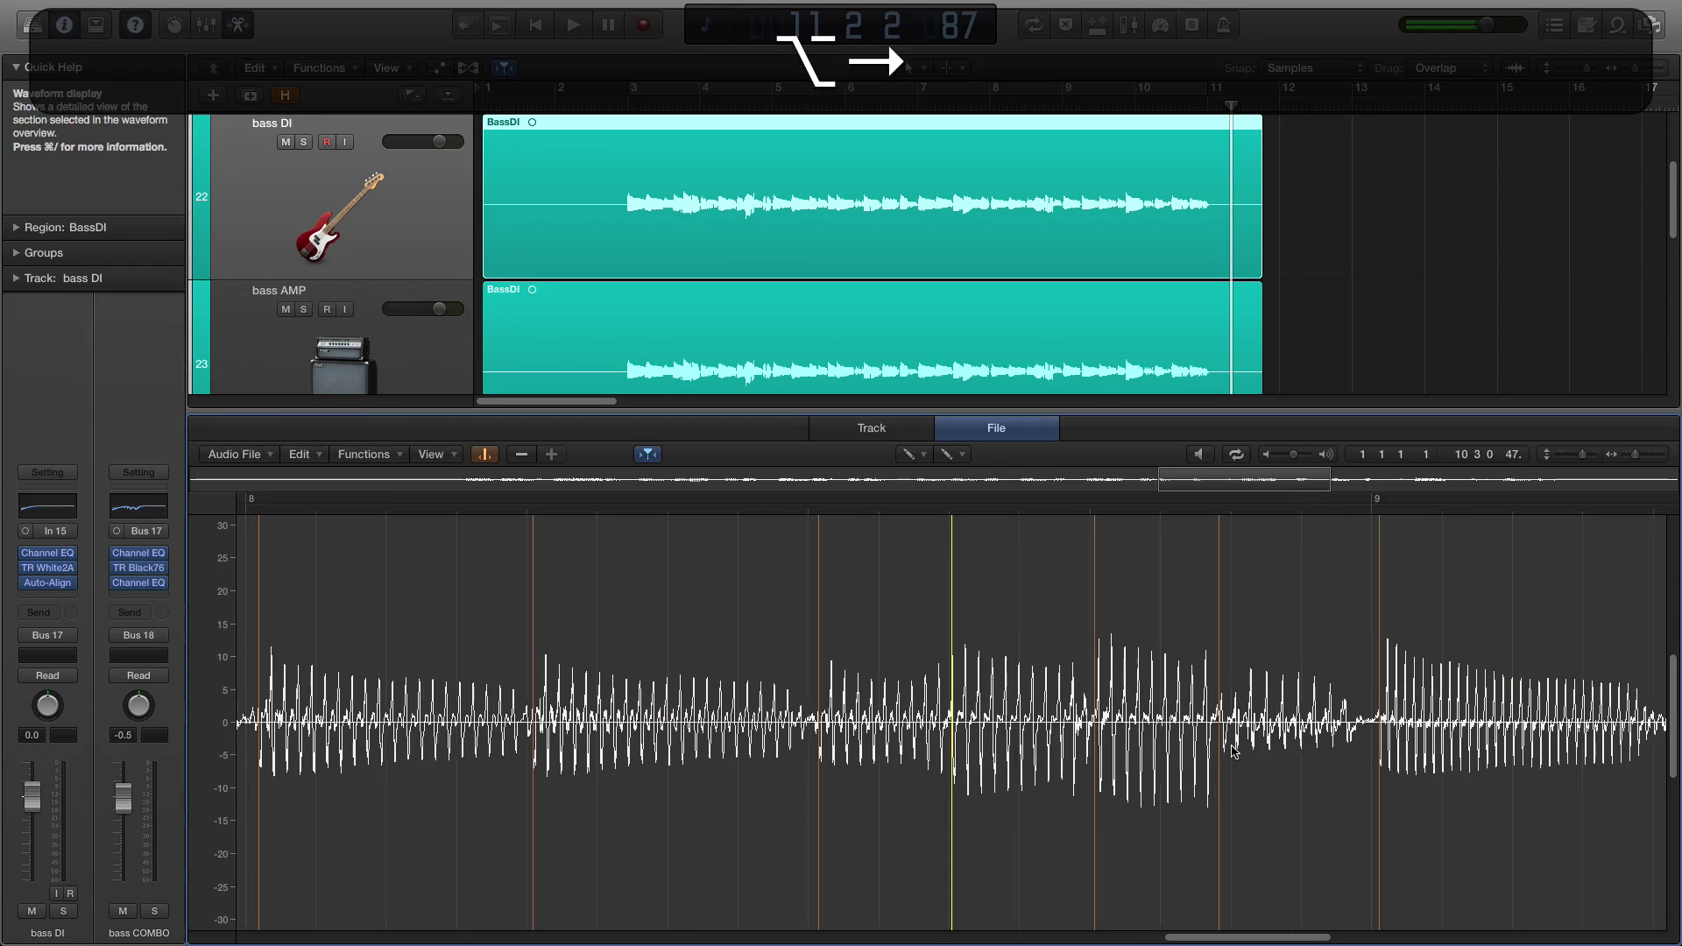
{"action": "key", "text": "alt+Right"}
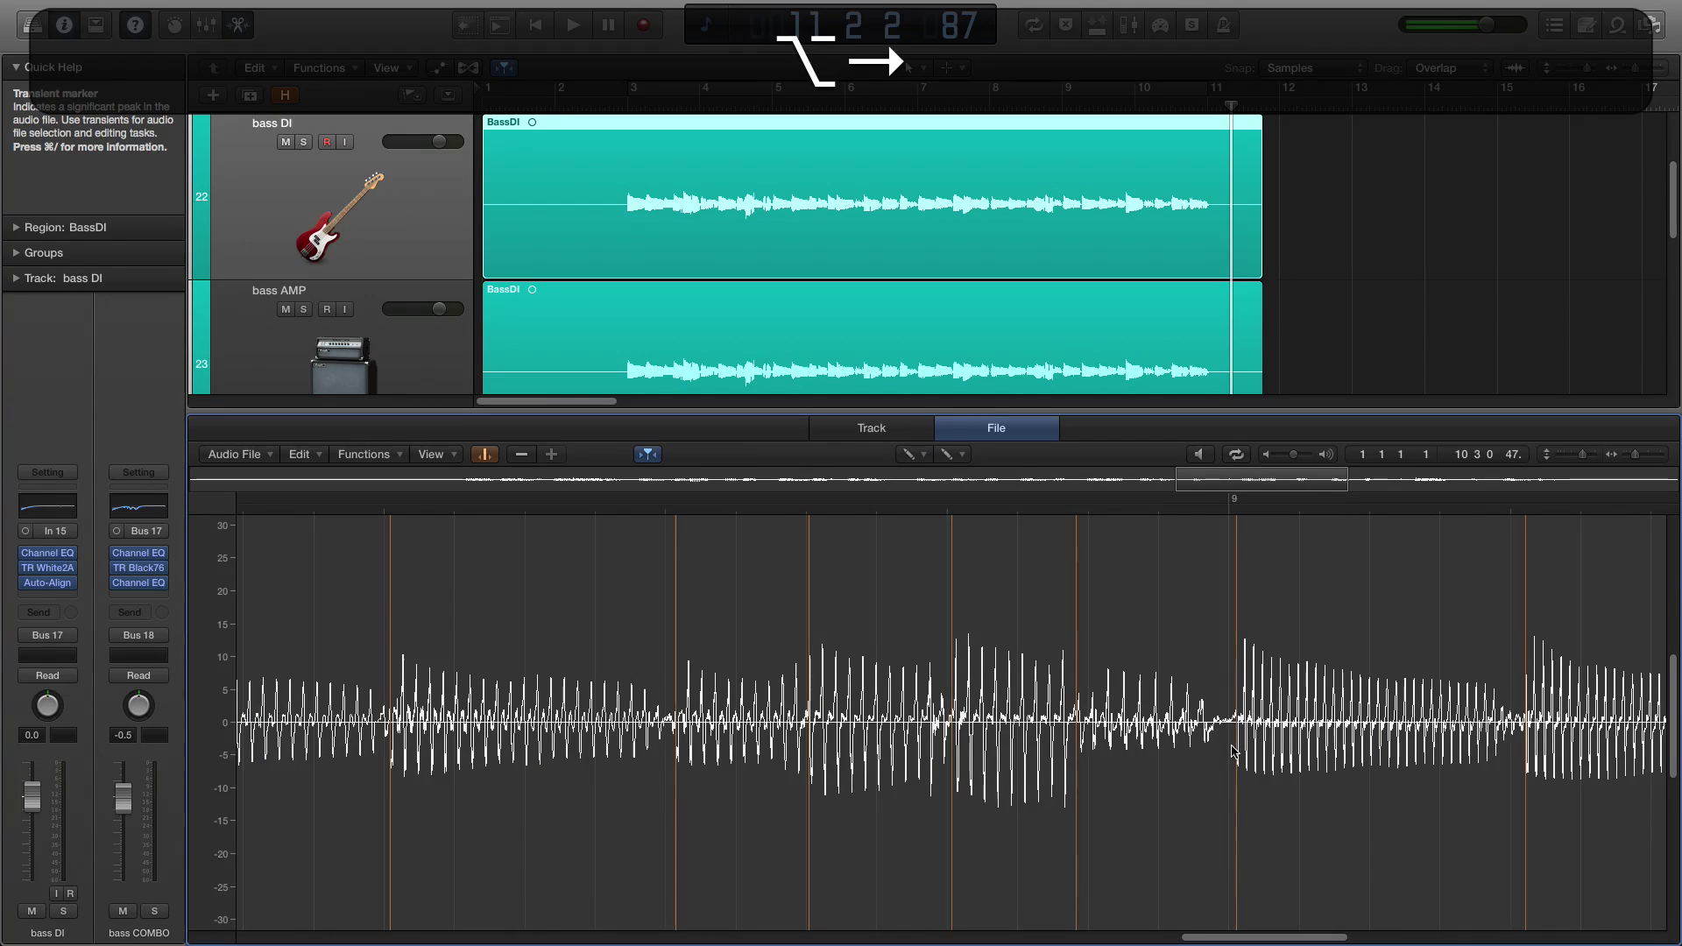
{"action": "key", "text": "alt+Right"}
{"action": "key", "text": "alt+Right"}
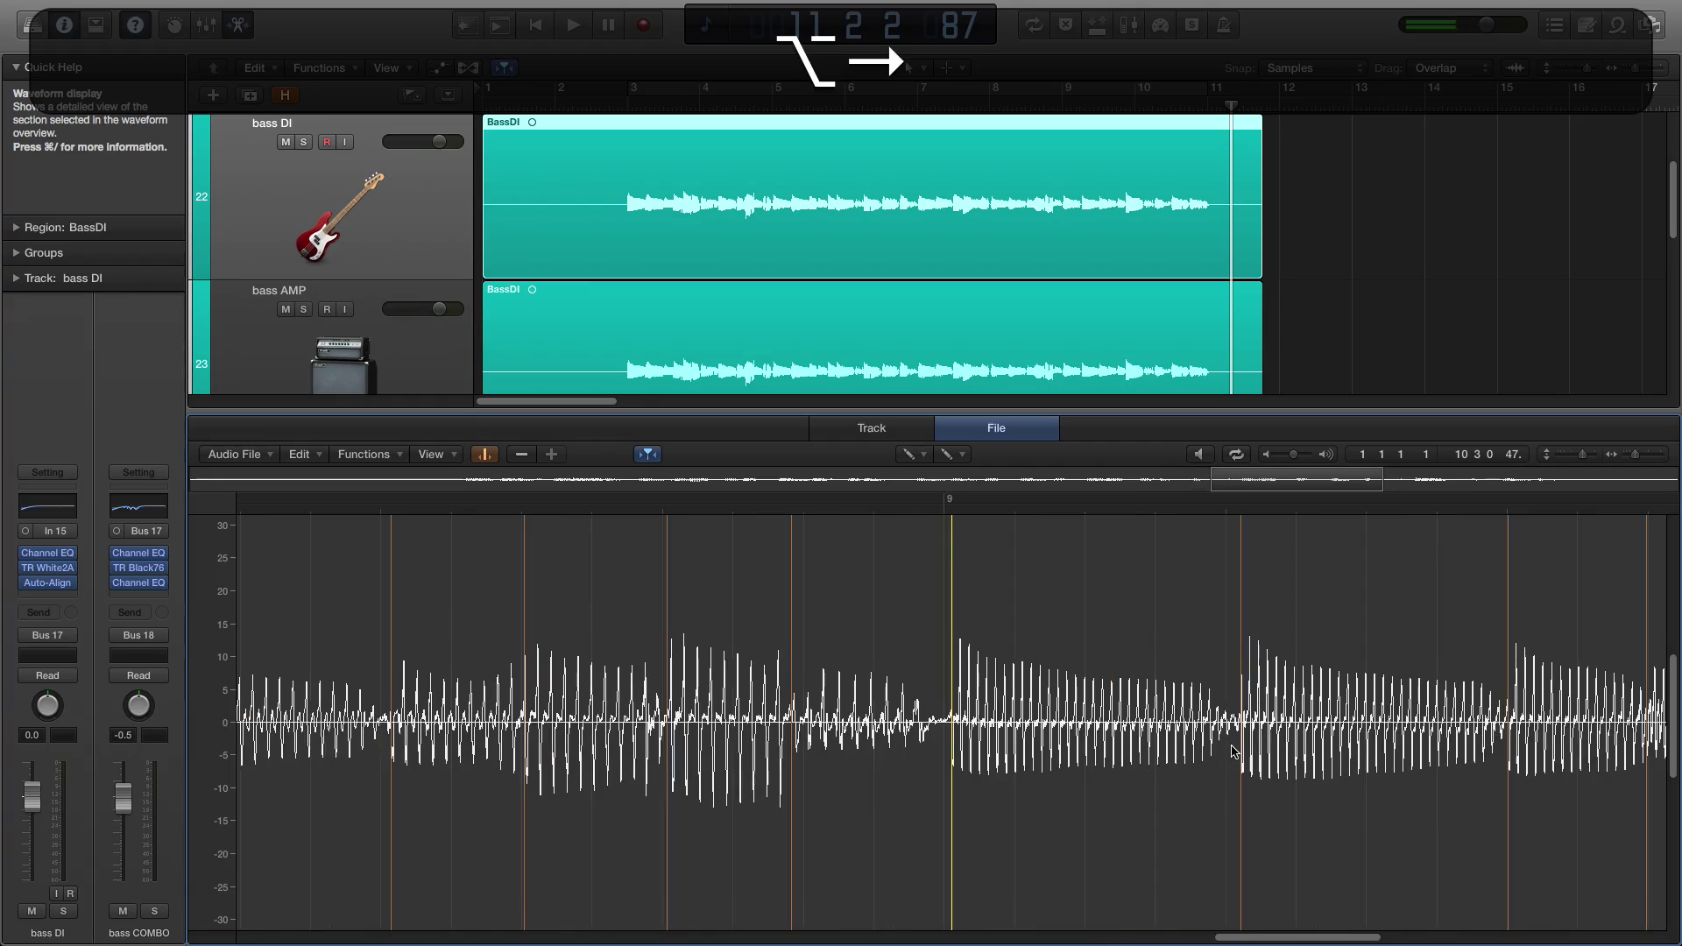
{"action": "key", "text": "alt+Right"}
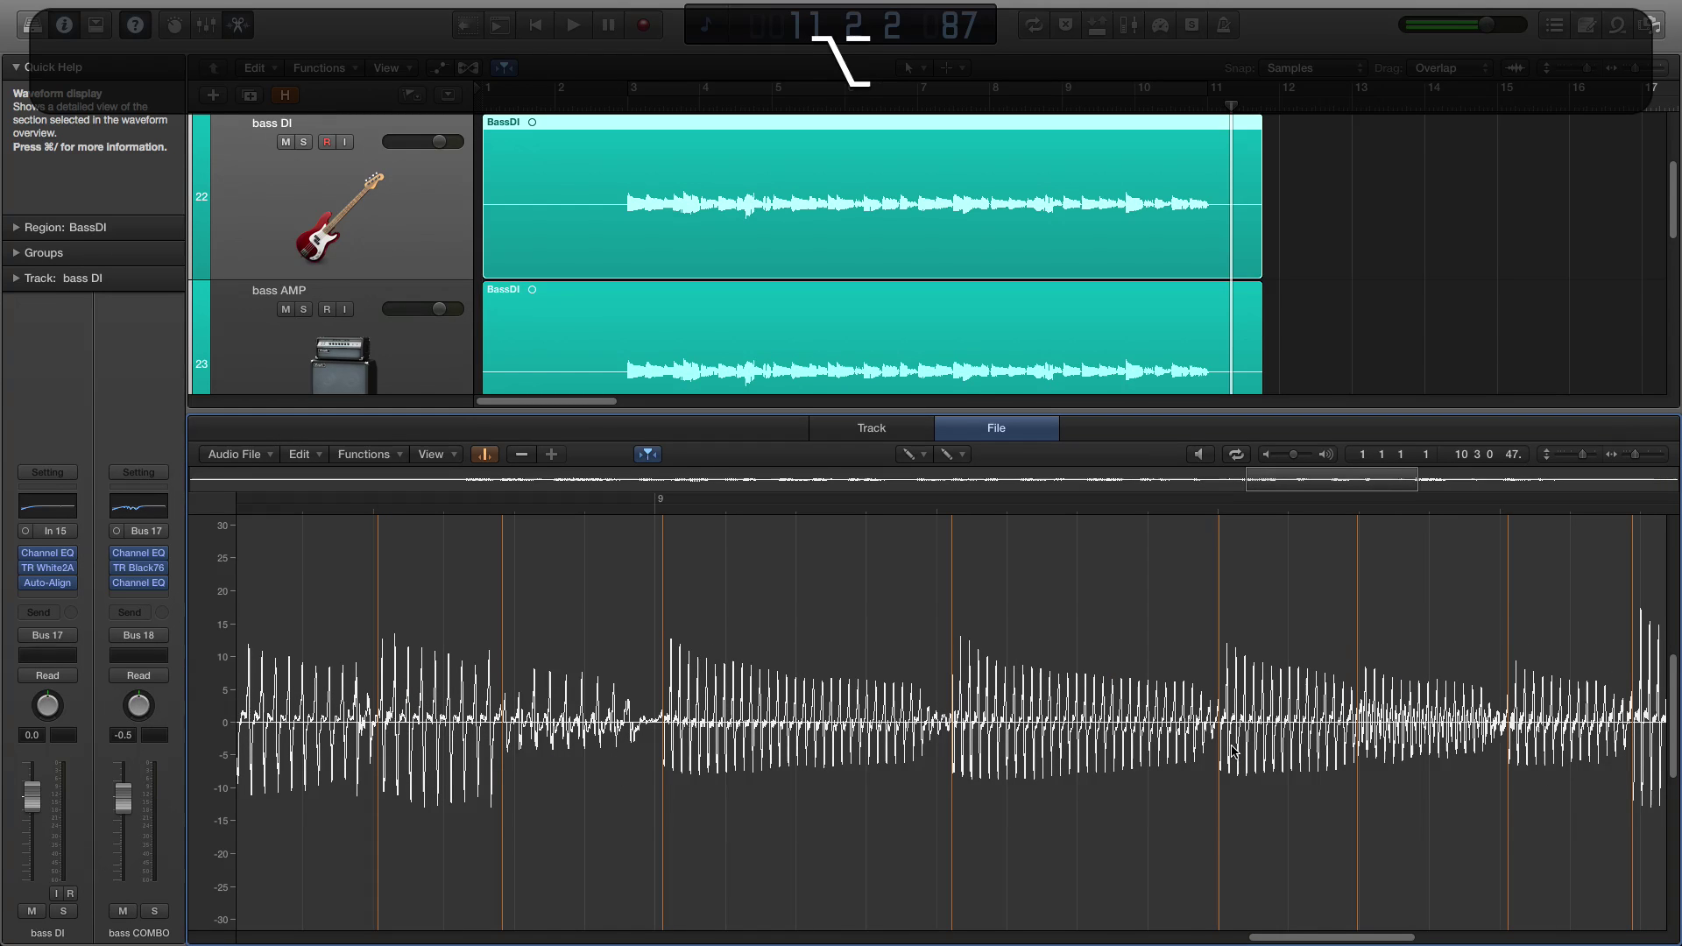
{"action": "key", "text": "alt+Right"}
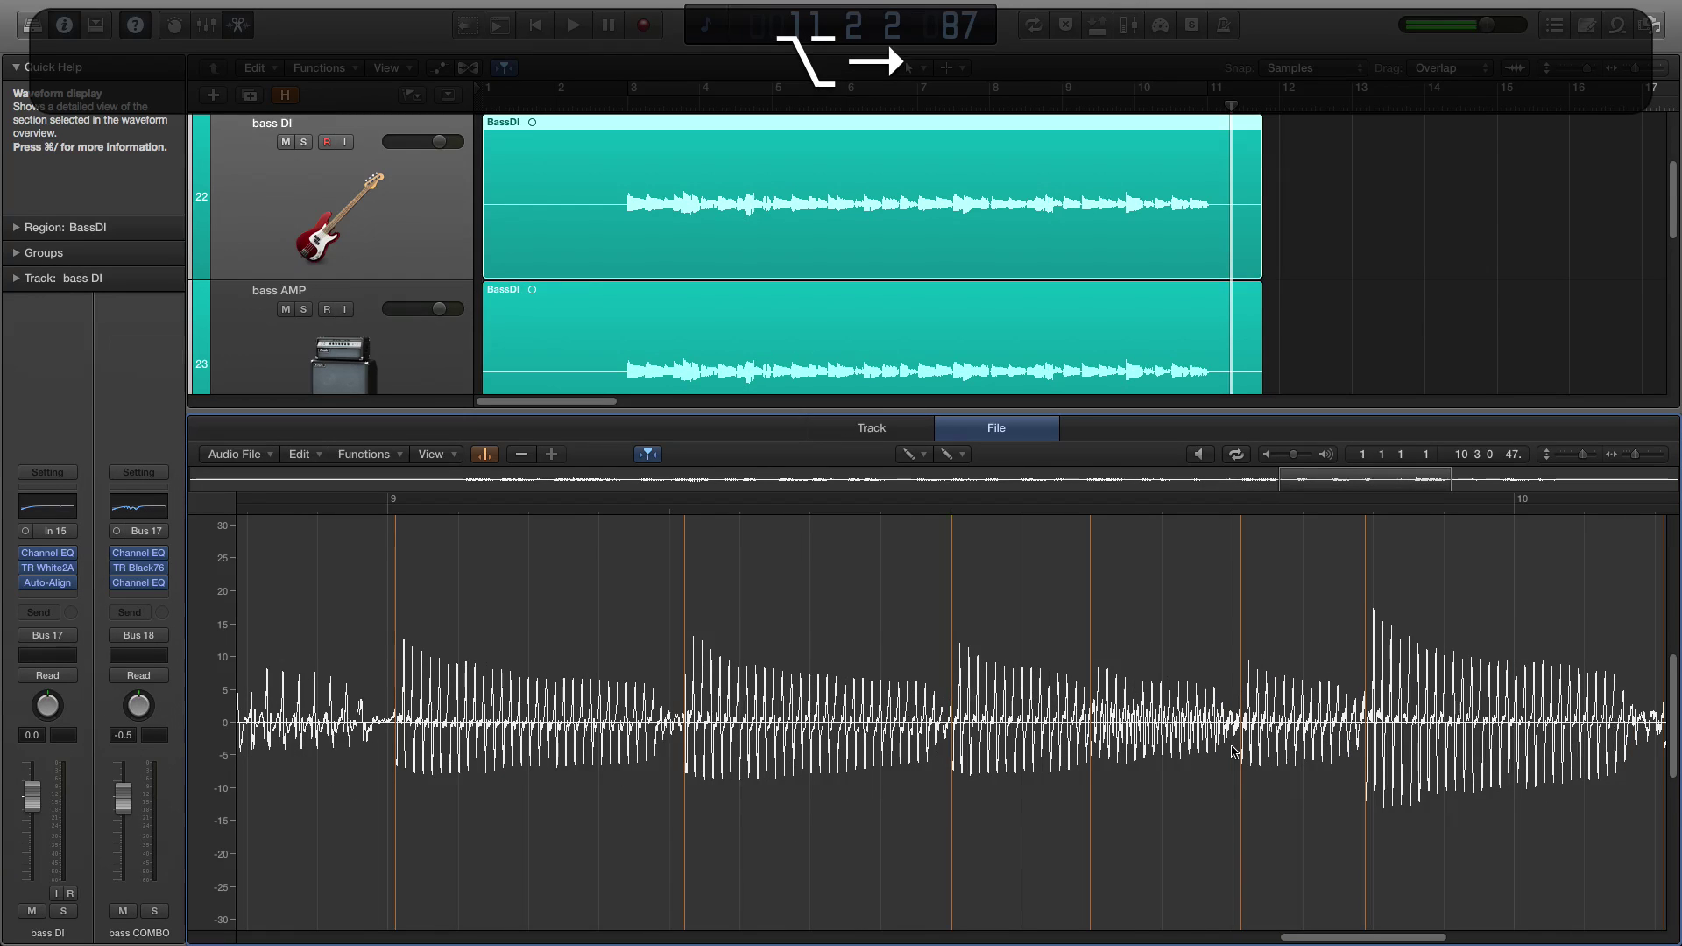
{"action": "key", "text": "alt+Right"}
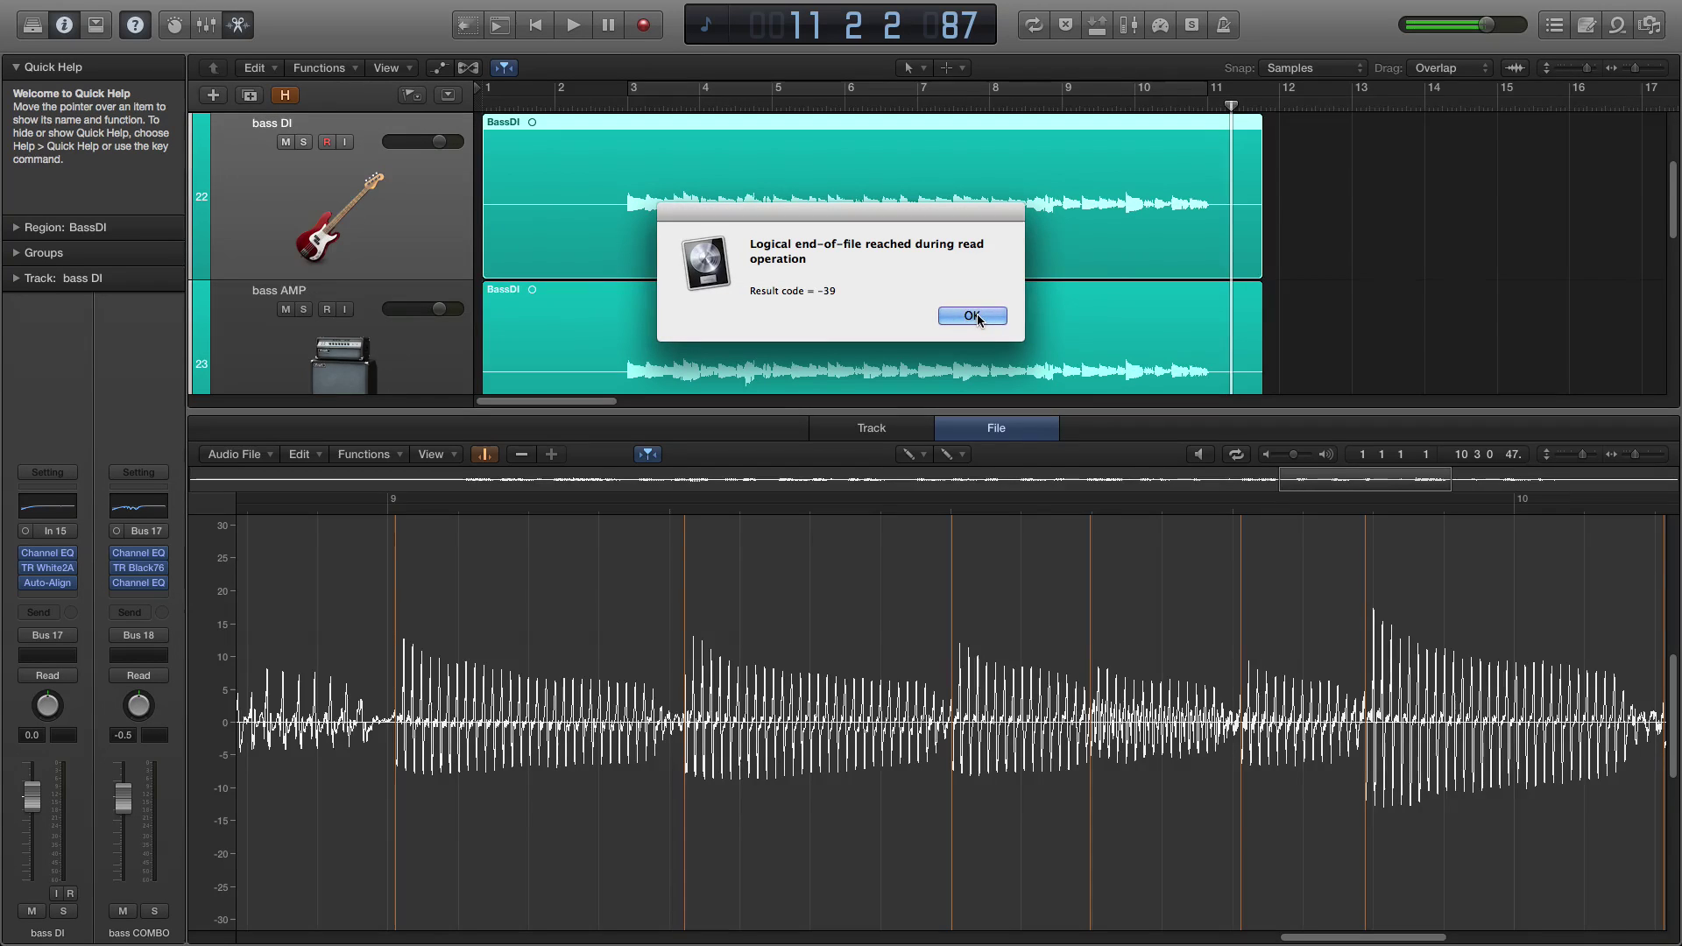
{"action": "left_click", "coordinate": [972, 316]}
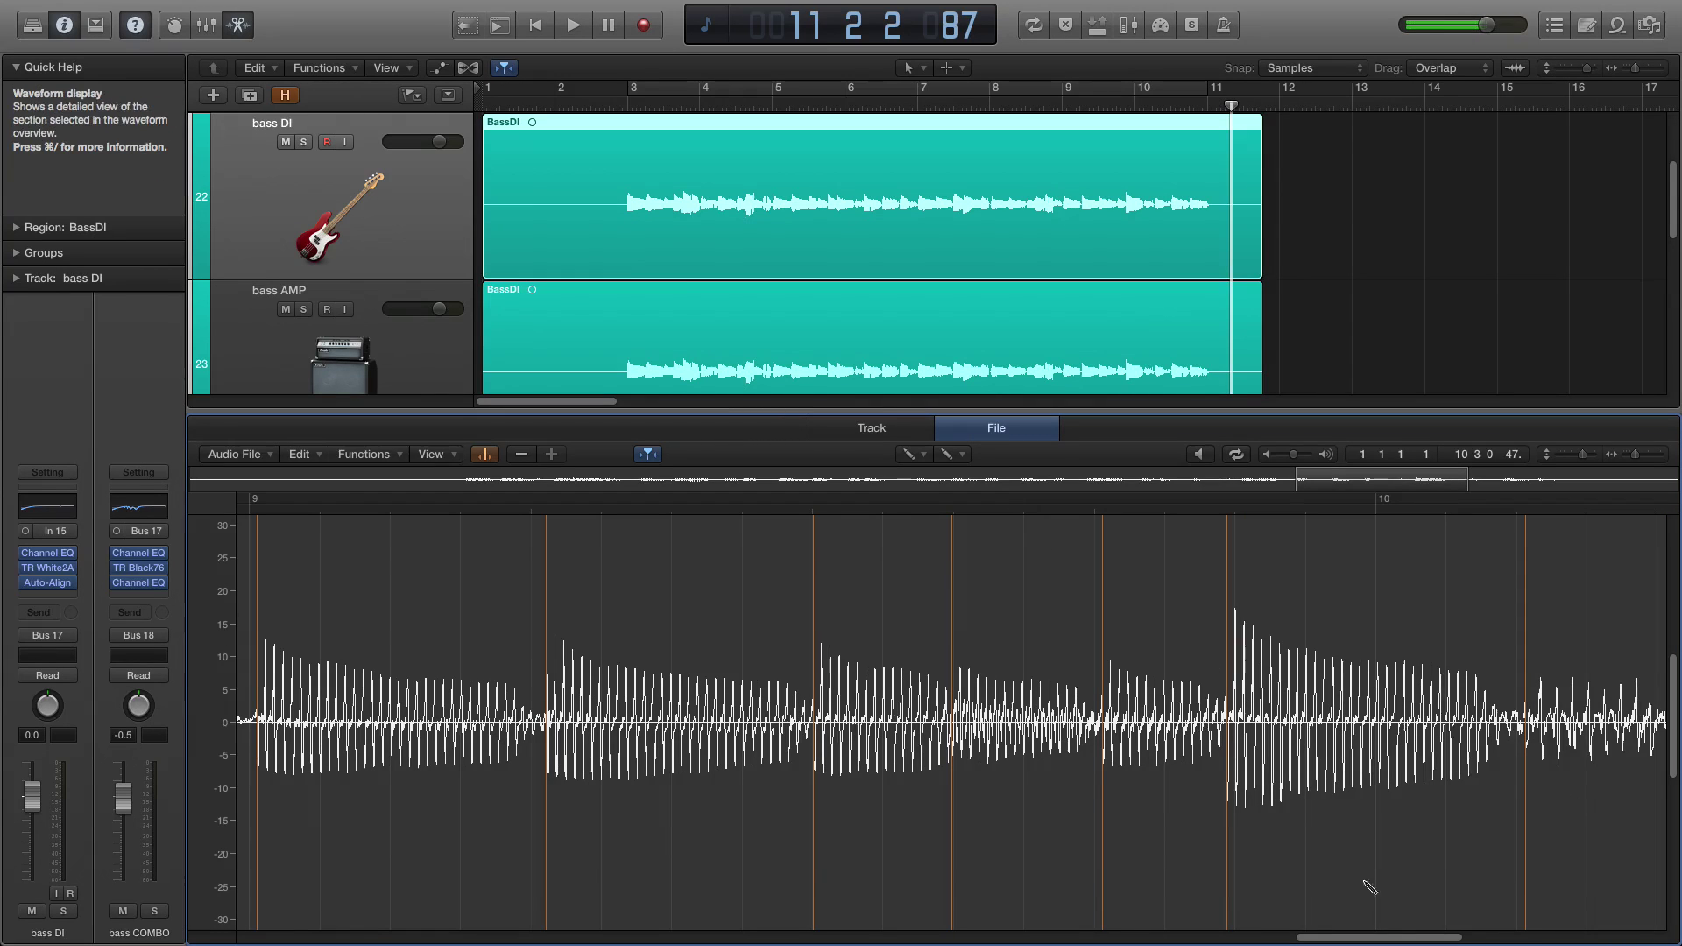
Fit the whole BassDI waveform in the audio file editor and enlarge the tracks area to show both bass tracks in full.
{"action": "left_click_drag", "start_coordinate": [1386, 936], "coordinate": [1044, 928]}
{"action": "left_click_drag", "start_coordinate": [1002, 927], "coordinate": [504, 911]}
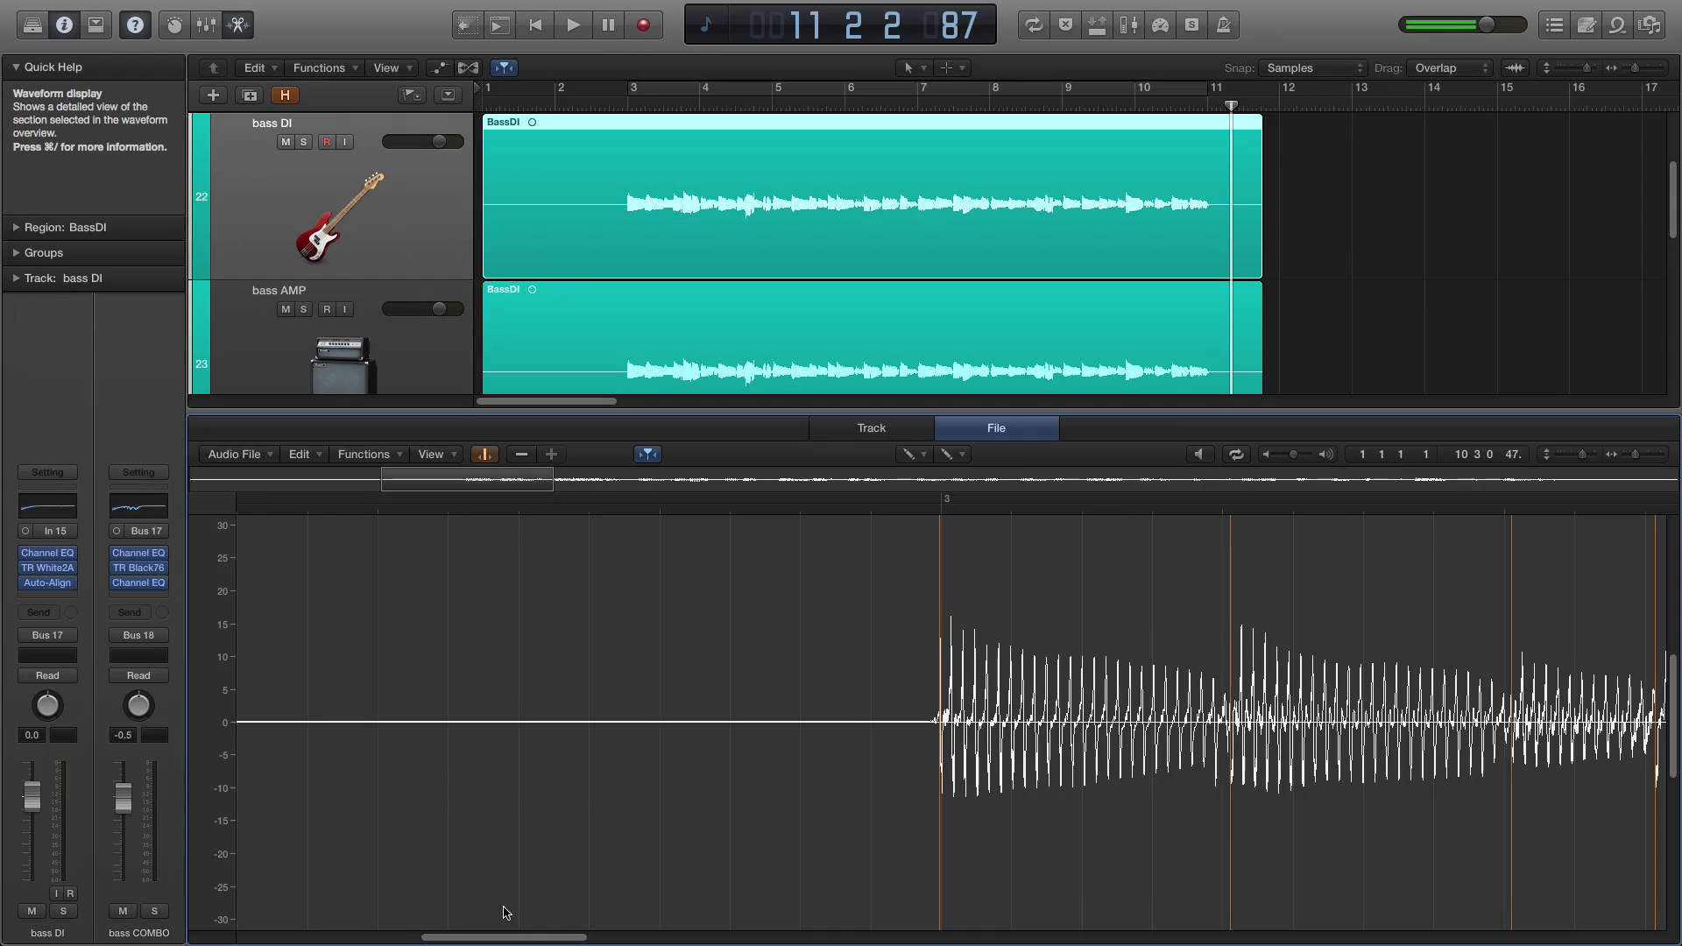
{"action": "key", "text": "super"}
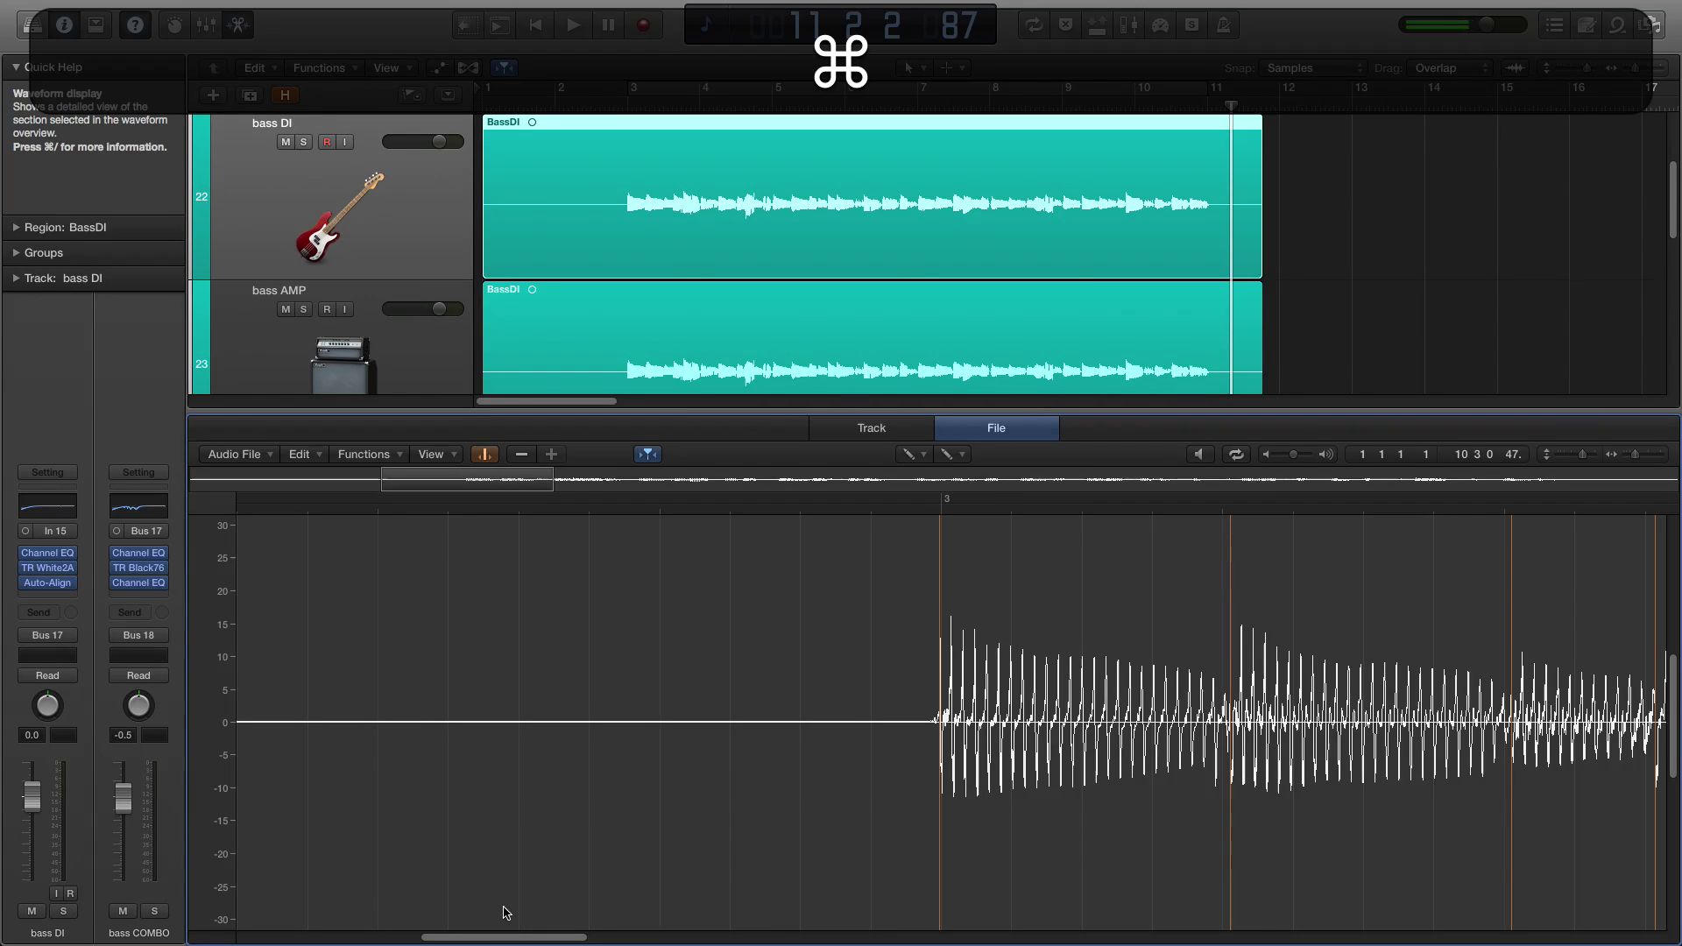
{"action": "key", "text": "super+Left"}
{"action": "key", "text": "super+Left"}
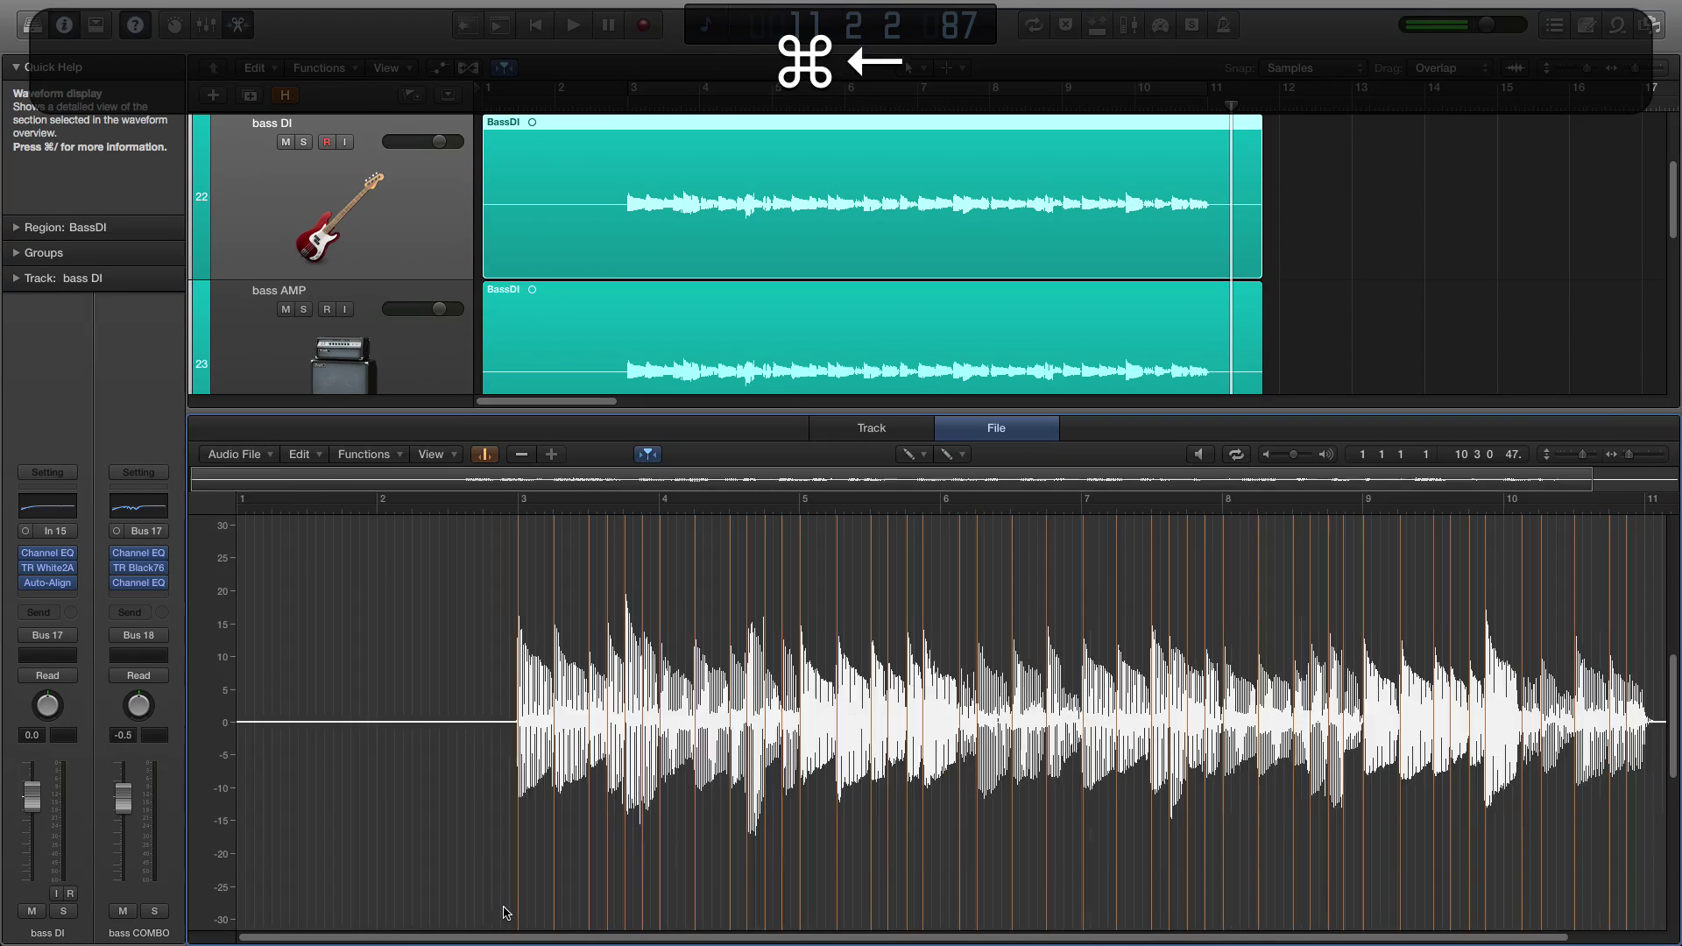
{"action": "key", "text": "super+Left"}
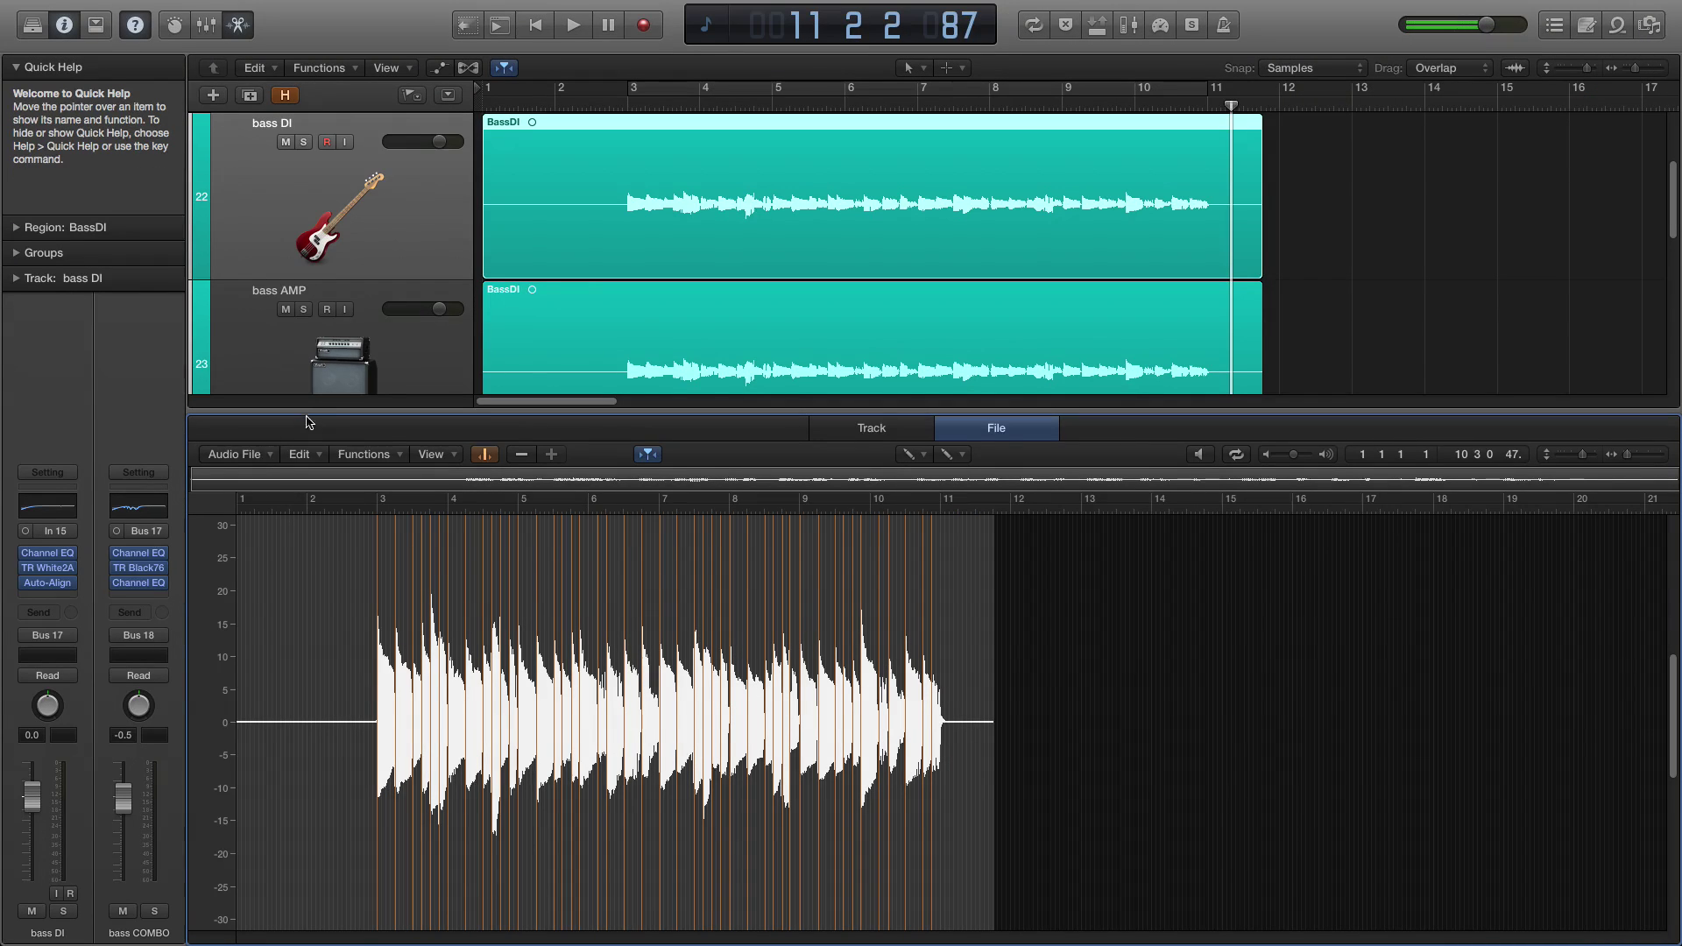
{"action": "left_click_drag", "start_coordinate": [308, 409], "coordinate": [308, 541]}
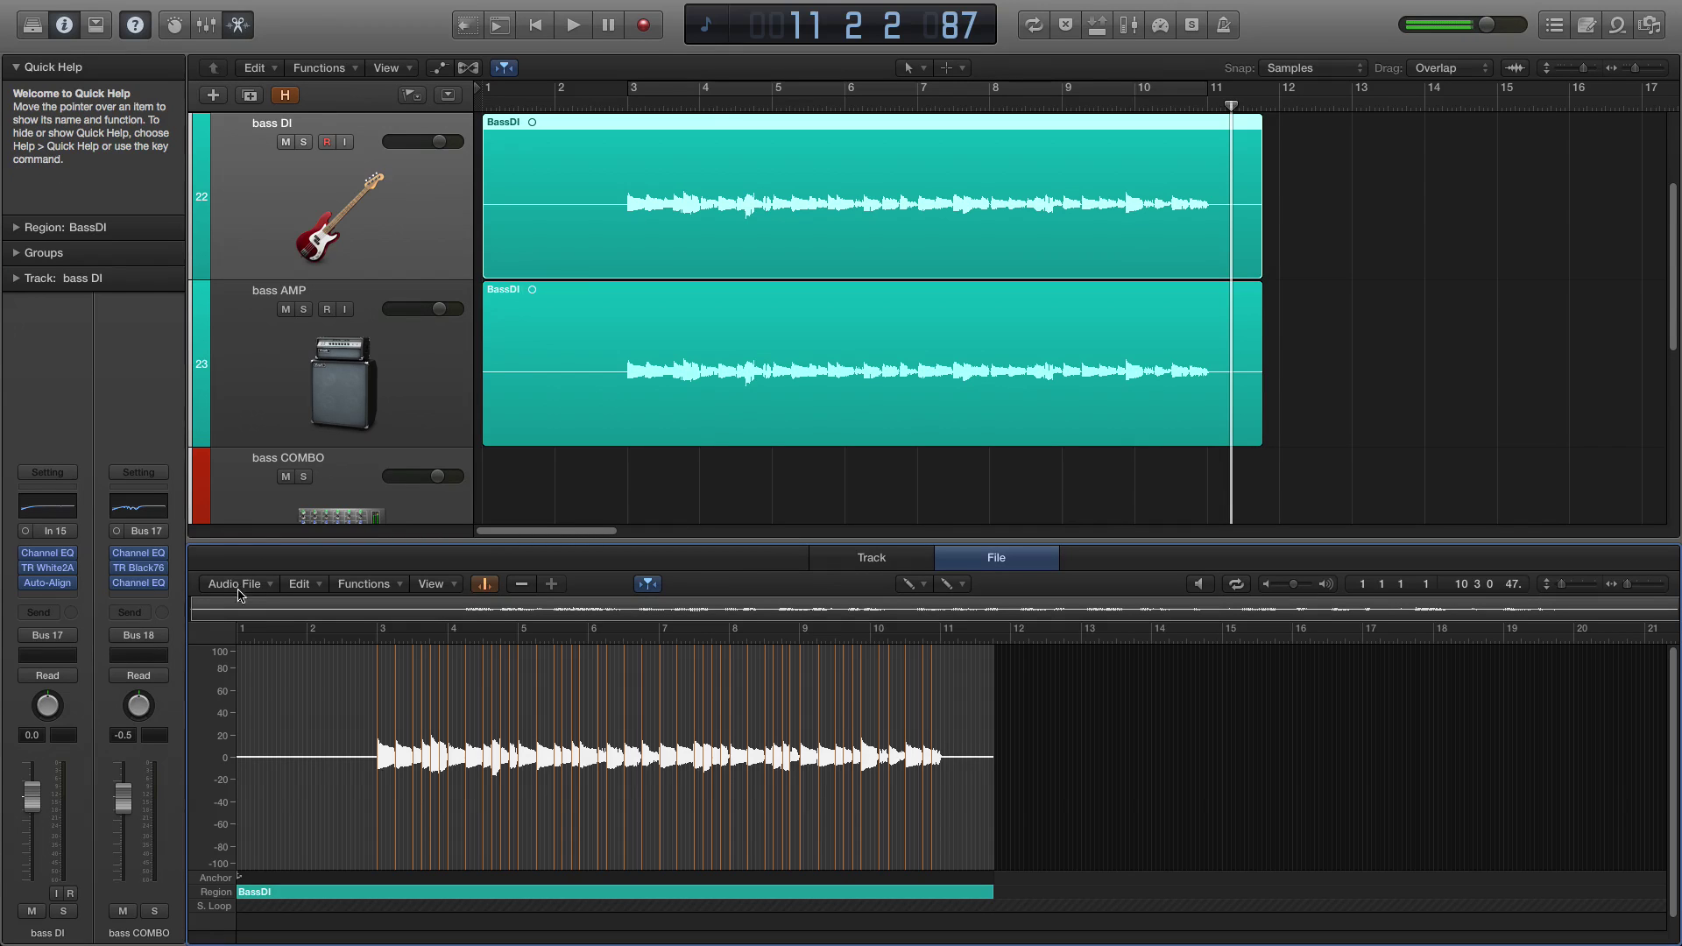
Select the bass DI and bass AMP regions in turn to check whether they are selected independently.
{"action": "left_click", "coordinate": [563, 488]}
{"action": "left_click", "coordinate": [580, 438]}
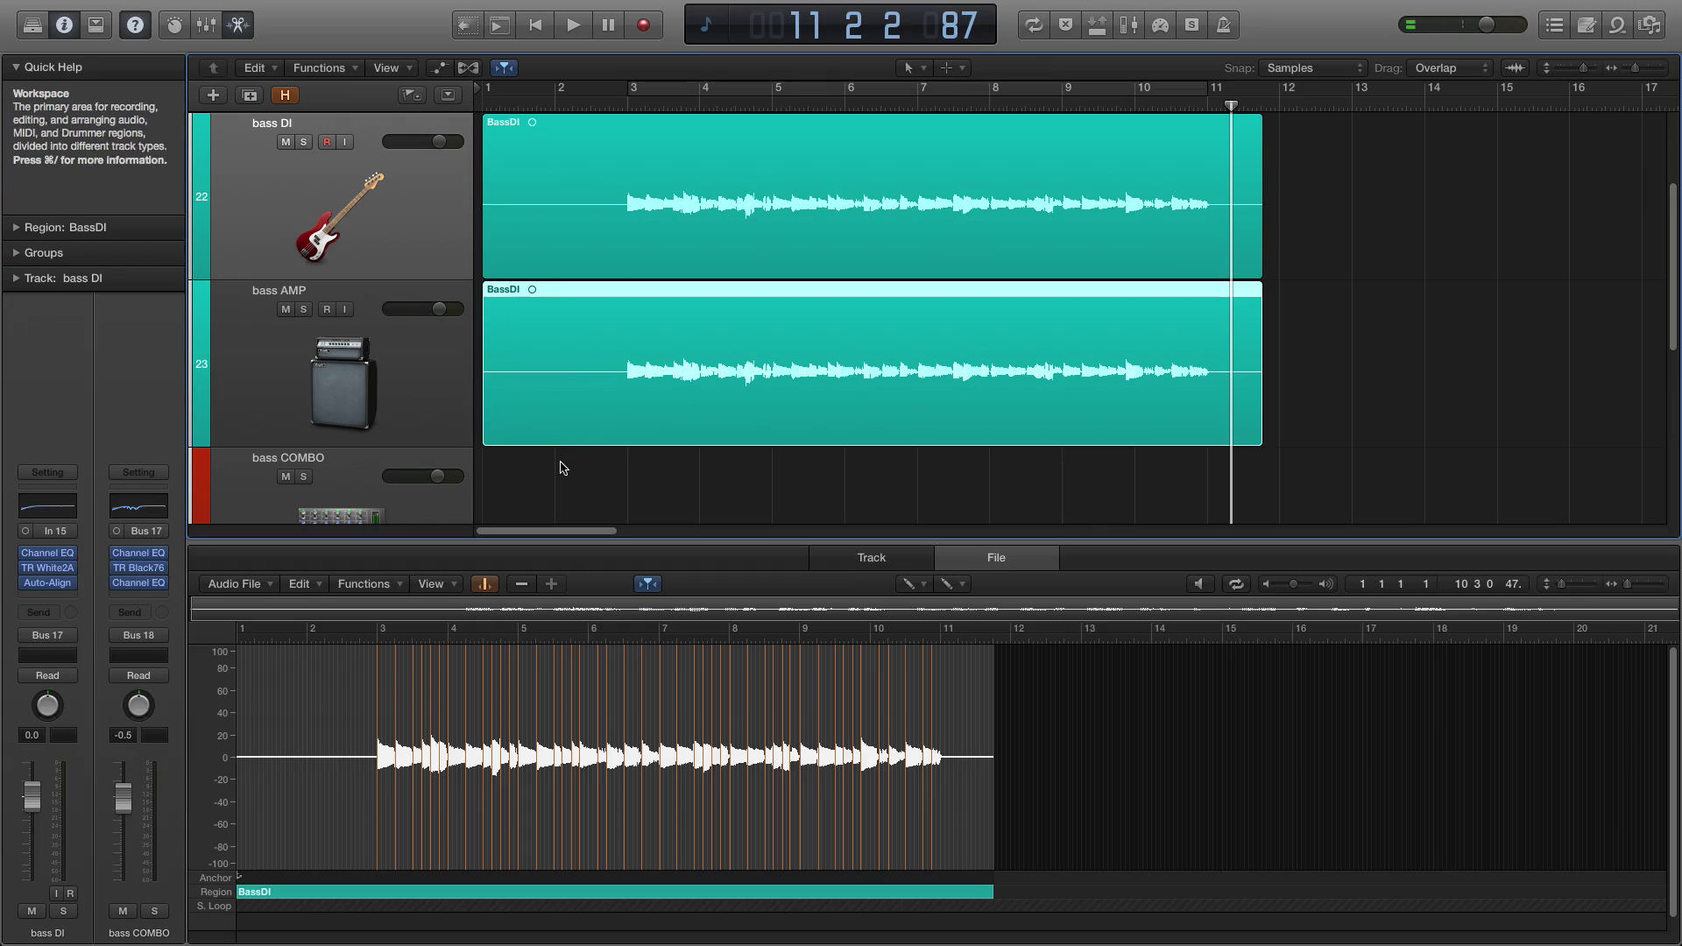
{"action": "left_click", "coordinate": [561, 467]}
{"action": "left_click", "coordinate": [565, 406]}
{"action": "left_click", "coordinate": [579, 272]}
{"action": "left_click", "coordinate": [577, 312]}
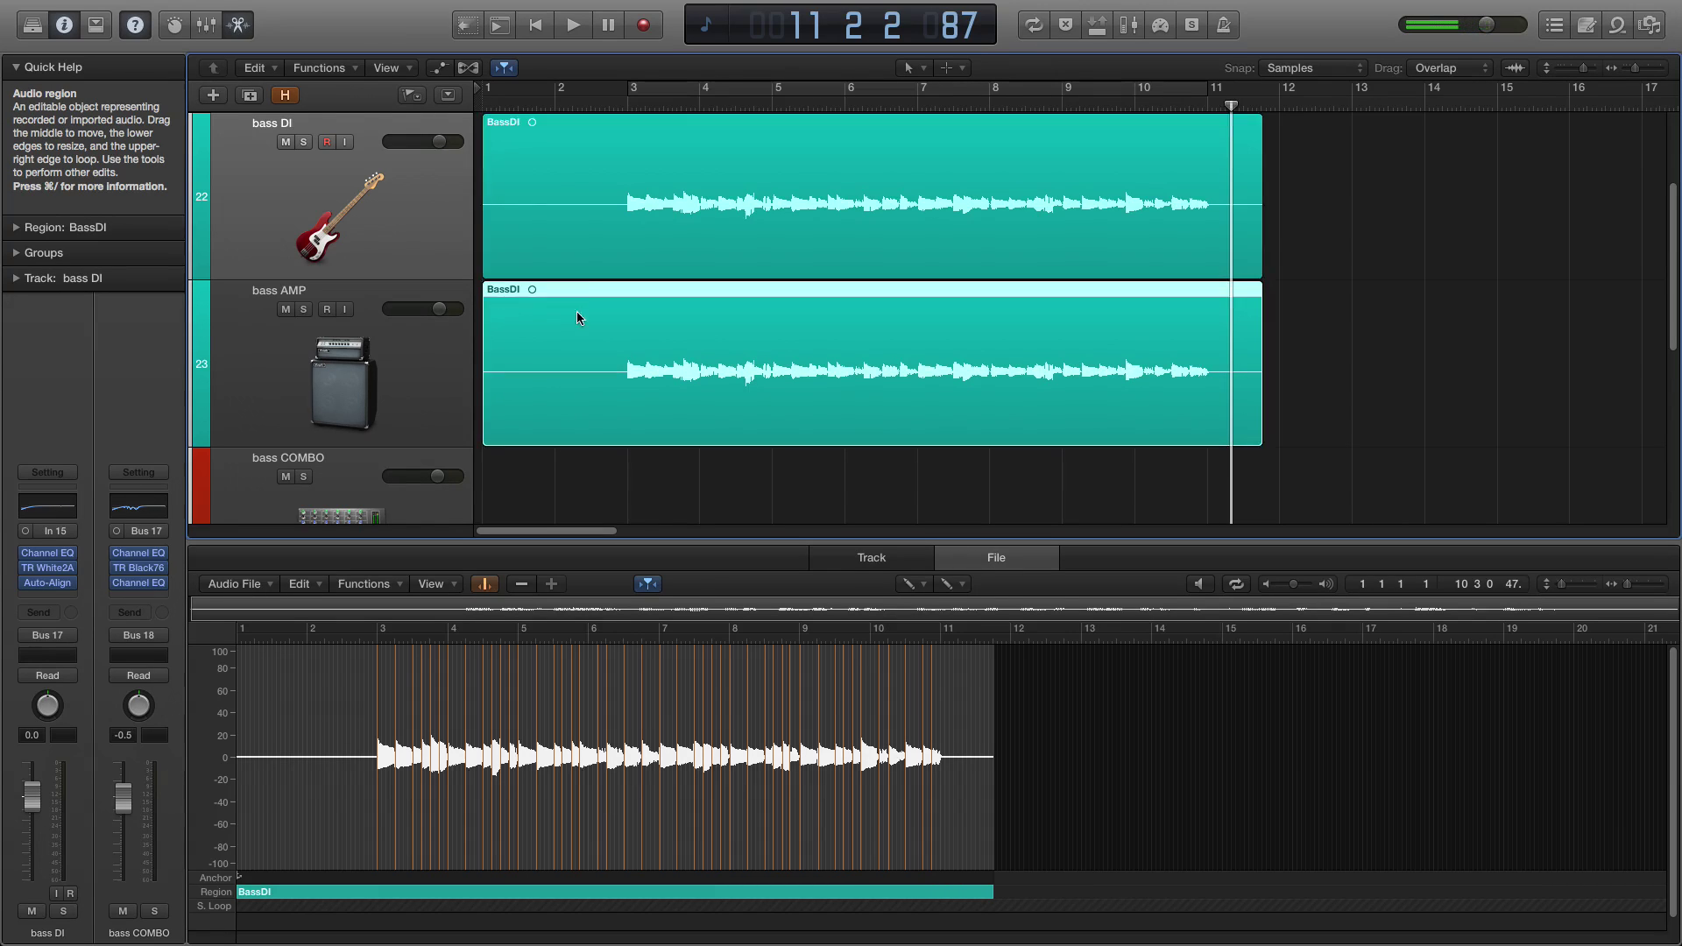
{"action": "left_click", "coordinate": [576, 258]}
{"action": "left_click", "coordinate": [571, 313]}
{"action": "left_click", "coordinate": [578, 261]}
{"action": "left_click", "coordinate": [573, 314]}
Show the mixer, select the bass DI and bass AMP channel strips together and assign them to Group 2.
{"action": "key", "text": "x"}
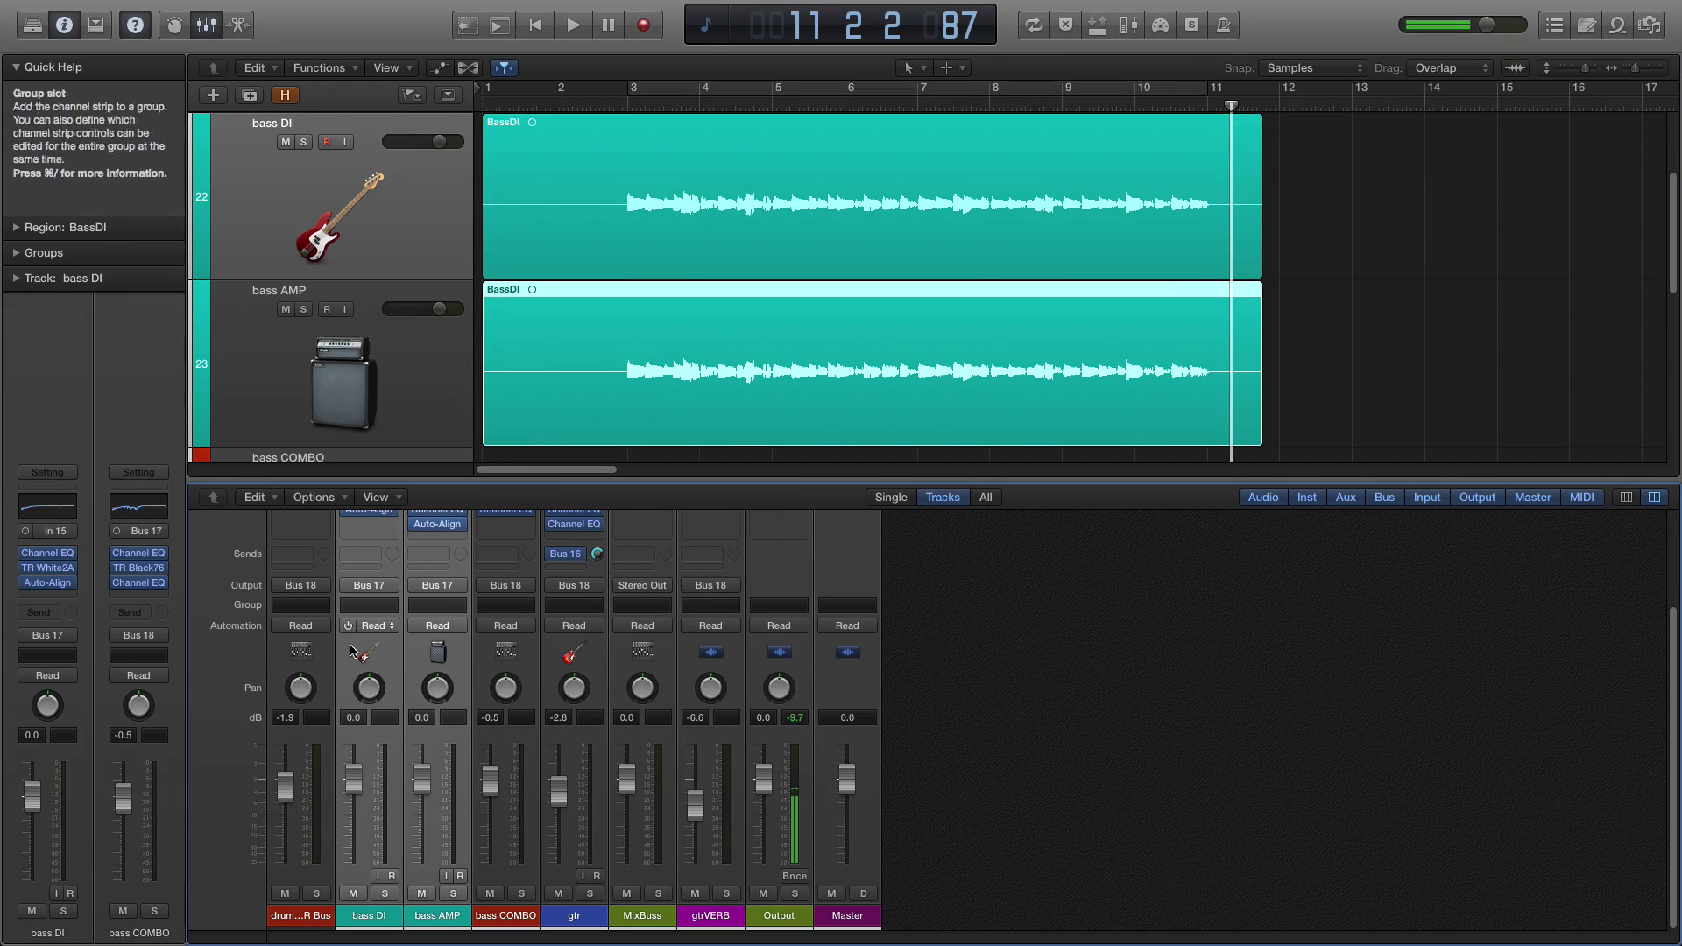
{"action": "left_click", "coordinate": [379, 608]}
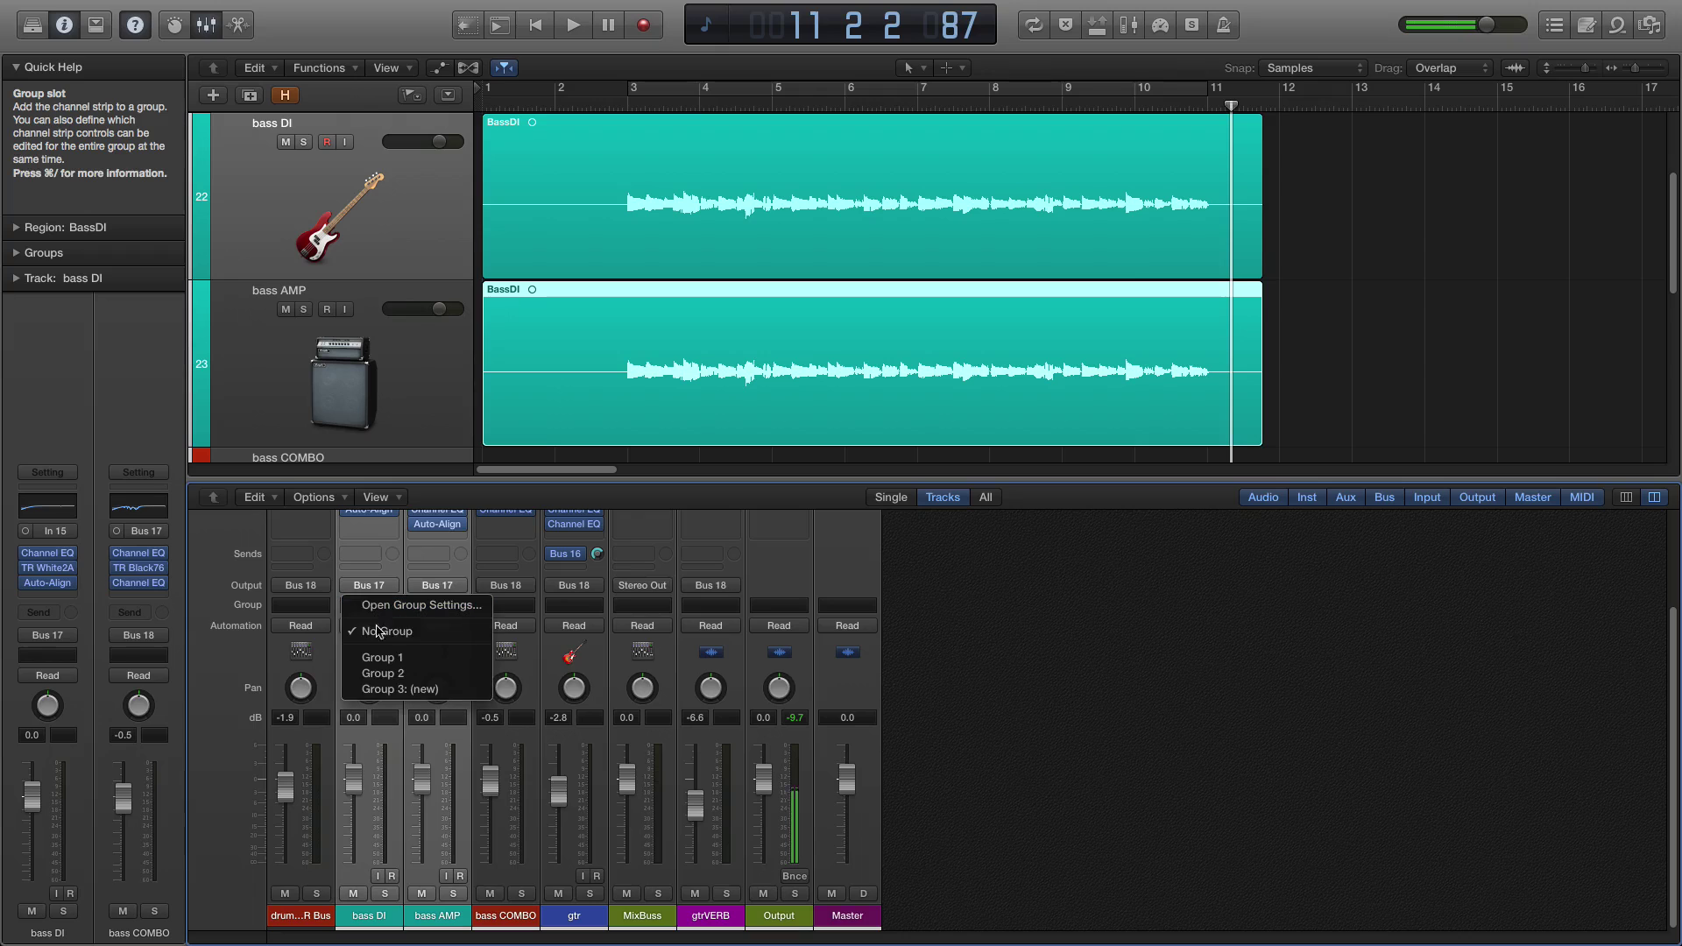
{"action": "left_click", "coordinate": [294, 726]}
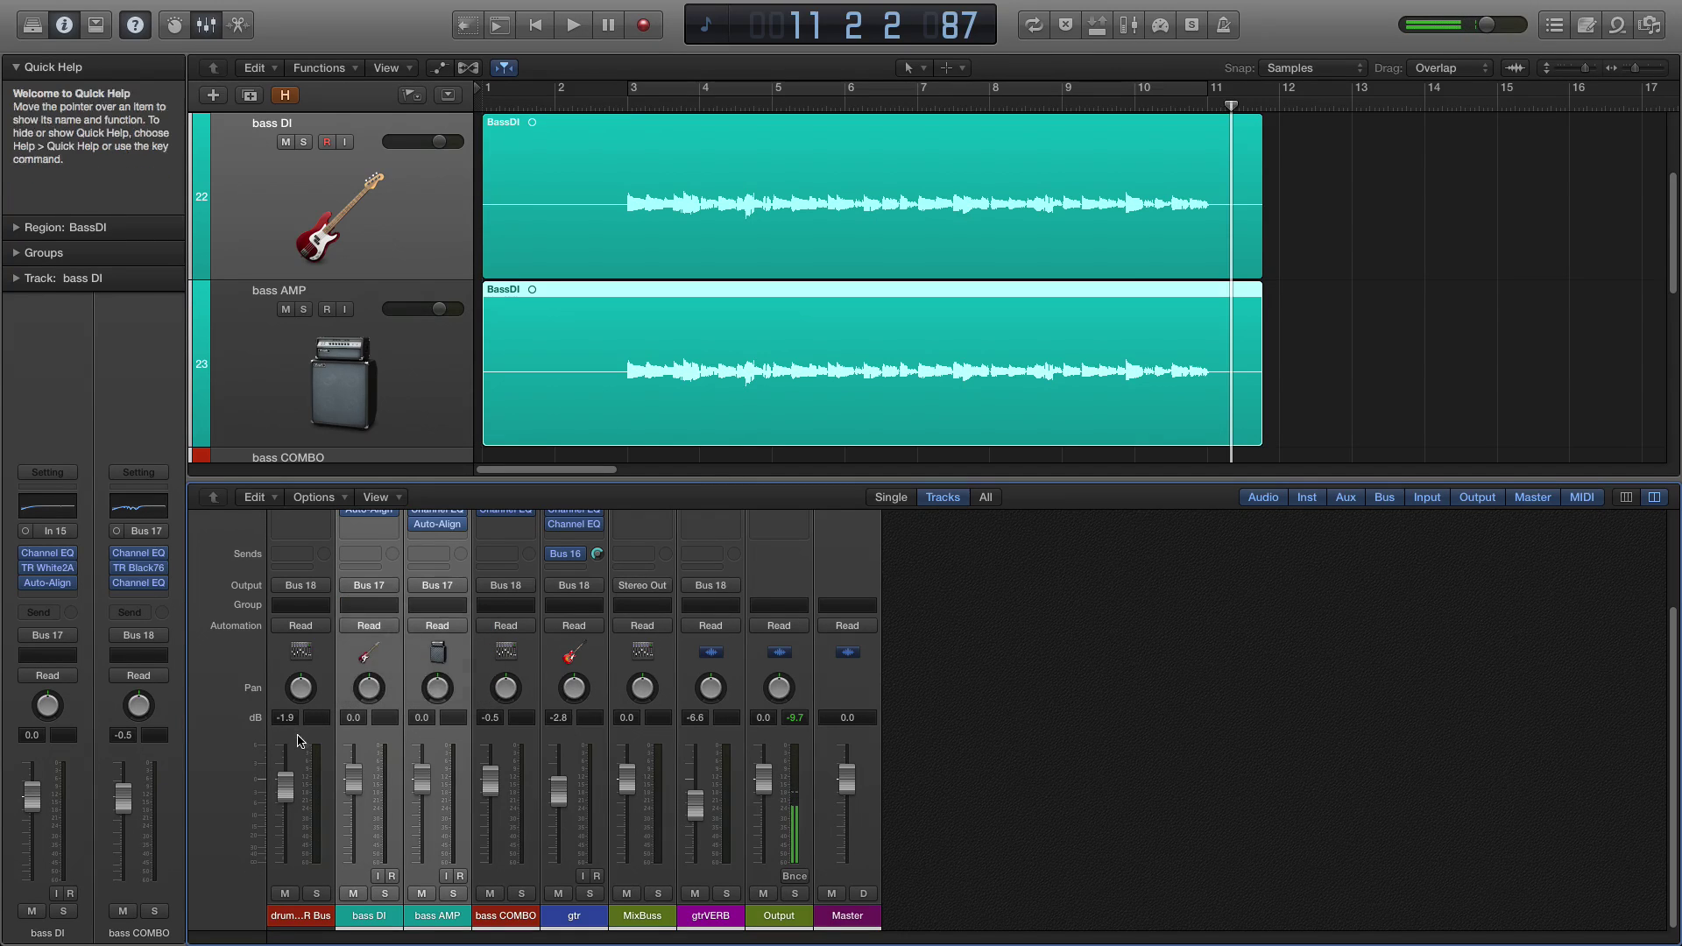
{"action": "left_click", "coordinate": [490, 920]}
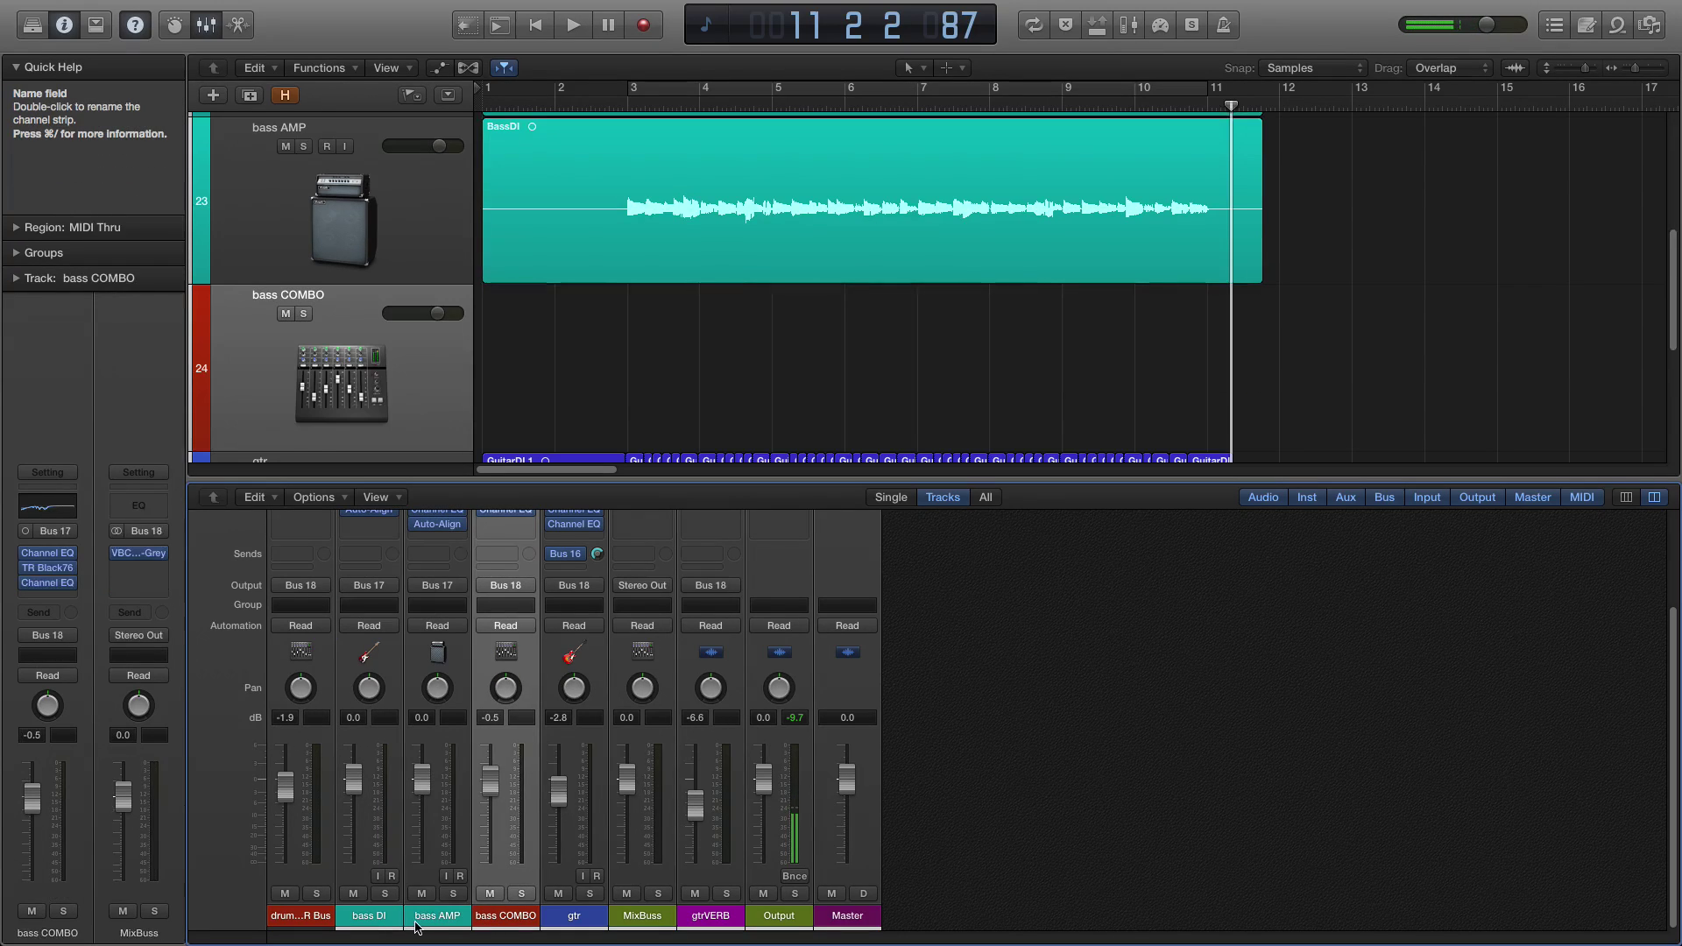
{"action": "left_click", "coordinate": [437, 916]}
{"action": "left_click", "coordinate": [366, 911], "text": "super"}
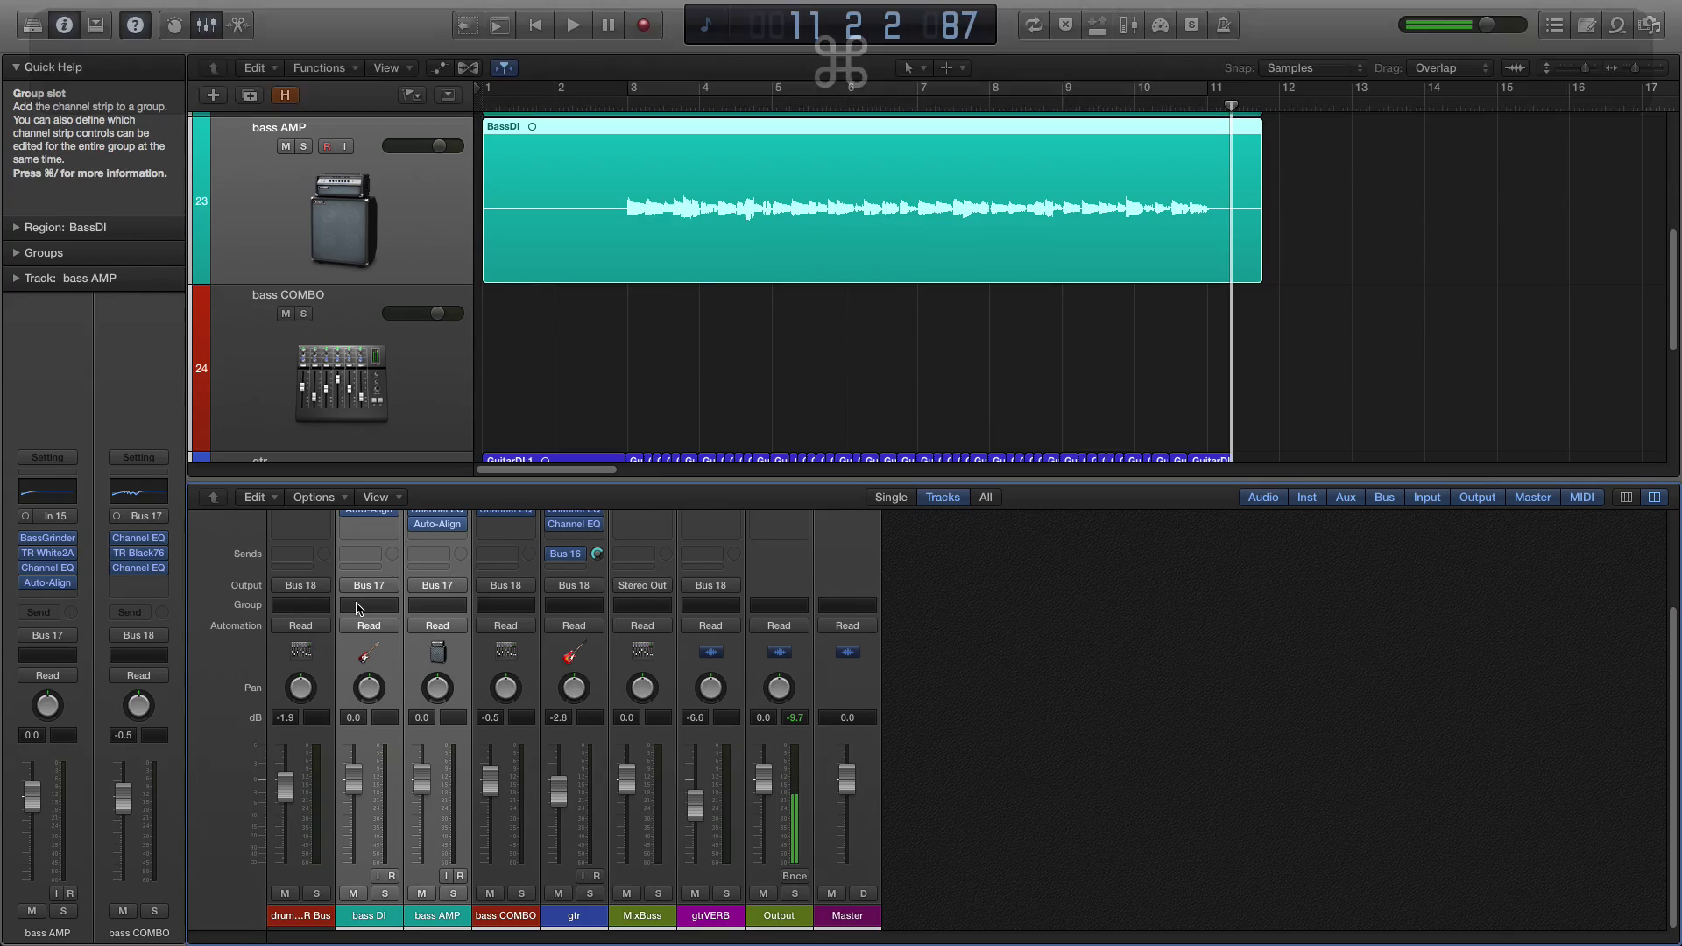
{"action": "left_click", "coordinate": [361, 605]}
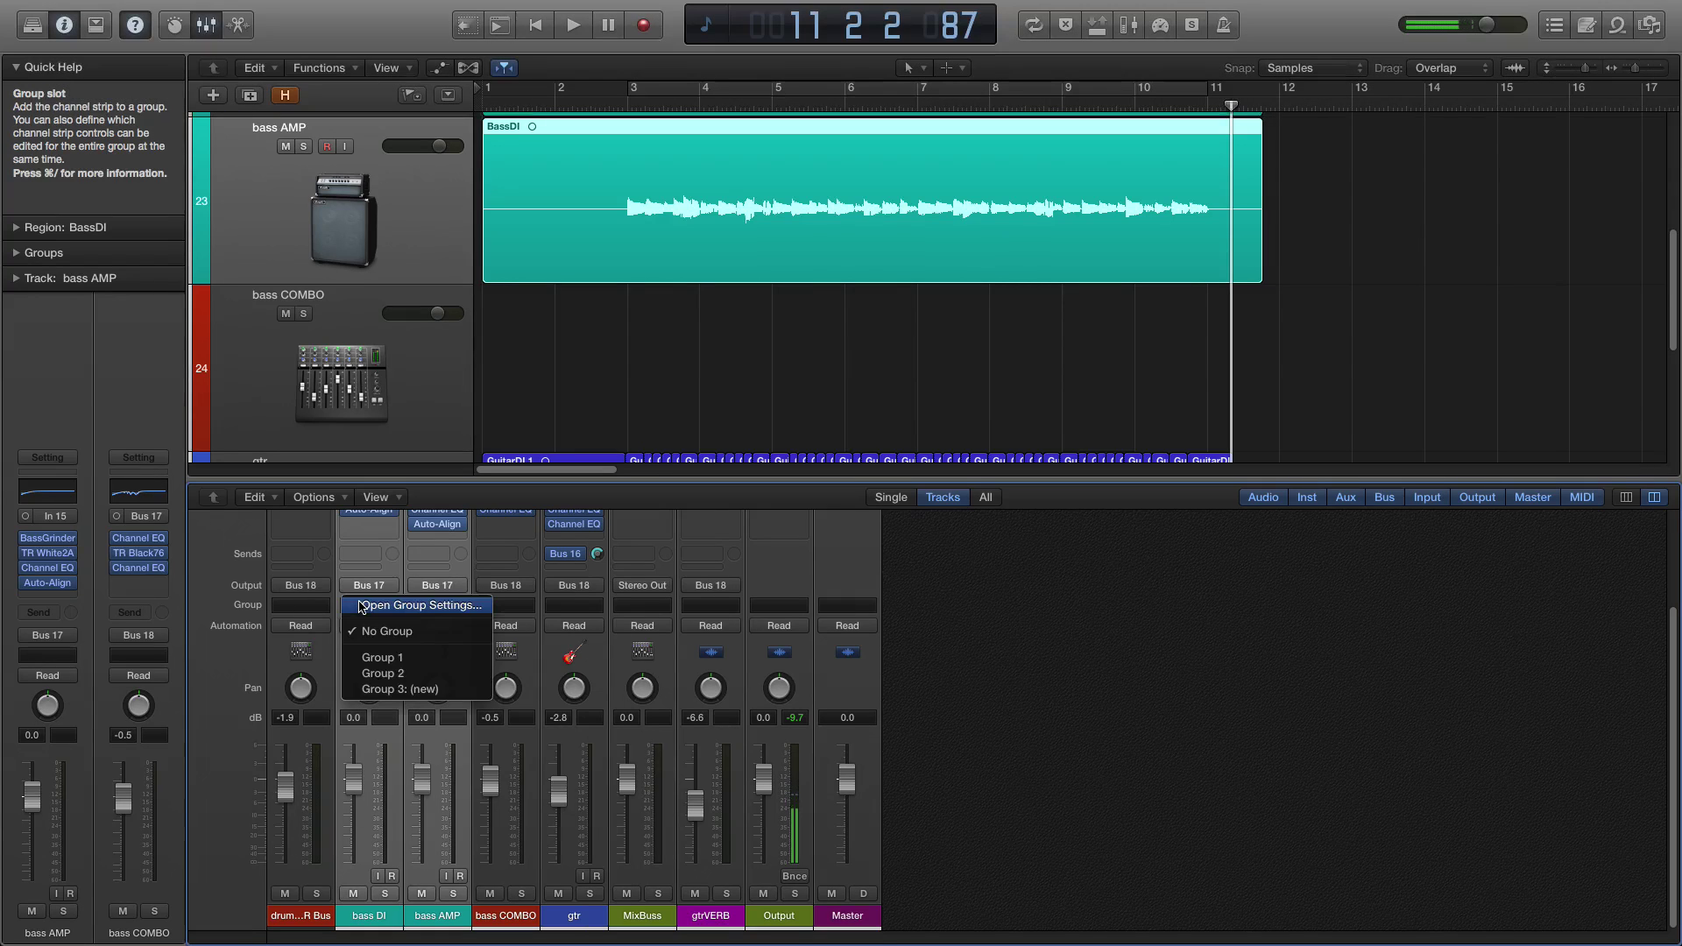
{"action": "left_click", "coordinate": [379, 675]}
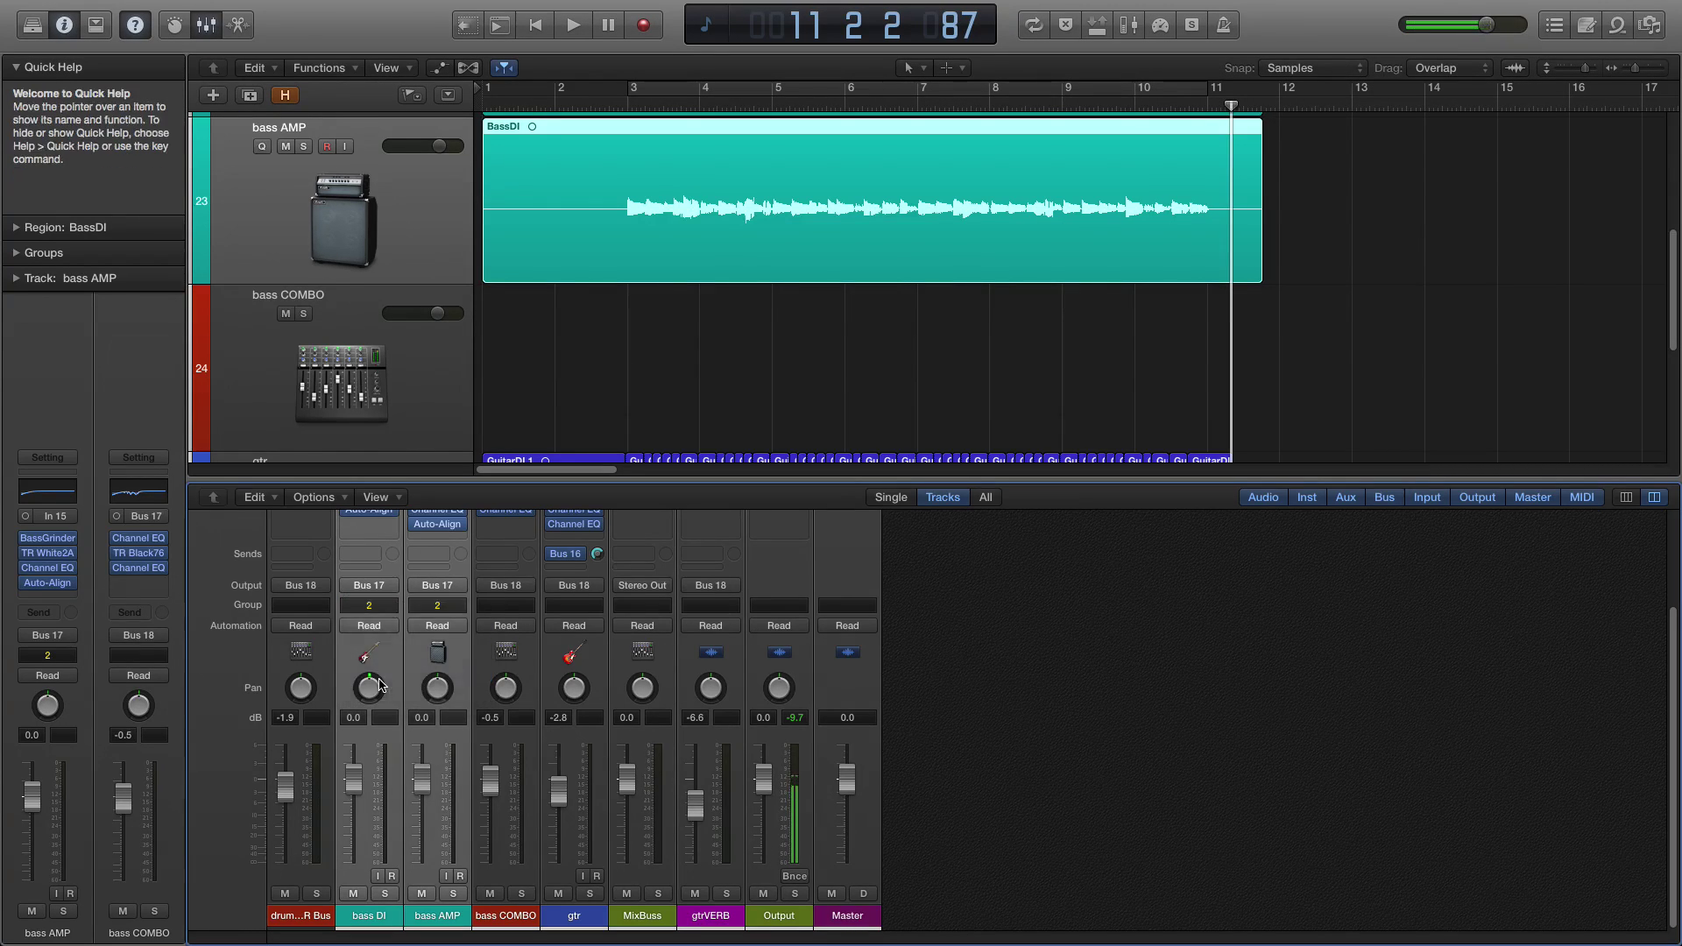
Open the Group 2 settings, check the Editing (Selection) and Phase-Locked Audio options, and close the settings window.
{"action": "left_click", "coordinate": [369, 605]}
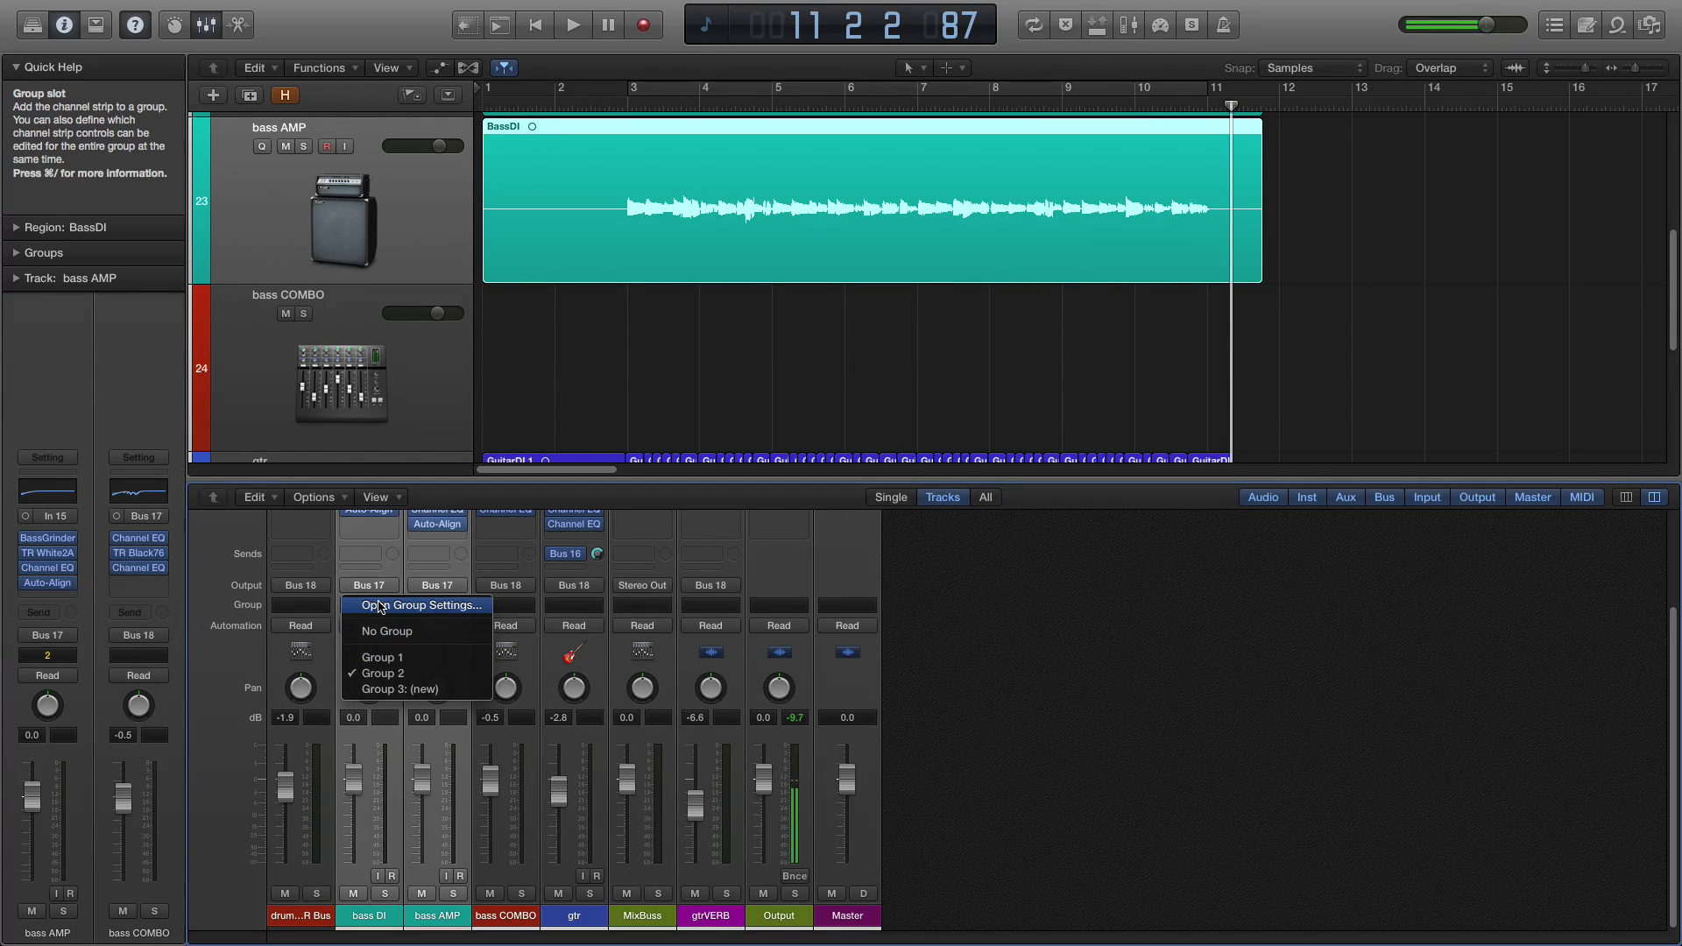
{"action": "left_click", "coordinate": [379, 606]}
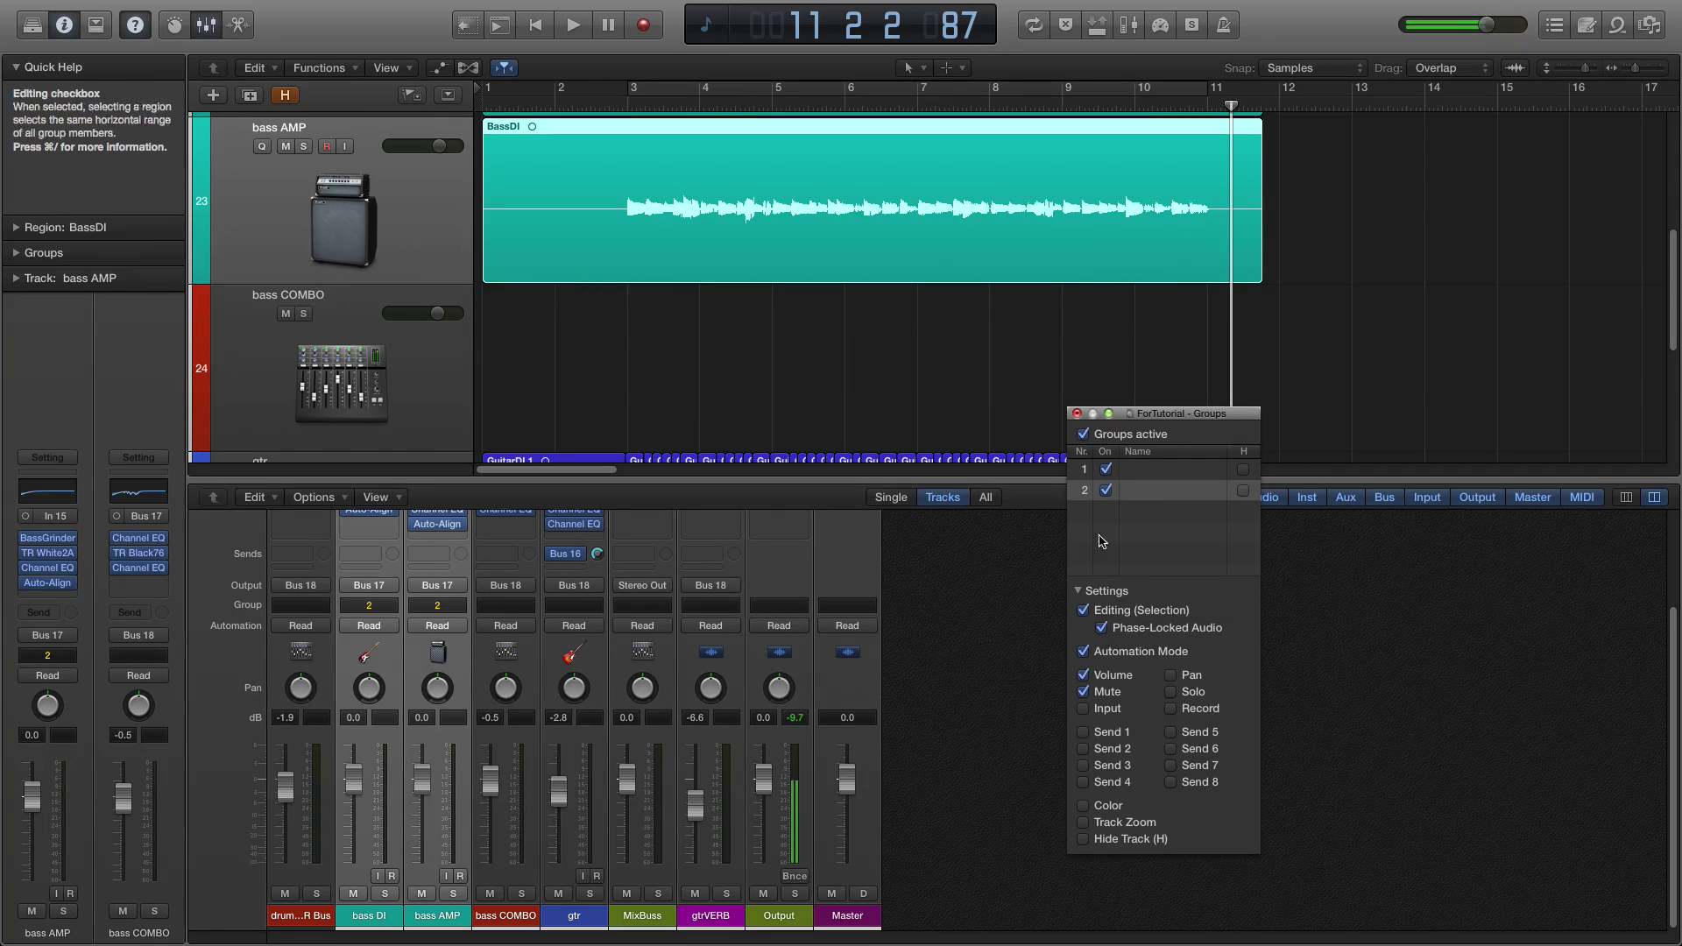
{"action": "left_click", "coordinate": [1076, 413]}
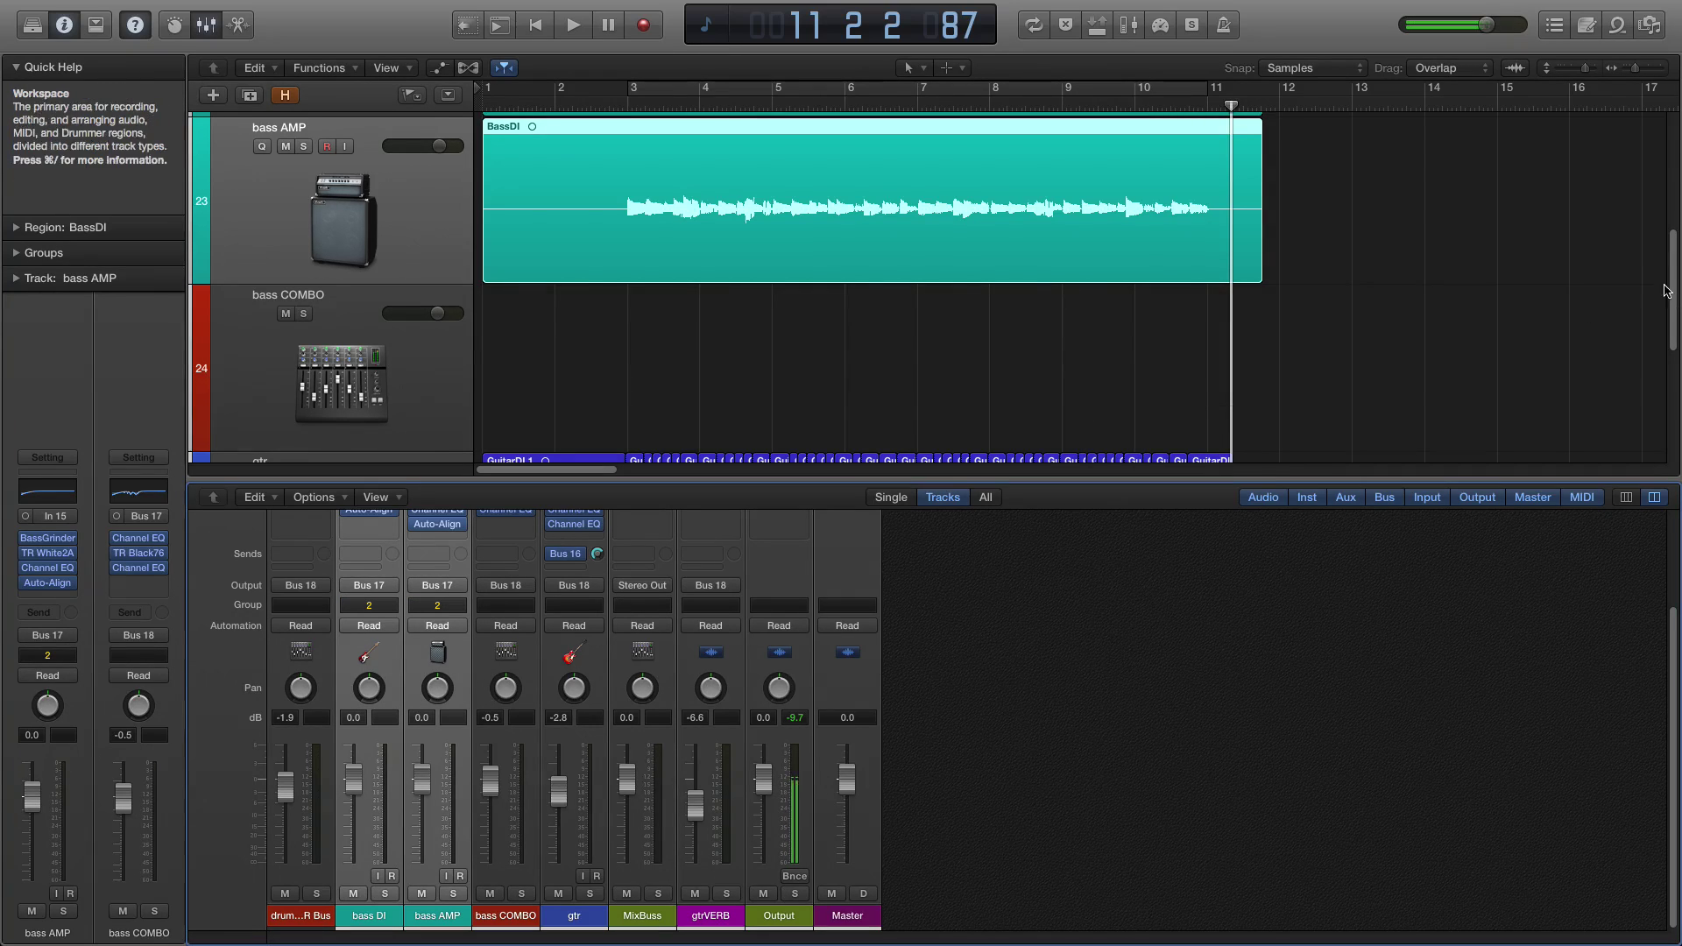
Select the regions on the bass DI and bass AMP tracks together and slice them at their transient markers.
{"action": "left_click_drag", "start_coordinate": [1669, 292], "coordinate": [1678, 216]}
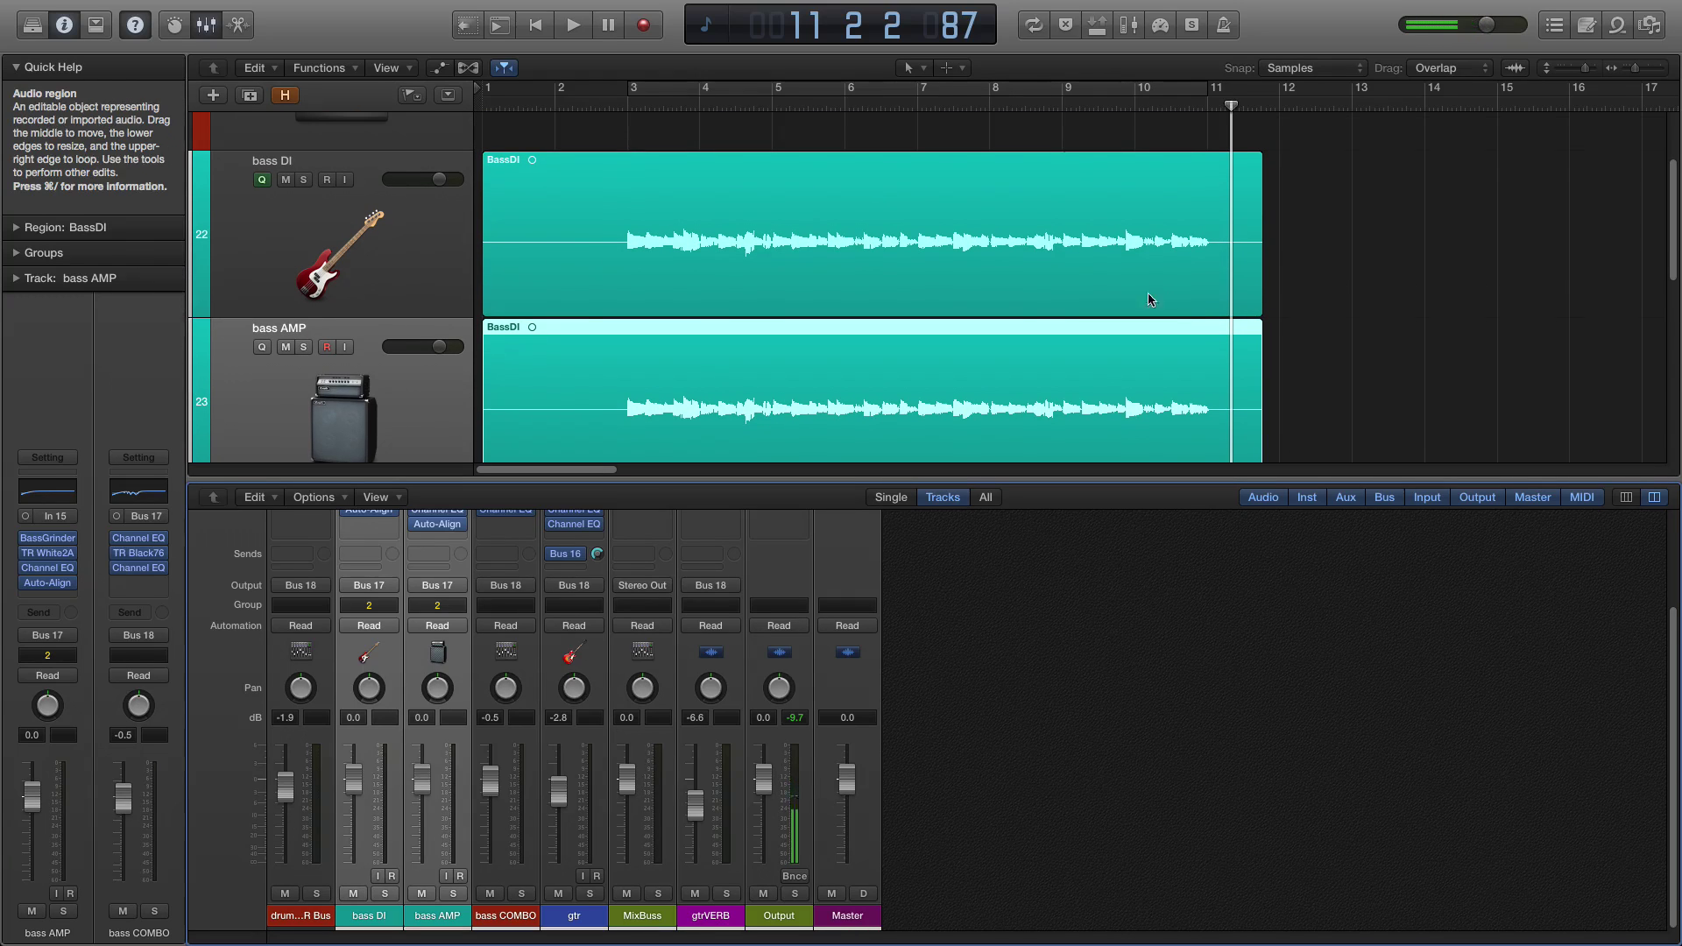
{"action": "left_click", "coordinate": [250, 198]}
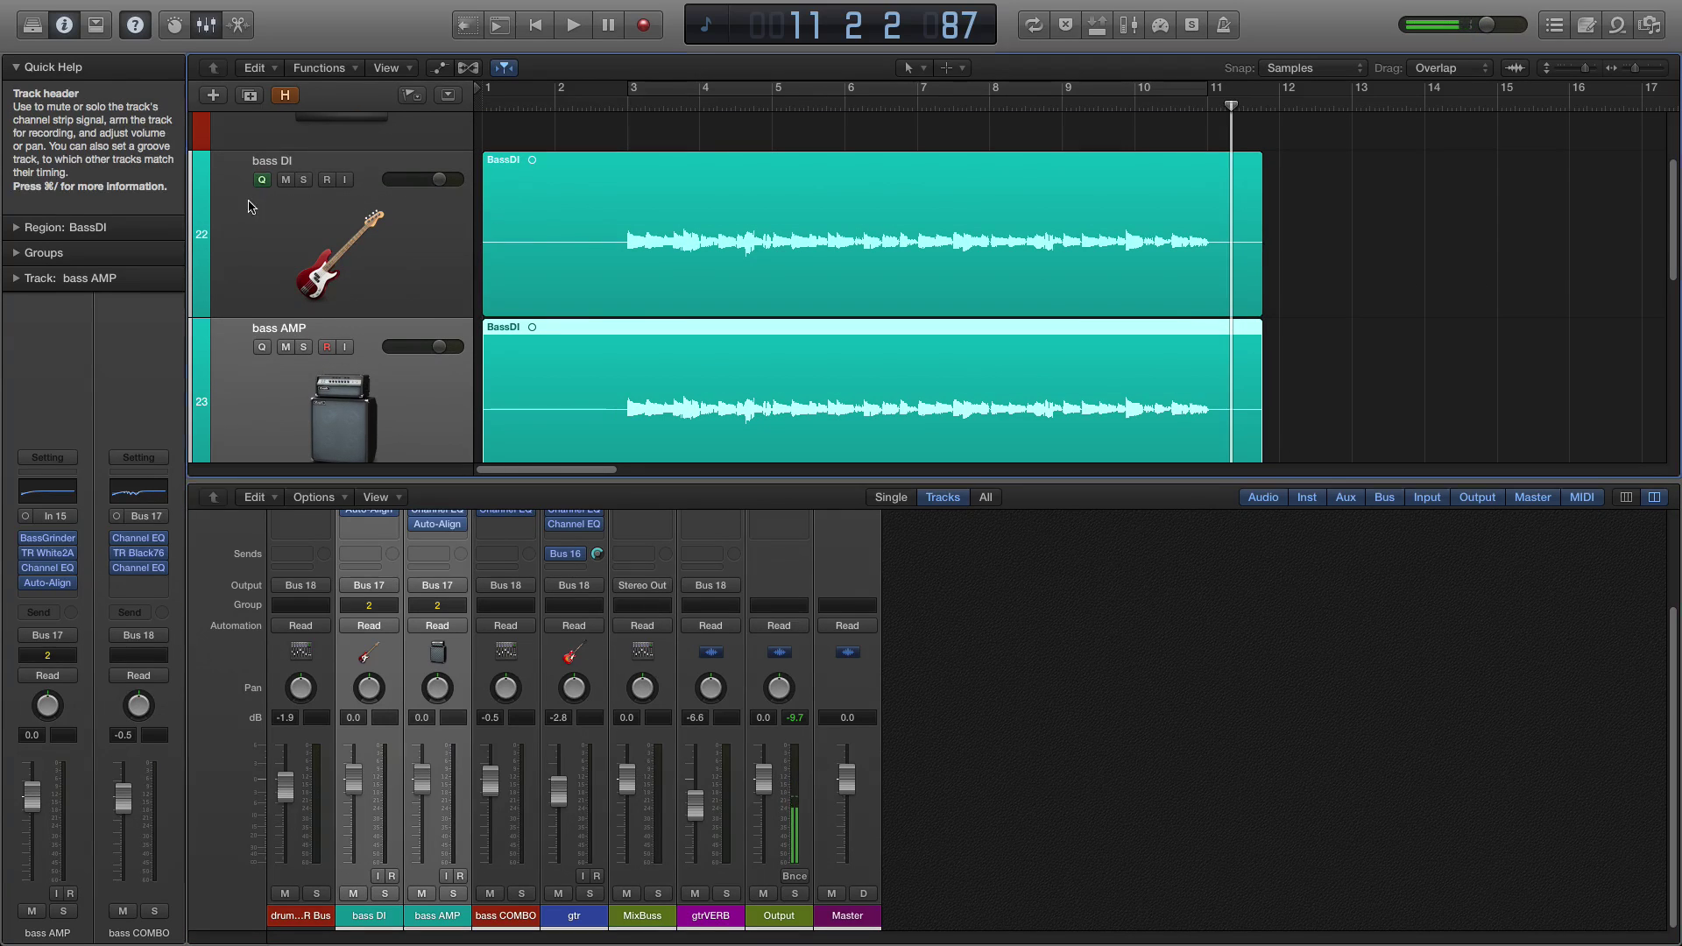
{"action": "left_click", "coordinate": [263, 347]}
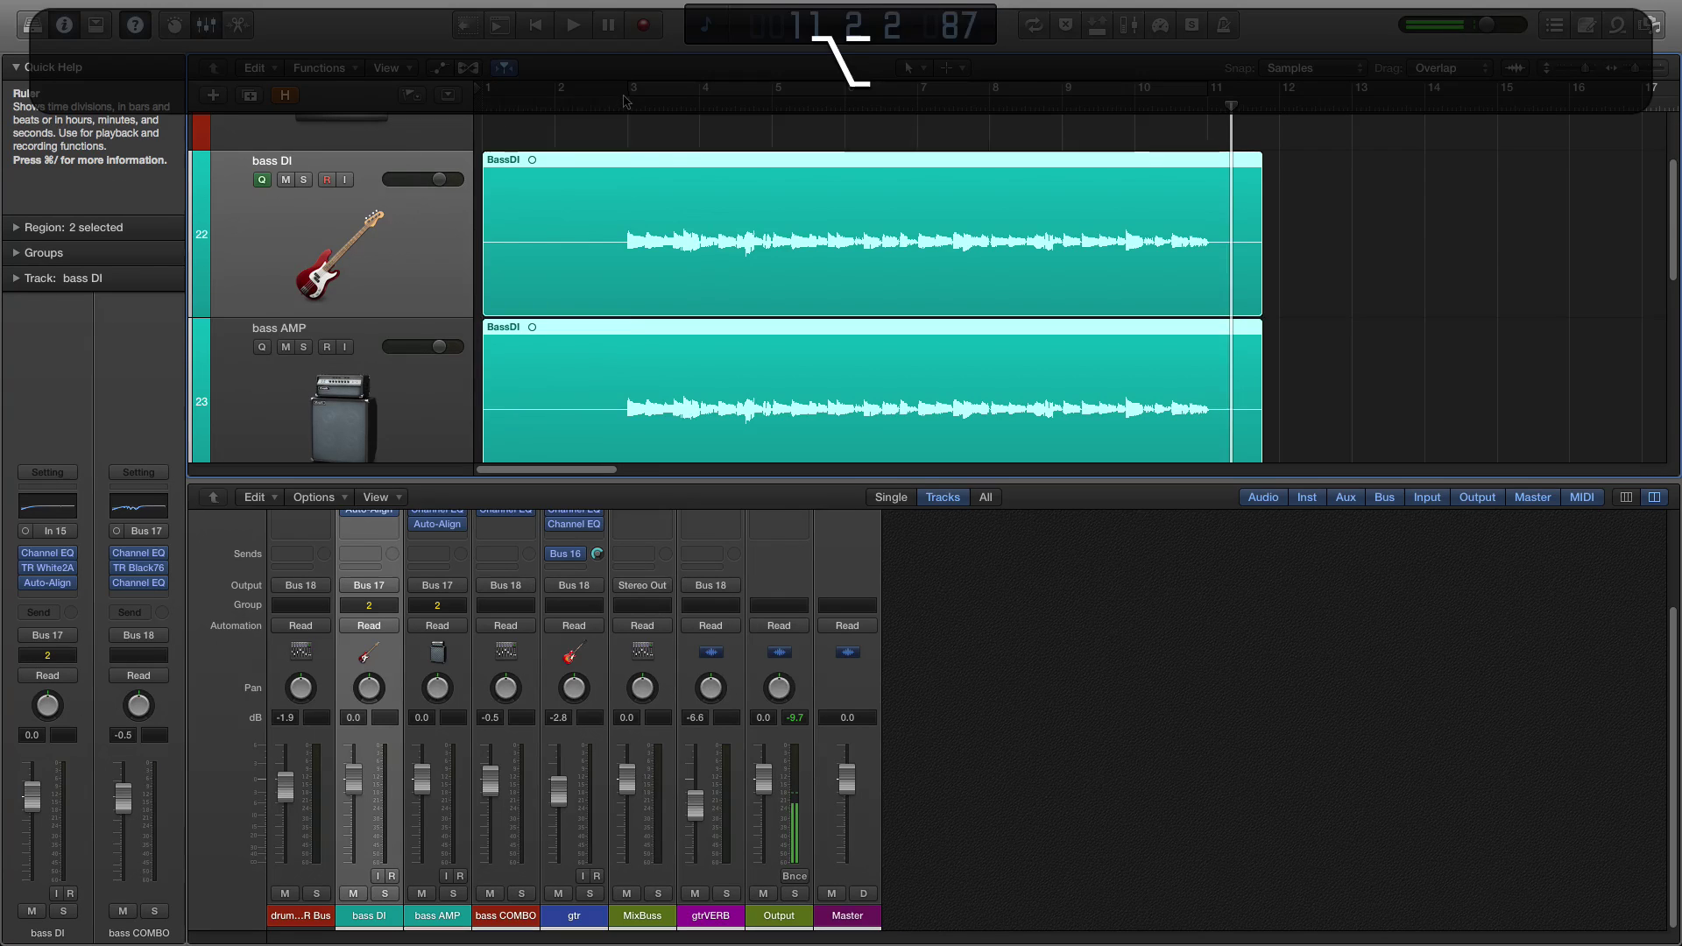
{"action": "mouse_move", "coordinate": [622, 106]}
{"action": "left_mouse_down"}
{"action": "mouse_move", "coordinate": [615, 153]}
{"action": "mouse_move", "coordinate": [609, 121]}
{"action": "left_mouse_up"}
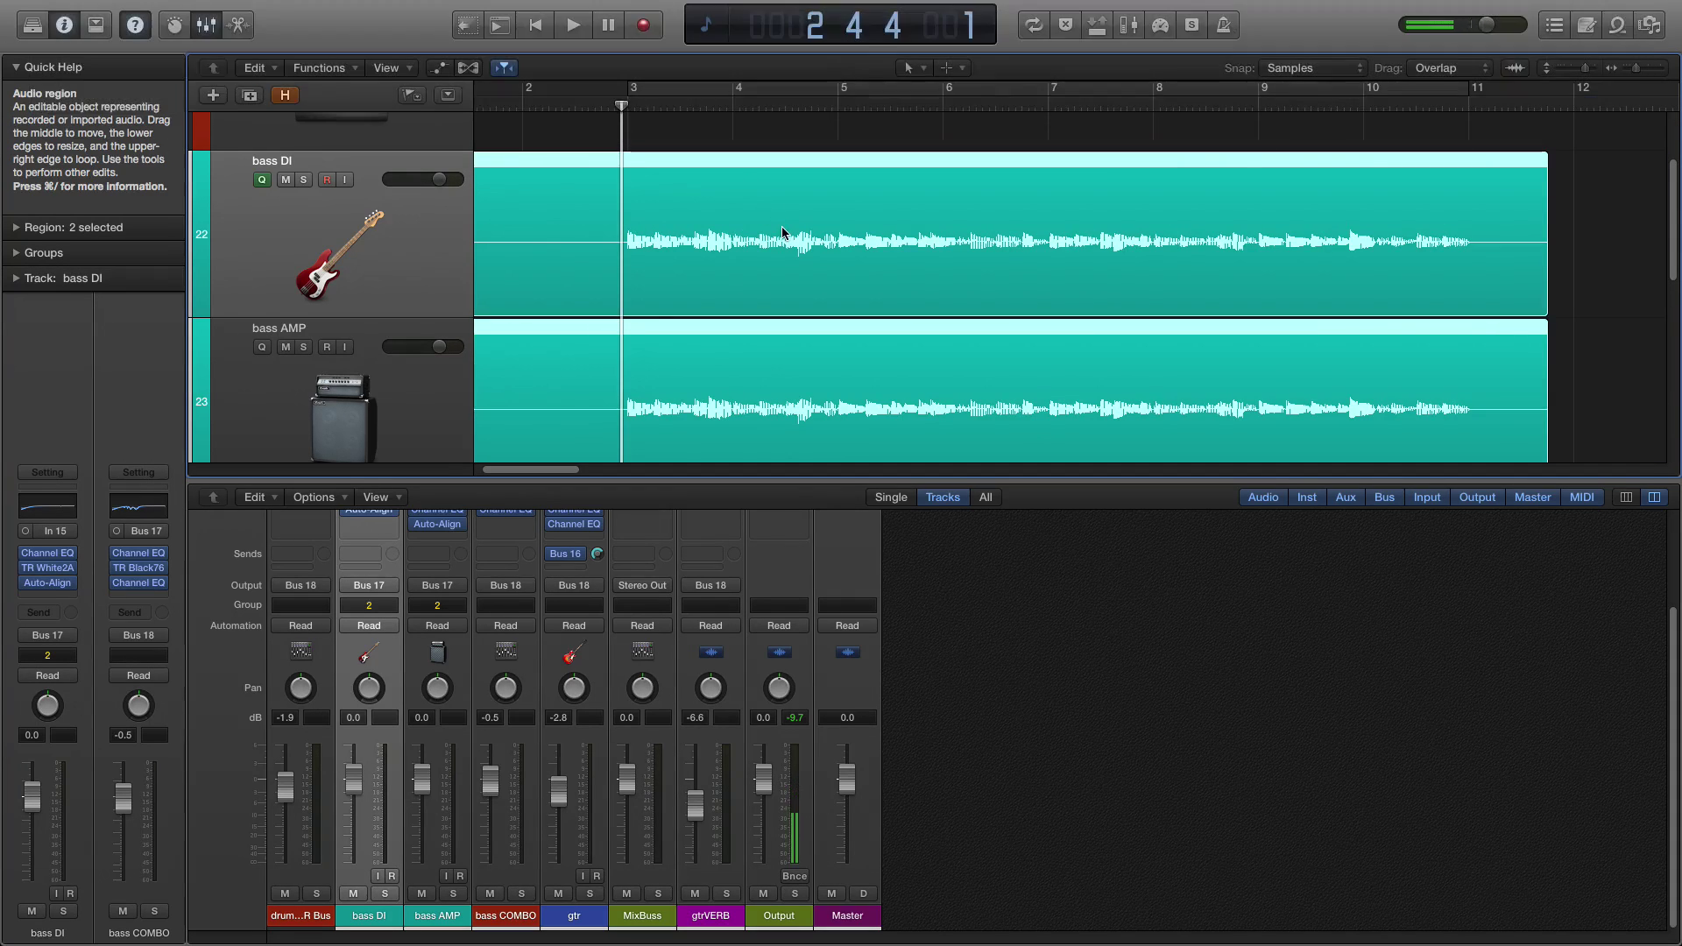
{"action": "right_click", "coordinate": [782, 227]}
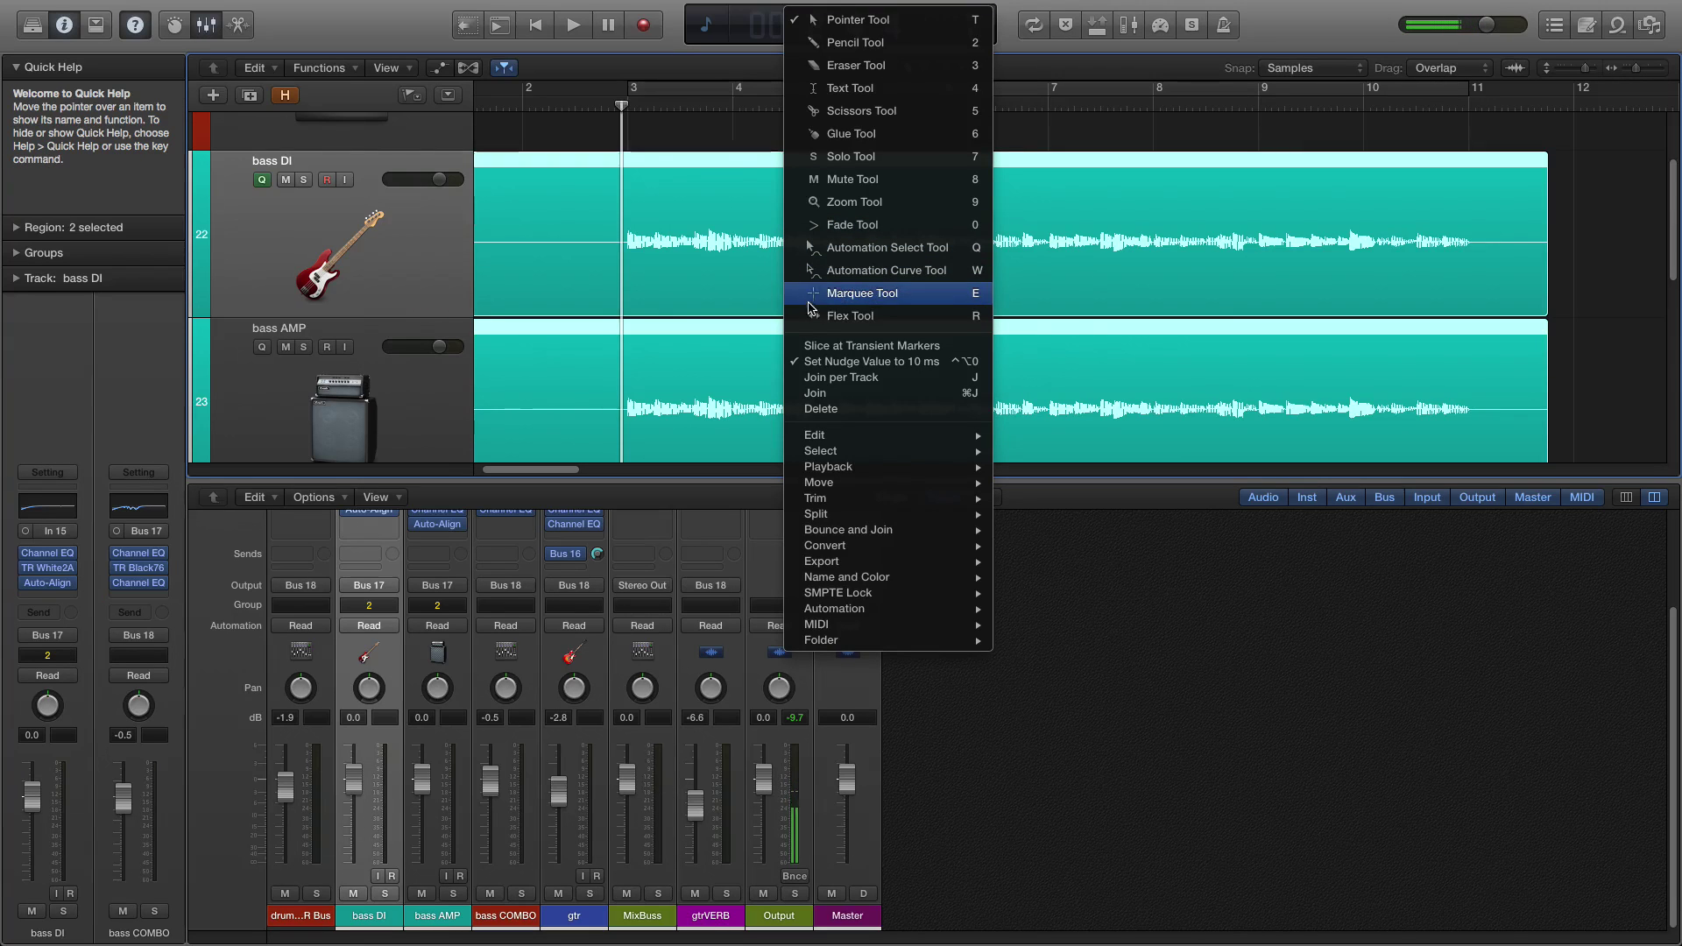
{"action": "left_click", "coordinate": [800, 345]}
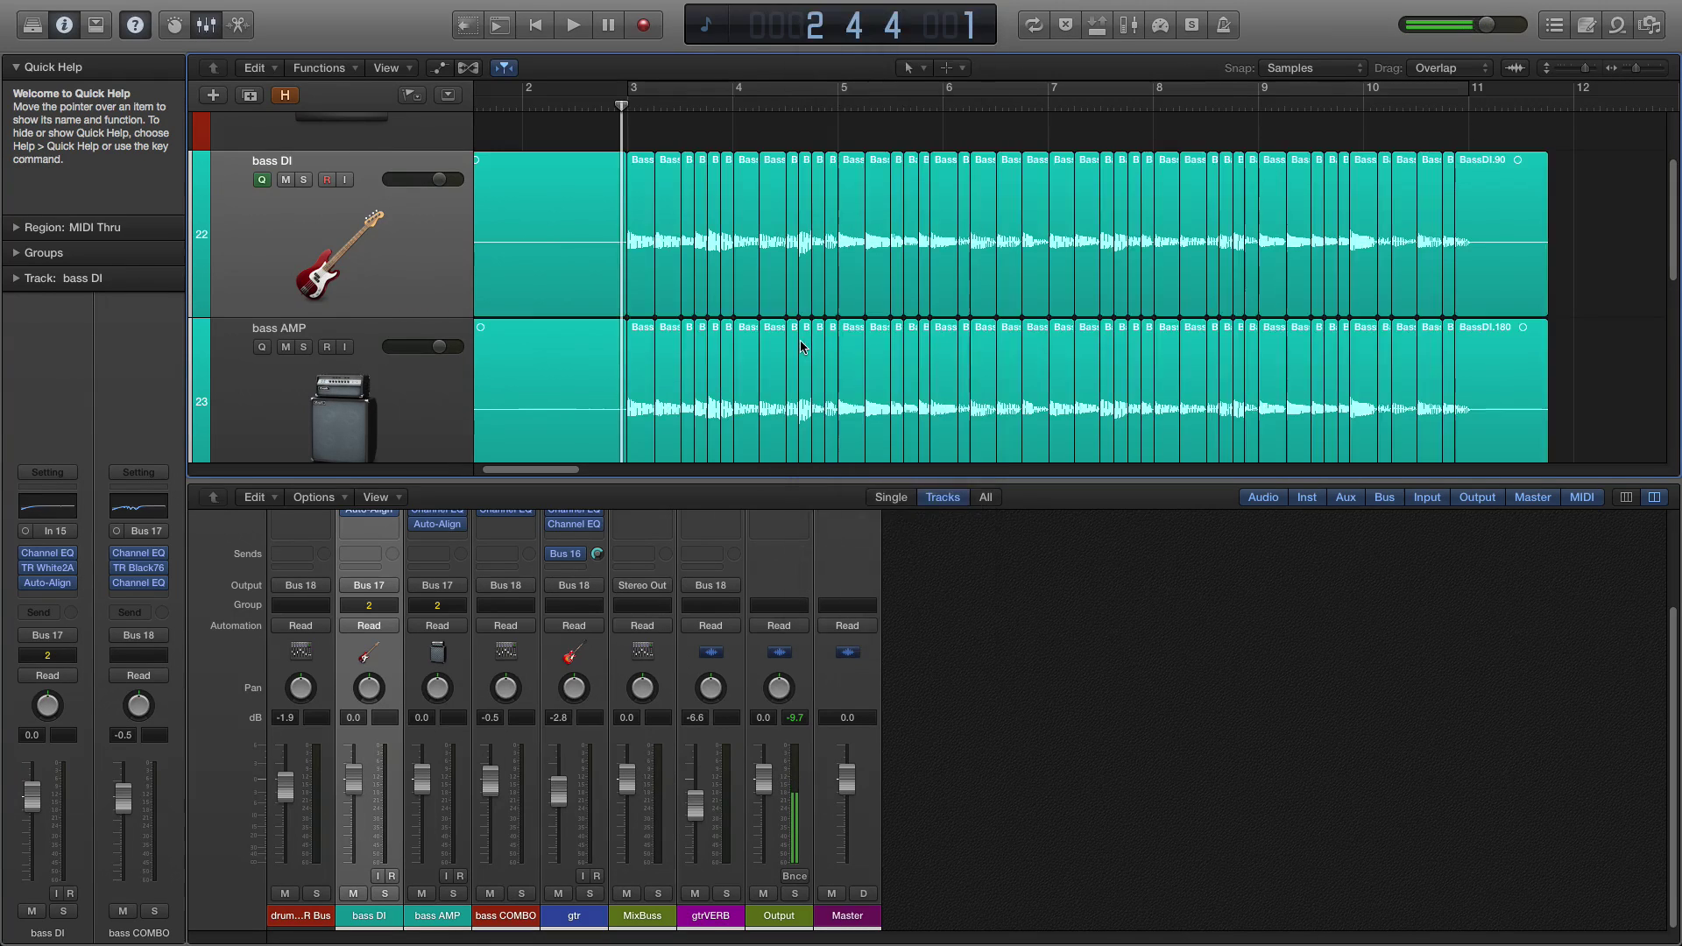
Select all slices on both bass tracks and quantize their positions to 1/8 Note in the Event List, closing the list when done.
{"action": "left_click", "coordinate": [651, 106], "text": "alt"}
{"action": "mouse_move", "coordinate": [642, 106]}
{"action": "left_mouse_down"}
{"action": "mouse_move", "coordinate": [658, 178]}
{"action": "mouse_move", "coordinate": [643, 107]}
{"action": "left_mouse_up"}
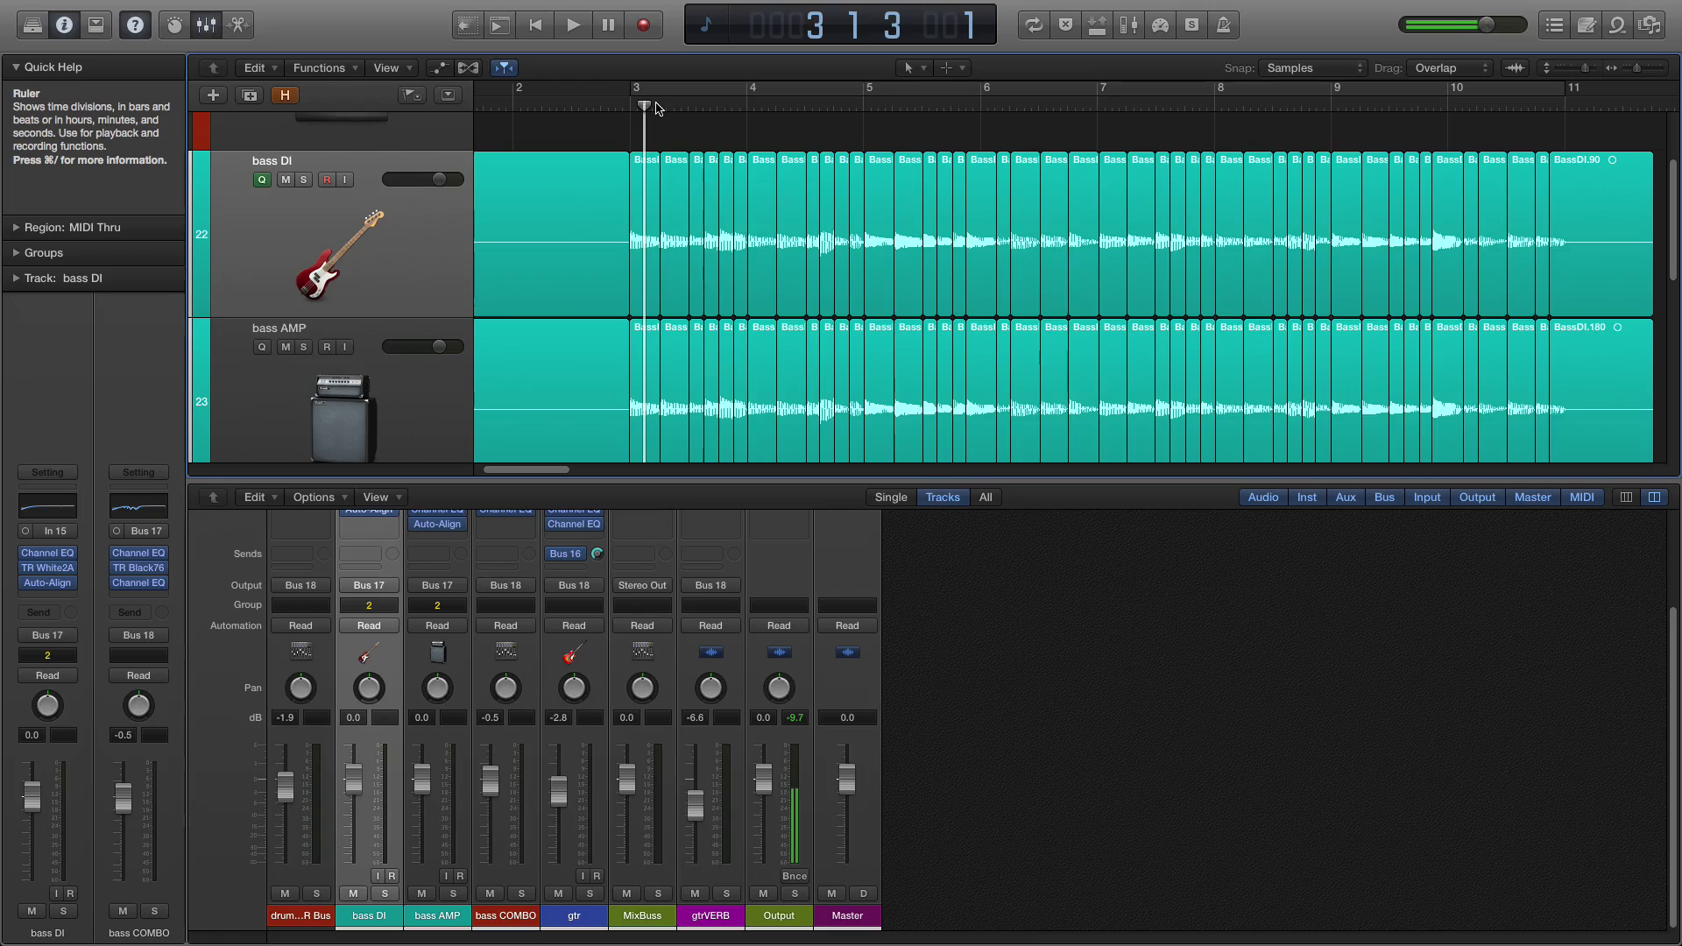
{"action": "key", "text": "super+Left"}
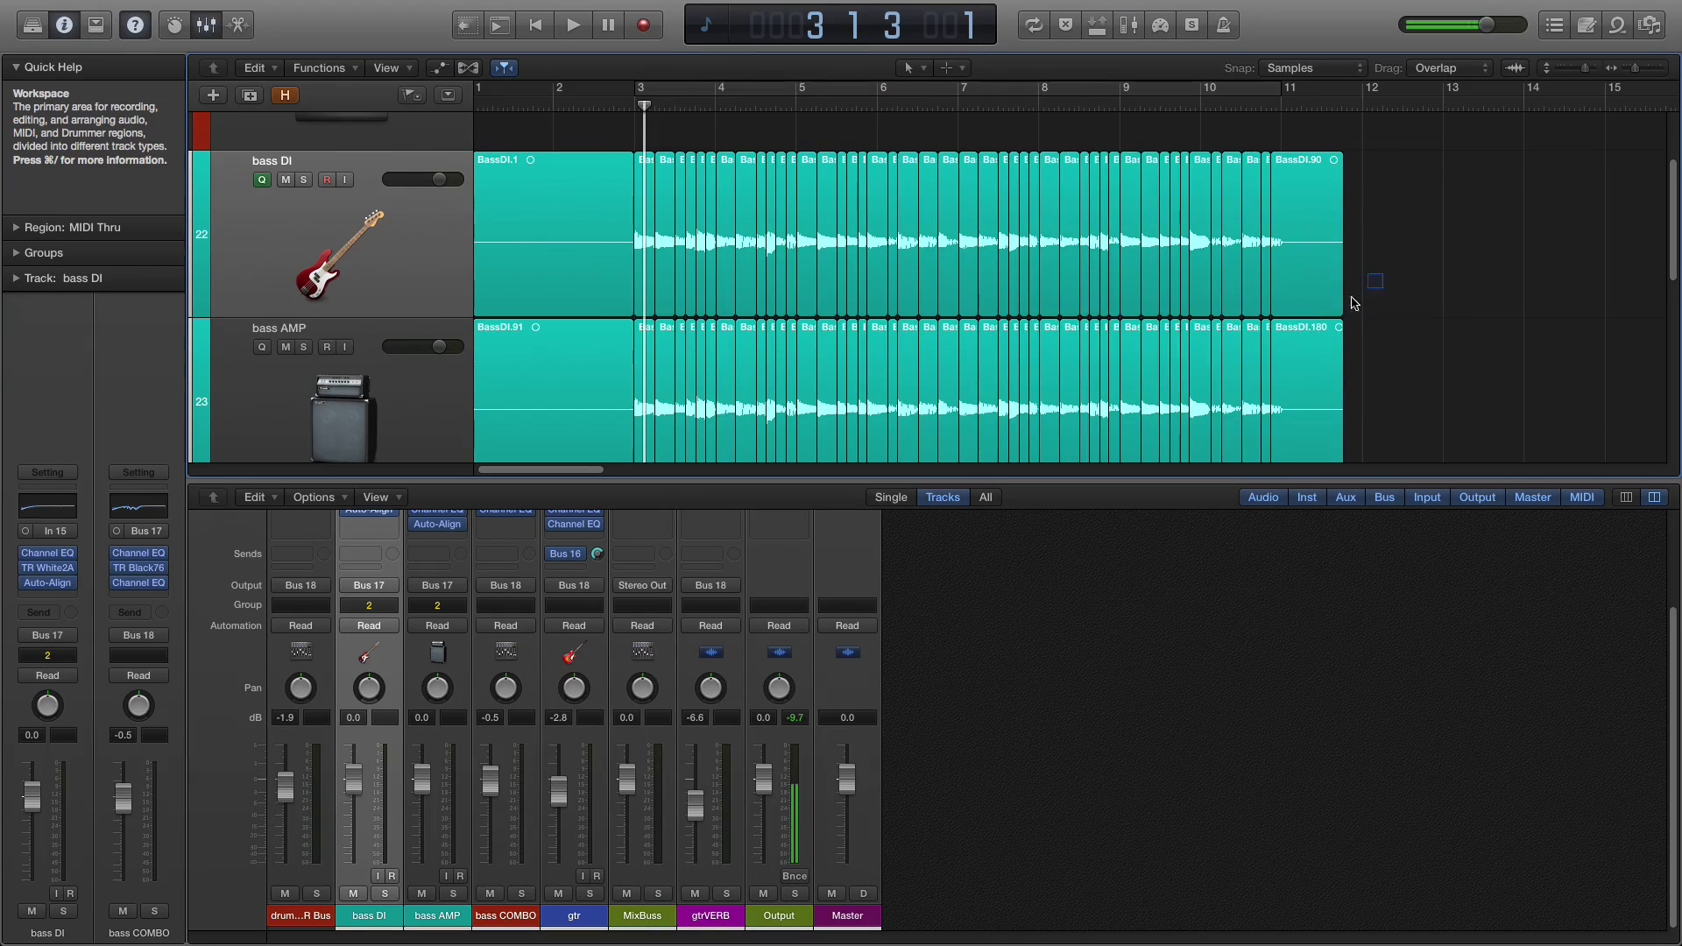
{"action": "left_click_drag", "start_coordinate": [1351, 298], "coordinate": [585, 417]}
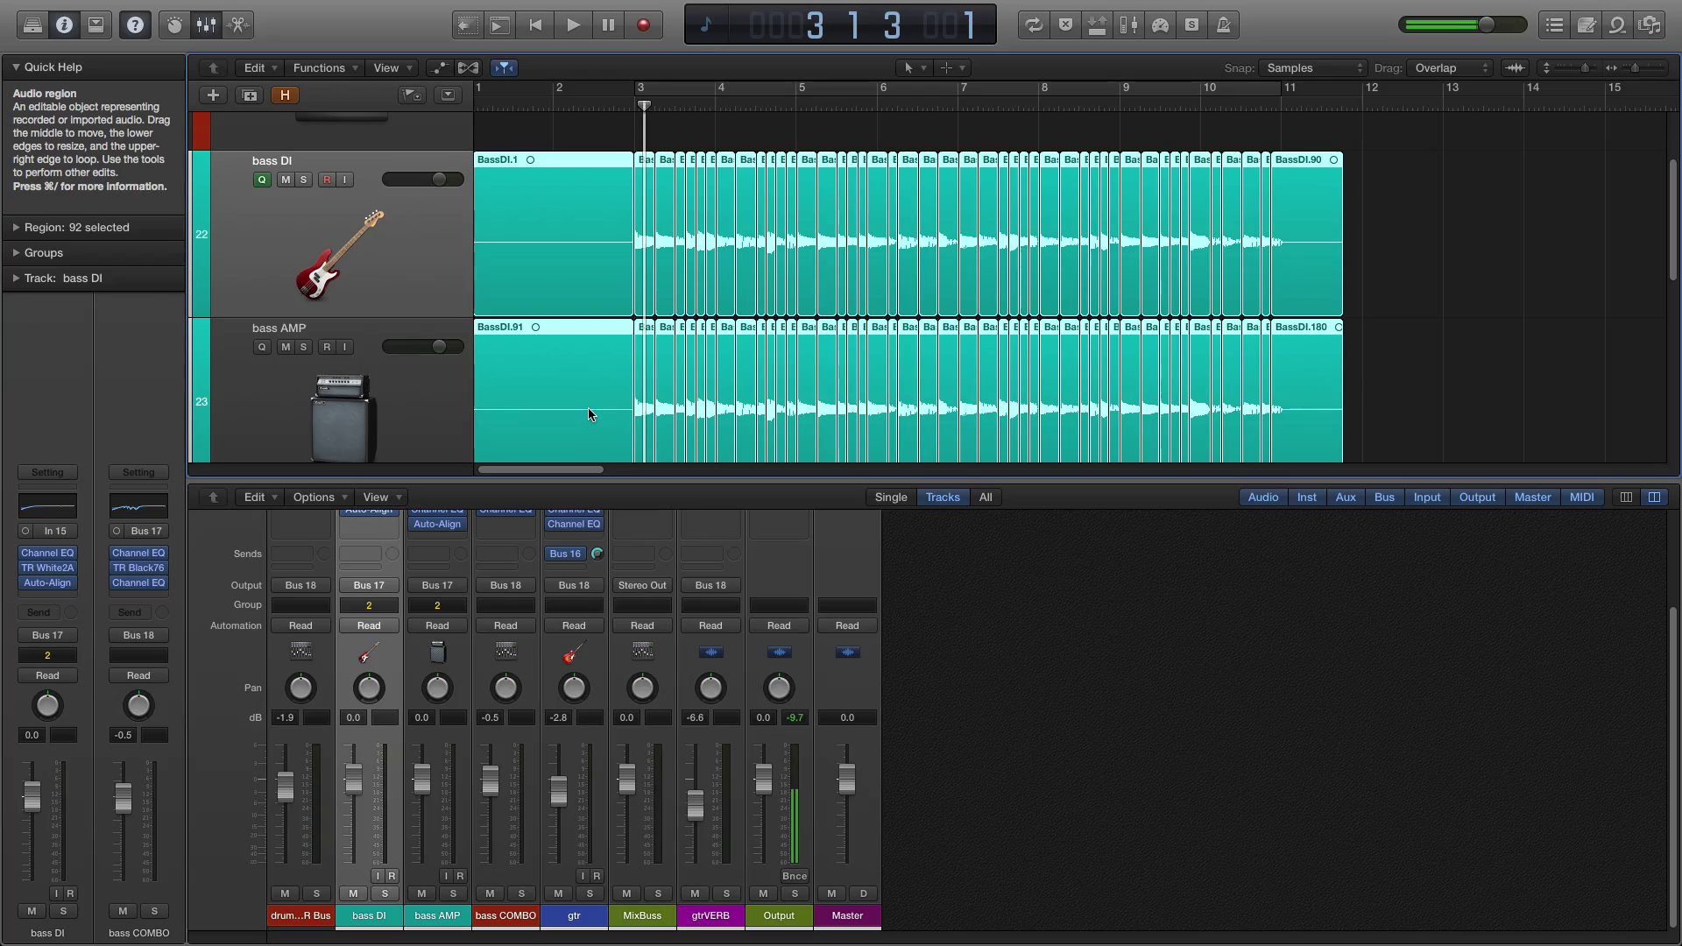
{"action": "key", "text": "d"}
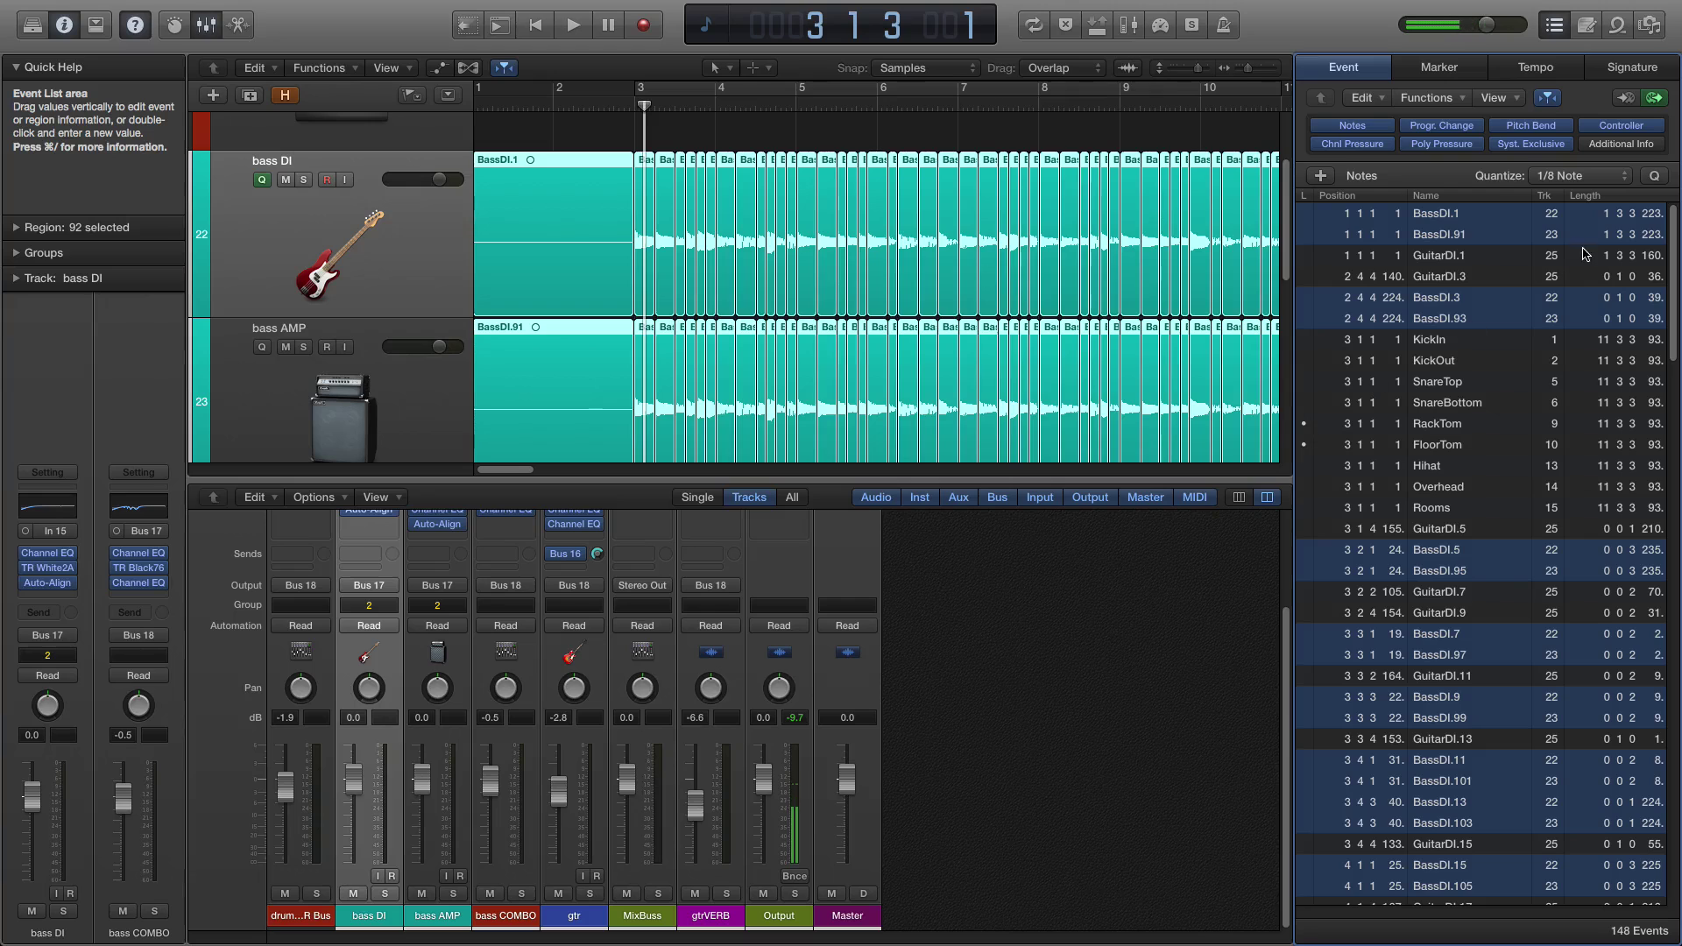
{"action": "left_click", "coordinate": [1652, 176]}
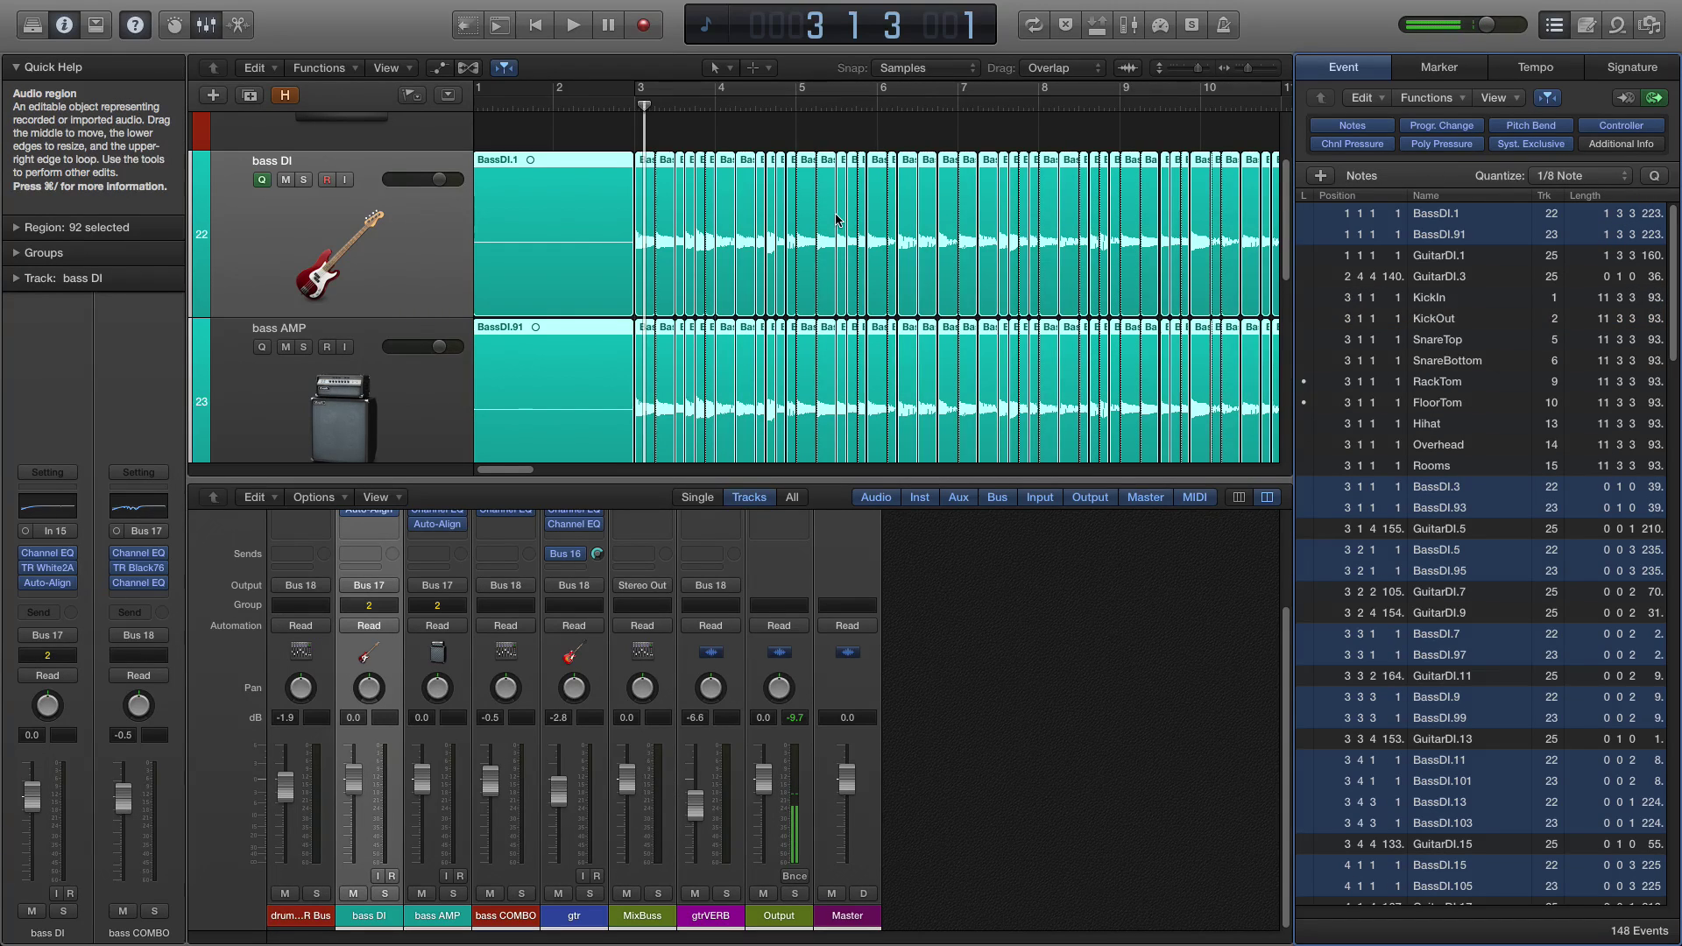
{"action": "key", "text": "super+Left"}
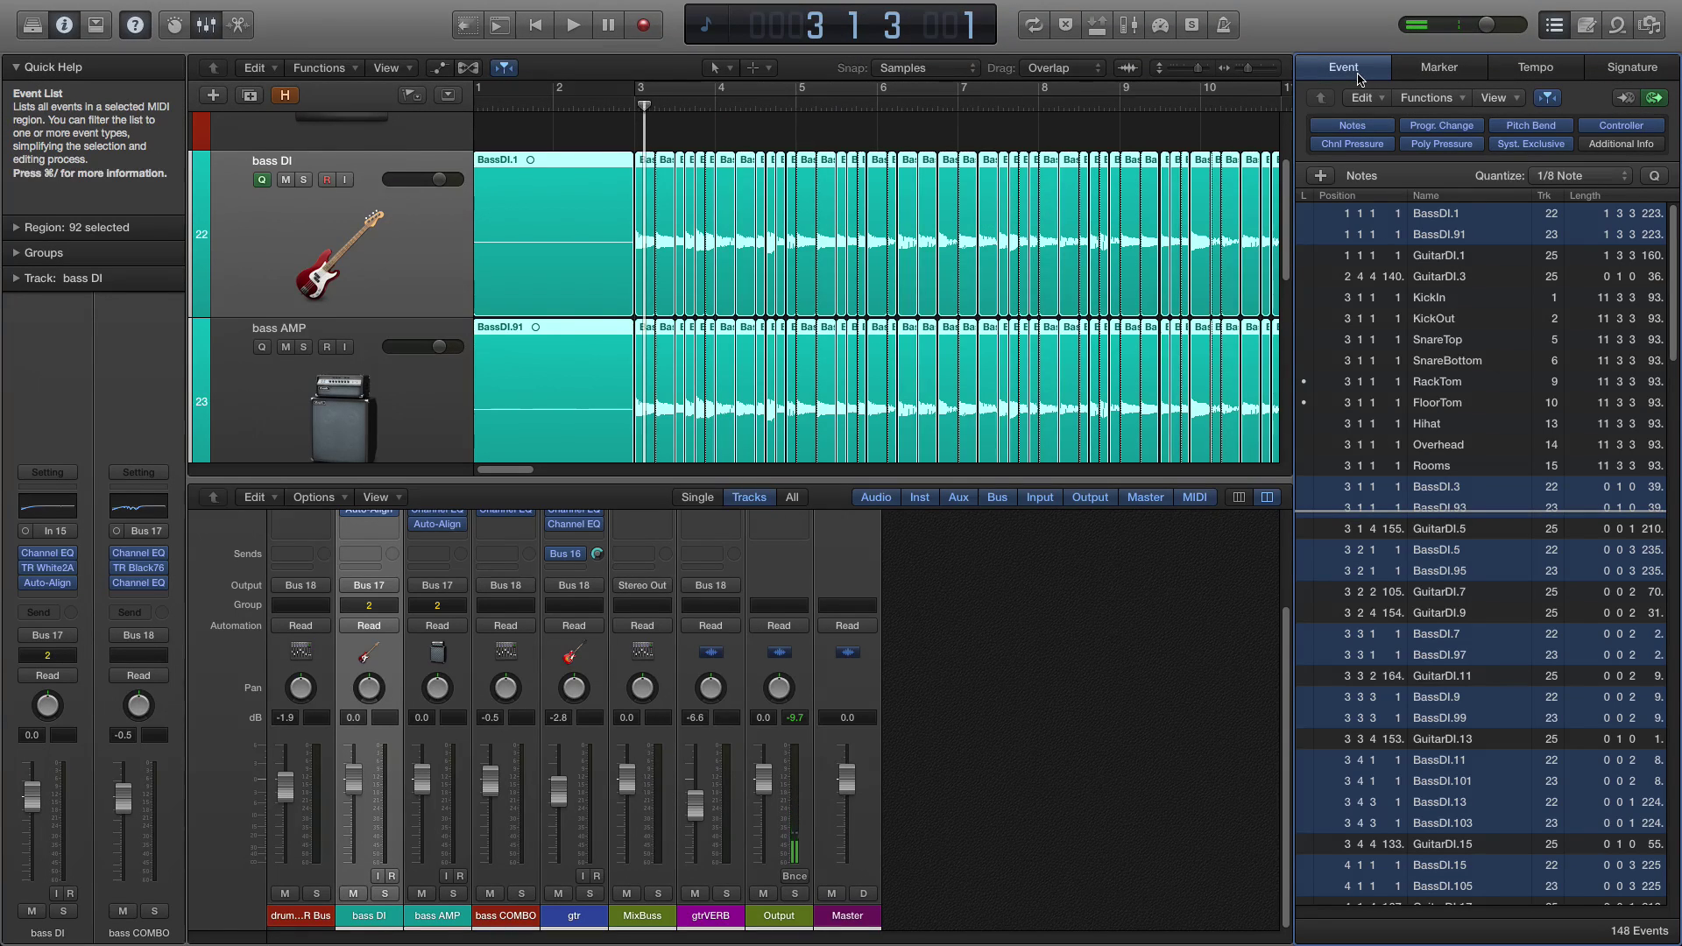
{"action": "key", "text": "d"}
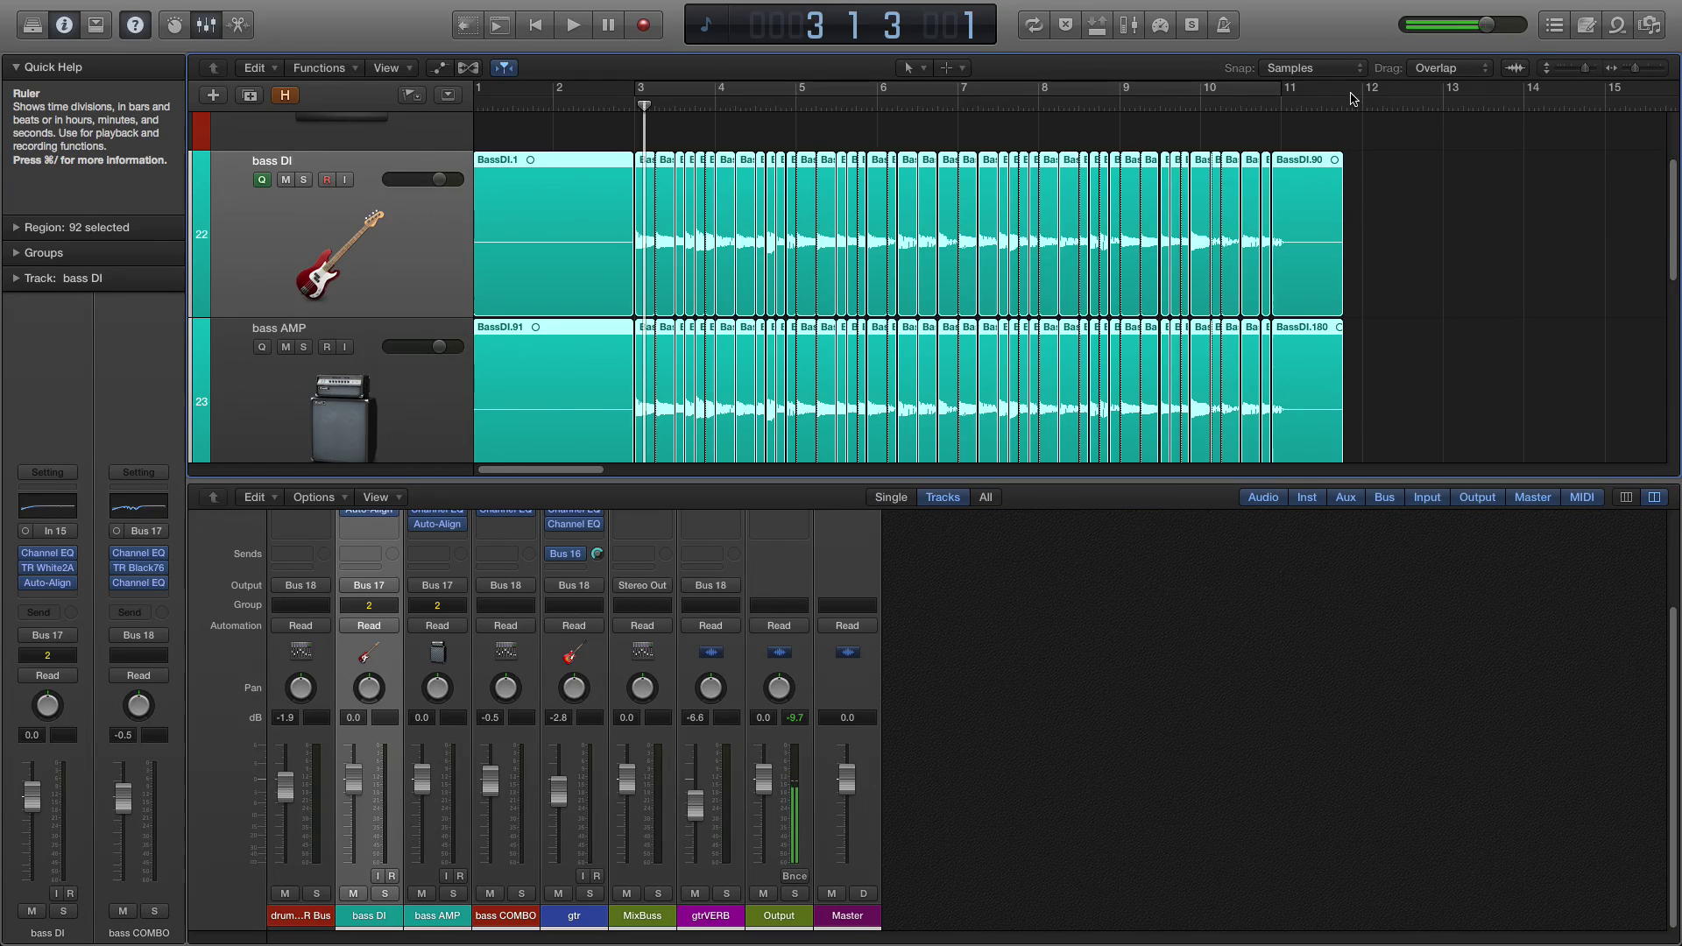
Solo the bass DI track and listen to the quantized slices from just before bar 3.
{"action": "left_click", "coordinate": [304, 181]}
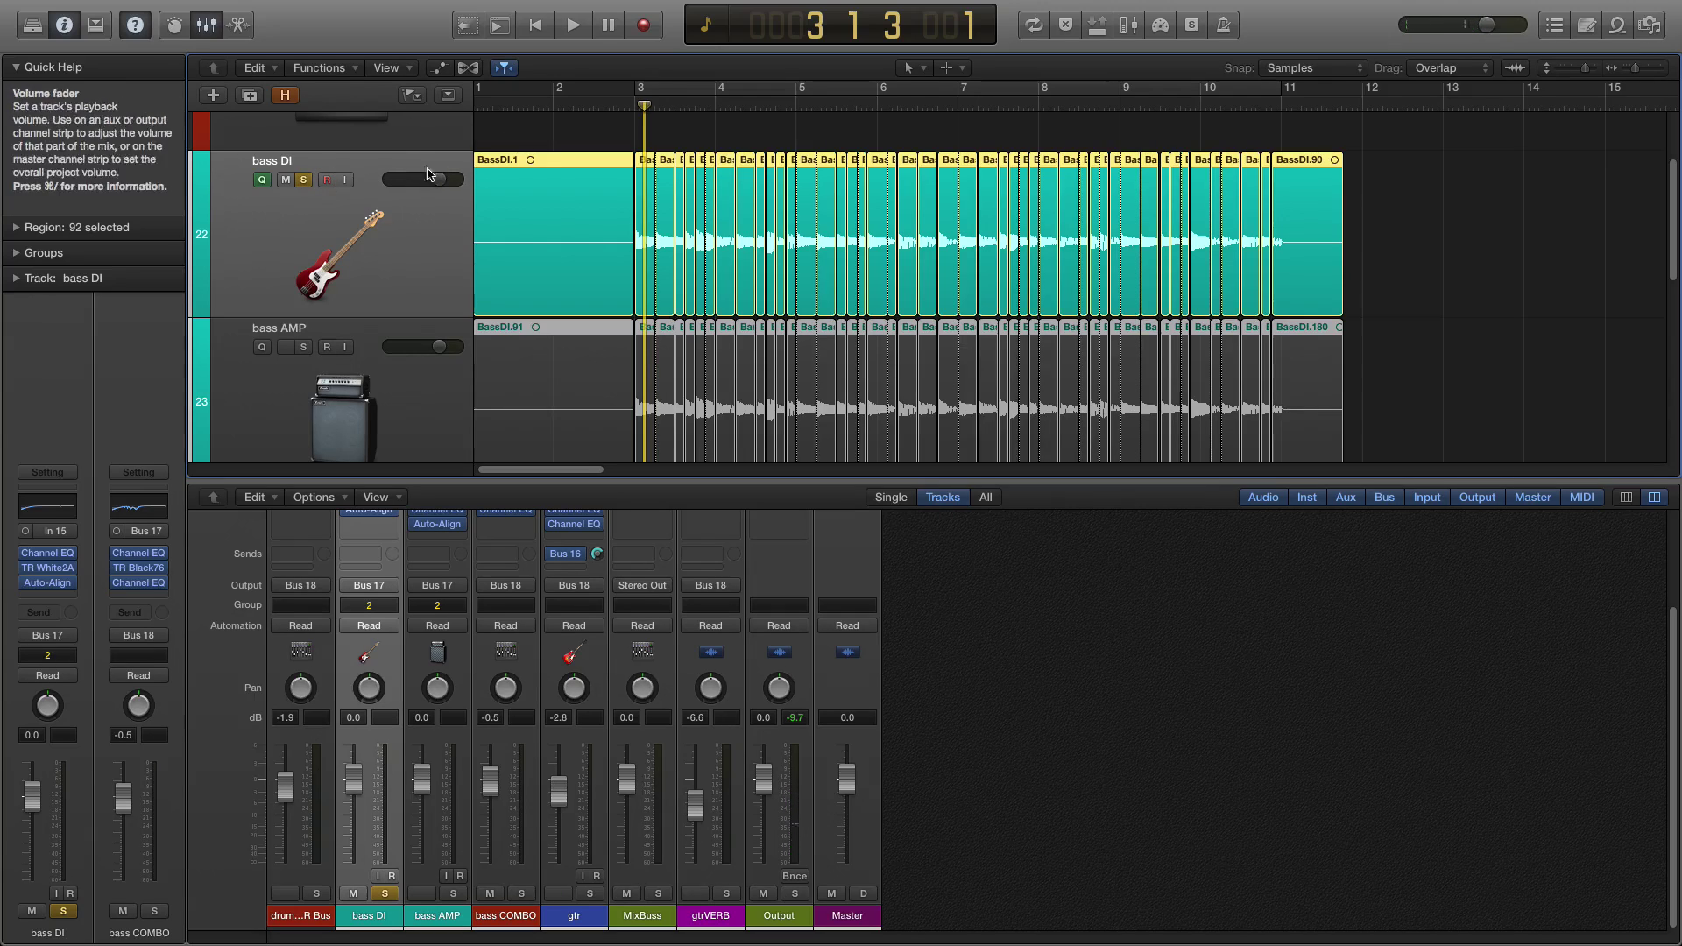
{"action": "left_click_drag", "start_coordinate": [628, 106], "coordinate": [620, 108]}
{"action": "key", "text": "space"}
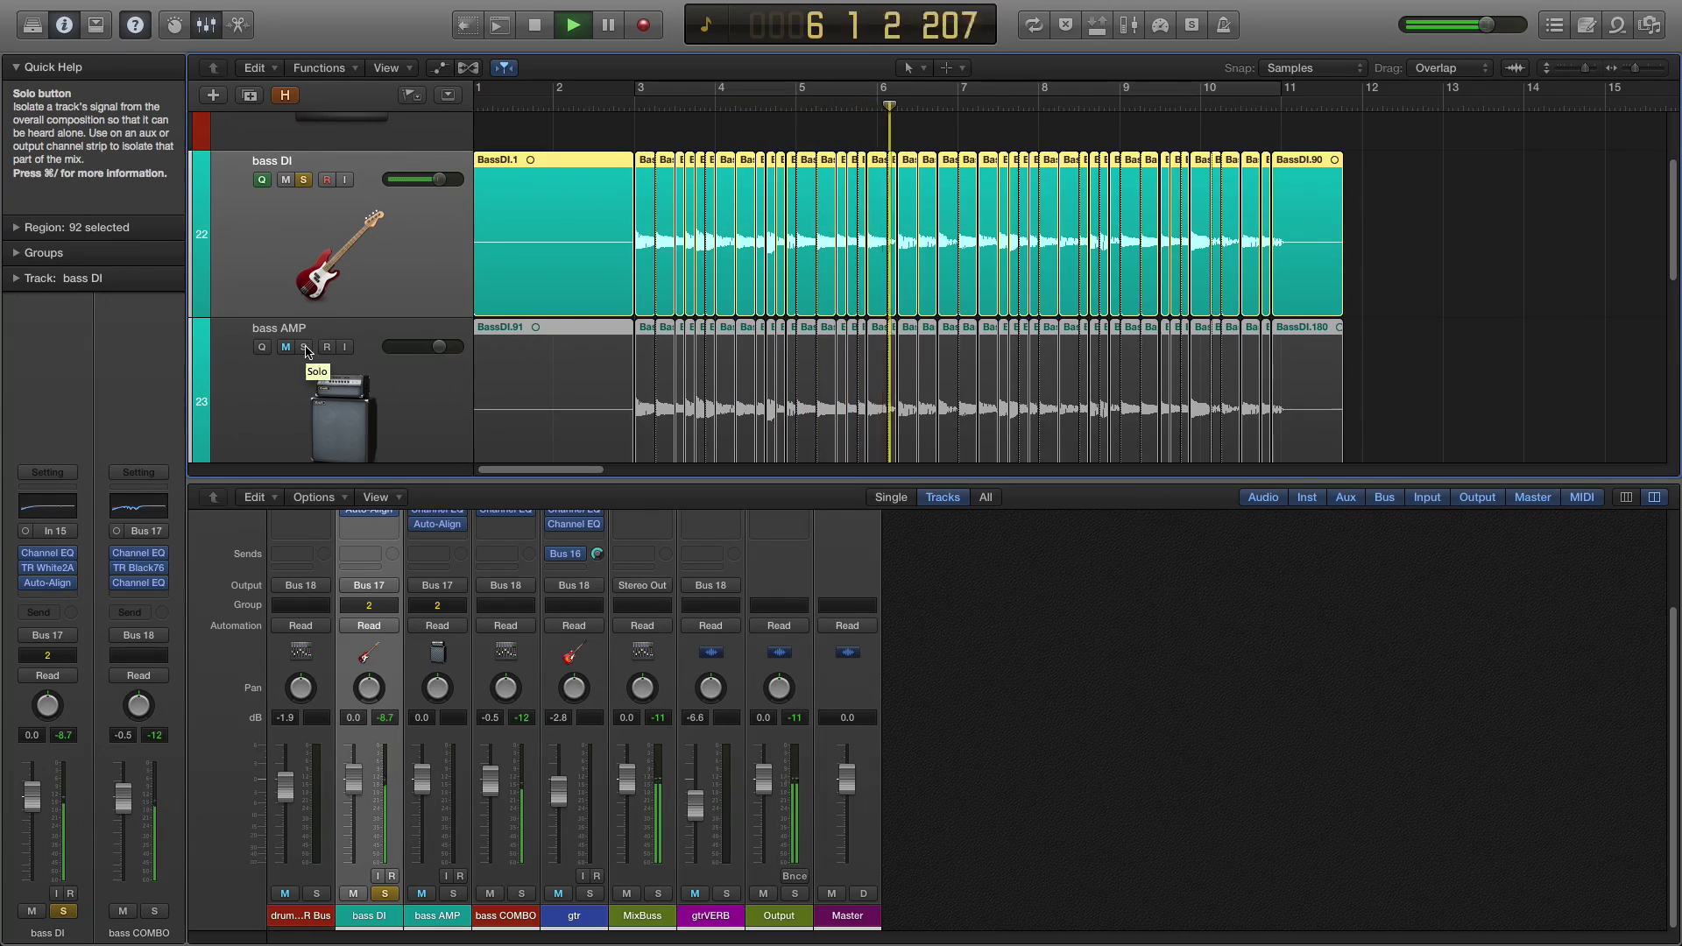
{"action": "key", "text": "space"}
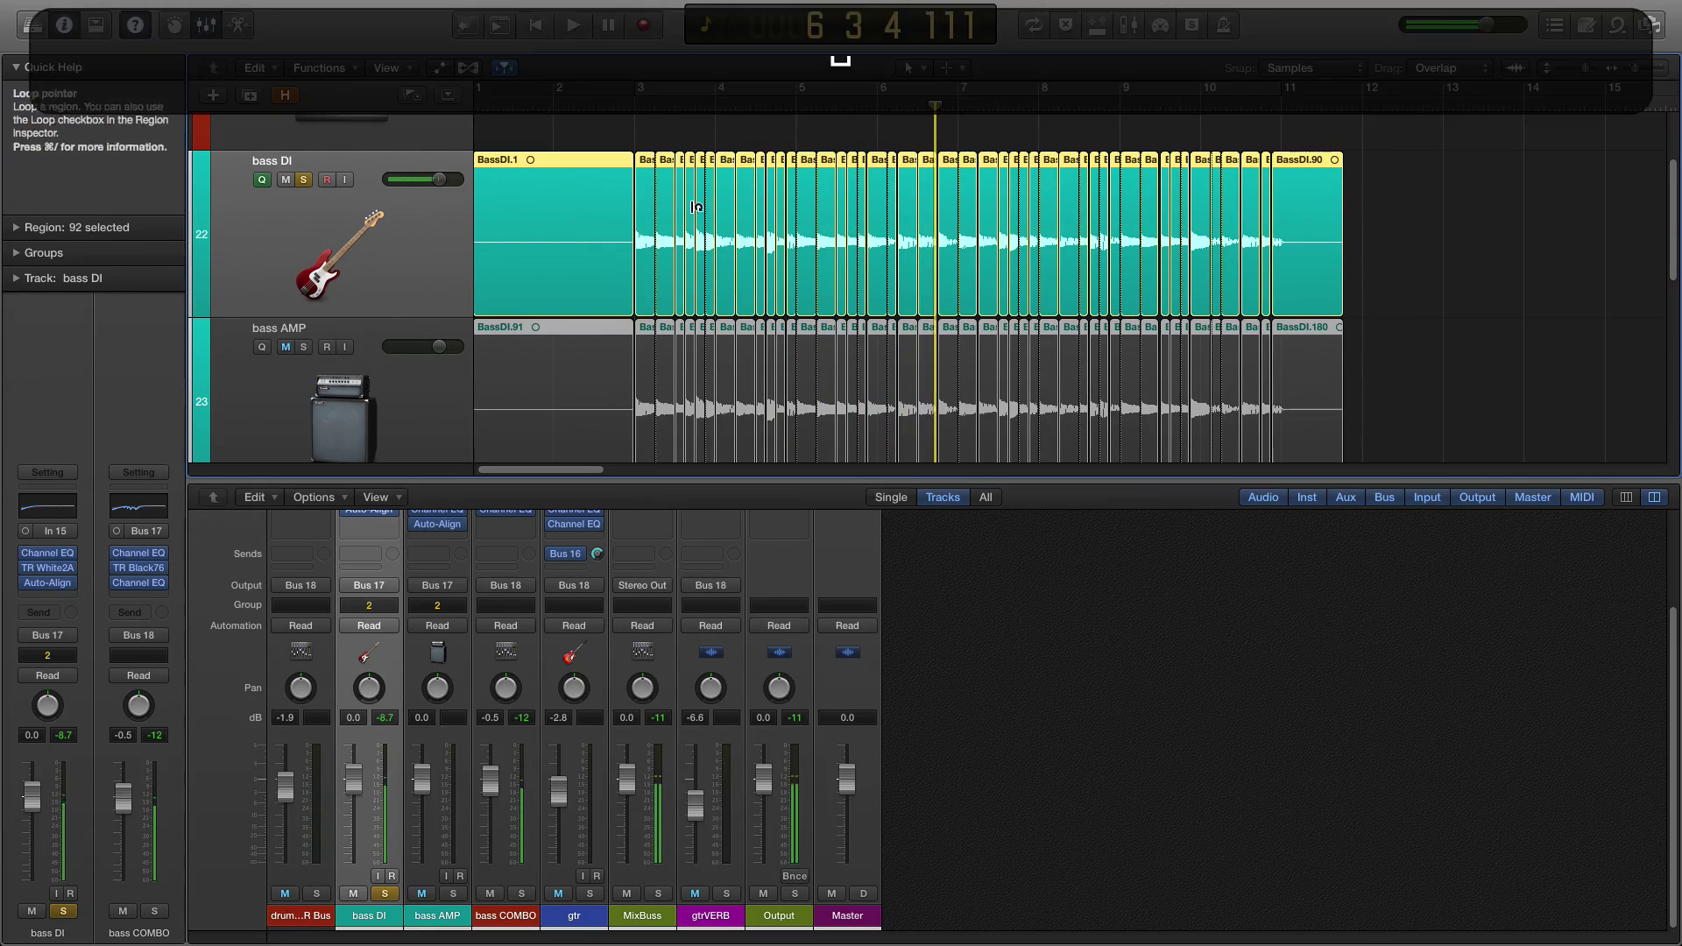
Examine the slices around bar 6 up close and replay the soloed bass DI from bar 5 beat 4 through bar 10.
{"action": "key", "text": "alt"}
{"action": "left_click", "coordinate": [885, 100]}
{"action": "scroll", "coordinate": [886, 114], "scroll_direction": "up", "scroll_amount": 10}
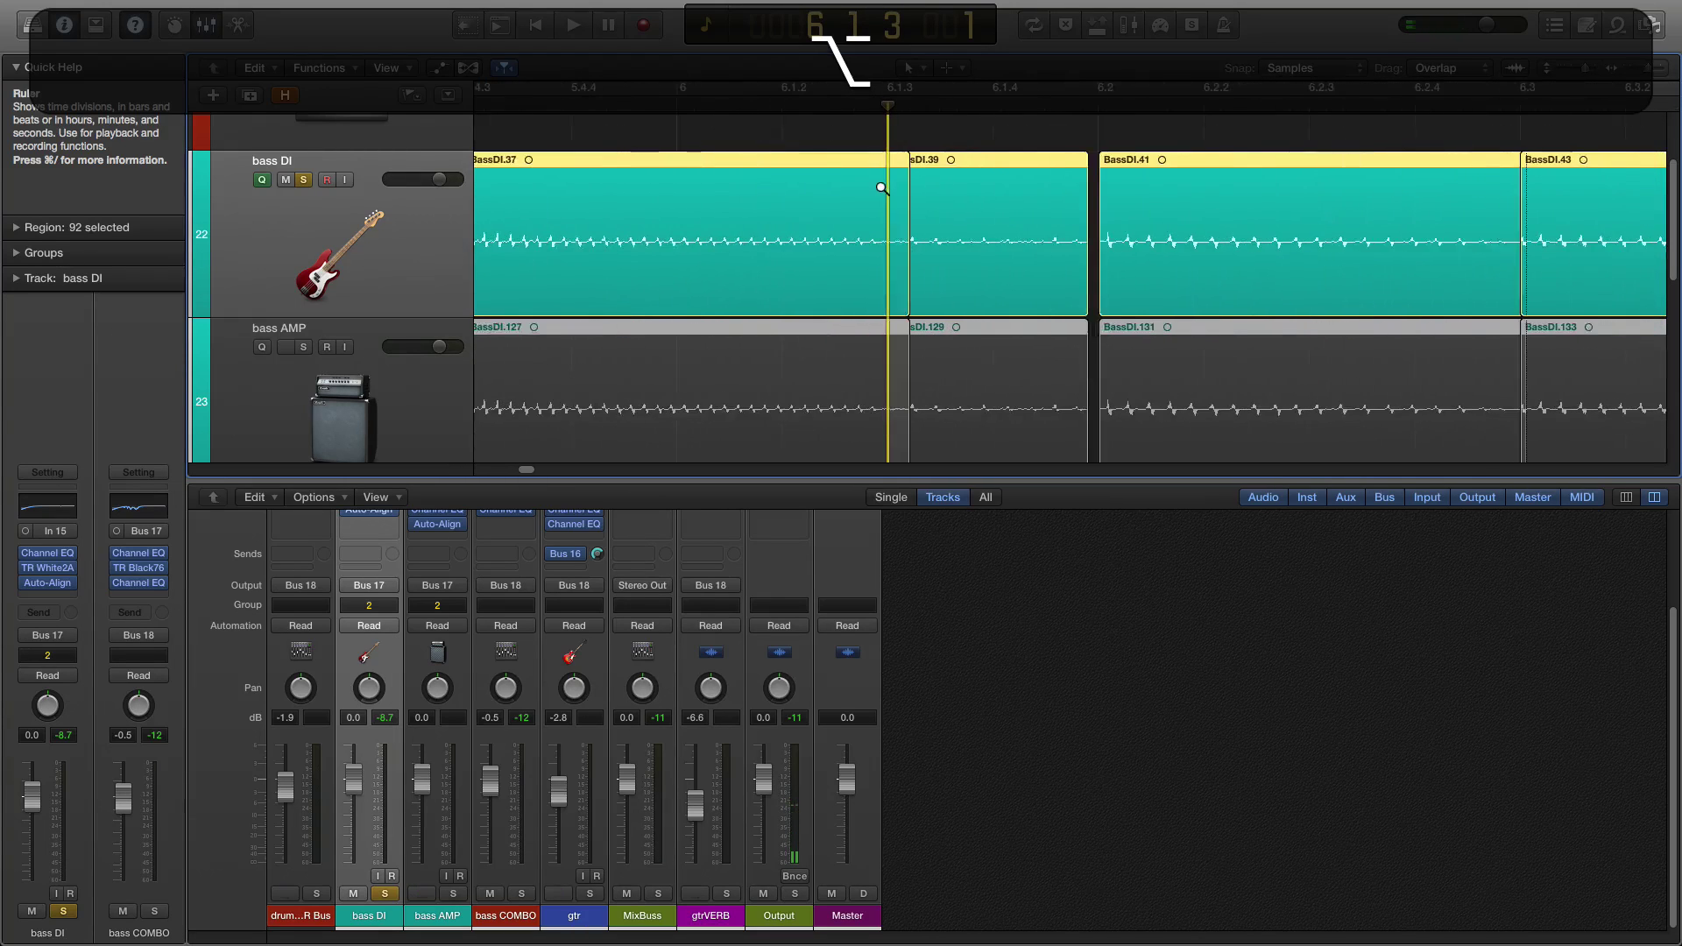
{"action": "left_click", "coordinate": [761, 106]}
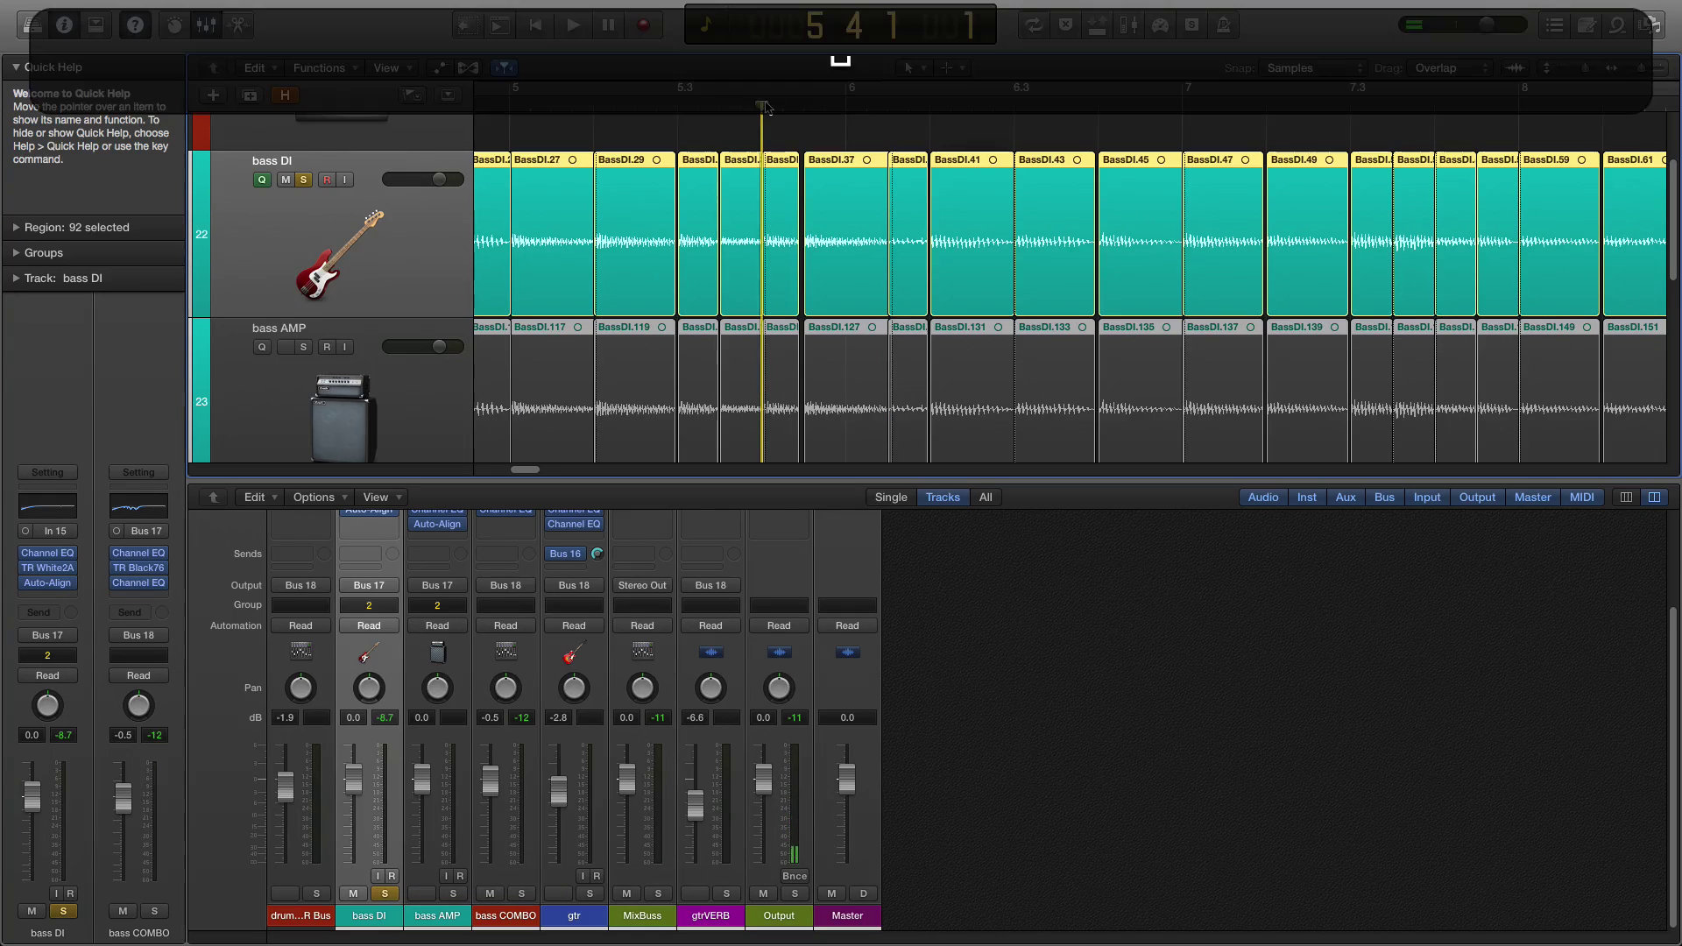
{"action": "key", "text": "space"}
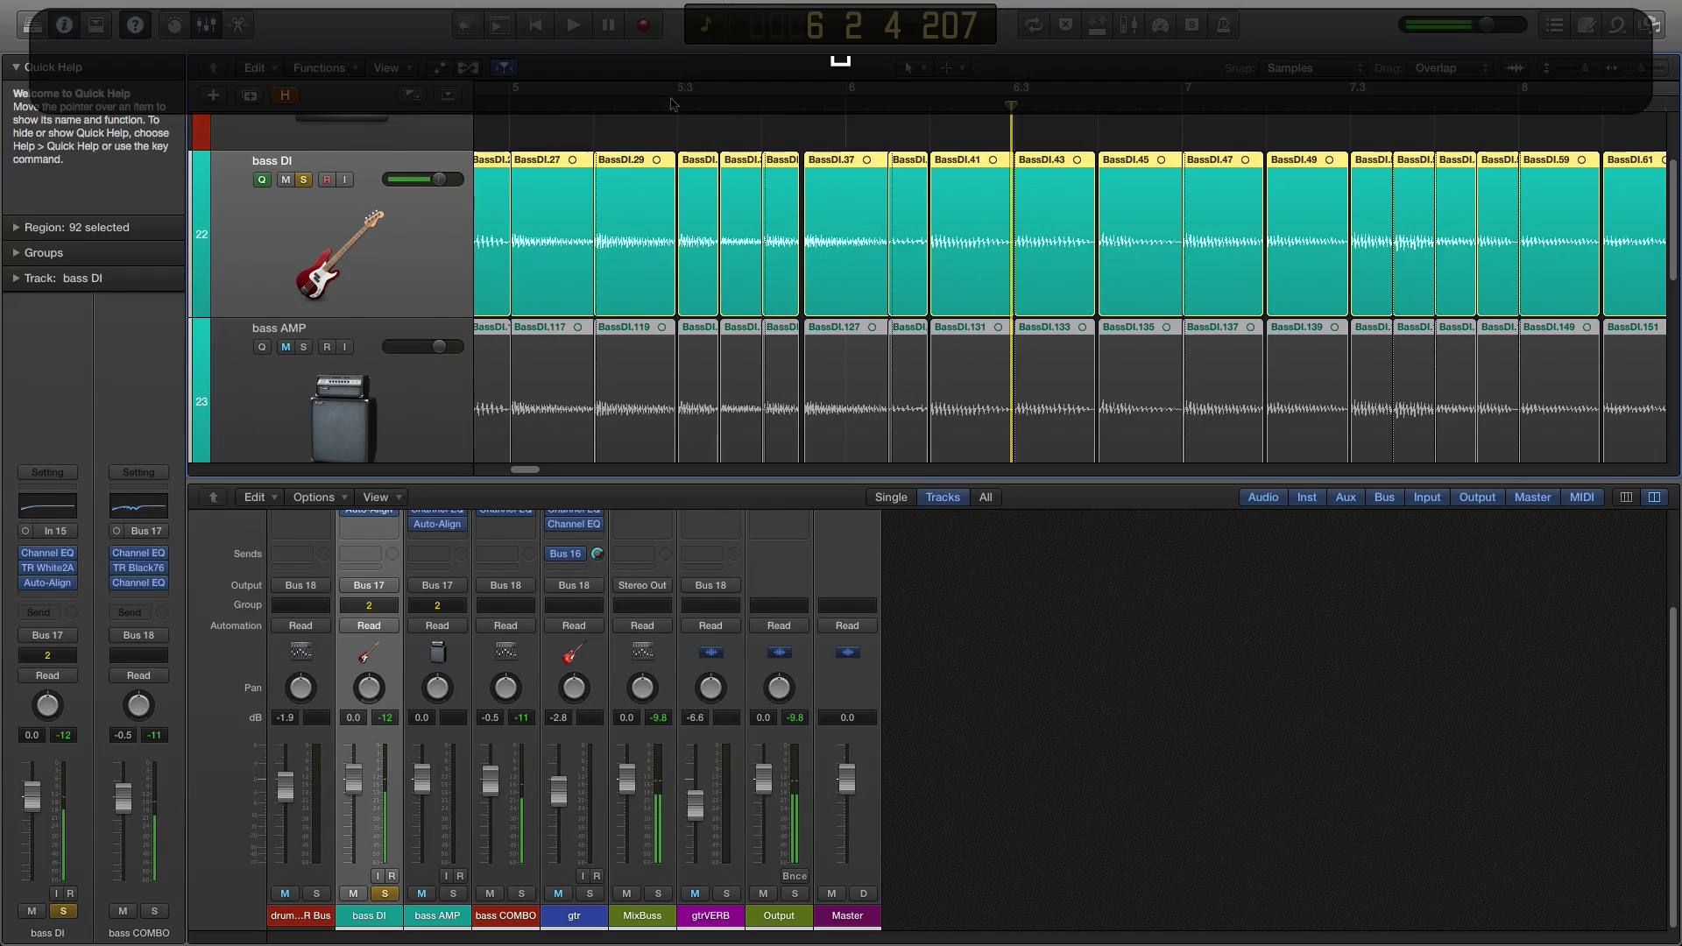
{"action": "left_click", "coordinate": [629, 106]}
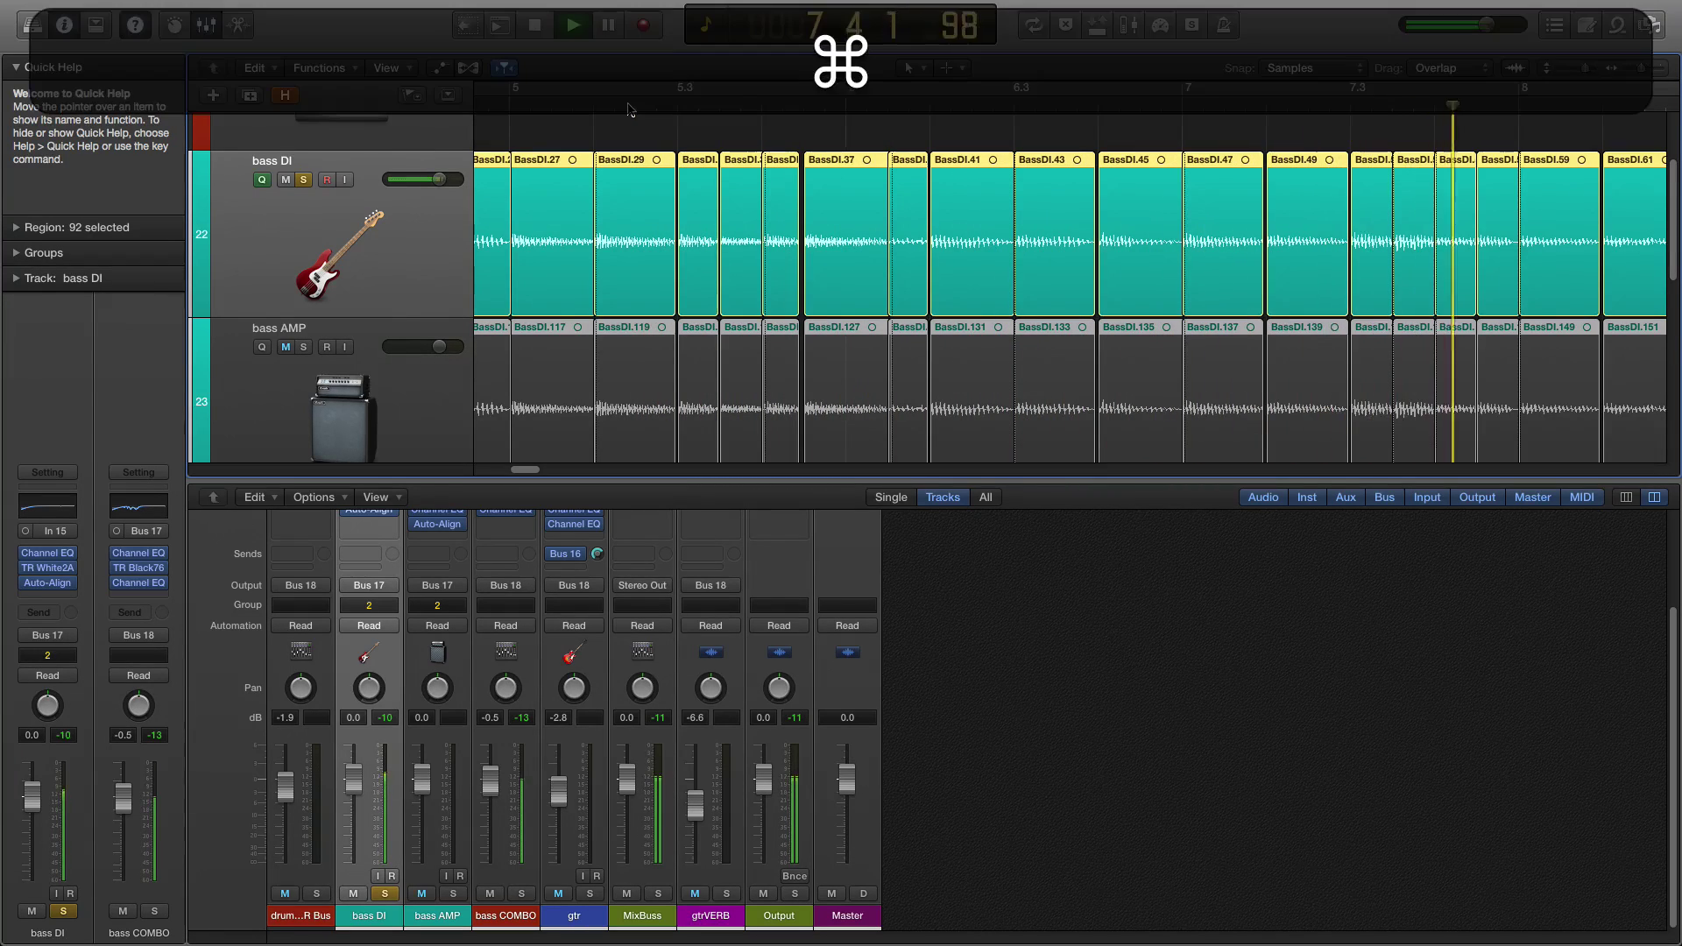
{"action": "key", "text": "super+Left"}
{"action": "key", "text": "super+Left"}
{"action": "key", "text": "super+Left"}
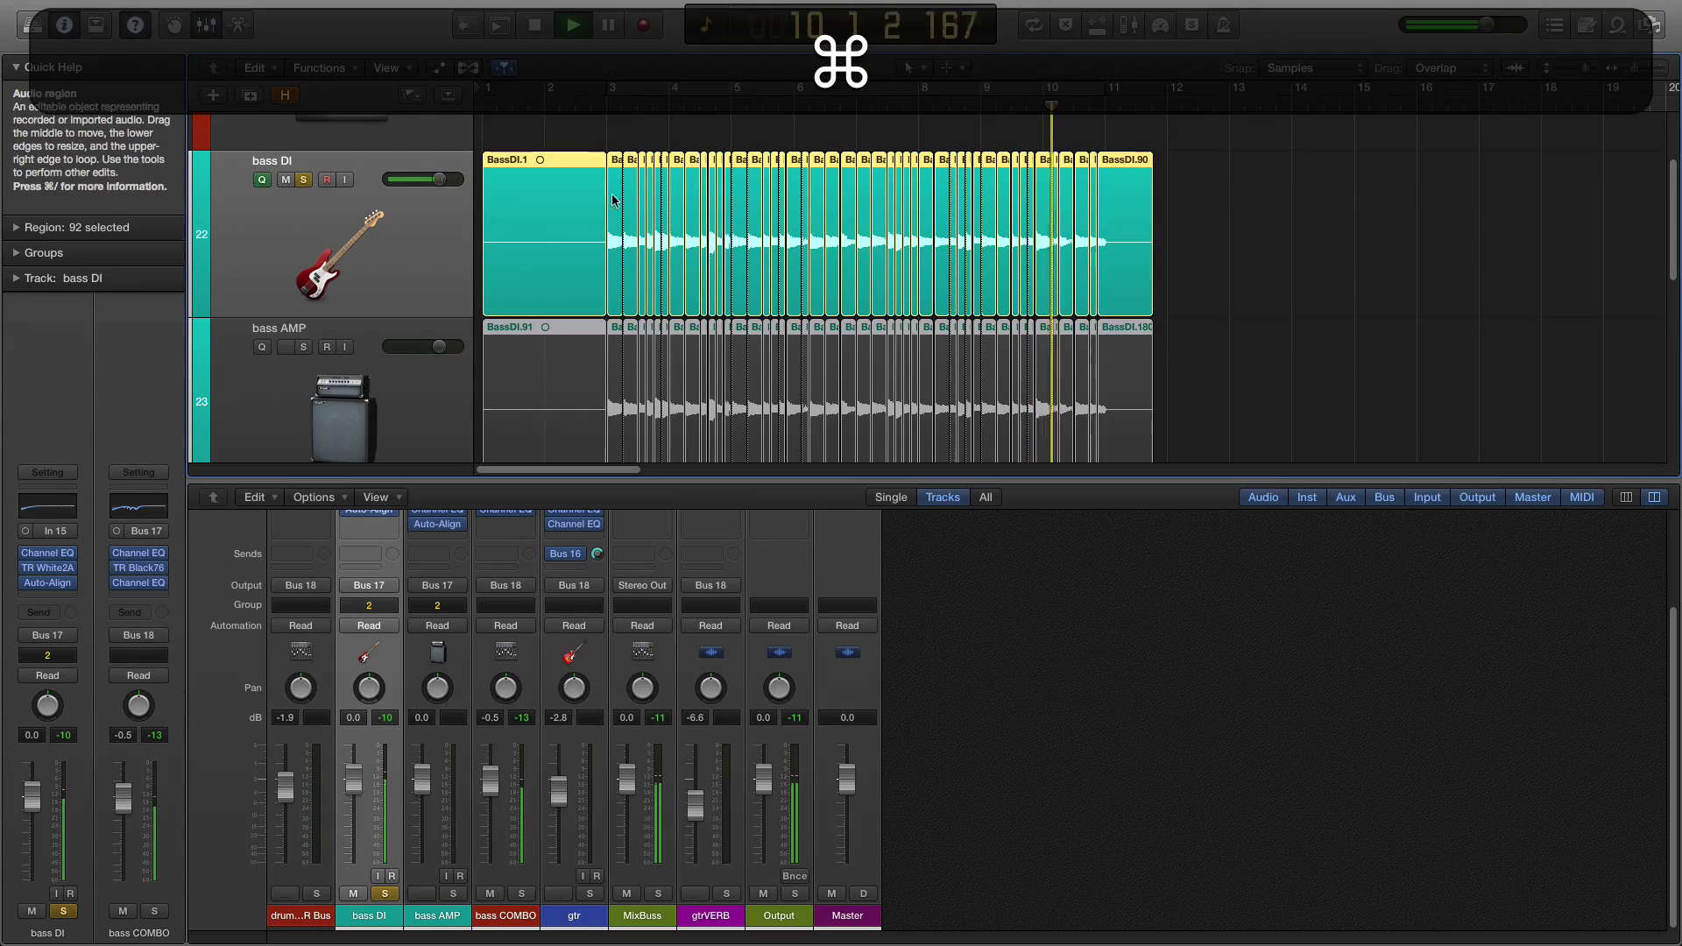
{"action": "key", "text": "space"}
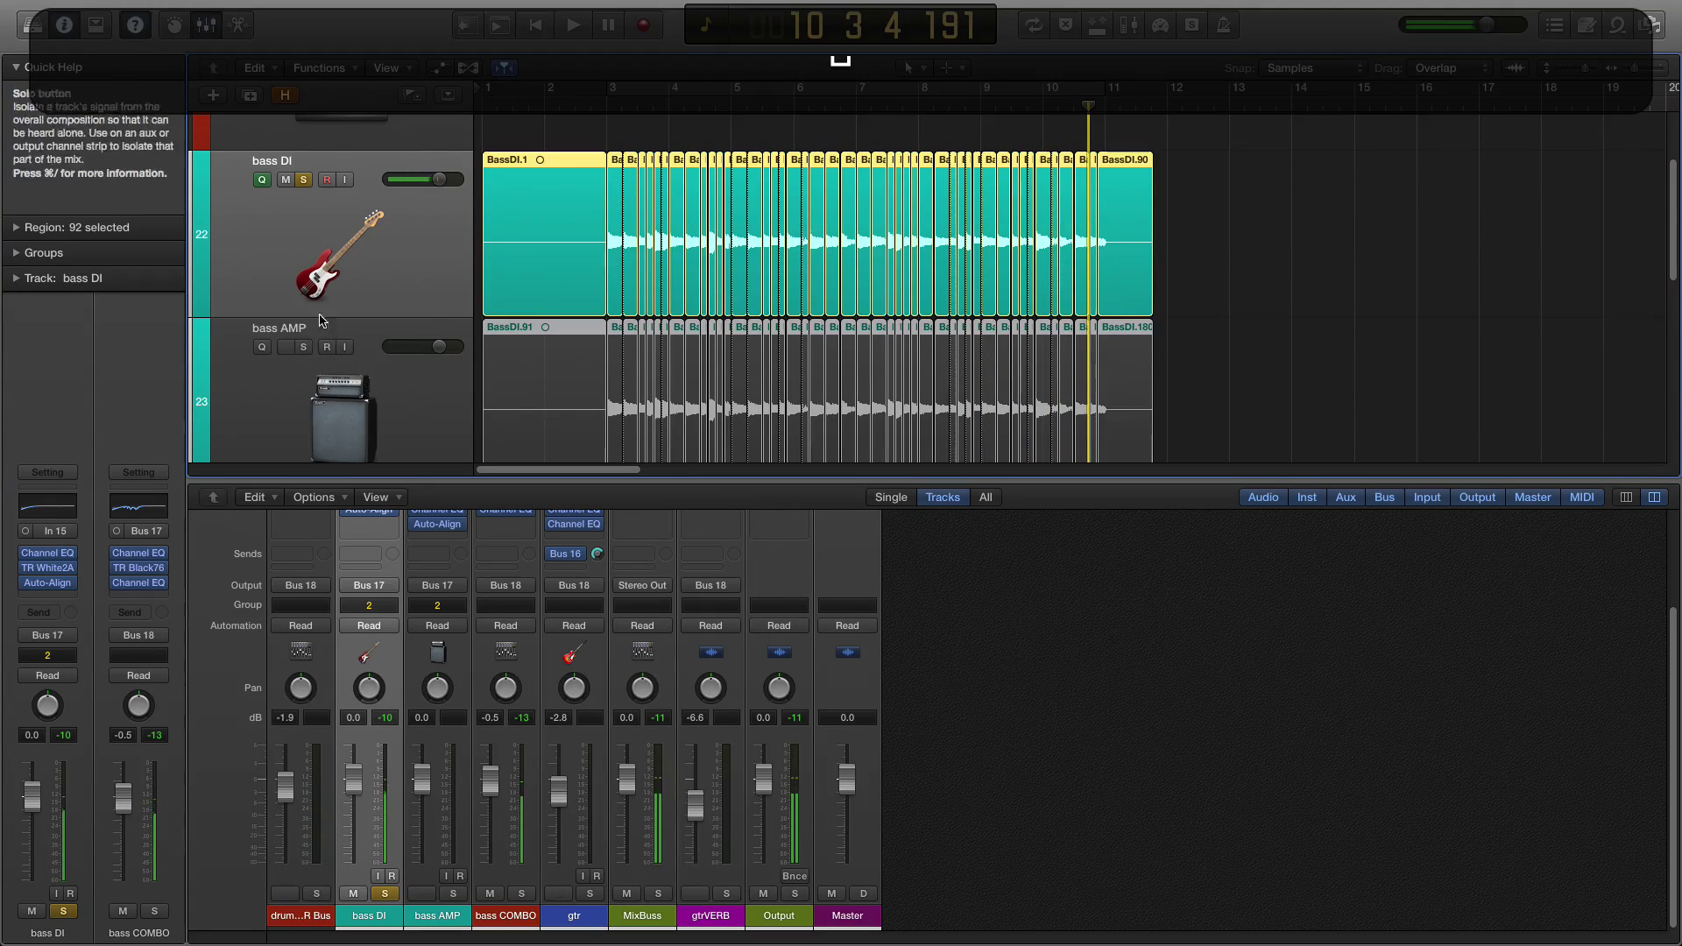
Solo the bass AMP alongside the bass DI, listen to both from bar 3, and unsolo both tracks.
{"action": "left_click", "coordinate": [603, 106]}
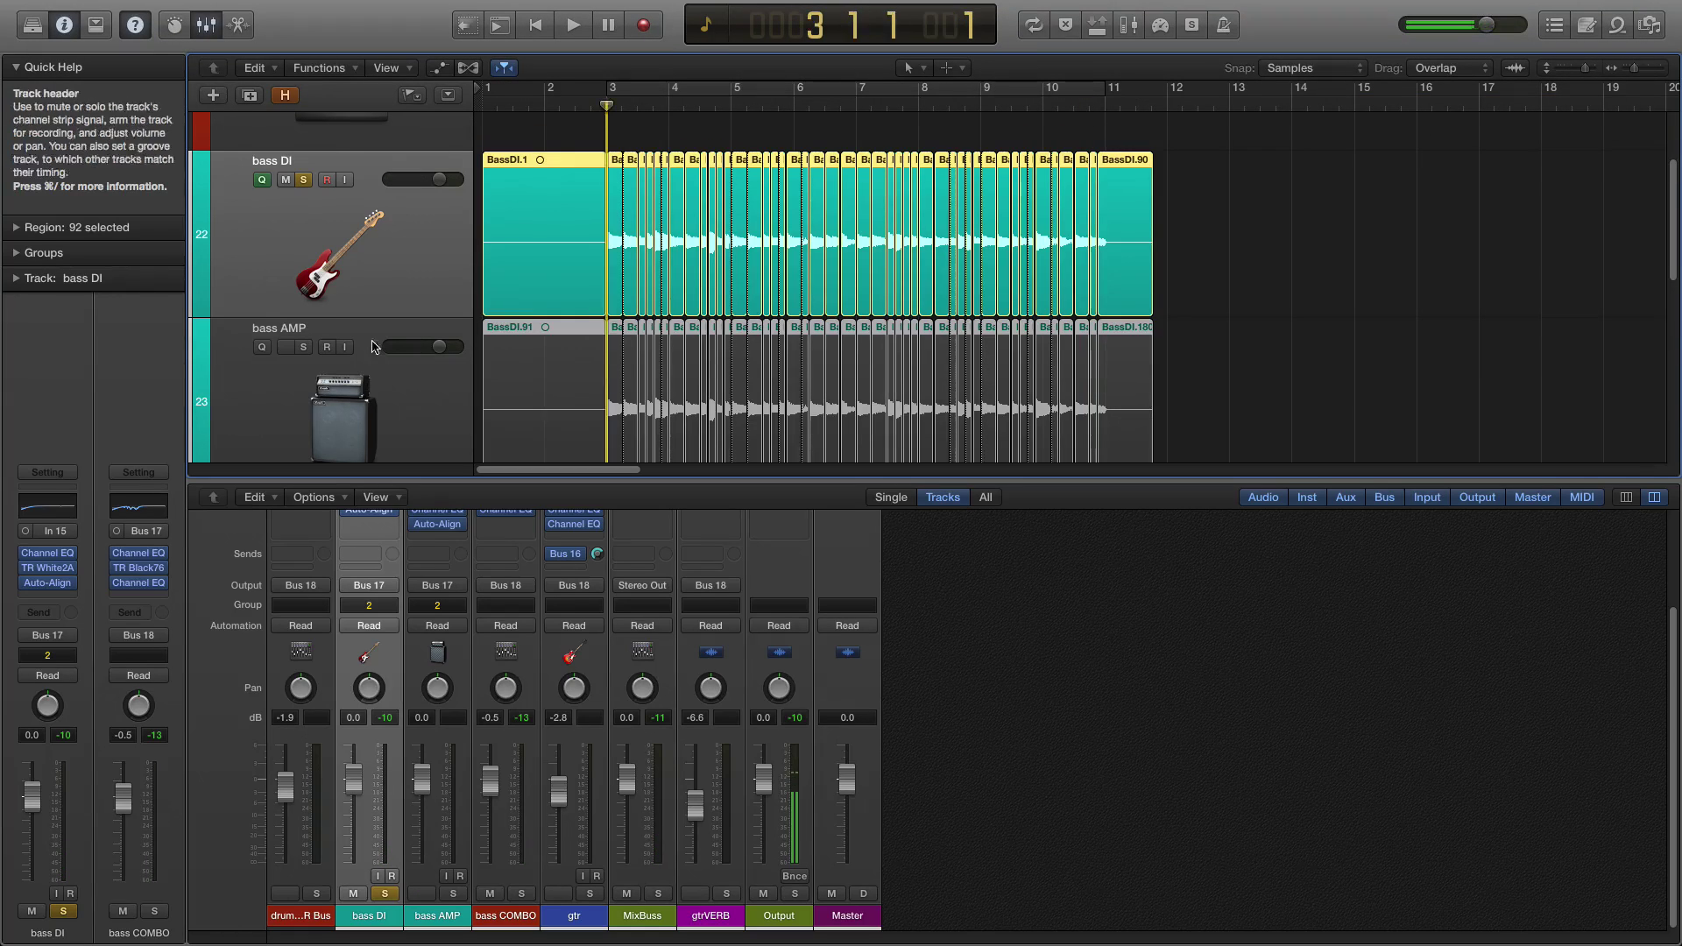
{"action": "left_click", "coordinate": [304, 348]}
{"action": "key", "text": "space"}
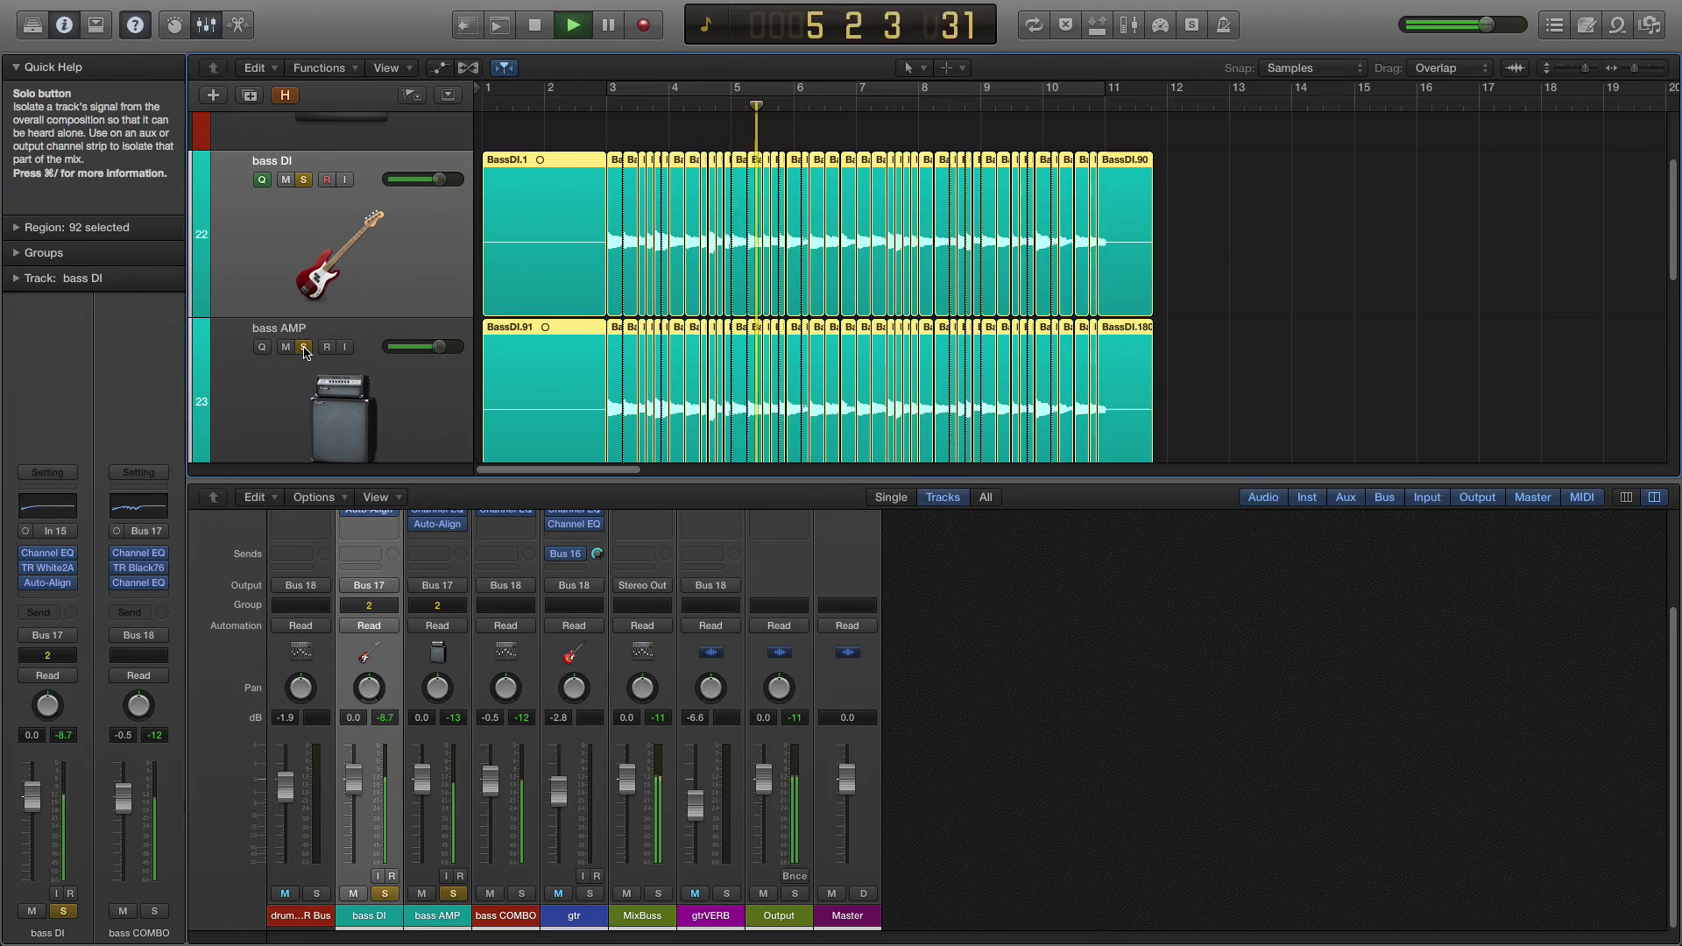
{"action": "key", "text": "space"}
{"action": "left_click", "coordinate": [303, 347]}
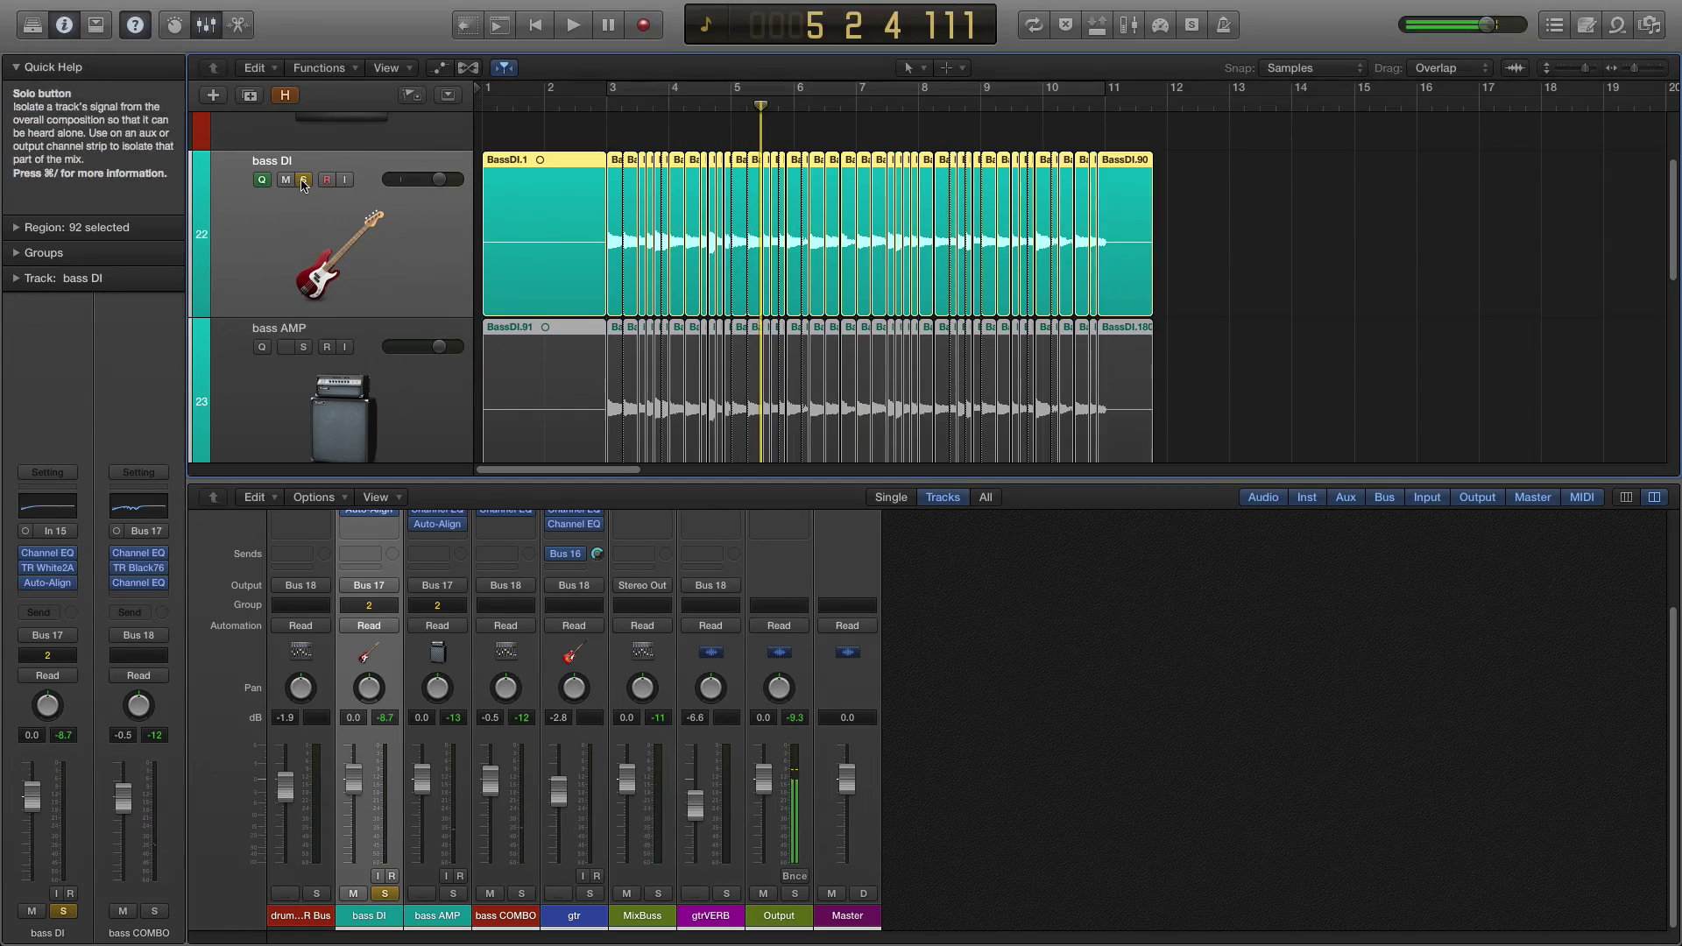
{"action": "left_click", "coordinate": [304, 181]}
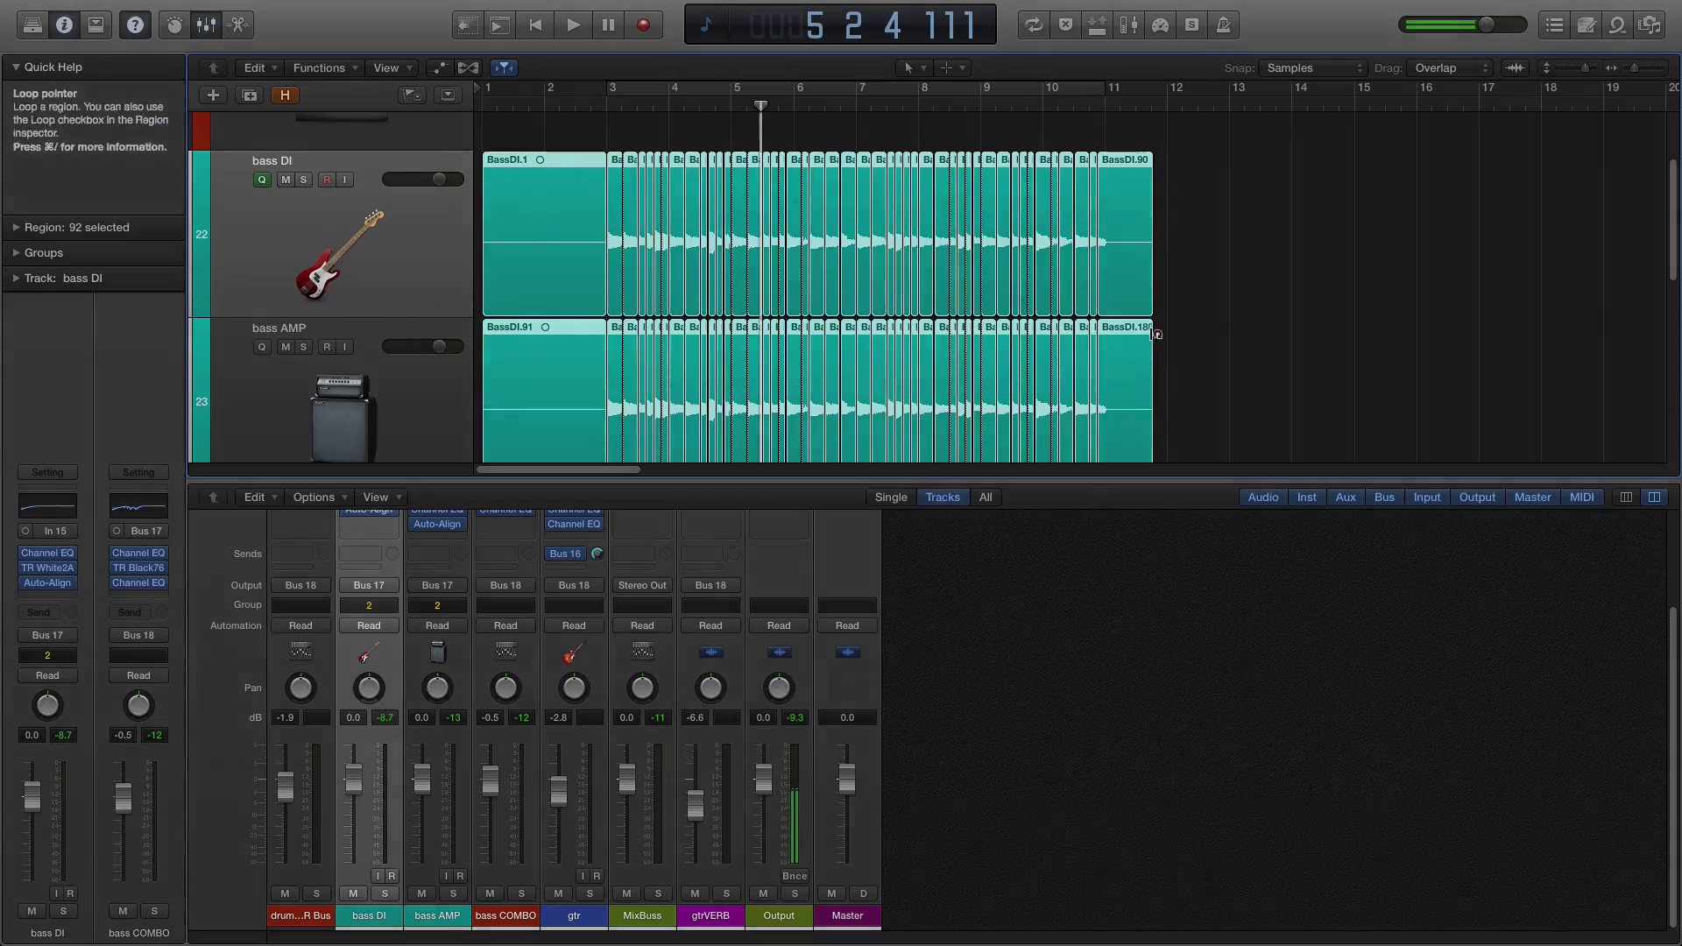
{"action": "left_click", "coordinate": [1124, 372]}
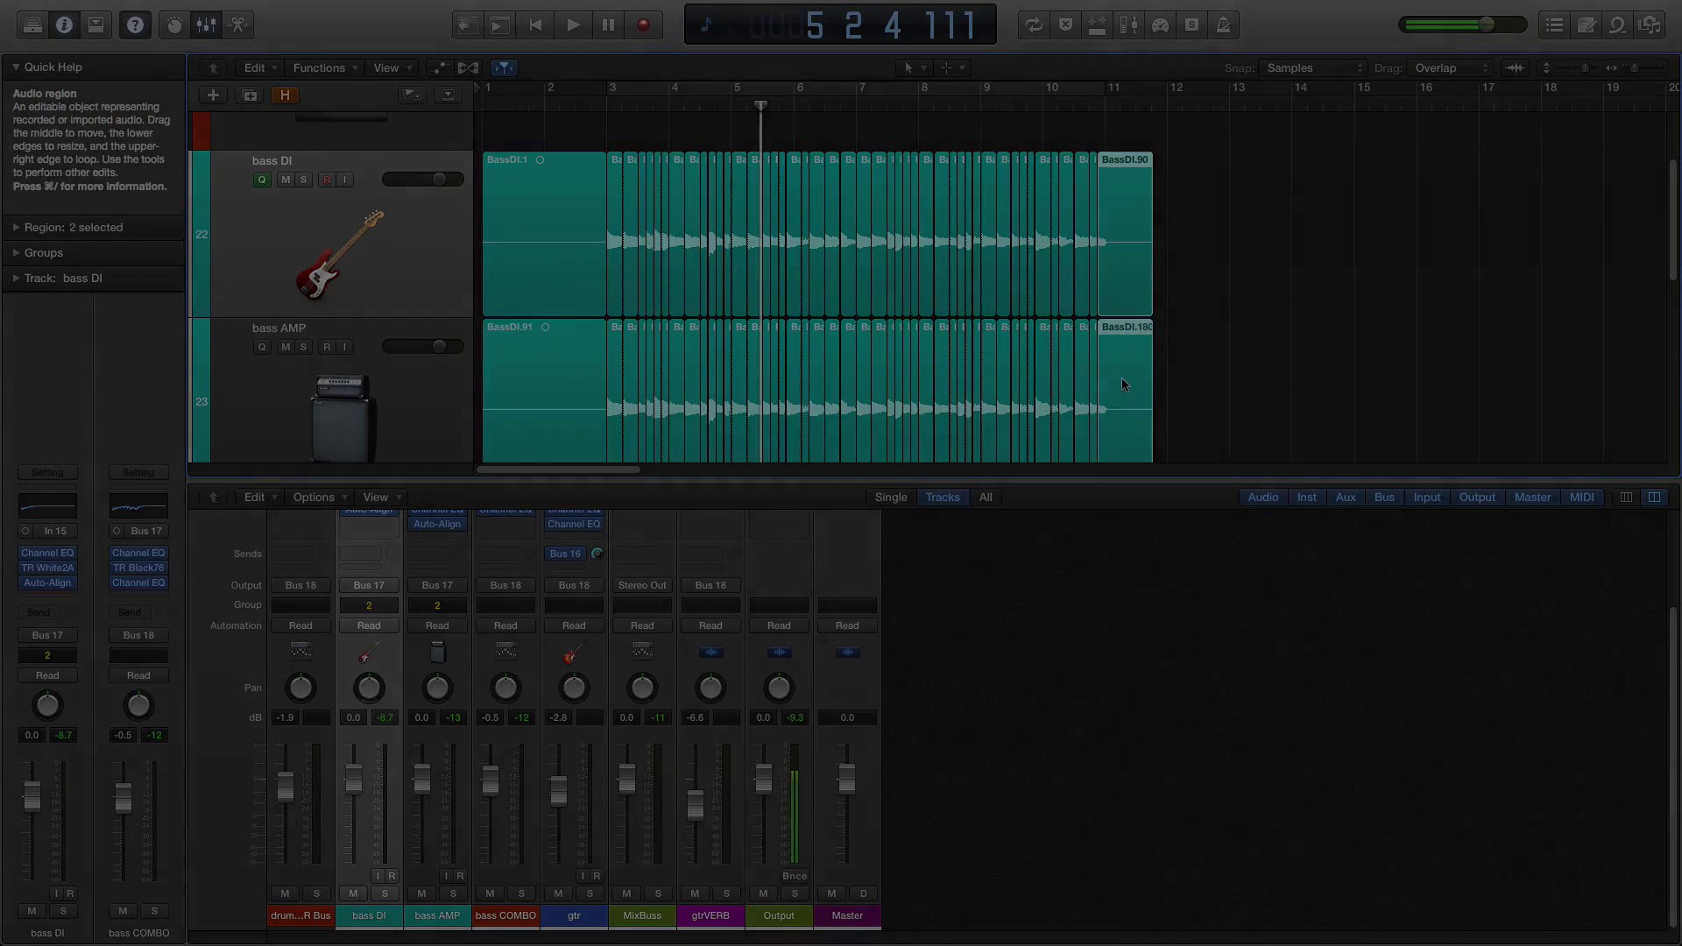
{"action": "left_click", "coordinate": [1162, 344]}
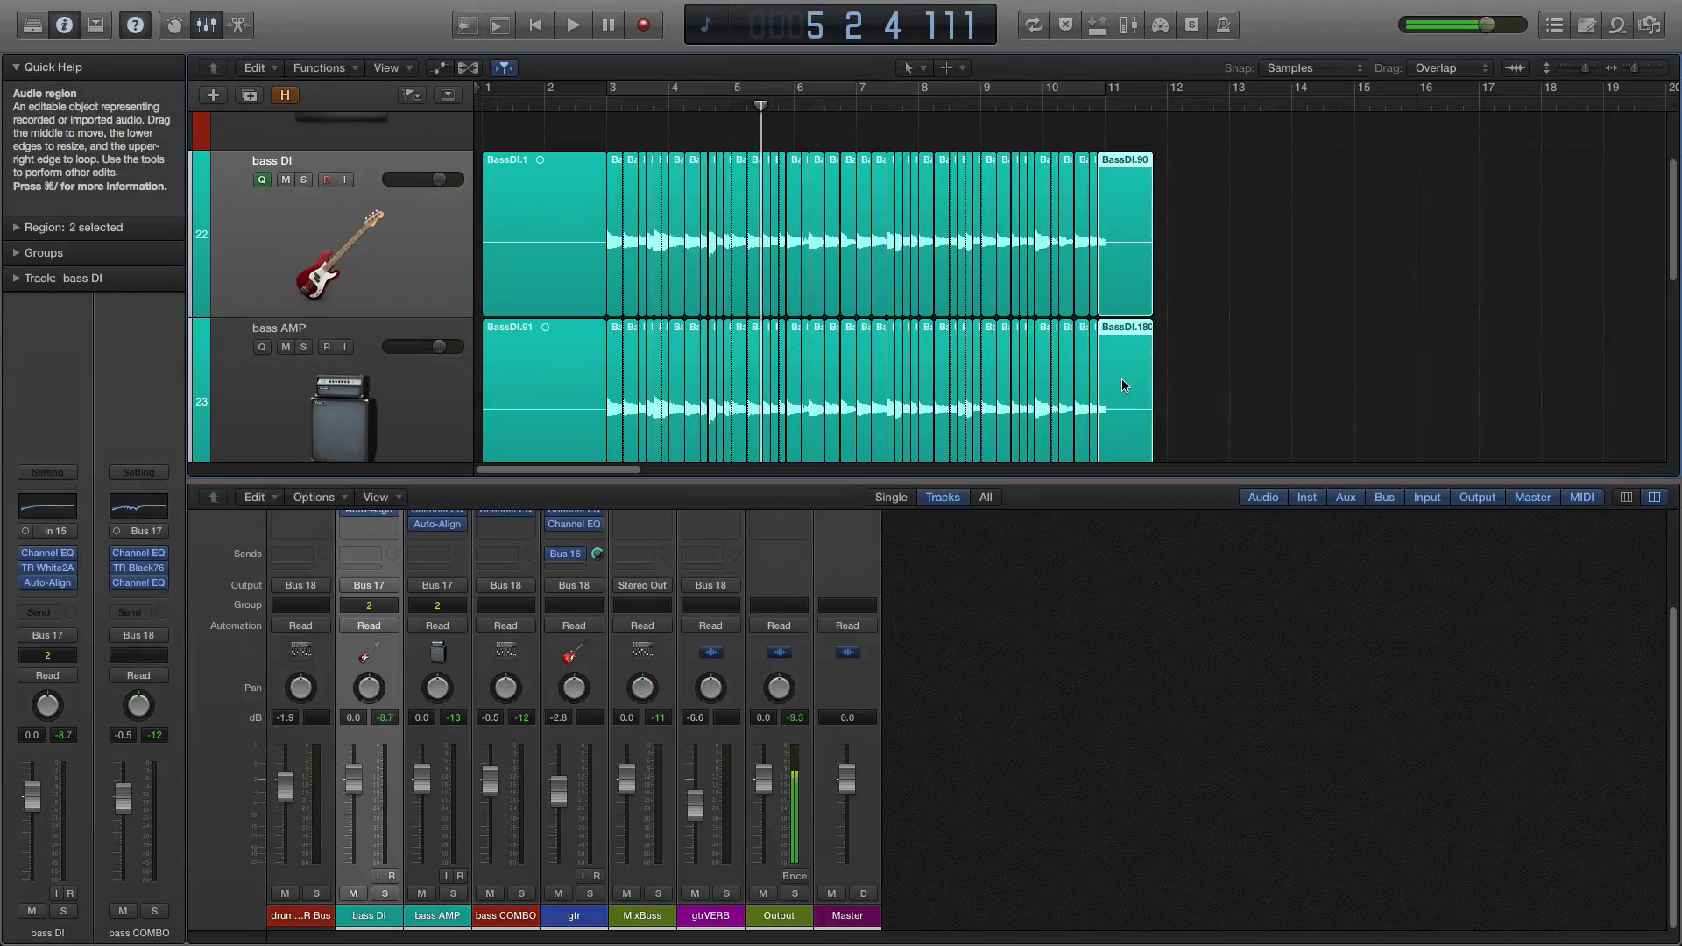
{"action": "left_click", "coordinate": [1165, 343]}
{"action": "left_click", "coordinate": [1134, 358]}
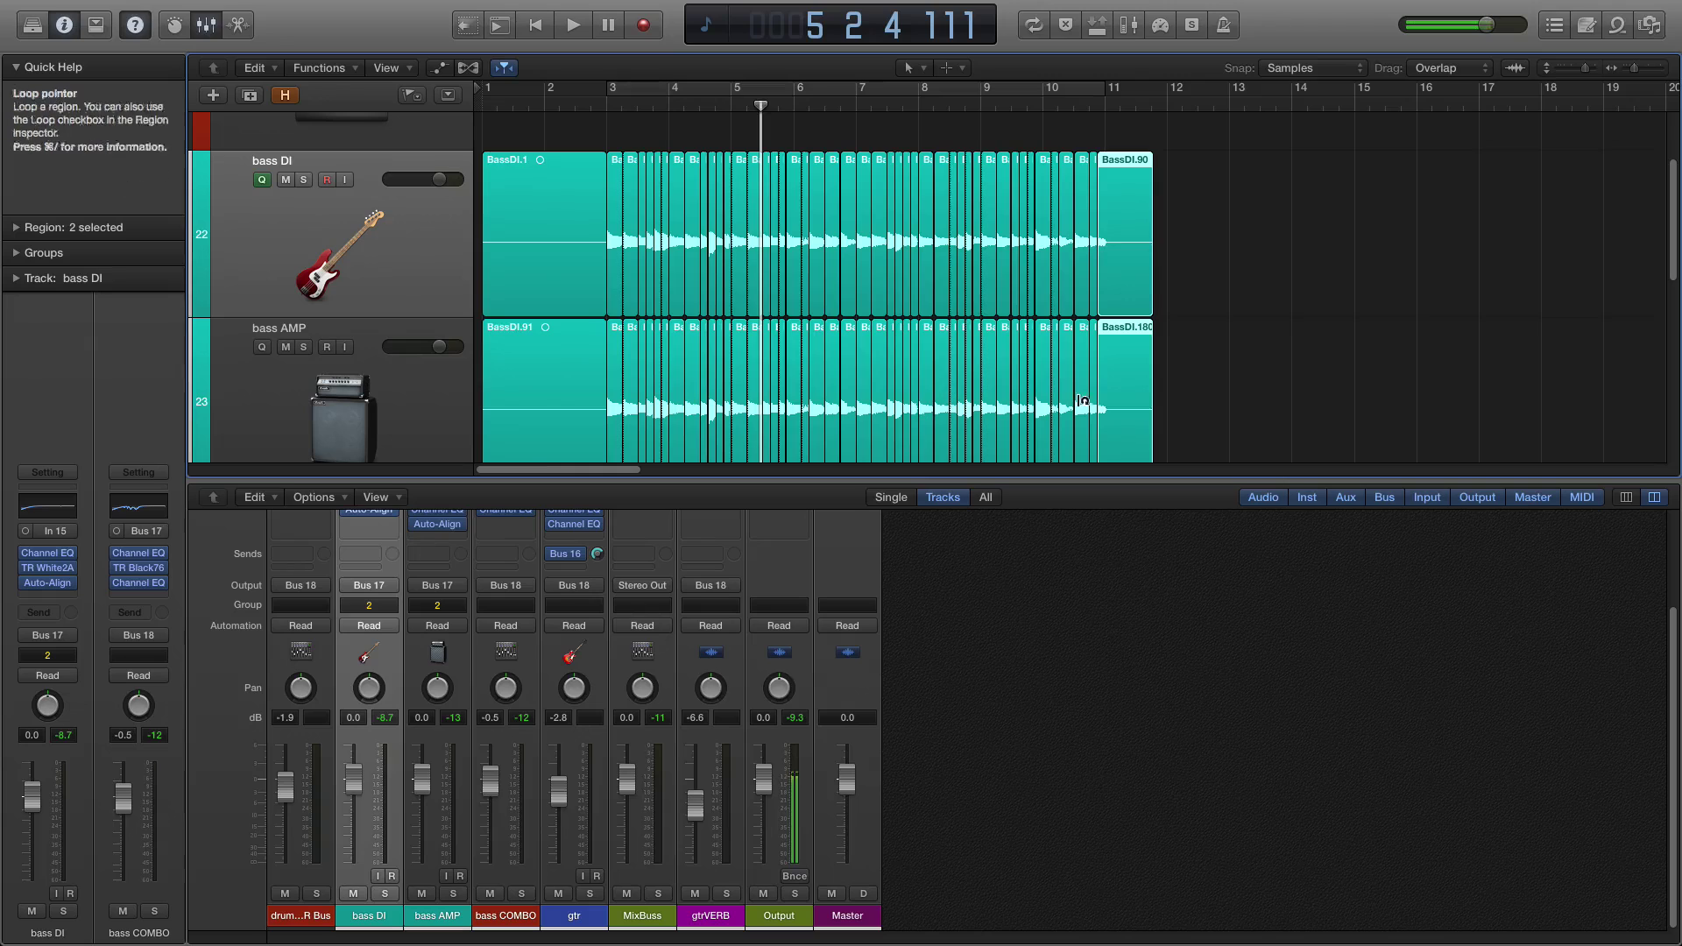
Select all slices on both bass tracks and shorten their ends by three nudges at the 10 ms nudge value.
{"action": "left_click_drag", "start_coordinate": [1242, 245], "coordinate": [595, 404]}
{"action": "key", "text": "super+Right"}
{"action": "key", "text": "super+Right"}
{"action": "key", "text": "super+Right"}
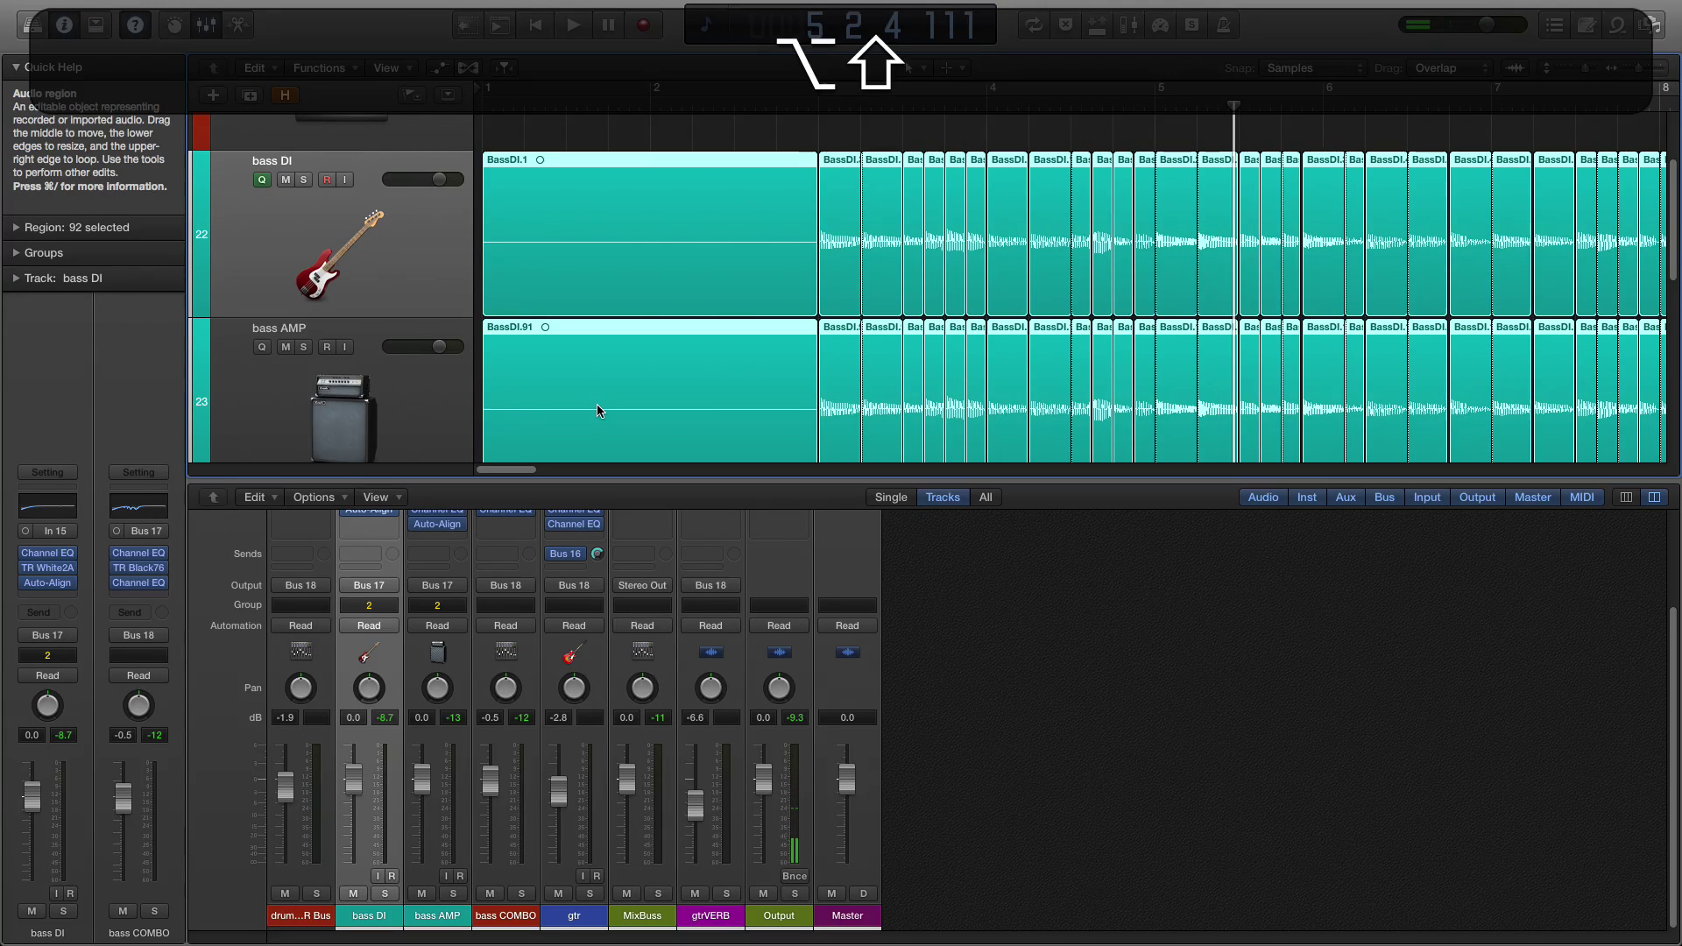
{"action": "key", "text": "alt+shift+Left"}
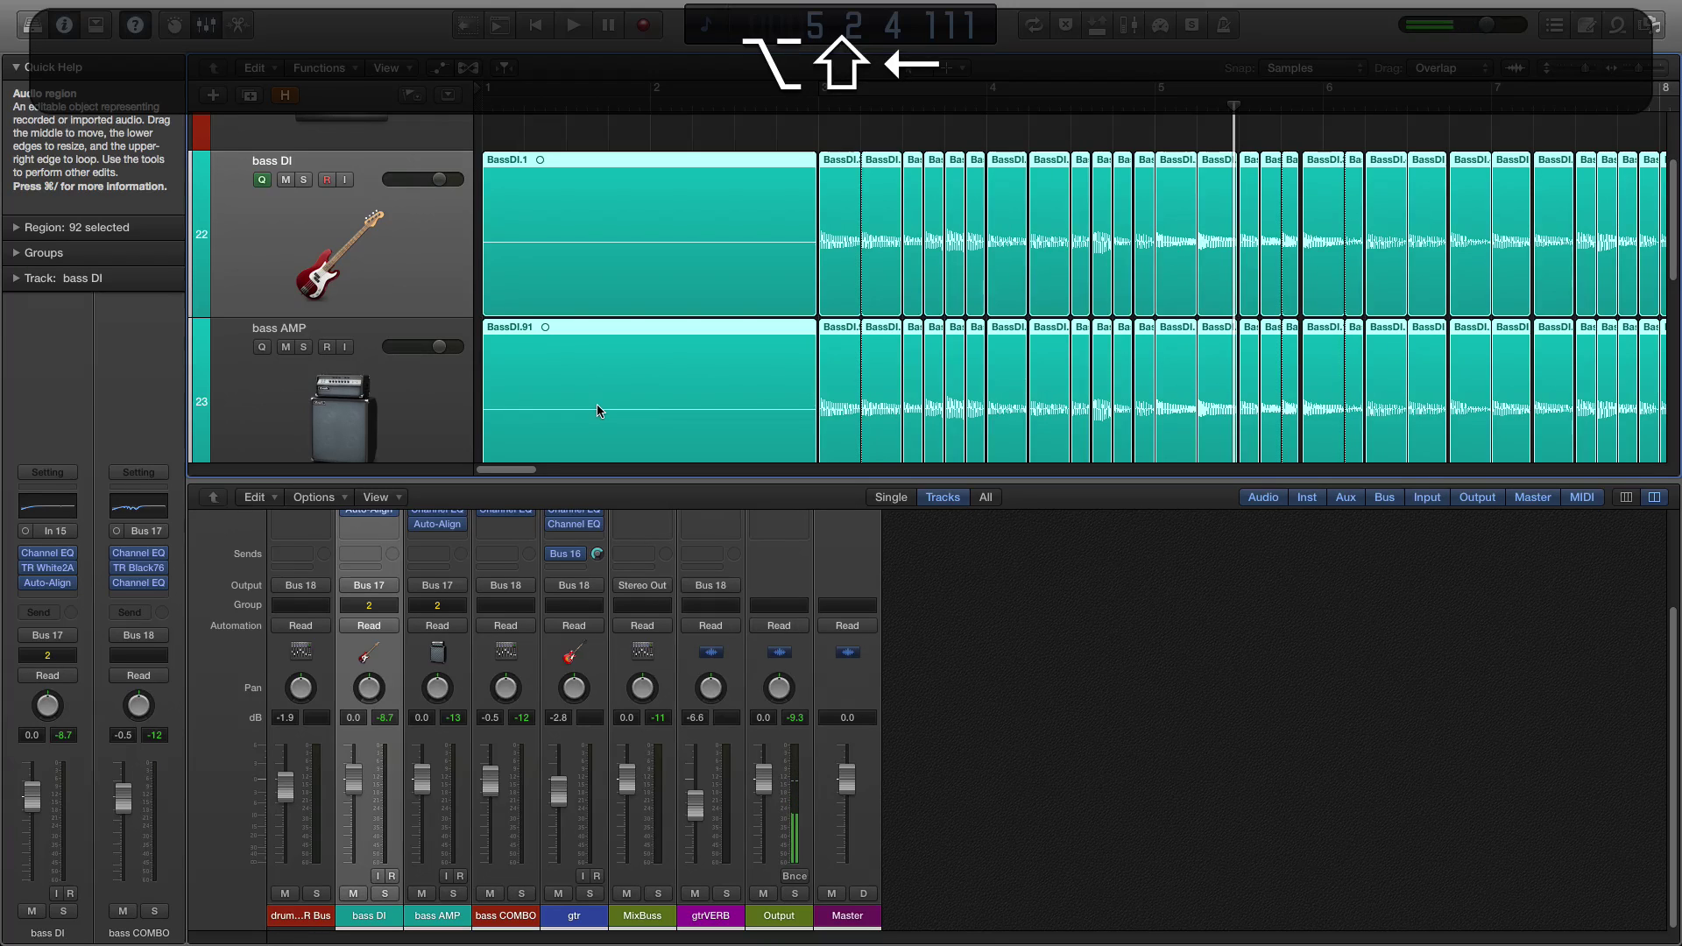
{"action": "key", "text": "alt+shift+Left"}
{"action": "key", "text": "alt+shift+Left"}
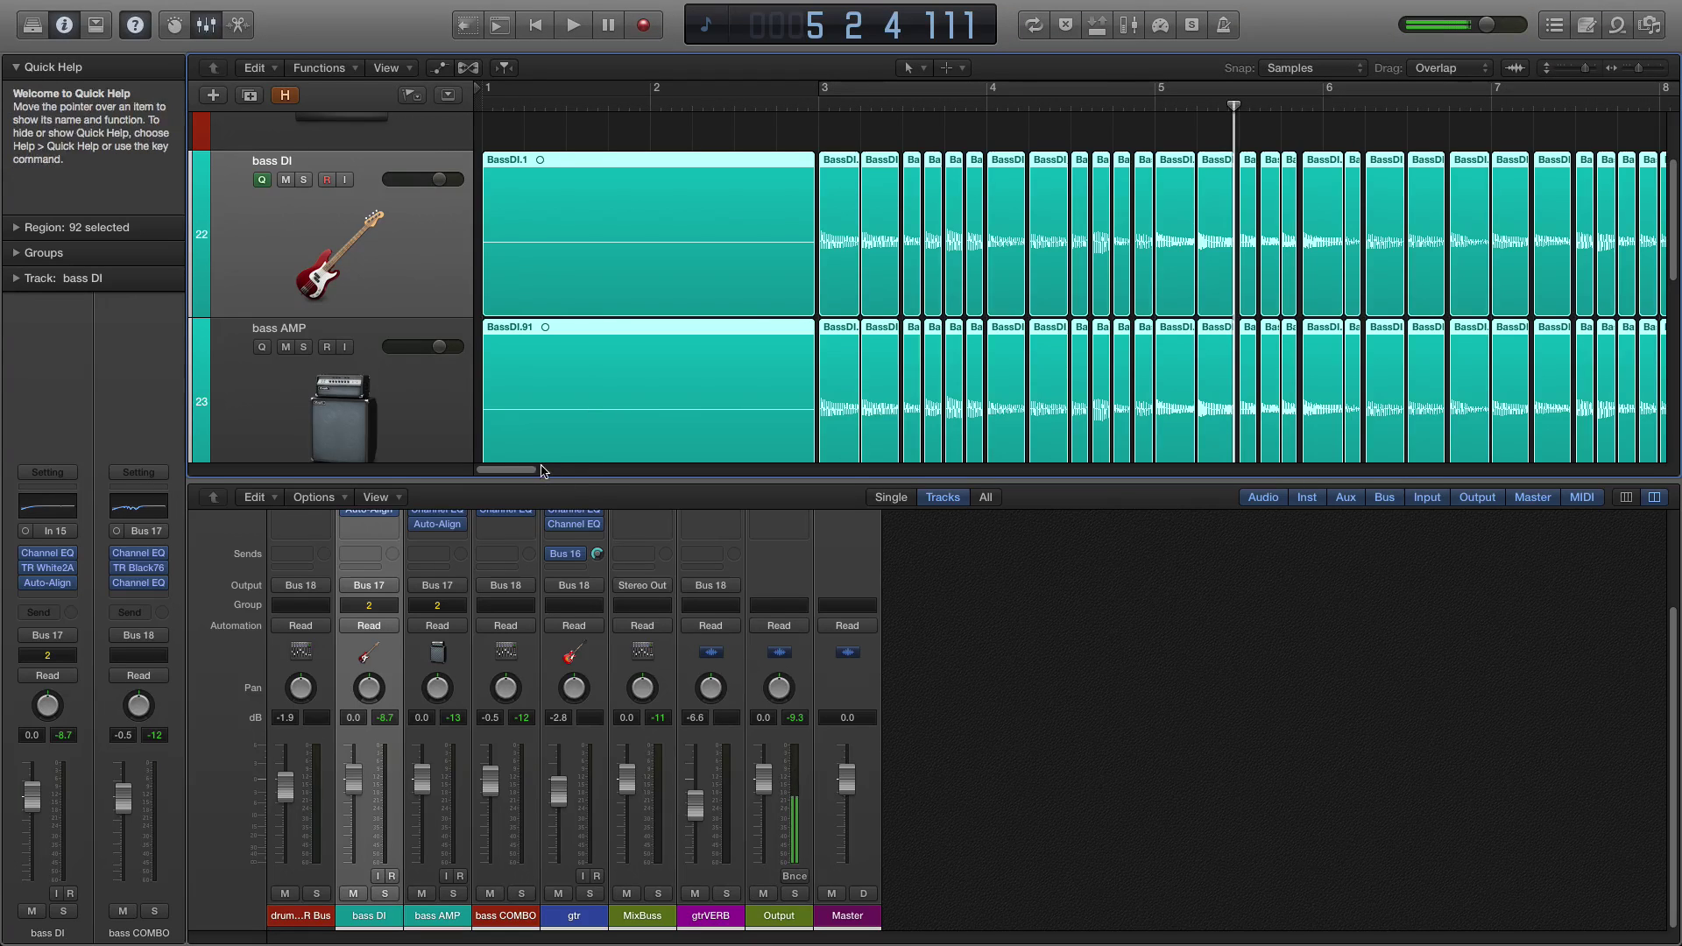
Shorten the end of the first bass slice at bar 3 by one nudge on both grouped tracks.
{"action": "mouse_move", "coordinate": [529, 470]}
{"action": "left_mouse_down"}
{"action": "mouse_move", "coordinate": [571, 476]}
{"action": "mouse_move", "coordinate": [508, 477]}
{"action": "left_mouse_up"}
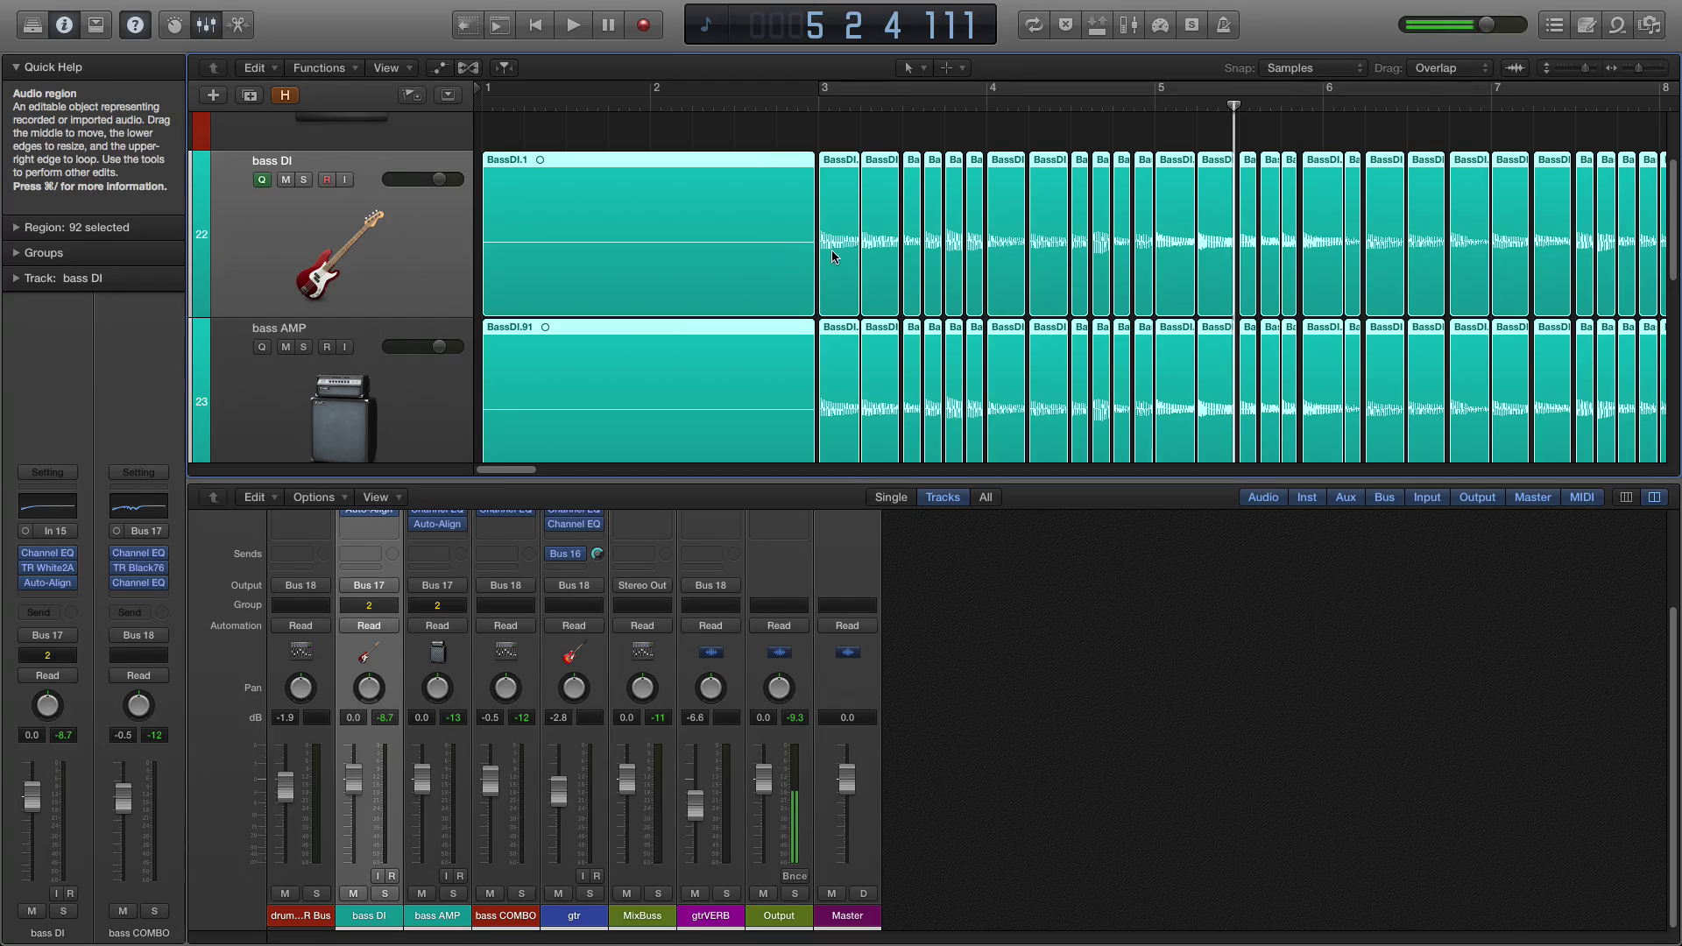
{"action": "left_click", "coordinate": [828, 200]}
{"action": "key", "text": "super+Right"}
{"action": "key", "text": "super+Right"}
{"action": "key", "text": "super+Right"}
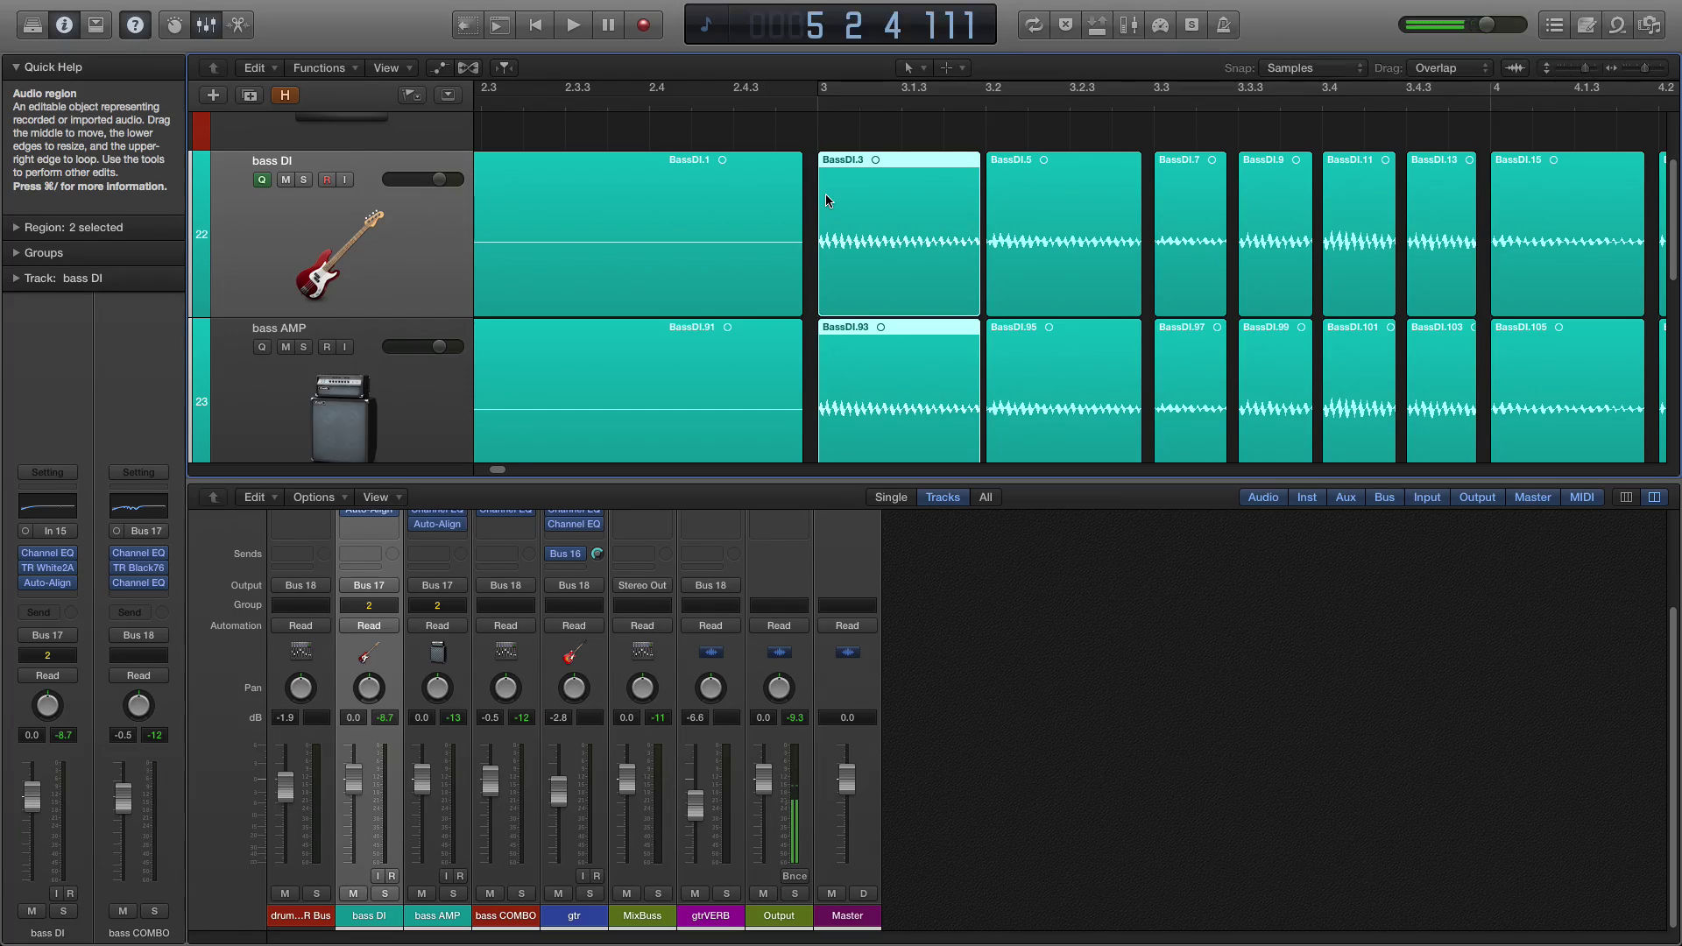
{"action": "key", "text": "alt+shift+Left"}
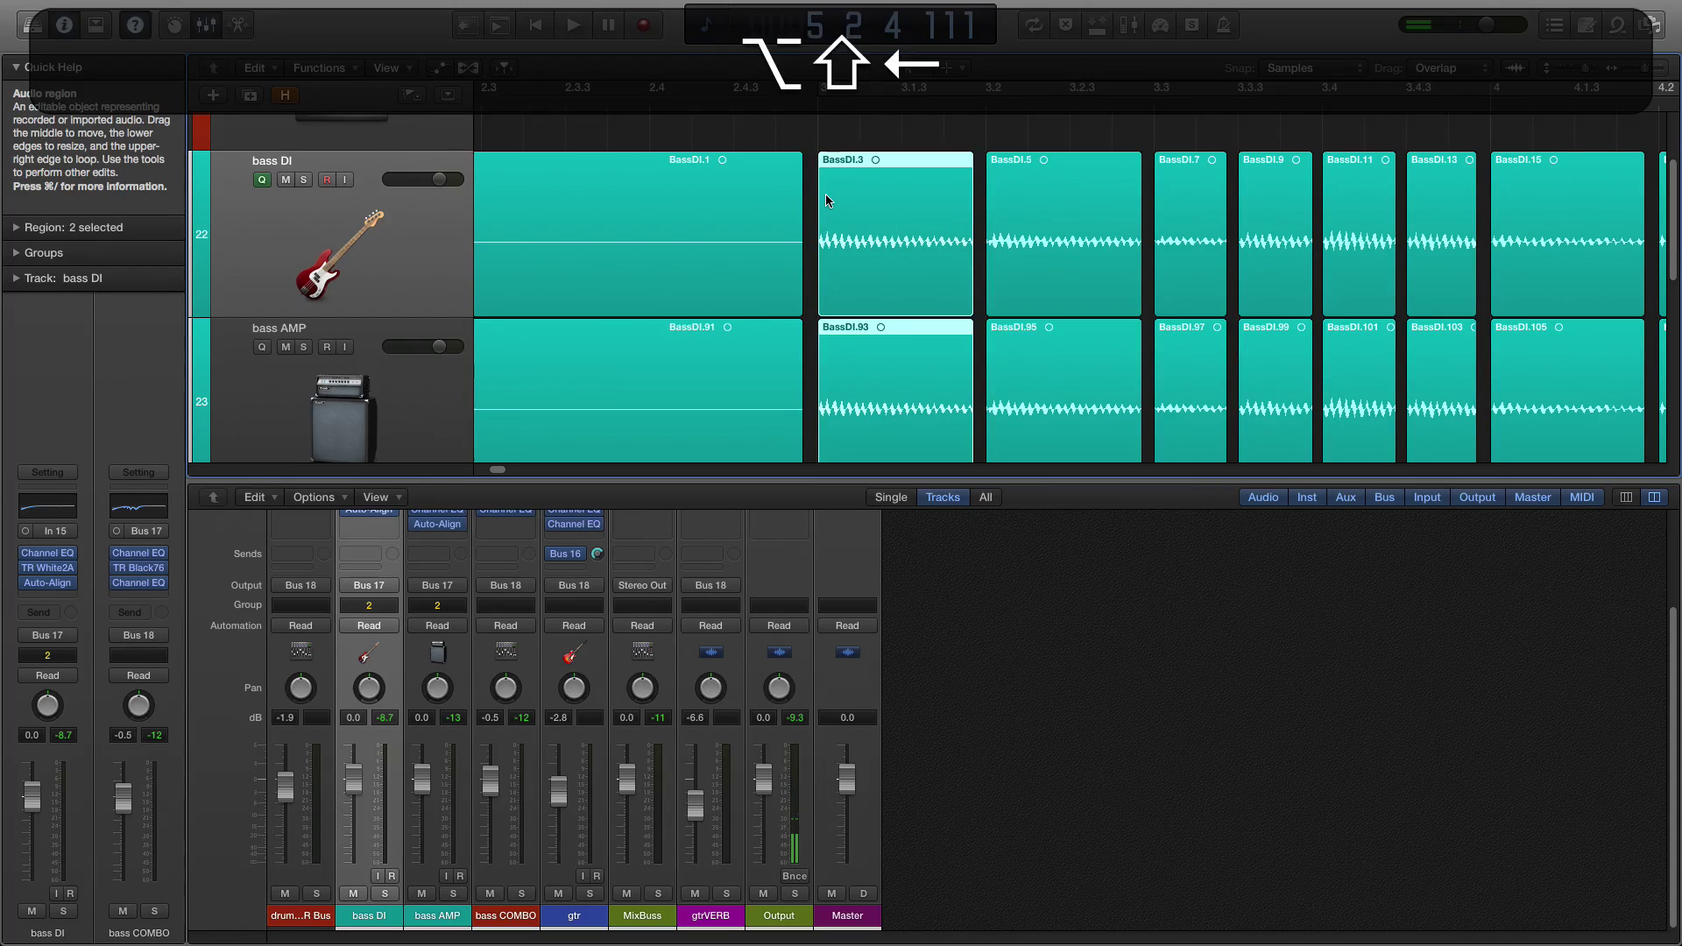
Step through the slices one by one from bar 3 to bar 5 beat 3, bringing the playhead along to check their ends.
{"action": "key", "text": "Right"}
{"action": "key", "text": "Right"}
{"action": "key", "text": "Right"}
{"action": "key", "text": "Right"}
{"action": "key", "text": "Right"}
{"action": "key", "text": "Right"}
{"action": "key", "text": "Right"}
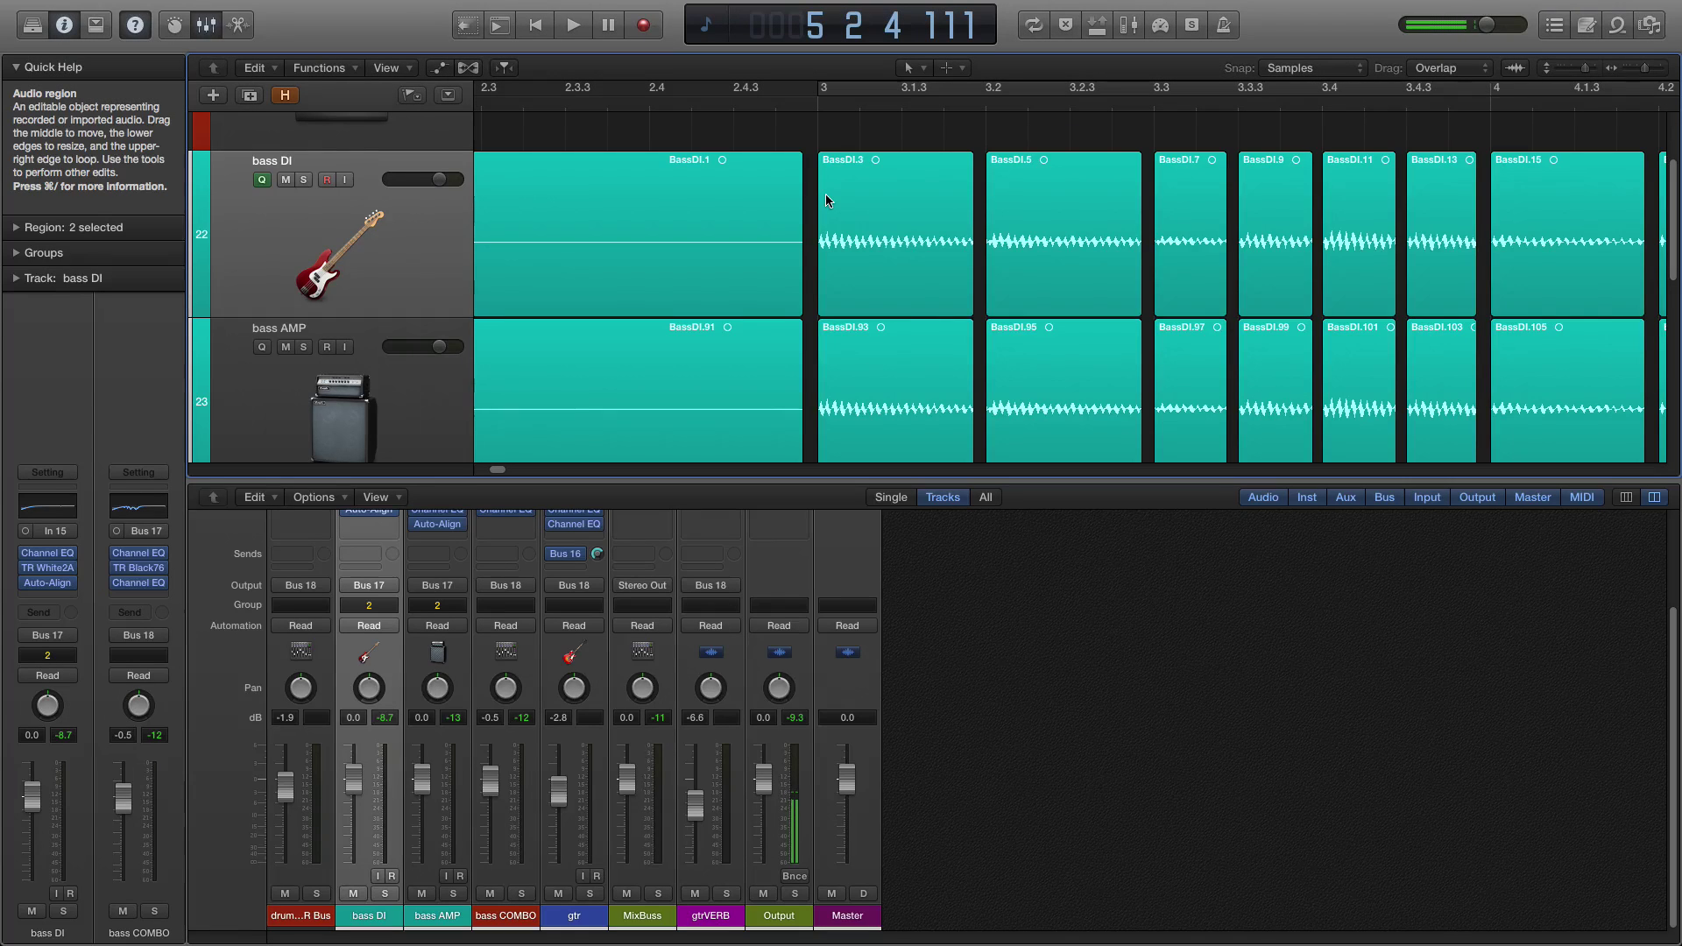
{"action": "key", "text": "ctrl+Home"}
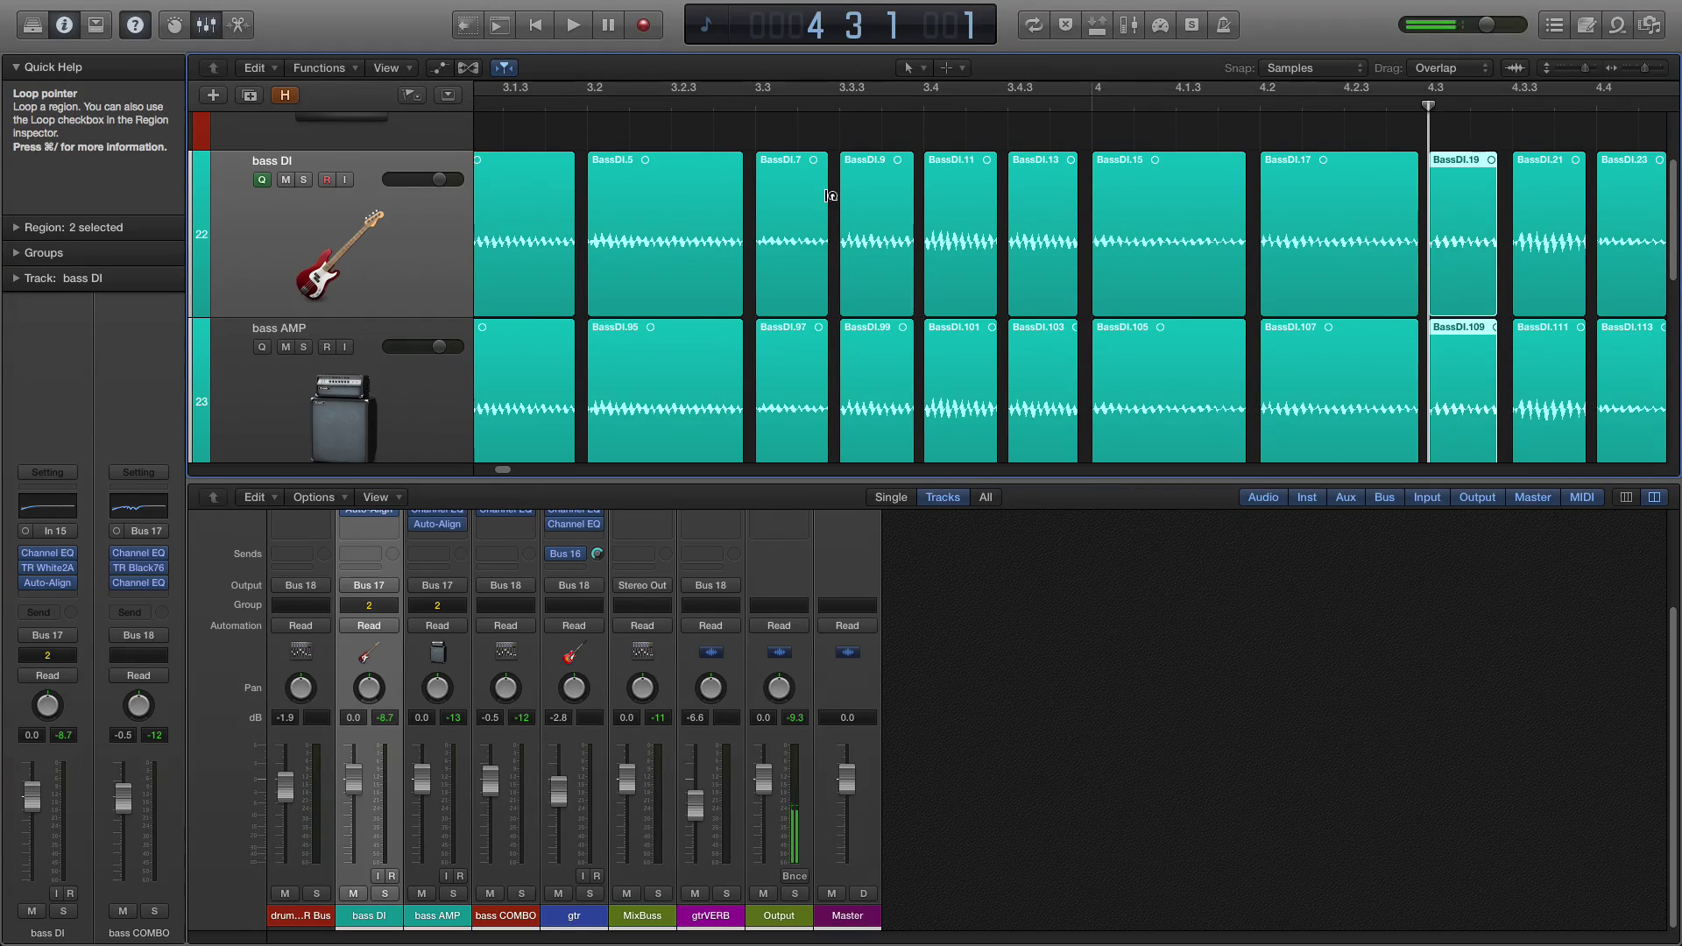
{"action": "key", "text": "Right"}
{"action": "key", "text": "Right"}
{"action": "key", "text": "Right"}
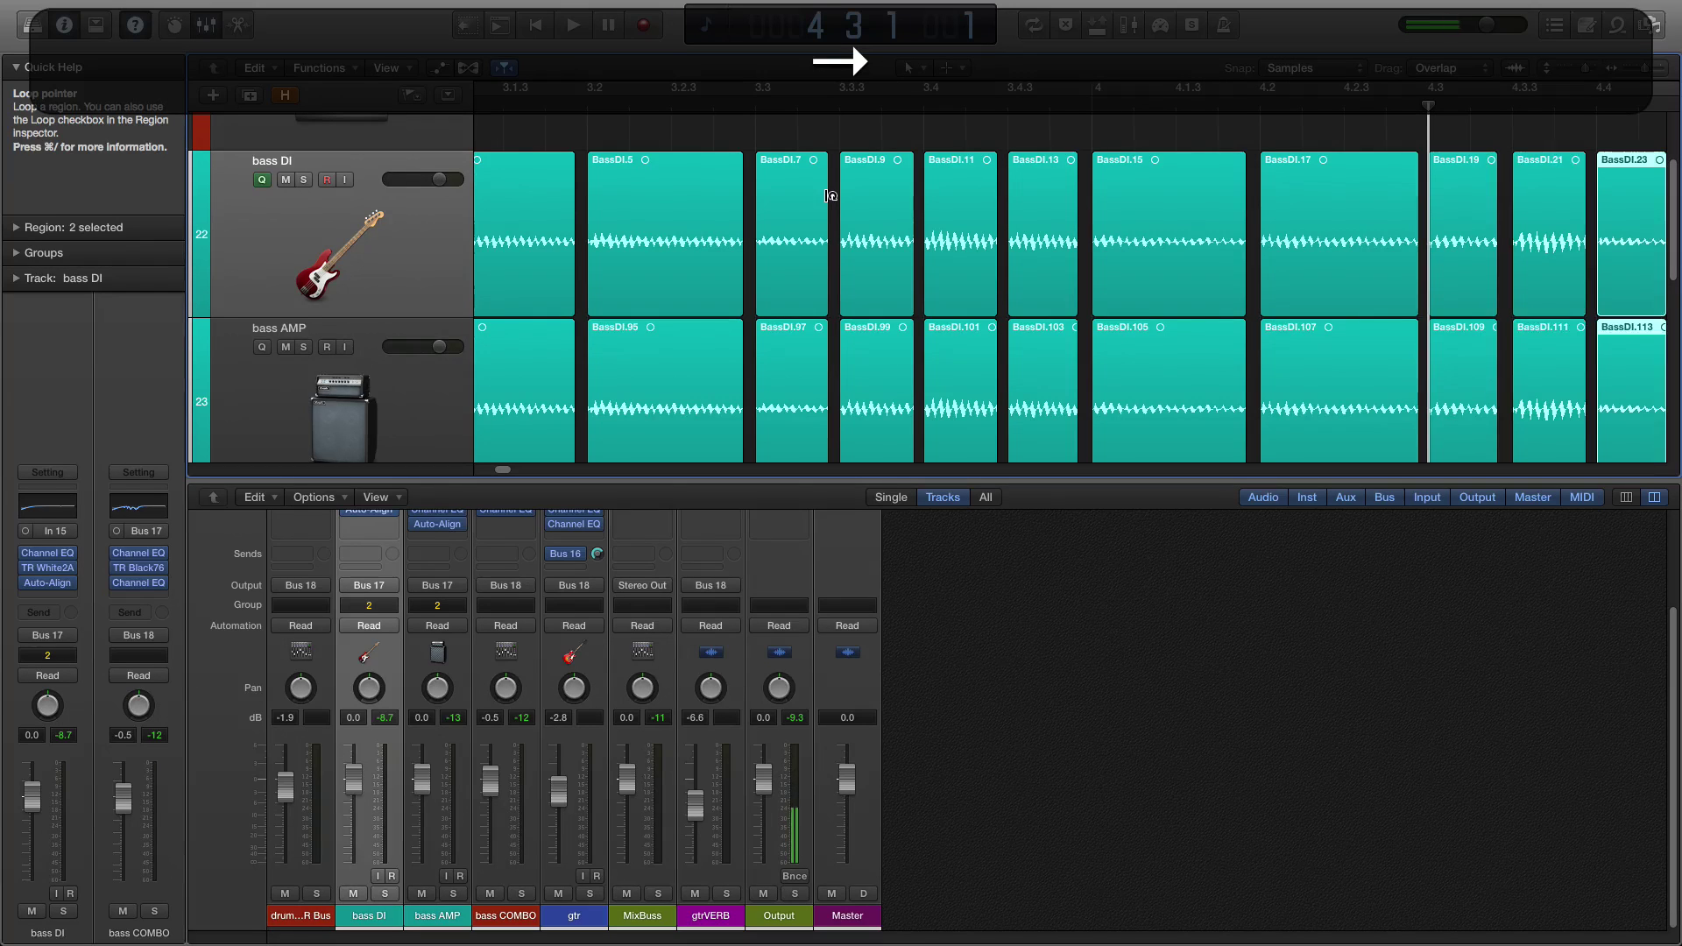
{"action": "key", "text": "ctrl+Home"}
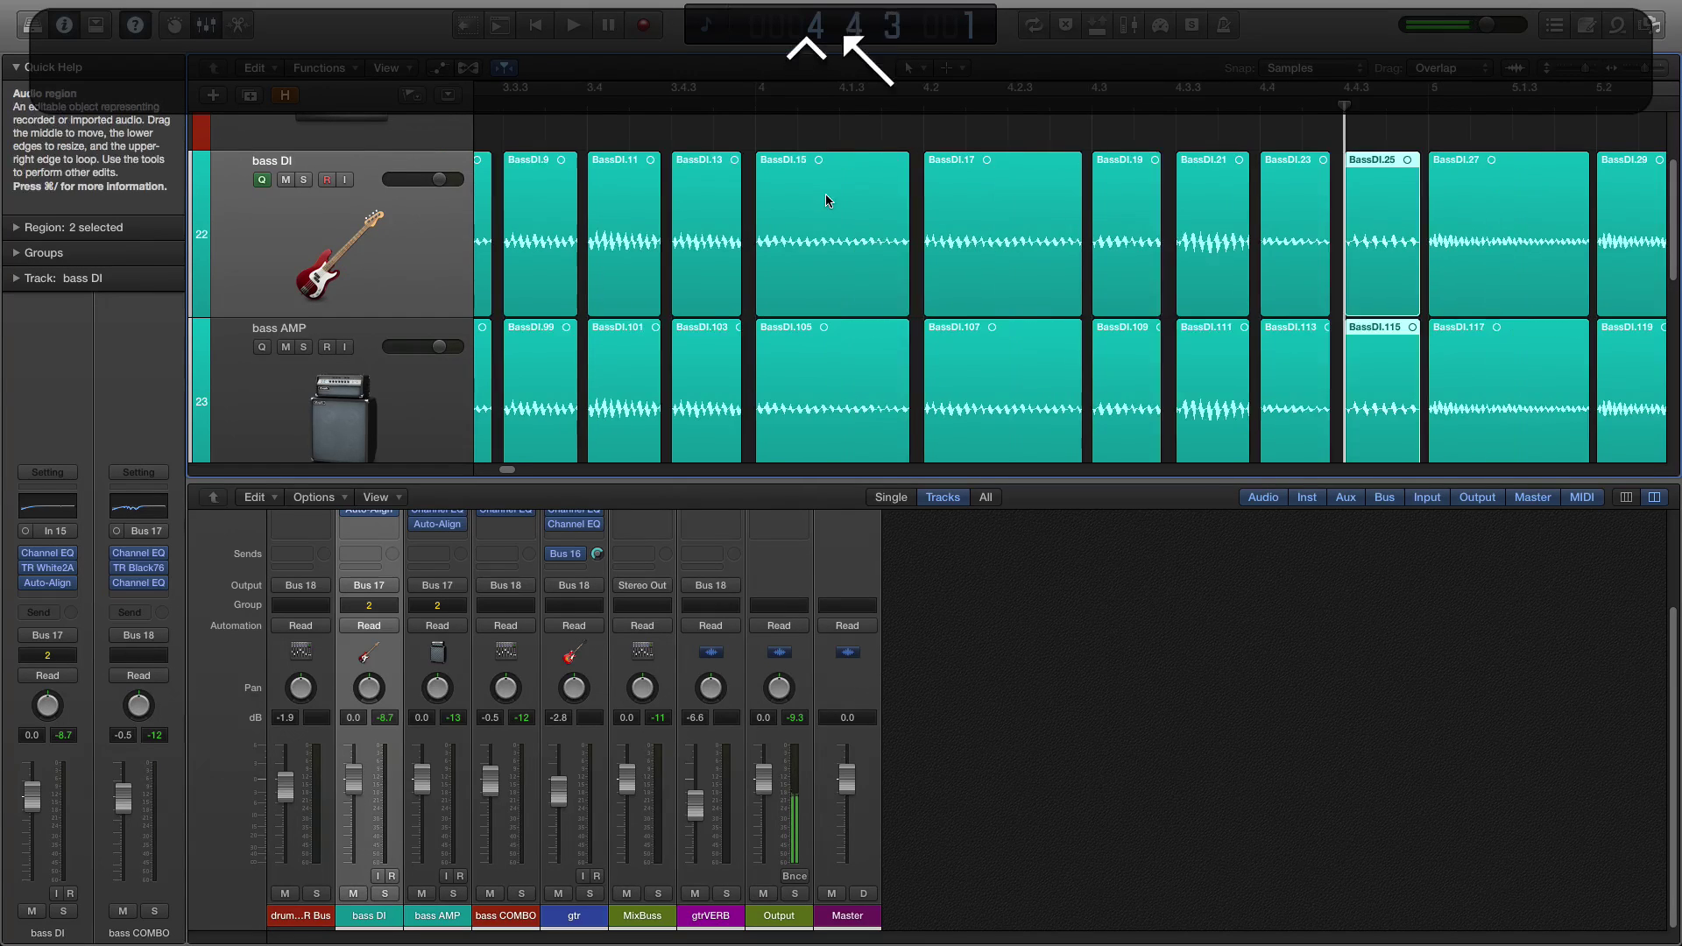
{"action": "key", "text": "Right"}
{"action": "key", "text": "Right"}
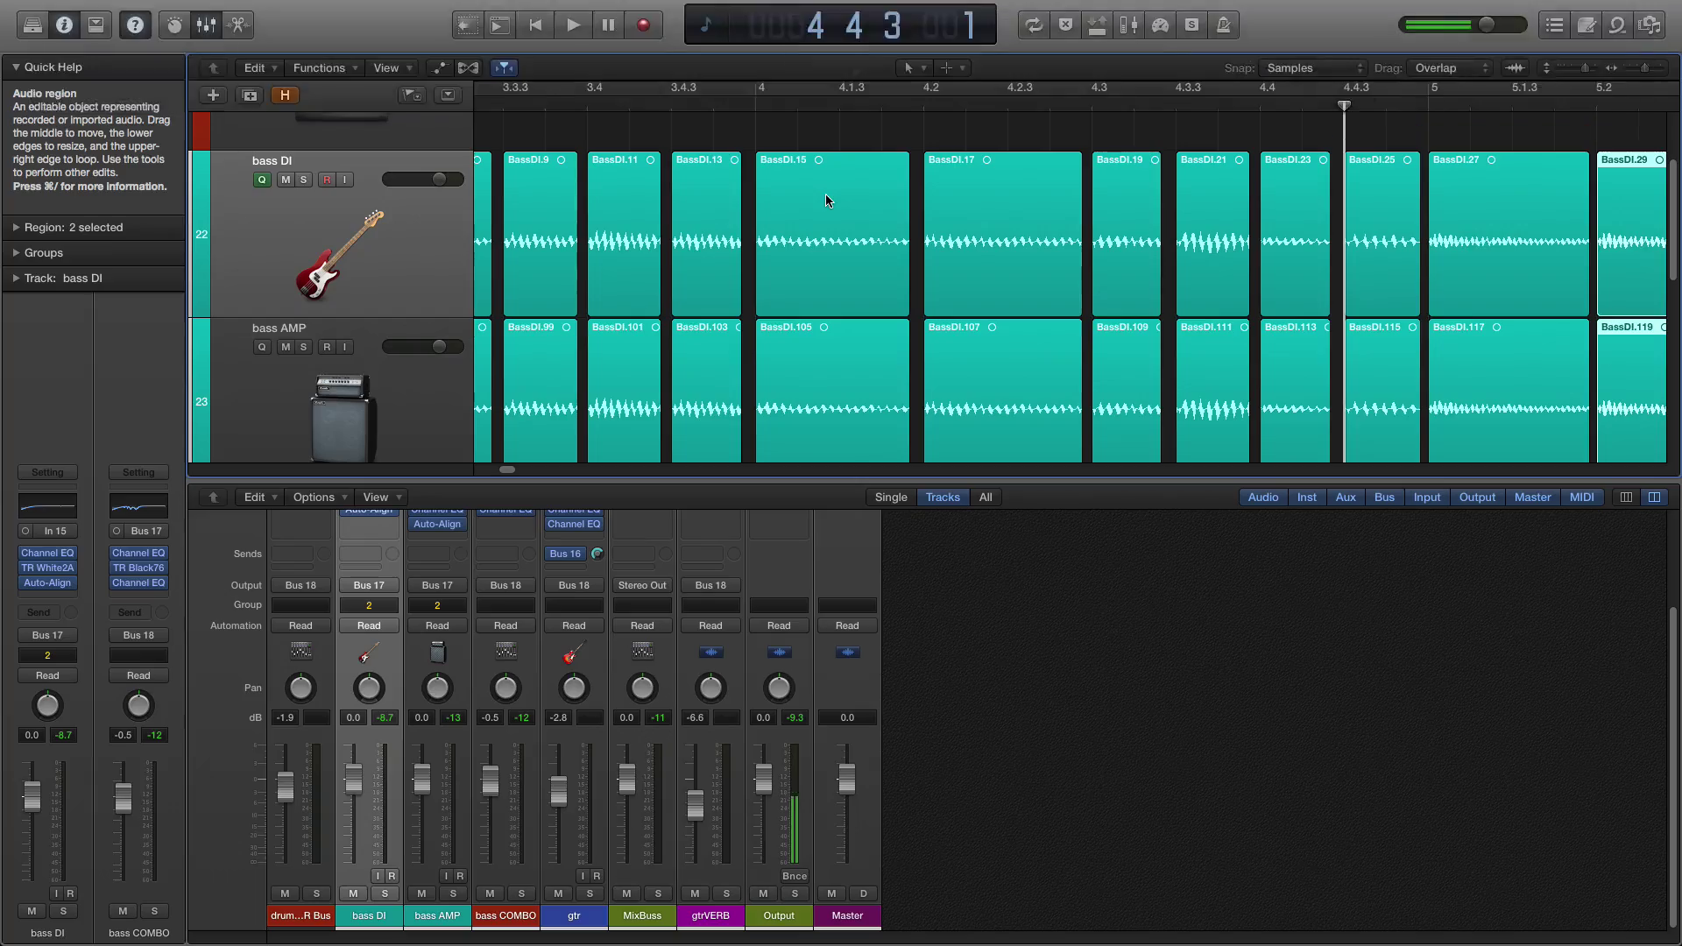
{"action": "key", "text": "Right"}
{"action": "key", "text": "ctrl+Home"}
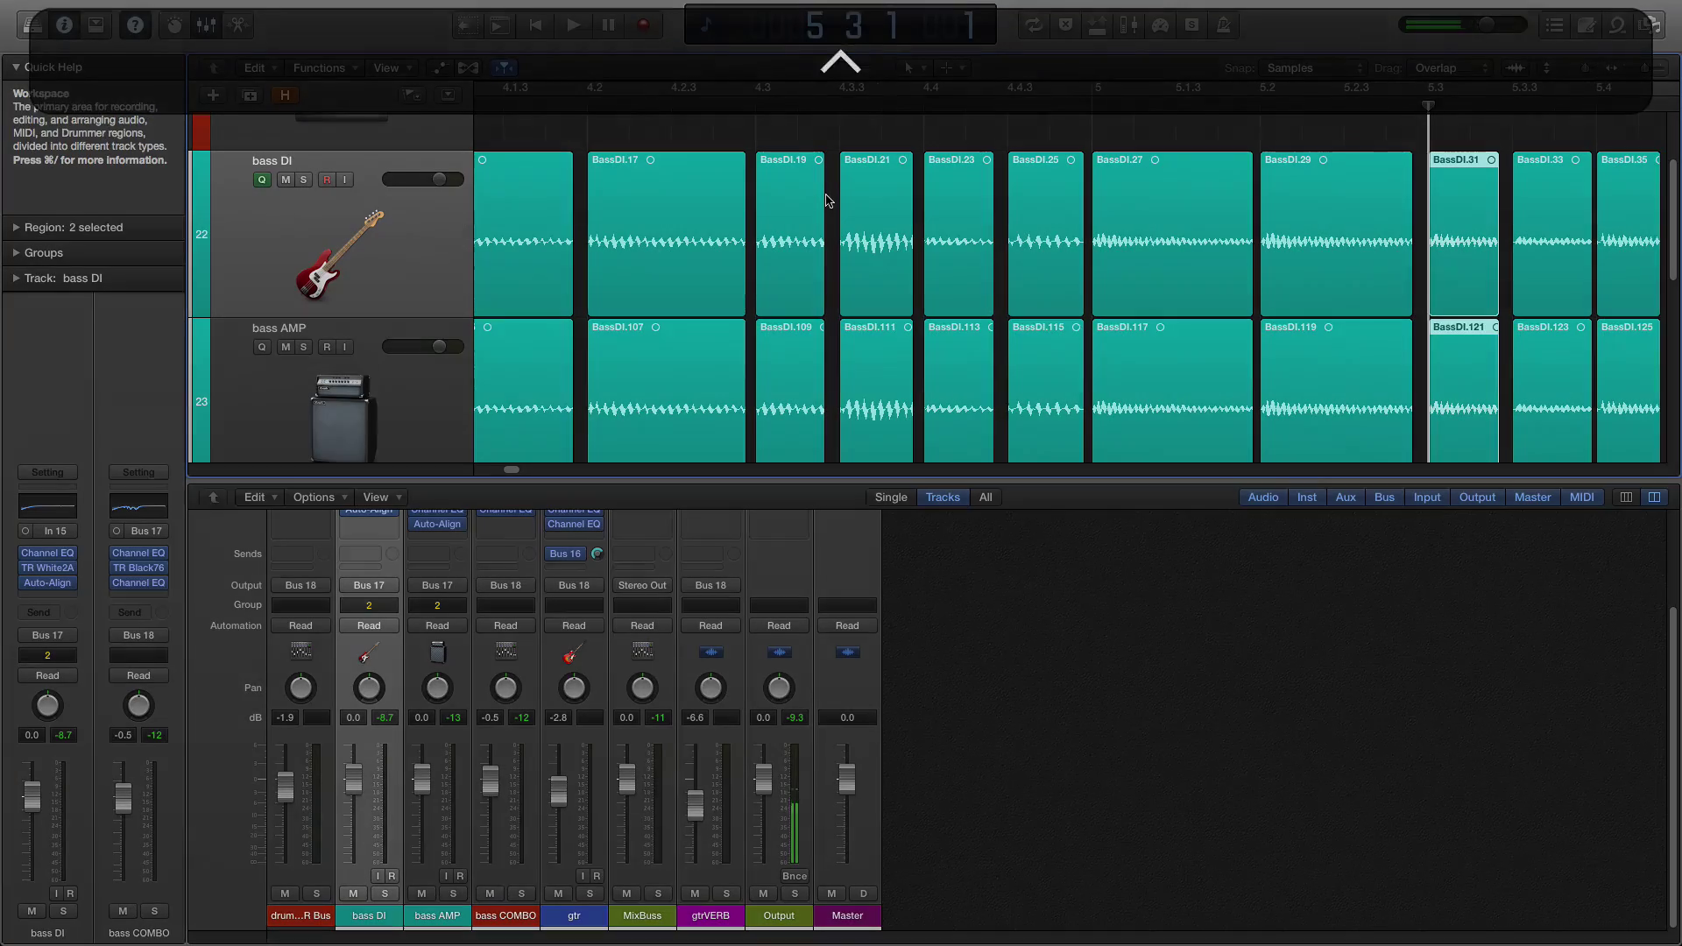
Lengthen the ends of the short slice just after bar 10 and the slice at bar 10 beat 2 by one nudge.
{"action": "key", "text": "Left"}
{"action": "key", "text": "alt+shift+Right"}
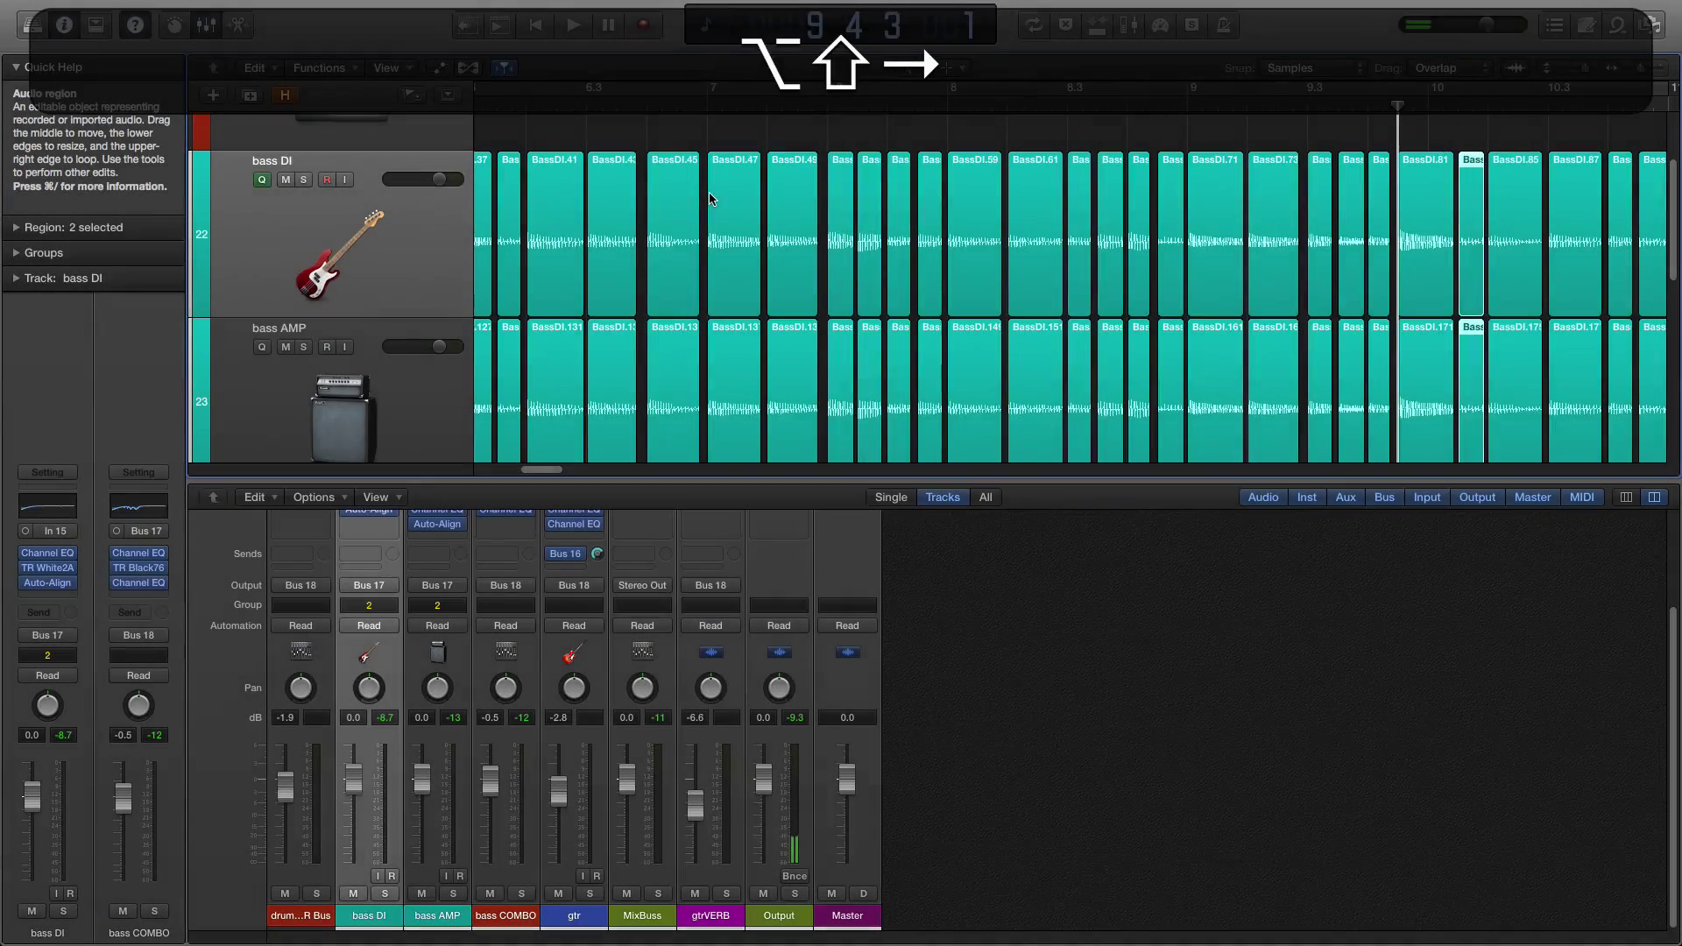
{"action": "key", "text": "Right"}
{"action": "key", "text": "alt+shift+Right"}
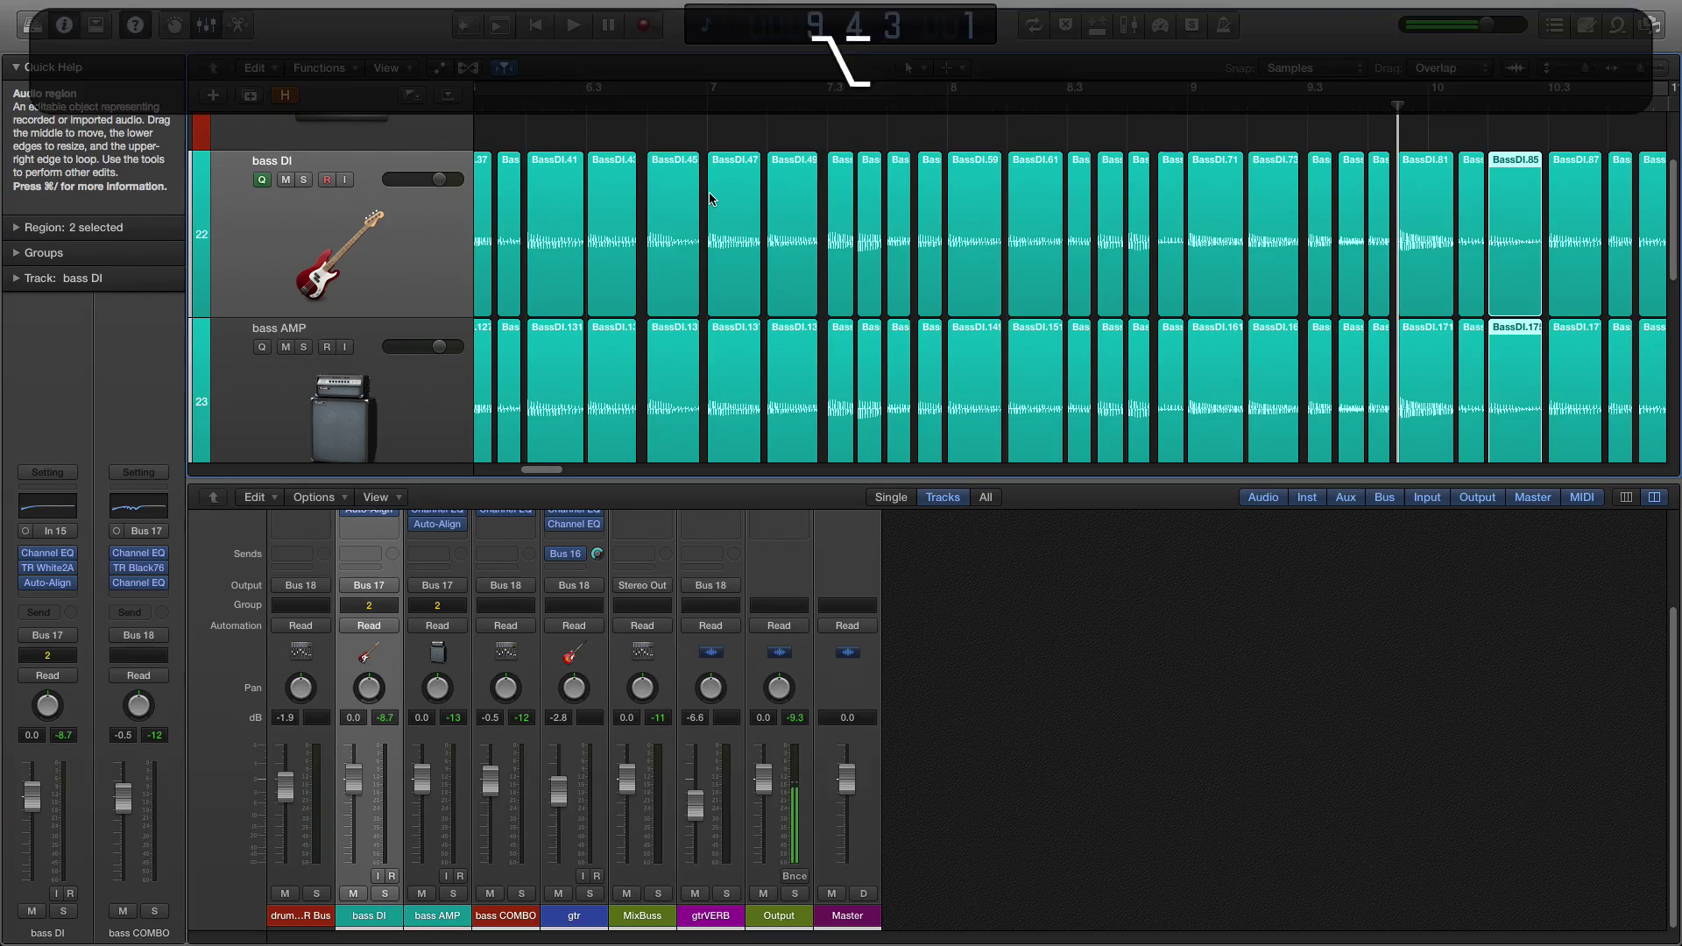
{"action": "key", "text": "alt+shift+Left"}
{"action": "key", "text": "alt+shift+Right"}
{"action": "key", "text": "alt+shift+Left"}
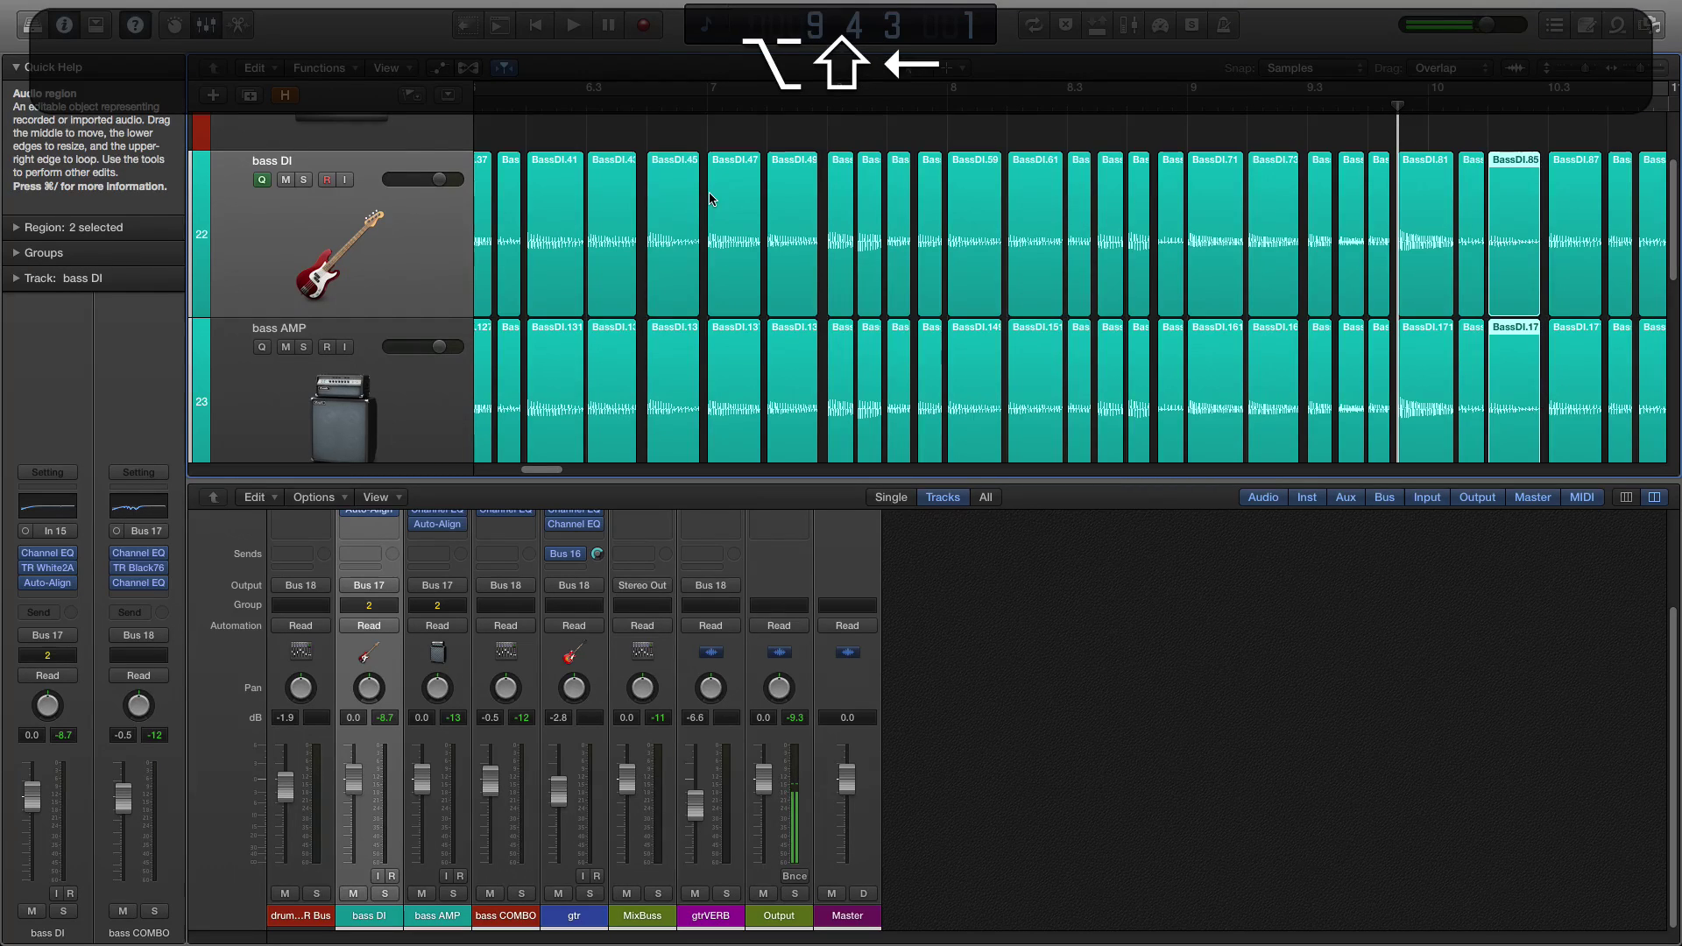
{"action": "key", "text": "alt+shift+Right"}
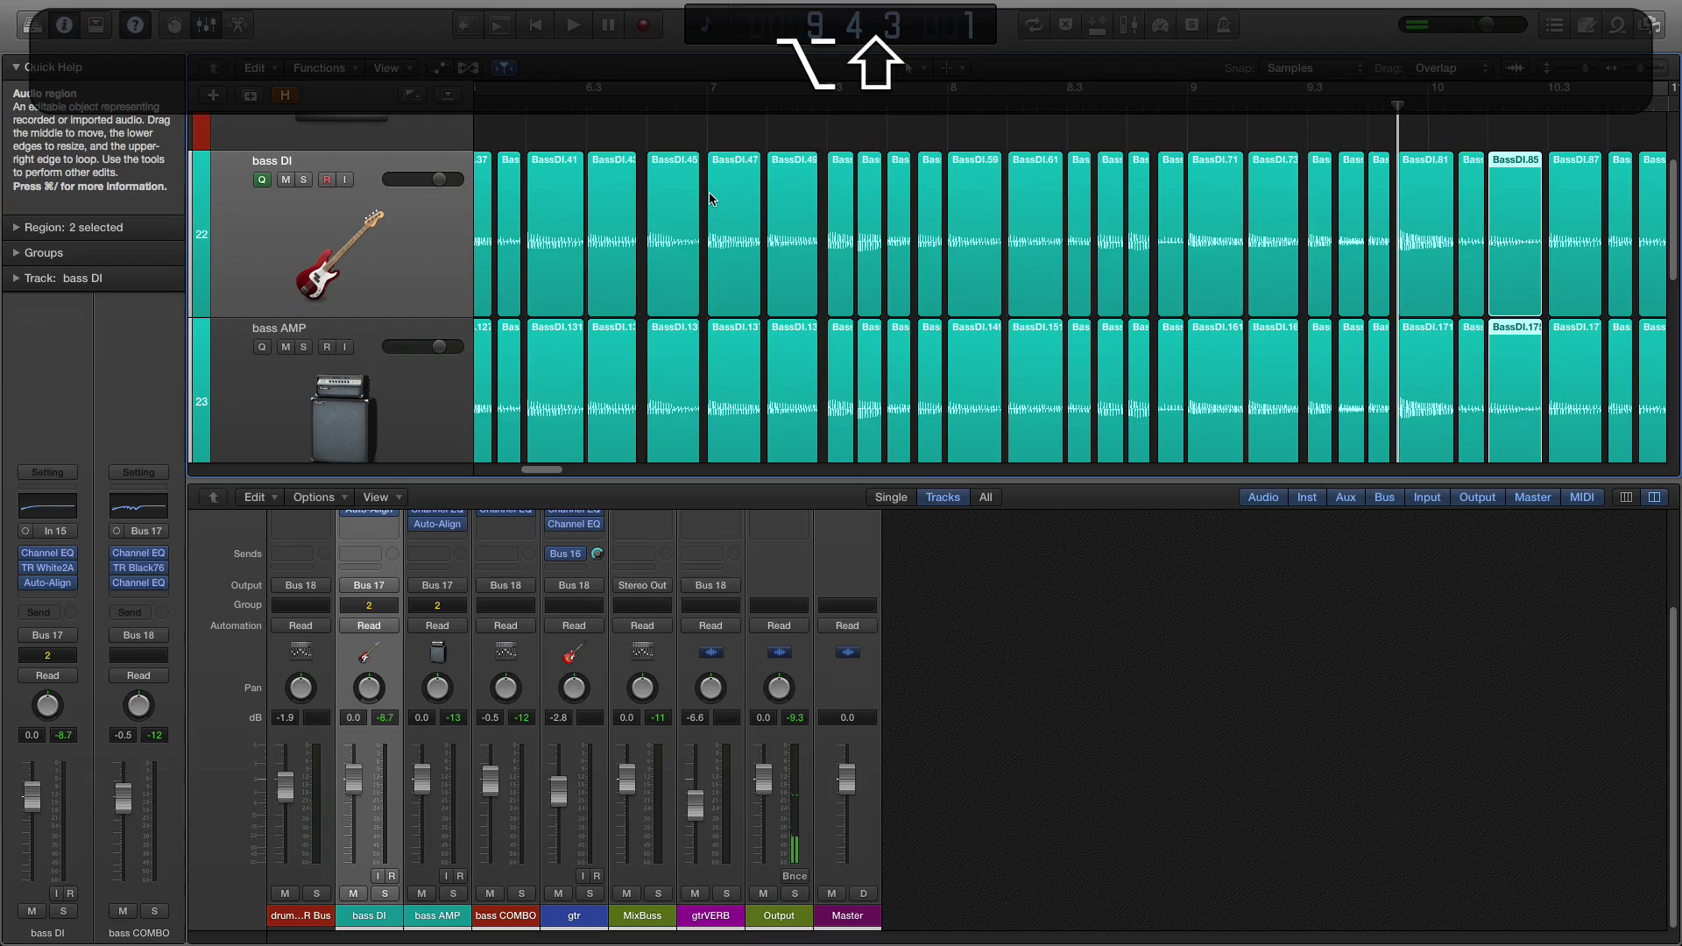
Step through the remaining slices to the final region and move the playhead to its start at bar 10 beat 4.
{"action": "key", "text": "Right"}
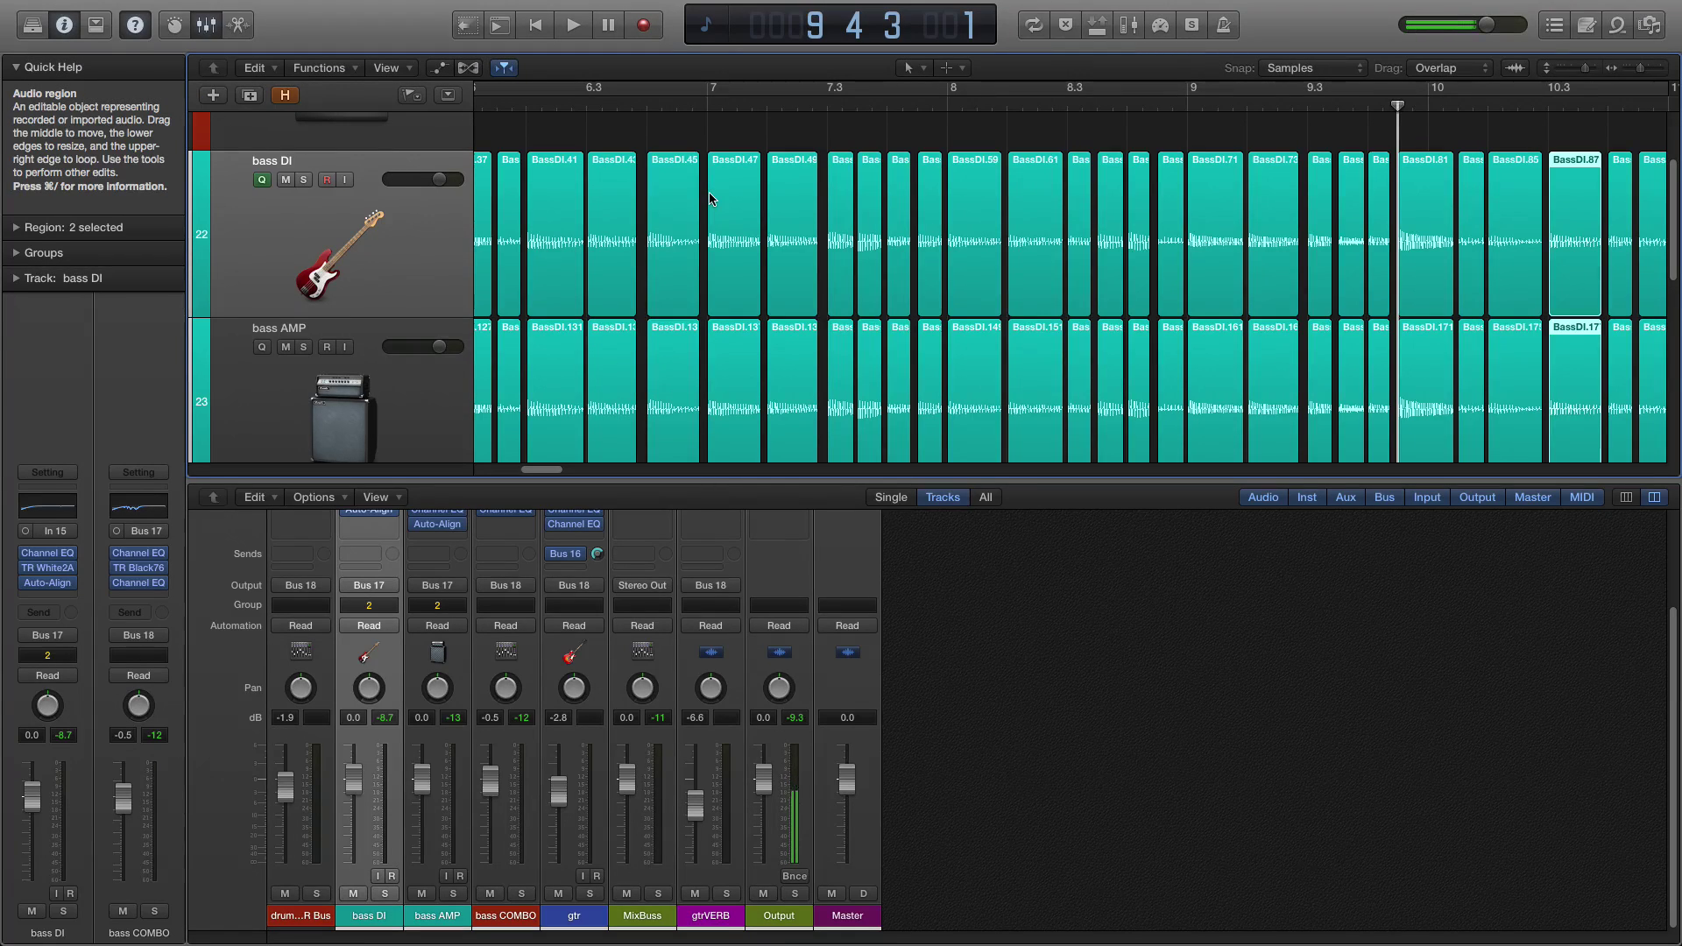
{"action": "key", "text": "Right"}
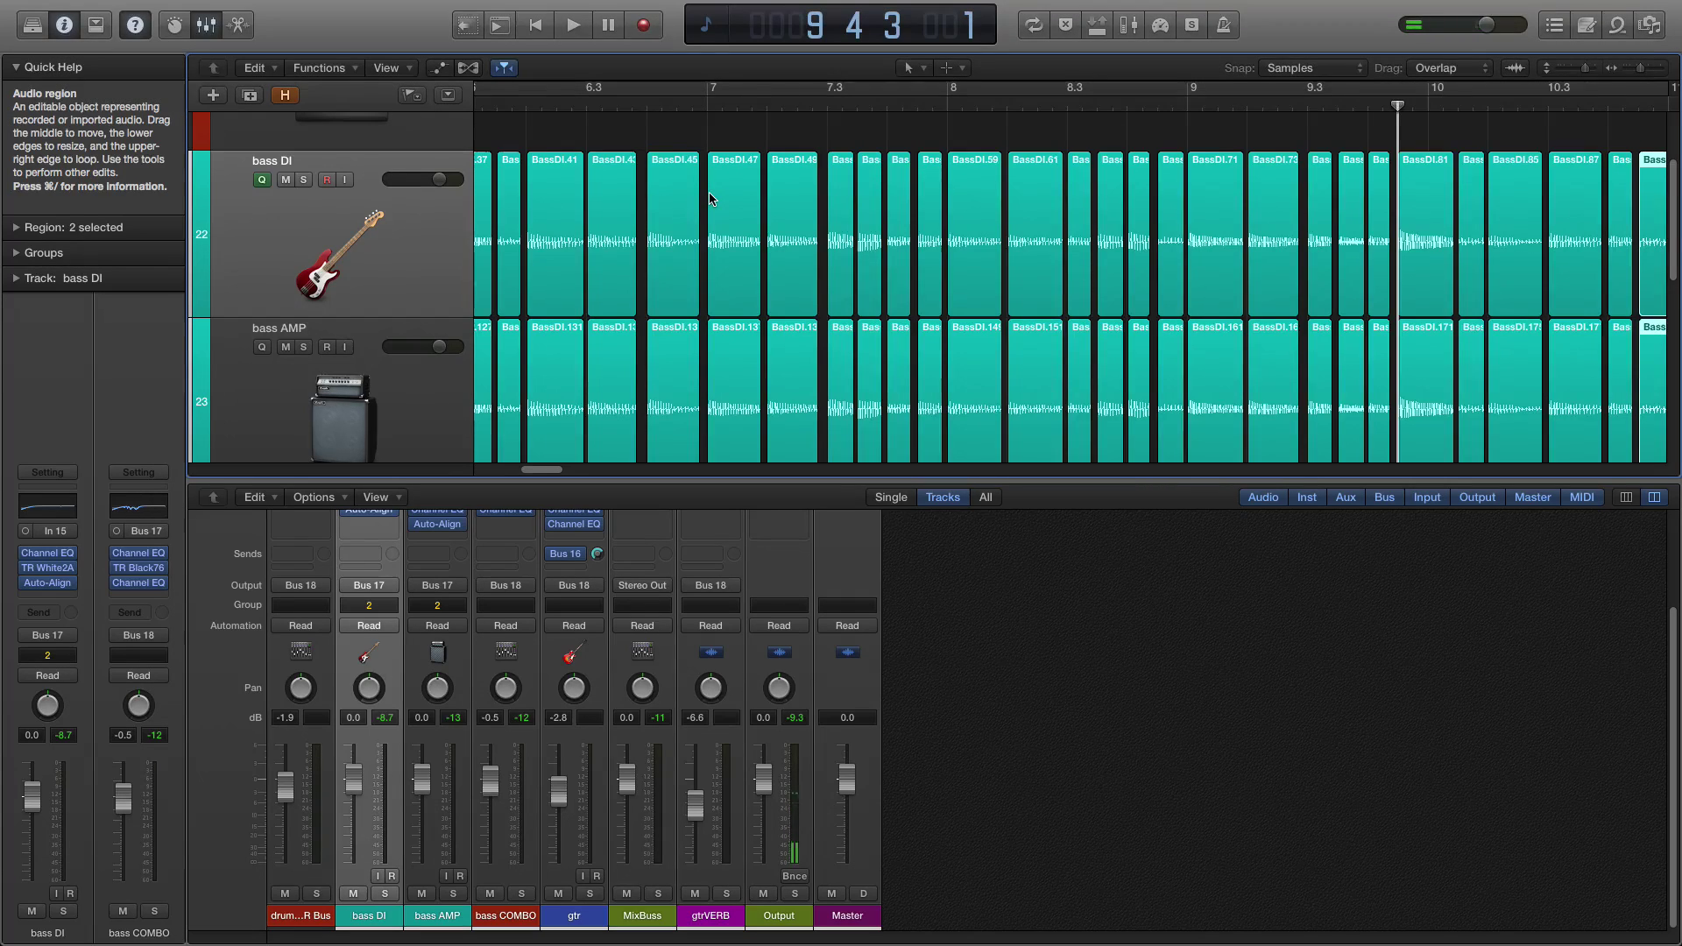
{"action": "key", "text": "ctrl+Home"}
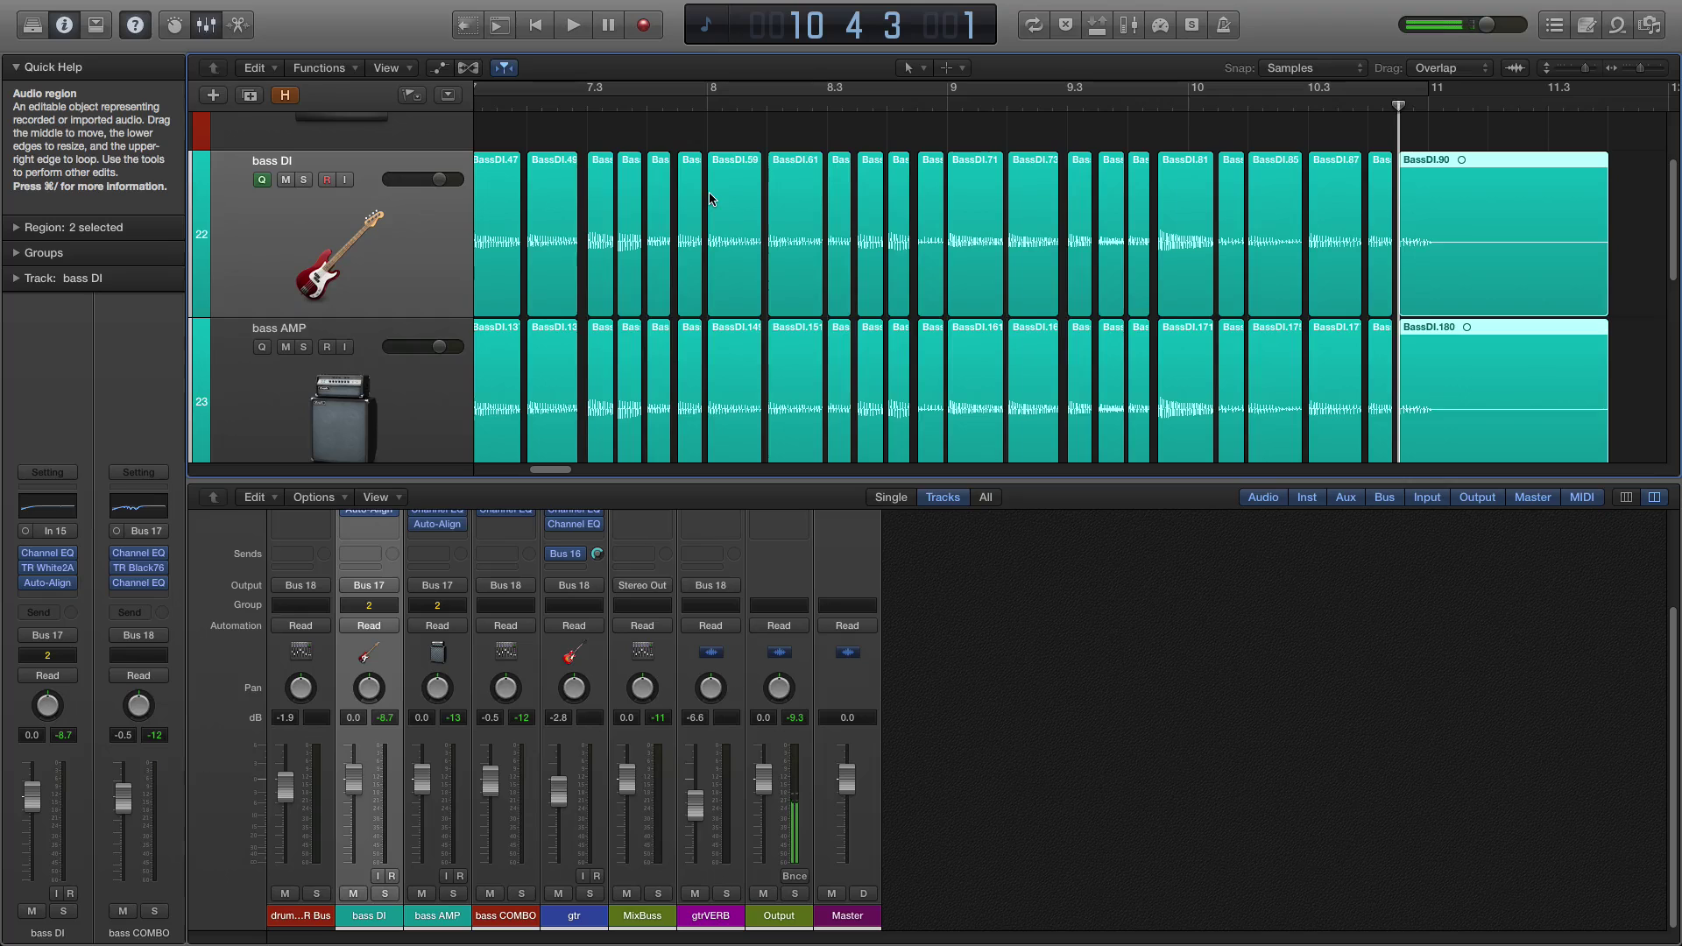
Select all regions on both bass tracks and close the gaps by extending each slice's start back to the preceding slice.
{"action": "key", "text": "super+Left"}
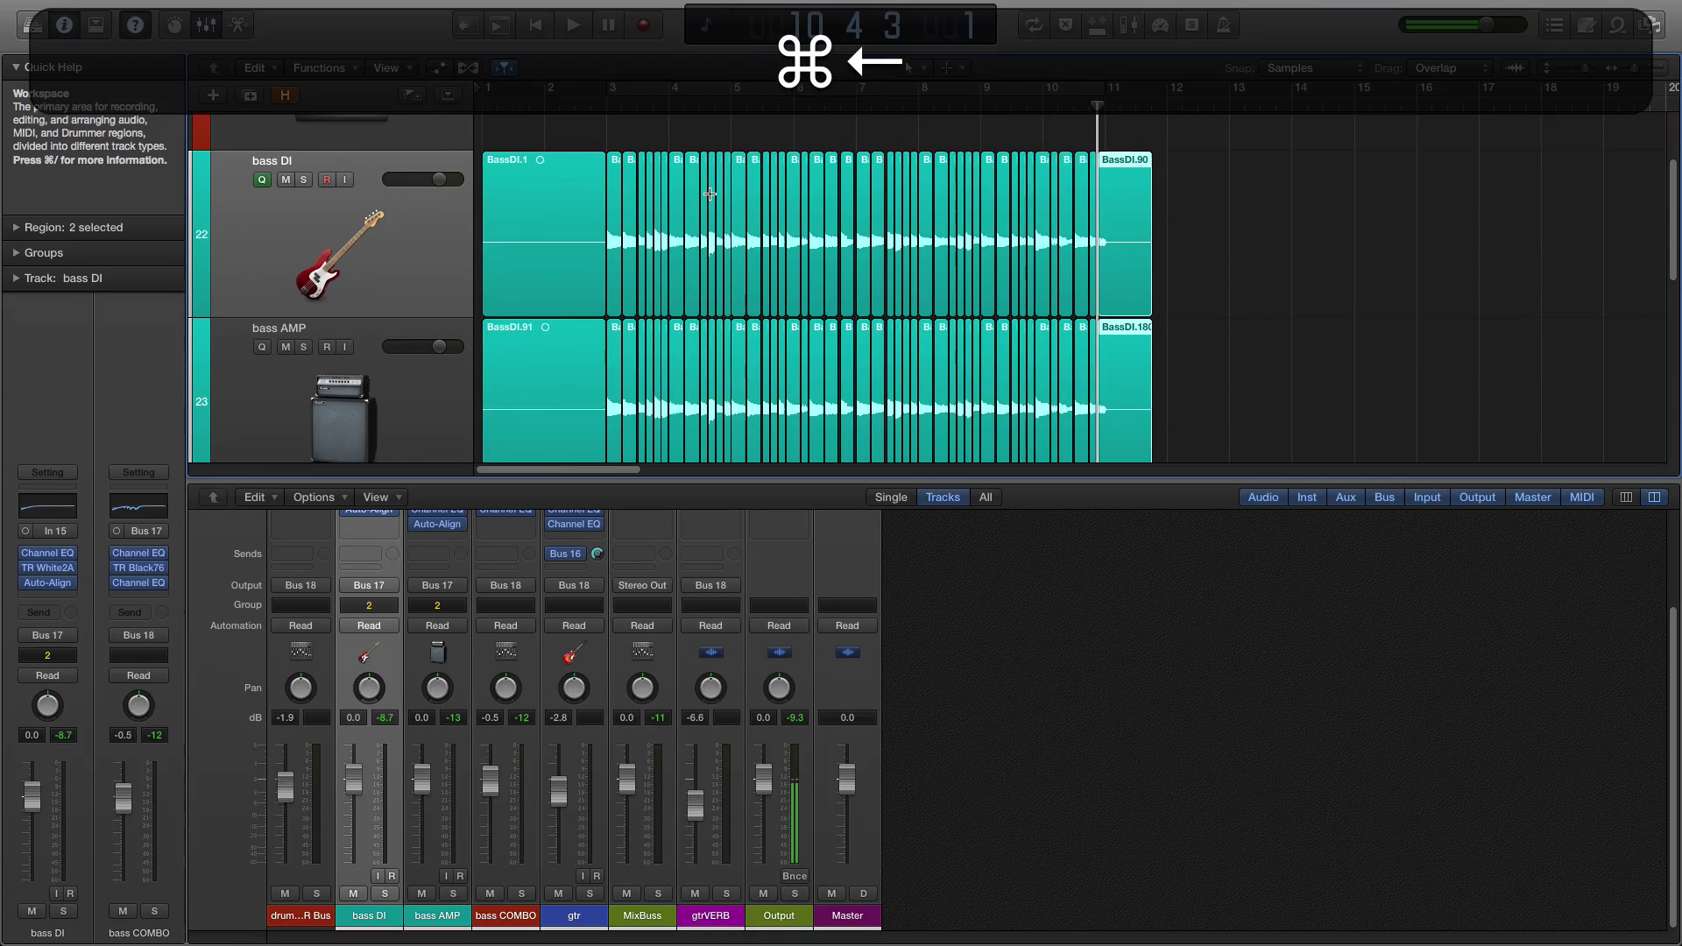
{"action": "left_click_drag", "start_coordinate": [1179, 166], "coordinate": [583, 401]}
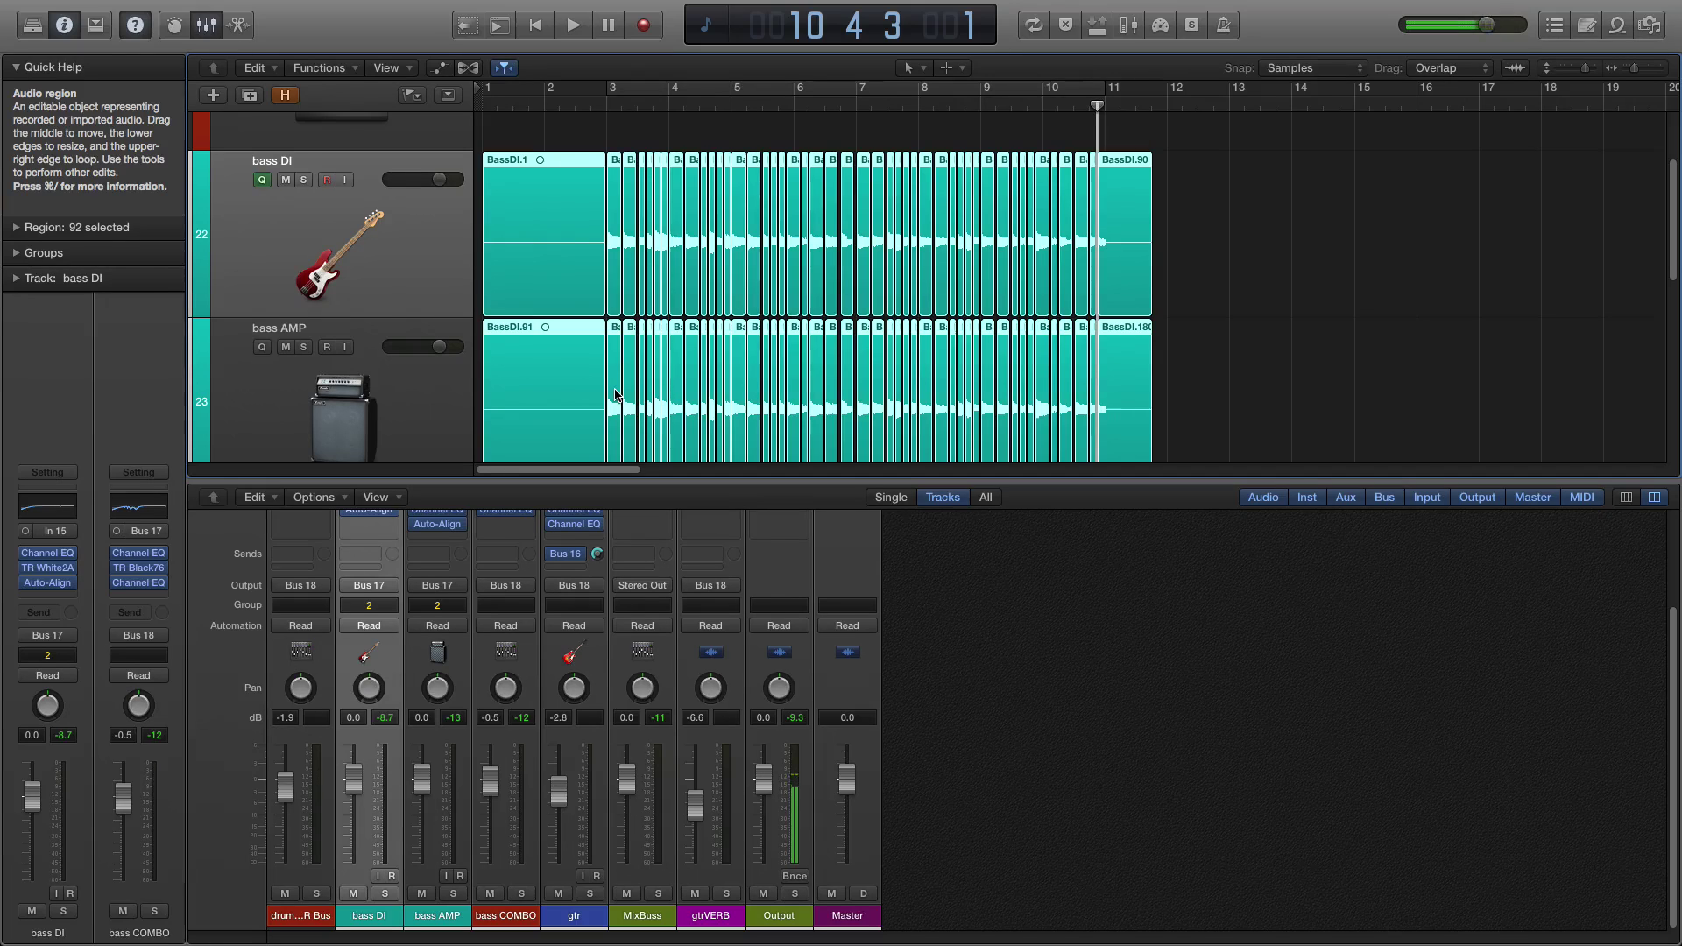
{"action": "key", "text": "F14"}
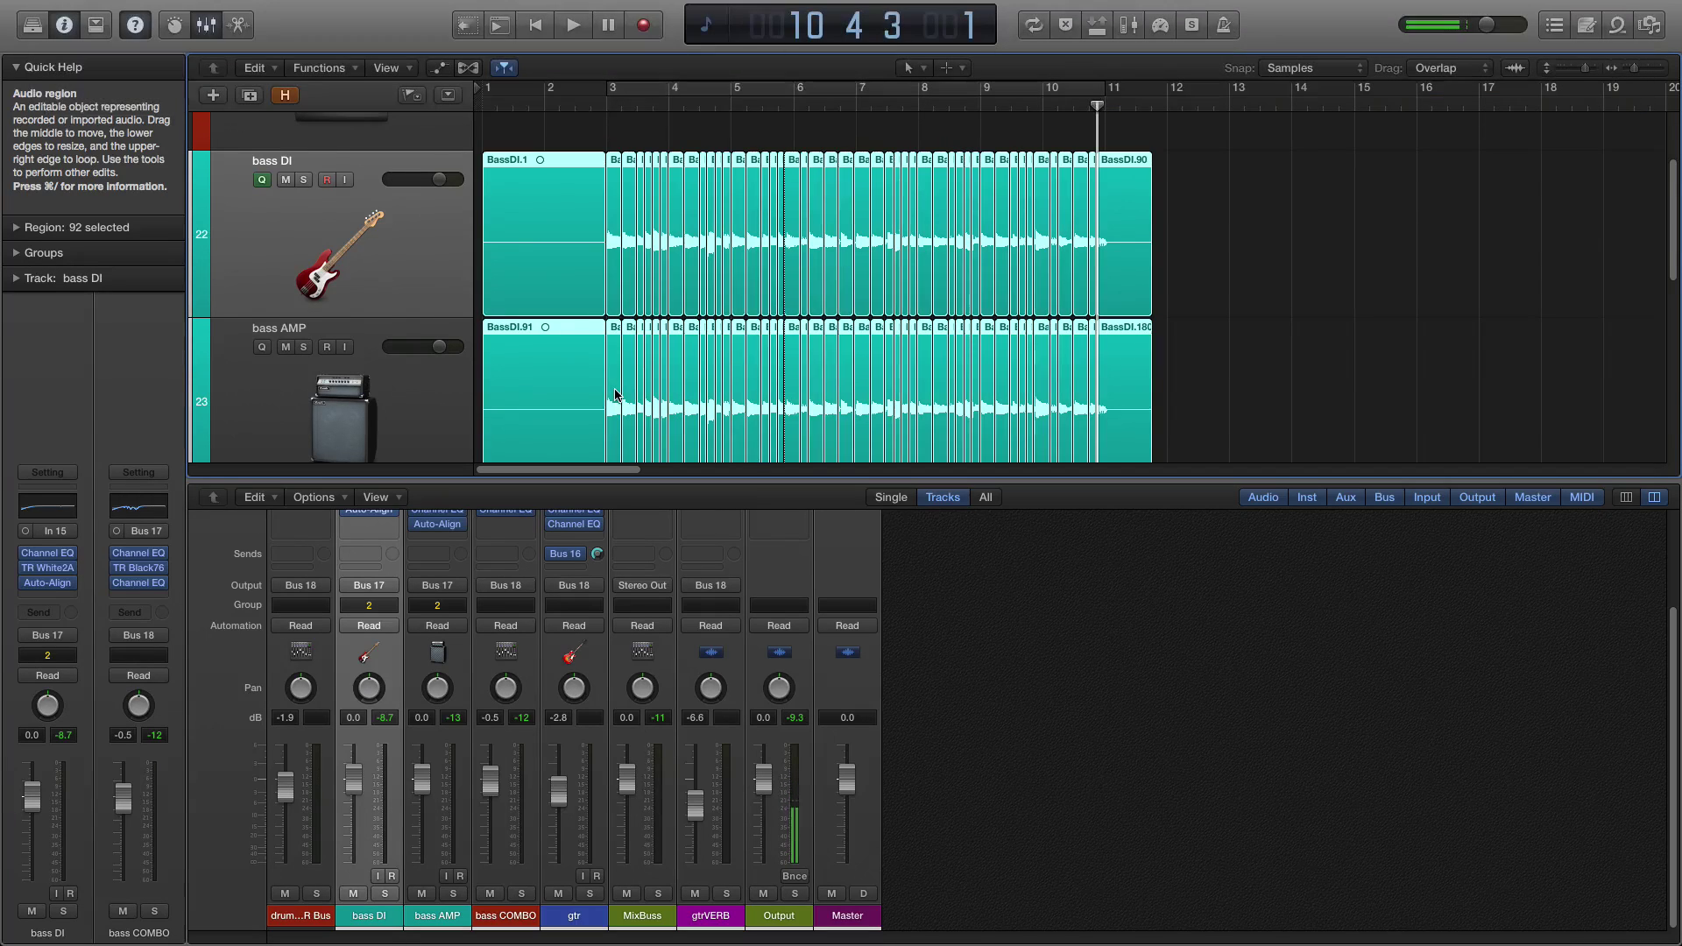
{"action": "key", "text": "alt"}
{"action": "left_click", "coordinate": [602, 112]}
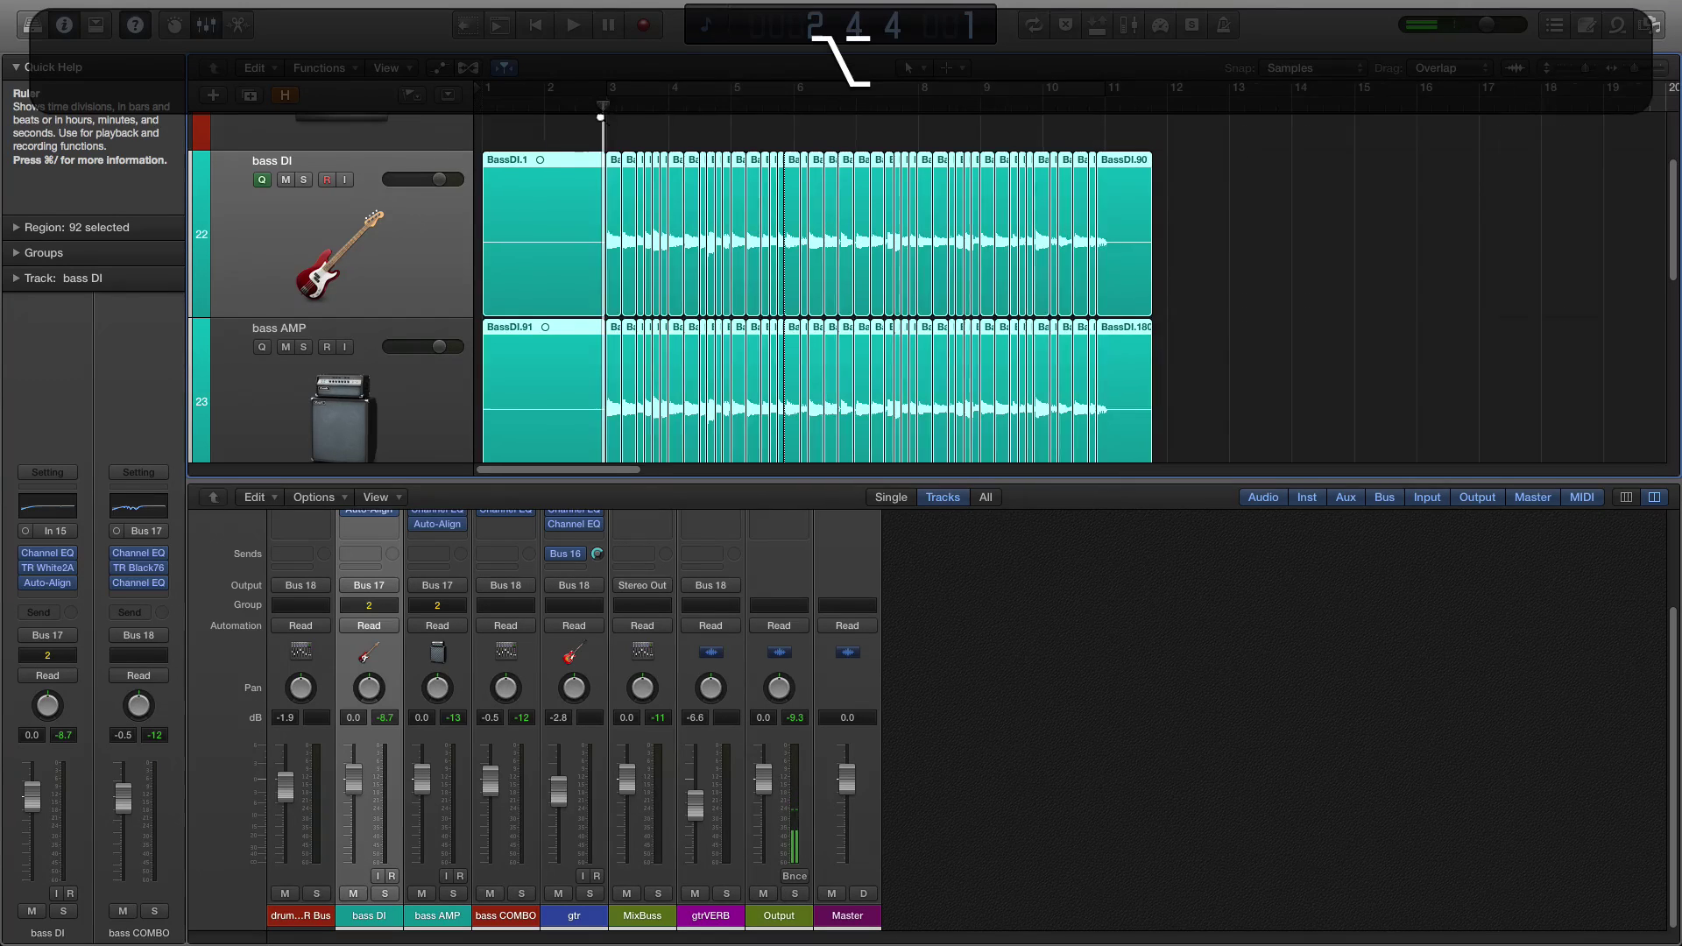
{"action": "scroll", "coordinate": [599, 181], "scroll_direction": "up", "scroll_amount": 8}
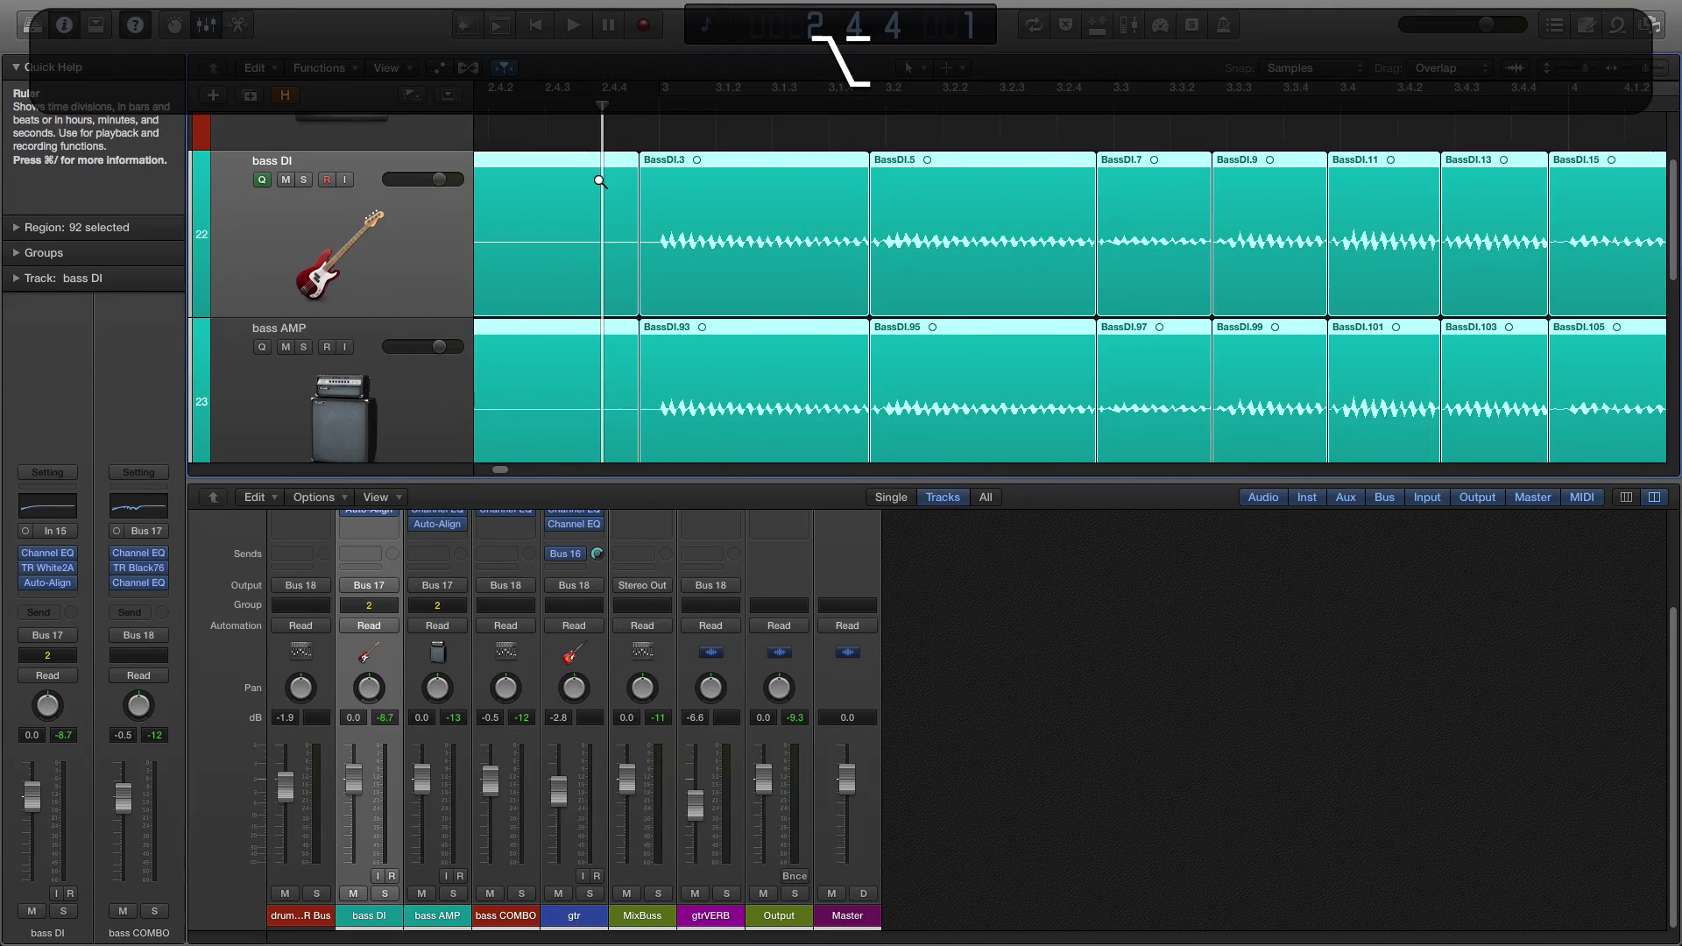
{"action": "scroll", "coordinate": [599, 181], "scroll_direction": "down", "scroll_amount": 8}
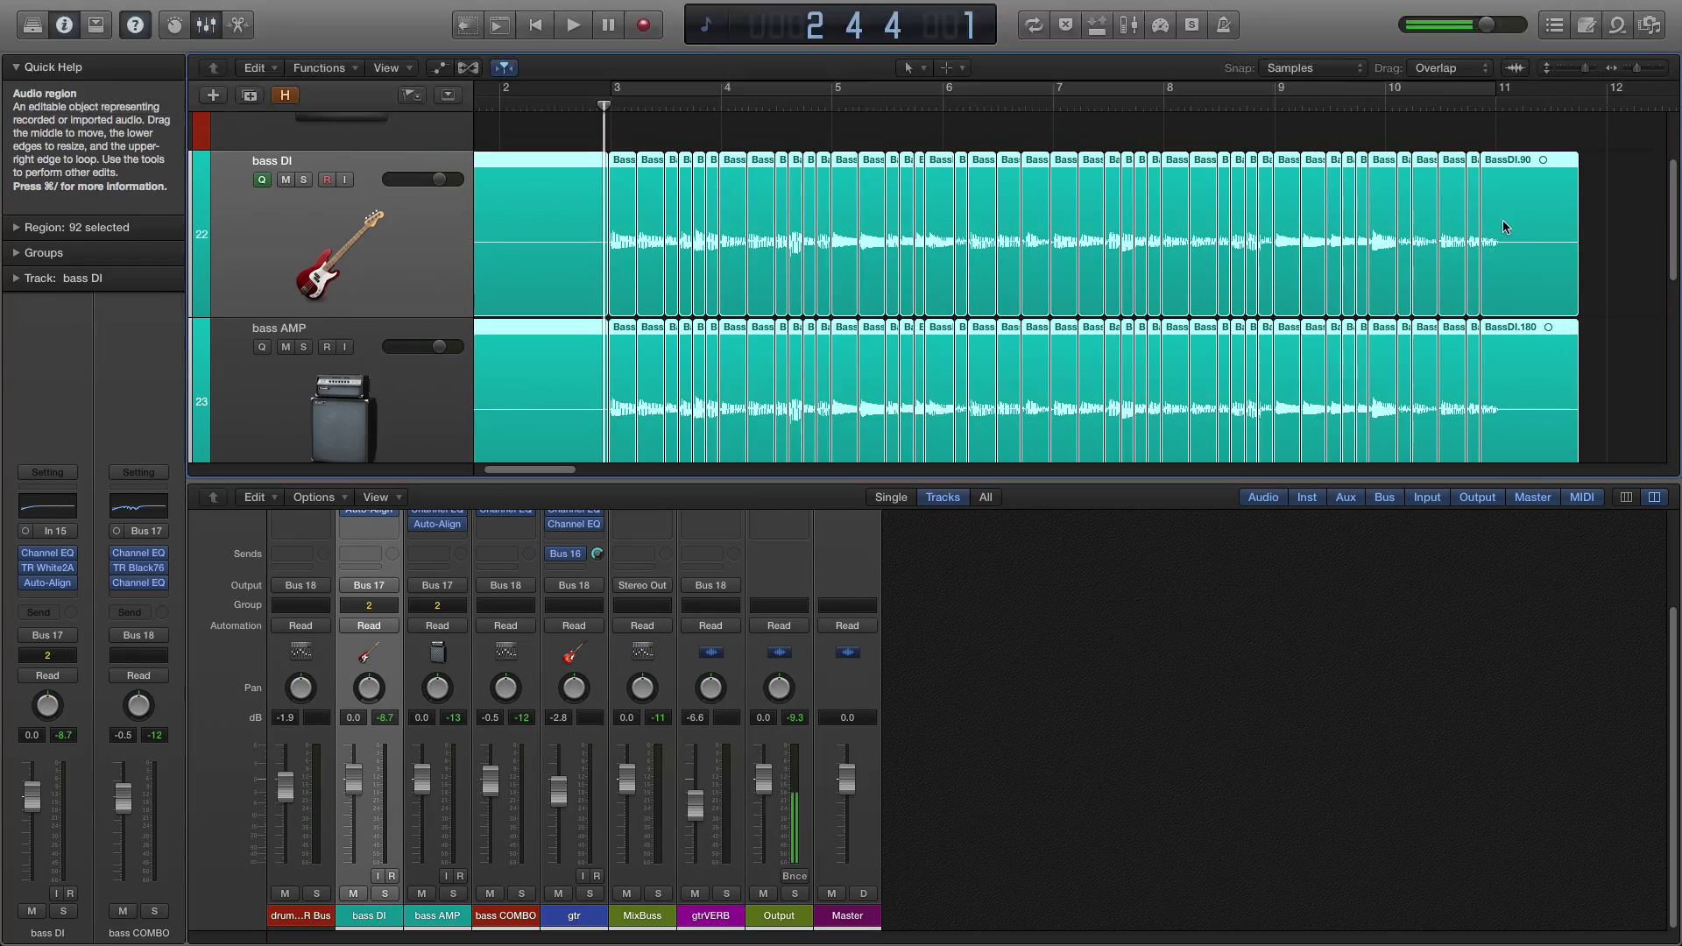
Exclude the final region on both bass tracks from the selection and give the remaining slices type X crossfades with a fade-out of 44.
{"action": "key", "text": "shift"}
{"action": "left_click", "coordinate": [1515, 222], "text": "shift"}
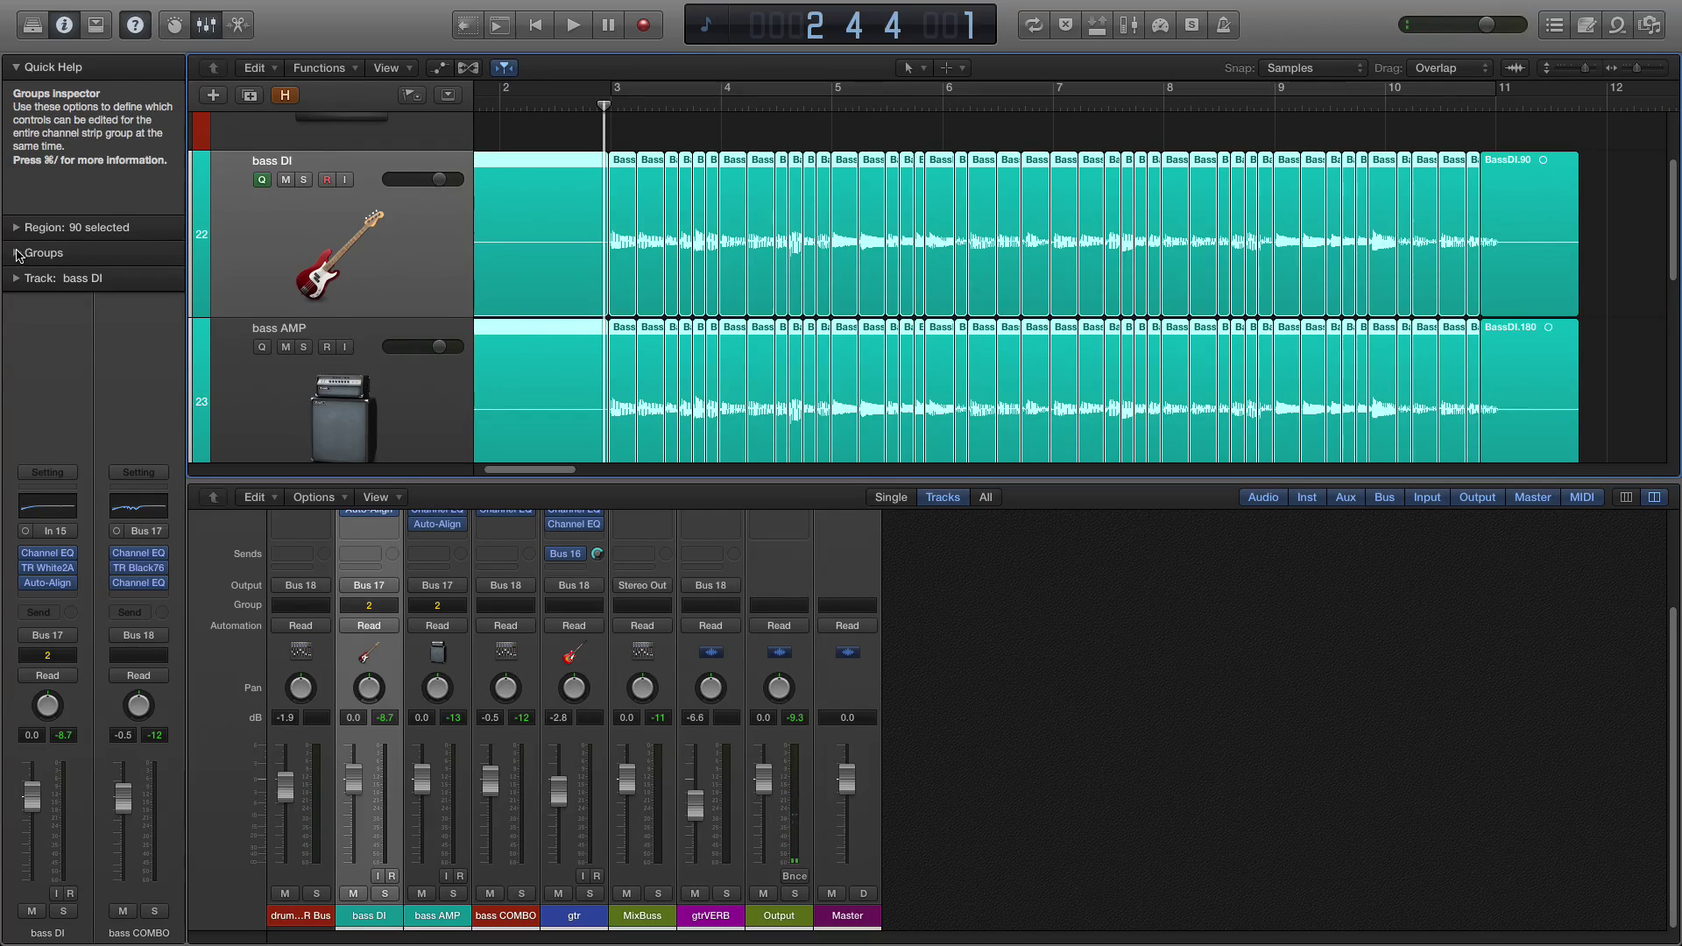
{"action": "left_click", "coordinate": [16, 226]}
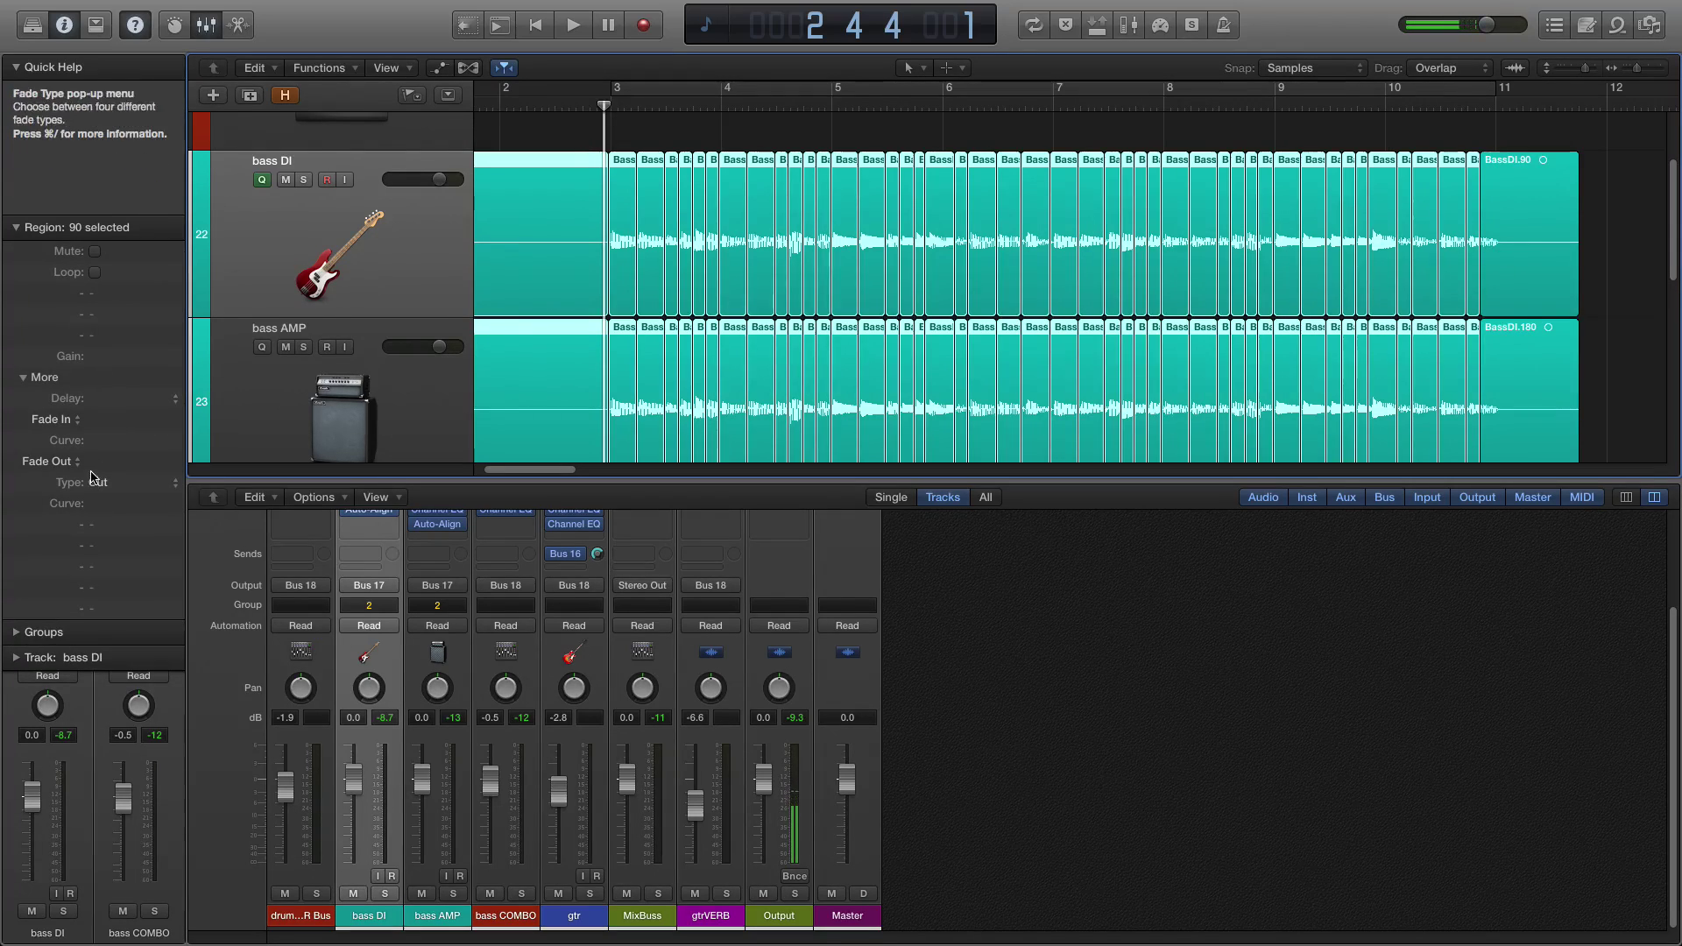
{"action": "left_click", "coordinate": [103, 482]}
{"action": "left_click", "coordinate": [105, 498]}
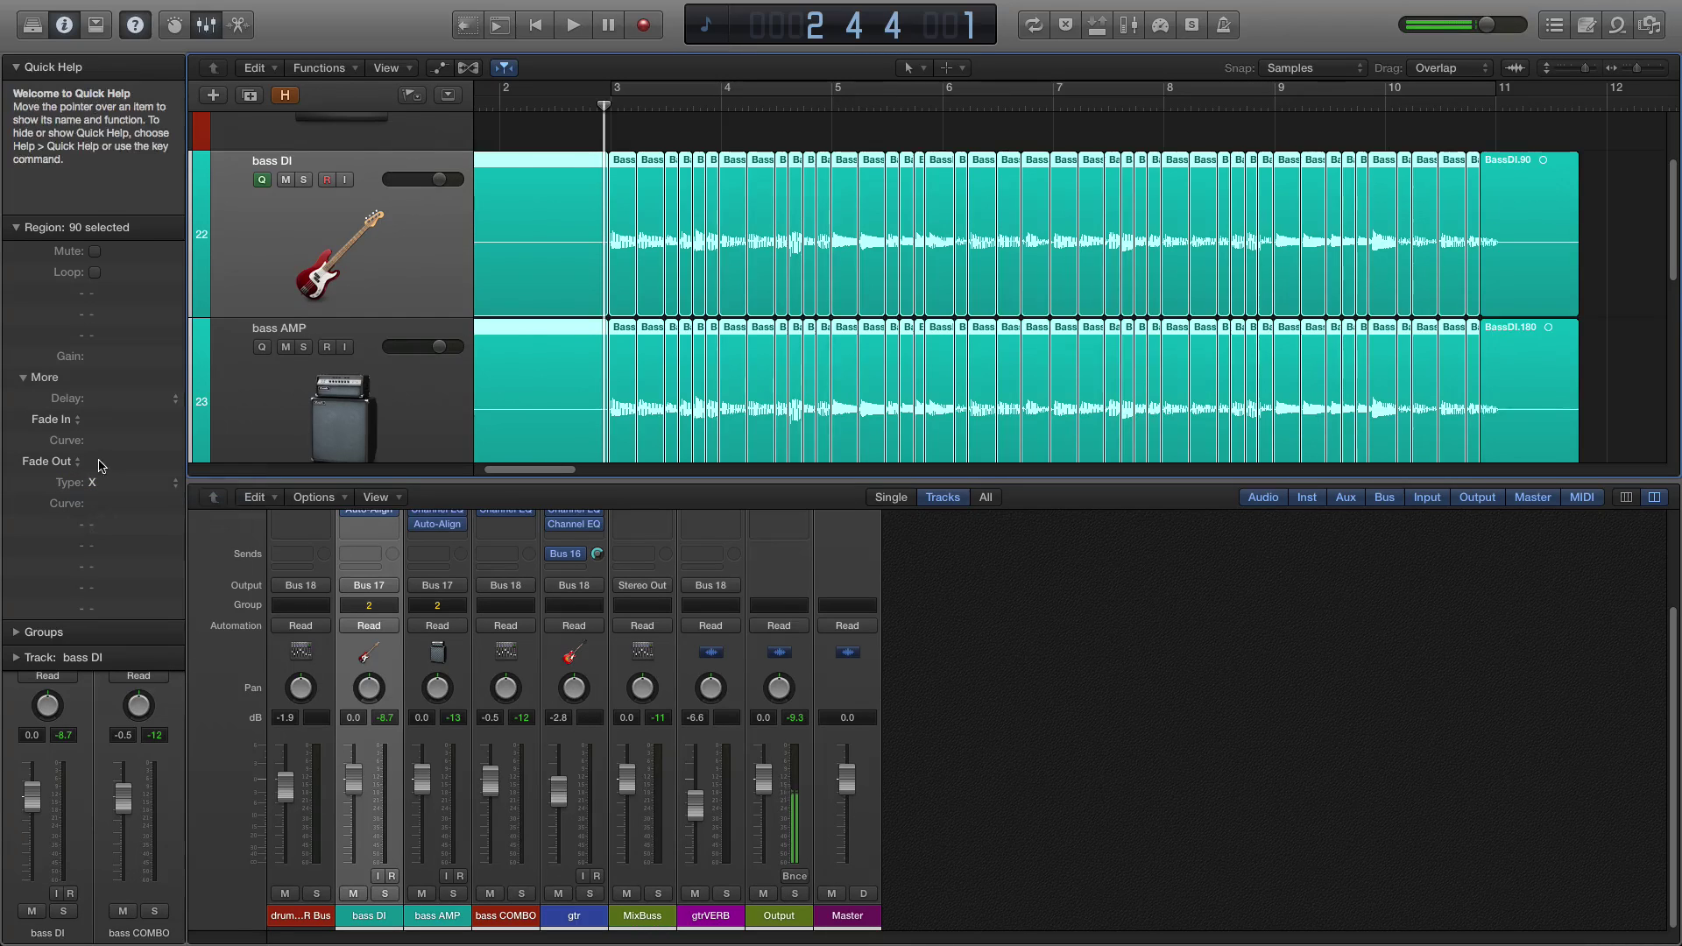
{"action": "left_click_drag", "start_coordinate": [98, 461], "coordinate": [111, 379]}
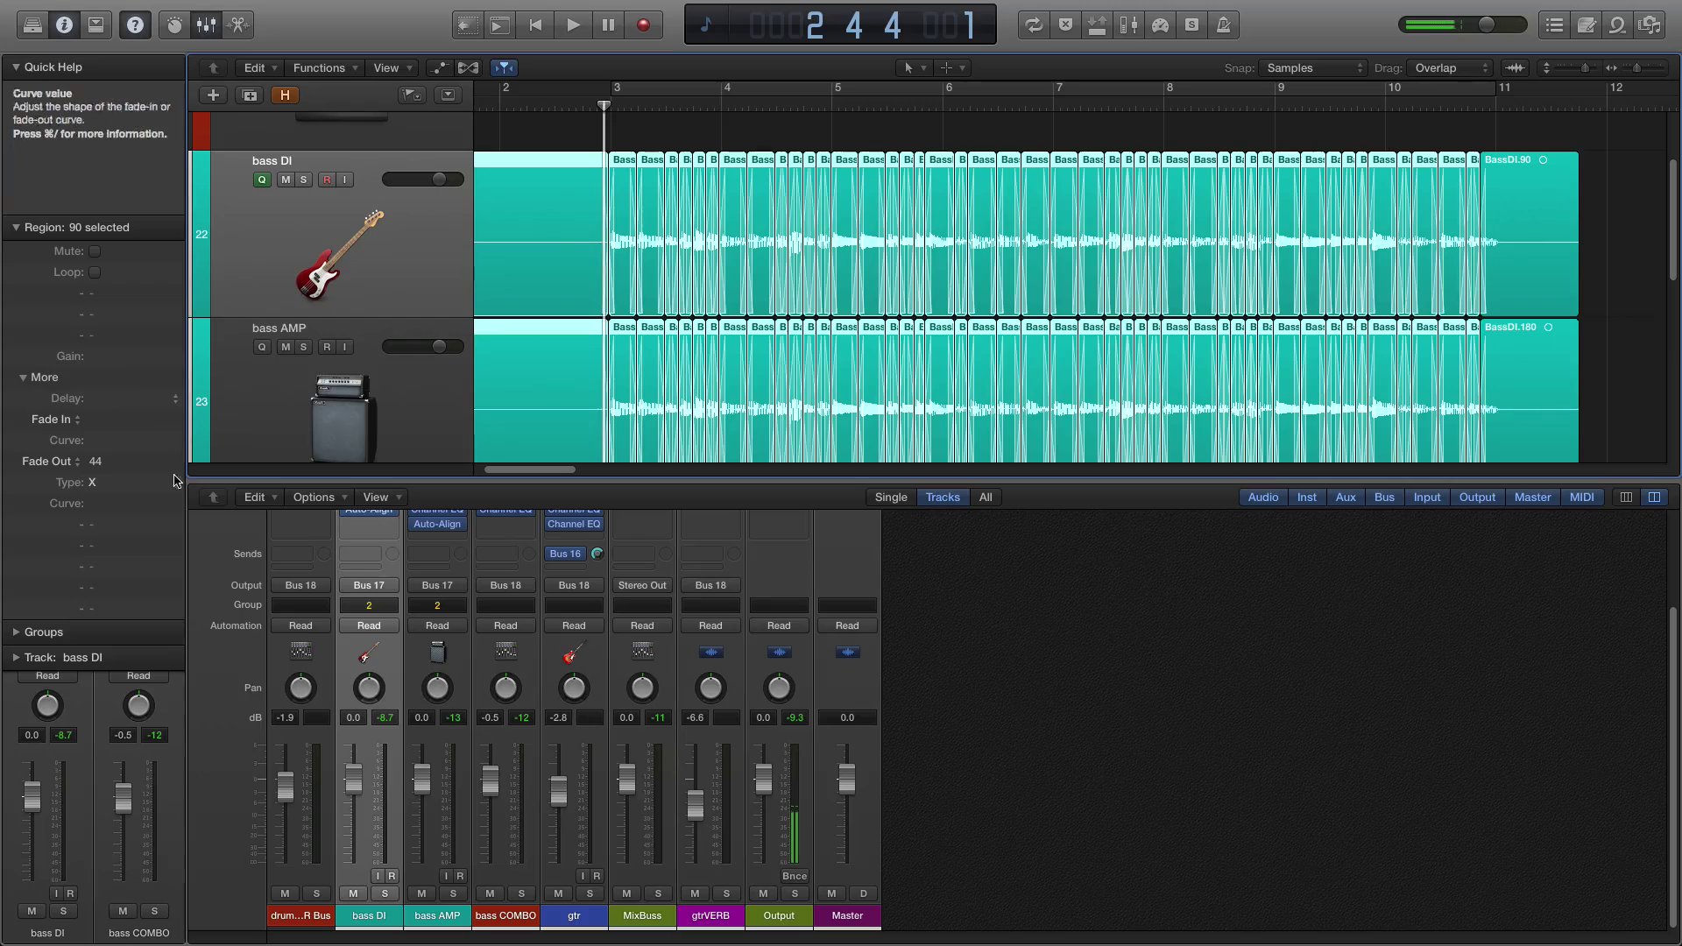
Solo the bass DI track and listen to the crossfaded slices from bar 2 beat 4 to bar 11.
{"action": "left_click", "coordinate": [384, 893]}
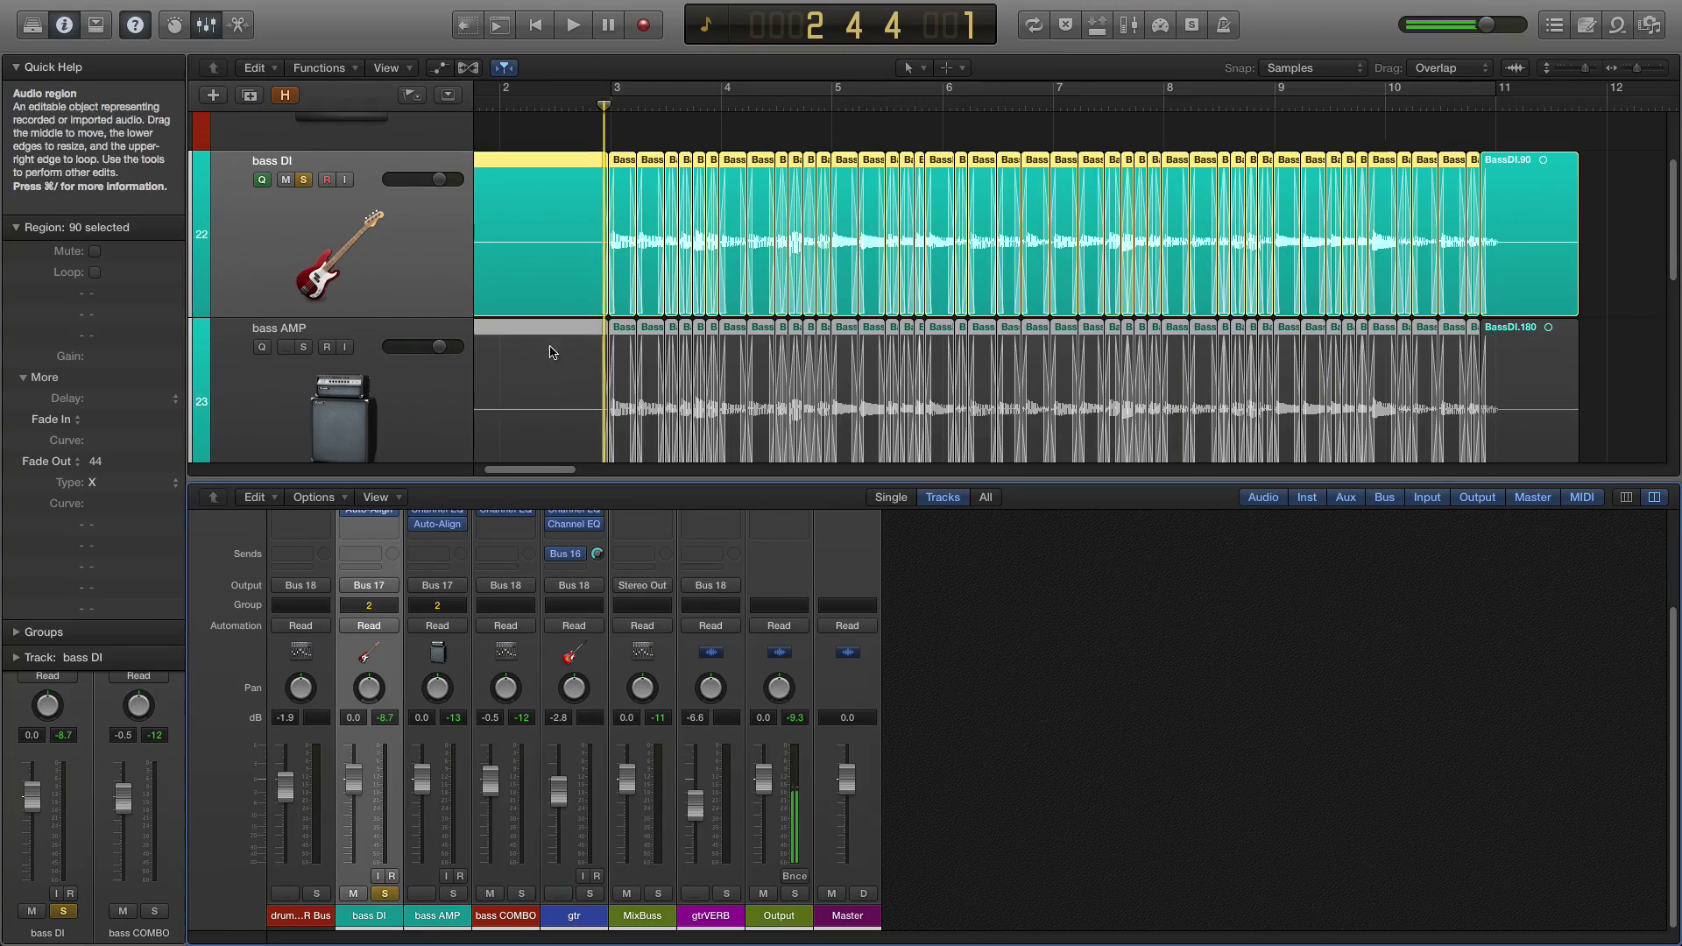
{"action": "left_click", "coordinate": [588, 113]}
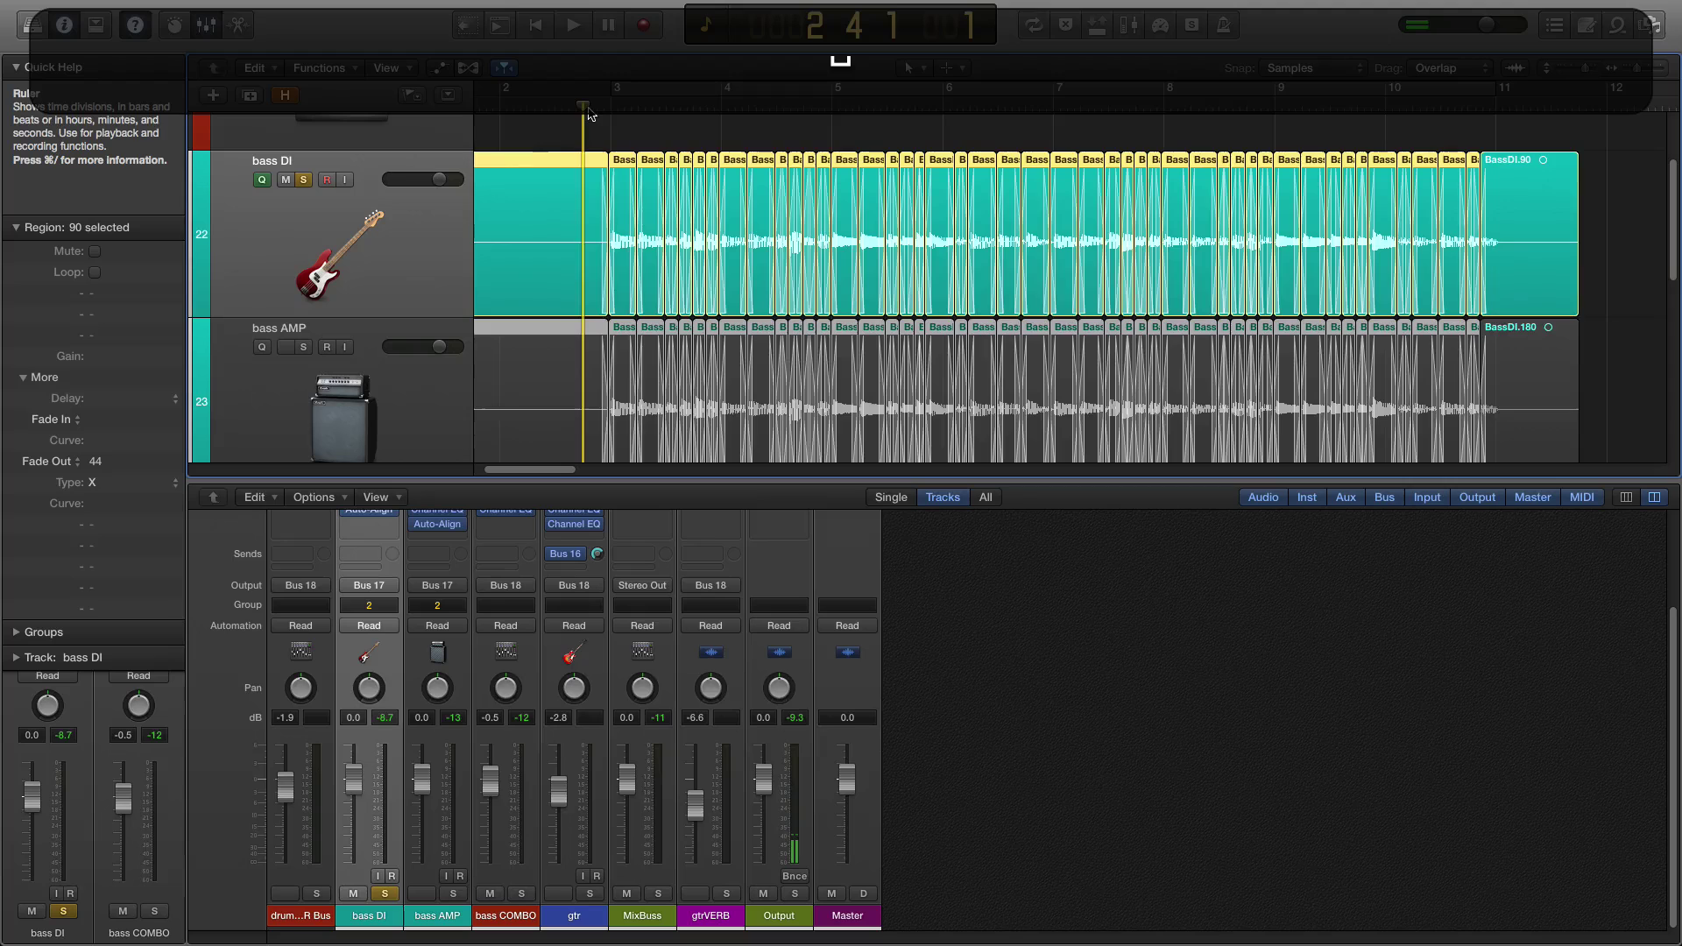
{"action": "key", "text": "space"}
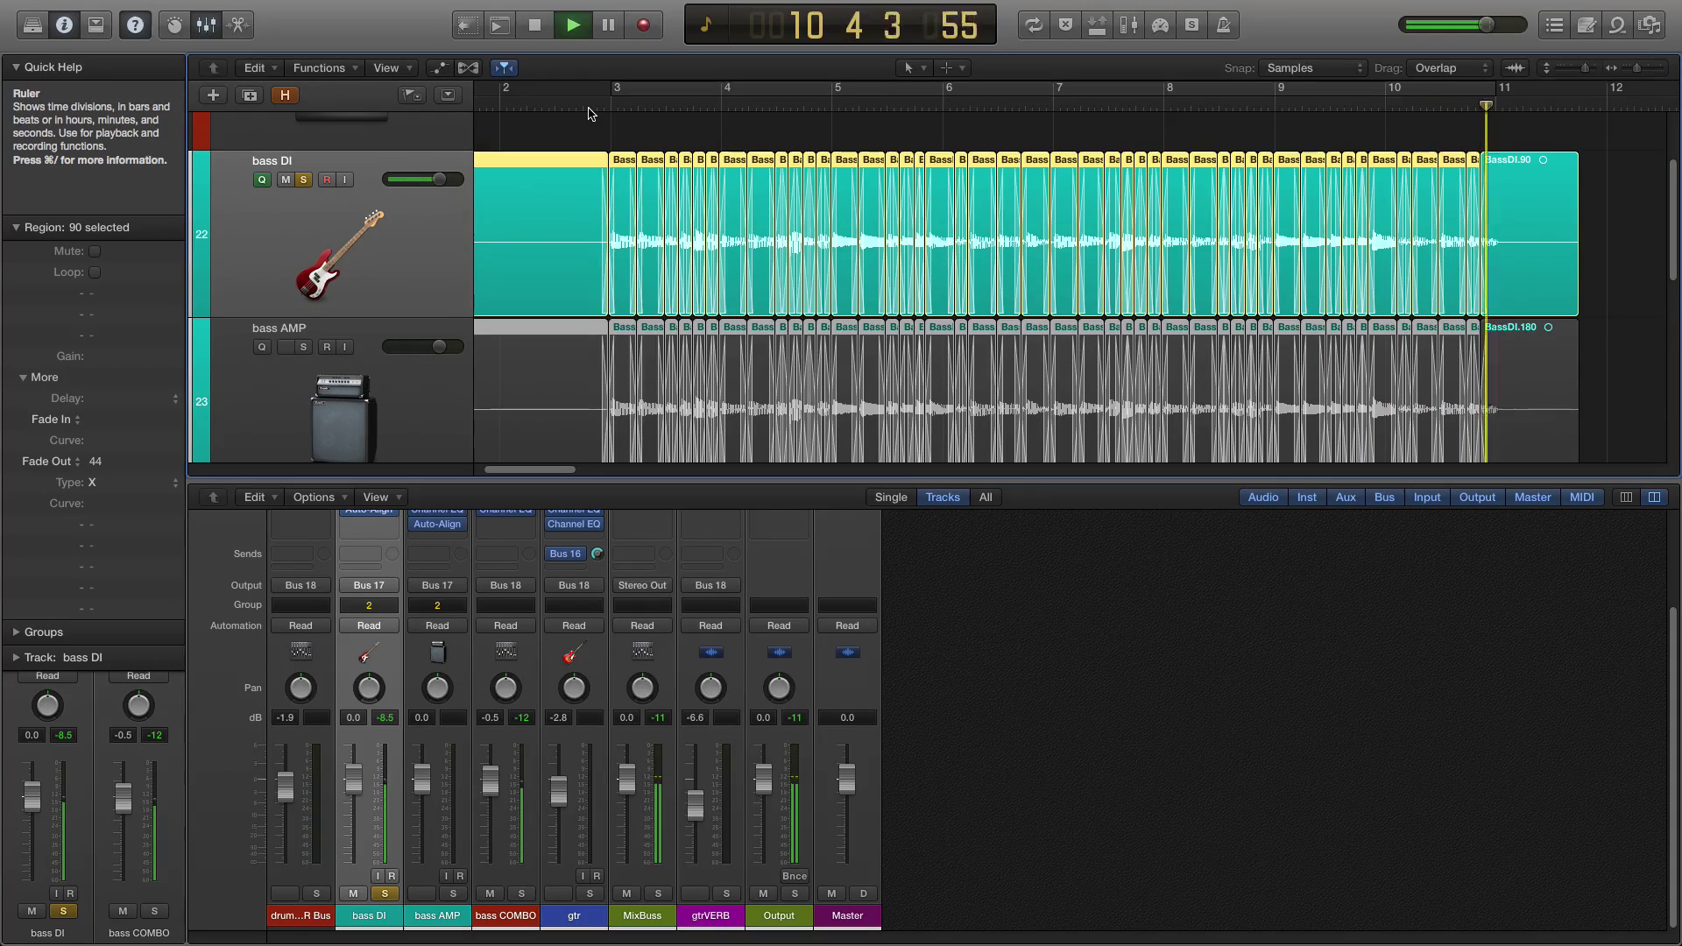
{"action": "key", "text": "space"}
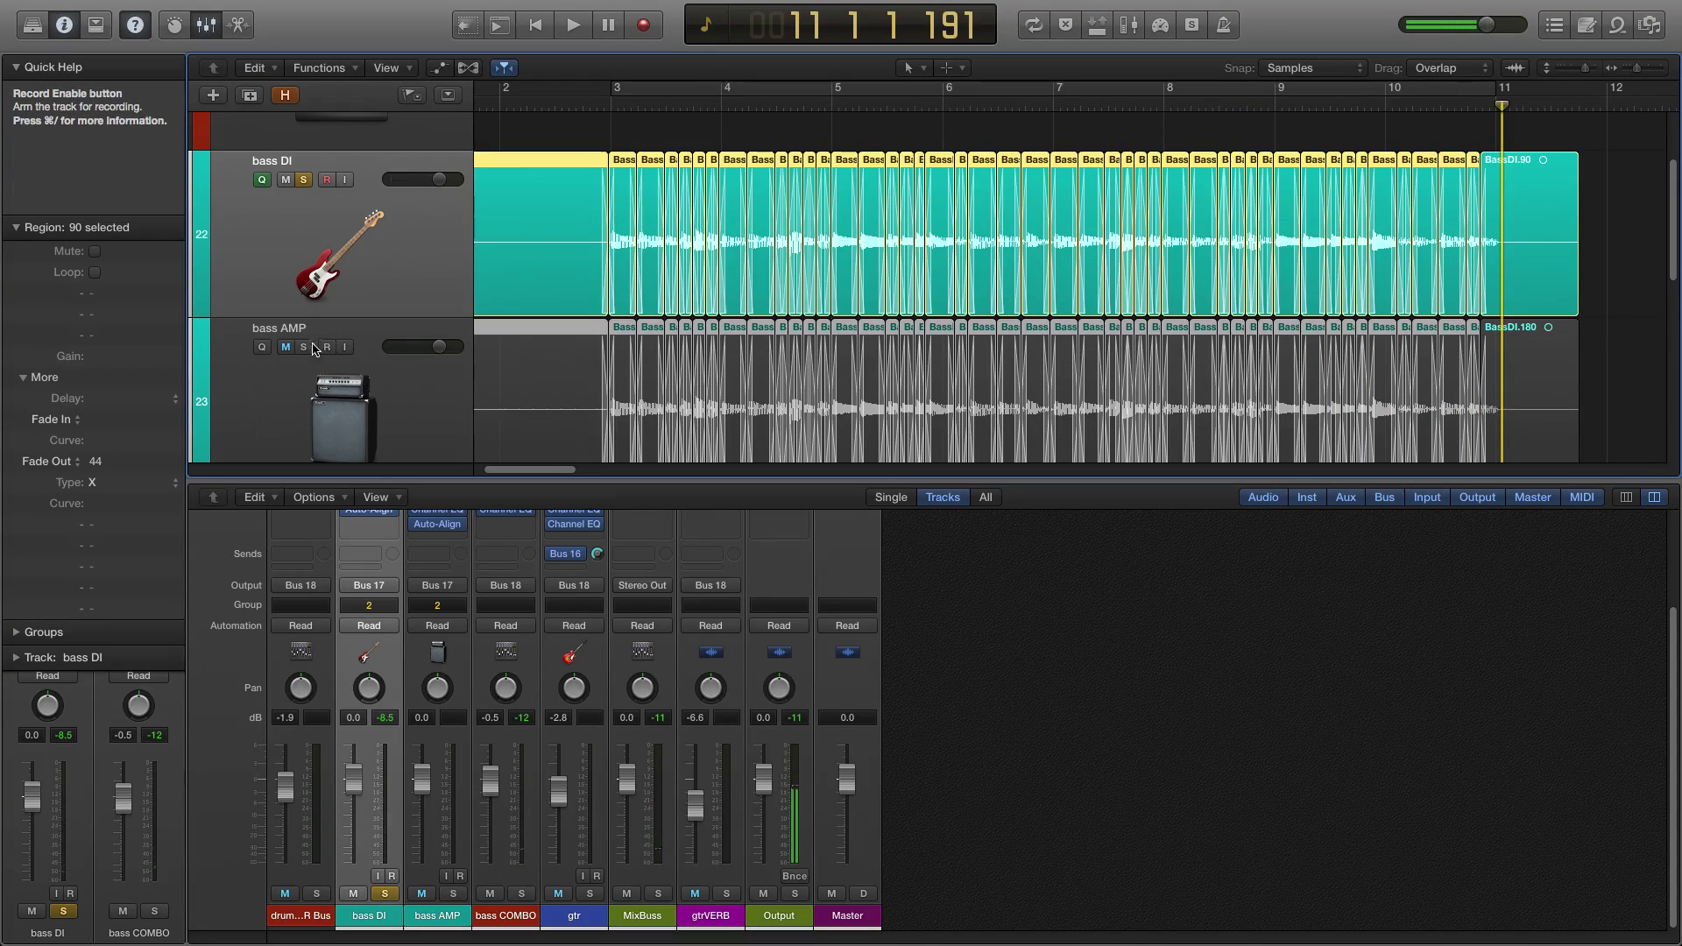
Solo the bass AMP alongside the bass DI and listen to both from just before bar 3 past bar 6.
{"action": "left_click", "coordinate": [304, 347]}
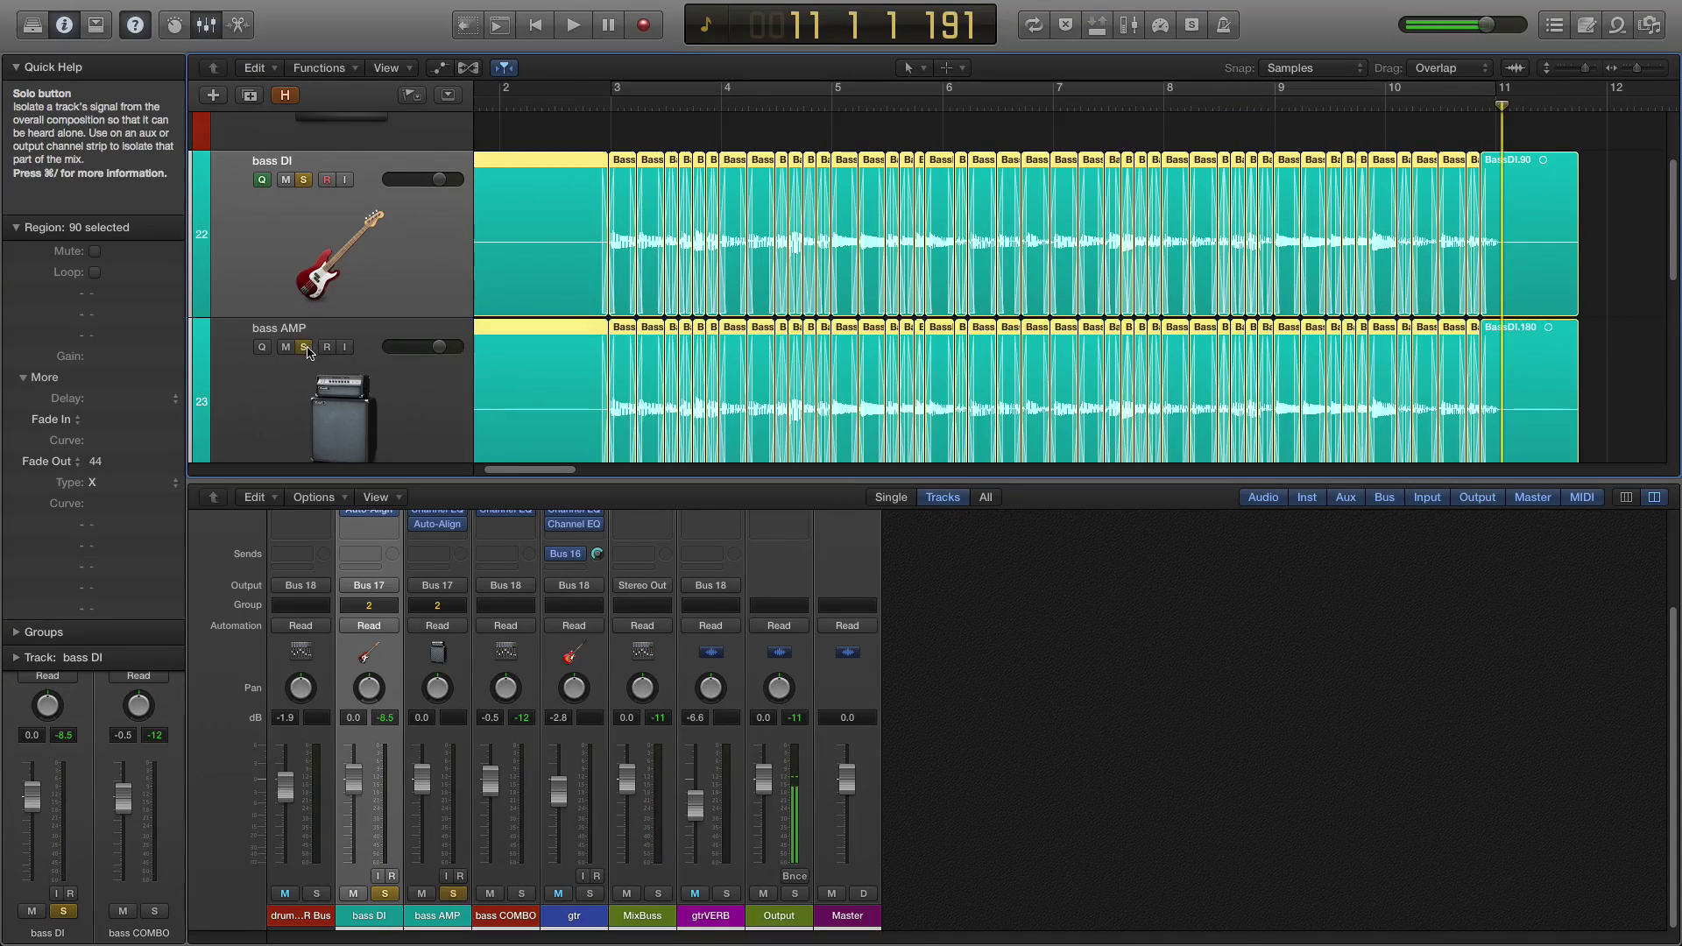
{"action": "left_click", "coordinate": [592, 106]}
{"action": "key", "text": "space"}
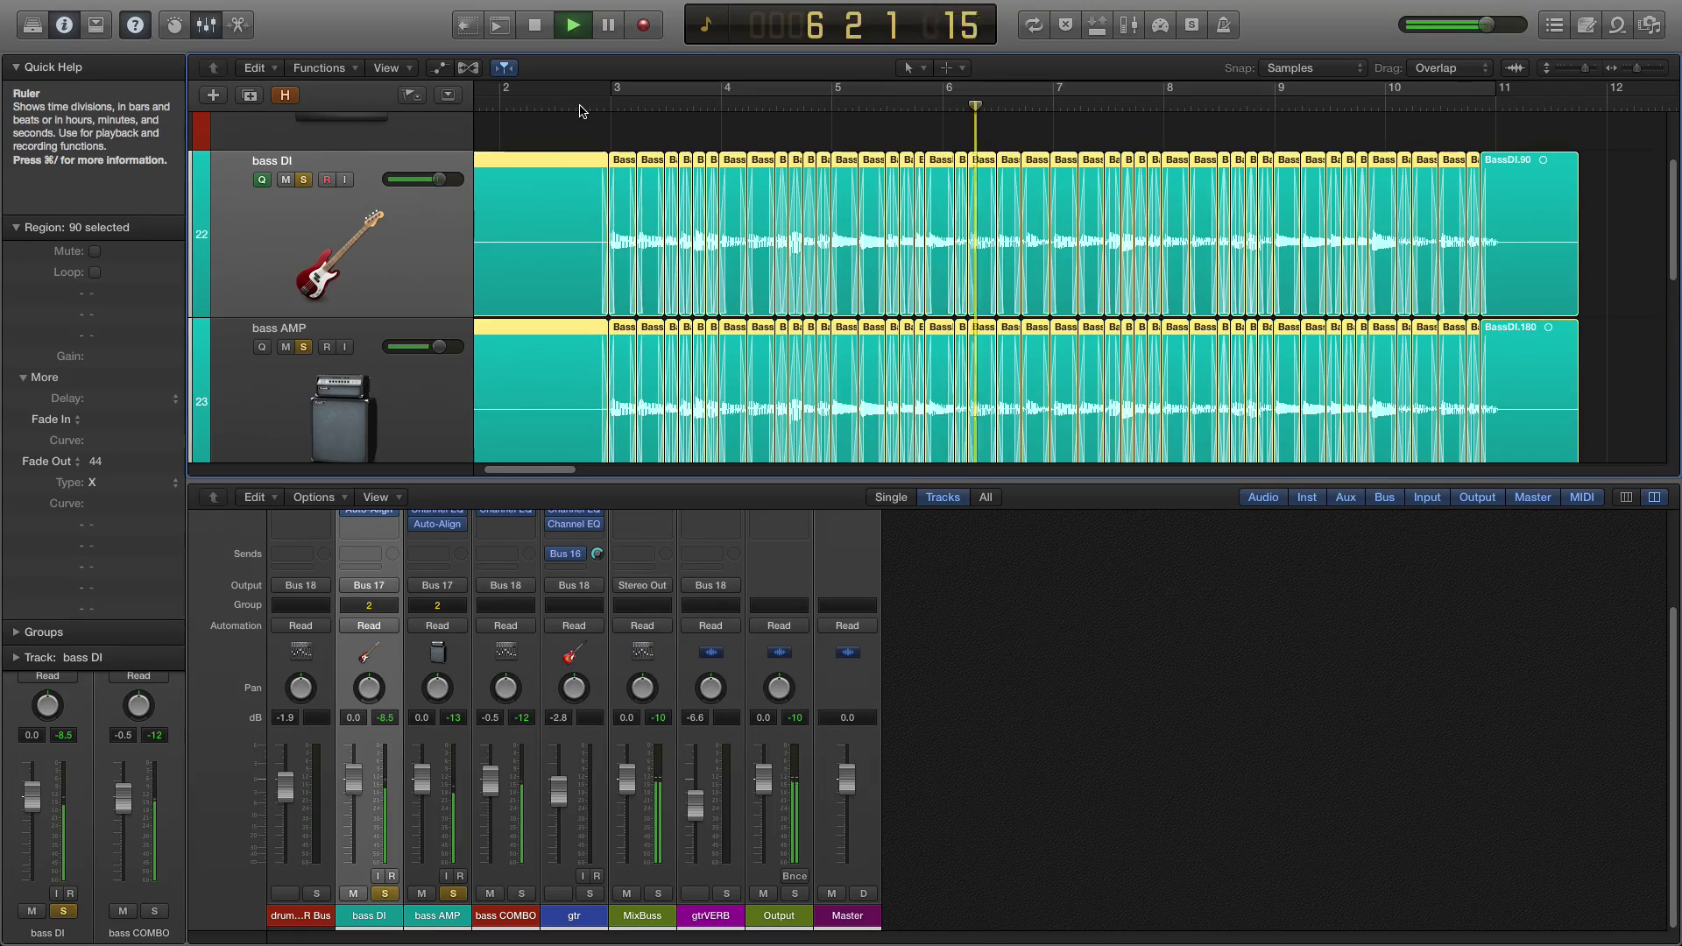
{"action": "key", "text": "space"}
Replay both soloed bass tracks from bar 5 beat 2 and place the playhead at bar 5 beat 4.
{"action": "left_click", "coordinate": [861, 107]}
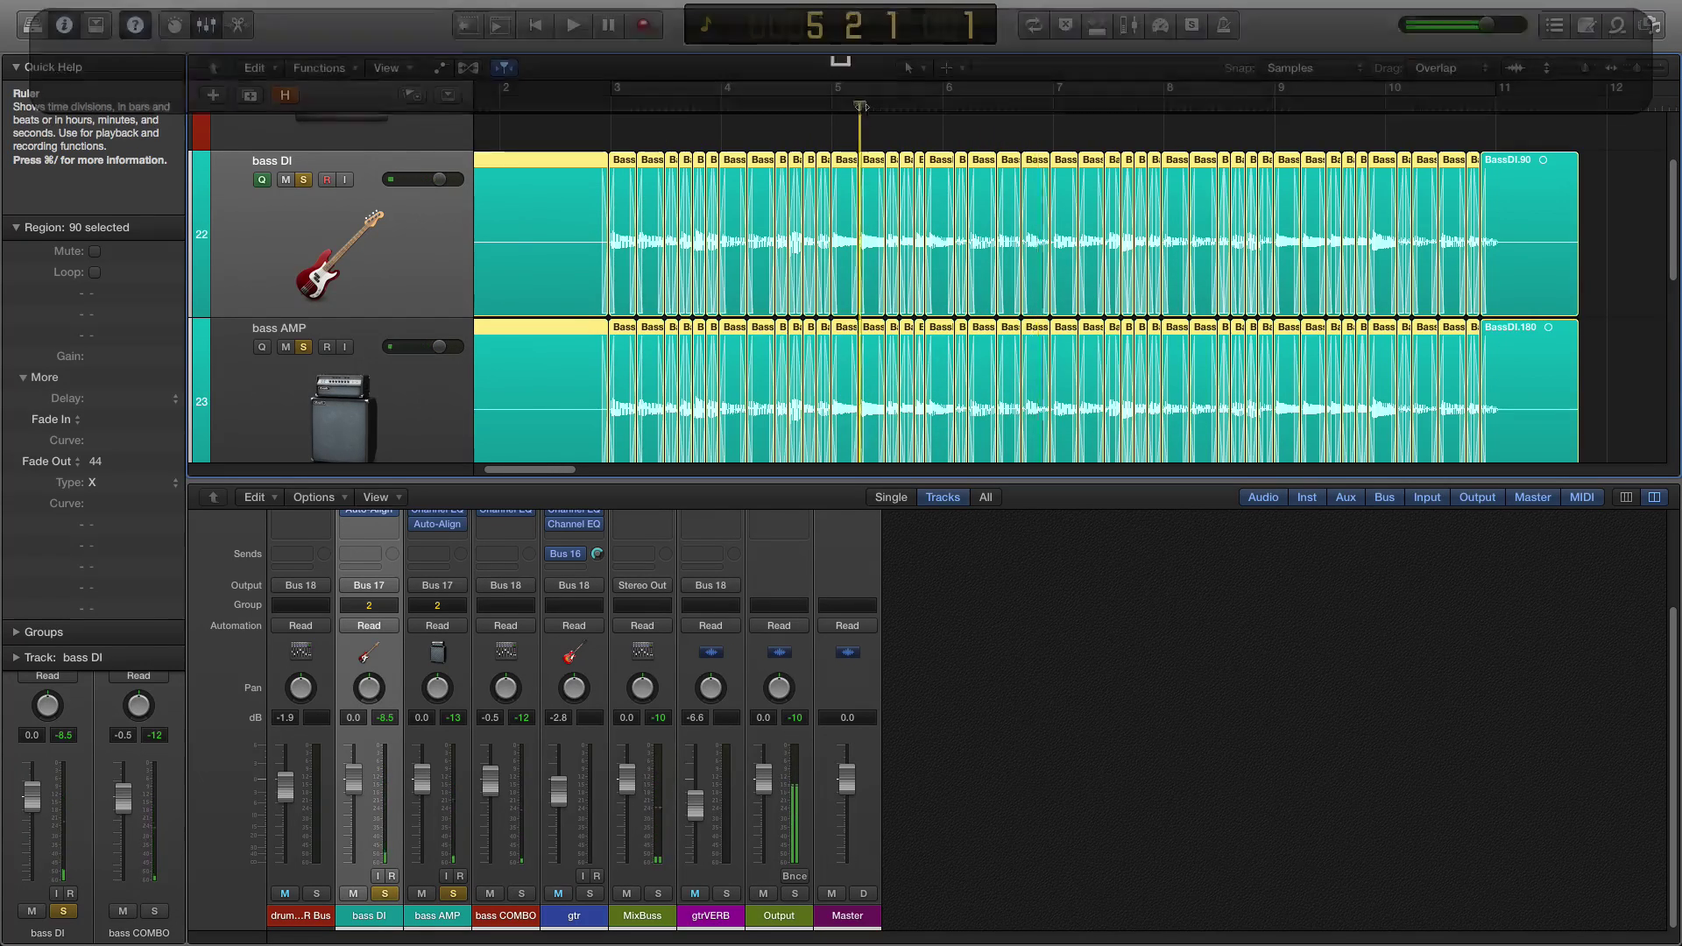
{"action": "key", "text": "space"}
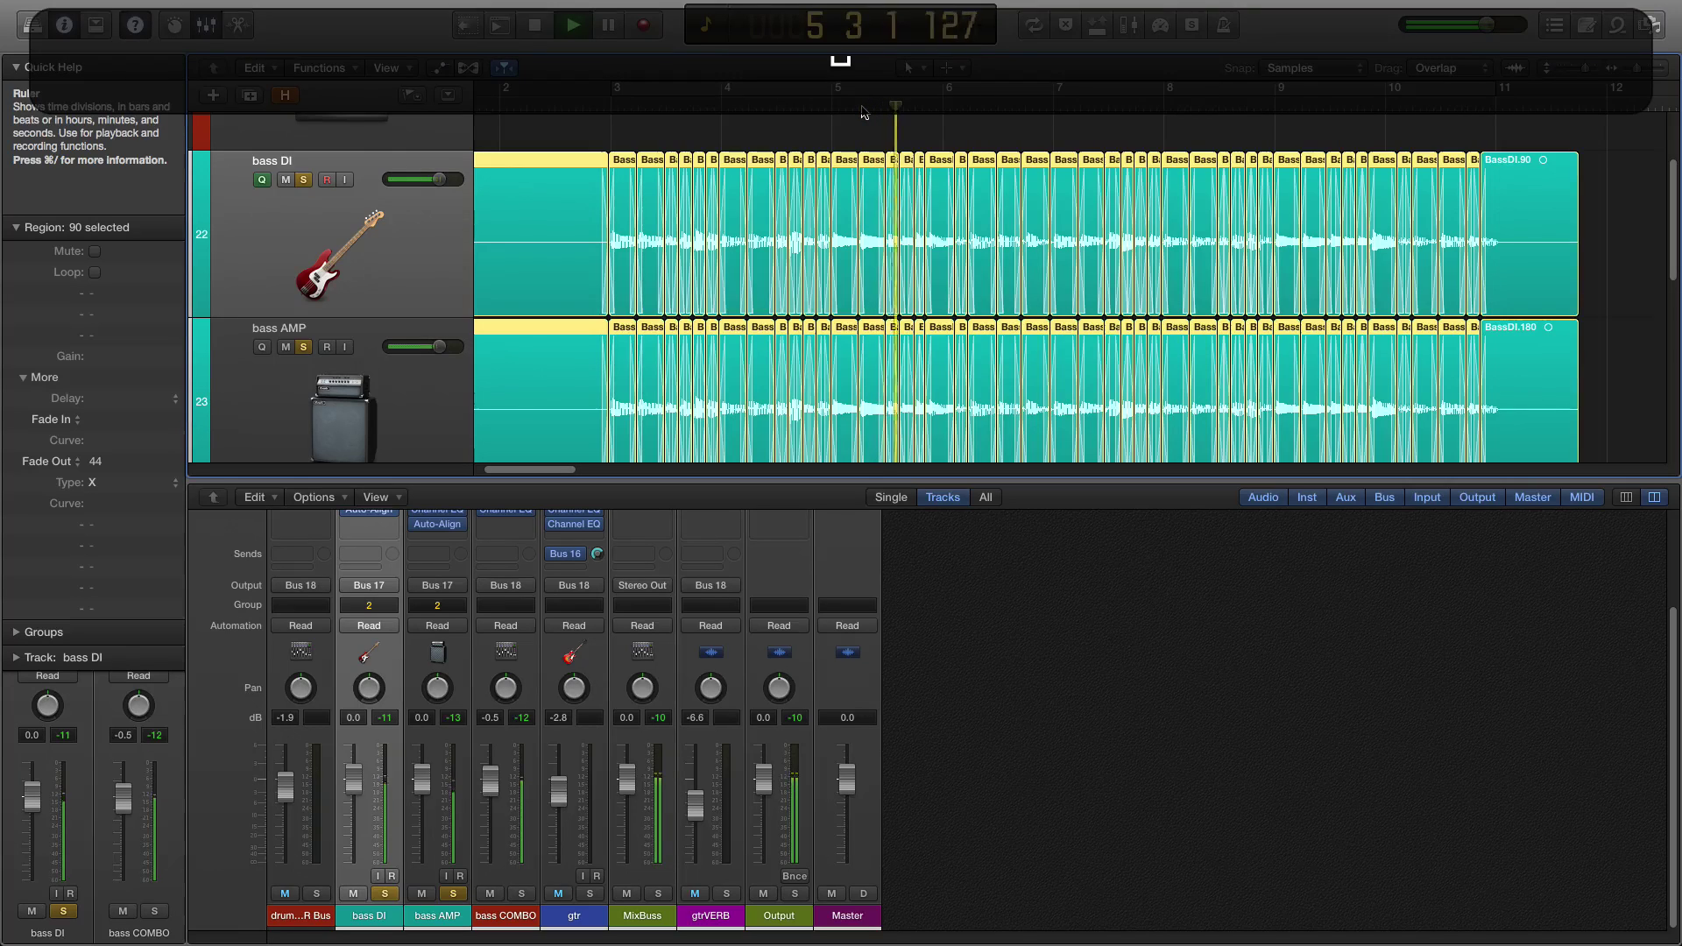
{"action": "left_click", "coordinate": [912, 104]}
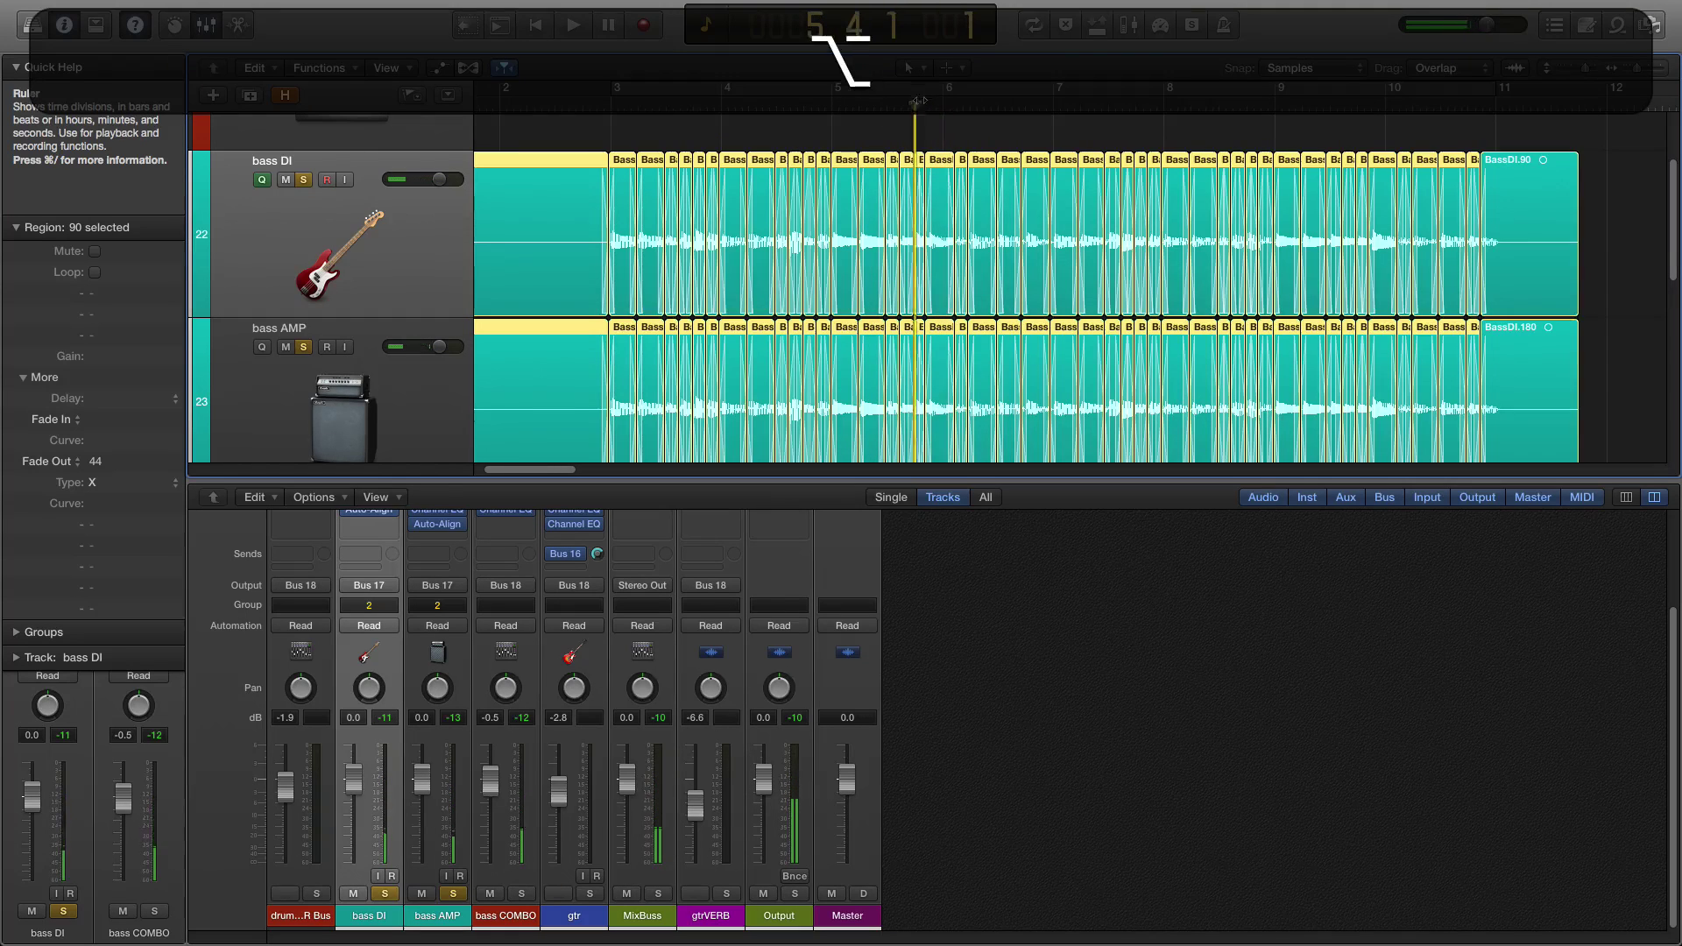
Move the junction between slices BassDI.35 and BassDI.37 slightly later on both bass tracks and replay from just before bar 5 beat 3.
{"action": "scroll", "coordinate": [909, 162], "scroll_direction": "up", "scroll_amount": 10}
{"action": "scroll", "coordinate": [909, 162], "scroll_direction": "down", "scroll_amount": 2}
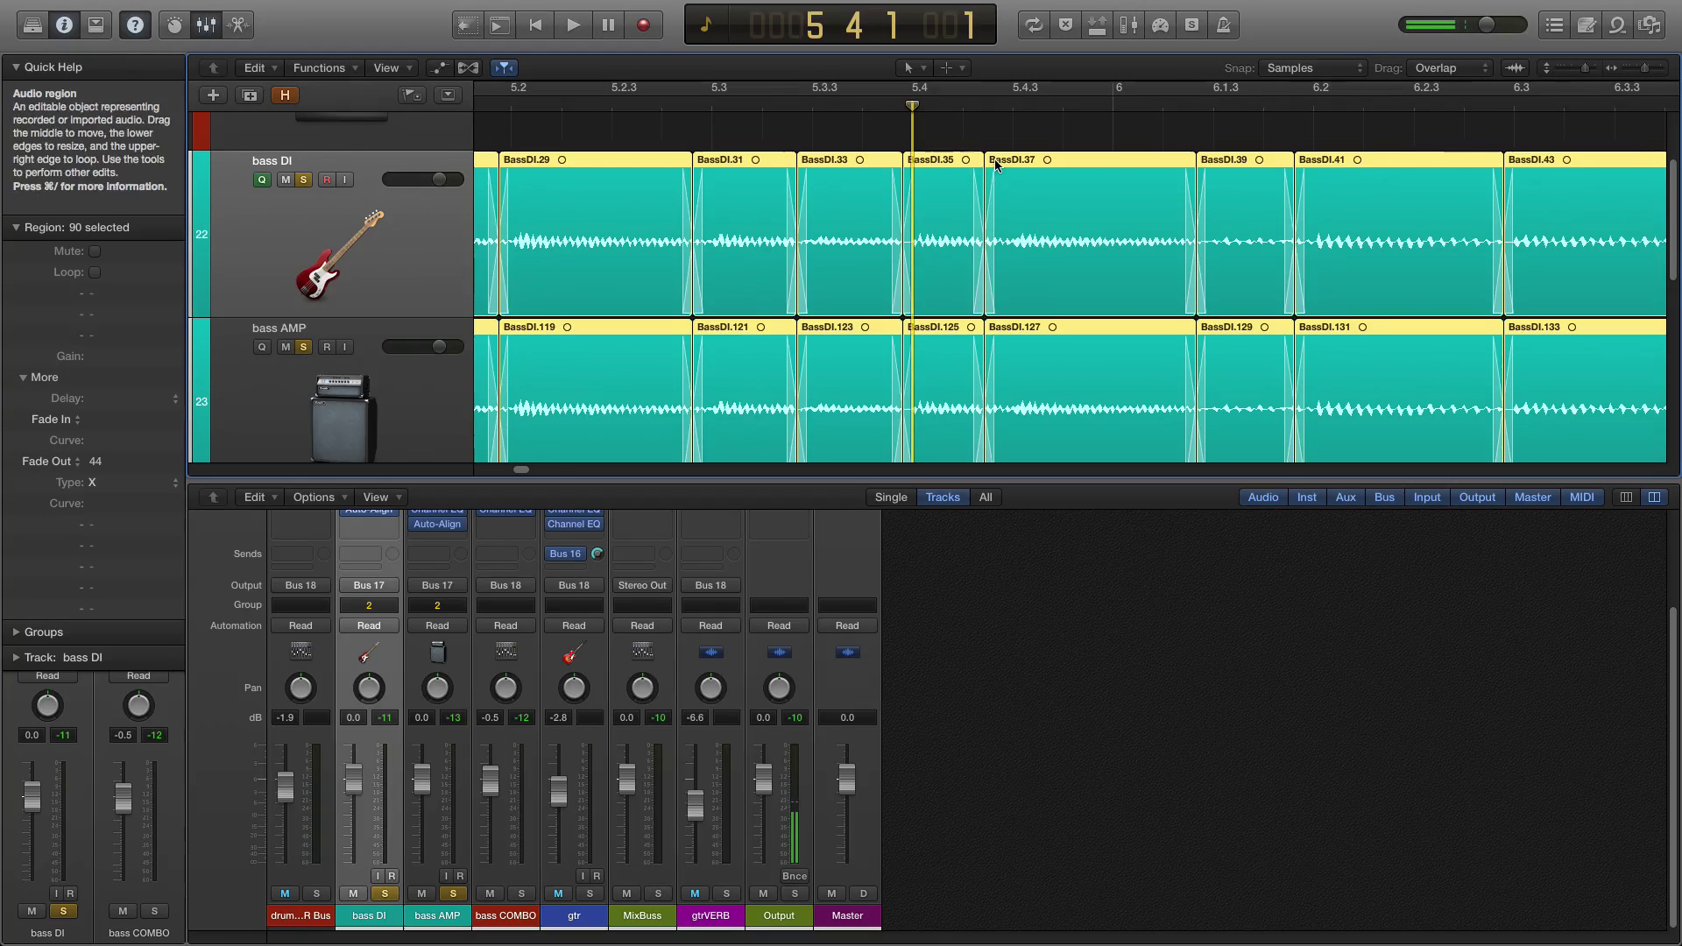
{"action": "left_click", "coordinate": [979, 151]}
{"action": "left_click", "coordinate": [978, 165]}
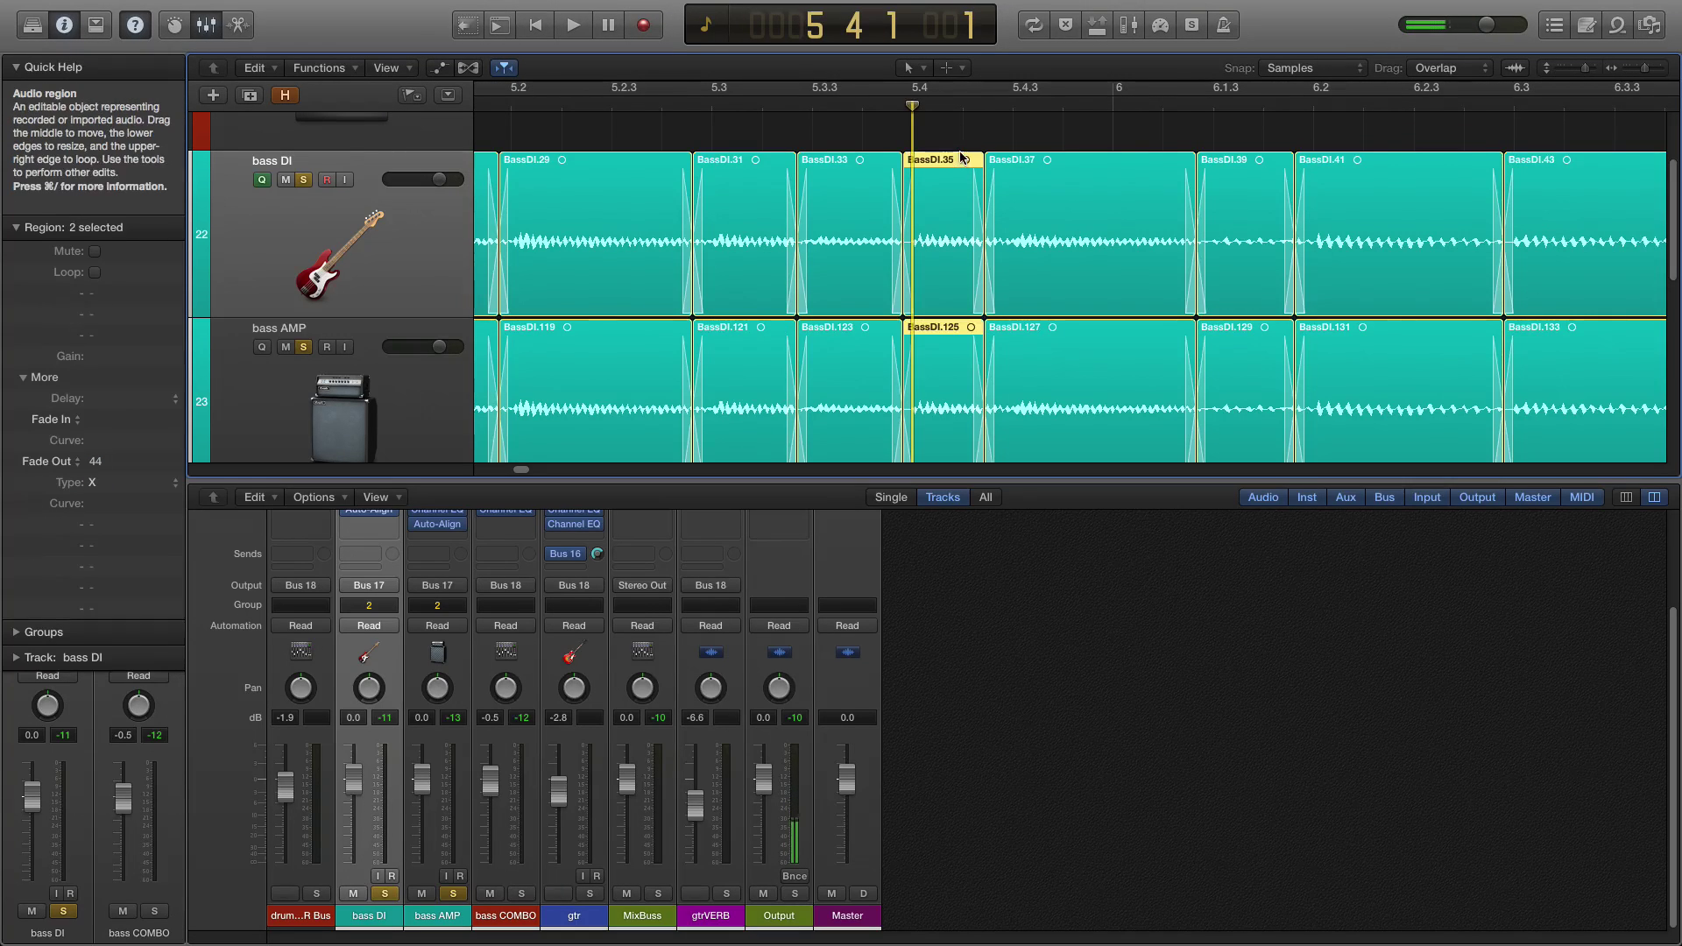
{"action": "key", "text": "t"}
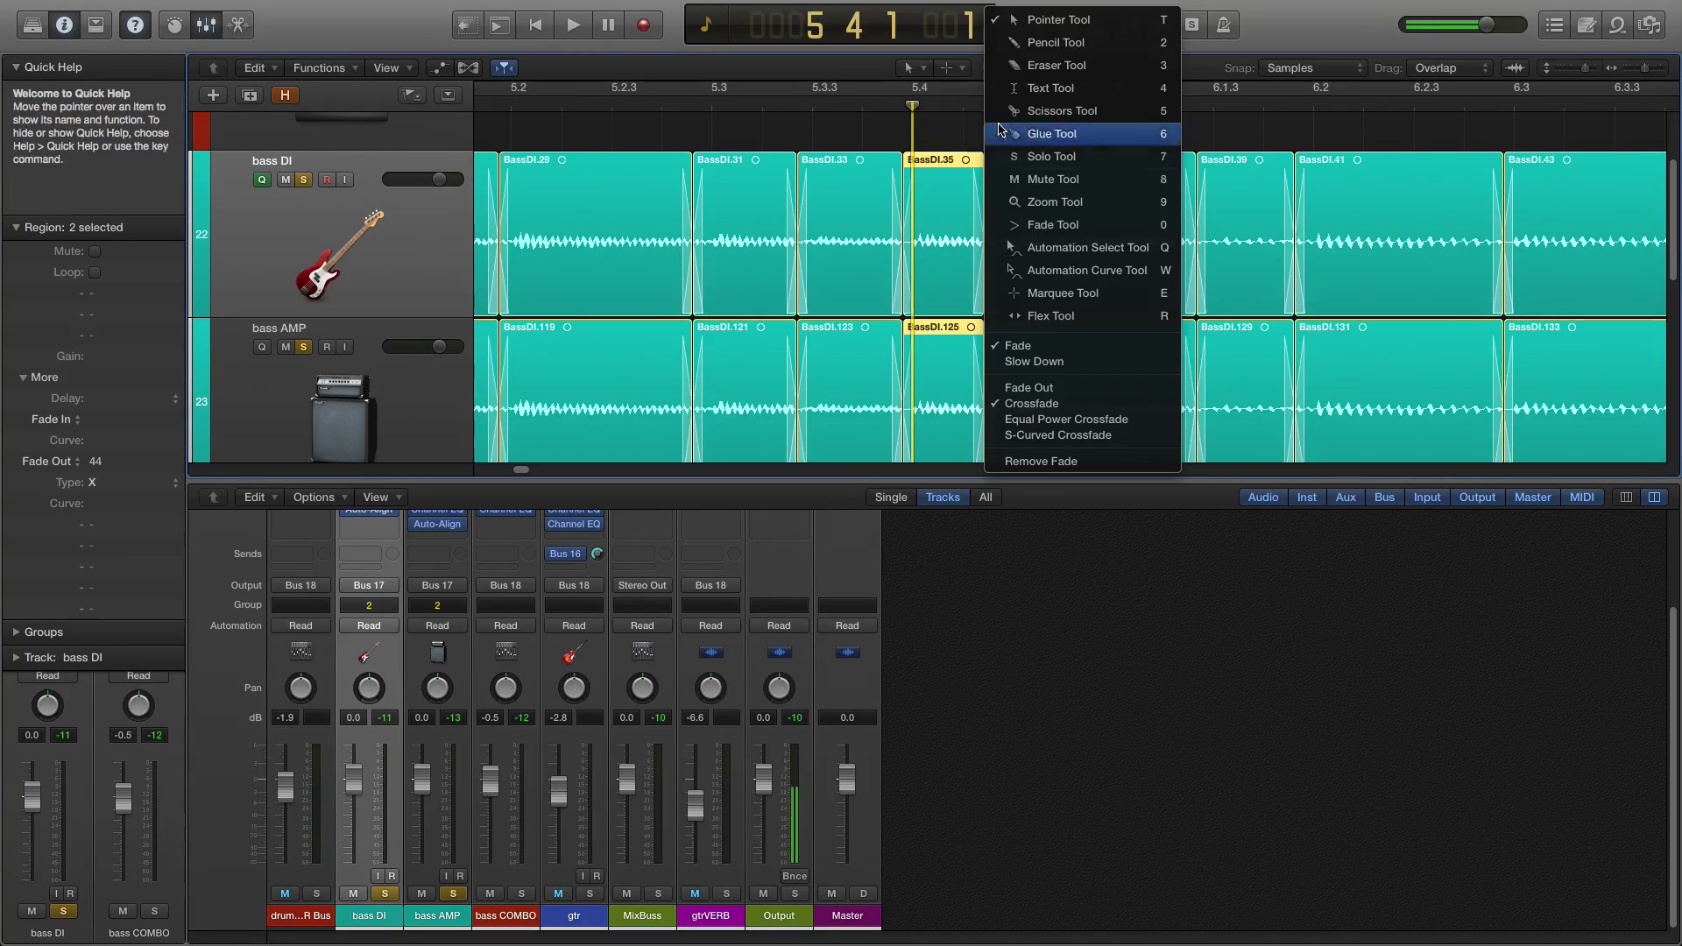
{"action": "key", "text": "Escape"}
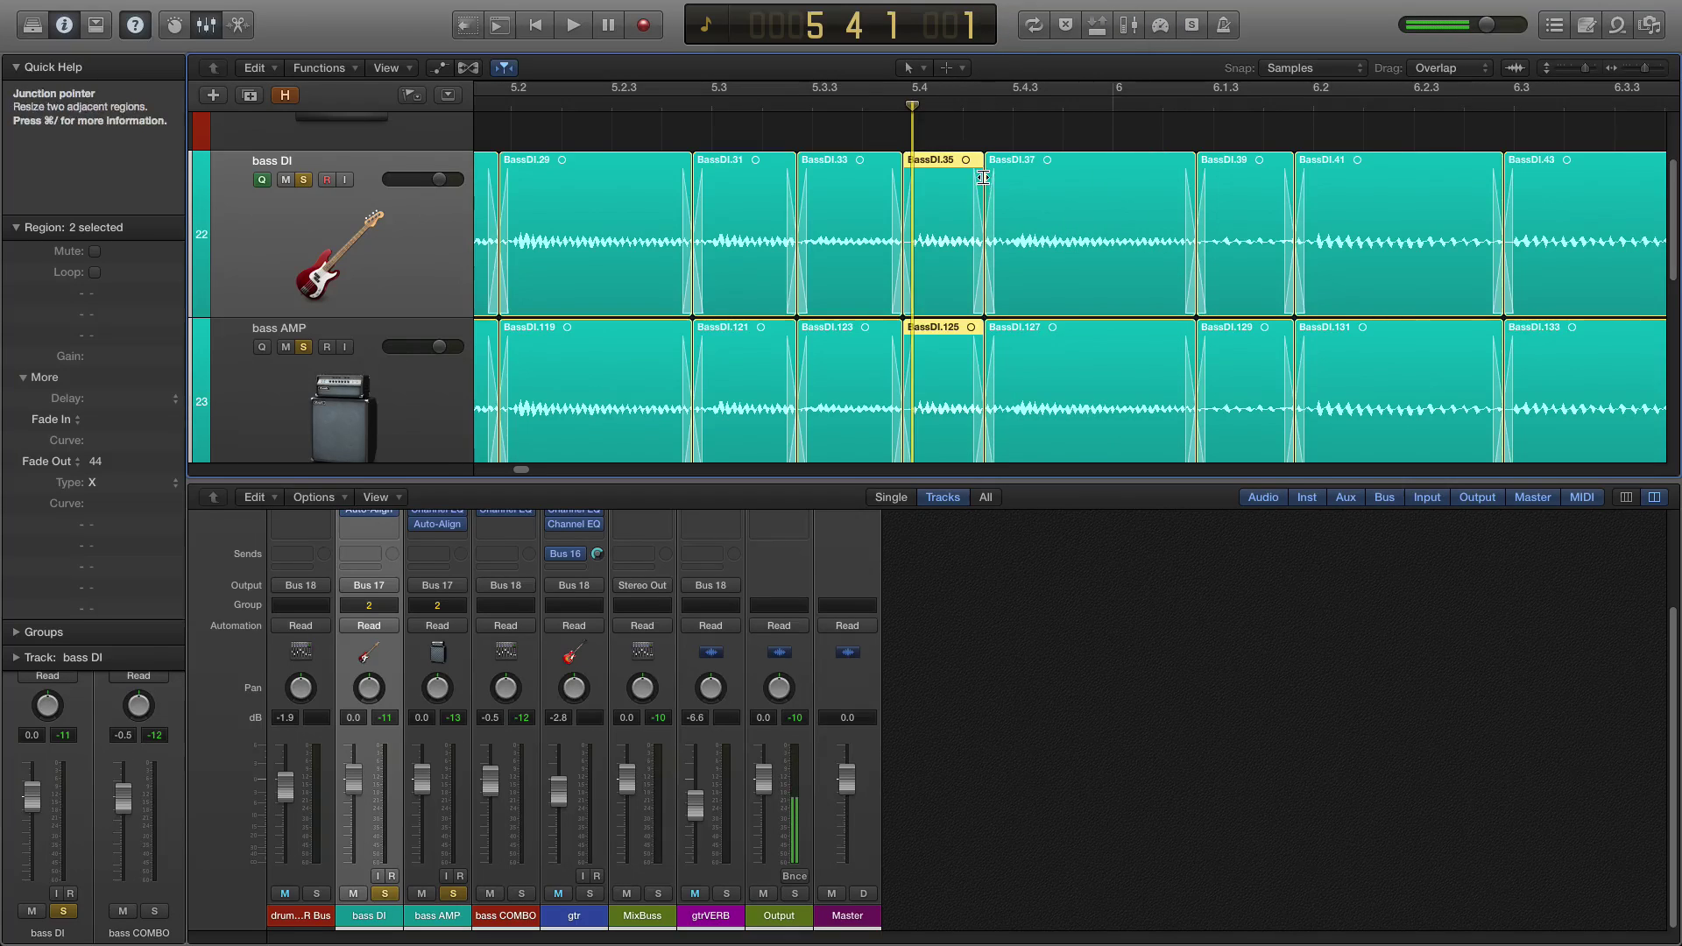
{"action": "left_click_drag", "start_coordinate": [982, 177], "coordinate": [1000, 279]}
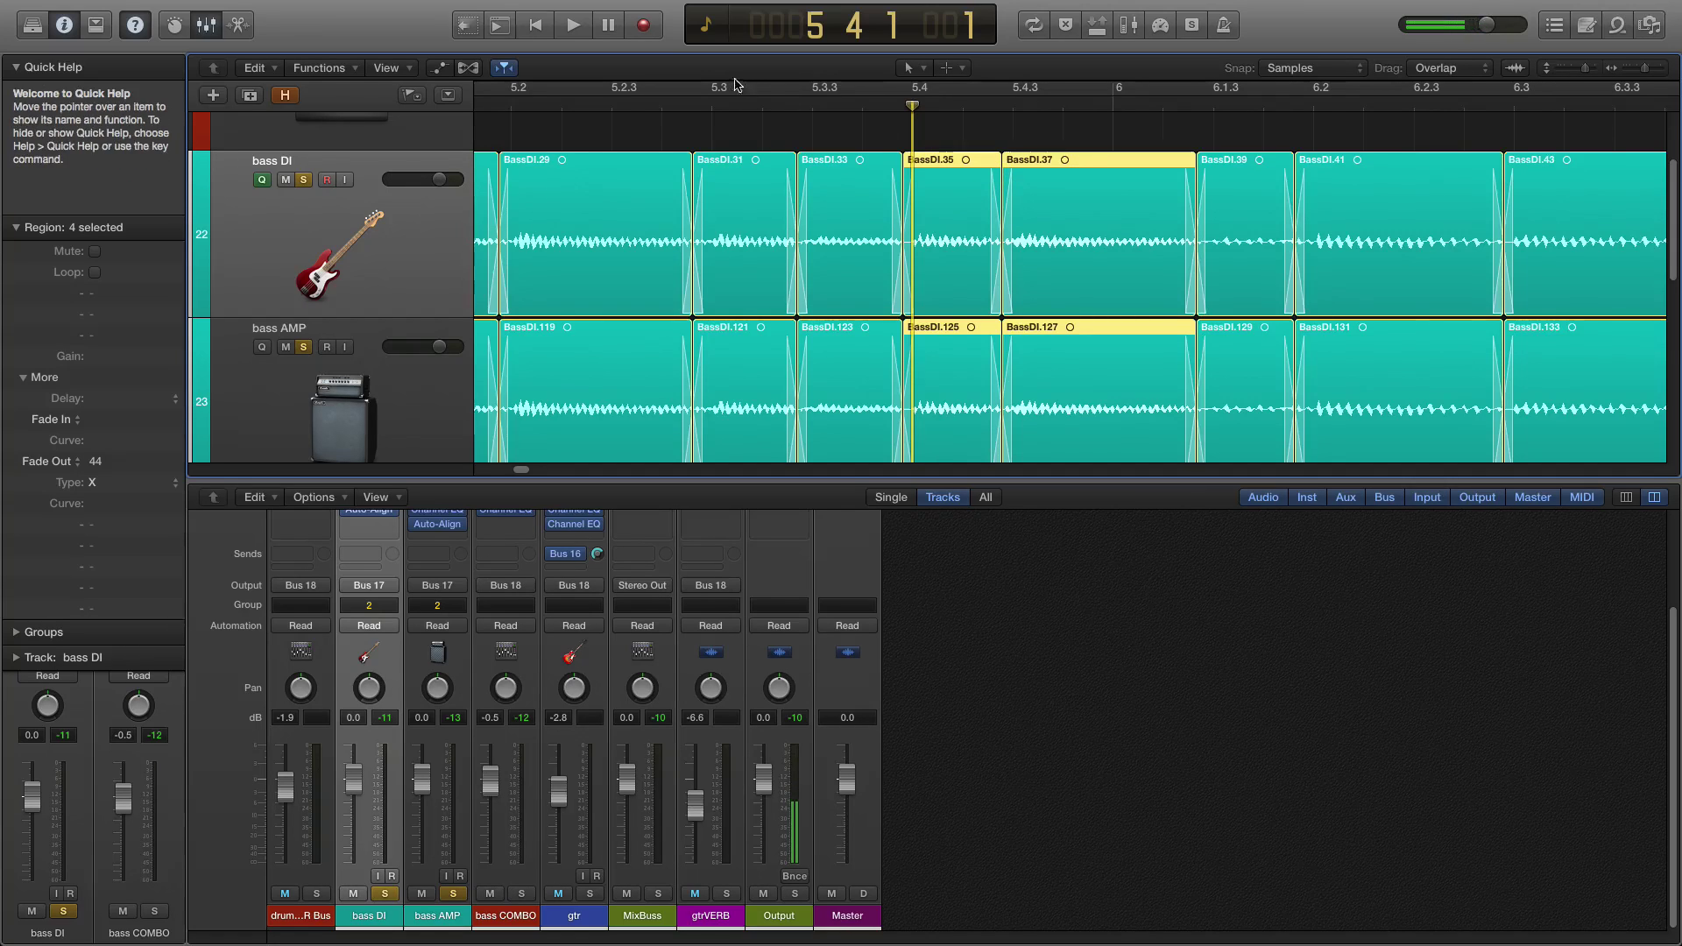
{"action": "left_click", "coordinate": [698, 108]}
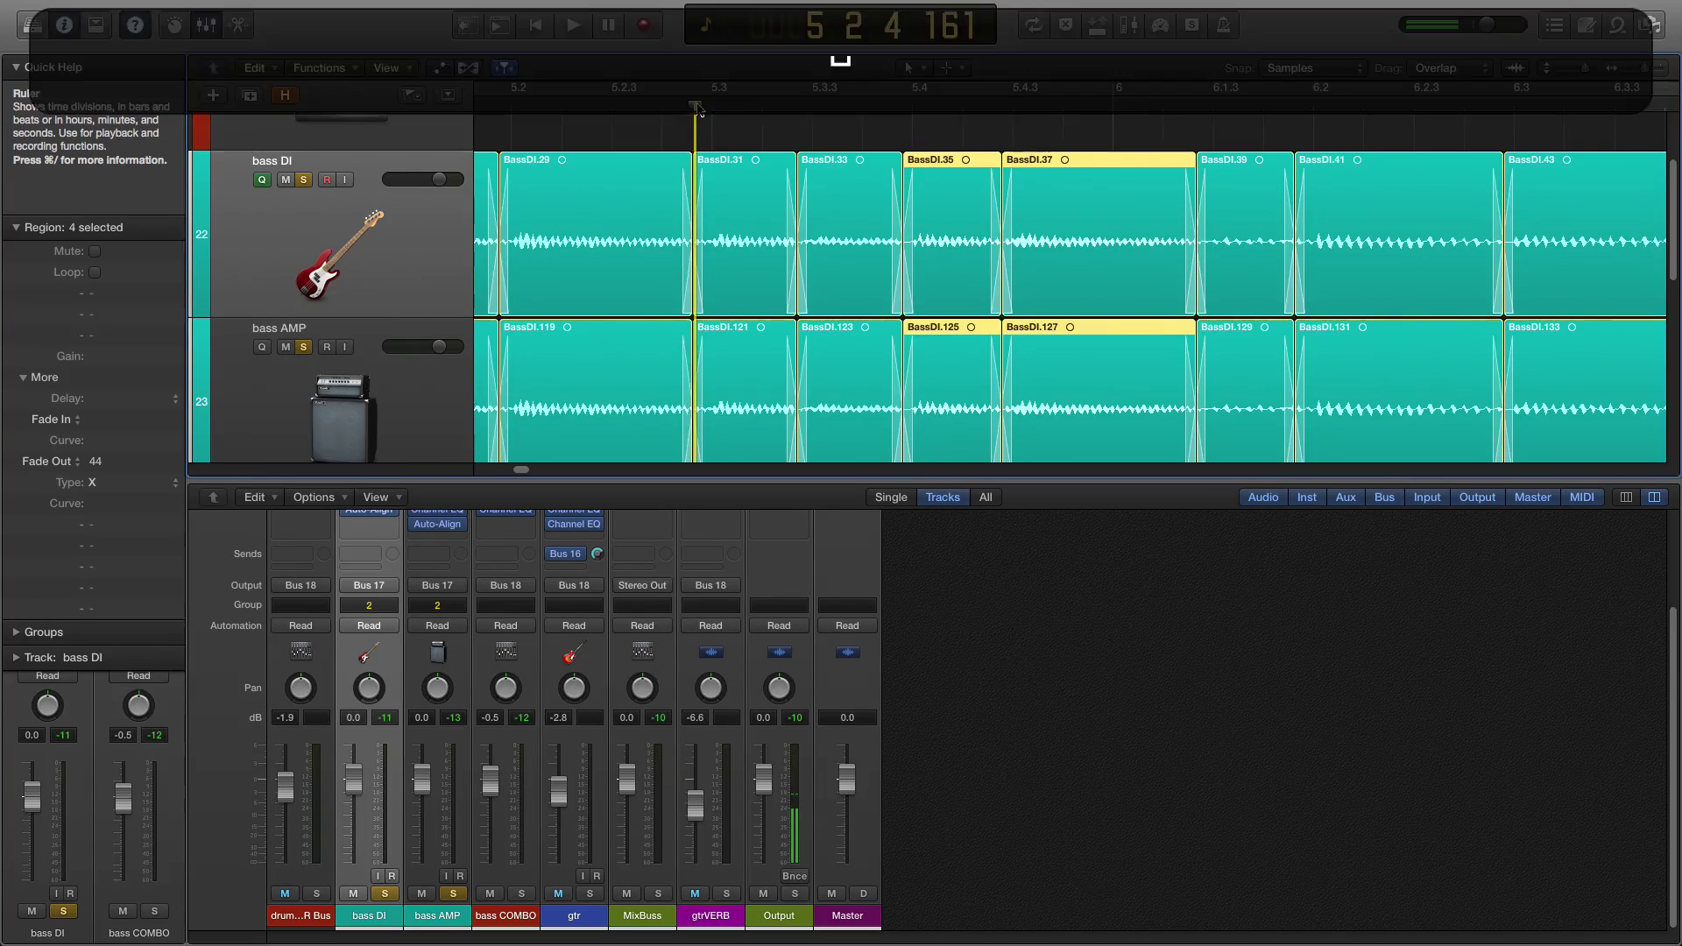
{"action": "key", "text": "space"}
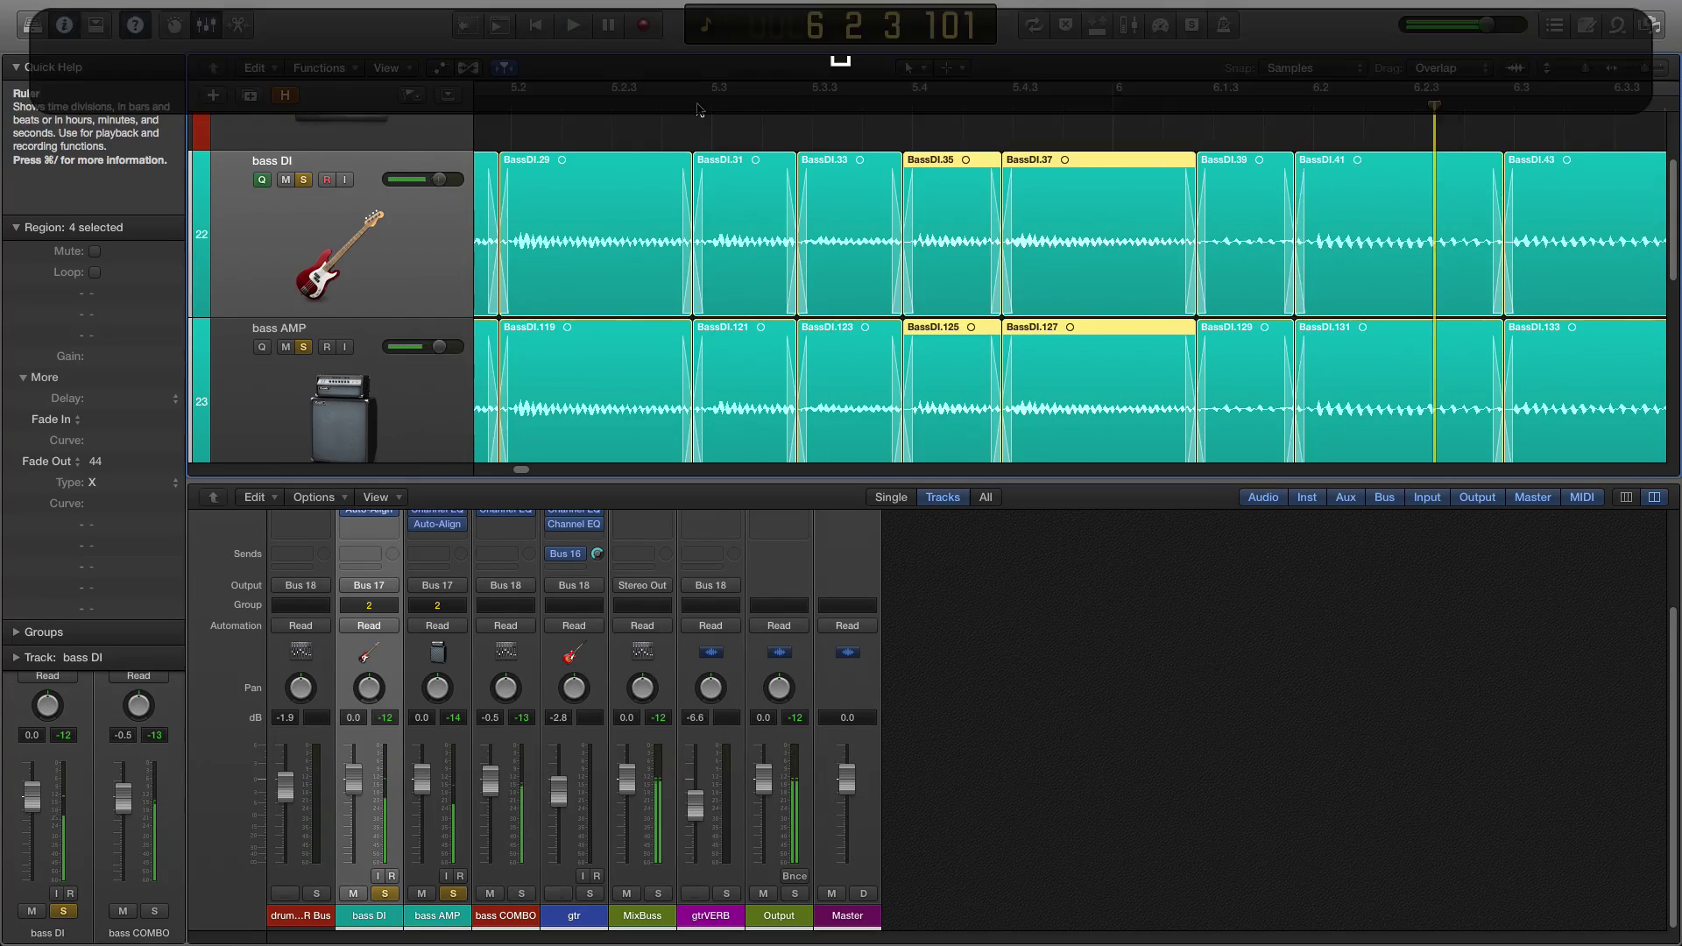
Set the fade-out of slice BassDI.35 and its matching bass AMP slice to 54.
{"action": "left_click", "coordinate": [661, 166]}
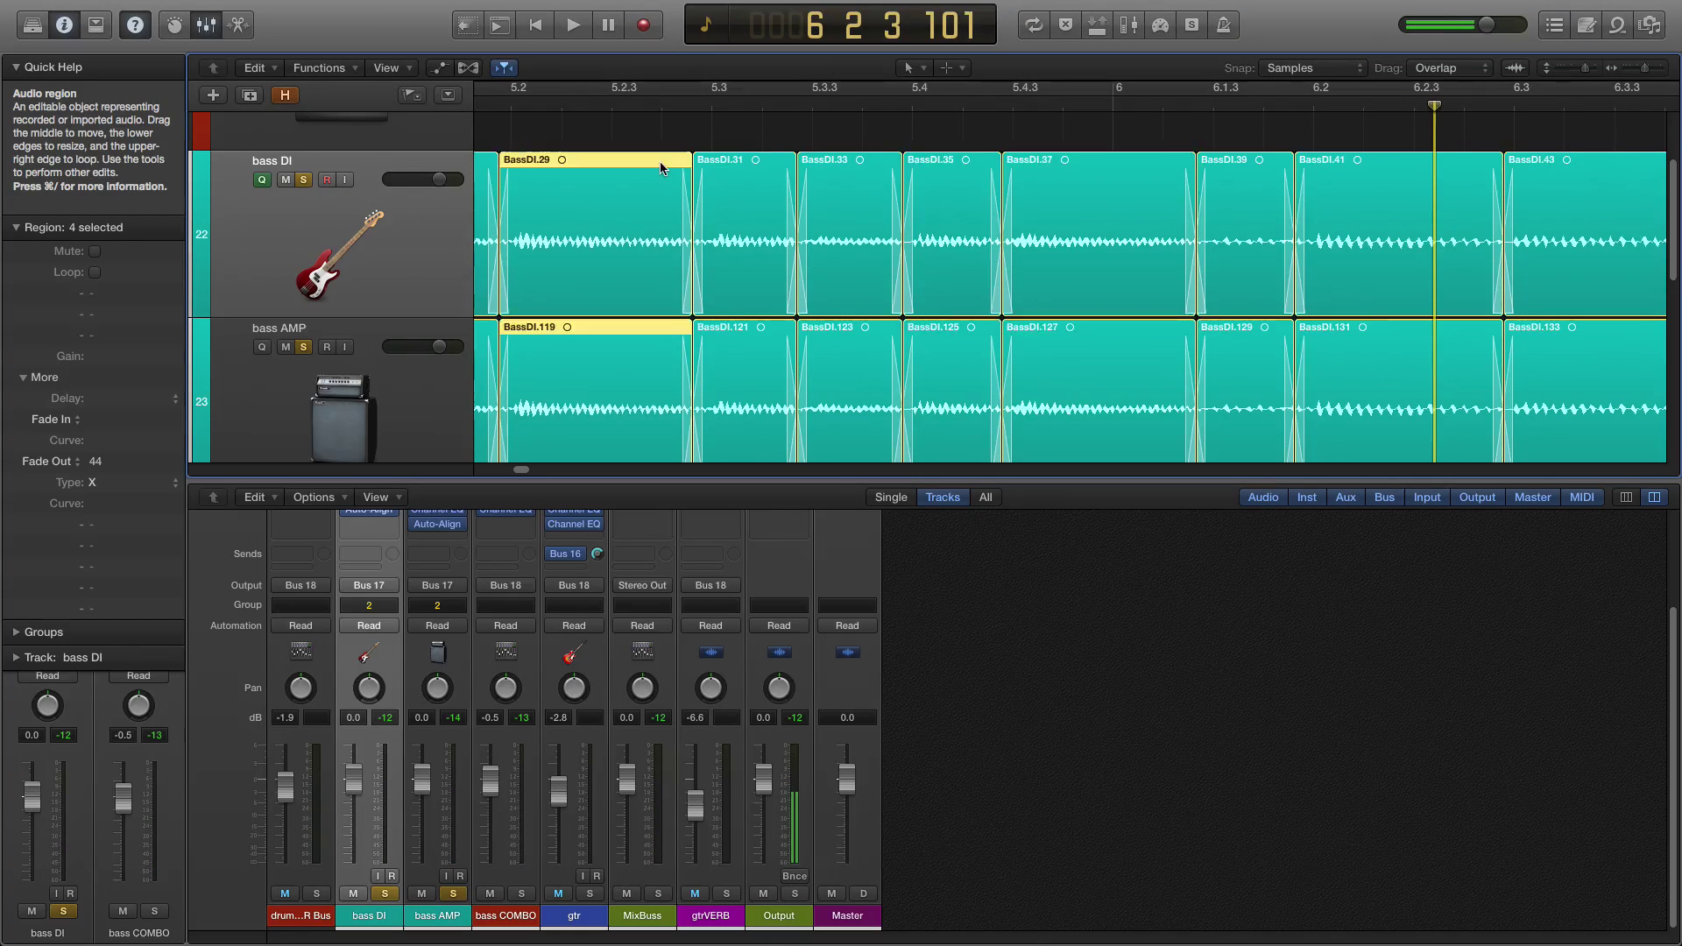
{"action": "left_click", "coordinate": [841, 175]}
{"action": "left_click", "coordinate": [939, 171]}
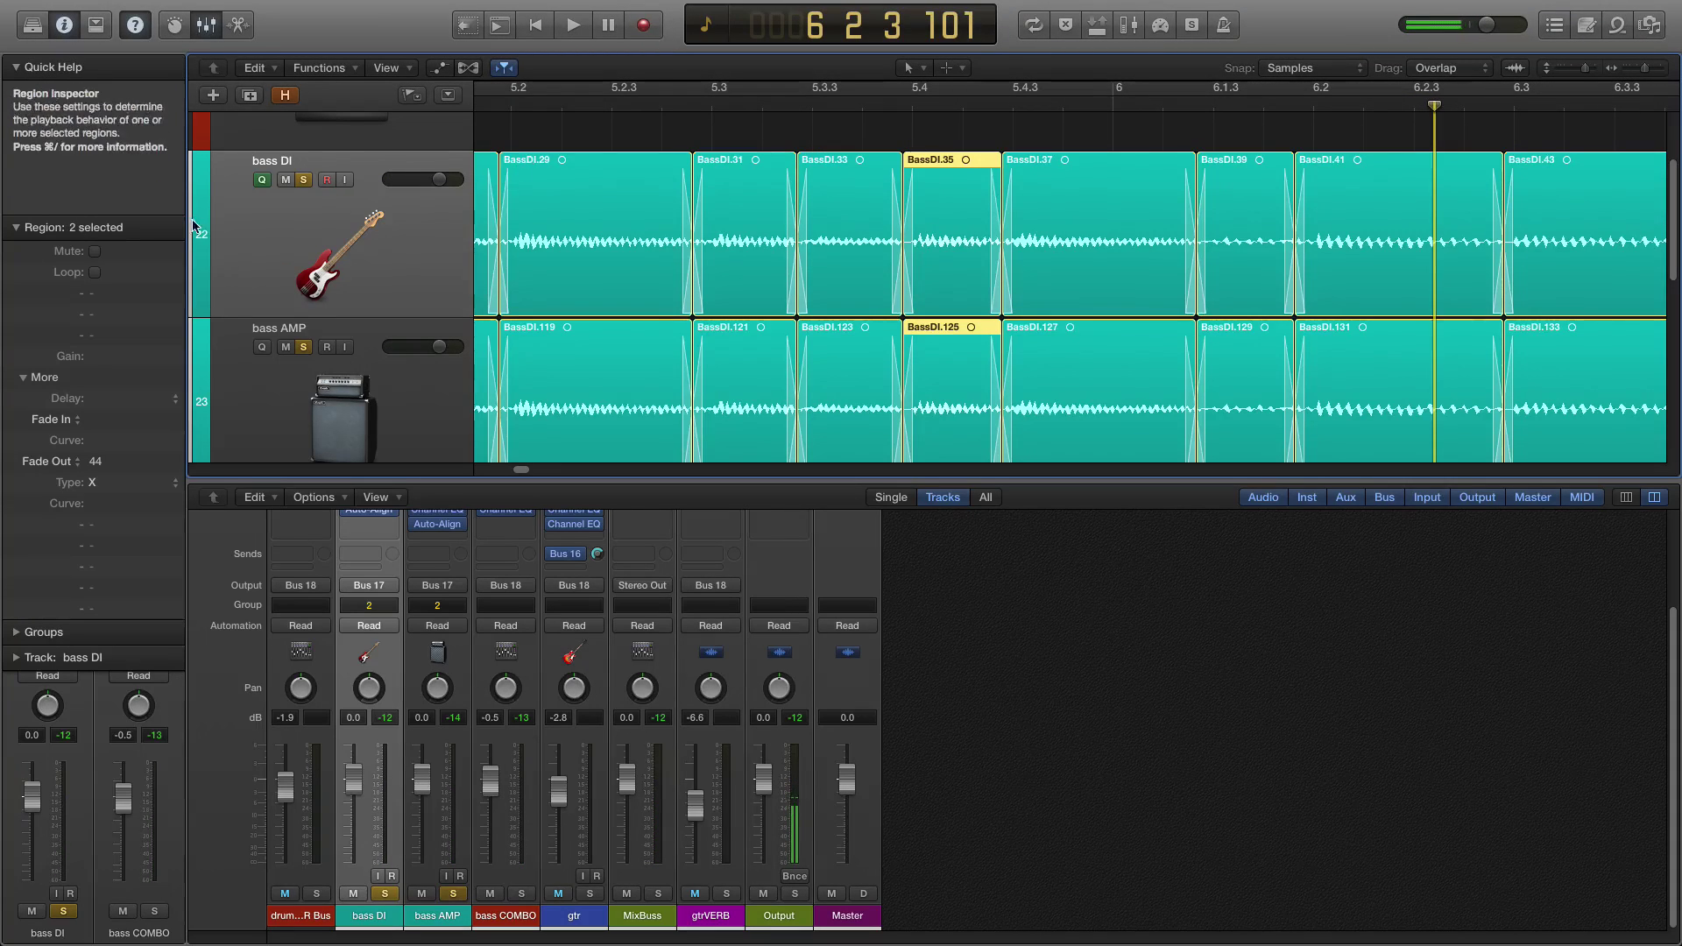
{"action": "left_click_drag", "start_coordinate": [95, 460], "coordinate": [103, 452]}
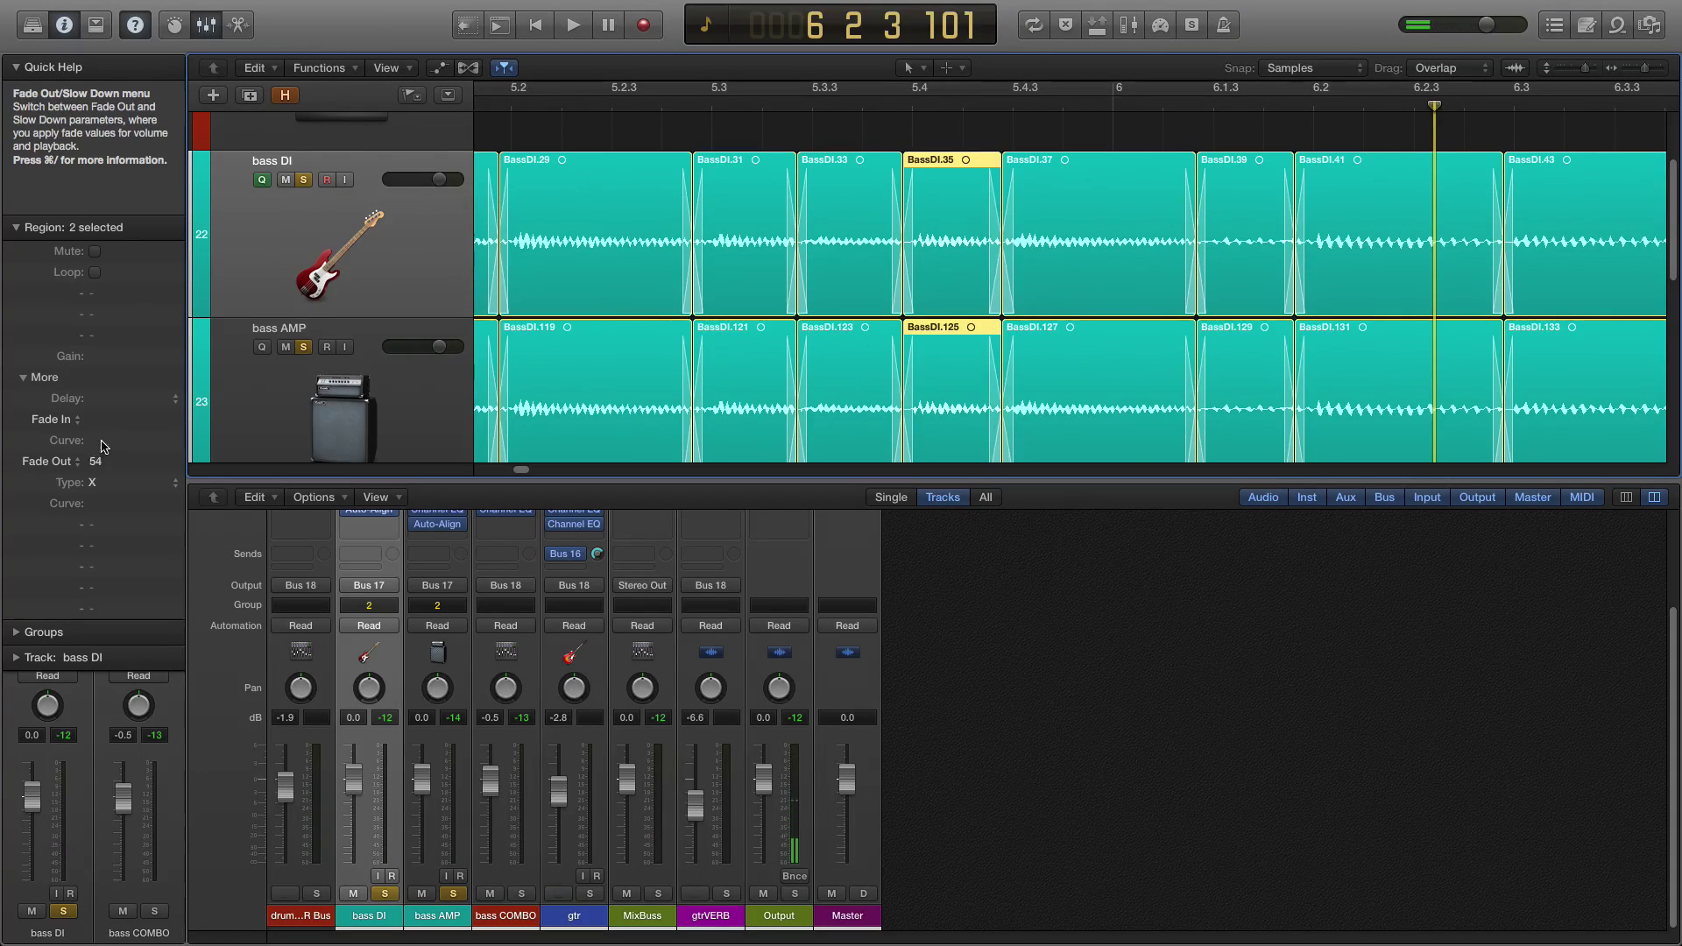
Listen to both bass tracks from bar 5 beat 2 past bar 7 beat 3, and replay the passage leading into bar 7.
{"action": "left_click", "coordinate": [605, 119]}
{"action": "left_click", "coordinate": [598, 107]}
{"action": "key", "text": "space"}
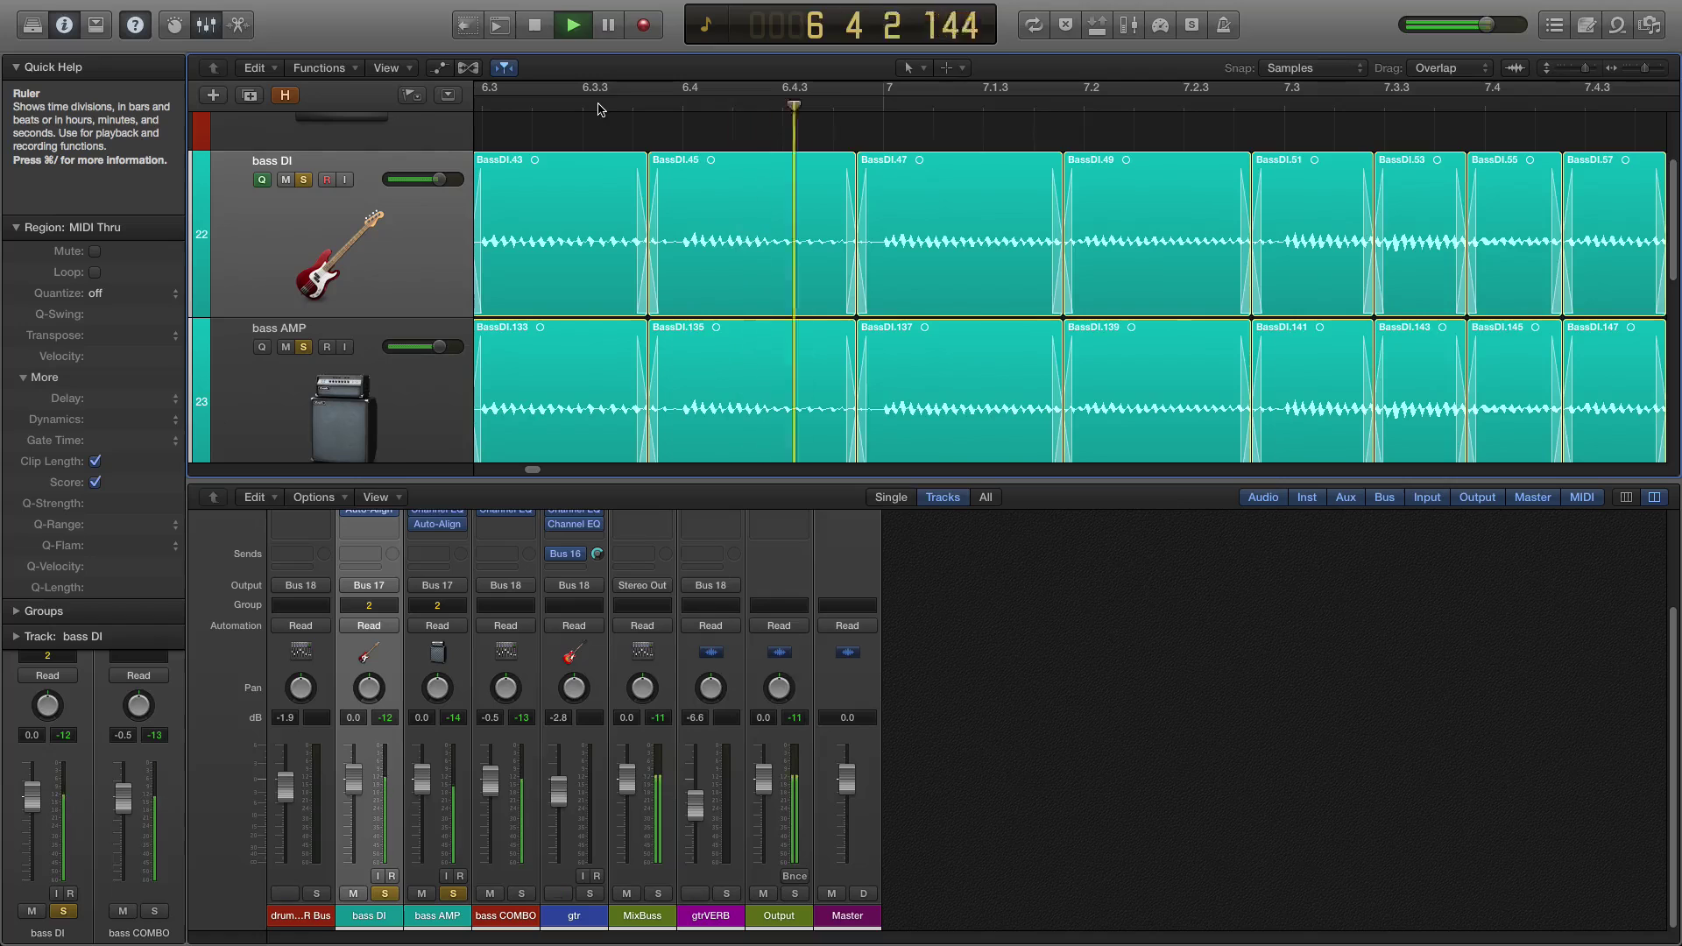
{"action": "key", "text": "space"}
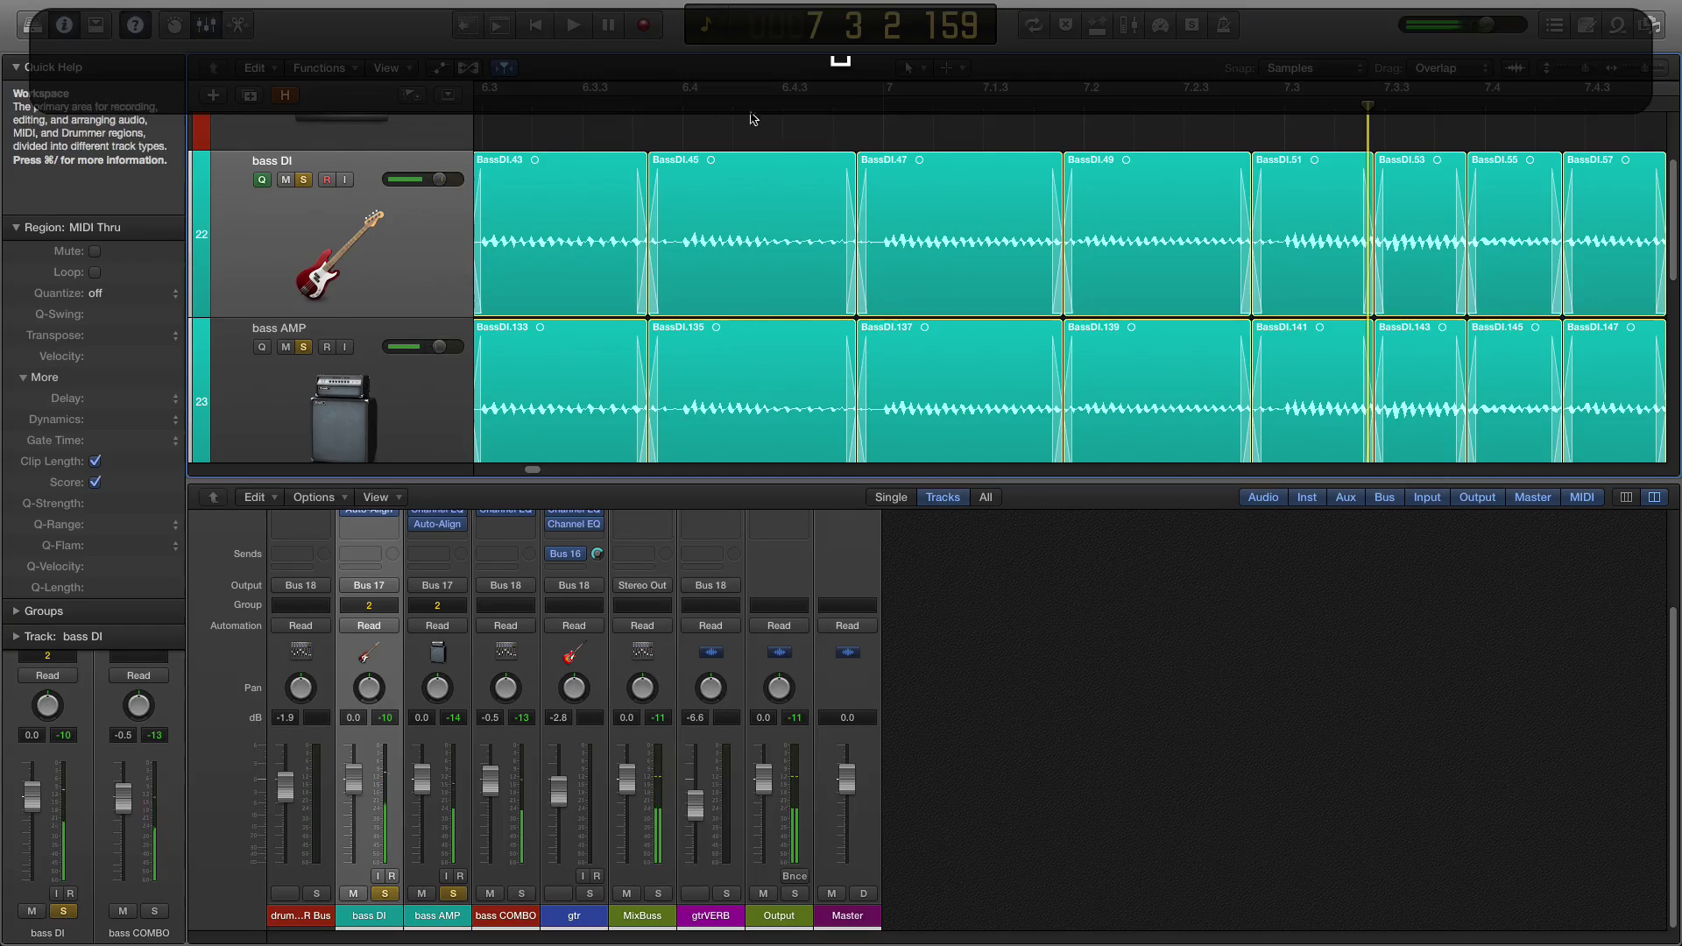
{"action": "left_click", "coordinate": [831, 105]}
{"action": "key", "text": "space"}
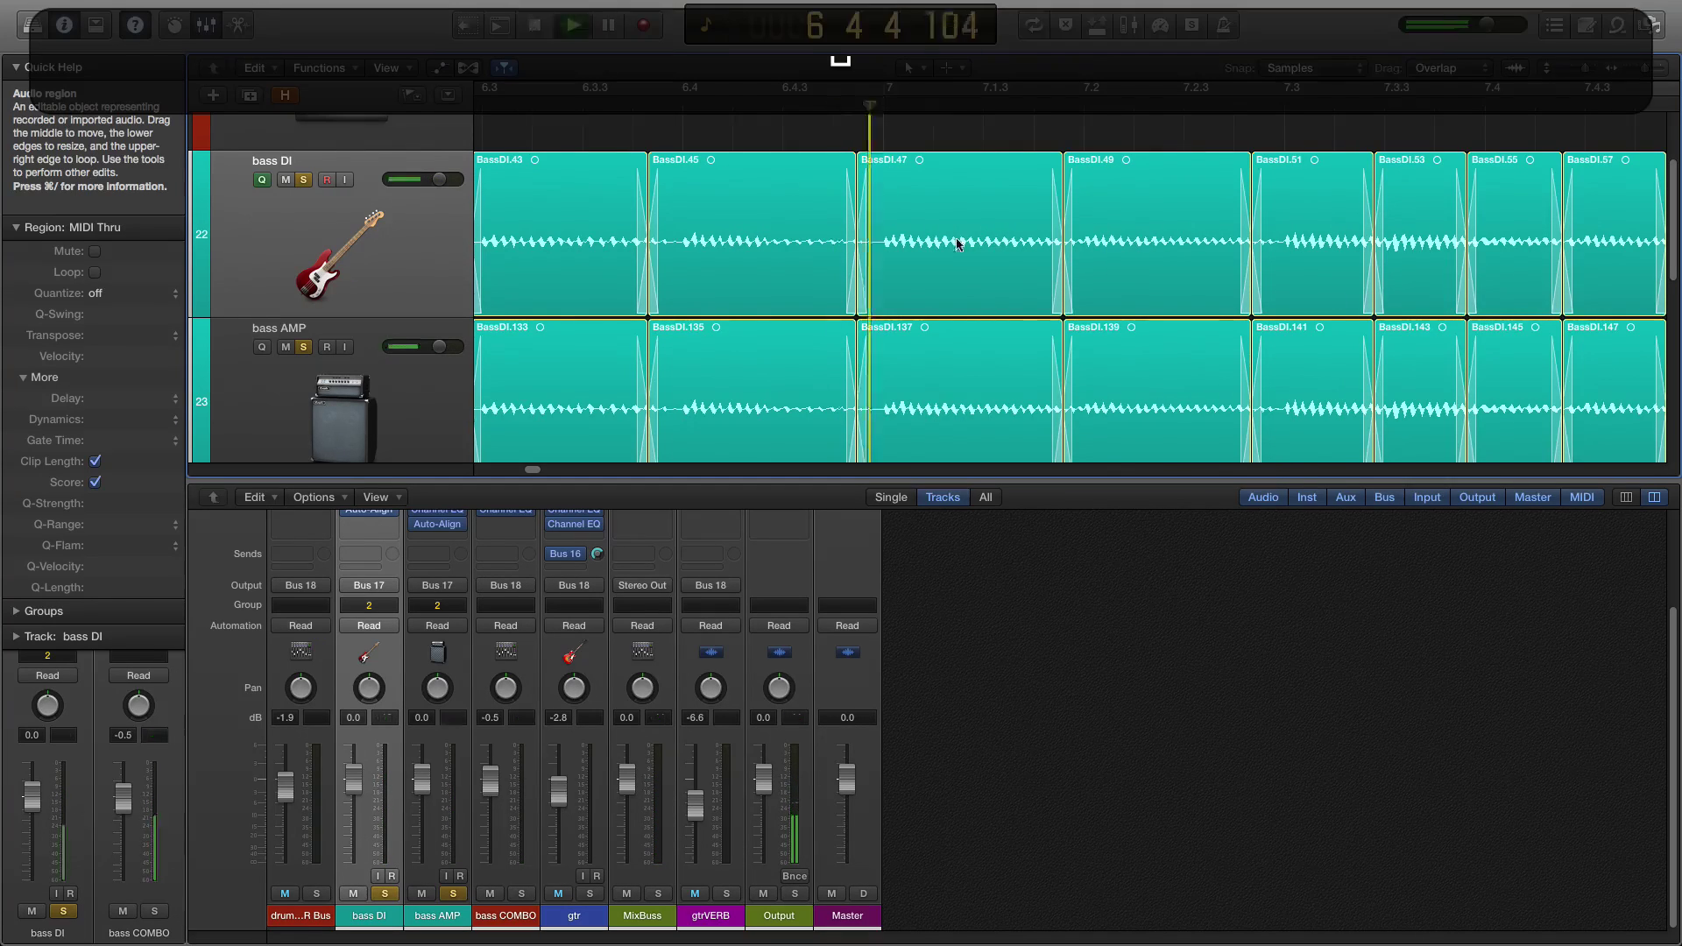
Nudge the junction between BassDI.47 and BassDI.49 slightly earlier on both bass tracks and replay from before bar 6 beat 4.
{"action": "left_click", "coordinate": [1018, 236]}
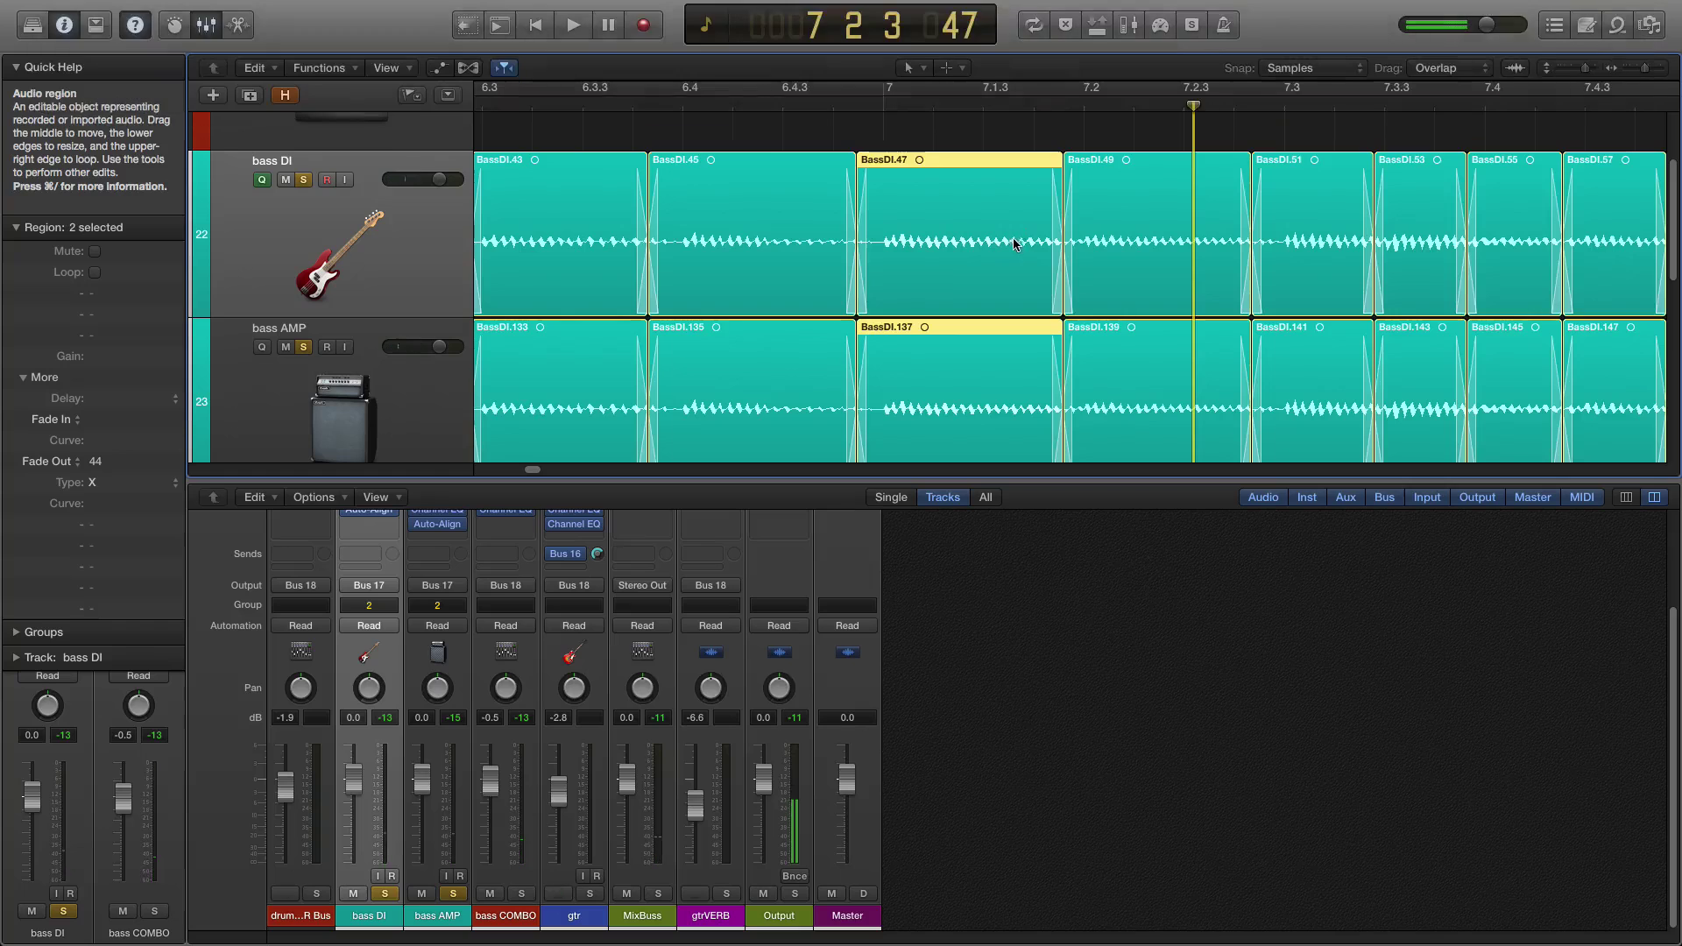
{"action": "left_click_drag", "start_coordinate": [1062, 166], "coordinate": [1061, 271]}
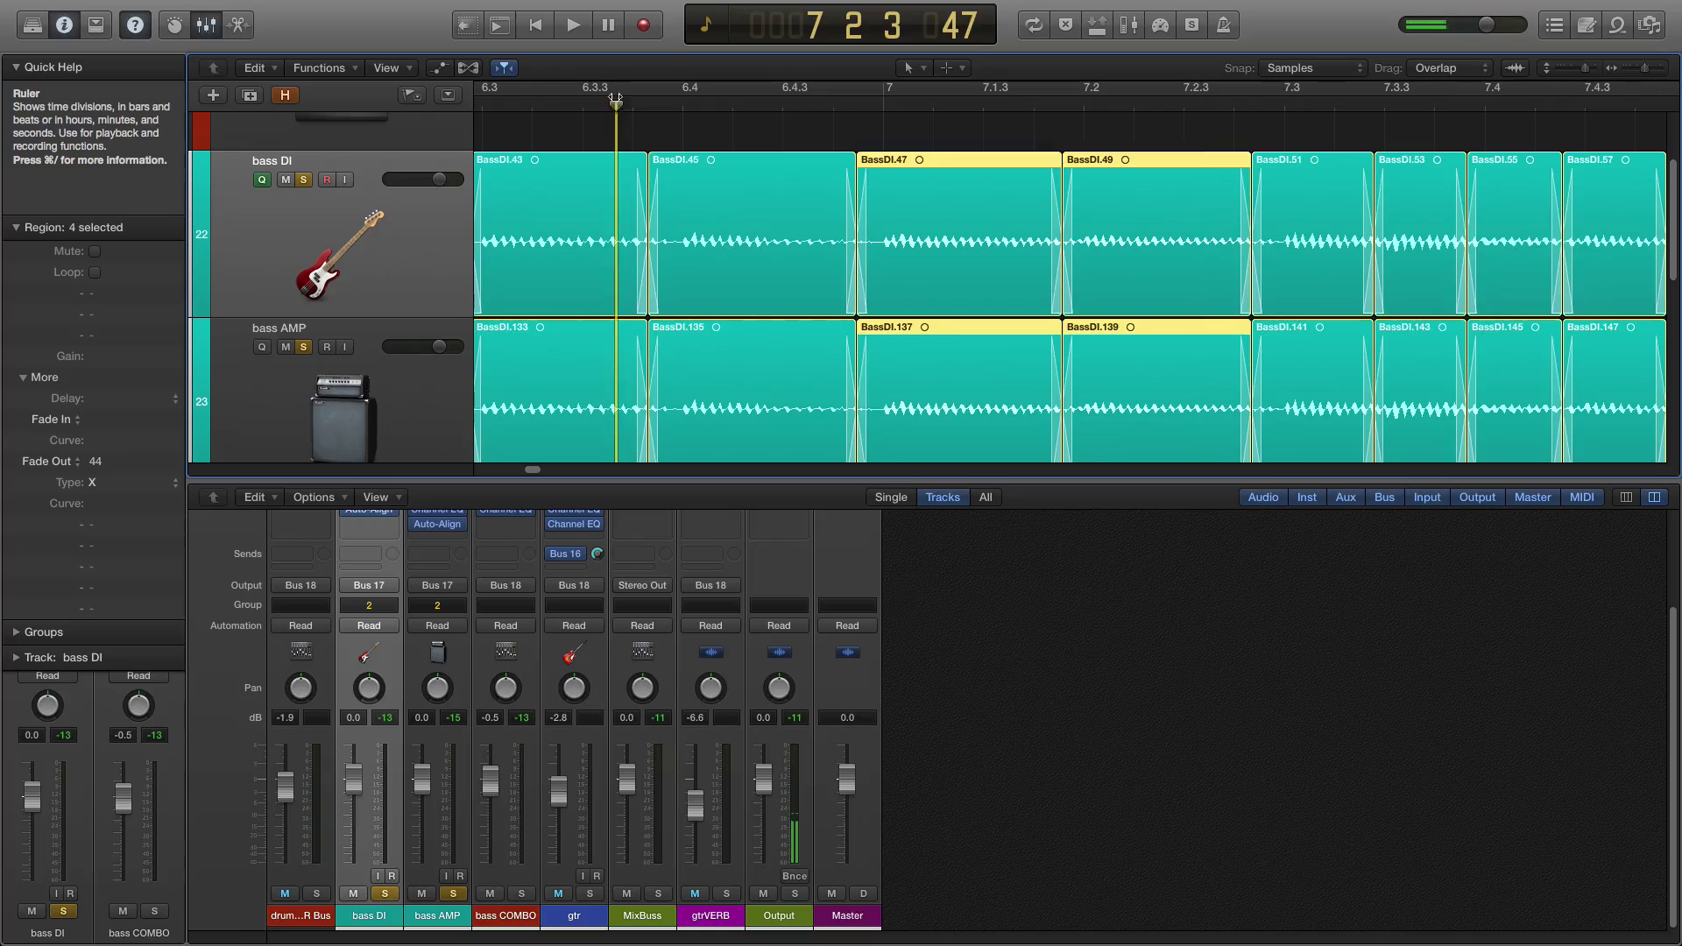
{"action": "double_click", "coordinate": [620, 103]}
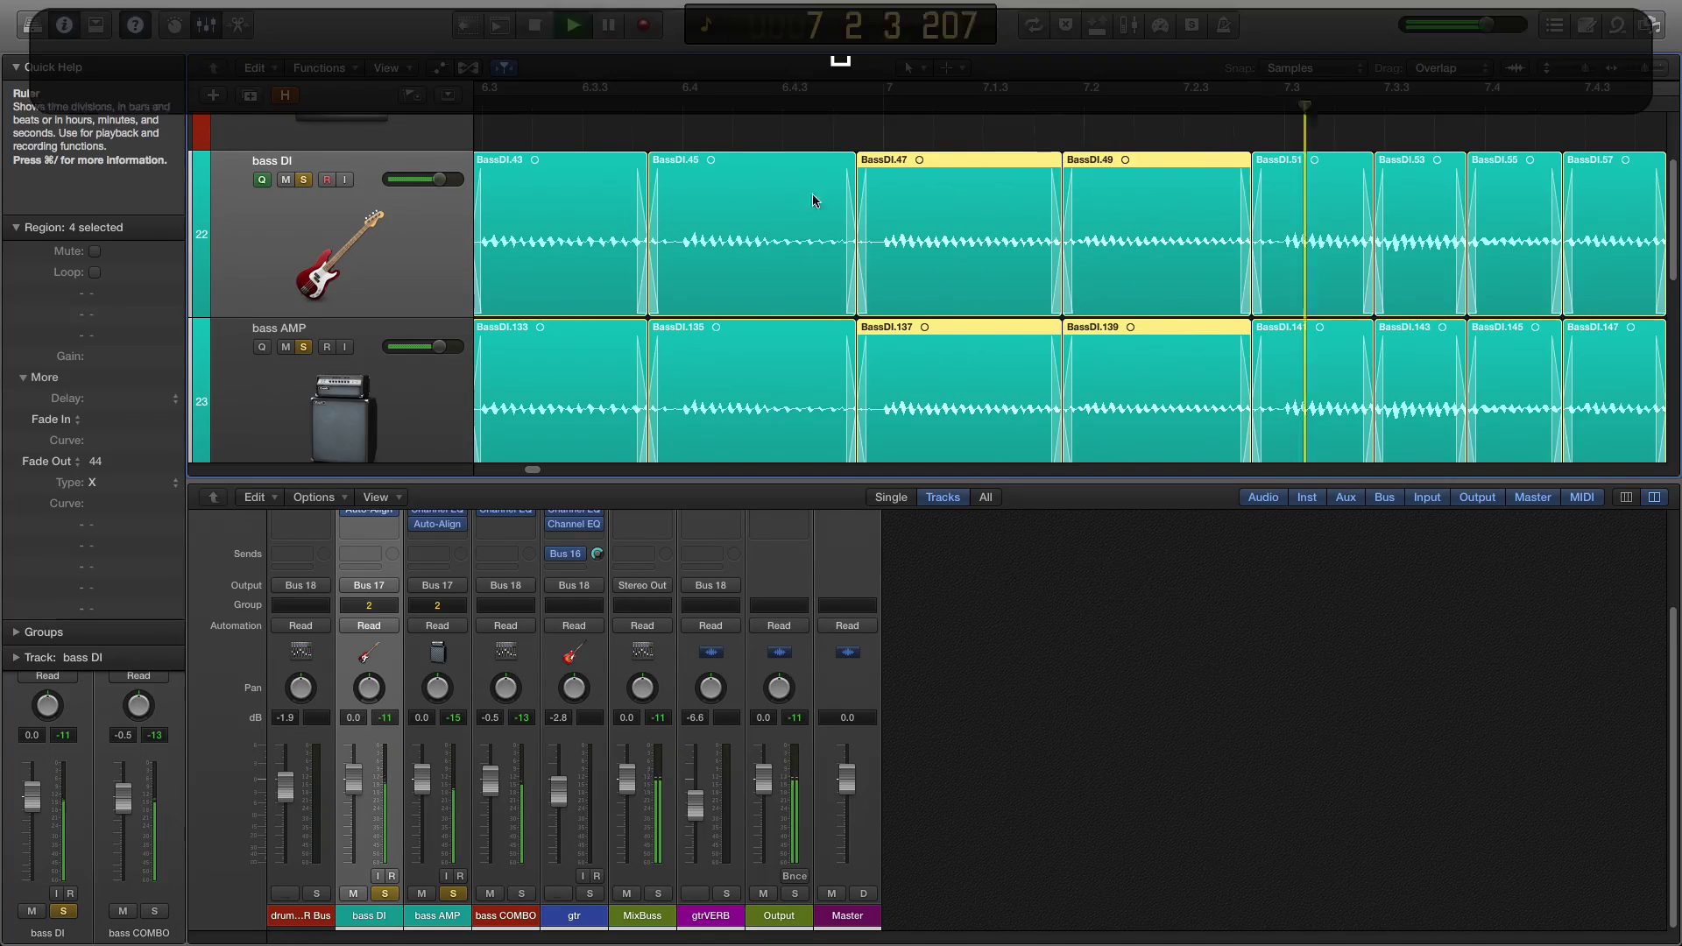
{"action": "key", "text": "space"}
Set the fade-out of BassDI.47 and its matching bass AMP slice to 60, and shift their ends slightly earlier after a replay.
{"action": "left_click", "coordinate": [943, 211]}
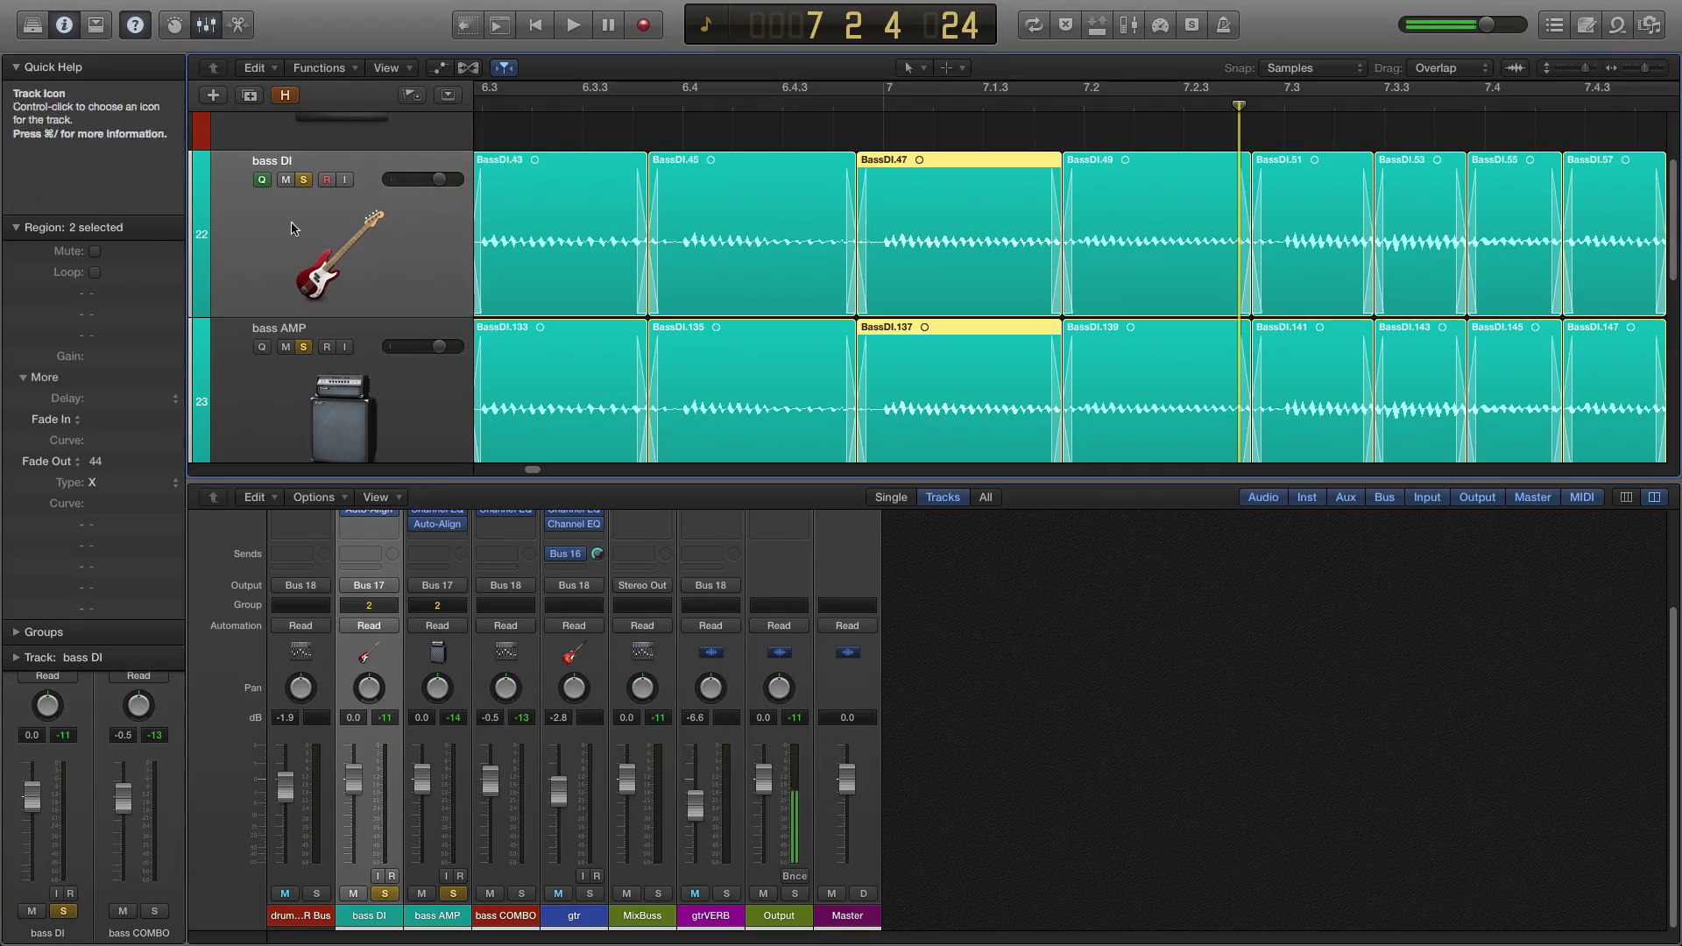
{"action": "left_click_drag", "start_coordinate": [96, 462], "coordinate": [106, 436]}
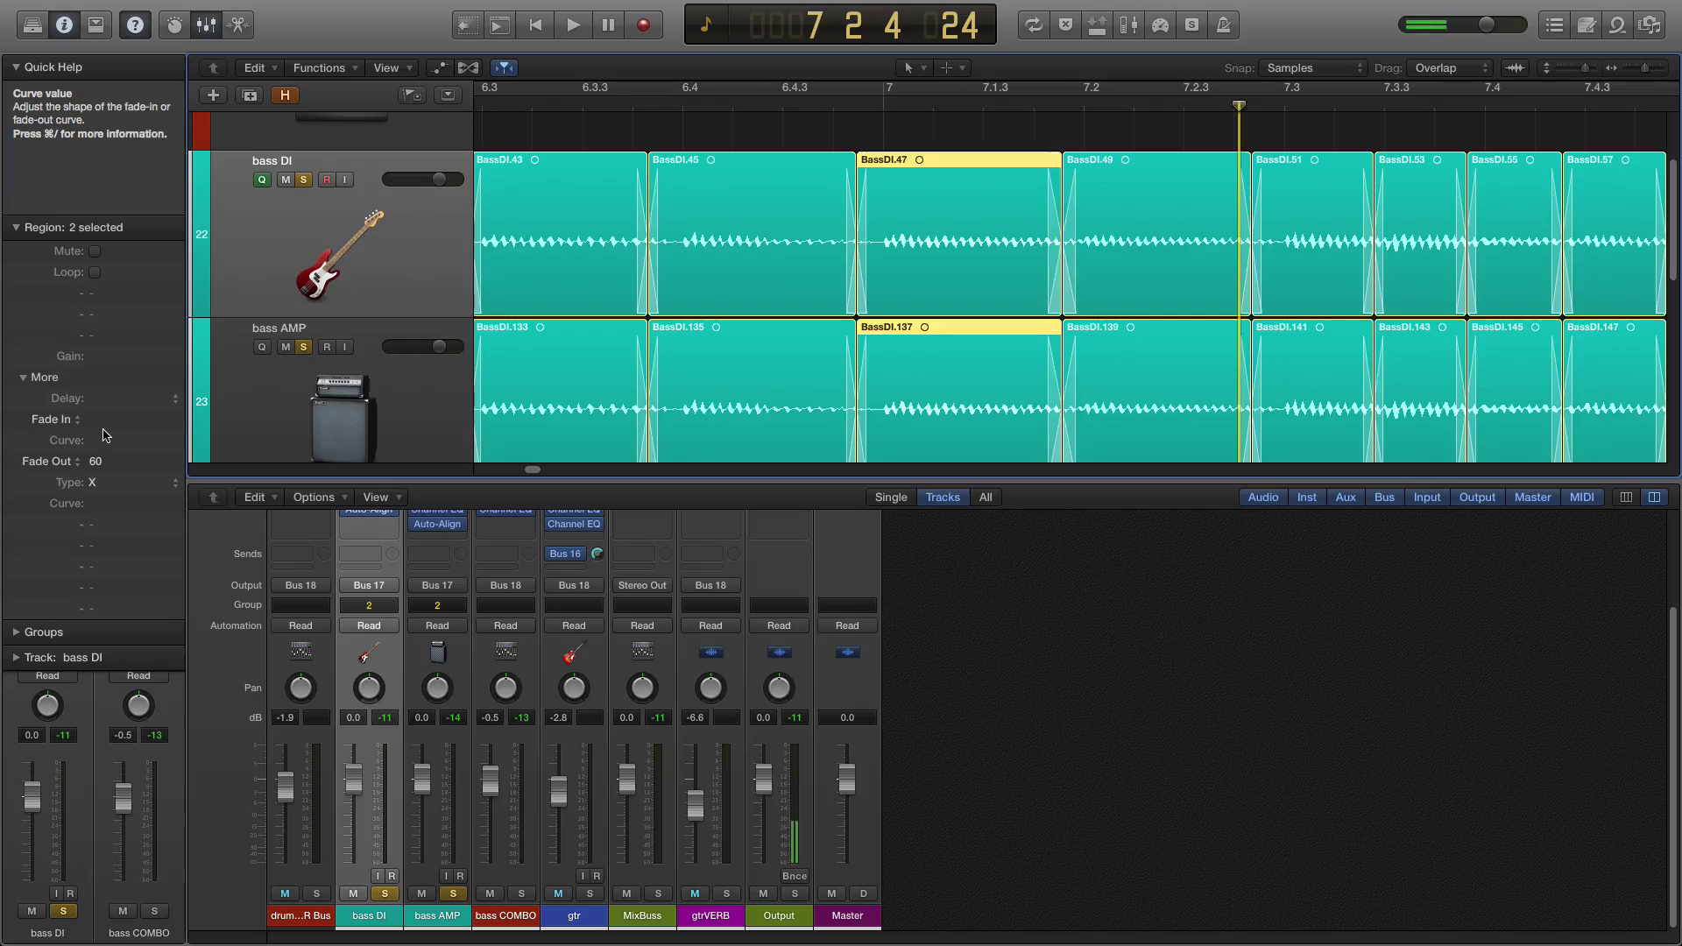
{"action": "double_click", "coordinate": [645, 104]}
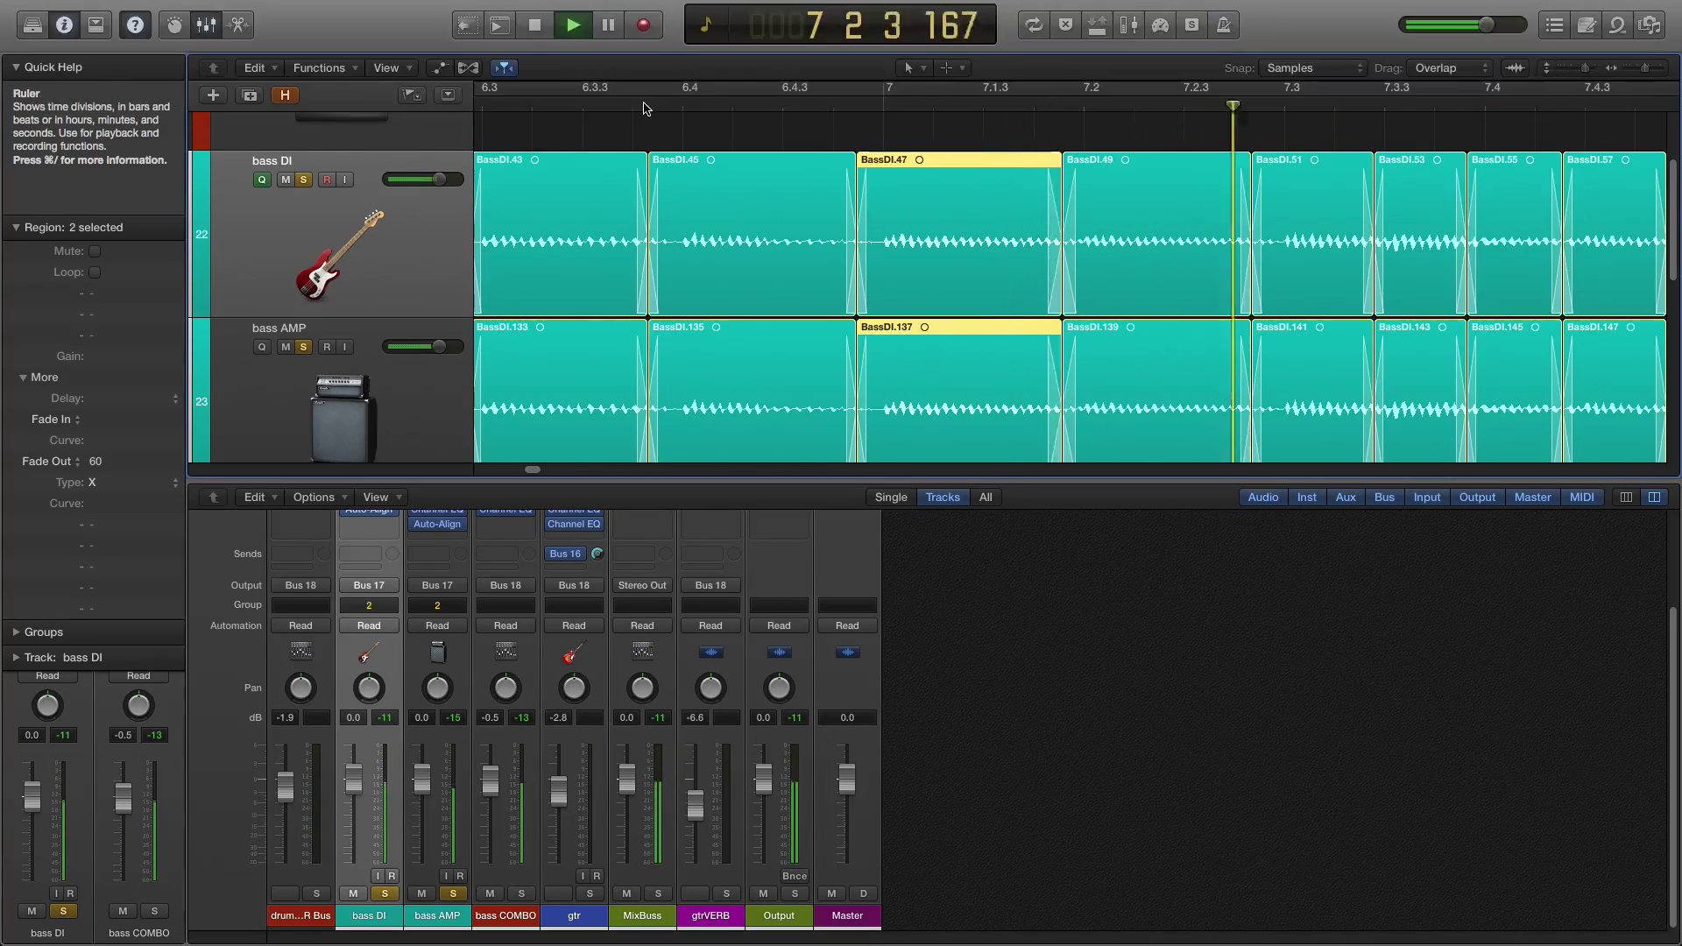
{"action": "key", "text": "space"}
{"action": "left_click_drag", "start_coordinate": [1062, 161], "coordinate": [1058, 313]}
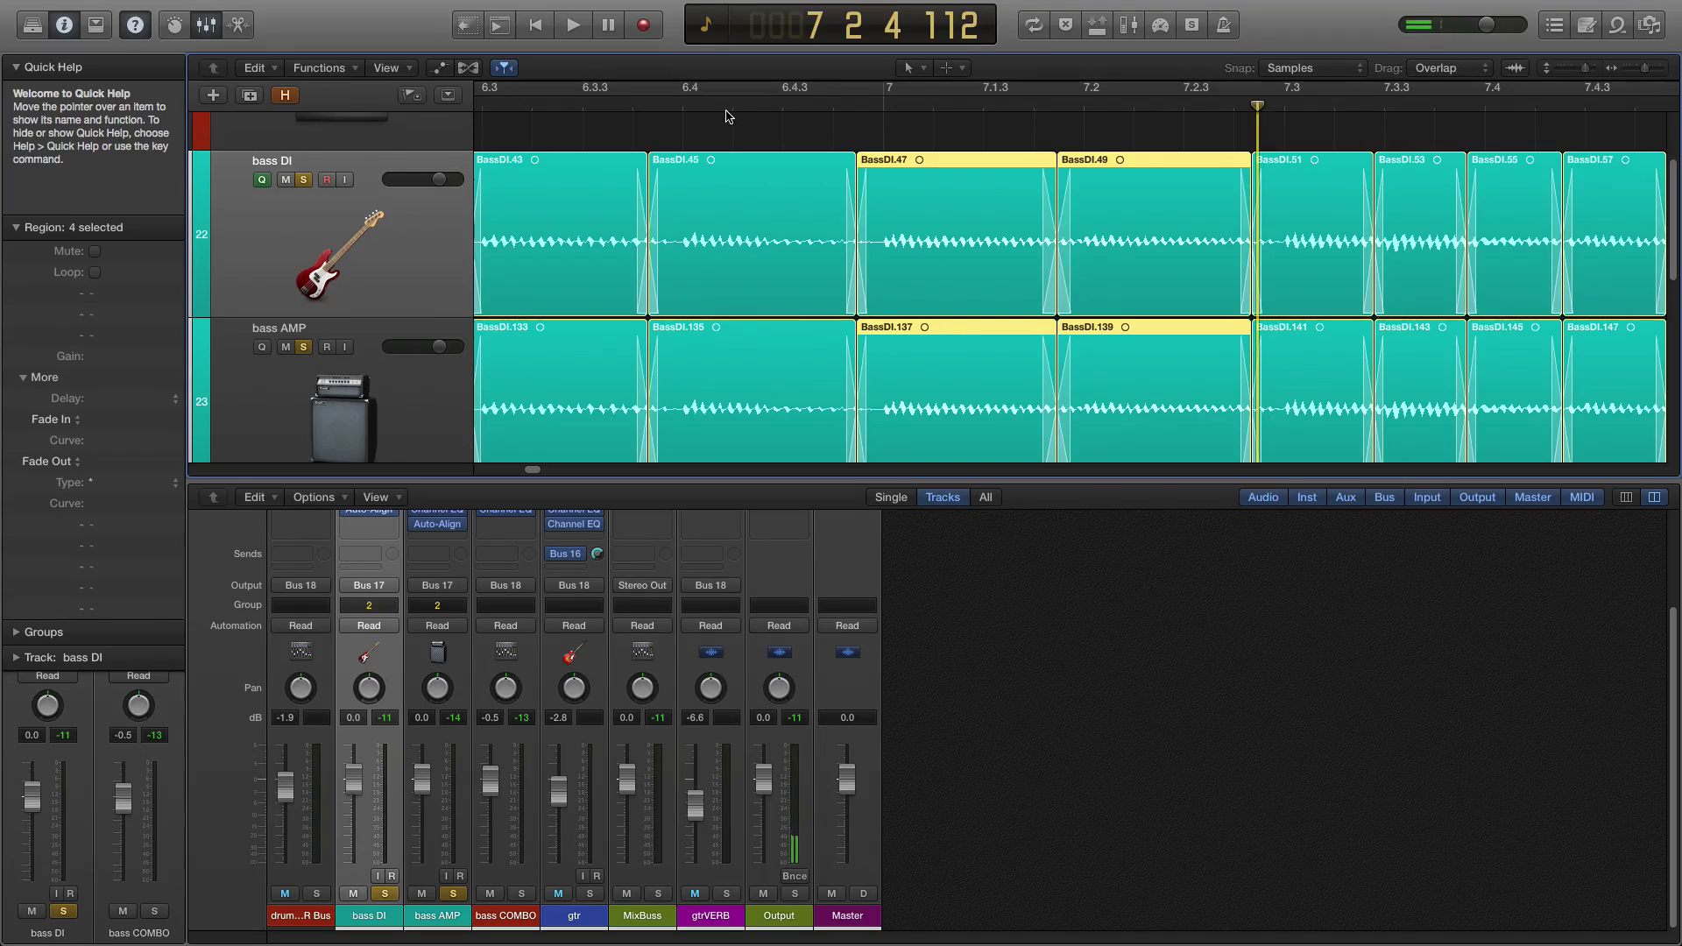
Enlarge the track heights and displayed waveforms and play both bass tracks from the middle of bar 6 beat 4.
{"action": "key", "text": "super+Up"}
{"action": "key", "text": "super+Down"}
{"action": "key", "text": "super+Down"}
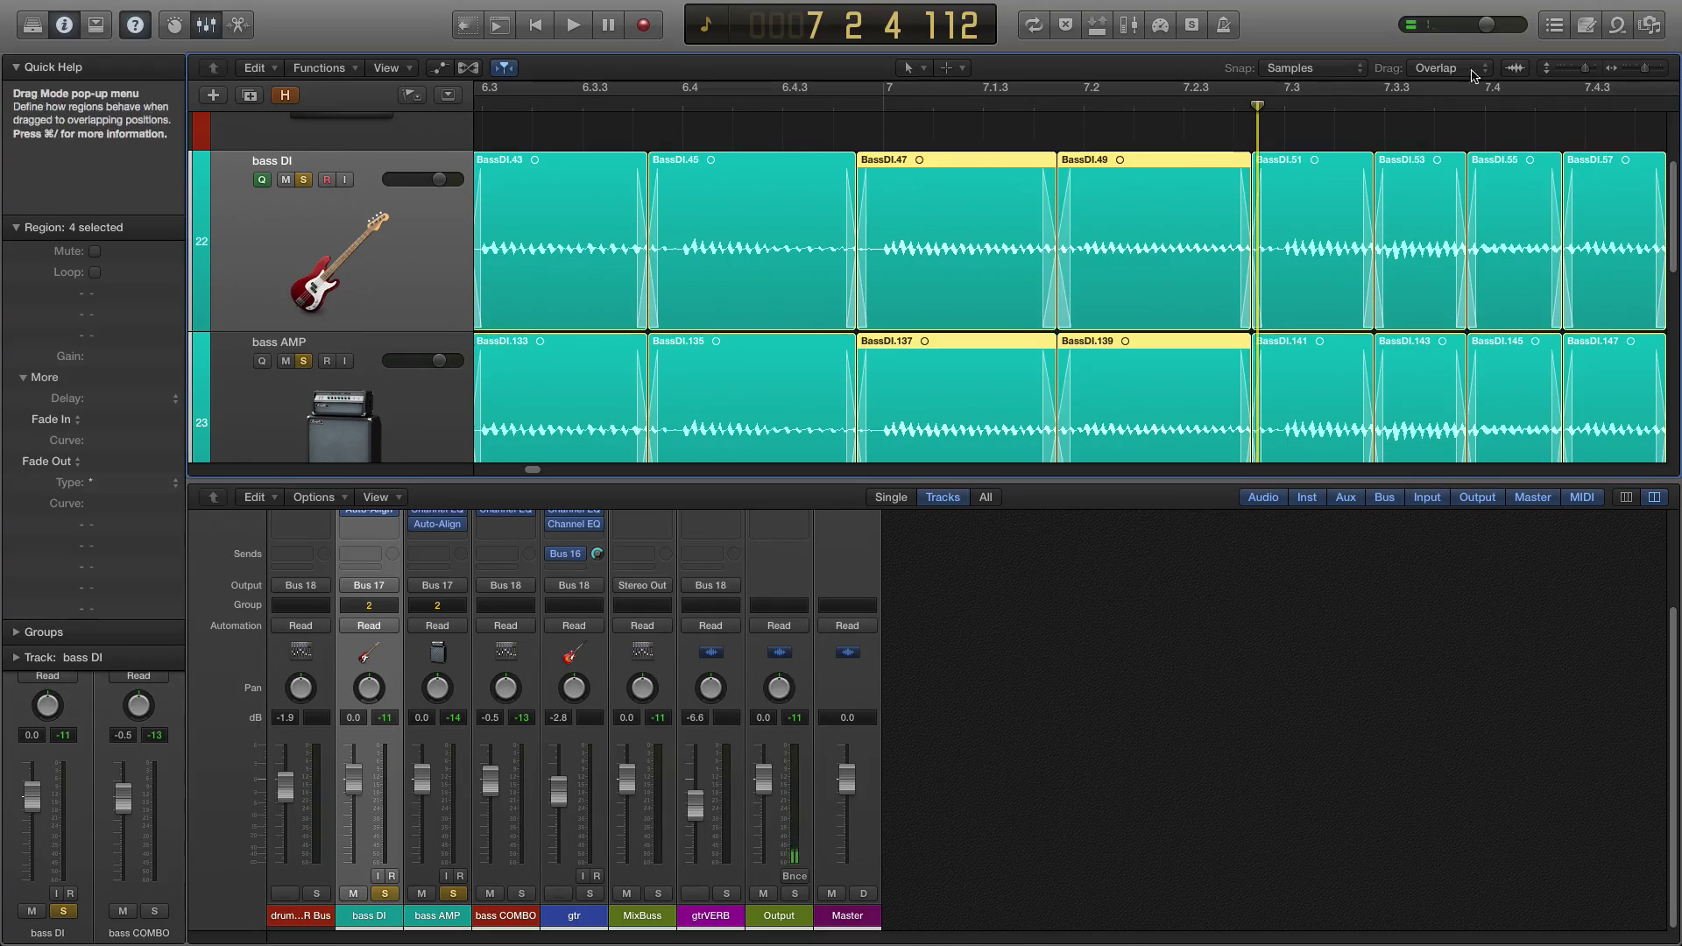
{"action": "left_click_drag", "start_coordinate": [1514, 69], "coordinate": [1508, 95]}
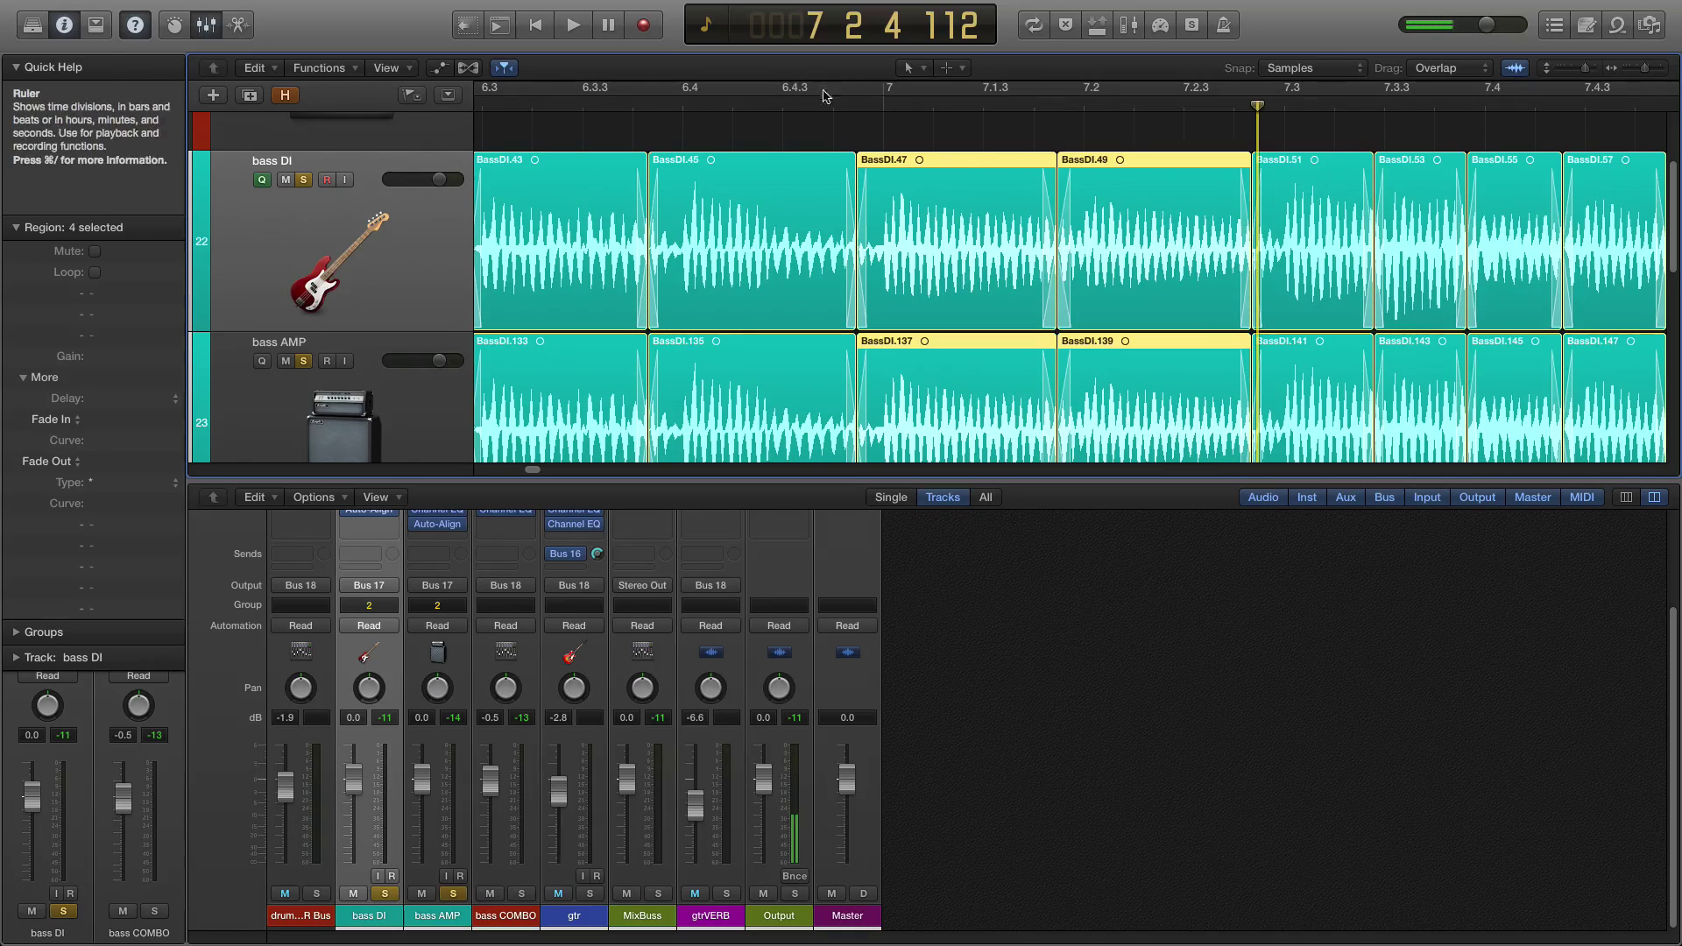
{"action": "left_click", "coordinate": [790, 107]}
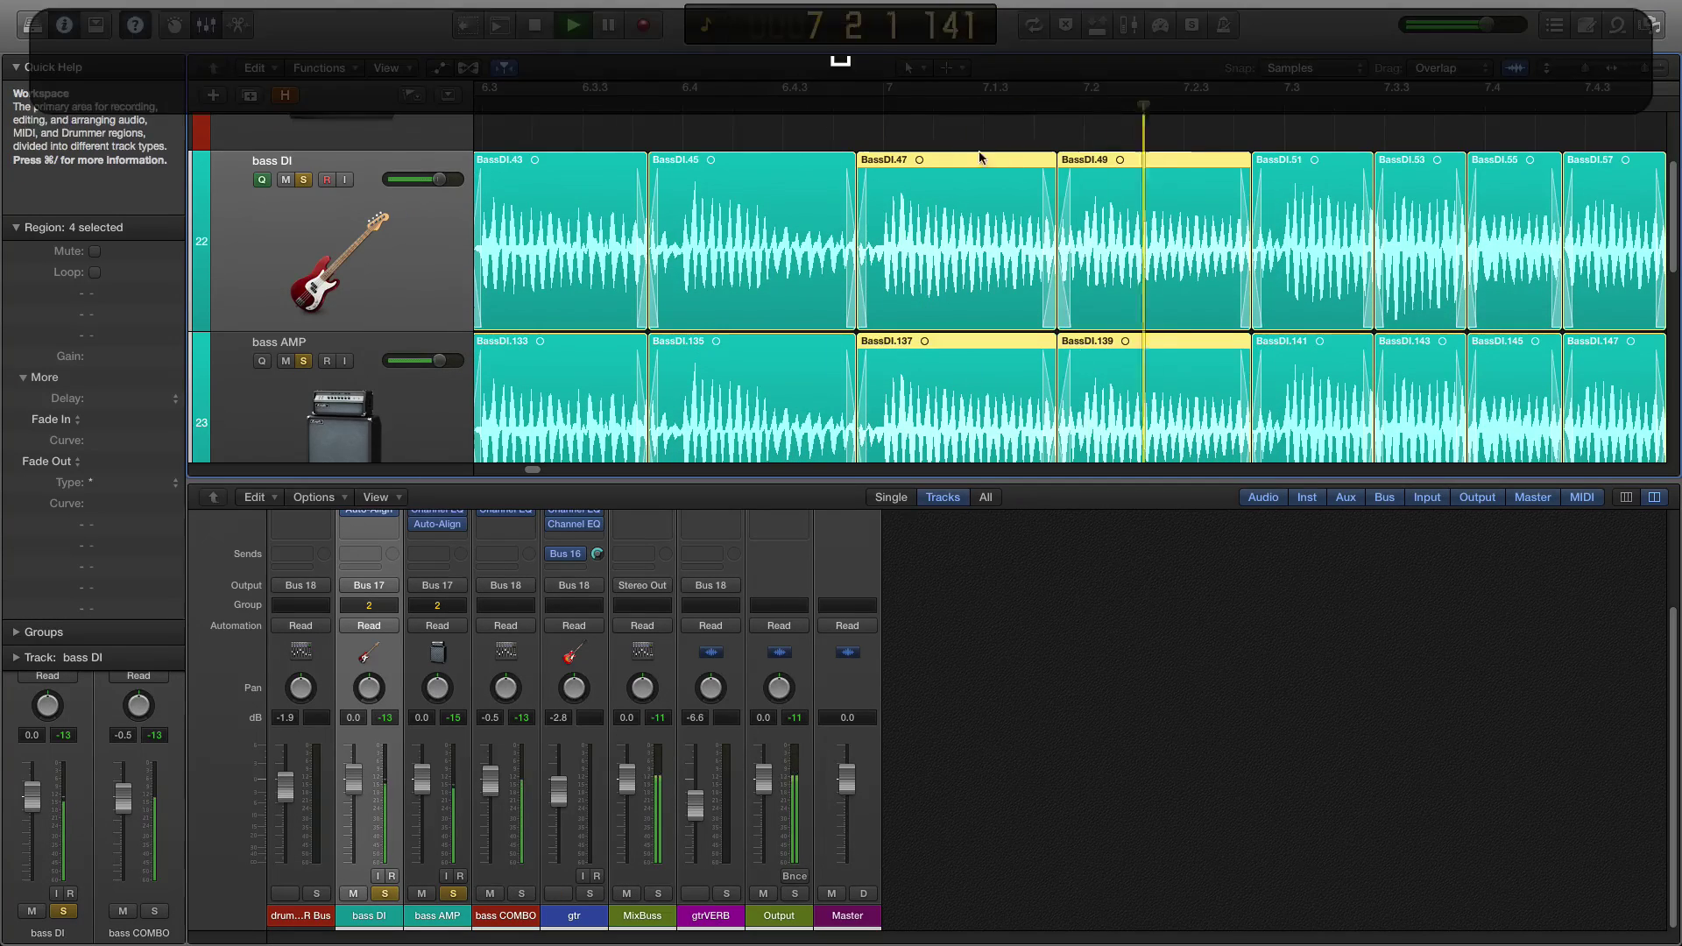
Move the junction between BassDI.47 and BassDI.49 later on both bass tracks and play from bar 6 beat 4 past bar 7 beat 3.
{"action": "left_click_drag", "start_coordinate": [1058, 206], "coordinate": [1075, 264]}
{"action": "left_click", "coordinate": [673, 111]}
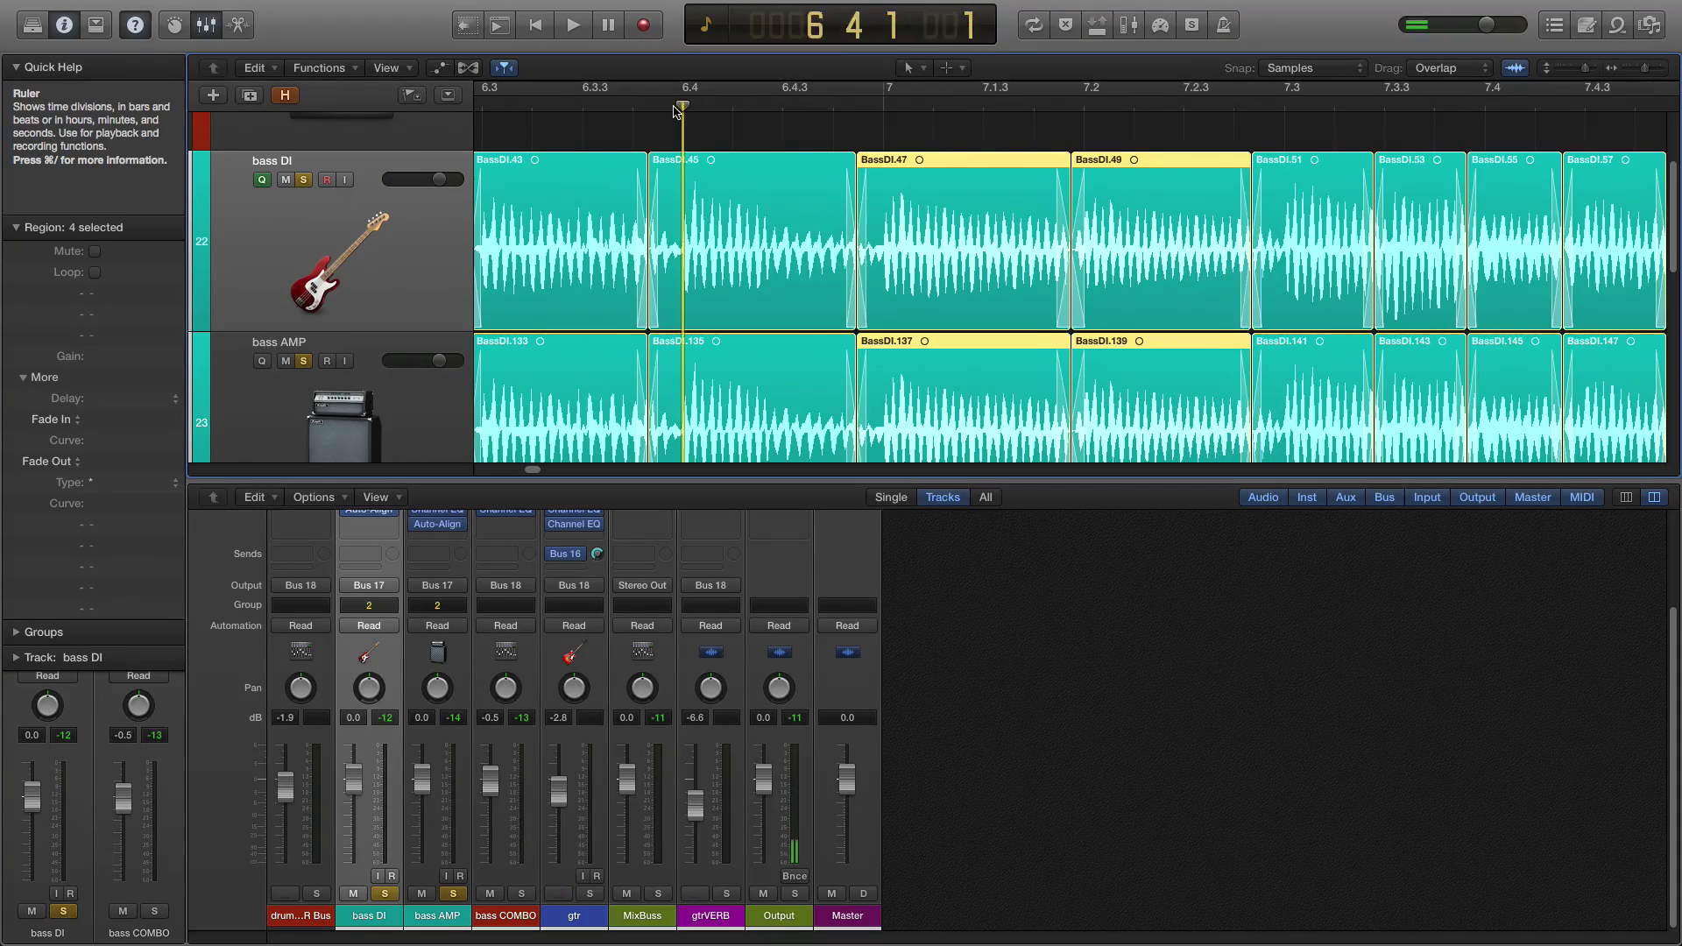
{"action": "key", "text": "space"}
{"action": "key", "text": "space"}
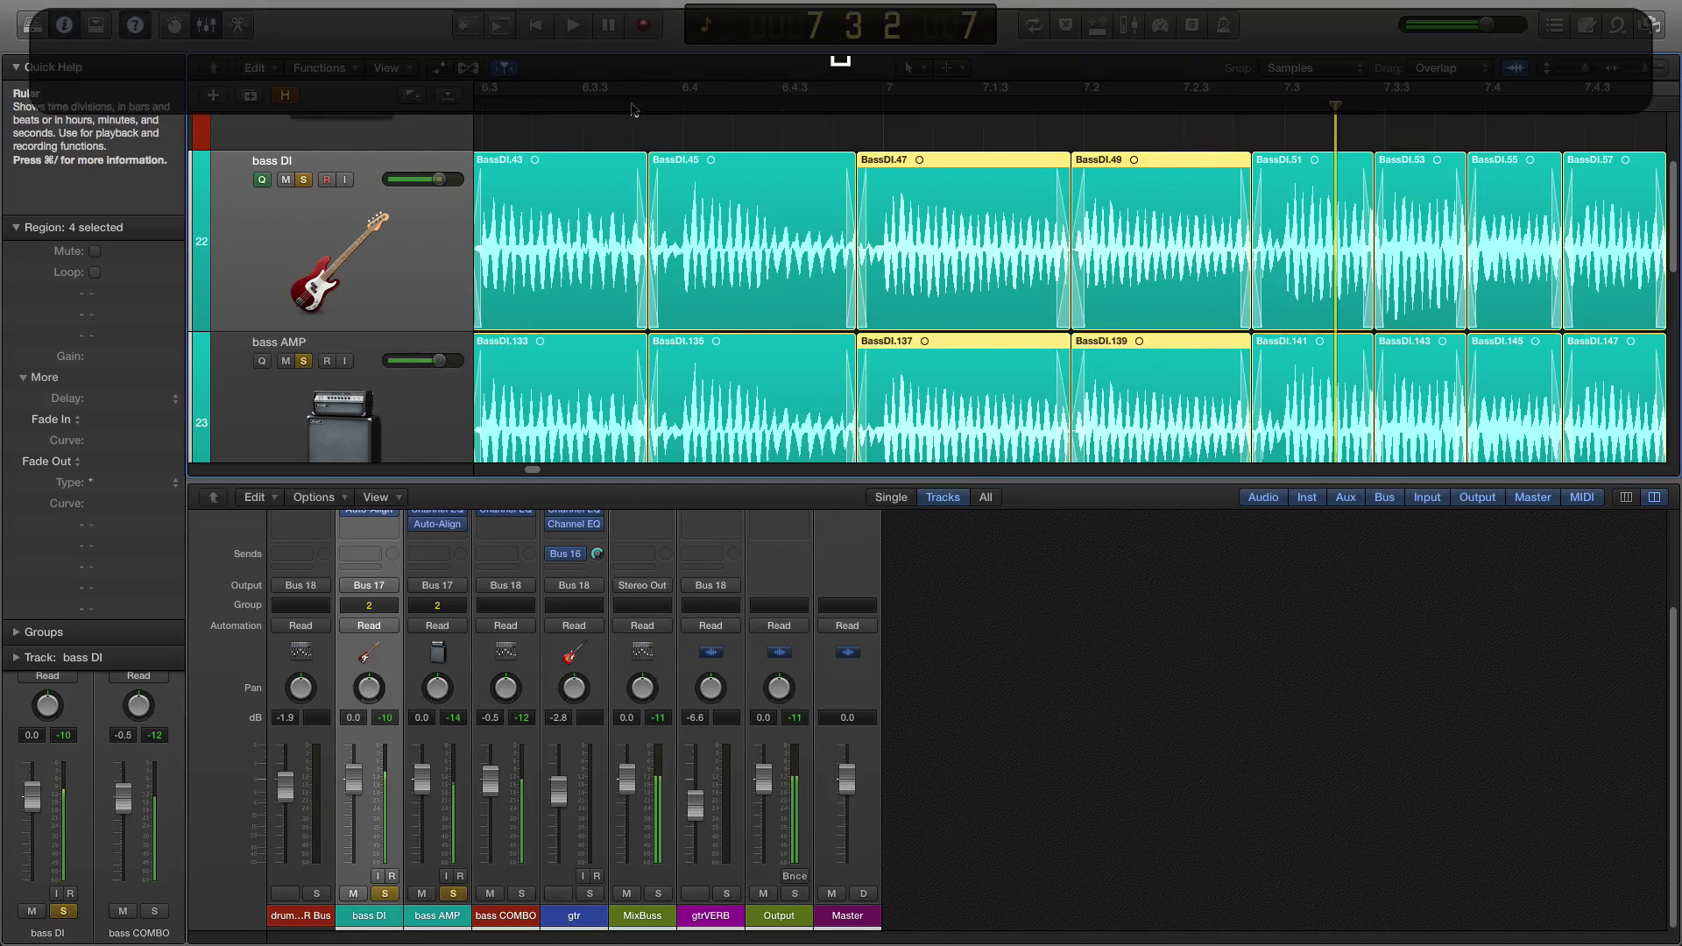
Replay the BassDI.47 to BassDI.49 transition twice from before bar 6 beat 4 to past bar 7 beat 3.
{"action": "left_click", "coordinate": [629, 106]}
{"action": "key", "text": "space"}
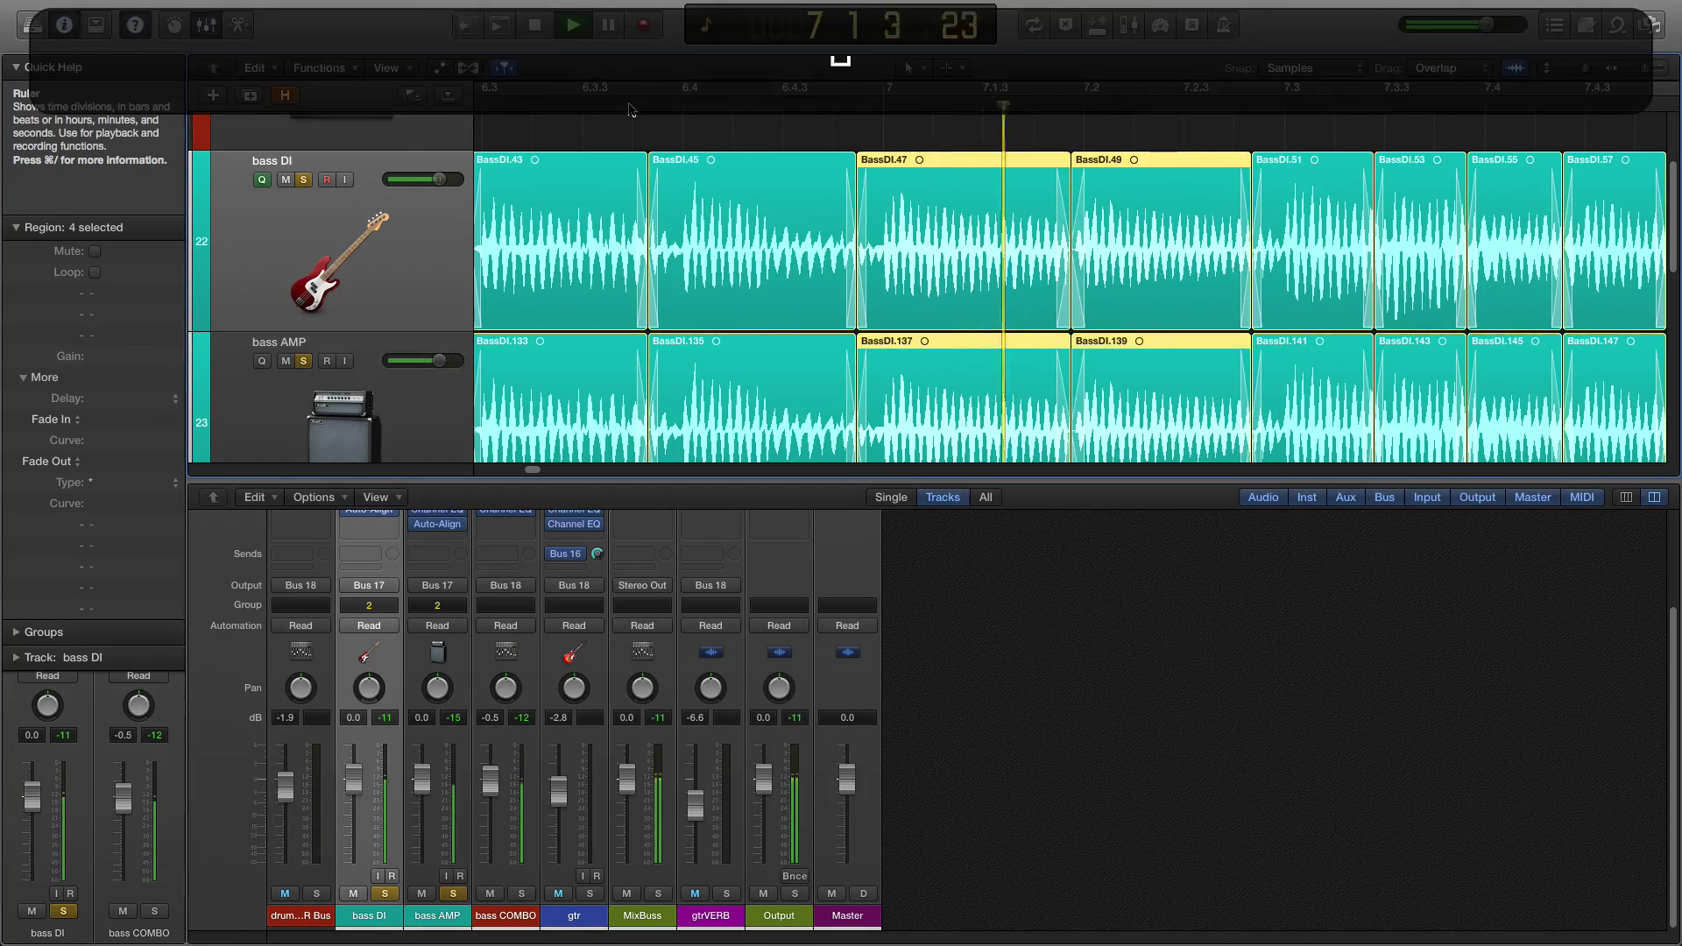
{"action": "key", "text": "space"}
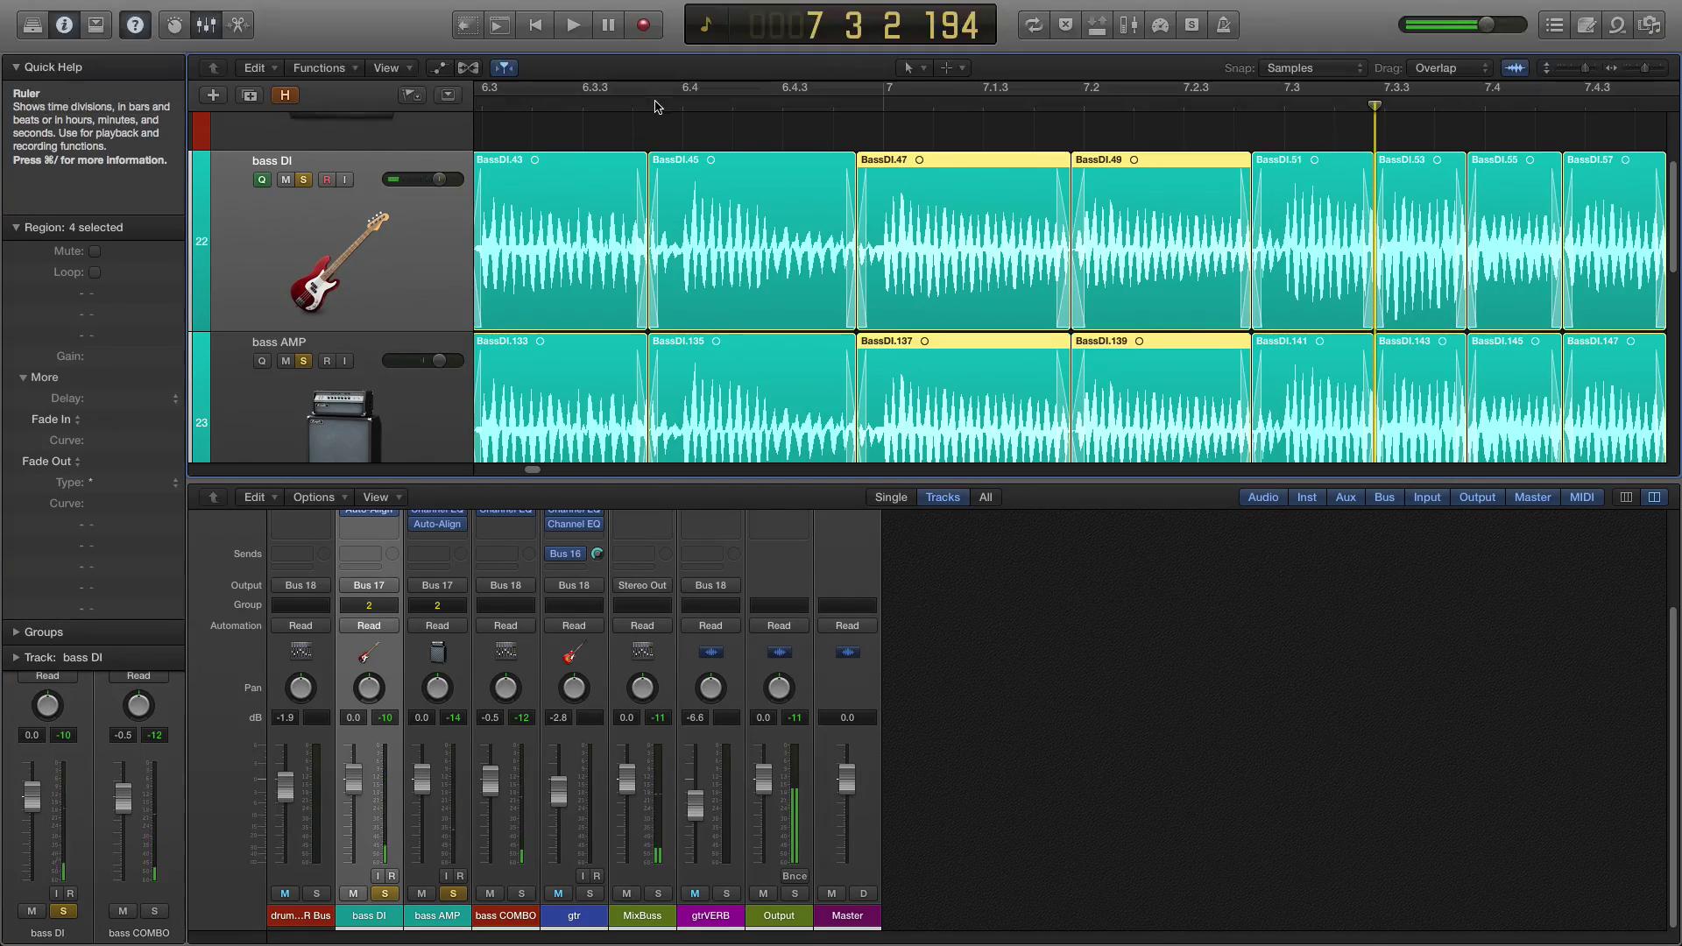
{"action": "key", "text": "space"}
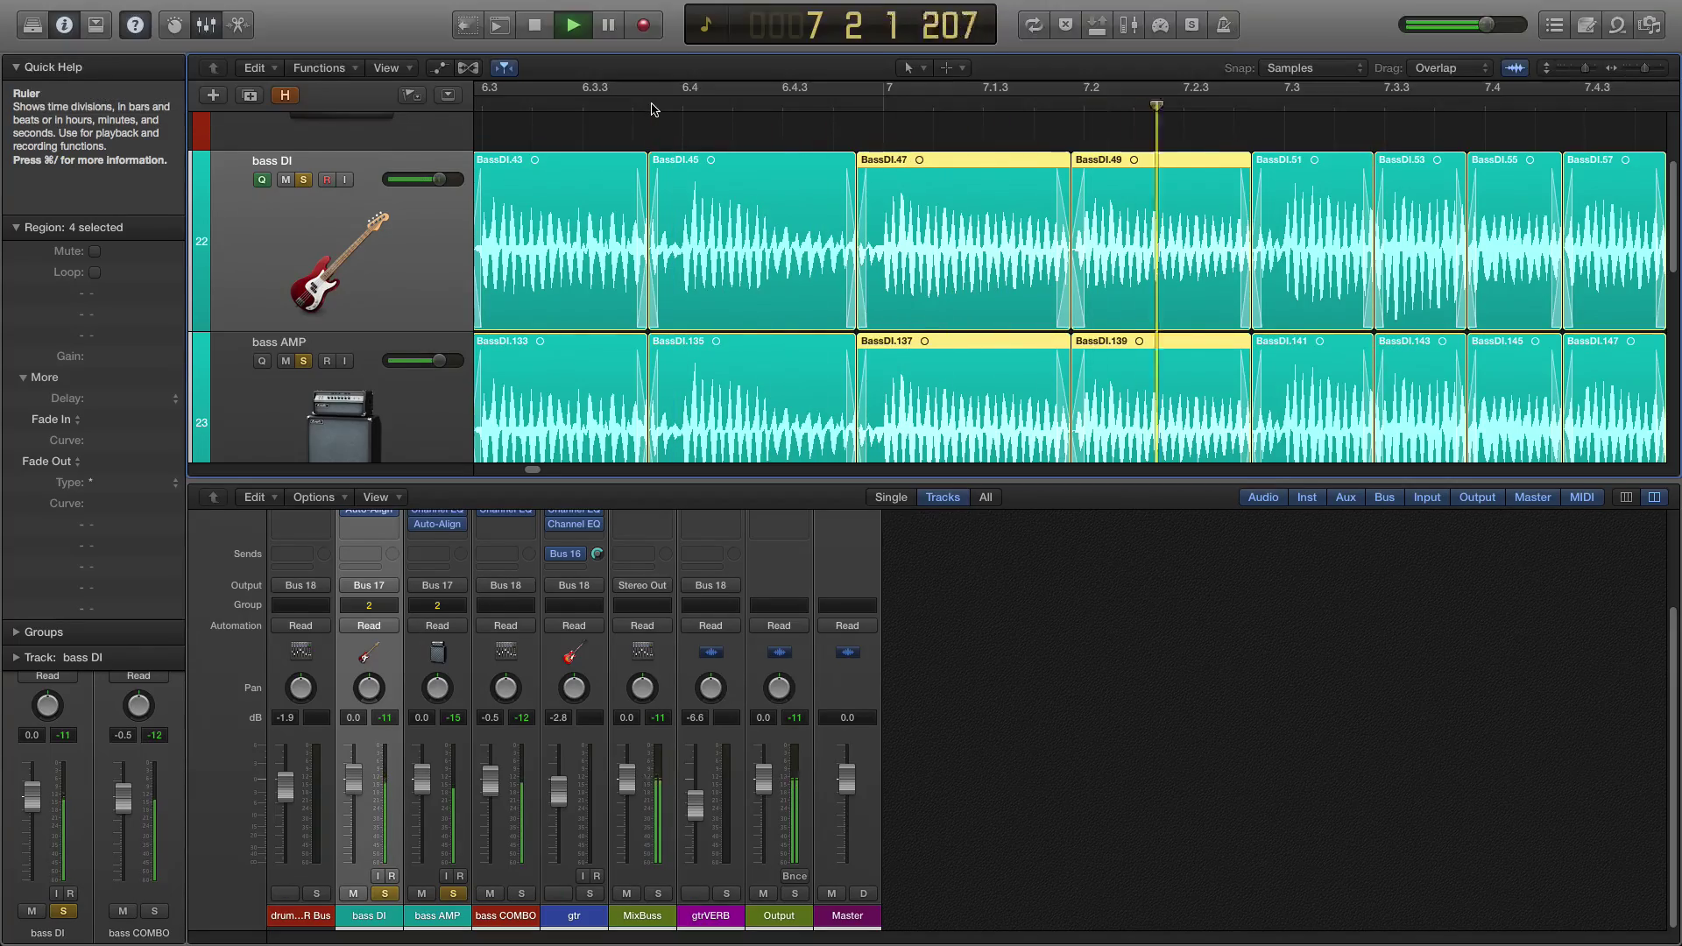
{"action": "key", "text": "space"}
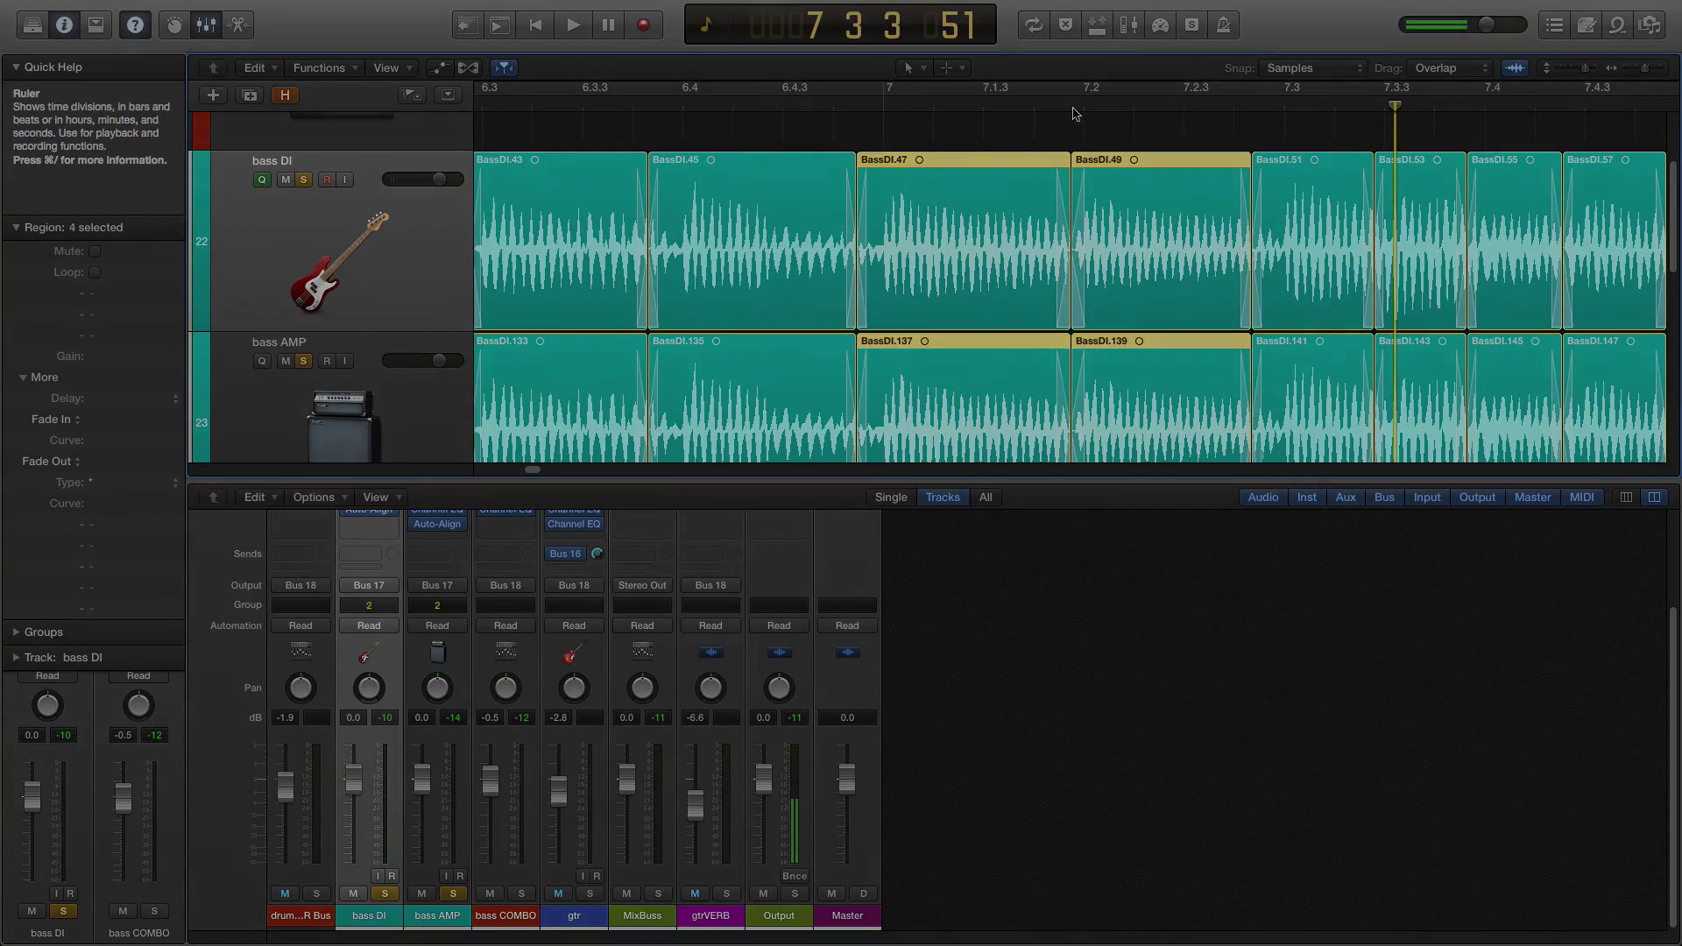
Extend BassDI.47 so its junction with BassDI.49 sits at the playhead position 7 1 4 201 on both bass tracks, using the Pointer tool.
{"action": "left_click", "coordinate": [1073, 108]}
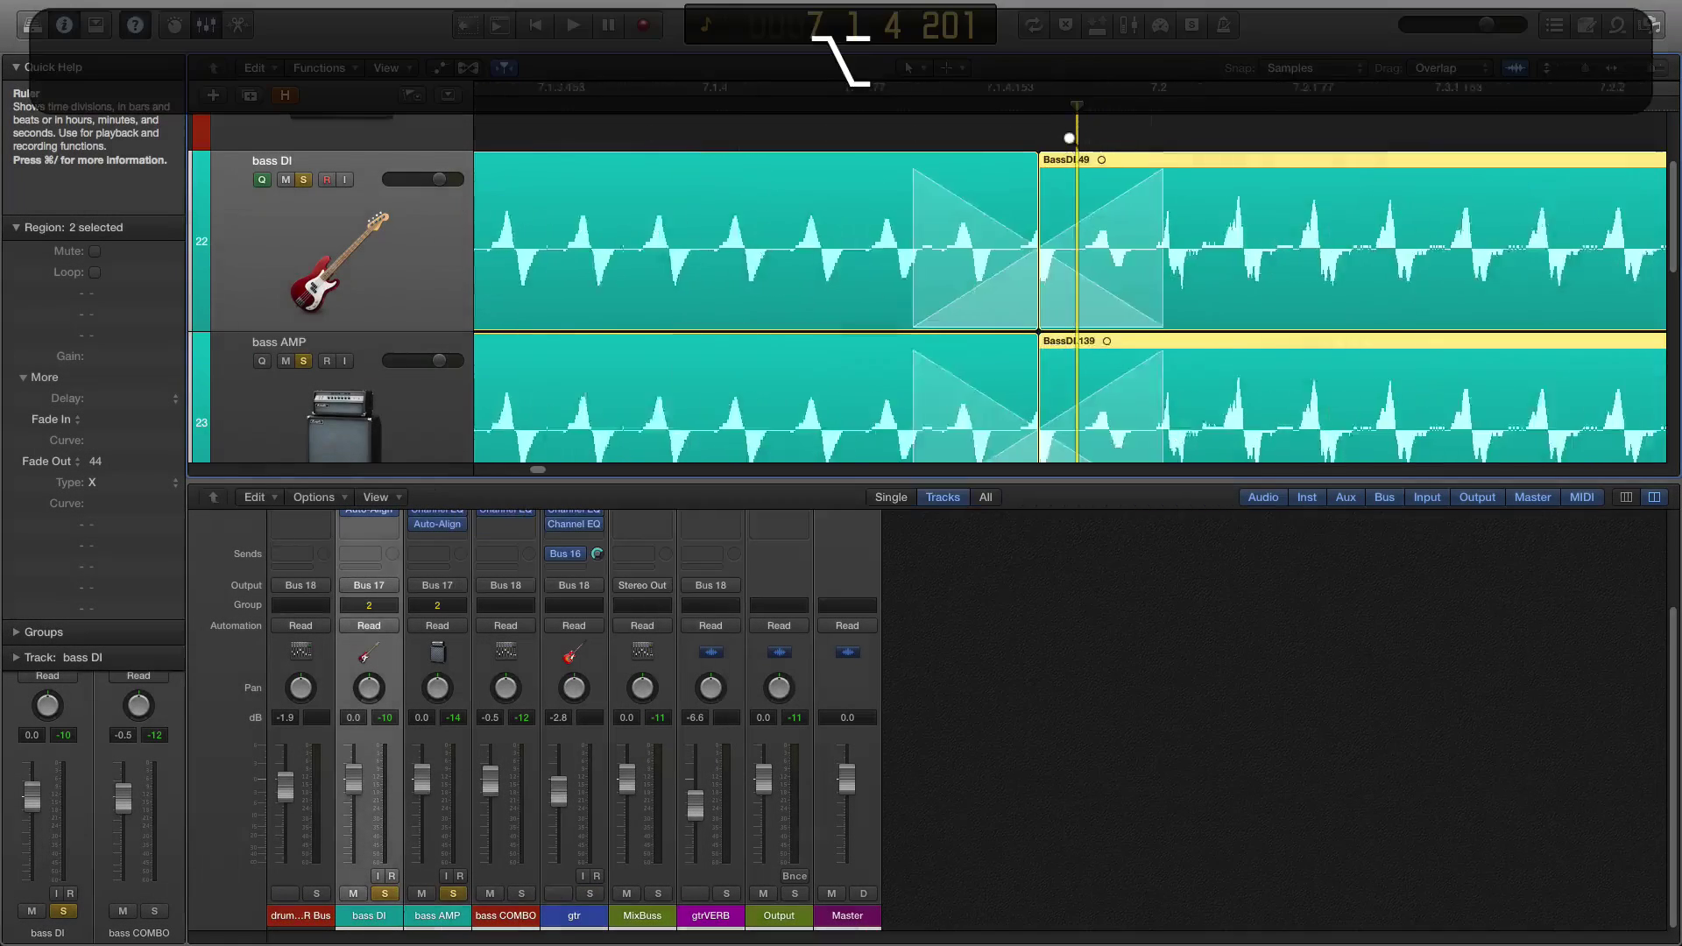
{"action": "left_click_drag", "start_coordinate": [1069, 138], "coordinate": [1069, 133]}
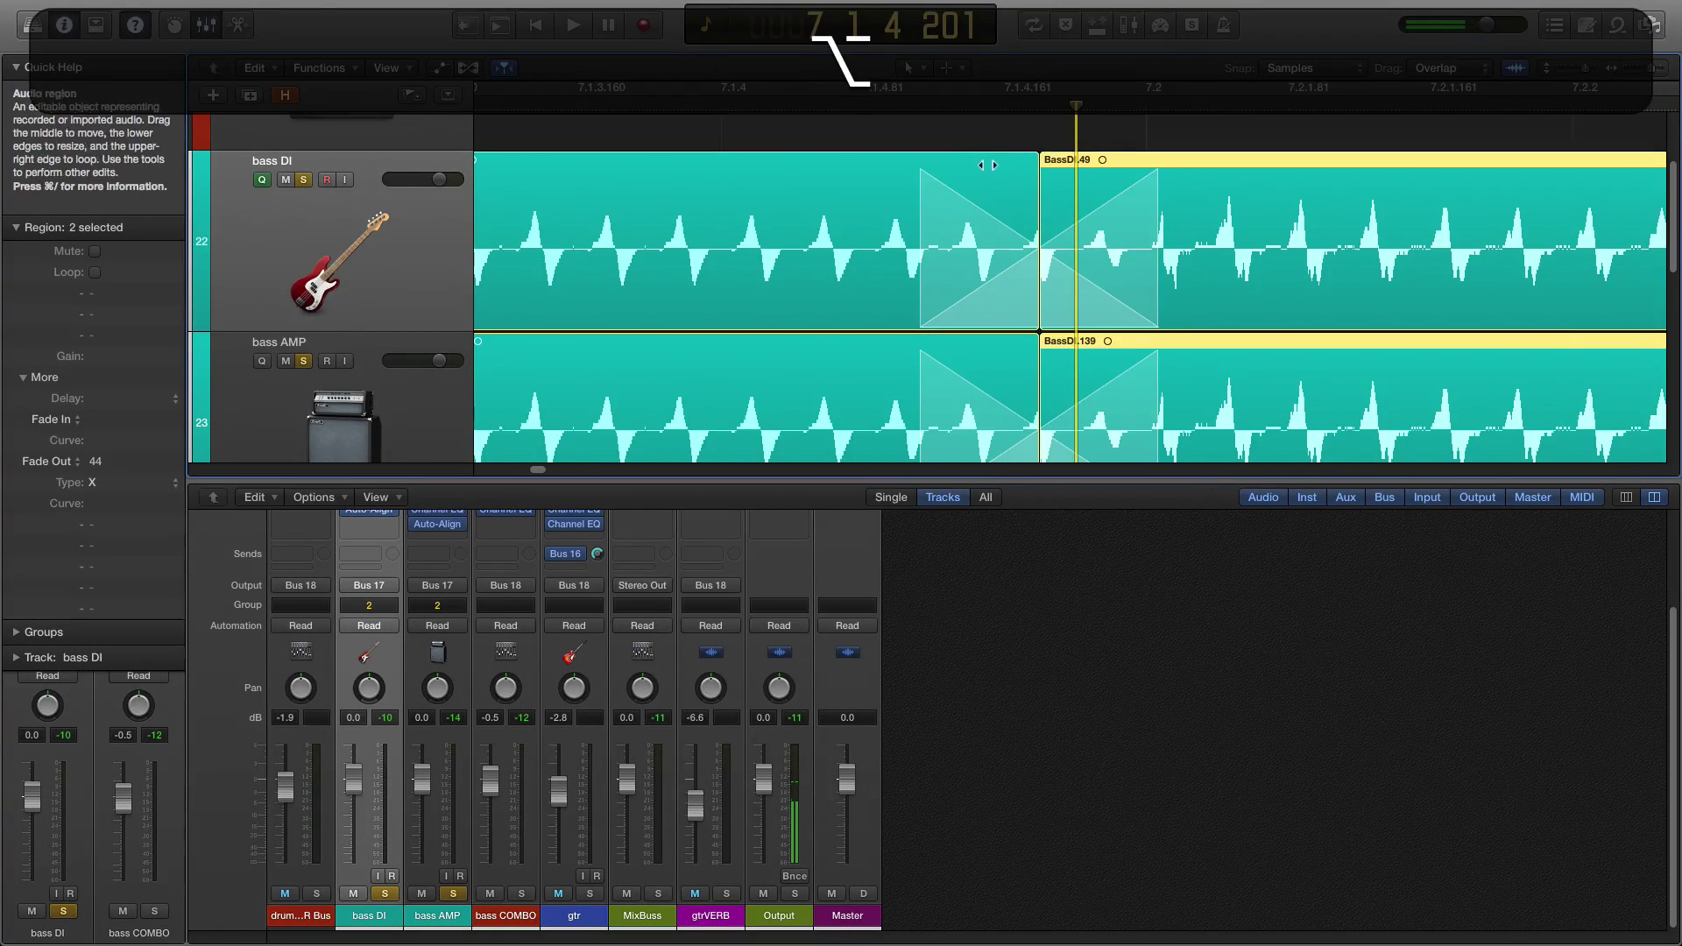
{"action": "left_click", "coordinate": [1018, 162]}
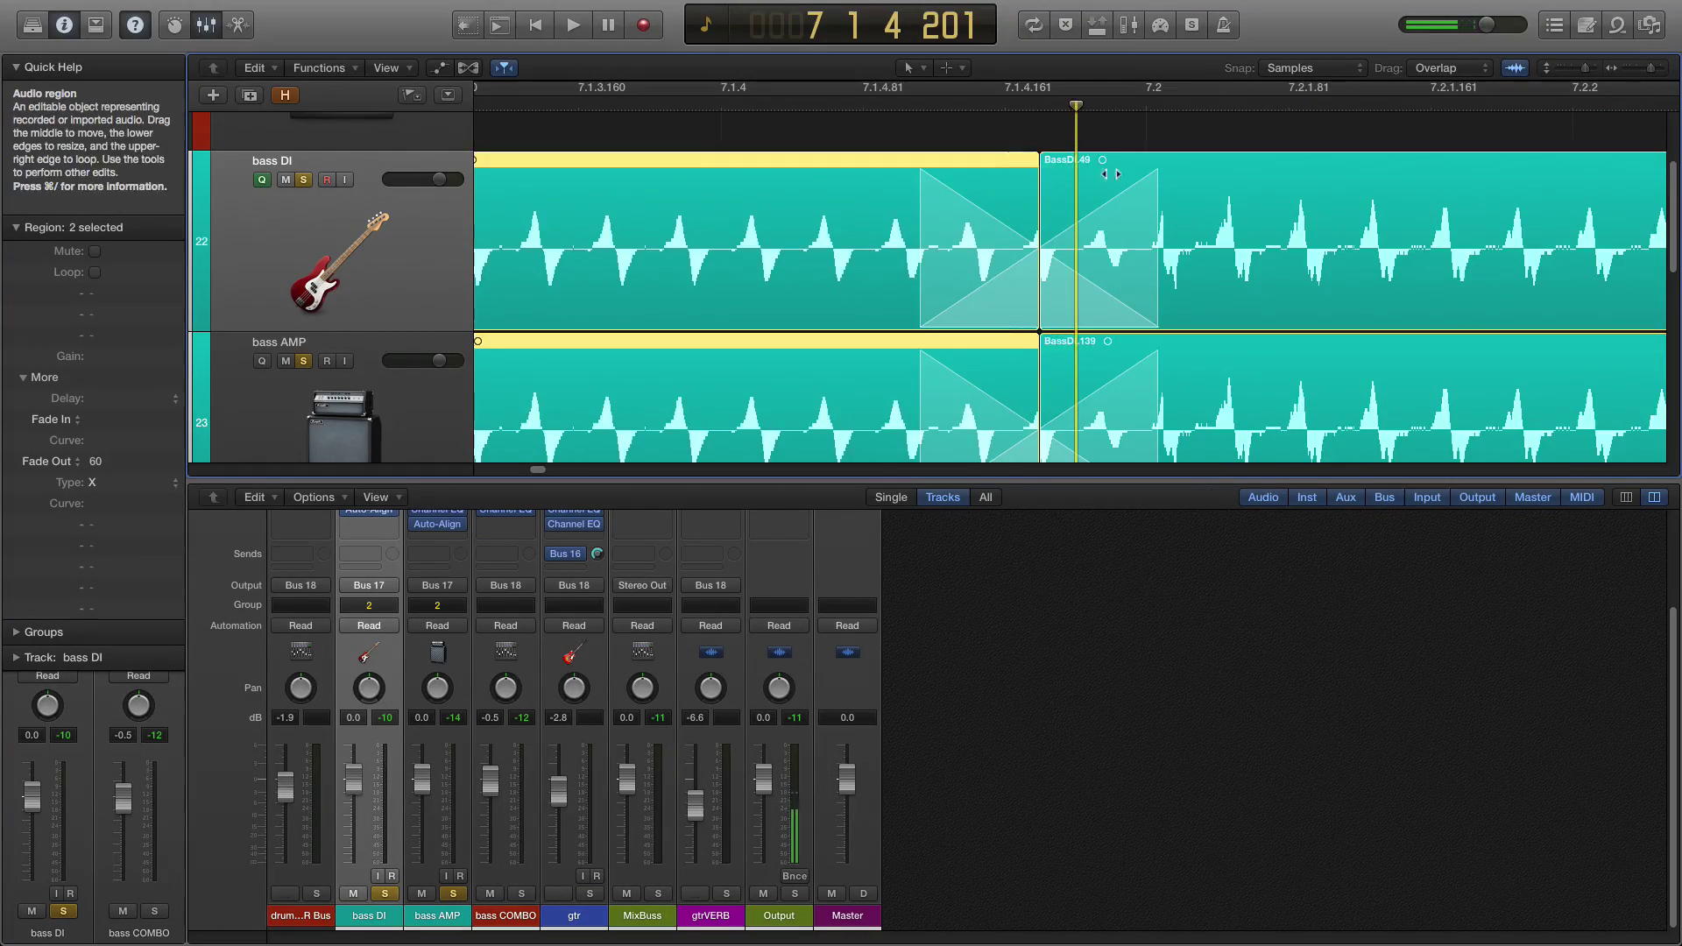
{"action": "left_click", "coordinate": [1132, 173]}
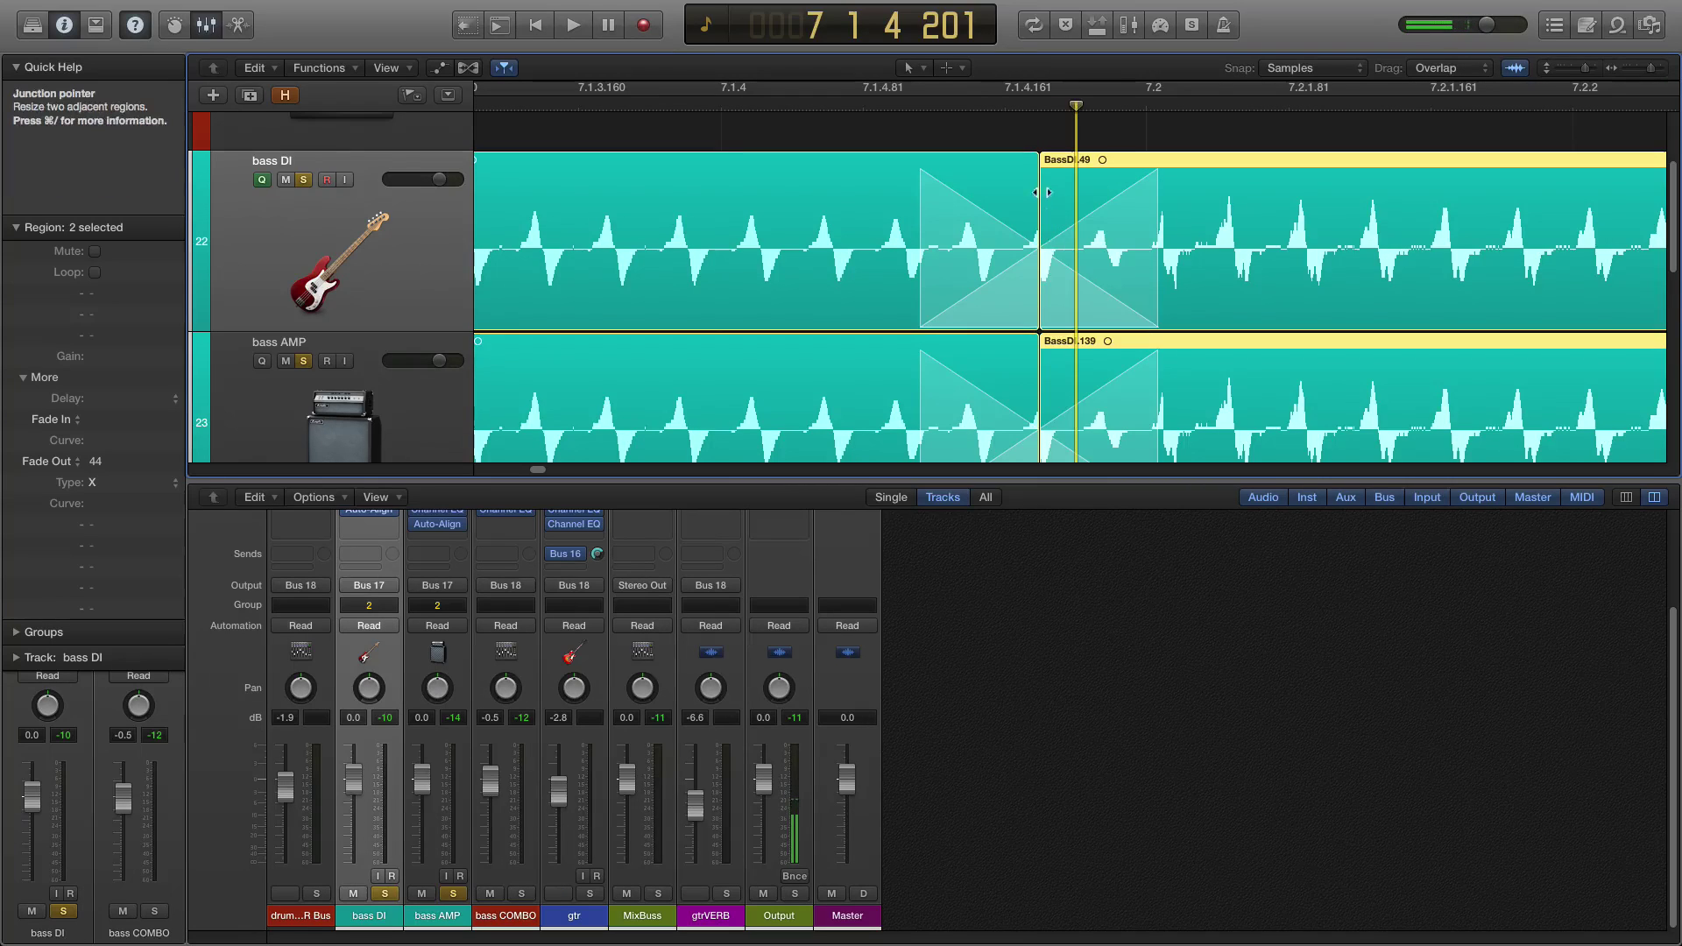
{"action": "right_click", "coordinate": [951, 171]}
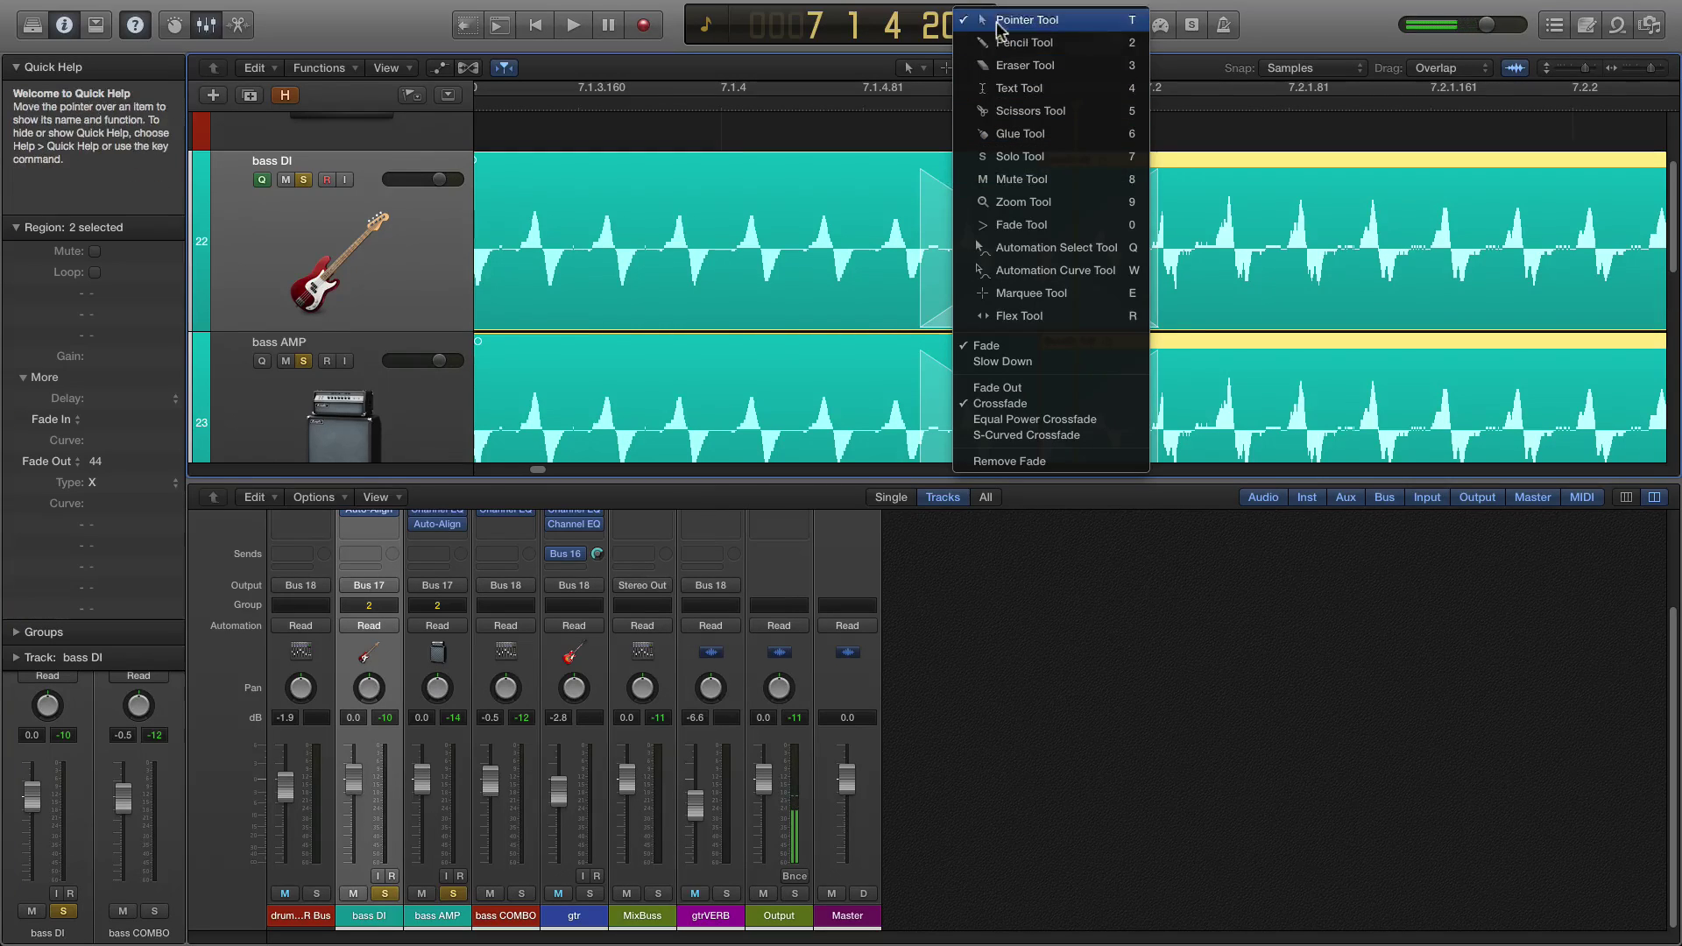
{"action": "left_click", "coordinate": [993, 22]}
{"action": "left_click_drag", "start_coordinate": [1040, 254], "coordinate": [1072, 288]}
{"action": "key", "text": "super+Left"}
{"action": "key", "text": "super+Left"}
{"action": "key", "text": "super+Left"}
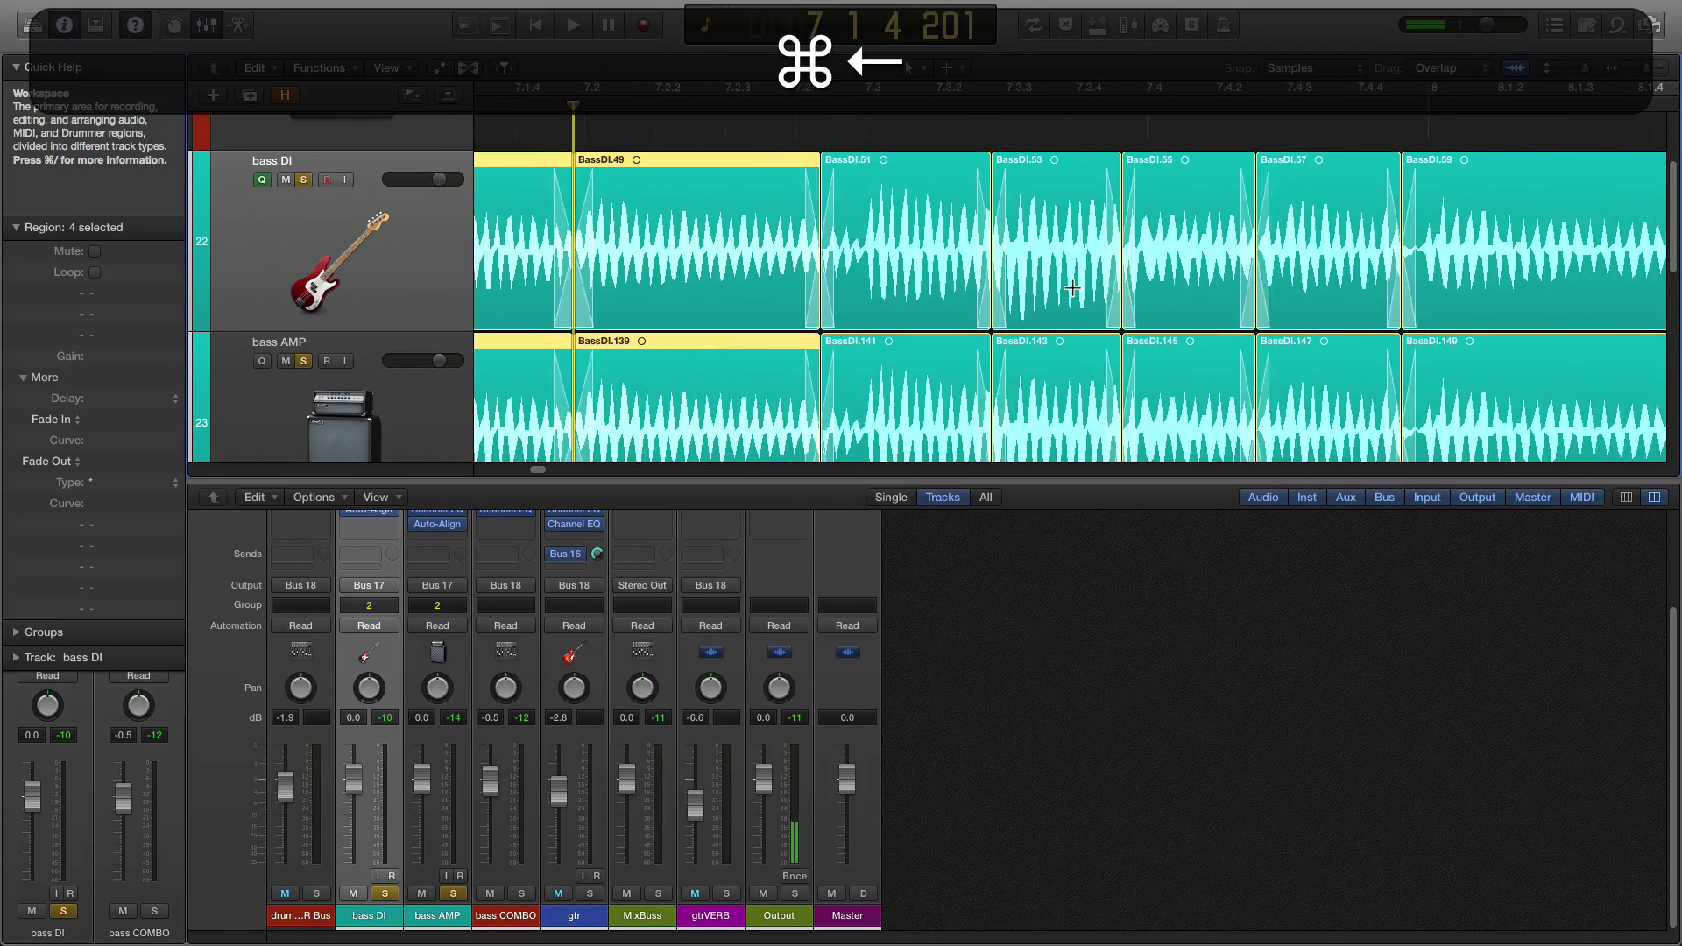
Play both bass tracks from position 7 1 4 201 past bar 7 beat 3.
{"action": "key", "text": "super+Left"}
{"action": "key", "text": "super+Left"}
{"action": "key", "text": "super+Left"}
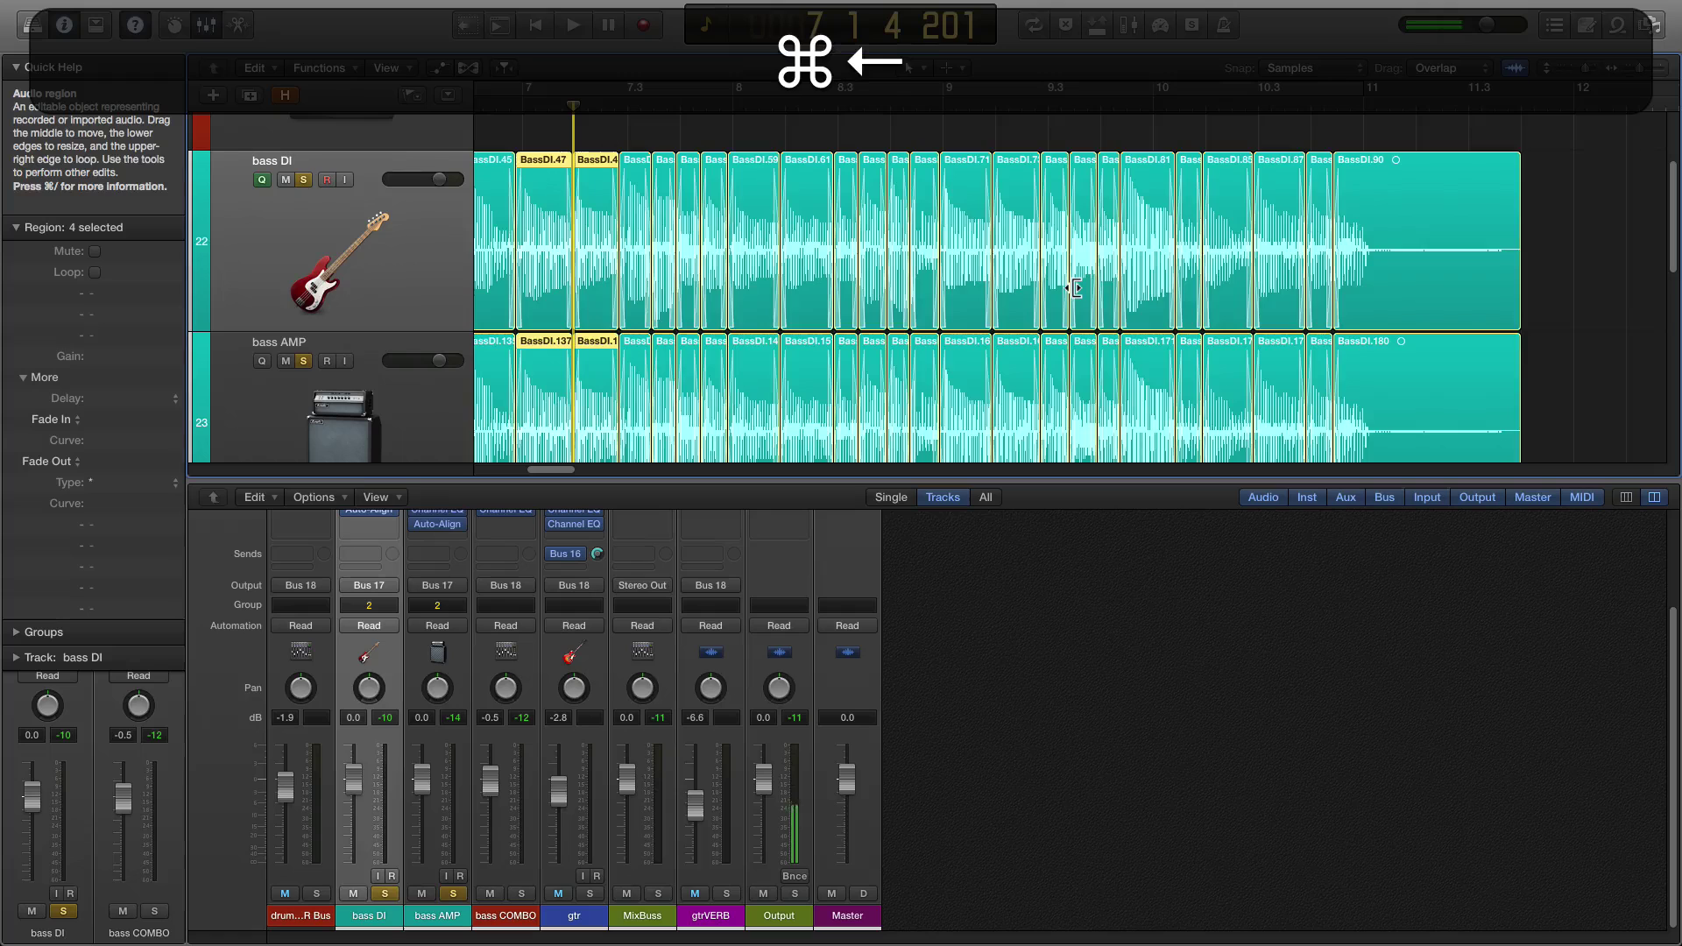
{"action": "key", "text": "shift+space"}
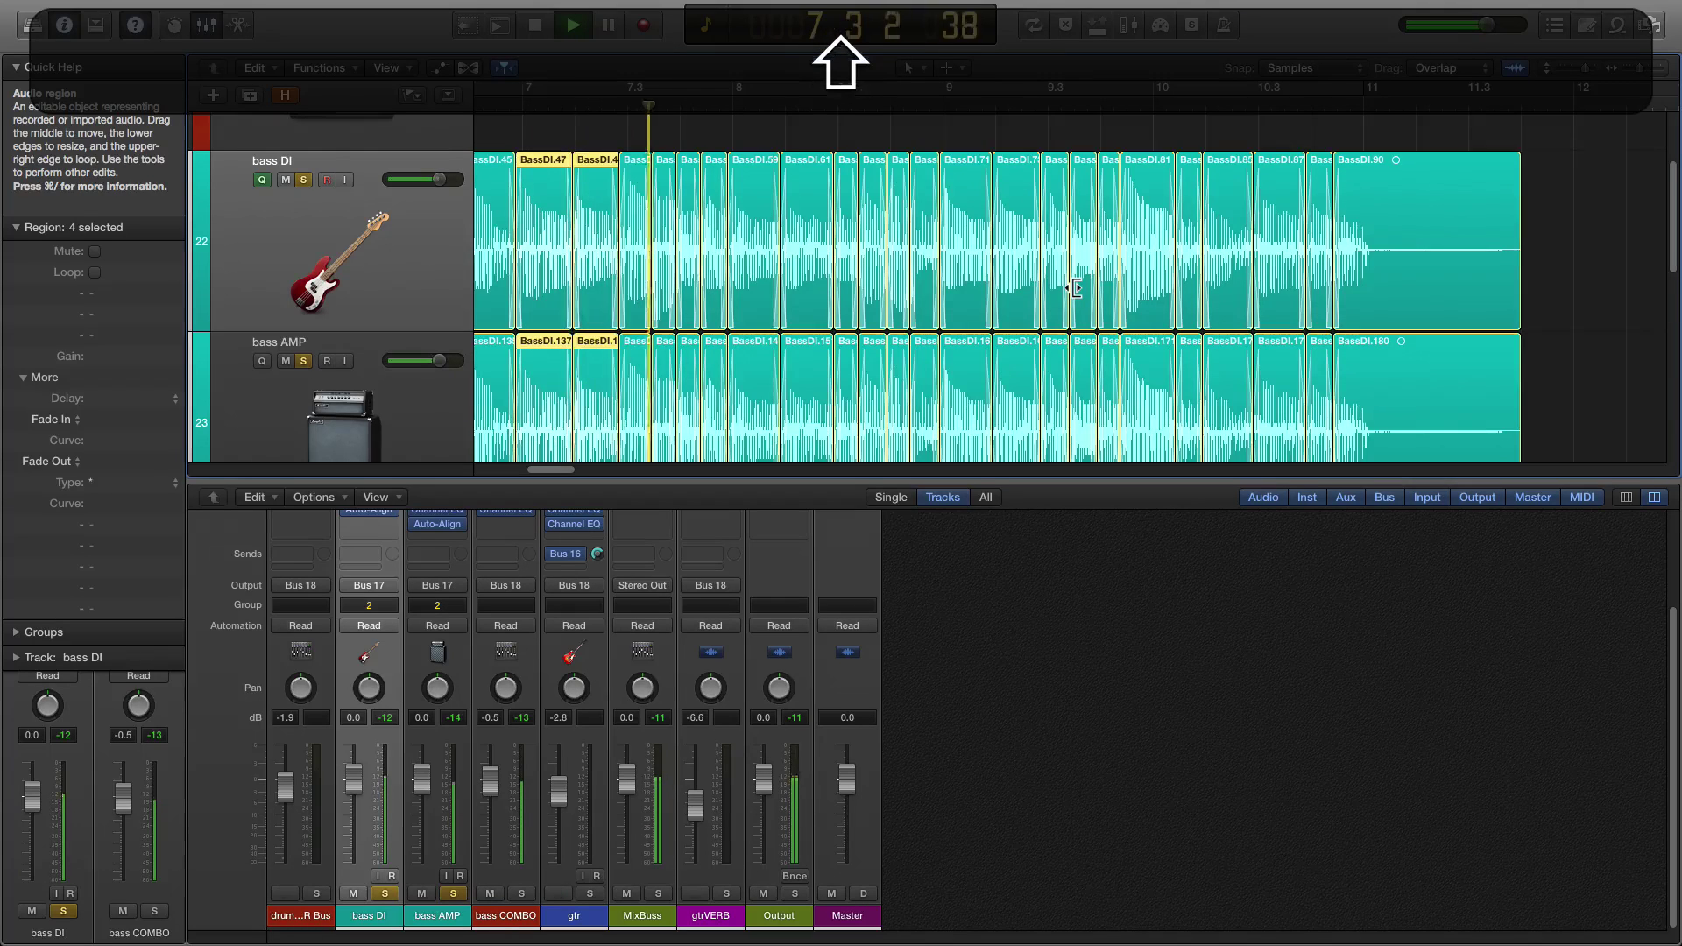
{"action": "key", "text": "shift+space"}
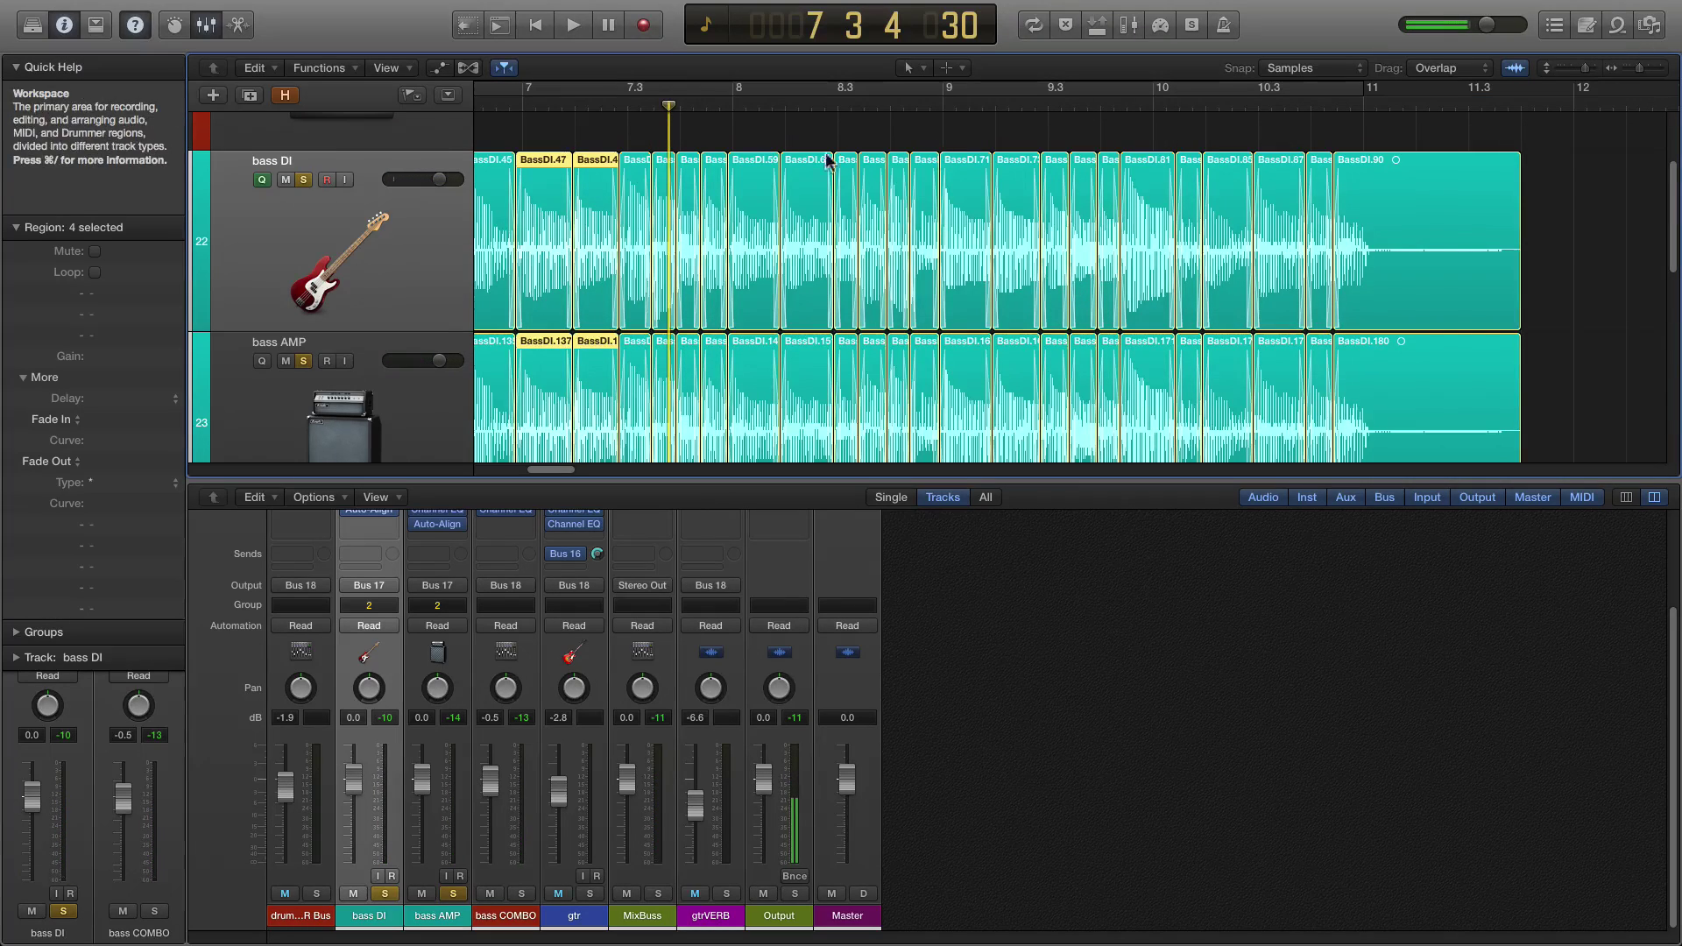
Select BassDI.47 and play both bass tracks from bar 6 beat 4 to the end of bar 10.
{"action": "left_click", "coordinate": [530, 189]}
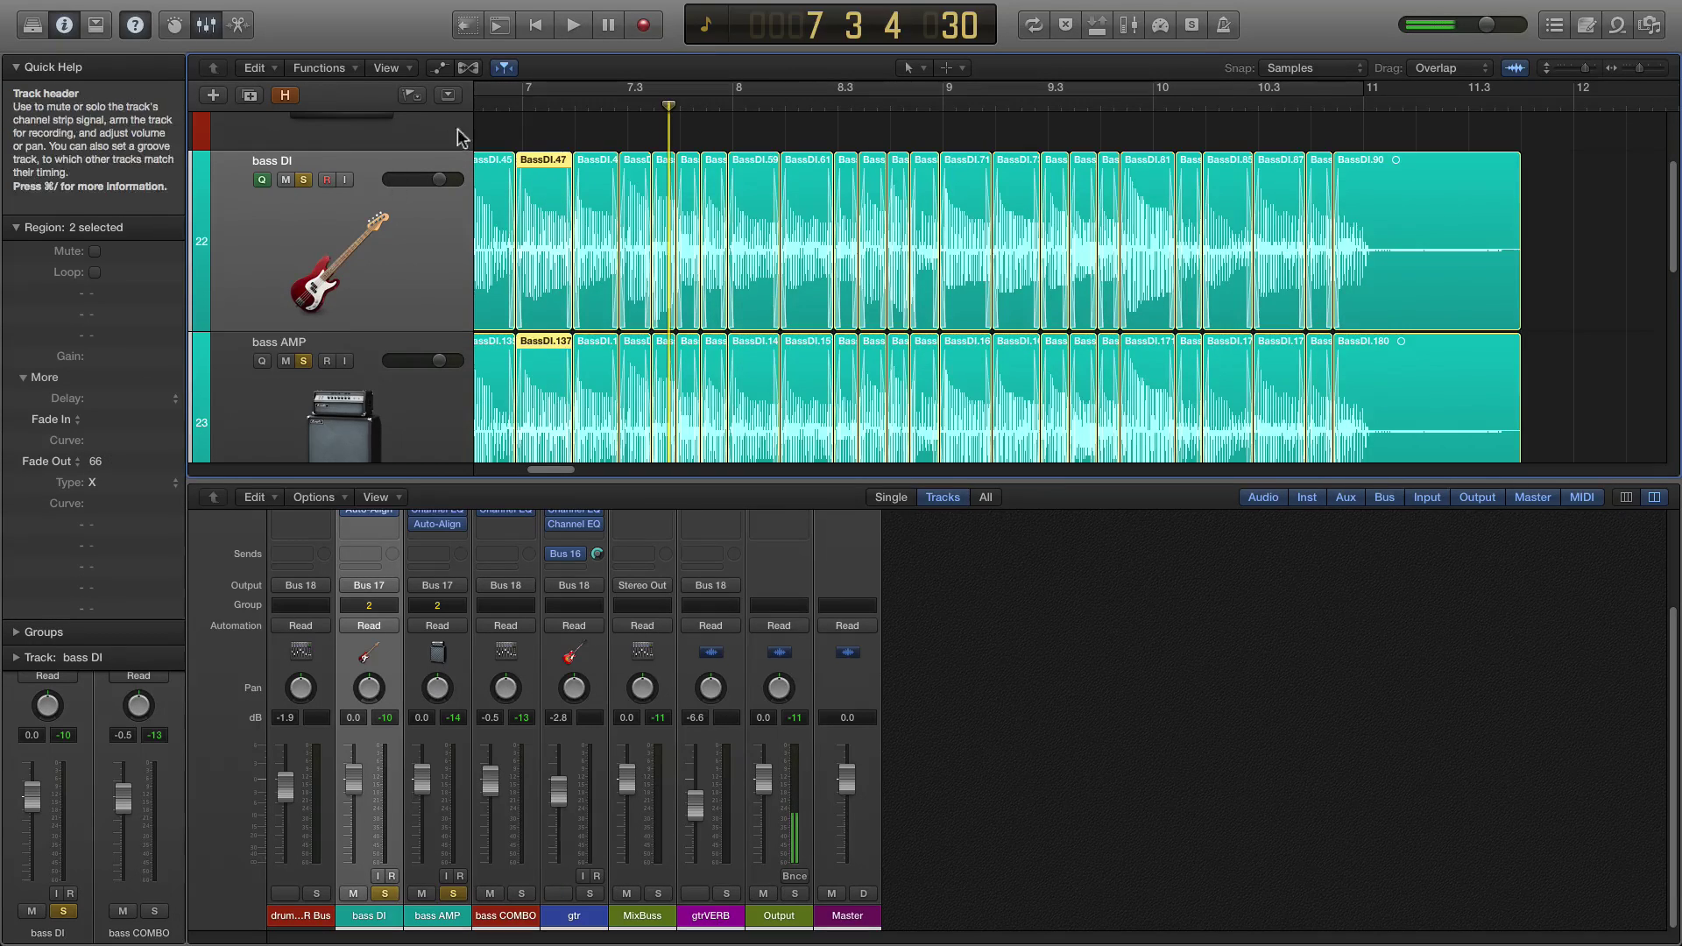
{"action": "left_click", "coordinate": [497, 105]}
{"action": "key", "text": "space"}
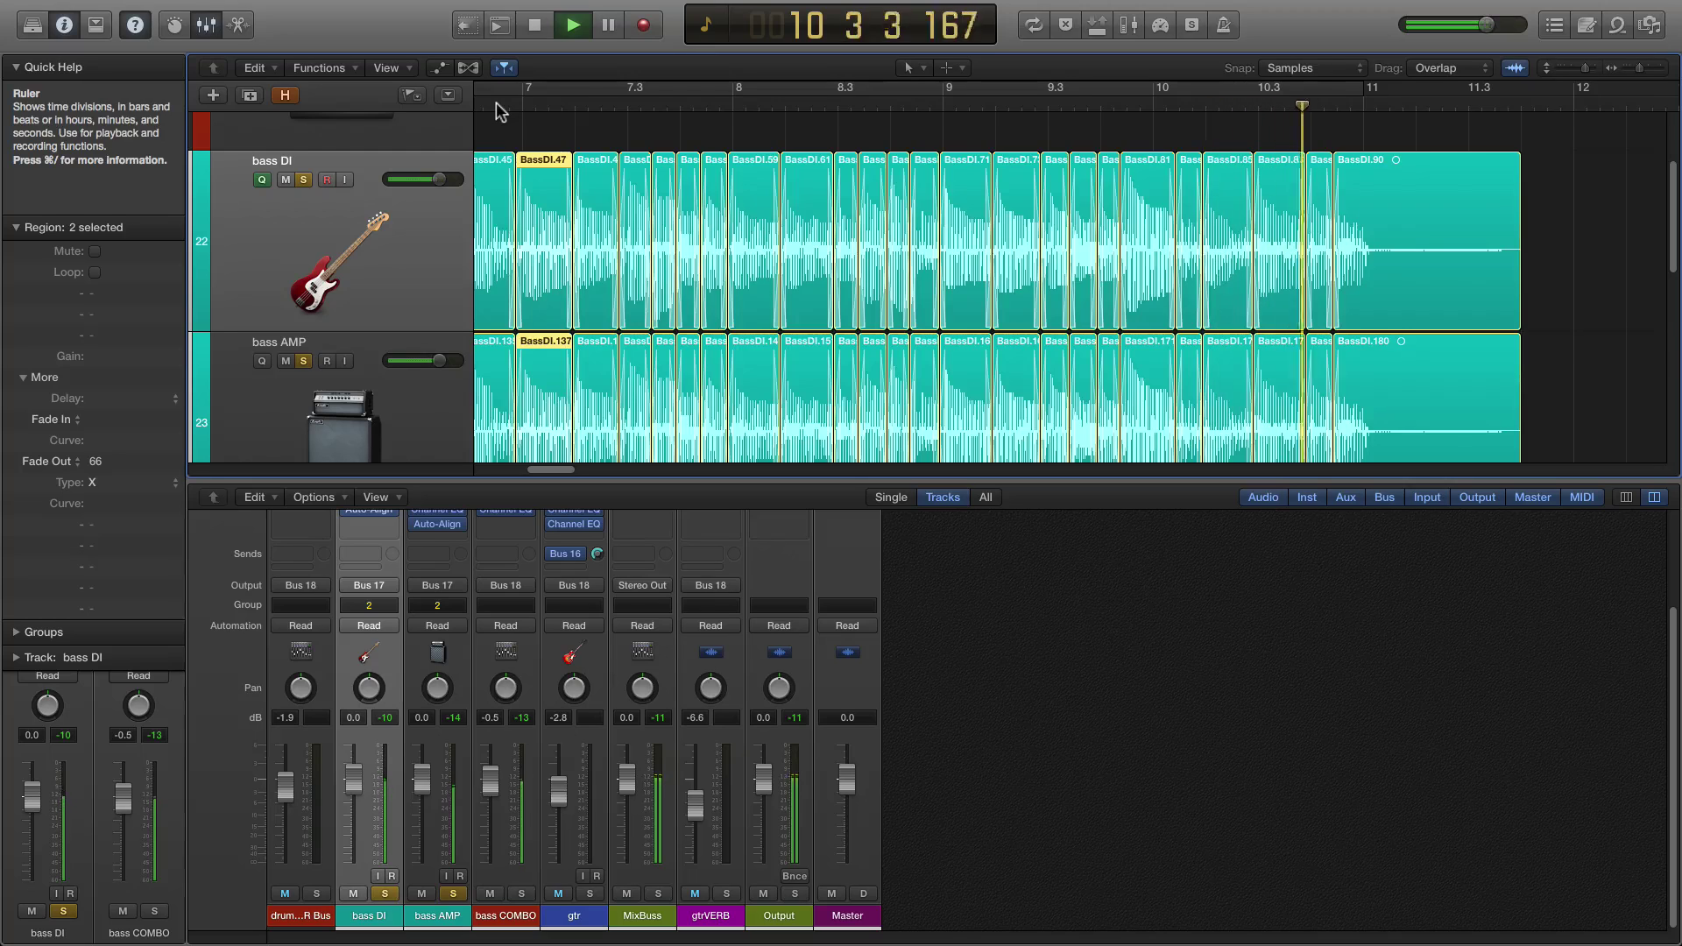
{"action": "key", "text": "space"}
{"action": "key", "text": "super+Left"}
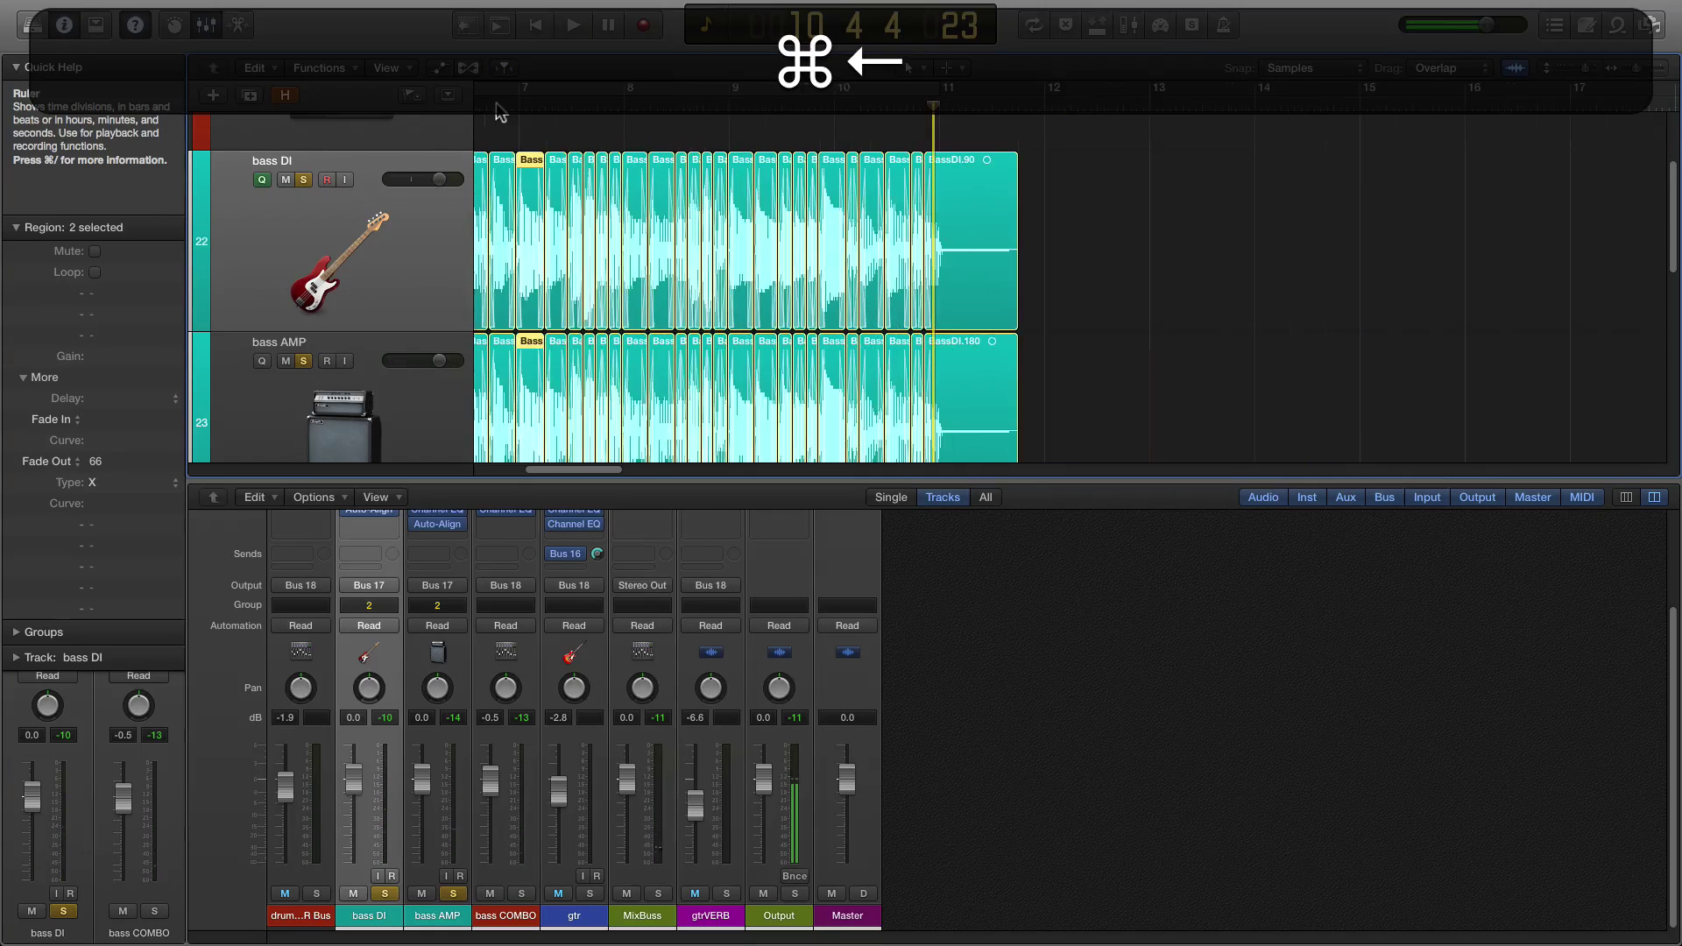
Play both bass tracks from bar 2 beat 4 through the end of bar 3.
{"action": "key", "text": "Return"}
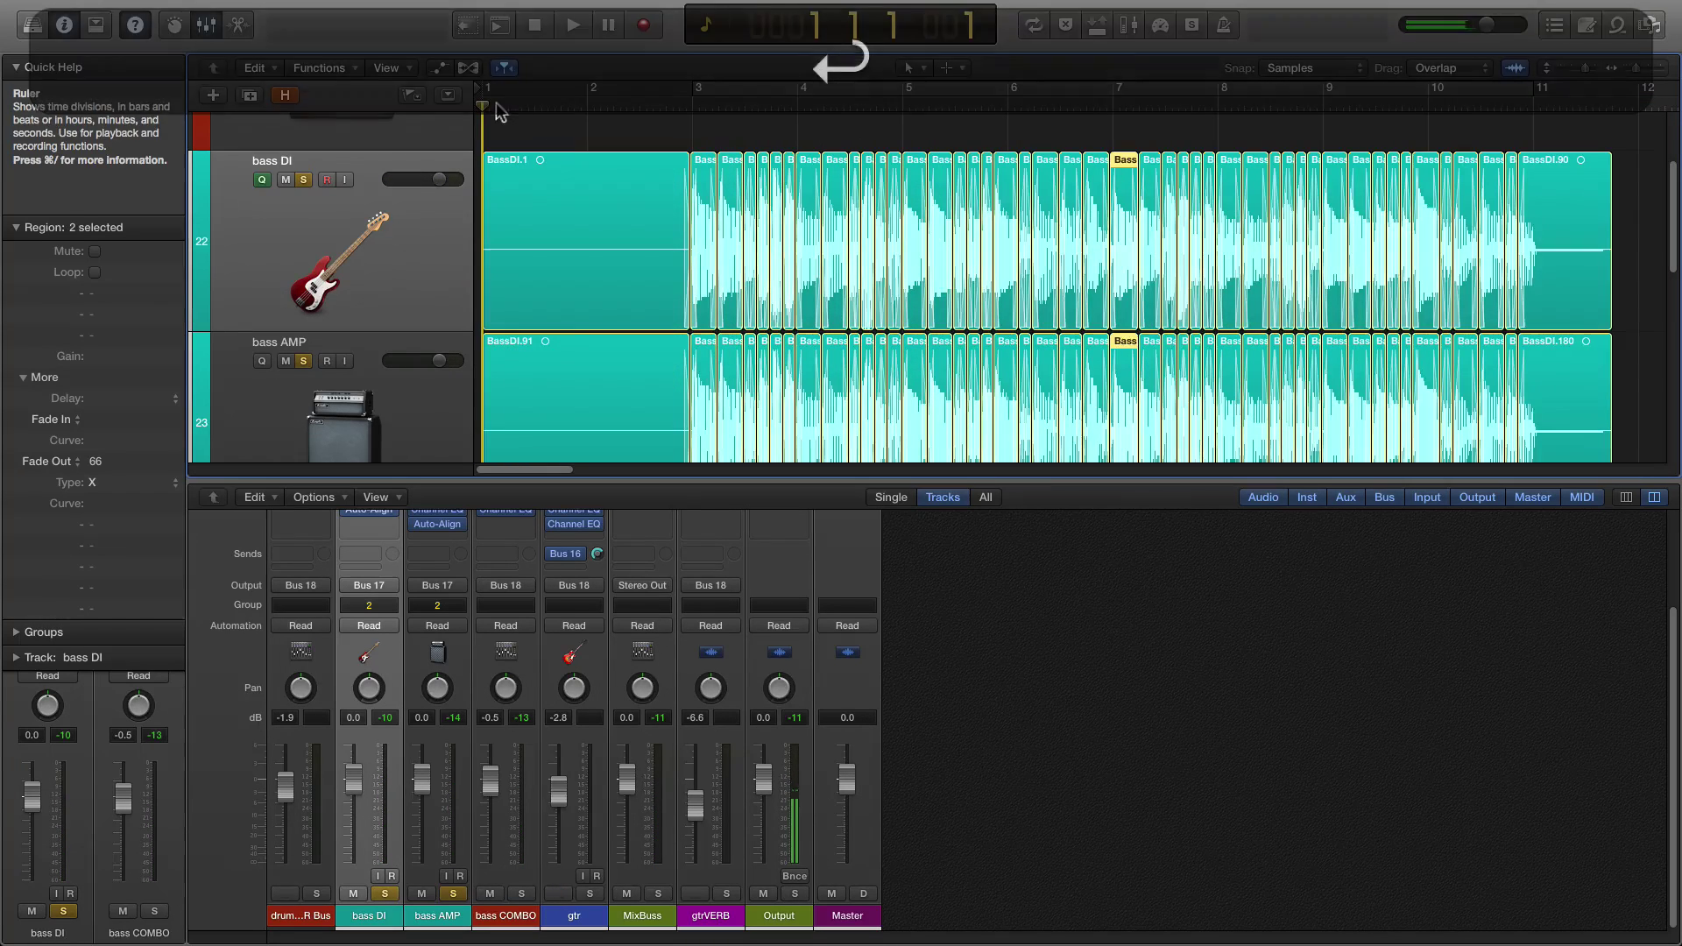
{"action": "left_click", "coordinate": [677, 112]}
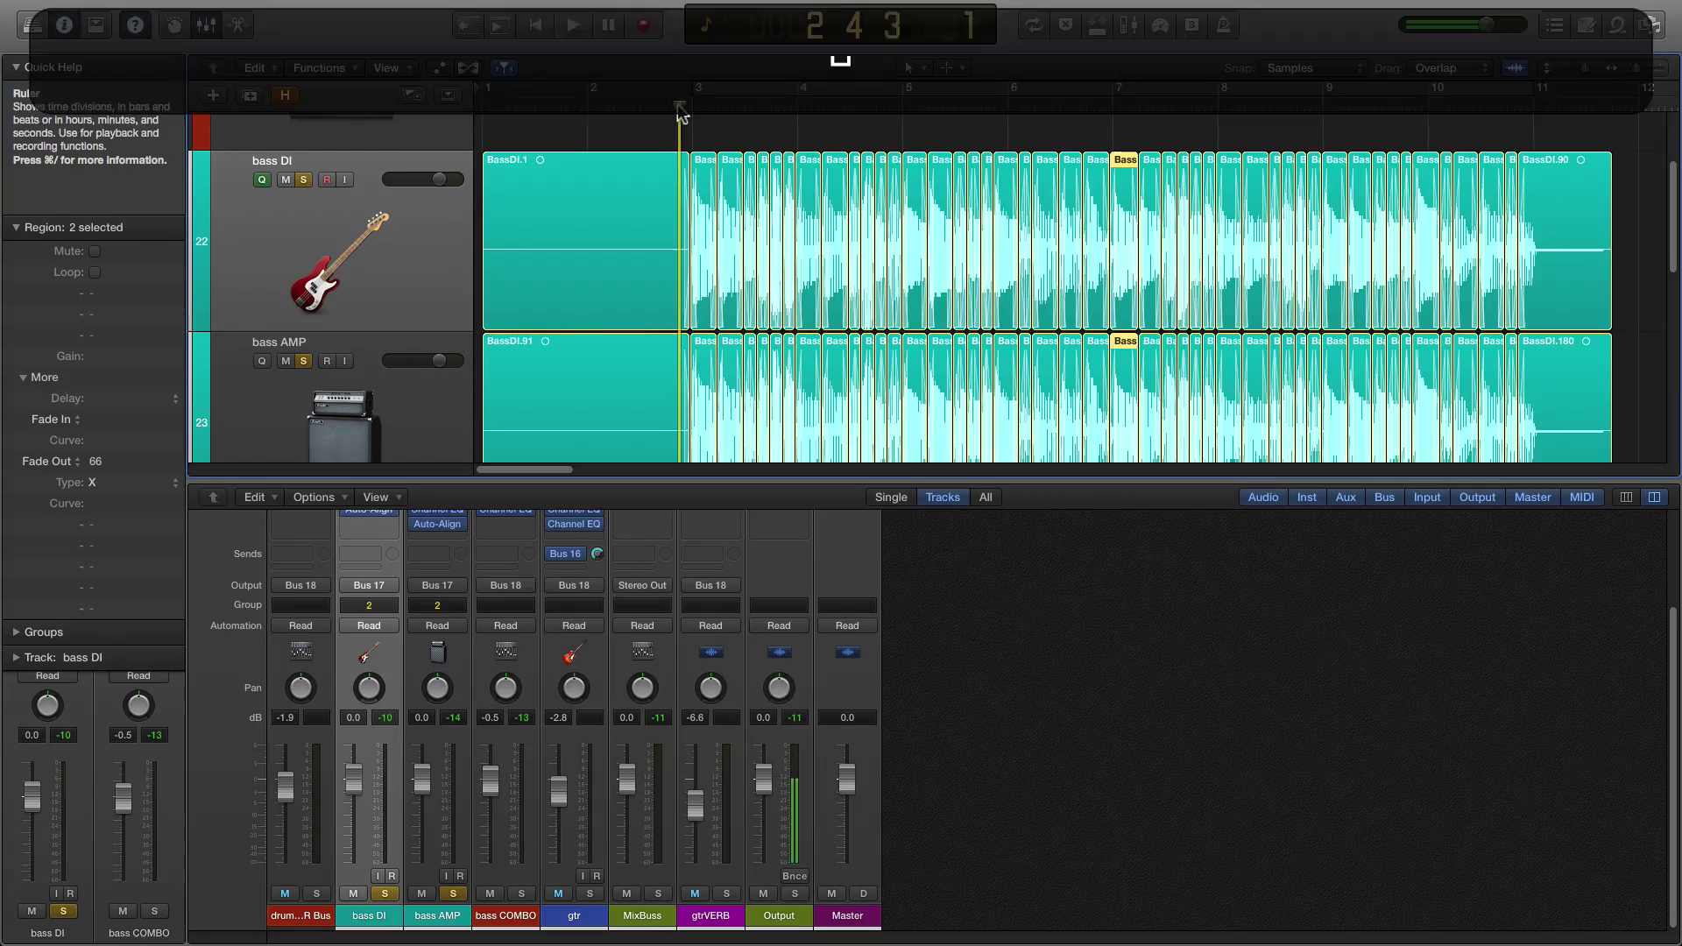
{"action": "key", "text": "space"}
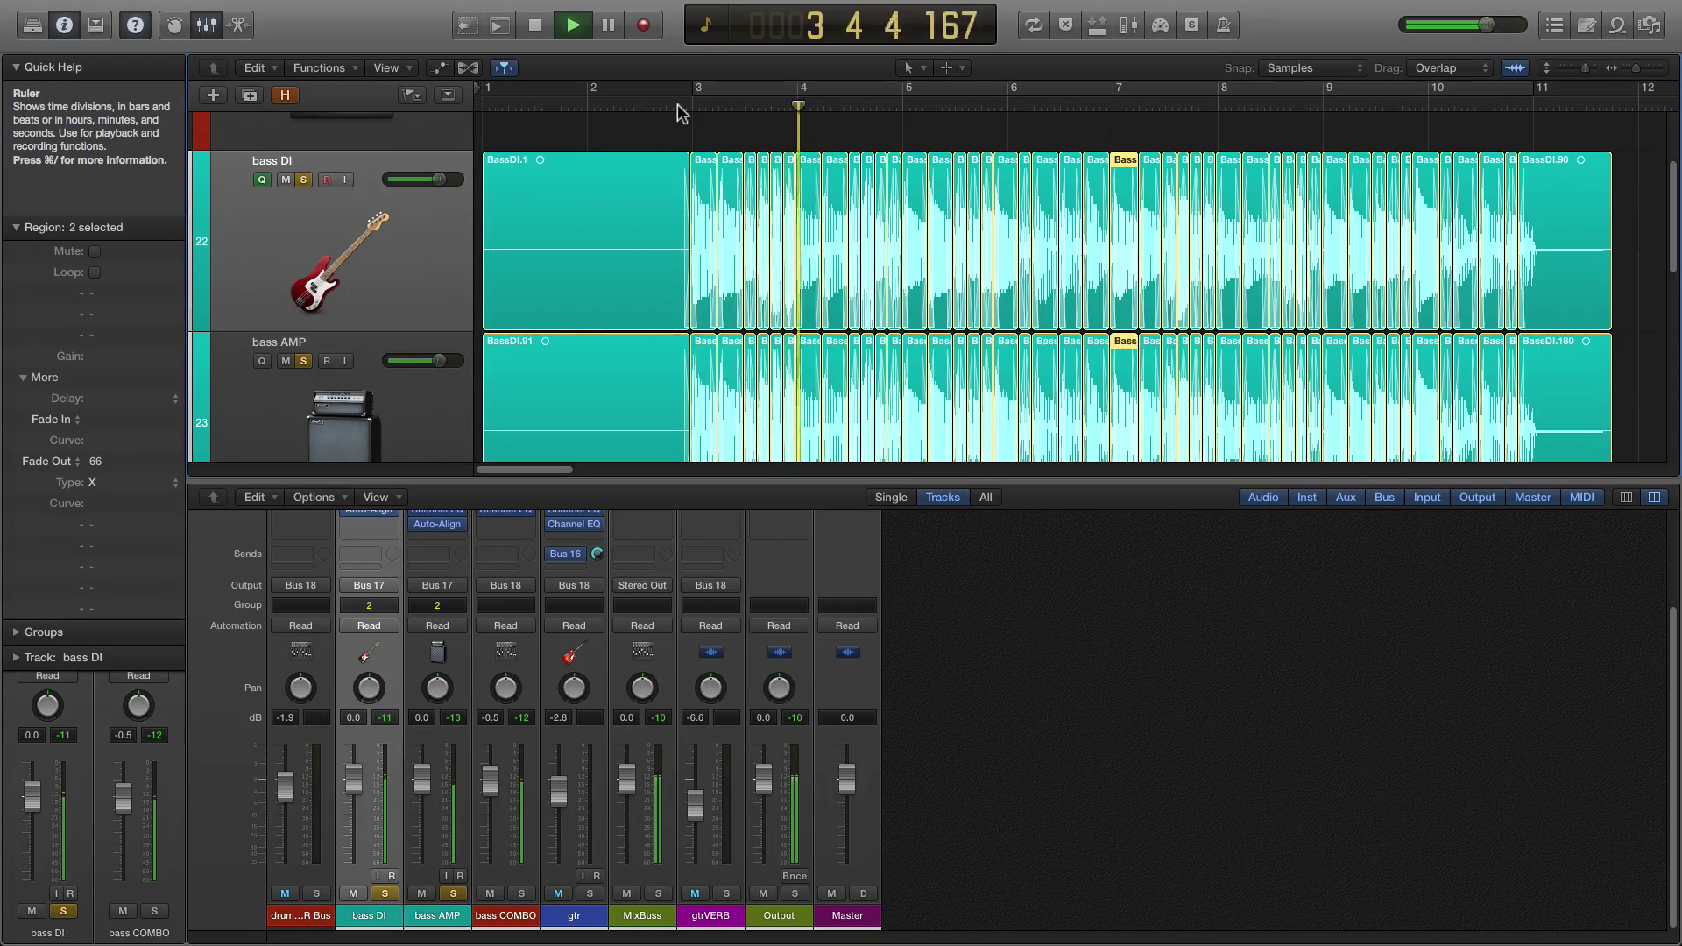
{"action": "key", "text": "space"}
Move the junction between BassDI.7 and BassDI.9 about 46 ticks later on both bass tracks.
{"action": "left_click_drag", "start_coordinate": [737, 104], "coordinate": [736, 181]}
{"action": "left_click", "coordinate": [890, 203]}
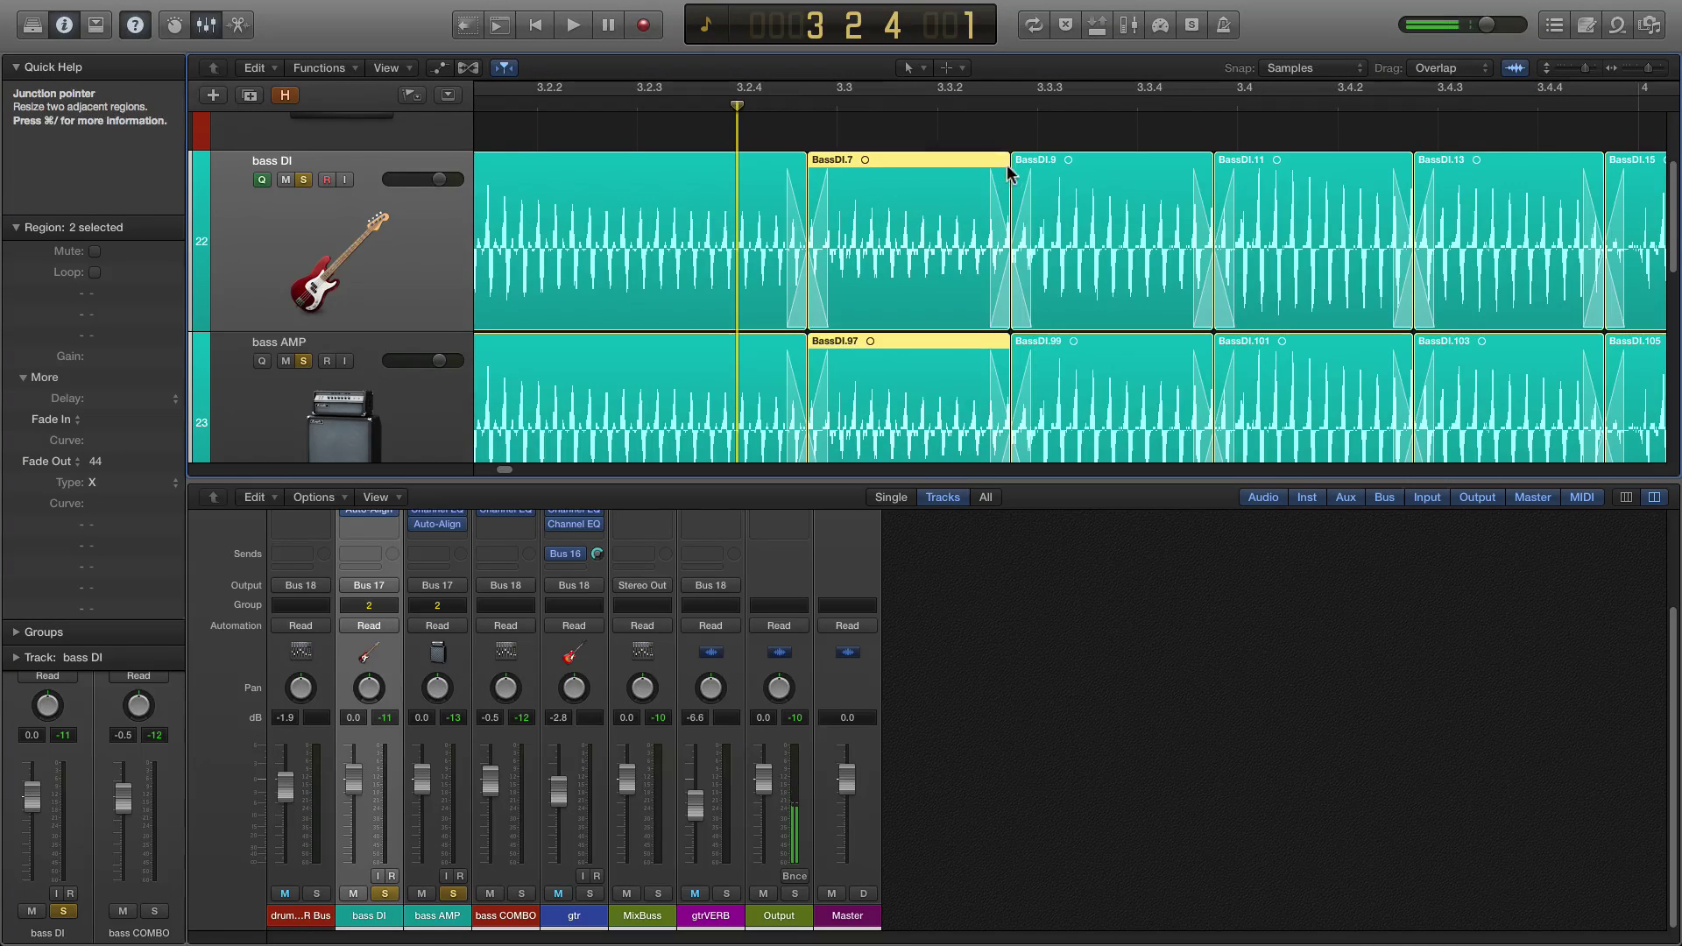
{"action": "key", "text": "t"}
{"action": "left_click", "coordinate": [1020, 15]}
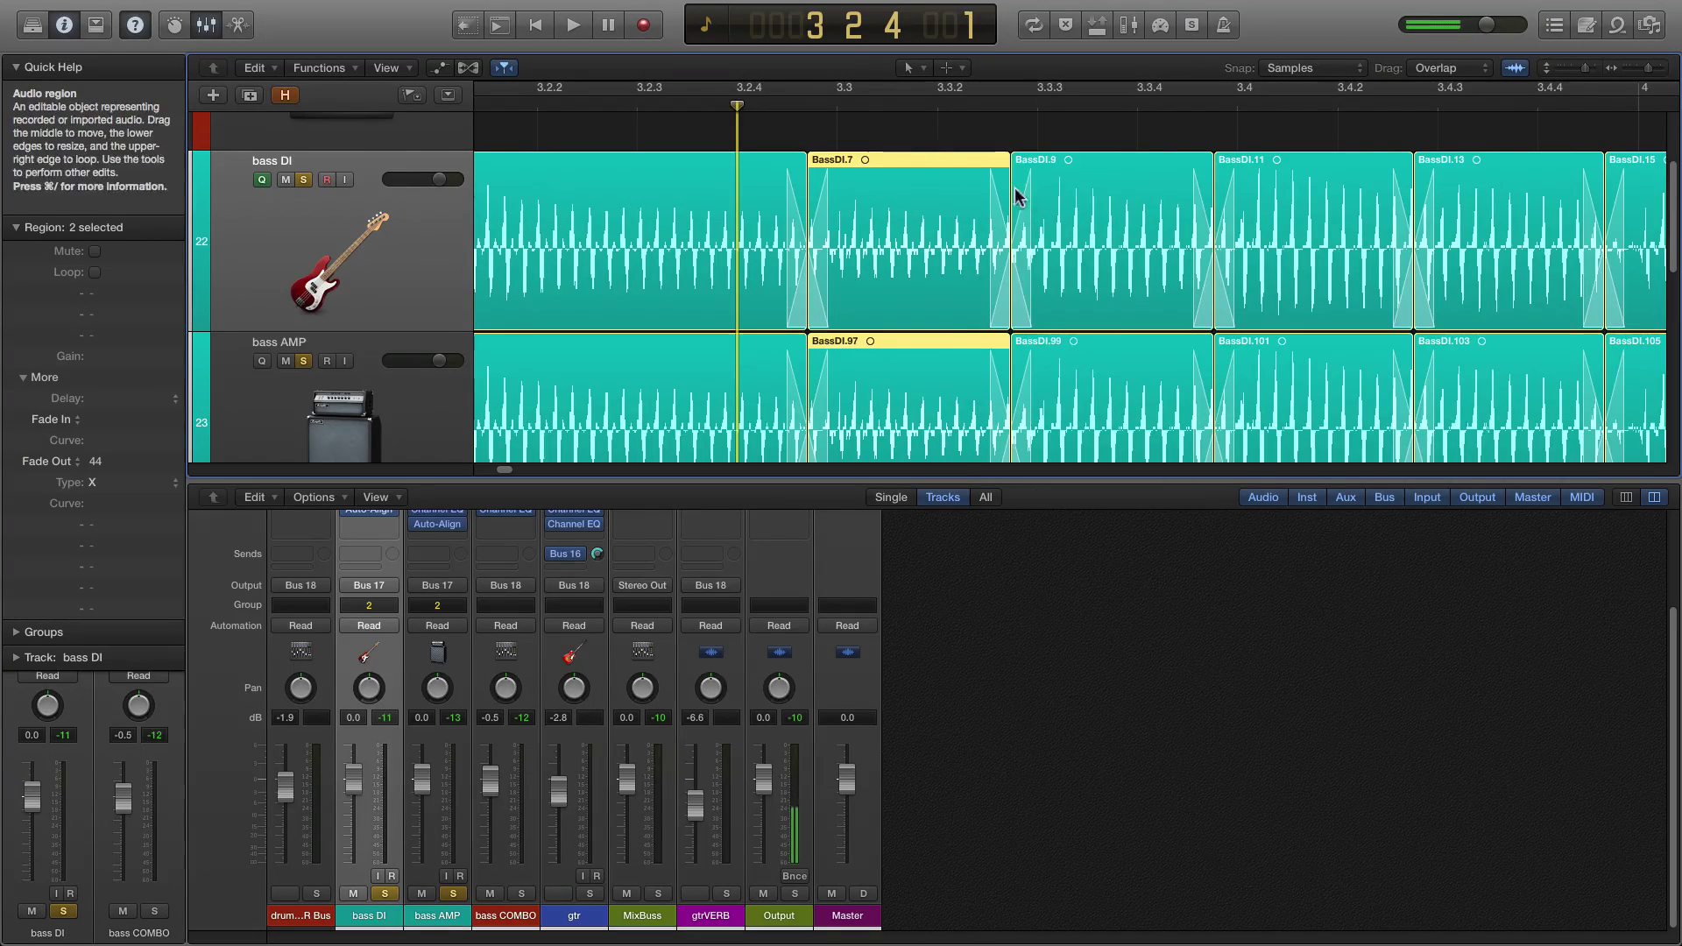
{"action": "mouse_move", "coordinate": [1010, 276]}
{"action": "left_mouse_down"}
{"action": "mouse_move", "coordinate": [1072, 277]}
{"action": "mouse_move", "coordinate": [1027, 277]}
{"action": "left_mouse_up"}
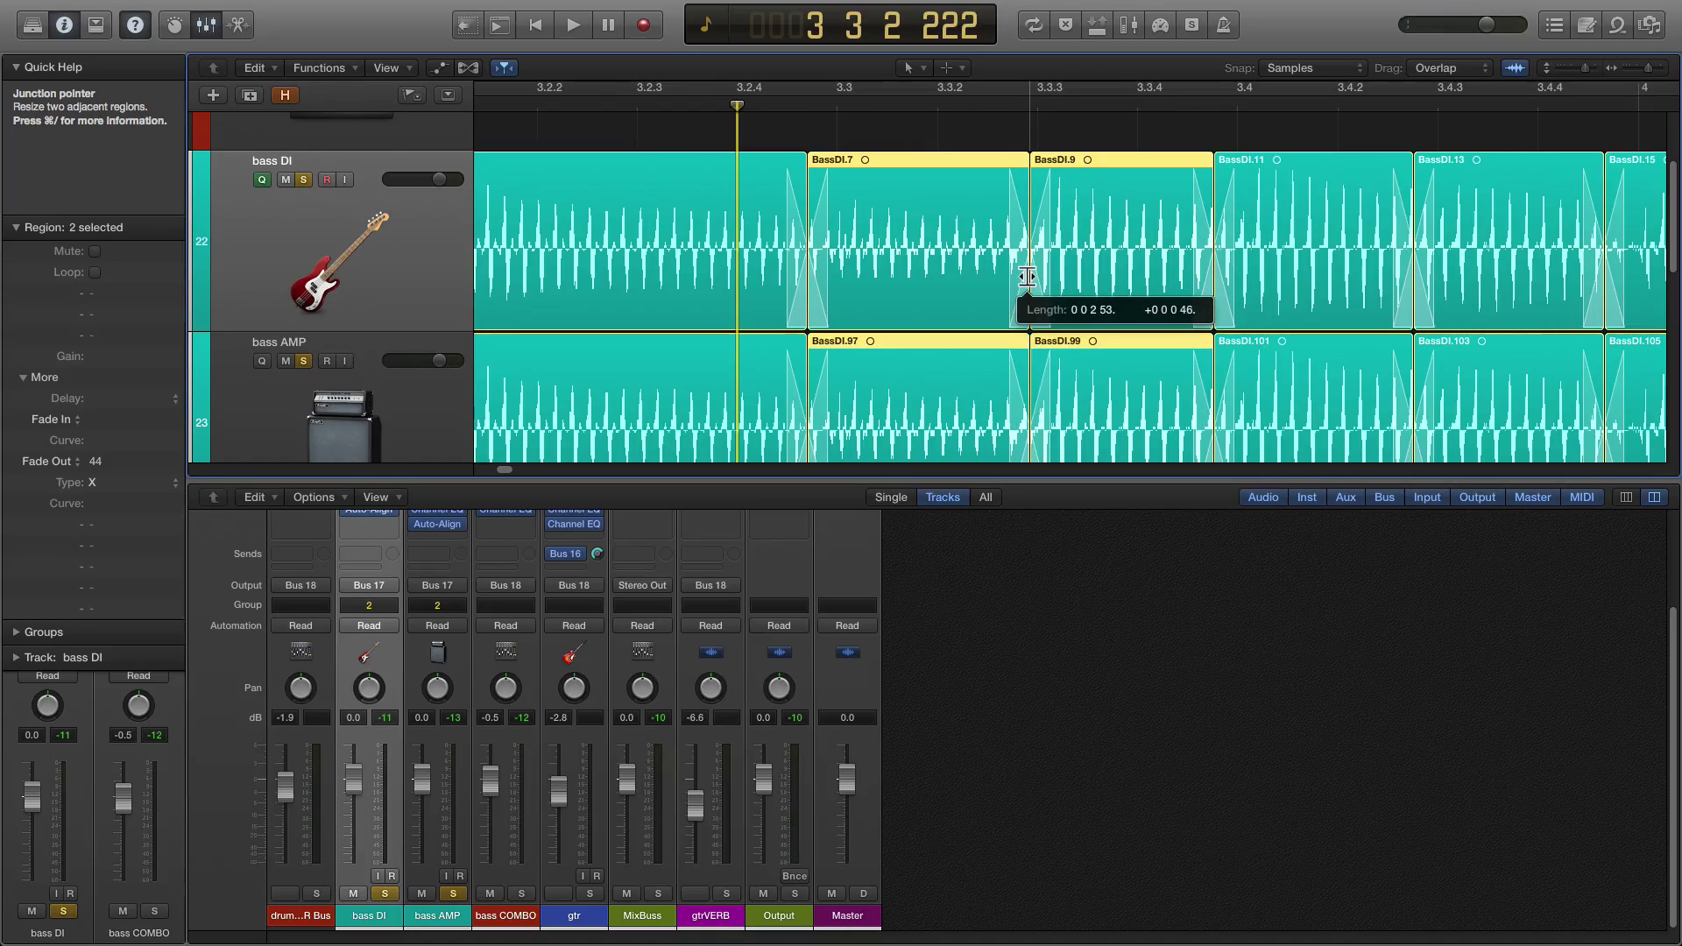
Move the BassDI.9 to BassDI.11 and BassDI.11 to BassDI.13 junctions slightly later on both bass tracks.
{"action": "left_click_drag", "start_coordinate": [1213, 249], "coordinate": [1238, 294]}
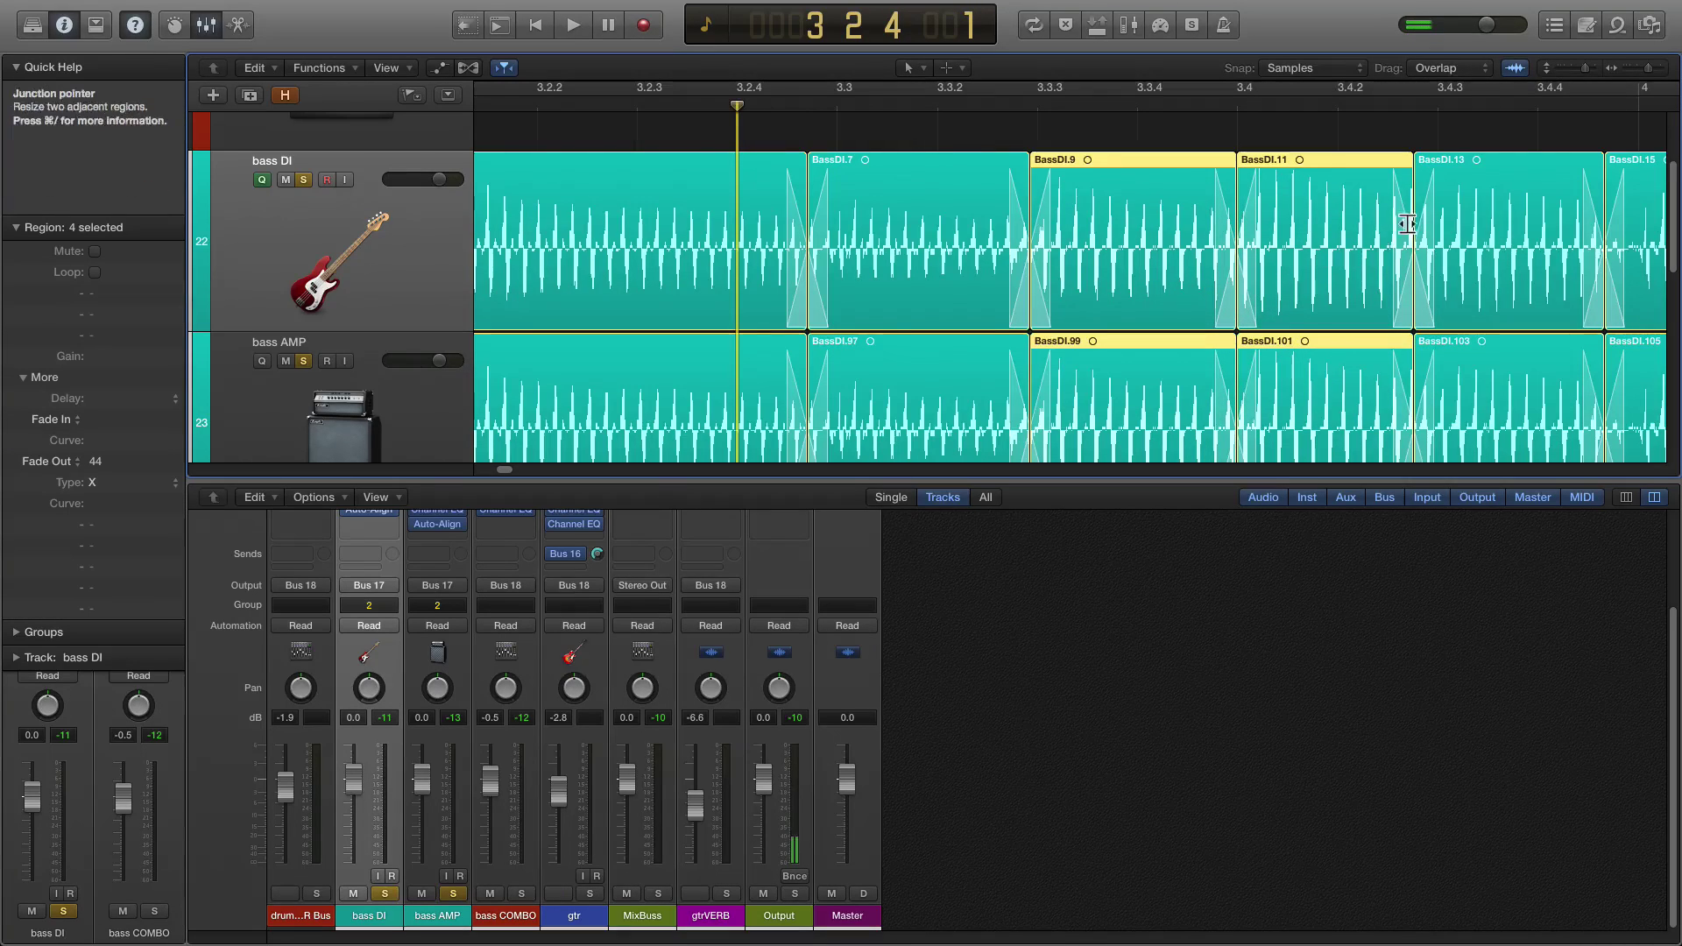
{"action": "left_click", "coordinate": [1442, 210]}
{"action": "mouse_move", "coordinate": [1412, 282]}
{"action": "left_mouse_down"}
{"action": "mouse_move", "coordinate": [1492, 308]}
{"action": "mouse_move", "coordinate": [1428, 312]}
{"action": "left_mouse_up"}
Play both bass tracks from bar 3 beat 2 to the start of bar 11.
{"action": "key", "text": "super+Left"}
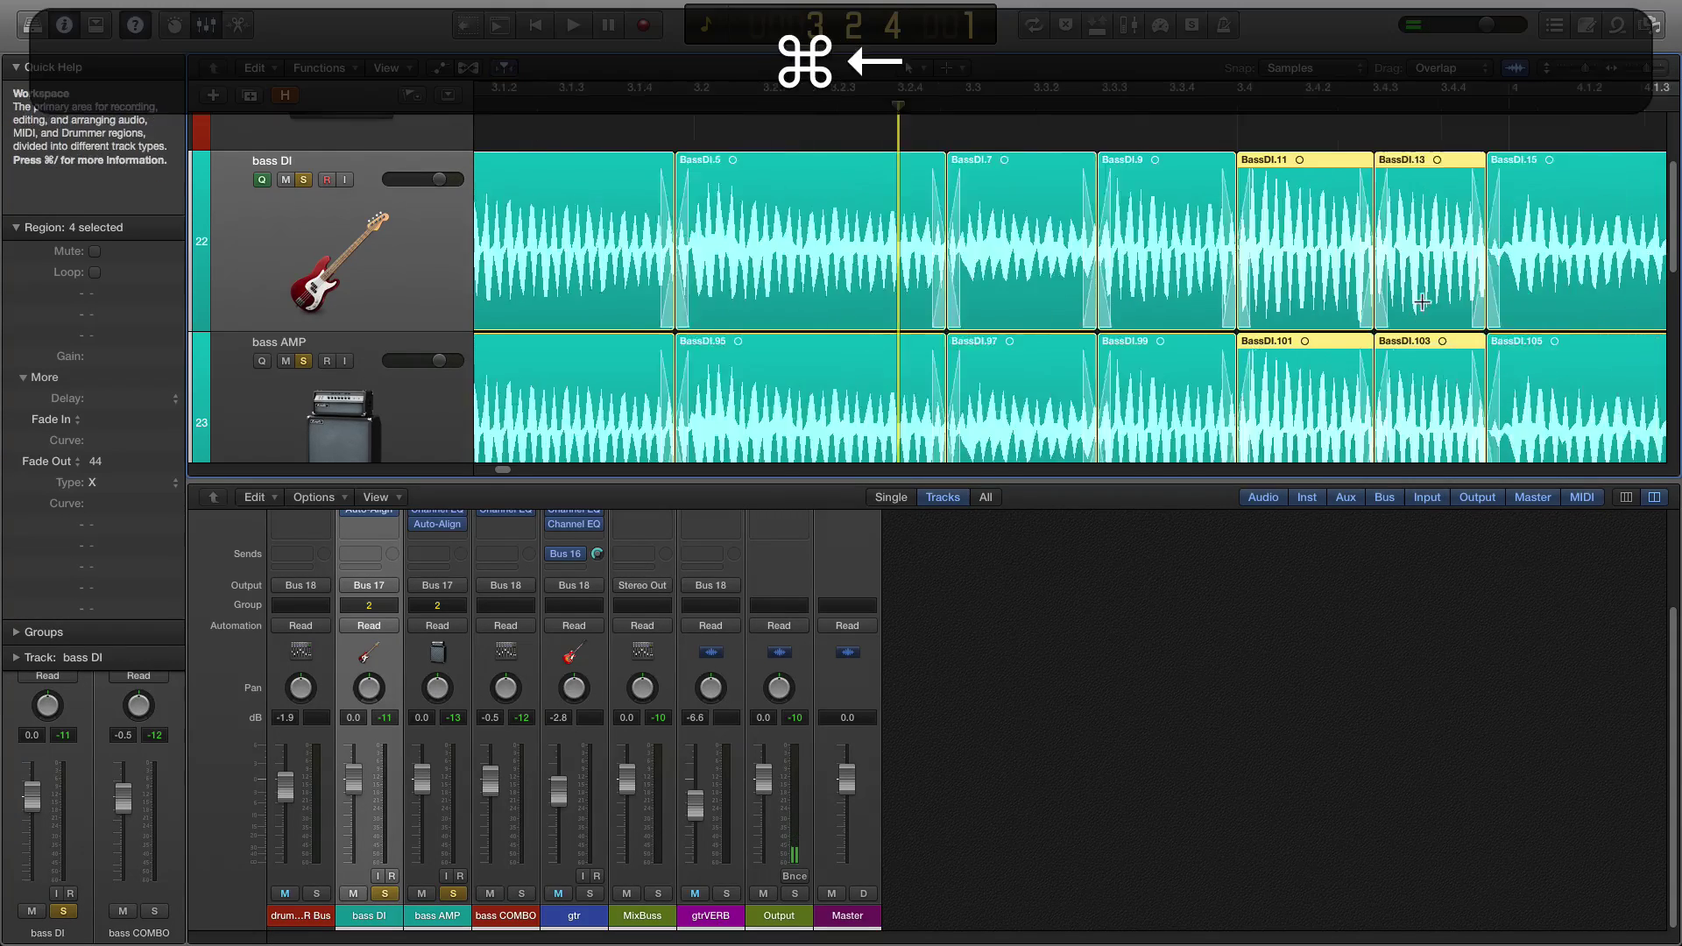
{"action": "key", "text": "super+Left"}
{"action": "key", "text": "super+Left"}
{"action": "key", "text": "space"}
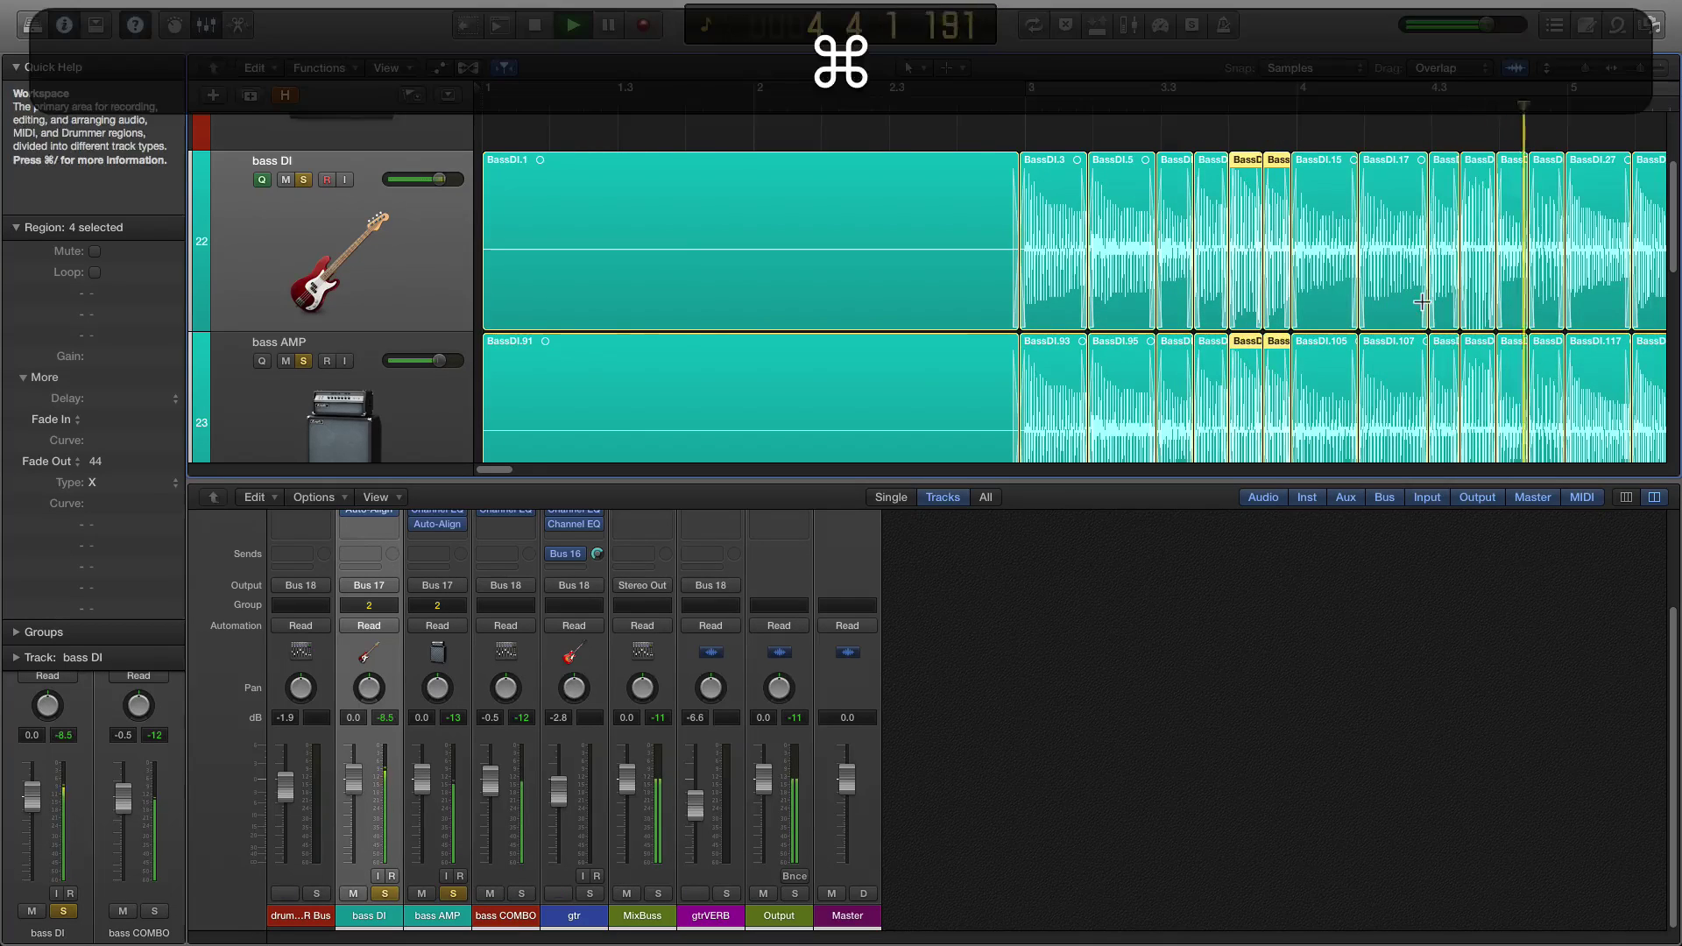
{"action": "key", "text": "super+Left"}
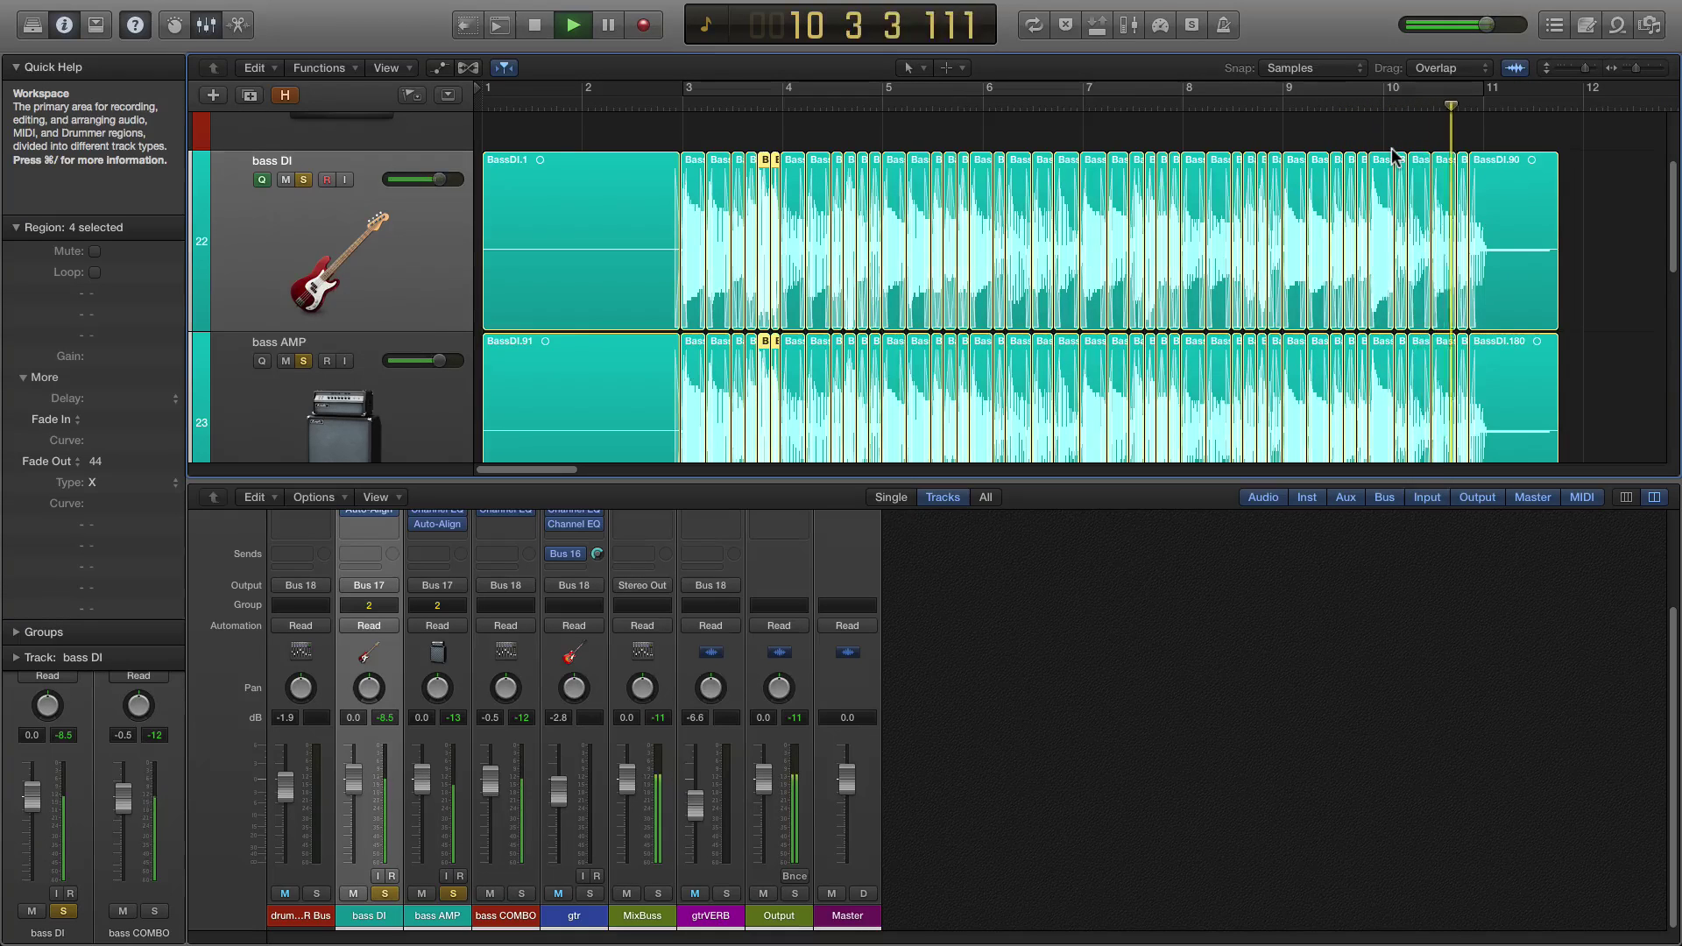
{"action": "key", "text": "space"}
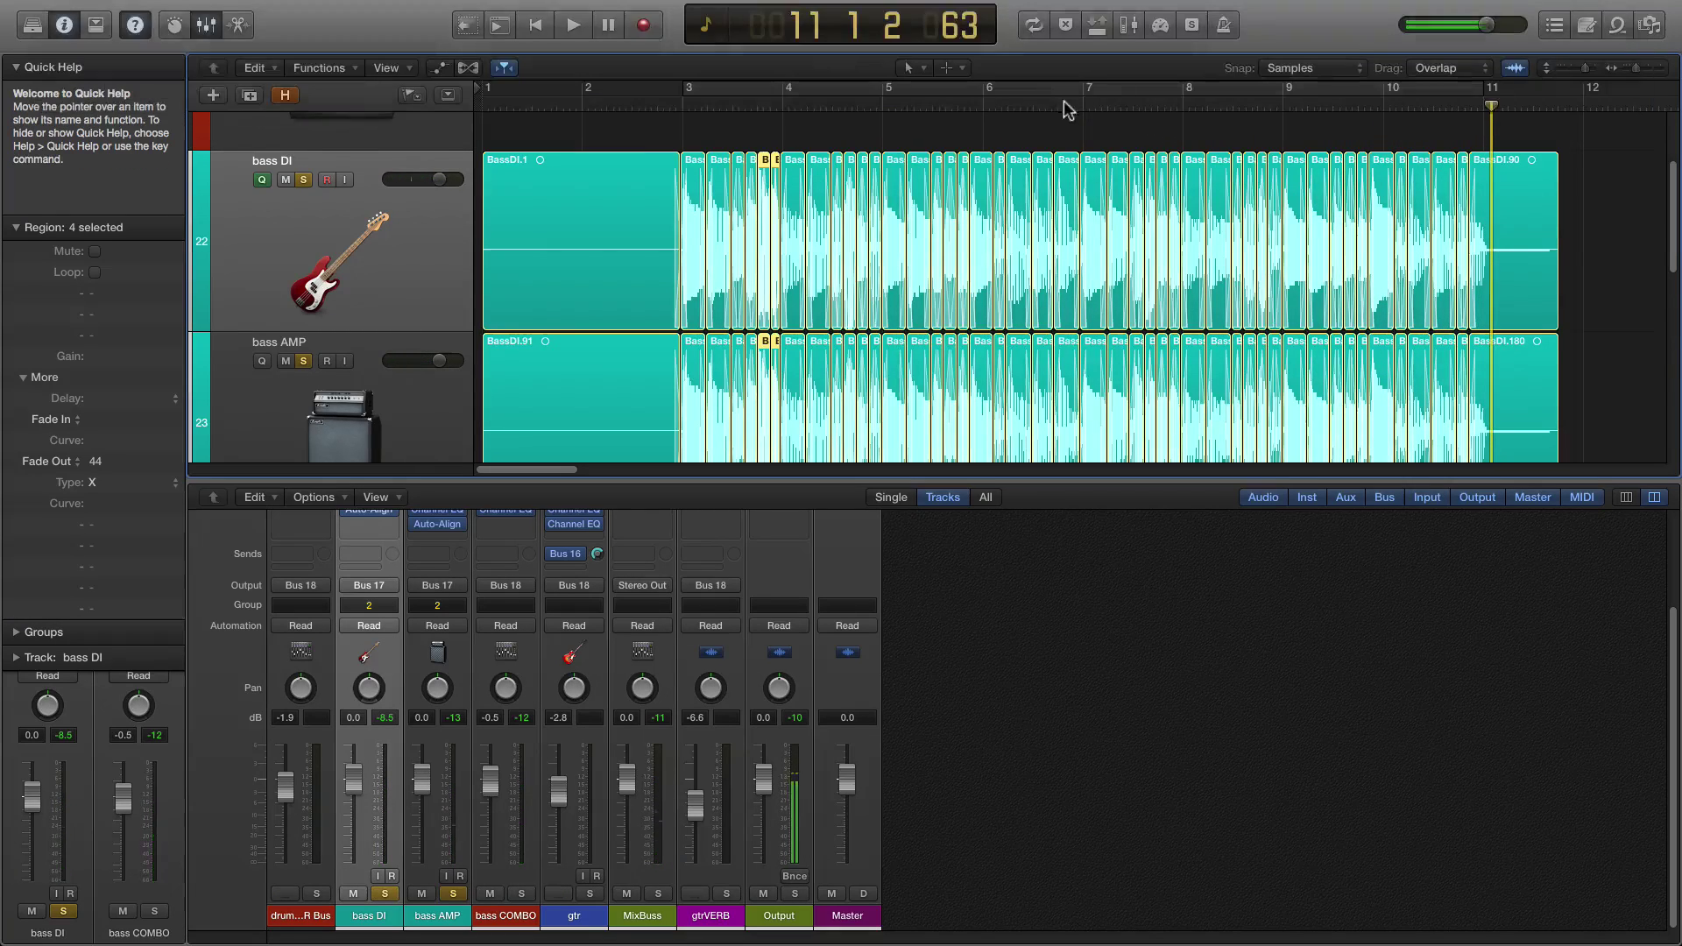
Replay the BassDI.47 to BassDI.49 transition three times, starting in the second half of bar 6 and running past bar 7 beat 3.
{"action": "left_click", "coordinate": [1069, 107]}
{"action": "scroll", "coordinate": [1034, 123], "scroll_direction": "up", "scroll_amount": 3}
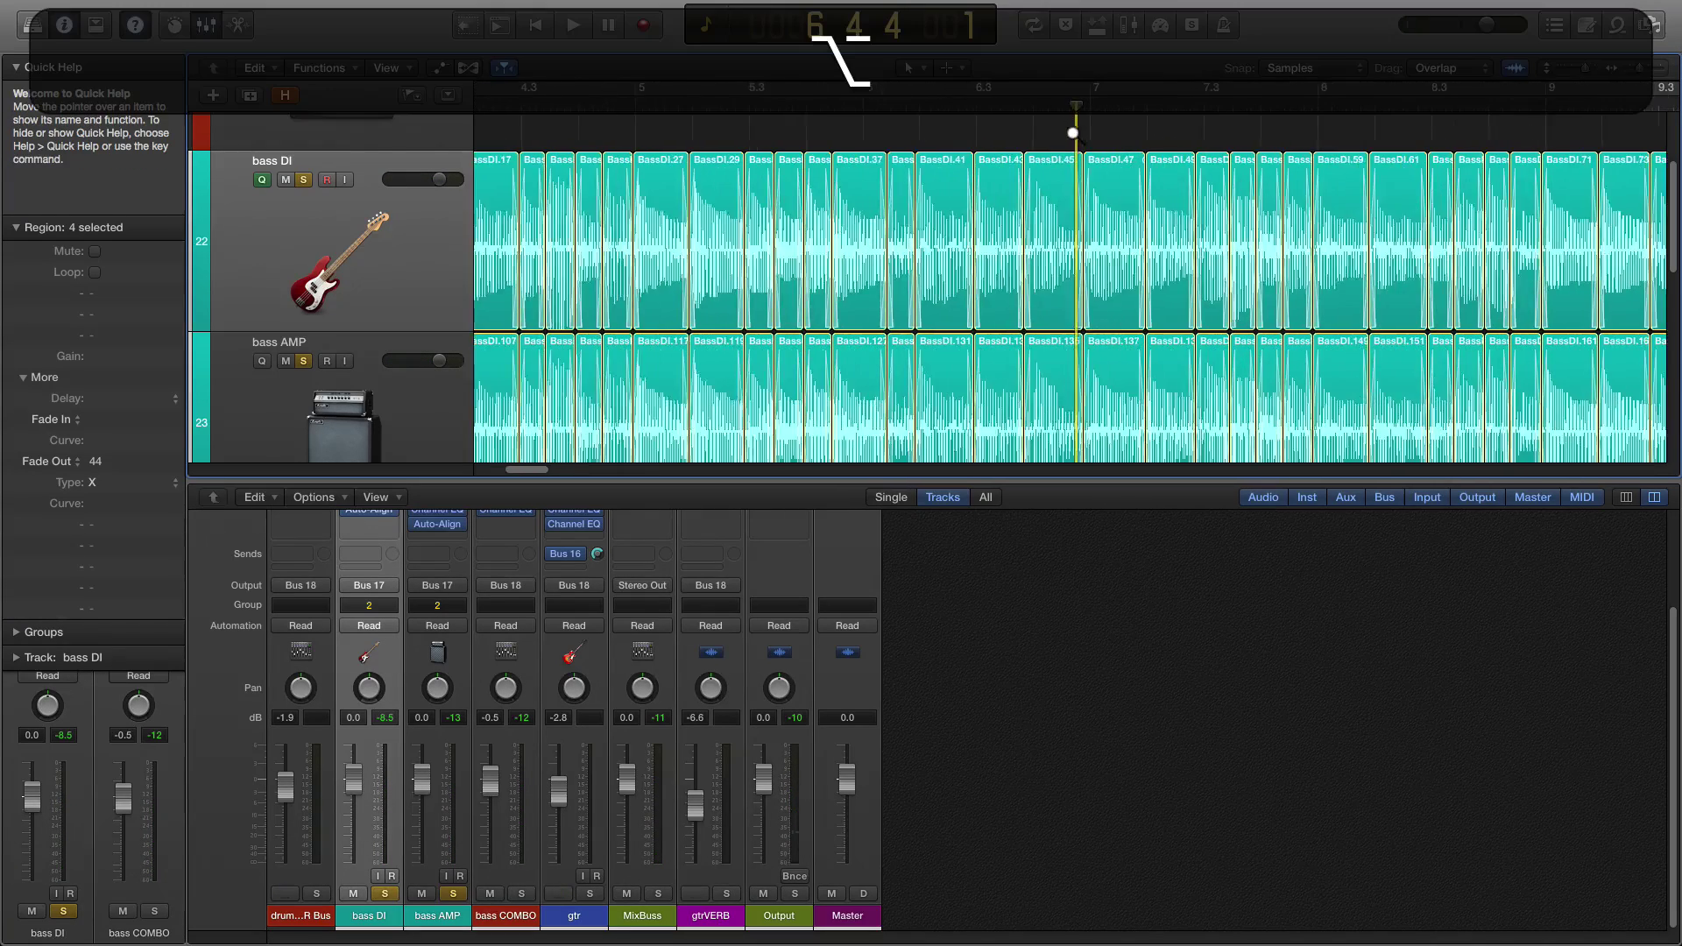
{"action": "left_click", "coordinate": [1030, 104]}
{"action": "key", "text": "space"}
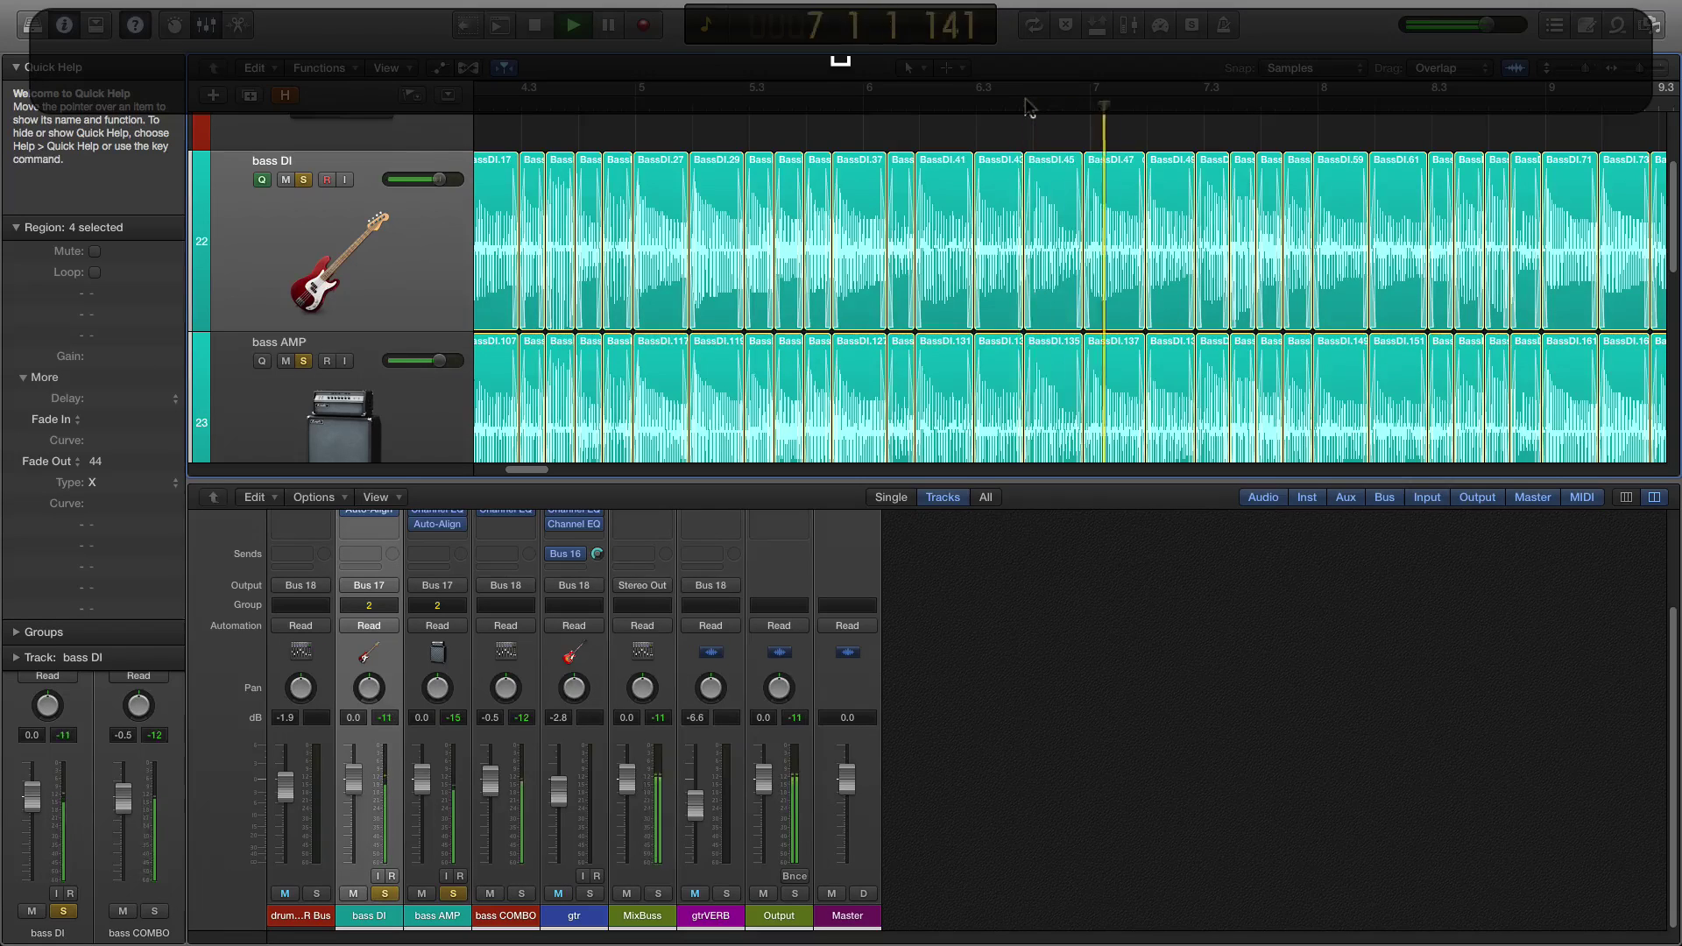
{"action": "key", "text": "space"}
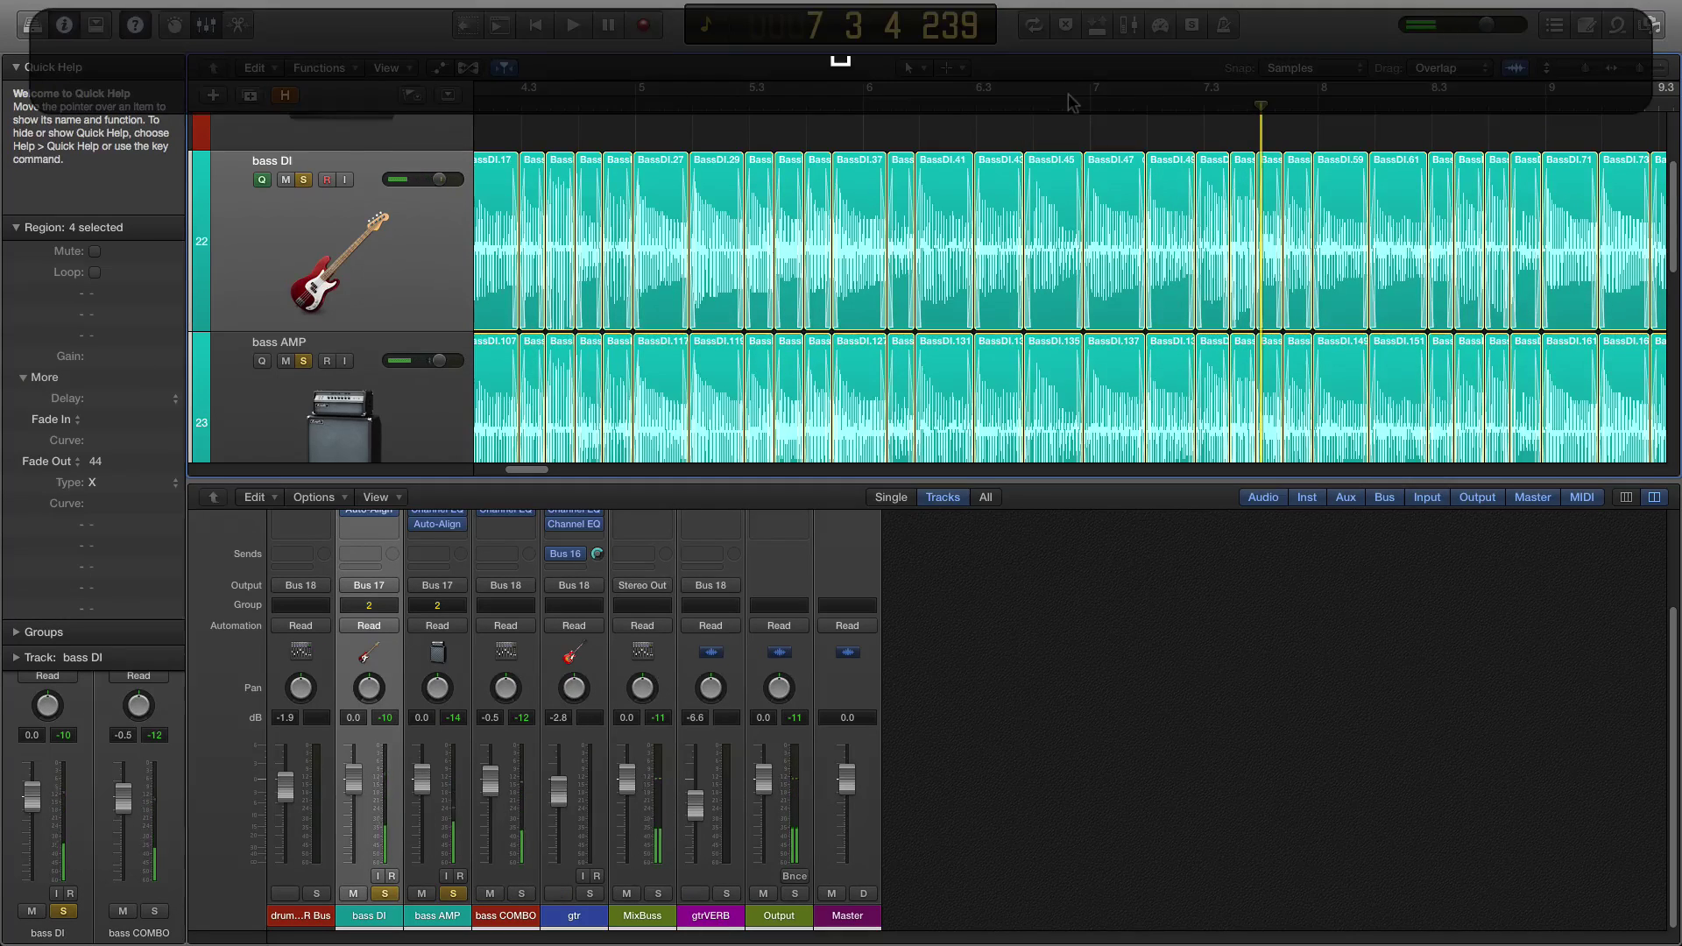
{"action": "left_click", "coordinate": [1064, 105]}
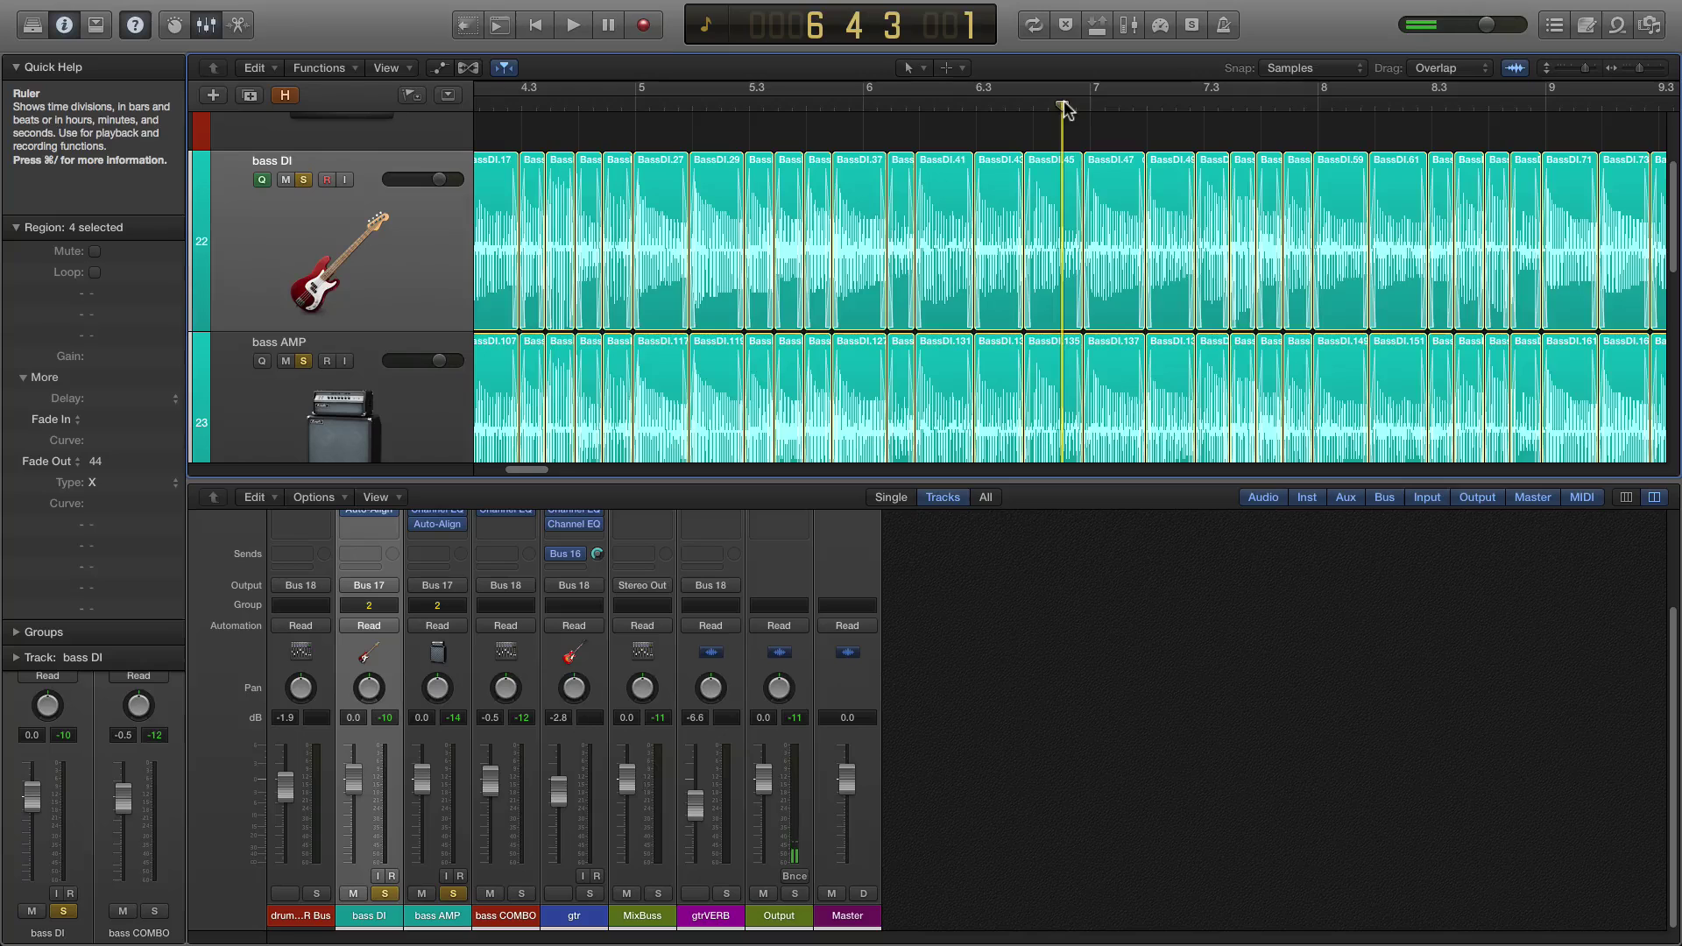
{"action": "key", "text": "space"}
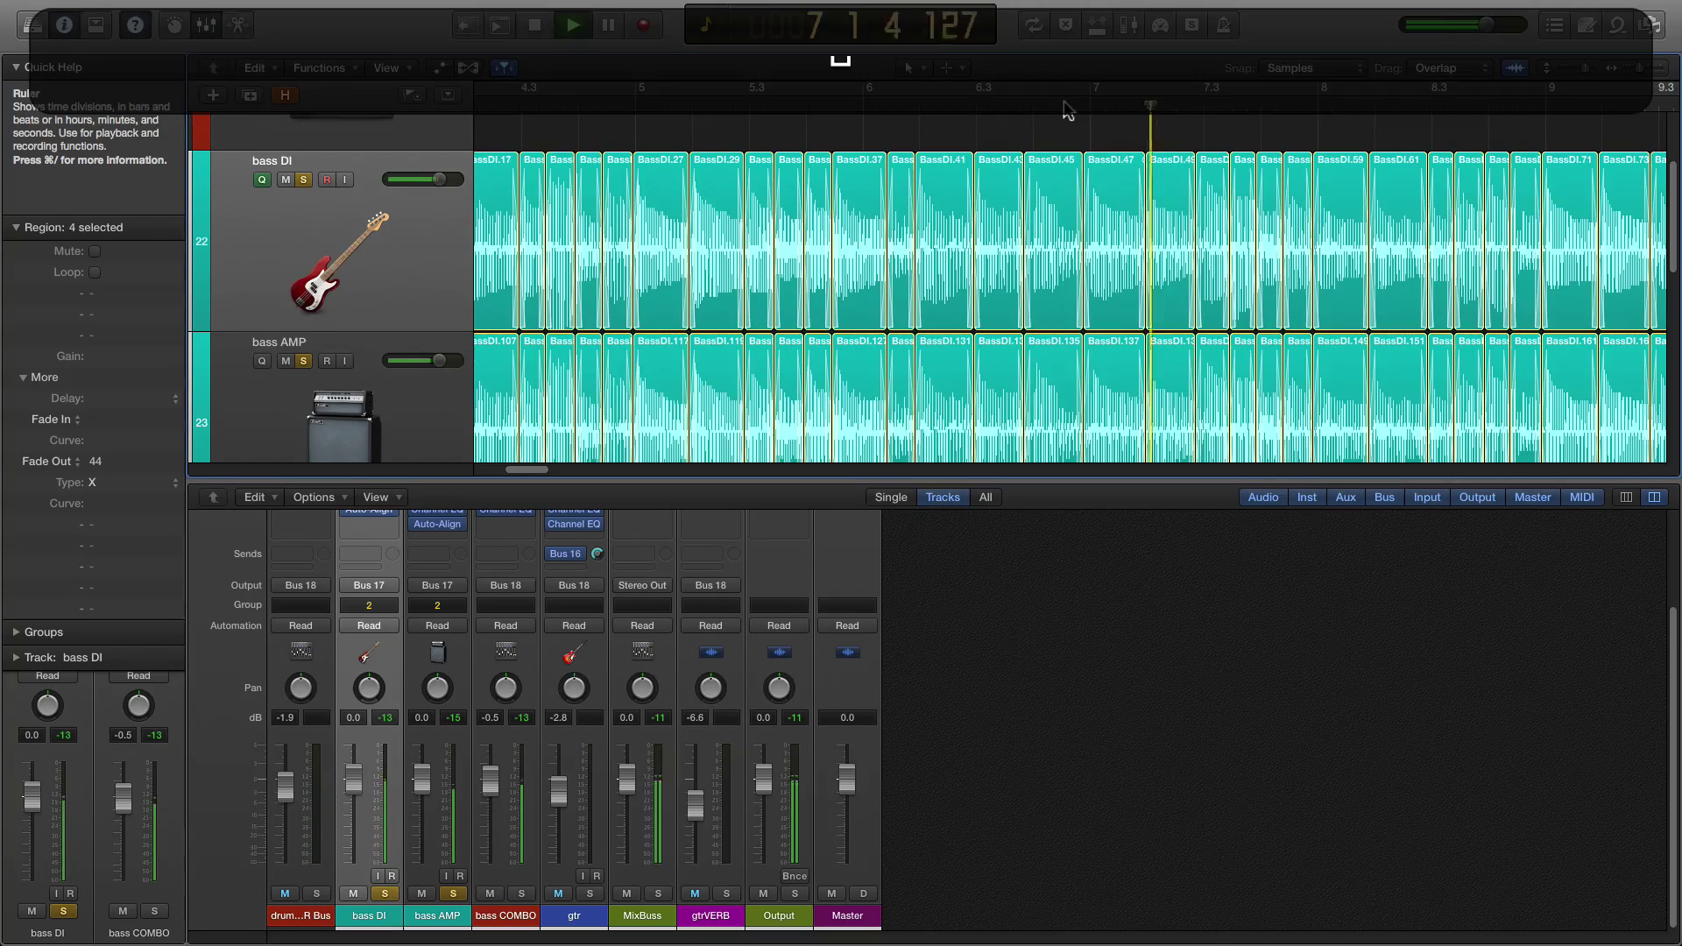
{"action": "key", "text": "space"}
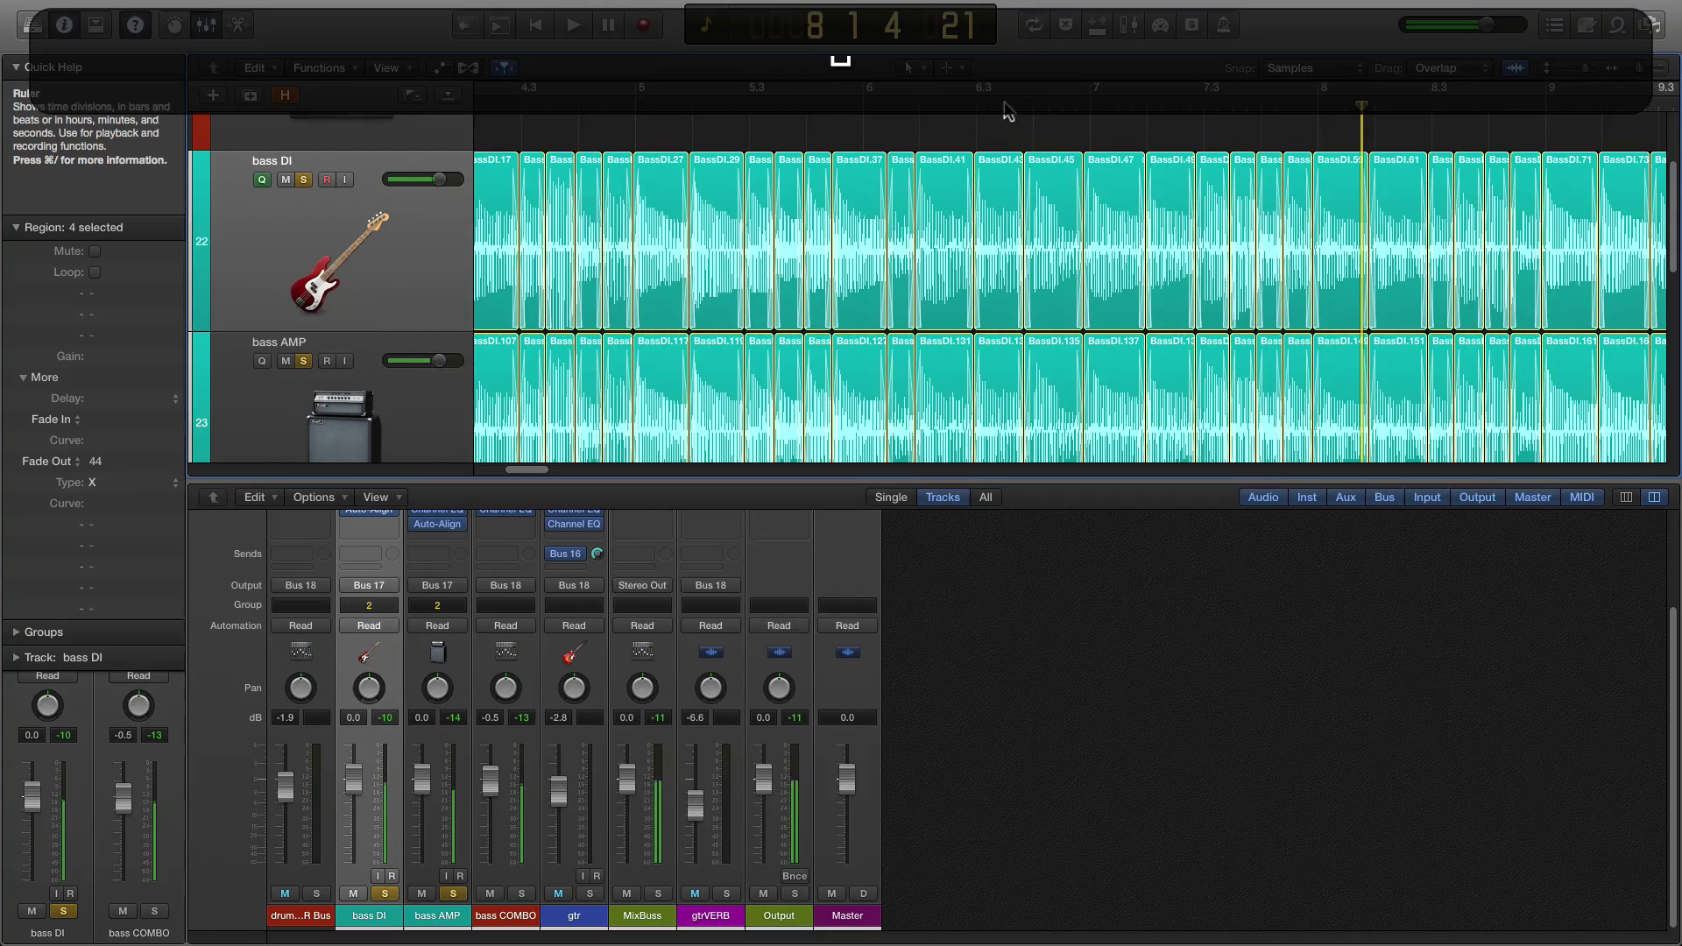
{"action": "left_click", "coordinate": [969, 98]}
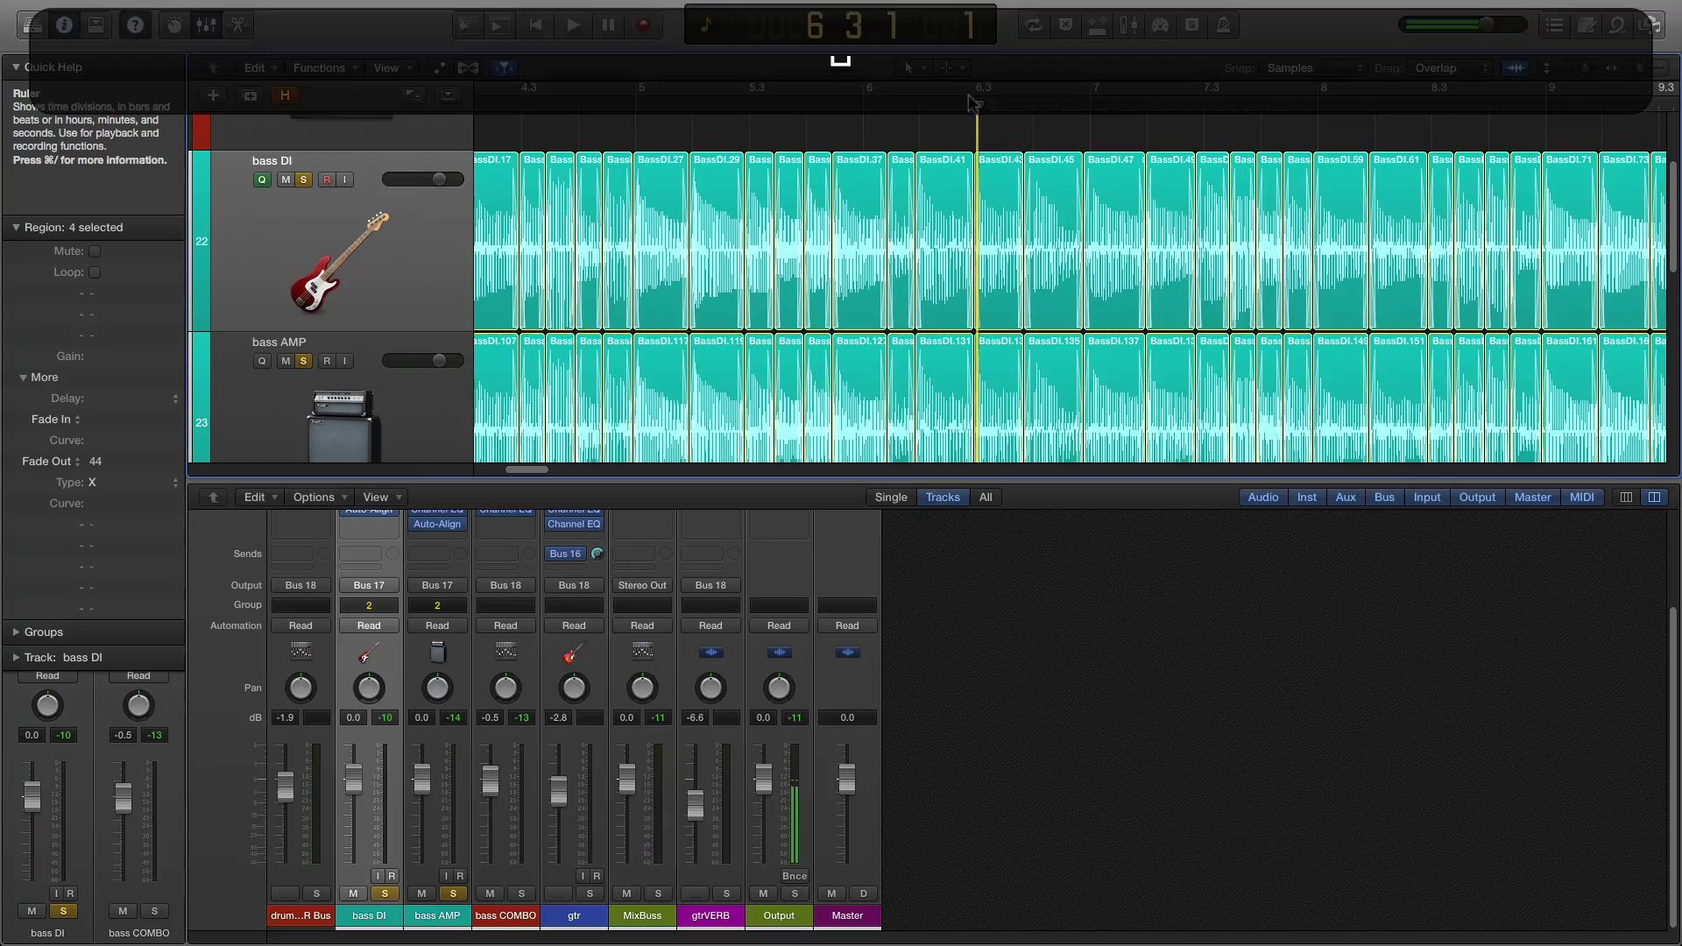
{"action": "key", "text": "space"}
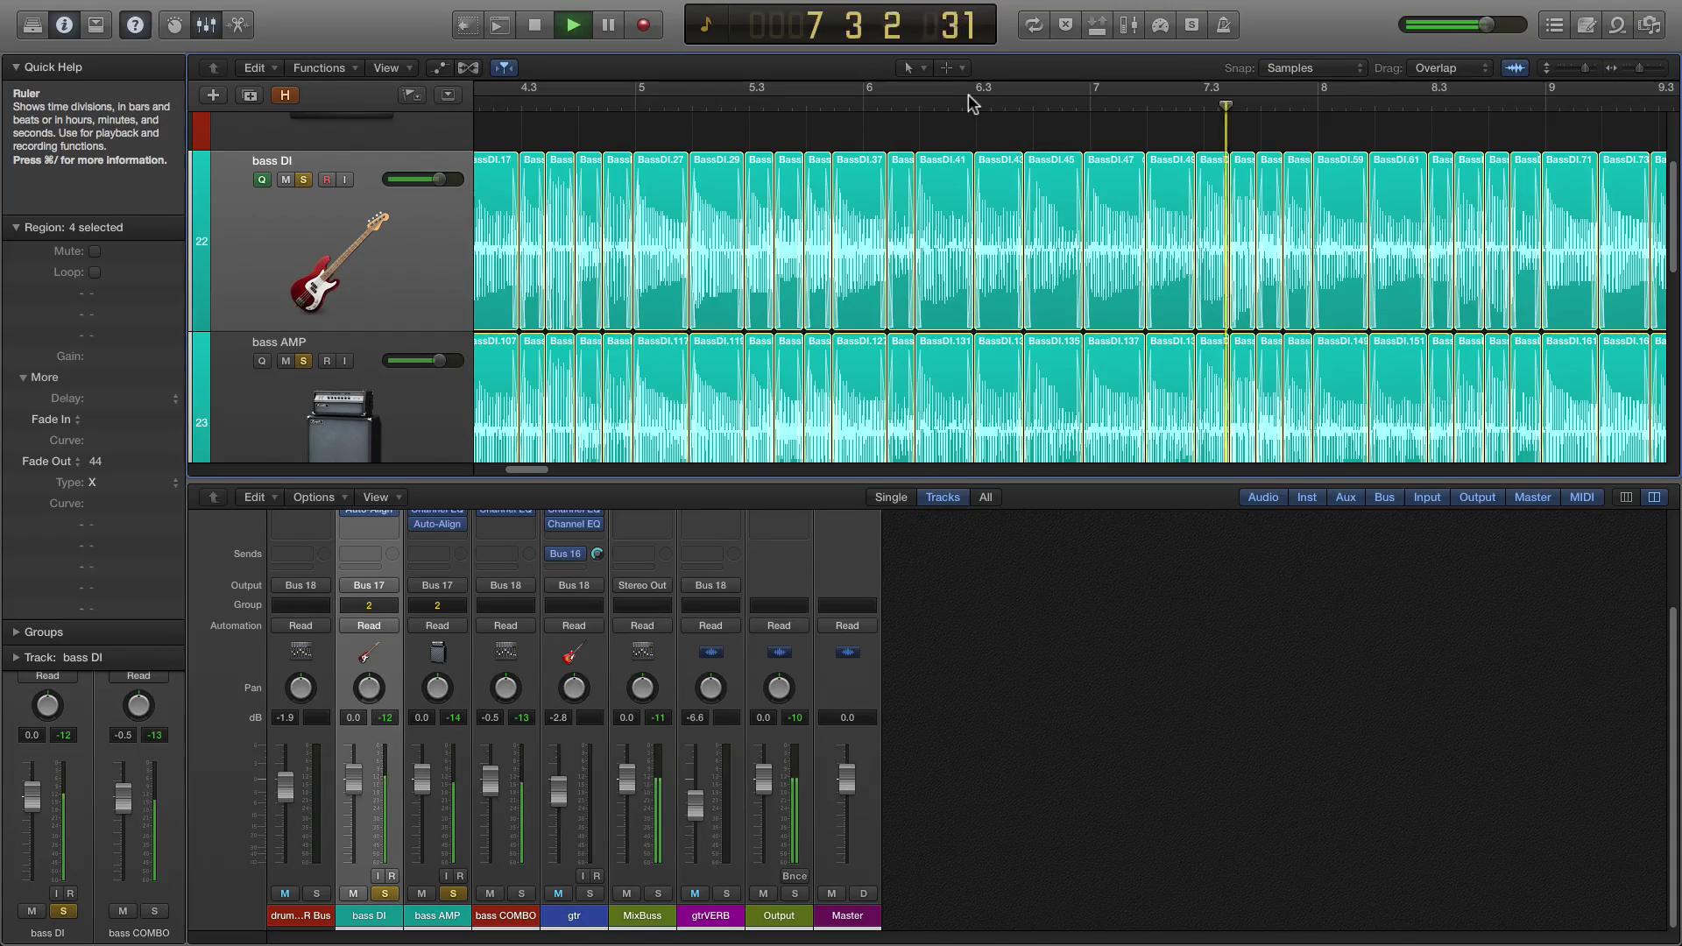
{"action": "key", "text": "space"}
Place the playhead at 7 1 4 121 near the BassDI.47 to BassDI.49 crossfade and enlarge the displayed waveforms.
{"action": "left_click", "coordinate": [1143, 107]}
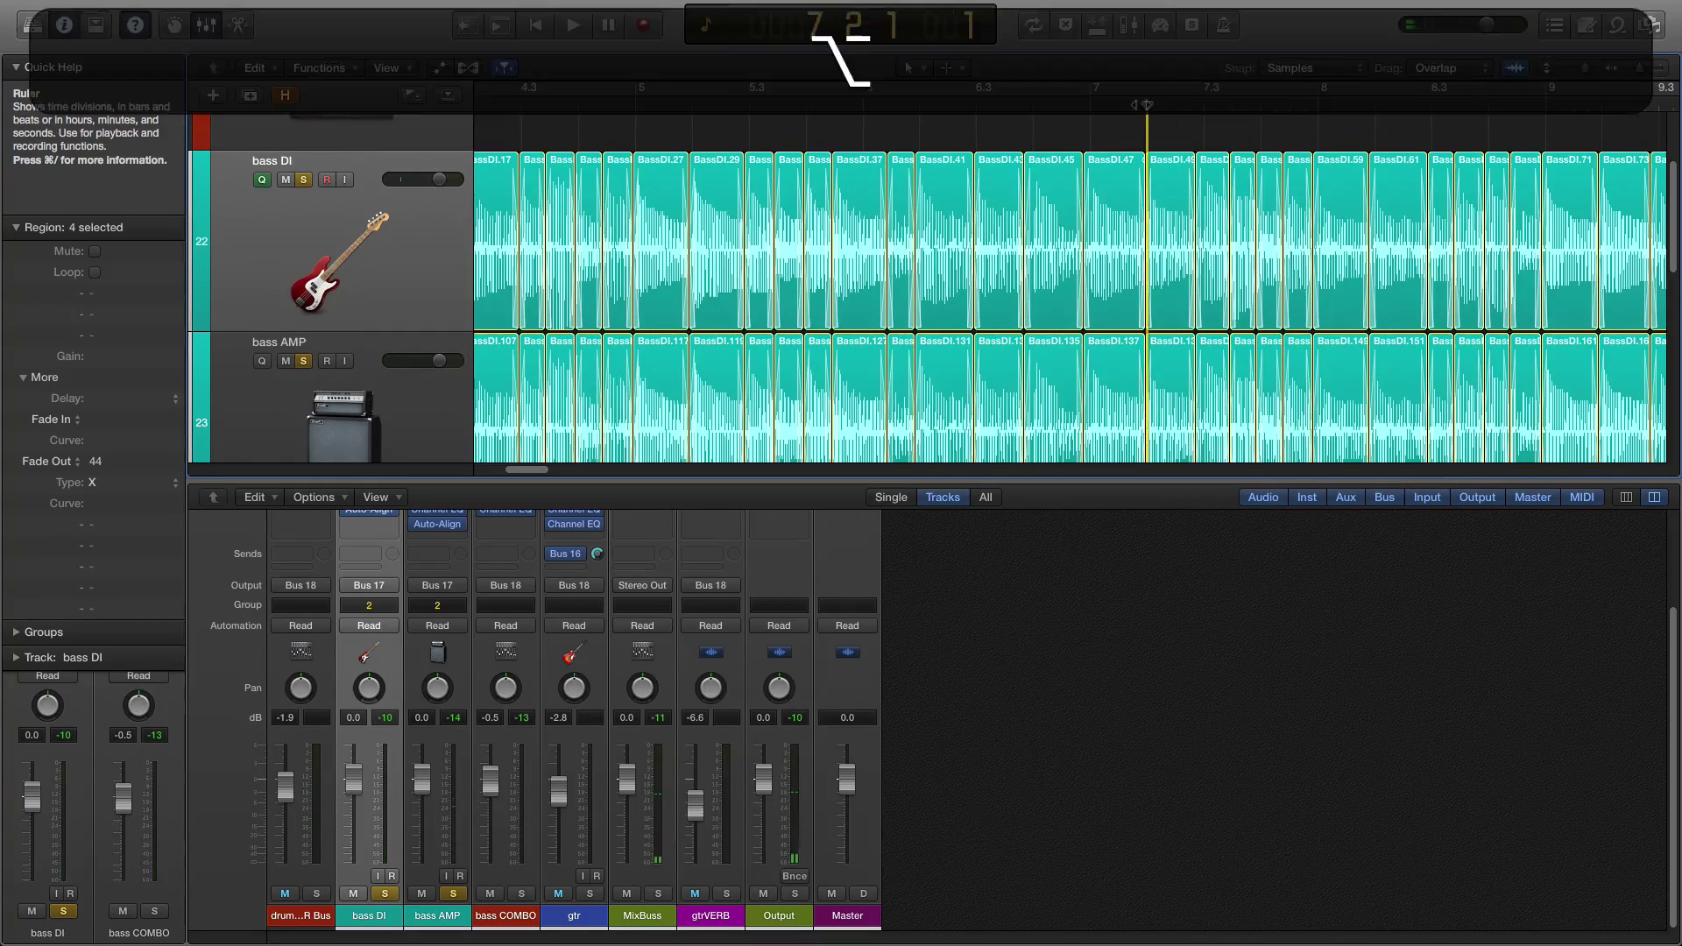
{"action": "scroll", "coordinate": [1136, 175], "scroll_direction": "up", "scroll_amount": 6}
{"action": "scroll", "coordinate": [1136, 184], "scroll_direction": "down", "scroll_amount": 6}
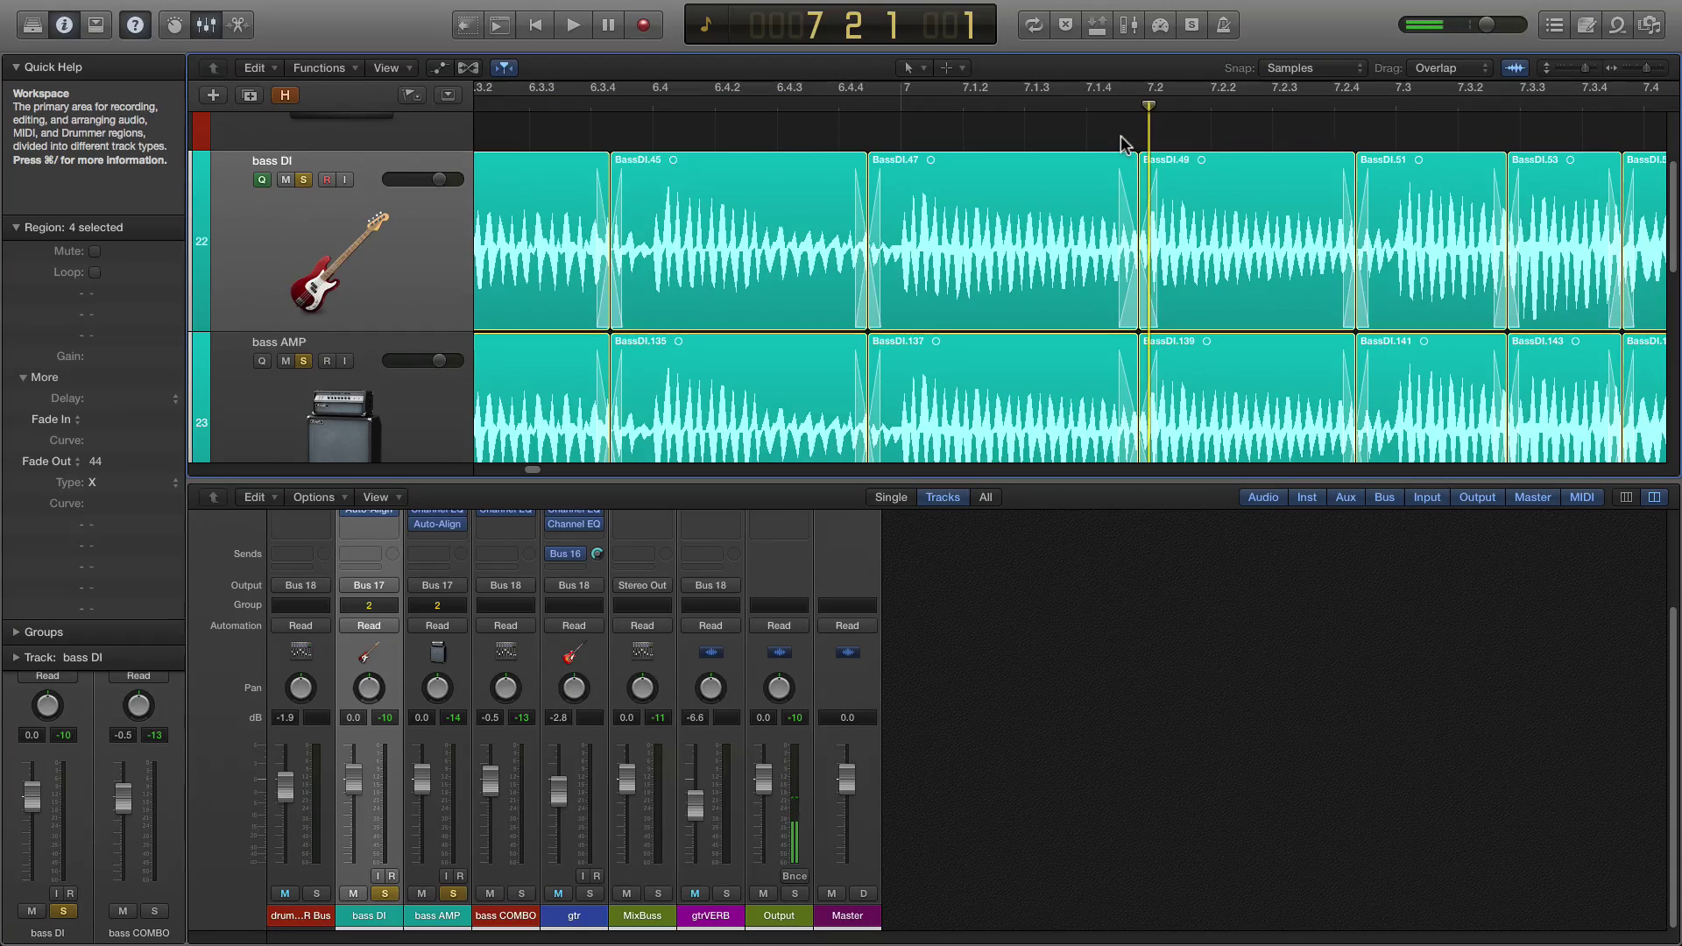
{"action": "left_click", "coordinate": [1123, 145]}
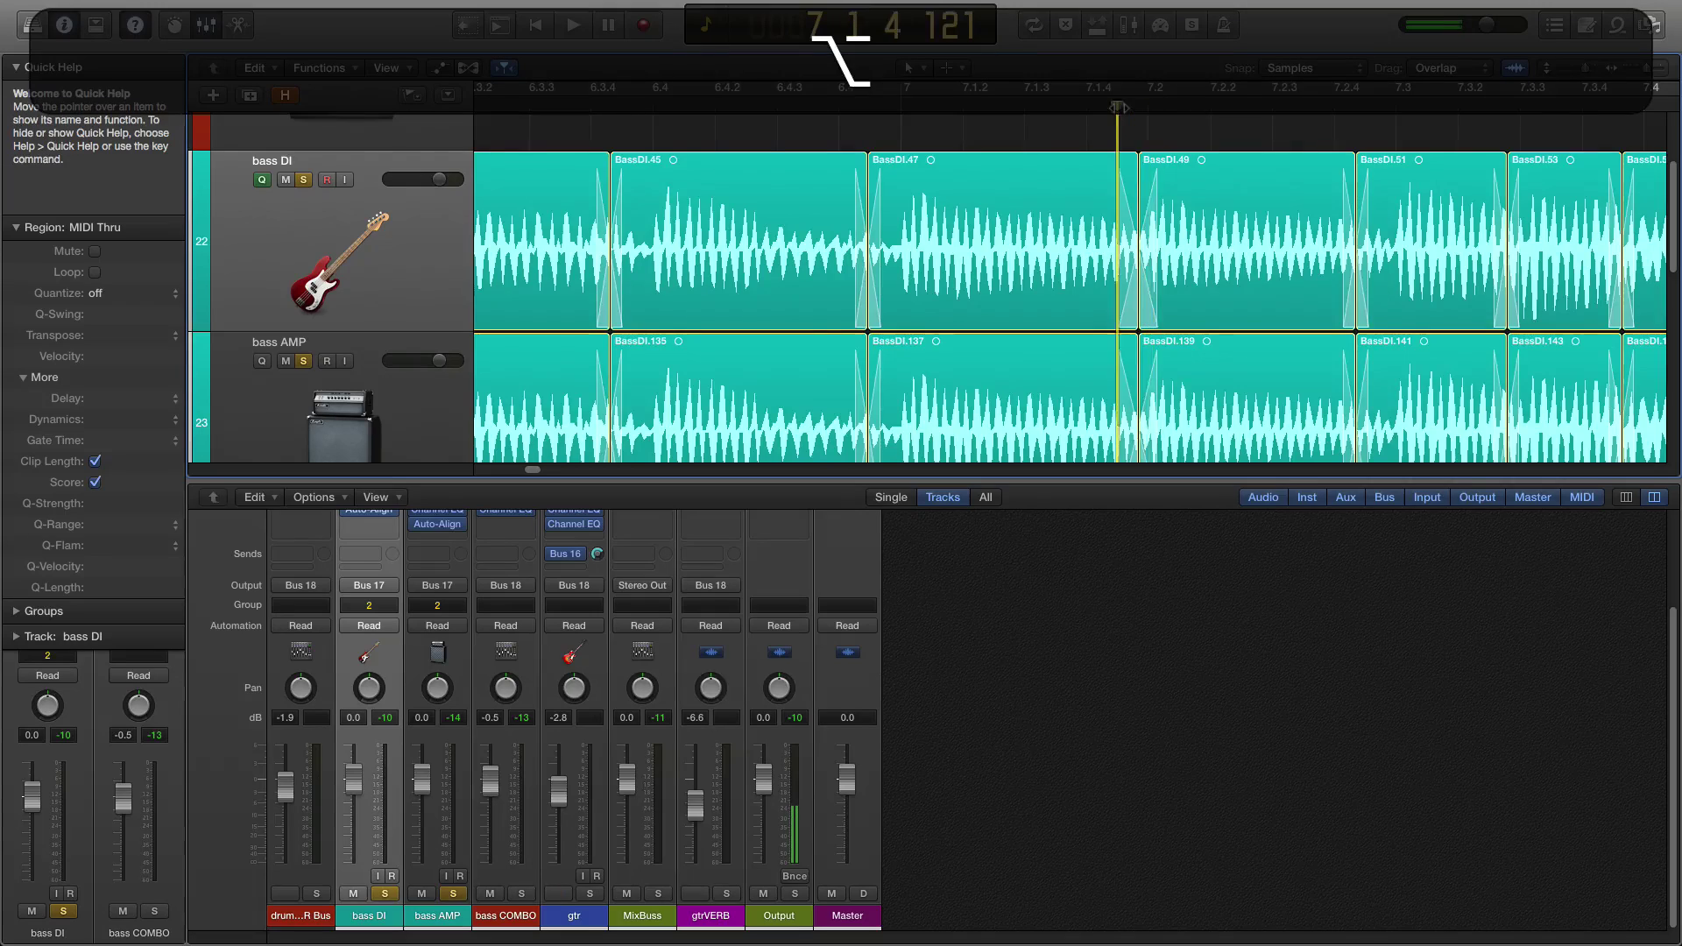
{"action": "scroll", "coordinate": [1119, 139], "scroll_direction": "up", "scroll_amount": 5}
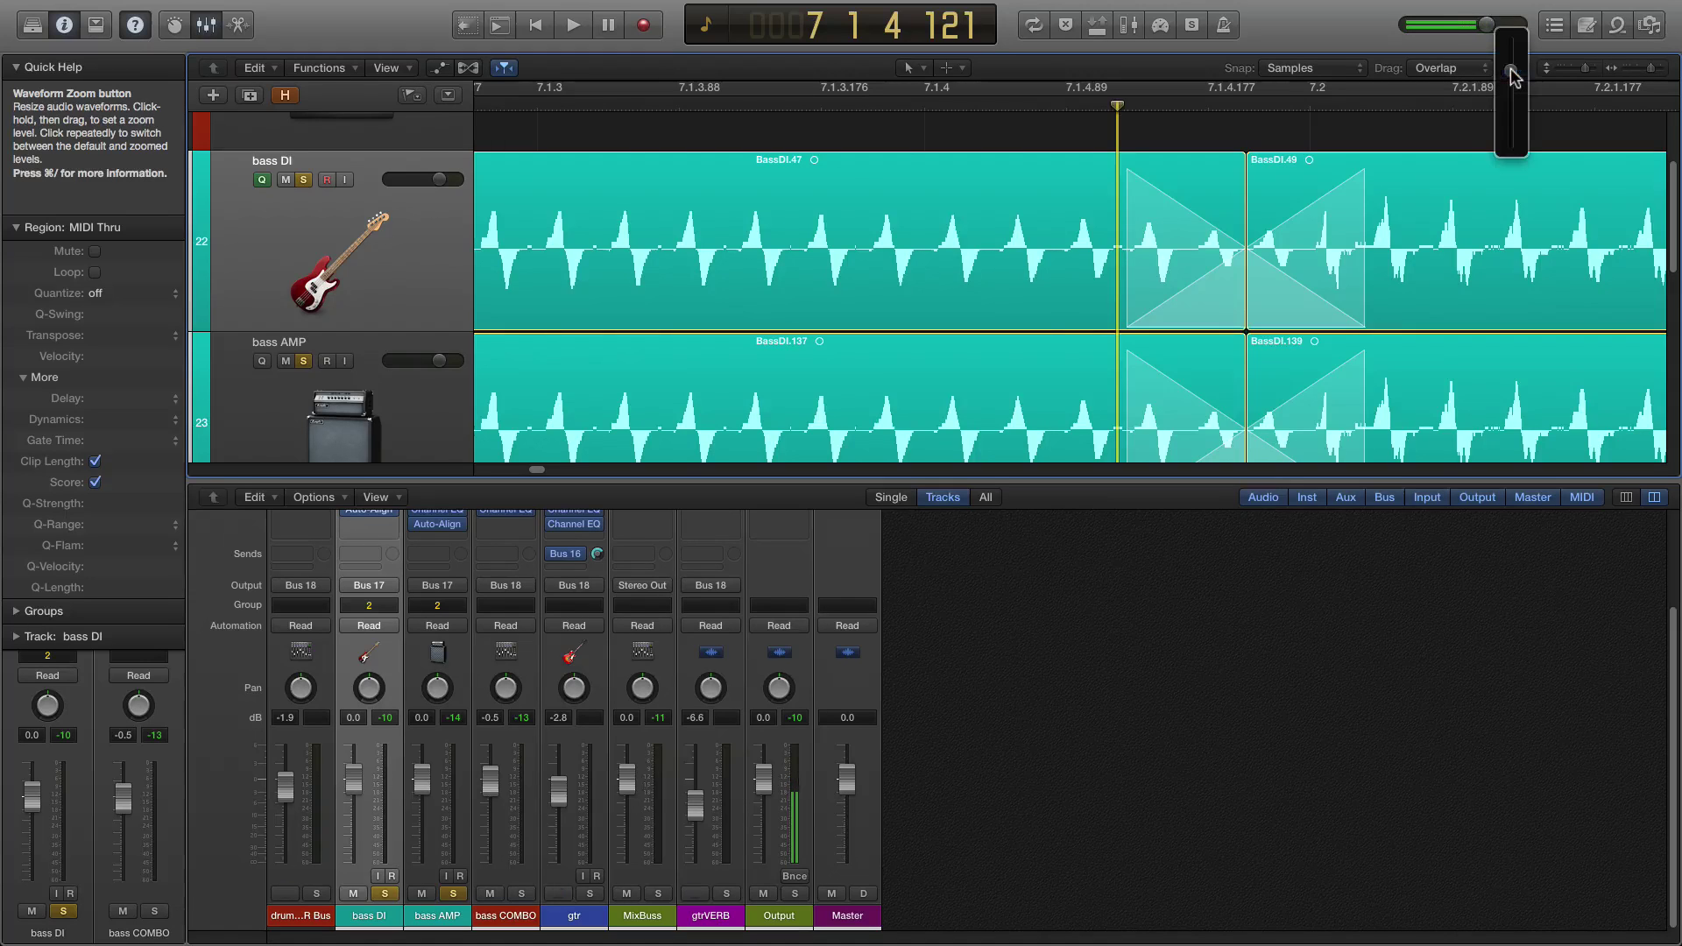
{"action": "left_click_drag", "start_coordinate": [1513, 65], "coordinate": [1512, 35]}
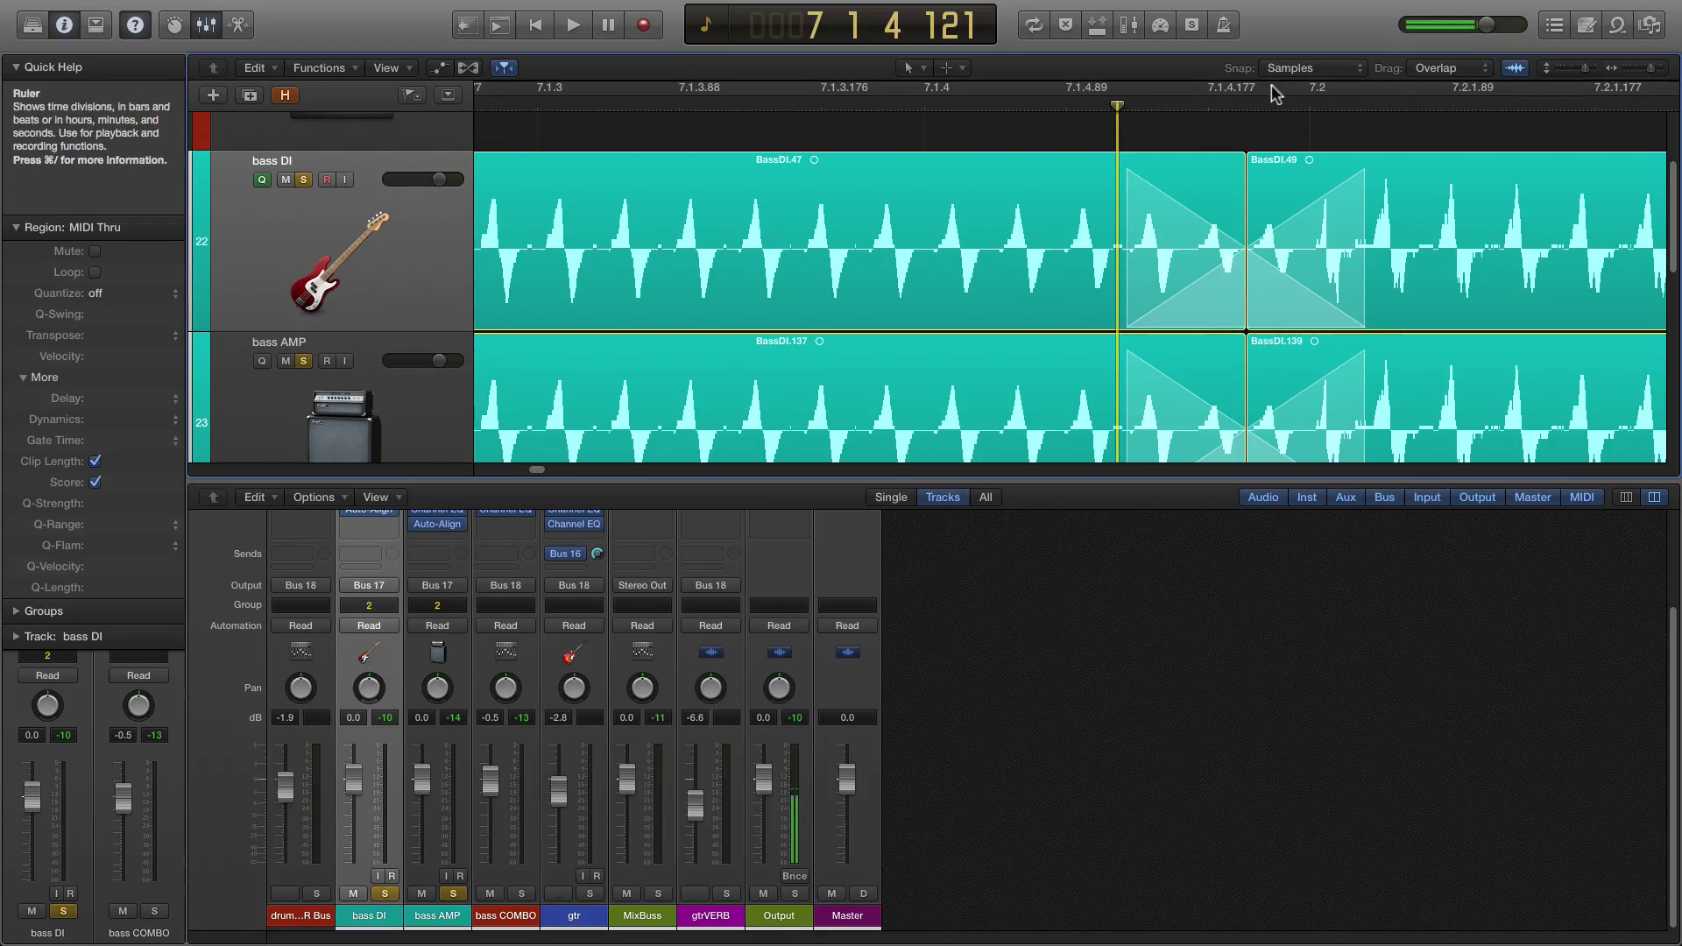
Place the playhead at 7 1 4 204 and move the BassDI.47 to BassDI.49 junction about one waveform cycle earlier on both bass tracks.
{"action": "left_click", "coordinate": [1242, 106]}
{"action": "scroll", "coordinate": [1247, 112], "scroll_direction": "up", "scroll_amount": 10}
{"action": "scroll", "coordinate": [1251, 113], "scroll_direction": "down", "scroll_amount": 10}
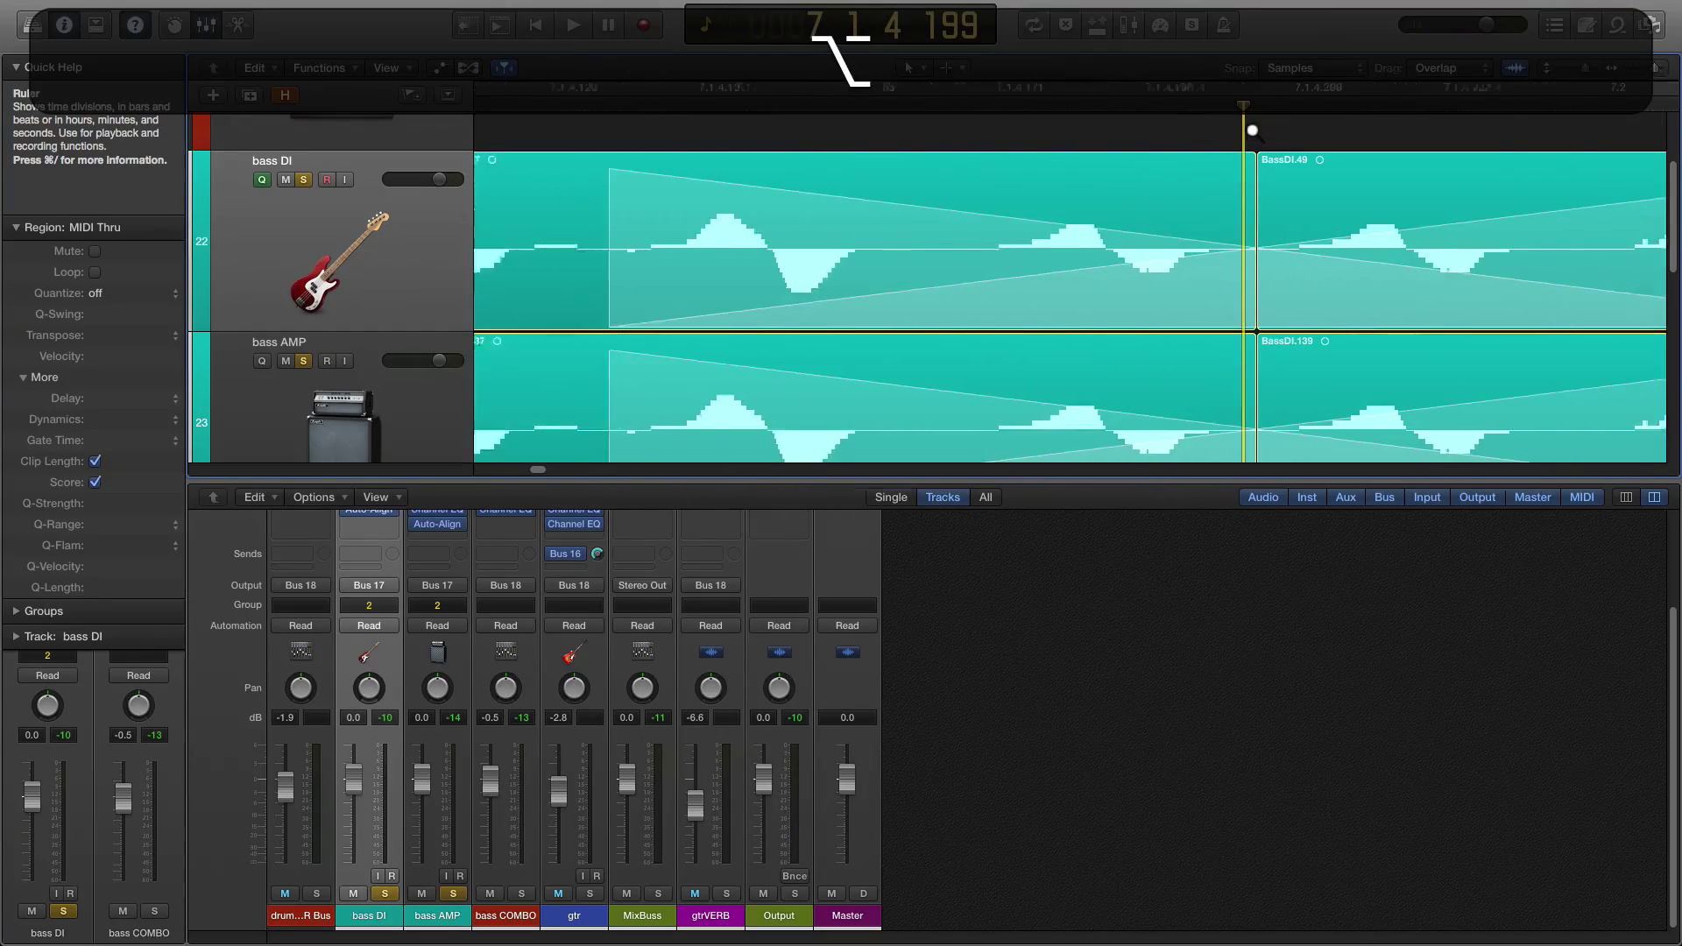
{"action": "scroll", "coordinate": [1253, 115], "scroll_direction": "down", "scroll_amount": 1}
{"action": "left_click", "coordinate": [1252, 110]}
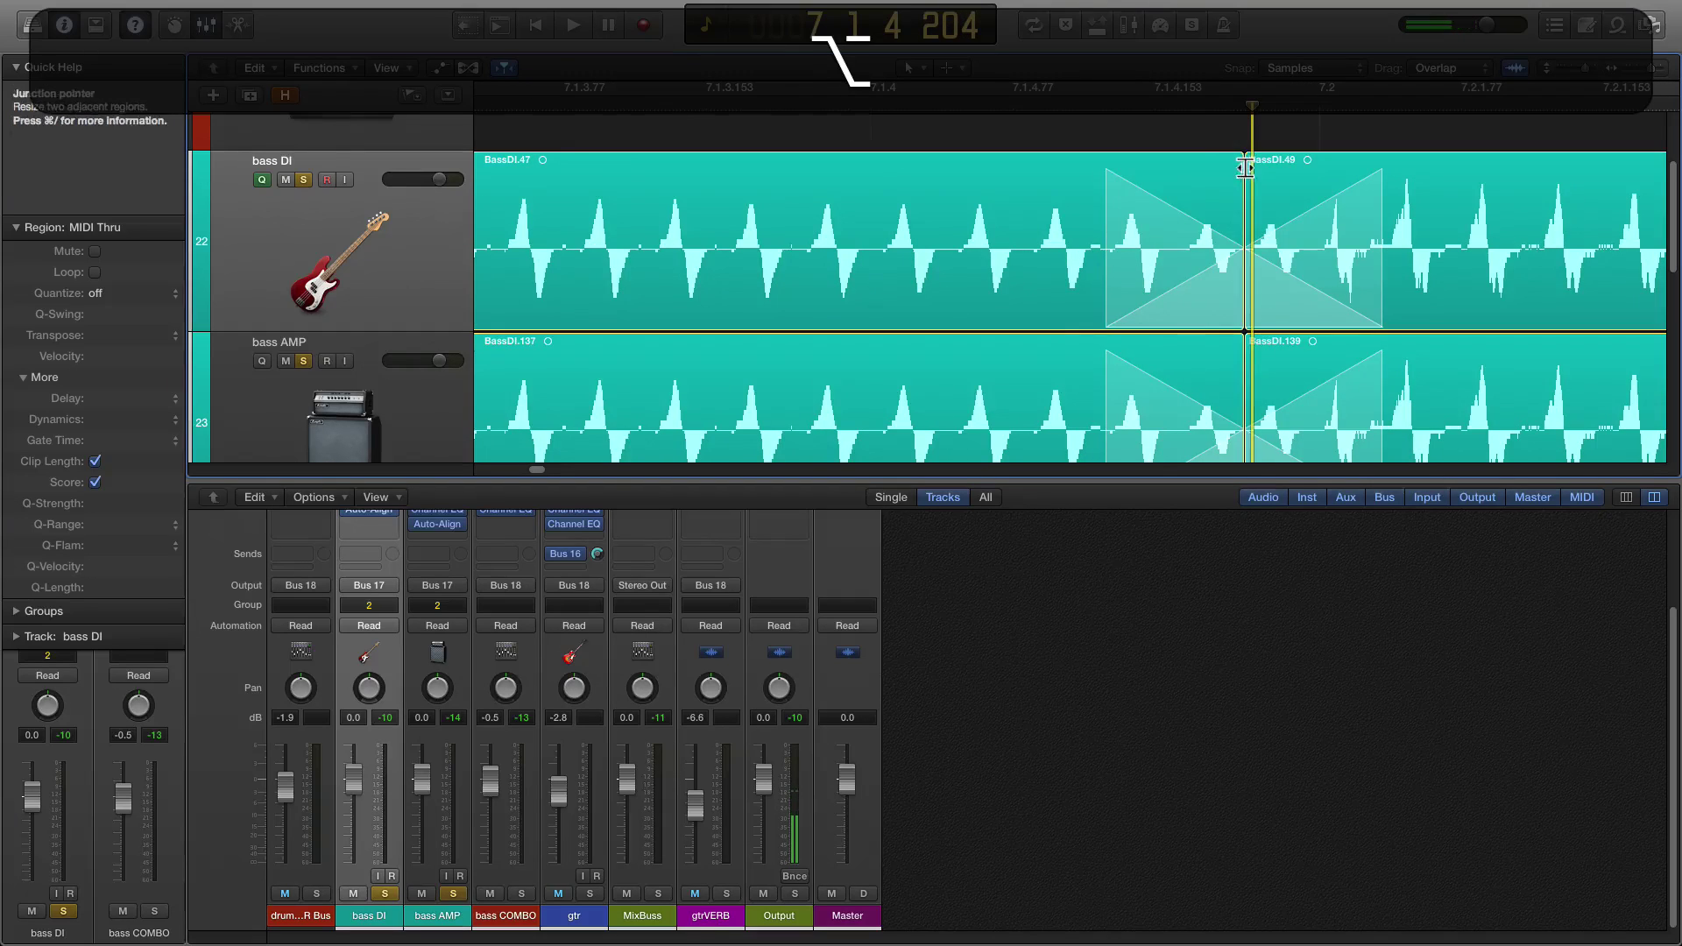
{"action": "left_click_drag", "start_coordinate": [1245, 245], "coordinate": [1216, 268]}
{"action": "key", "text": "super+z"}
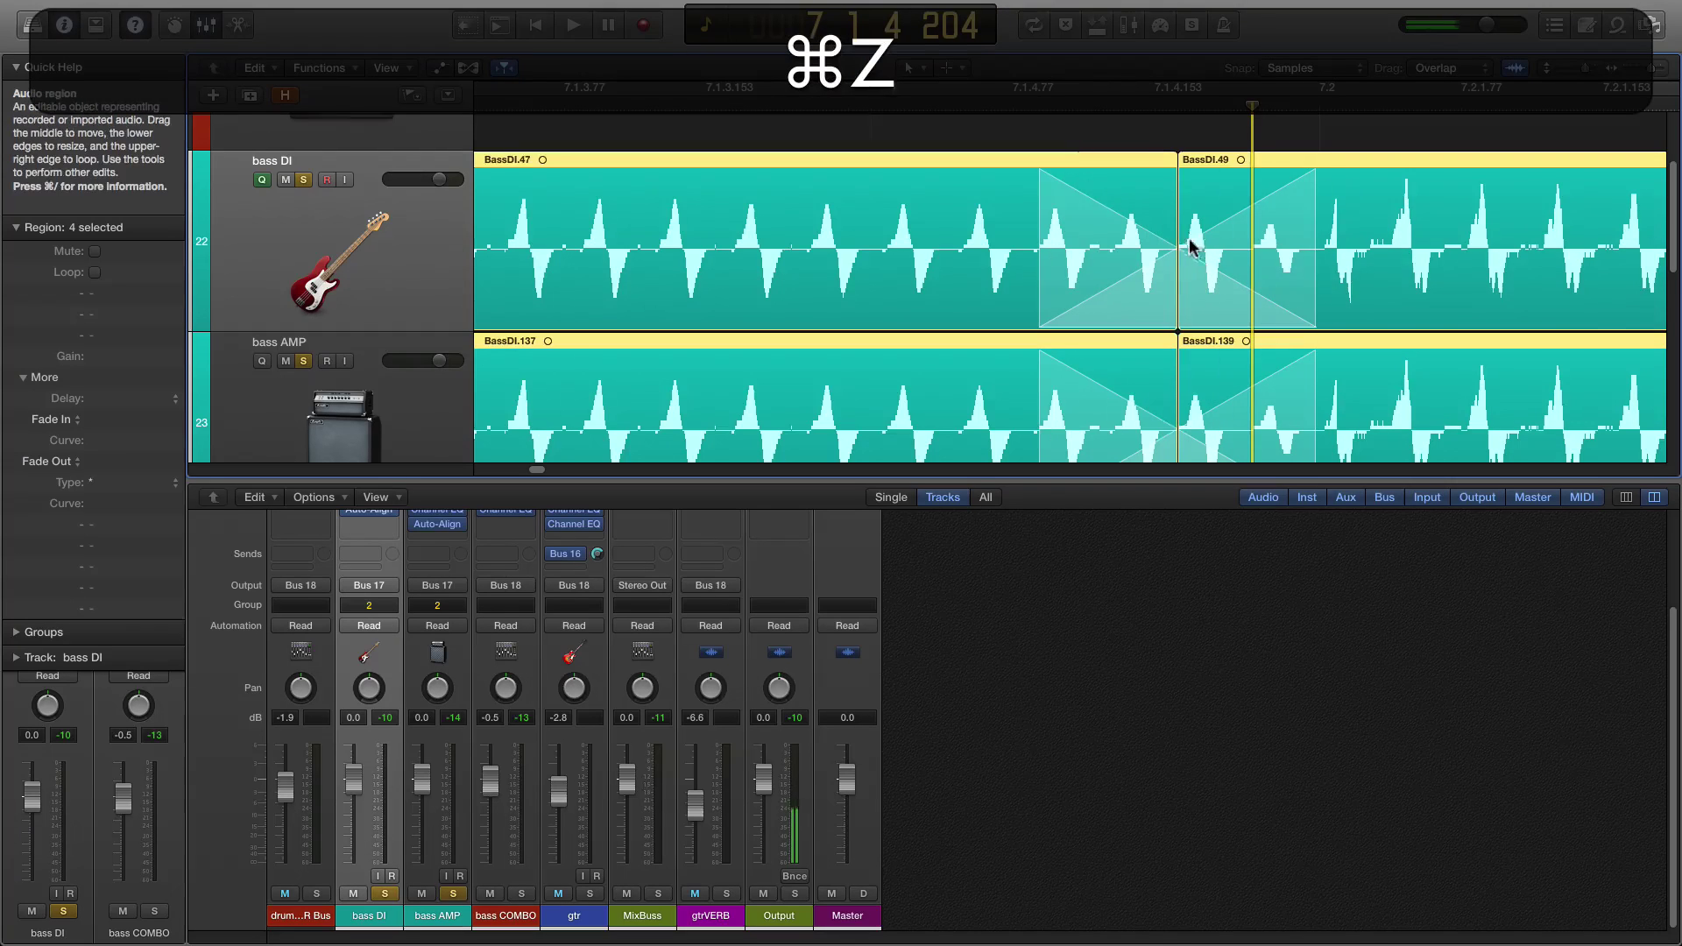
{"action": "left_click_drag", "start_coordinate": [1201, 236], "coordinate": [1174, 268]}
{"action": "left_click", "coordinate": [1128, 133]}
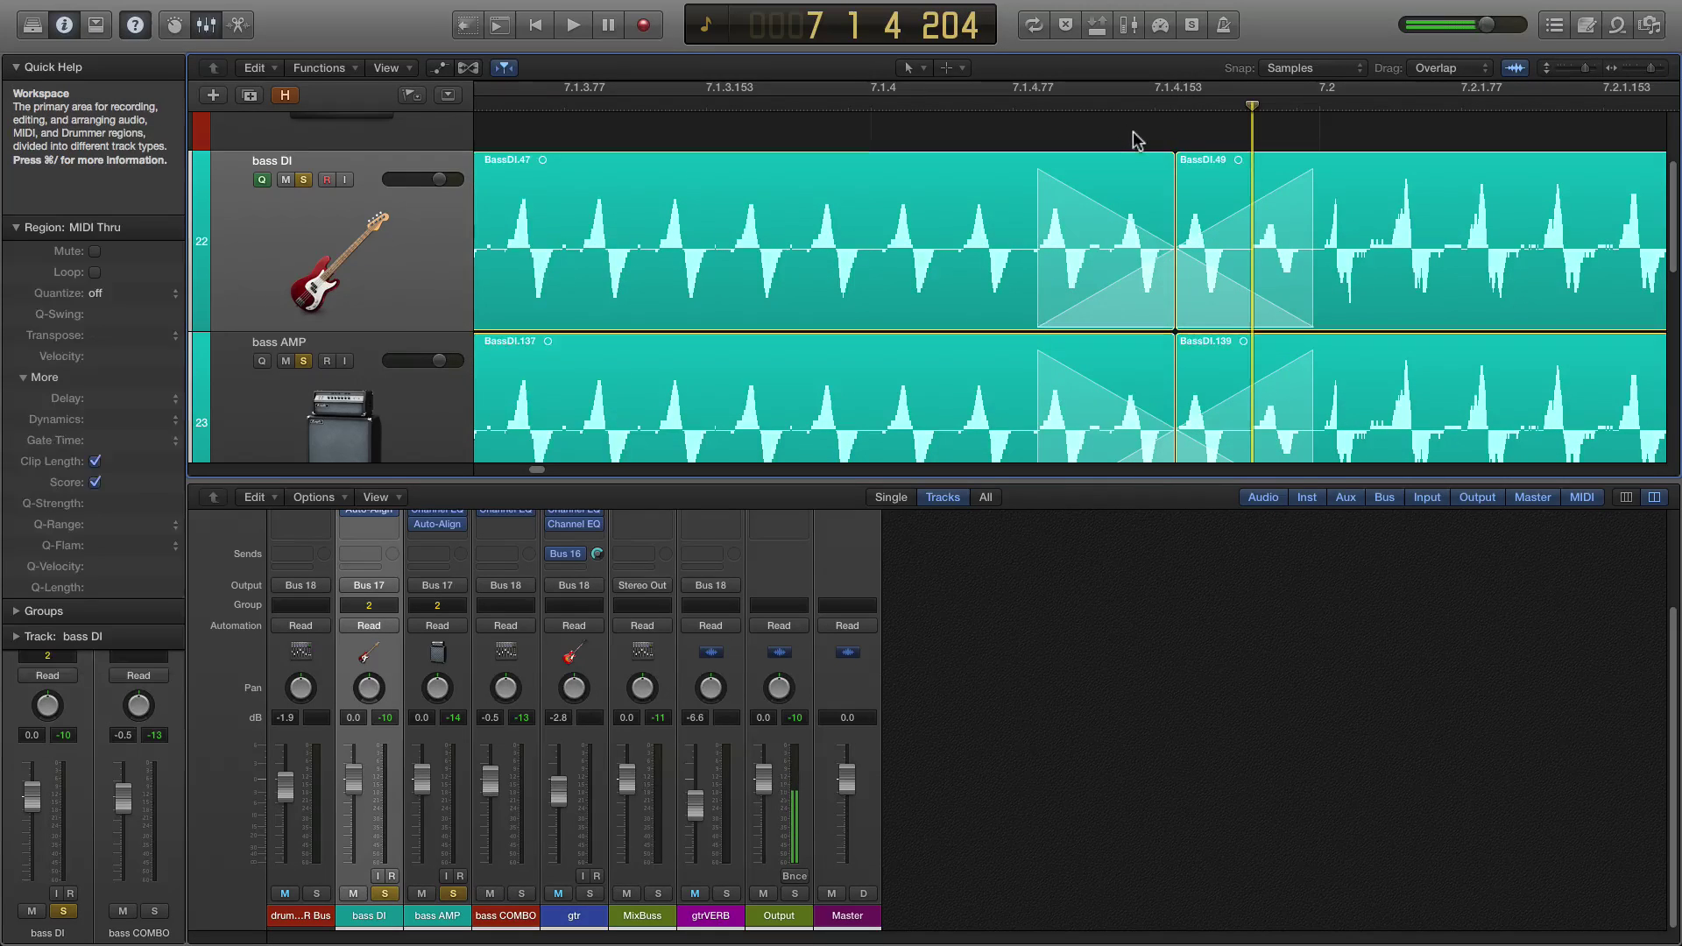
Shift BassDI.49 and BassDI.139 slightly later, and lengthen BassDI.47 and BassDI.137 slightly to restore the crossfaded junction on both bass tracks.
{"action": "left_click_drag", "start_coordinate": [1201, 167], "coordinate": [1211, 167]}
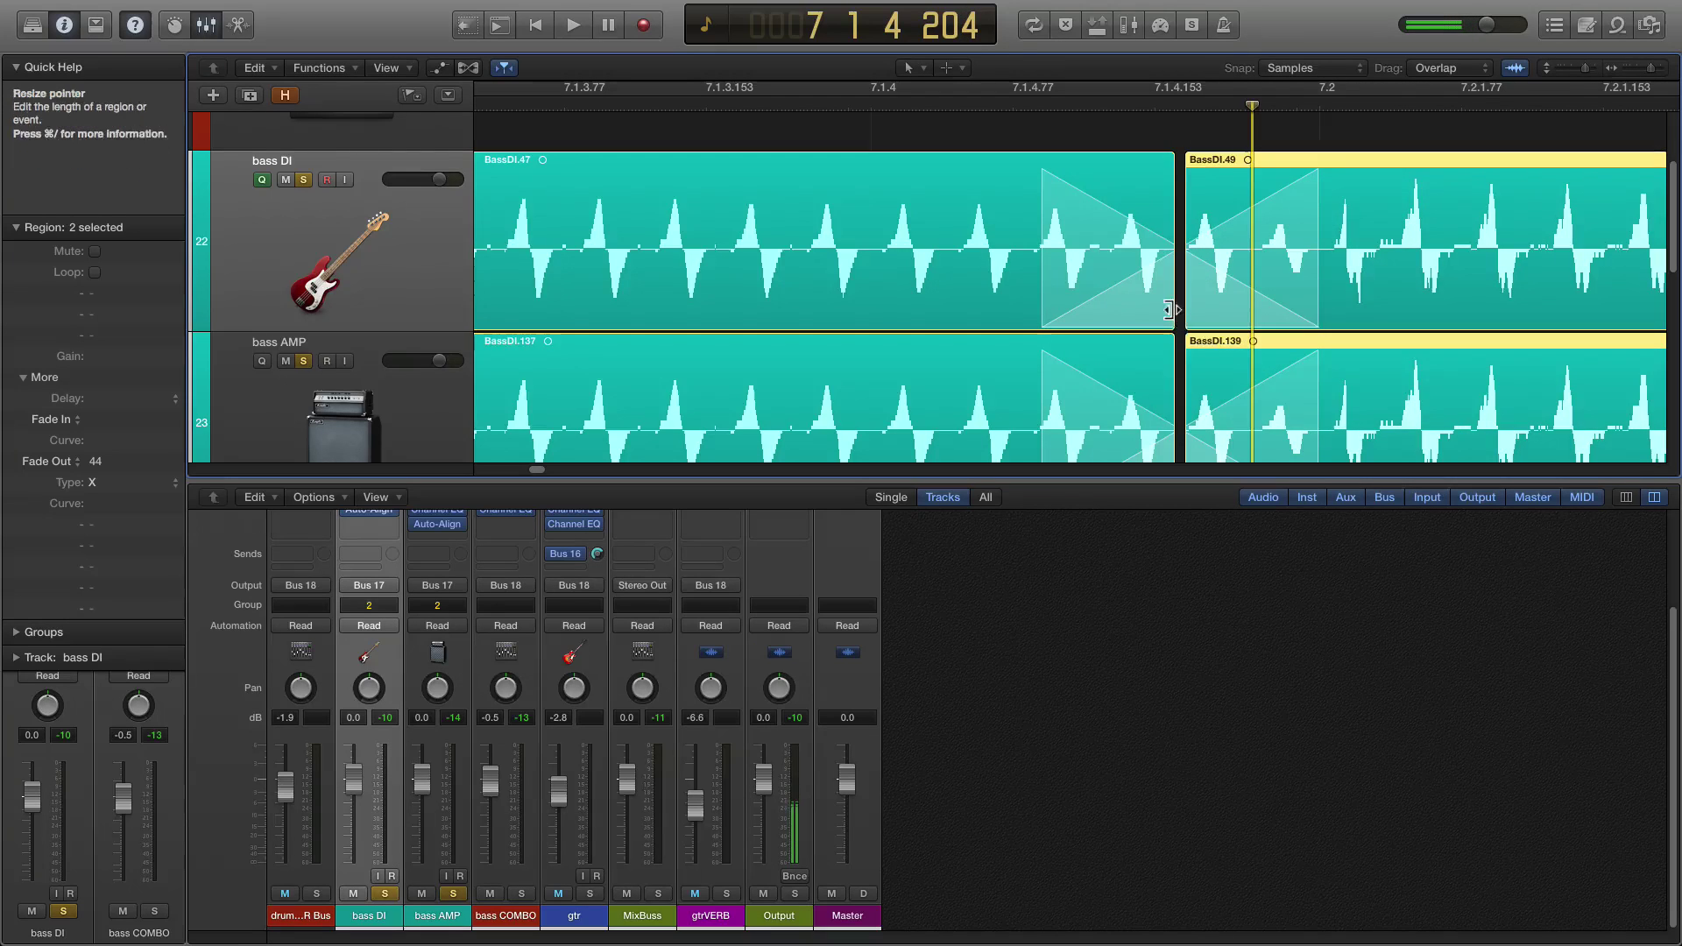
{"action": "left_click_drag", "start_coordinate": [1175, 312], "coordinate": [1252, 307]}
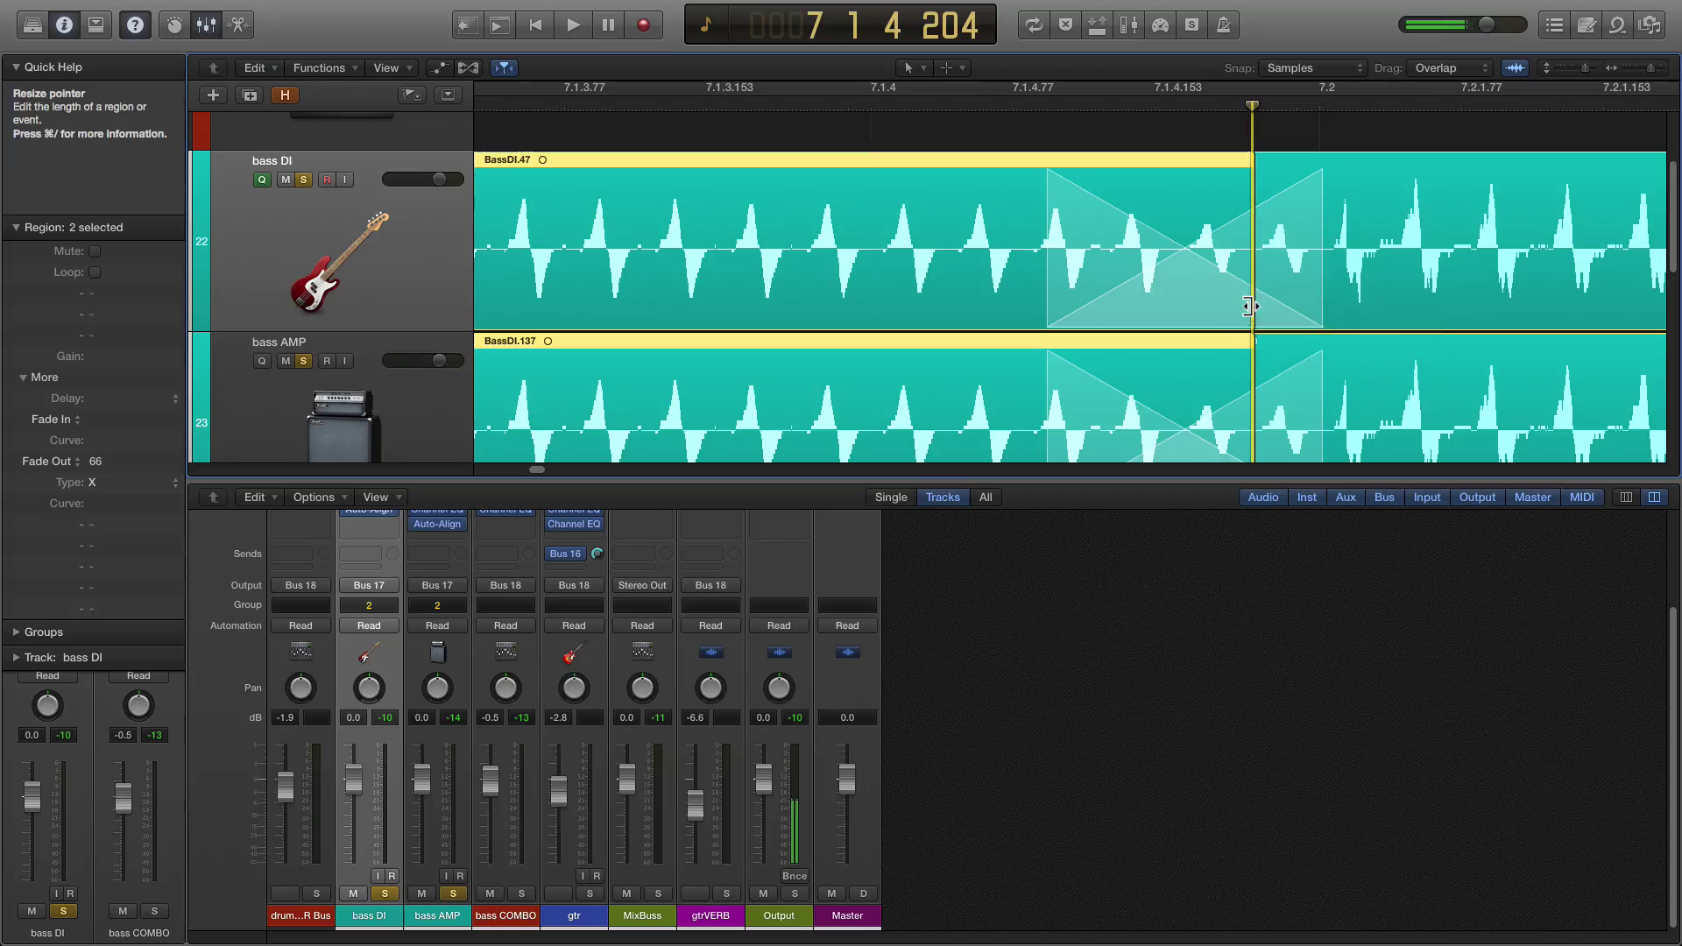
{"action": "left_click", "coordinate": [1266, 175]}
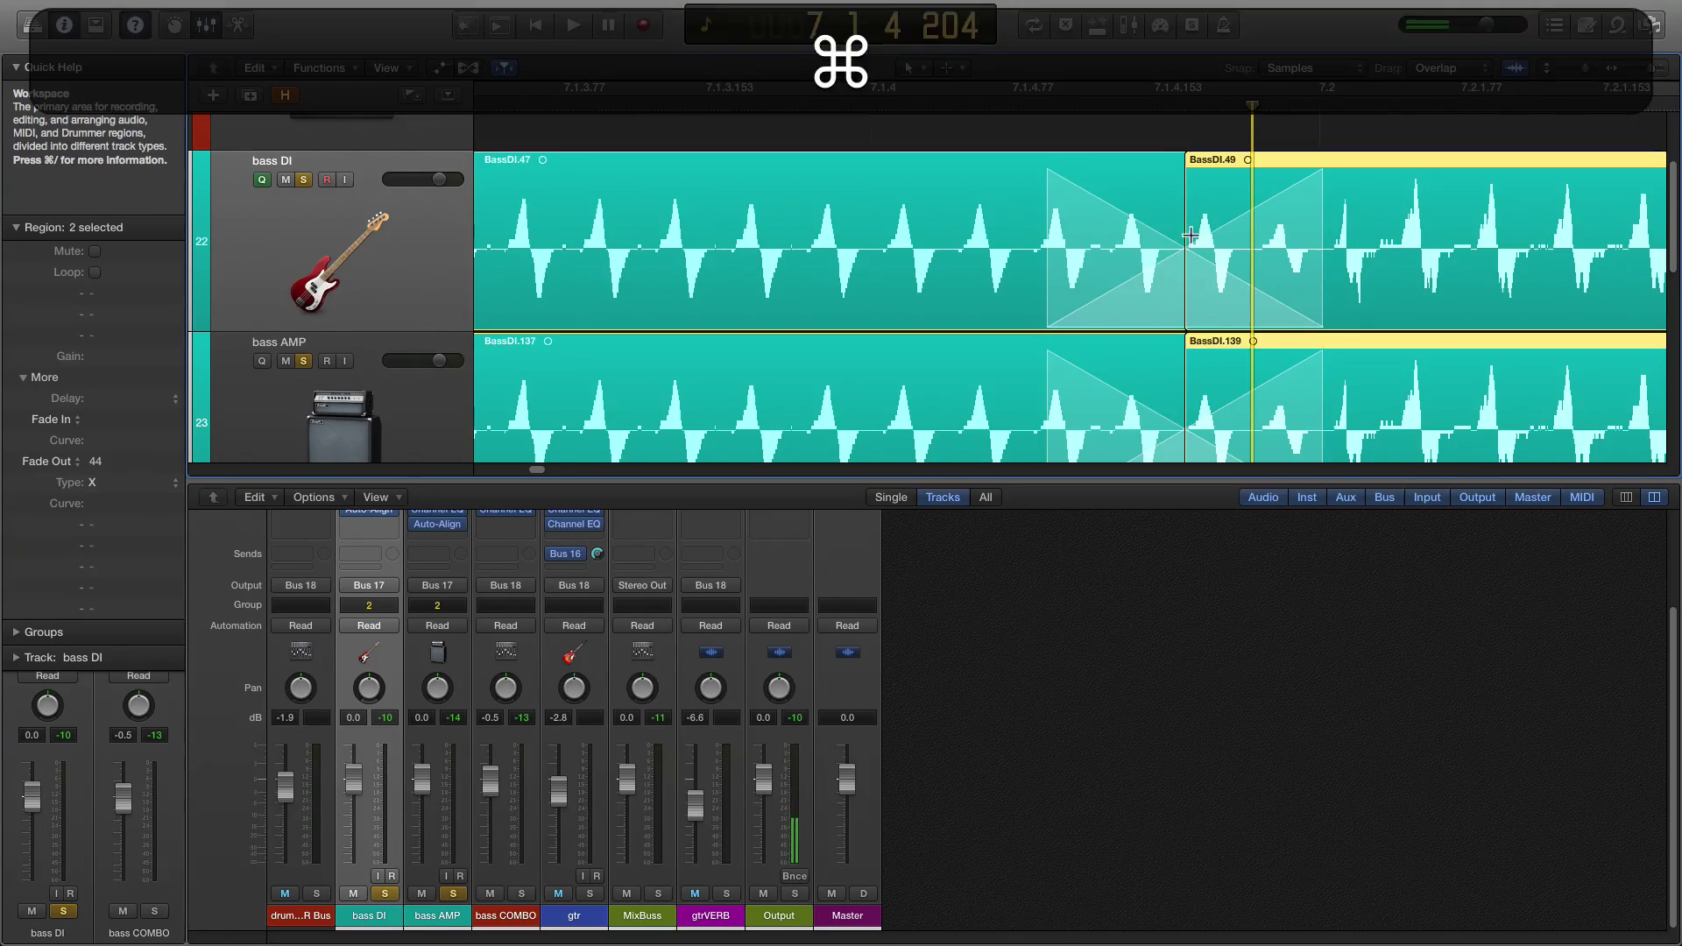
{"action": "key", "text": "super+z"}
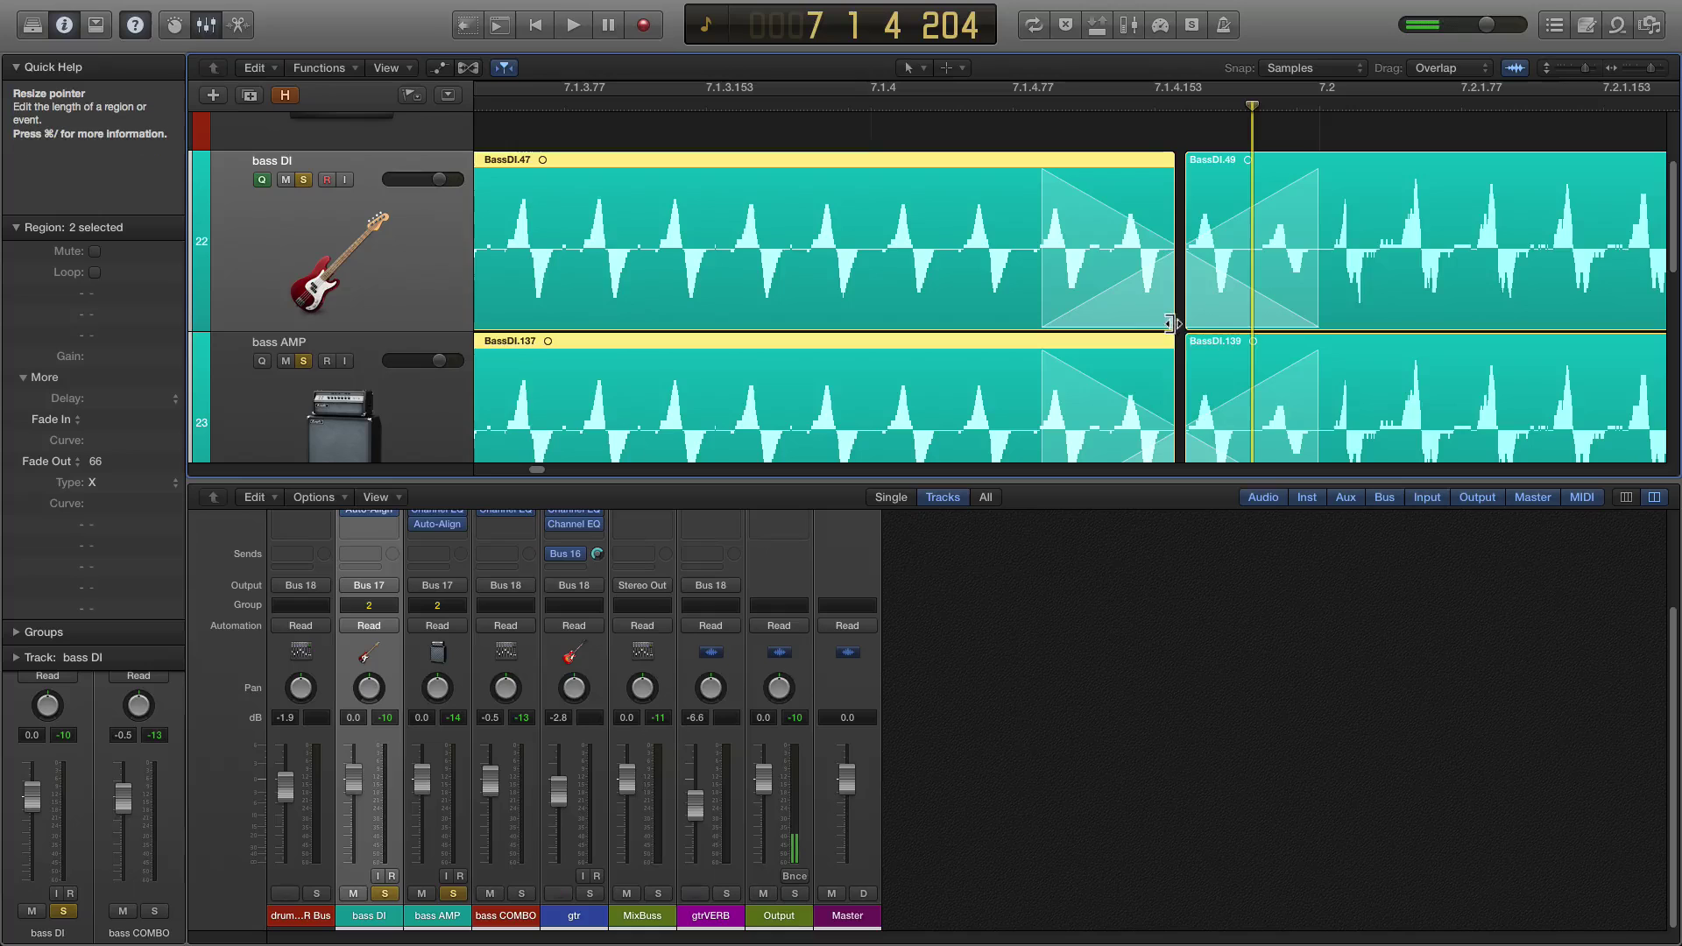
{"action": "left_click_drag", "start_coordinate": [1170, 323], "coordinate": [1173, 323]}
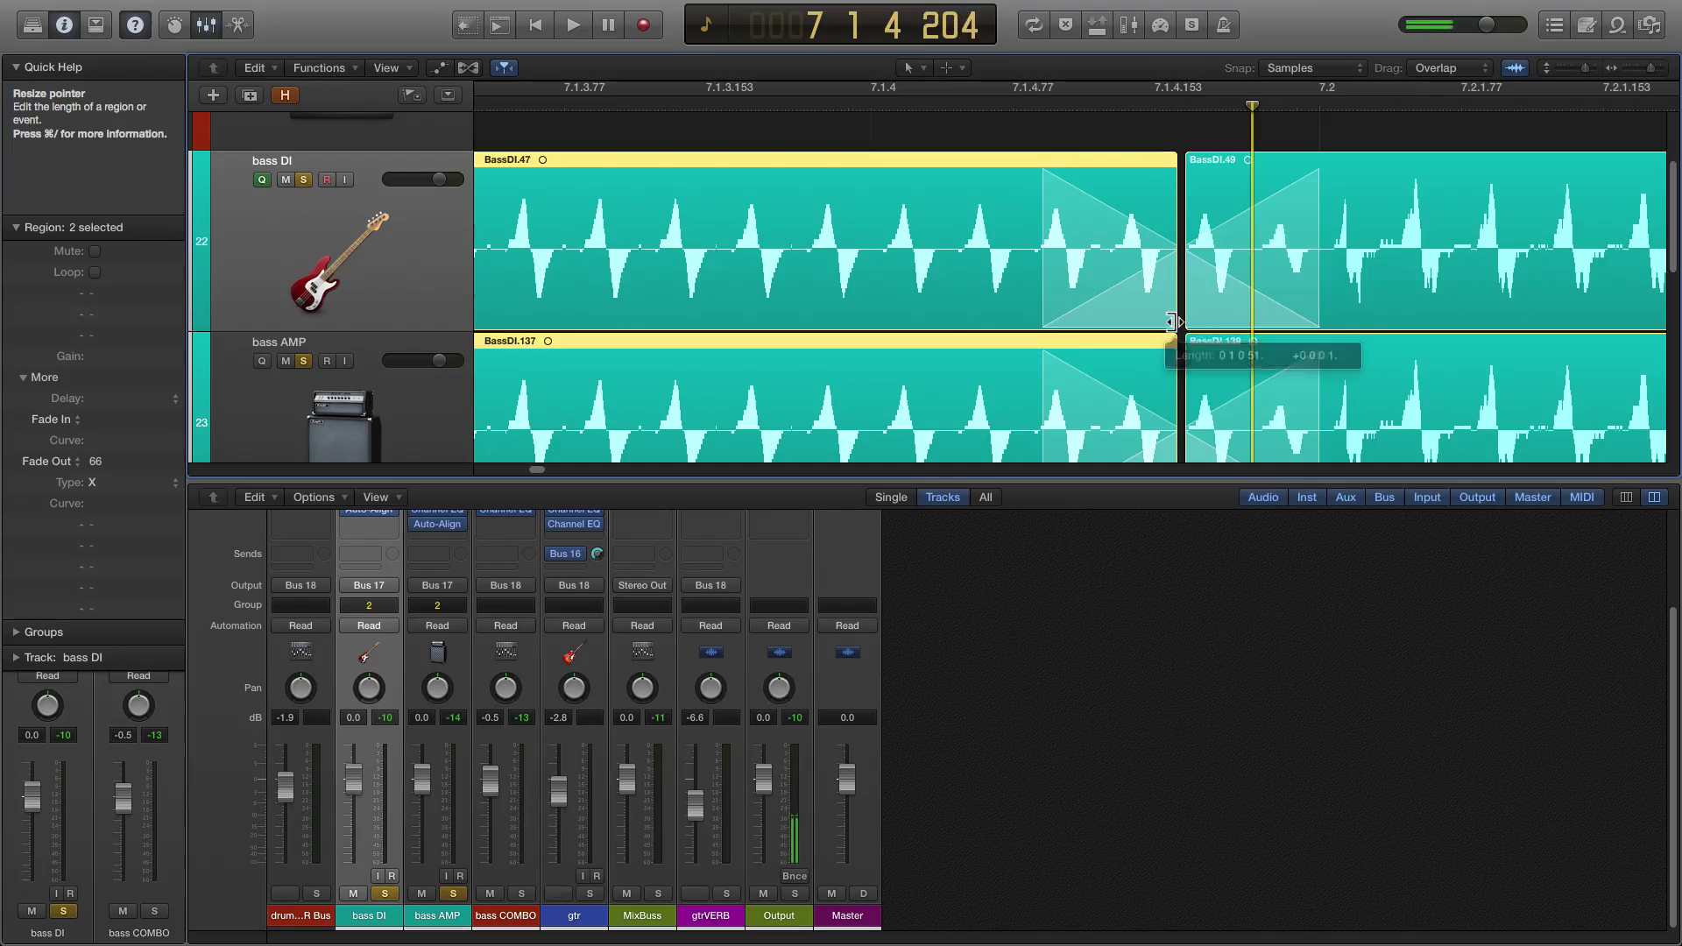
{"action": "left_click", "coordinate": [1240, 230], "text": "shift"}
{"action": "key", "text": "F14"}
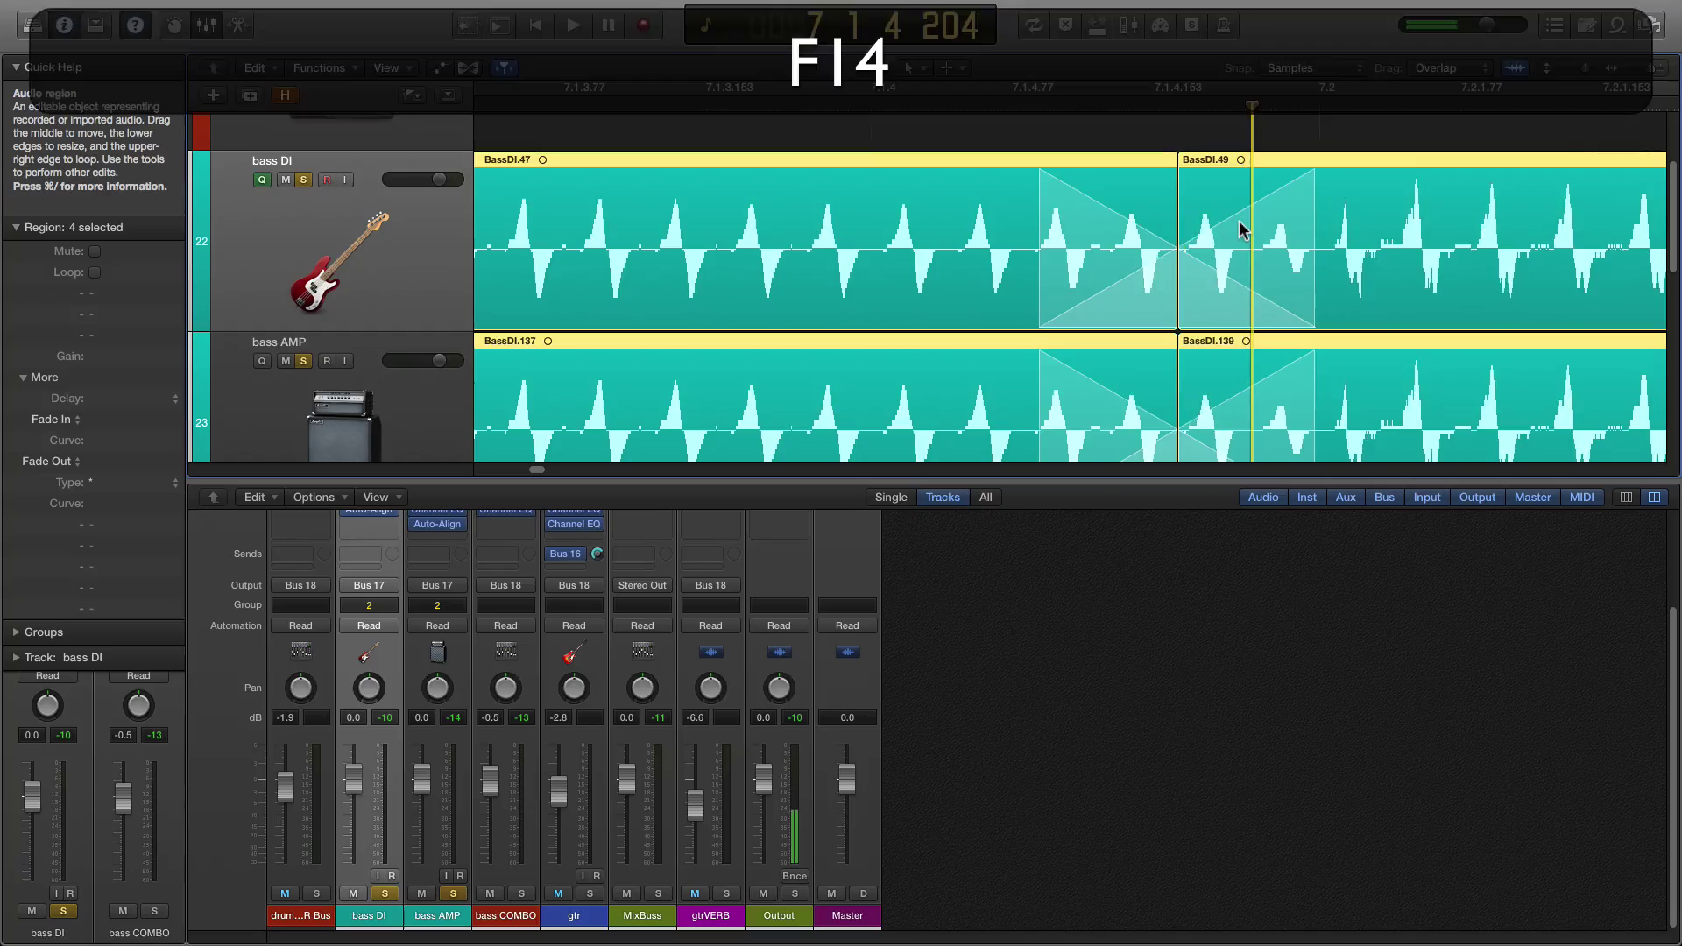
Play both bass tracks from bar 6 beat 4 past the end of their regions.
{"action": "key", "text": "super+Left"}
{"action": "key", "text": "super+Left"}
{"action": "key", "text": "super+Left"}
{"action": "key", "text": "super+Left"}
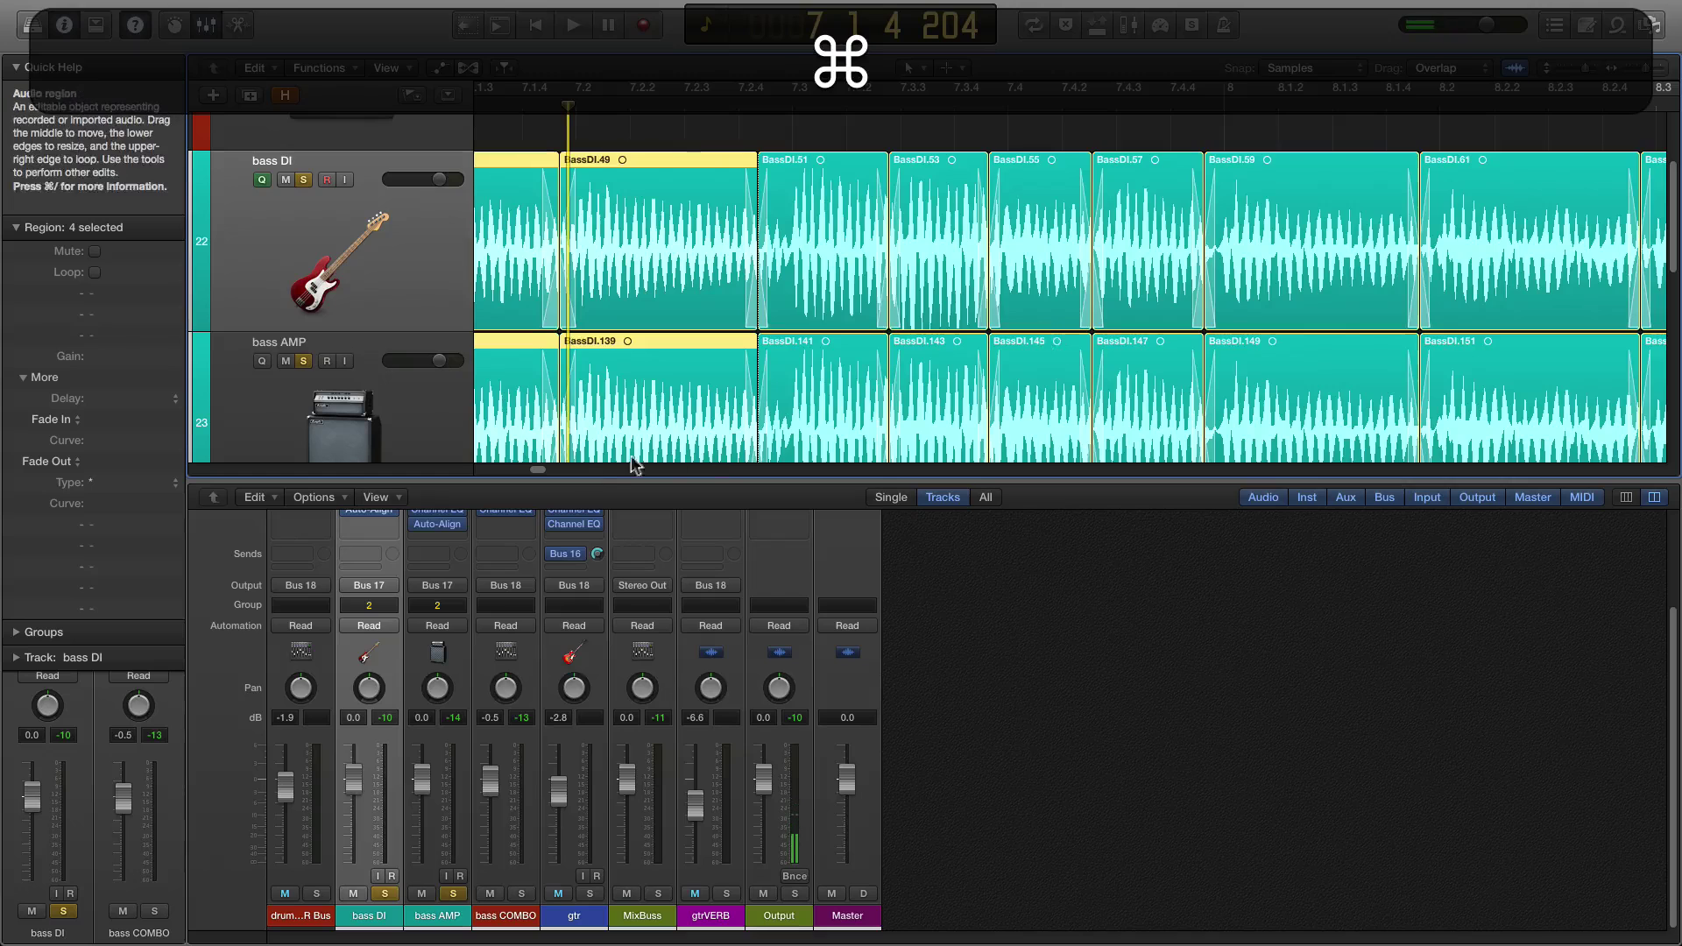
{"action": "scroll", "coordinate": [539, 470], "scroll_direction": "left", "scroll_amount": 5}
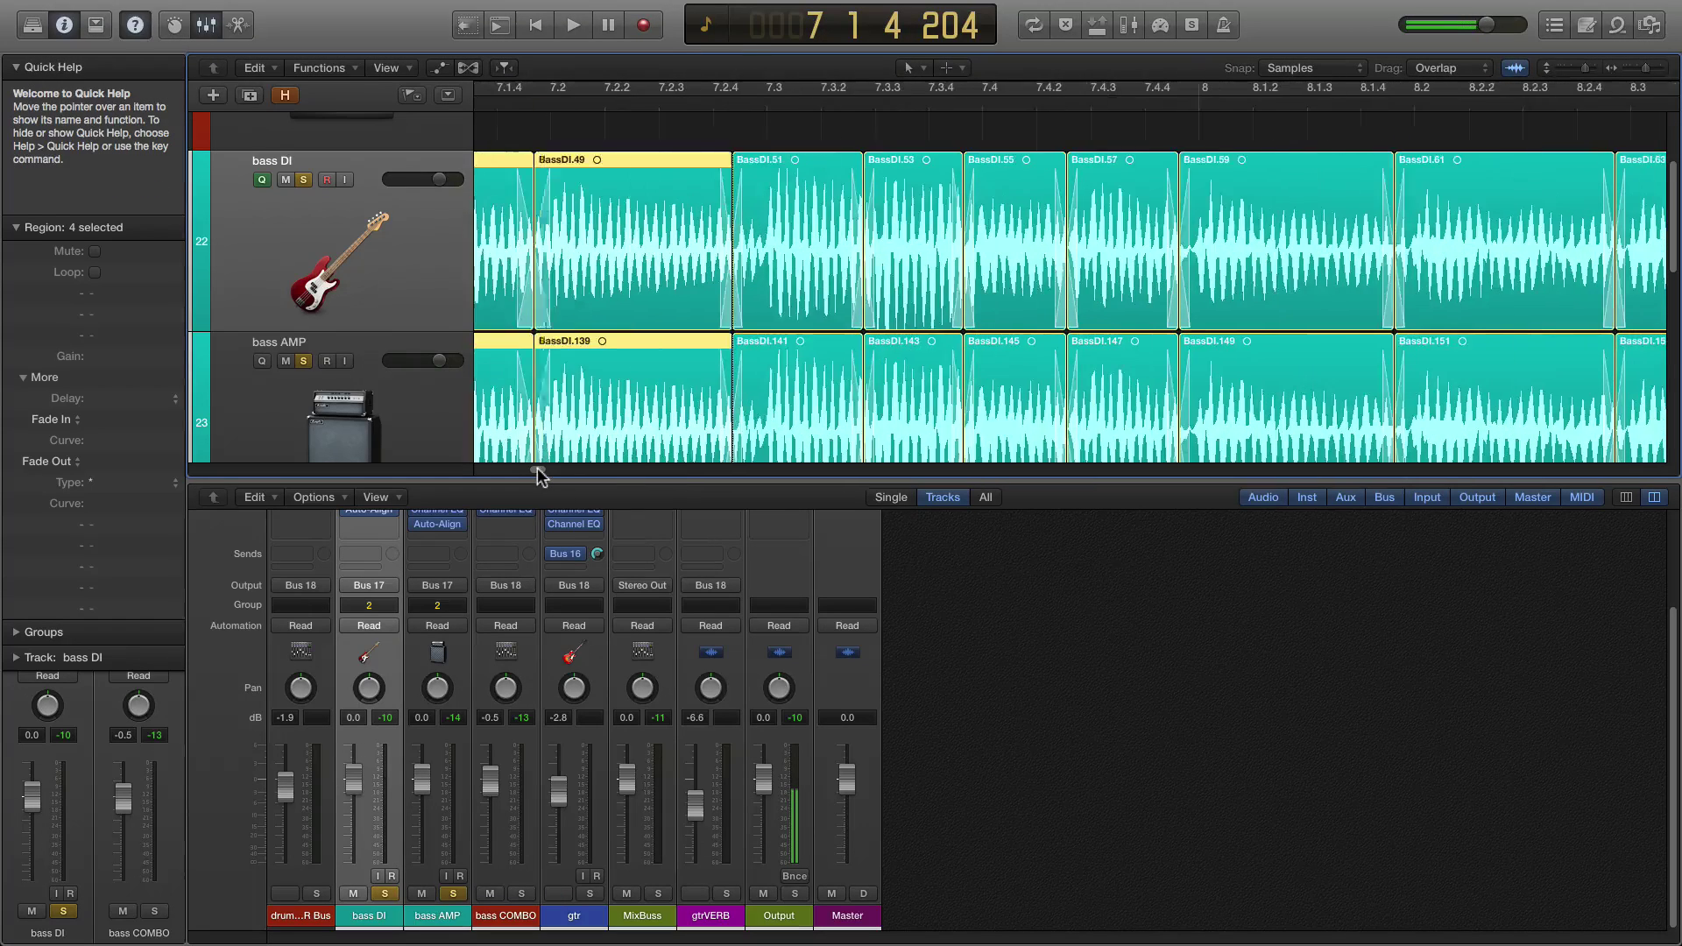
{"action": "scroll", "coordinate": [533, 466], "scroll_direction": "left", "scroll_amount": 3}
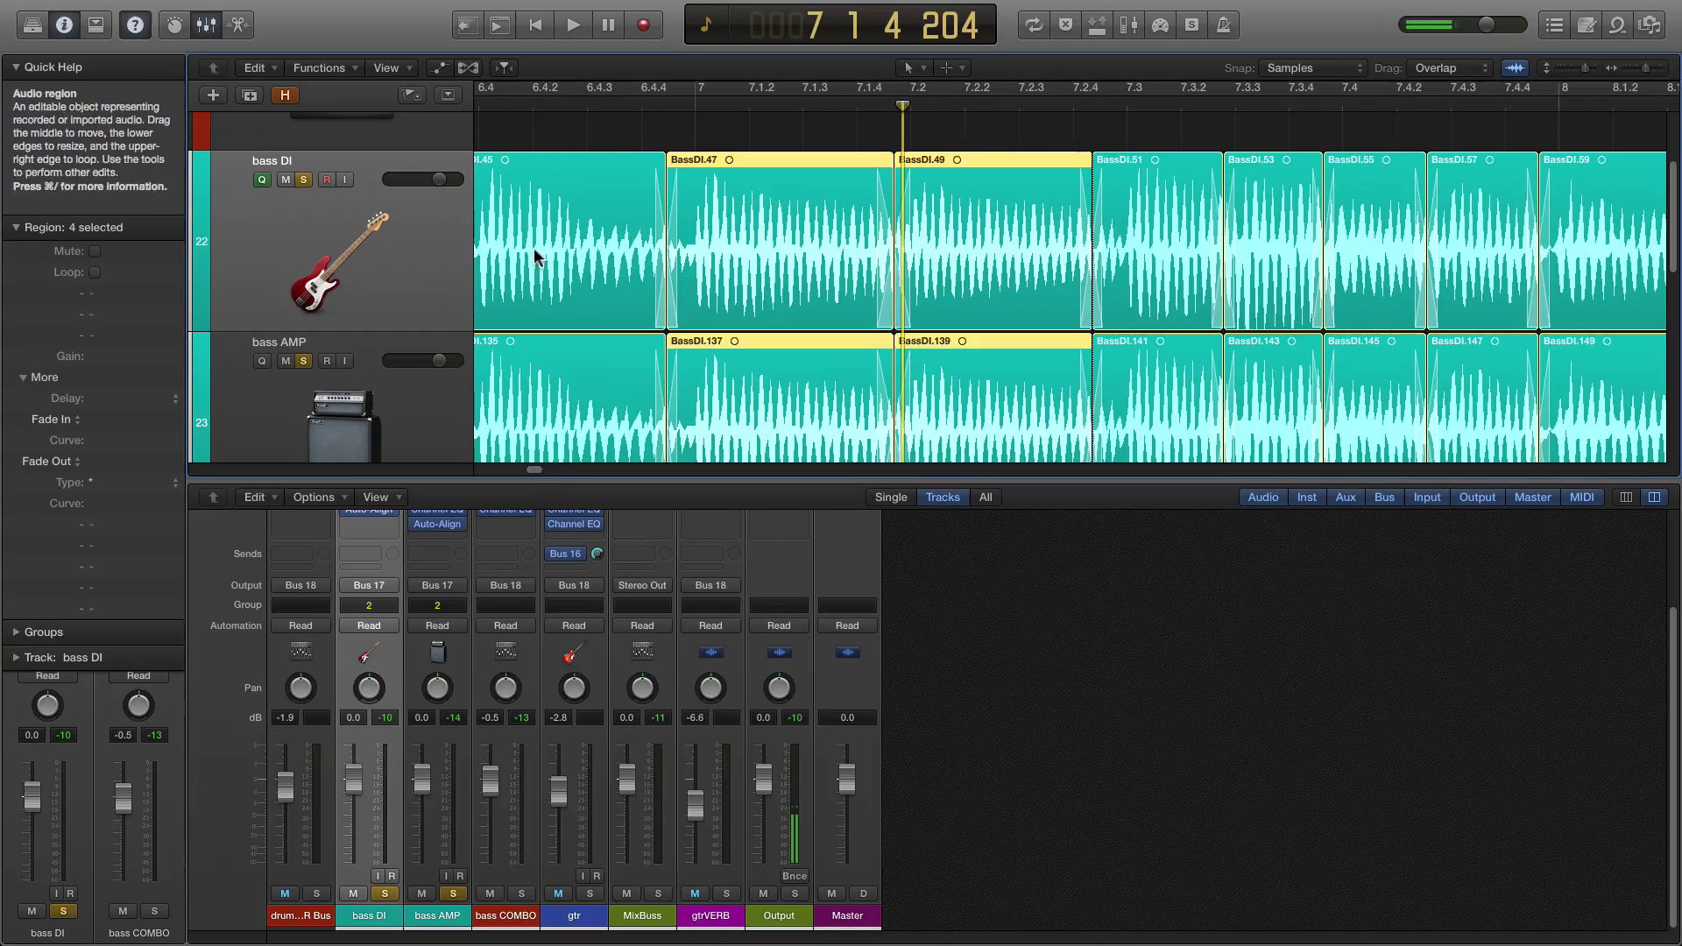
{"action": "left_click", "coordinate": [524, 101]}
{"action": "key", "text": "space"}
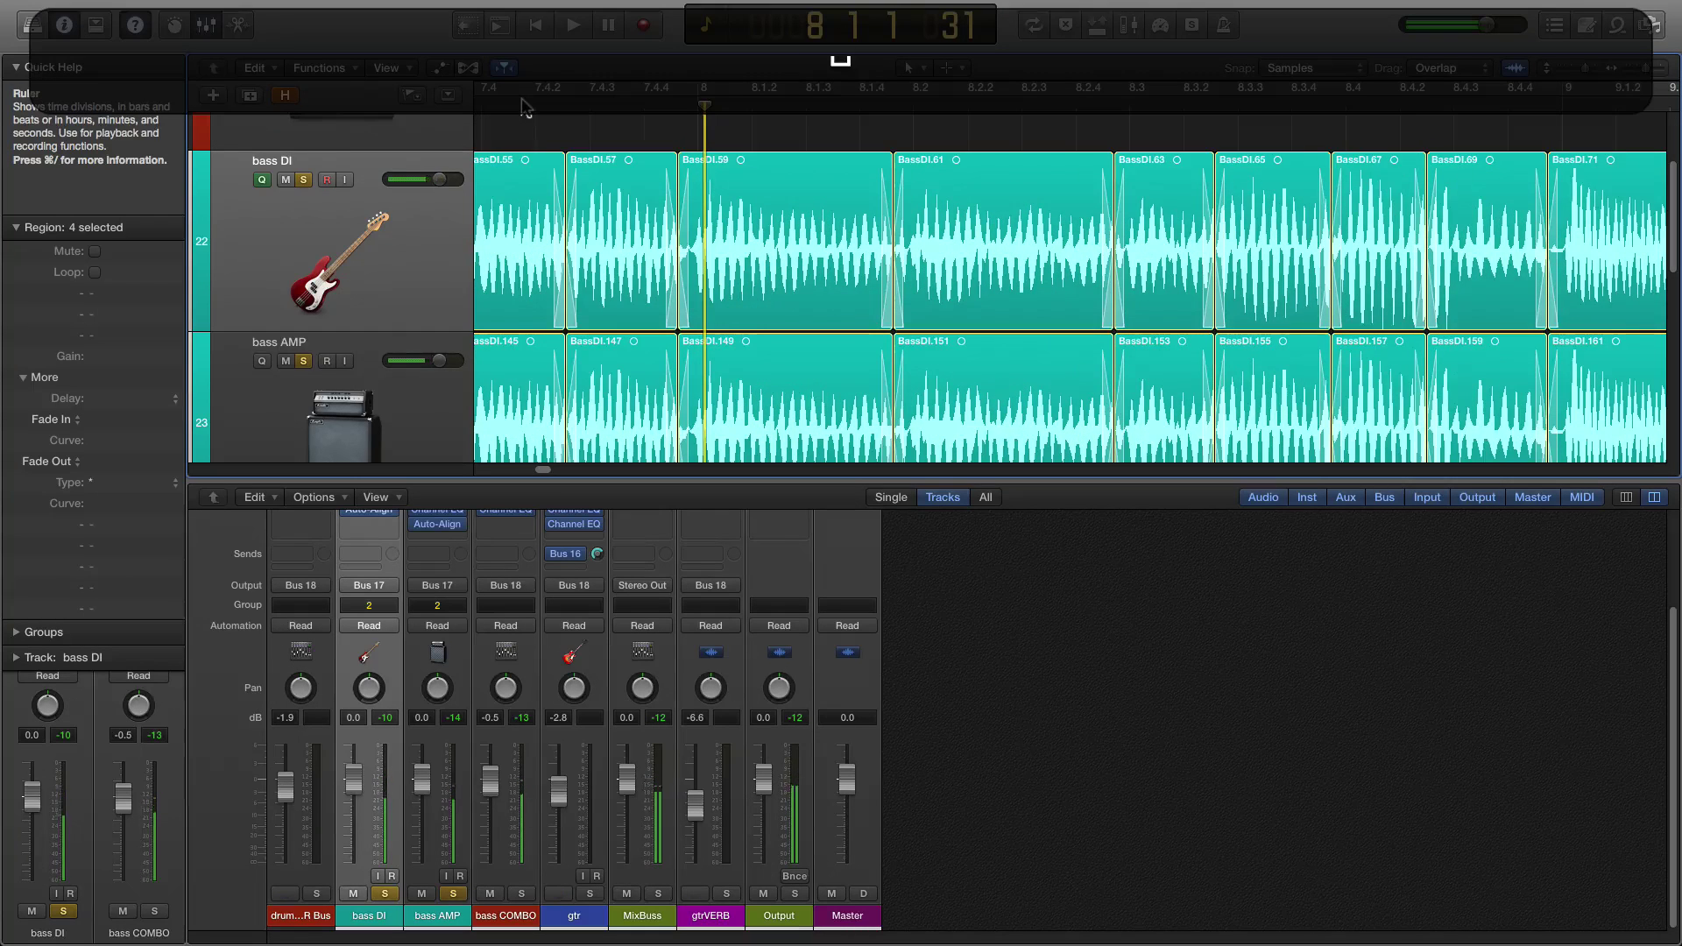
{"action": "key", "text": "shift+super+space"}
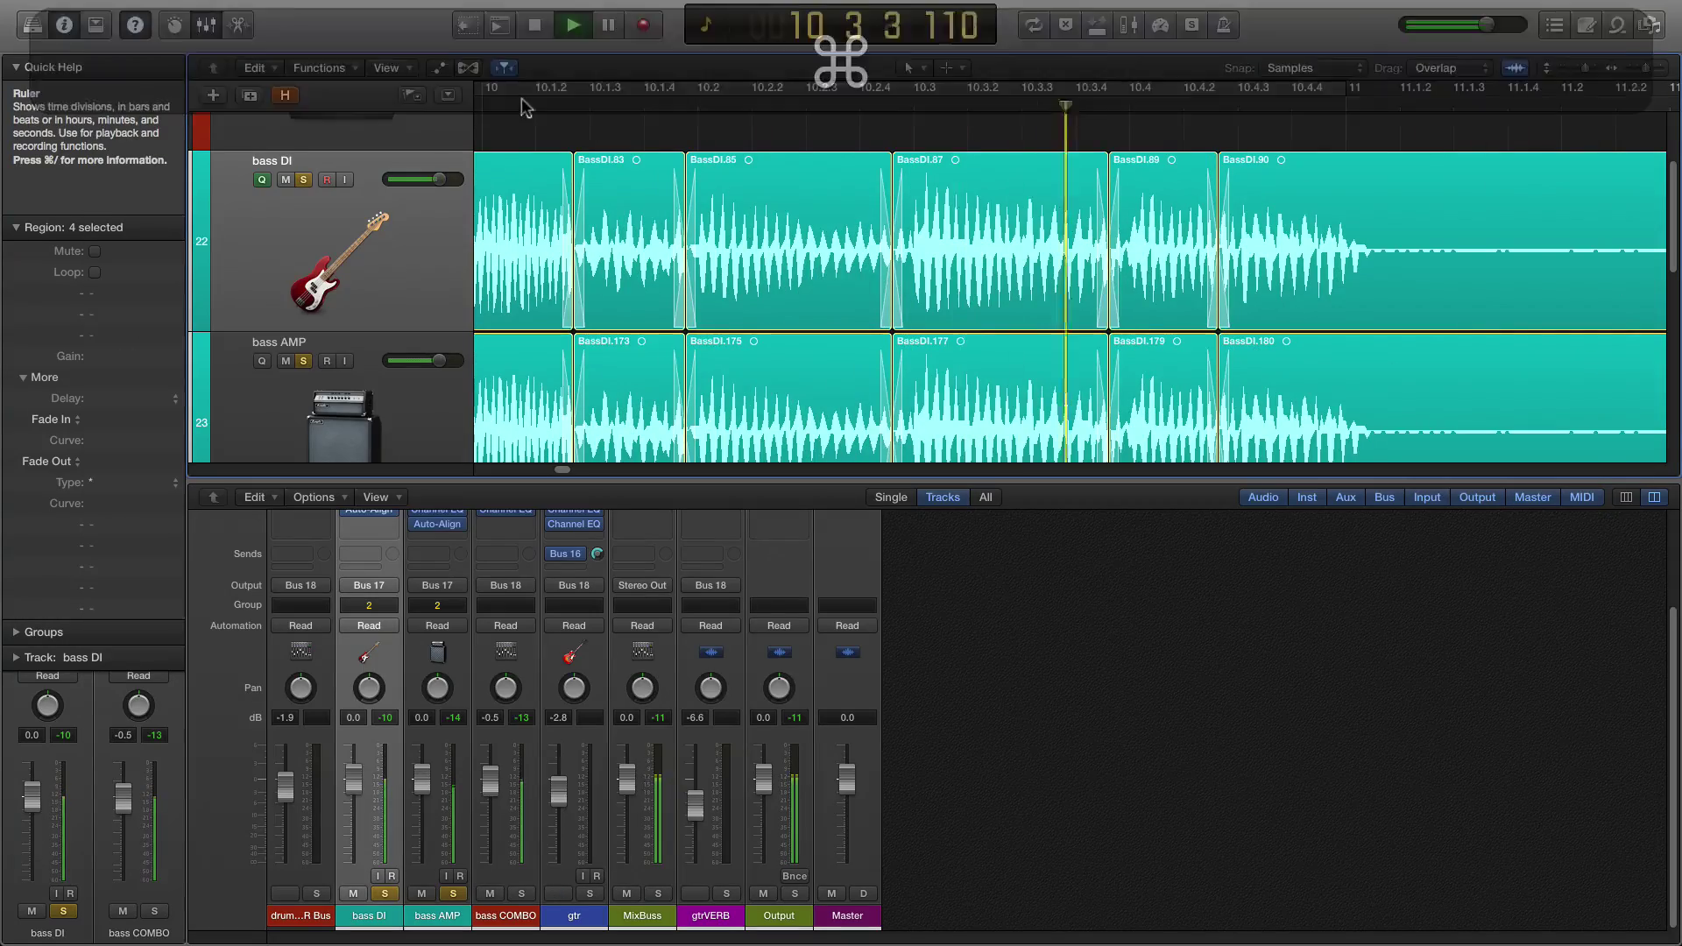
Replay the entire bass performance on both tracks from the middle of bar 2 to bar 11 beat 3.
{"action": "key", "text": "super+Left"}
{"action": "key", "text": "super+Left"}
{"action": "key", "text": "super+Left"}
{"action": "key", "text": "super+Left"}
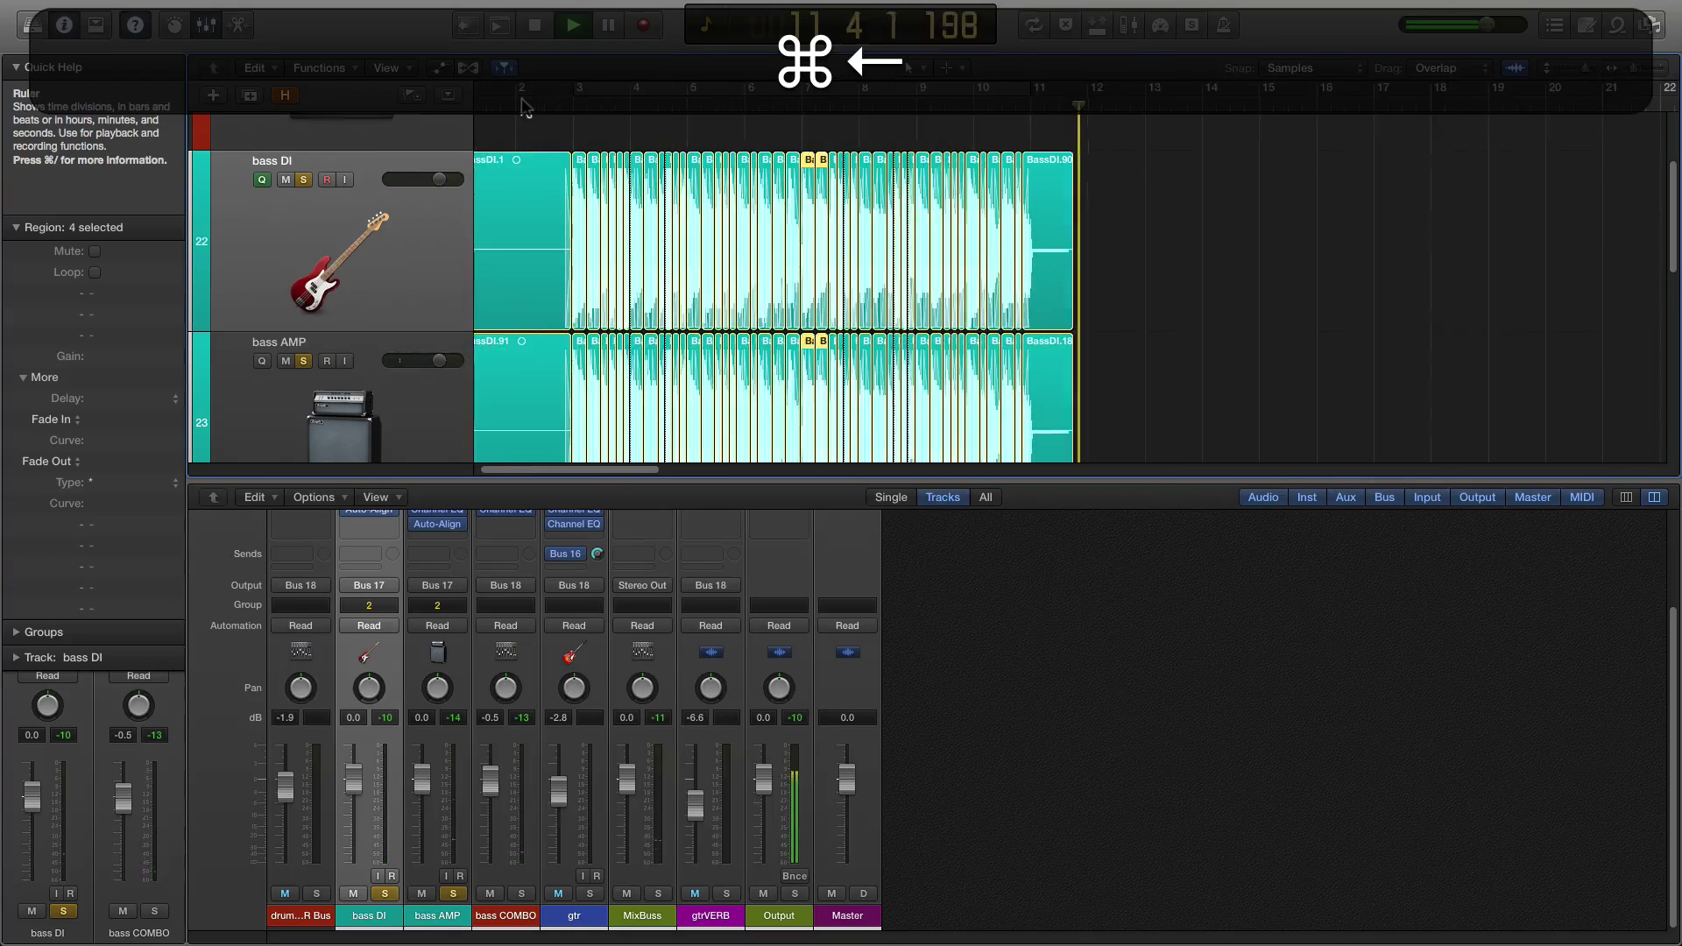
{"action": "key", "text": "super+Left"}
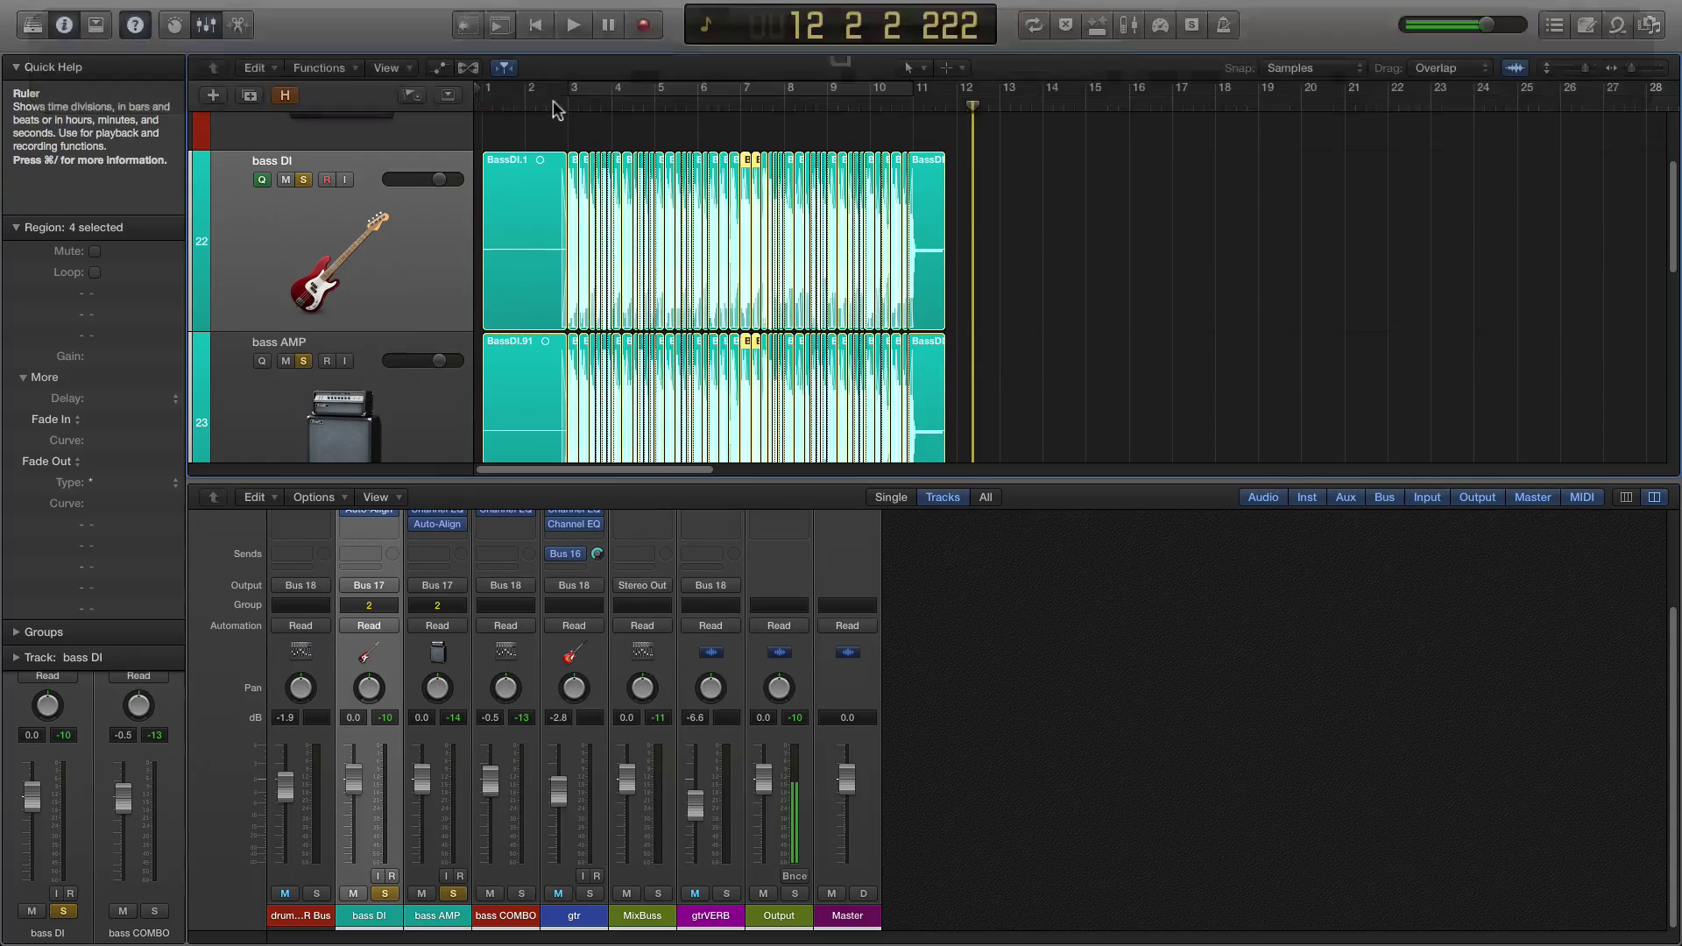
{"action": "left_click", "coordinate": [554, 104]}
{"action": "key", "text": "space"}
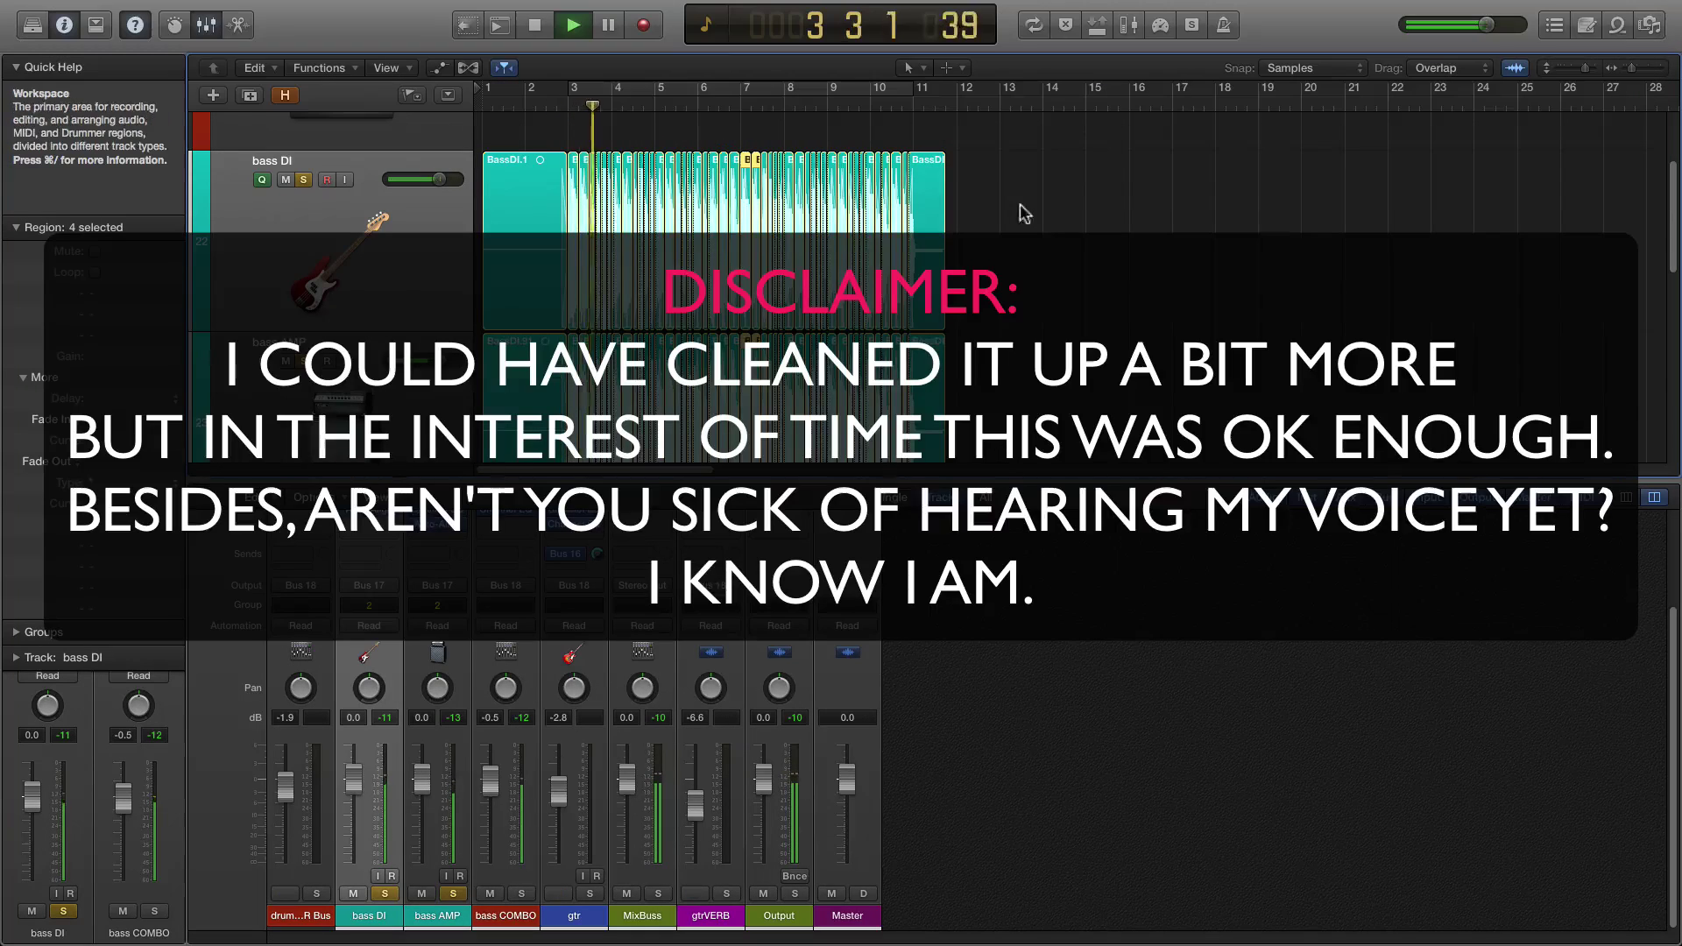
{"action": "left_click", "coordinate": [1025, 203]}
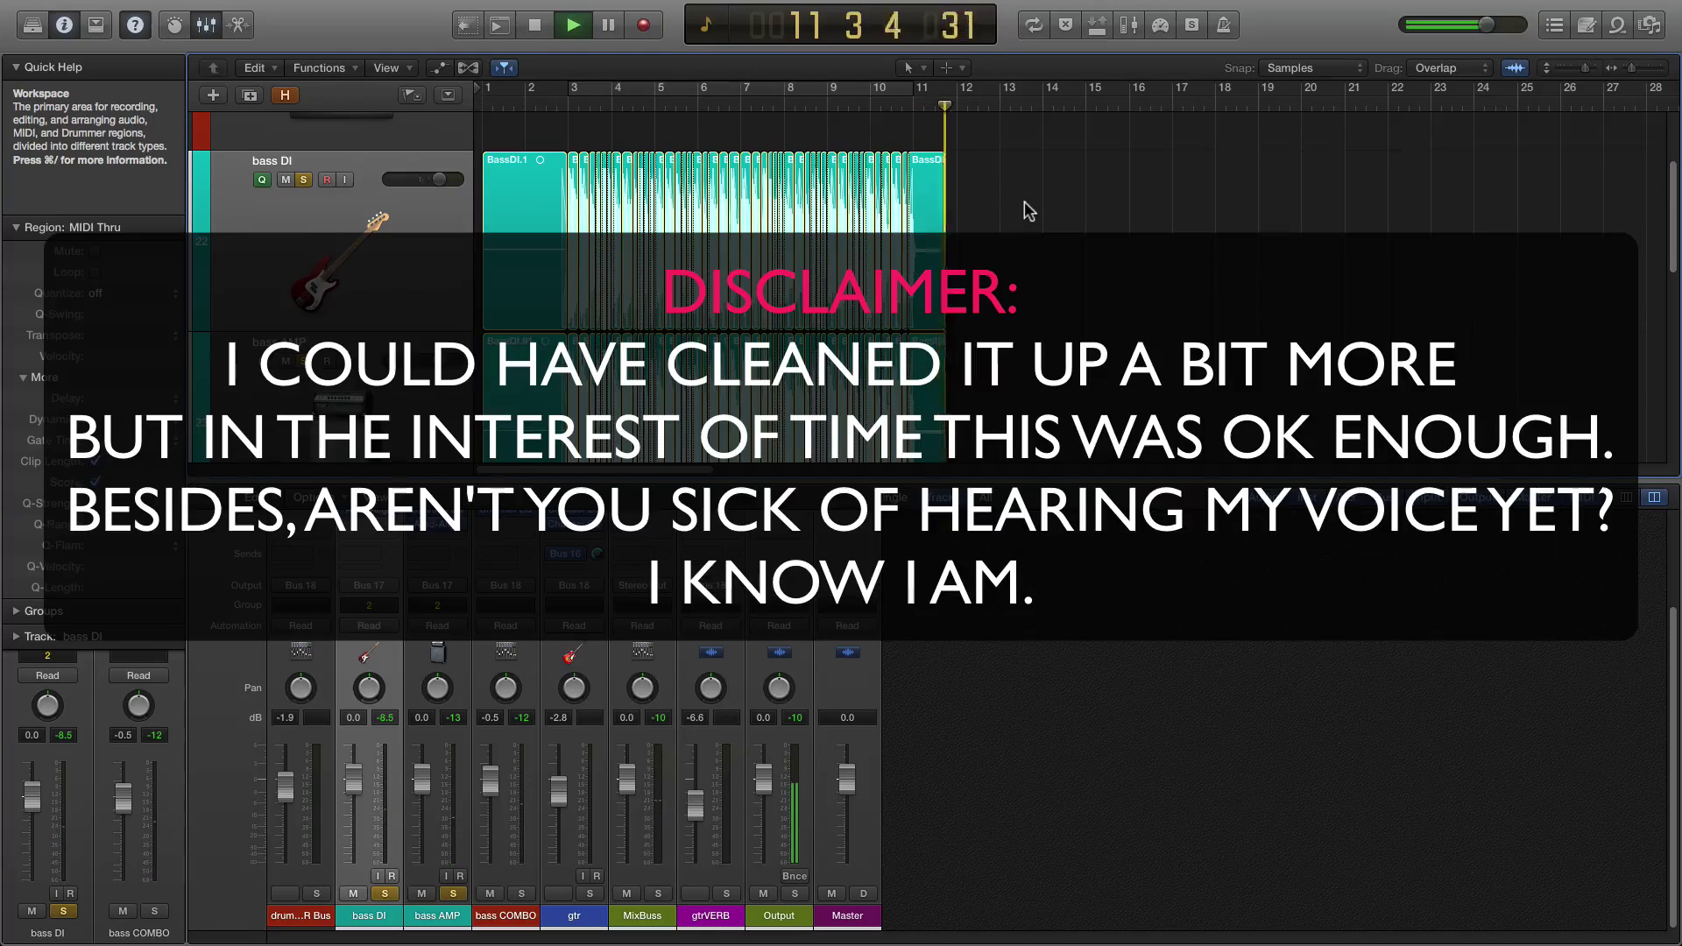
{"action": "key", "text": "space"}
Split BassDI.90 and BassDI.180 at 11 1 1 121, just past the end of the final note.
{"action": "left_click", "coordinate": [912, 107]}
{"action": "scroll", "coordinate": [924, 170], "scroll_direction": "up", "scroll_amount": 5}
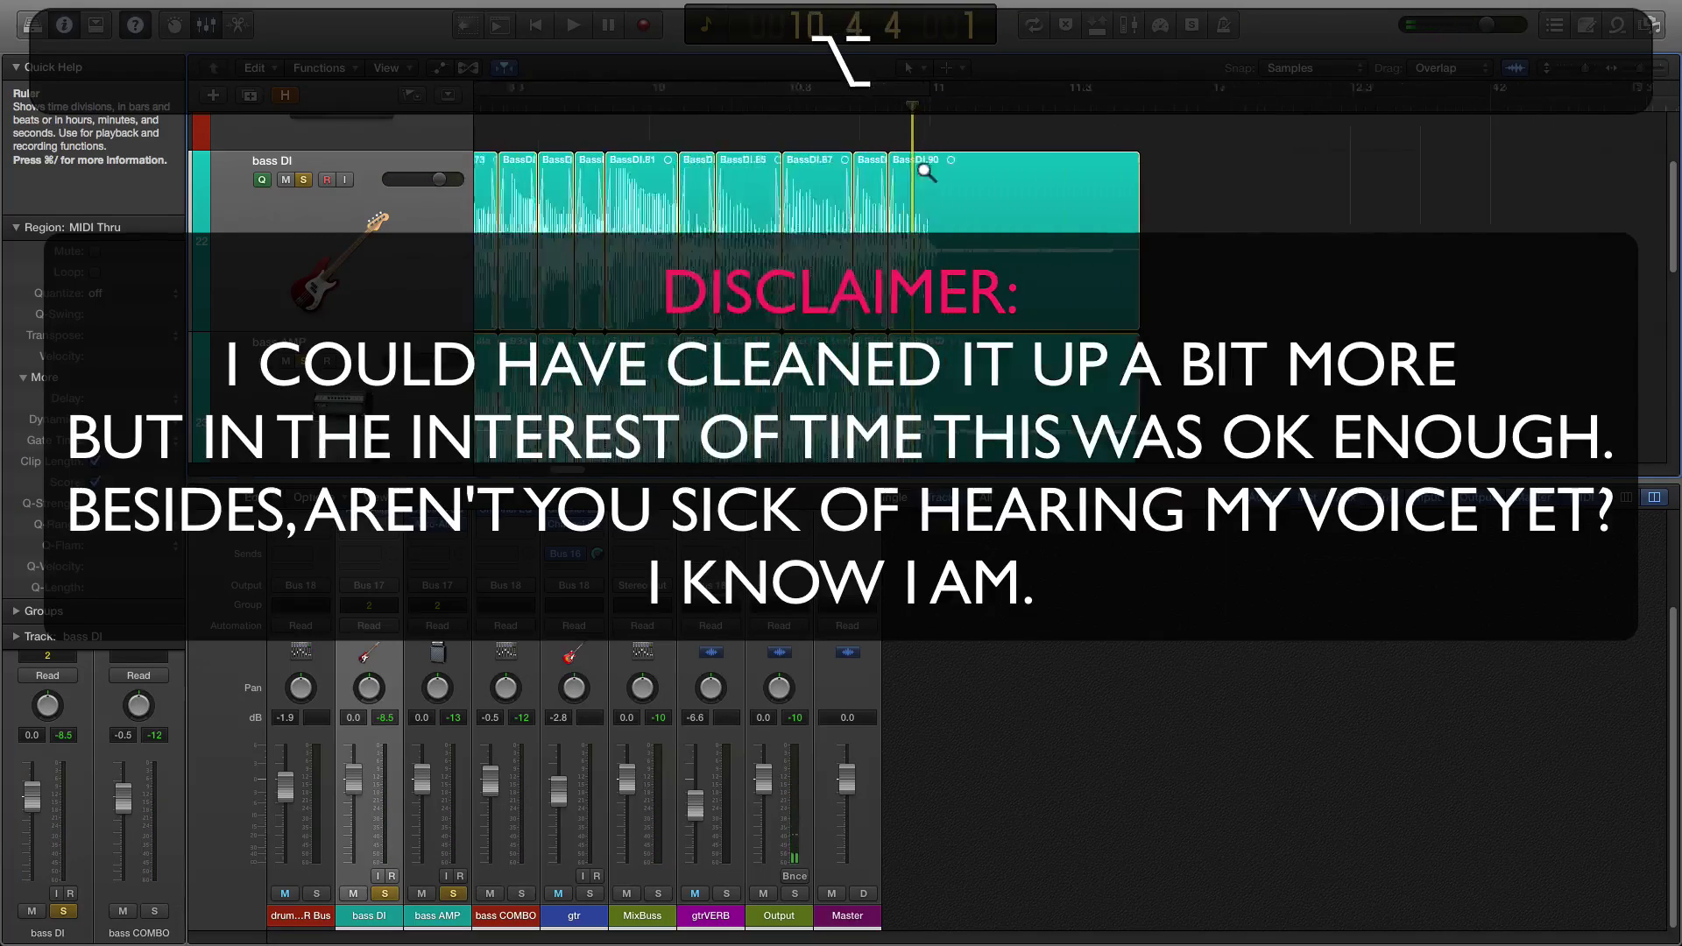
{"action": "scroll", "coordinate": [924, 170], "scroll_direction": "up", "scroll_amount": 3}
{"action": "left_click", "coordinate": [1007, 126]}
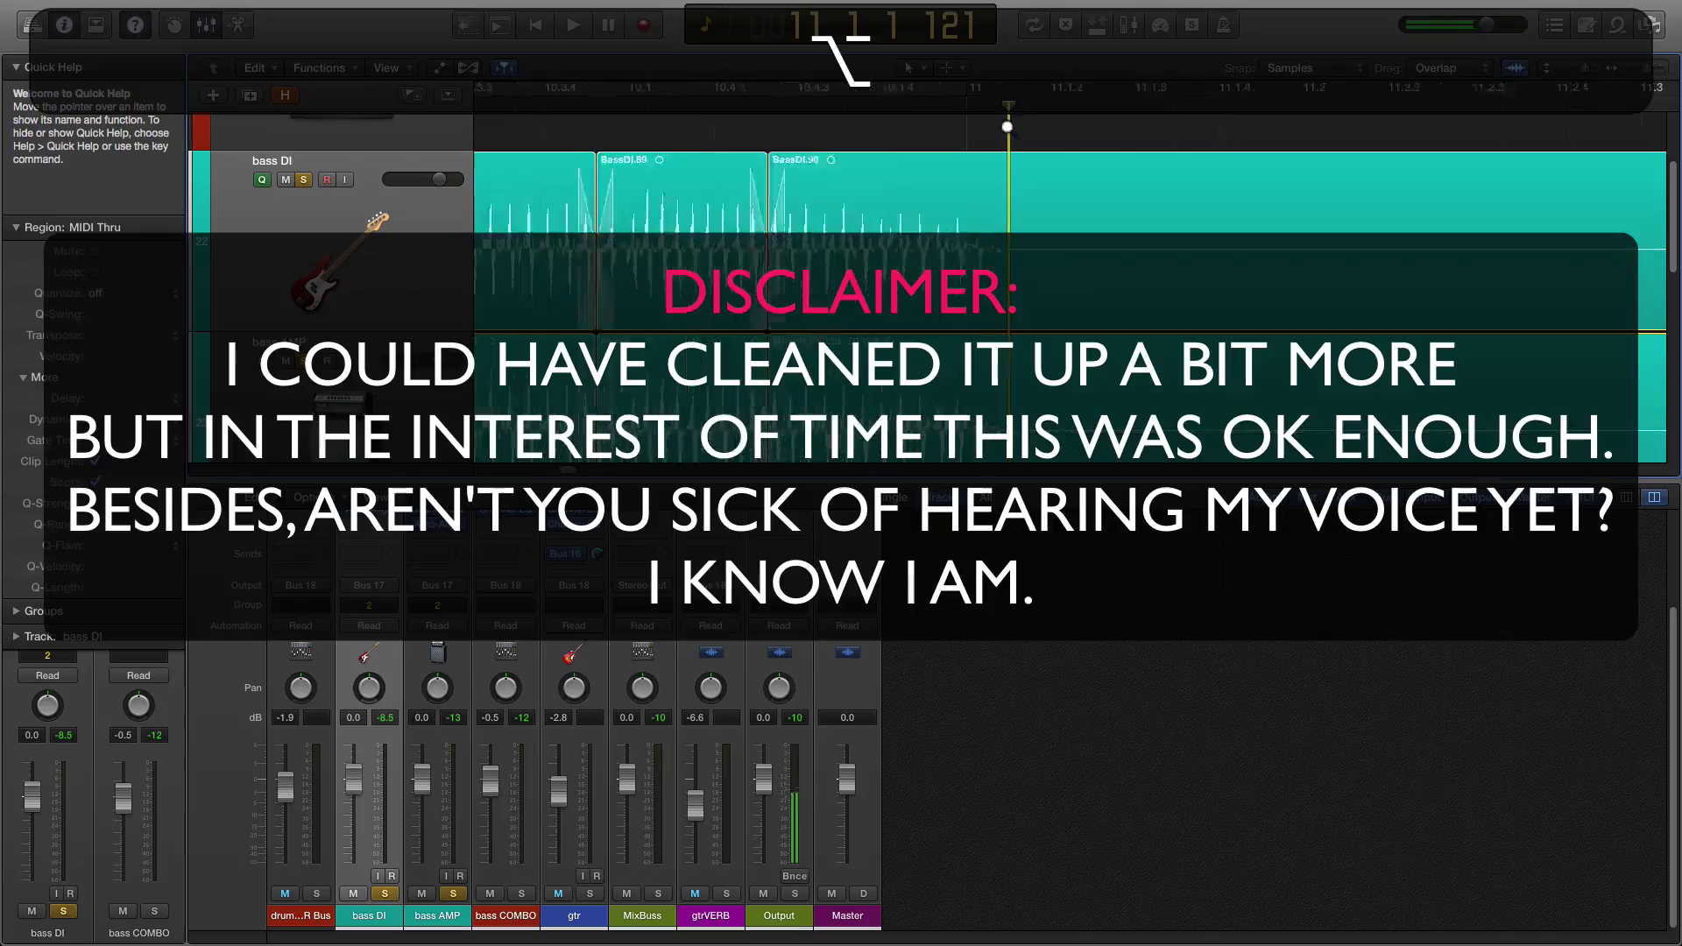
{"action": "scroll", "coordinate": [1008, 126], "scroll_direction": "up", "scroll_amount": 5}
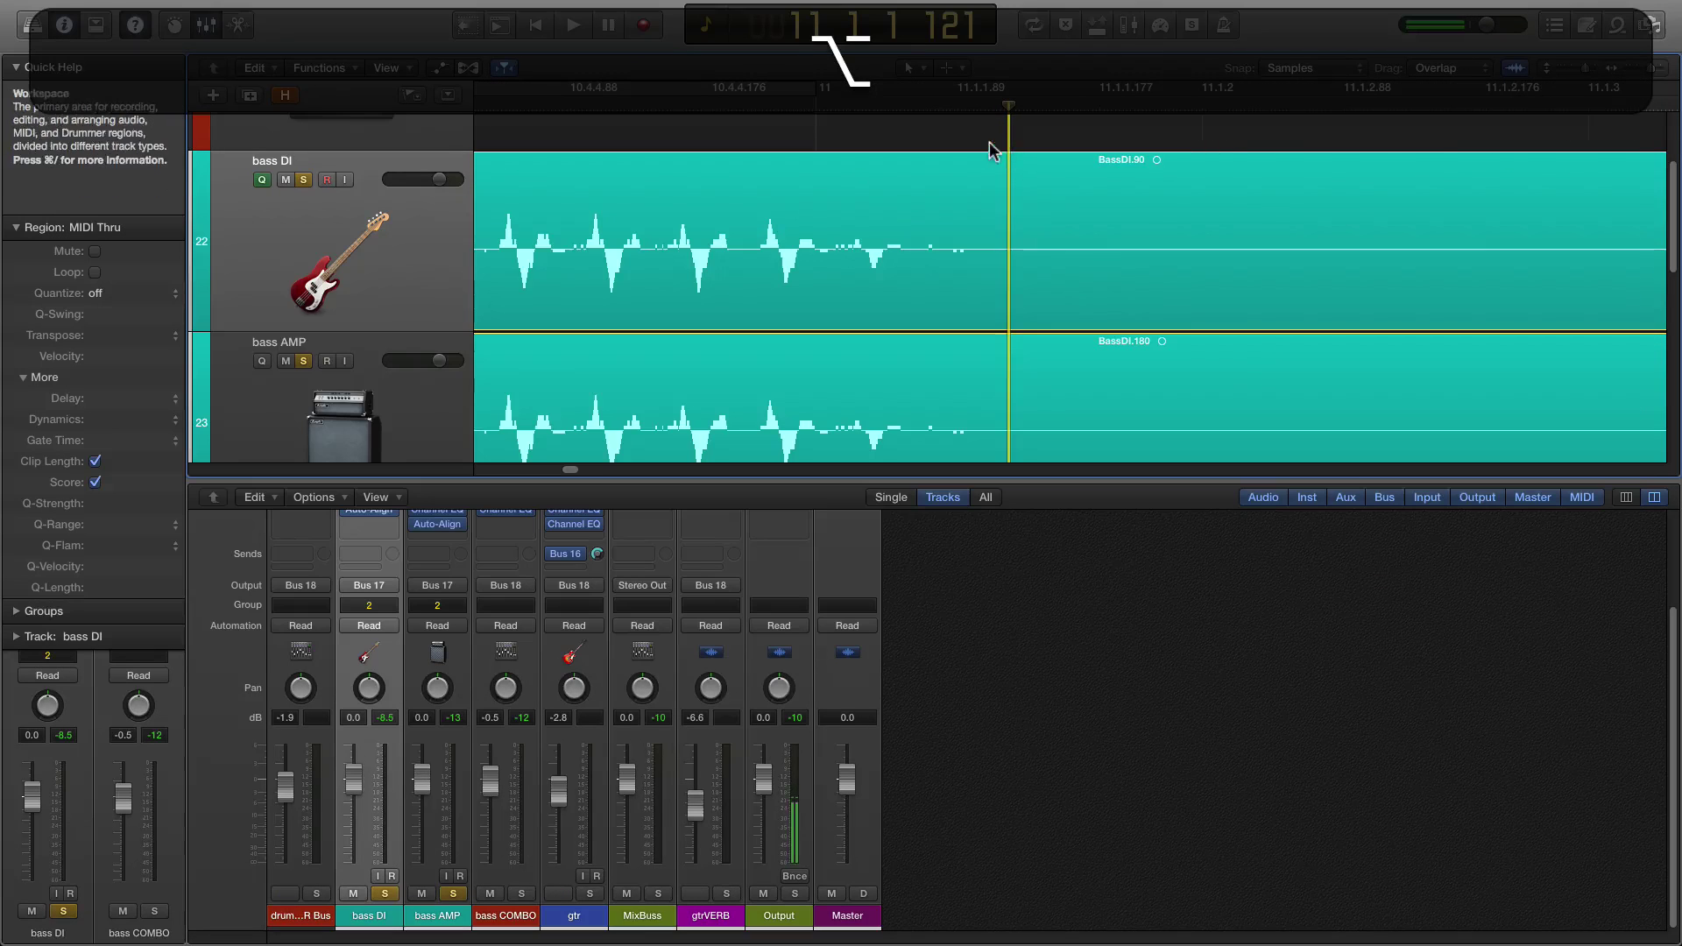
{"action": "left_click", "coordinate": [998, 170]}
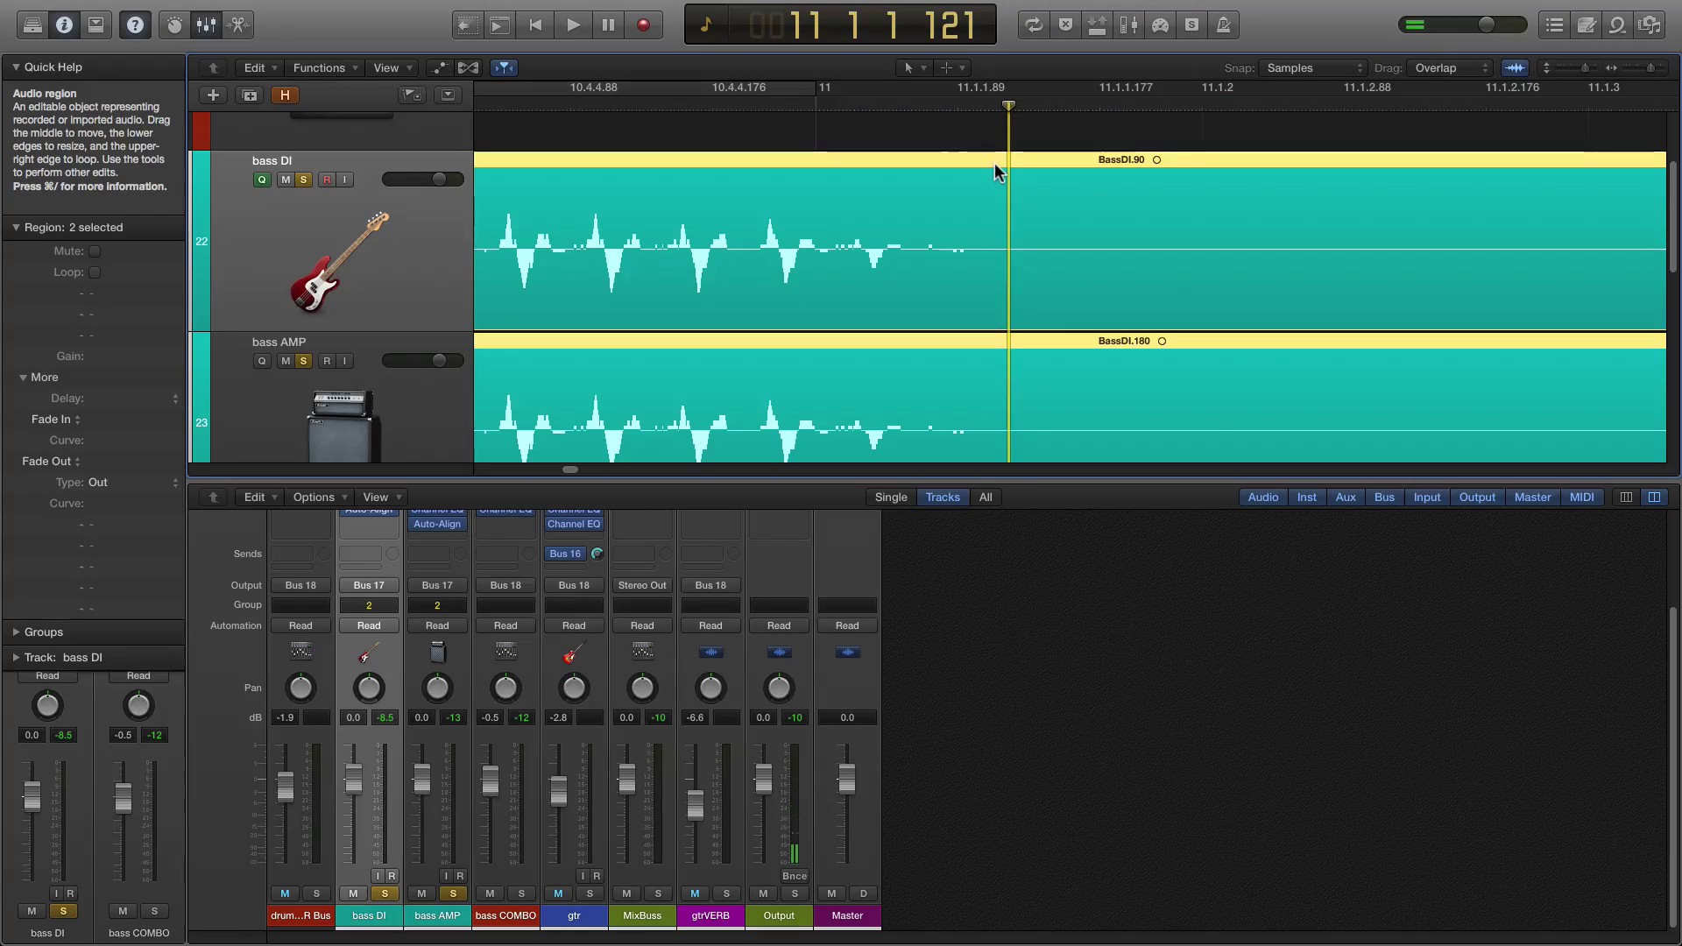
{"action": "key", "text": "t"}
{"action": "left_click", "coordinate": [995, 167]}
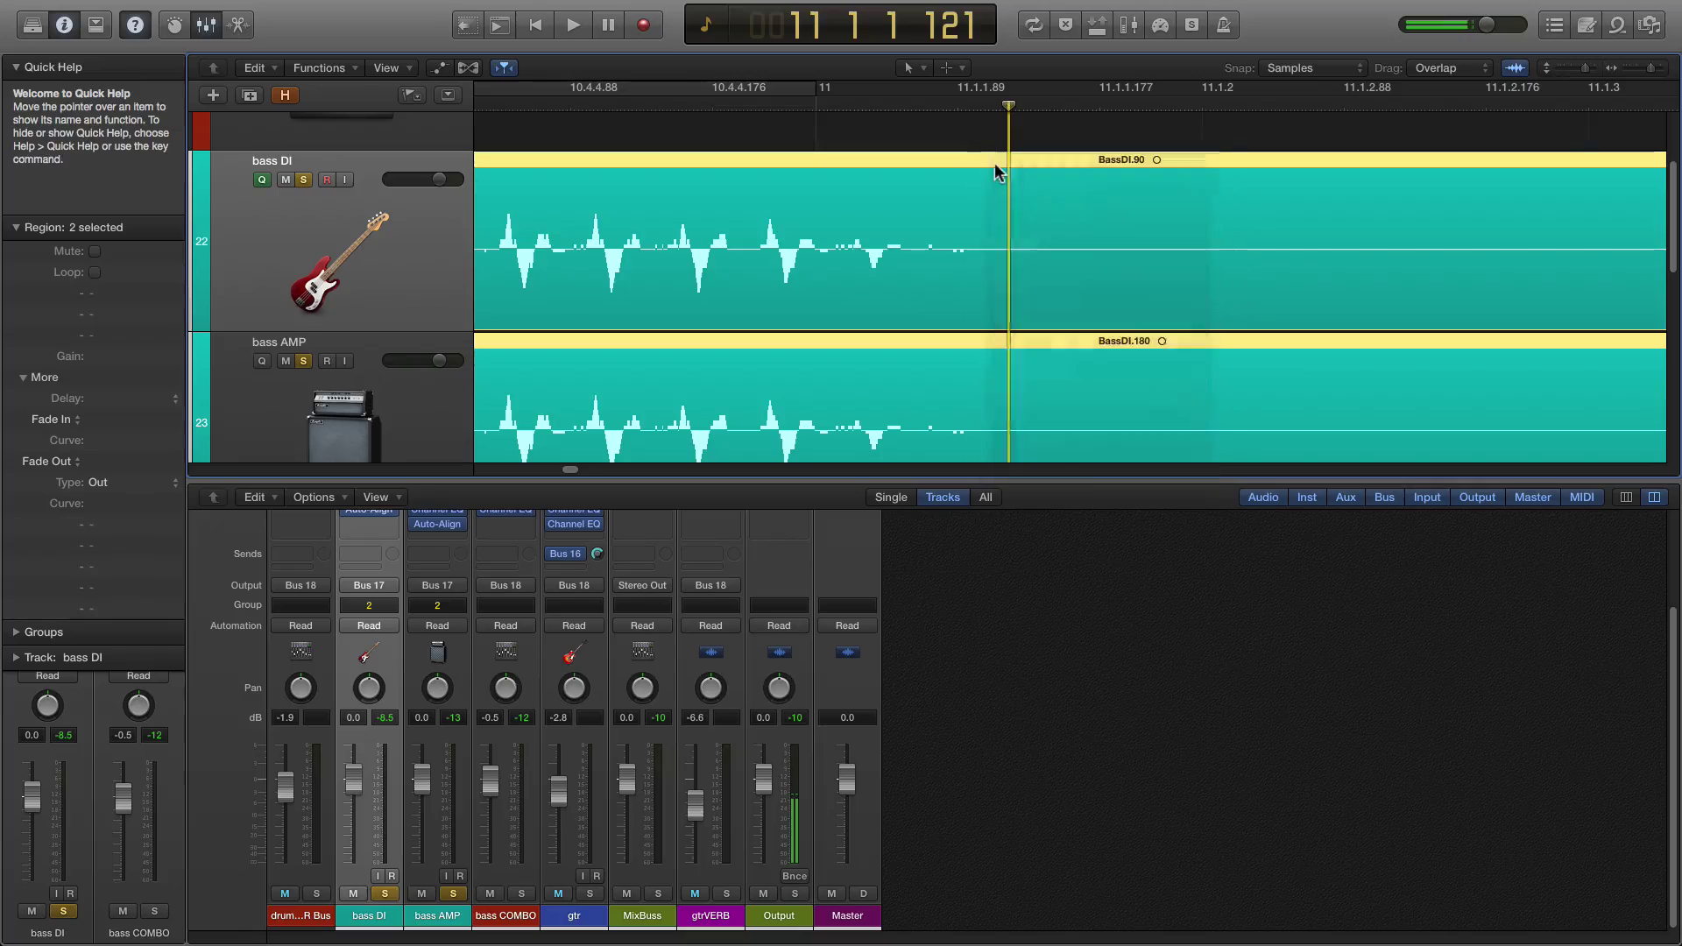
{"action": "key", "text": "super+t"}
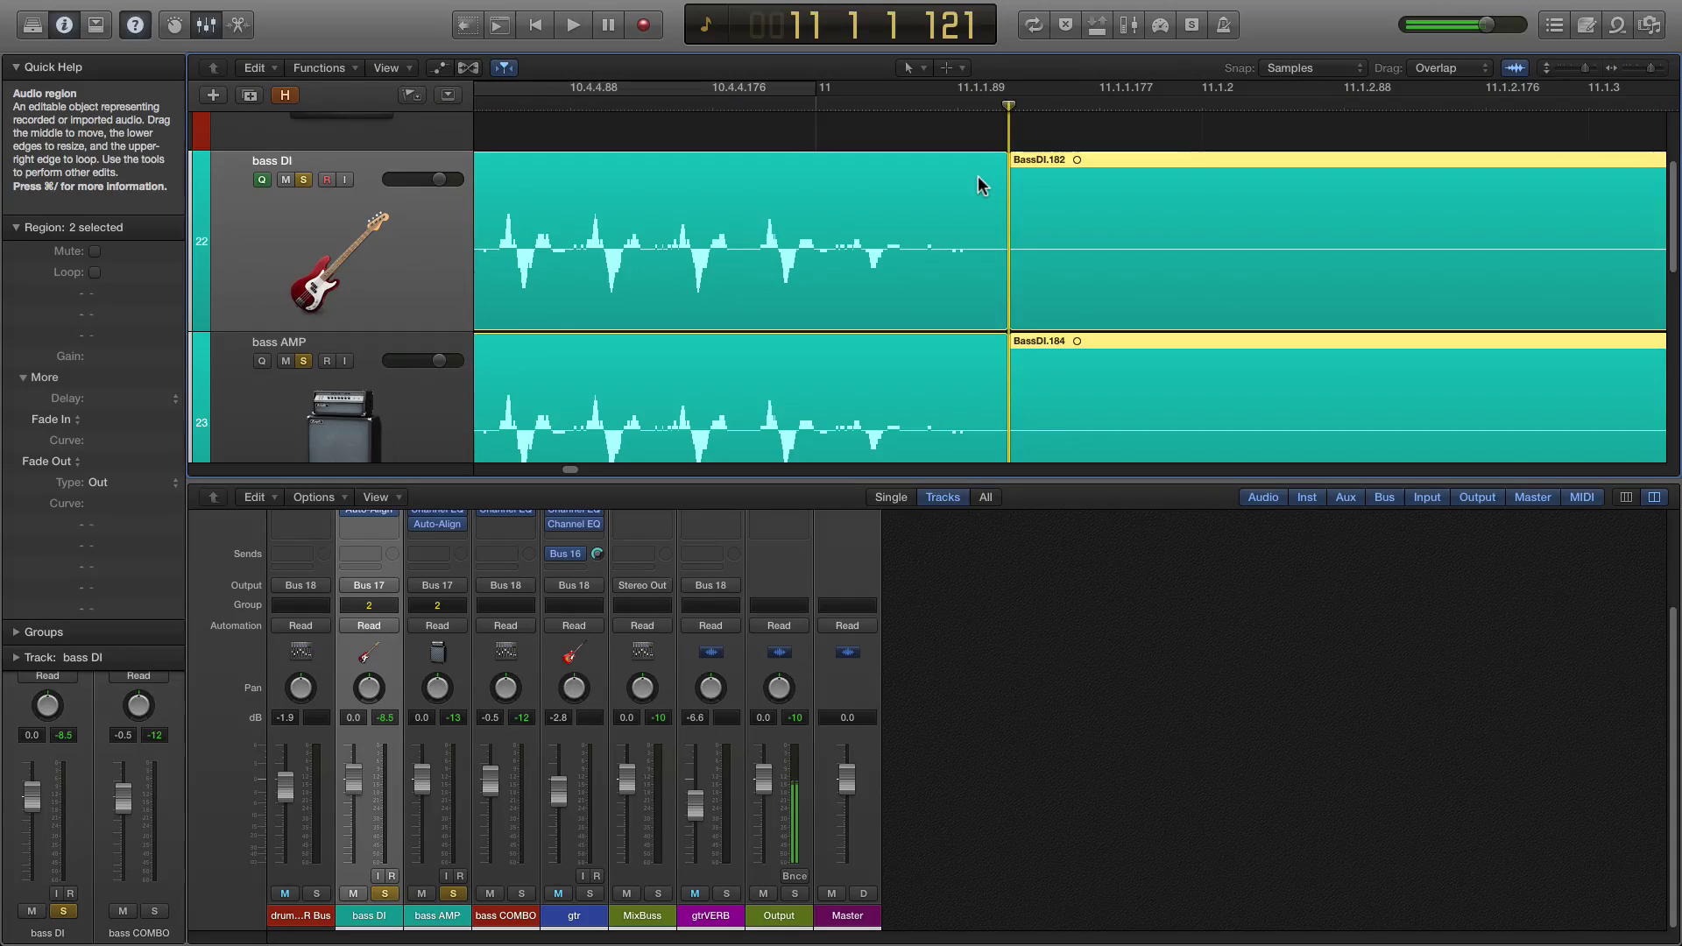
Mute the silent tail regions BassDI.182 and BassDI.184 with the Mute tool.
{"action": "key", "text": "m"}
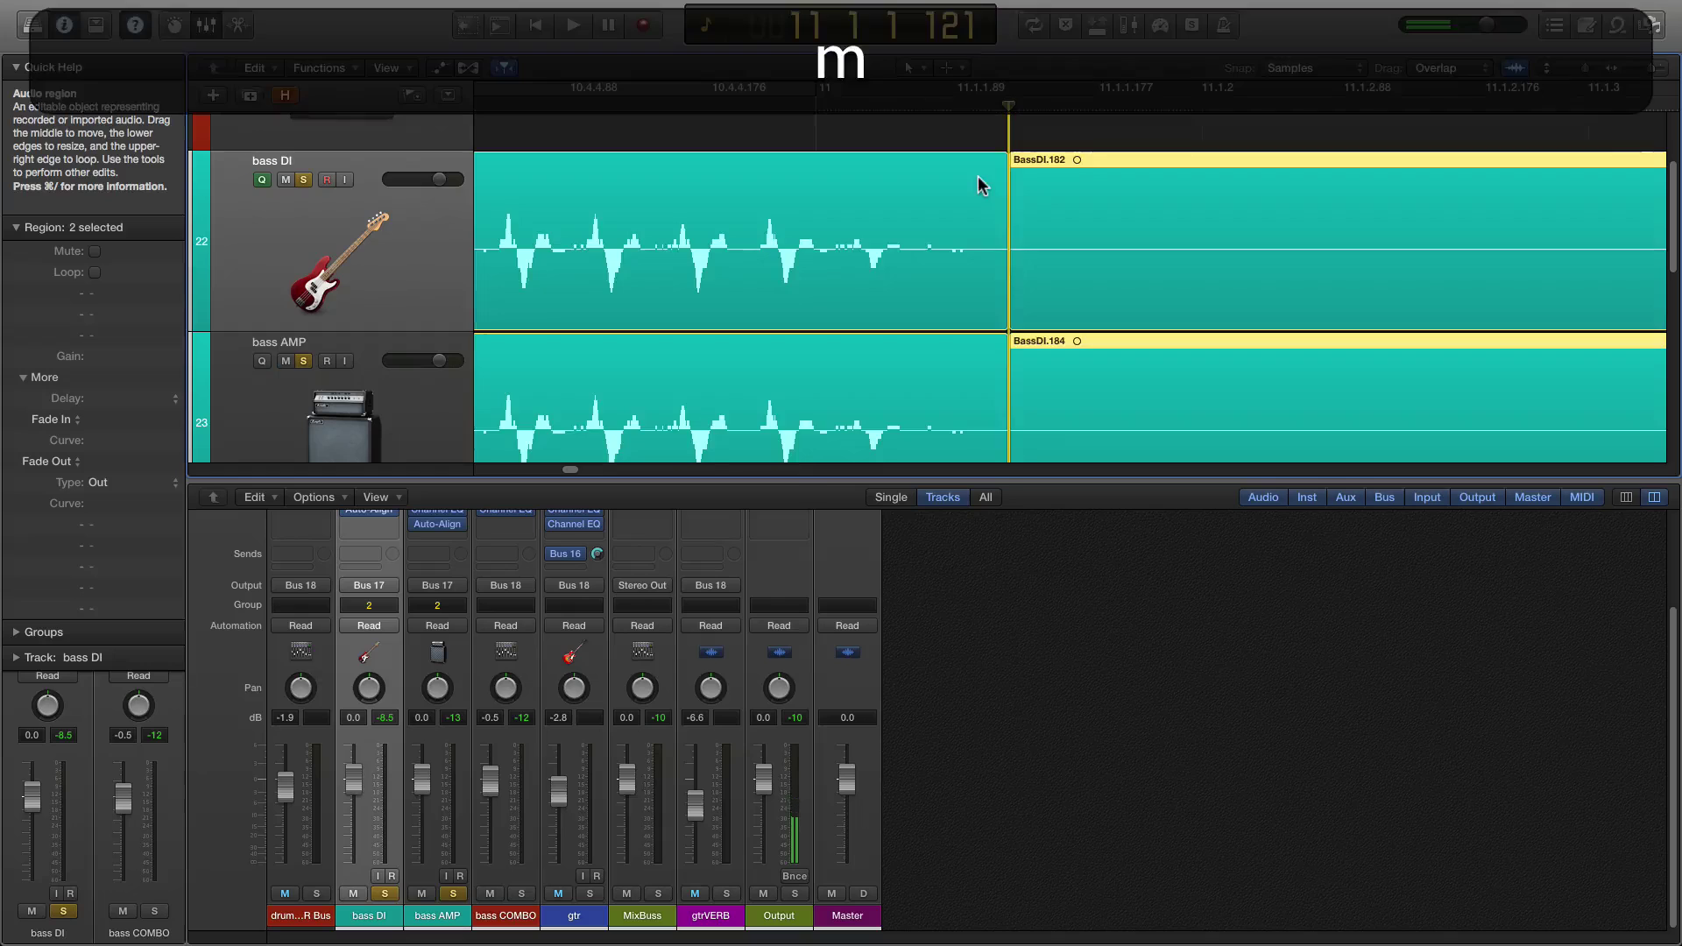
{"action": "key", "text": "m"}
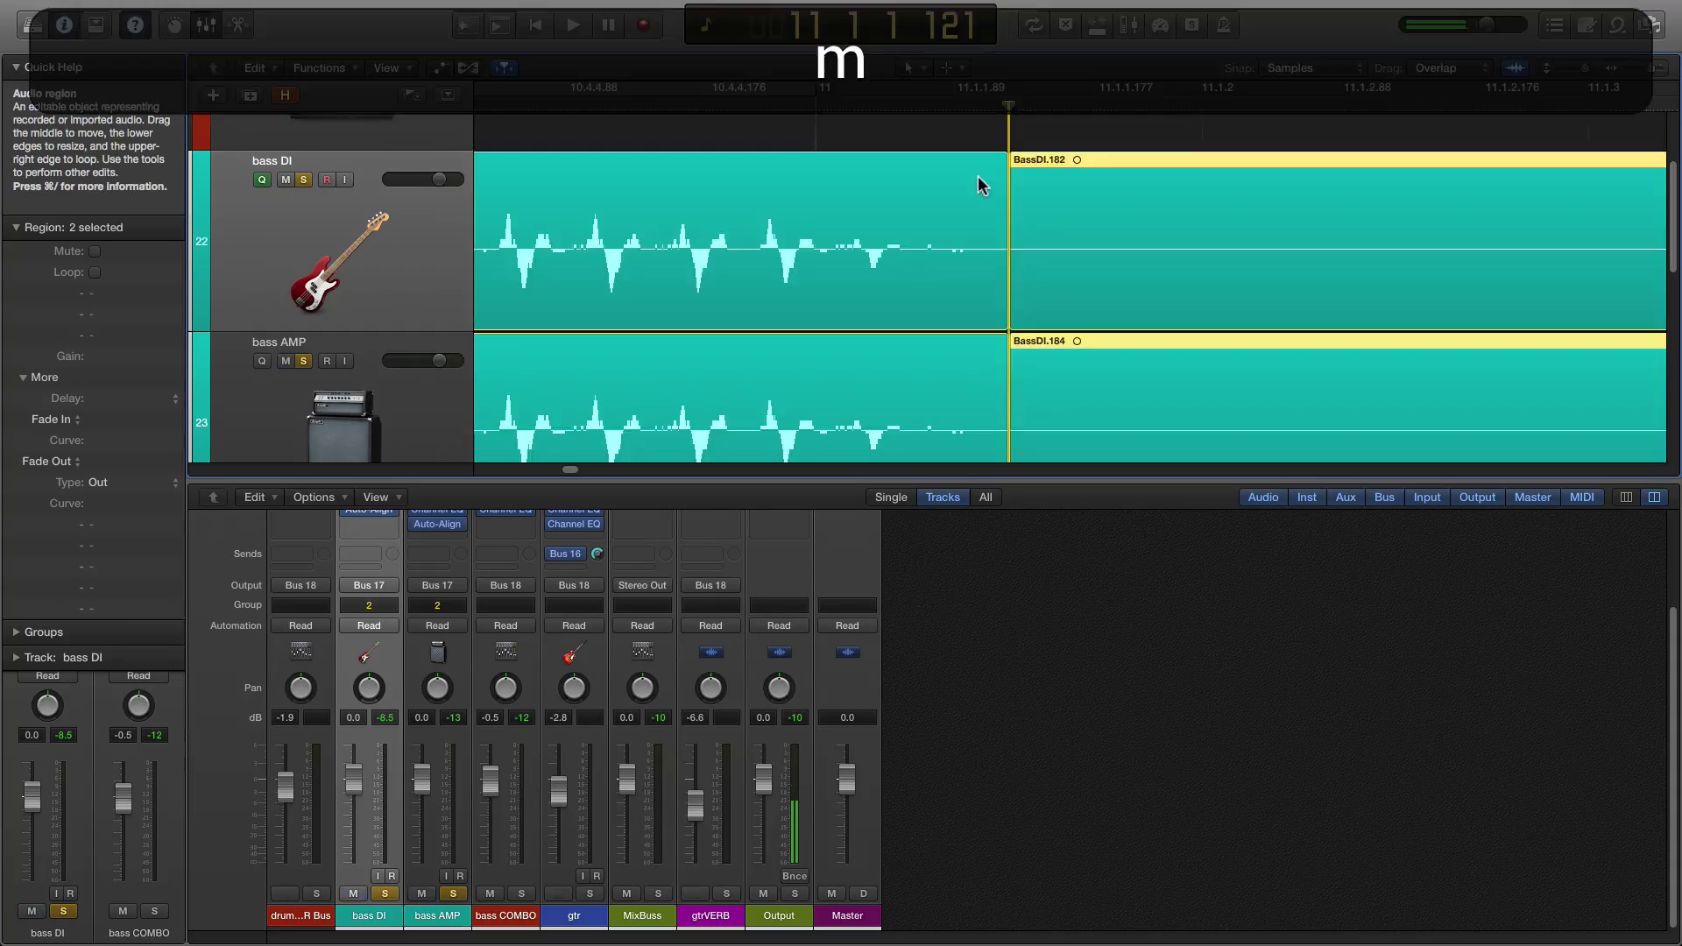
{"action": "key", "text": "super+m"}
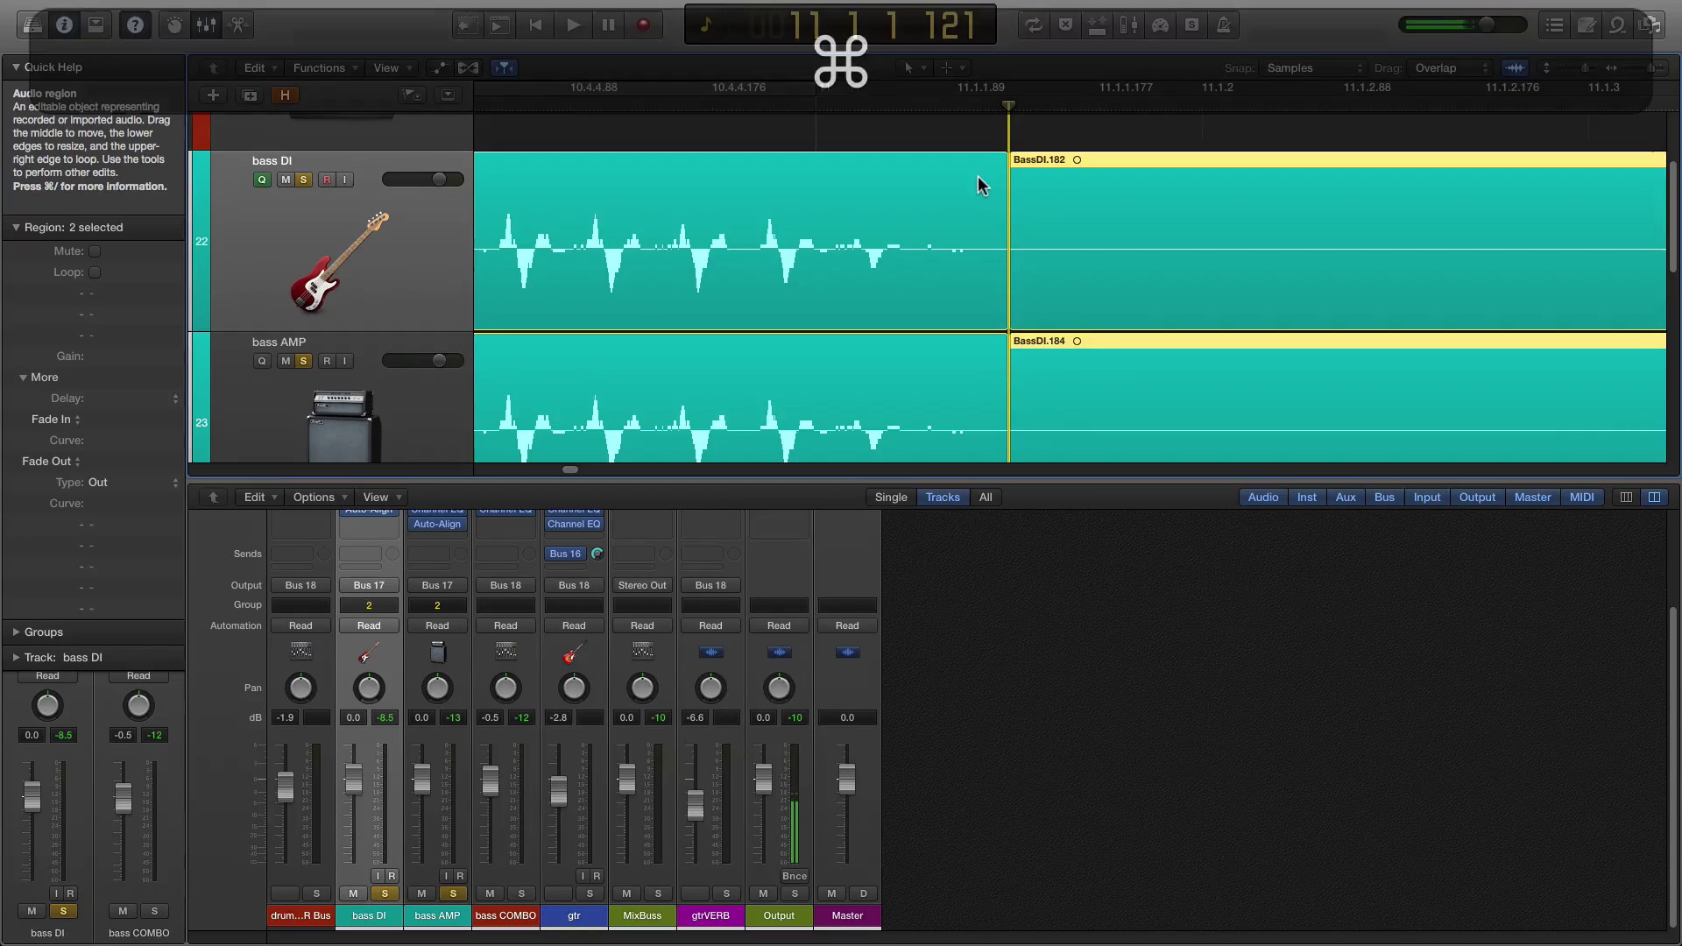
{"action": "right_click", "coordinate": [980, 182]}
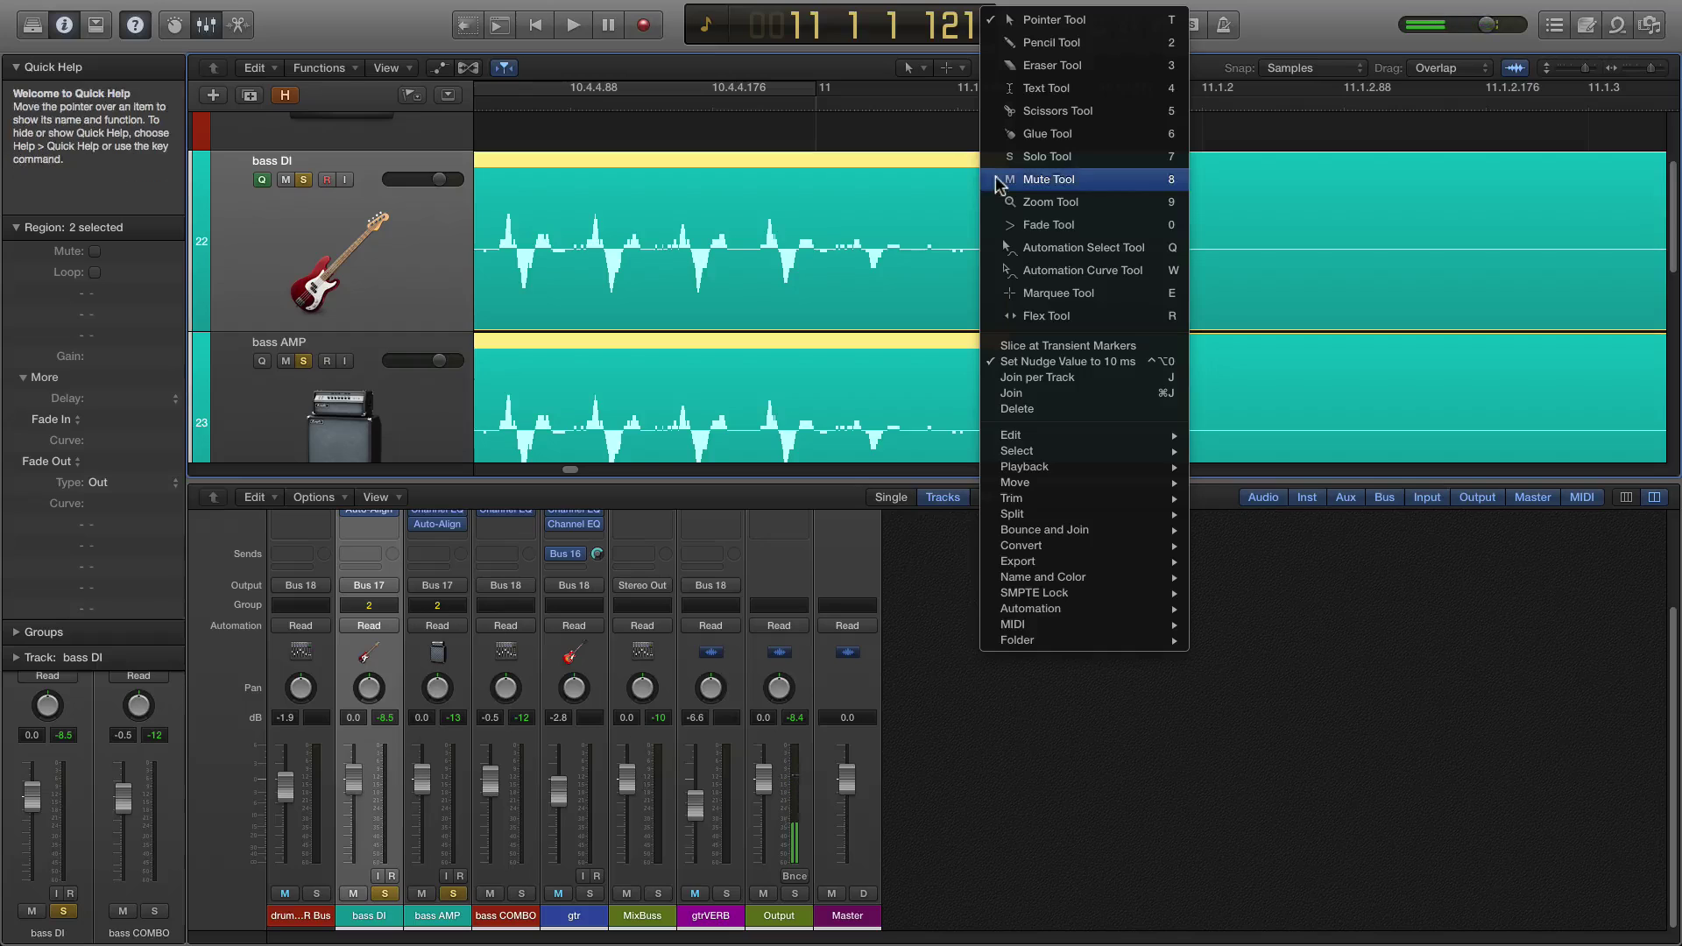
{"action": "left_click", "coordinate": [1000, 181]}
{"action": "left_click", "coordinate": [181, 8]}
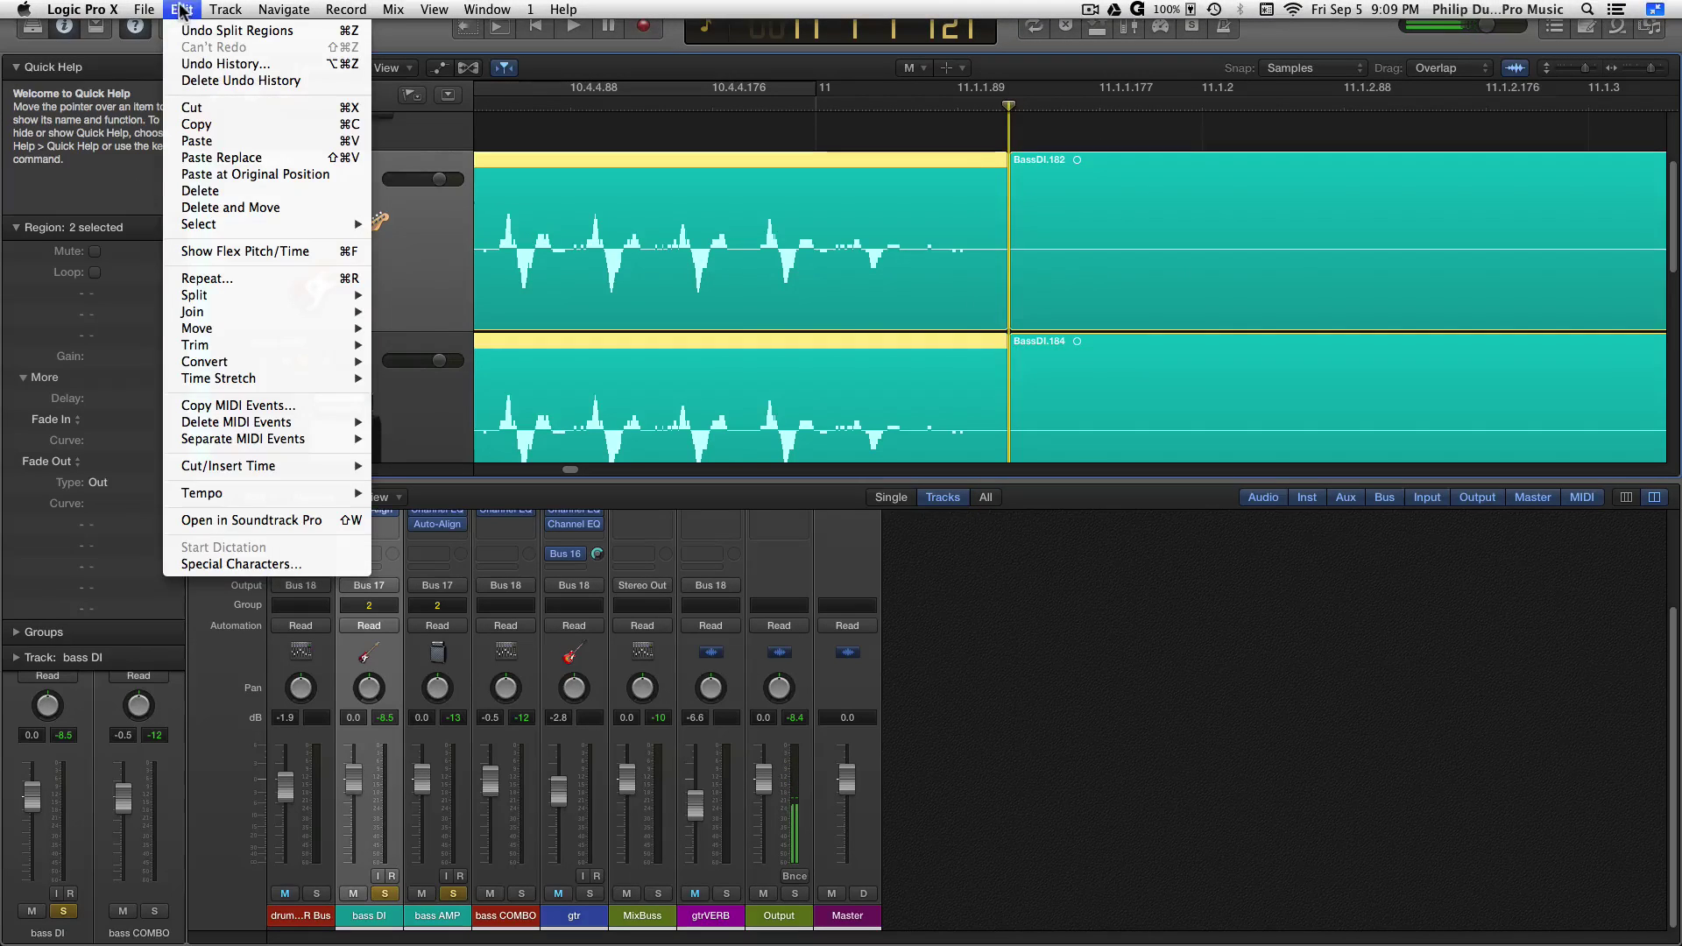
{"action": "left_click", "coordinate": [182, 9]}
{"action": "left_click", "coordinate": [1024, 250]}
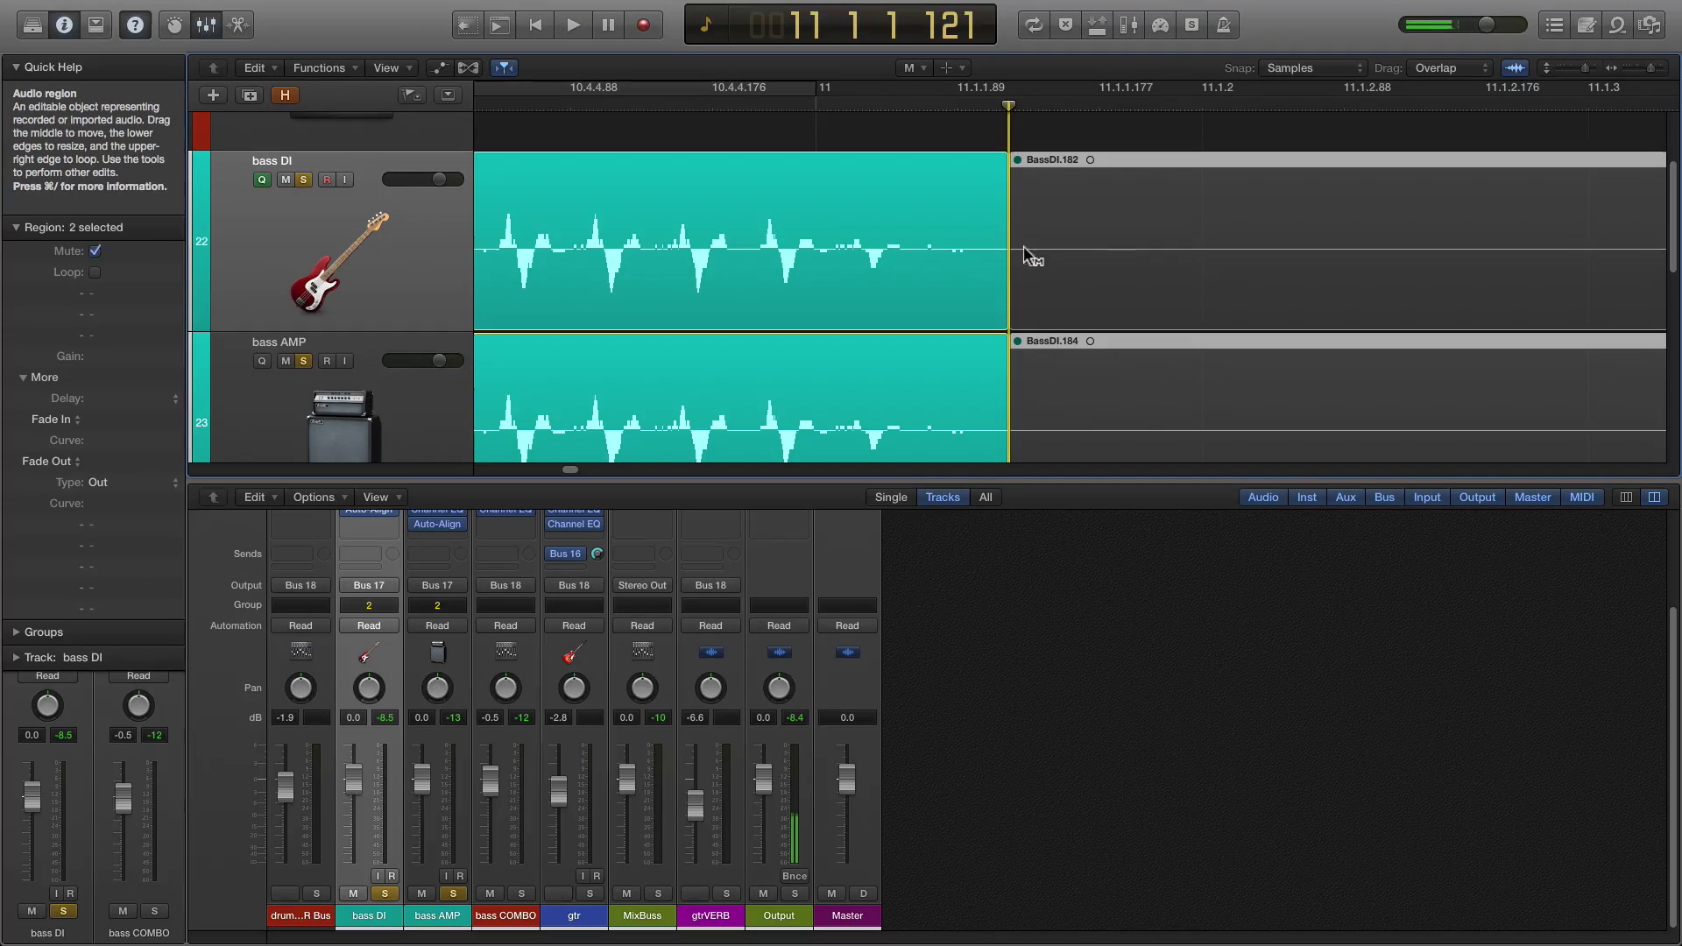
Return to the Pointer tool and set Fade Out to 4 on both bass regions ending at 11 1 1 121.
{"action": "right_click", "coordinate": [970, 226]}
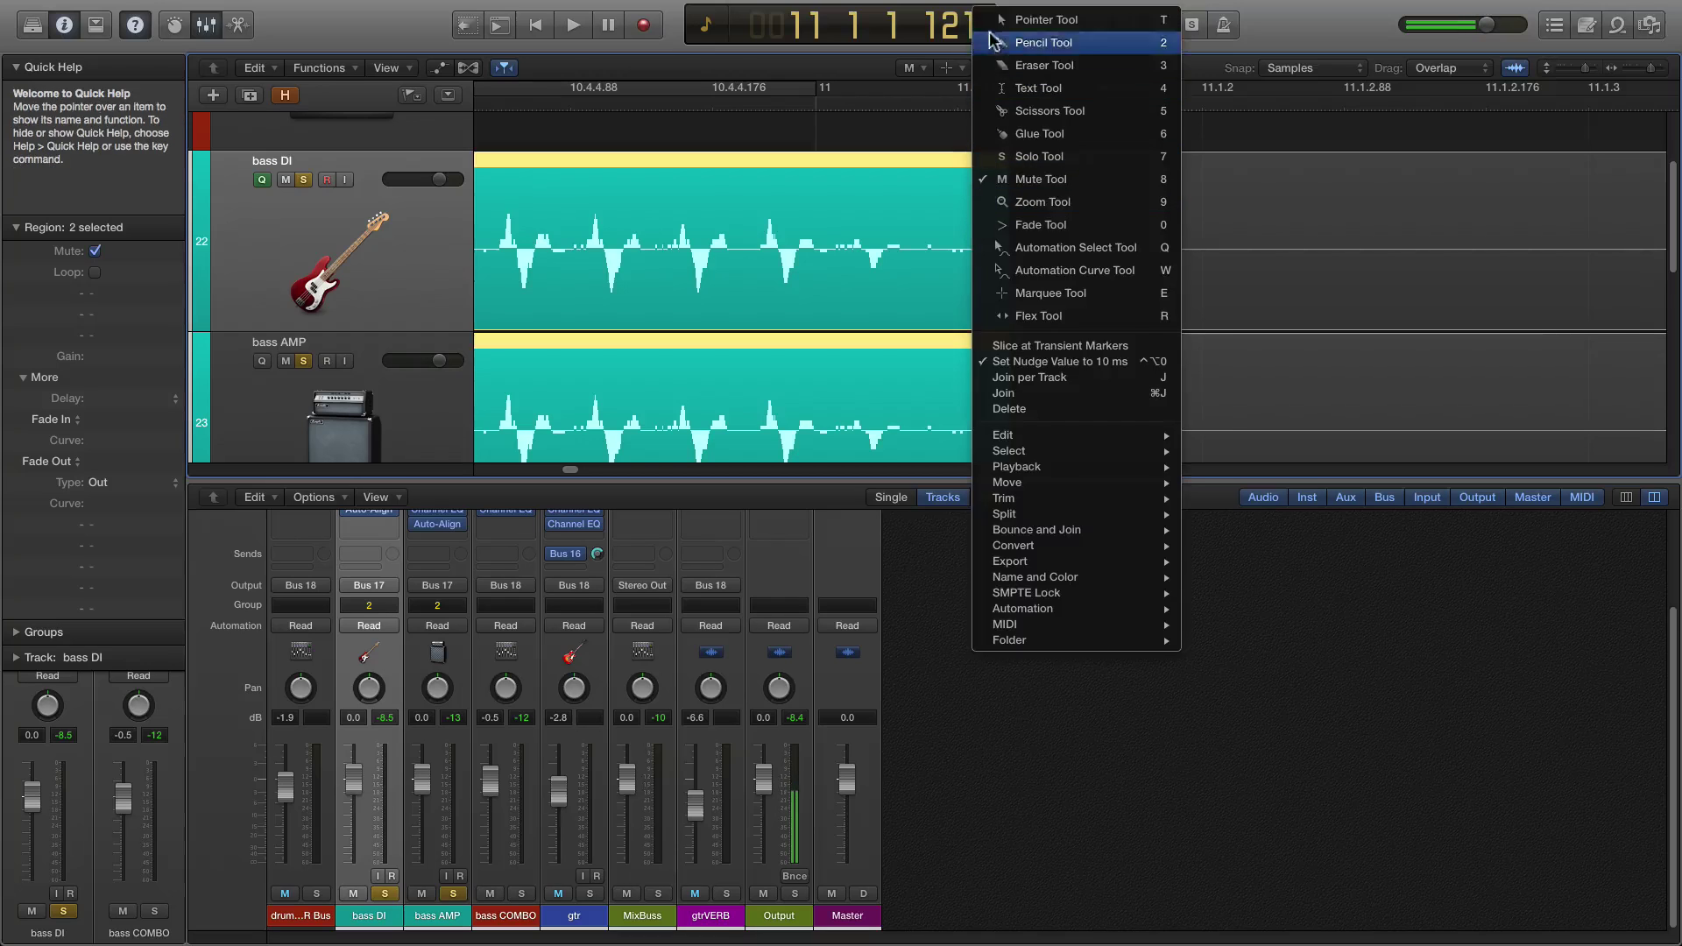
{"action": "left_click", "coordinate": [1008, 18]}
{"action": "left_click", "coordinate": [953, 135]}
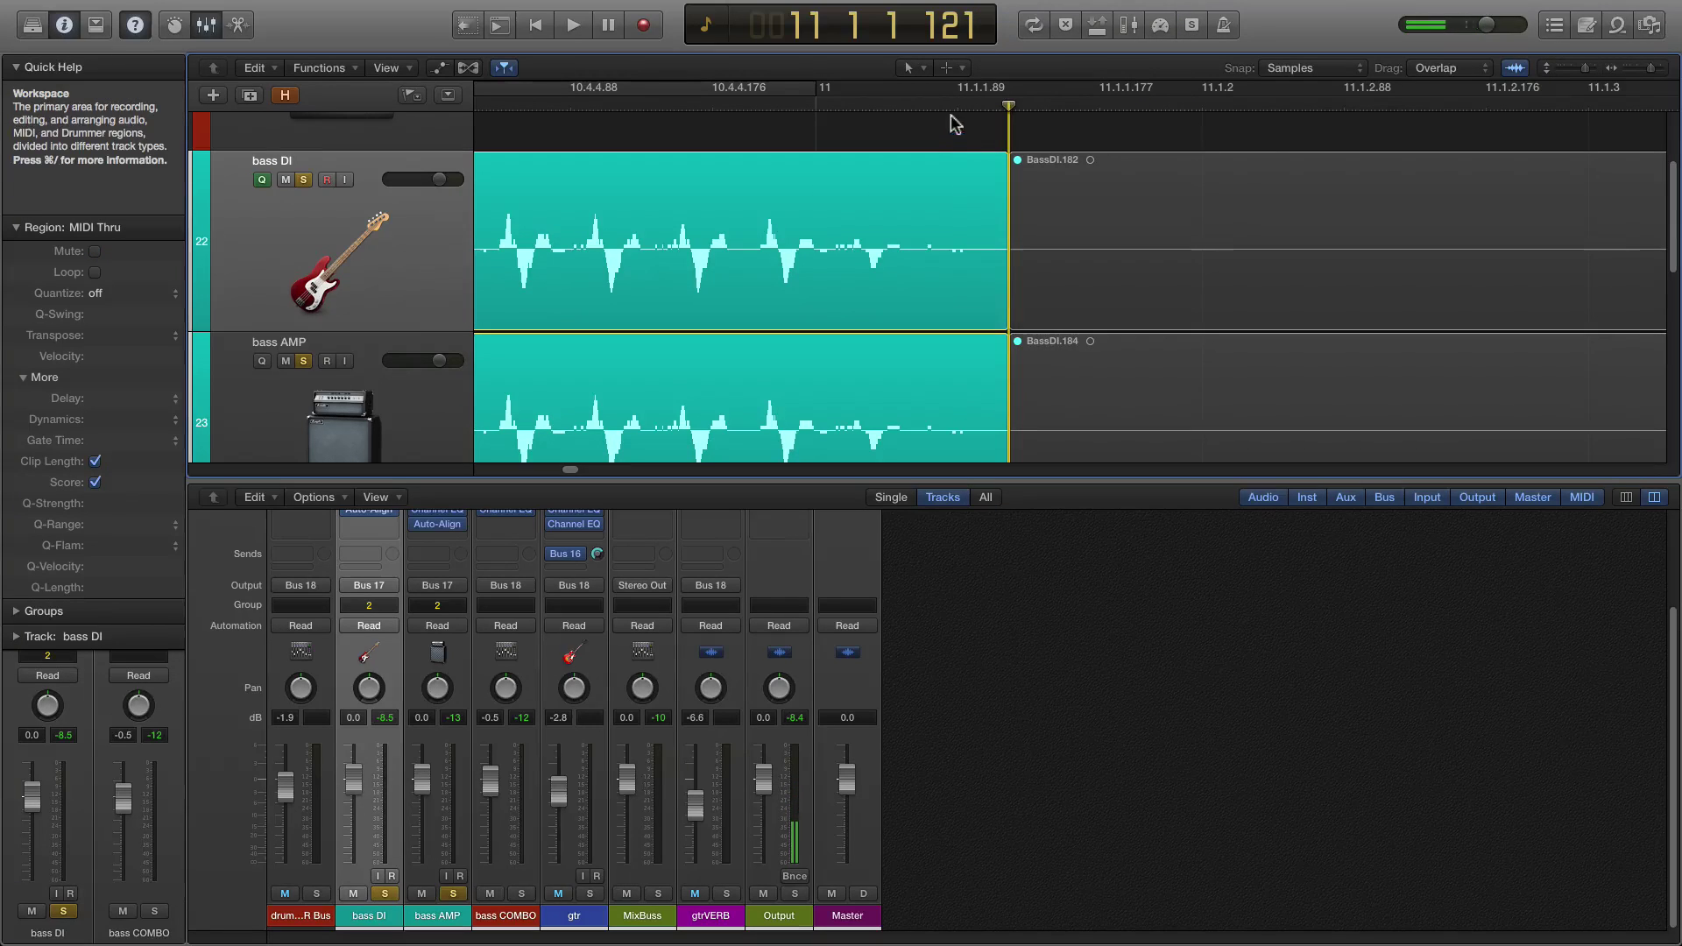
{"action": "left_click", "coordinate": [943, 156]}
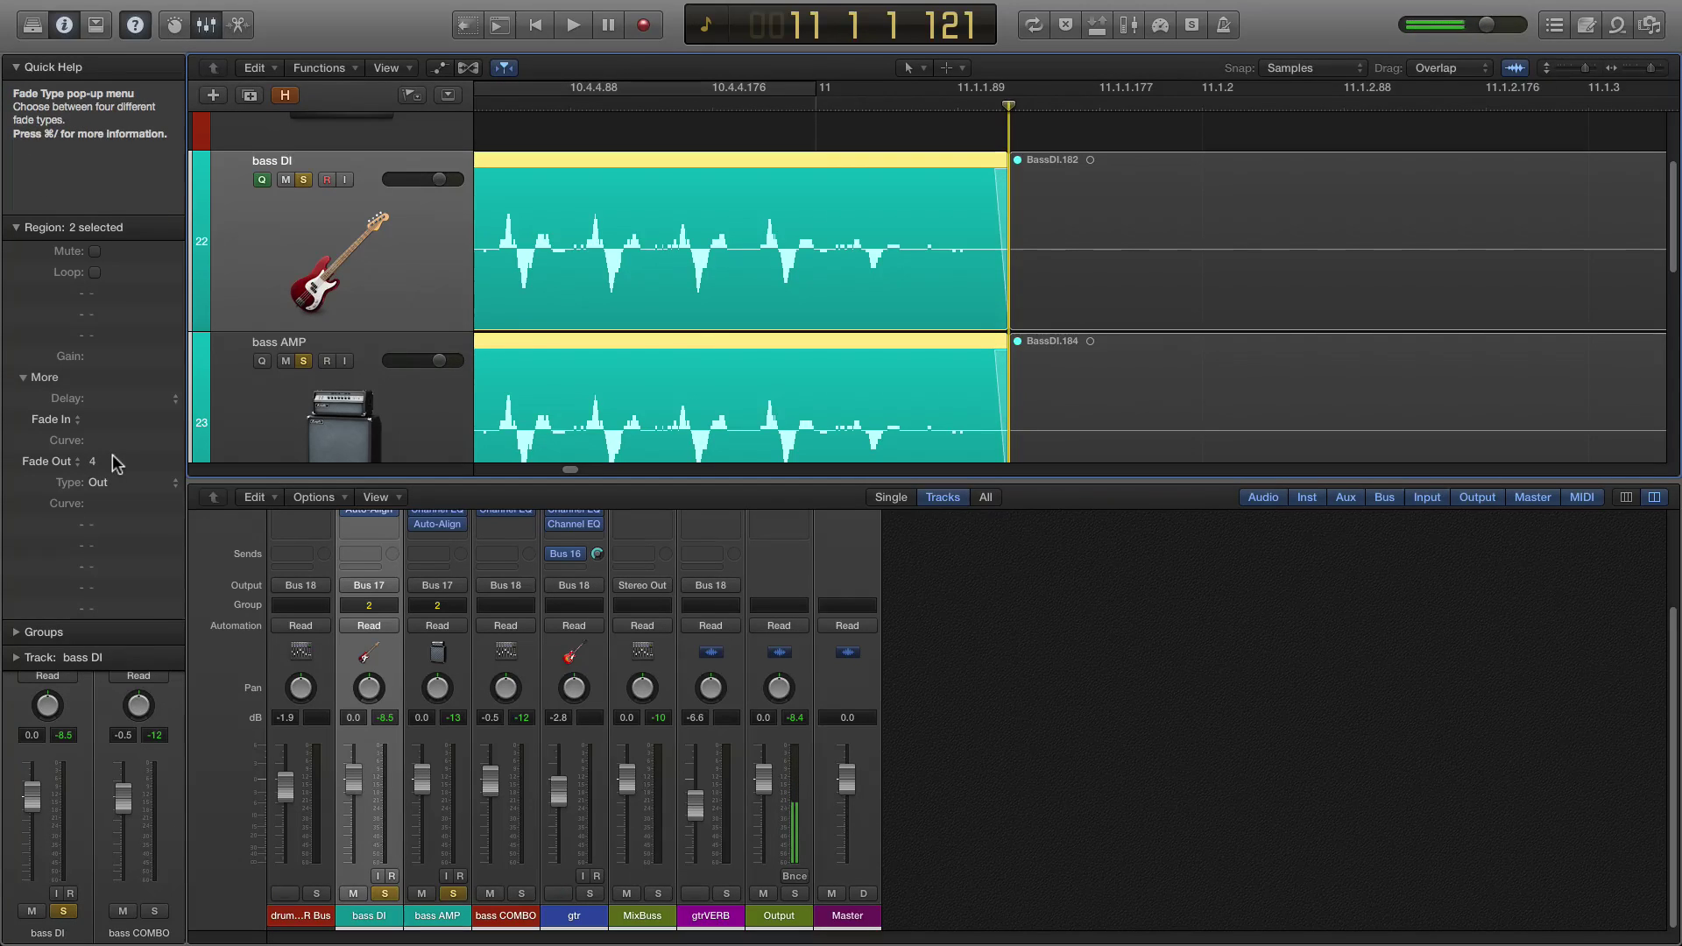
Play the bass ending from 10 3 1 1 to bar 11 beat 3.
{"action": "key", "text": "super+Left"}
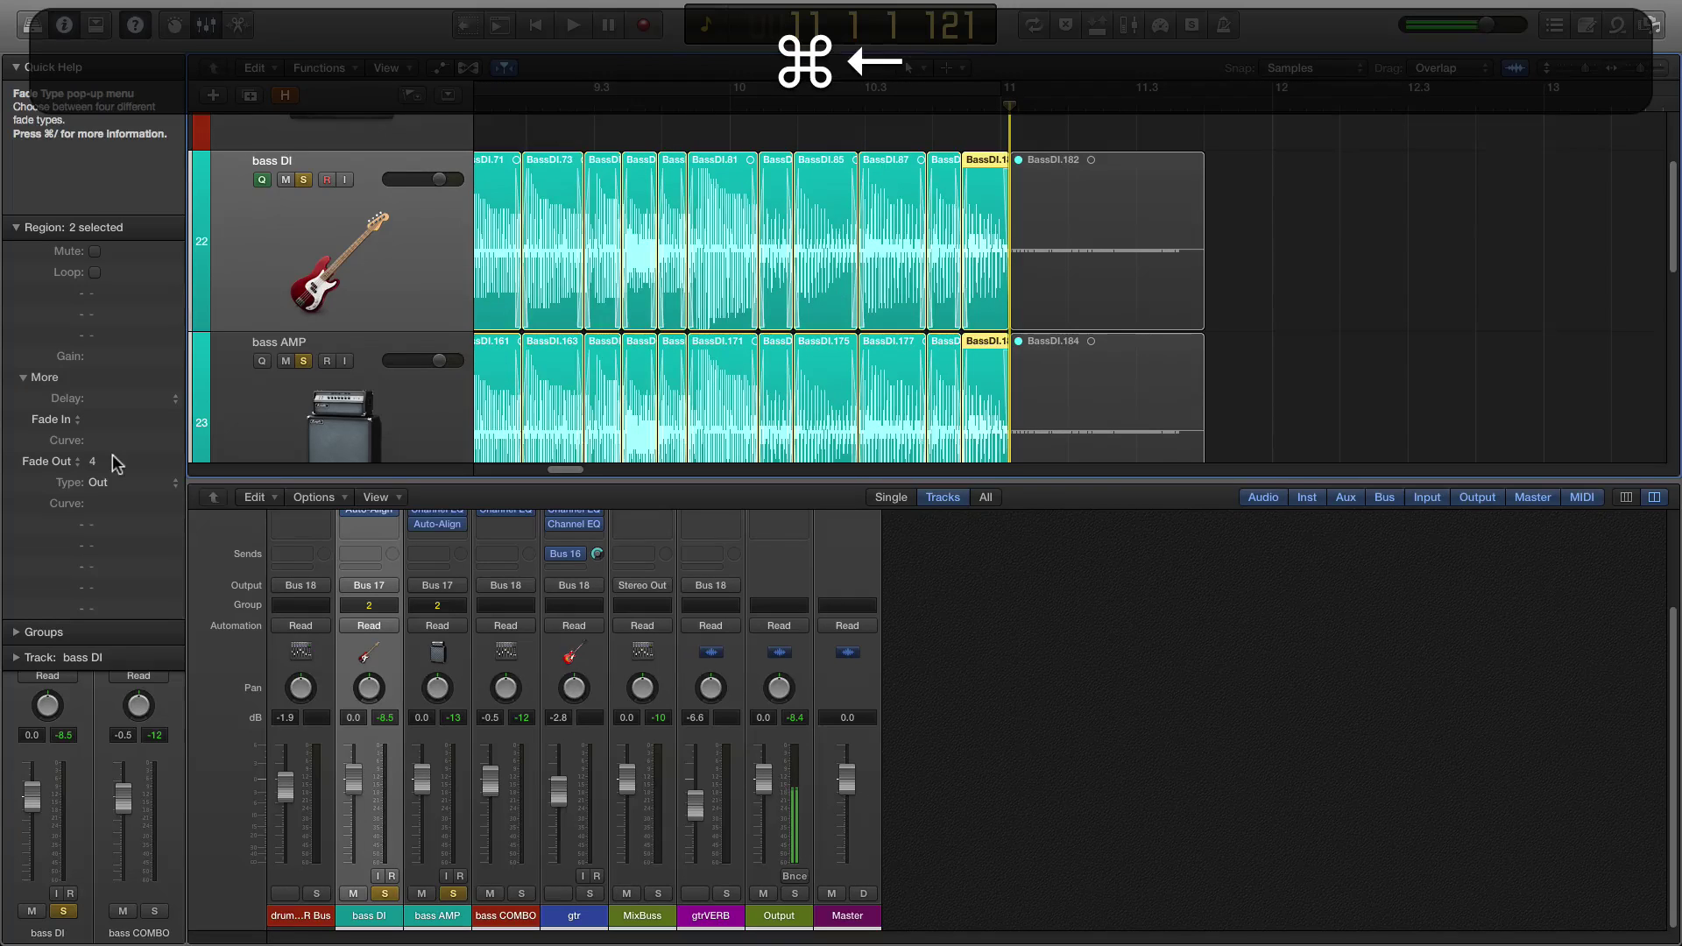
{"action": "left_click", "coordinate": [874, 105]}
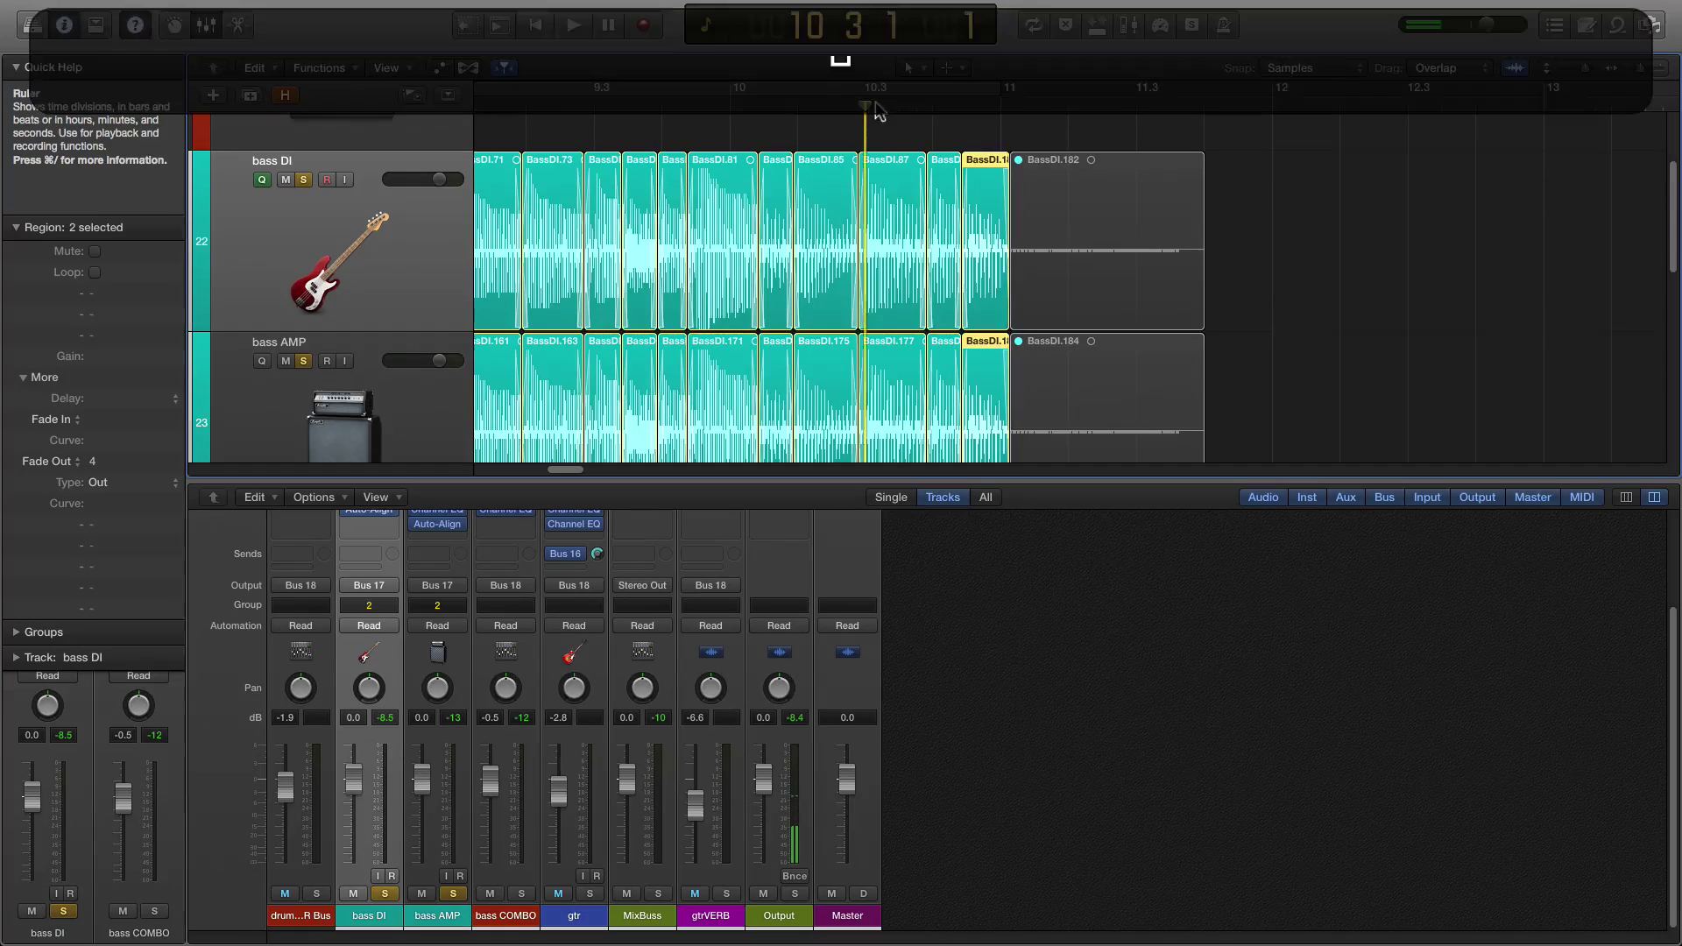
{"action": "key", "text": "space"}
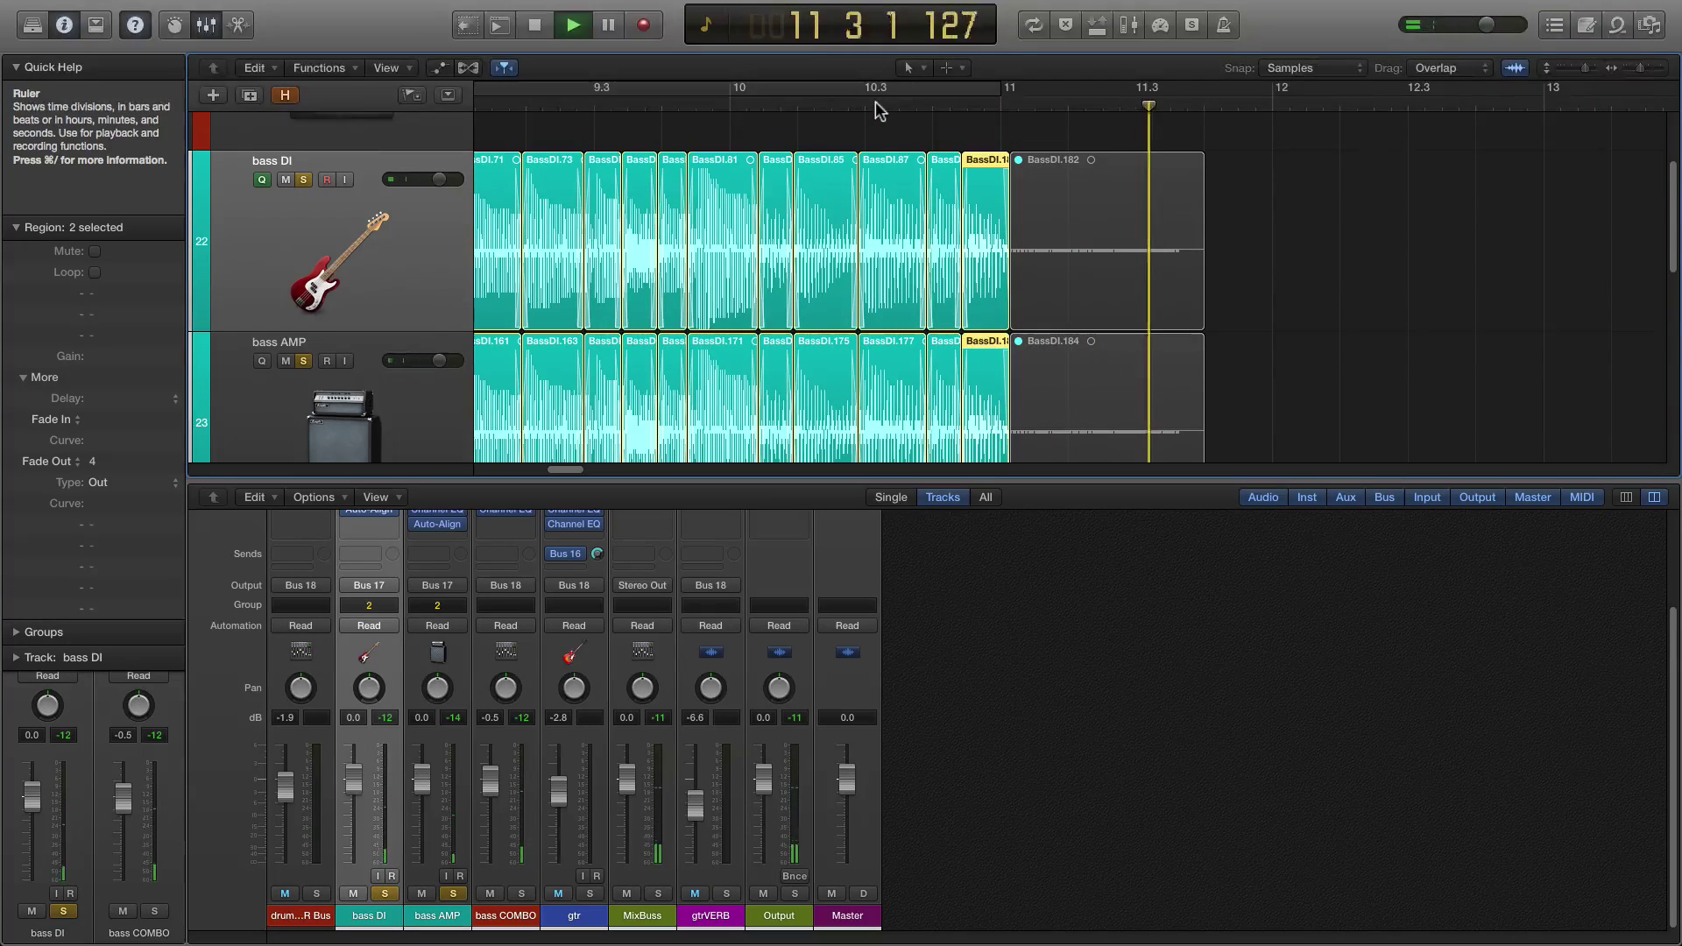
{"action": "key", "text": "space"}
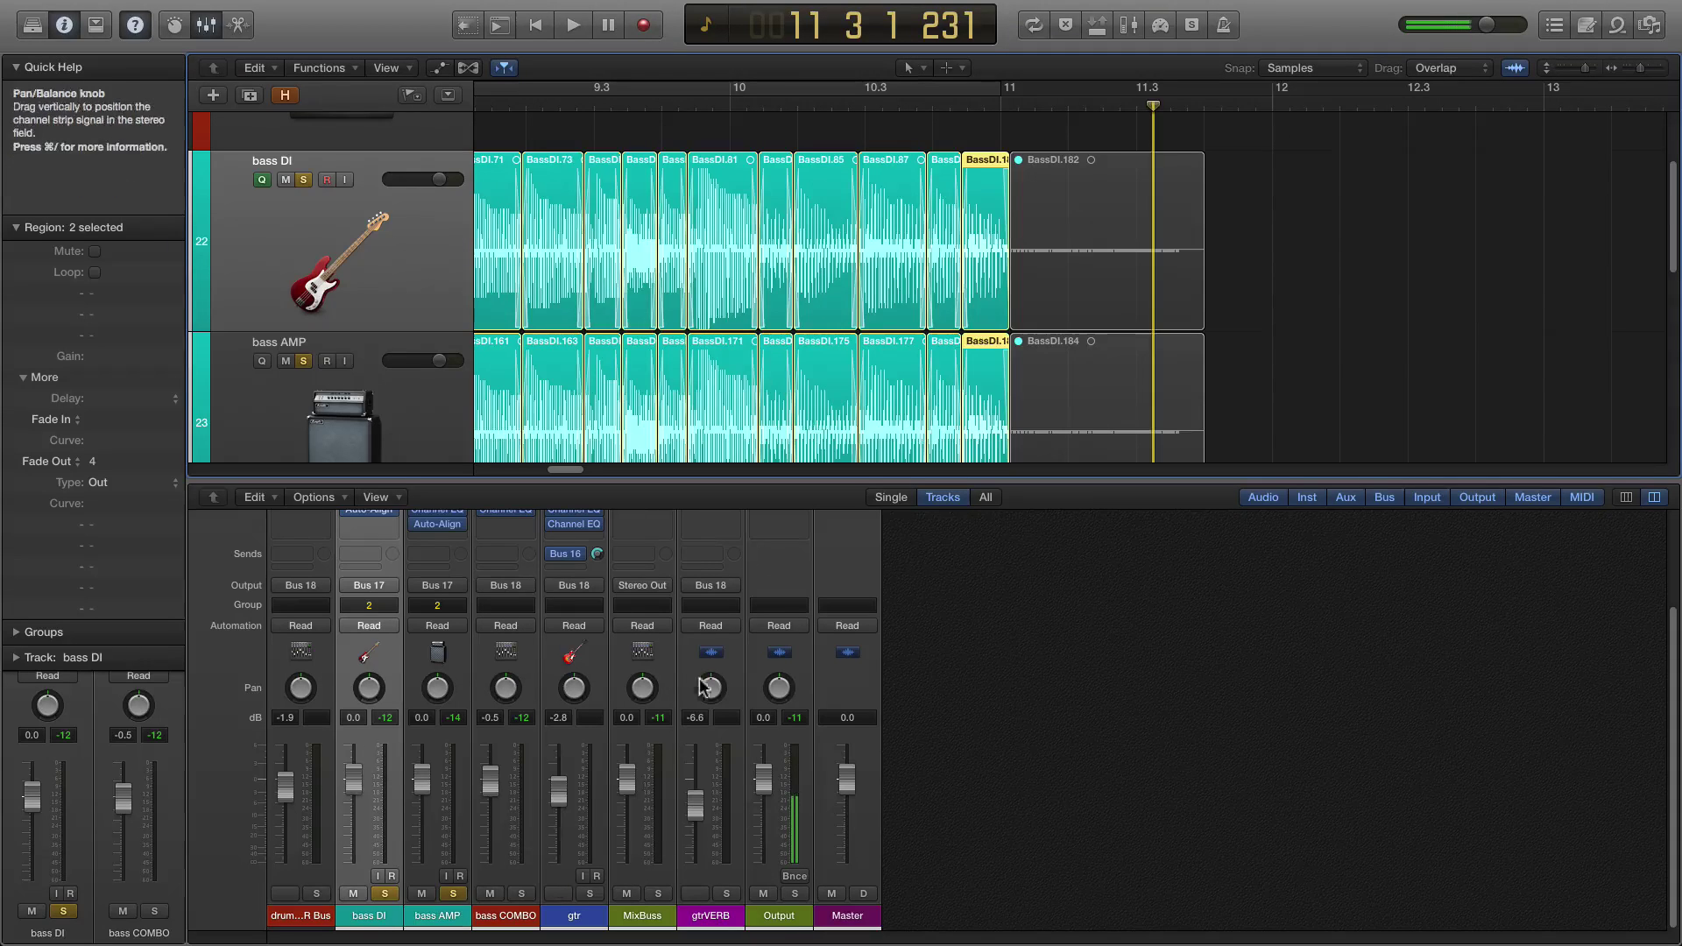
Turn off solo on the bass DI and bass AMP tracks and play the full mix through its ending.
{"action": "left_click", "coordinate": [383, 893]}
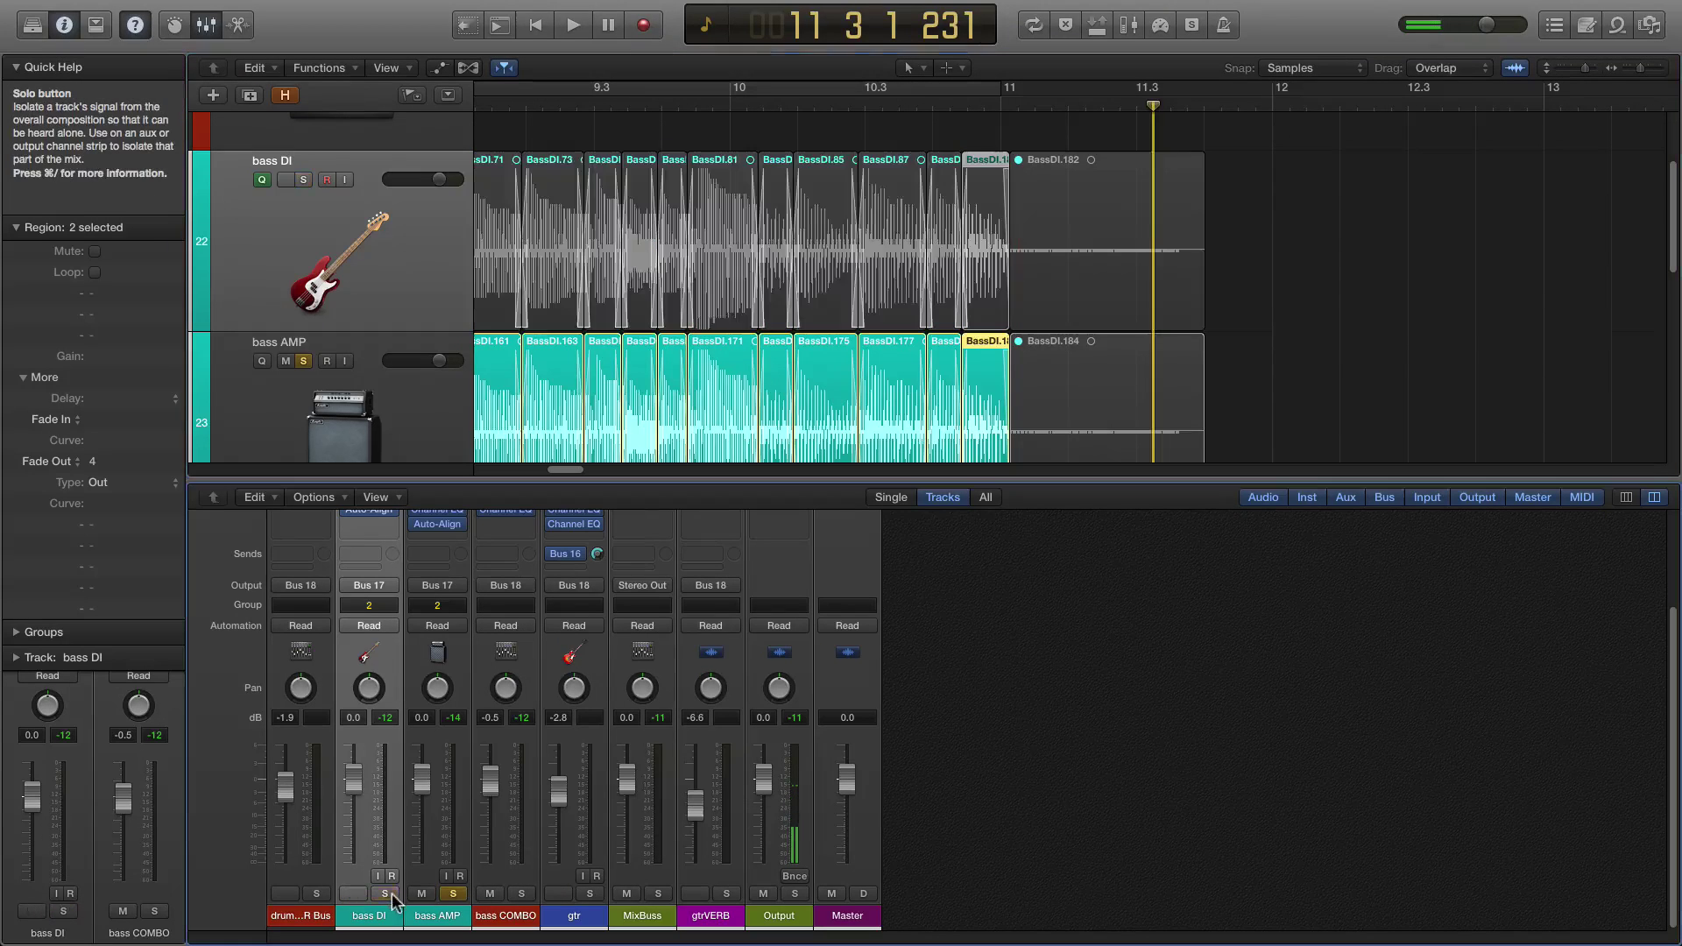
{"action": "left_click", "coordinate": [452, 894]}
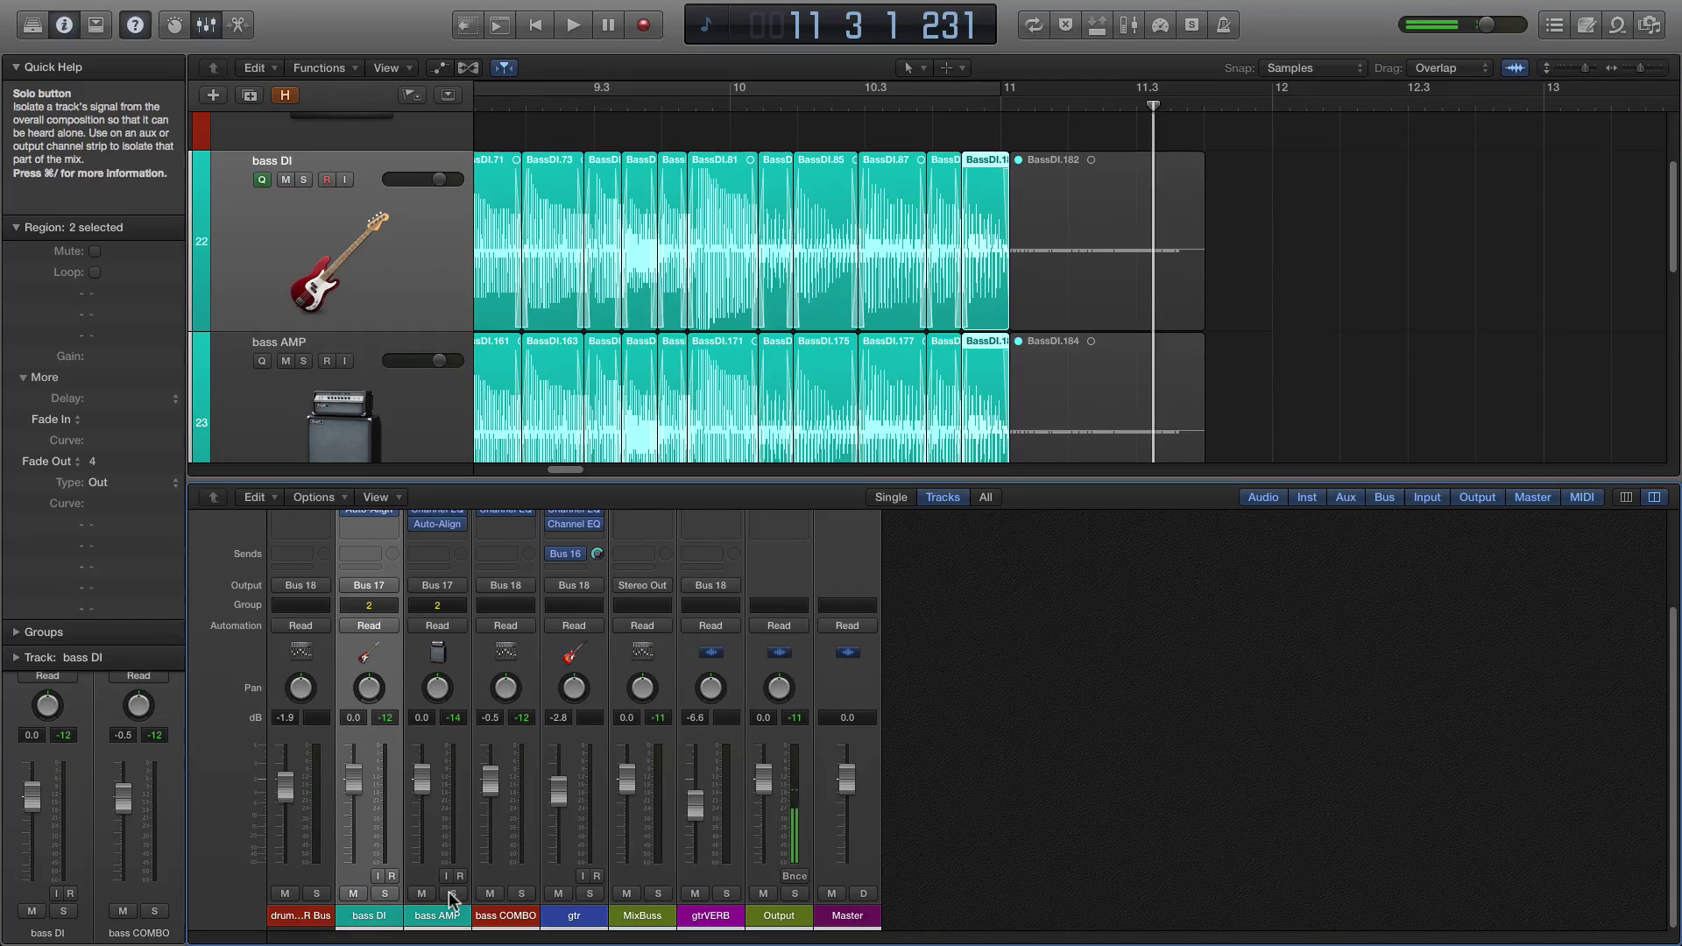
{"action": "key", "text": "Return"}
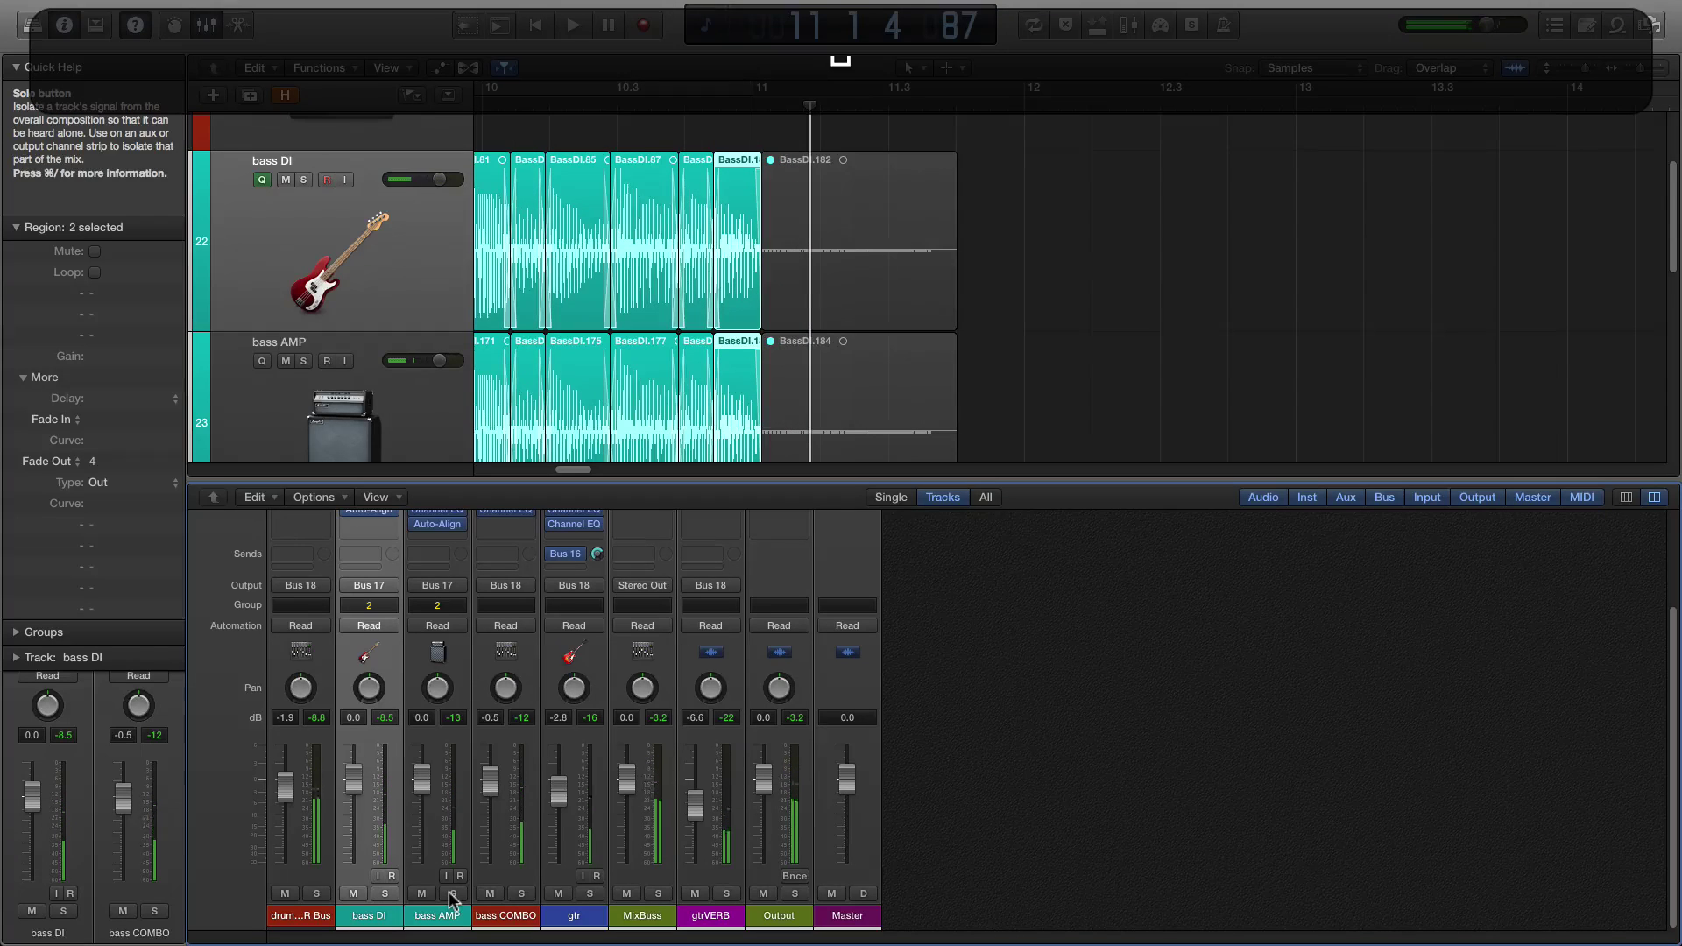
Hide the mixer and select all regions on the bass DI, bass AMP and gtr tracks.
{"action": "key", "text": "super+Left"}
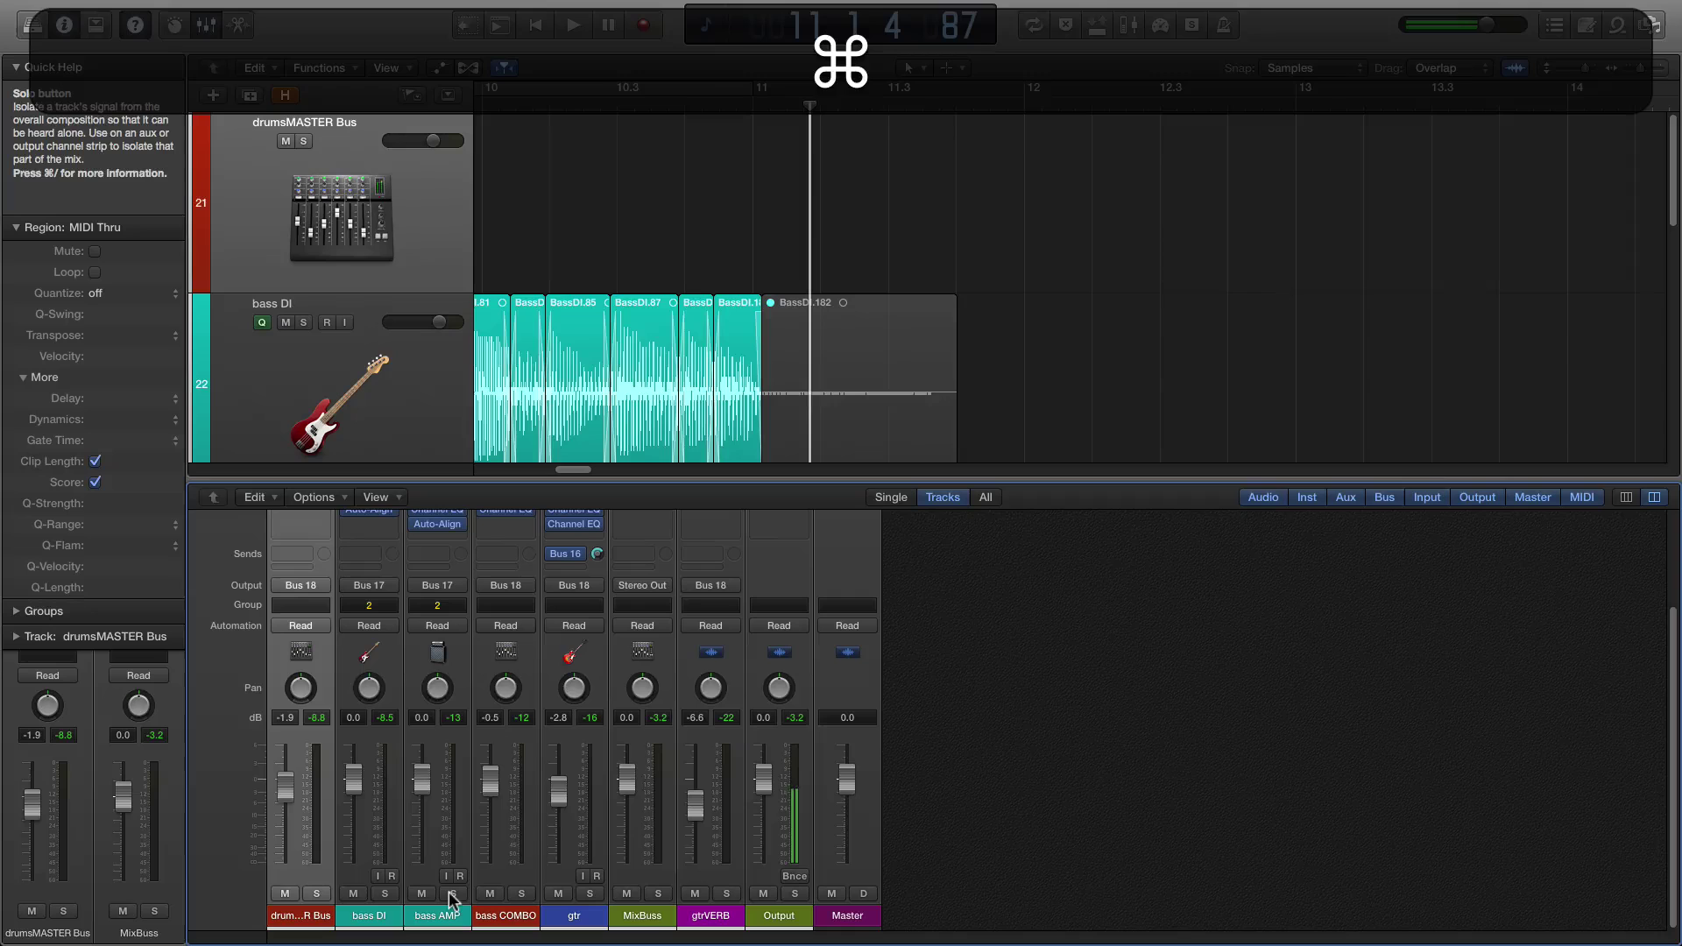
{"action": "key", "text": "x"}
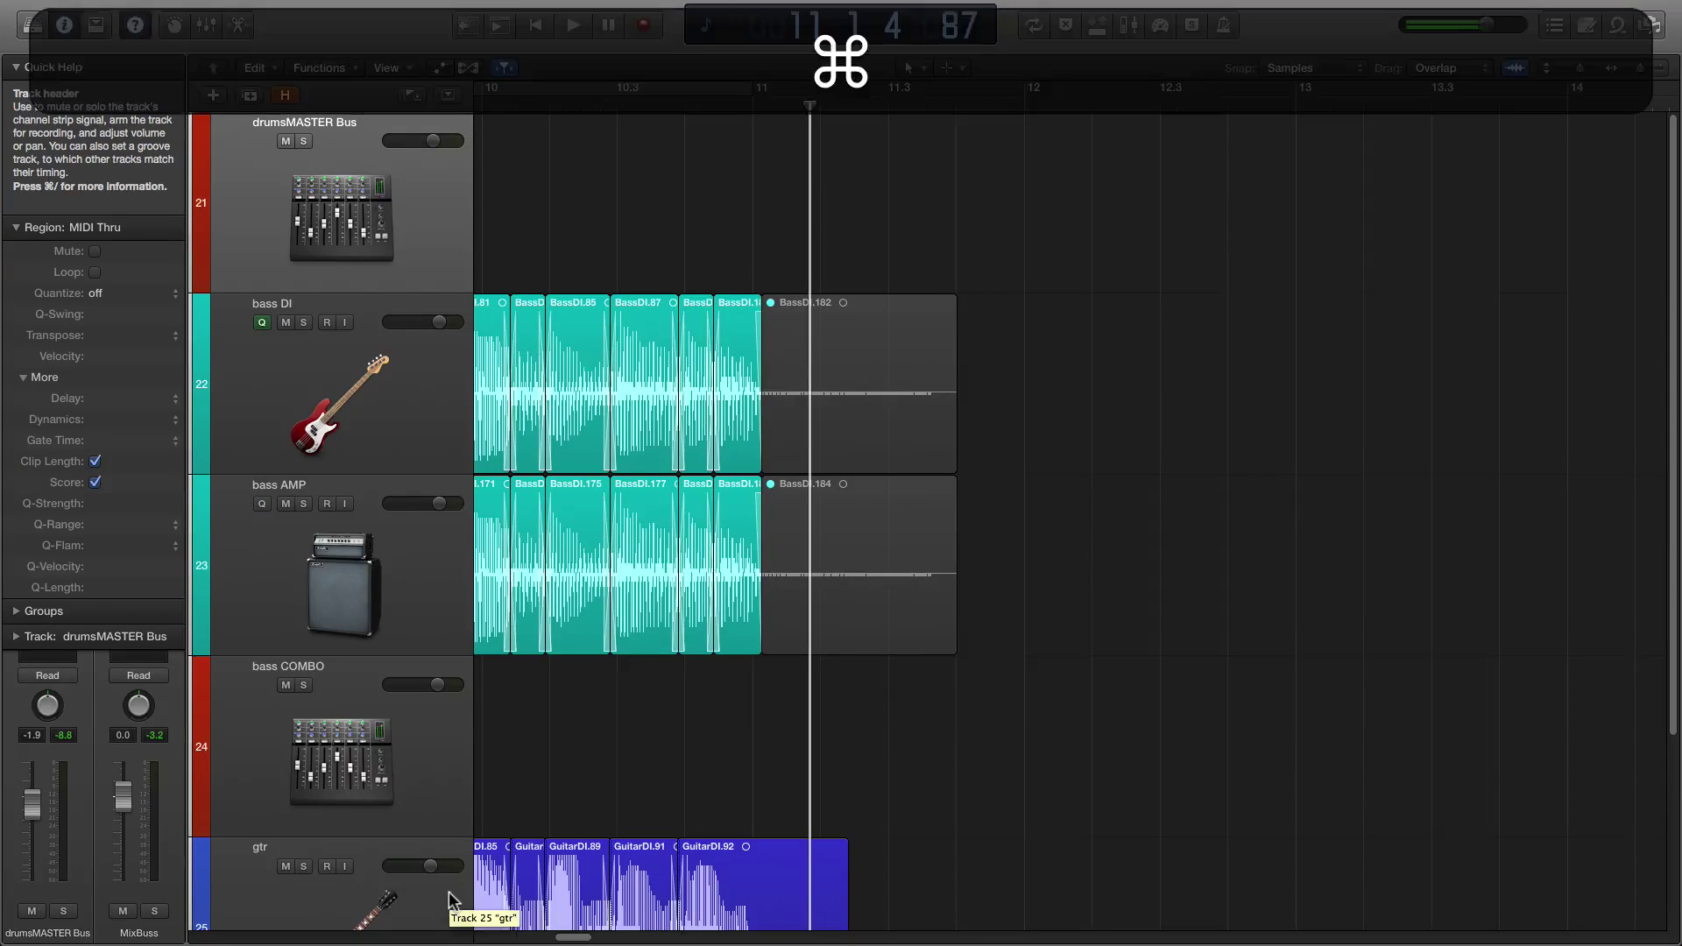
{"action": "key", "text": "super+Left"}
{"action": "key", "text": "super+Left"}
{"action": "key", "text": "super+Left"}
{"action": "key", "text": "super+Left"}
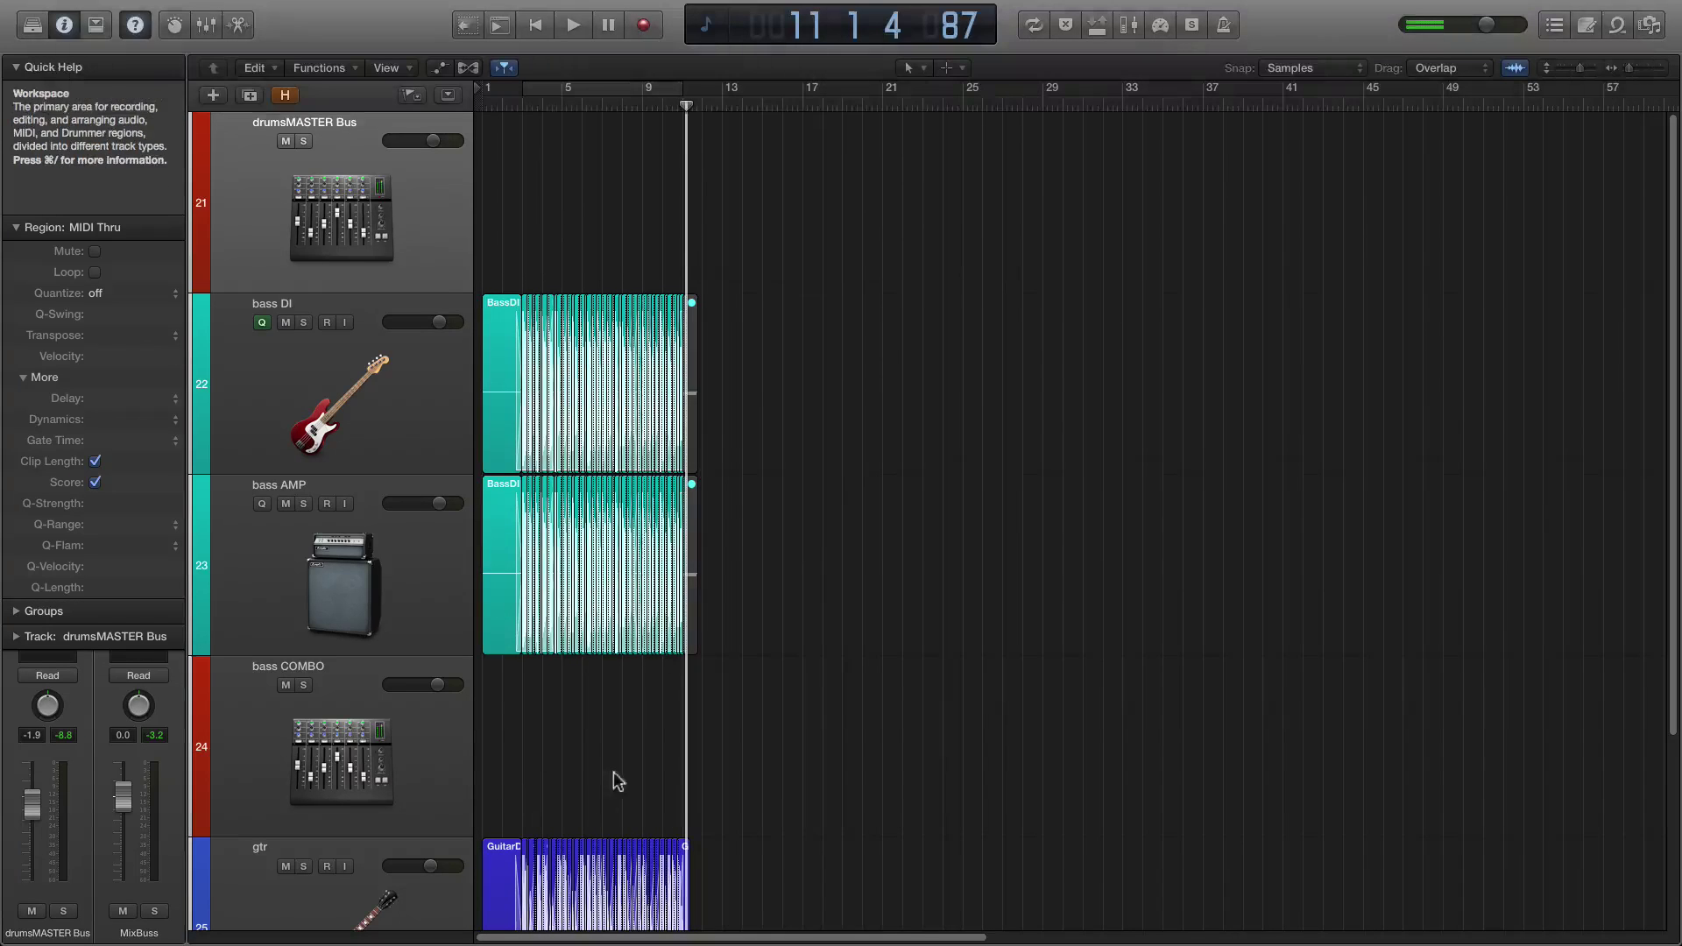
{"action": "left_click_drag", "start_coordinate": [670, 554], "coordinate": [487, 905]}
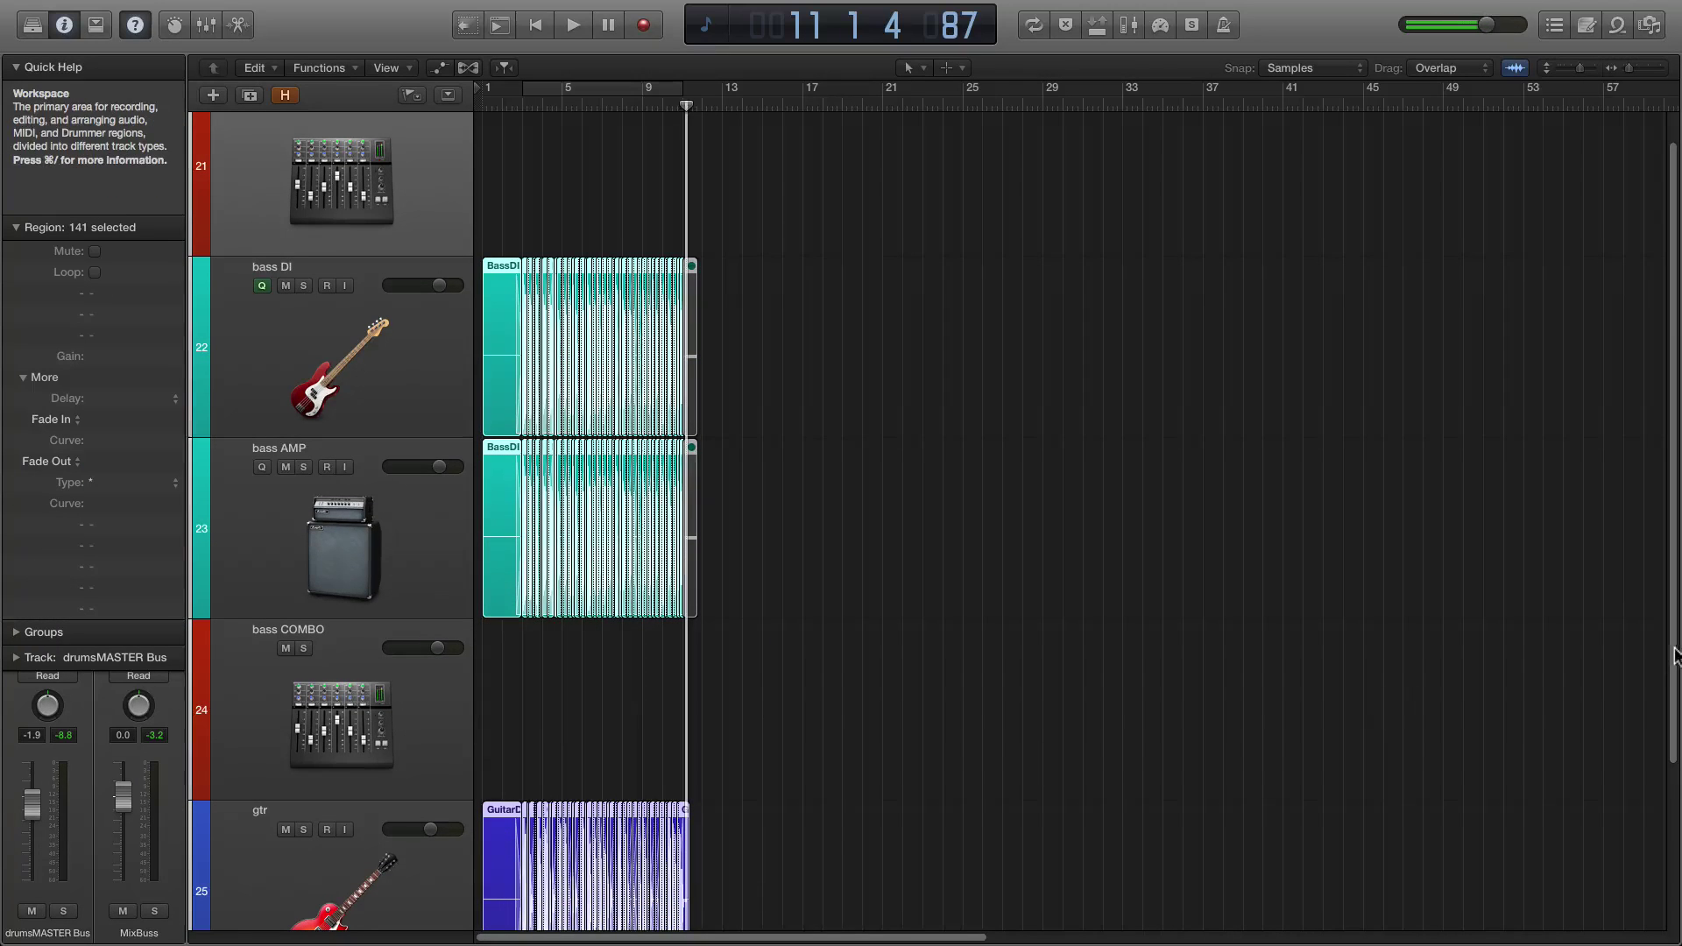
{"action": "left_click_drag", "start_coordinate": [1673, 656], "coordinate": [1633, 508]}
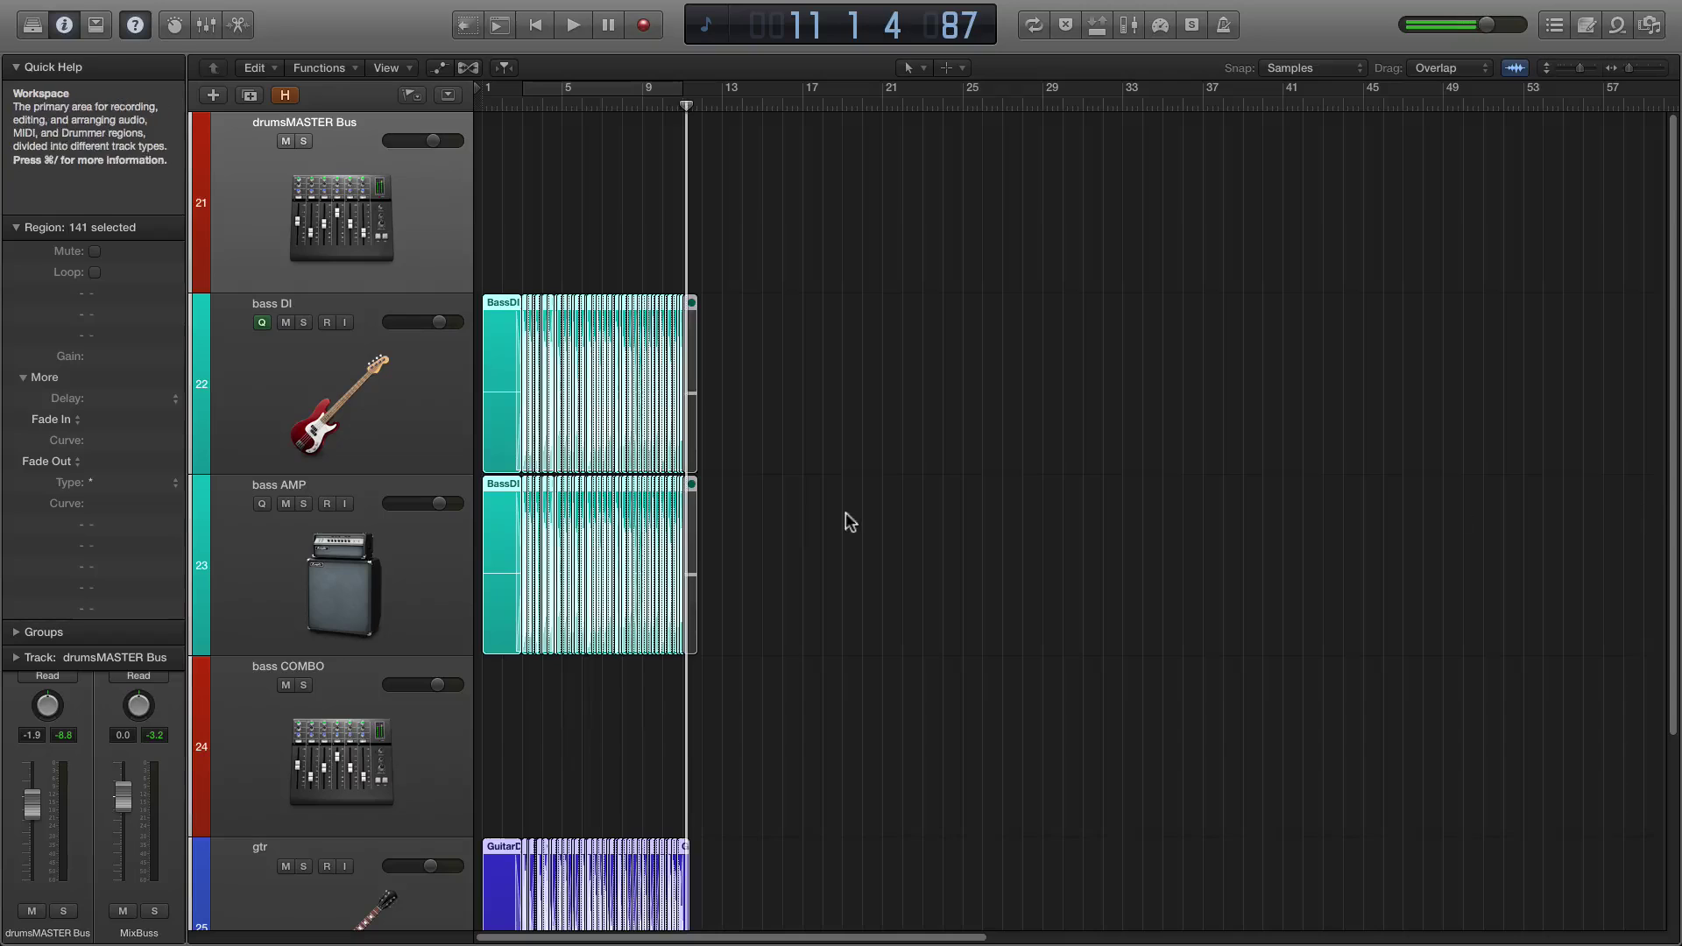
Join the selected regions per track, creating new audio files for the non-contiguous regions.
{"action": "right_click", "coordinate": [501, 407]}
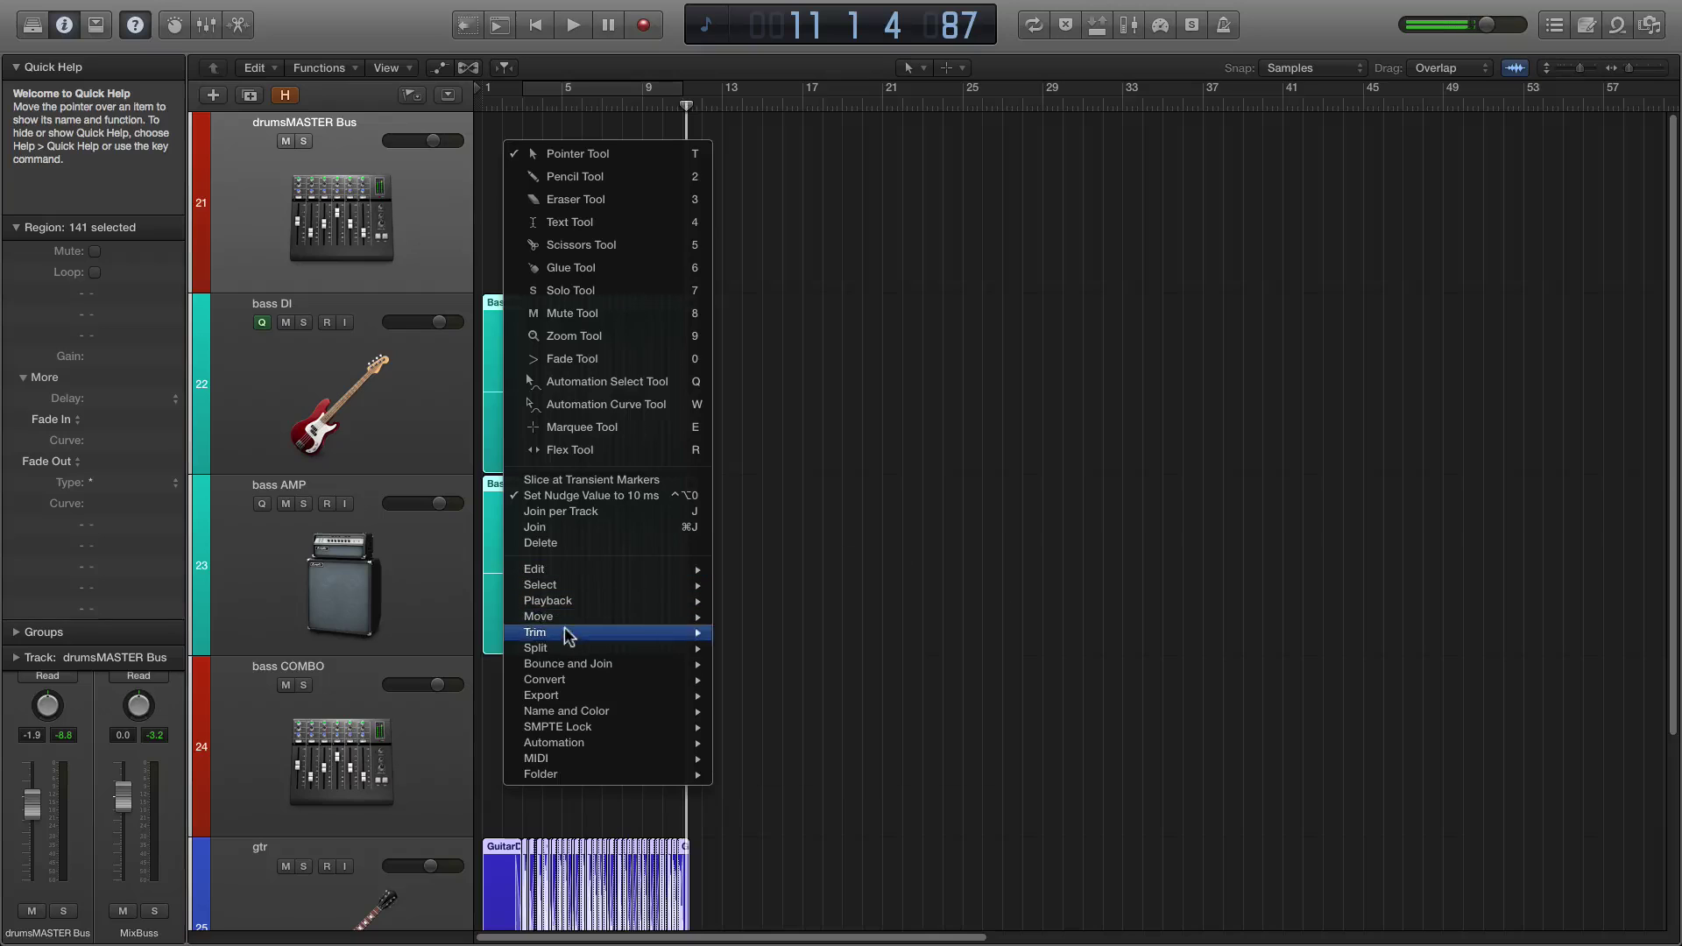
{"action": "mouse_move", "coordinate": [571, 665]}
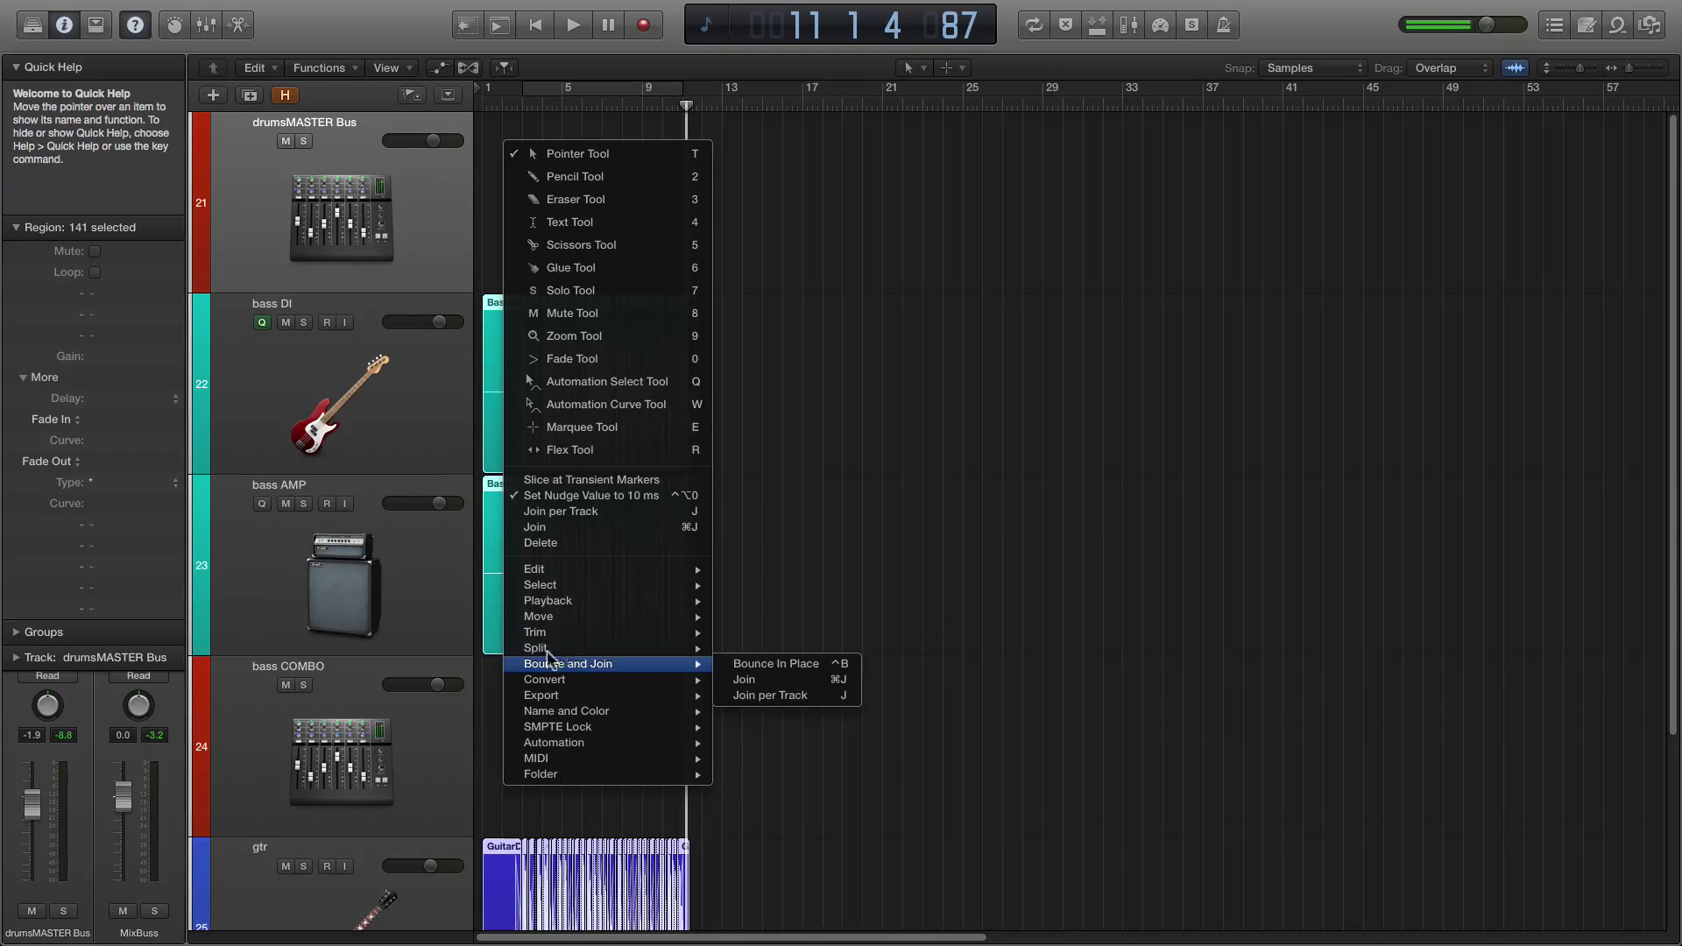
{"action": "left_click", "coordinate": [561, 512]}
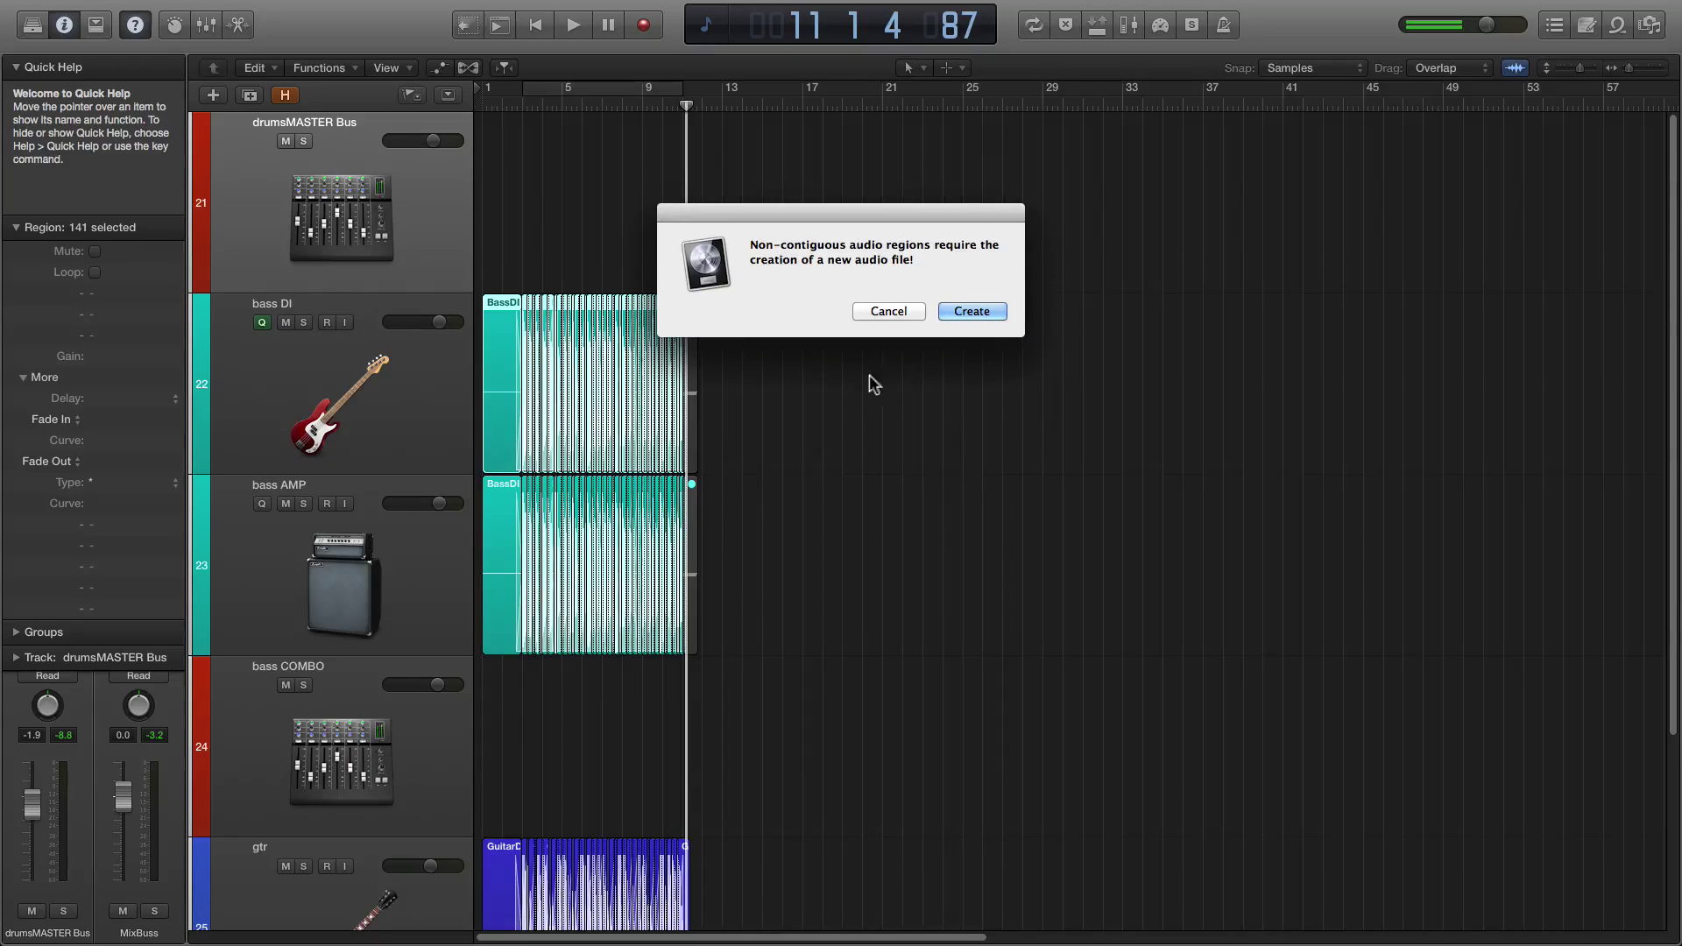
{"action": "left_click", "coordinate": [994, 313]}
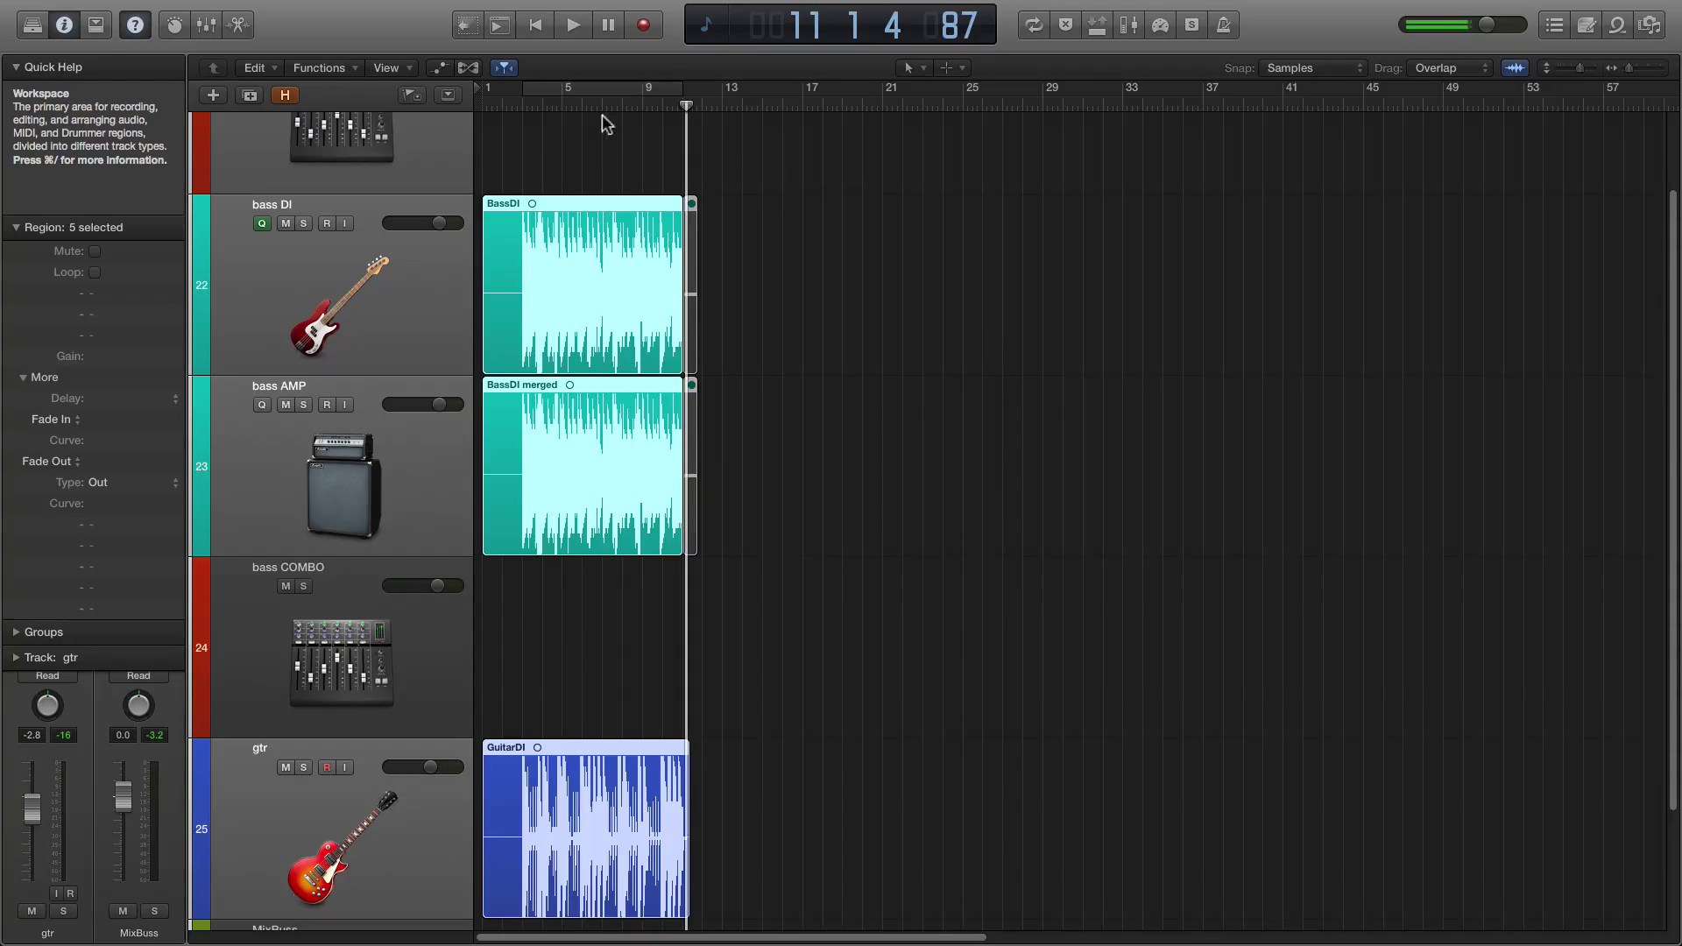
Play the joined bass and guitar tracks with the mix from 4 3 3 1 to the start of bar 8.
{"action": "left_click", "coordinate": [563, 101]}
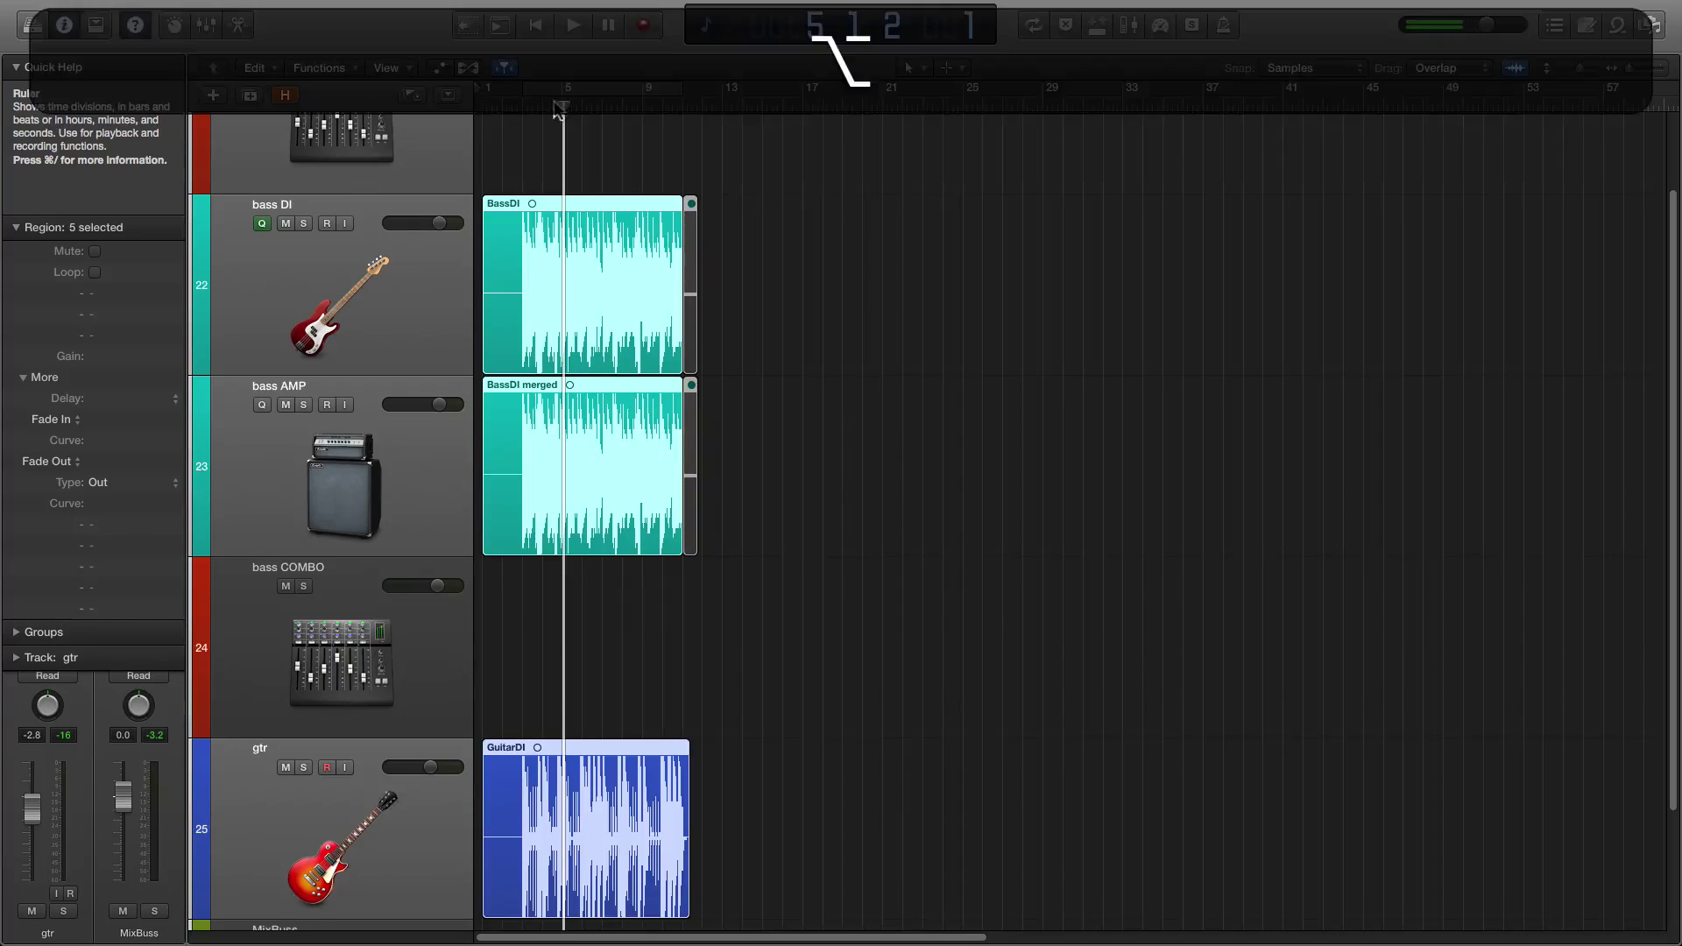
{"action": "left_click_drag", "start_coordinate": [553, 104], "coordinate": [550, 193]}
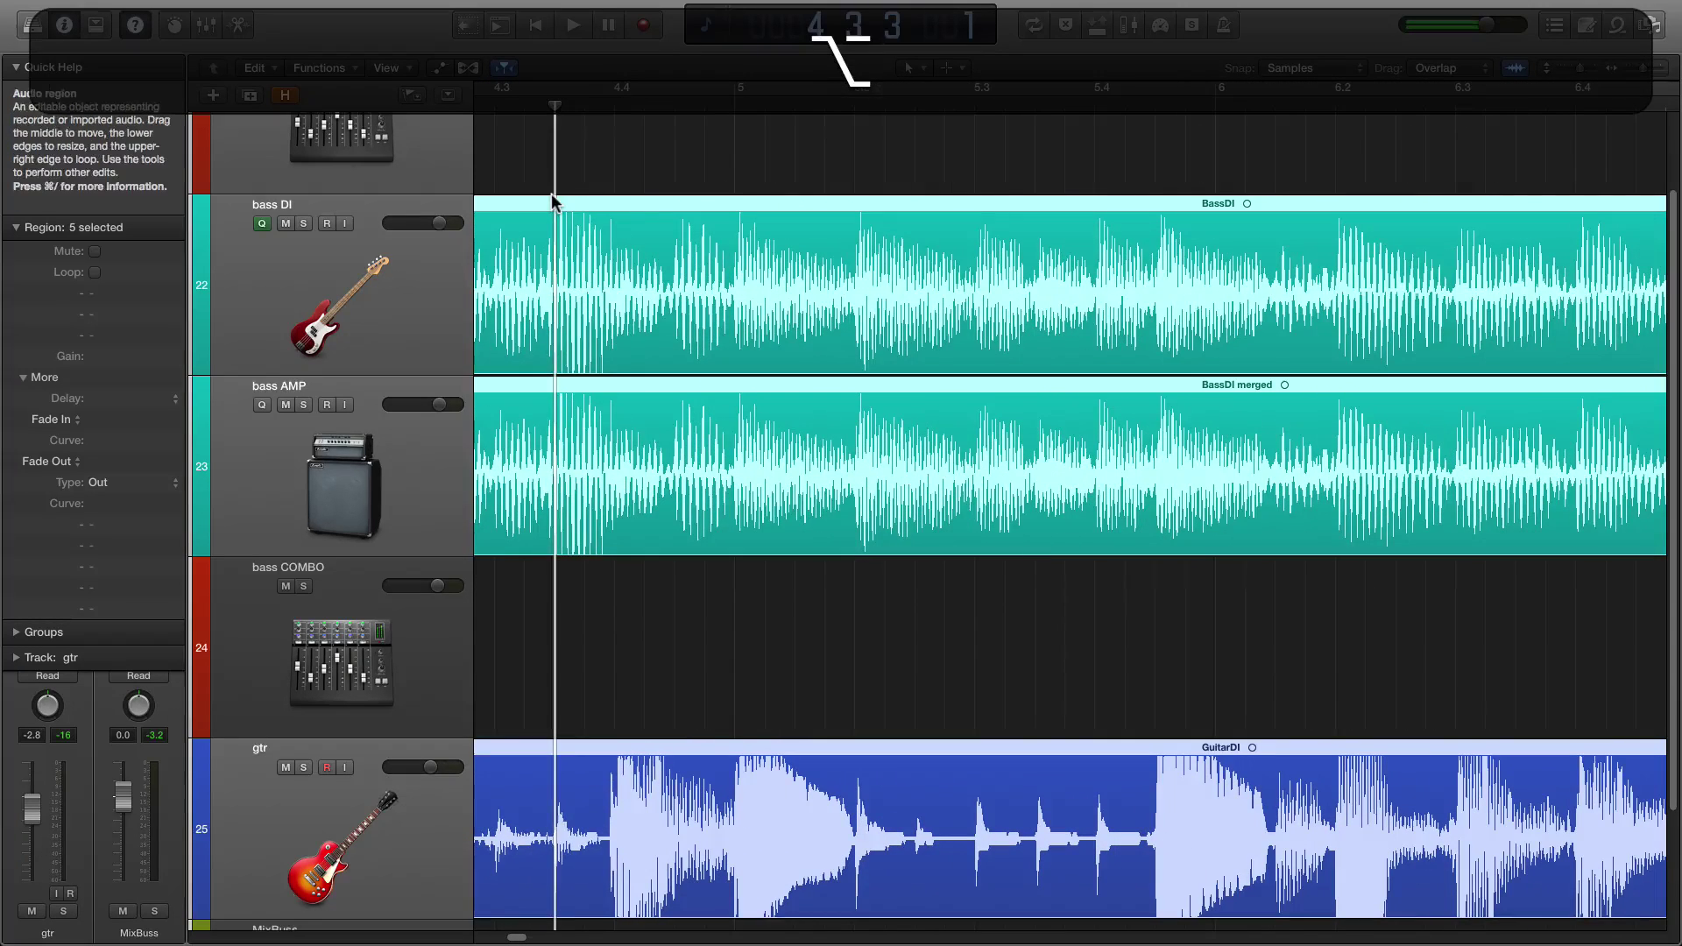
{"action": "key", "text": "space"}
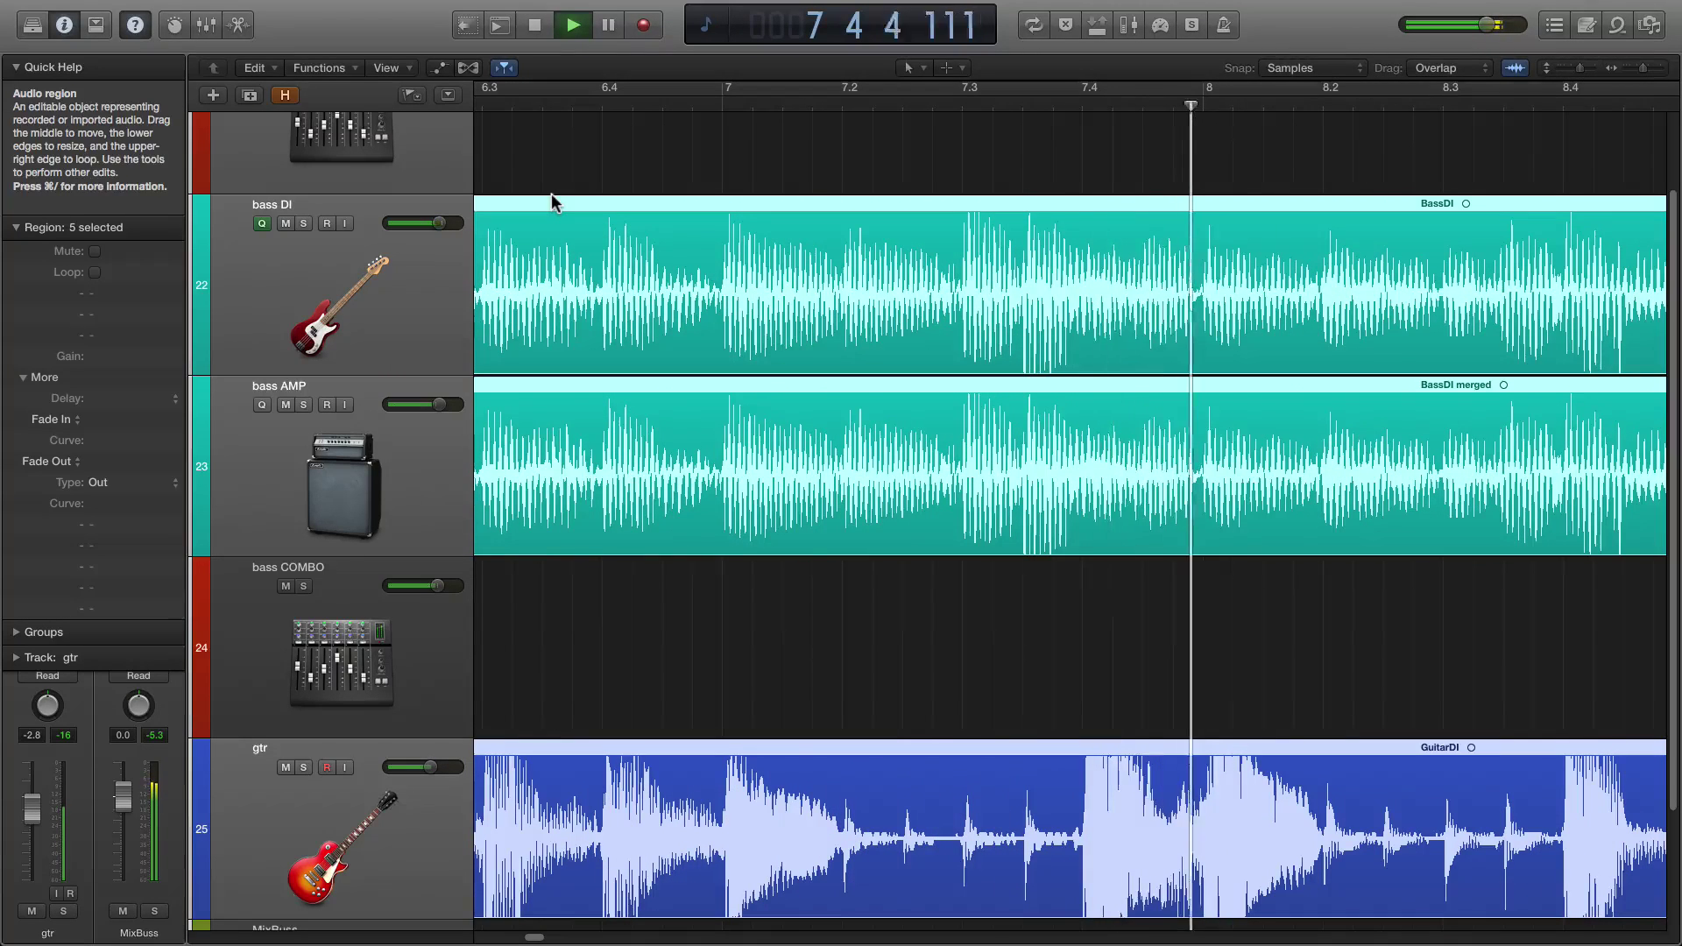
{"action": "key", "text": "space"}
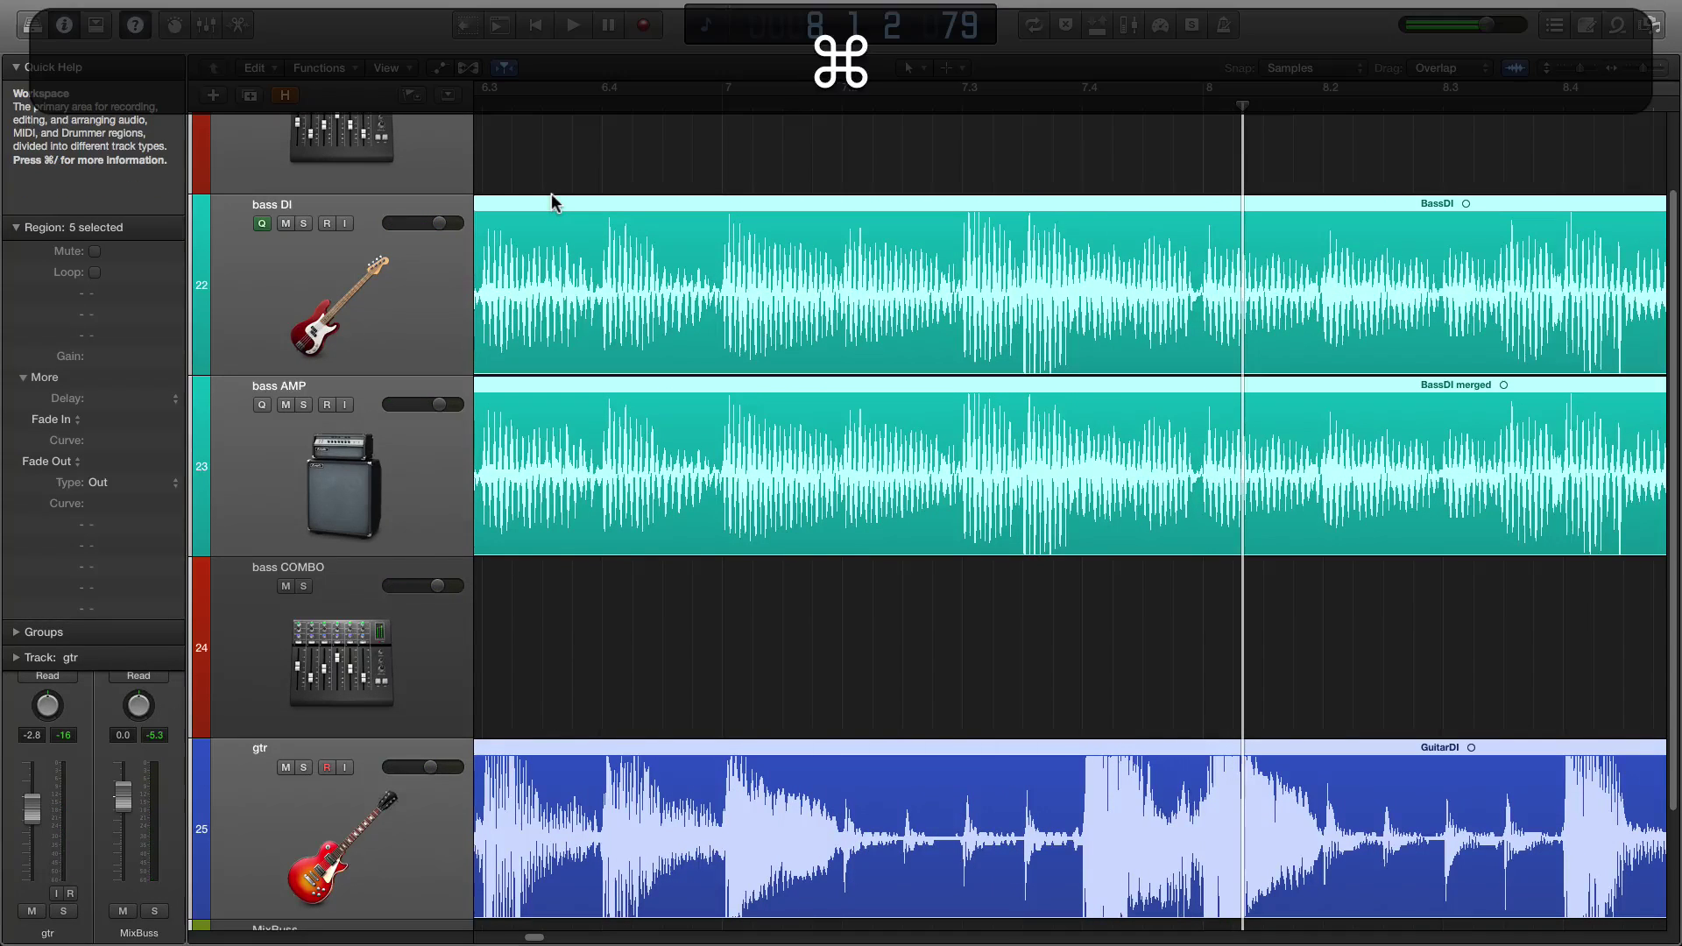
Save the project with the joined regions.
{"action": "key", "text": "super+s"}
{"action": "mouse_move", "coordinate": [140, 7]}
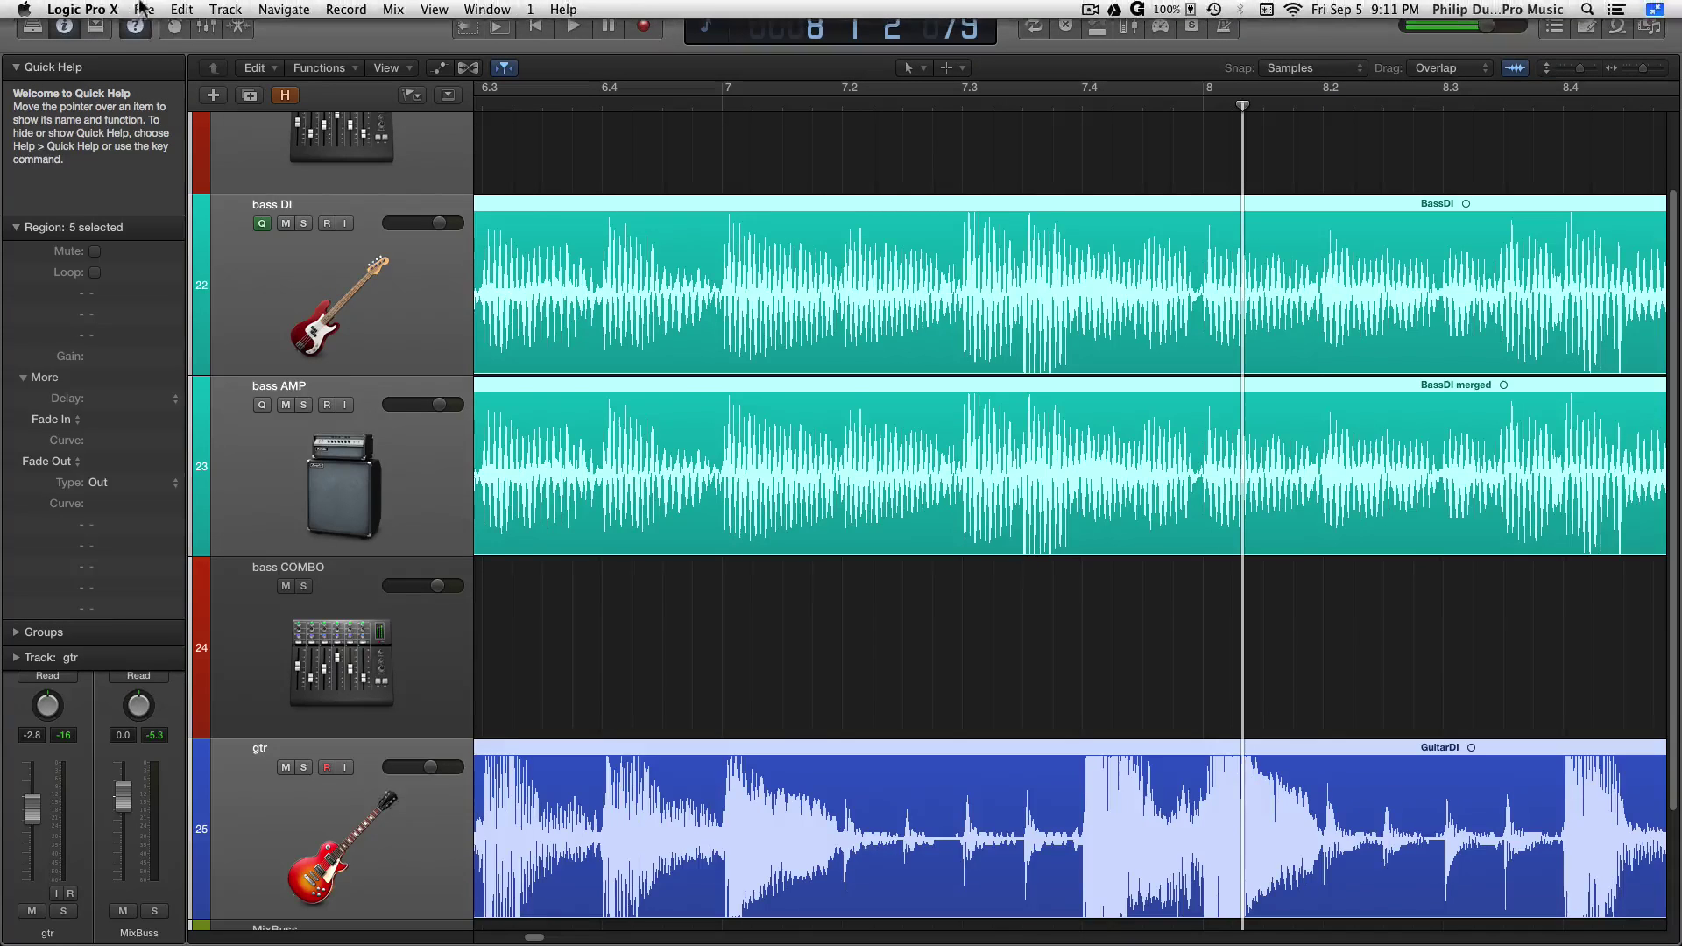
{"action": "key", "text": "super"}
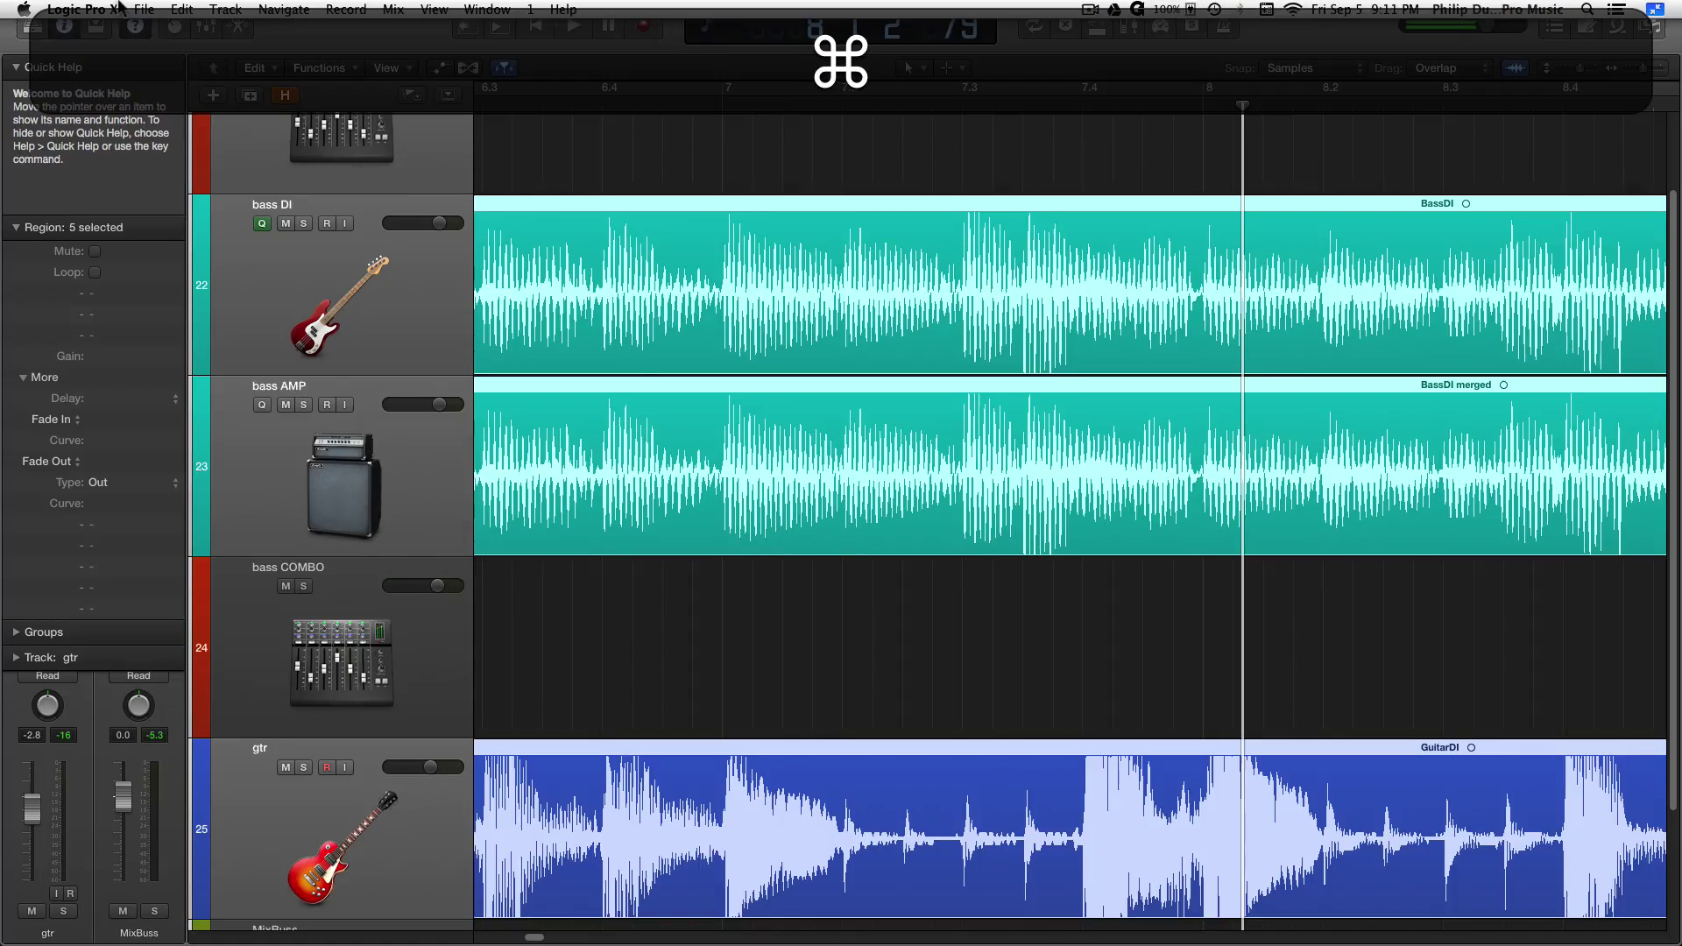
Play the whole arrangement from 2 4 1 1, just before the bass and guitar enter.
{"action": "left_click", "coordinate": [544, 103]}
{"action": "key", "text": "super+Left"}
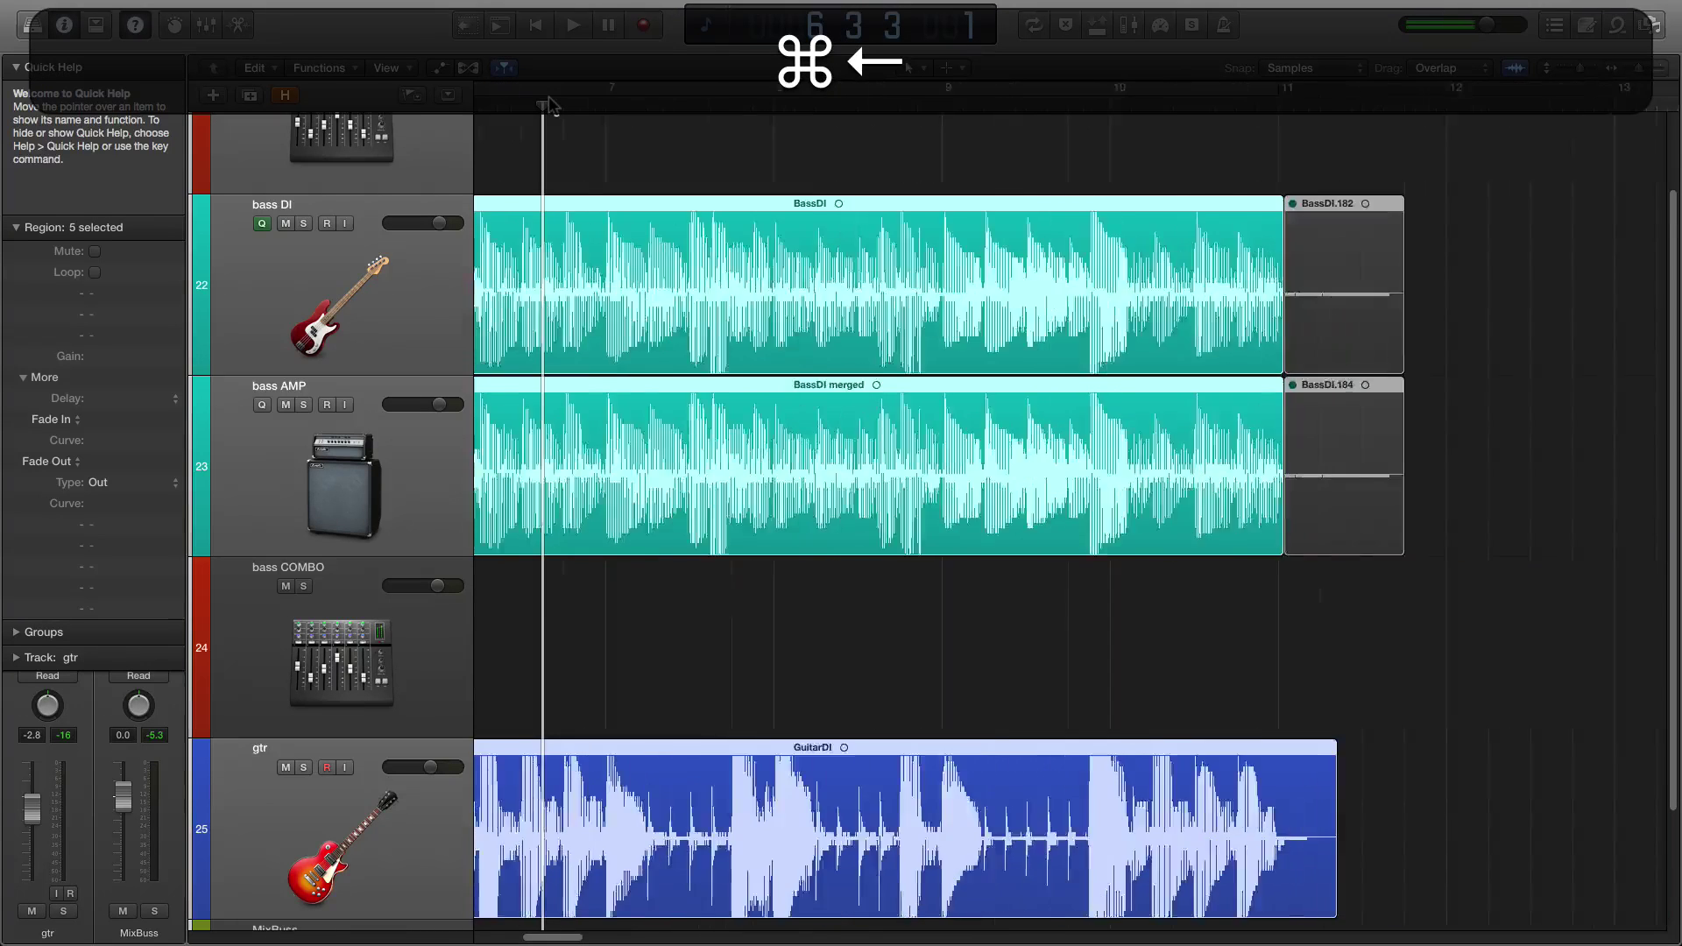
{"action": "key", "text": "super+Return"}
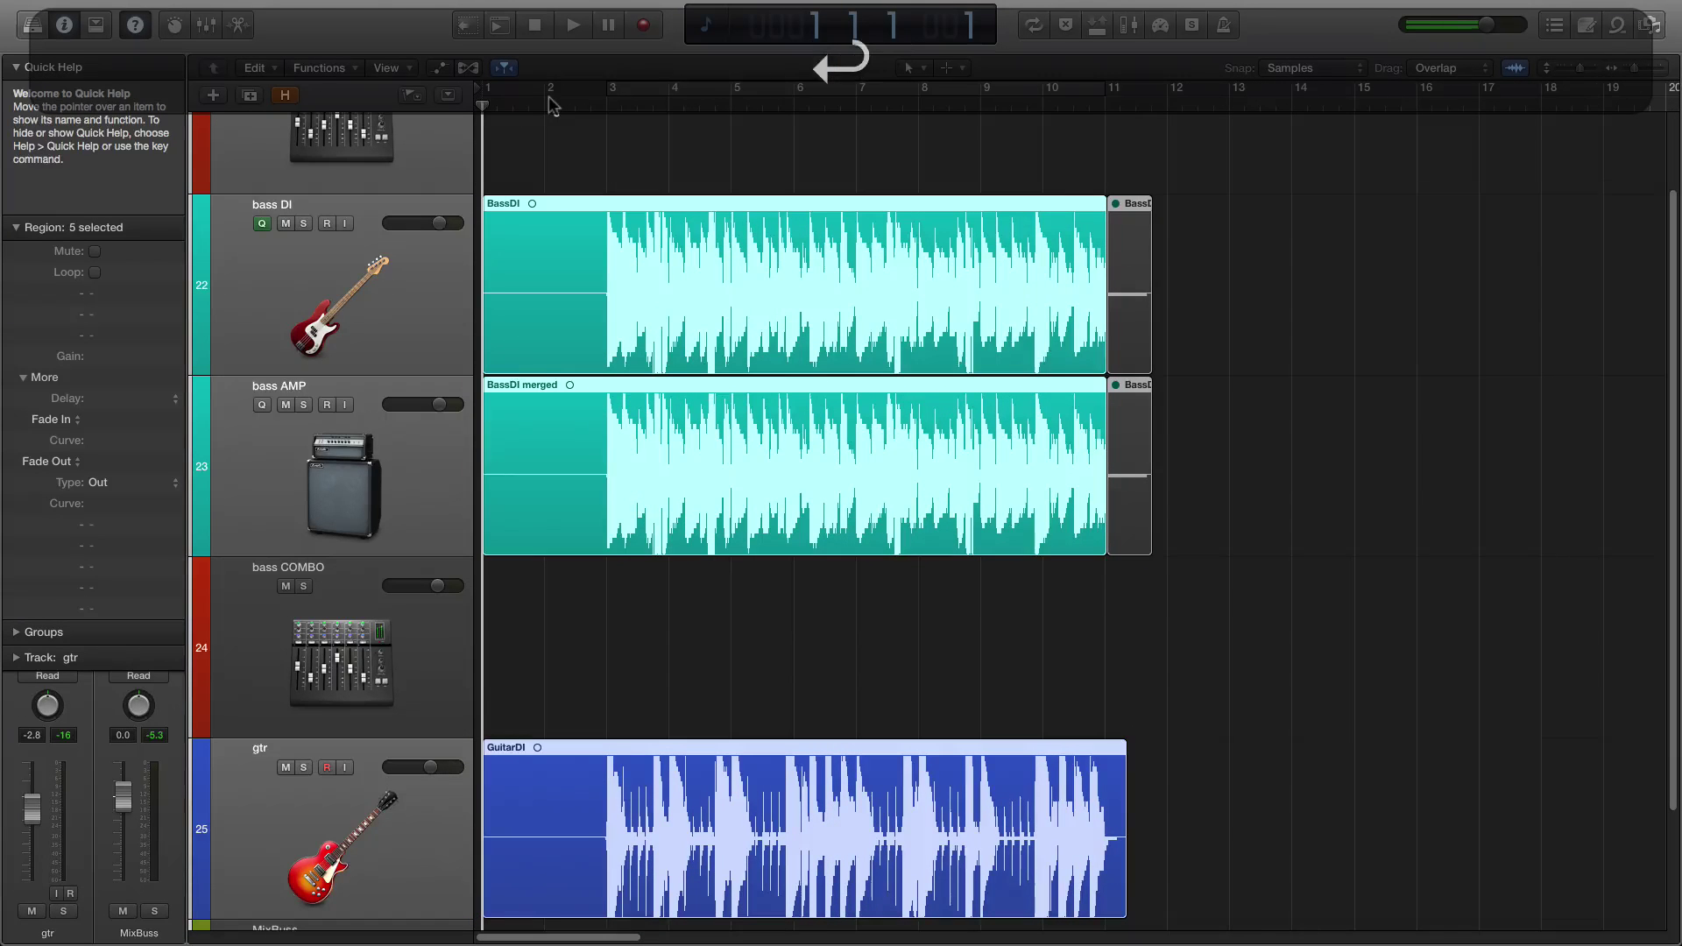
{"action": "left_click", "coordinate": [592, 106]}
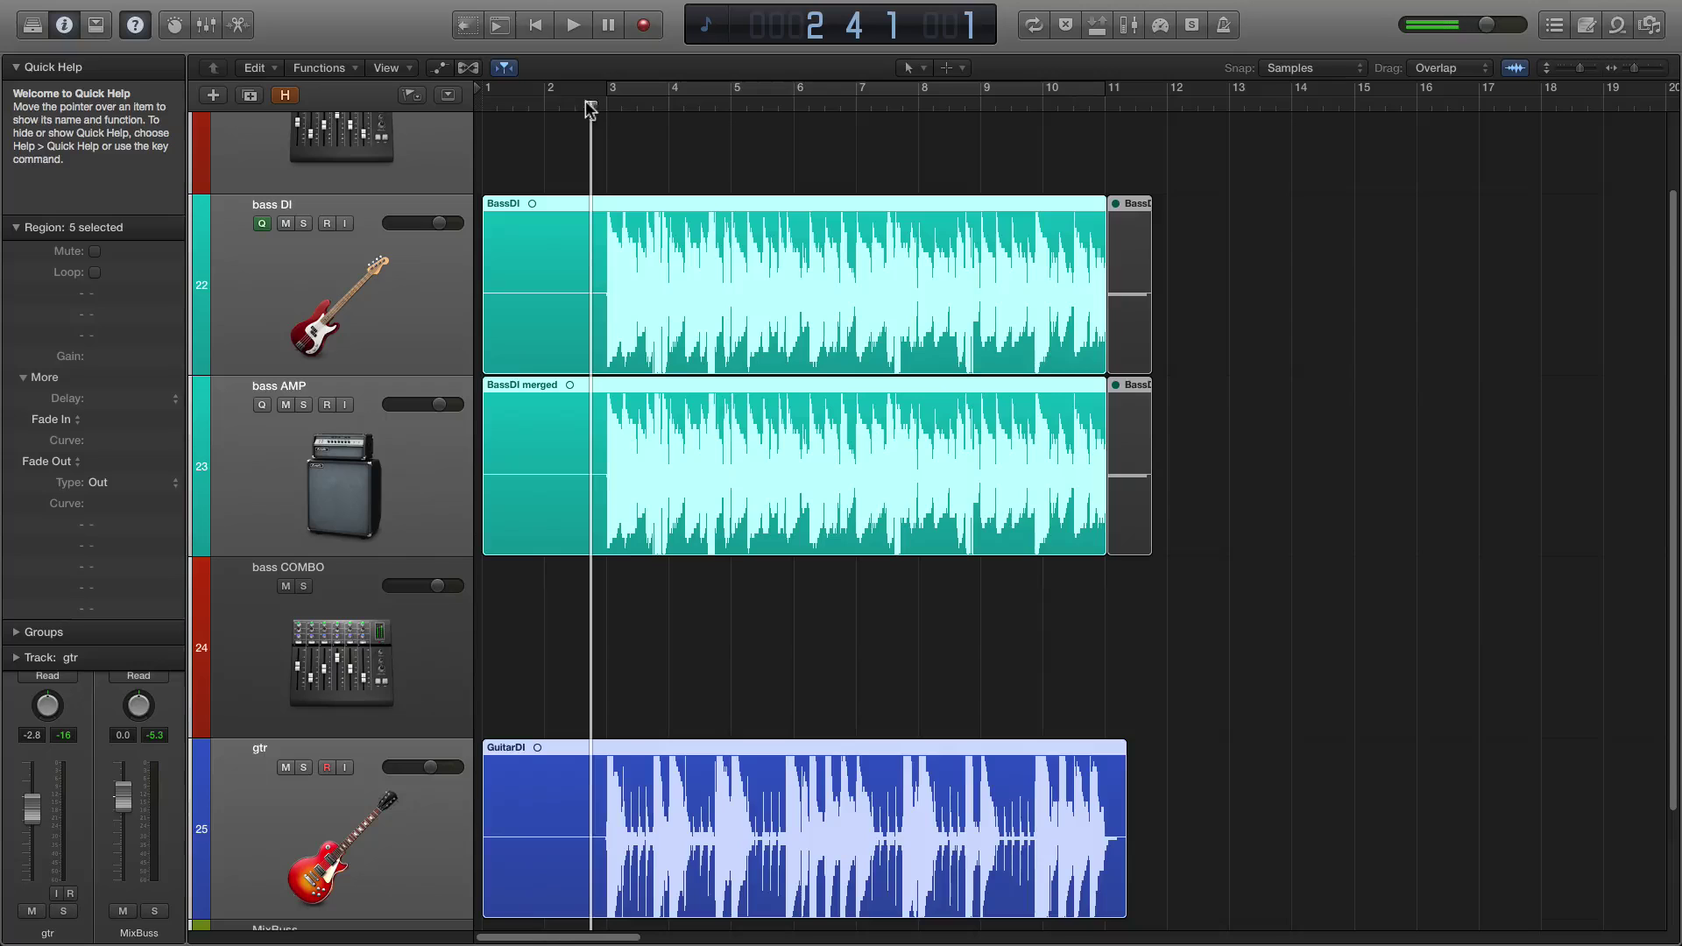
{"action": "key", "text": "space"}
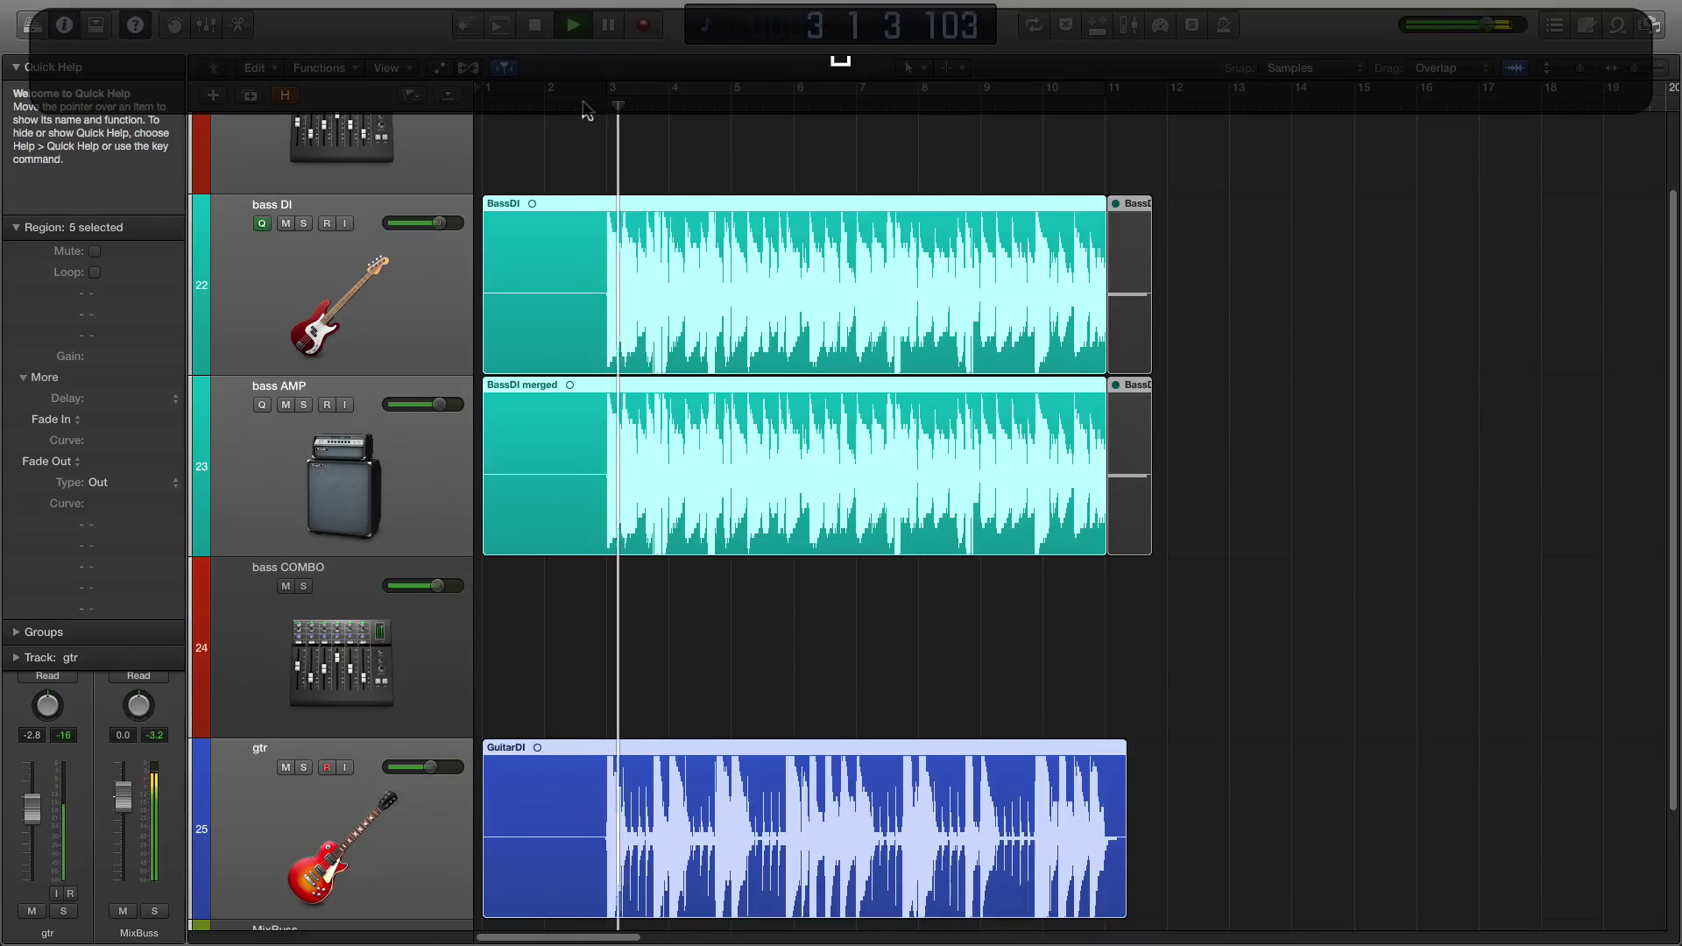